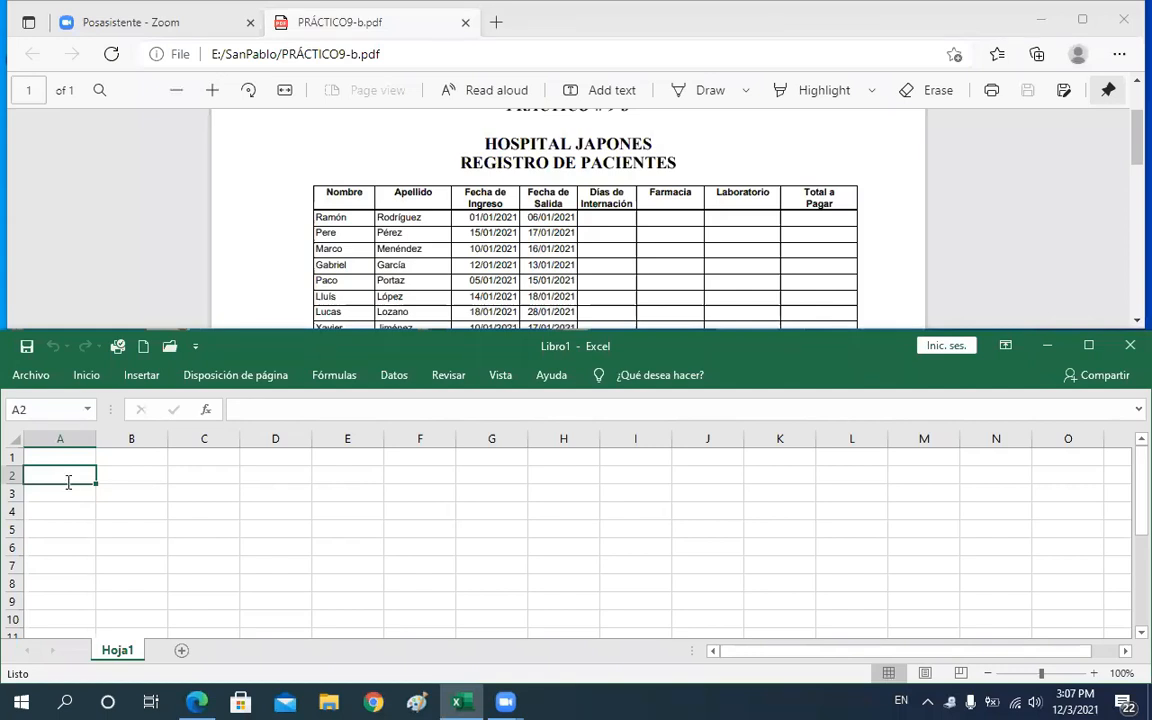
Enter the title HOSPITAL JAPONES in cell A2 in capitals
{"action": "type", "text": "Ho"}
{"action": "key", "text": "BackSpace"}
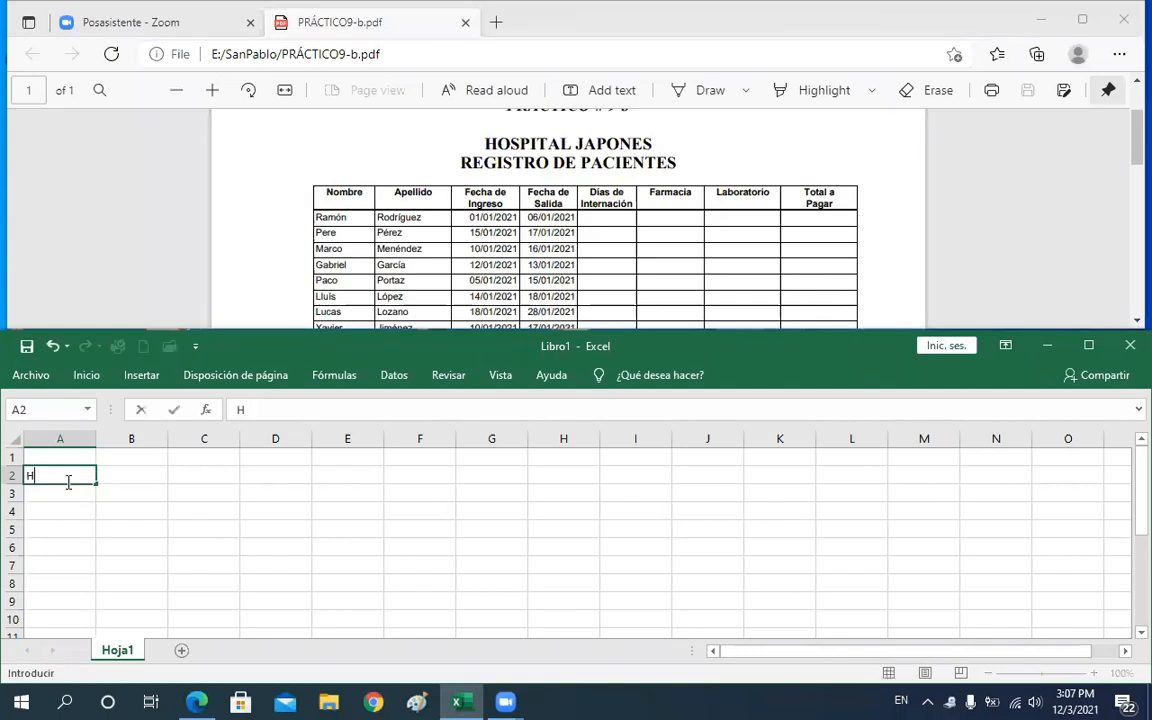
{"action": "key", "text": "Caps_Lock"}
{"action": "type", "text": "OSP"}
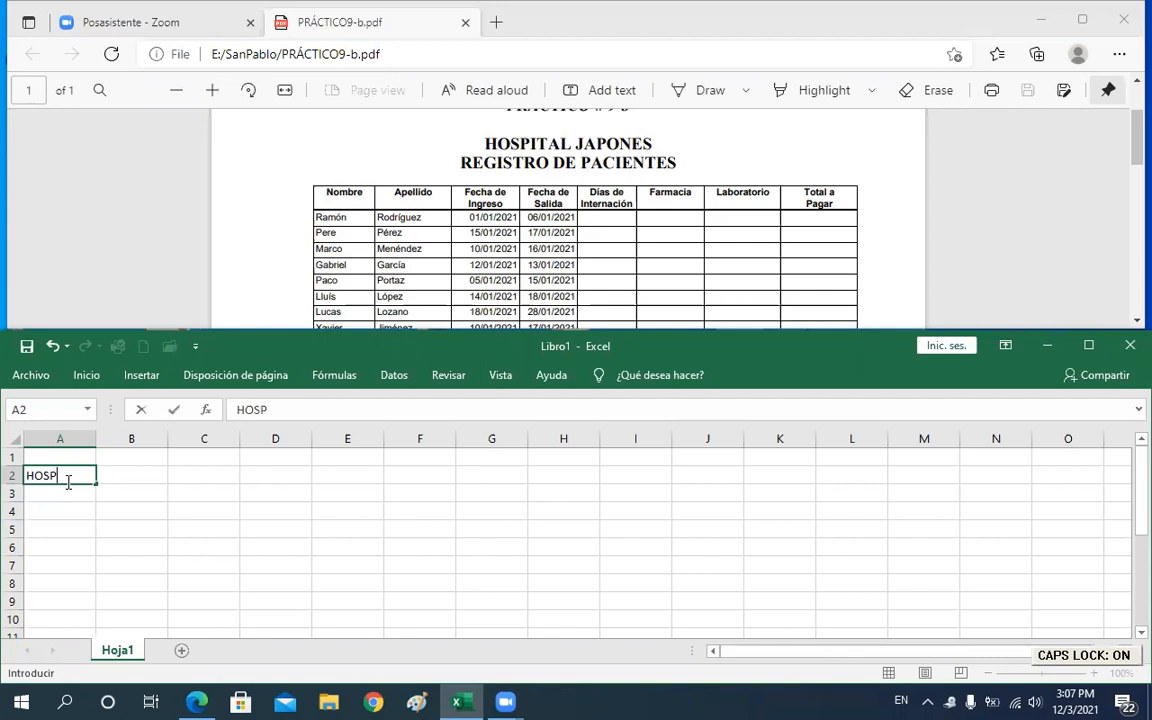
{"action": "type", "text": "ITAL JAPONES"}
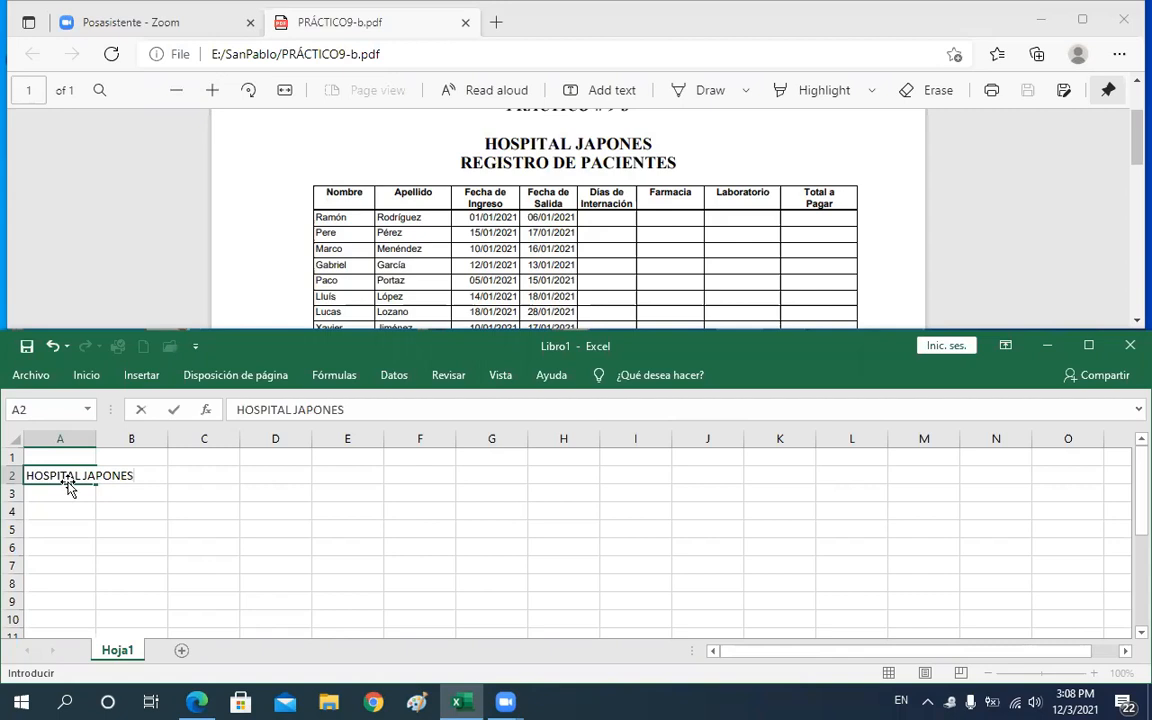
{"action": "key", "text": "Return"}
Enter the subtitle REGISTRO DE PACIENTES in cell A3 and move down to row 5
{"action": "type", "text": "RE"}
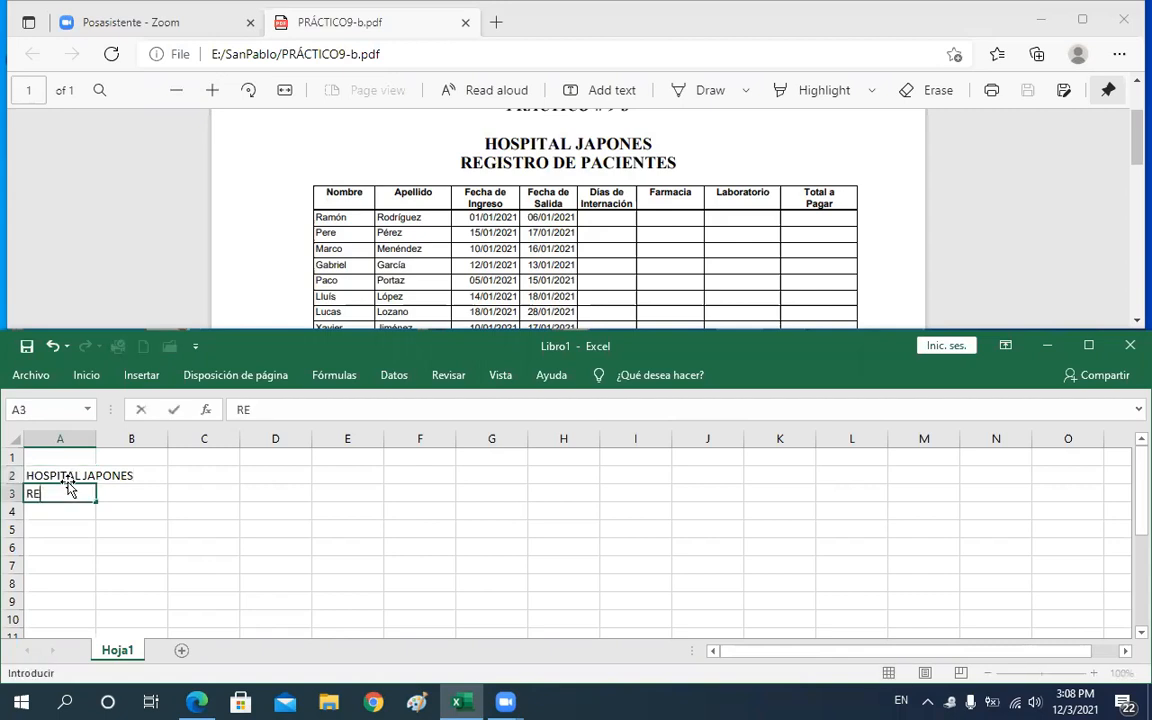
{"action": "type", "text": "GISTRO DE P"}
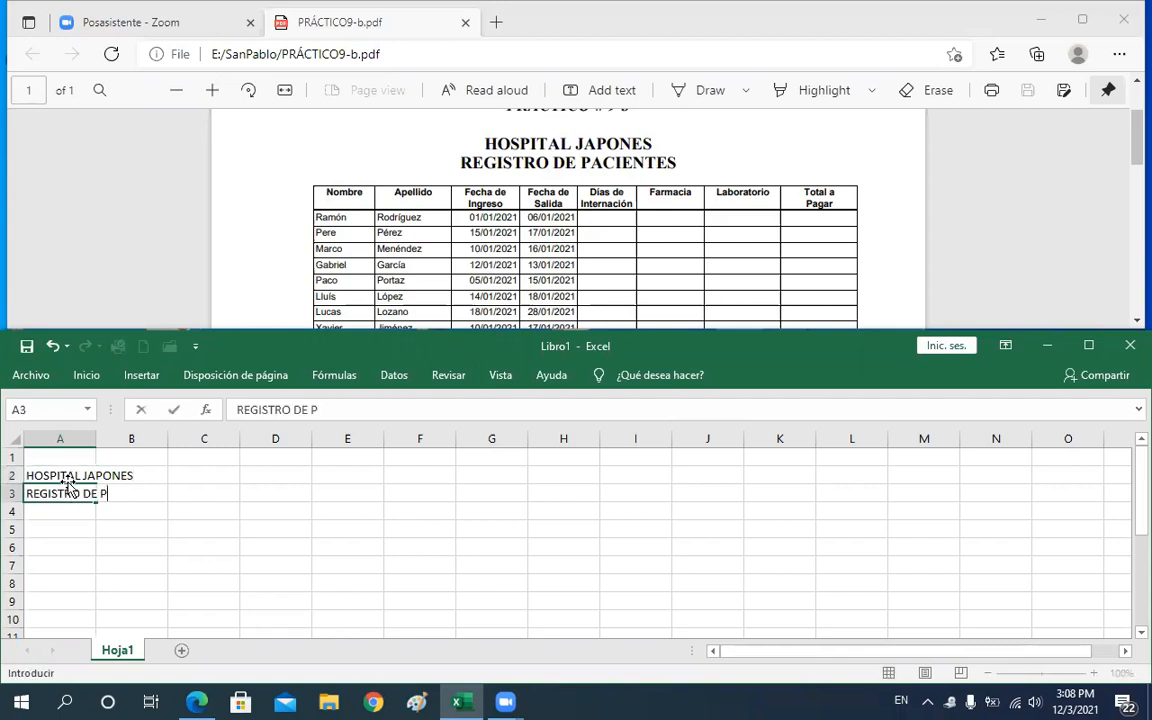
{"action": "type", "text": "ACIENTES"}
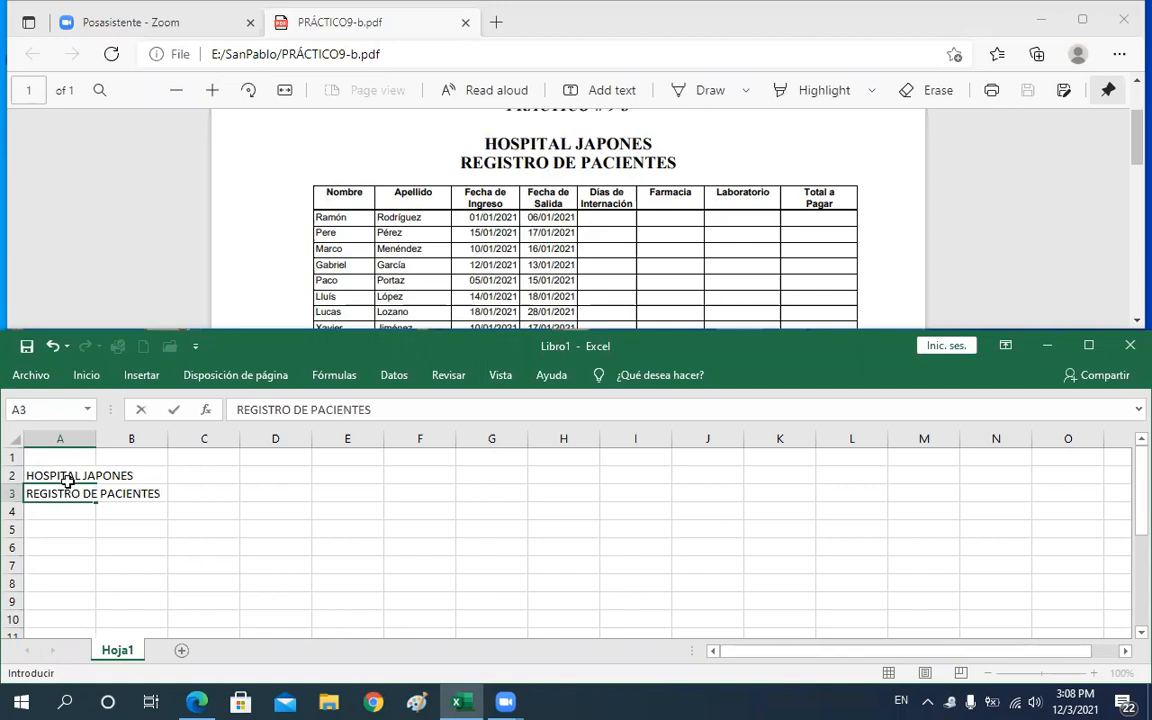
{"action": "key", "text": "Return"}
{"action": "key", "text": "Return"}
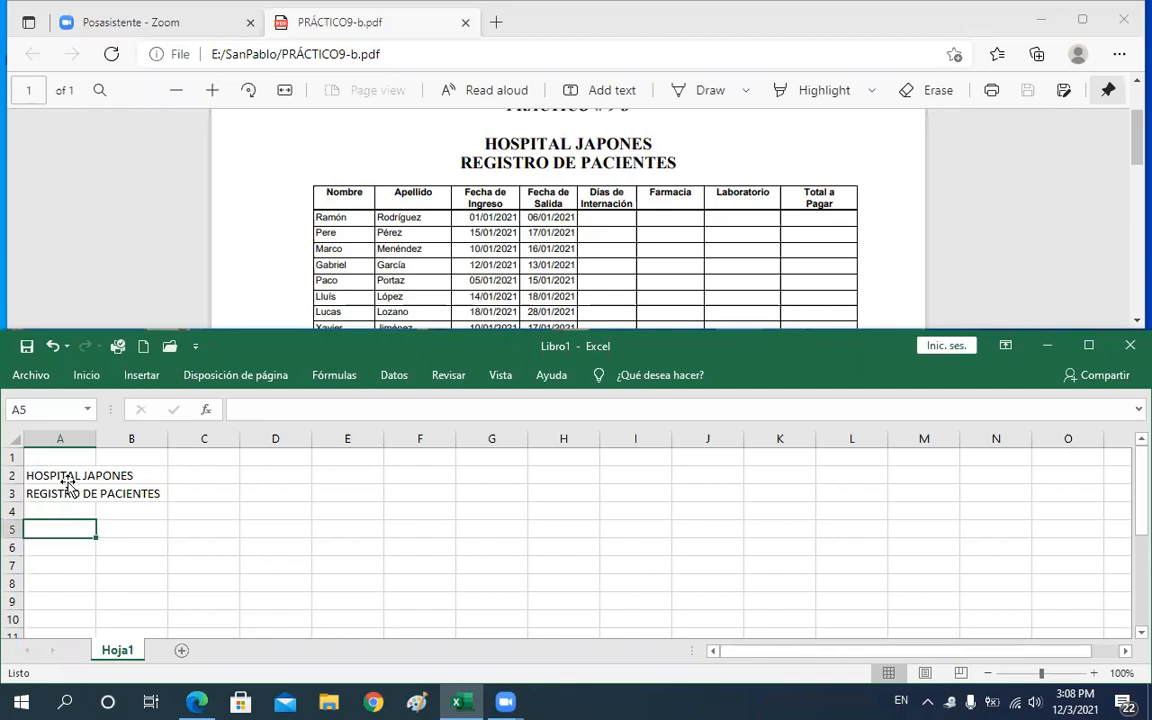
Enter the column header Nombre in cell A5 and move to the next column
{"action": "left_click", "coordinate": [68, 480]}
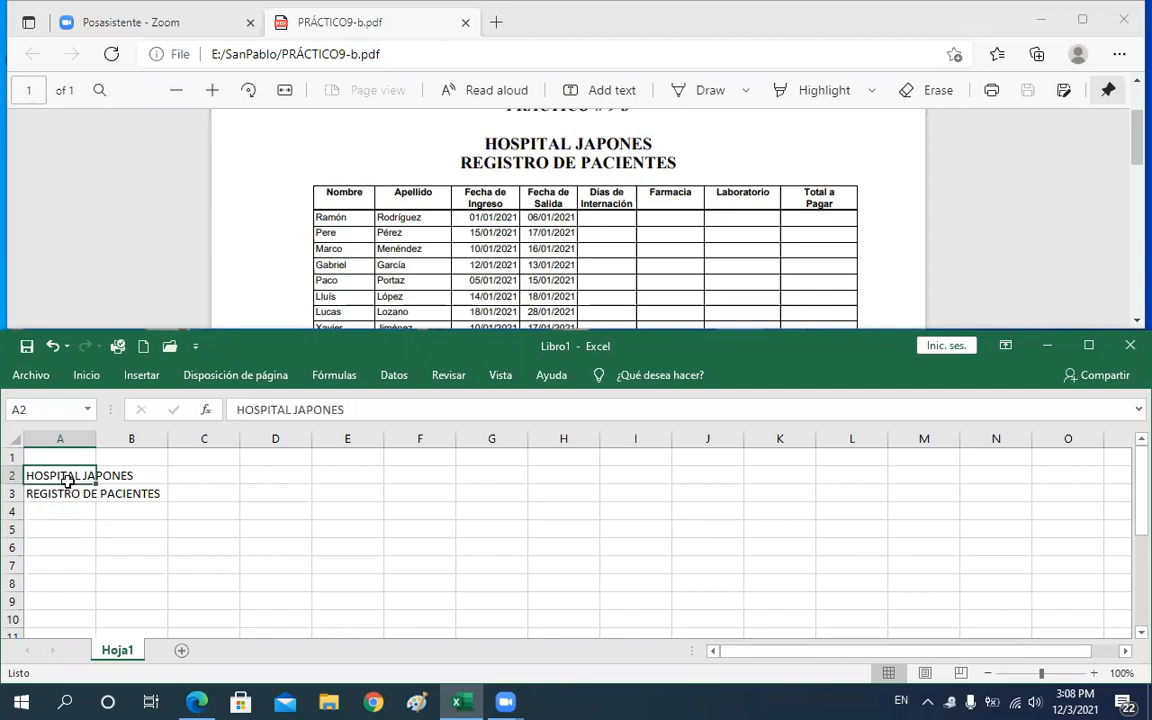
{"action": "key", "text": "Down"}
{"action": "key", "text": "Down"}
{"action": "key", "text": "Down"}
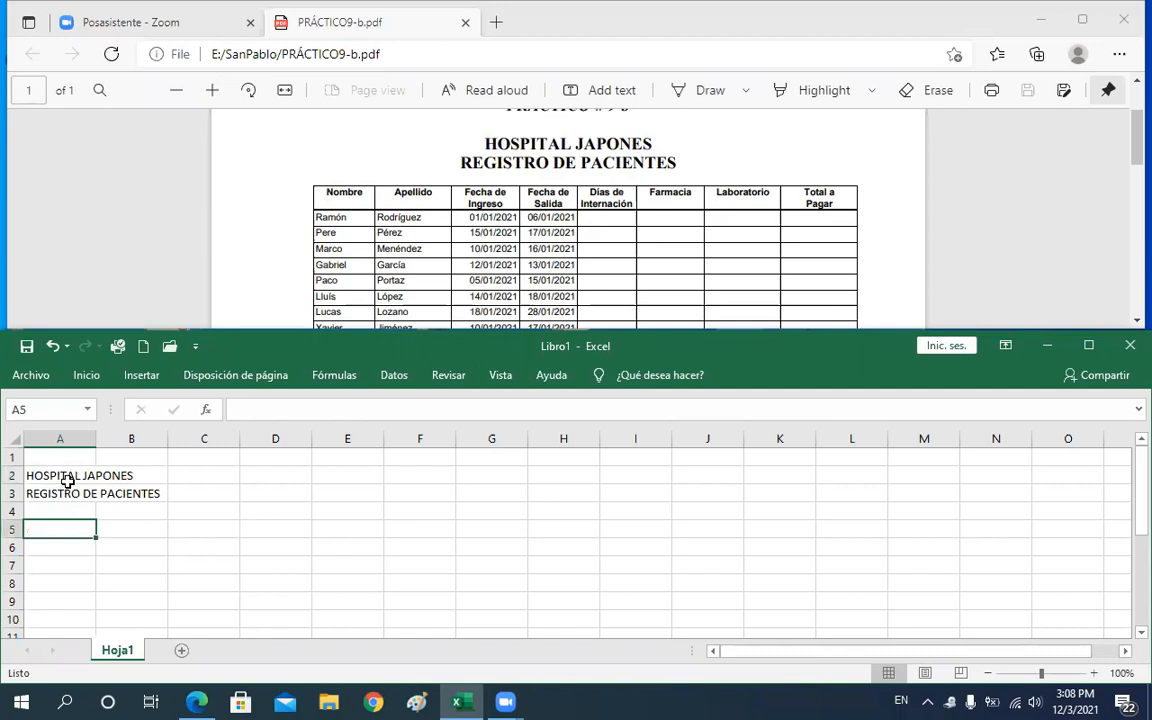
{"action": "type", "text": "nO"}
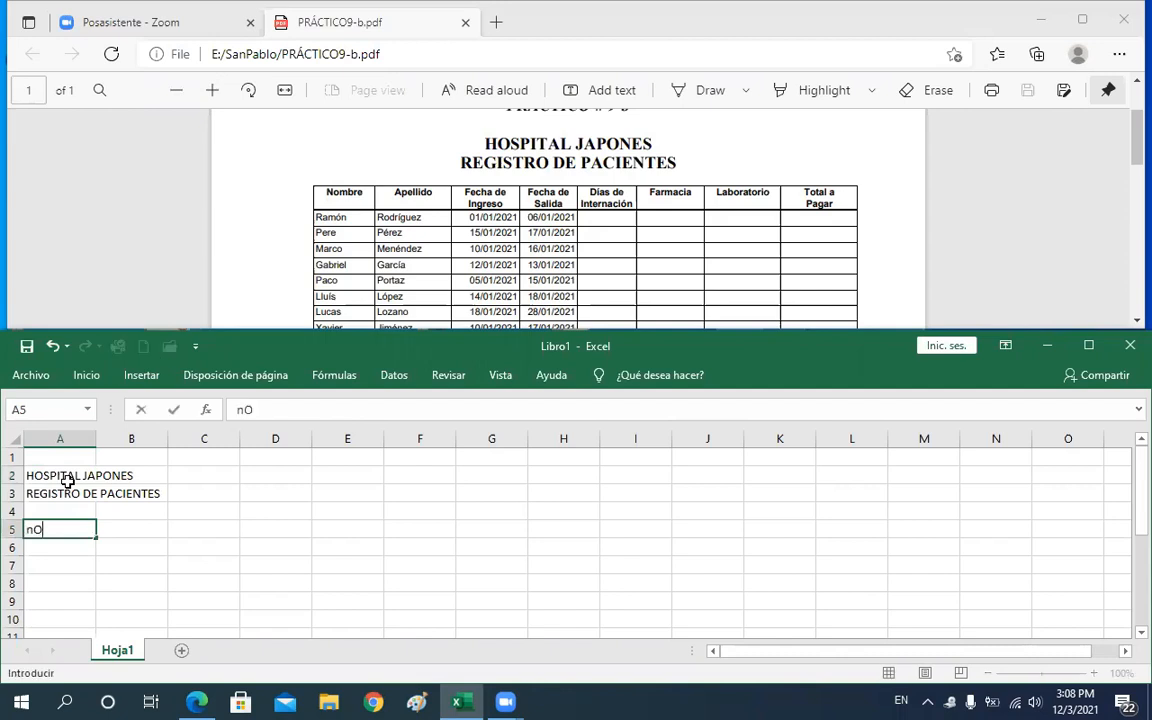
{"action": "key", "text": "BackSpace"}
{"action": "key", "text": "BackSpace"}
{"action": "key", "text": "Caps_Lock"}
{"action": "type", "text": "n"}
{"action": "key", "text": "BackSpace"}
{"action": "type", "text": "Nombre"}
{"action": "key", "text": "Tab"}
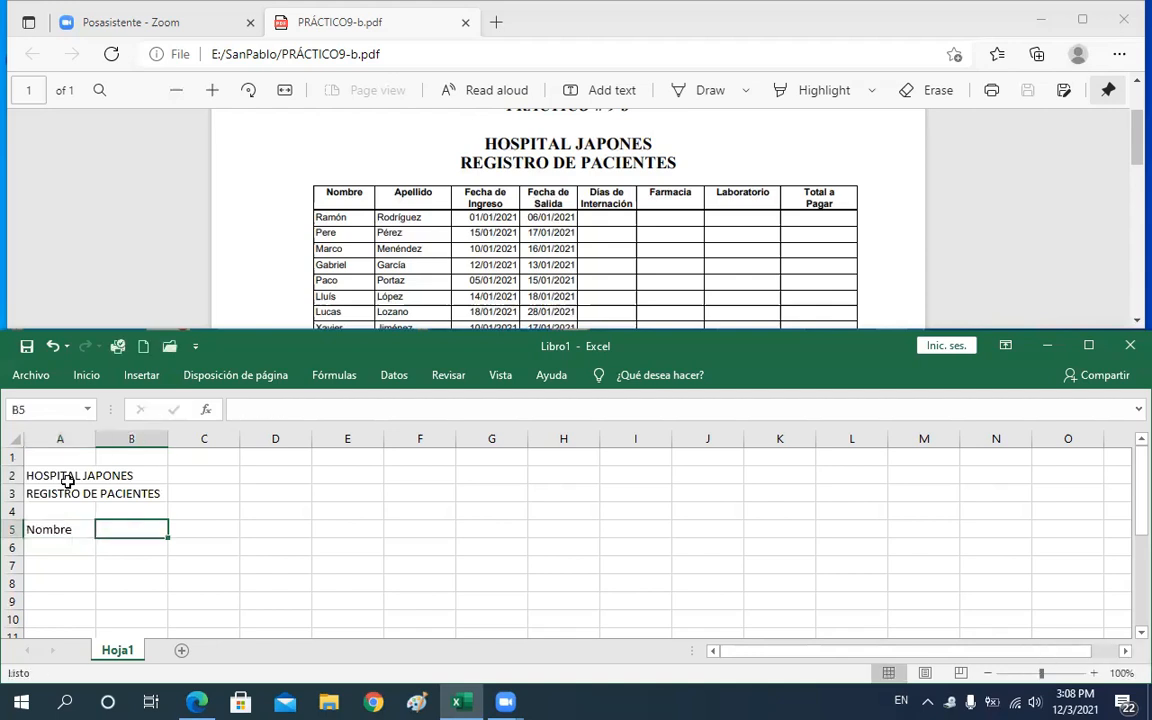
Enter the column header Apellido in cell B5 and move to the next column
{"action": "type", "text": "a"}
{"action": "key", "text": "BackSpace"}
{"action": "type", "text": "Apl"}
{"action": "key", "text": "BackSpace"}
{"action": "type", "text": "ellido"}
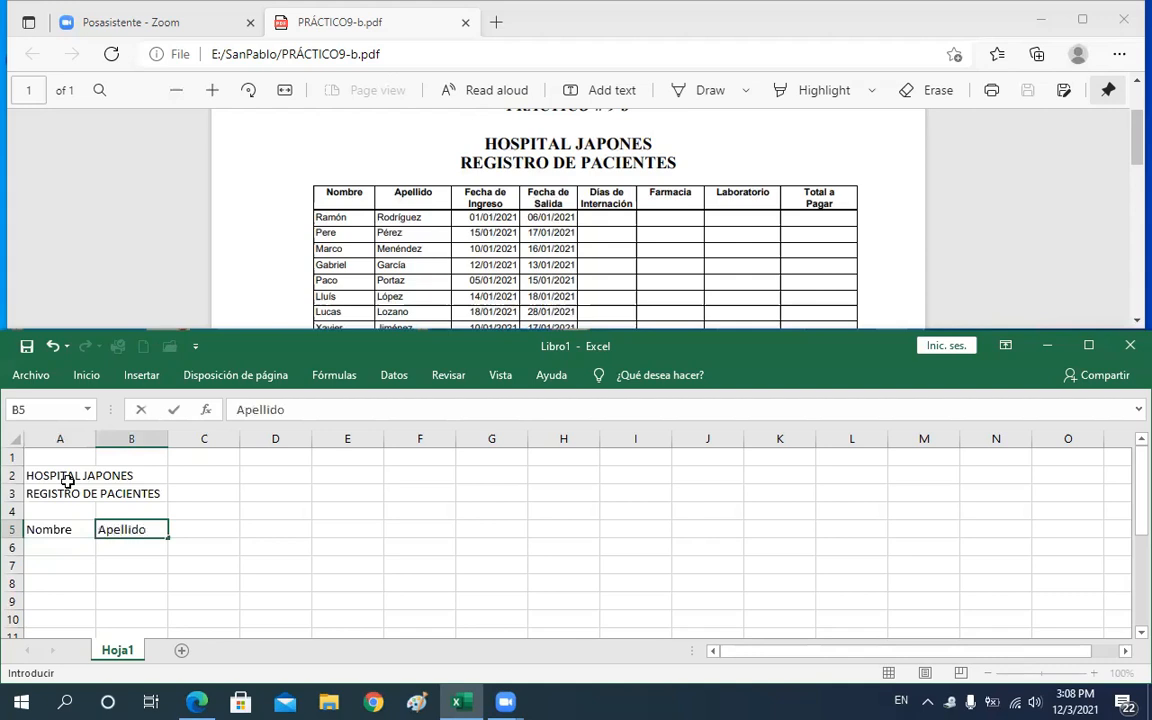
{"action": "key", "text": "Tab"}
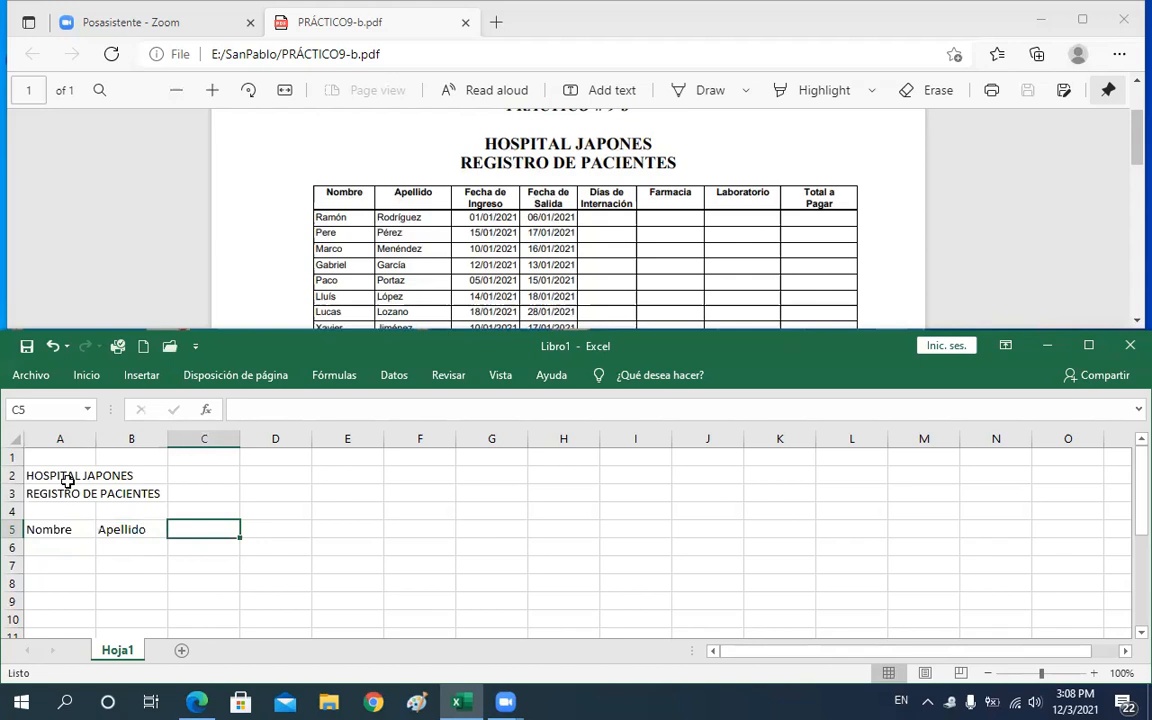
Enter the column header Fecha de ingreso in cell C5 and move to D5
{"action": "type", "text": "F"}
{"action": "type", "text": "rech"}
{"action": "key", "text": "BackSpace"}
{"action": "key", "text": "BackSpace"}
{"action": "key", "text": "BackSpace"}
{"action": "key", "text": "BackSpace"}
{"action": "type", "text": "e"}
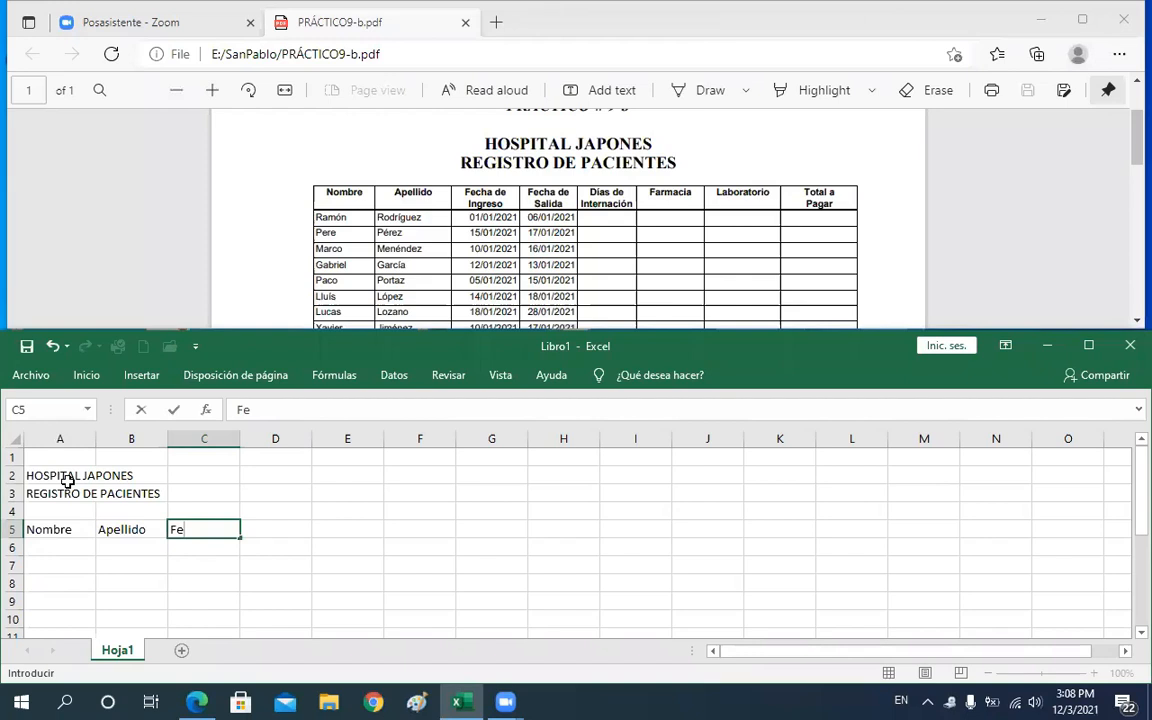
{"action": "type", "text": "cha de ingreso"}
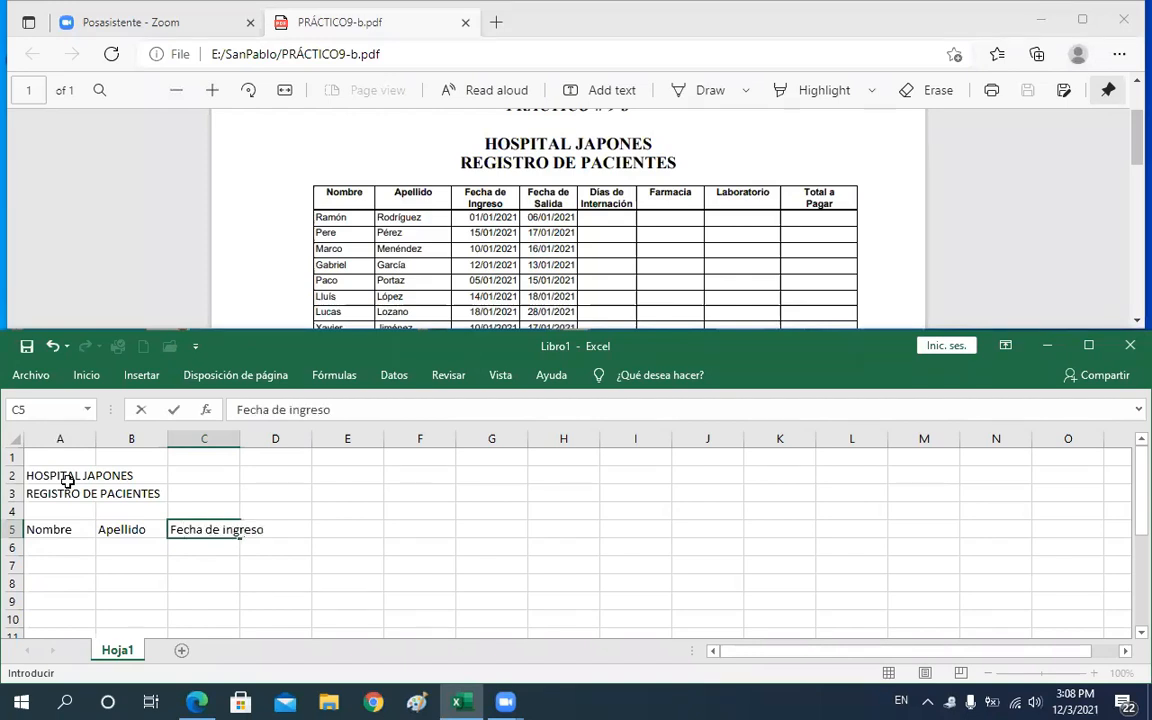
{"action": "key", "text": "Up"}
{"action": "key", "text": "Down"}
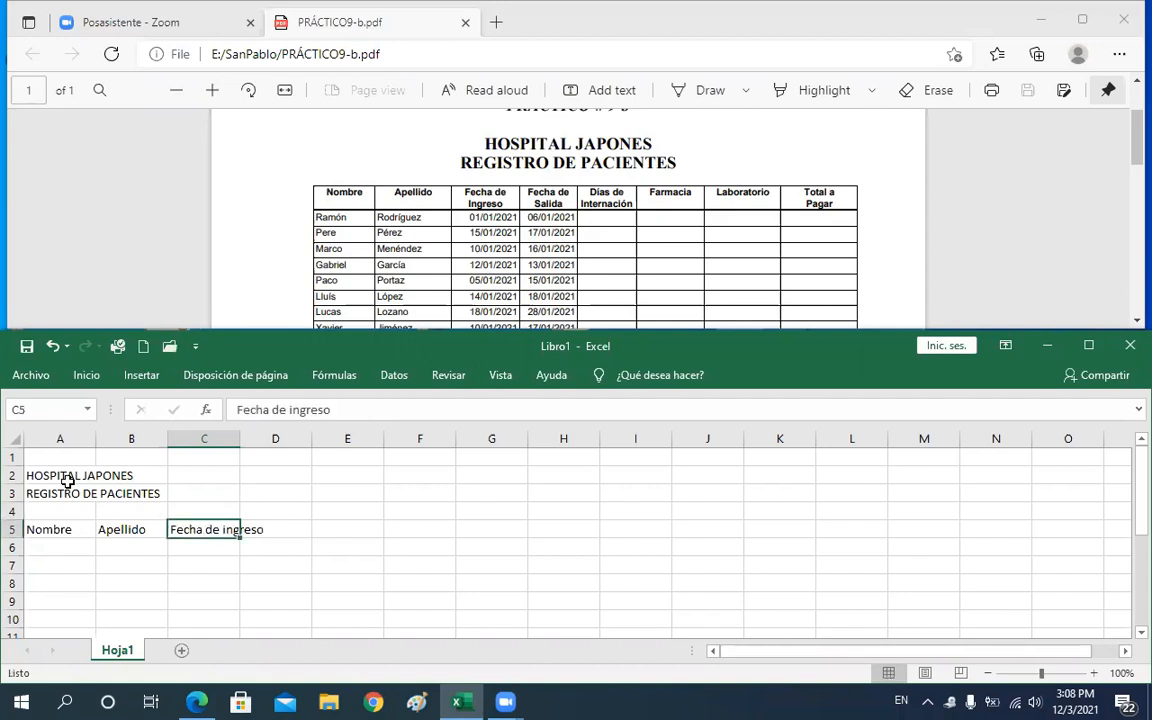
{"action": "key", "text": "Right"}
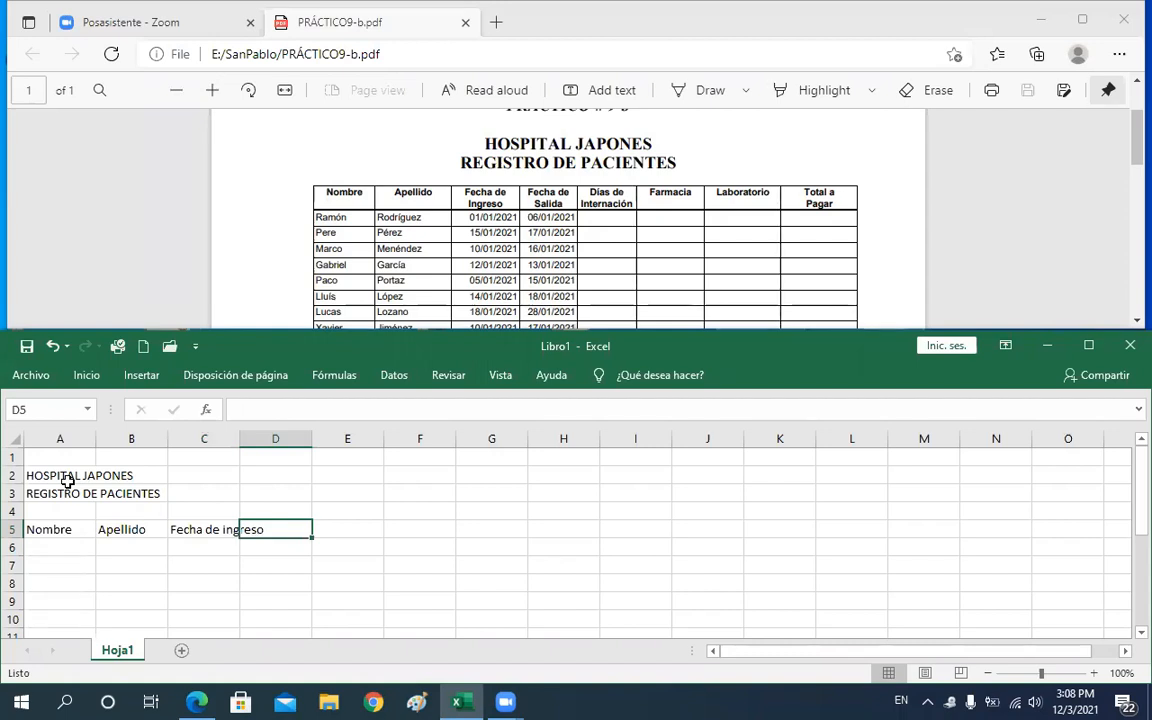
Enter the column header Fecha de Salida in cell D5 and move to the next column
{"action": "type", "text": "Fe"}
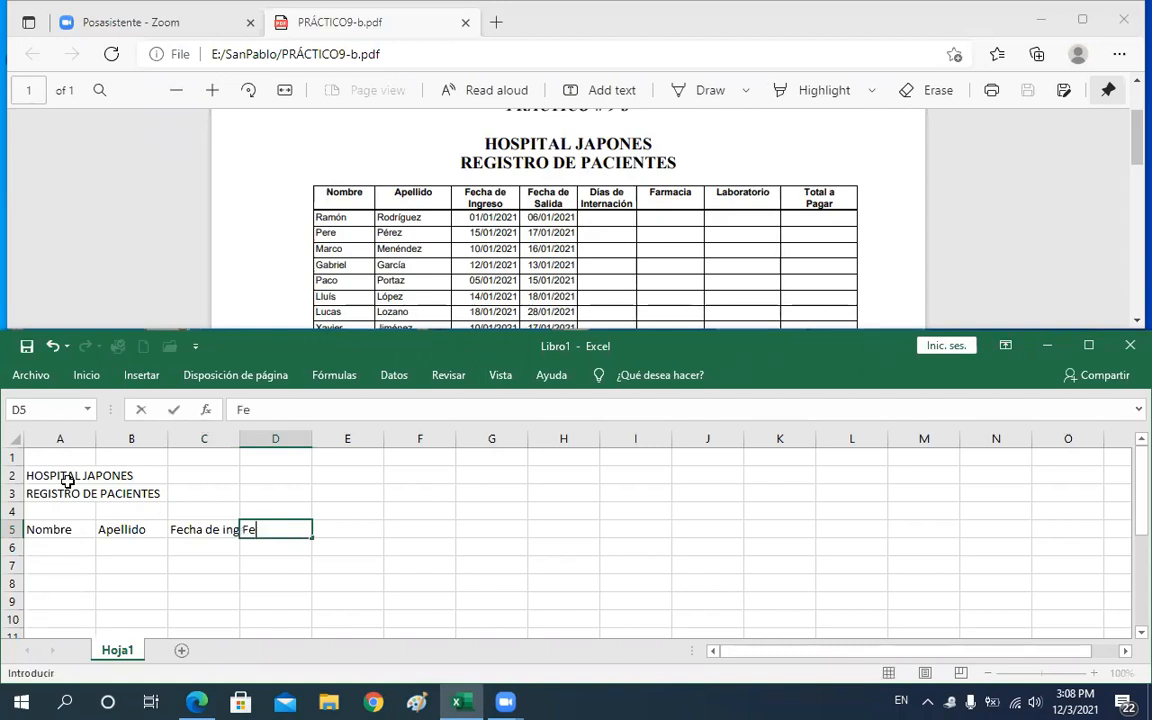
{"action": "type", "text": "cha de Salida"}
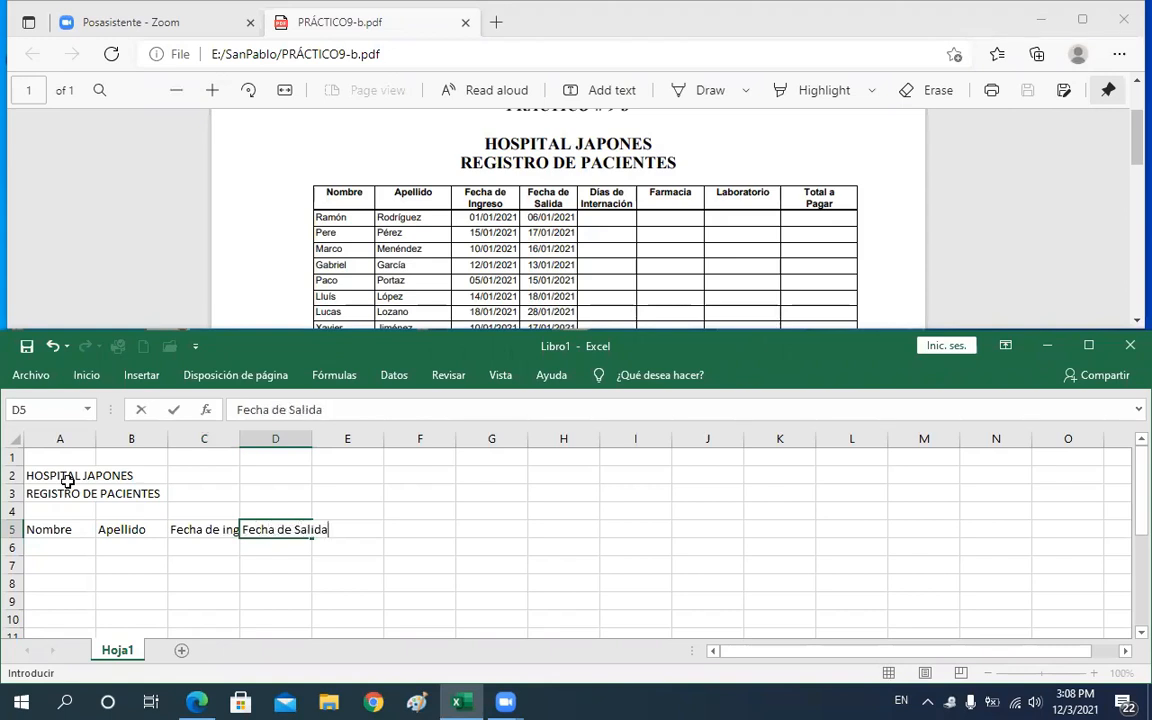
{"action": "key", "text": "Tab"}
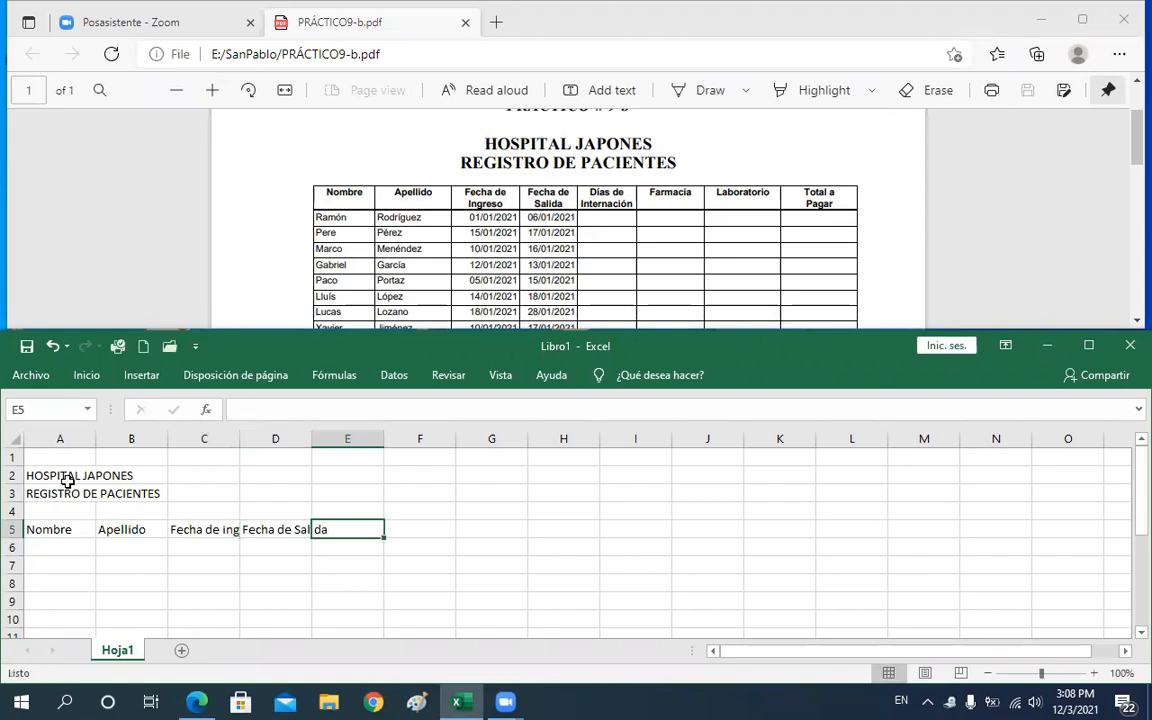
Switch the keyboard layout and enter the column header Días de internación in cell E5
{"action": "type", "text": "Di"}
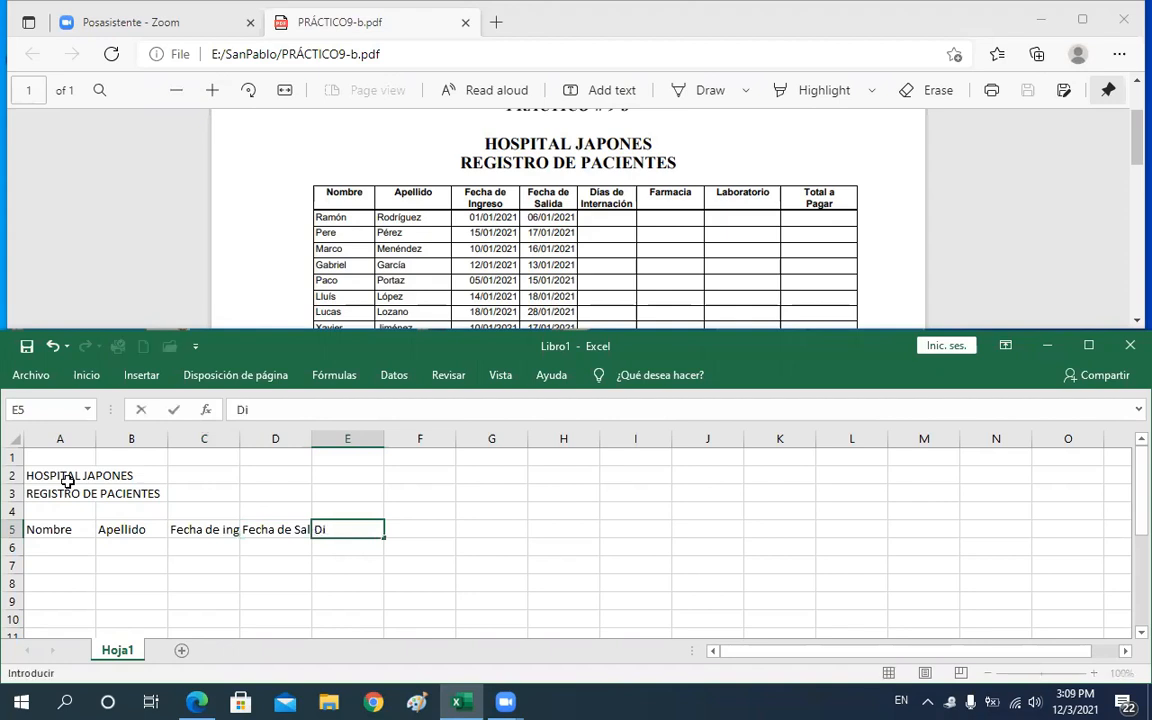
{"action": "key", "text": "BackSpace"}
{"action": "key", "text": "super+space"}
{"action": "type", "text": "ías de int"}
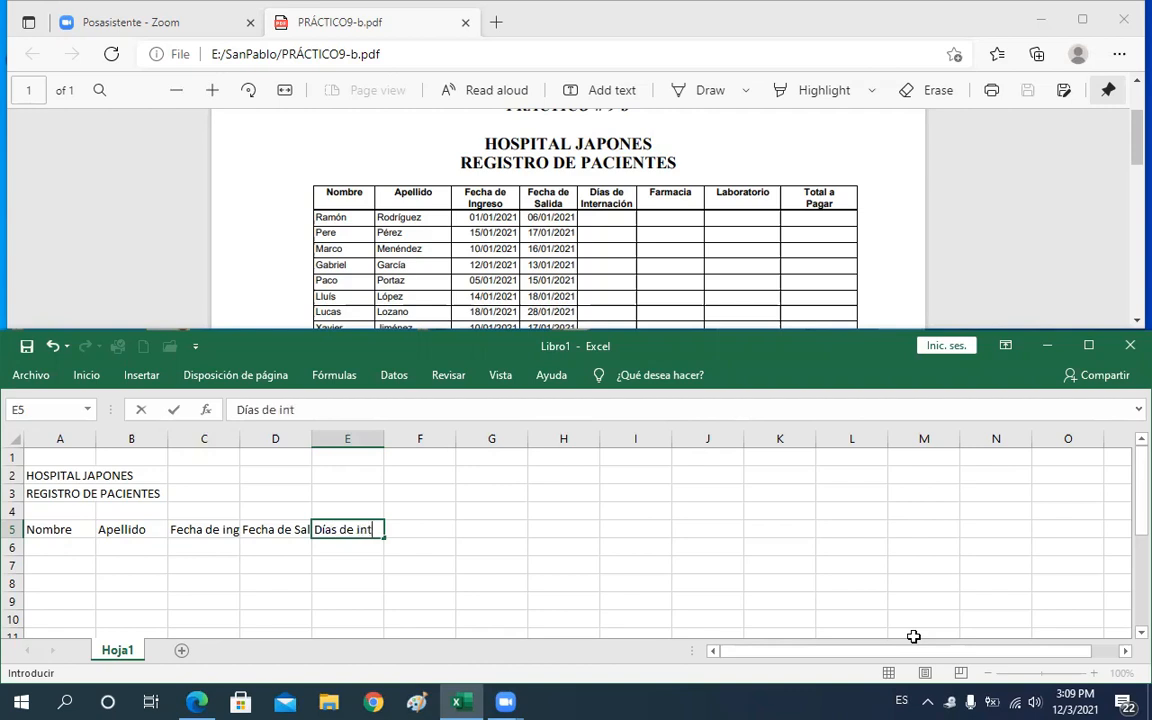
{"action": "type", "text": "ernación"}
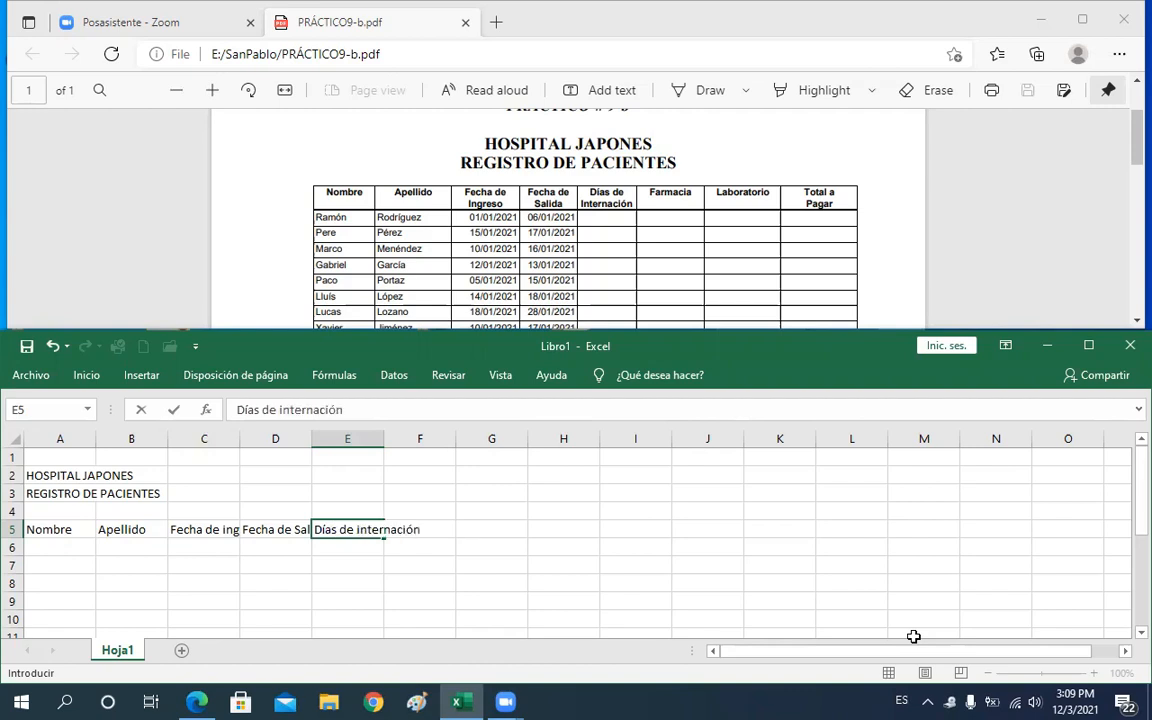
{"action": "key", "text": "Tab"}
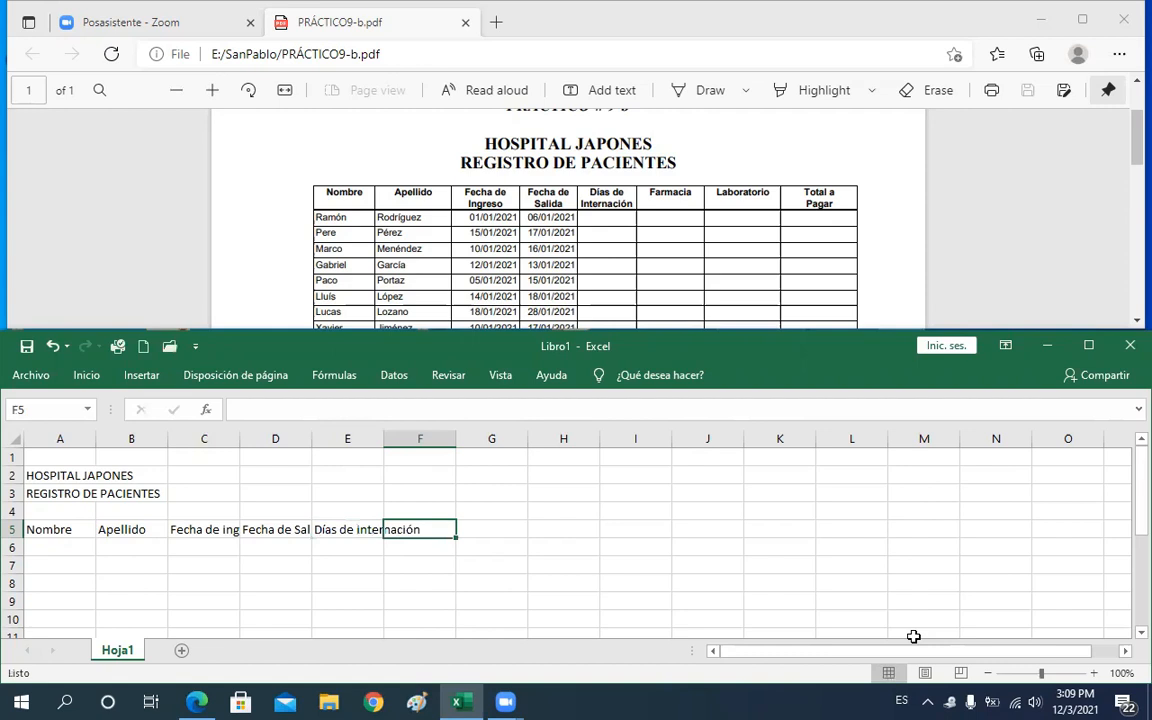
Enter the column header Farmacia in cell F5 and move to the next column
{"action": "type", "text": "Far"}
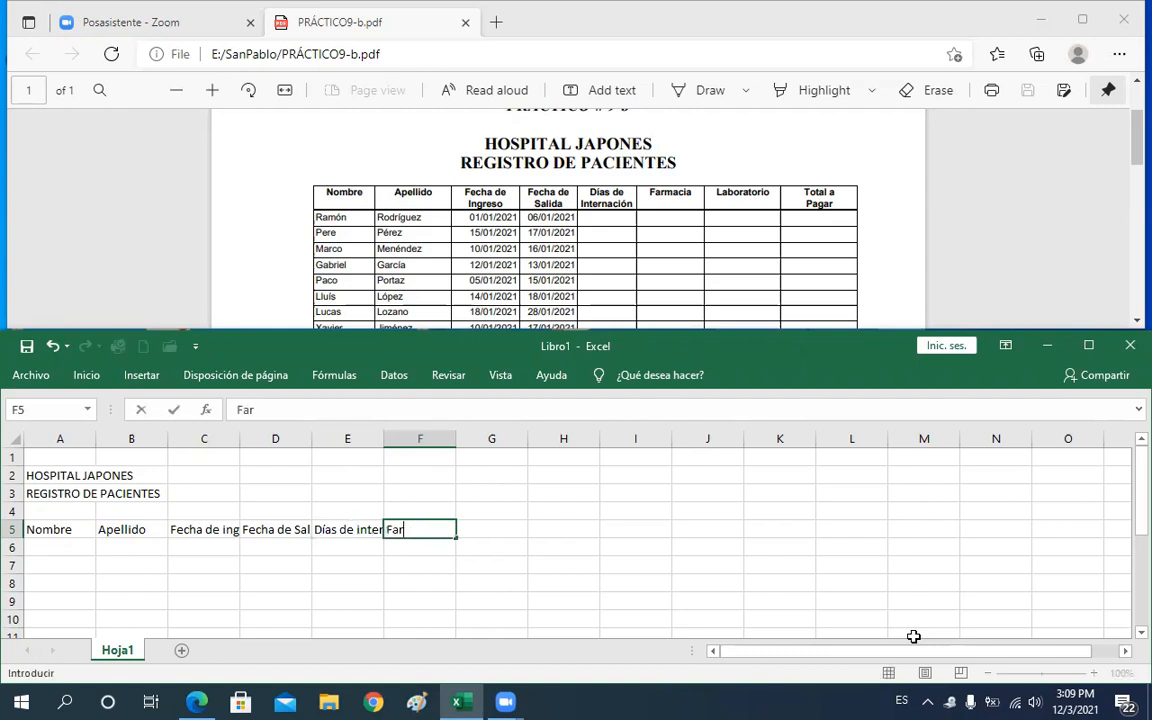
{"action": "type", "text": "macia"}
{"action": "key", "text": "Tab"}
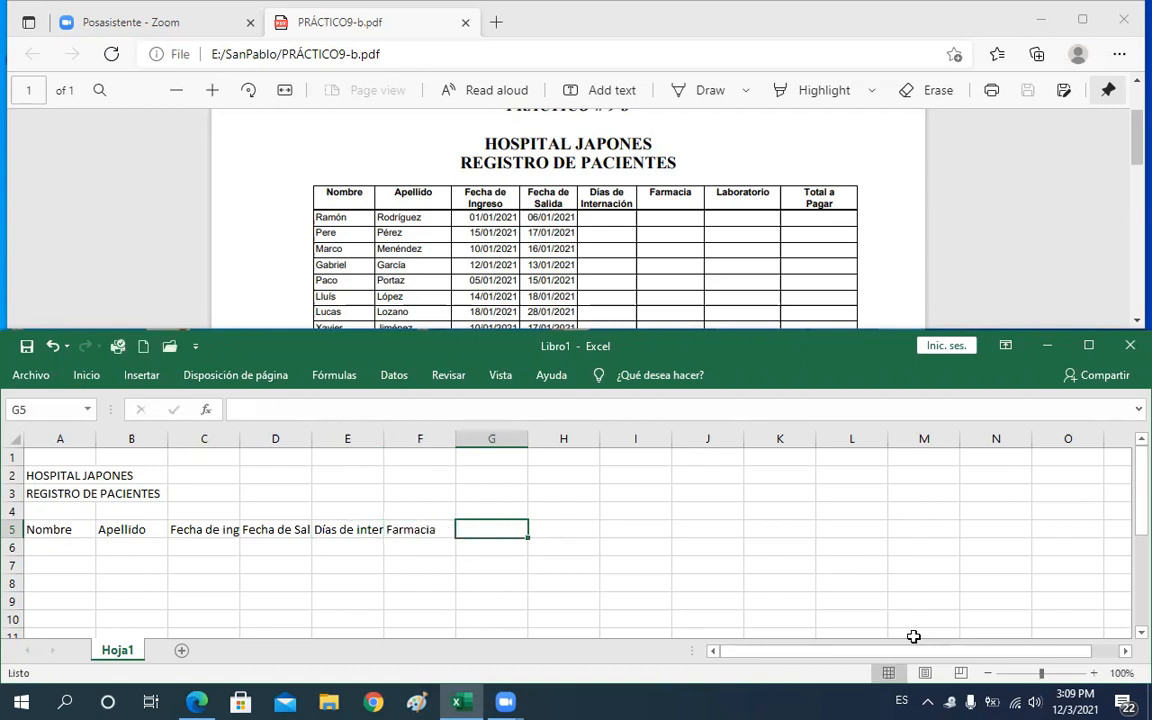
Enter the column header Laboratorio in cell G5, correcting the misspelling
{"action": "type", "text": "La"}
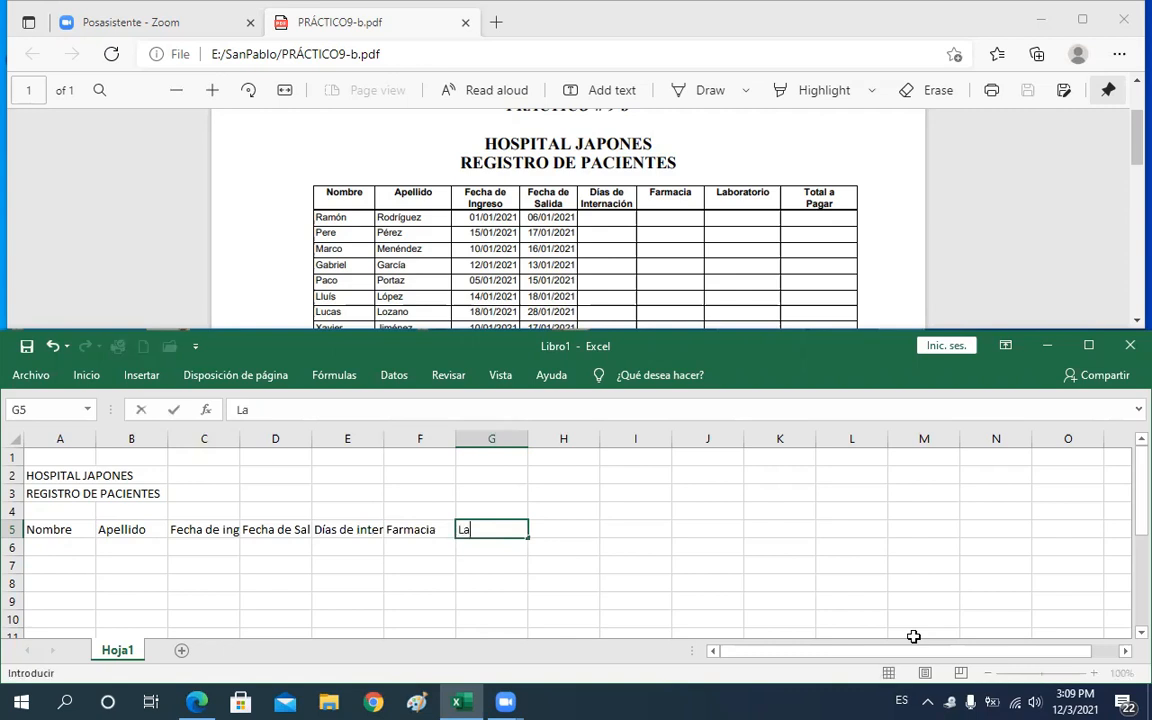
{"action": "type", "text": "boartorio"}
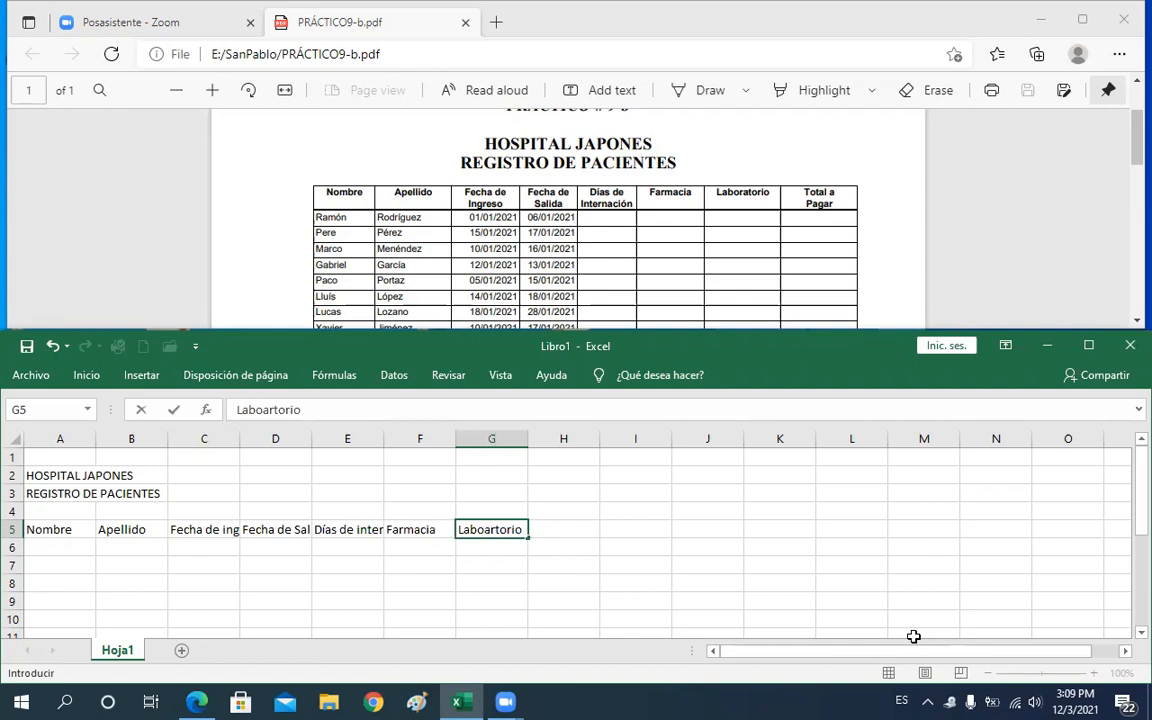
{"action": "key", "text": "BackSpace"}
{"action": "key", "text": "BackSpace"}
{"action": "key", "text": "BackSpace"}
{"action": "key", "text": "BackSpace"}
{"action": "key", "text": "BackSpace"}
{"action": "key", "text": "BackSpace"}
{"action": "key", "text": "BackSpace"}
{"action": "type", "text": "ratorio"}
{"action": "key", "text": "Tab"}
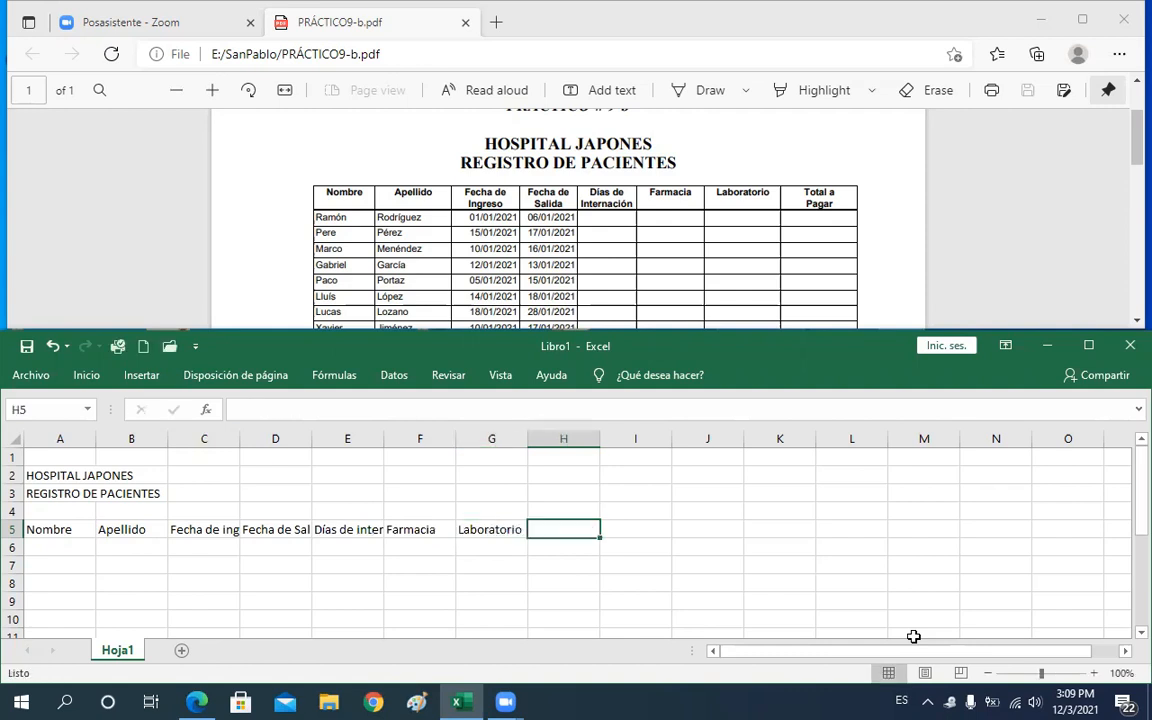
Enter the column header Total a pagar in cell H5 and confirm it
{"action": "type", "text": "To"}
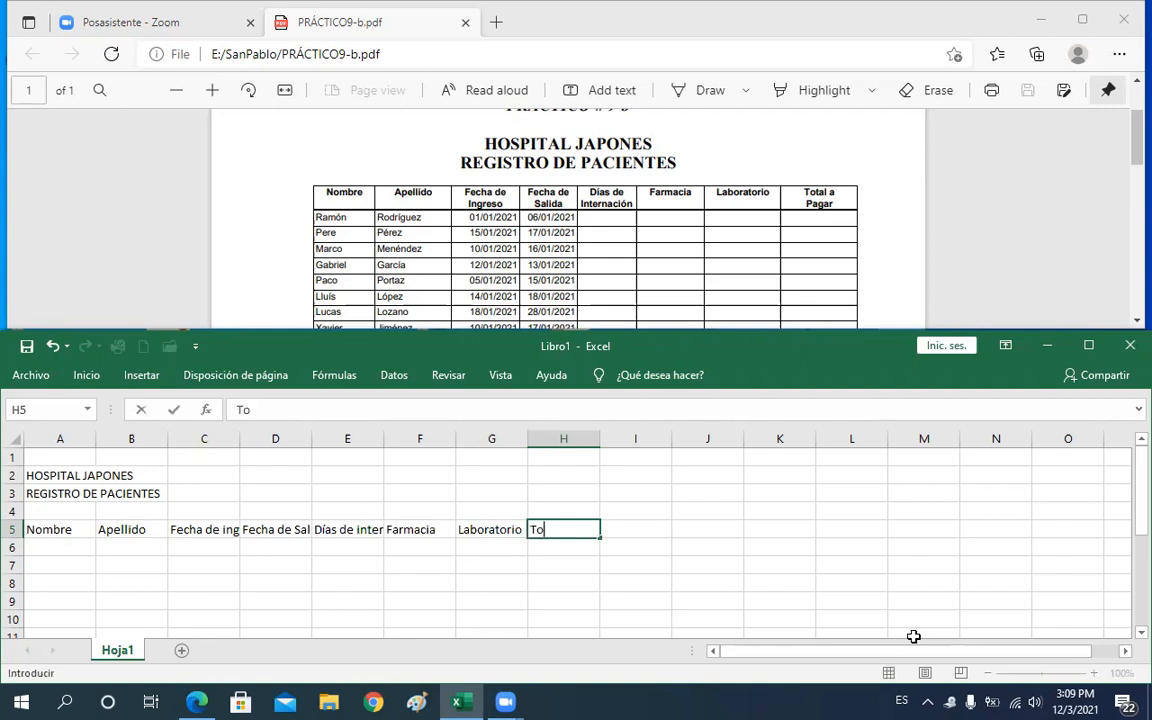
{"action": "type", "text": "tal a paga"}
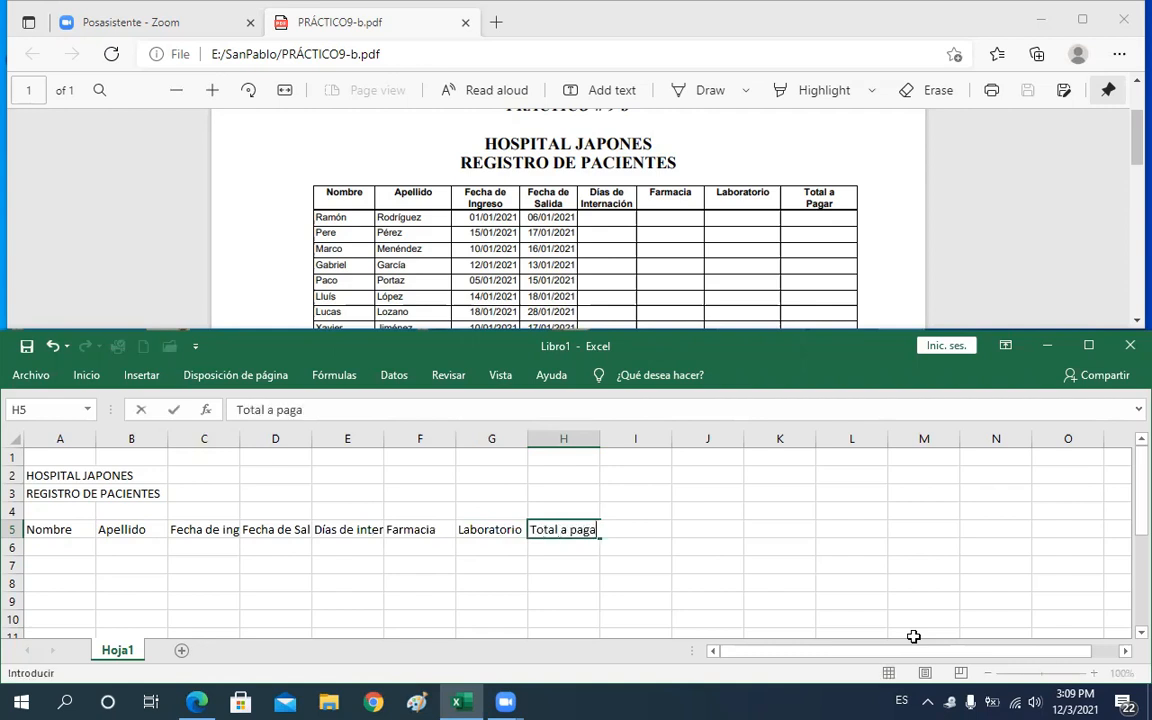
{"action": "type", "text": "r"}
{"action": "key", "text": "Return"}
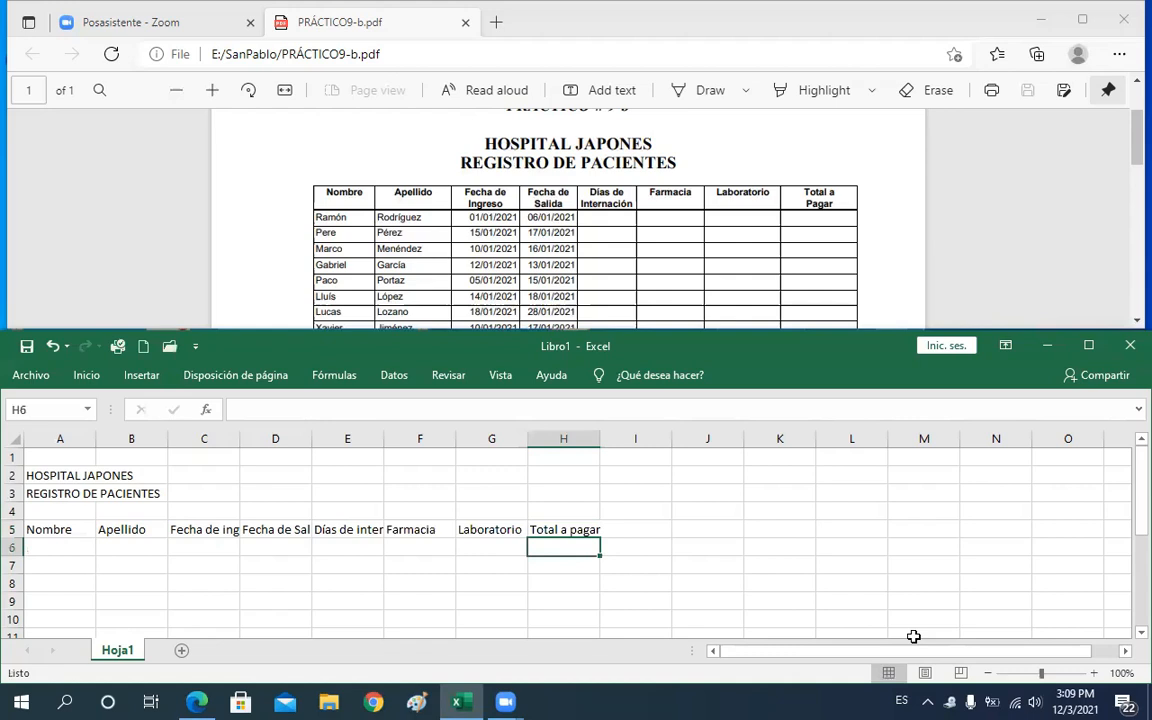
Return to cell A6 and scroll the PDF to view the full patient list
{"action": "key", "text": "Left"}
{"action": "key", "text": "Left"}
{"action": "key", "text": "Left"}
{"action": "key", "text": "Home"}
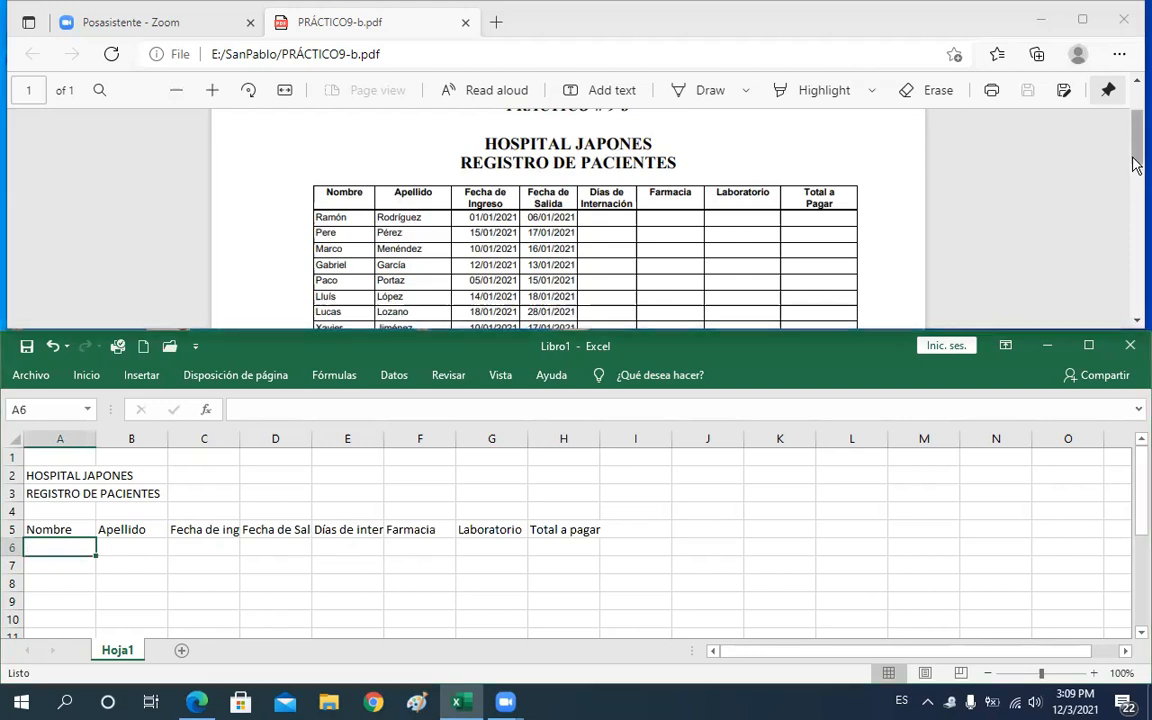
{"action": "left_click_drag", "start_coordinate": [1136, 163], "coordinate": [1137, 173]}
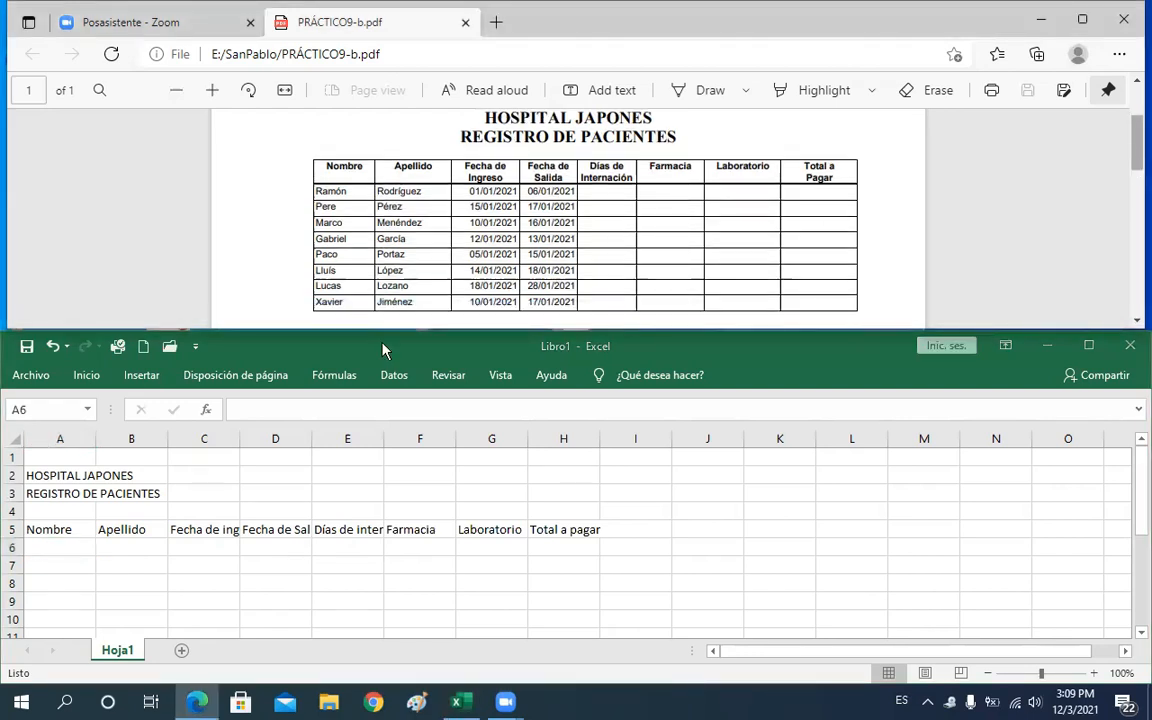
{"action": "left_click", "coordinate": [53, 543]}
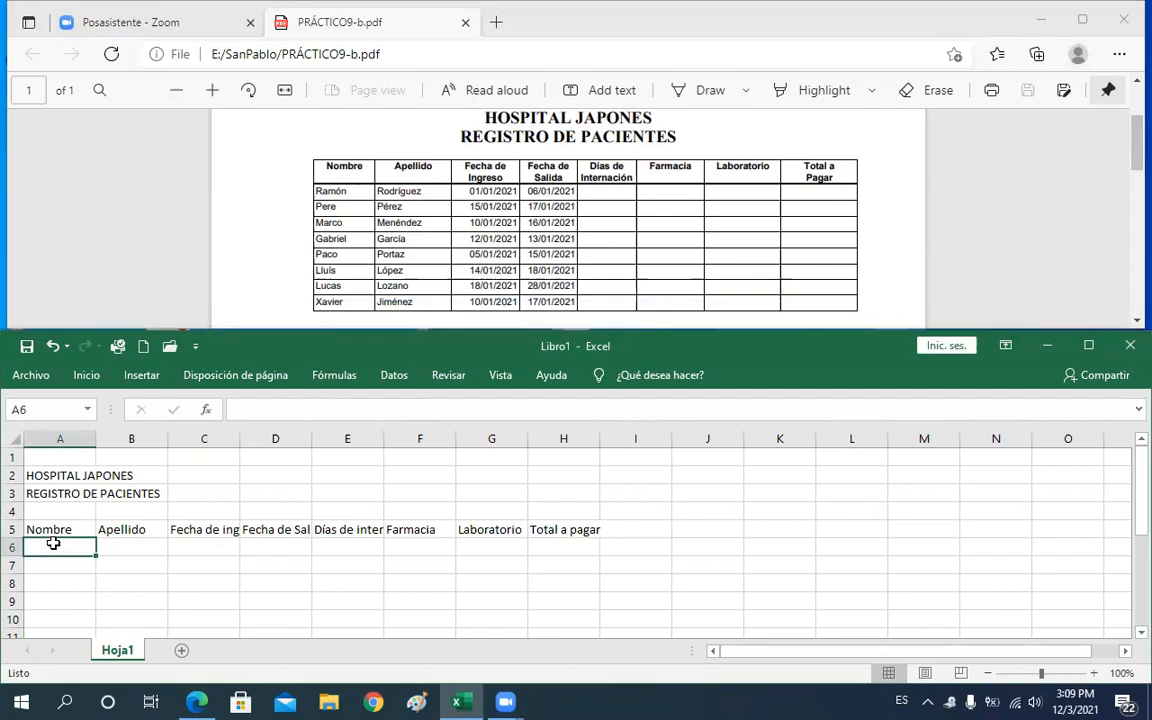
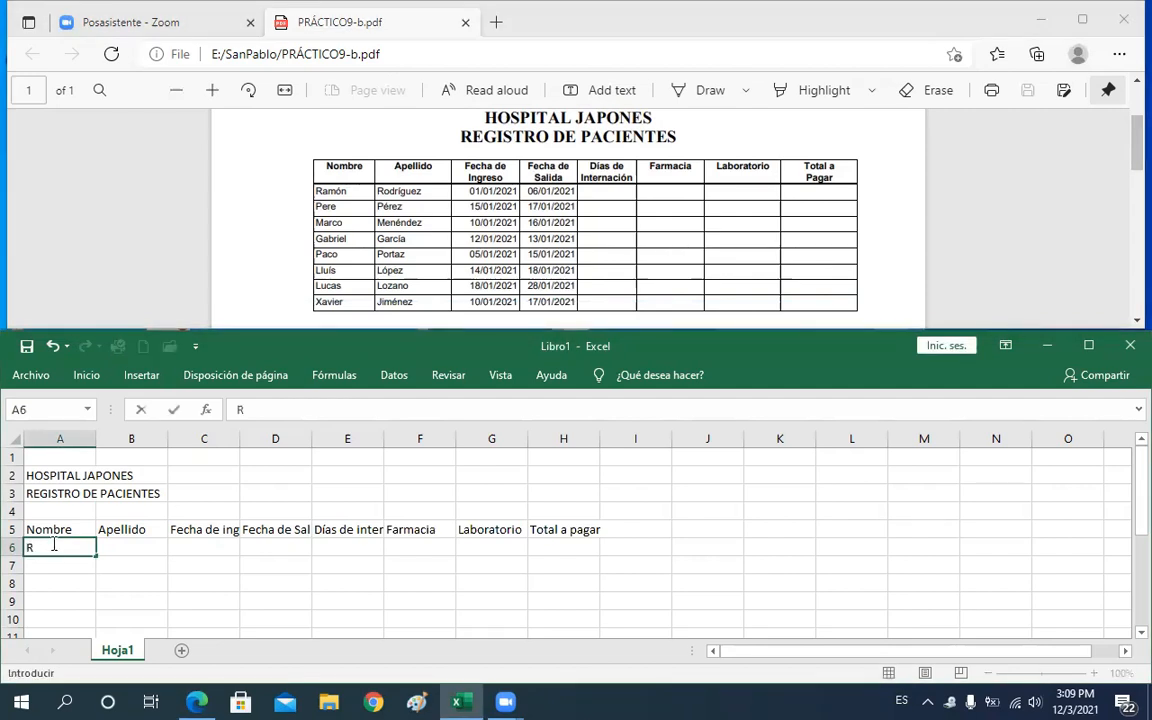
{"action": "key", "text": "Tab"}
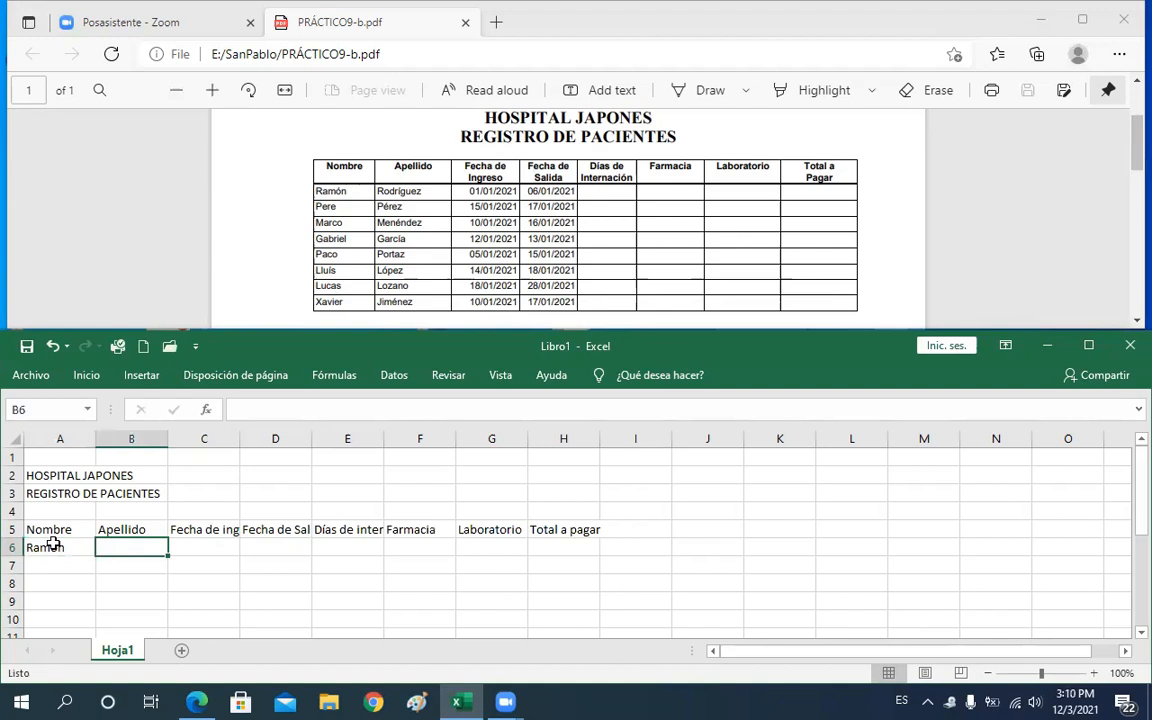
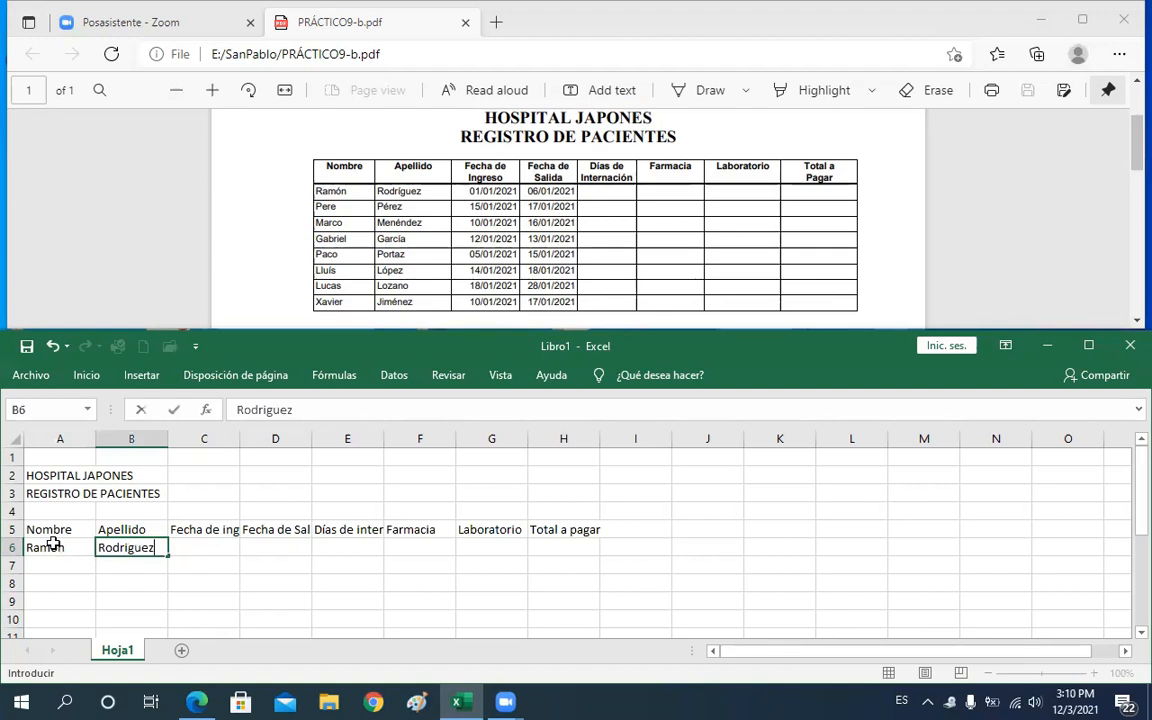
{"action": "key", "text": "Return"}
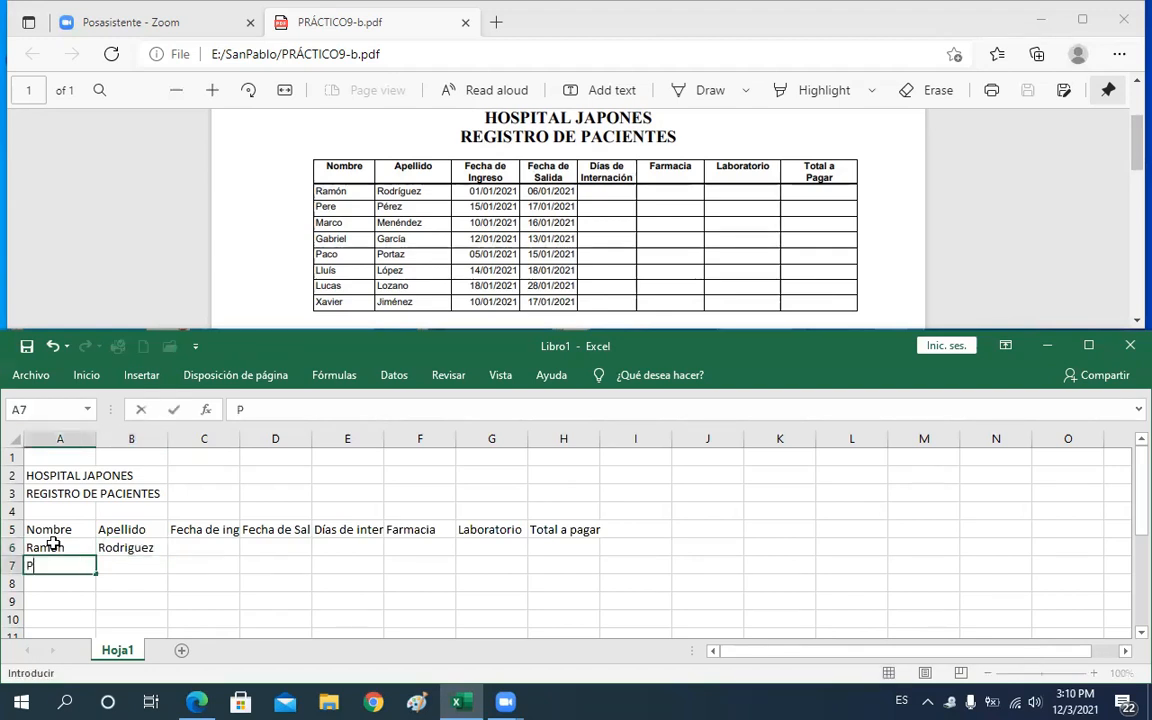
{"action": "key", "text": "Tab"}
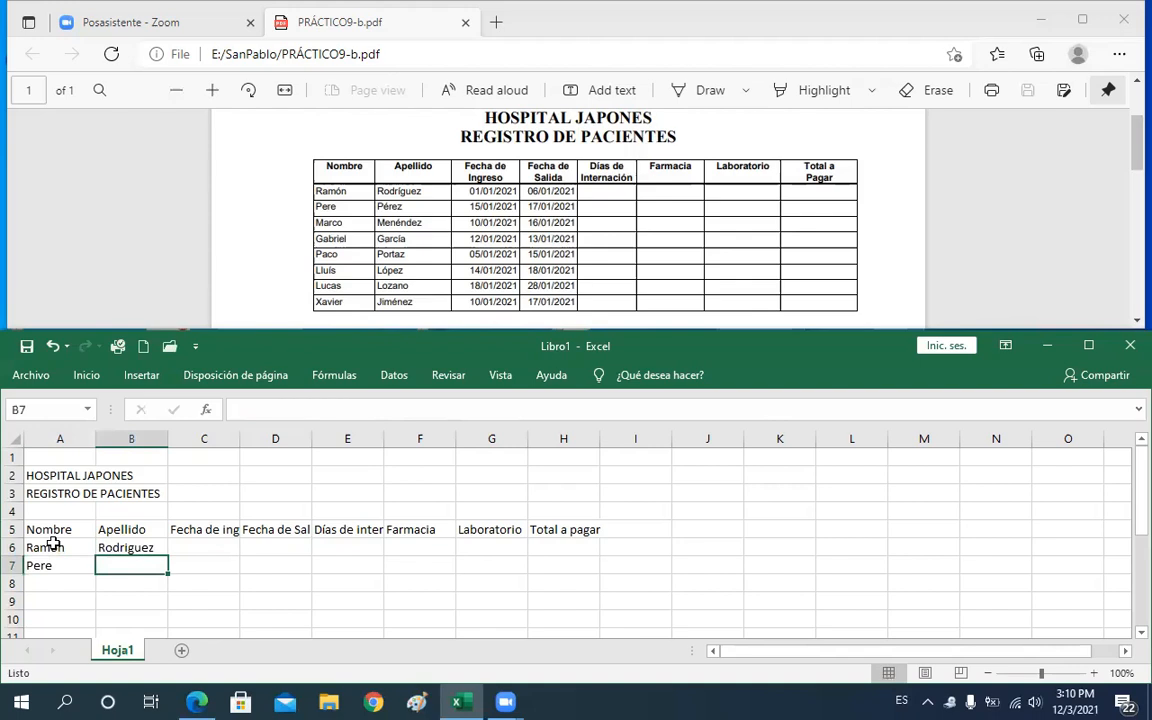
{"action": "key", "text": "Return"}
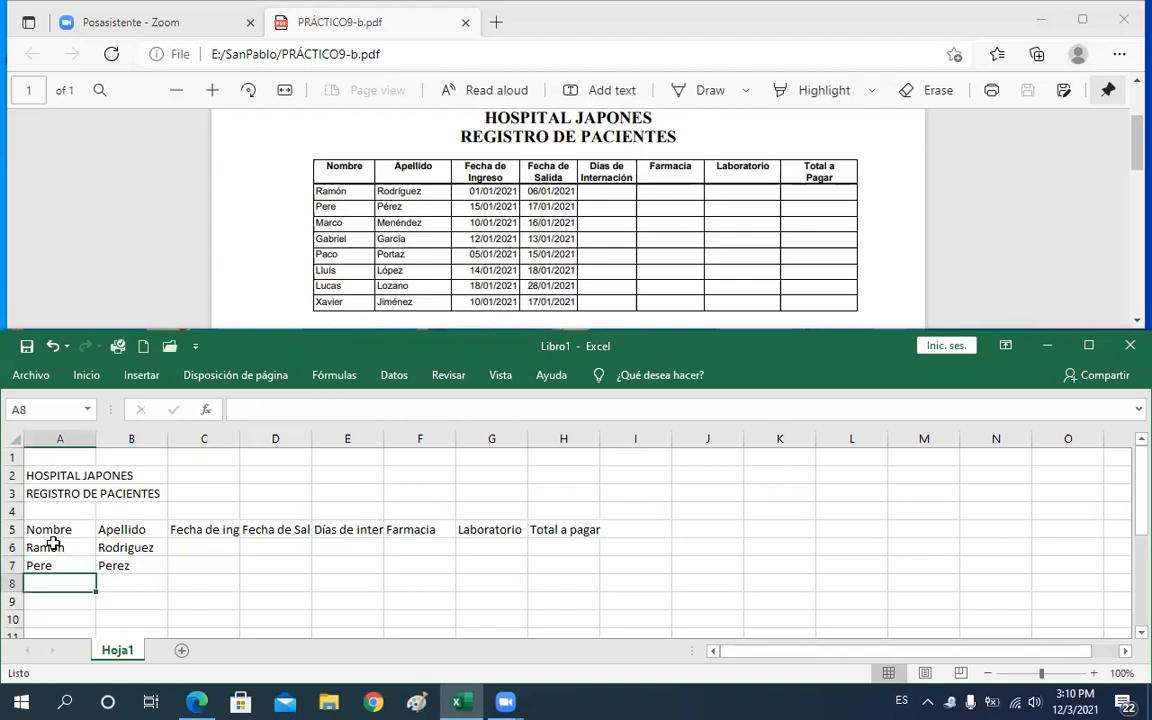
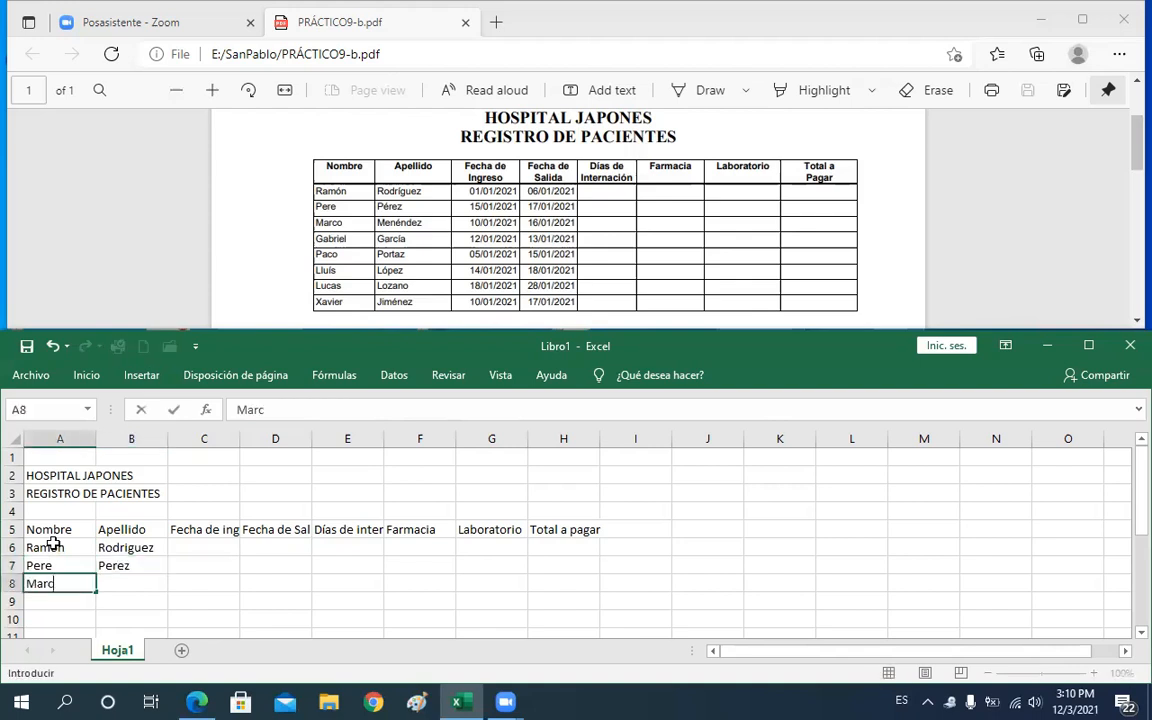
{"action": "key", "text": "Tab"}
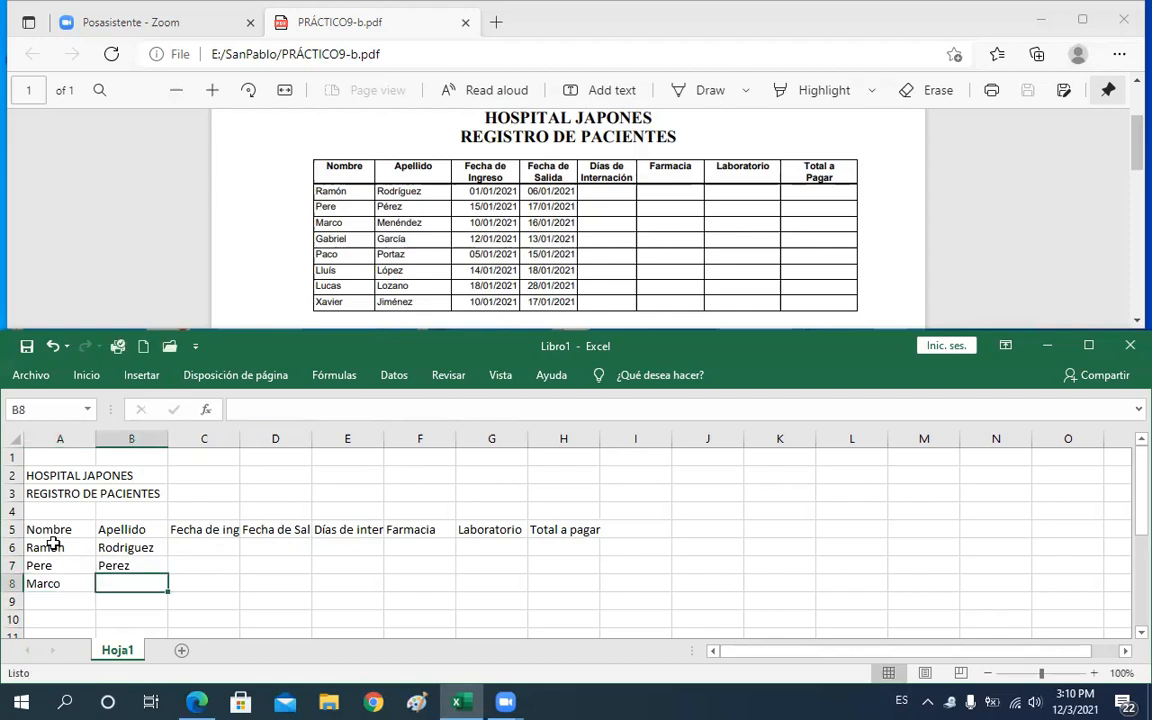
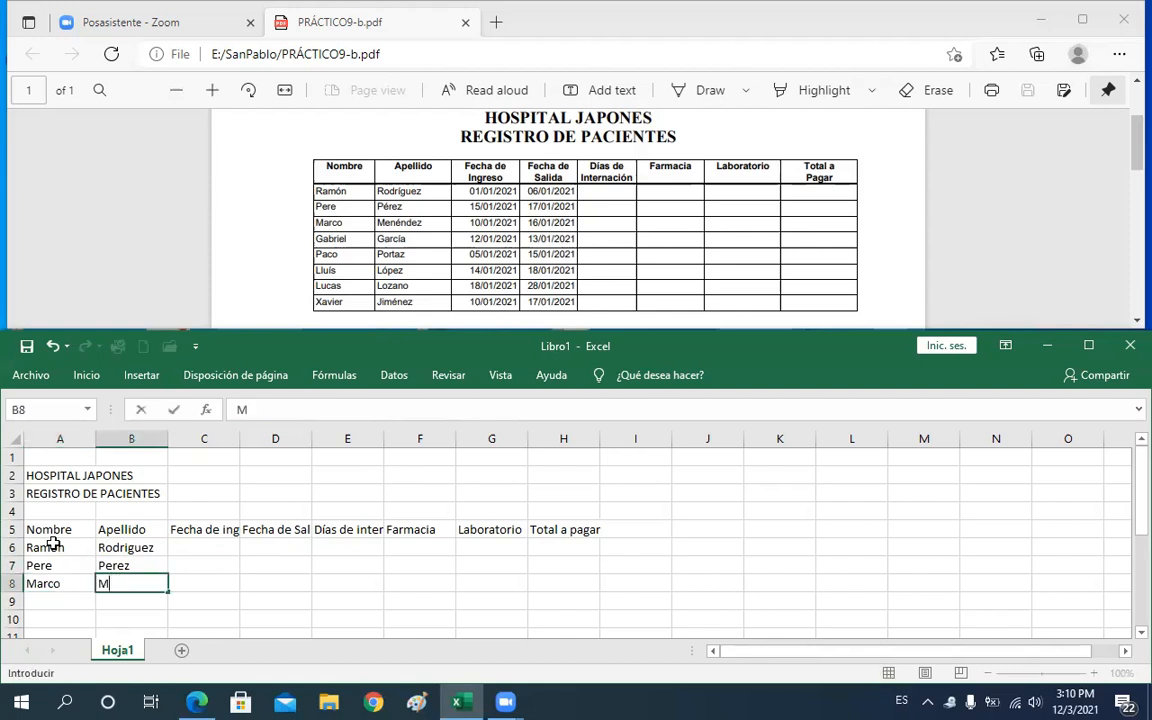
{"action": "key", "text": "Return"}
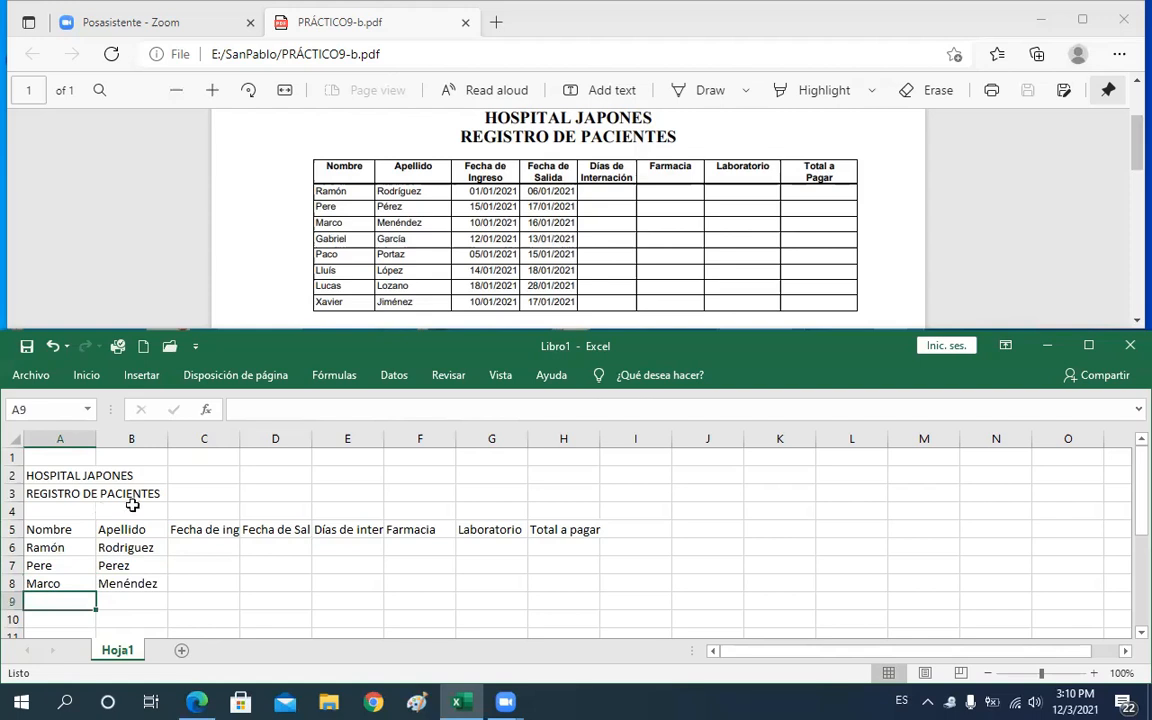
Zoom the worksheet to 130% and enlarge the PDF to read the patient list, returning to cell A9
{"action": "left_click", "coordinate": [720, 148]}
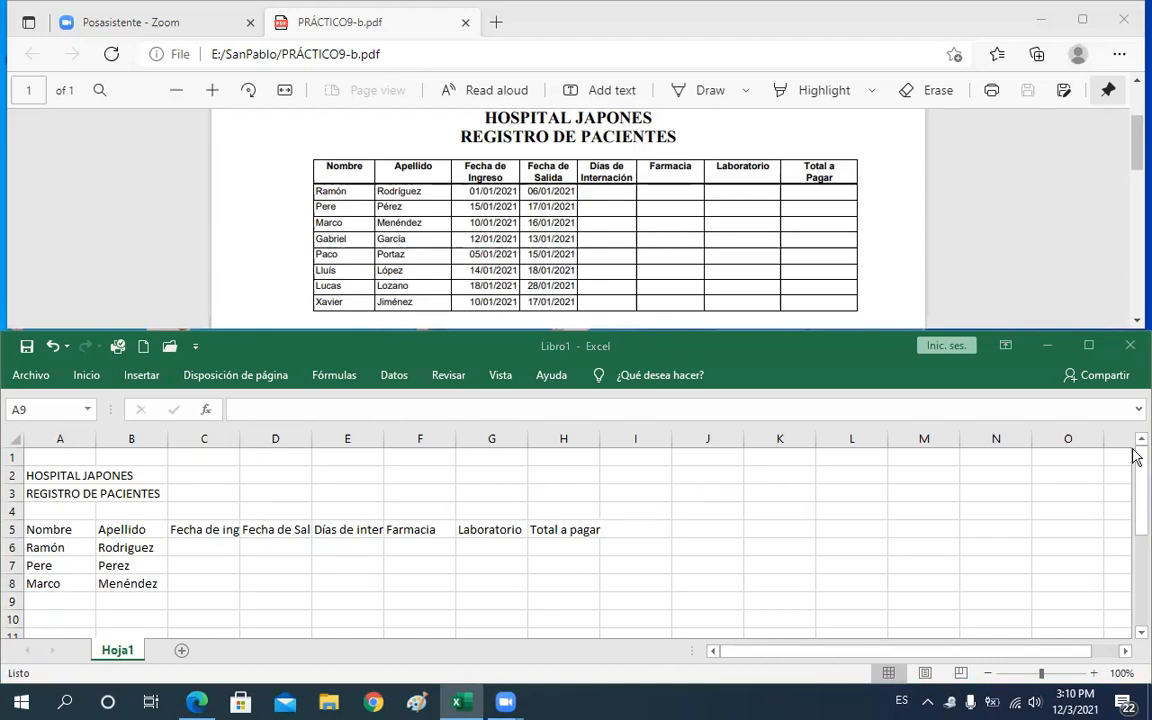
{"action": "left_click", "coordinate": [1095, 674]}
{"action": "left_click", "coordinate": [1095, 674]}
{"action": "left_click", "coordinate": [1095, 674]}
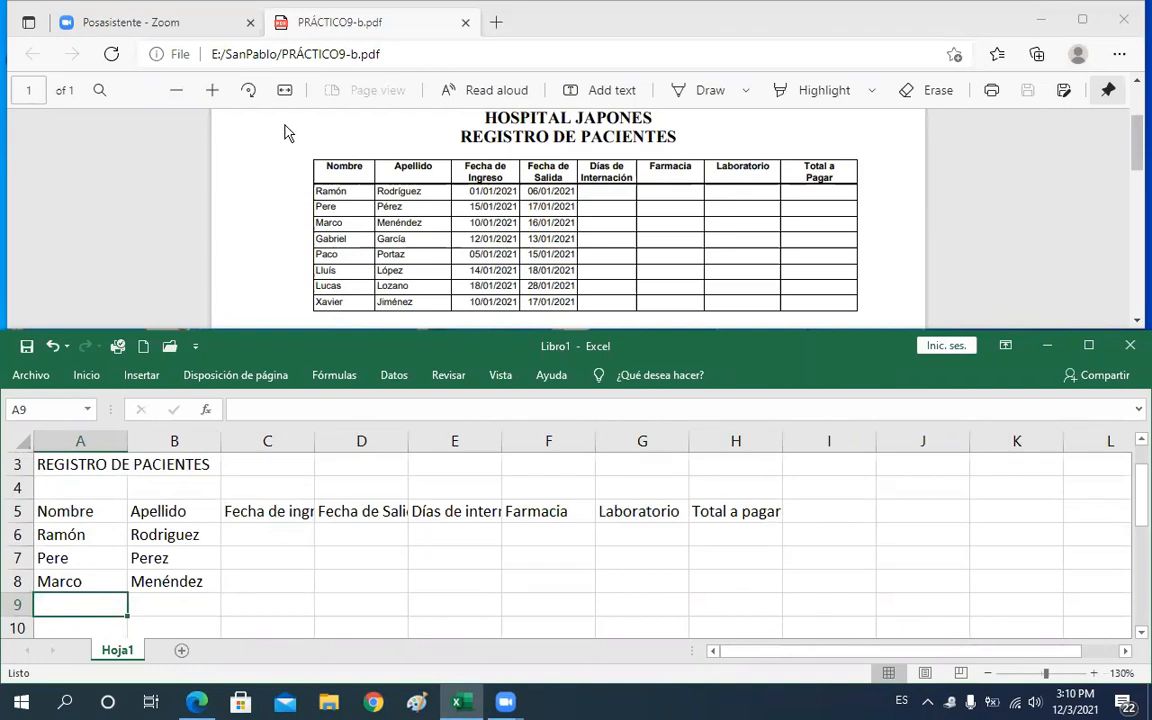
{"action": "left_click", "coordinate": [212, 90]}
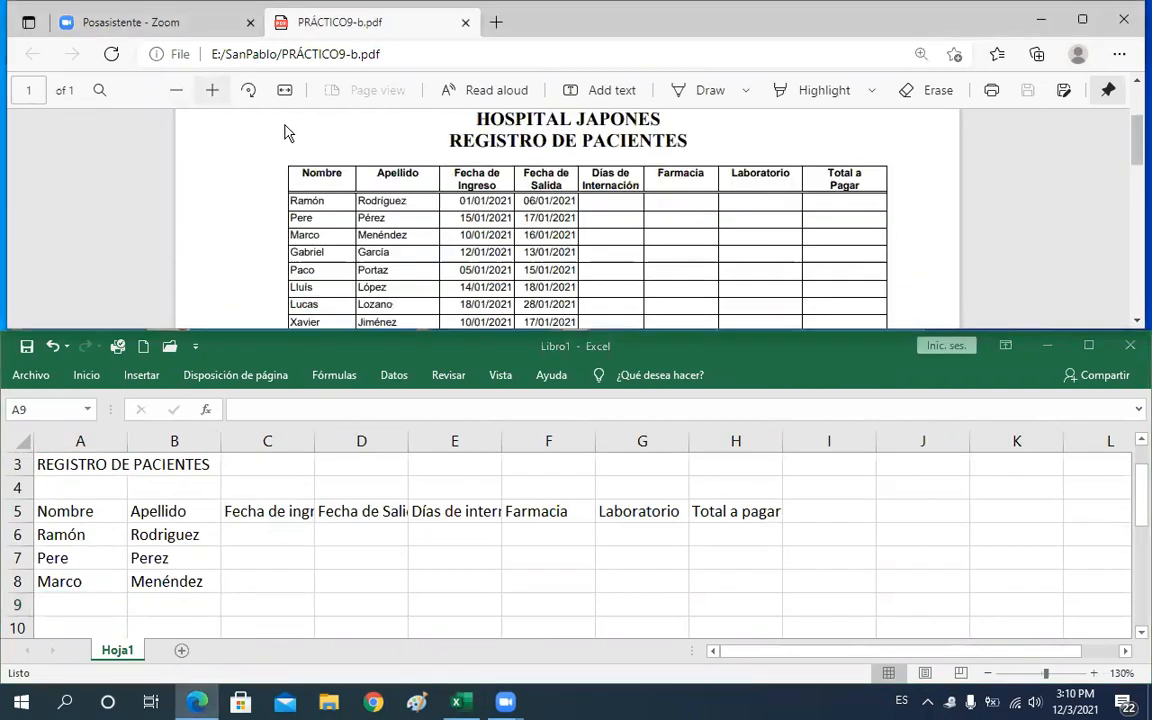
{"action": "left_click", "coordinate": [212, 90]}
{"action": "left_click", "coordinate": [212, 90]}
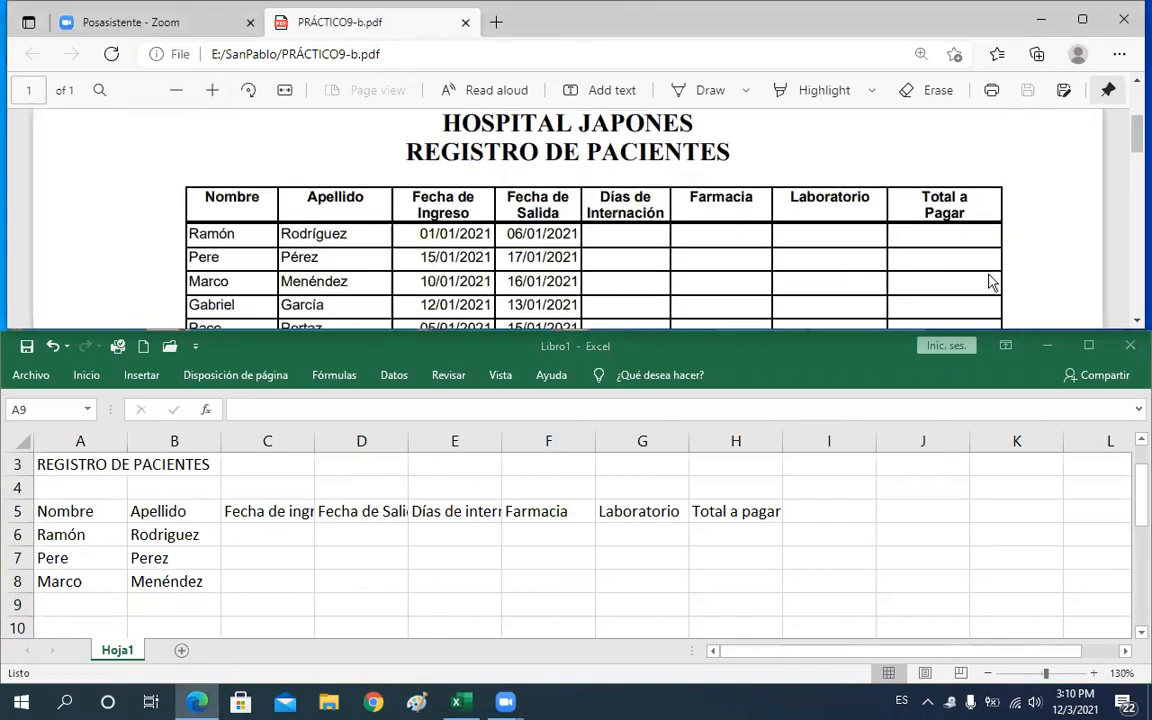
{"action": "left_click", "coordinate": [1136, 321]}
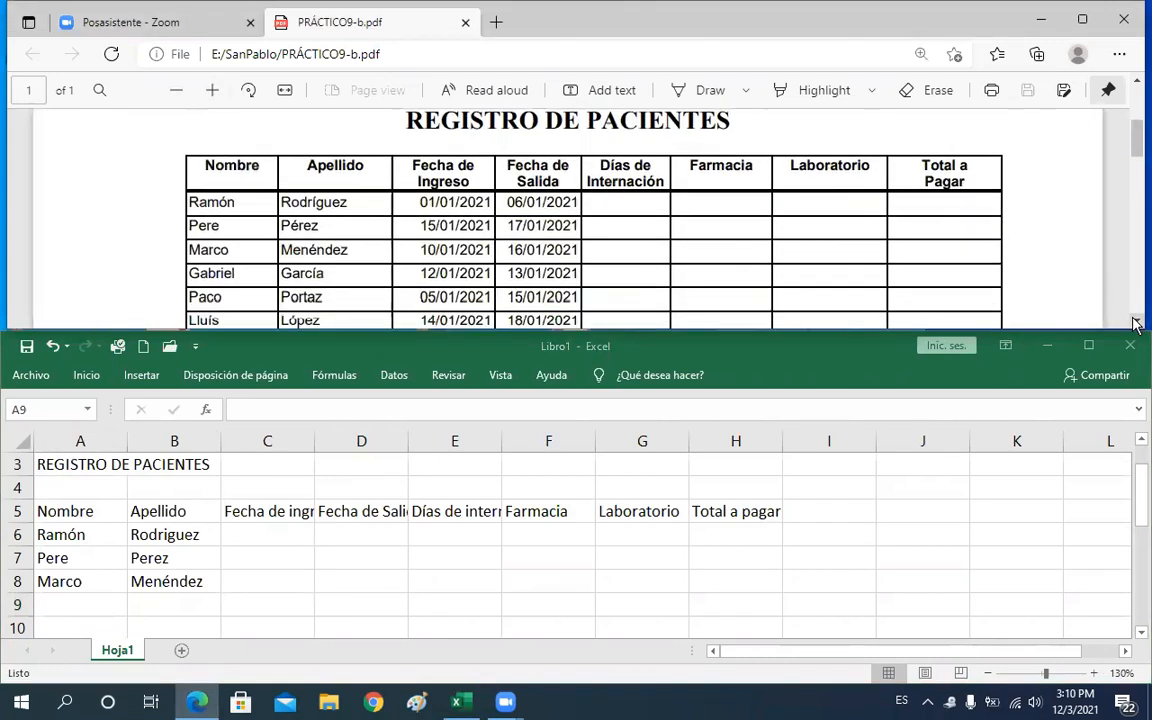
{"action": "left_click", "coordinate": [1136, 321]}
{"action": "left_click", "coordinate": [1136, 321]}
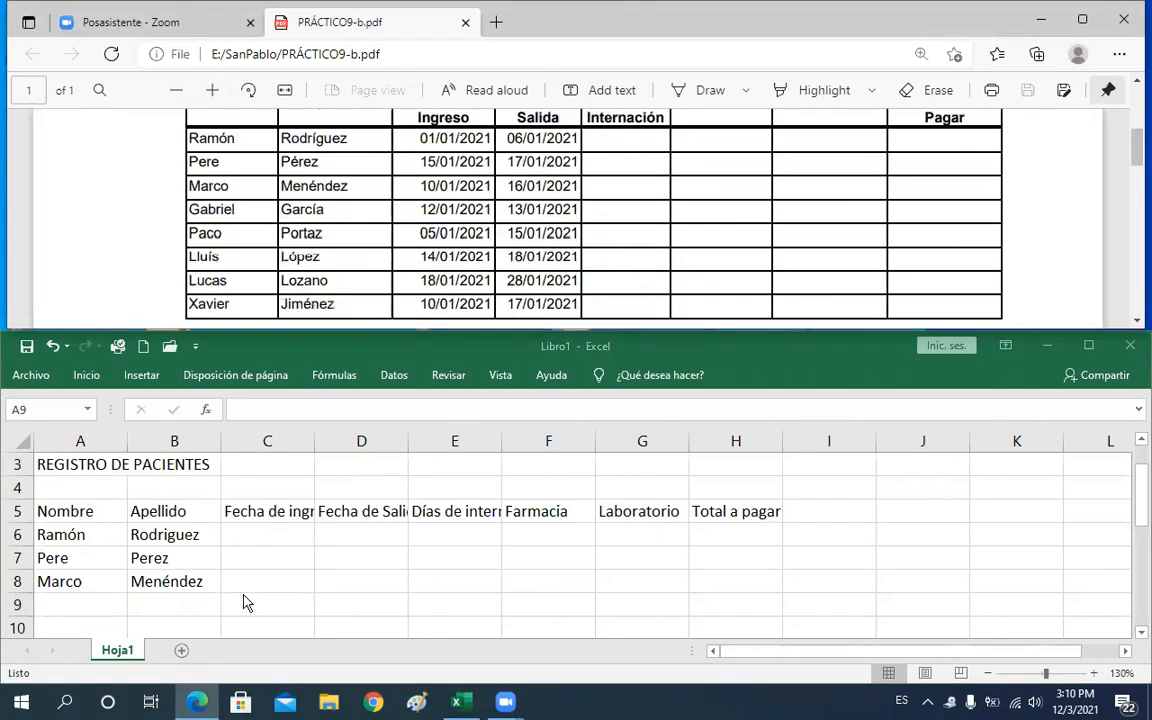
{"action": "left_click", "coordinate": [170, 597]}
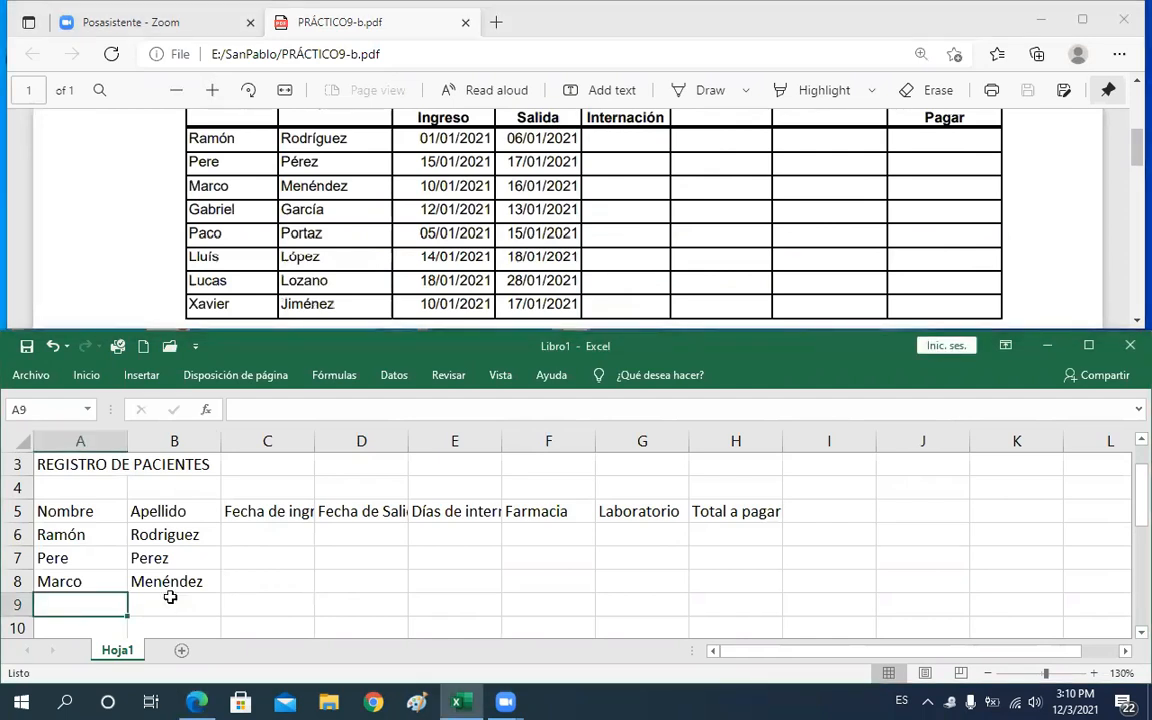
{"action": "type", "text": "g"}
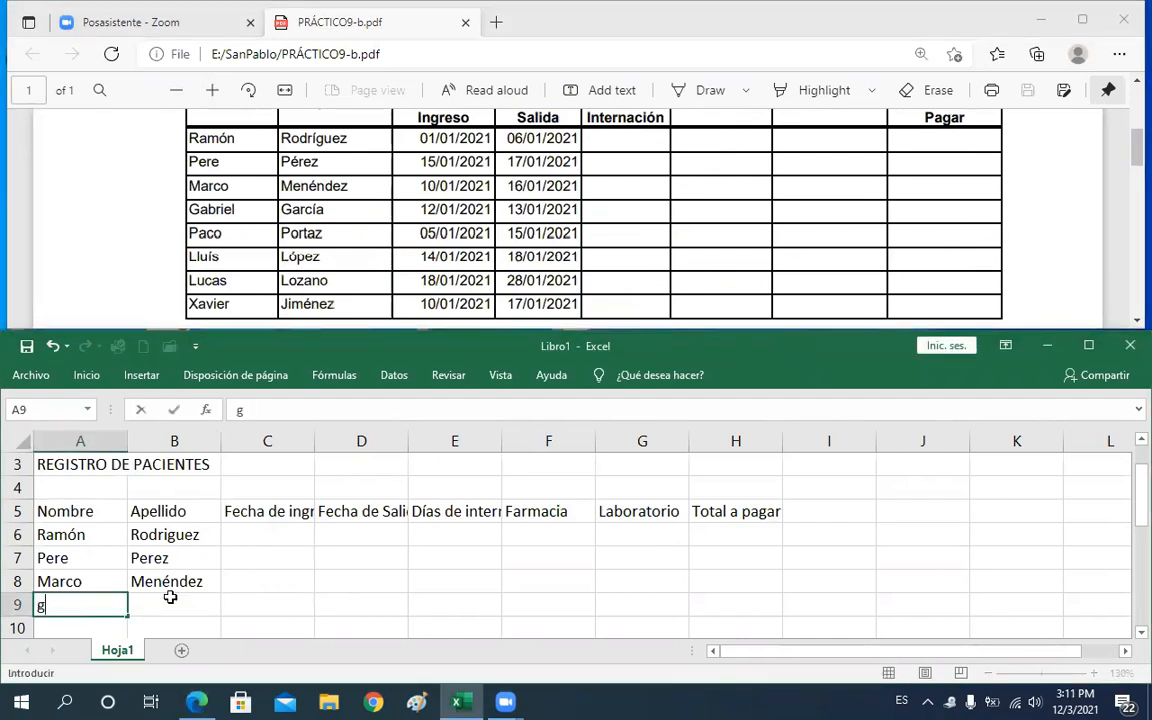
{"action": "key", "text": "BackSpace"}
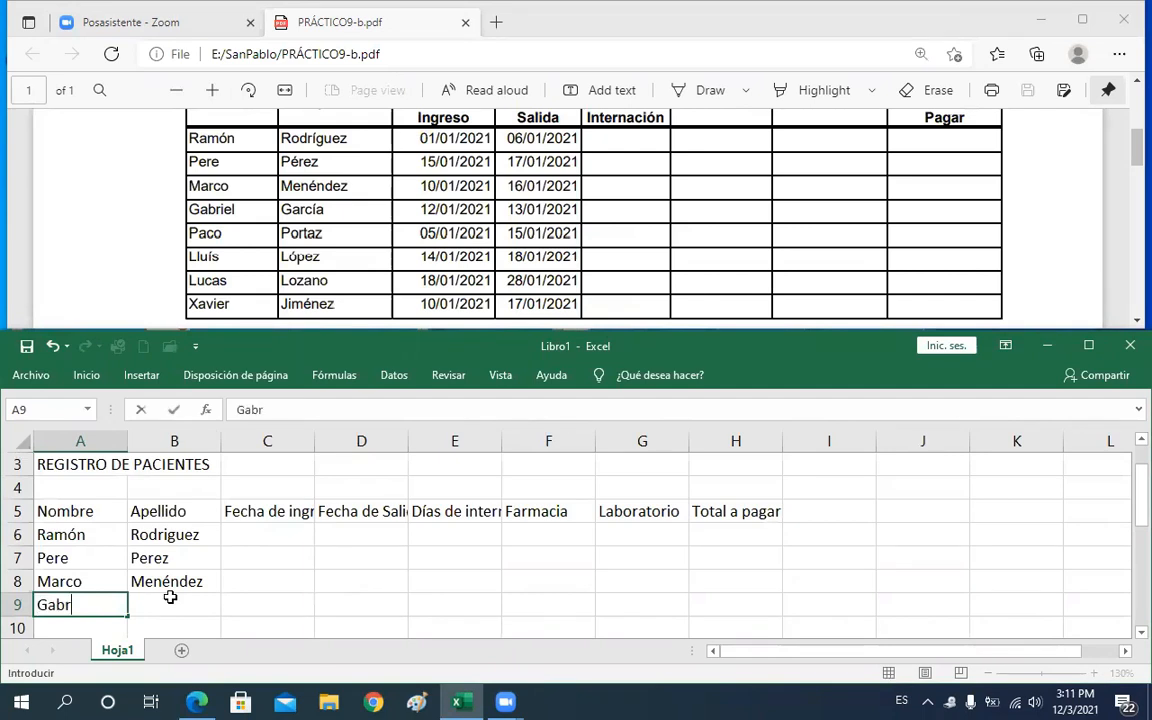
{"action": "left_click", "coordinate": [170, 597]}
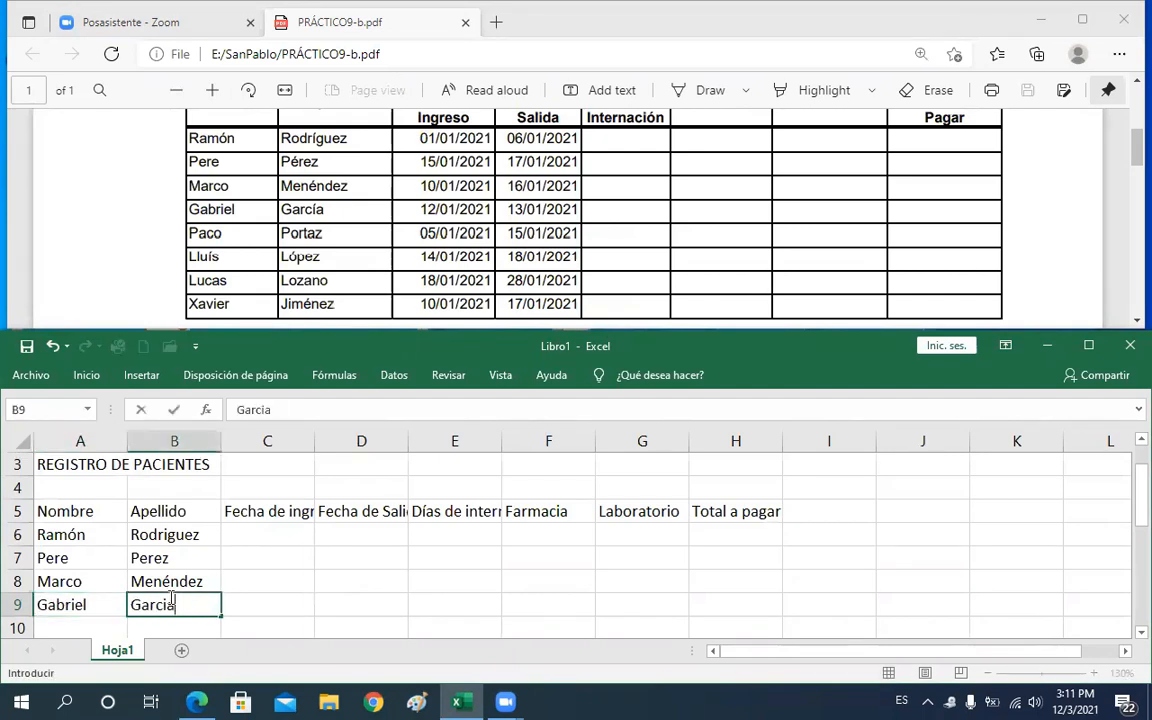
{"action": "key", "text": "Return"}
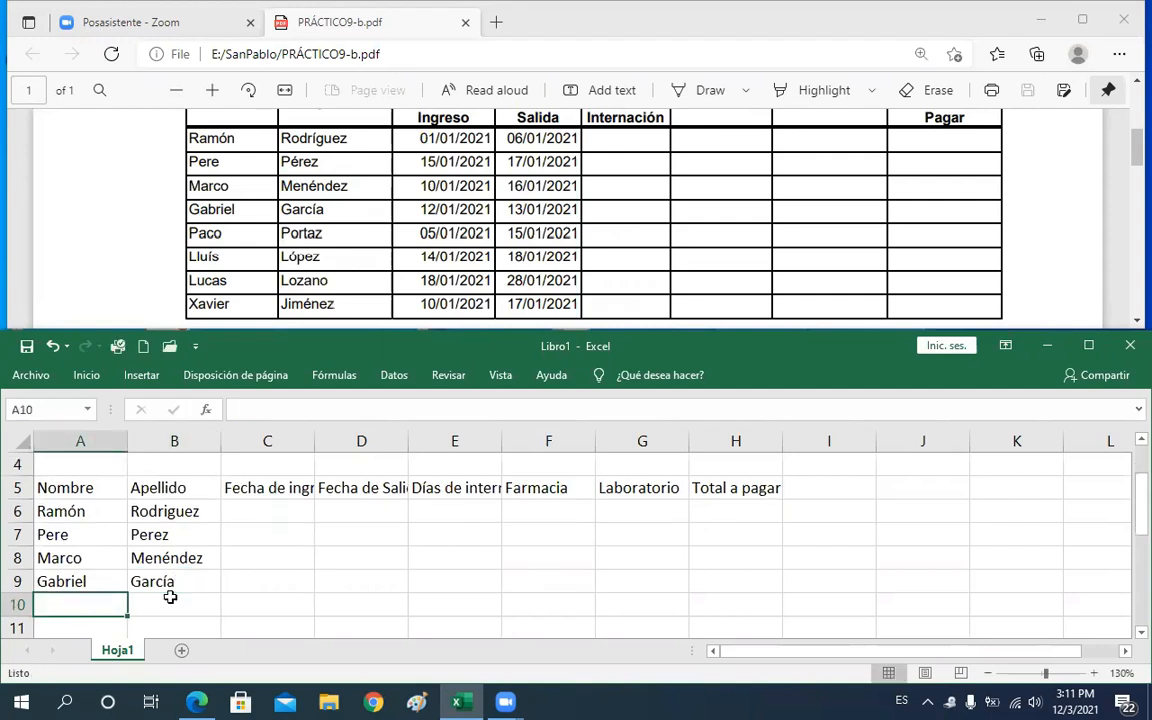
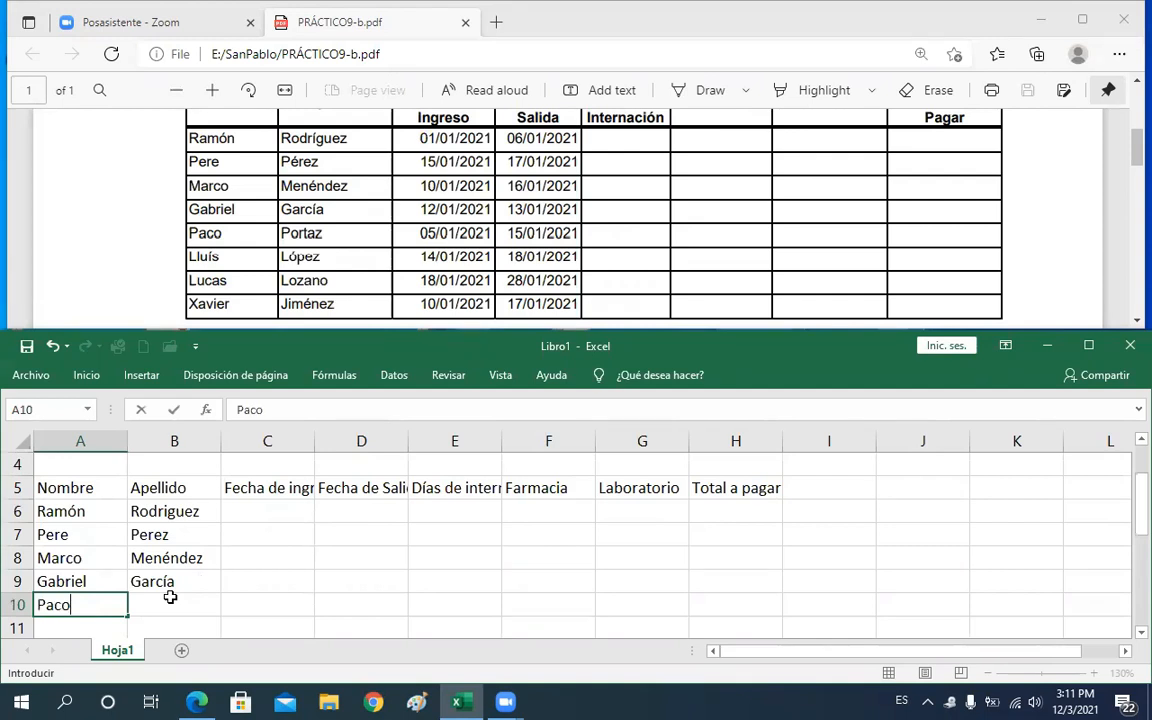
{"action": "key", "text": "Tab"}
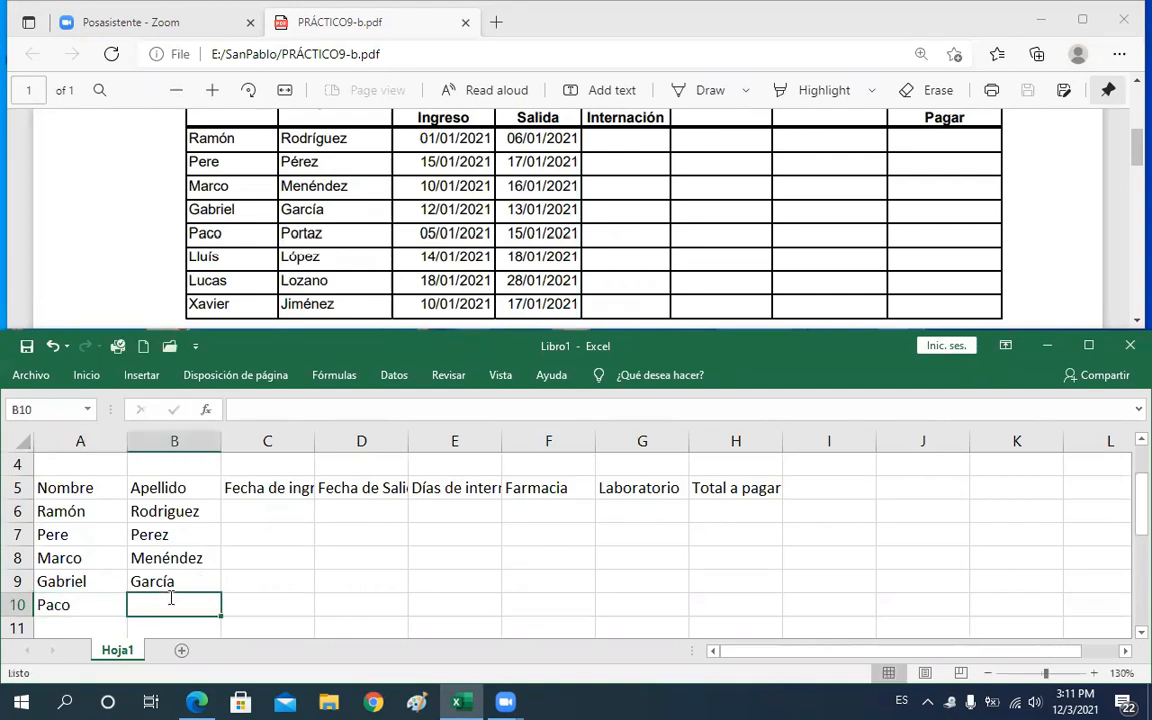
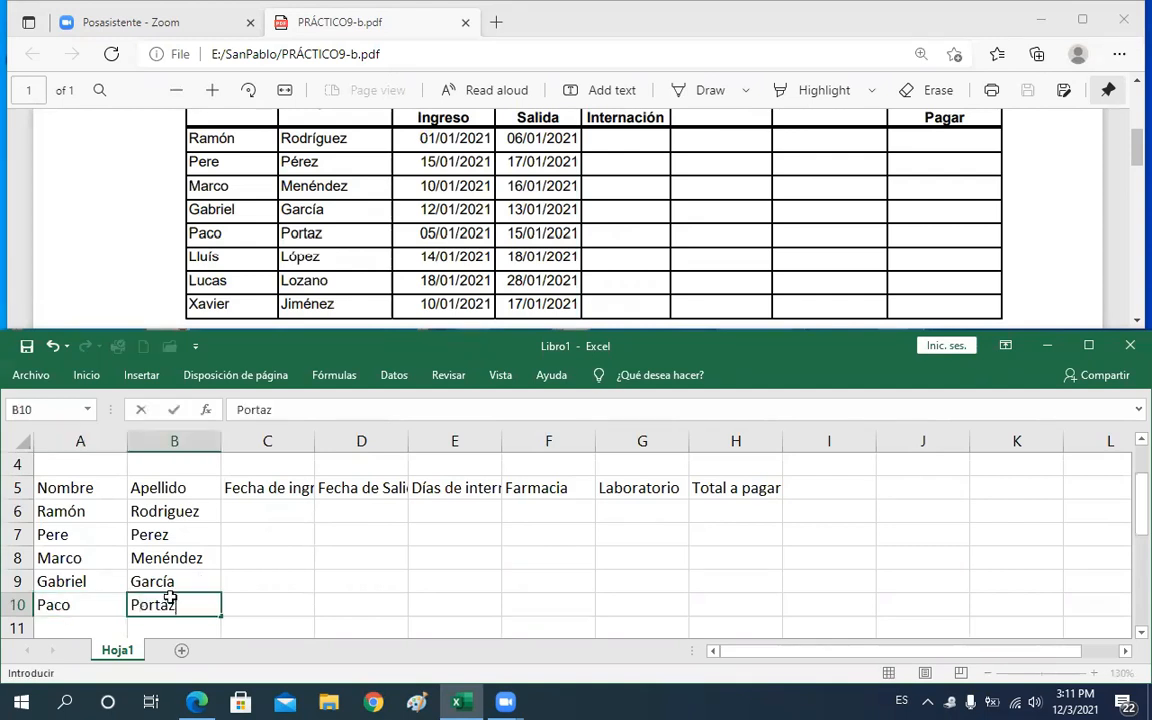
{"action": "key", "text": "Return"}
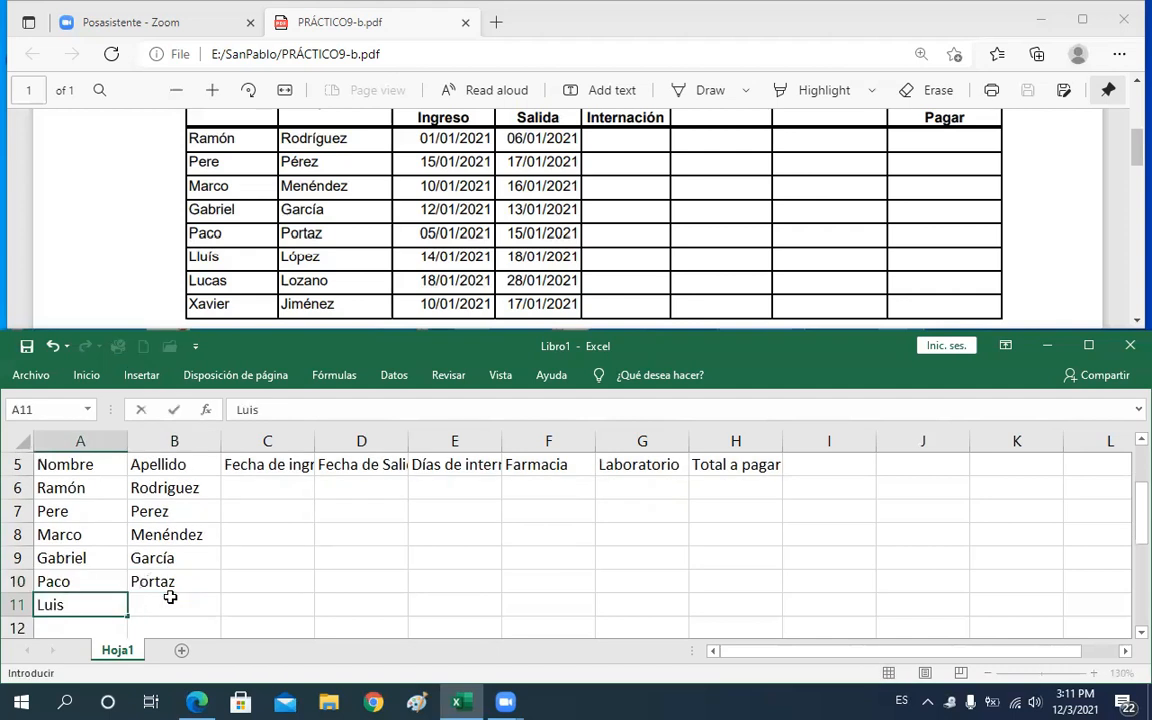
{"action": "left_click", "coordinate": [170, 597]}
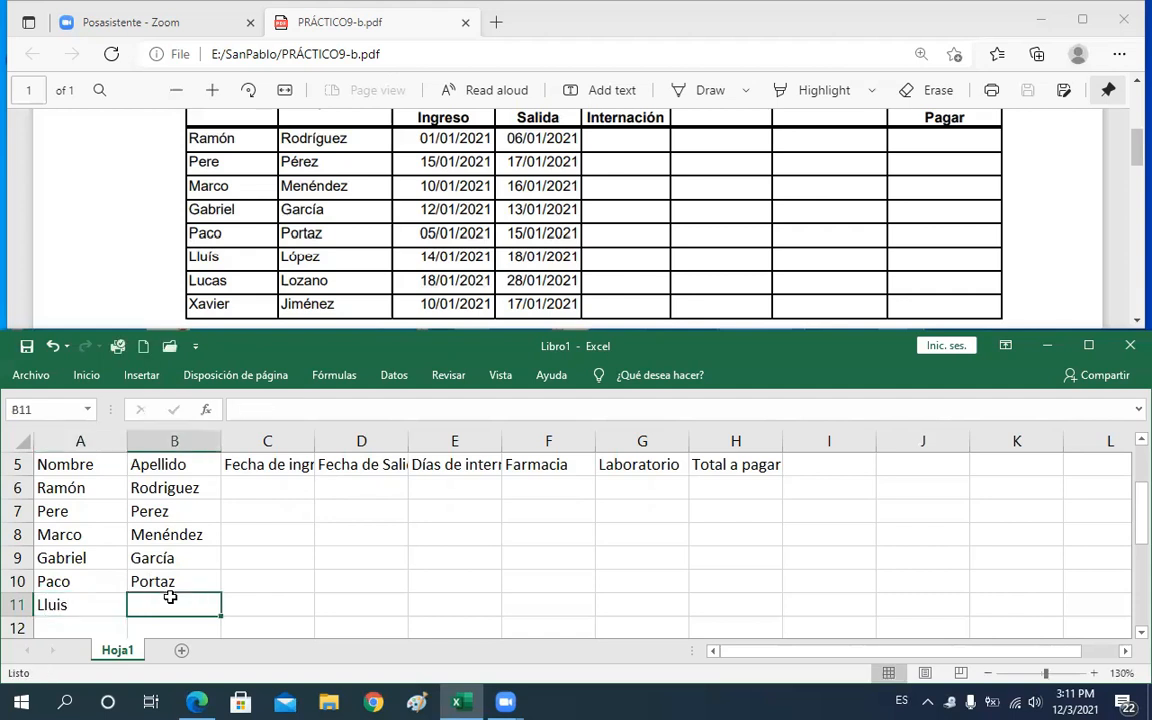
{"action": "type", "text": "Lopez"}
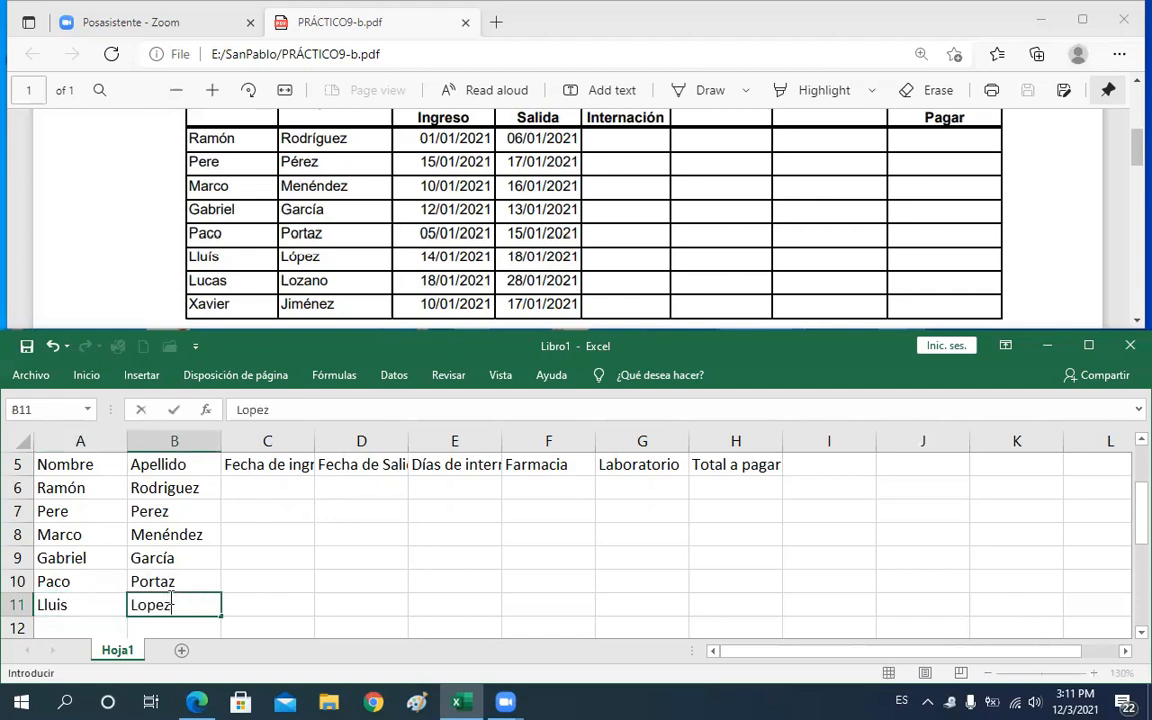
{"action": "key", "text": "BackSpace"}
{"action": "key", "text": "BackSpace"}
{"action": "key", "text": "BackSpace"}
{"action": "key", "text": "BackSpace"}
{"action": "key", "text": "Return"}
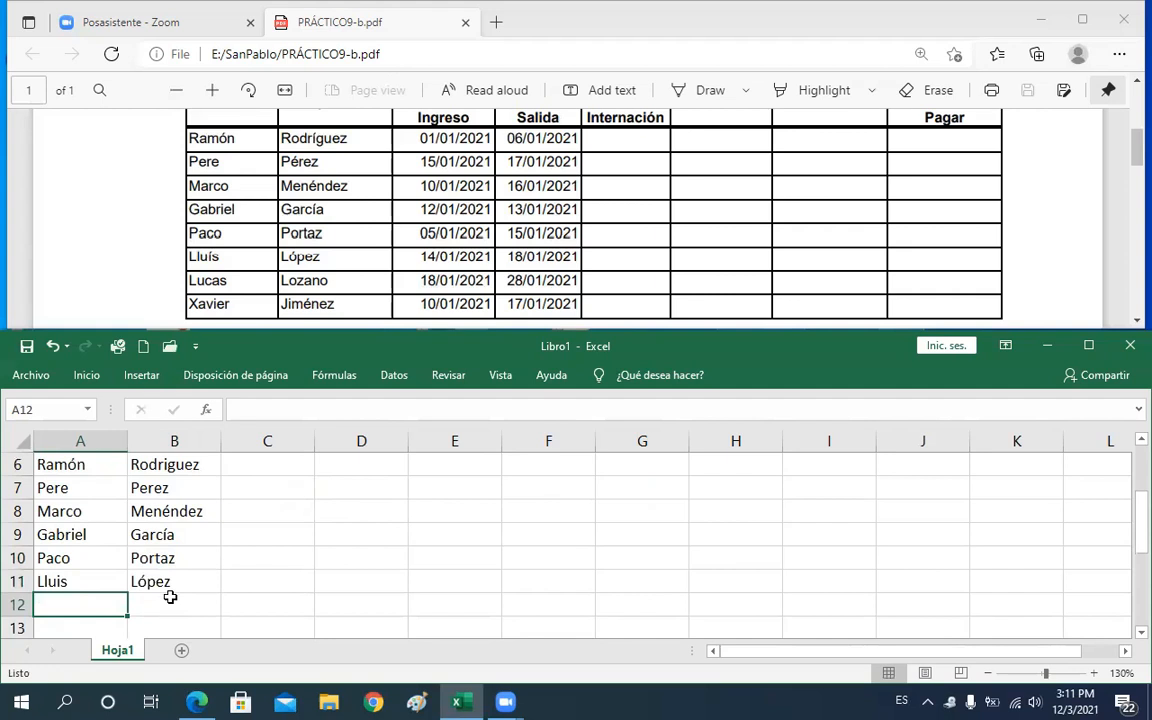
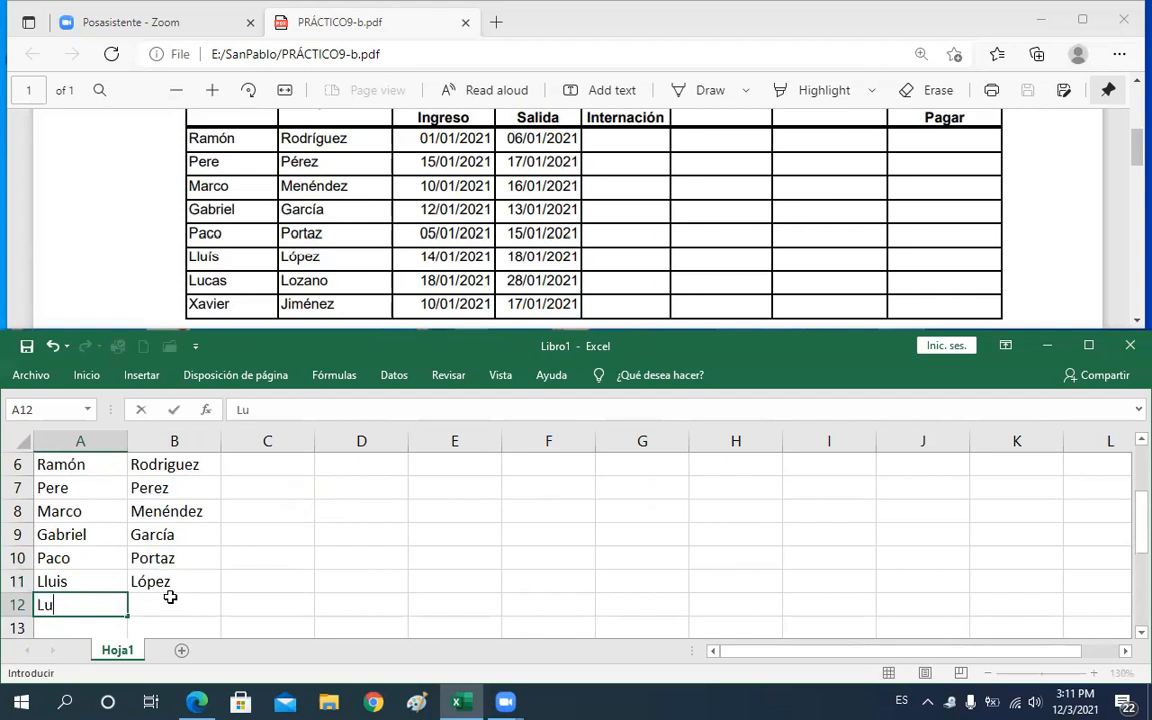
{"action": "left_click", "coordinate": [170, 597]}
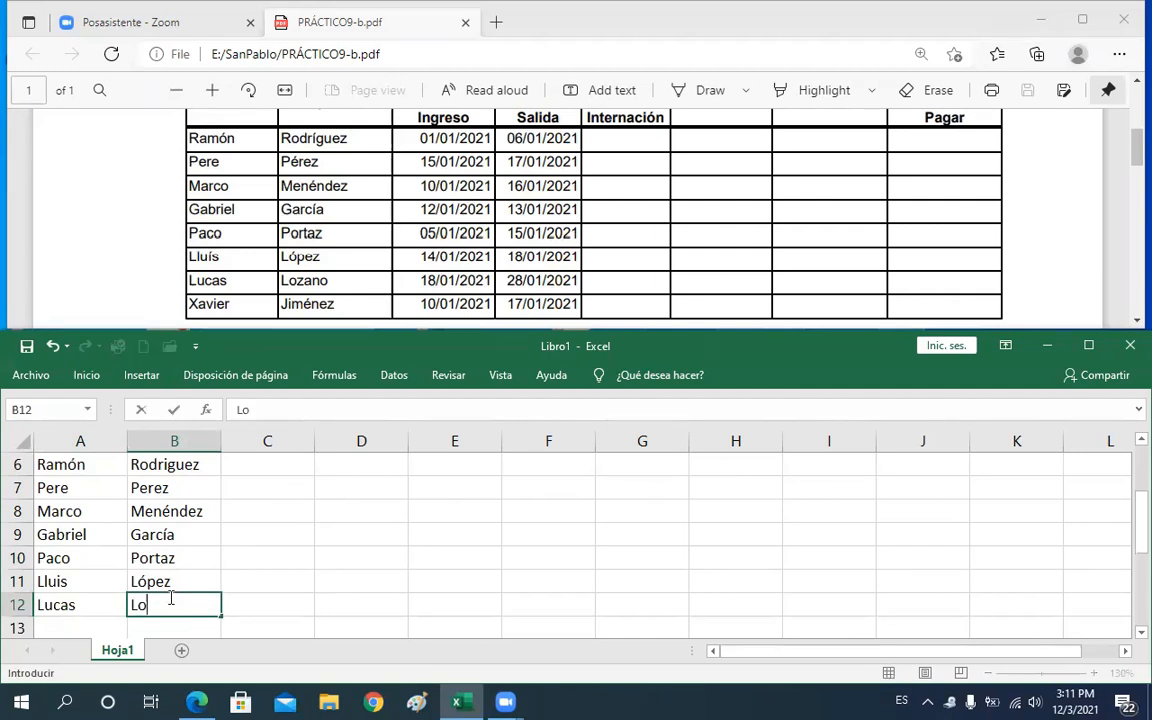
{"action": "key", "text": "Return"}
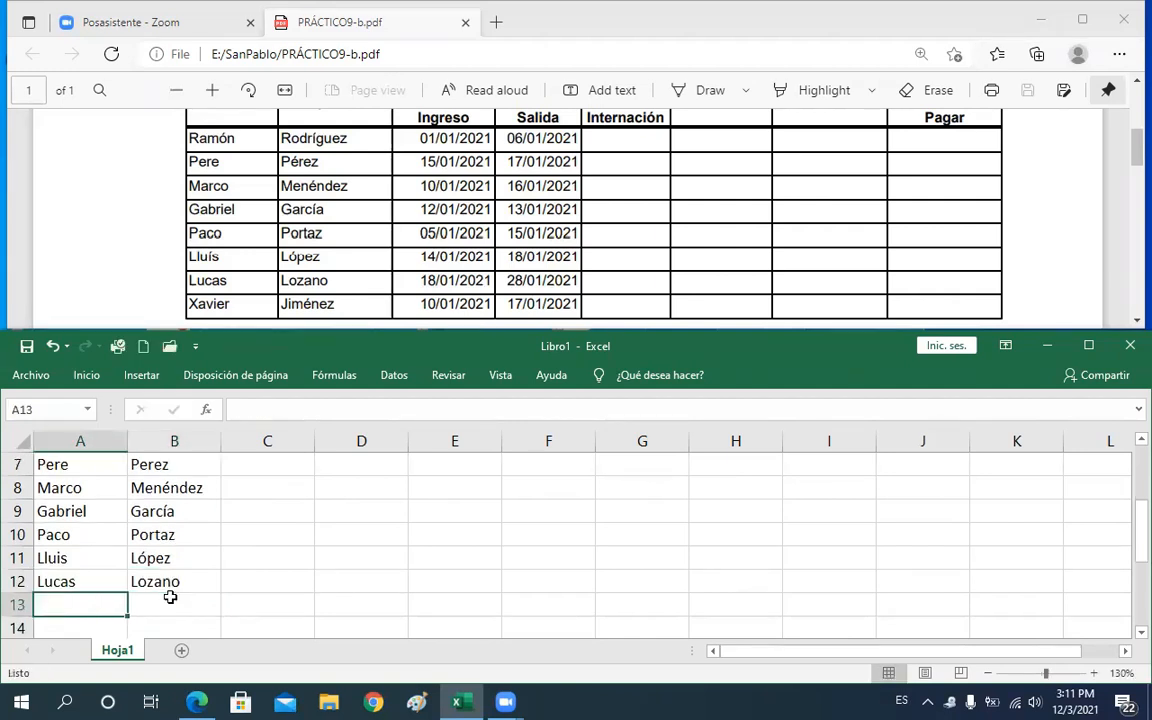
{"action": "type", "text": "xa"}
{"action": "key", "text": "BackSpace"}
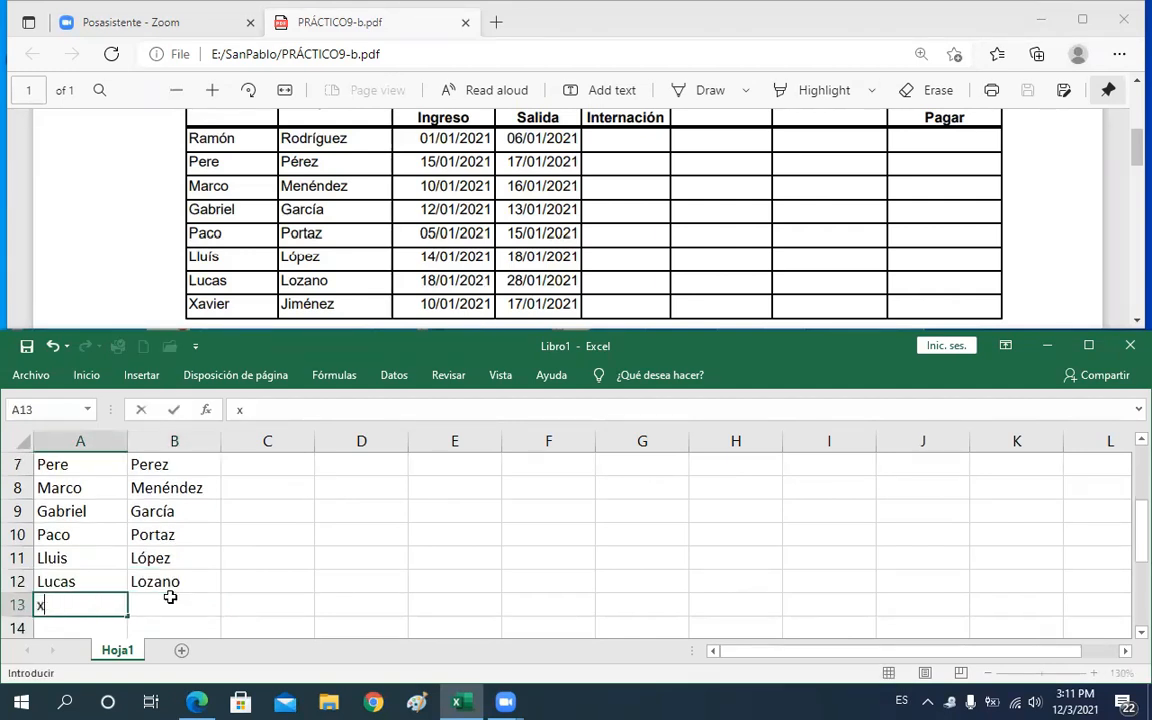
{"action": "key", "text": "BackSpace"}
{"action": "key", "text": "Tab"}
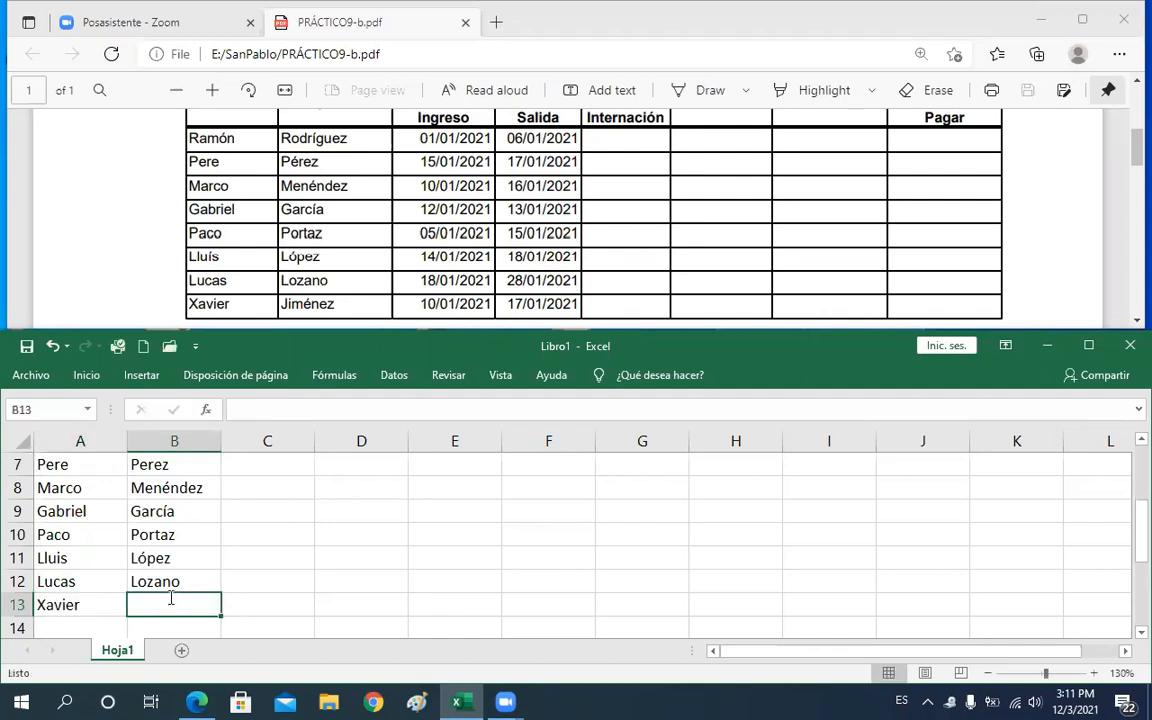
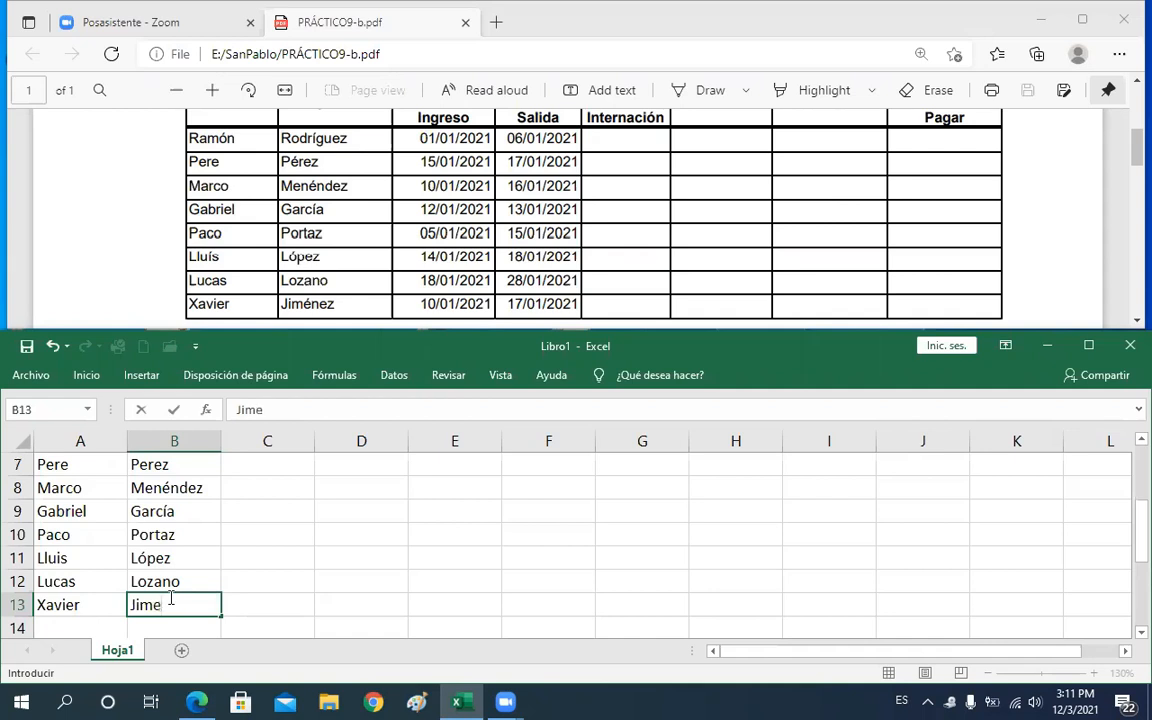
{"action": "key", "text": "Tab"}
Enter Ramón's admission date in C6 as the formula =FECHA(2021,01,01)
{"action": "key", "text": "Up"}
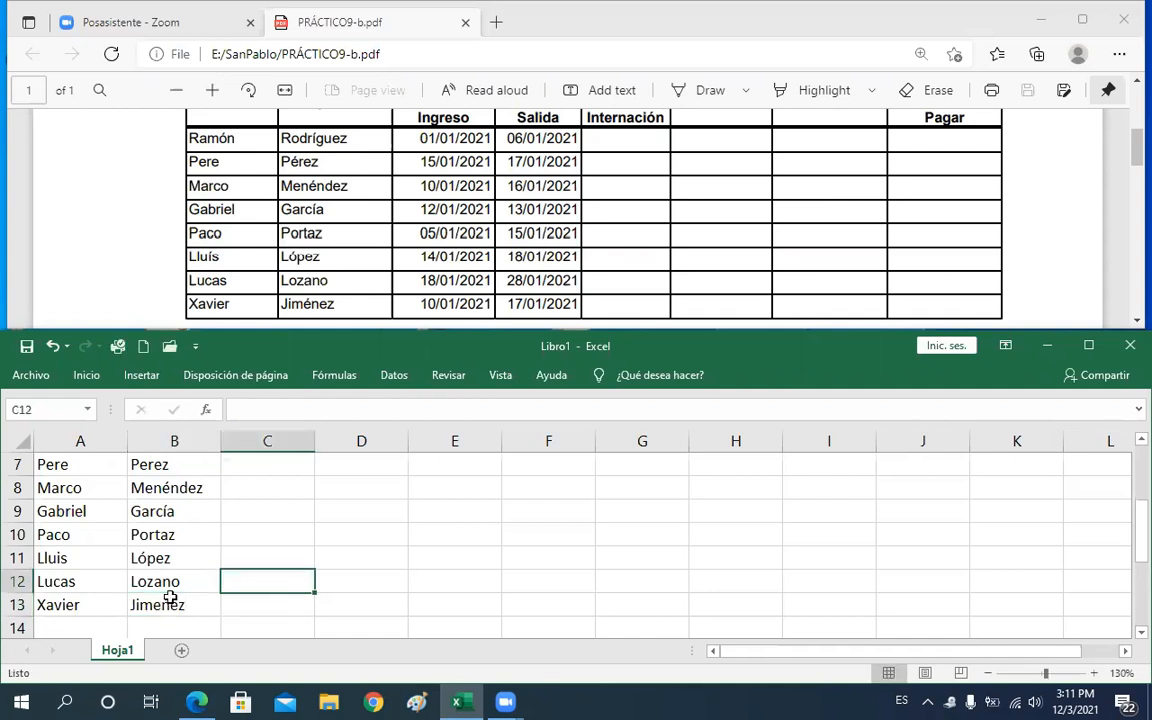
{"action": "key", "text": "Up"}
{"action": "key", "text": "Up"}
{"action": "key", "text": "Up"}
{"action": "key", "text": "Up"}
{"action": "key", "text": "Up"}
{"action": "key", "text": "Up"}
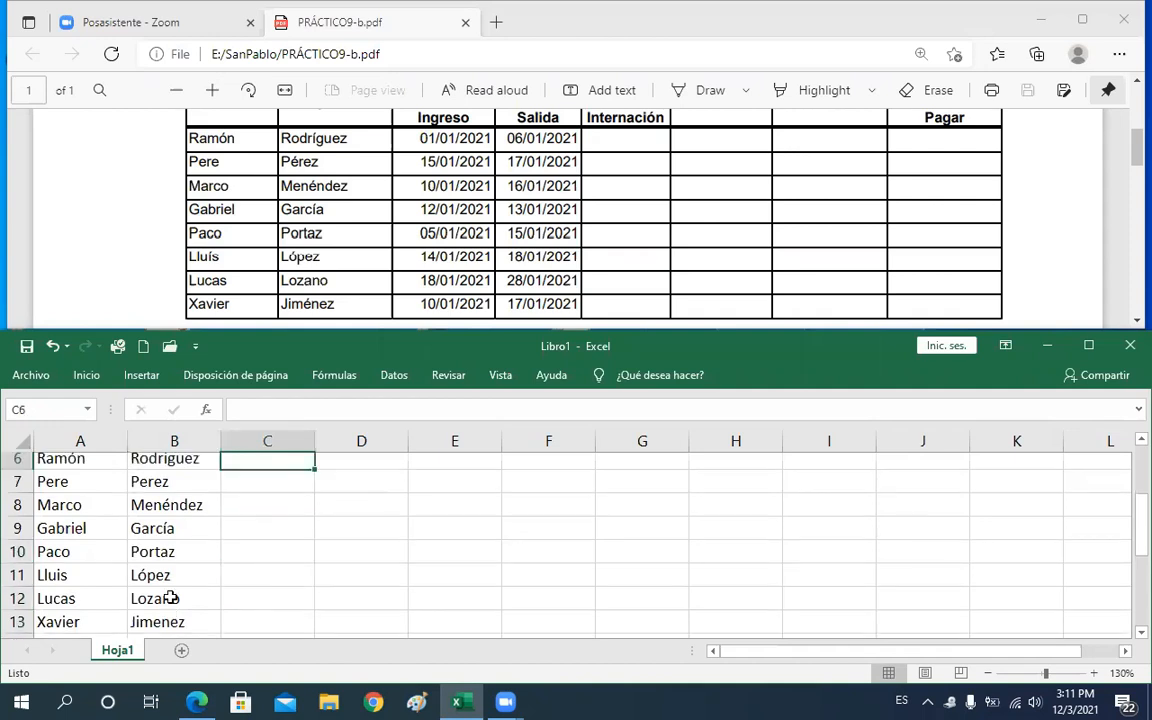
{"action": "key", "text": "Up"}
{"action": "key", "text": "Down"}
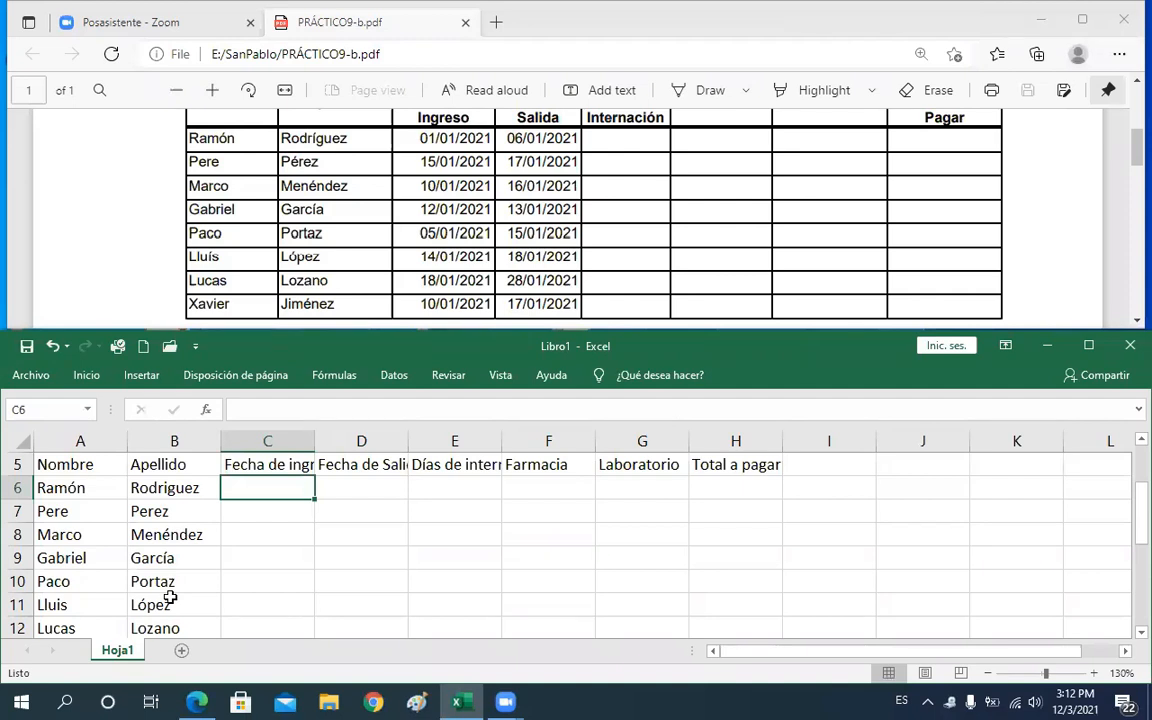
{"action": "type", "text": "="}
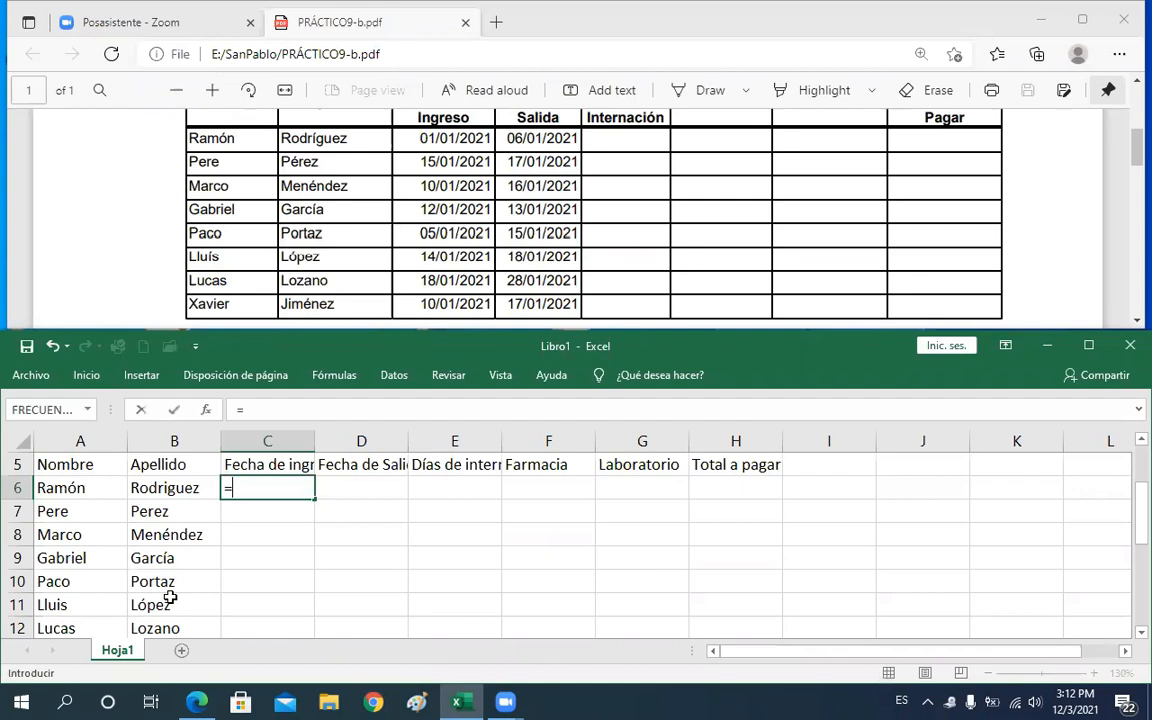
{"action": "type", "text": "fe"}
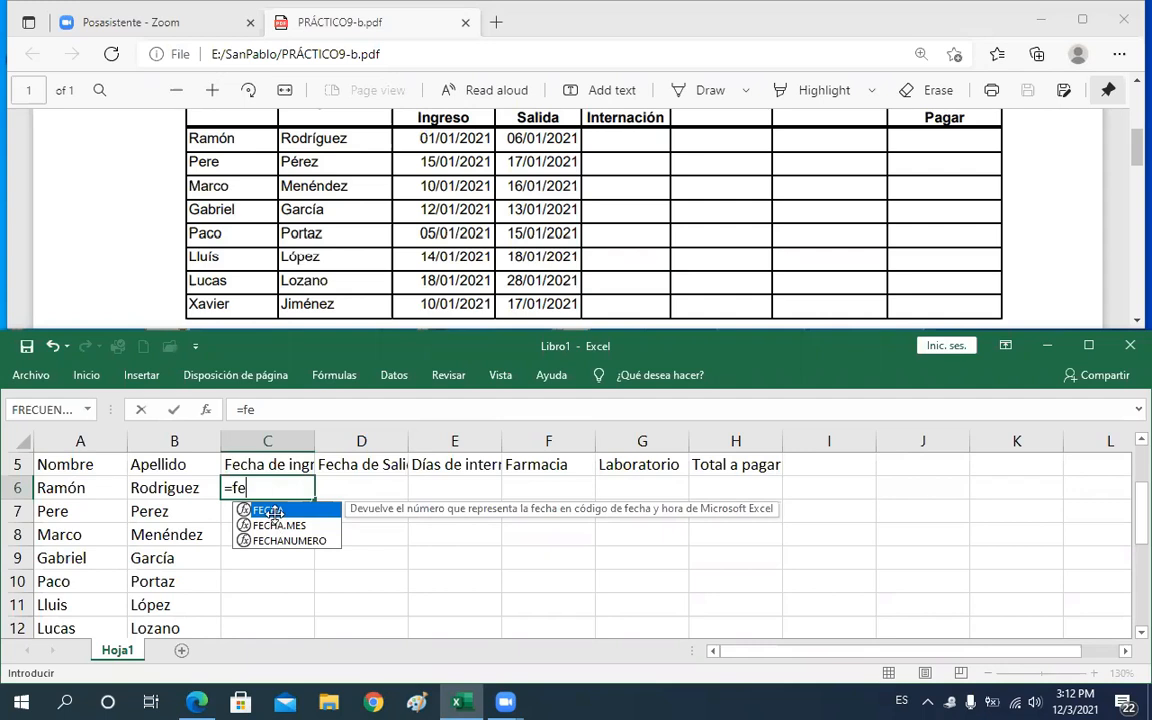
{"action": "key", "text": "Tab"}
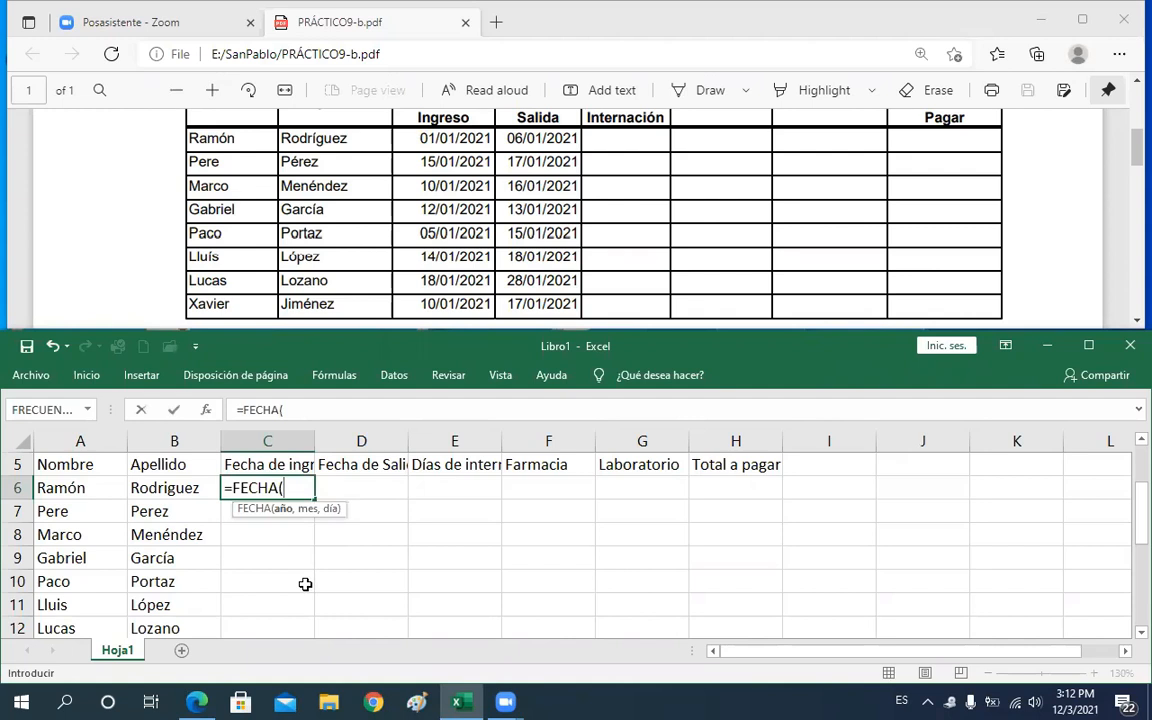
{"action": "type", "text": "2021,"}
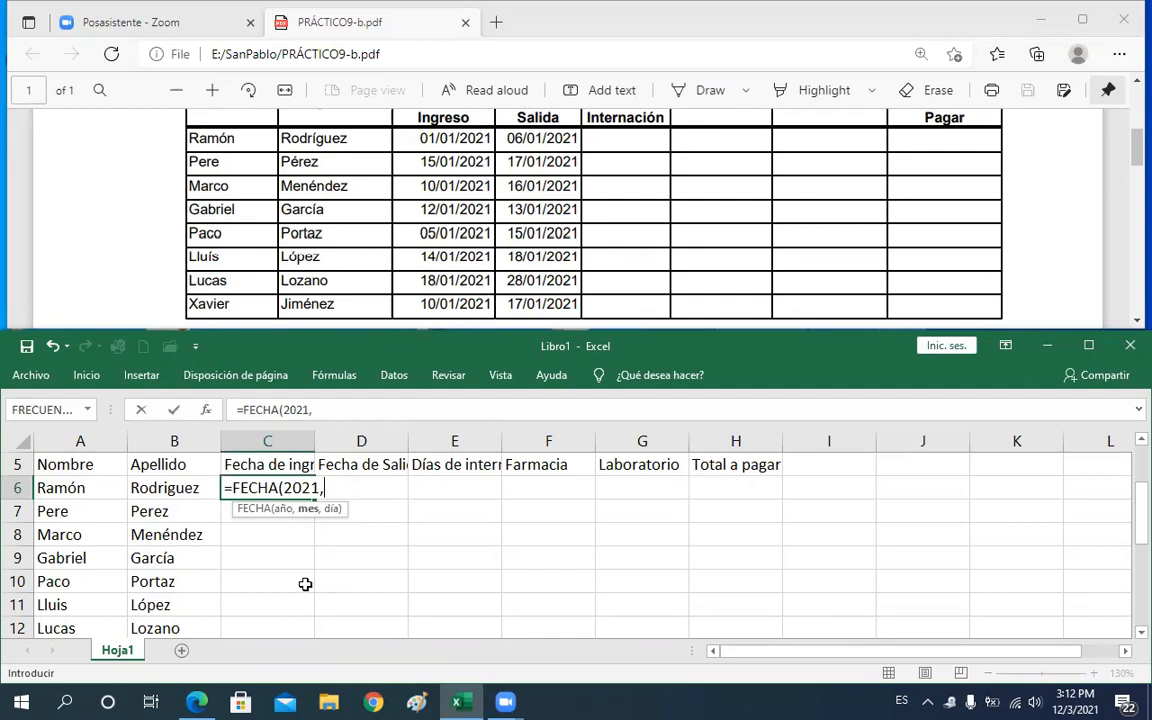
{"action": "type", "text": "01,01"}
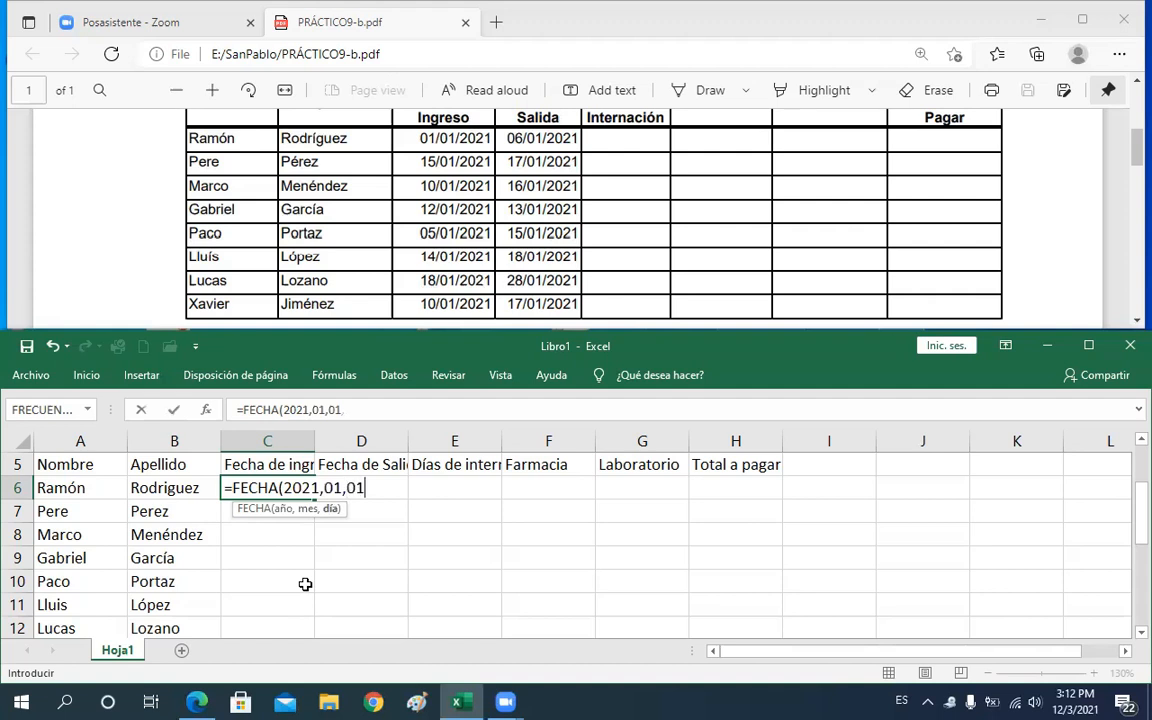
{"action": "type", "text": ")"}
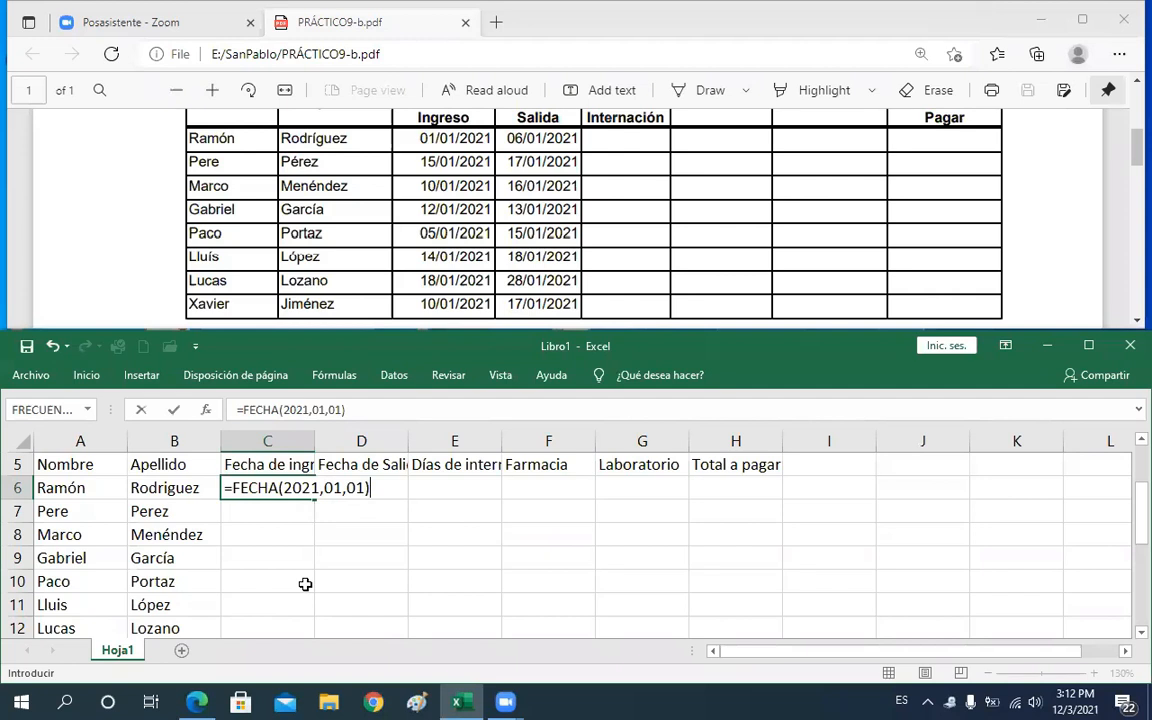
{"action": "key", "text": "Return"}
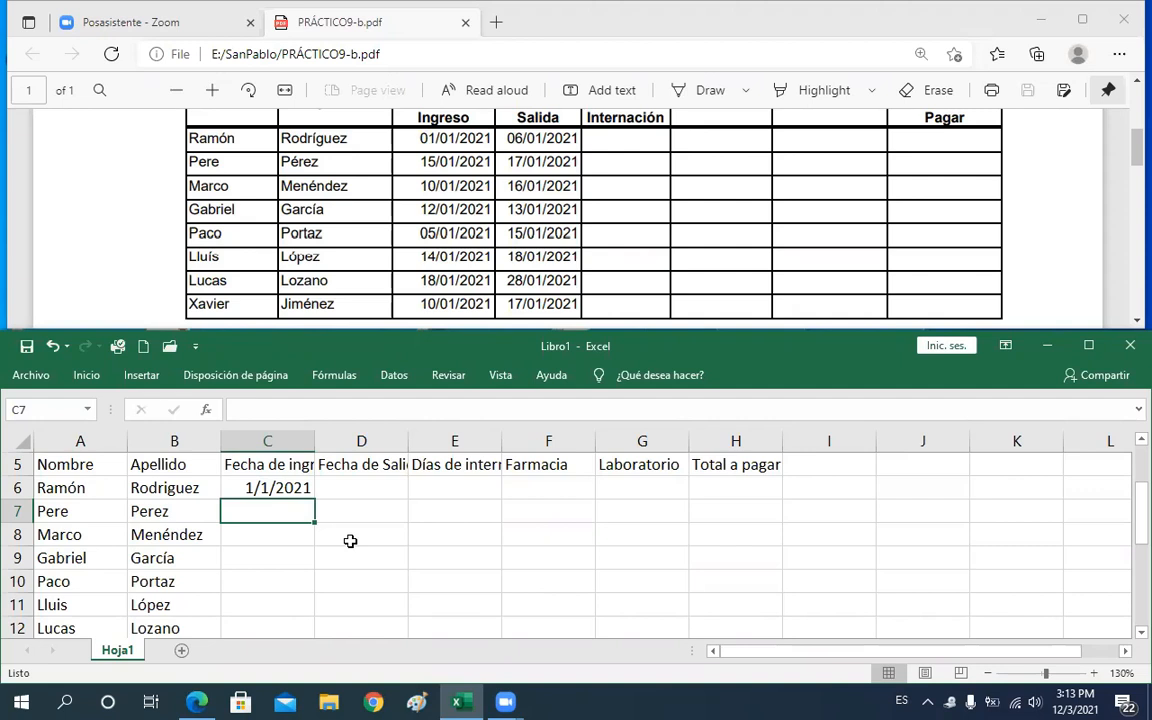
Enter 15/01/2021 as Pere's admission date in C7
{"action": "type", "text": "15"}
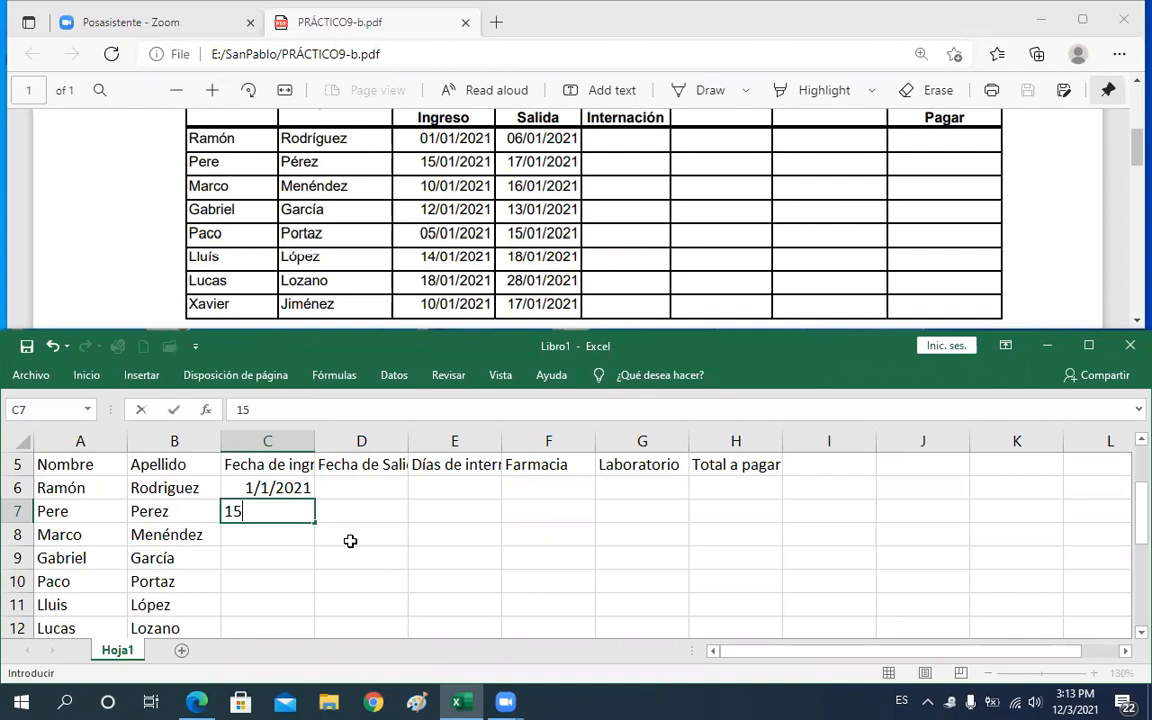
{"action": "type", "text": "/01/20"}
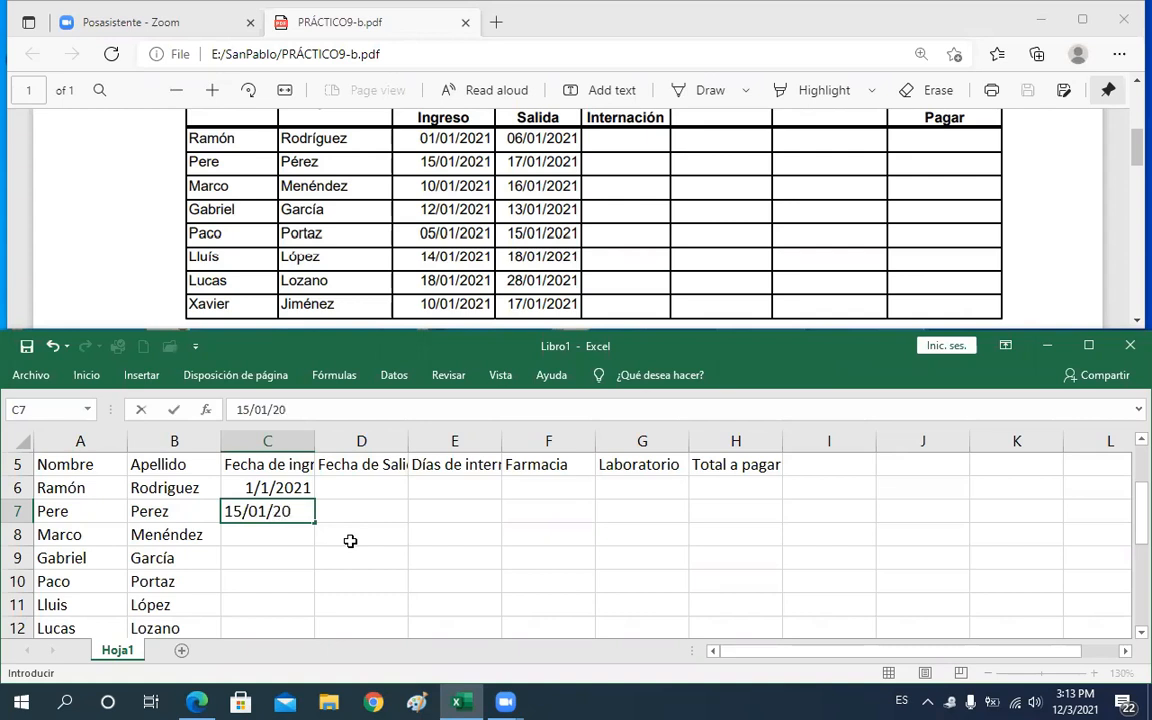
{"action": "type", "text": "21"}
{"action": "key", "text": "Return"}
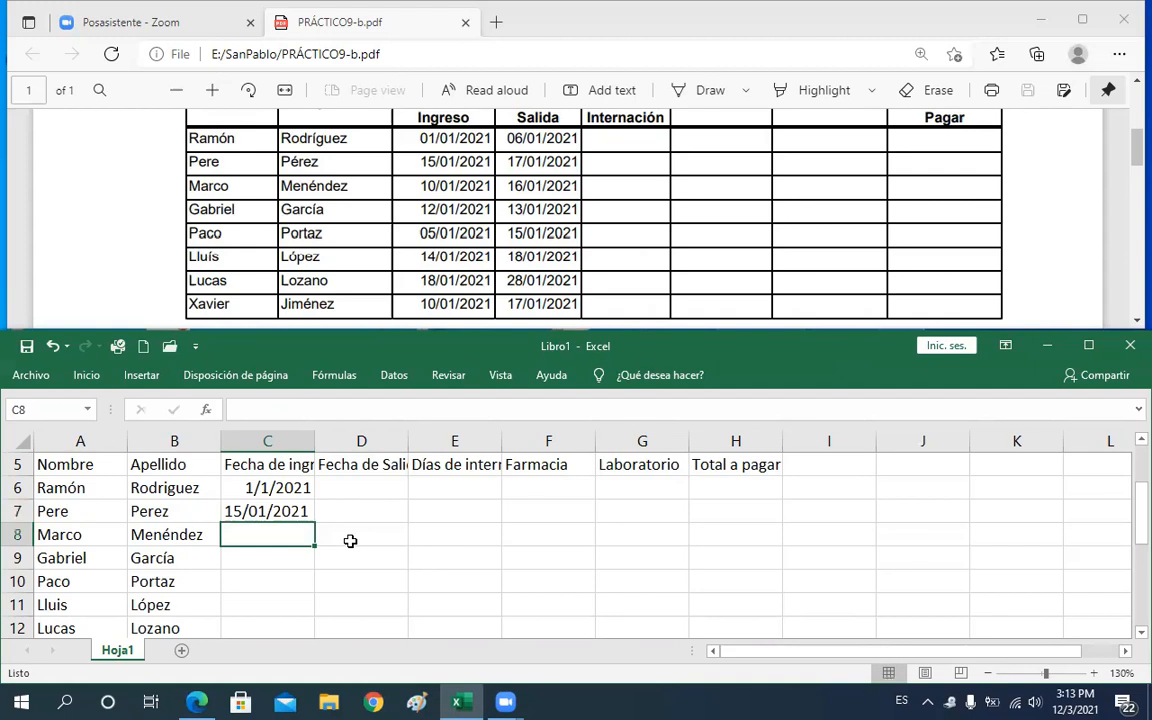
Widen column C to fit the Fecha de ingreso header
{"action": "key", "text": "Up"}
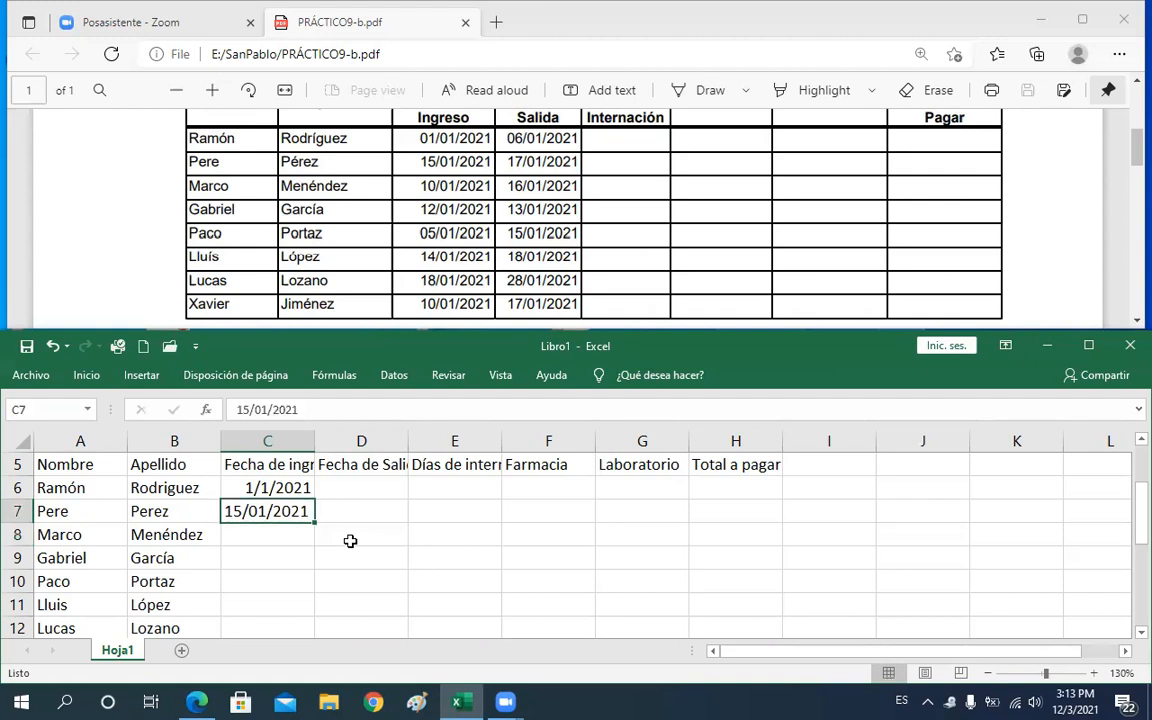
{"action": "key", "text": "Up"}
{"action": "key", "text": "Down"}
{"action": "left_click_drag", "start_coordinate": [324, 441], "coordinate": [369, 441]}
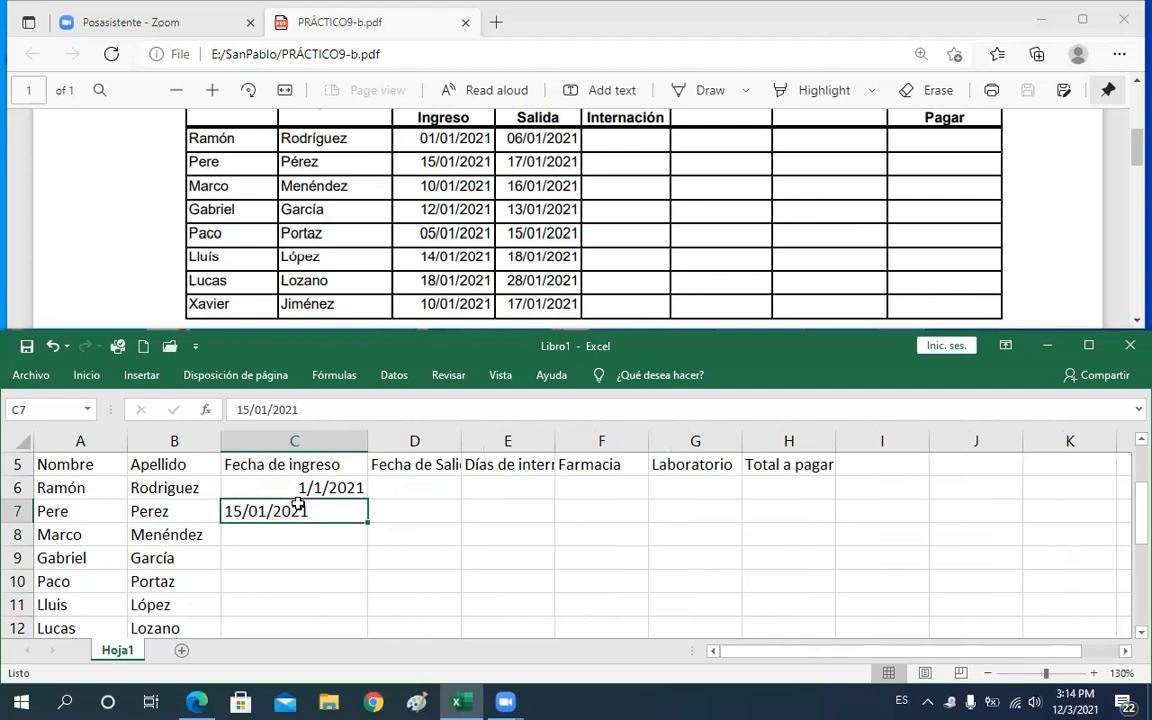
Enter 2021/01/10 as Marco's admission date in C8
{"action": "left_click", "coordinate": [336, 487]}
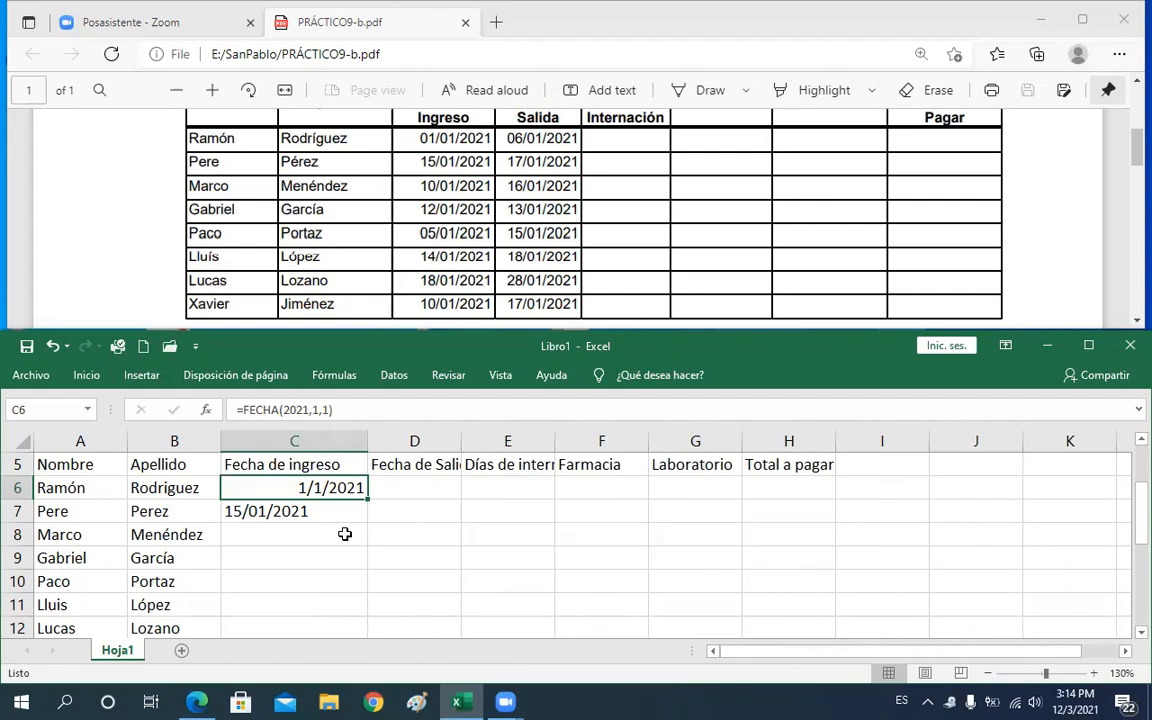
{"action": "left_click", "coordinate": [344, 534]}
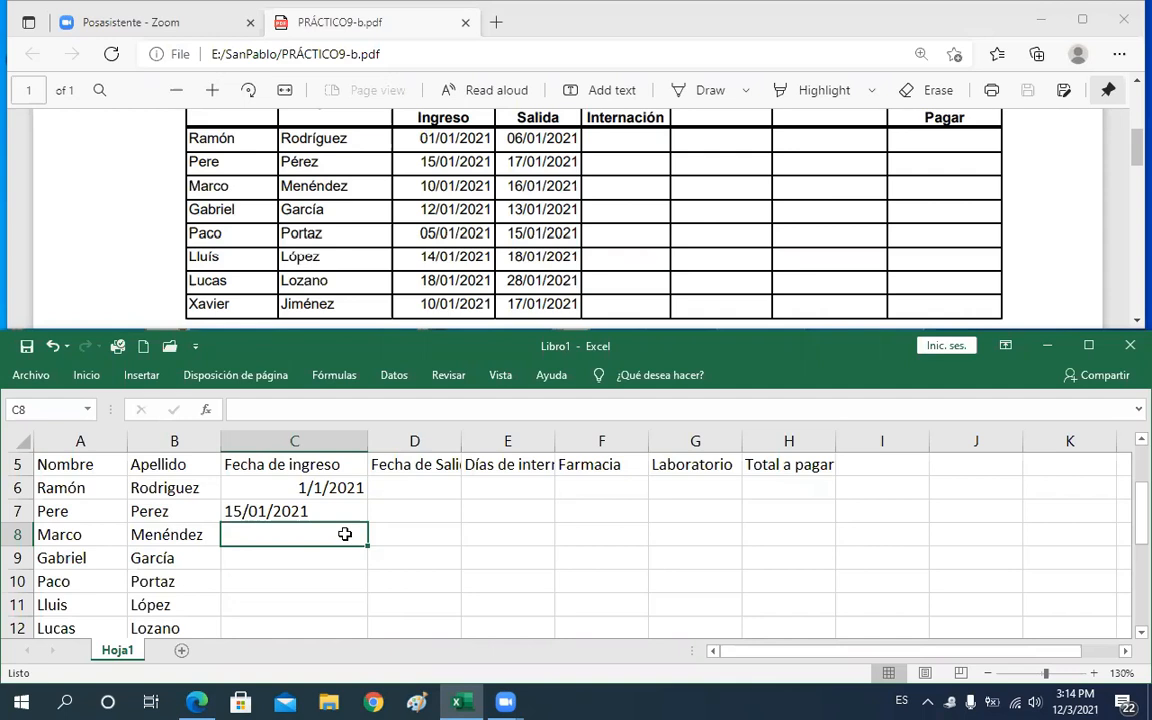
{"action": "type", "text": "20"}
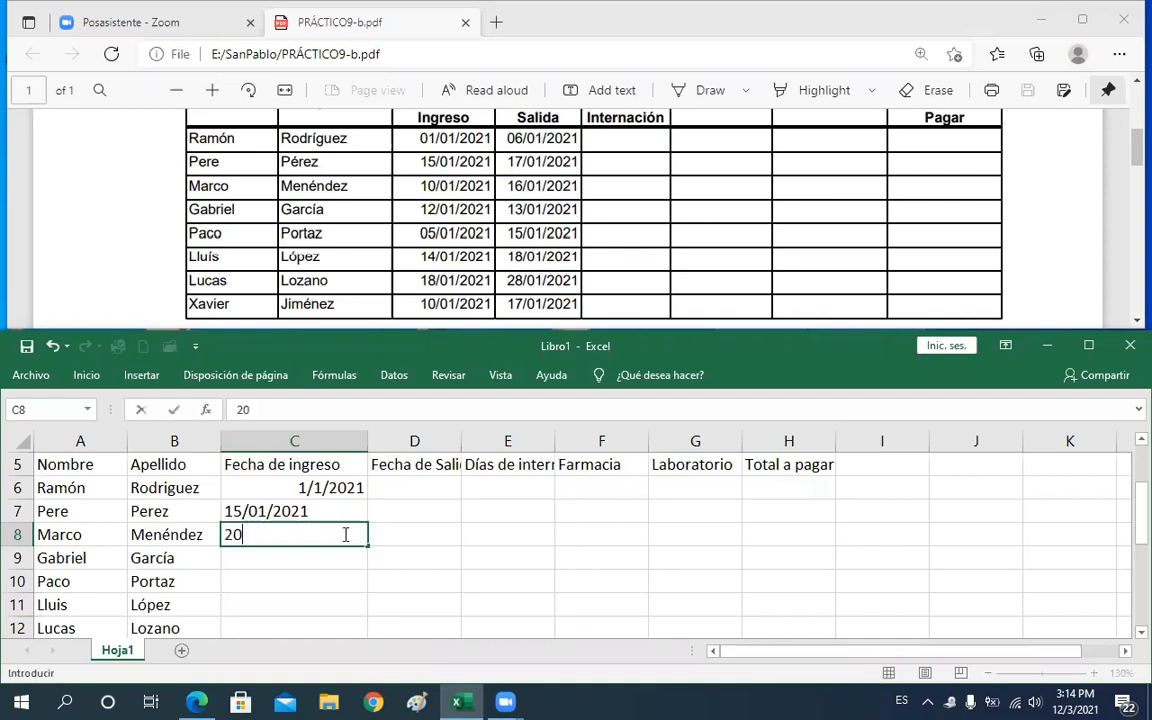
{"action": "type", "text": "21/01/1"}
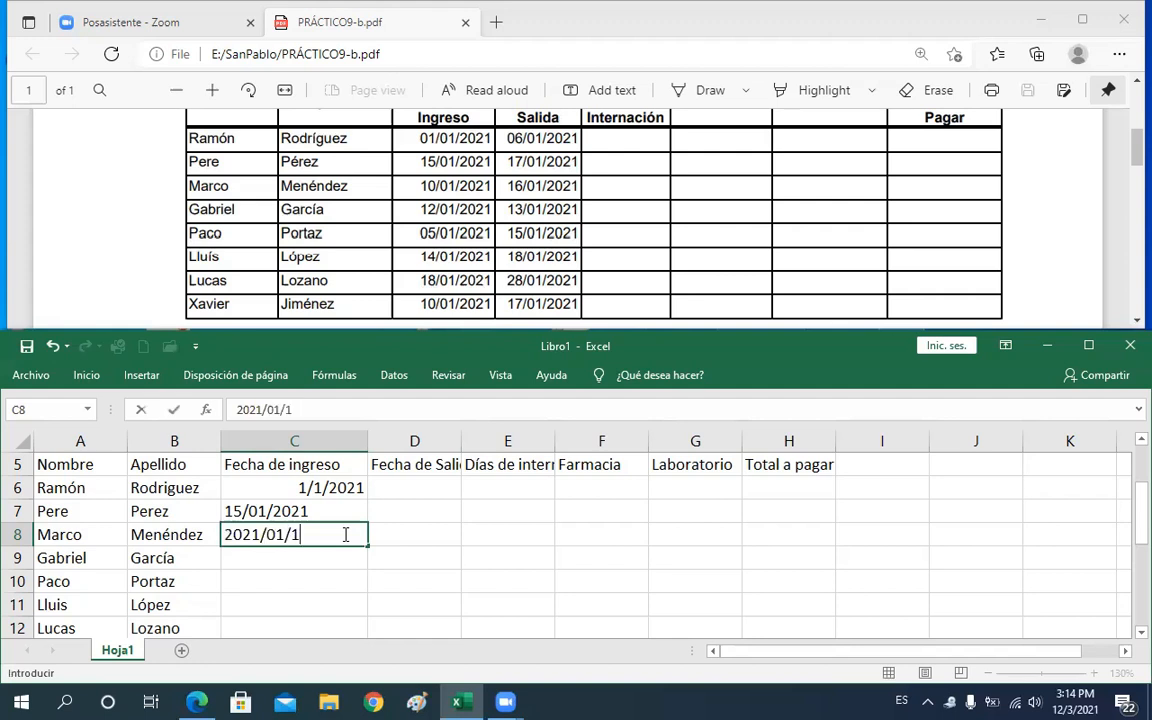
{"action": "type", "text": "0"}
{"action": "key", "text": "Return"}
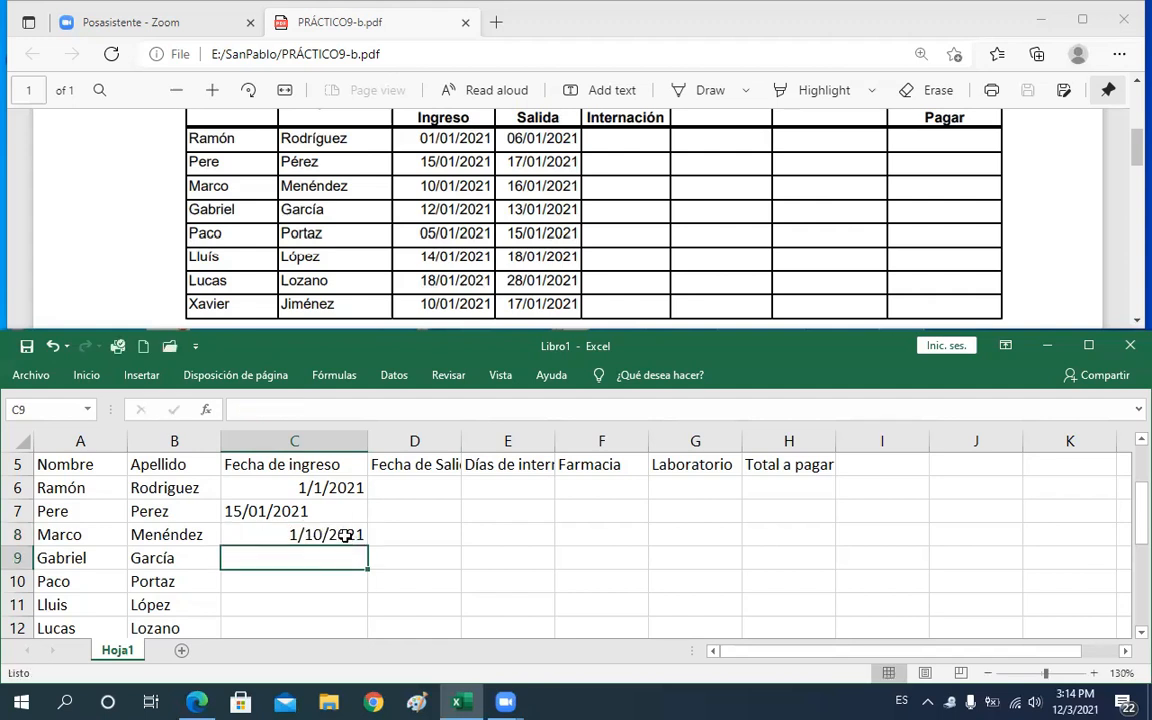
Inspect the admission dates in C6 to C8 by opening the cells for editing
{"action": "left_click", "coordinate": [345, 536]}
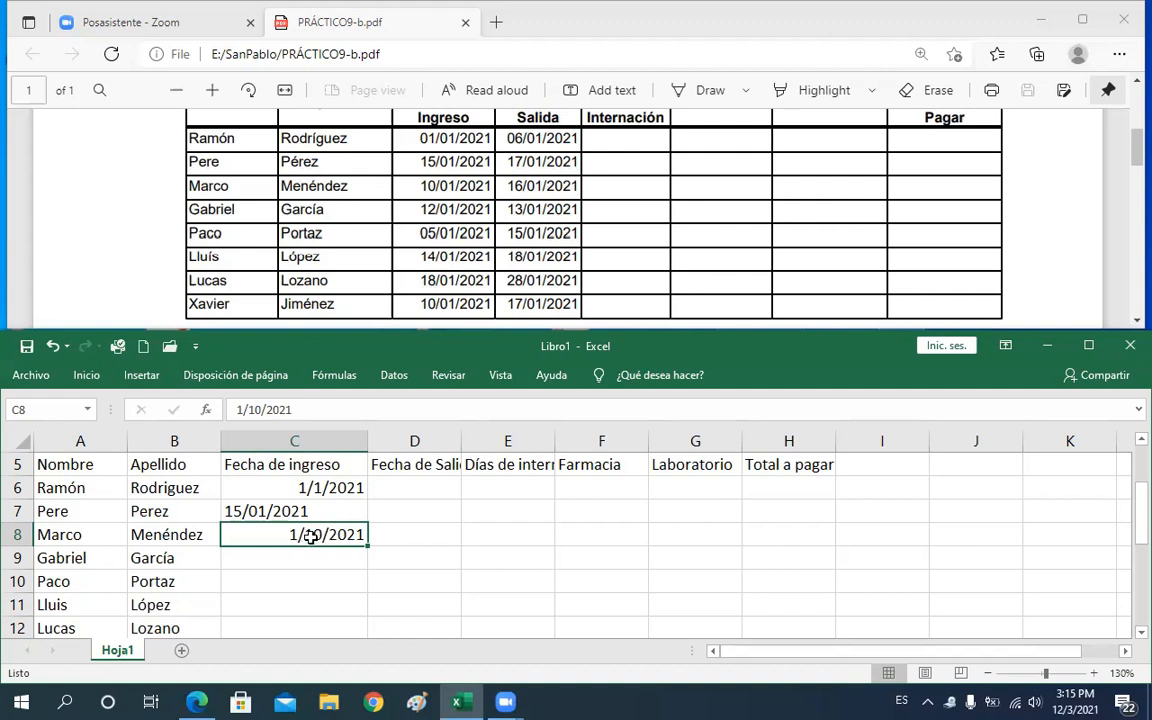
{"action": "double_click", "coordinate": [312, 537]}
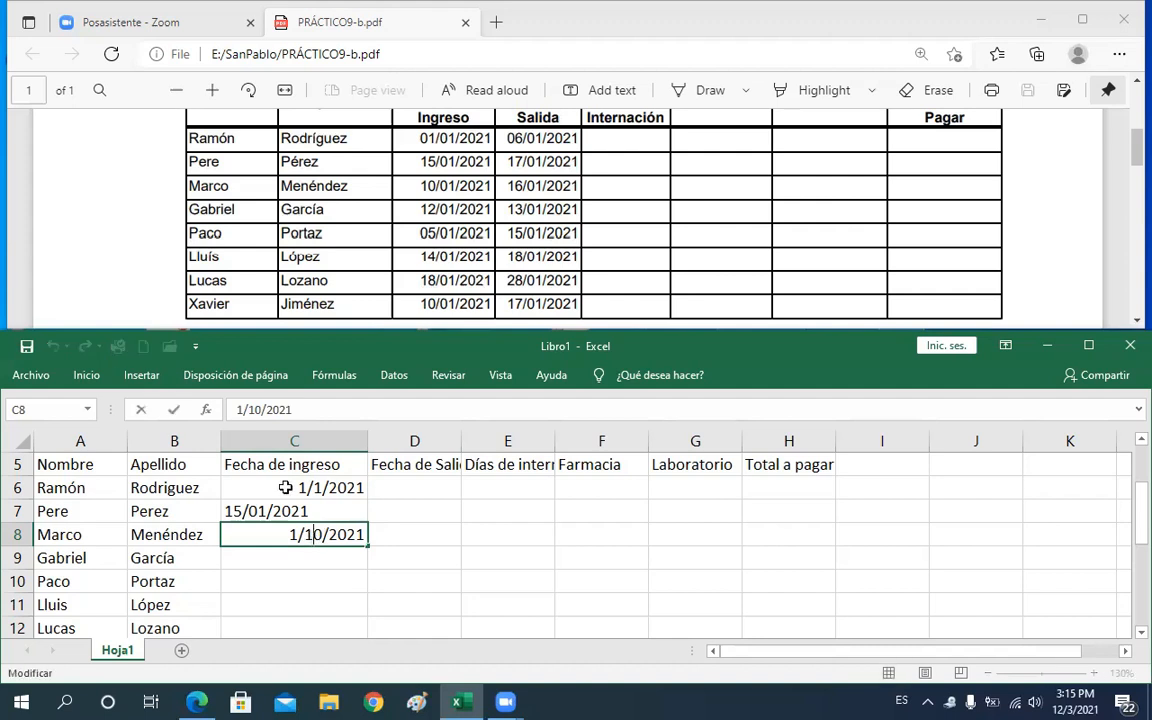
{"action": "double_click", "coordinate": [310, 535]}
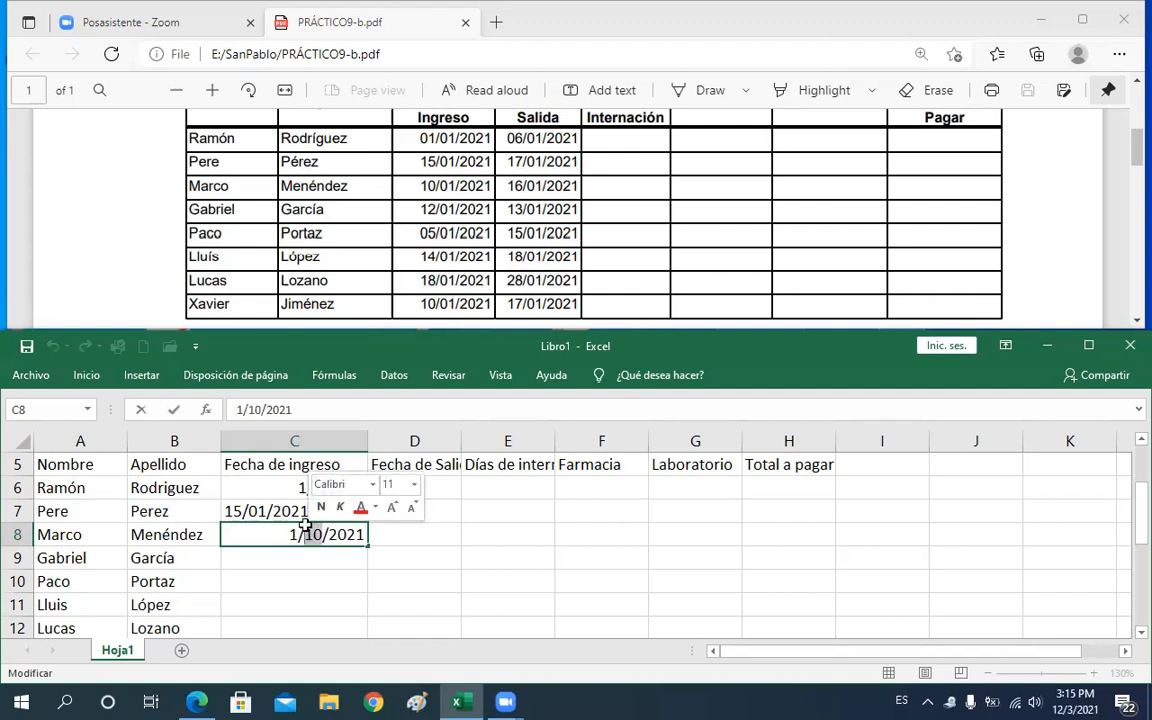
{"action": "key", "text": "Return"}
{"action": "double_click", "coordinate": [318, 488]}
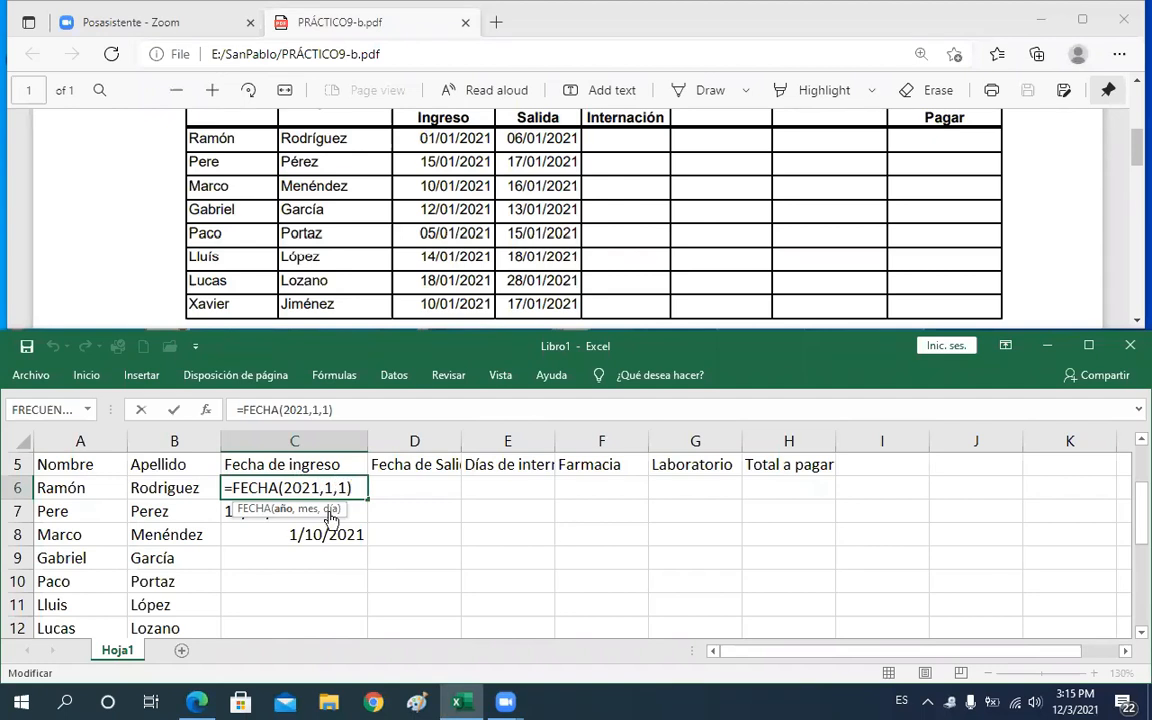
{"action": "key", "text": "Return"}
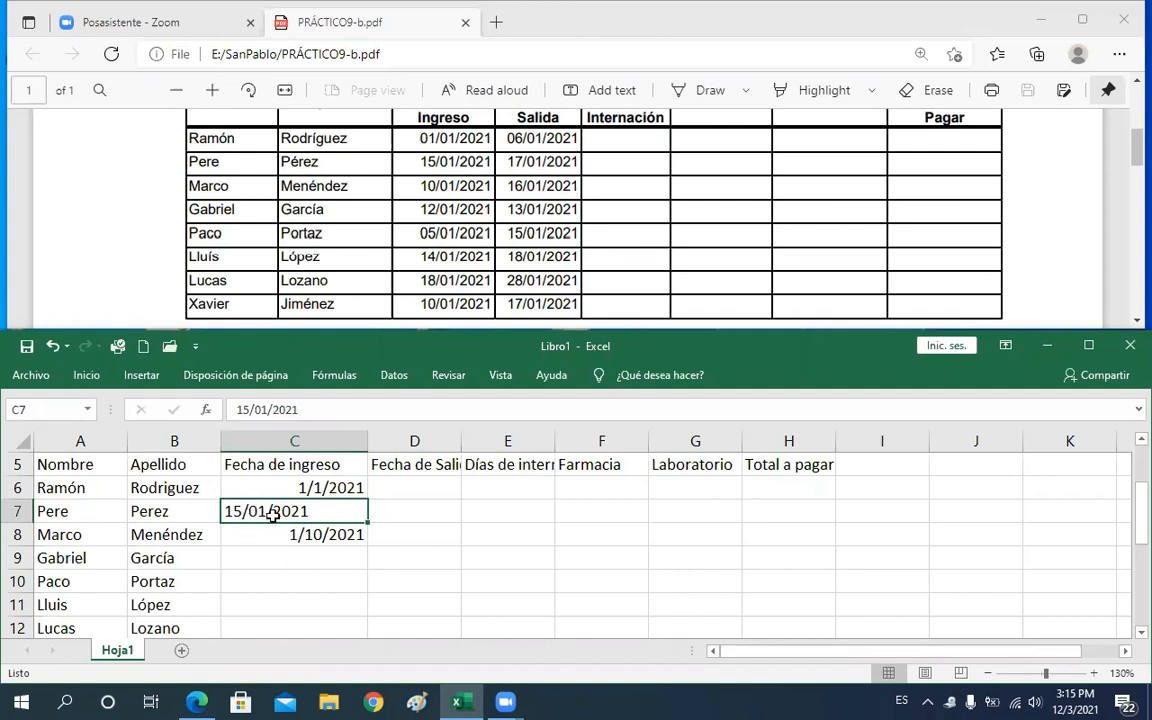
{"action": "key", "text": "Down"}
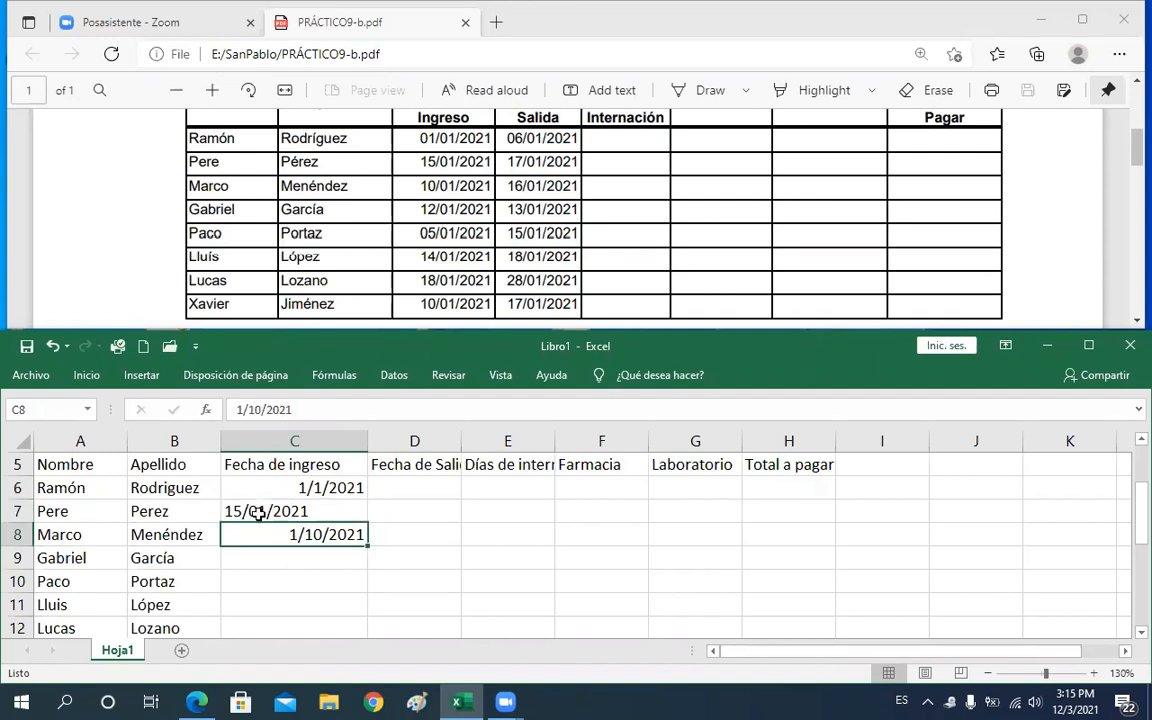
{"action": "left_click", "coordinate": [258, 512]}
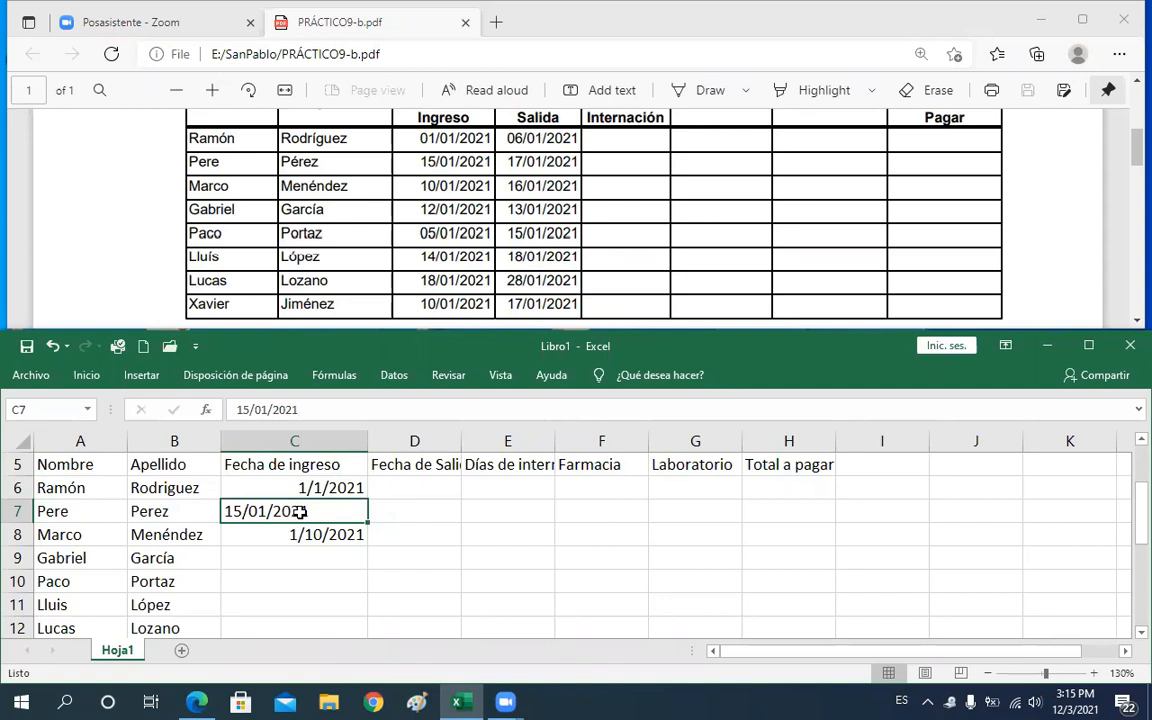
{"action": "left_click", "coordinate": [323, 559]}
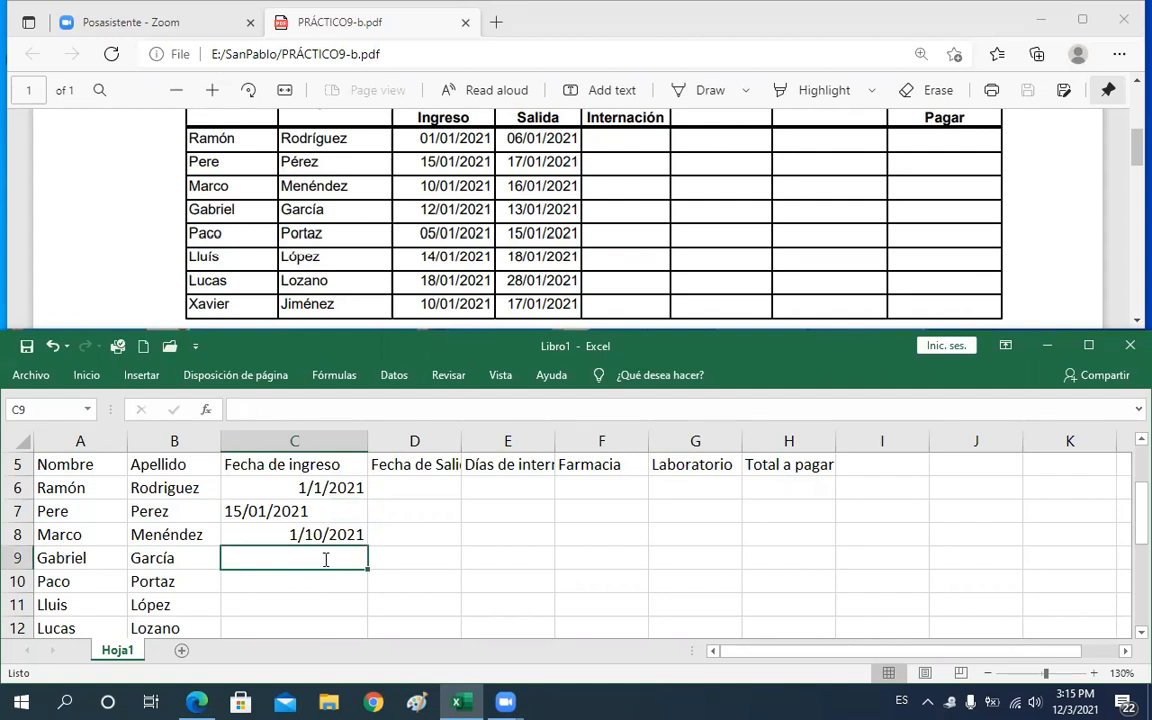
Enter Gabriel's admission date in C9 so it reads 12/1/2021
{"action": "type", "text": "2021"}
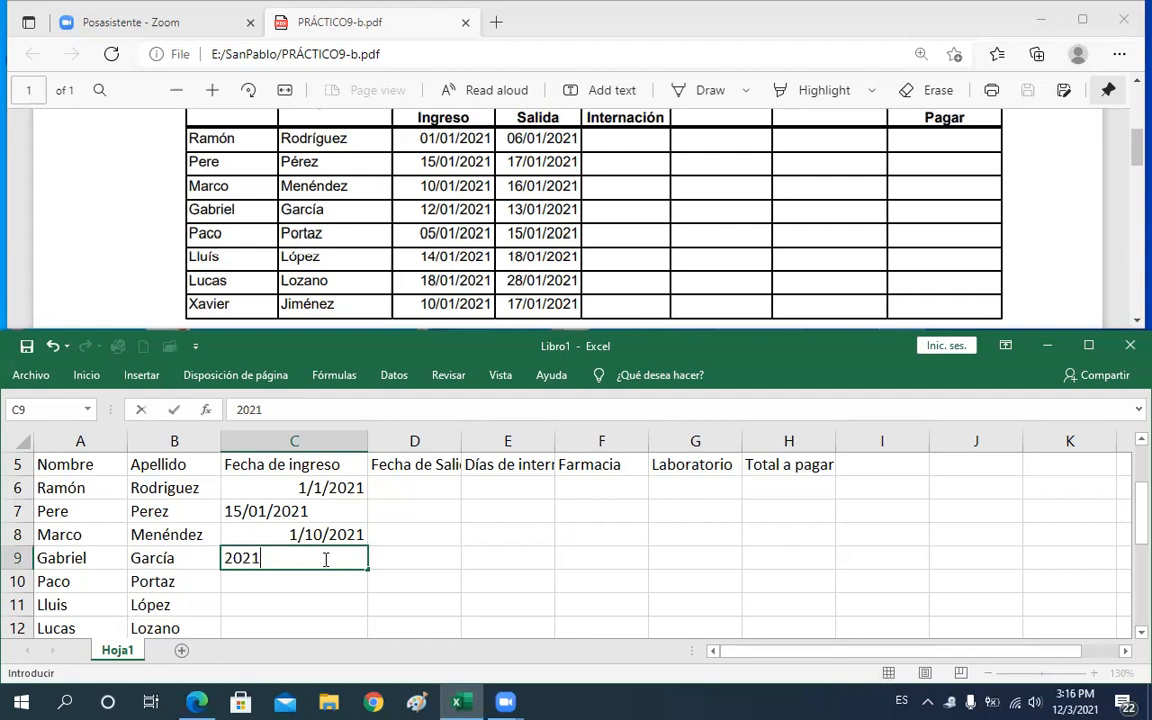
{"action": "type", "text": "/"}
{"action": "type", "text": "12"}
{"action": "type", "text": "/1/2"}
{"action": "type", "text": "02"}
{"action": "type", "text": "1"}
{"action": "key", "text": "Return"}
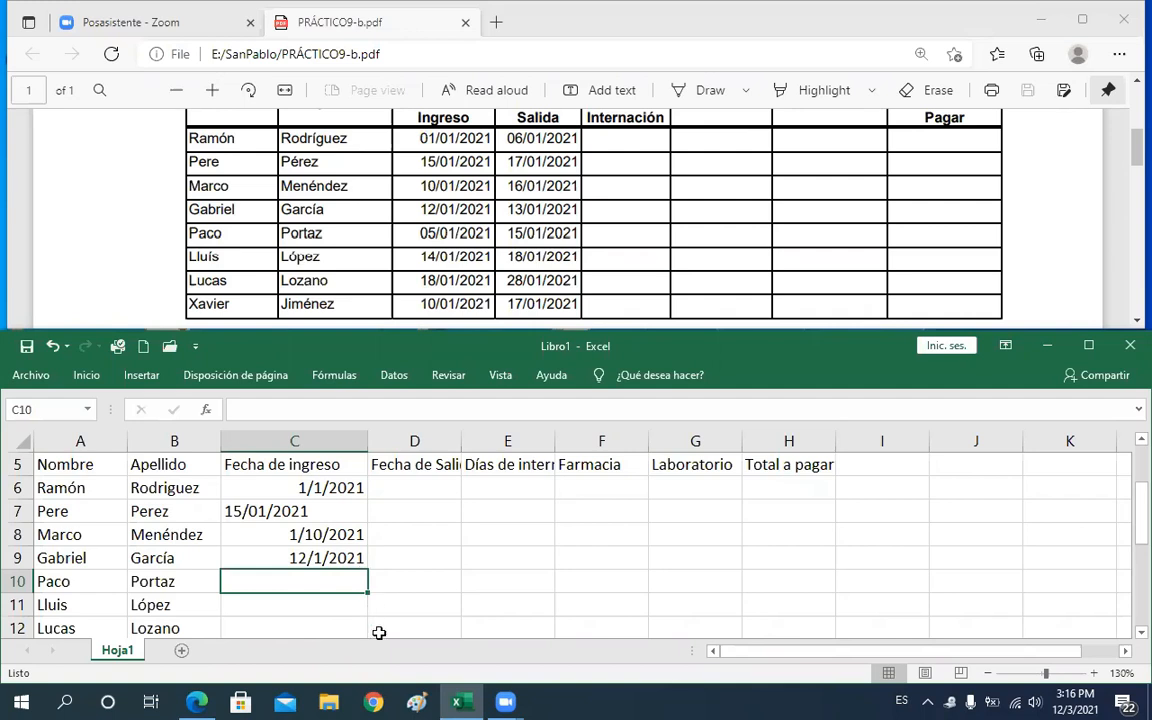
{"action": "left_click", "coordinate": [307, 511]}
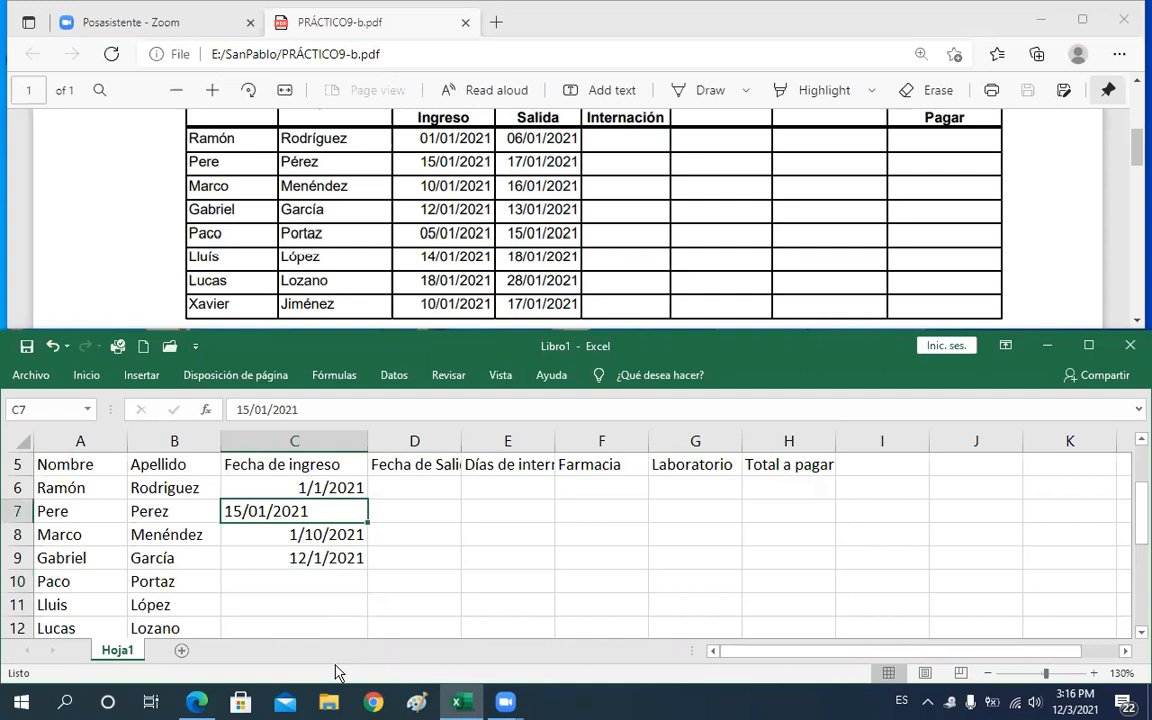
{"action": "left_click", "coordinate": [332, 582]}
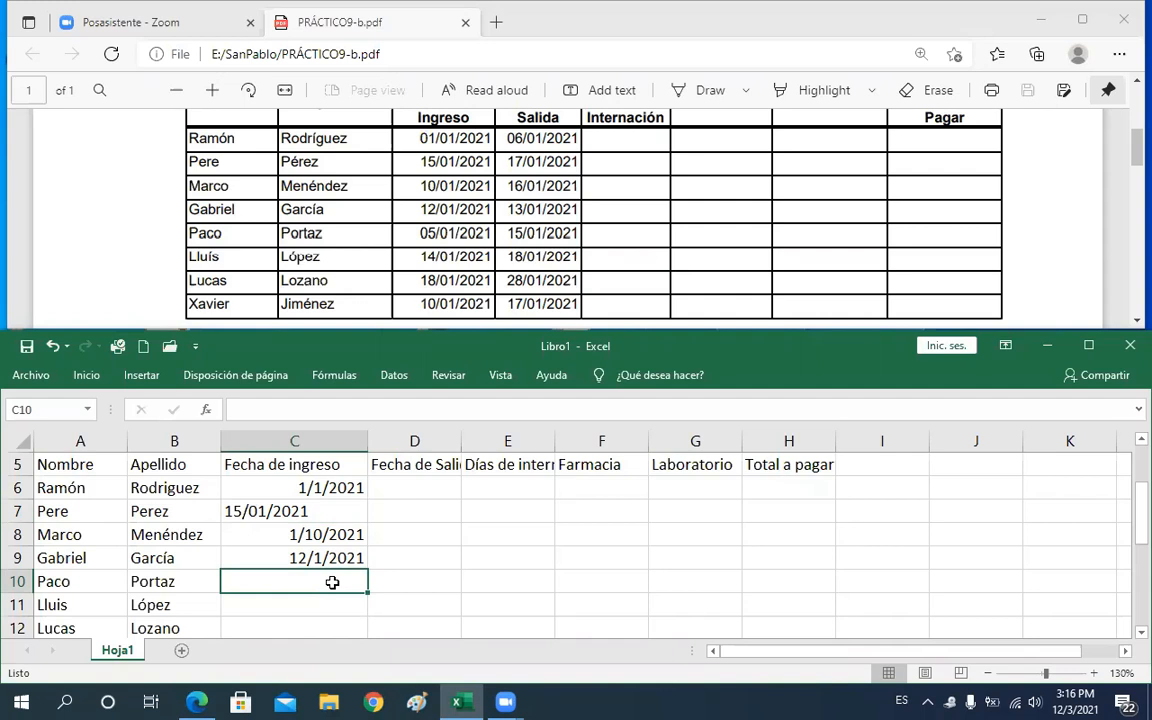
Enter Paco's admission date in C10 with the formula =FECHA(2021,01,05)
{"action": "type", "text": "=f"}
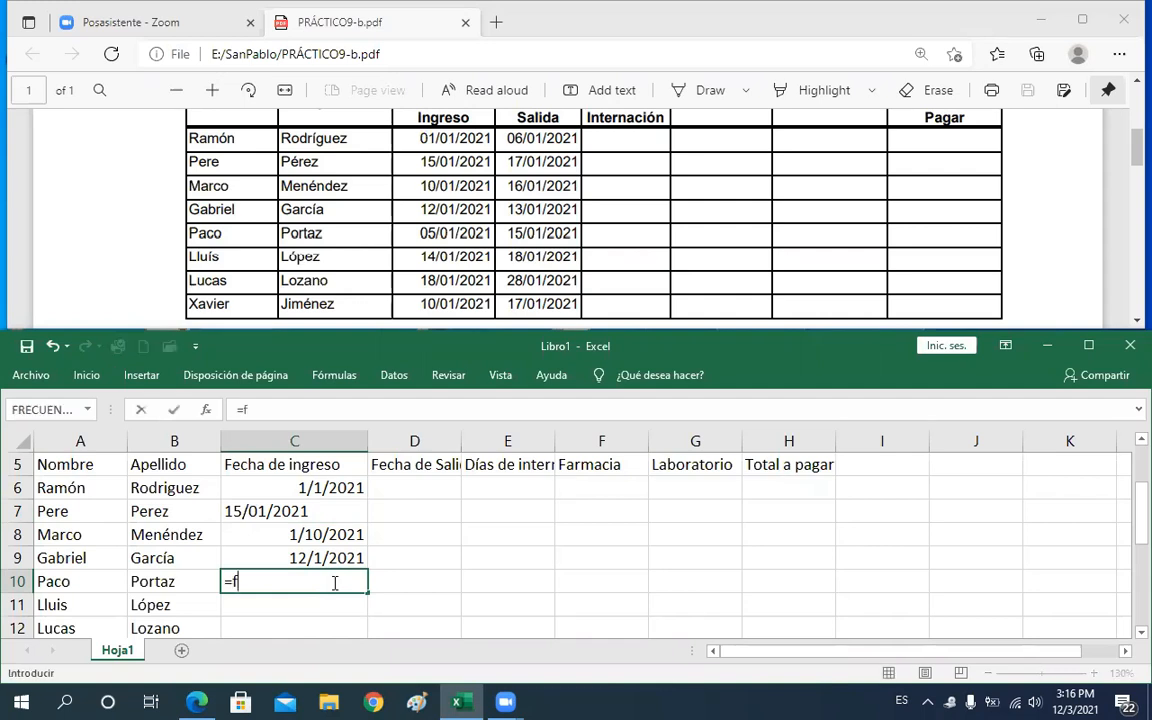
{"action": "type", "text": "e"}
{"action": "key", "text": "Tab"}
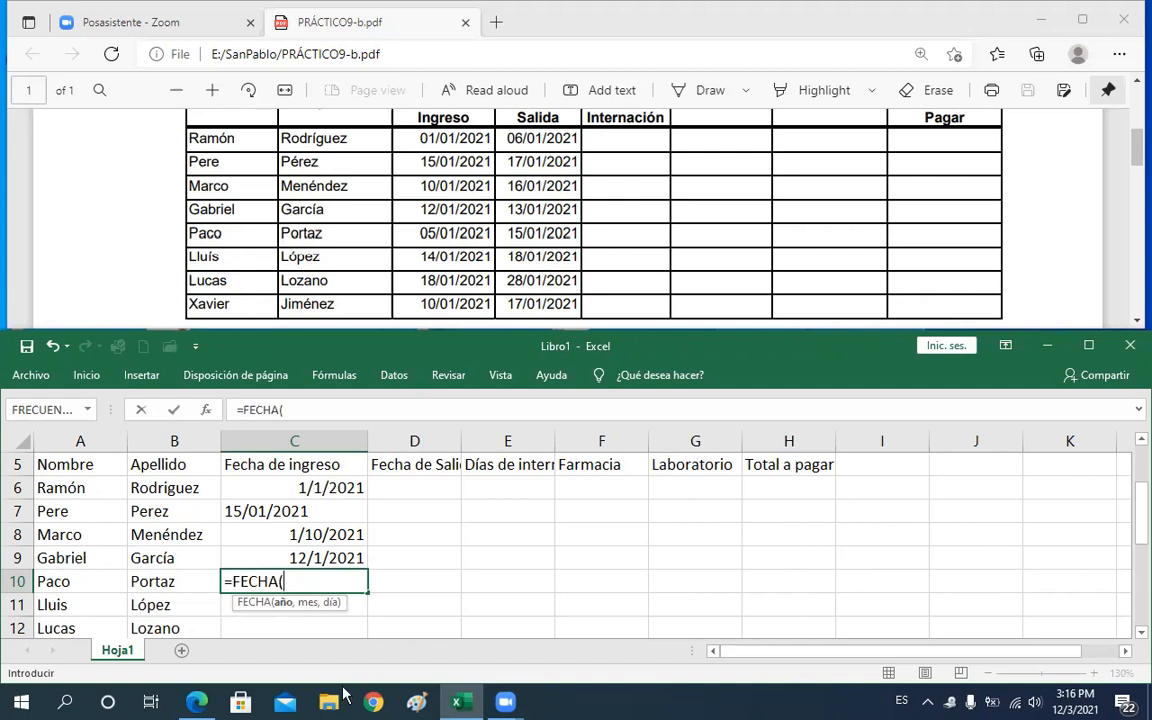
{"action": "type", "text": "2021,"}
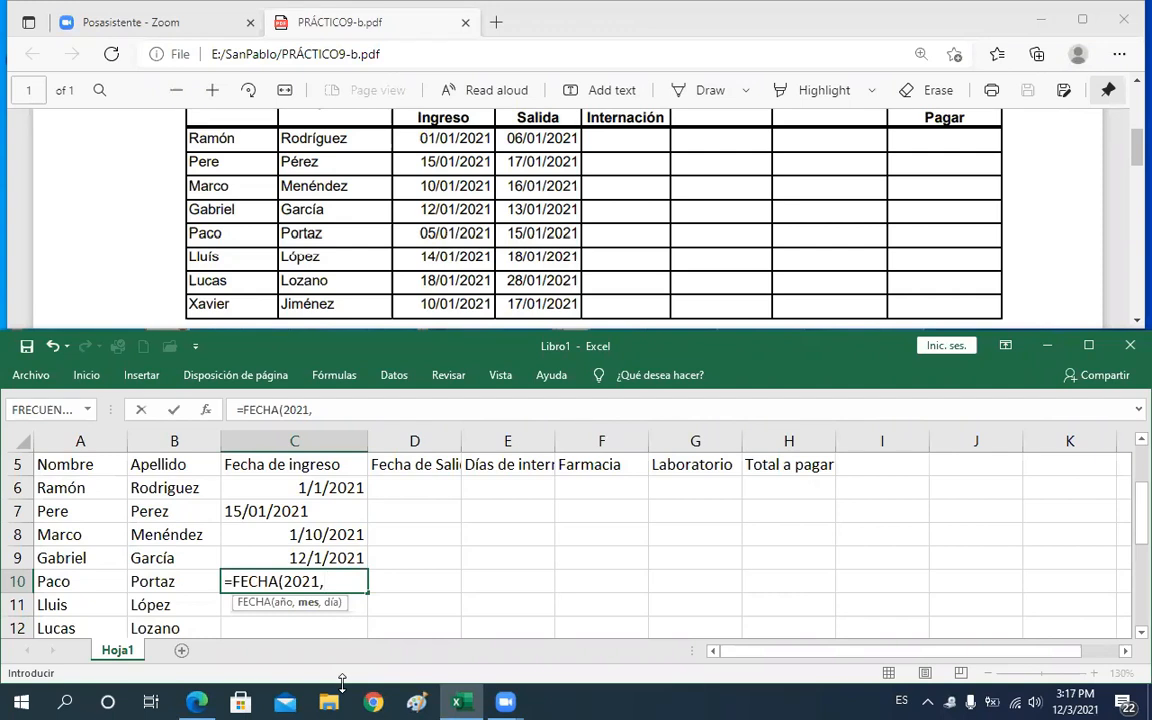
{"action": "type", "text": "01,05"}
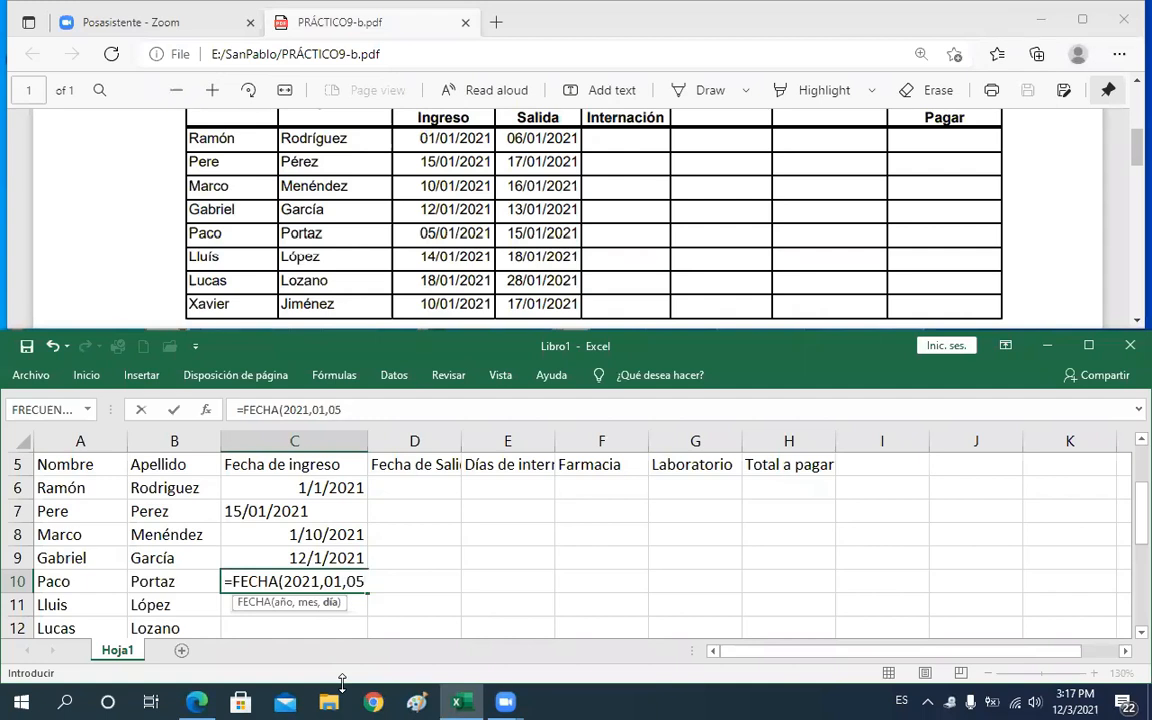
{"action": "type", "text": ")"}
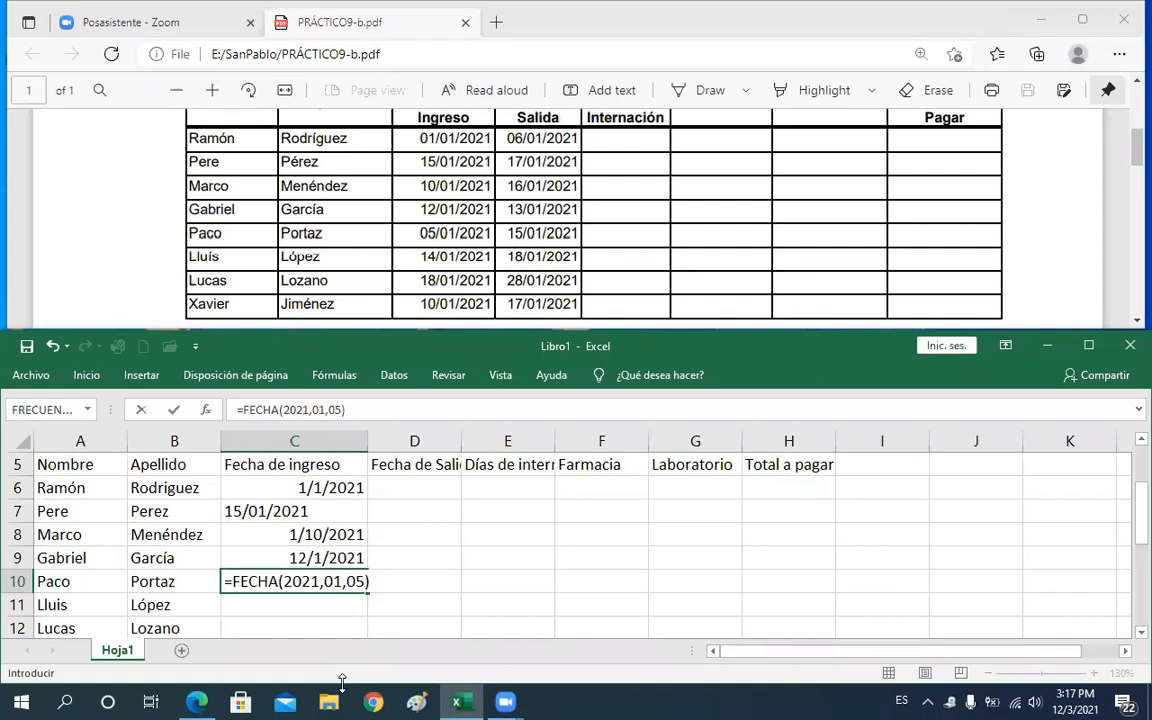
{"action": "key", "text": "Return"}
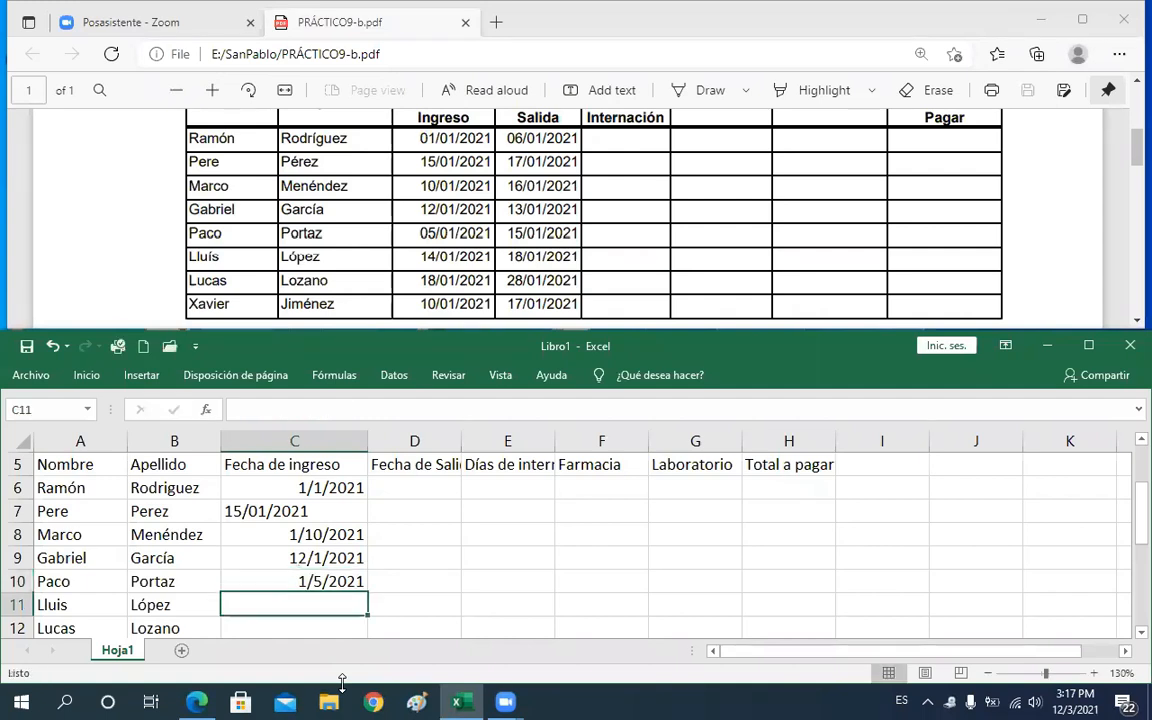
Open C10 for editing to inspect Paco's date formula, then close it
{"action": "left_click", "coordinate": [303, 581]}
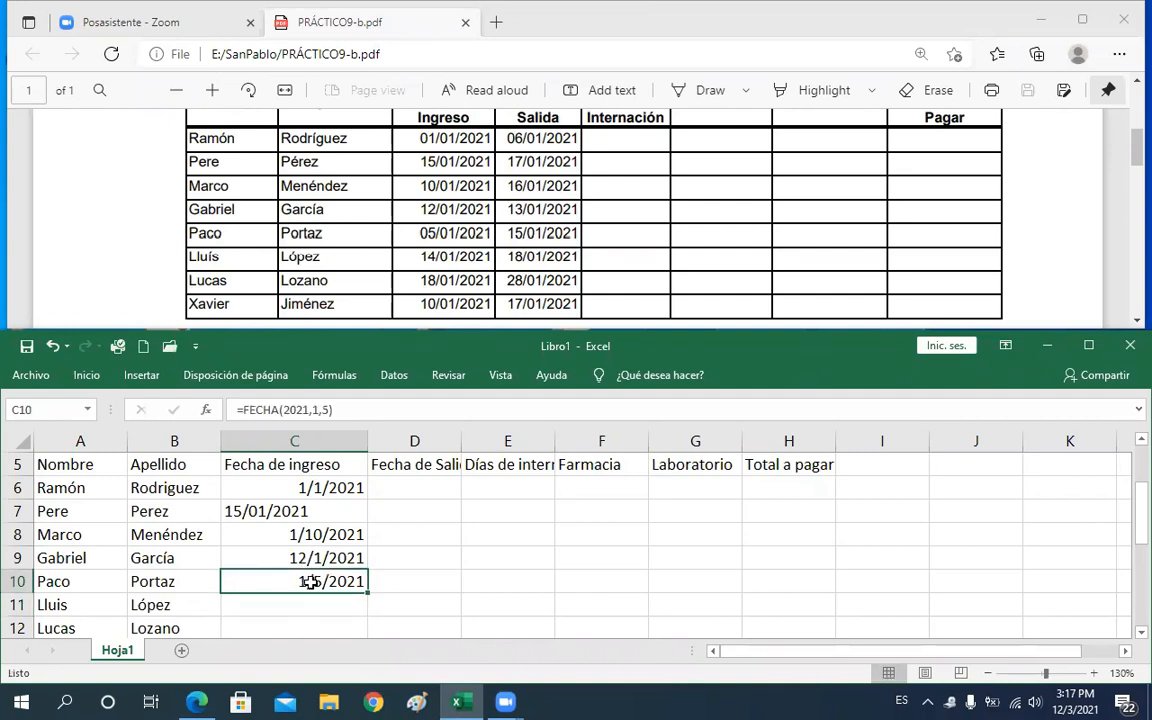
{"action": "double_click", "coordinate": [280, 581]}
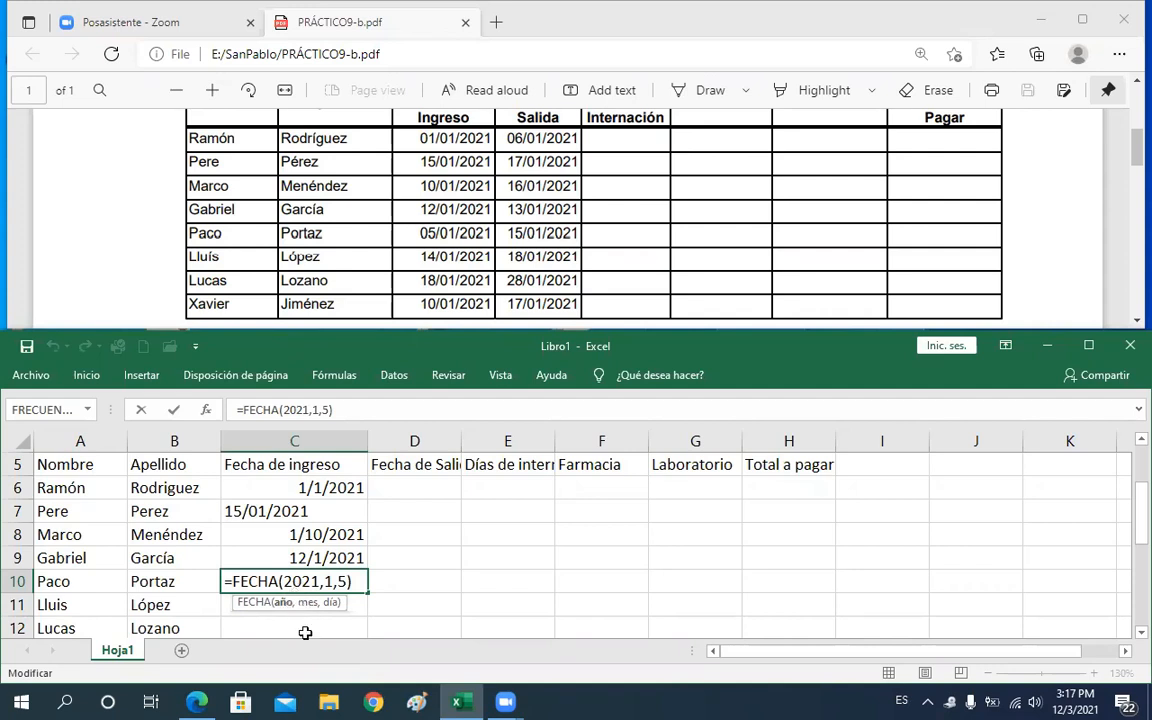
{"action": "key", "text": "Return"}
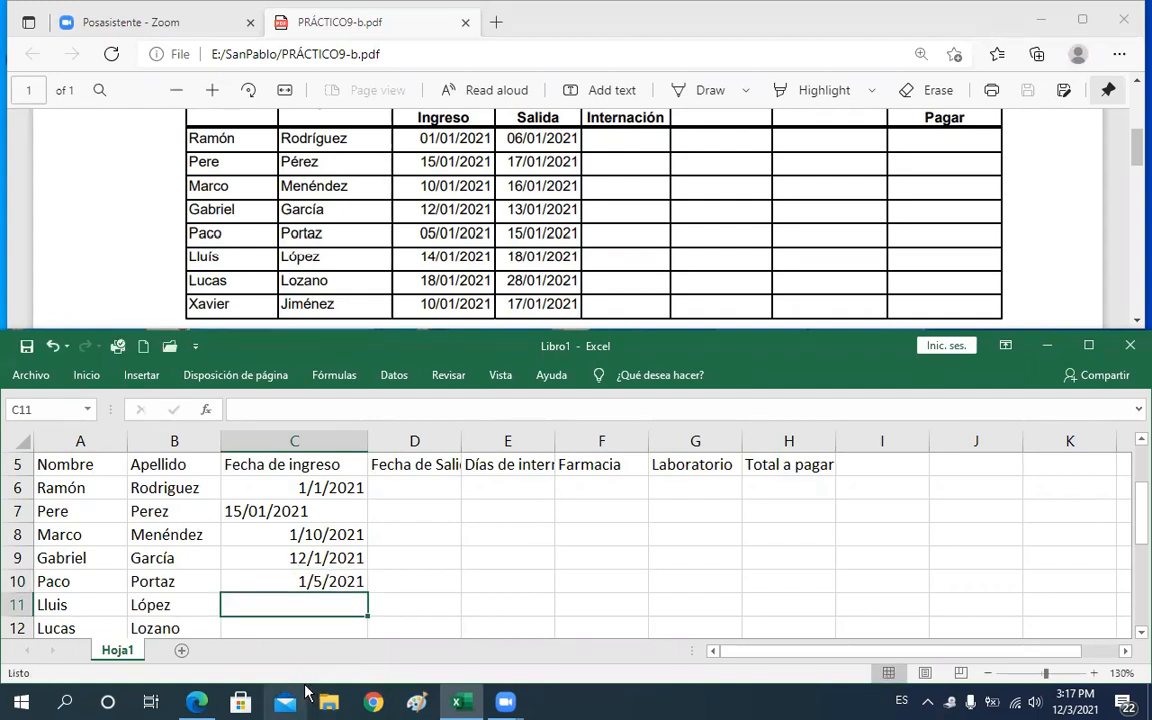
Enter Lluis's admission date in C11 with the formula =FECHA(2021,01,14)
{"action": "type", "text": "F"}
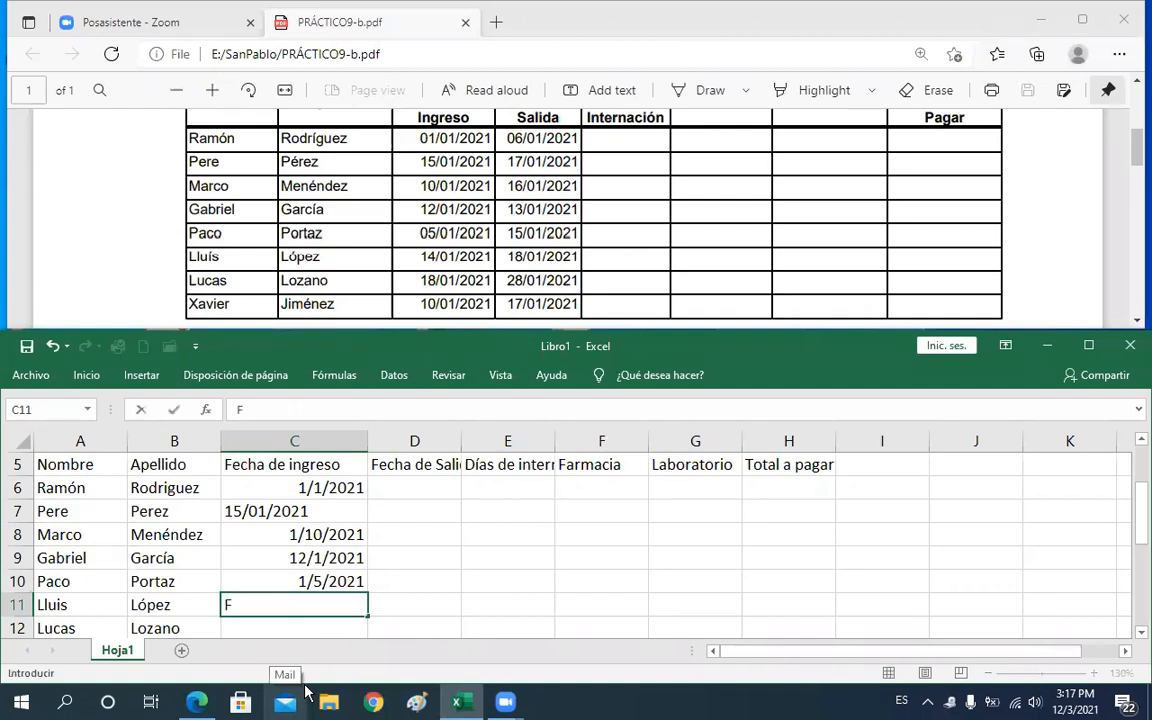
{"action": "key", "text": "BackSpace"}
{"action": "type", "text": "=fe"}
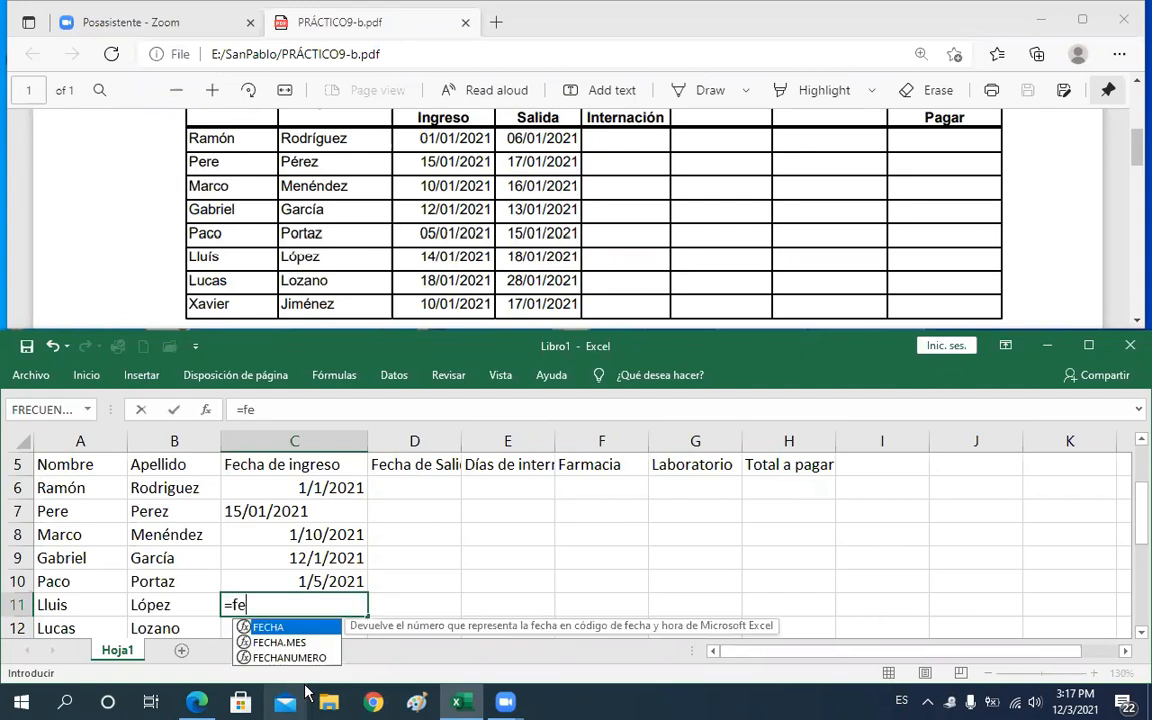
{"action": "key", "text": "Tab"}
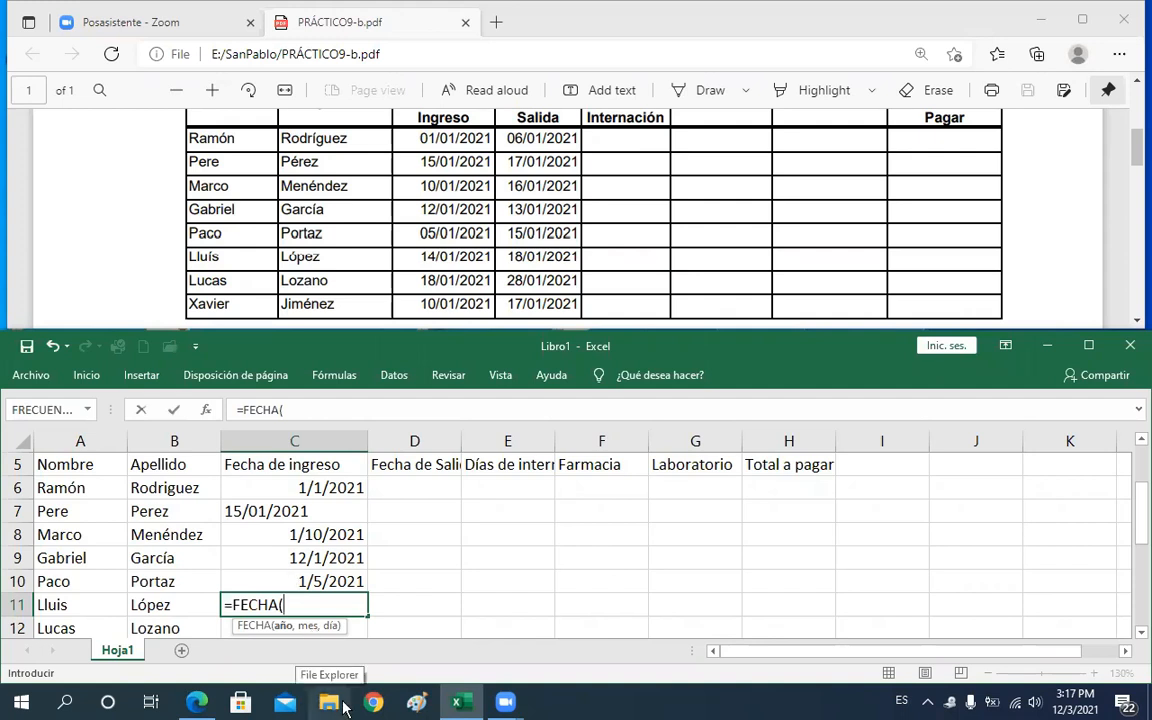
{"action": "type", "text": "2021"}
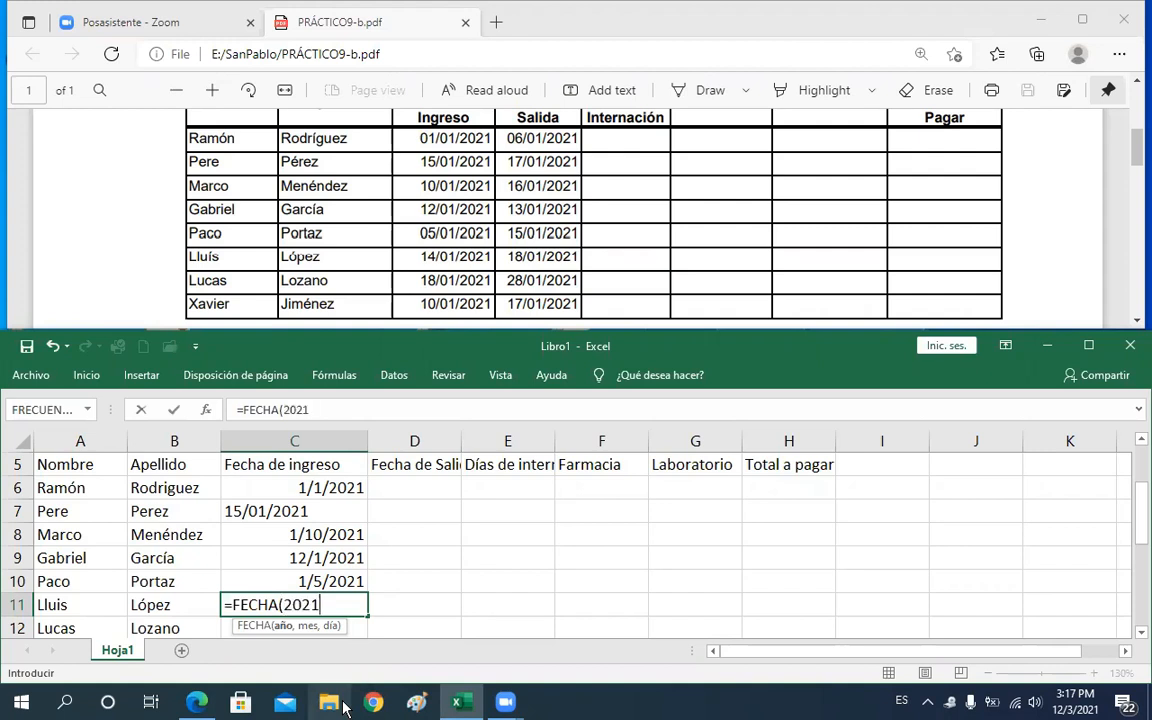
{"action": "type", "text": ",01,1"}
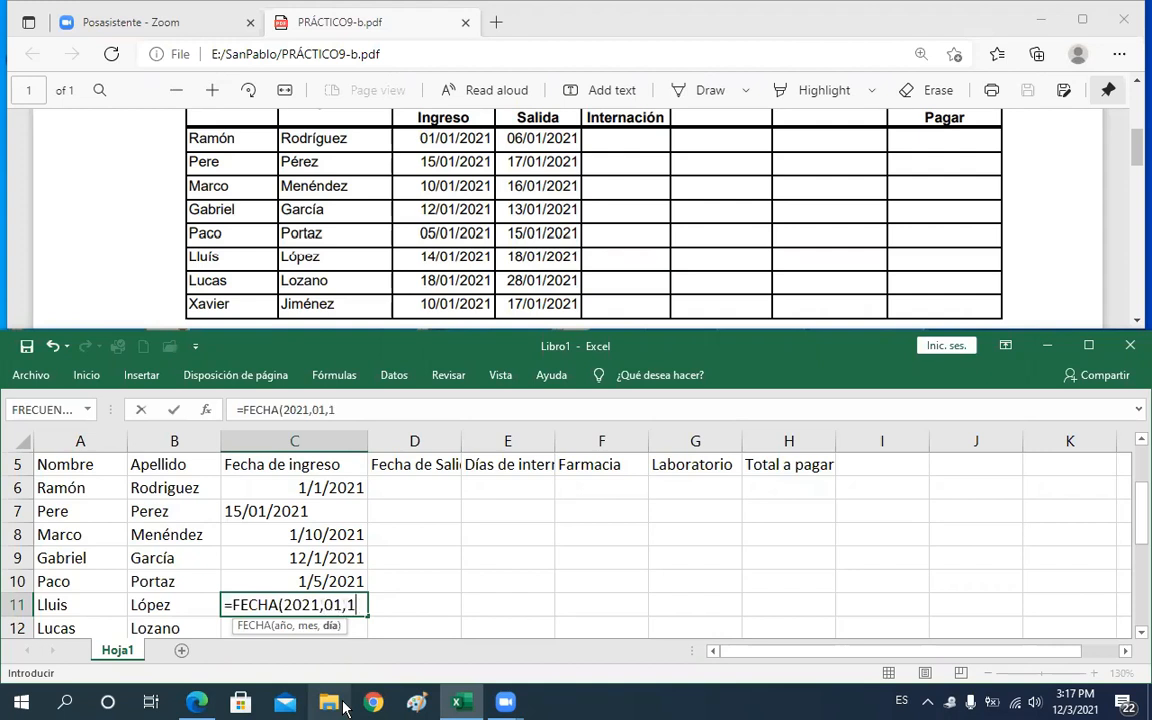
{"action": "type", "text": "4"}
{"action": "key", "text": "Return"}
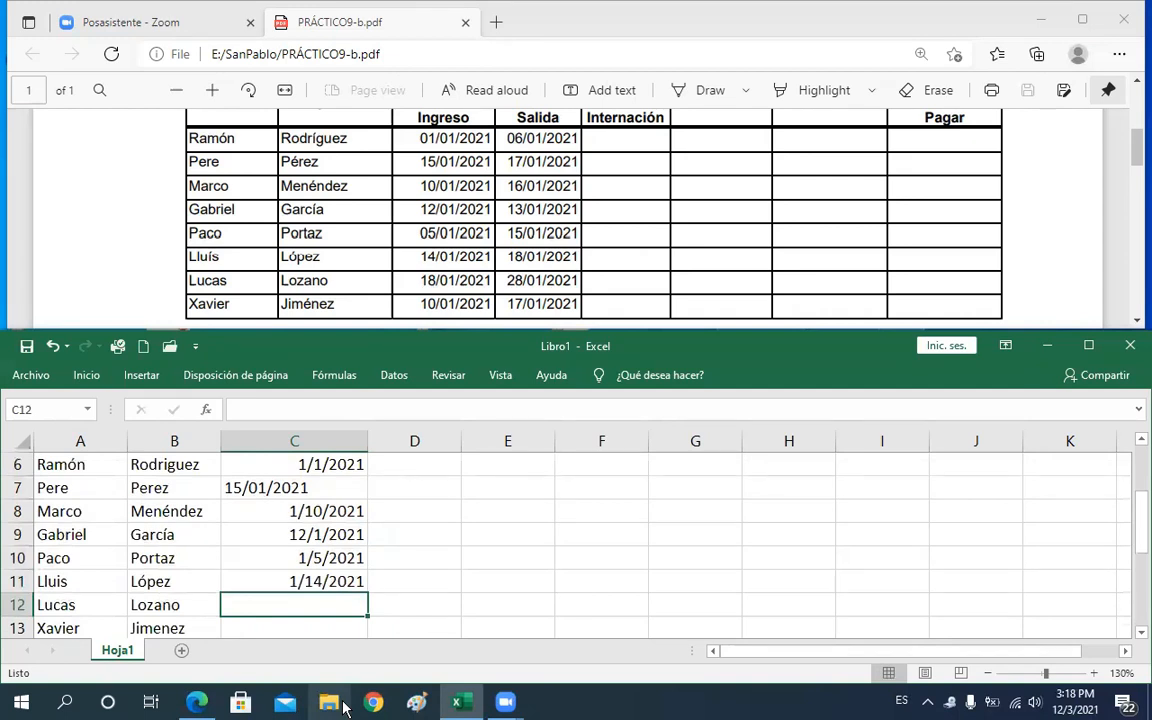
Enter Lucas's admission date in C12 with the formula =FECHA(2021,01,18)
{"action": "type", "text": "'"}
{"action": "key", "text": "BackSpace"}
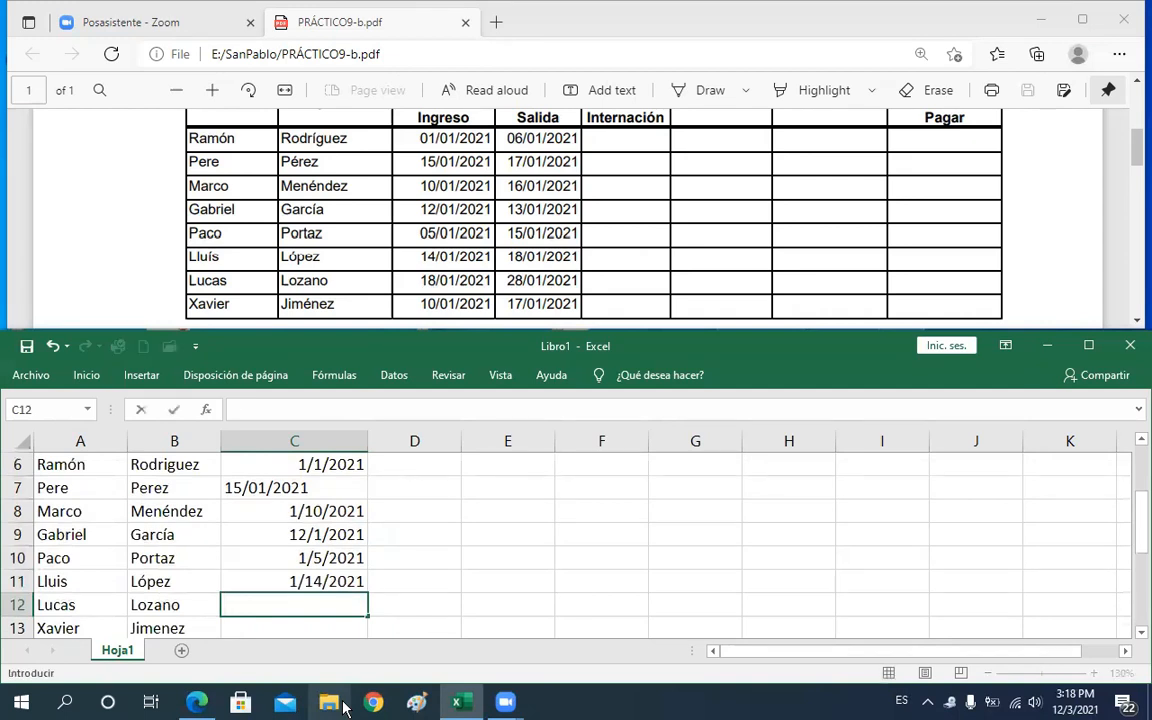
{"action": "type", "text": "=fe"}
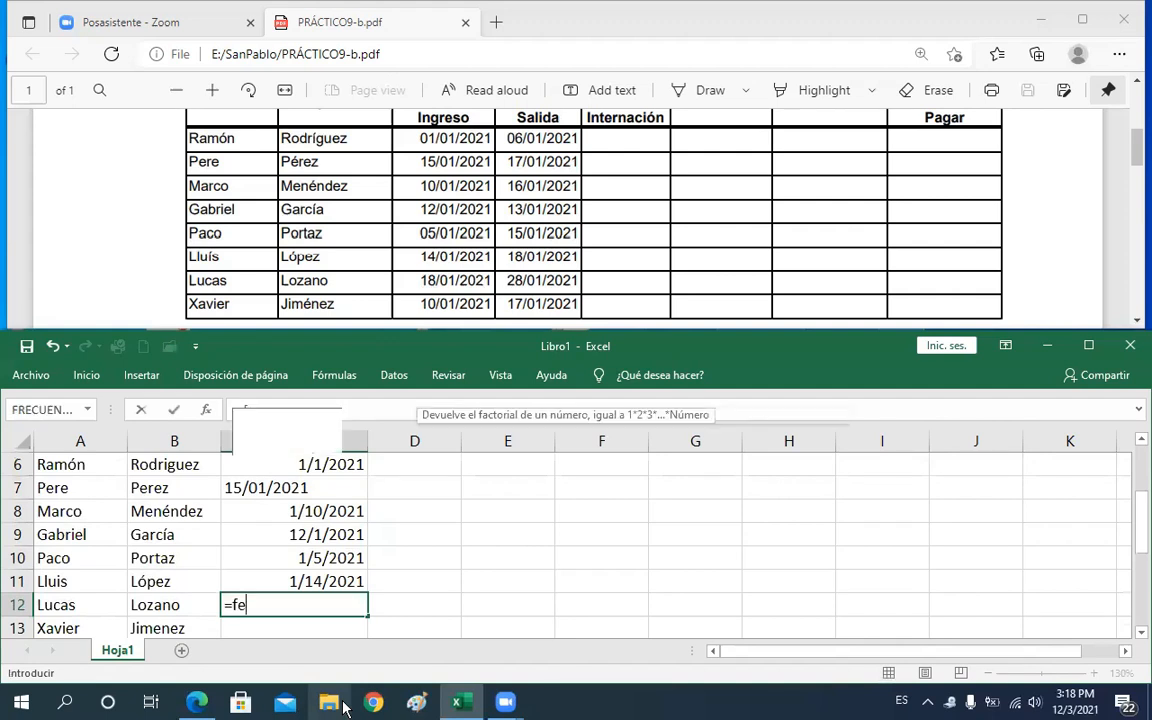
{"action": "type", "text": "cha("}
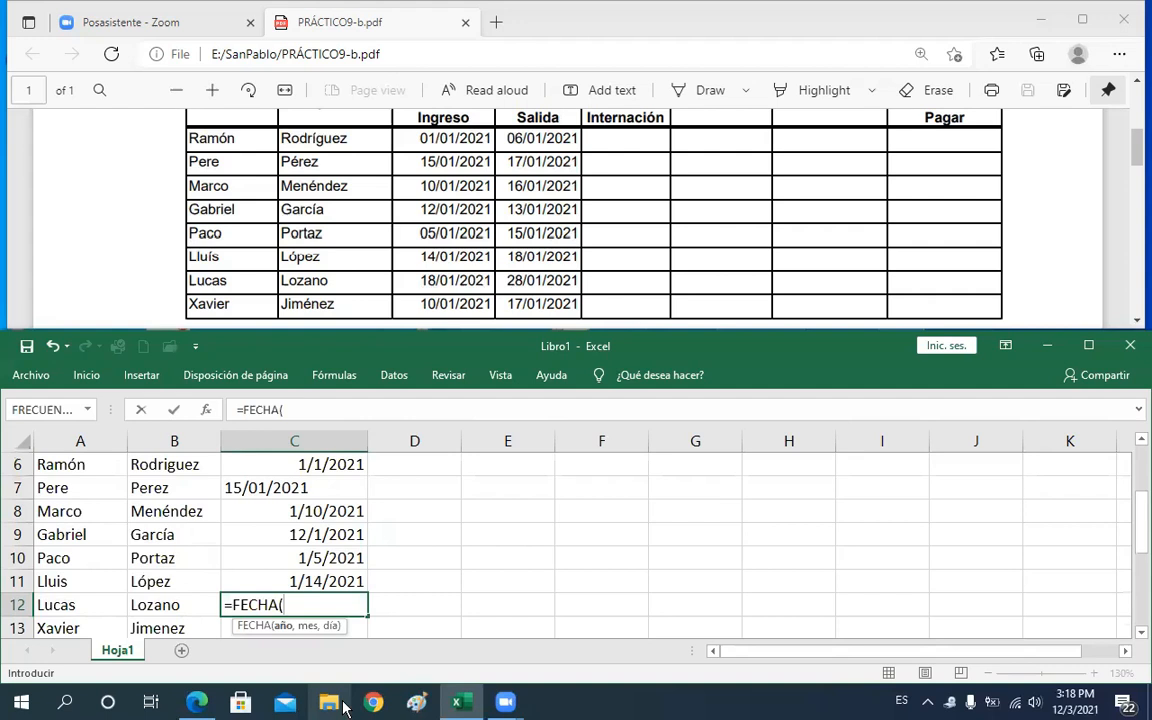
{"action": "type", "text": "2021,"}
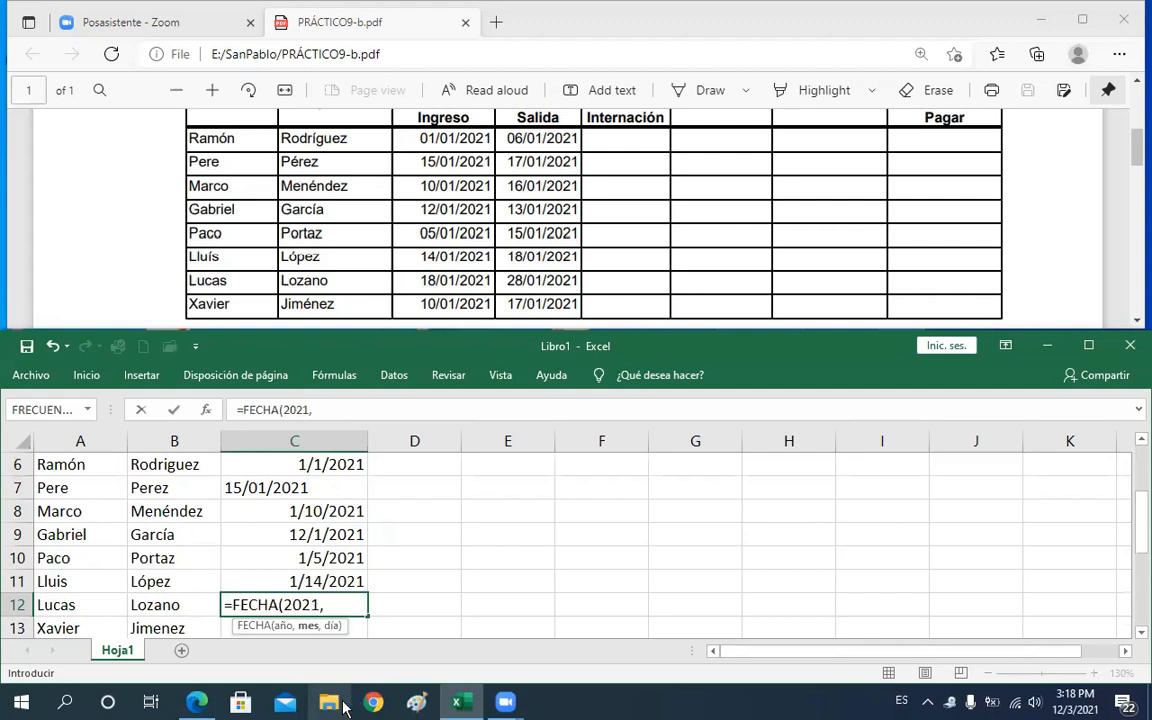
{"action": "type", "text": "01,18"}
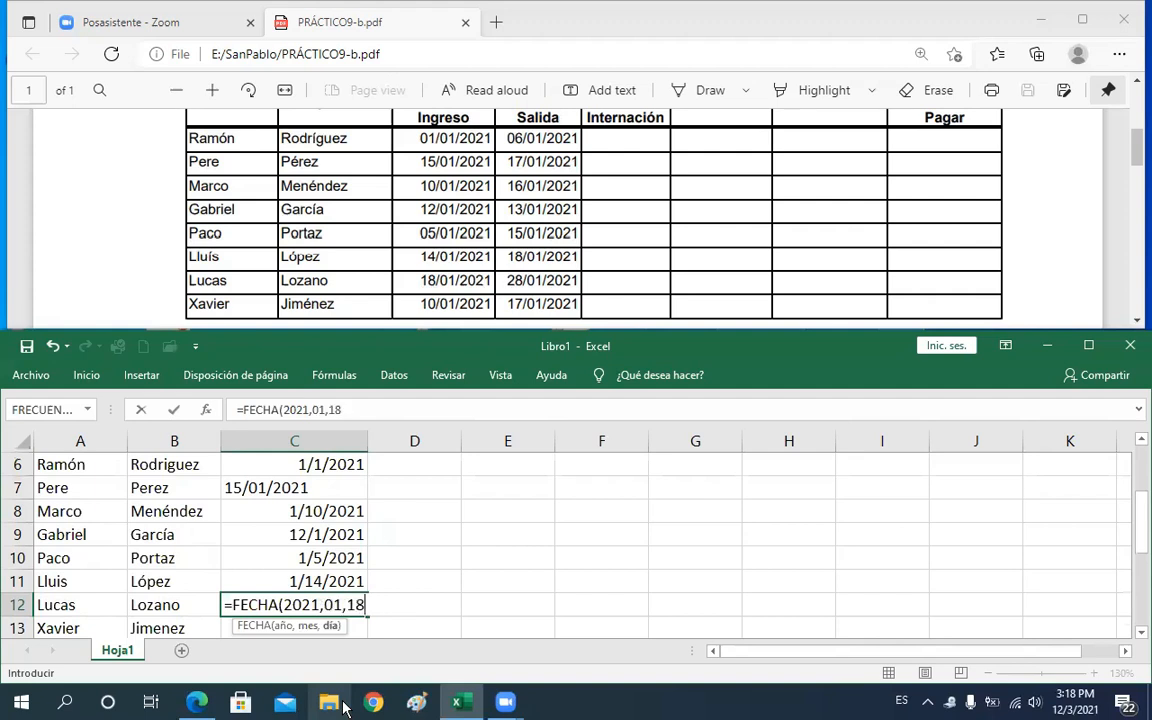
{"action": "key", "text": "Return"}
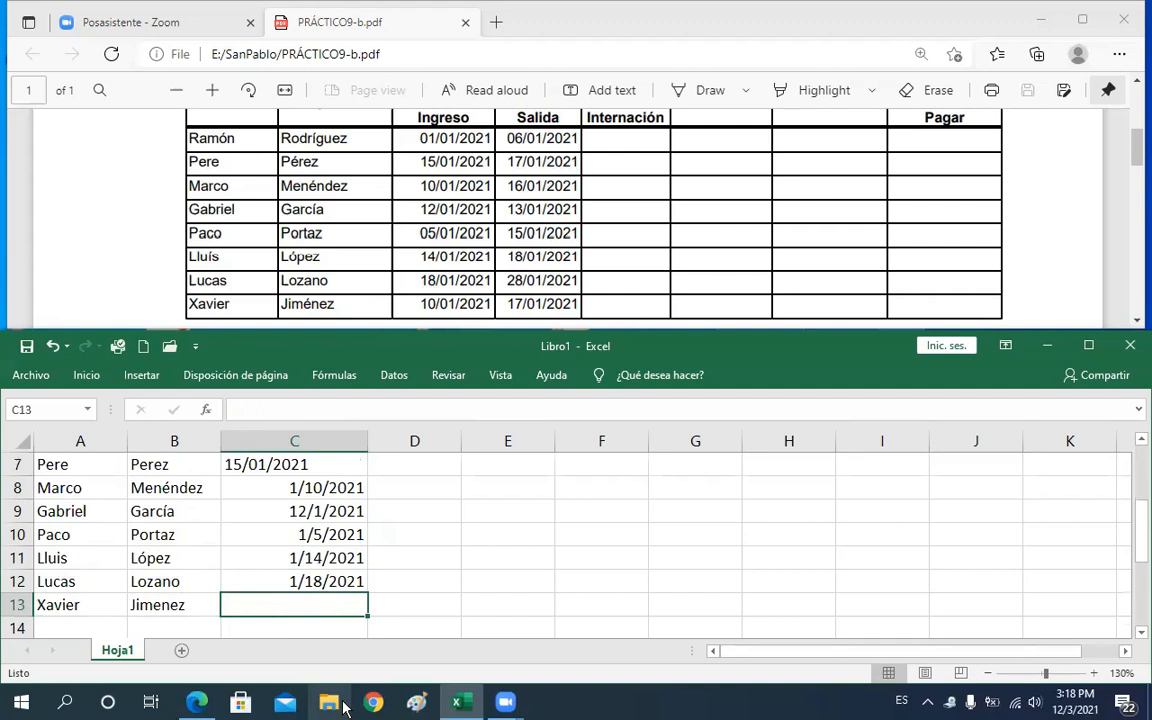
Enter Xavier's admission date in C13 with the formula =FECHA(2021,01,10)
{"action": "type", "text": "="}
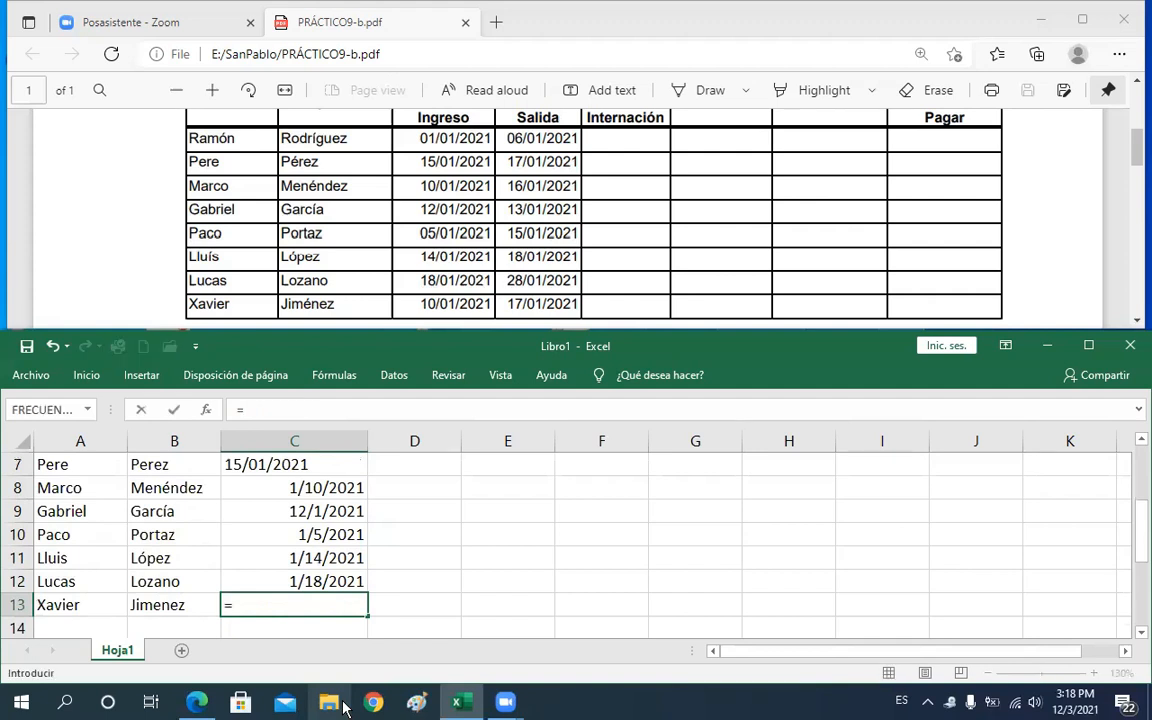
{"action": "type", "text": "fe"}
{"action": "key", "text": "Tab"}
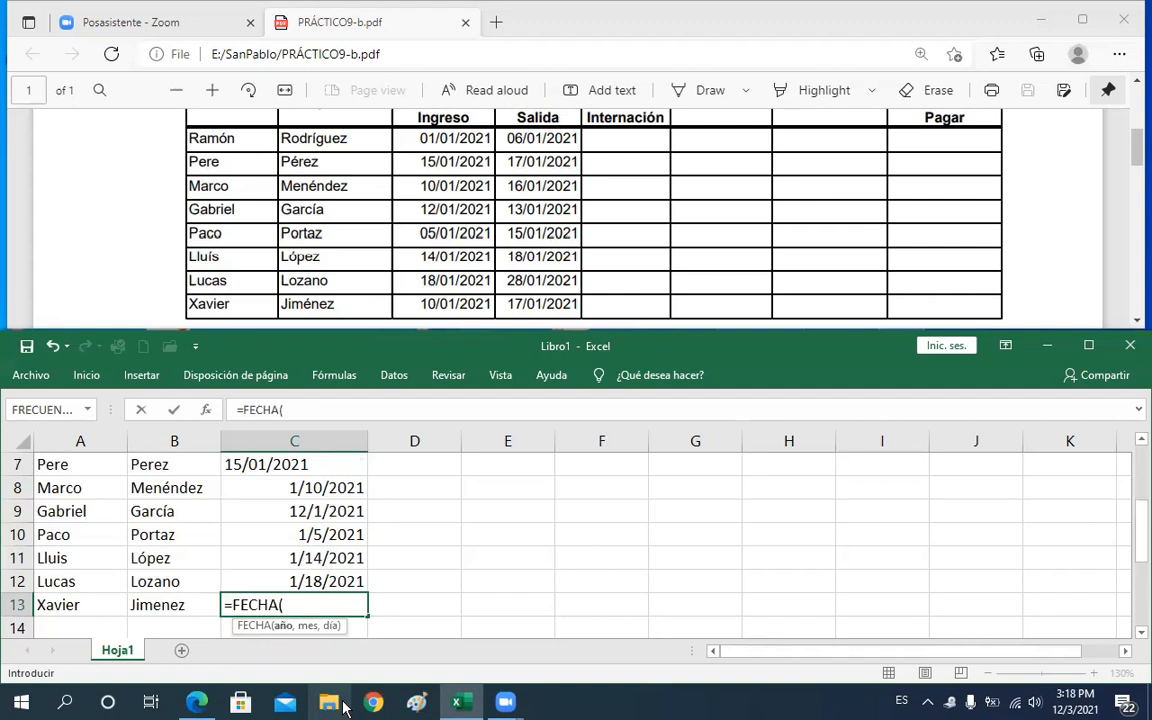
{"action": "type", "text": "2021,"}
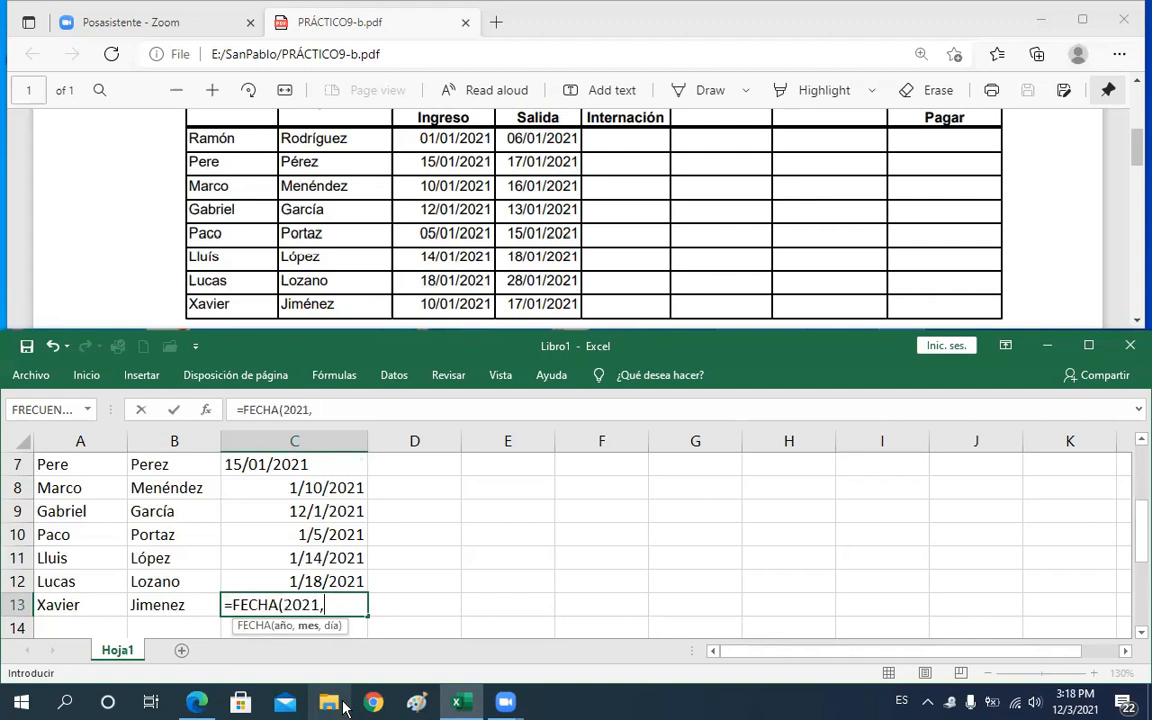
{"action": "type", "text": "01,"}
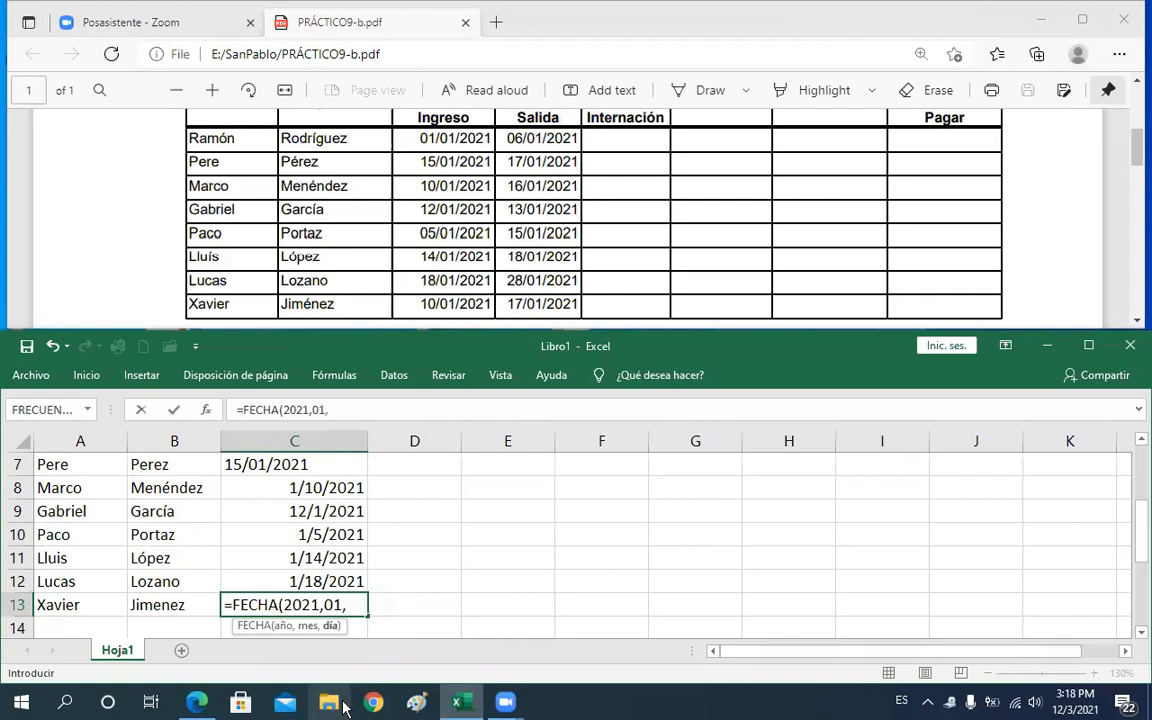
{"action": "type", "text": "10"}
{"action": "key", "text": "Return"}
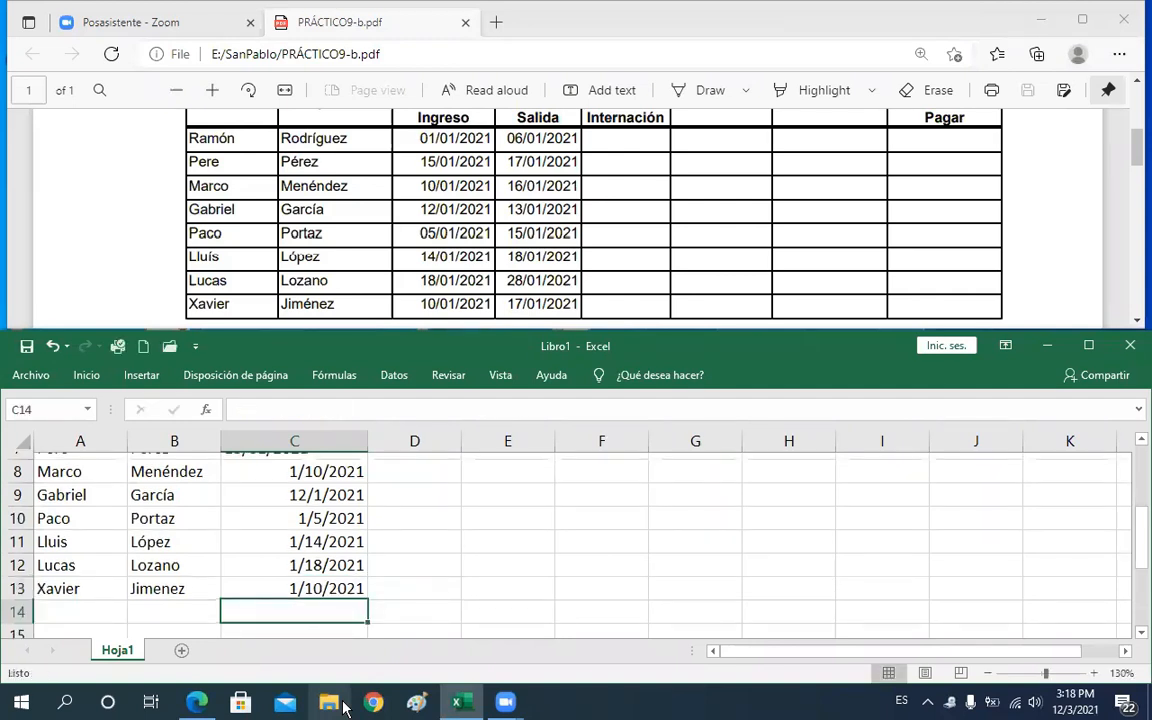
Step through the admission dates in column C to review each cell's content
{"action": "key", "text": "Up"}
{"action": "key", "text": "Up"}
{"action": "key", "text": "Up"}
{"action": "key", "text": "Up"}
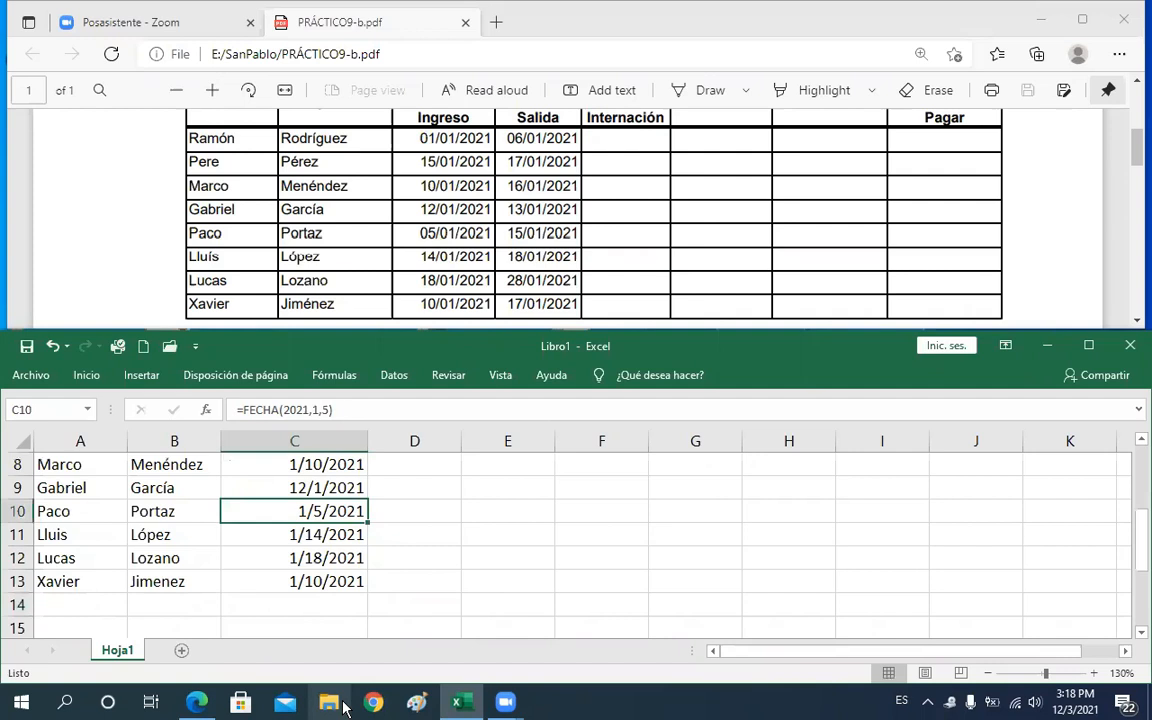
{"action": "key", "text": "Up"}
{"action": "key", "text": "Up"}
{"action": "key", "text": "Up"}
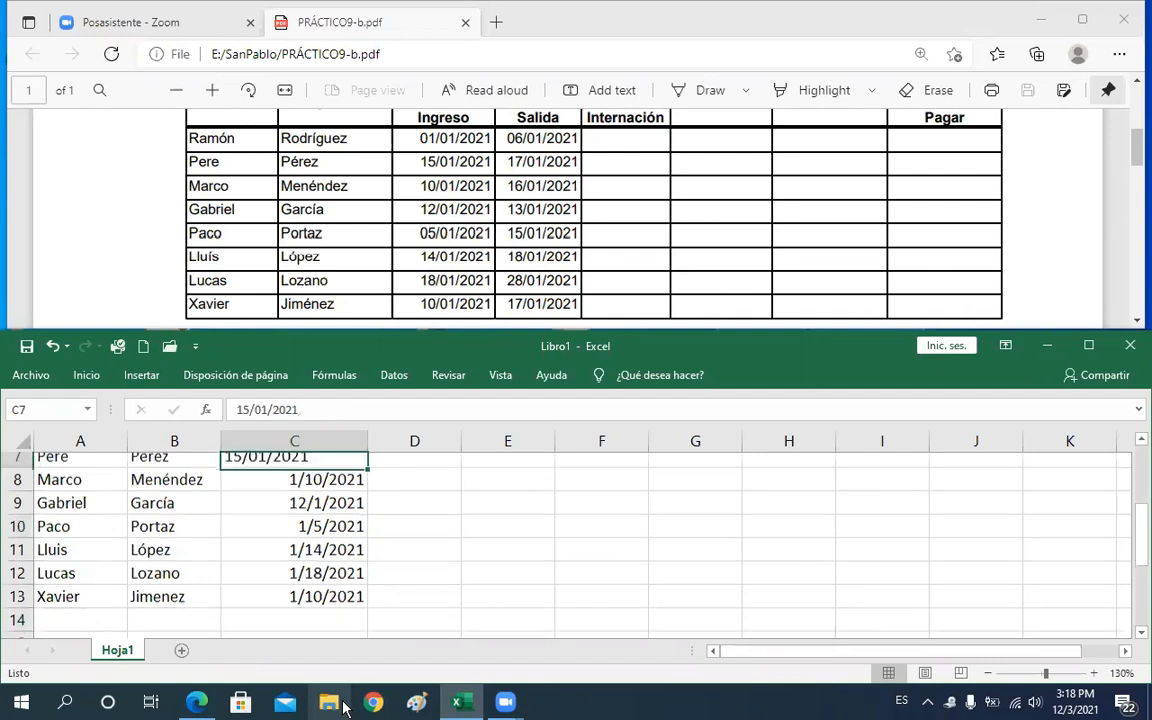
{"action": "key", "text": "Up"}
{"action": "key", "text": "Up"}
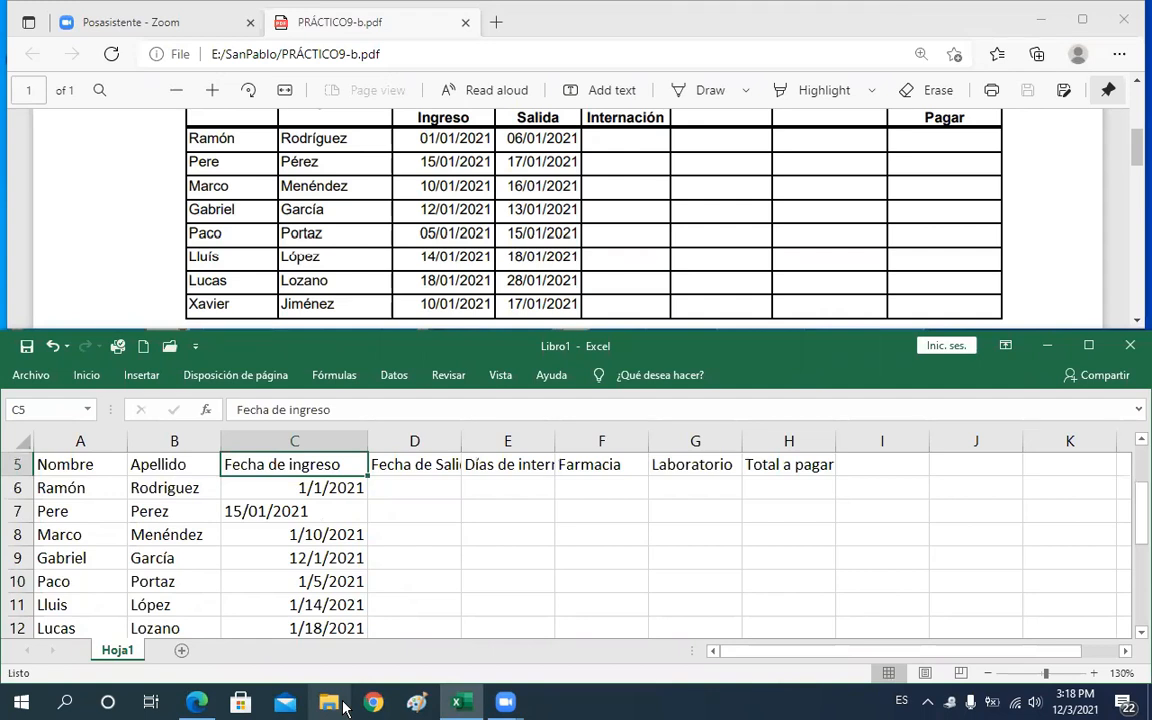
{"action": "key", "text": "Down"}
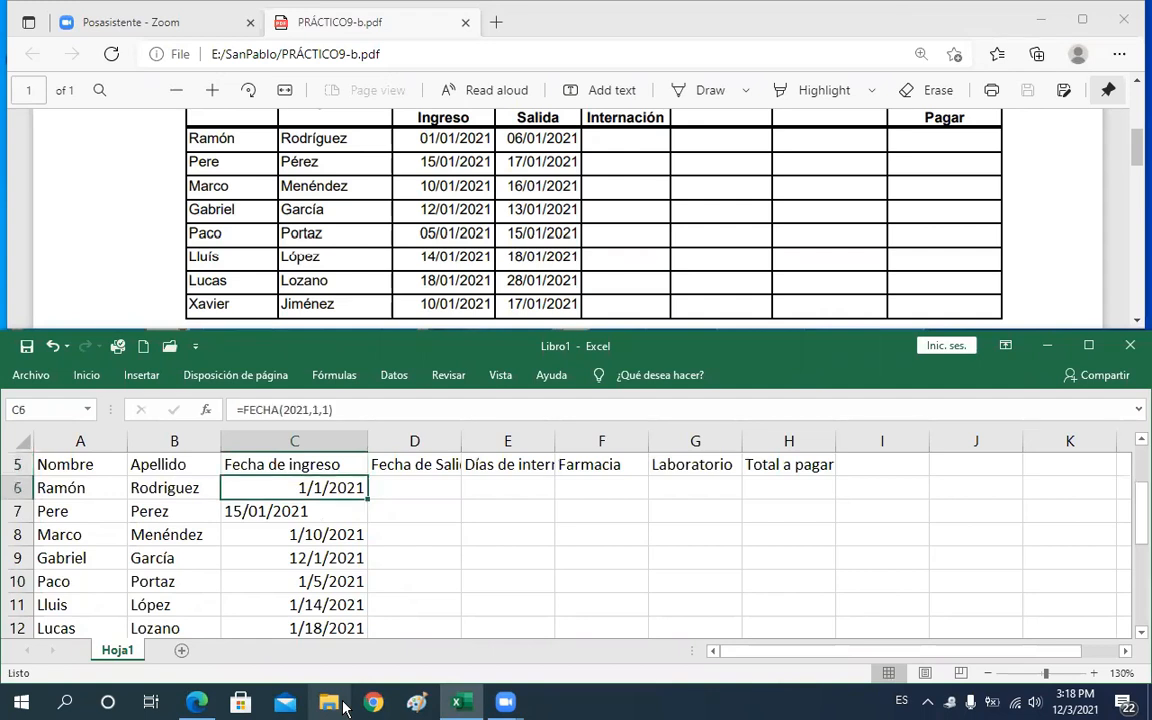
{"action": "key", "text": "Down"}
{"action": "key", "text": "Down"}
{"action": "key", "text": "Down"}
{"action": "key", "text": "Down"}
{"action": "key", "text": "Down"}
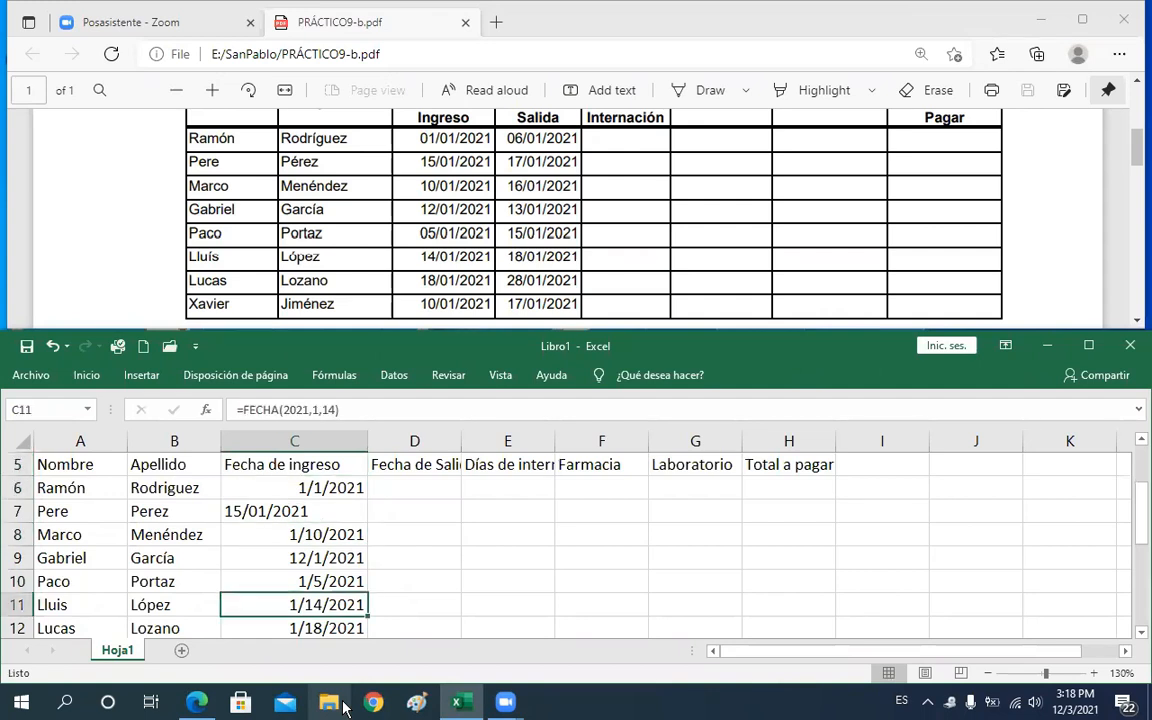
{"action": "key", "text": "Down"}
{"action": "key", "text": "Down"}
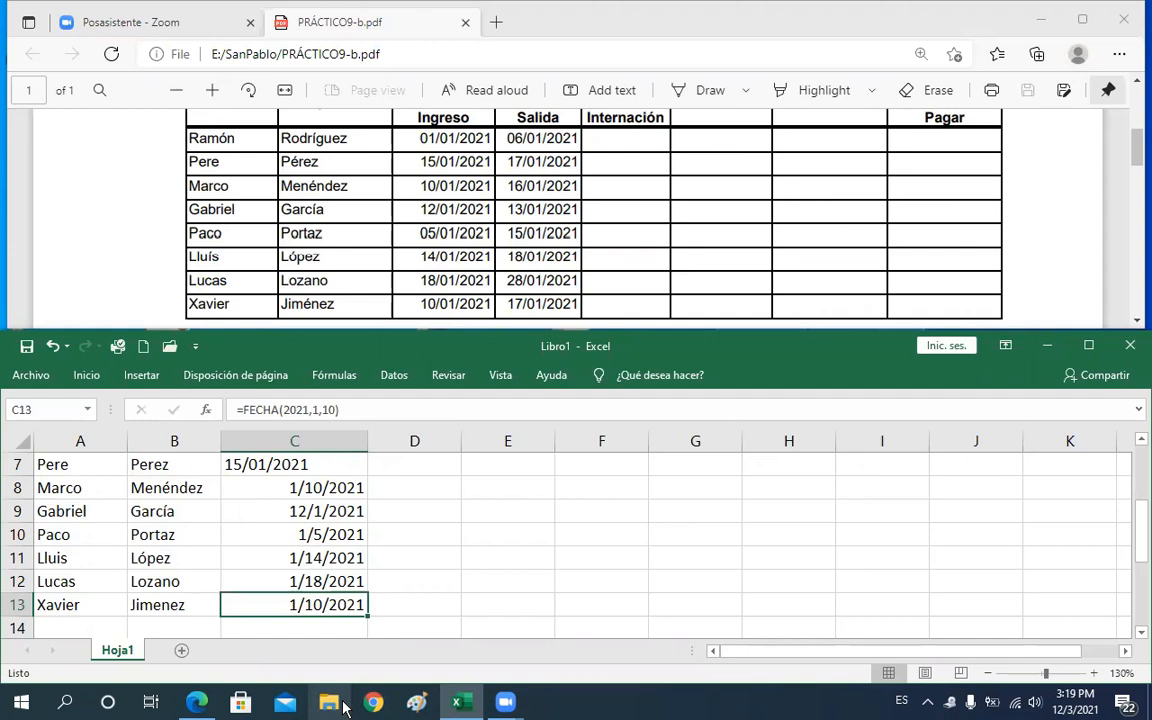
Enter the first patient's discharge date in D6 with the formula =FECHA(2021,01,06)
{"action": "key", "text": "Right"}
{"action": "key", "text": "Up"}
{"action": "key", "text": "Up"}
{"action": "key", "text": "Up"}
{"action": "key", "text": "Up"}
{"action": "key", "text": "Up"}
{"action": "key", "text": "Up"}
{"action": "key", "text": "Up"}
{"action": "key", "text": "Up"}
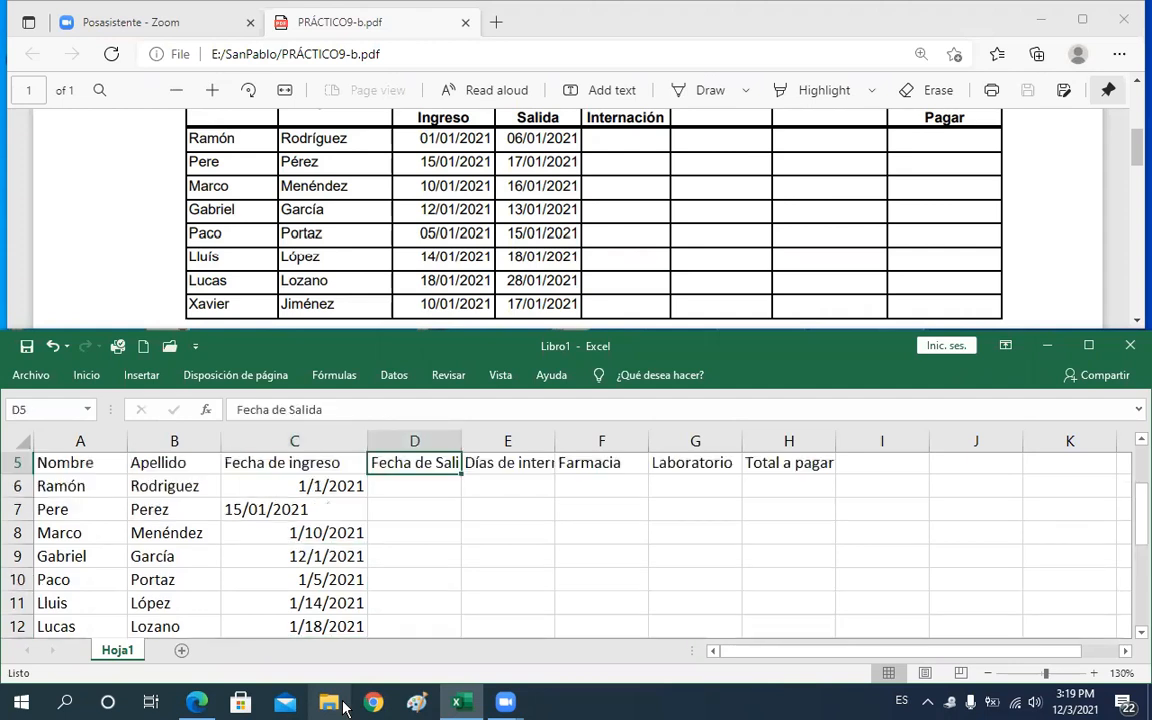
{"action": "key", "text": "Down"}
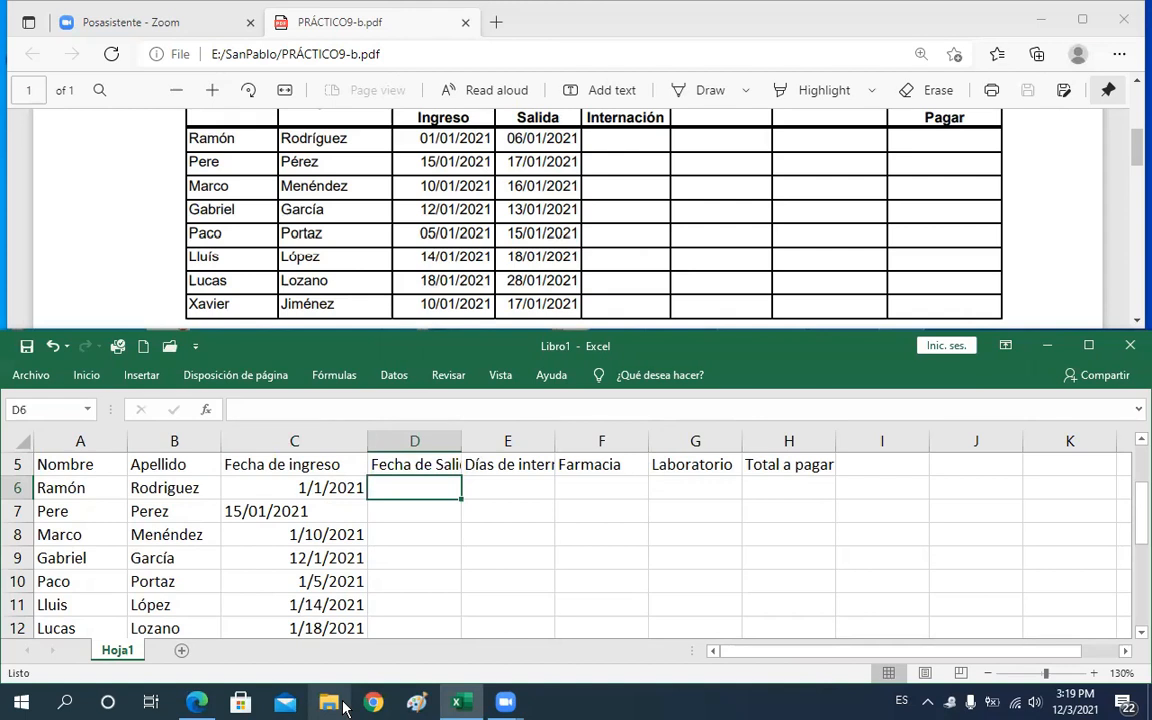
{"action": "type", "text": "="}
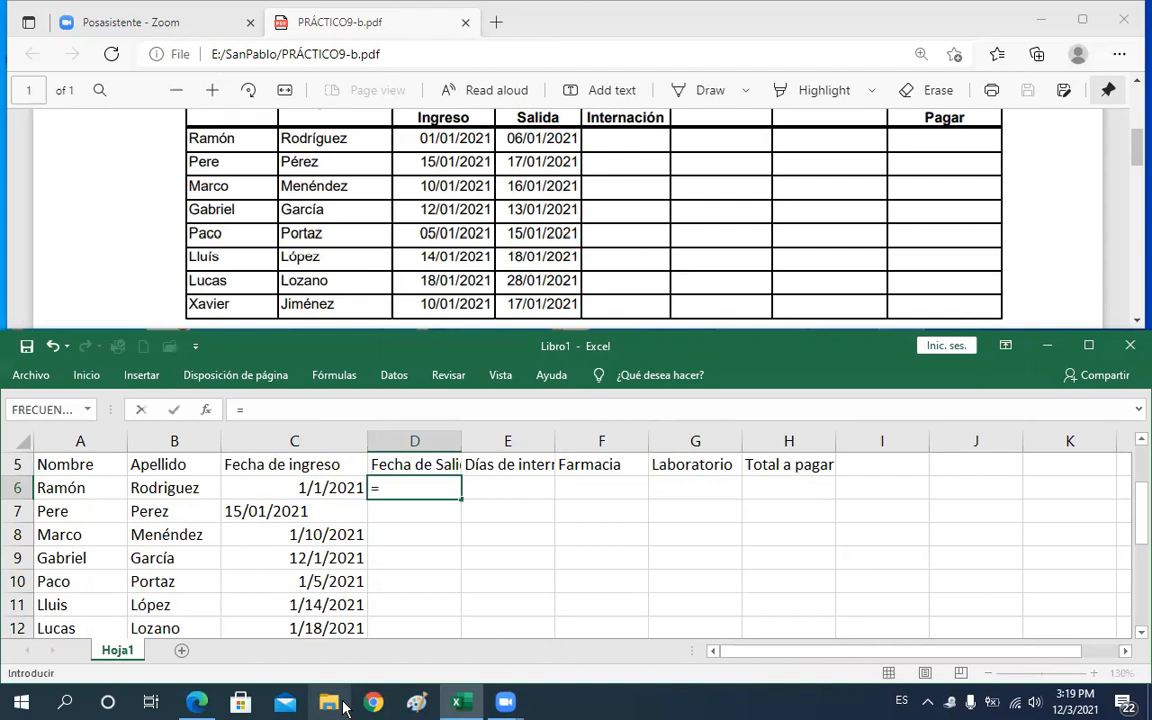
{"action": "type", "text": "fe"}
{"action": "key", "text": "Tab"}
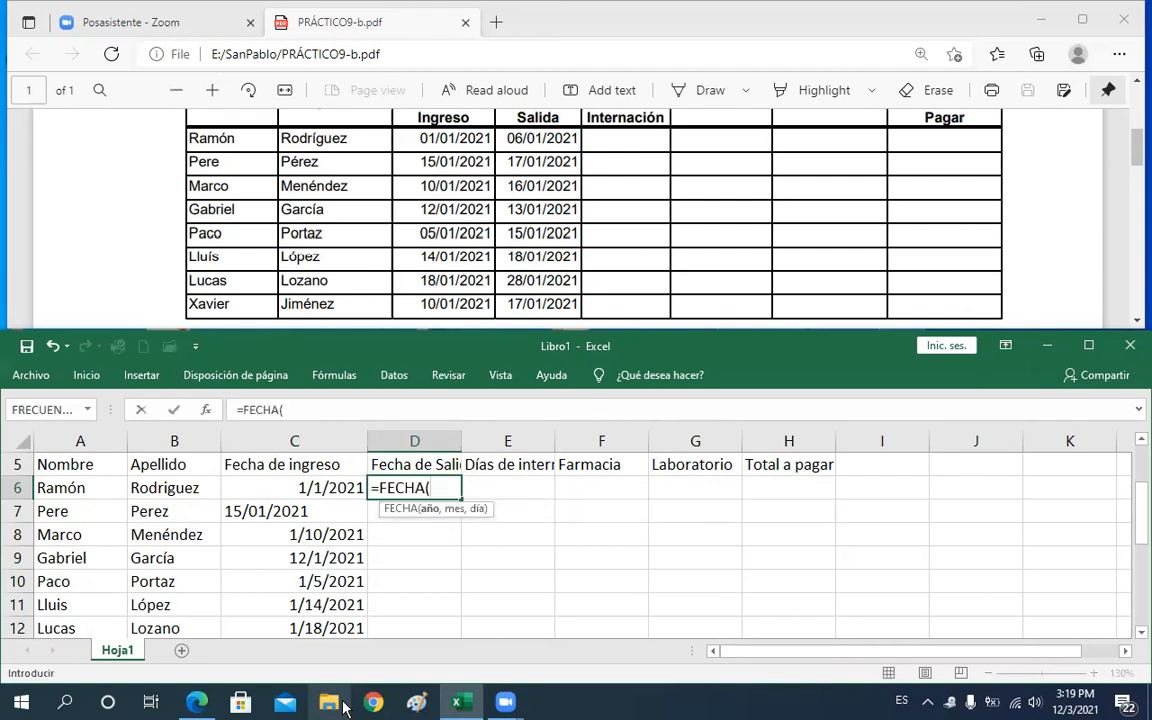
{"action": "type", "text": "2021,0"}
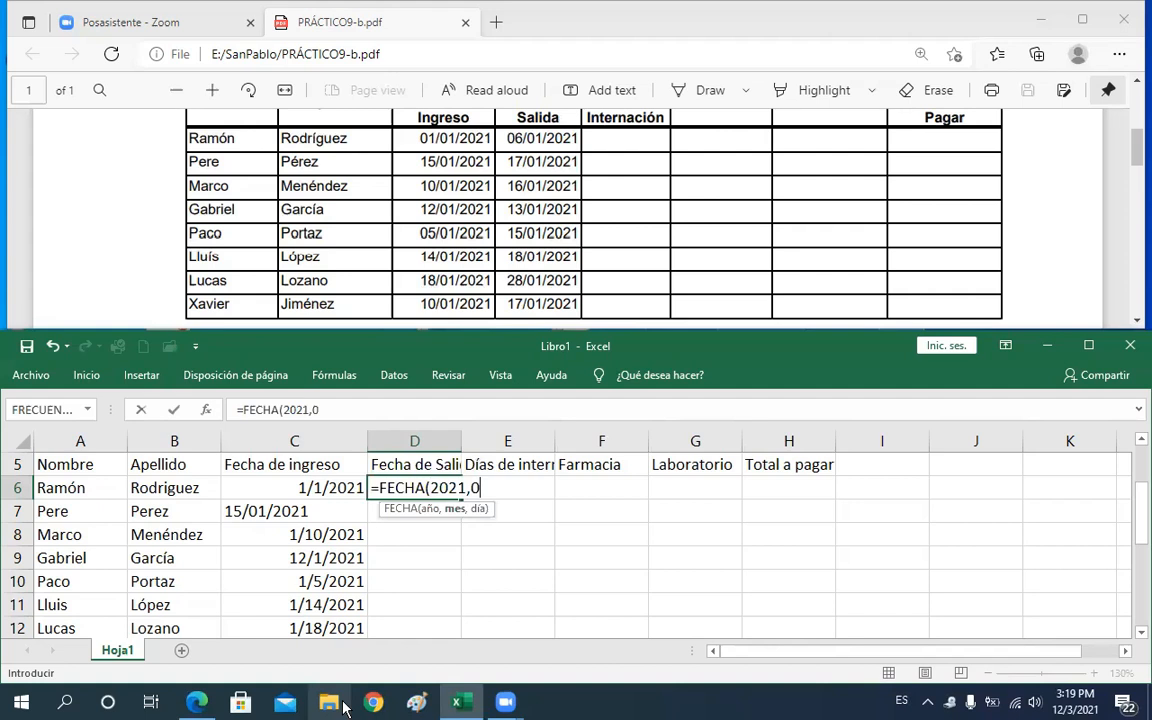
{"action": "type", "text": "1"}
{"action": "type", "text": ","}
{"action": "type", "text": "06"}
{"action": "key", "text": "Return"}
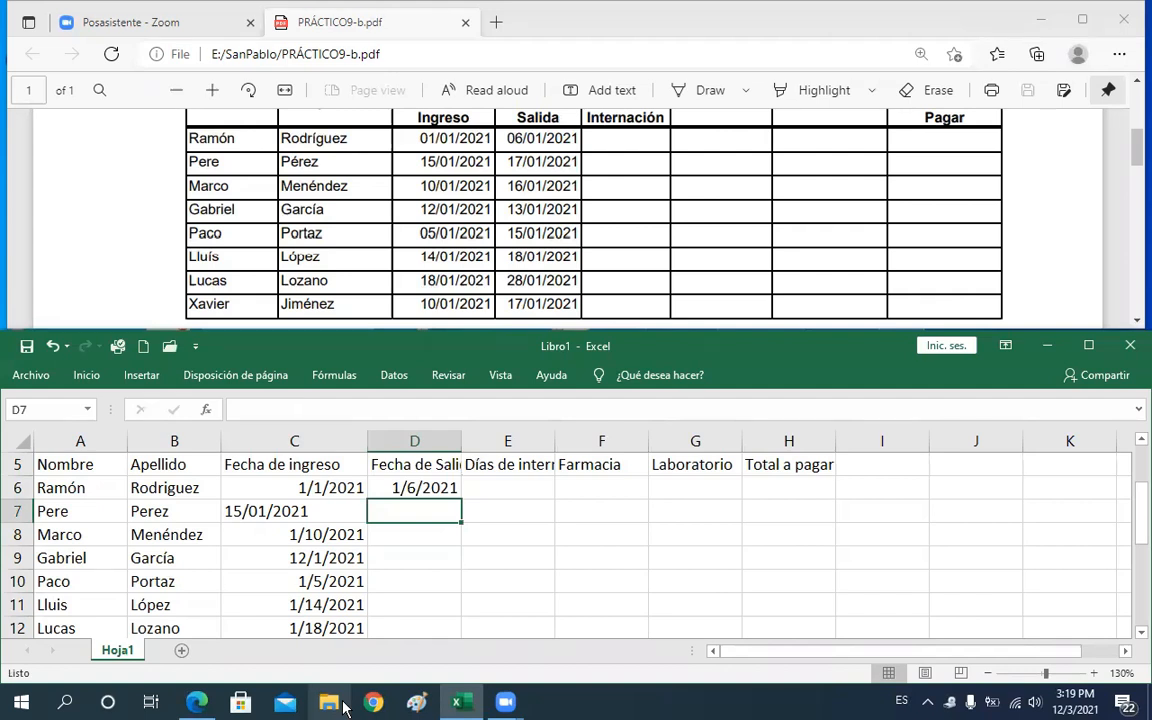
Enter the discharge date in D7 with the formula =FECHA(2021,01,17)
{"action": "type", "text": "=fe"}
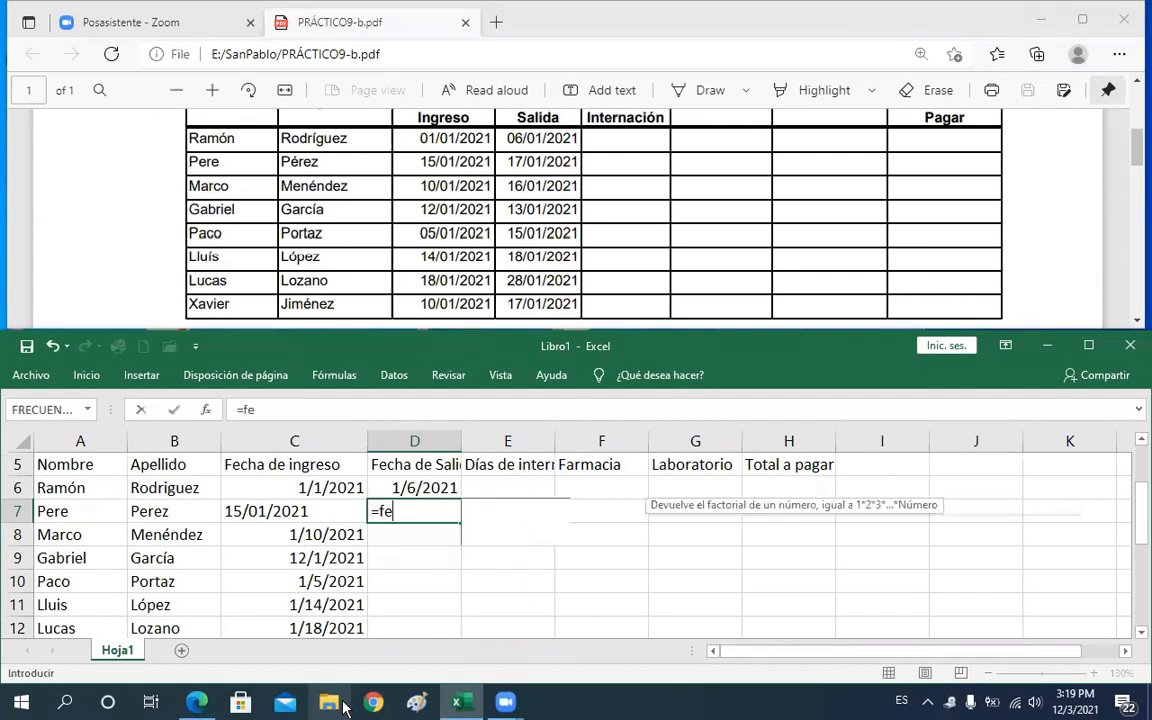
{"action": "key", "text": "Tab"}
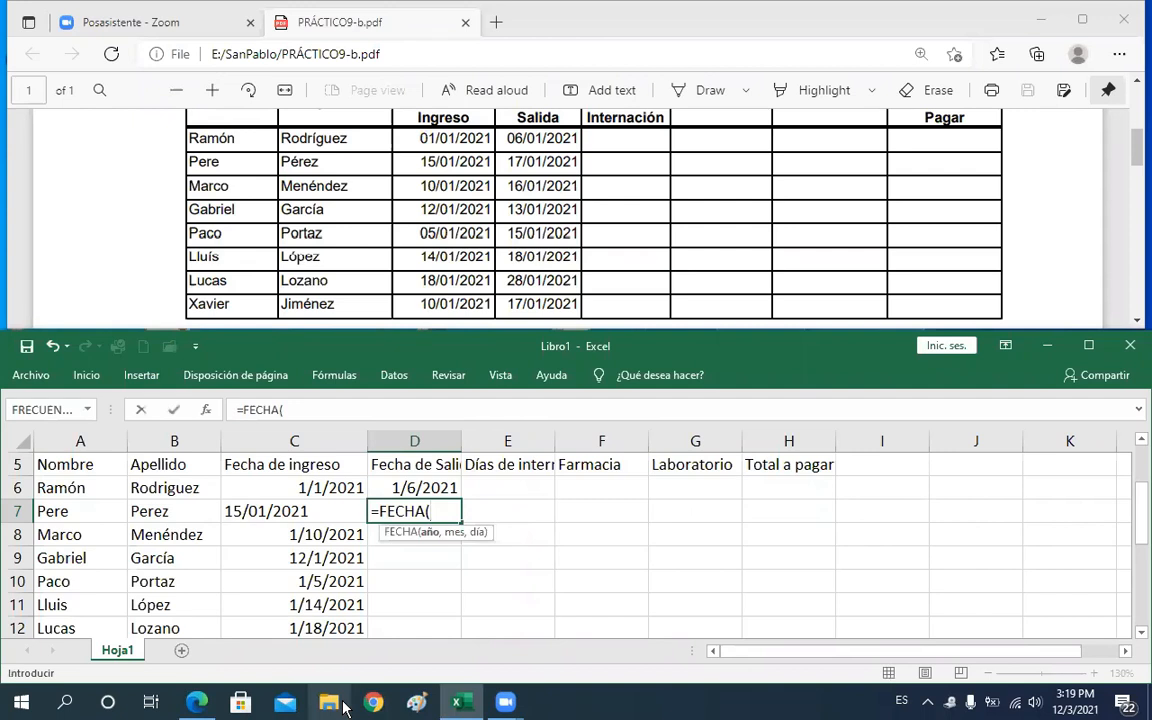
{"action": "type", "text": "2021,"}
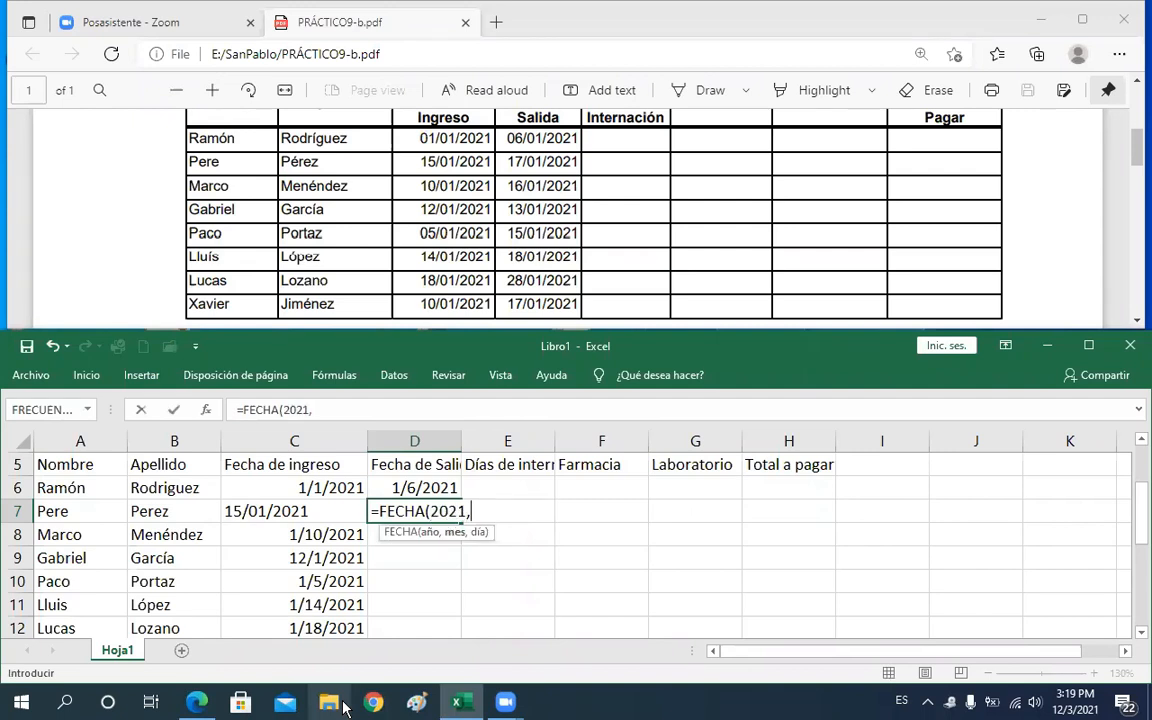
{"action": "type", "text": "01,17"}
{"action": "key", "text": "ctrl+Return"}
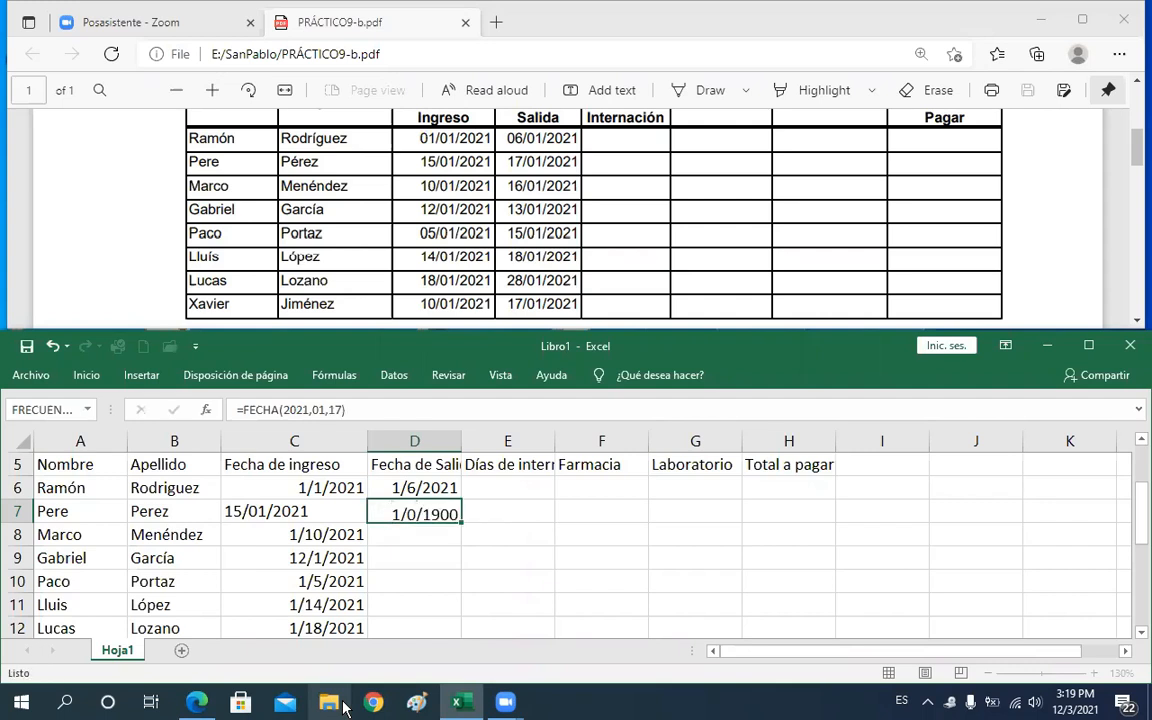
{"action": "key", "text": "Return"}
Enter the discharge date in D8 with the formula =FECHA(2021,01,16)
{"action": "type", "text": "="}
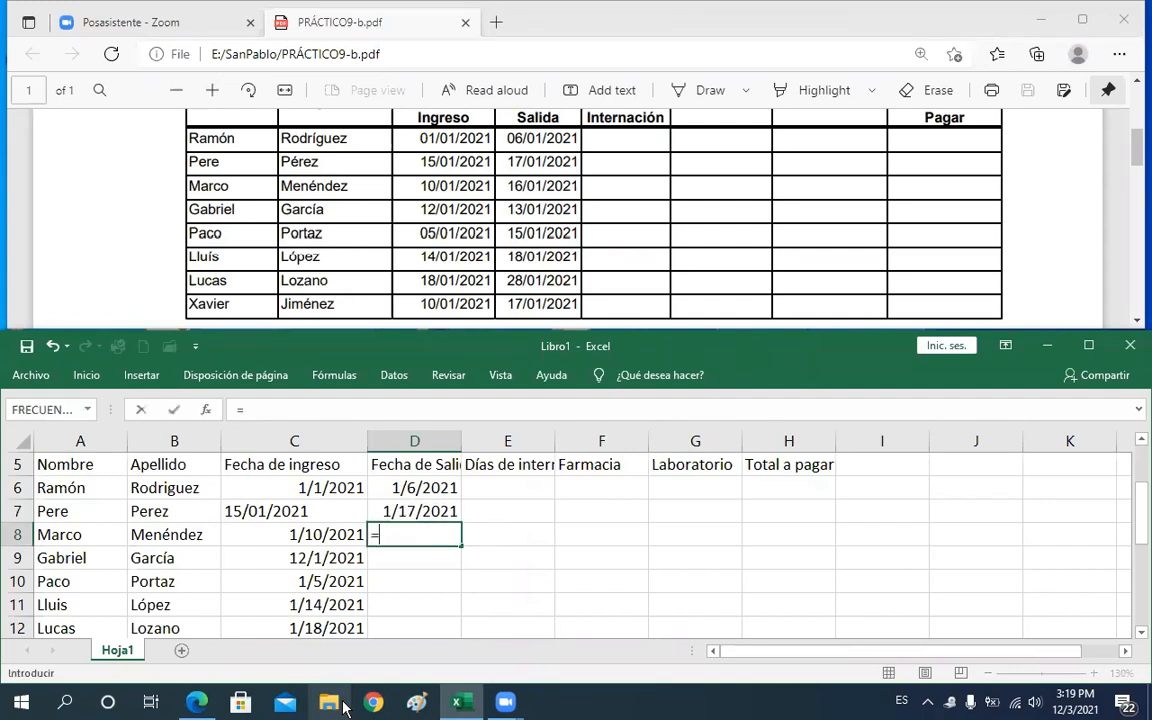
{"action": "type", "text": "fe"}
{"action": "key", "text": "Tab"}
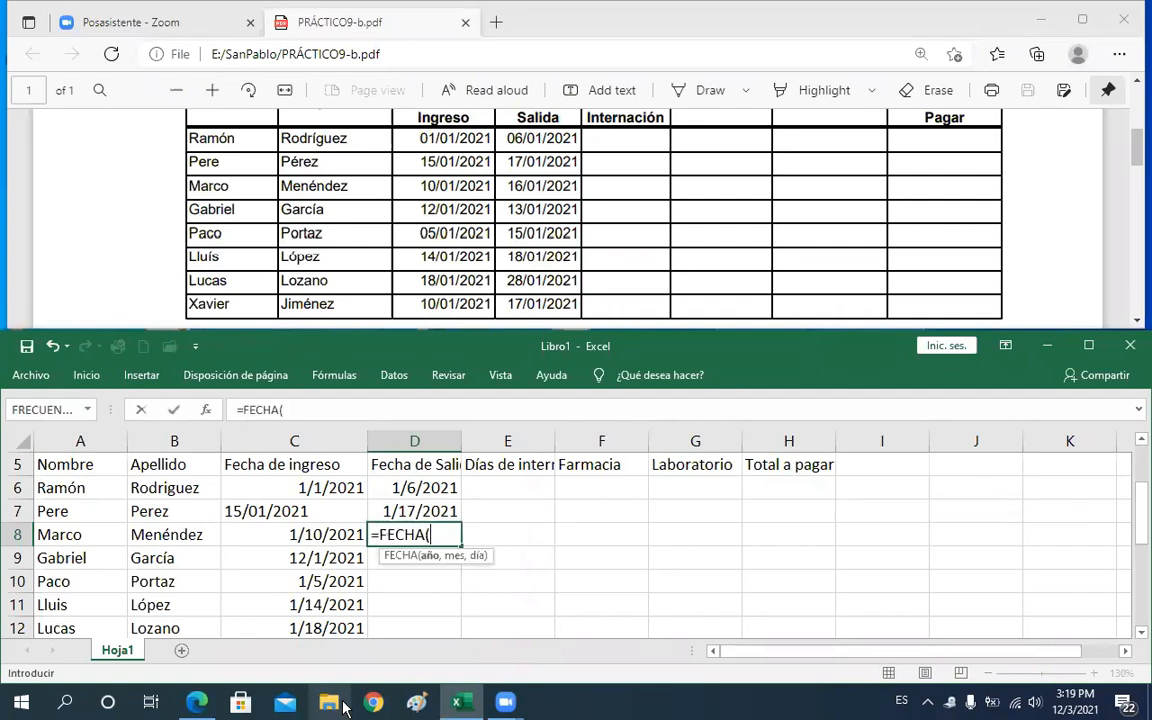
{"action": "type", "text": "2021,"}
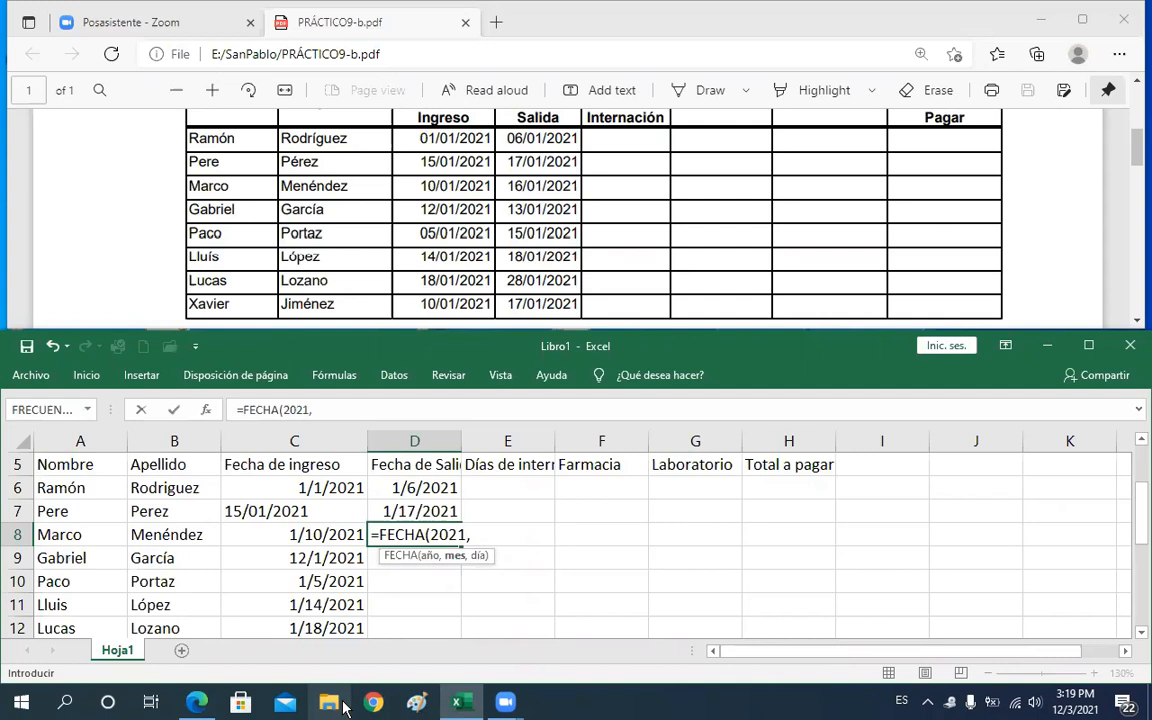
{"action": "type", "text": "021,"}
{"action": "type", "text": "1"}
{"action": "type", "text": "6"}
{"action": "key", "text": "Return"}
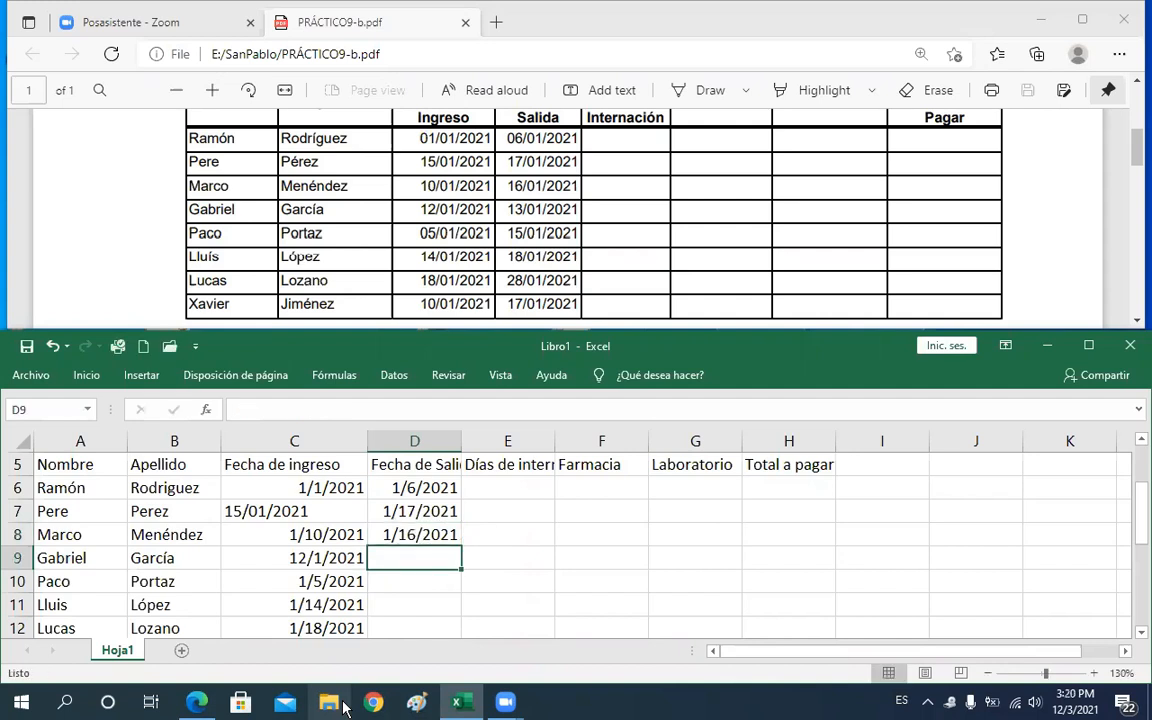
Enter the discharge date in D9 with the formula =FECHA(2021,01,13)
{"action": "type", "text": "=fe"}
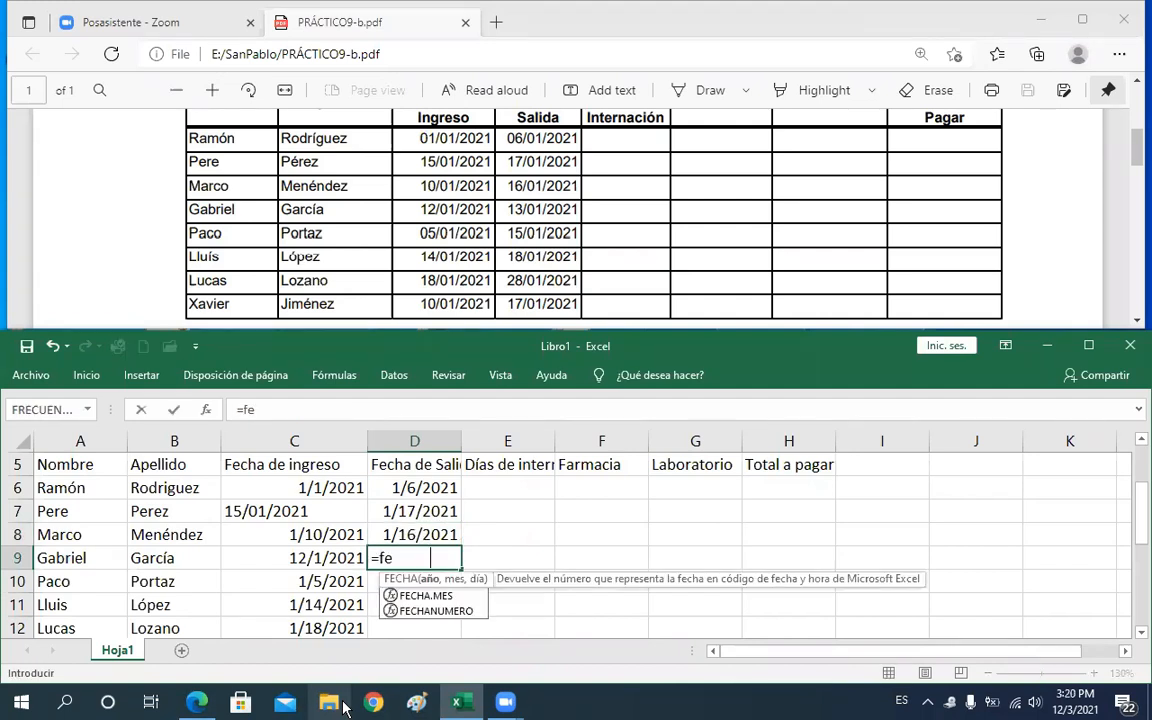
{"action": "key", "text": "Tab"}
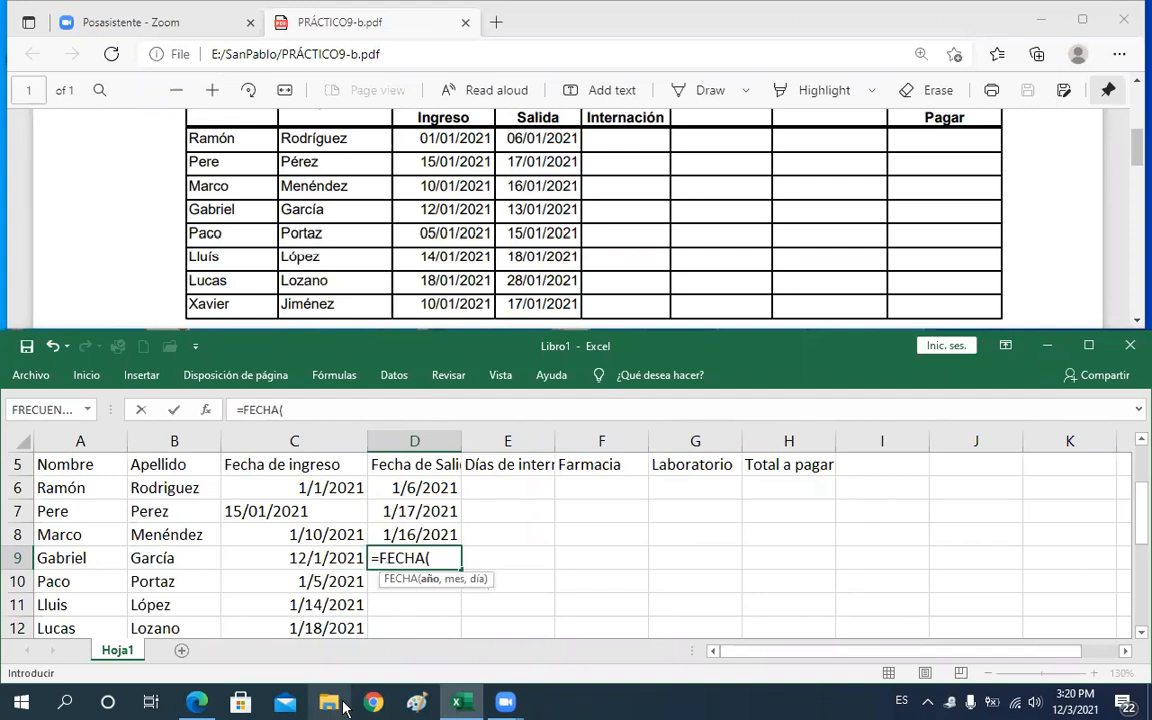
{"action": "type", "text": "2021,"}
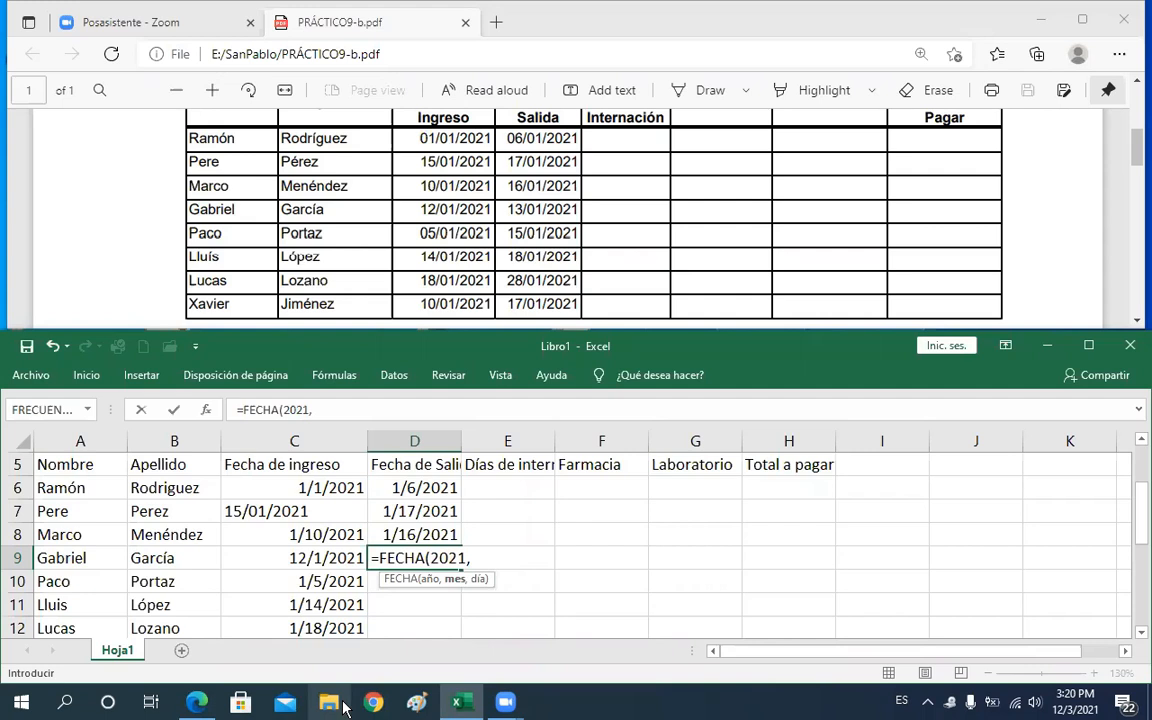
{"action": "type", "text": "01,13"}
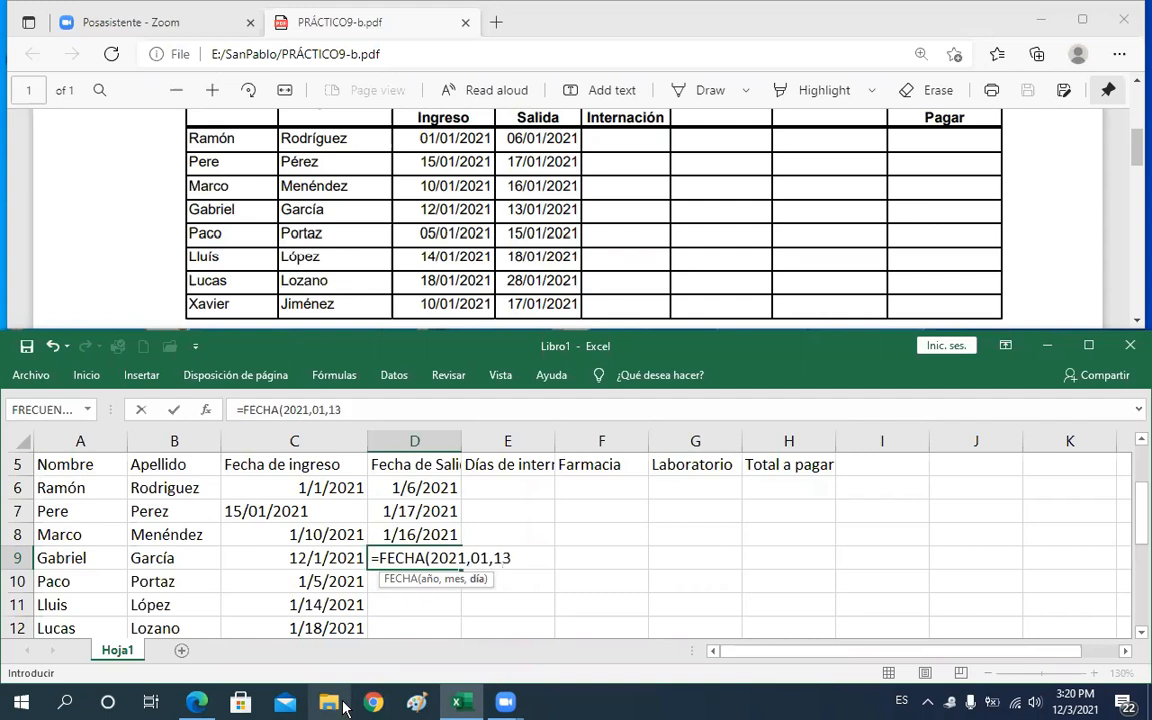
{"action": "type", "text": ")"}
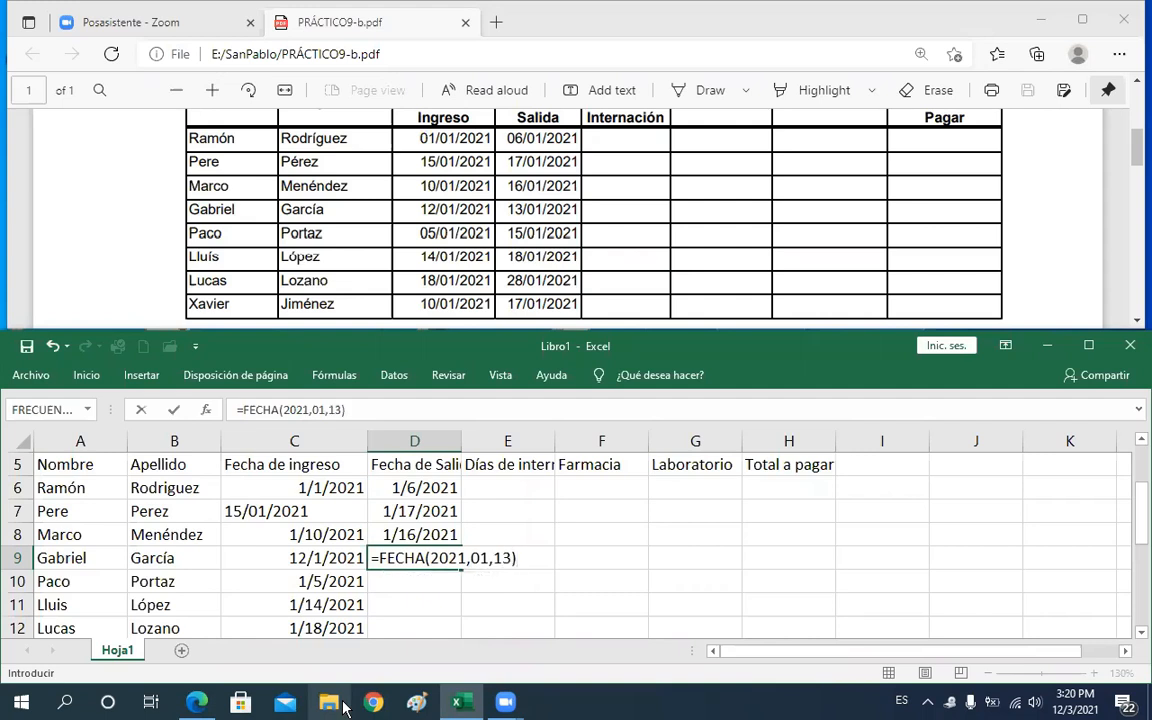
{"action": "key", "text": "Return"}
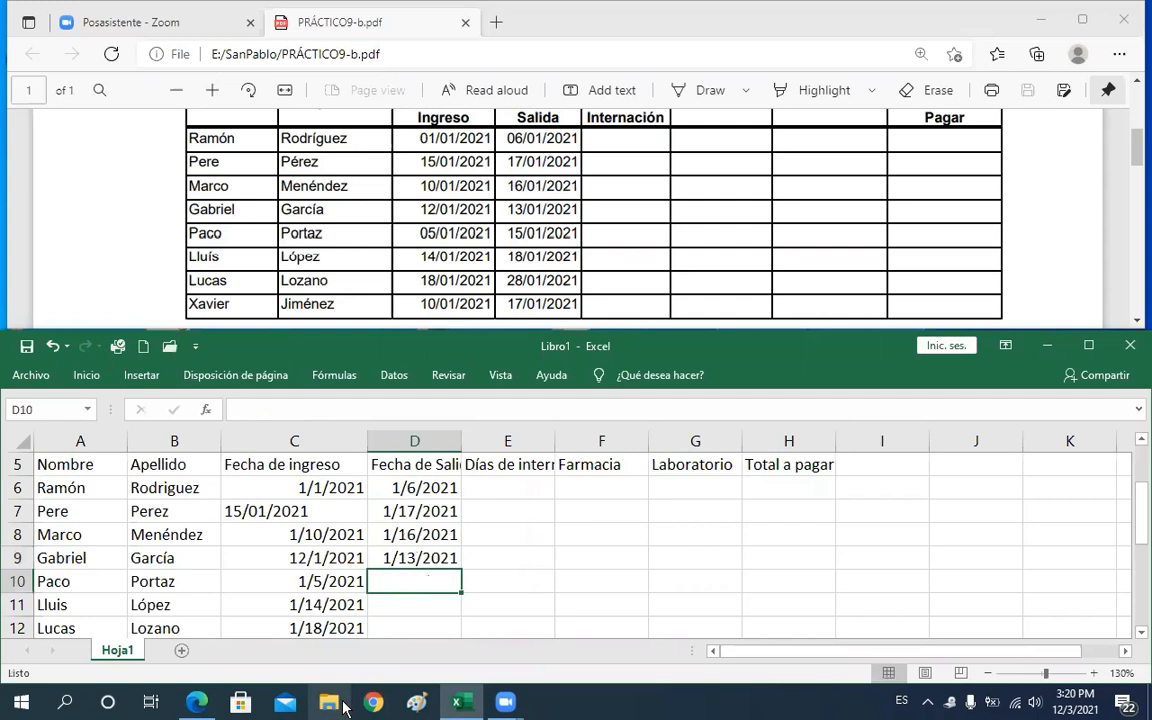
Enter the discharge date in D10 with the formula =FECHA(2021,01,15)
{"action": "type", "text": "9"}
{"action": "key", "text": "BackSpace"}
{"action": "type", "text": "="}
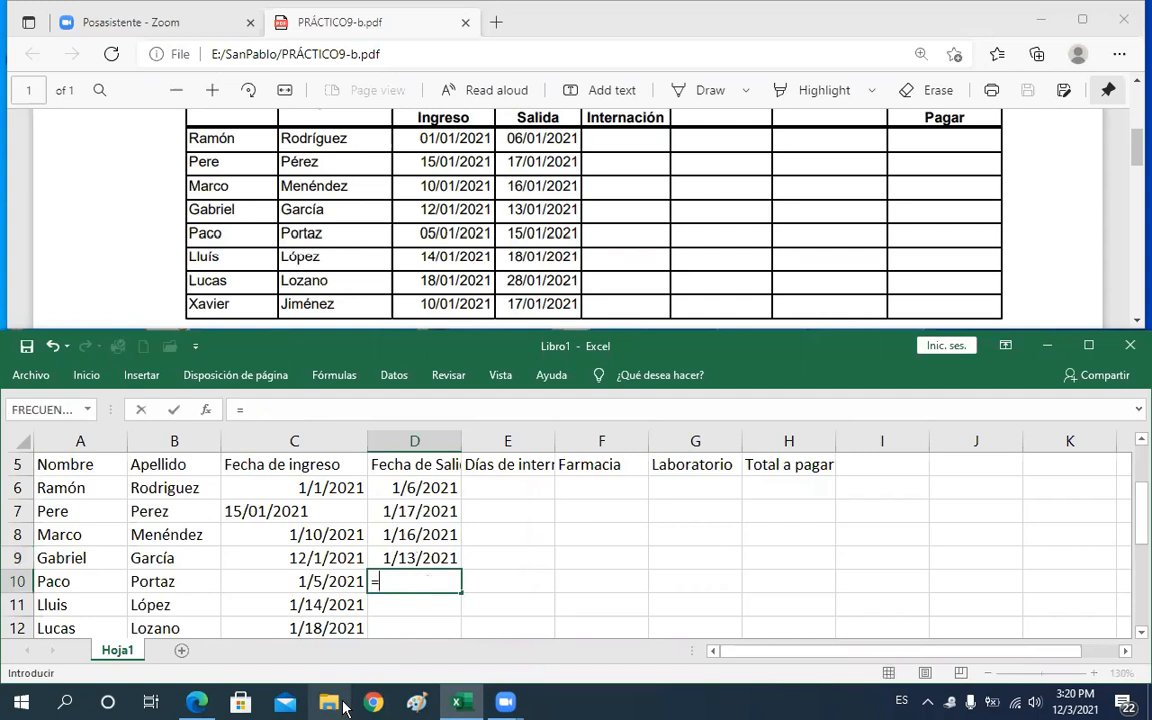
{"action": "type", "text": "fe"}
{"action": "key", "text": "Tab"}
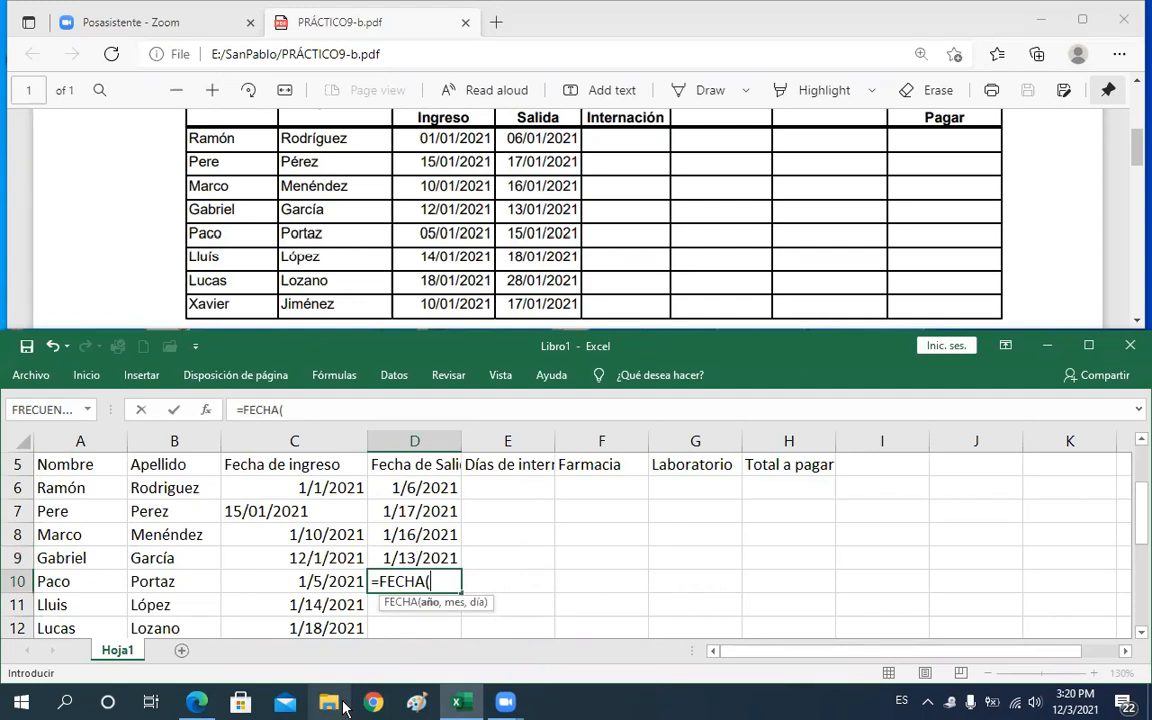
{"action": "type", "text": "2021,"}
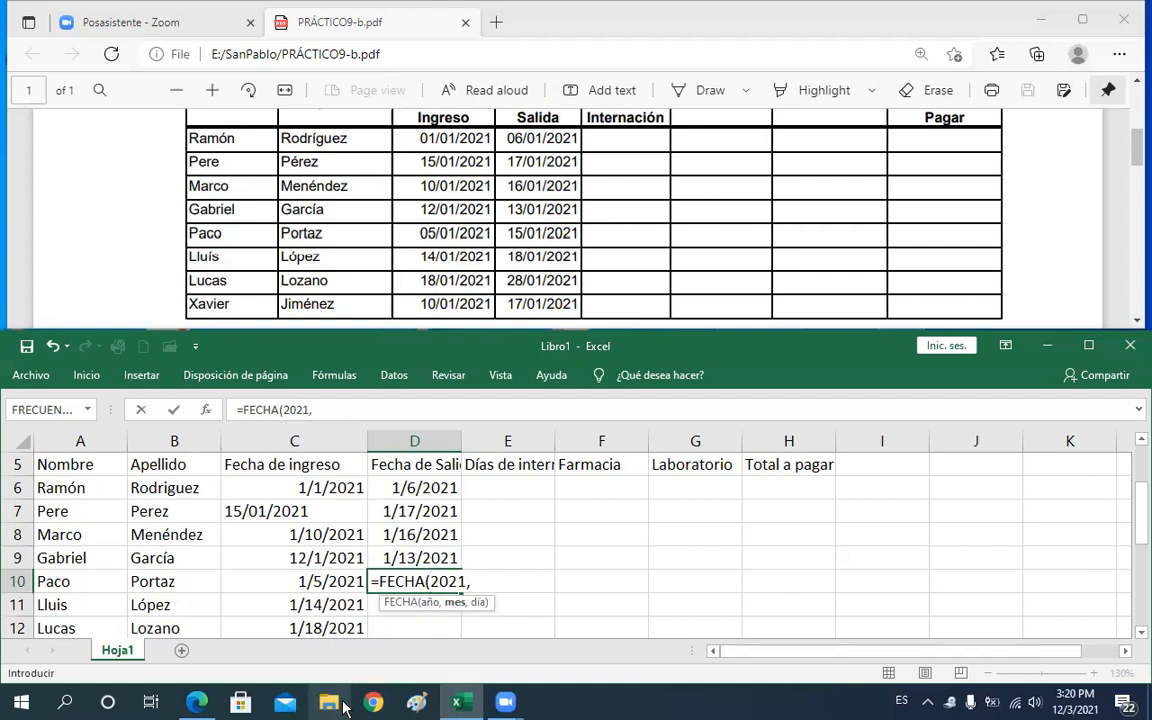
{"action": "type", "text": "01,15"}
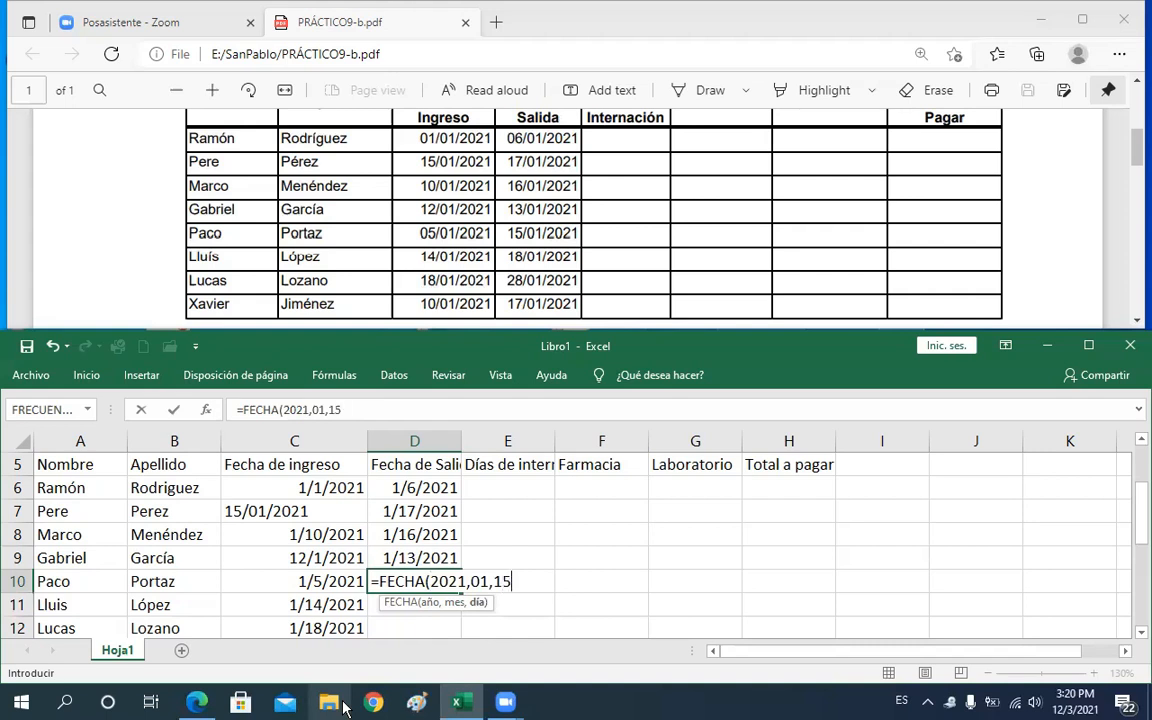
{"action": "type", "text": ")"}
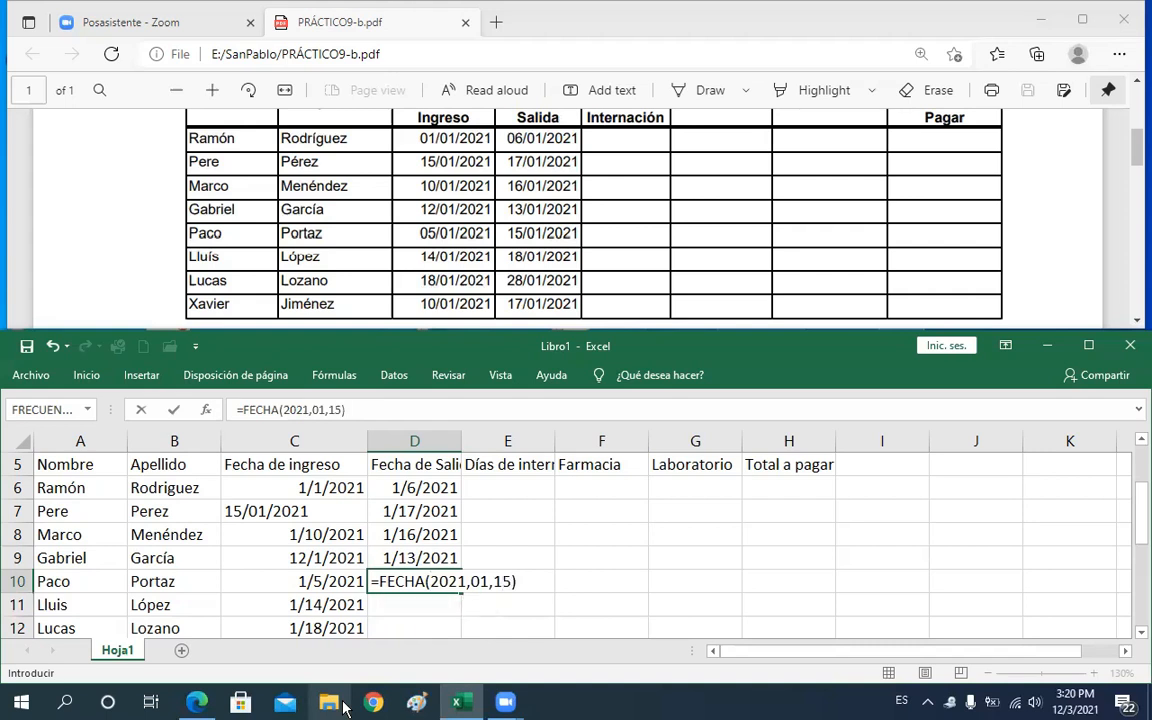
{"action": "key", "text": "Return"}
{"action": "key", "text": "Return"}
Enter the discharge date in D11 with the formula =FECHA(2021,01,18)
{"action": "key", "text": "Up"}
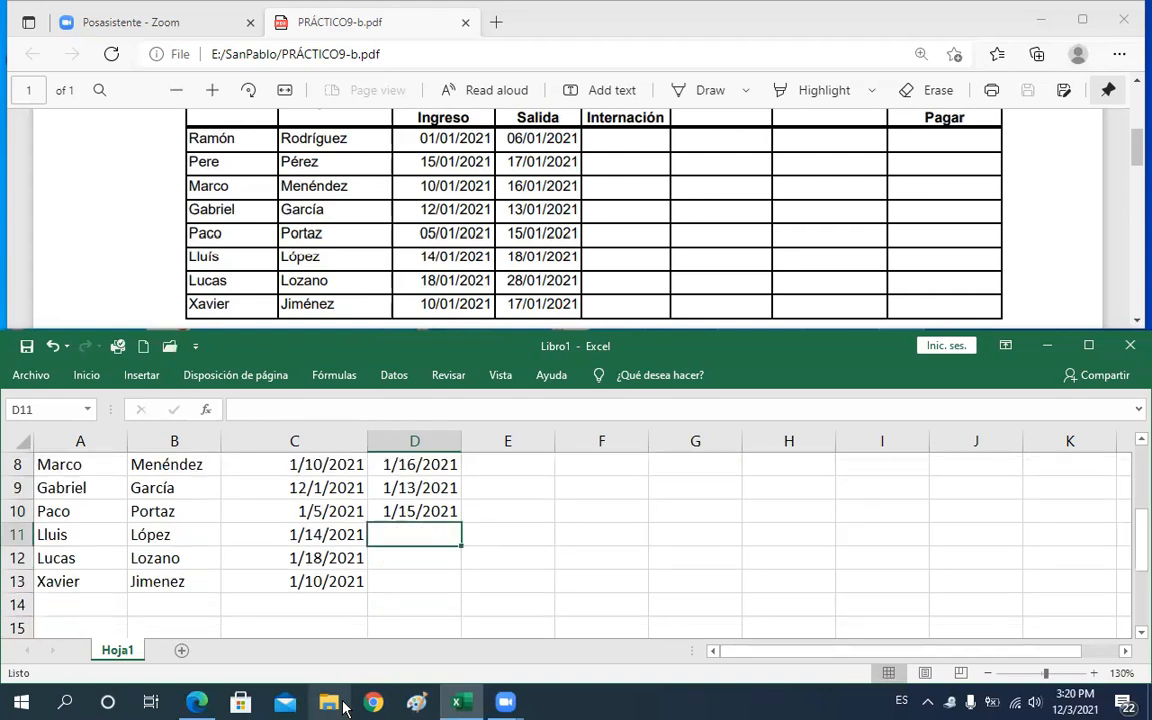
{"action": "type", "text": "="}
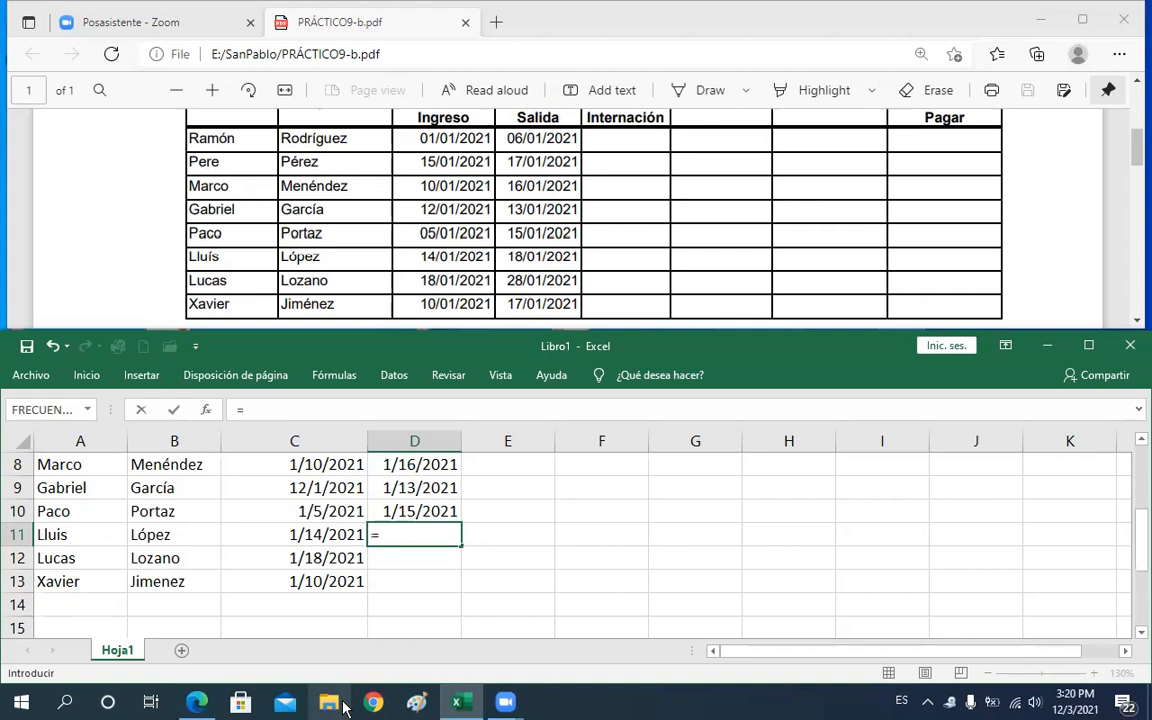
{"action": "type", "text": "fe"}
{"action": "key", "text": "Tab"}
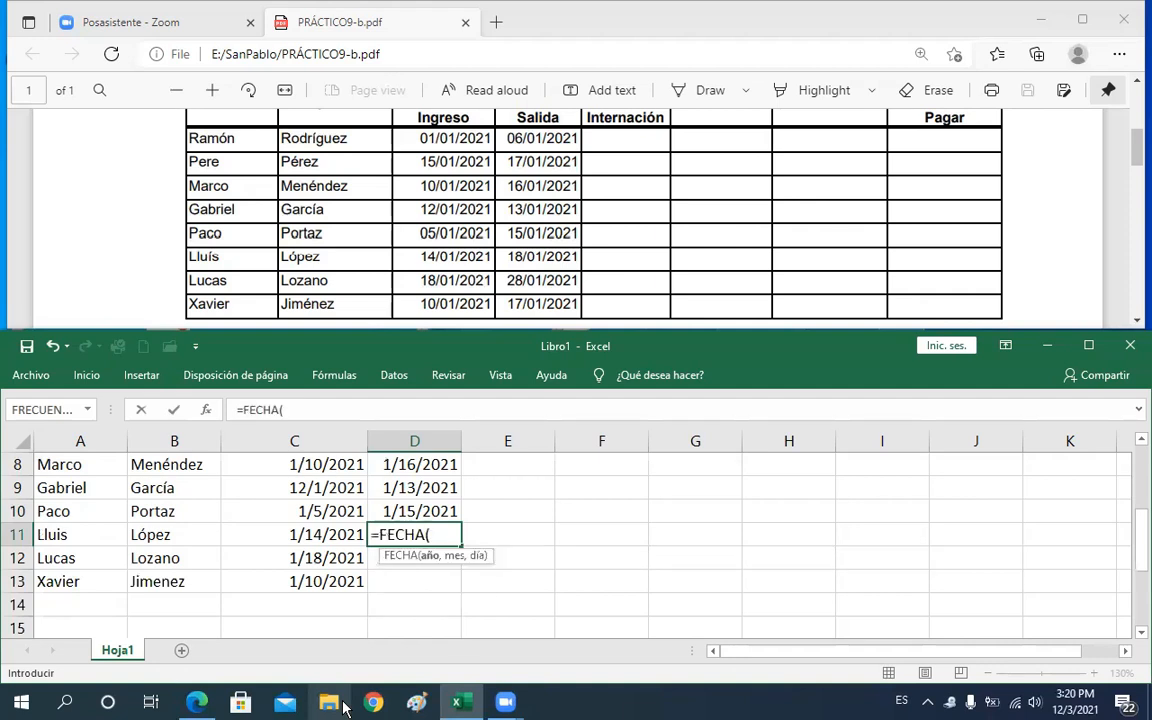
{"action": "type", "text": "2021,"}
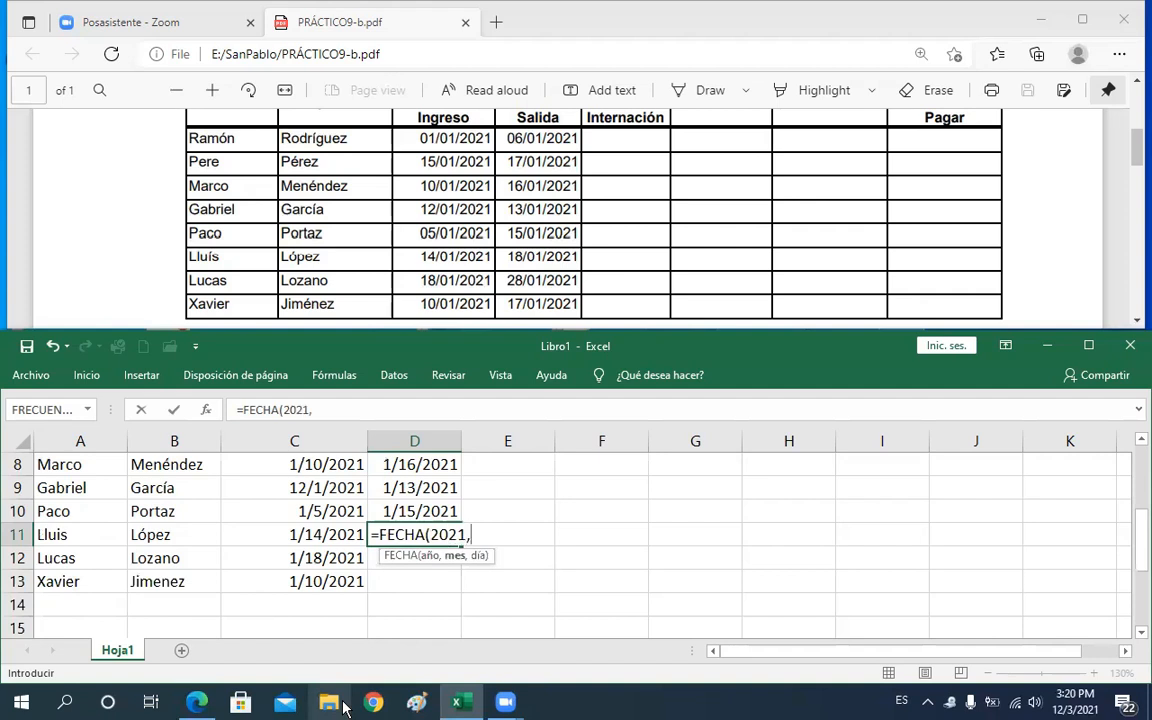
{"action": "type", "text": "01"}
{"action": "type", "text": ","}
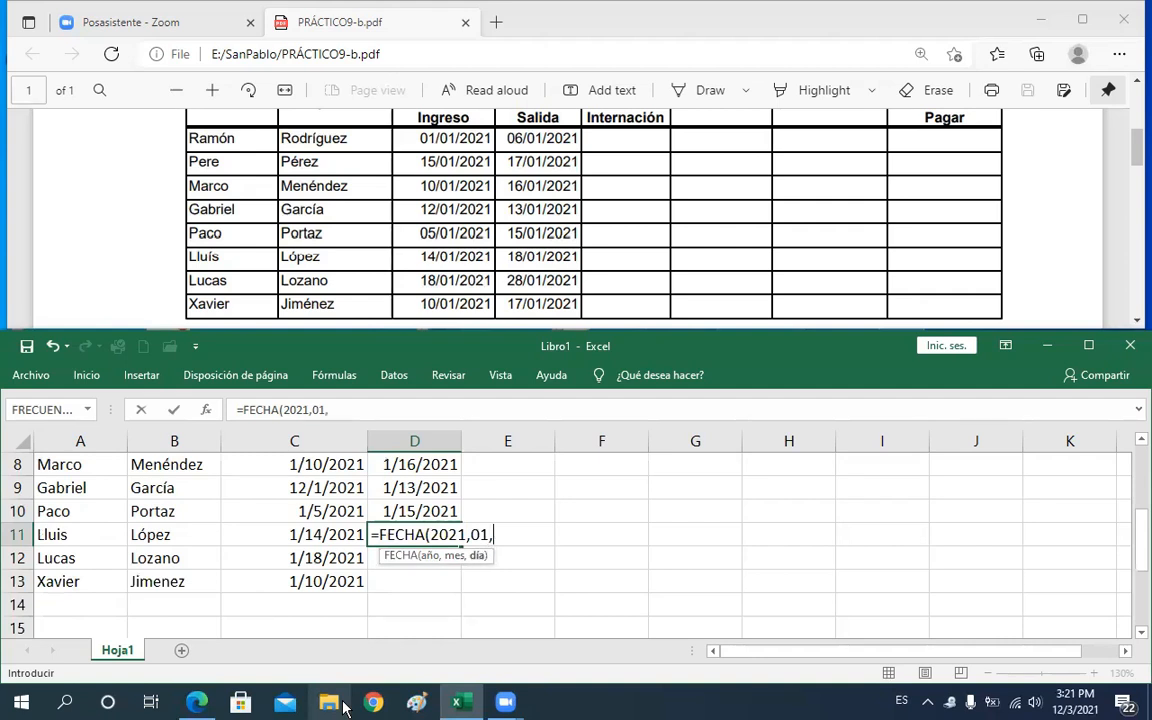
{"action": "type", "text": "18"}
{"action": "key", "text": "Return"}
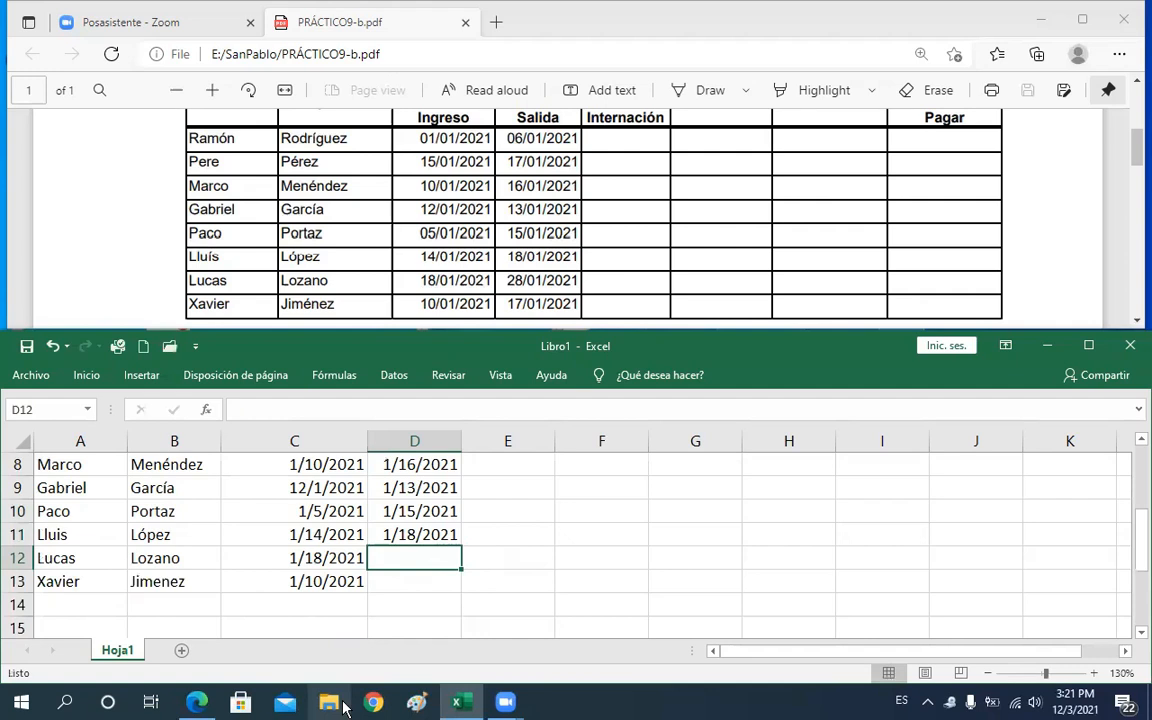
Enter the discharge date in D12 with the formula =FECHA(2021,01,28)
{"action": "type", "text": "=FECHA("}
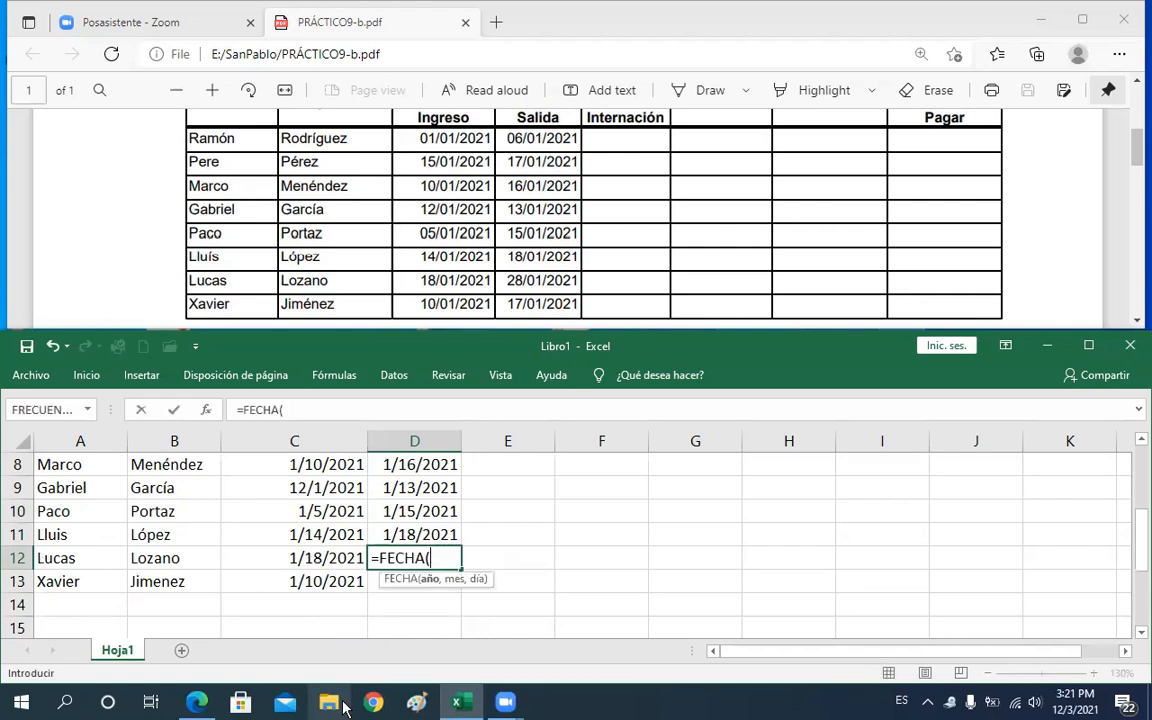
{"action": "type", "text": "2021"}
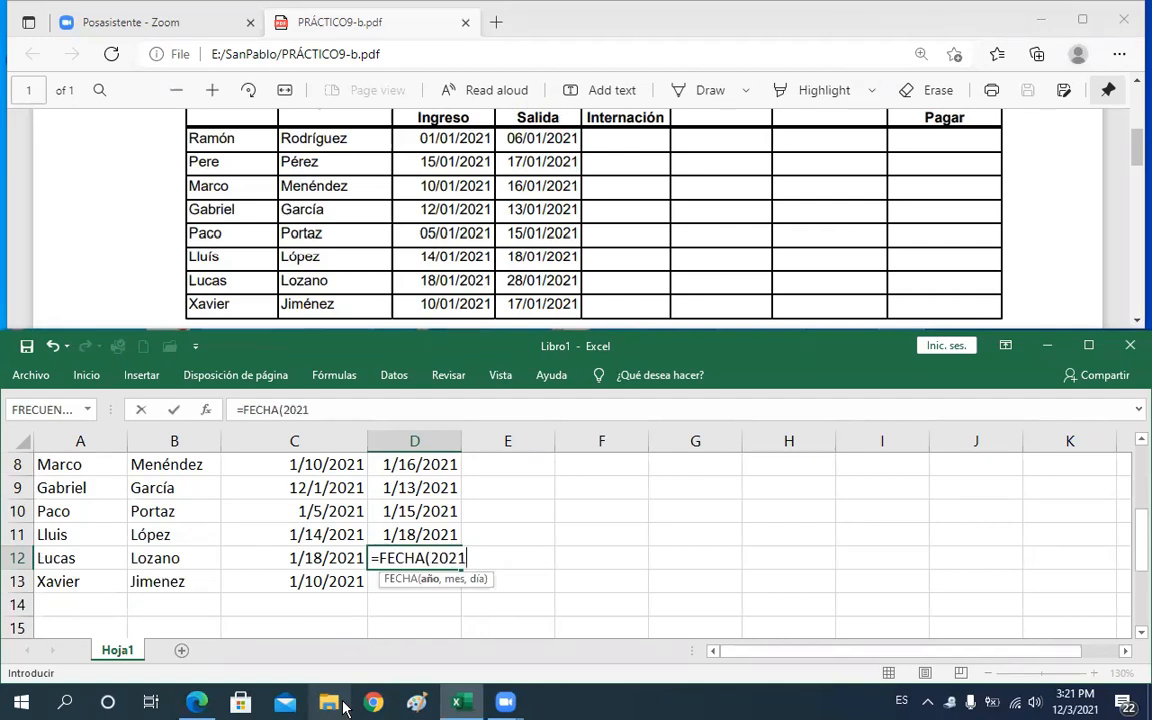
{"action": "type", "text": ",01,28"}
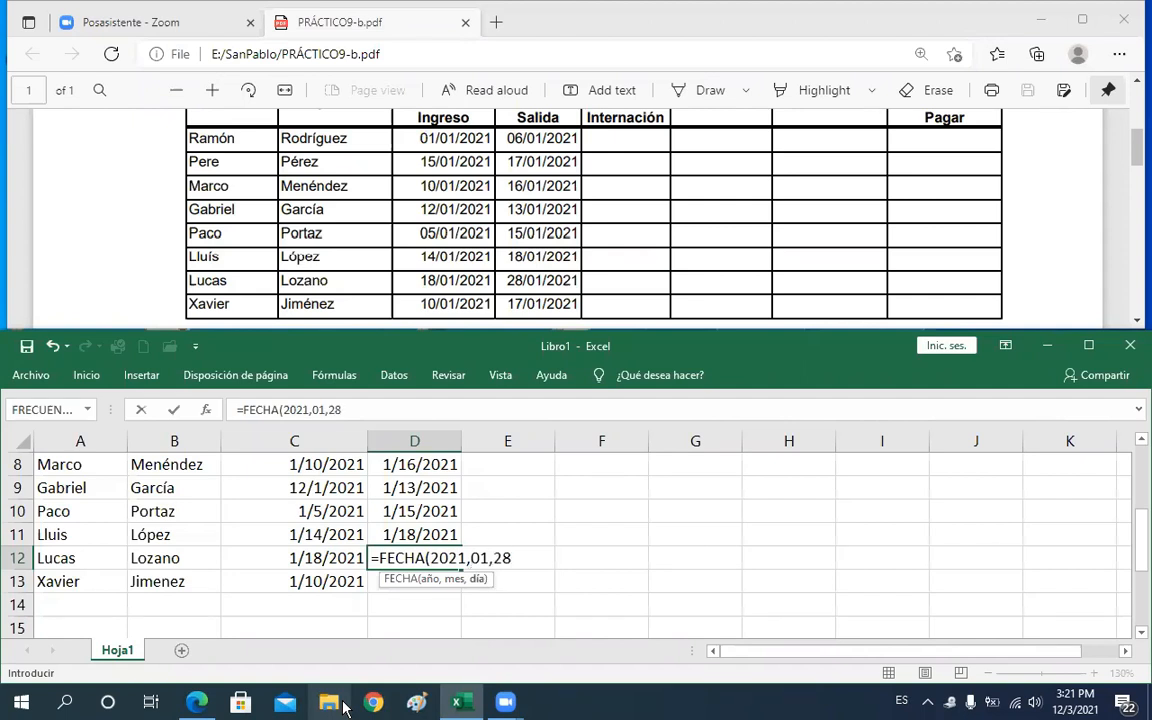
{"action": "key", "text": "Return"}
Enter the discharge date in D13 with the formula =FECHA(2021,01,17)
{"action": "type", "text": "="}
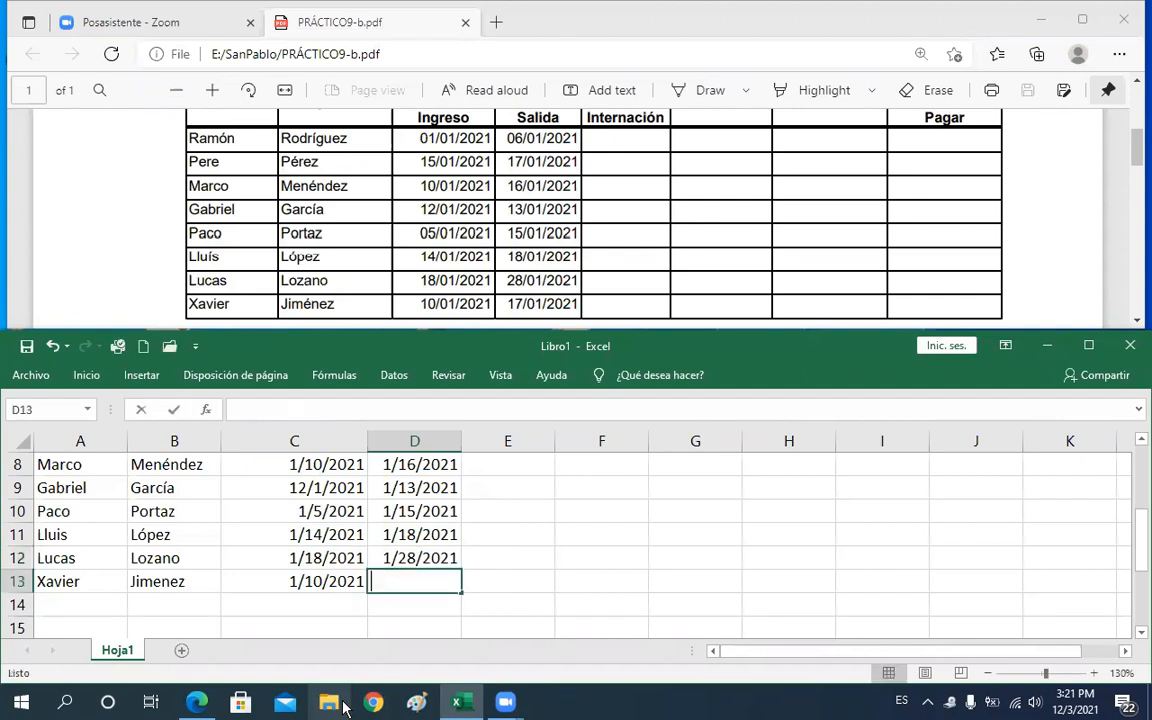
{"action": "type", "text": "fe"}
{"action": "key", "text": "Tab"}
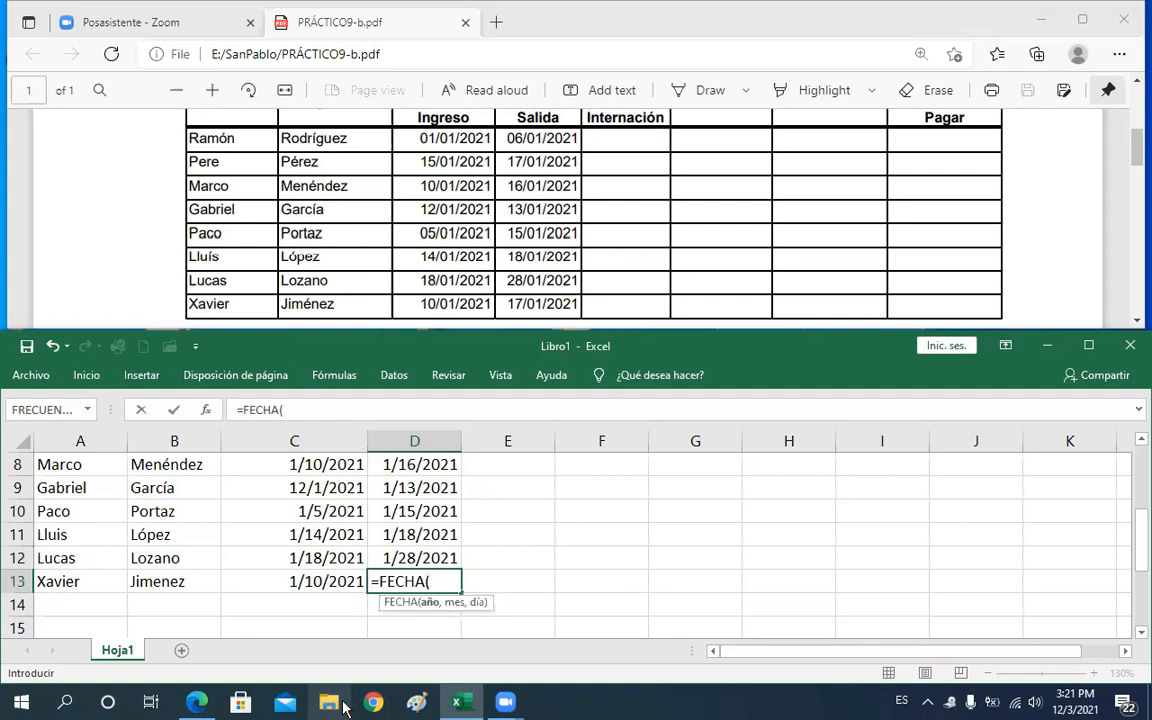
{"action": "type", "text": "2021,0"}
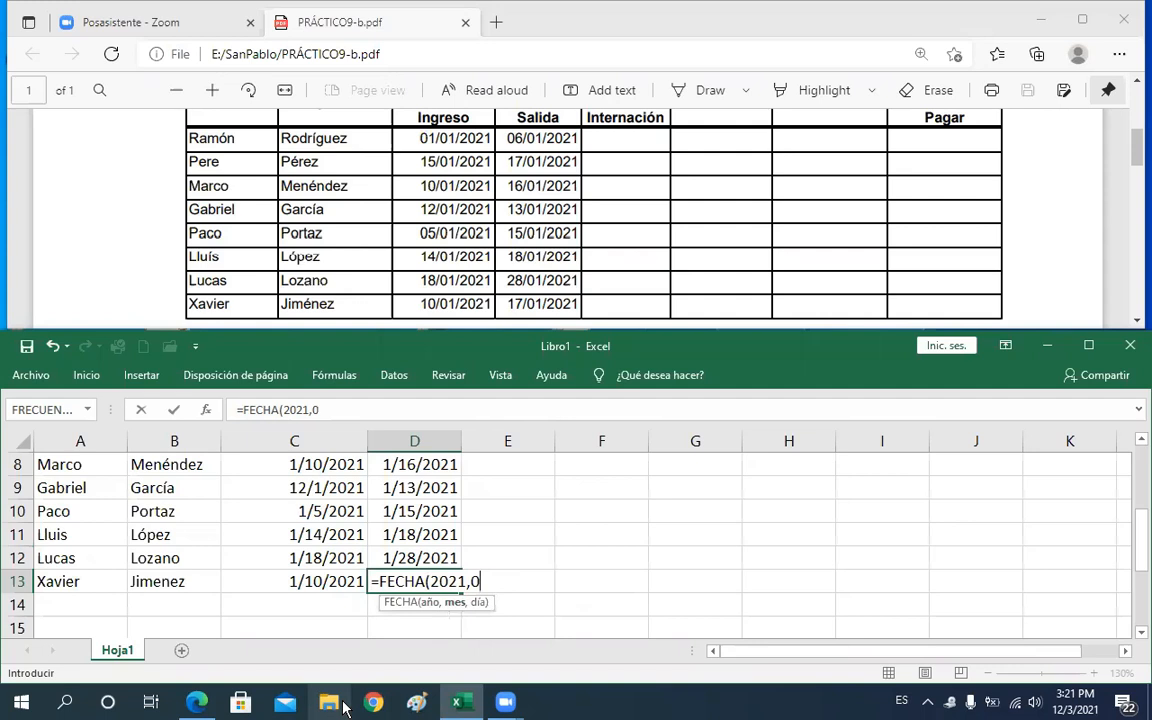
{"action": "type", "text": "1,17)"}
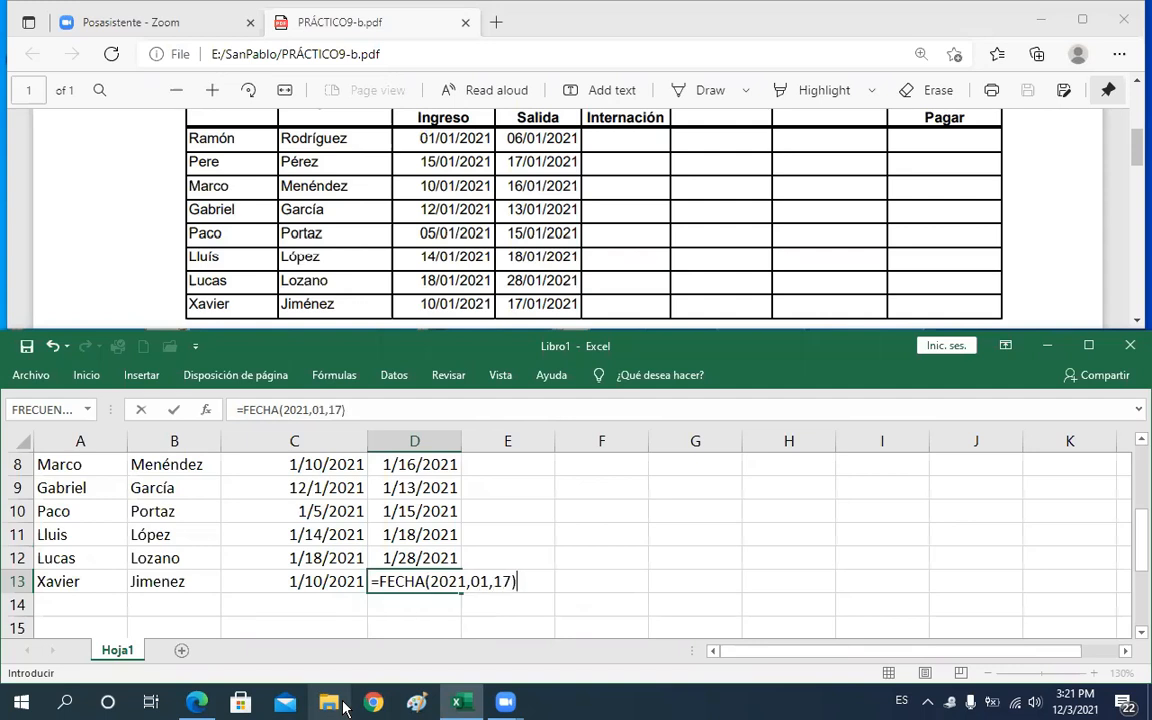
{"action": "key", "text": "Return"}
Review the admission and discharge dates in columns C and D against the PDF table
{"action": "key", "text": "Up"}
{"action": "key", "text": "Up"}
{"action": "key", "text": "Up"}
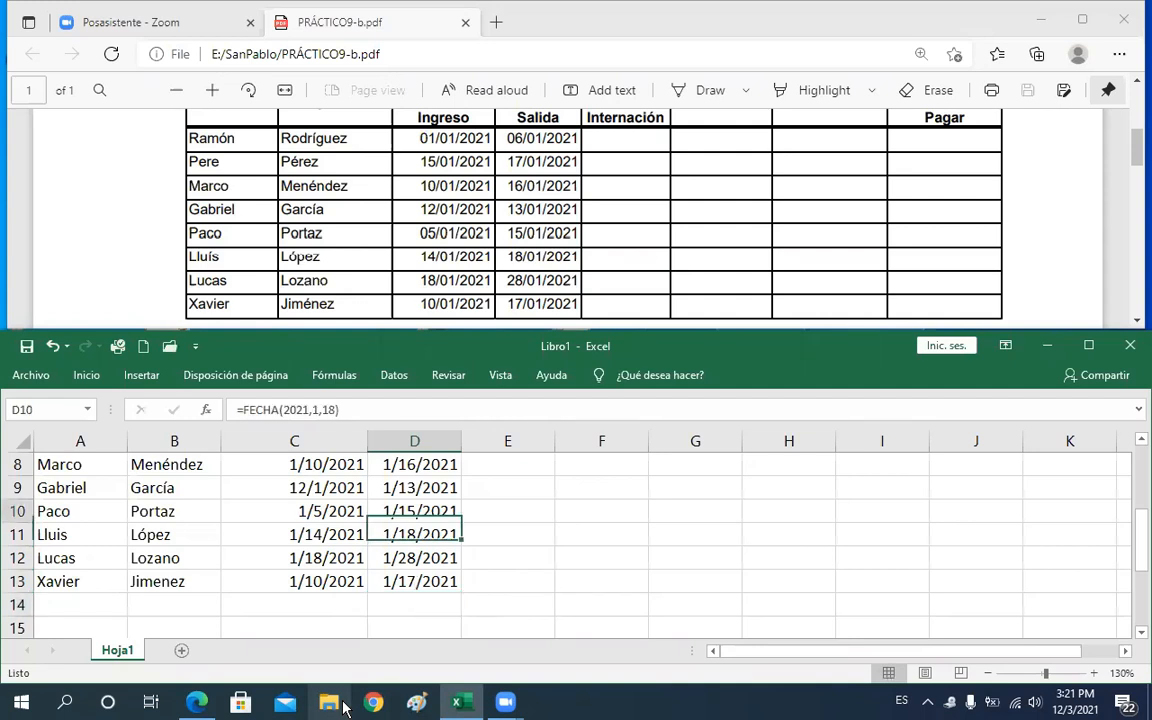
{"action": "key", "text": "Up"}
{"action": "key", "text": "Up"}
{"action": "key", "text": "Up"}
{"action": "key", "text": "Up"}
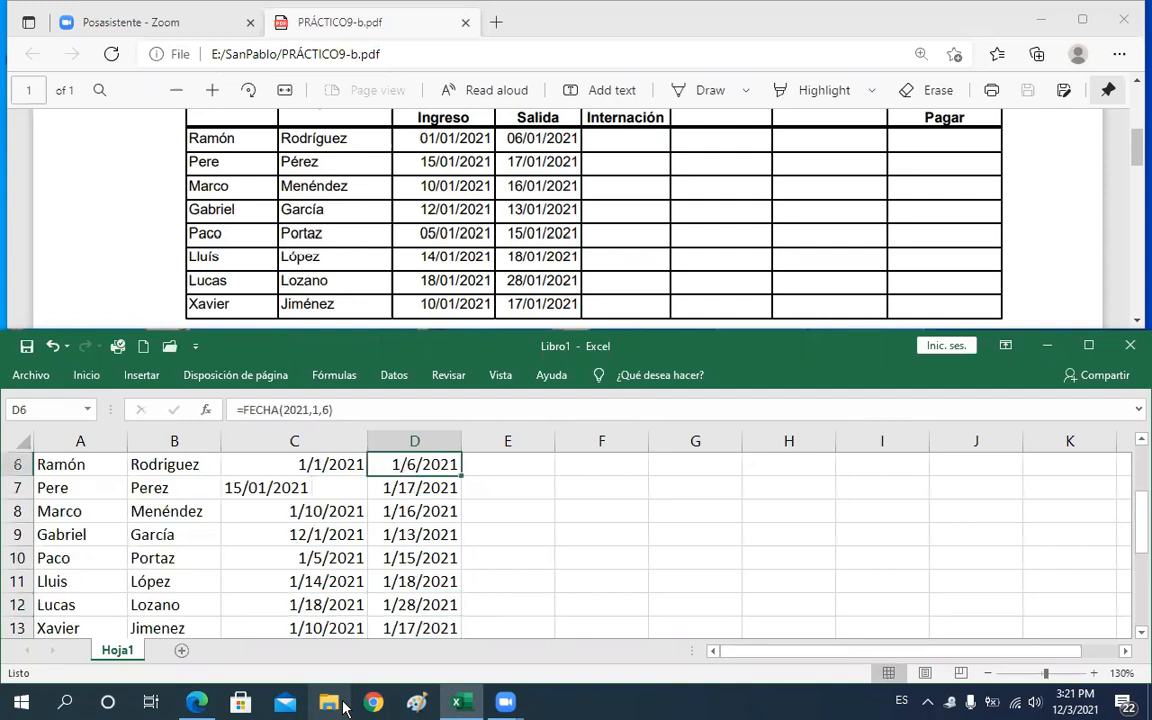
{"action": "key", "text": "Up"}
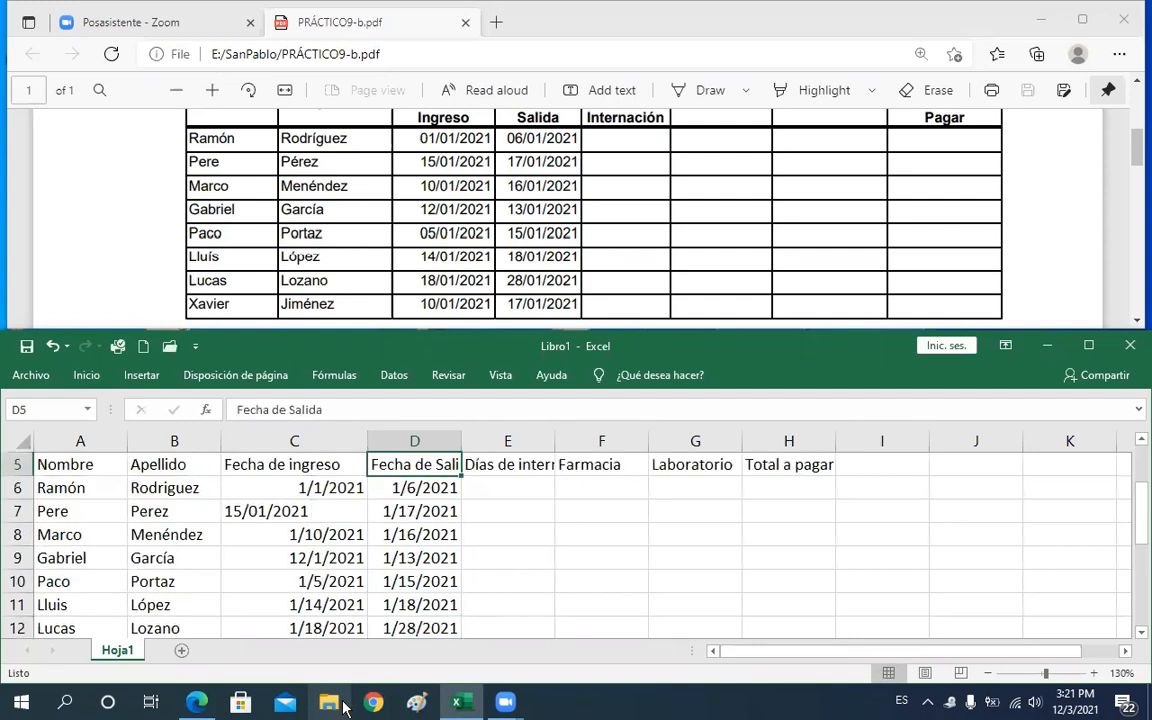
{"action": "key", "text": "Down"}
{"action": "key", "text": "Left"}
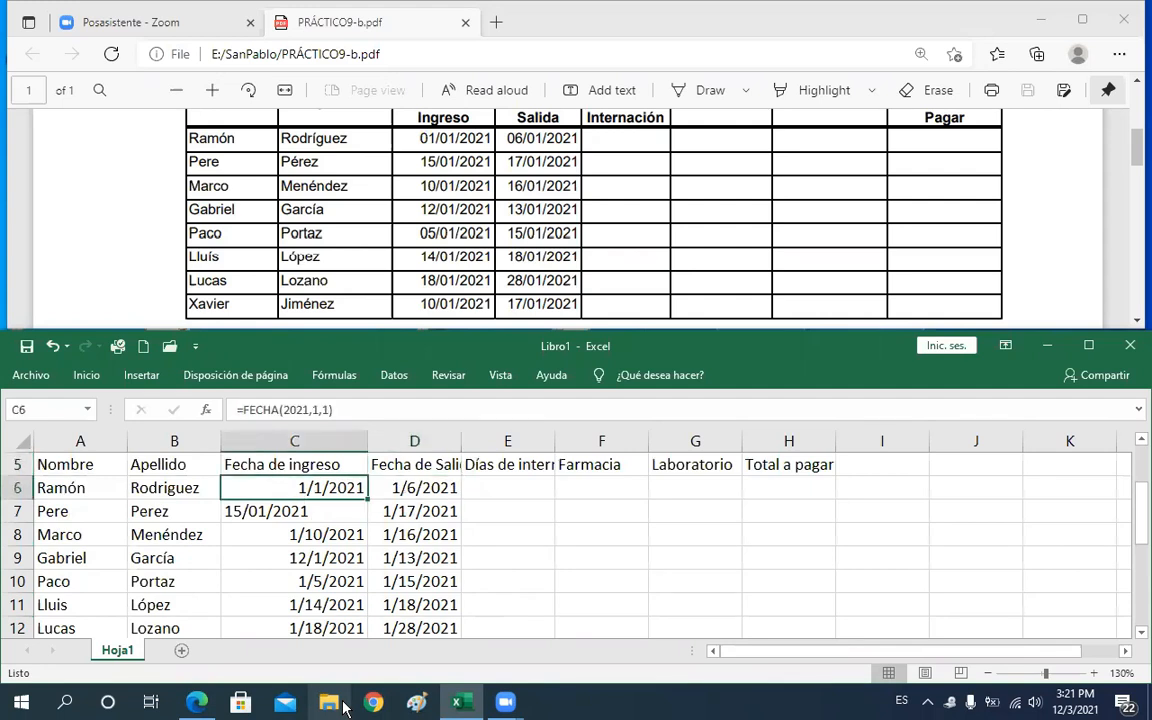
{"action": "key", "text": "Down"}
{"action": "key", "text": "Down"}
{"action": "key", "text": "Down"}
{"action": "key", "text": "Down"}
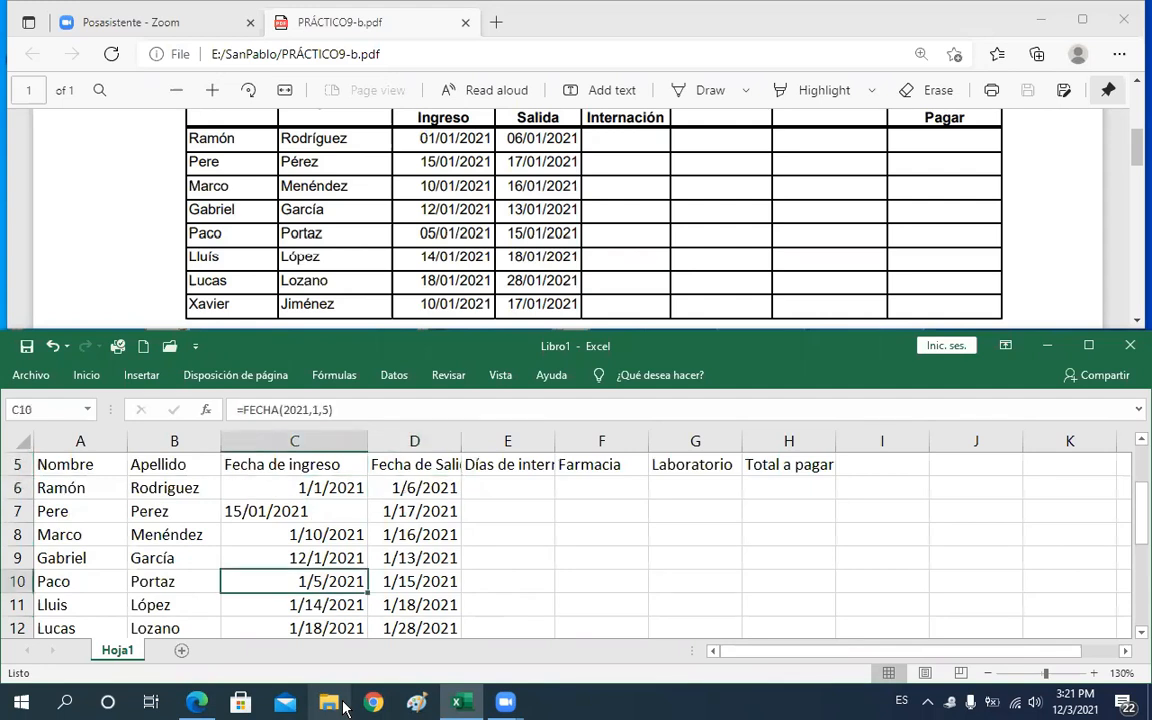
{"action": "key", "text": "Up"}
{"action": "key", "text": "Up"}
{"action": "key", "text": "Up"}
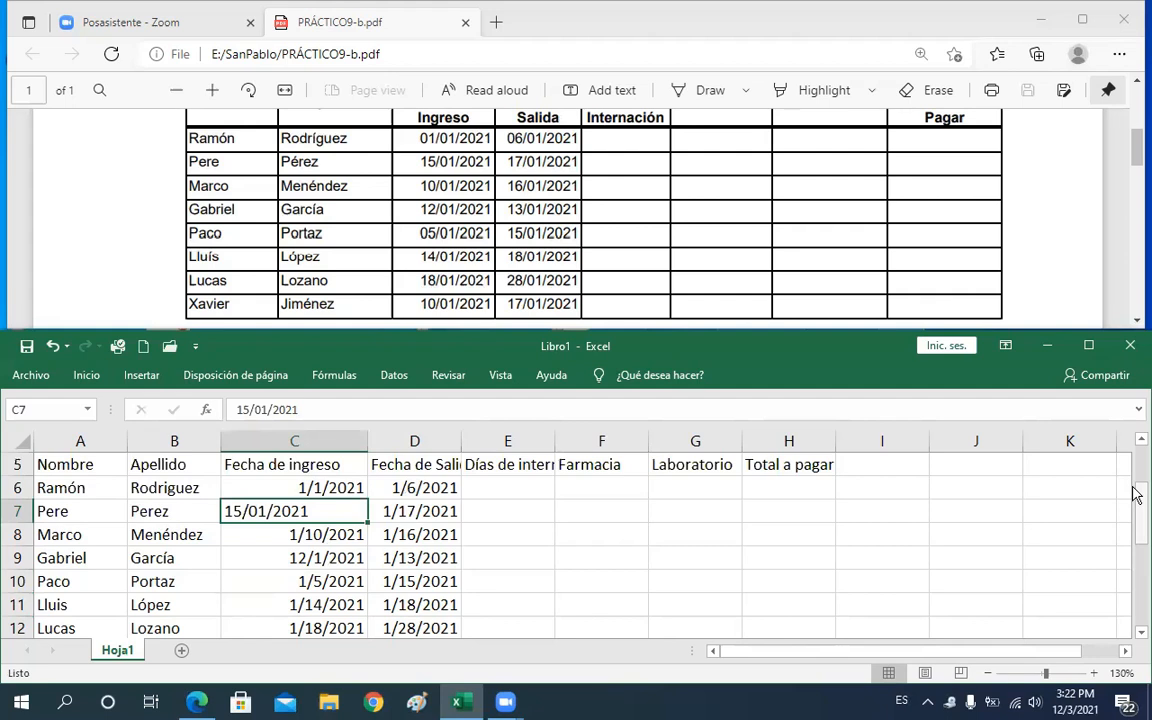
{"action": "left_click_drag", "start_coordinate": [1136, 494], "coordinate": [1136, 494]}
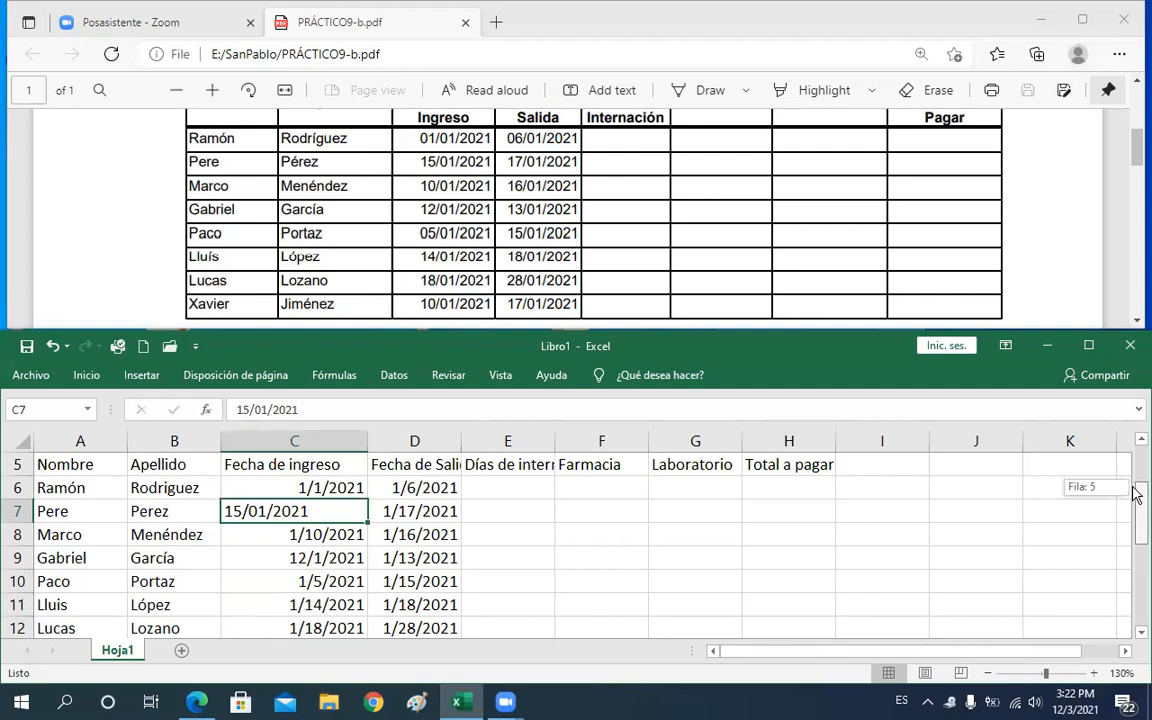
{"action": "left_click_drag", "start_coordinate": [1136, 494], "coordinate": [1136, 534]}
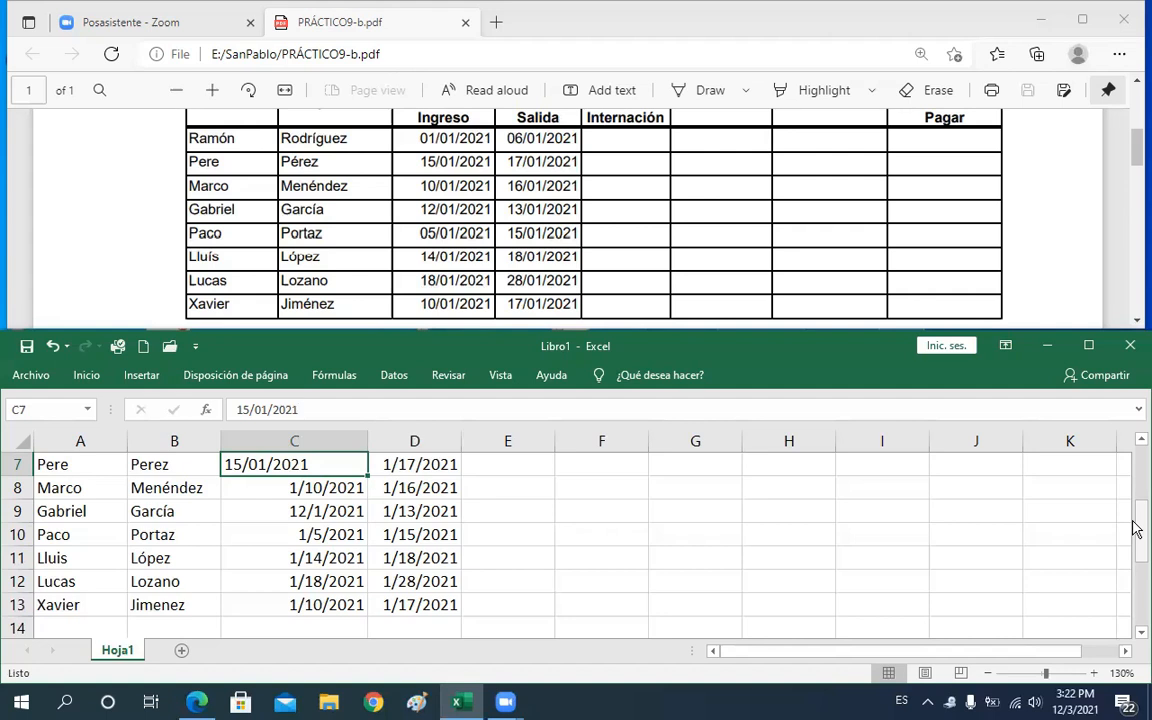
Enter the current date and time in D15 with the formula =AHORA()
{"action": "left_click_drag", "start_coordinate": [1136, 528], "coordinate": [396, 563]}
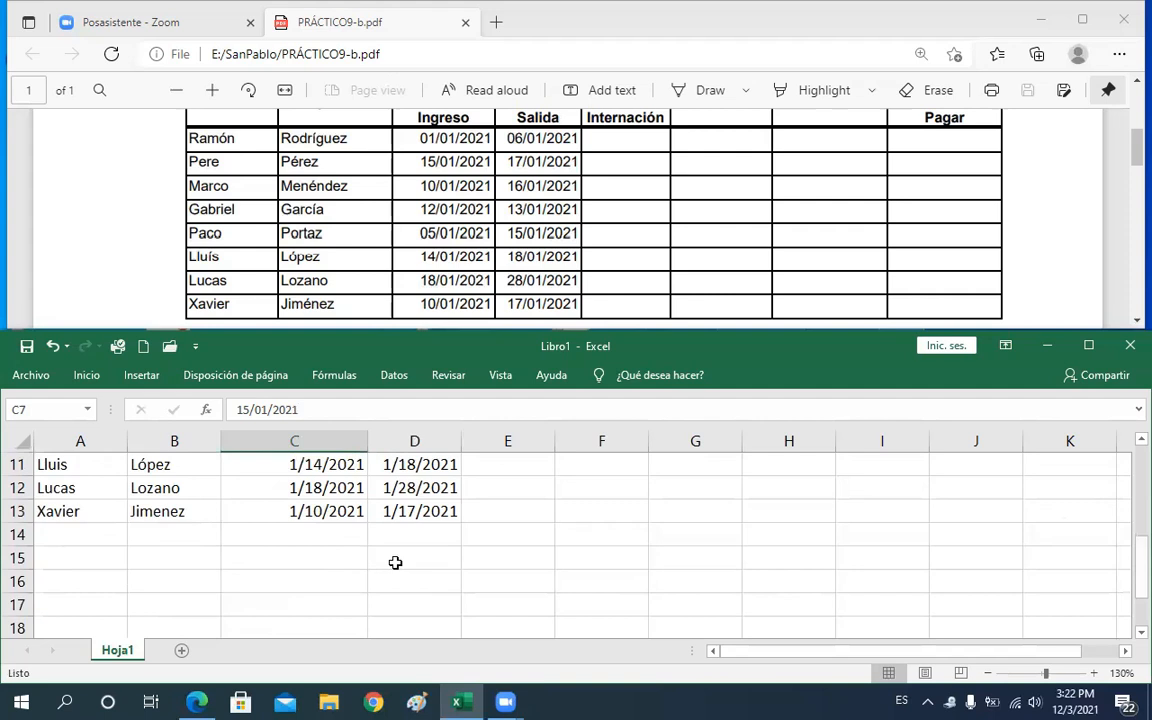
{"action": "left_click", "coordinate": [399, 561]}
{"action": "key", "text": "BackSpace"}
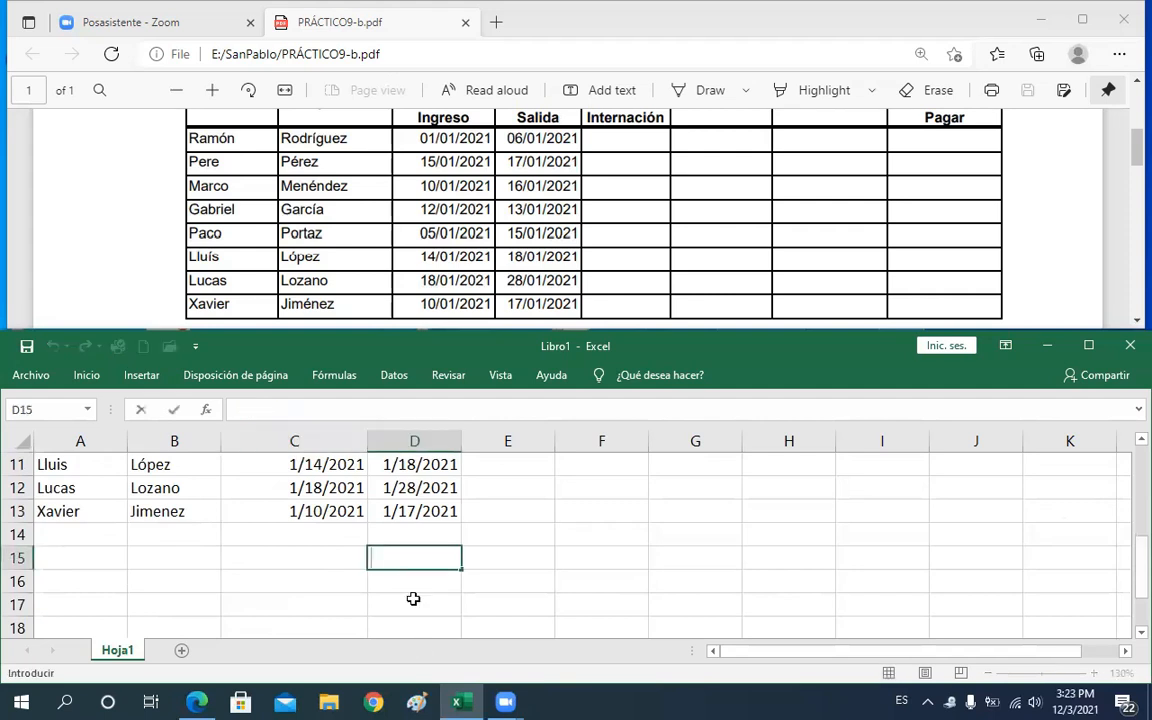
{"action": "left_click", "coordinate": [413, 586]}
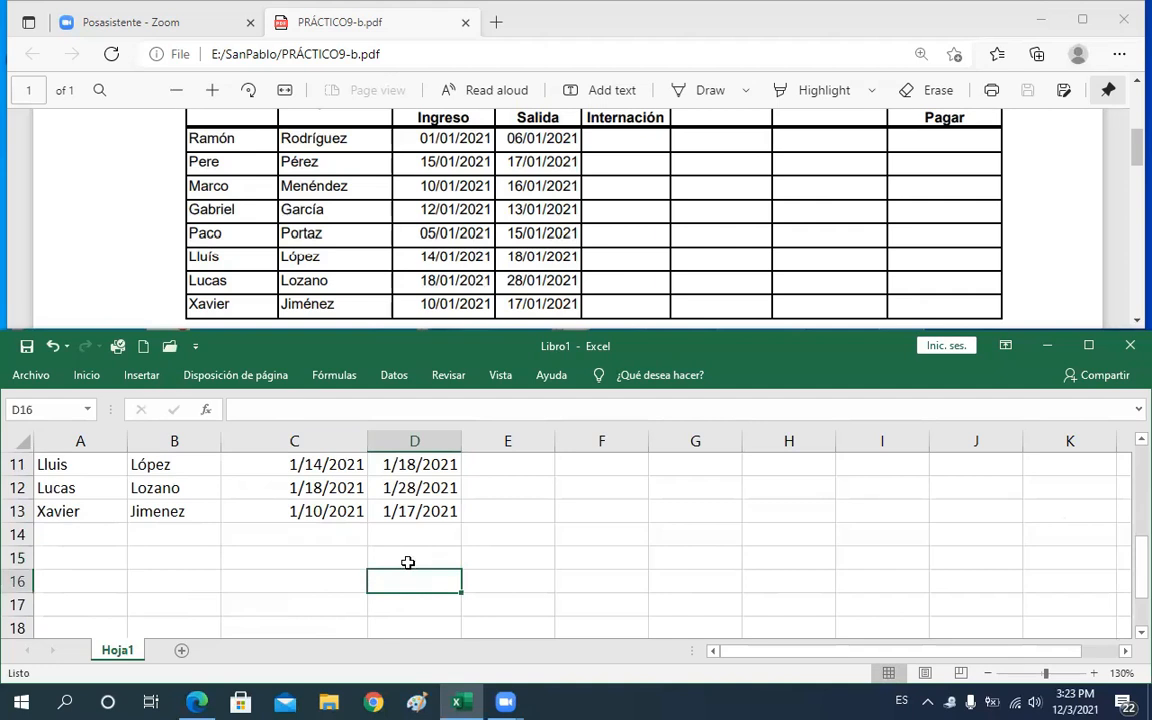
{"action": "left_click", "coordinate": [408, 563]}
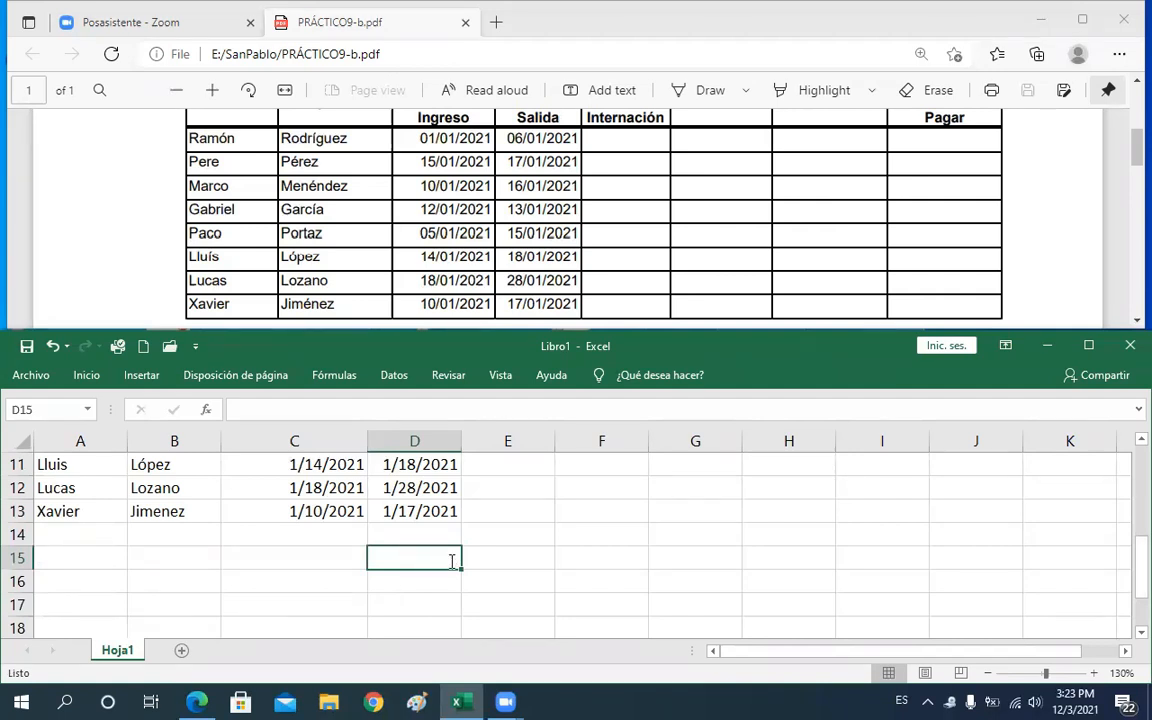
{"action": "type", "text": "="}
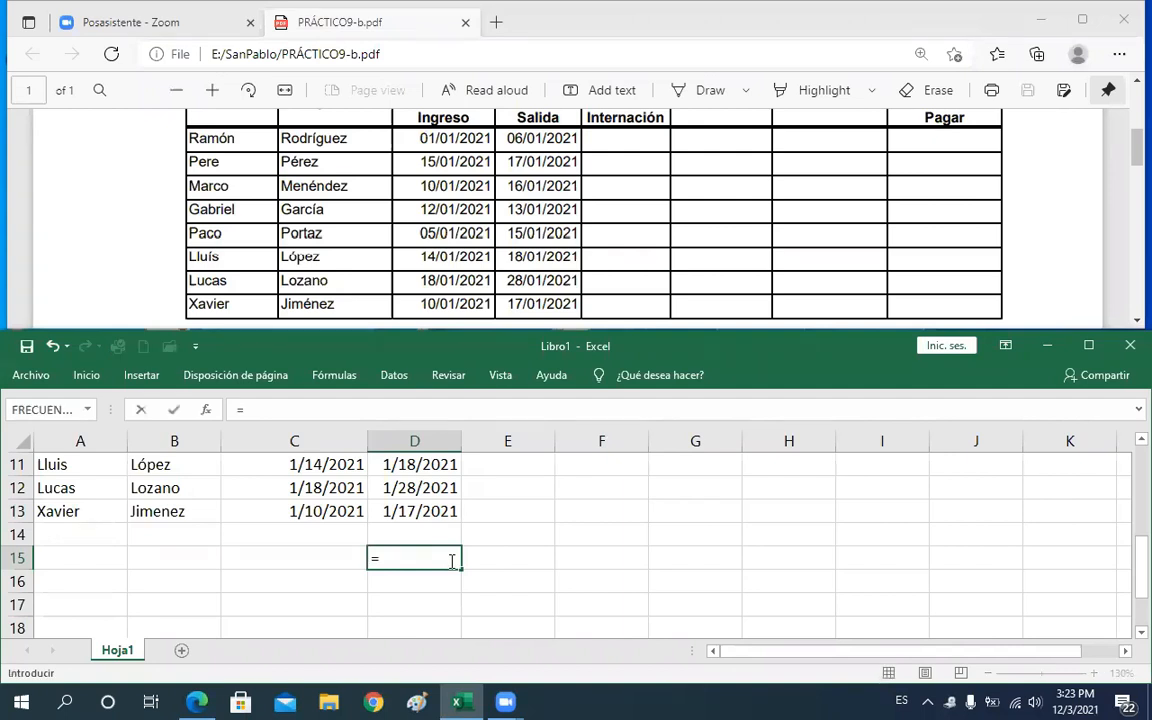
{"action": "type", "text": "a"}
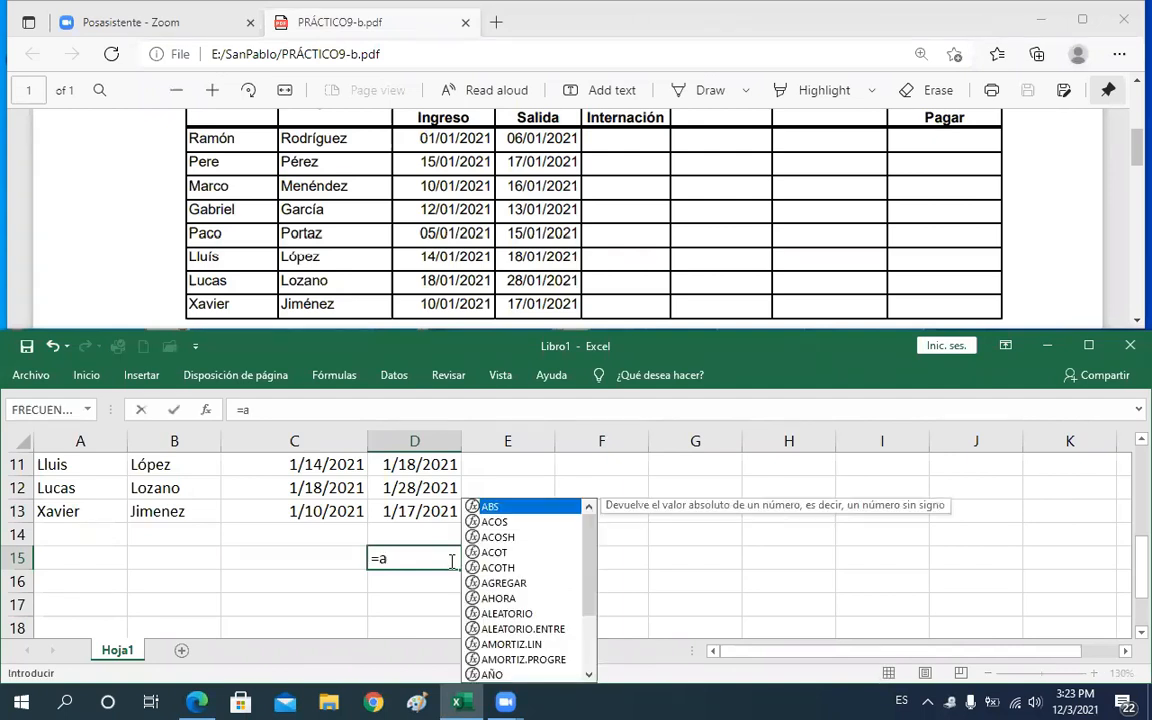
{"action": "type", "text": "ho"}
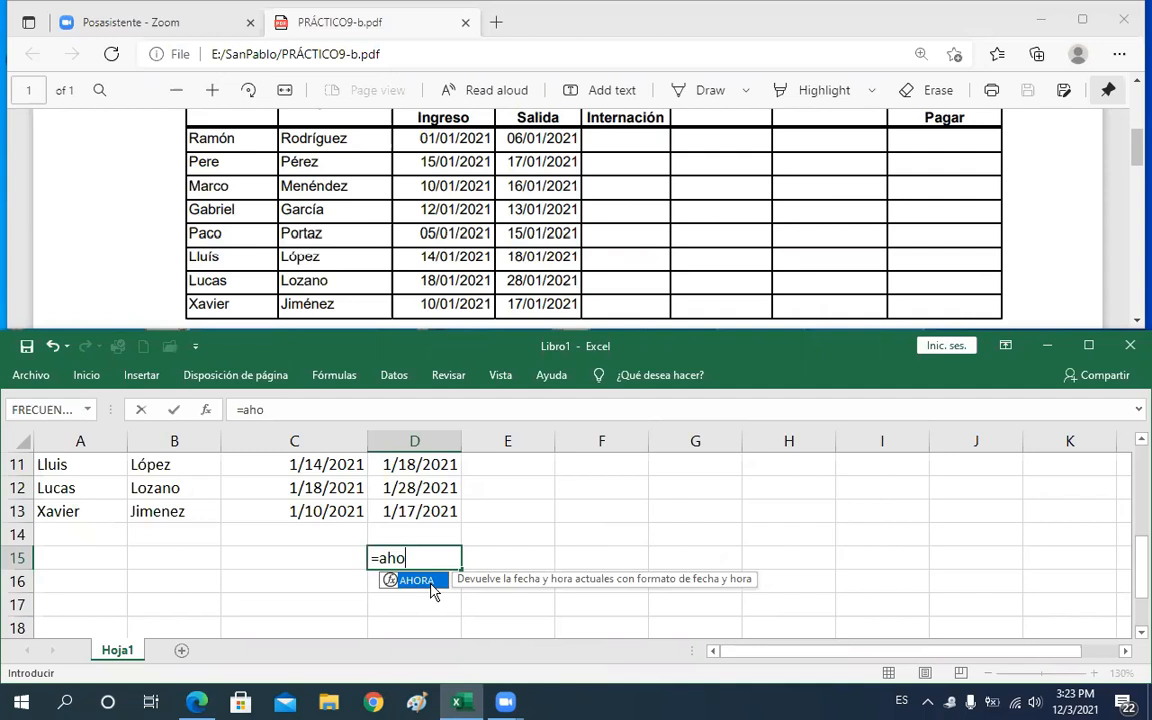
{"action": "double_click", "coordinate": [431, 584]}
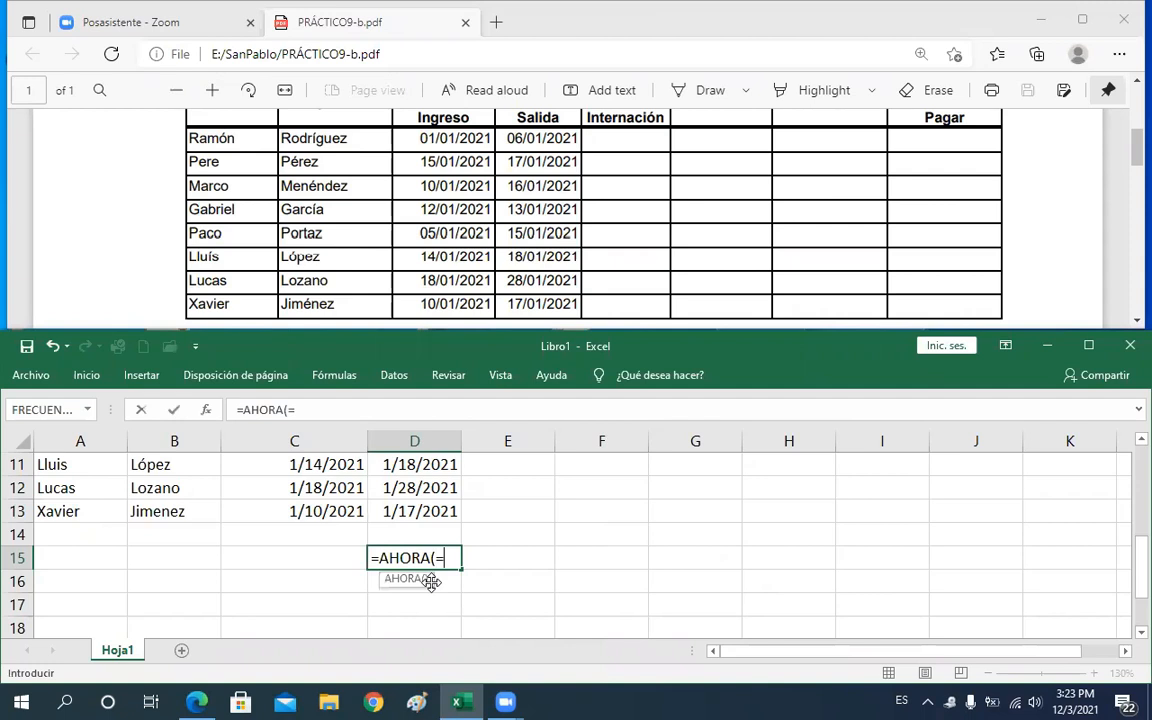
{"action": "type", "text": ")"}
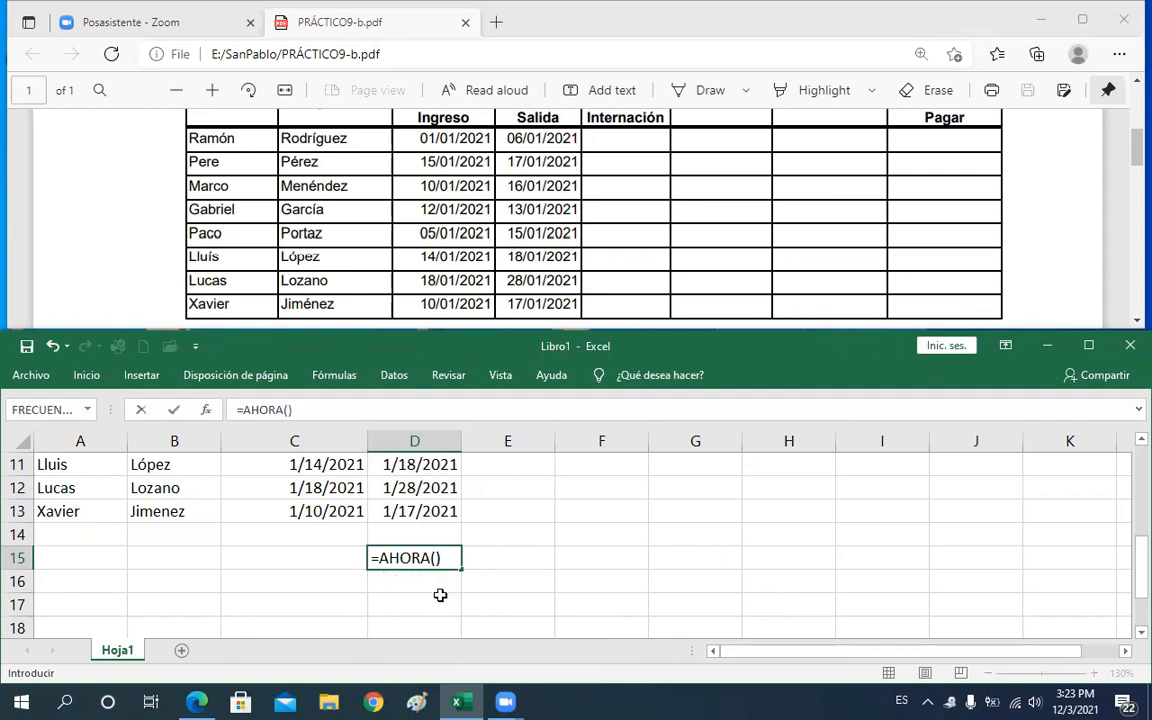
{"action": "key", "text": "Return"}
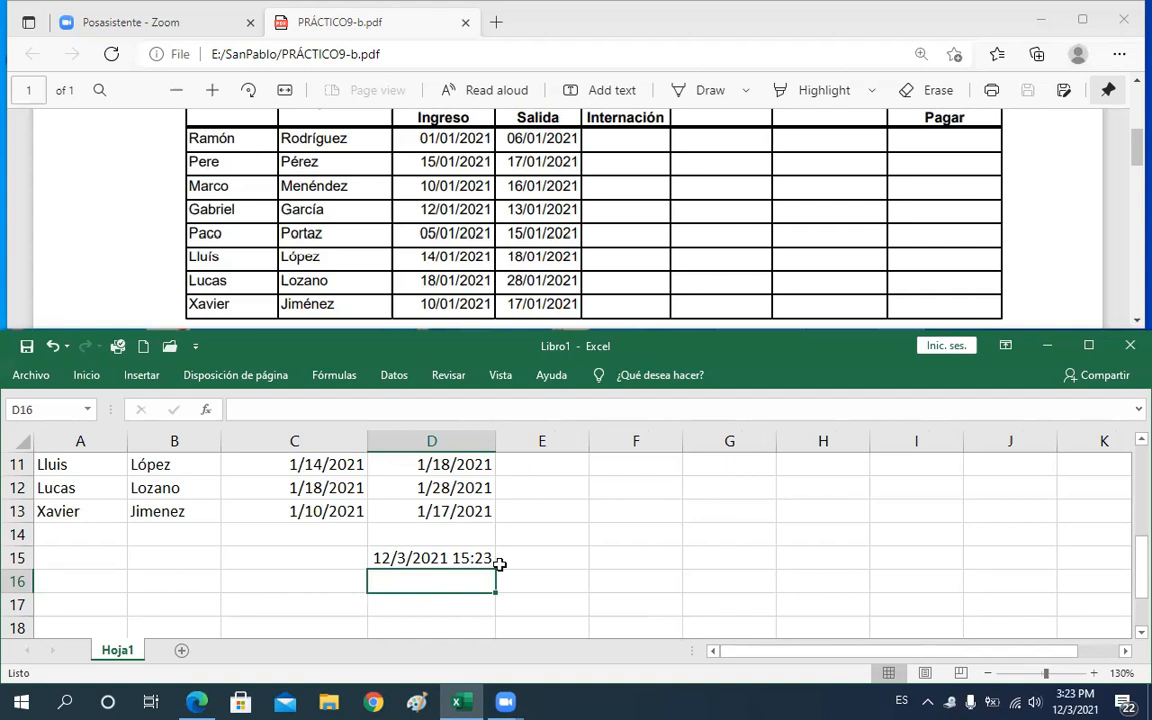
Enter today's date in D16 with the formula =HOY()
{"action": "left_click", "coordinate": [461, 559]}
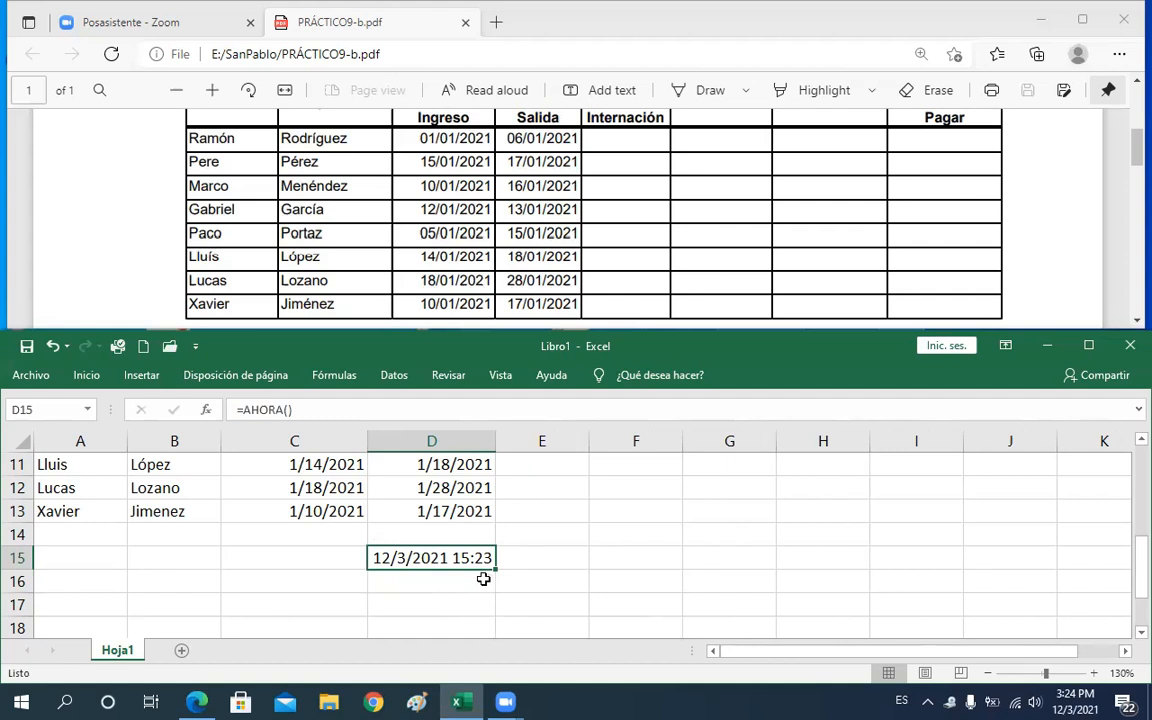
{"action": "left_click", "coordinate": [483, 579]}
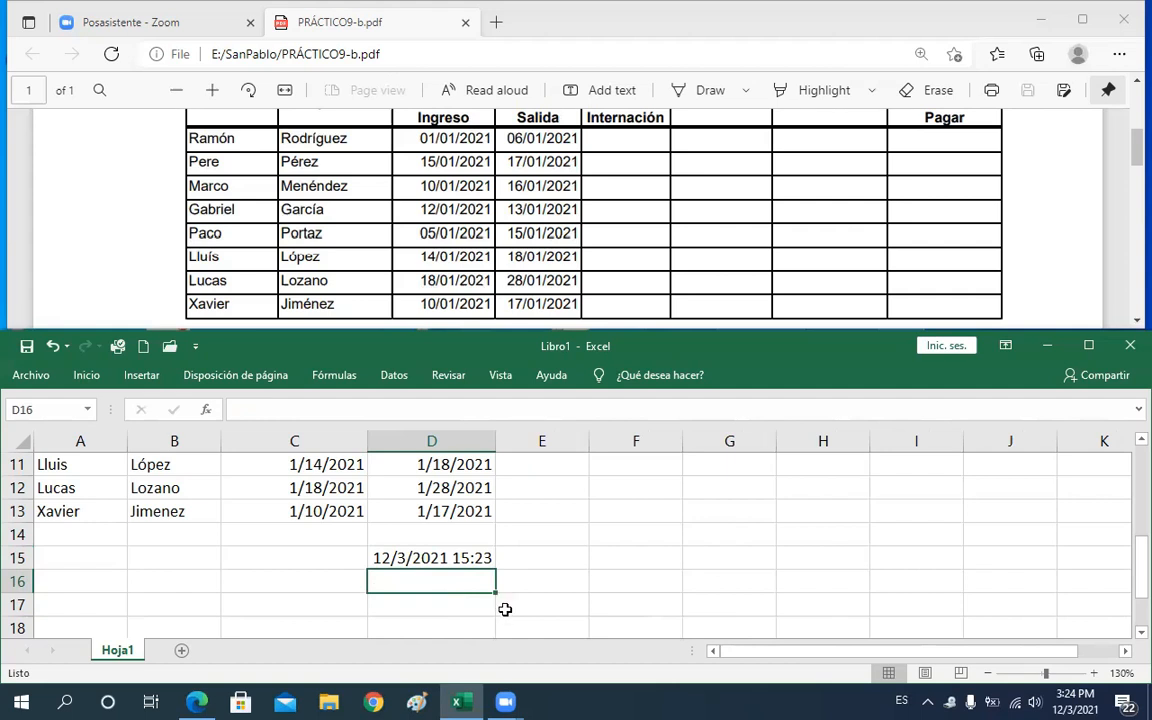
{"action": "left_click", "coordinate": [464, 560]}
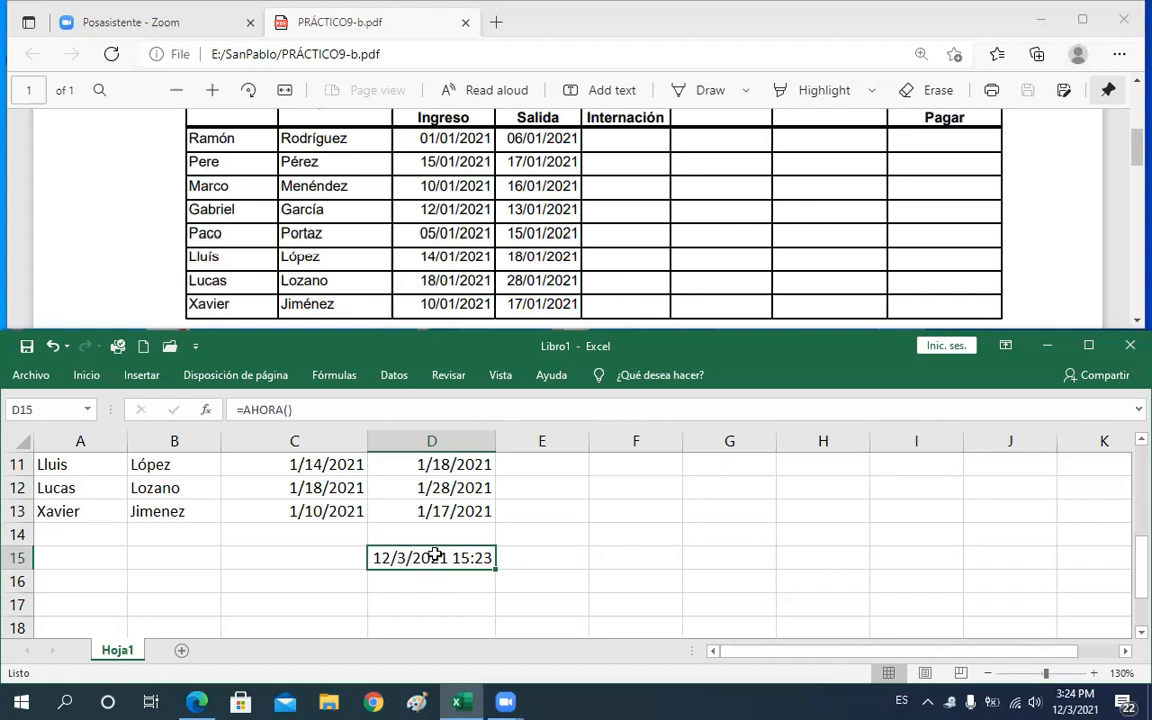
{"action": "key", "text": "Return"}
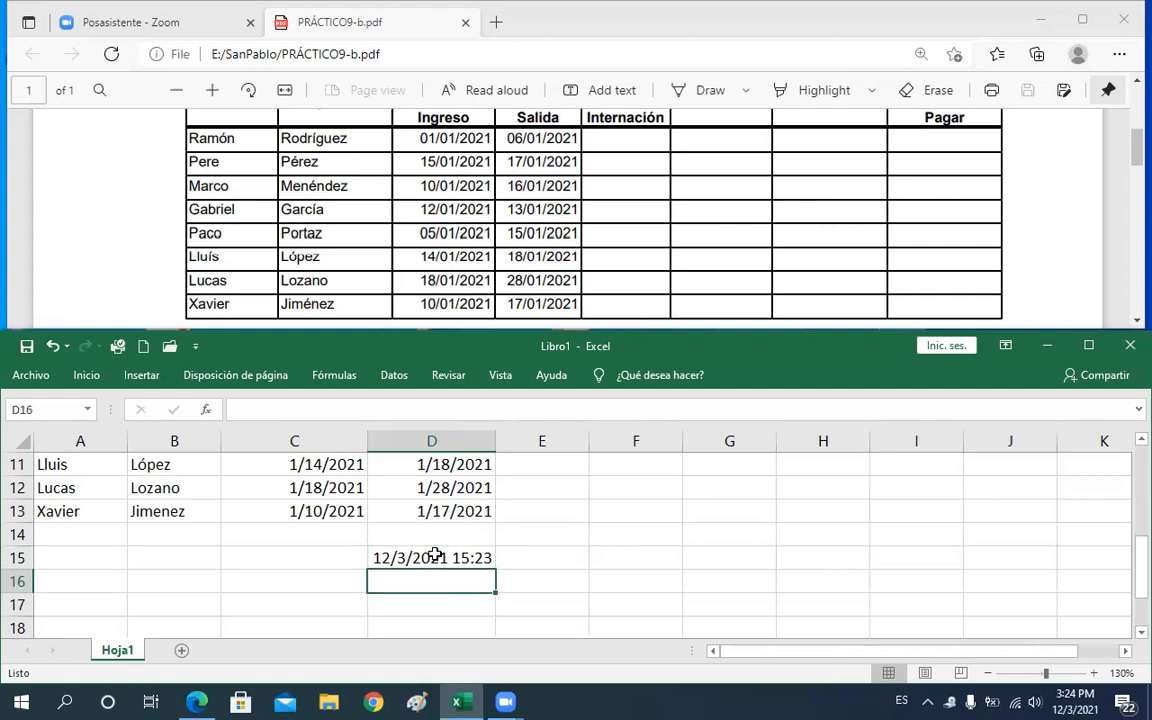
{"action": "type", "text": "="}
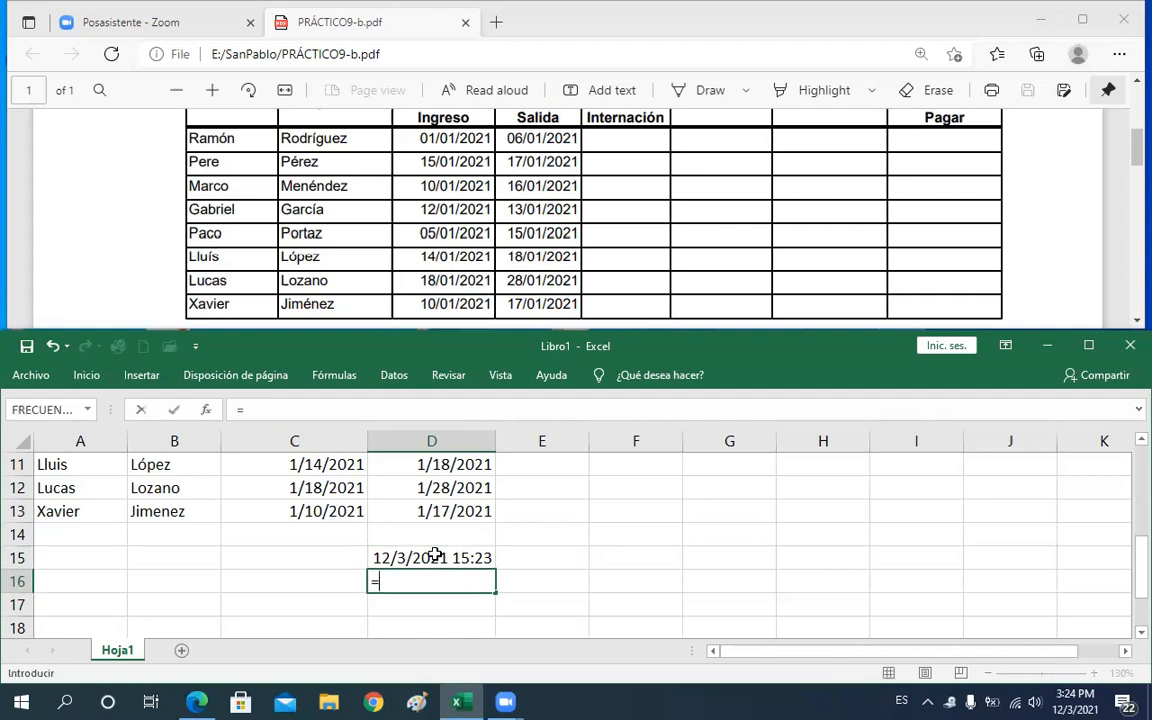
{"action": "type", "text": "ho"}
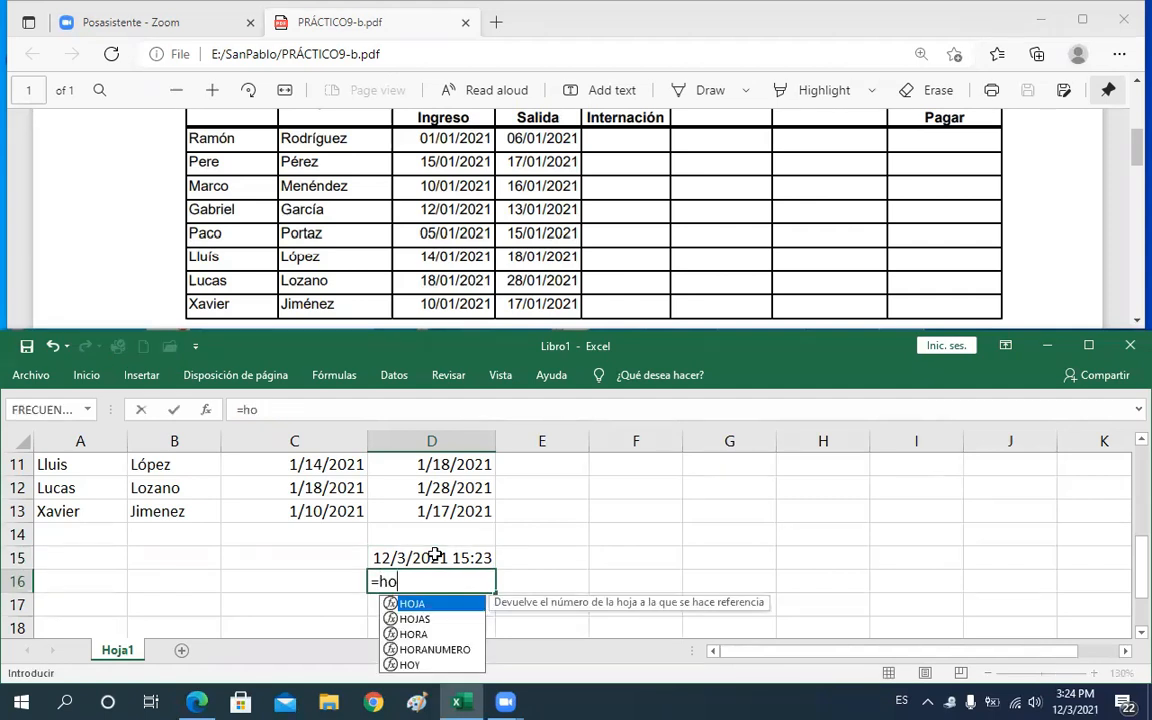
{"action": "type", "text": "o"}
{"action": "key", "text": "BackSpace"}
{"action": "type", "text": "y)"}
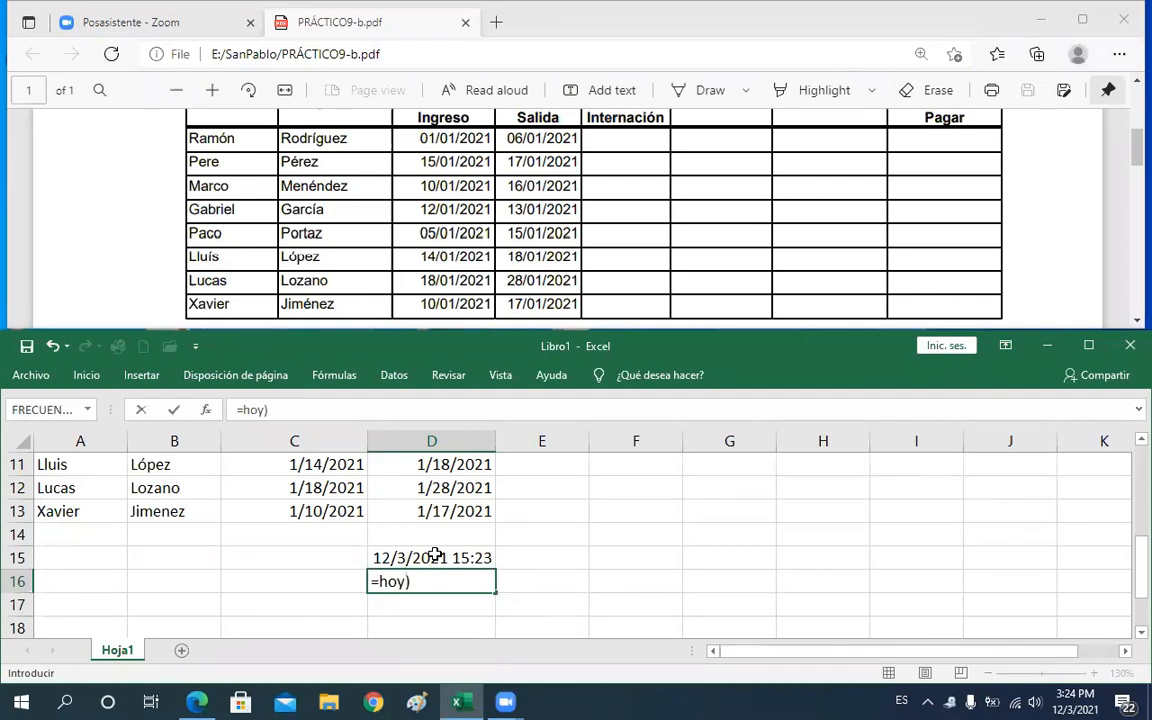
{"action": "key", "text": "Left"}
{"action": "type", "text": "("}
{"action": "key", "text": "Return"}
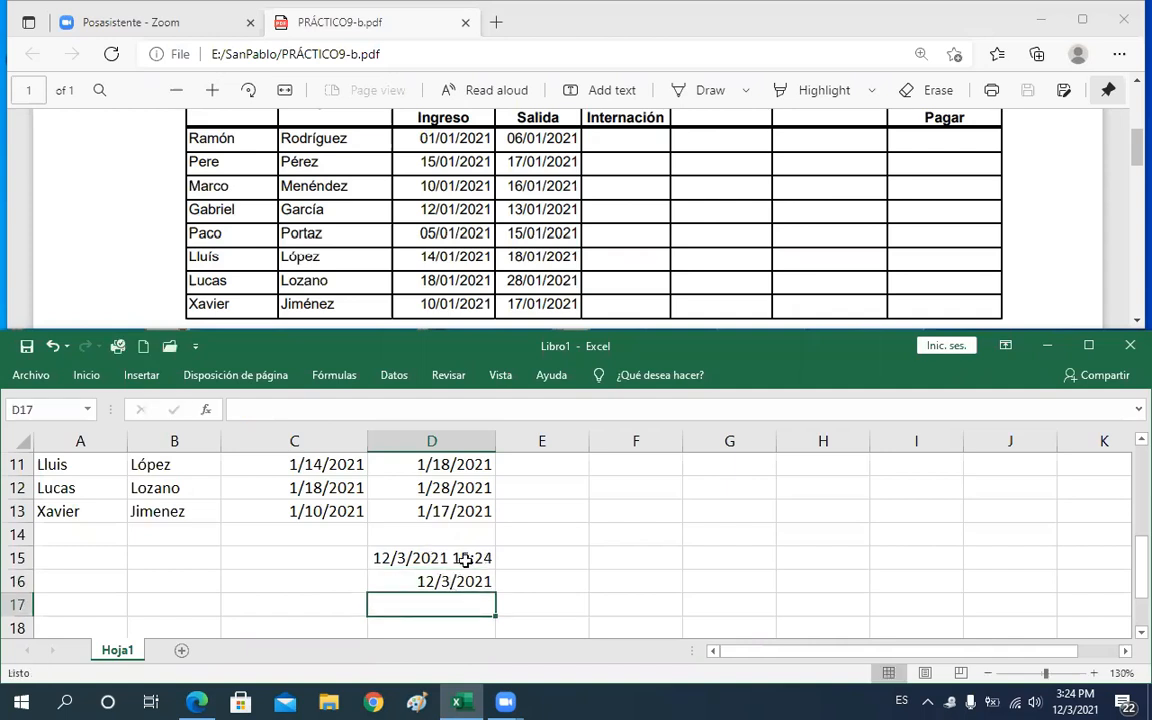
Try to enter the current year in D17 with the formula =AÑO(hoy)
{"action": "left_click", "coordinate": [465, 560]}
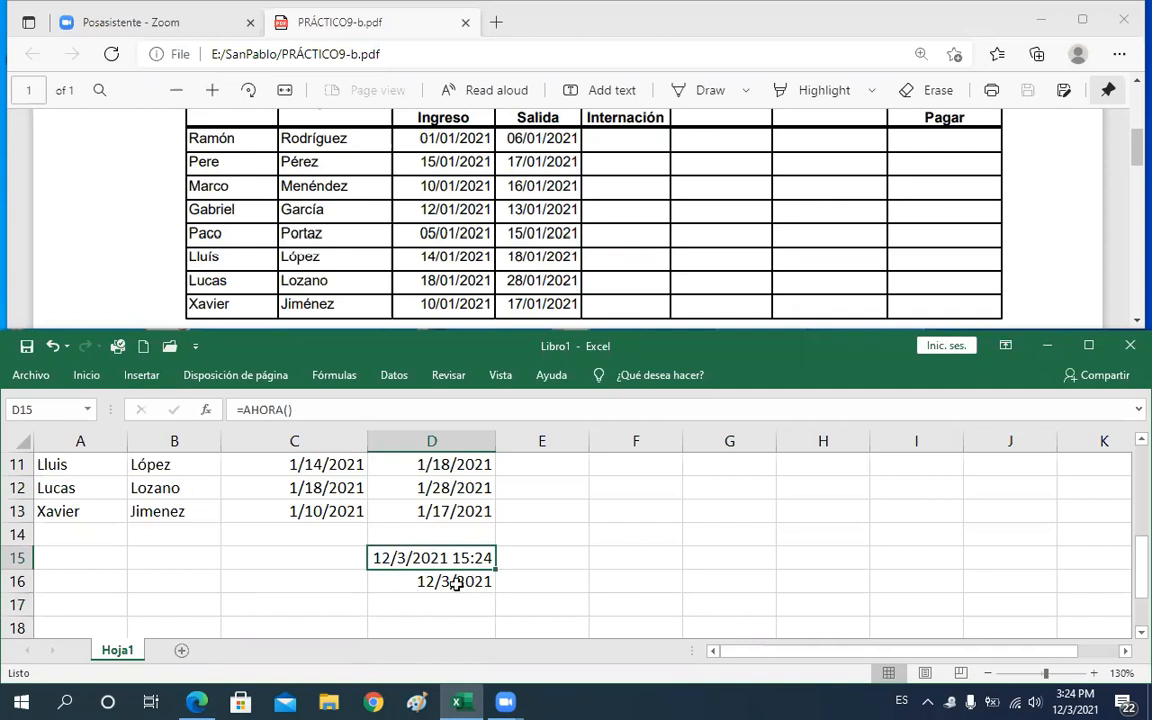
{"action": "left_click", "coordinate": [455, 583]}
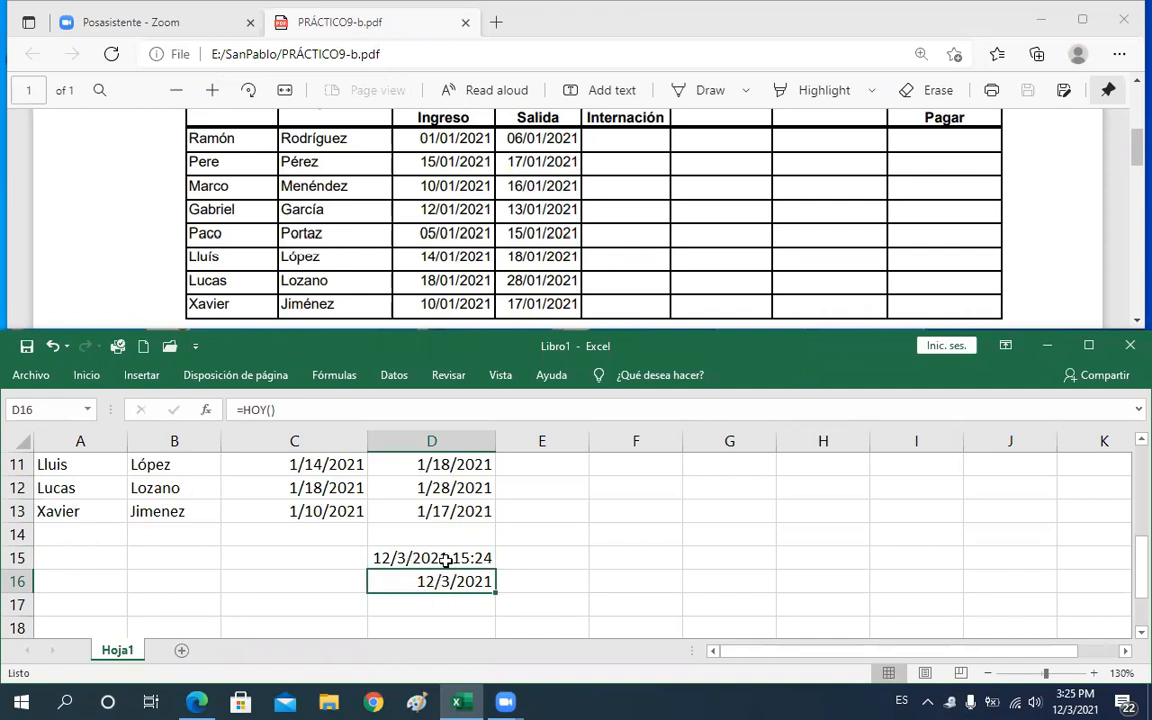
{"action": "key", "text": "Up"}
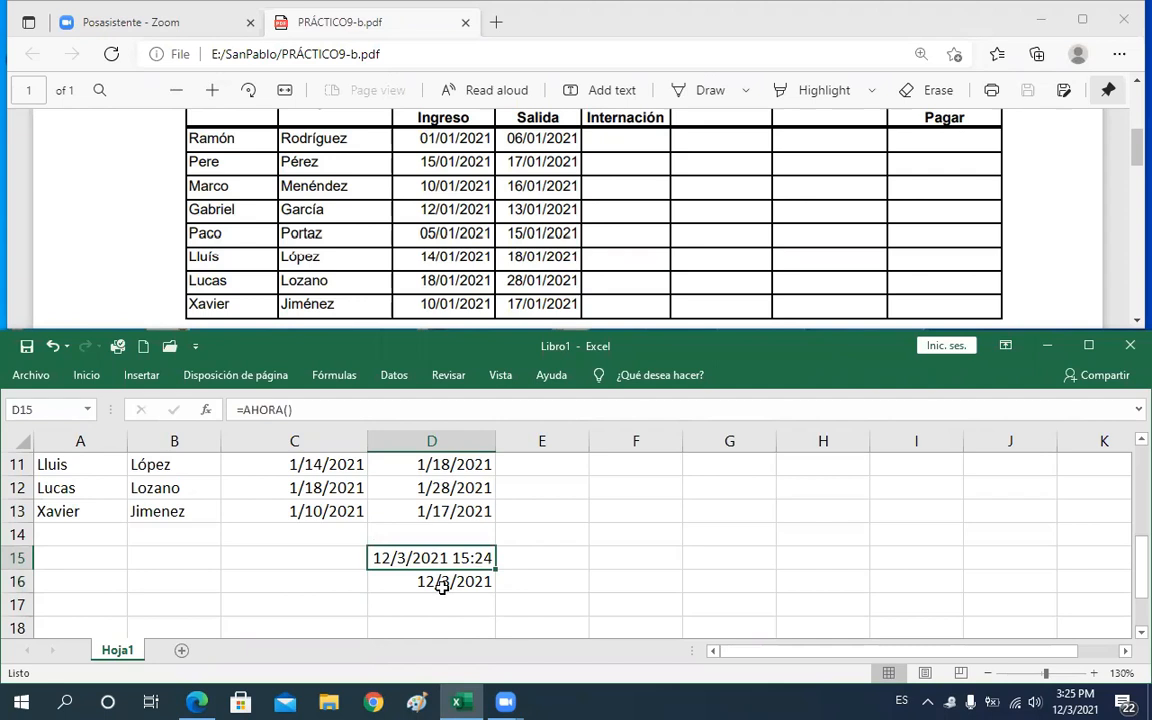
{"action": "left_click", "coordinate": [442, 588]}
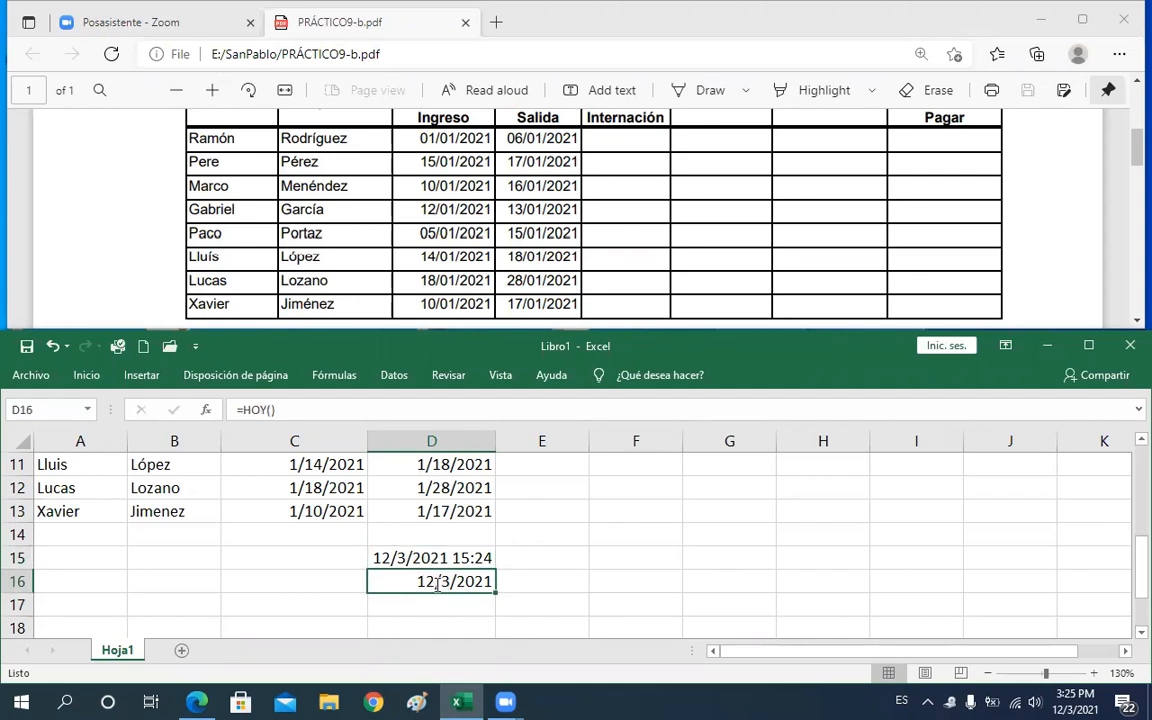
{"action": "double_click", "coordinate": [437, 585]}
{"action": "key", "text": "Return"}
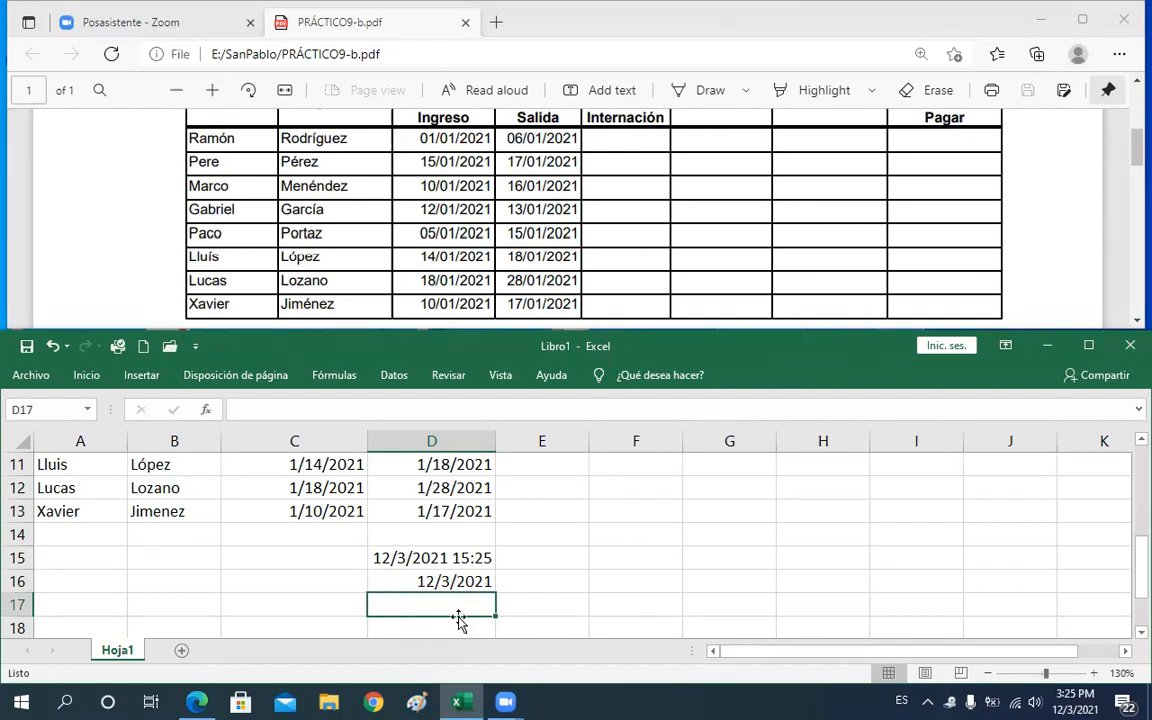
{"action": "type", "text": "=a"}
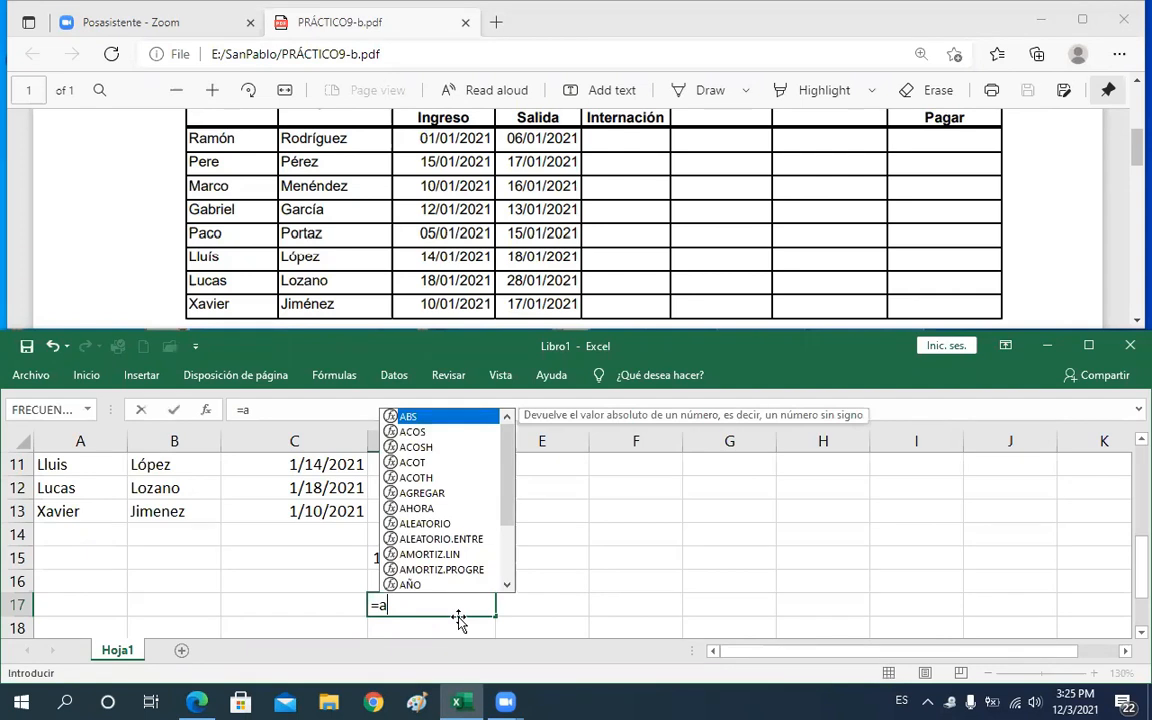
{"action": "key", "text": "Down"}
{"action": "key", "text": "Down"}
{"action": "key", "text": "Down"}
{"action": "key", "text": "Down"}
{"action": "key", "text": "Down"}
{"action": "key", "text": "Down"}
{"action": "key", "text": "Down"}
{"action": "key", "text": "Down"}
{"action": "key", "text": "Down"}
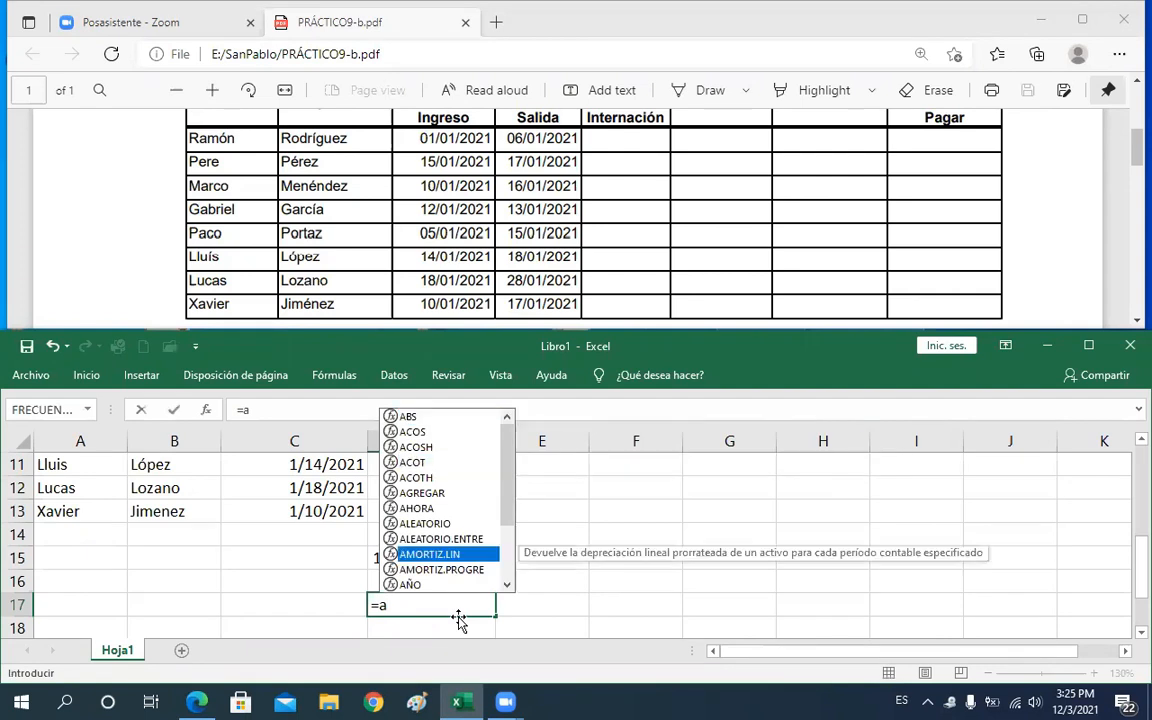
{"action": "key", "text": "Down"}
{"action": "key", "text": "Down"}
{"action": "key", "text": "Tab"}
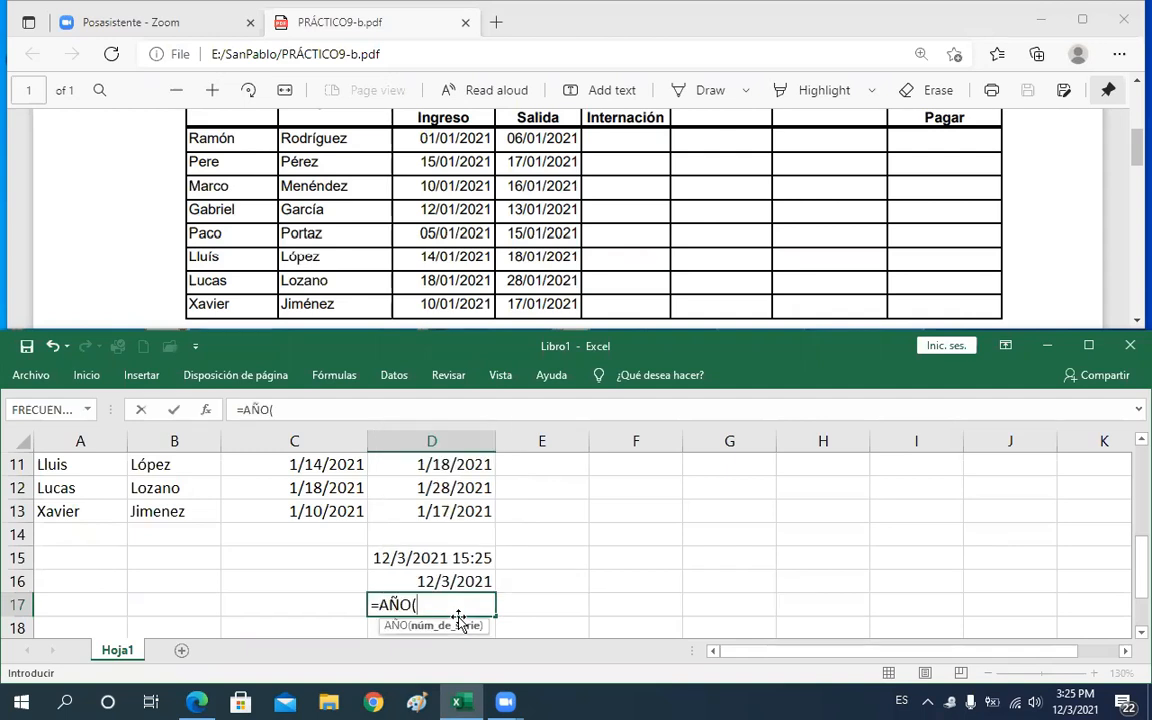
{"action": "type", "text": "hoy"}
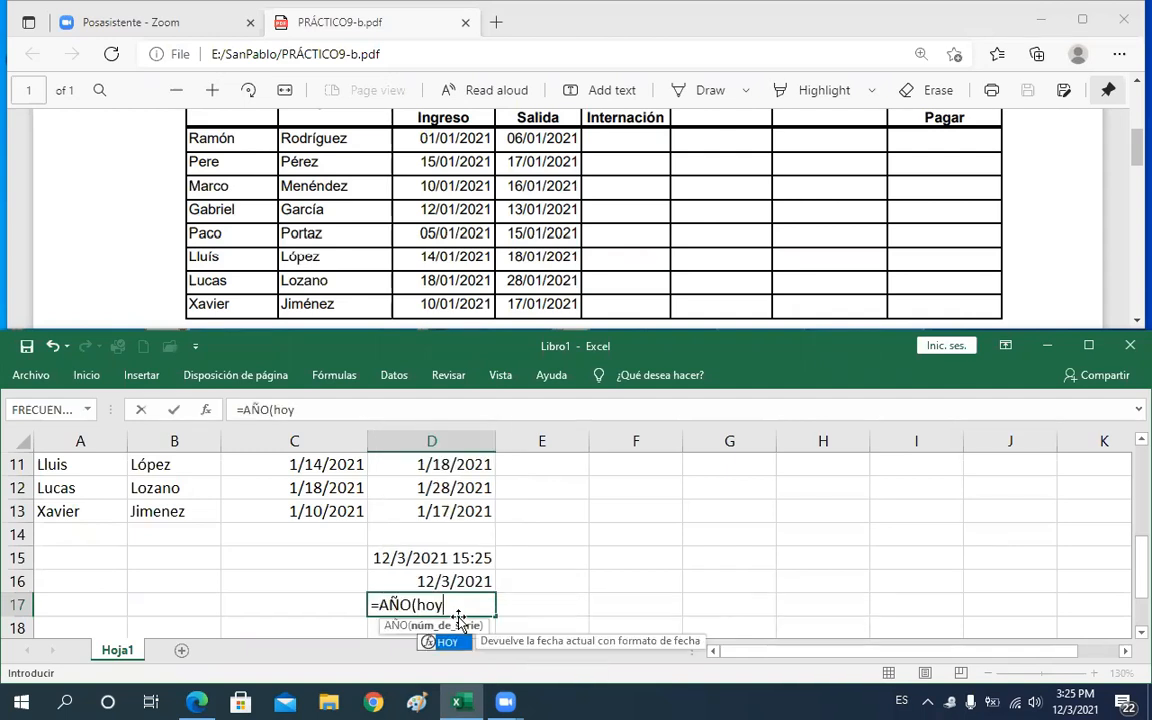
{"action": "type", "text": ")"}
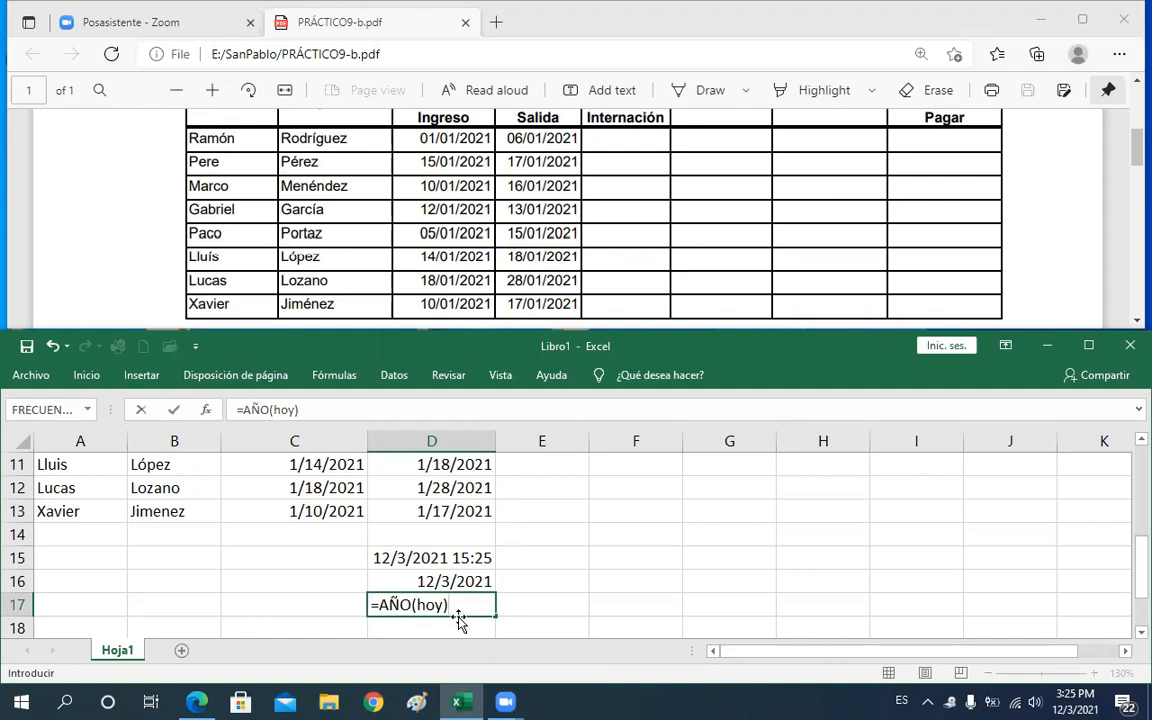
{"action": "key", "text": "Return"}
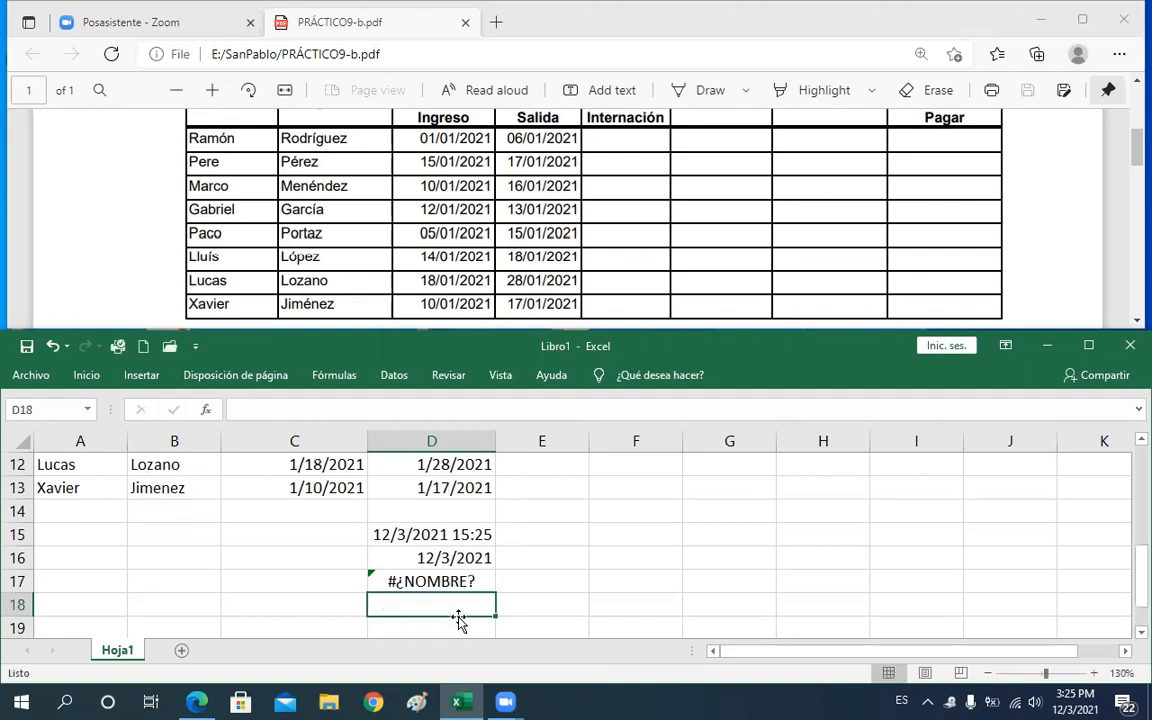
Correct the formula in D17 to =AÑO(hoy())
{"action": "double_click", "coordinate": [437, 579]}
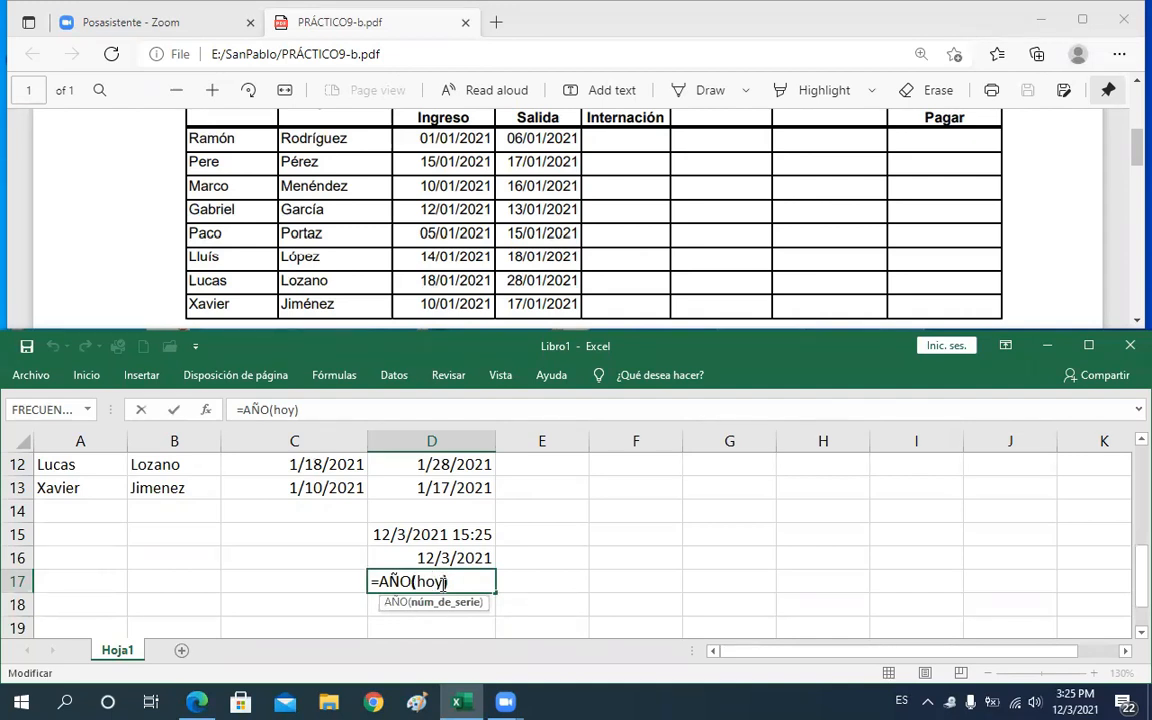
{"action": "type", "text": ")"}
{"action": "key", "text": "BackSpace"}
{"action": "left_click", "coordinate": [443, 582]}
{"action": "type", "text": "()"}
{"action": "left_click_drag", "start_coordinate": [421, 581], "coordinate": [457, 582]}
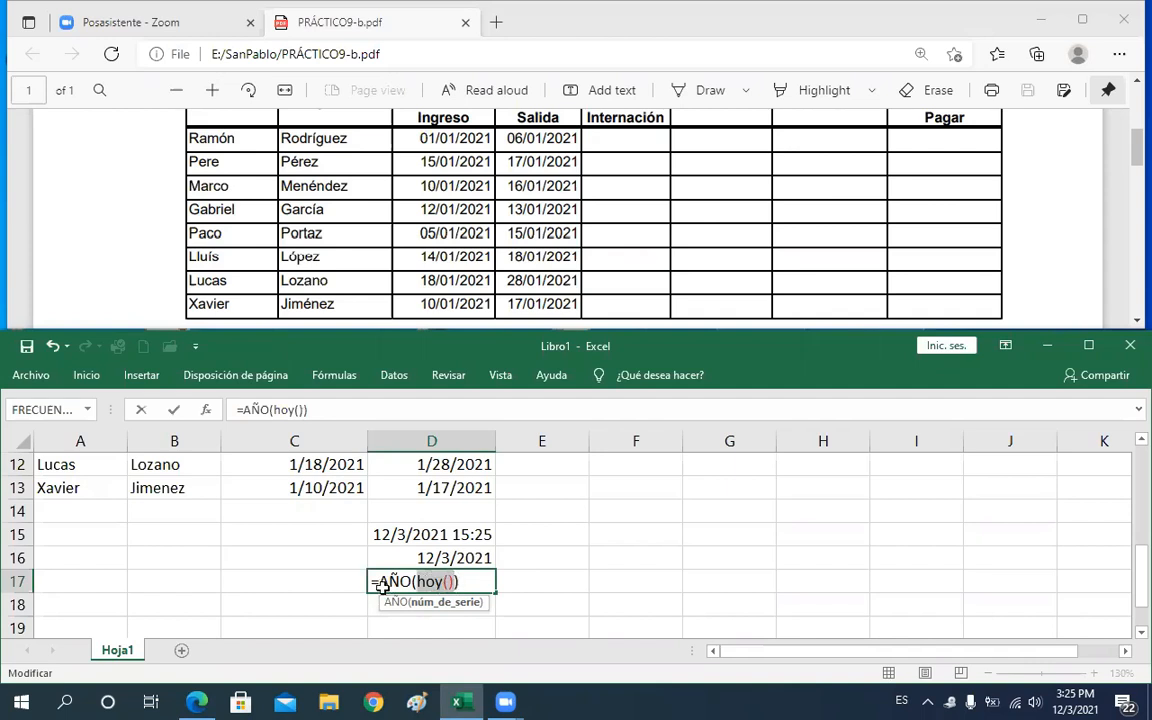
{"action": "key", "text": "Return"}
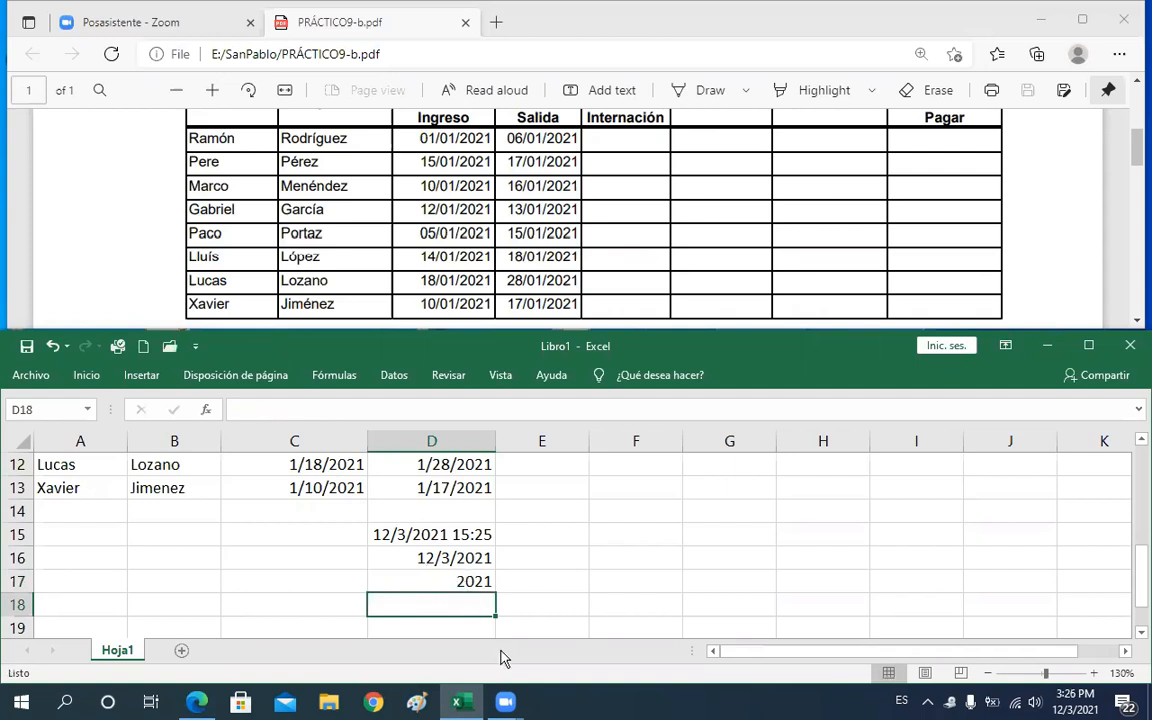
Enter the month of the date in D16 into D18 with the formula =MES(D16)
{"action": "type", "text": "="}
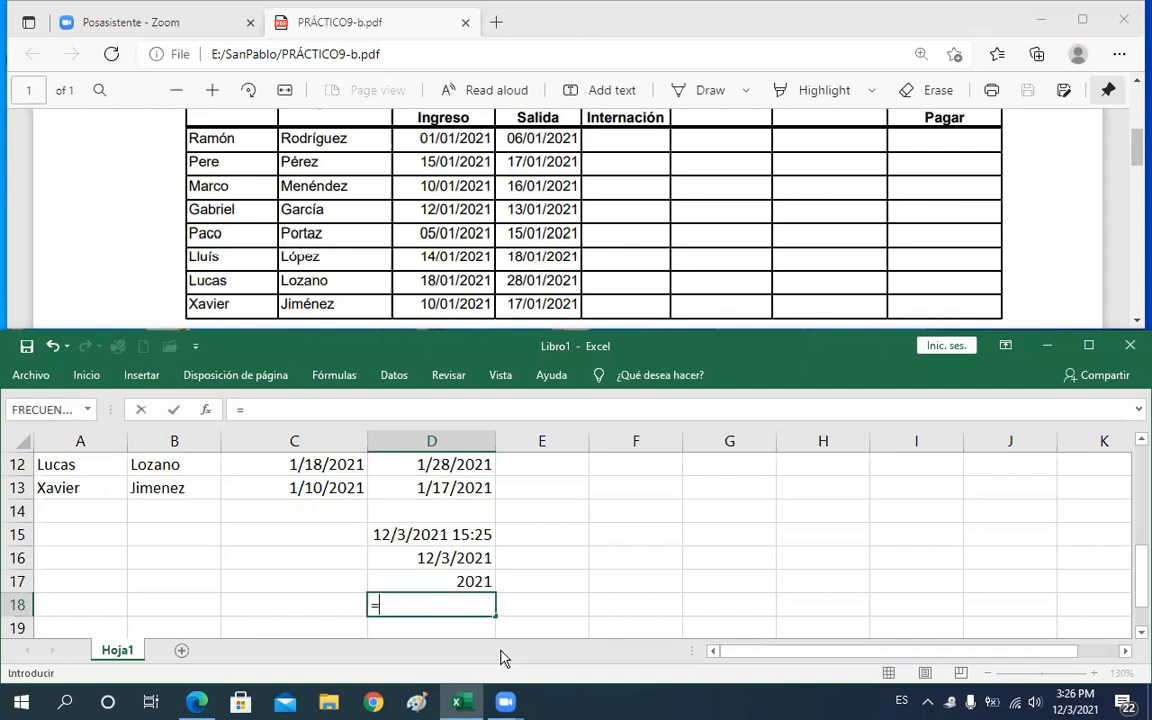
{"action": "type", "text": "m"}
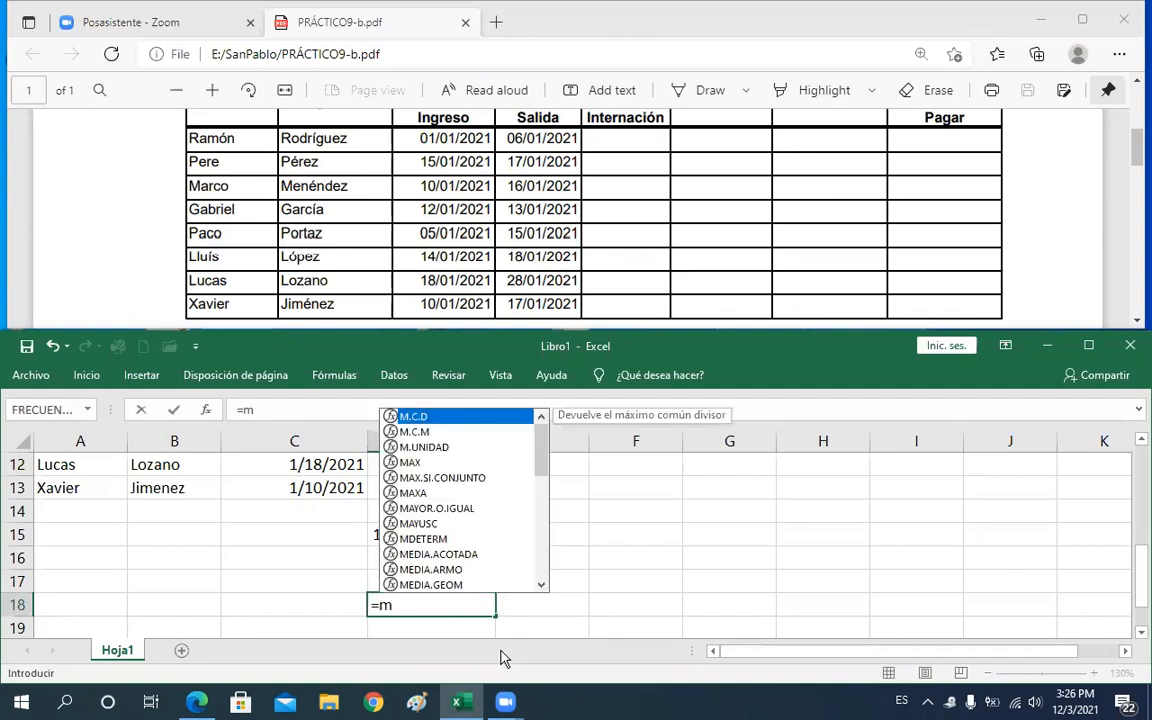
{"action": "type", "text": "u"}
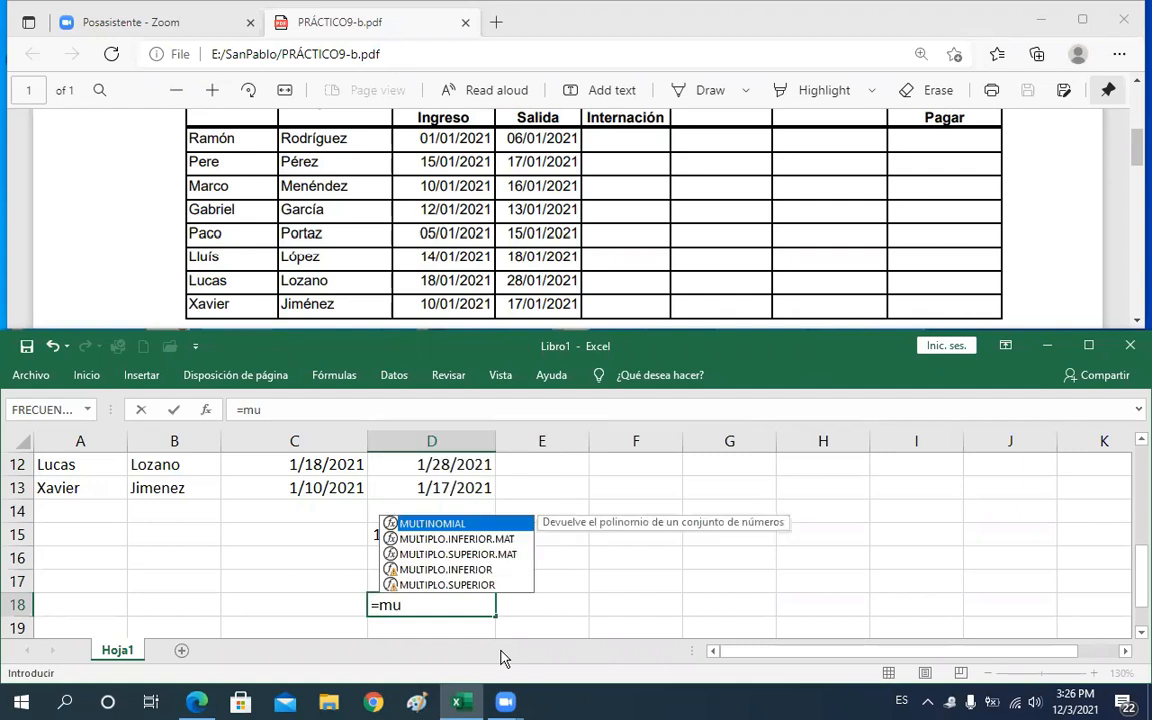
{"action": "key", "text": "BackSpace"}
{"action": "type", "text": "e"}
{"action": "key", "text": "Down"}
{"action": "key", "text": "Down"}
{"action": "key", "text": "Down"}
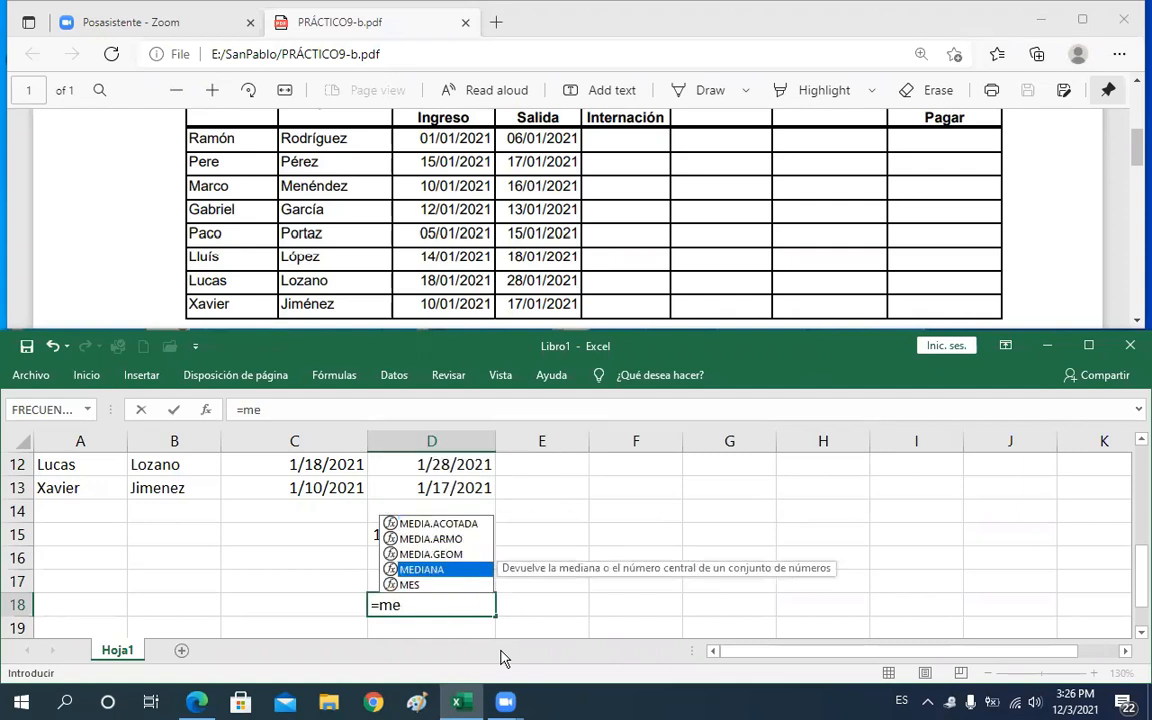
{"action": "key", "text": "Down"}
{"action": "key", "text": "Tab"}
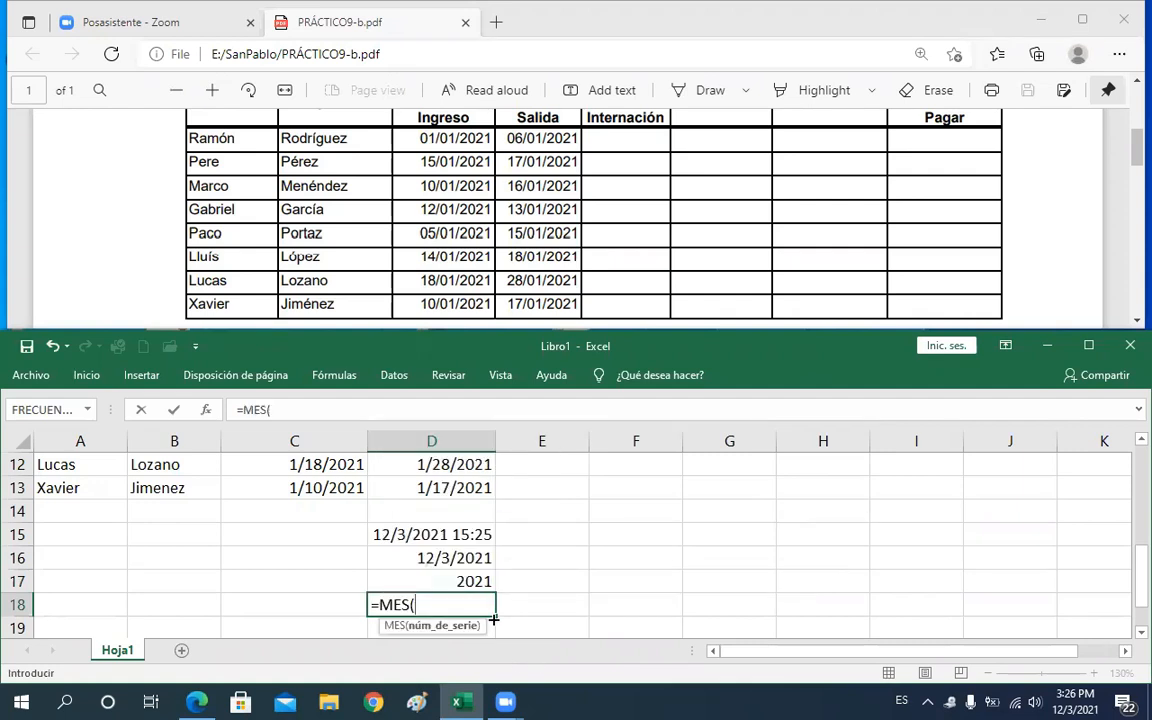
{"action": "left_click", "coordinate": [431, 558]}
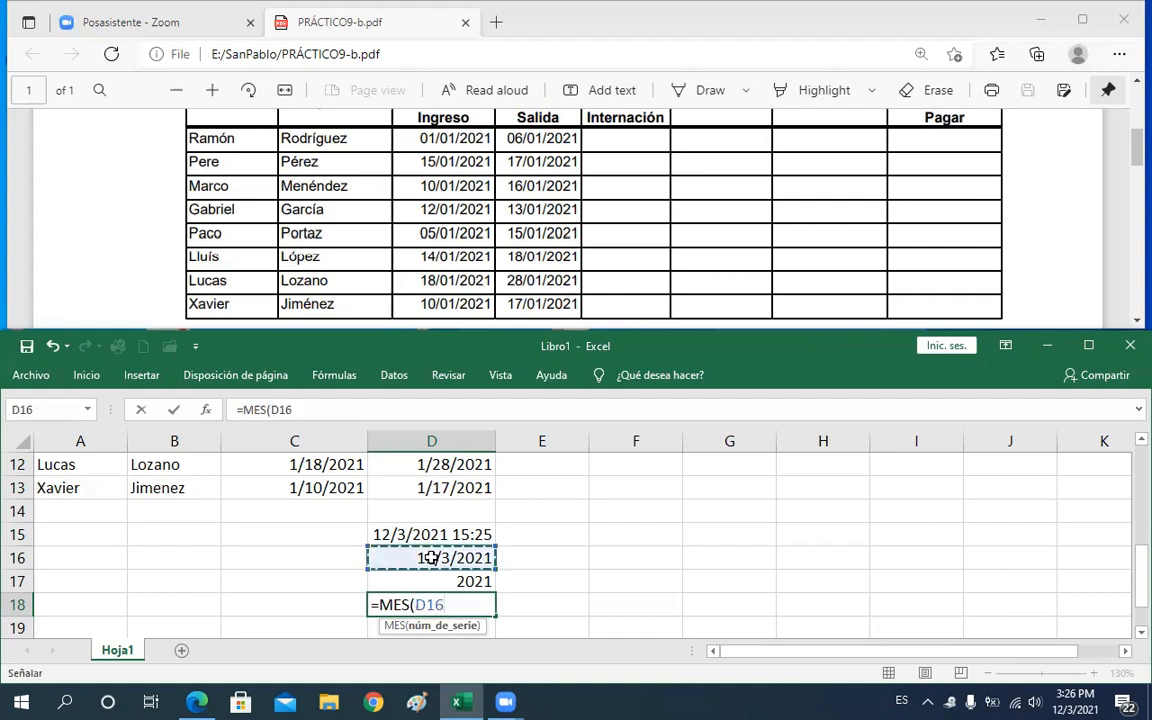
{"action": "type", "text": ")"}
{"action": "key", "text": "Return"}
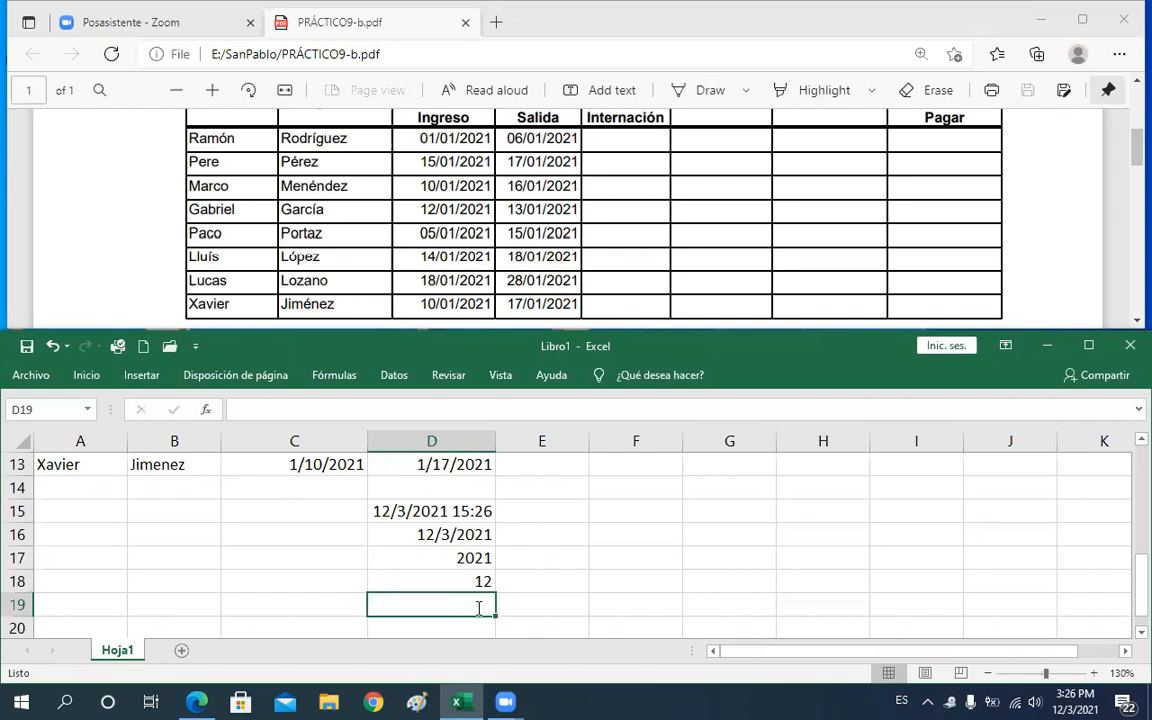
Enter the current day of the month in D19 with the formula =DIA(AHORA())
{"action": "type", "text": "=di"}
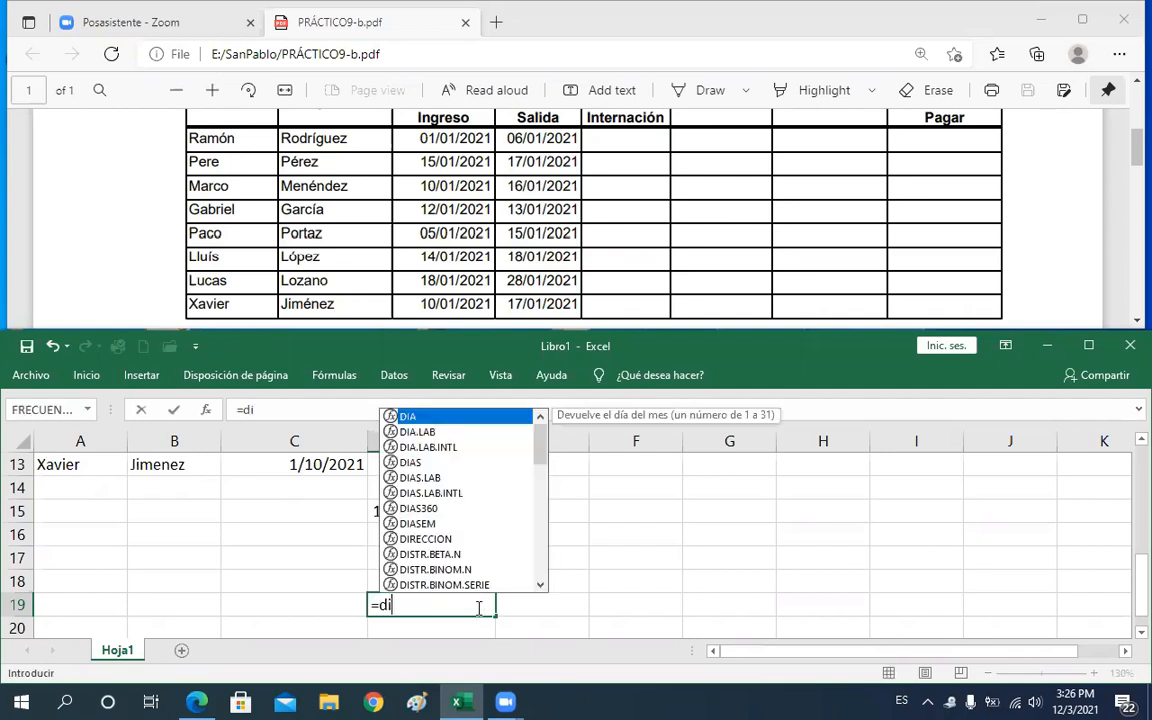
{"action": "key", "text": "Tab"}
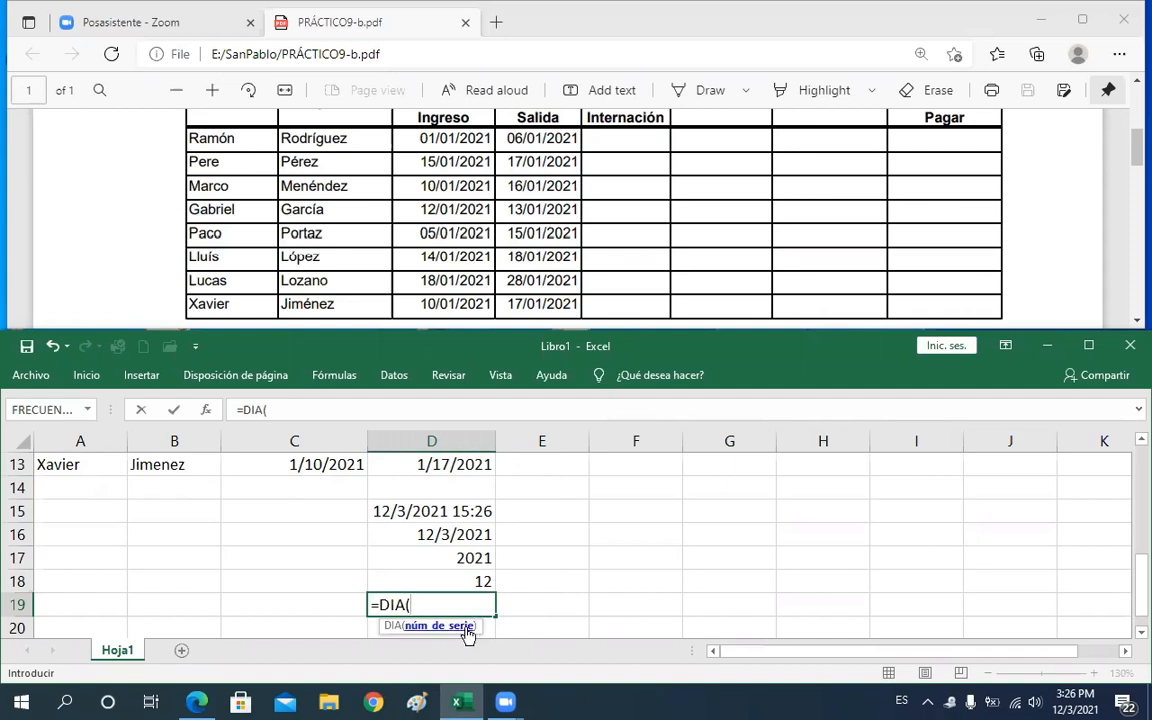
{"action": "type", "text": "aho"}
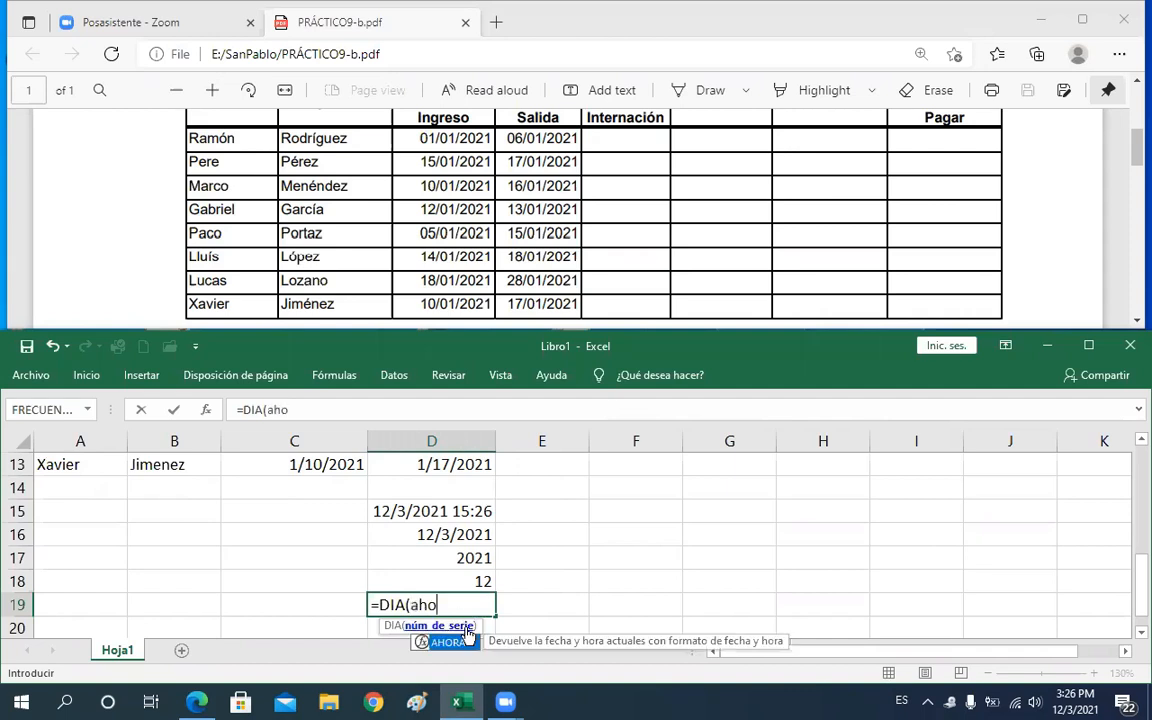
{"action": "type", "text": "ra()"}
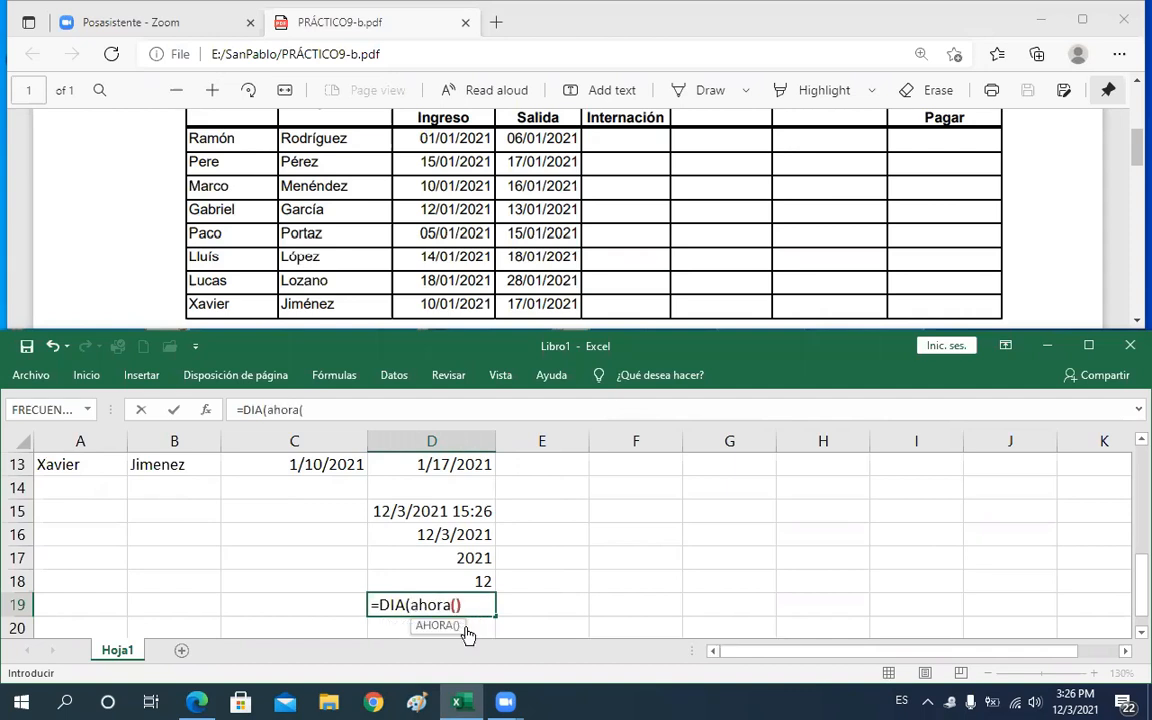
{"action": "type", "text": ")"}
{"action": "key", "text": "Return"}
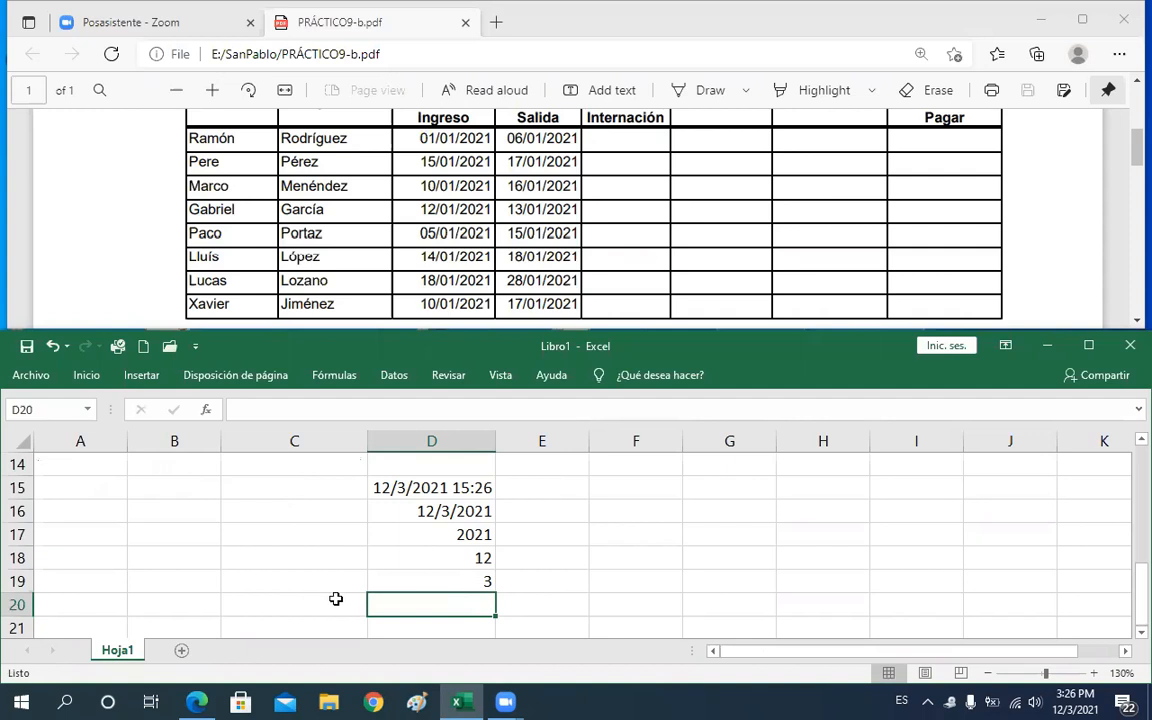
Review the date formulas in cells D15 to D19
{"action": "left_click", "coordinate": [427, 577]}
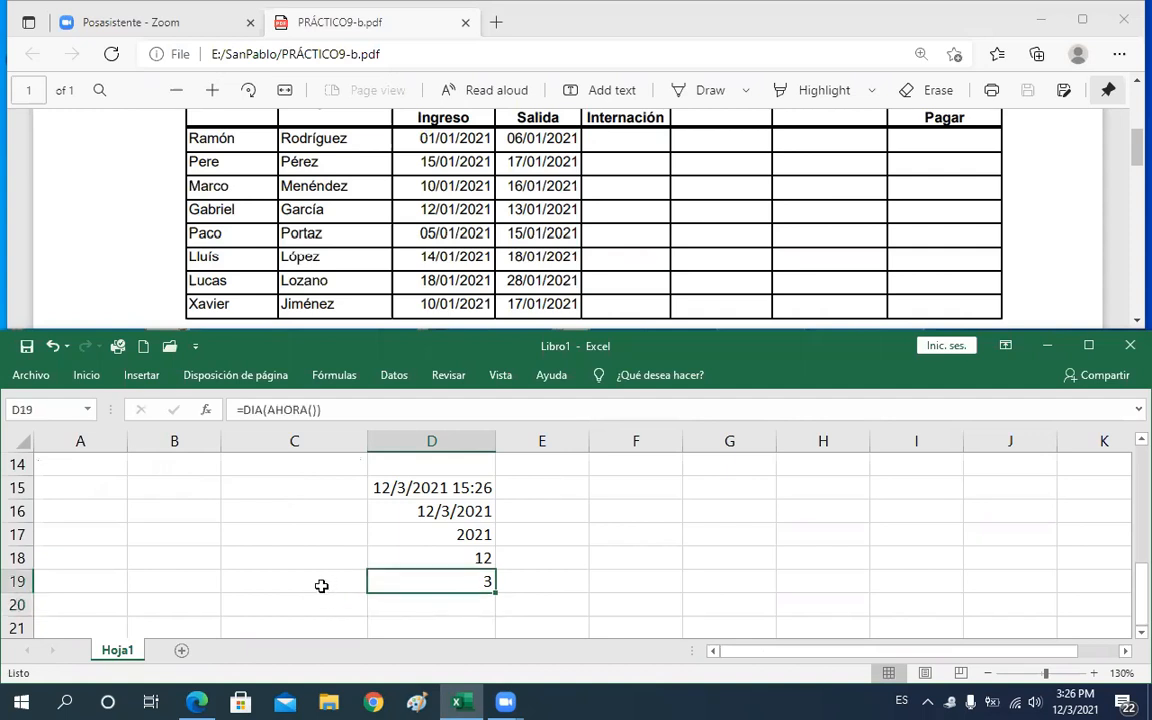
{"action": "left_click", "coordinate": [451, 488]}
{"action": "left_click", "coordinate": [449, 581], "text": "shift"}
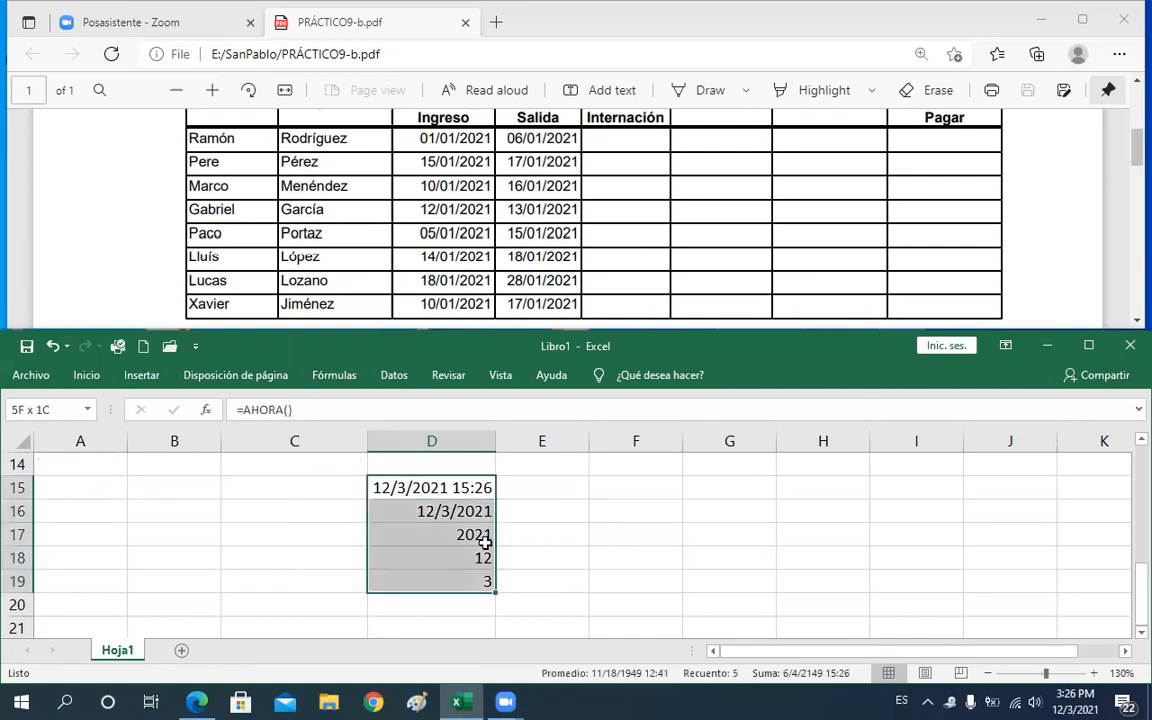
{"action": "left_click", "coordinate": [517, 552]}
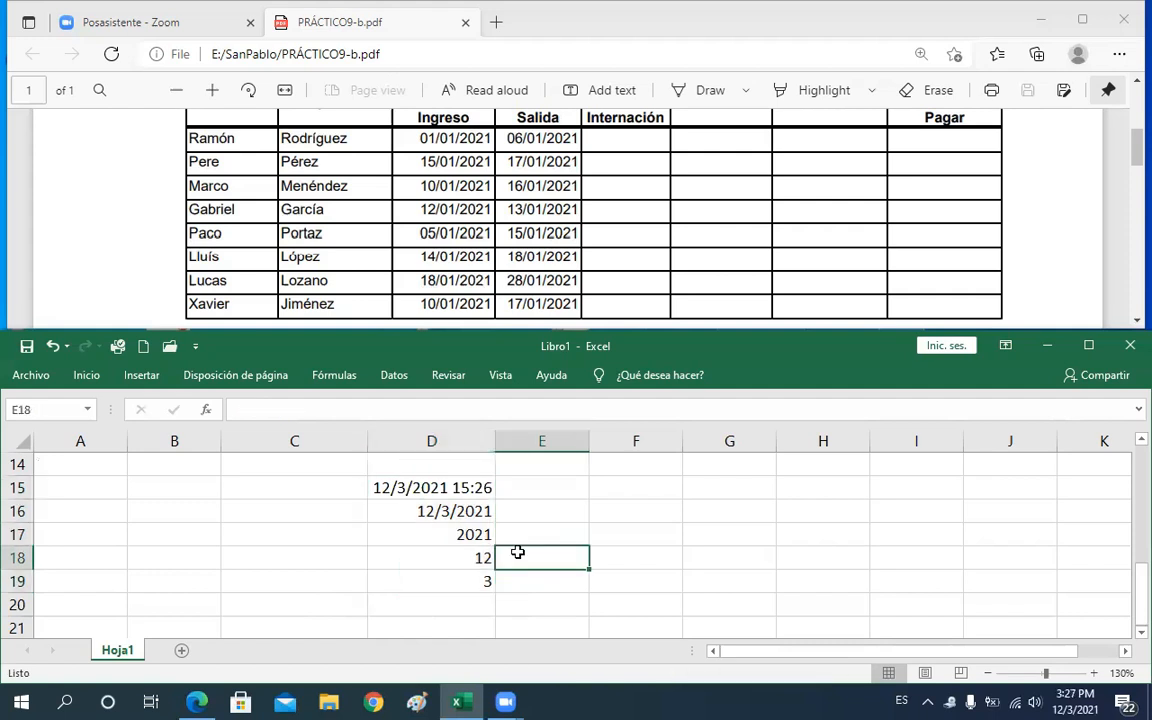
{"action": "key", "text": "Up"}
{"action": "key", "text": "Up"}
{"action": "key", "text": "Up"}
{"action": "key", "text": "Up"}
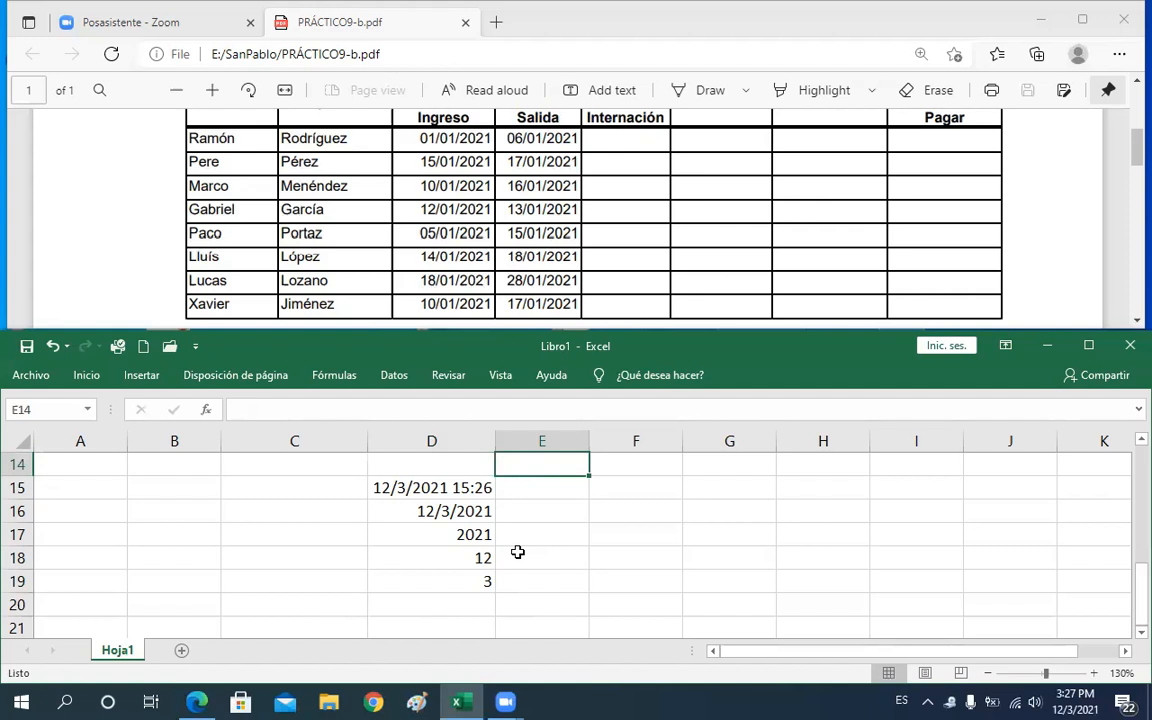
{"action": "key", "text": "Up"}
{"action": "key", "text": "Up"}
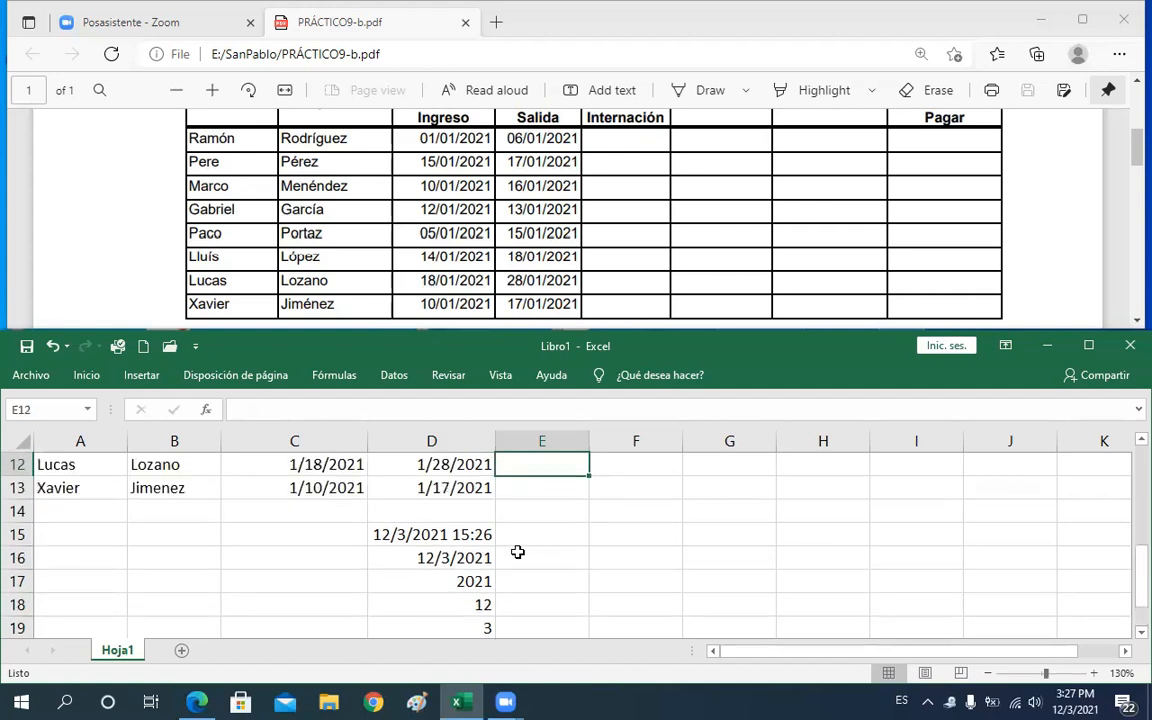
{"action": "key", "text": "Up"}
{"action": "key", "text": "Up"}
{"action": "key", "text": "Up"}
{"action": "key", "text": "Up"}
{"action": "key", "text": "Up"}
{"action": "key", "text": "Up"}
Read the calculation instructions in the PDF below the patient table
{"action": "left_click_drag", "start_coordinate": [1136, 161], "coordinate": [1136, 194]}
{"action": "left_click_drag", "start_coordinate": [224, 230], "coordinate": [329, 230]}
{"action": "left_click_drag", "start_coordinate": [463, 243], "coordinate": [491, 247]}
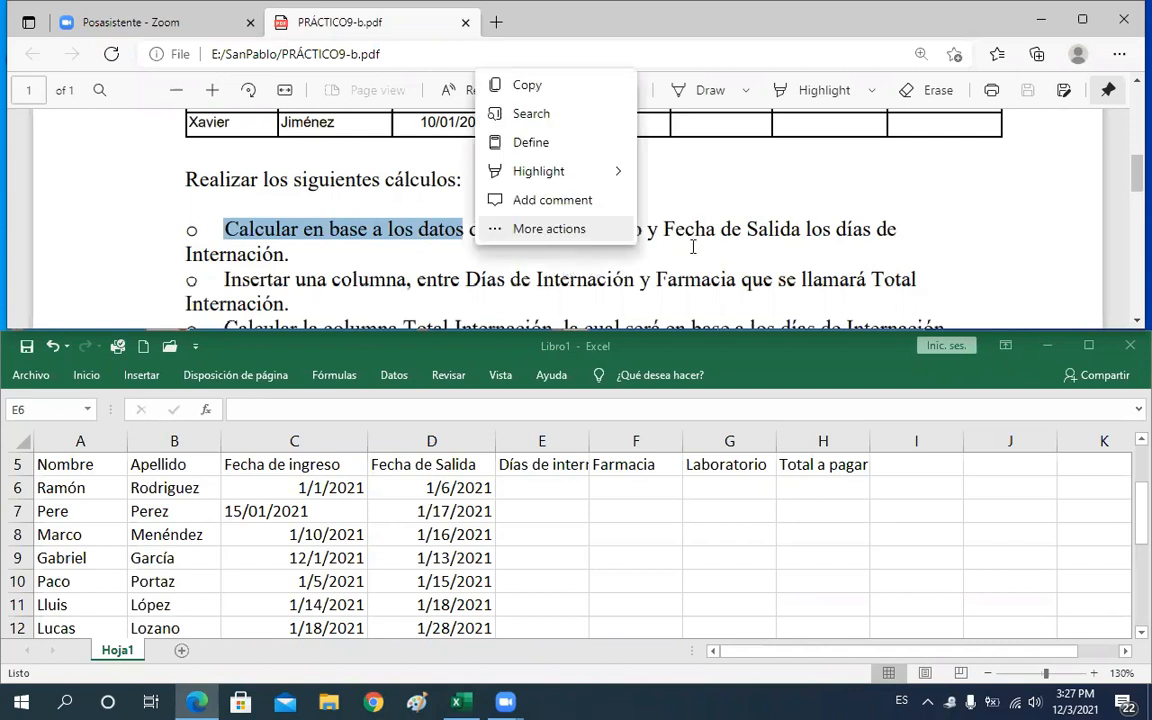
{"action": "left_click", "coordinate": [668, 216]}
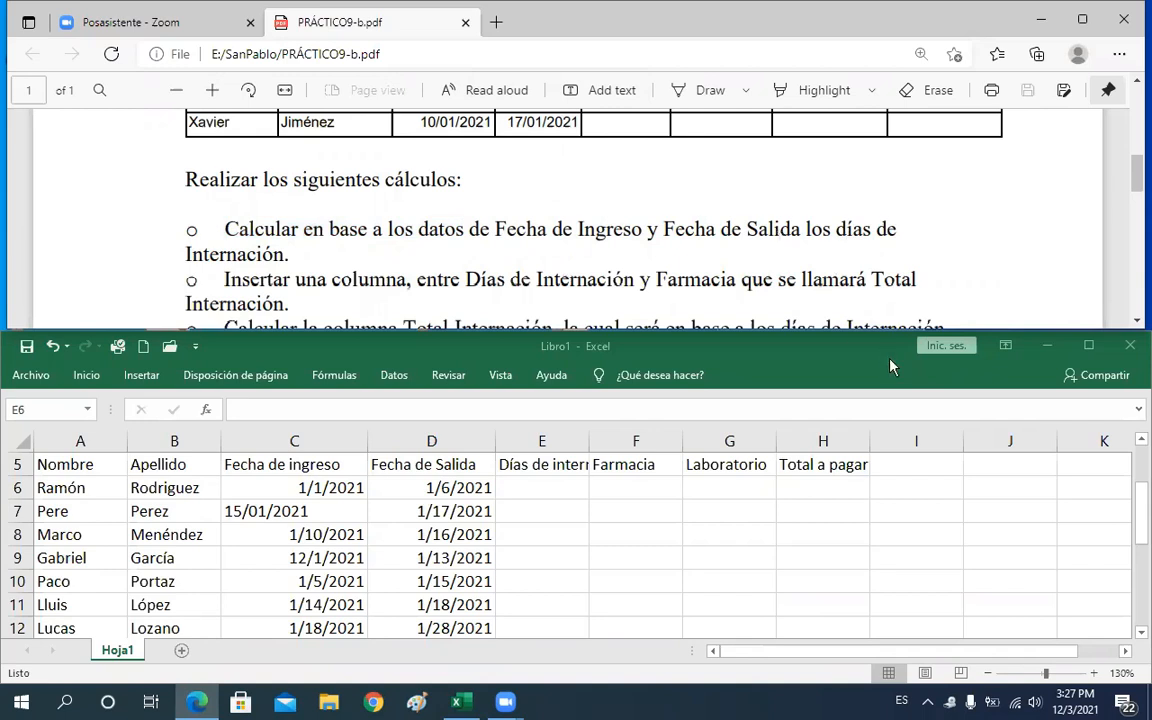
{"action": "left_click", "coordinate": [548, 487]}
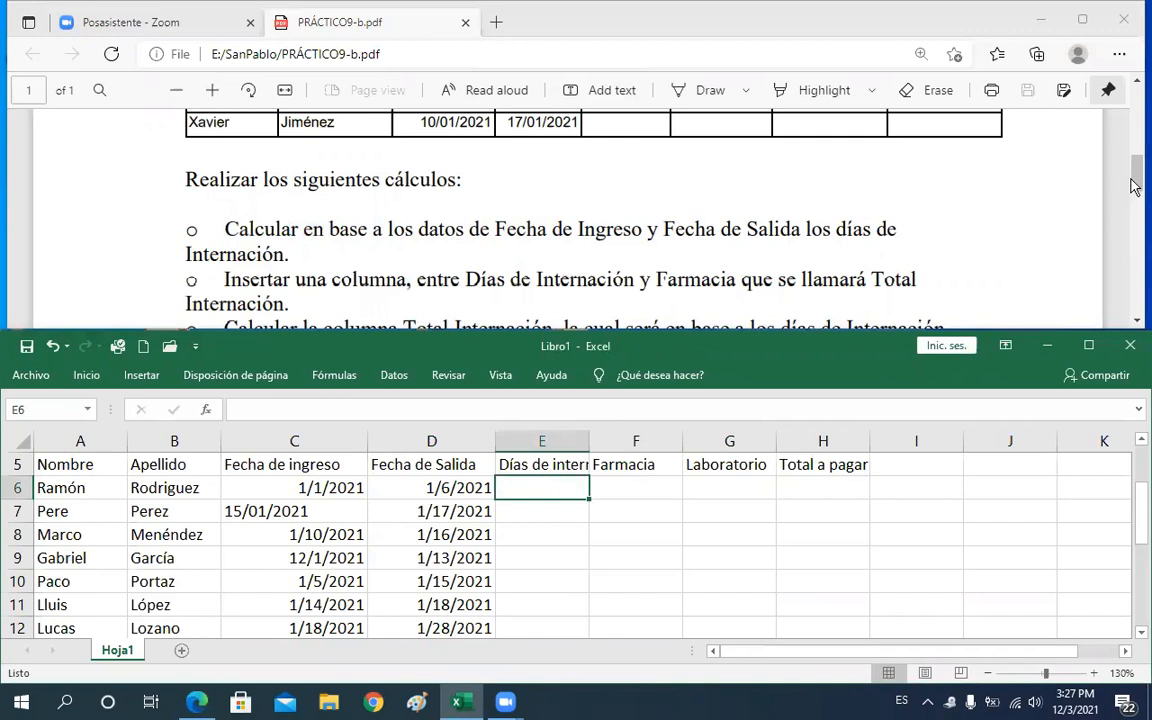
{"action": "scroll", "coordinate": [1135, 190], "scroll_direction": "up", "scroll_amount": 2}
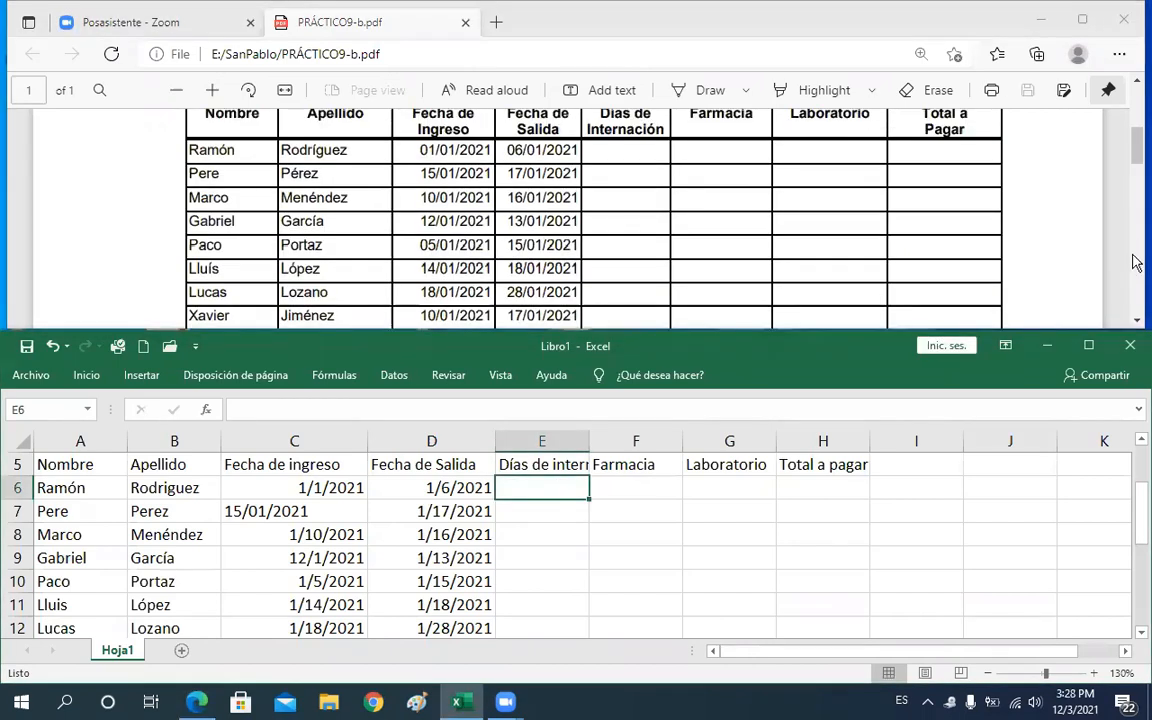
{"action": "left_click", "coordinate": [1137, 322]}
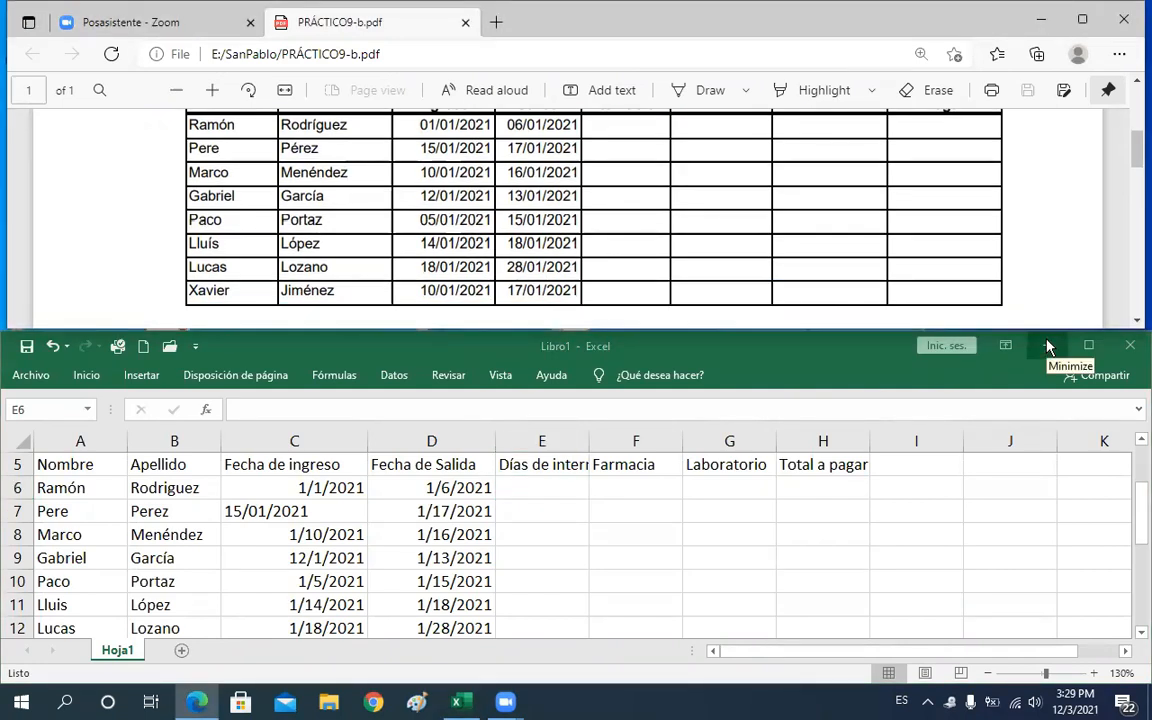
{"action": "left_click", "coordinate": [1070, 480]}
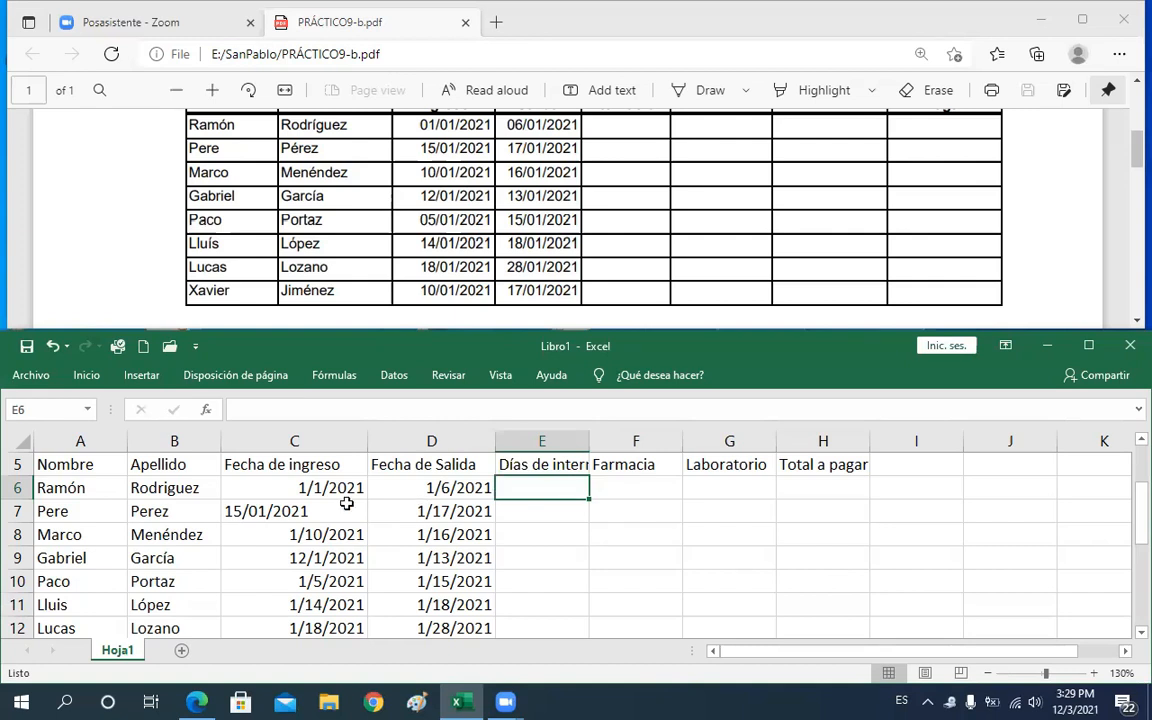
Calculate the first patient's hospitalization days in E6 with the formula =D6-C6
{"action": "left_click", "coordinate": [284, 486]}
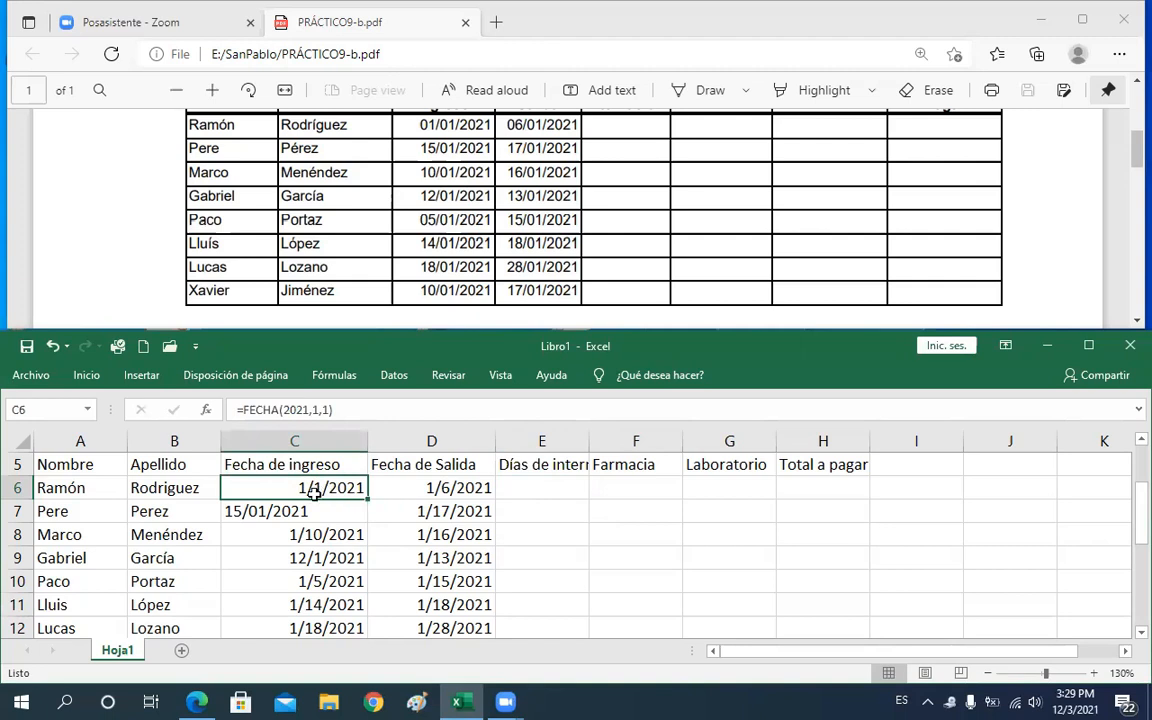
{"action": "left_click", "coordinate": [455, 488]}
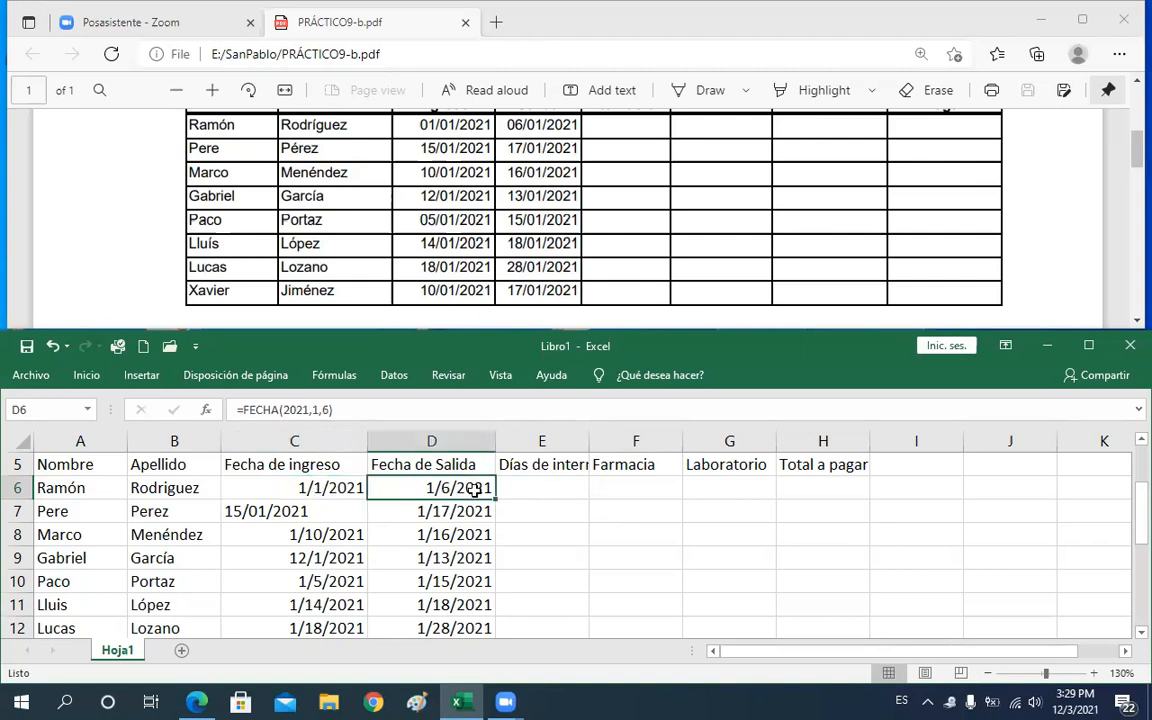
{"action": "left_click", "coordinate": [536, 487]}
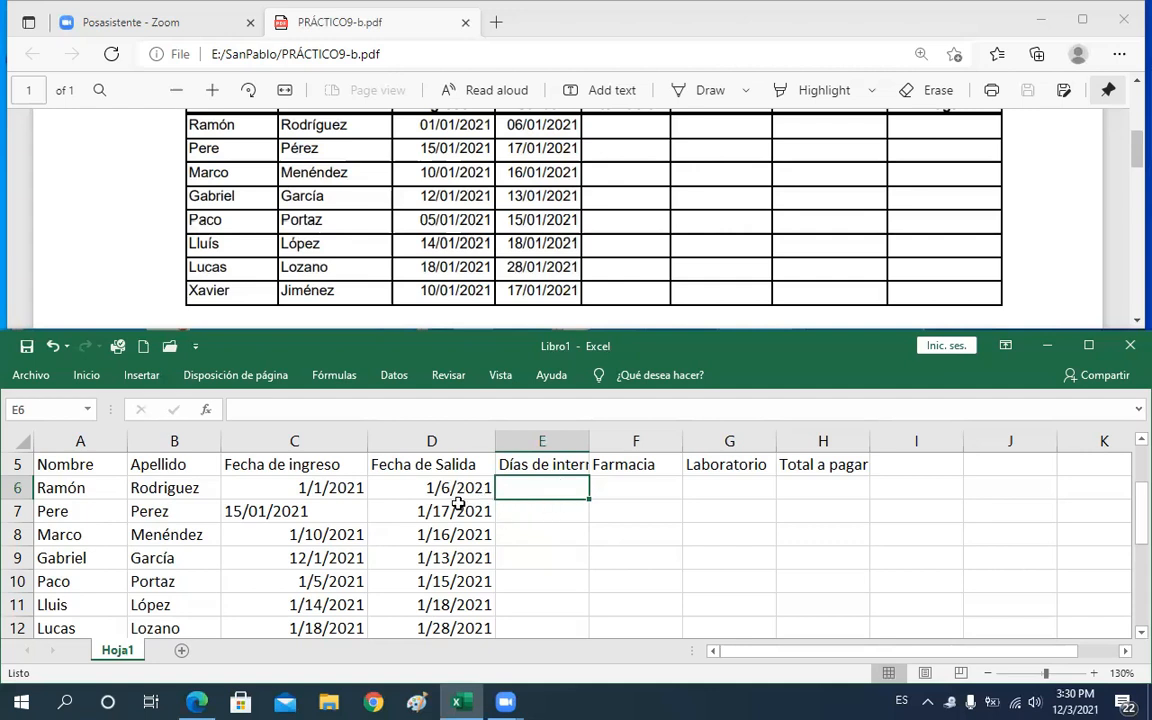
{"action": "type", "text": "=="}
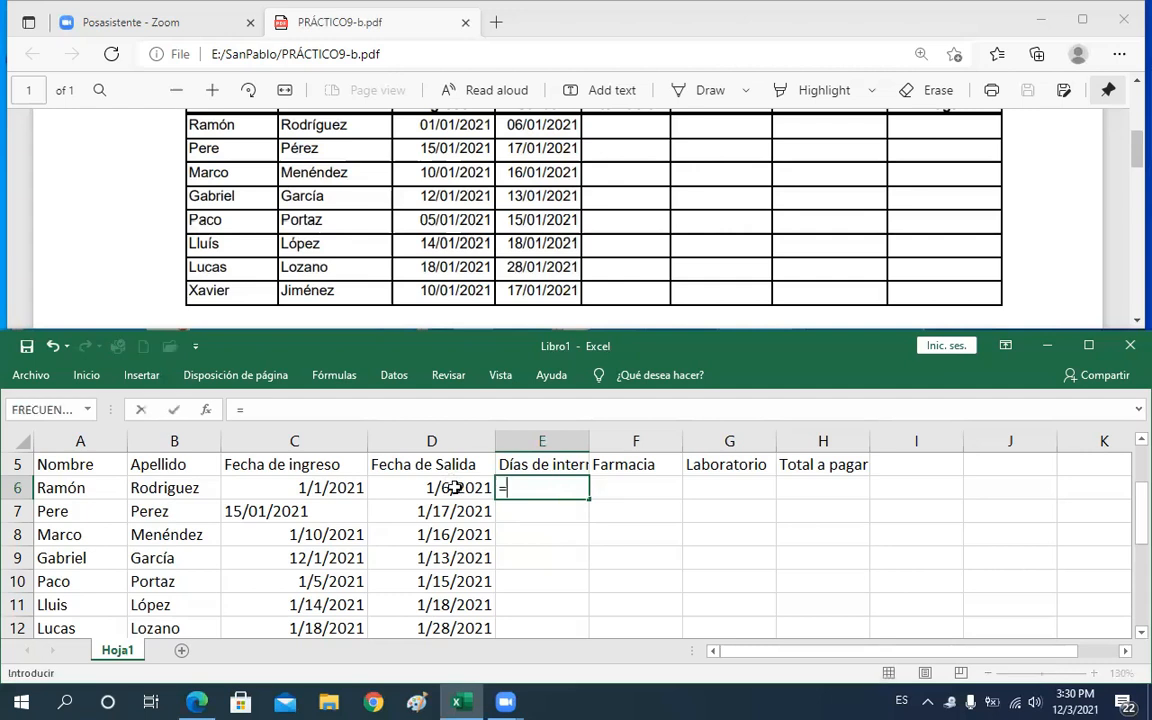
{"action": "left_click", "coordinate": [449, 488]}
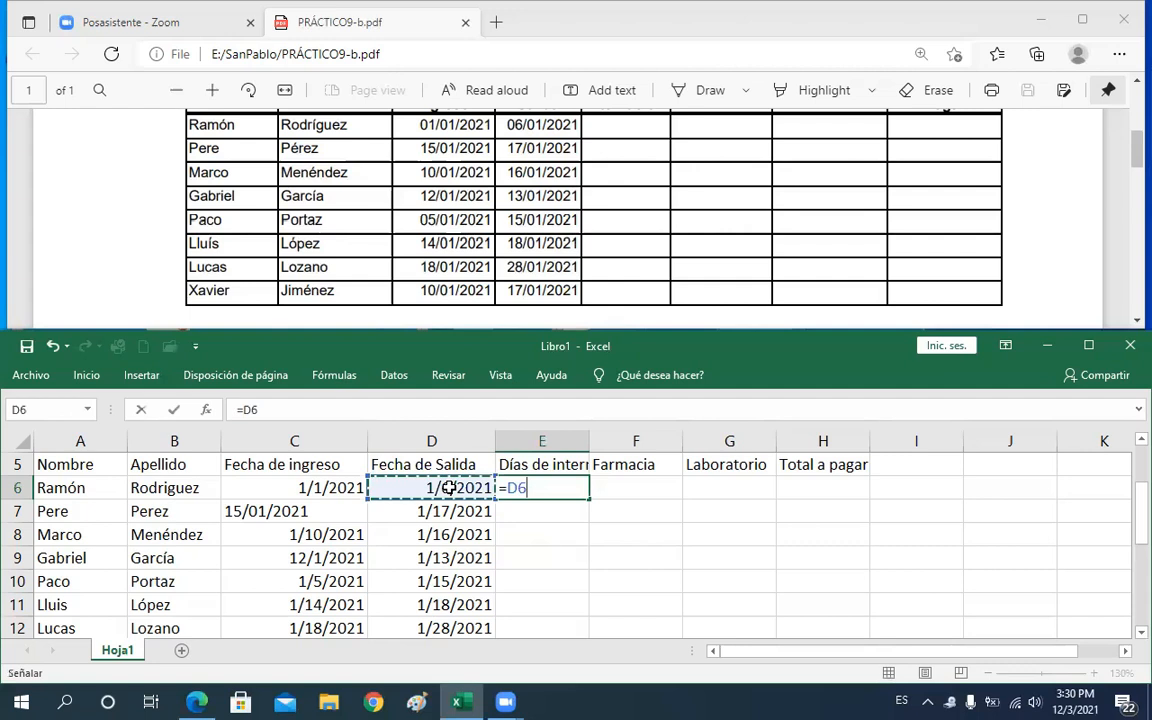
{"action": "type", "text": "'"}
{"action": "key", "text": "BackSpace"}
{"action": "type", "text": "-"}
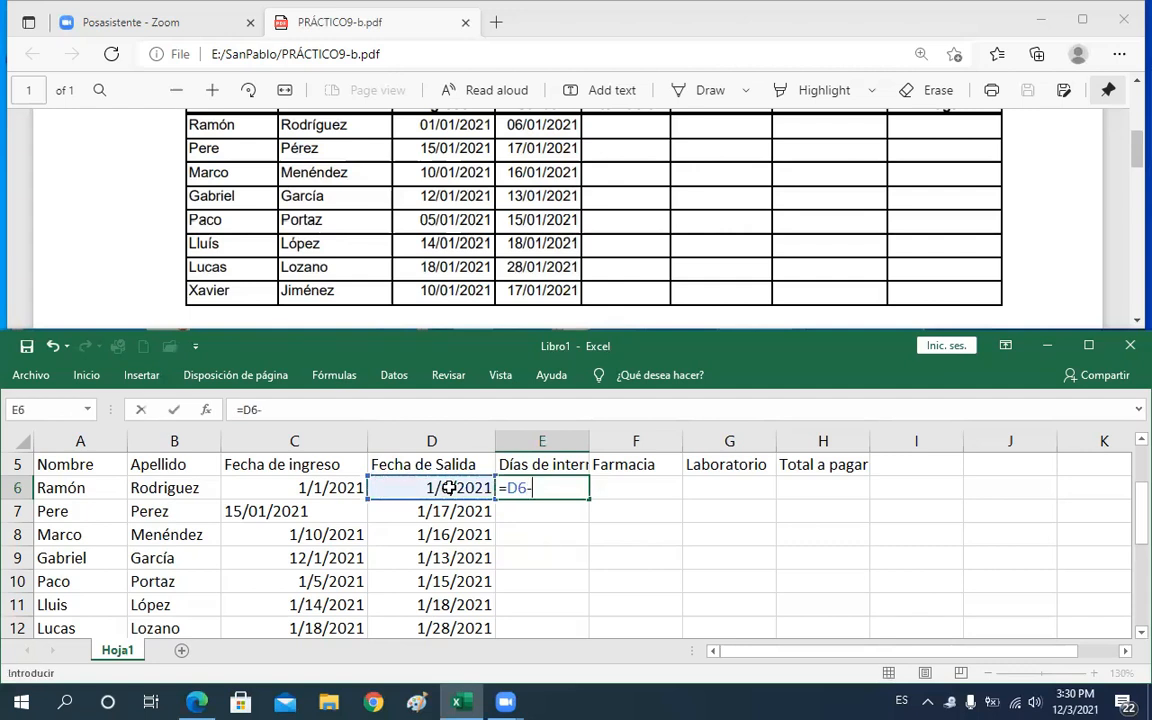
{"action": "left_click", "coordinate": [293, 487]}
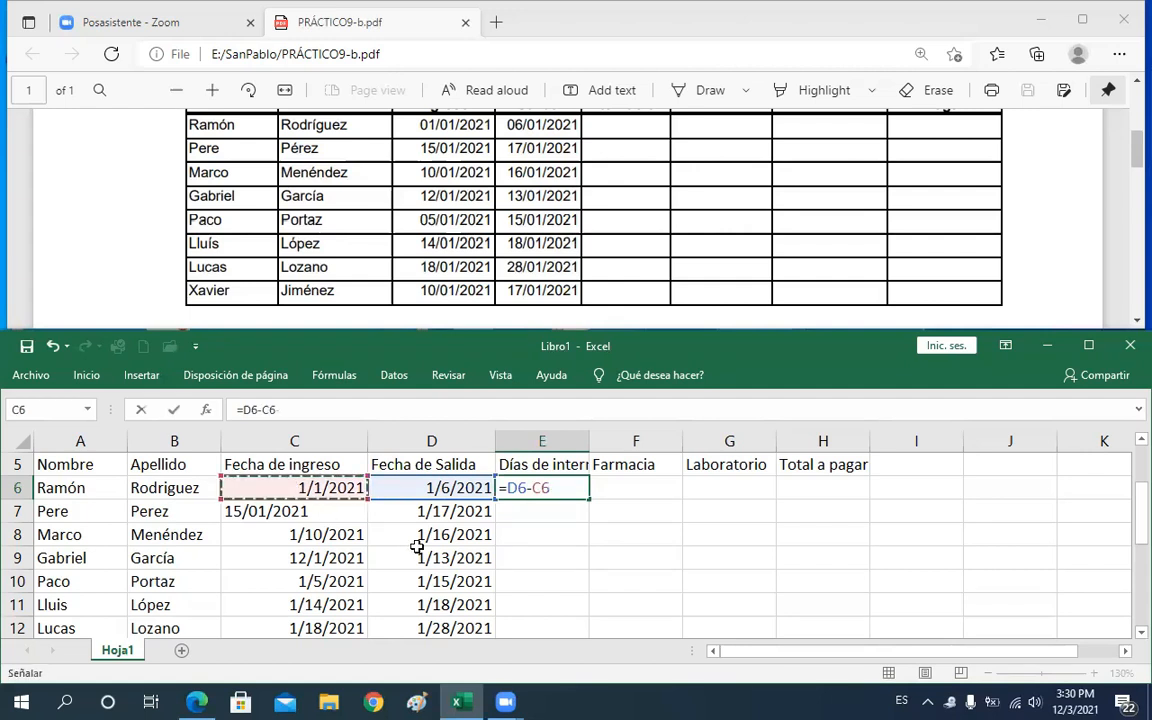
{"action": "key", "text": "Return"}
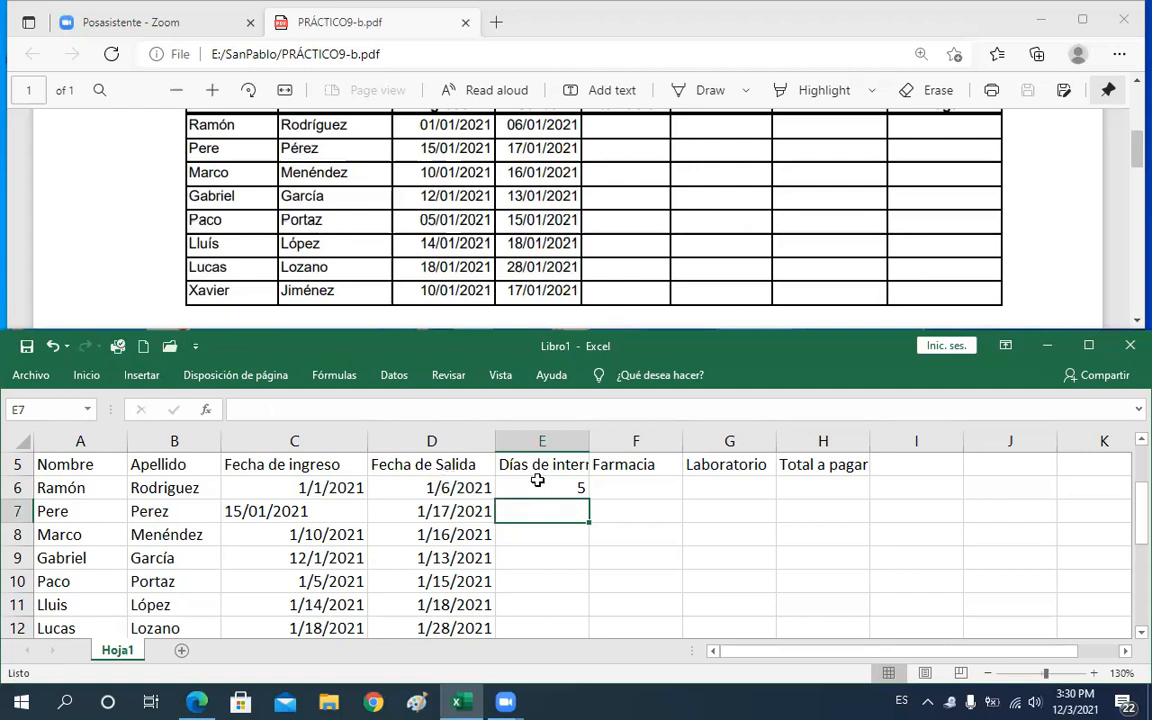
Swap the operands in E6's hospitalization-days formula to =C6-D6
{"action": "double_click", "coordinate": [540, 486]}
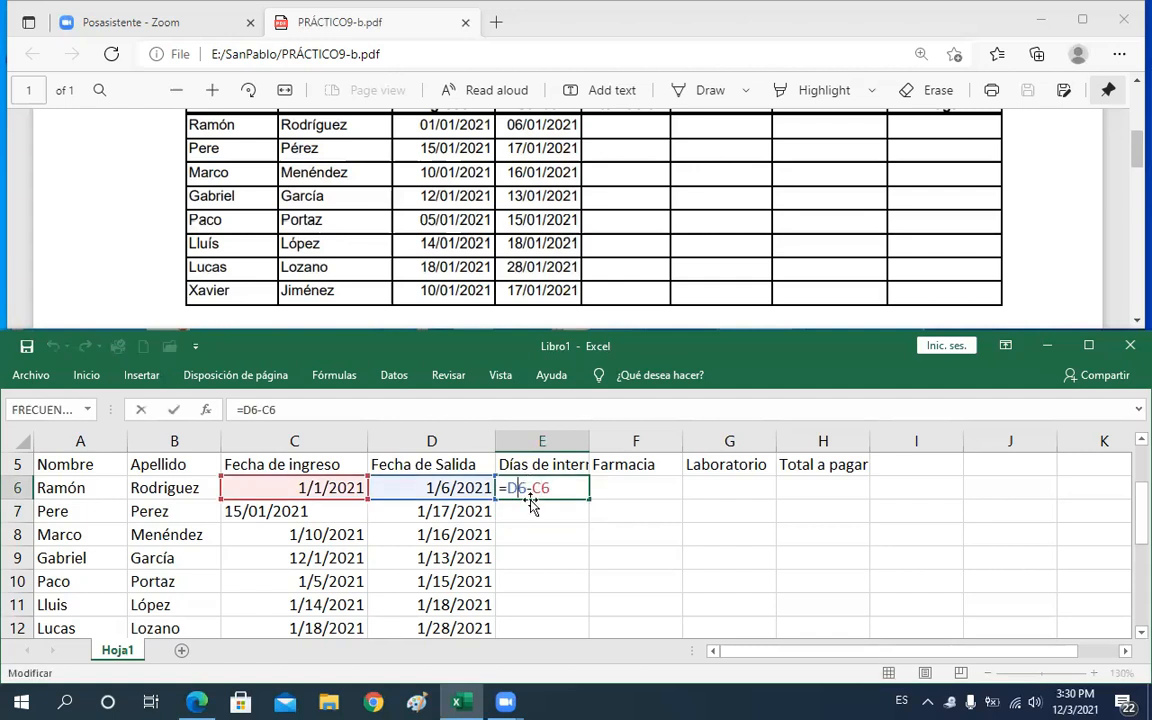
{"action": "key", "text": "BackSpace"}
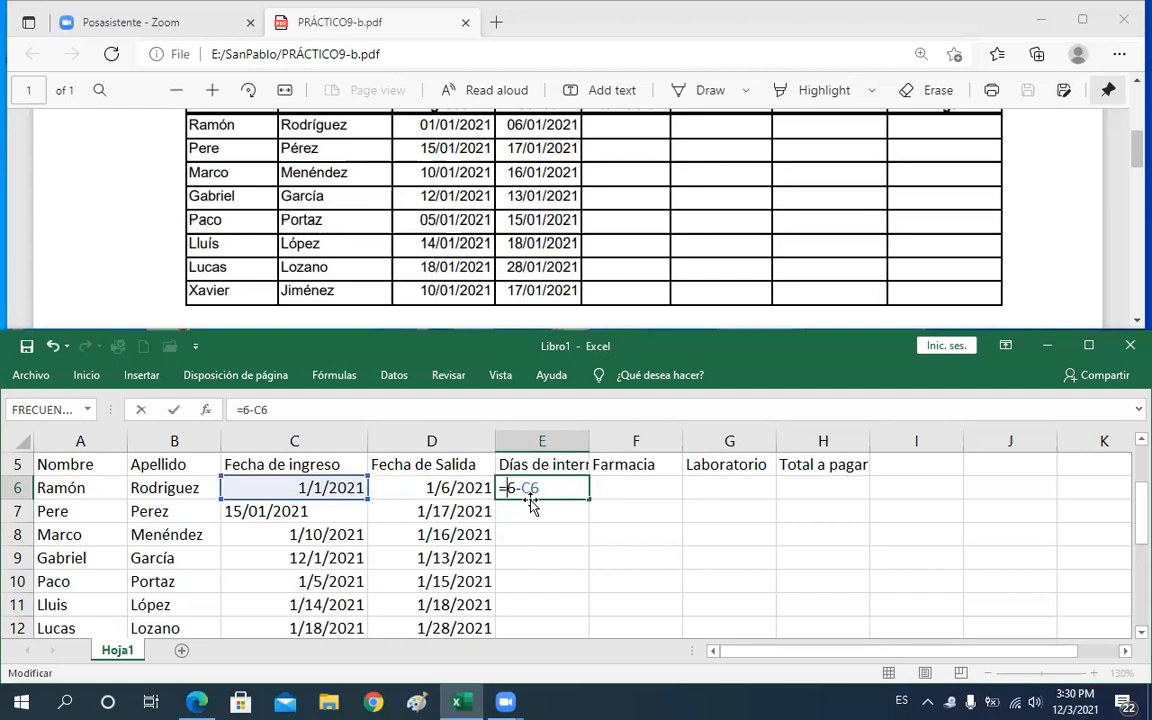
{"action": "type", "text": "c"}
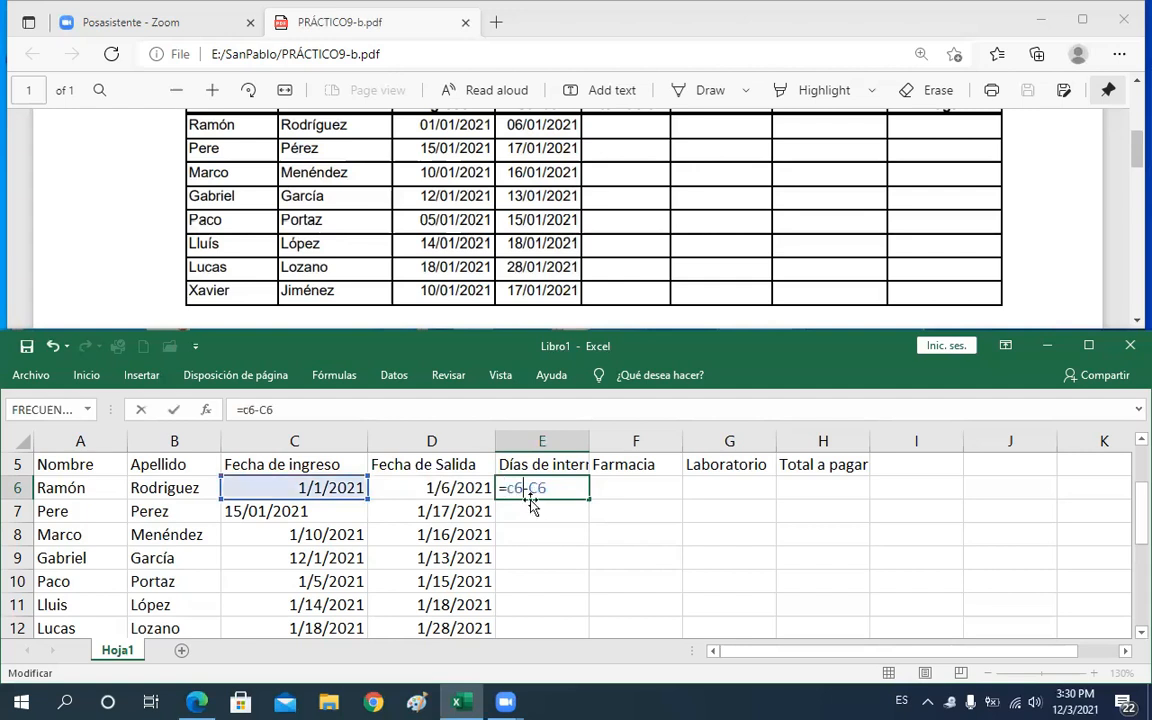
{"action": "key", "text": "Right"}
{"action": "key", "text": "Right"}
{"action": "key", "text": "BackSpace"}
{"action": "type", "text": "d"}
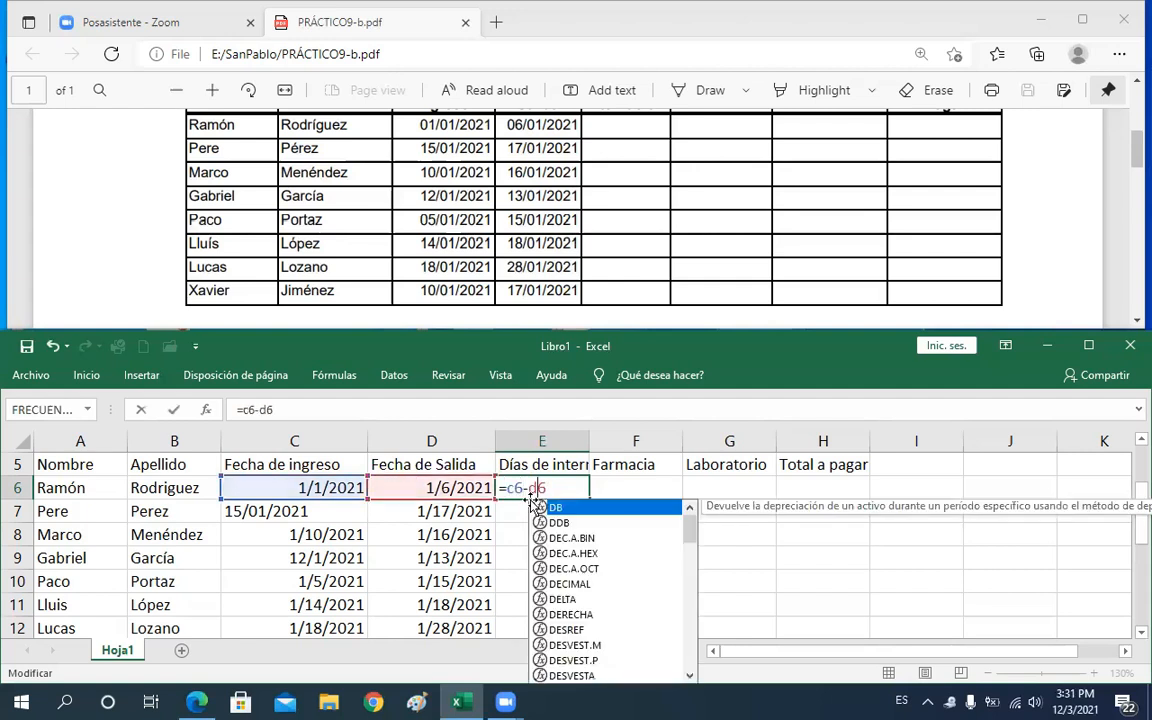
{"action": "key", "text": "Return"}
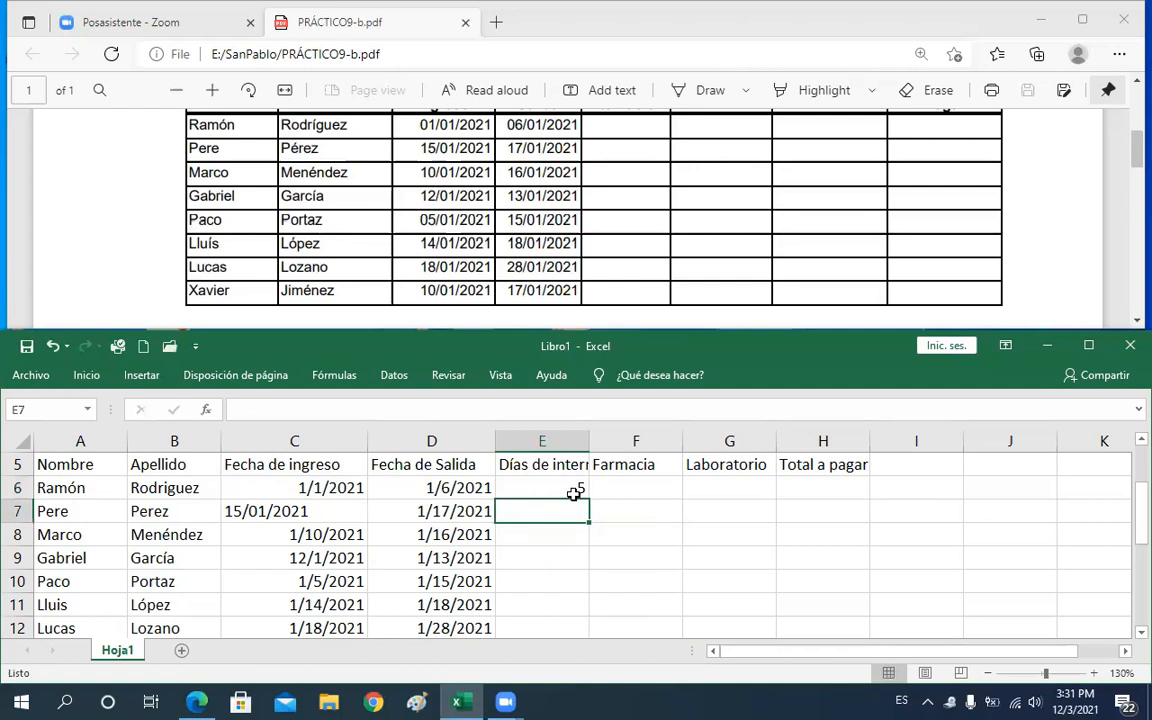
{"action": "left_click", "coordinate": [572, 490]}
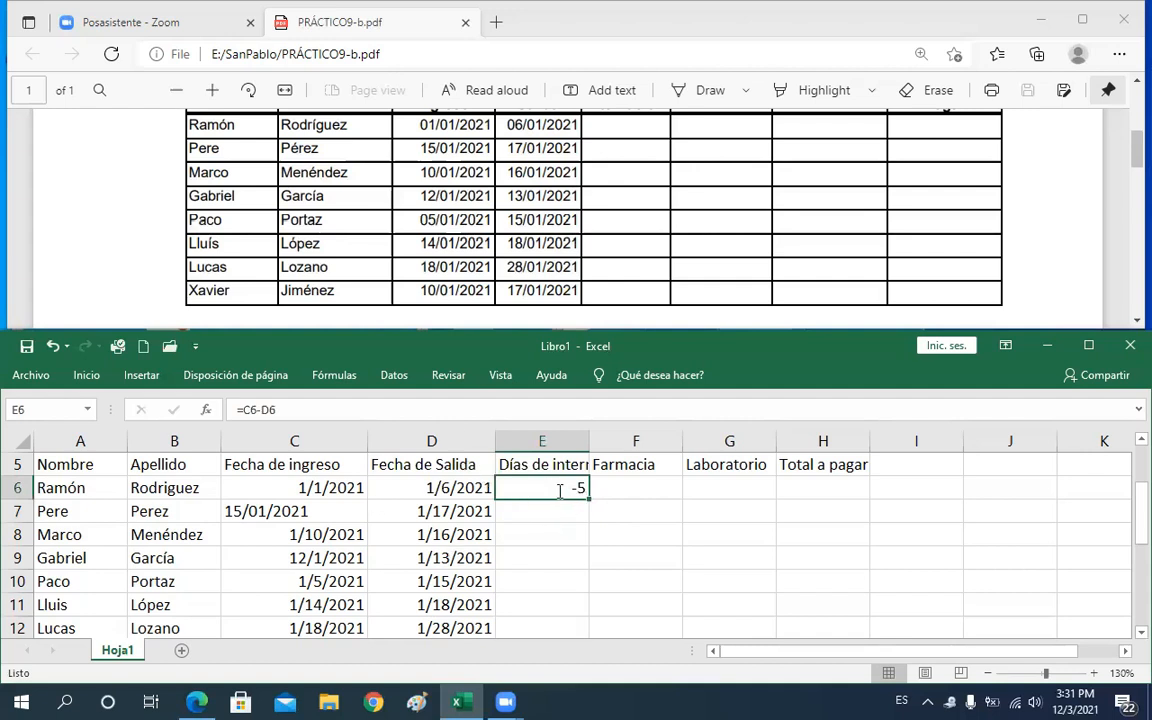
Change E6's formula back to =D6-C6
{"action": "double_click", "coordinate": [558, 490]}
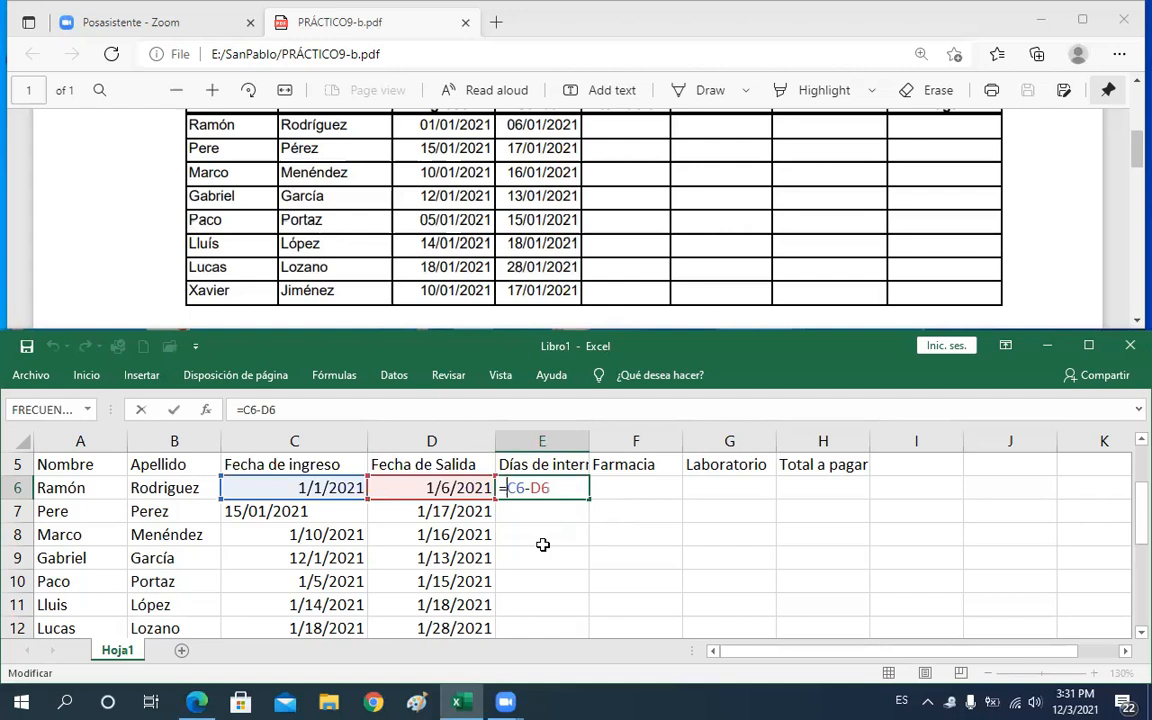
{"action": "type", "text": "'"}
{"action": "key", "text": "BackSpace"}
{"action": "type", "text": "-"}
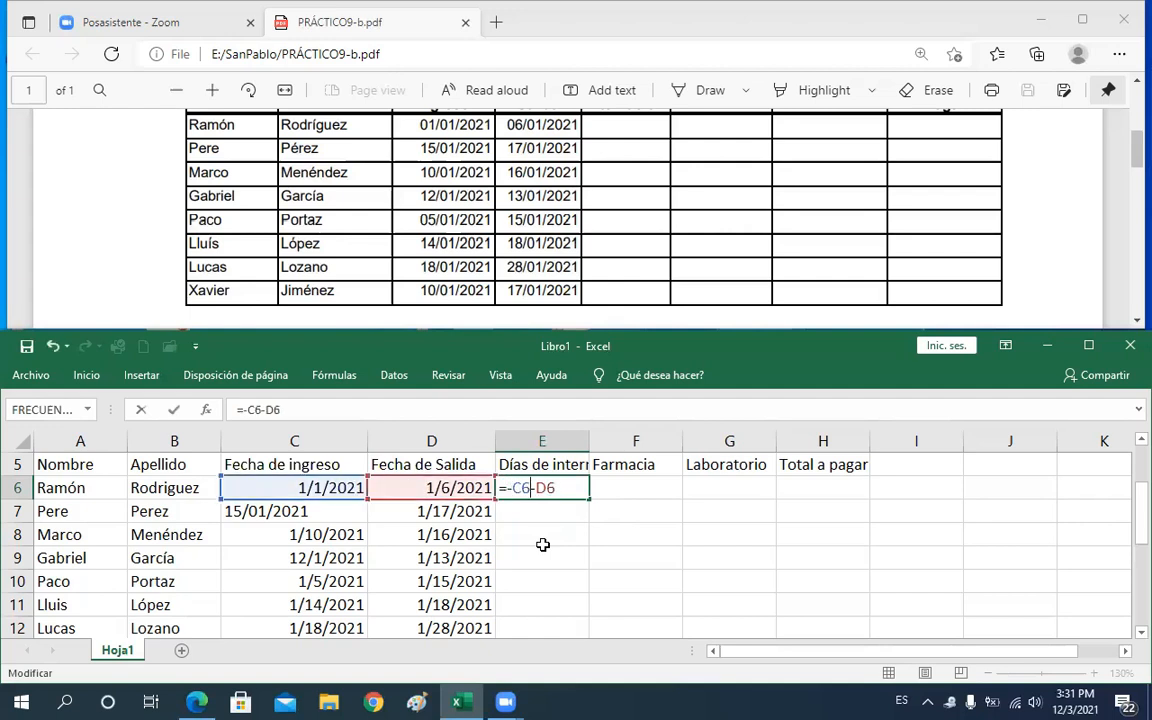
{"action": "key", "text": "BackSpace"}
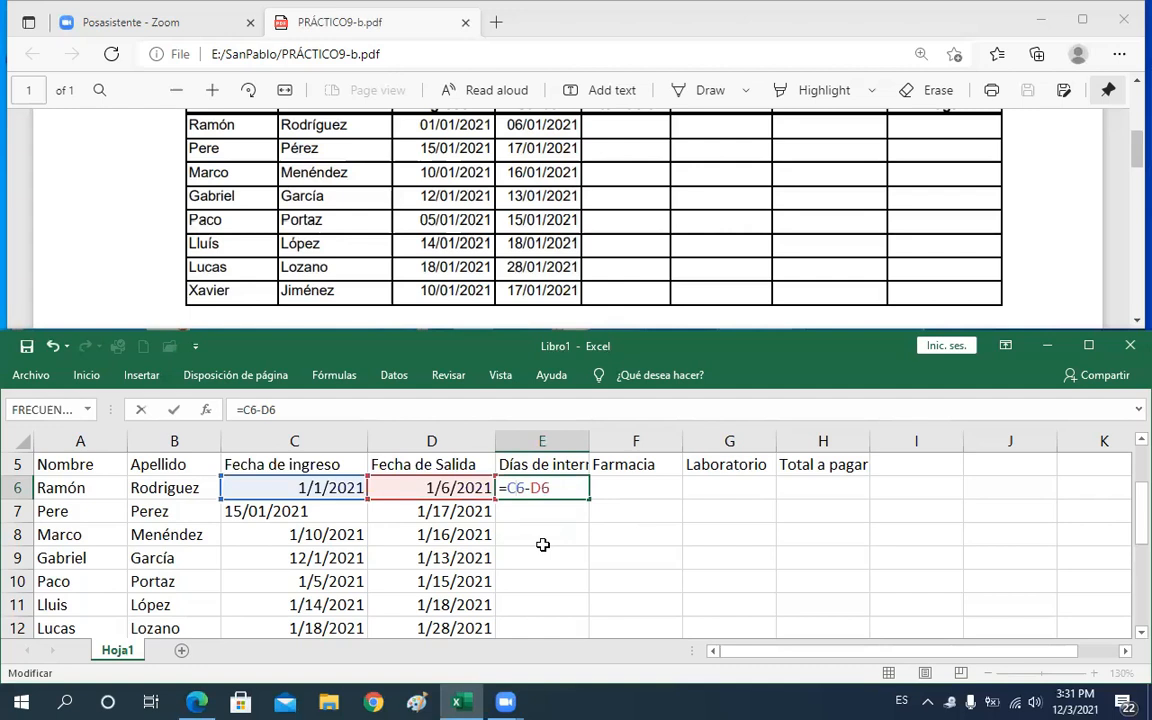
{"action": "type", "text": "d"}
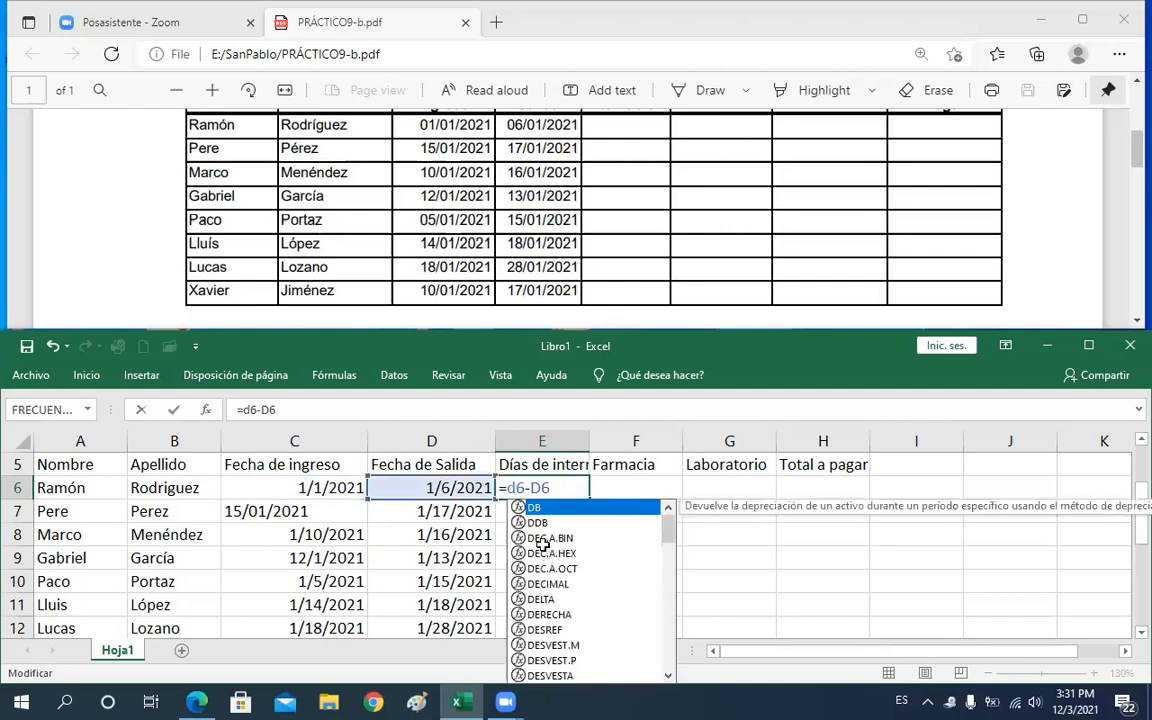
{"action": "key", "text": "Delete"}
{"action": "key", "text": "BackSpace"}
{"action": "type", "text": "c"}
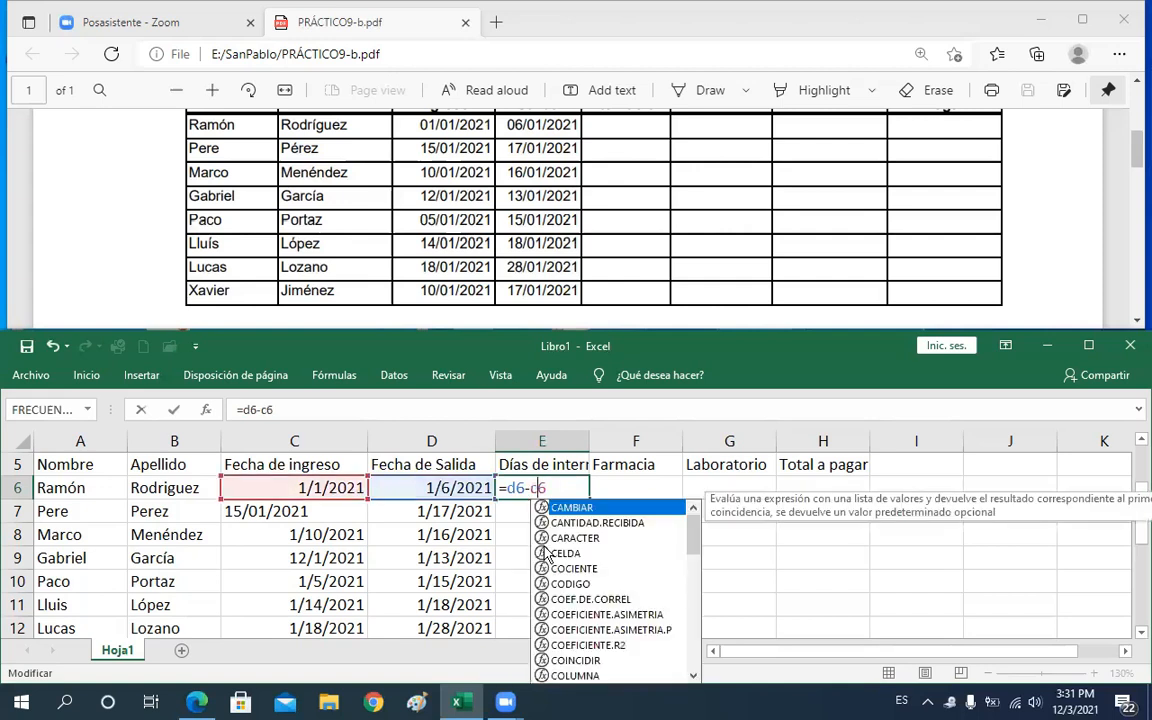
{"action": "key", "text": "Return"}
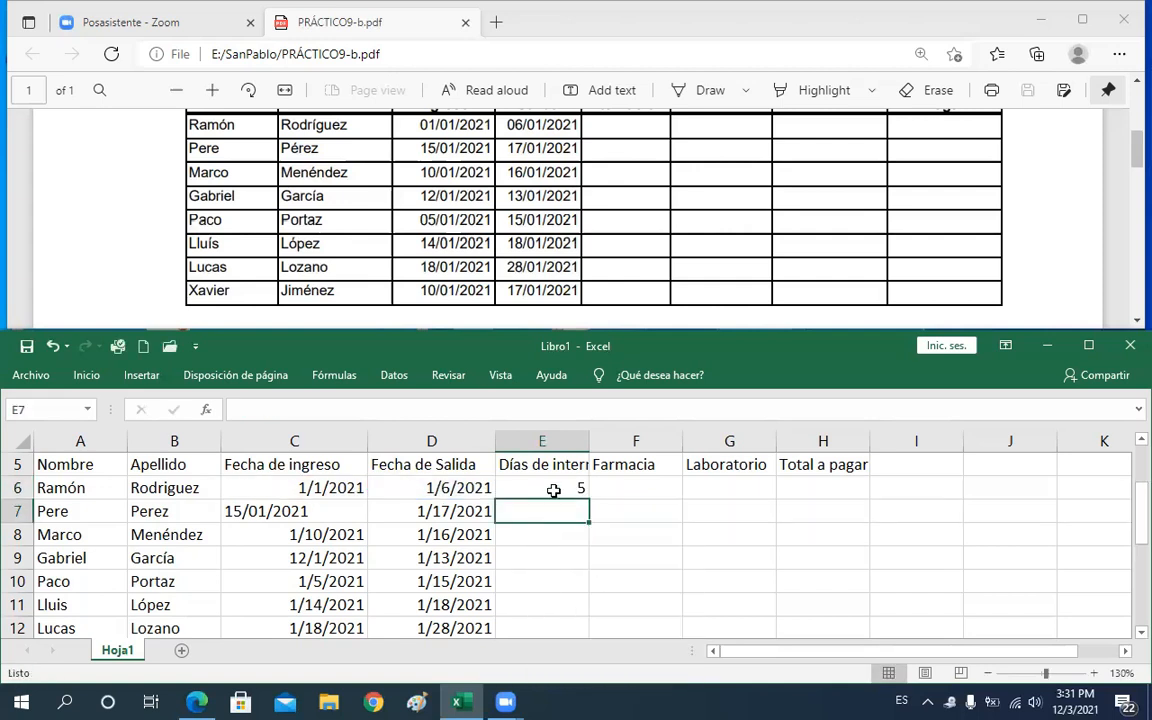
Enter the formula =DIA(D7) in E7 for the second patient
{"action": "left_click_drag", "start_coordinate": [1136, 519], "coordinate": [1136, 514]}
{"action": "type", "text": "="}
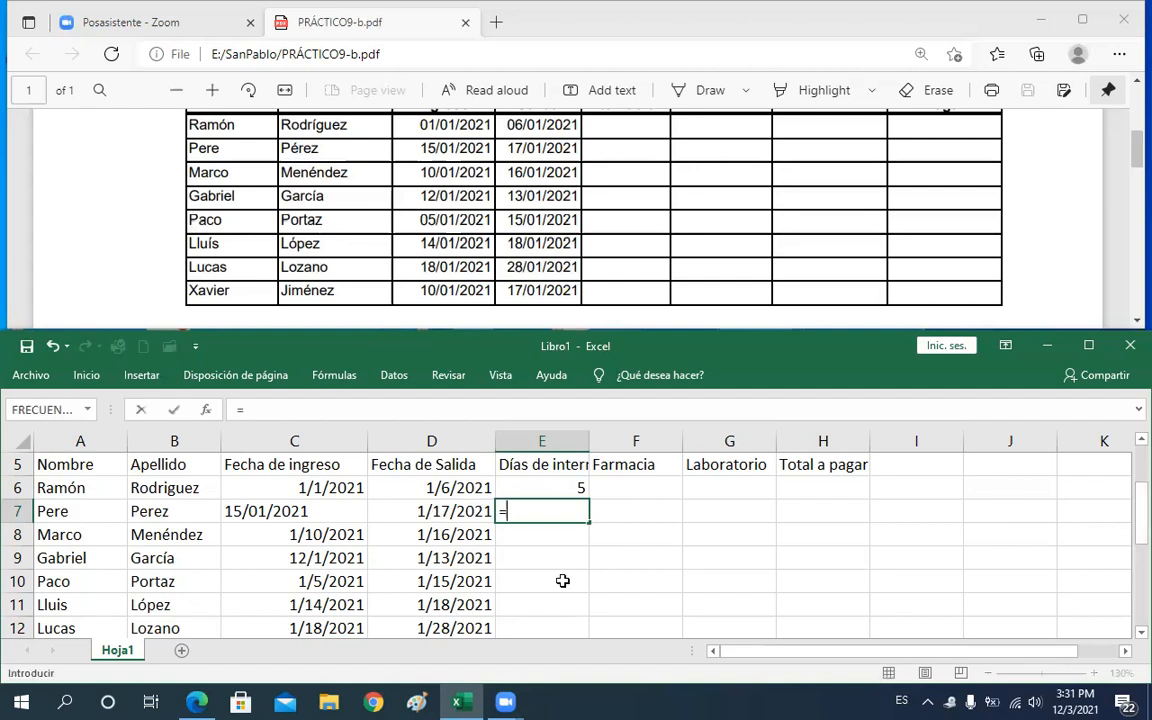
{"action": "type", "text": "di"}
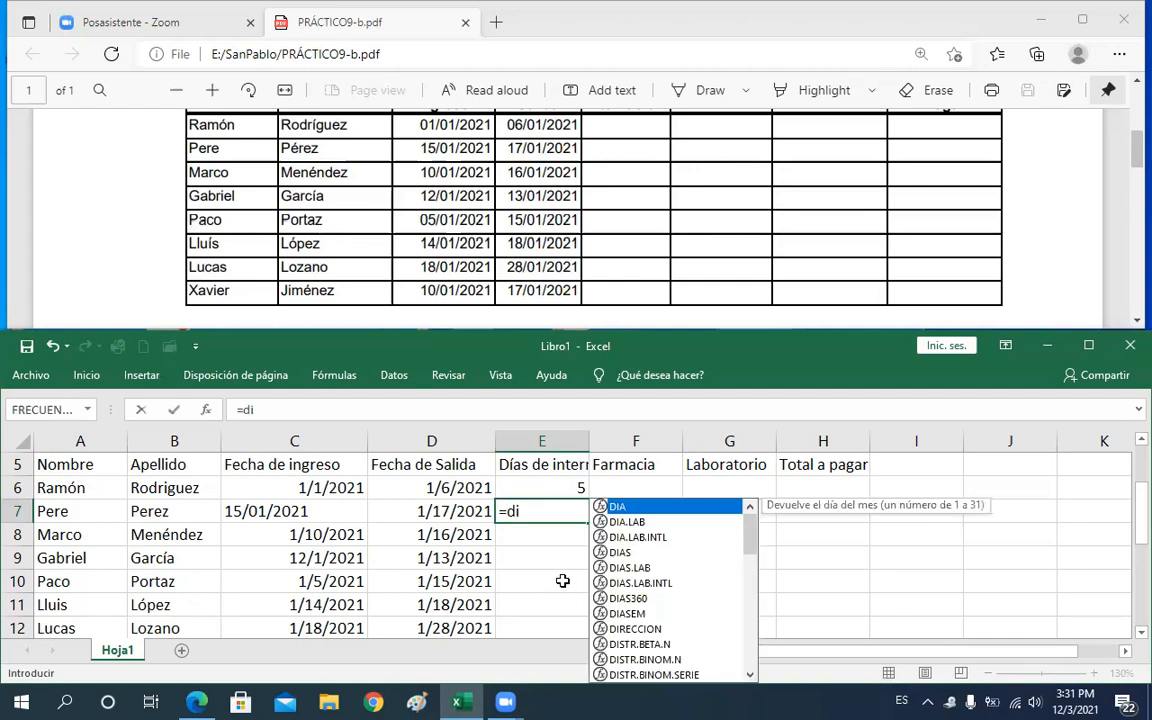
{"action": "key", "text": "BackSpace"}
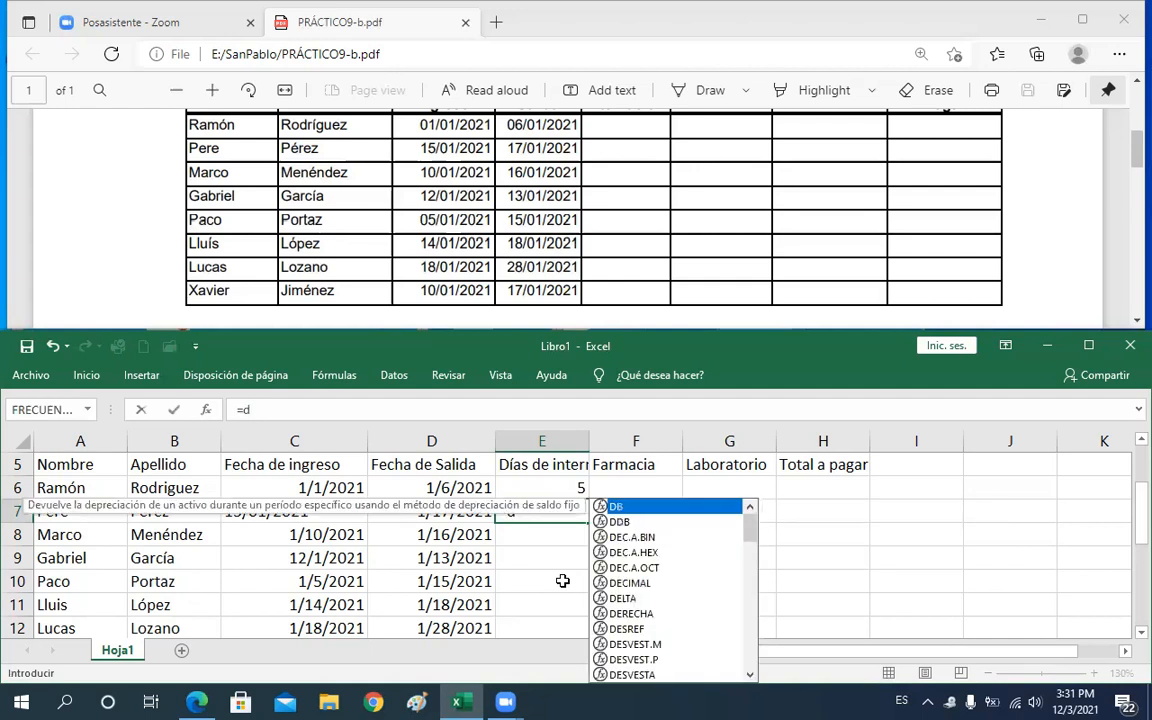
{"action": "type", "text": "i"}
{"action": "key", "text": "Tab"}
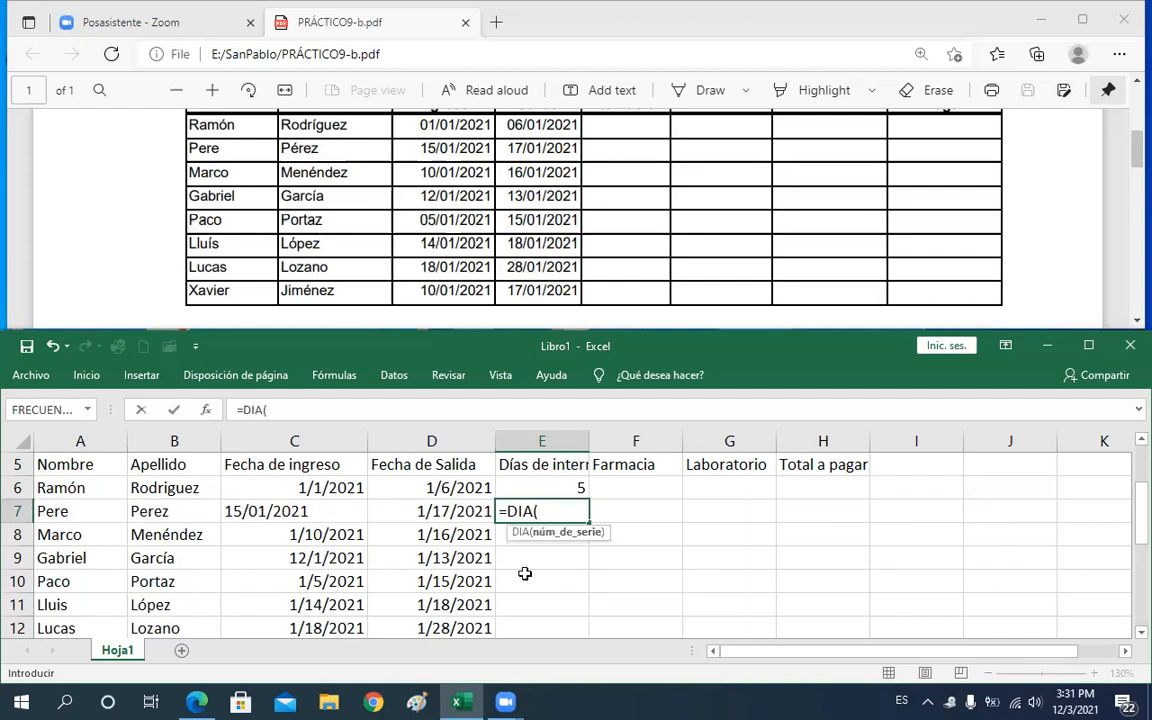
{"action": "left_click", "coordinate": [456, 511]}
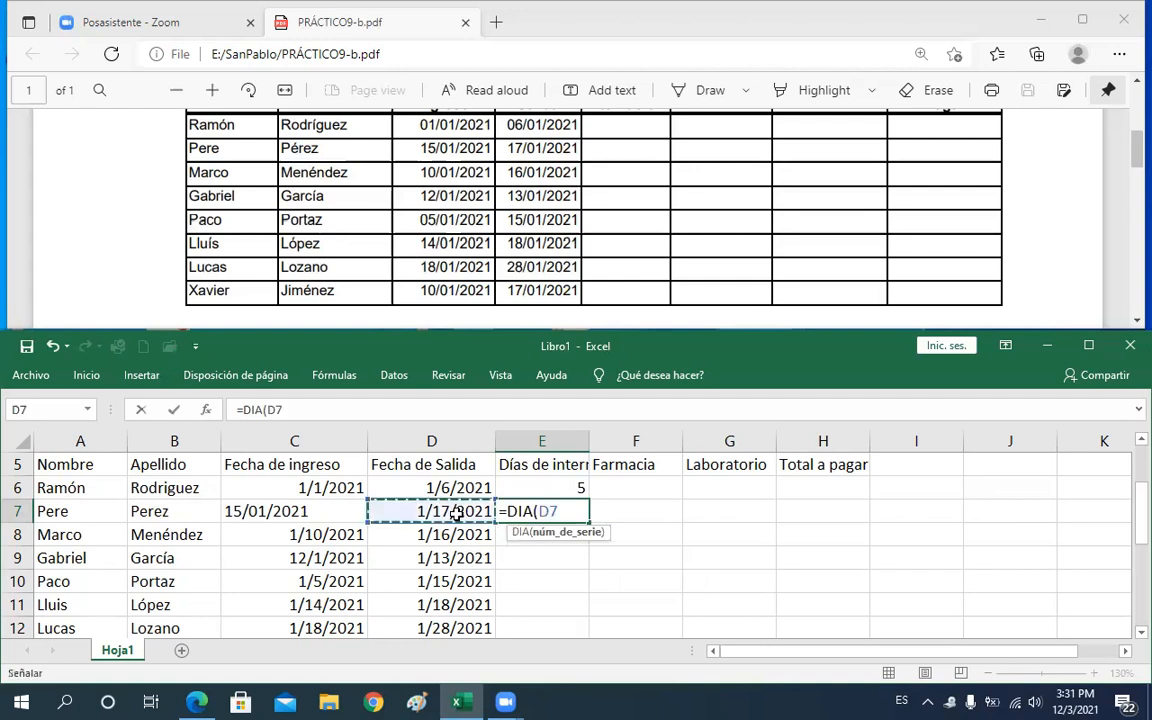
{"action": "type", "text": ")"}
{"action": "key", "text": "Return"}
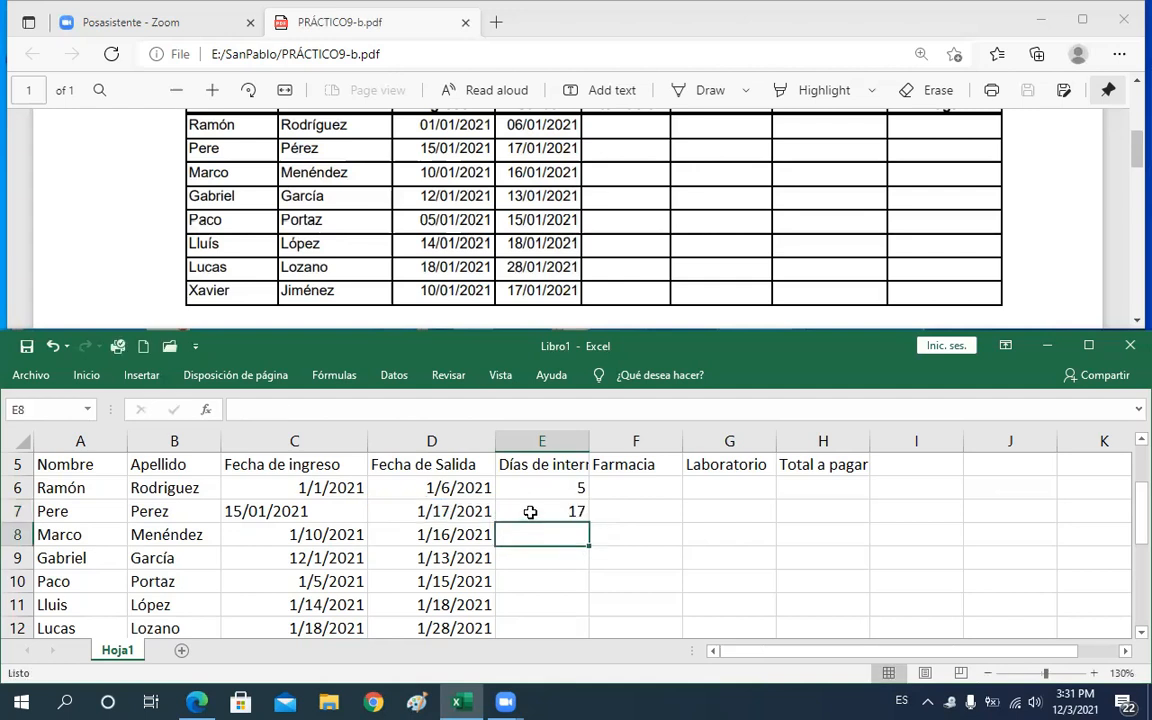
Extend E7's formula to =DIA(D7)-DIA(C7)
{"action": "left_click", "coordinate": [530, 511]}
{"action": "double_click", "coordinate": [533, 512]}
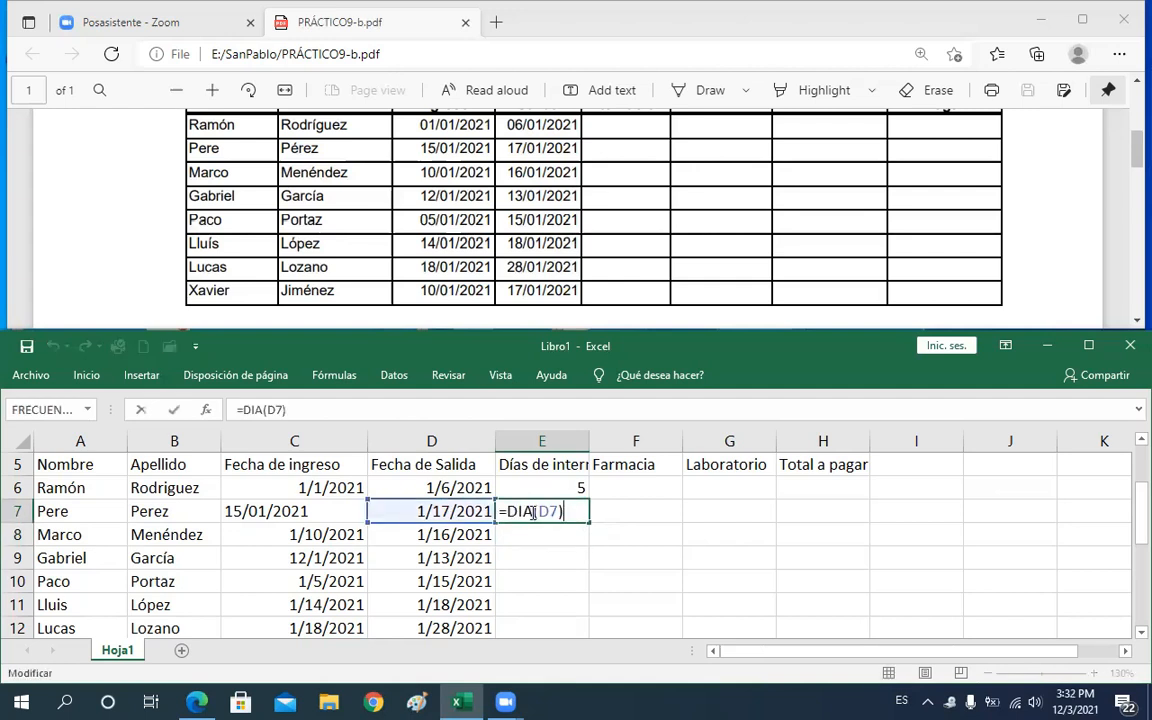
{"action": "type", "text": "'"}
{"action": "key", "text": "BackSpace"}
{"action": "type", "text": "-di"}
{"action": "key", "text": "Tab"}
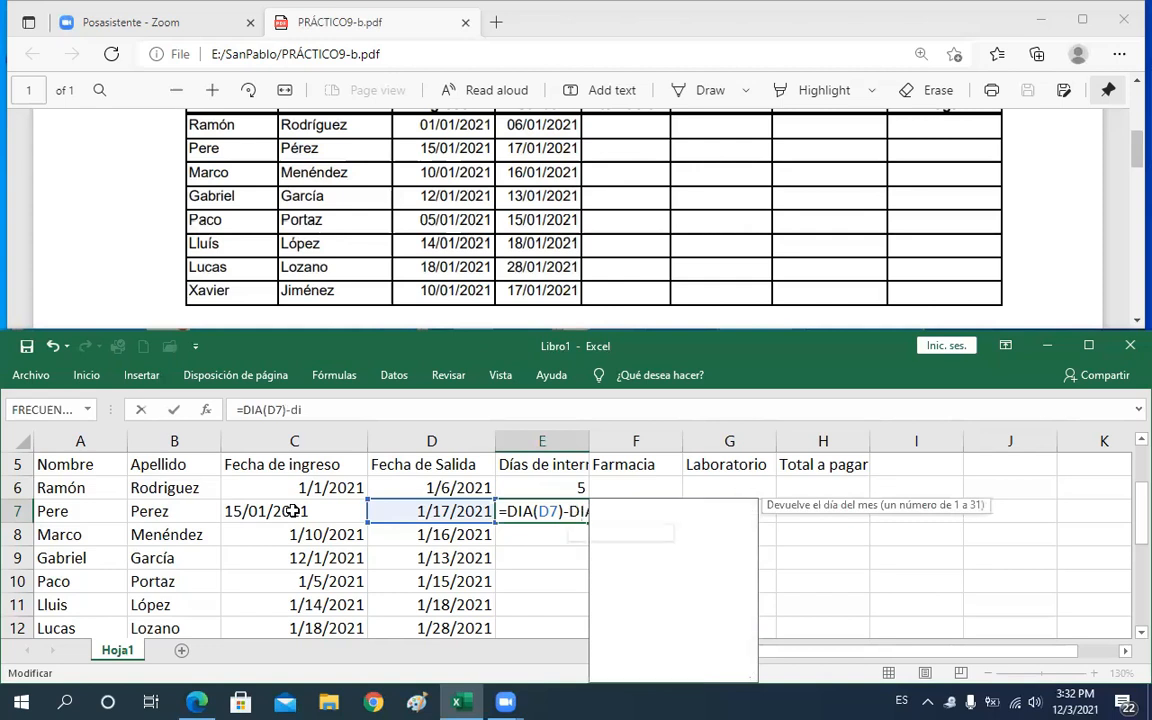
{"action": "left_click", "coordinate": [257, 510]}
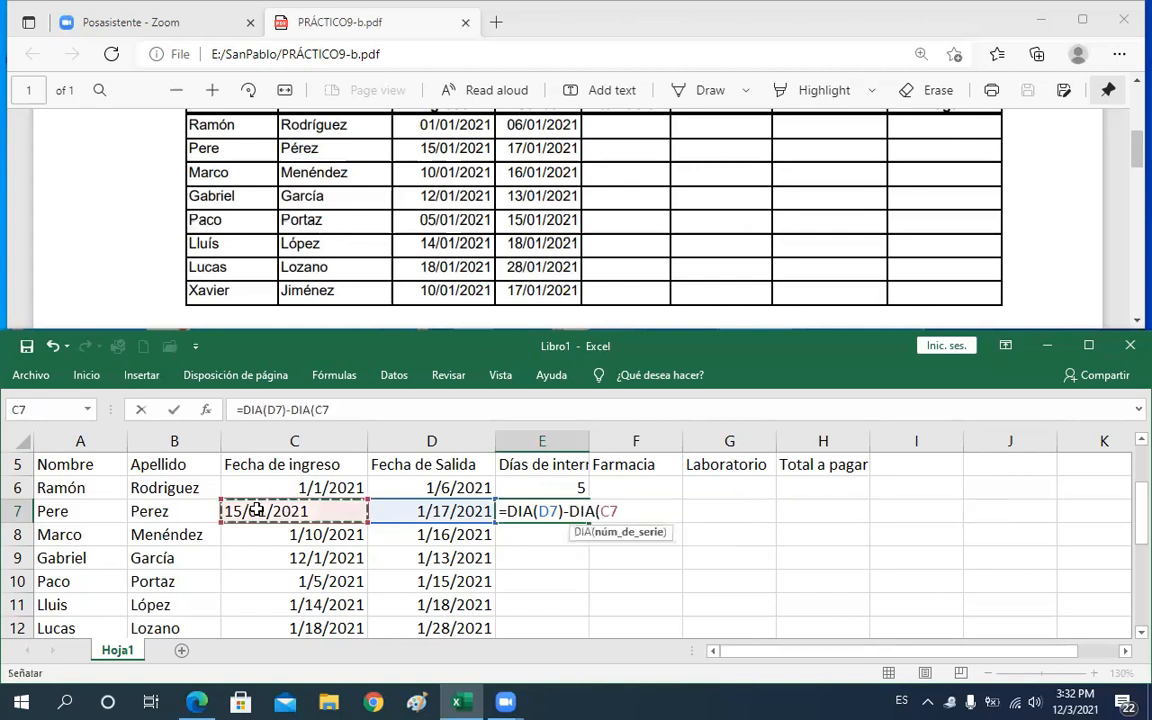
{"action": "type", "text": ")"}
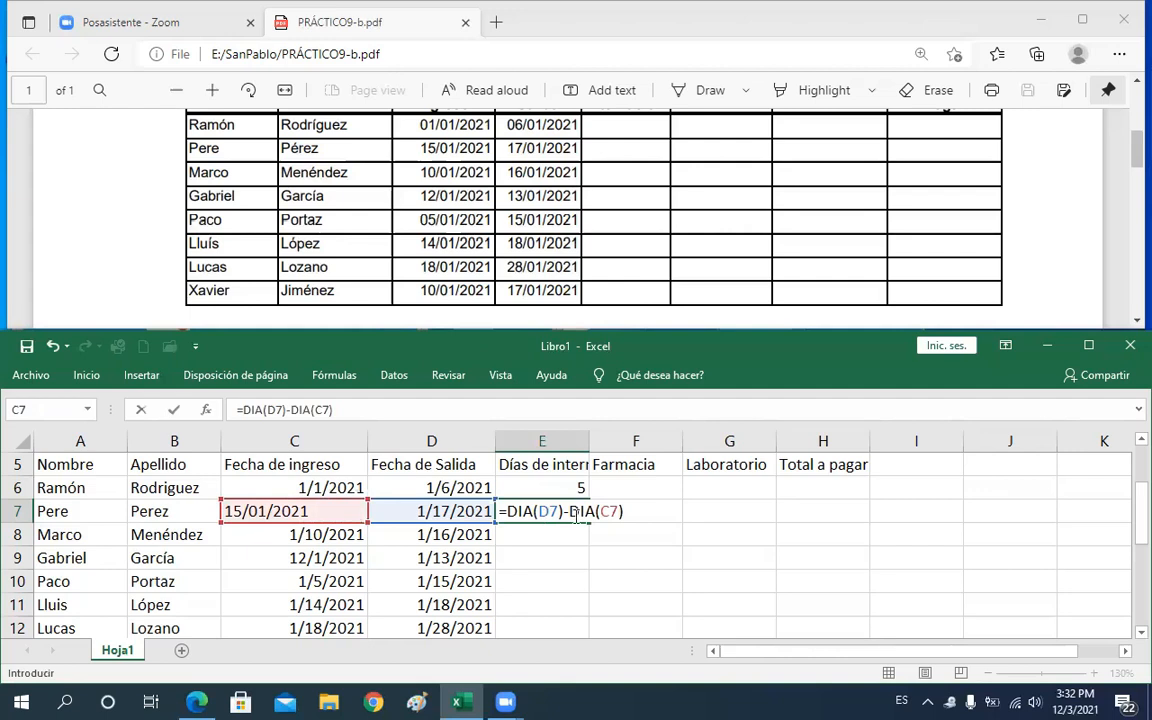
{"action": "key", "text": "Return"}
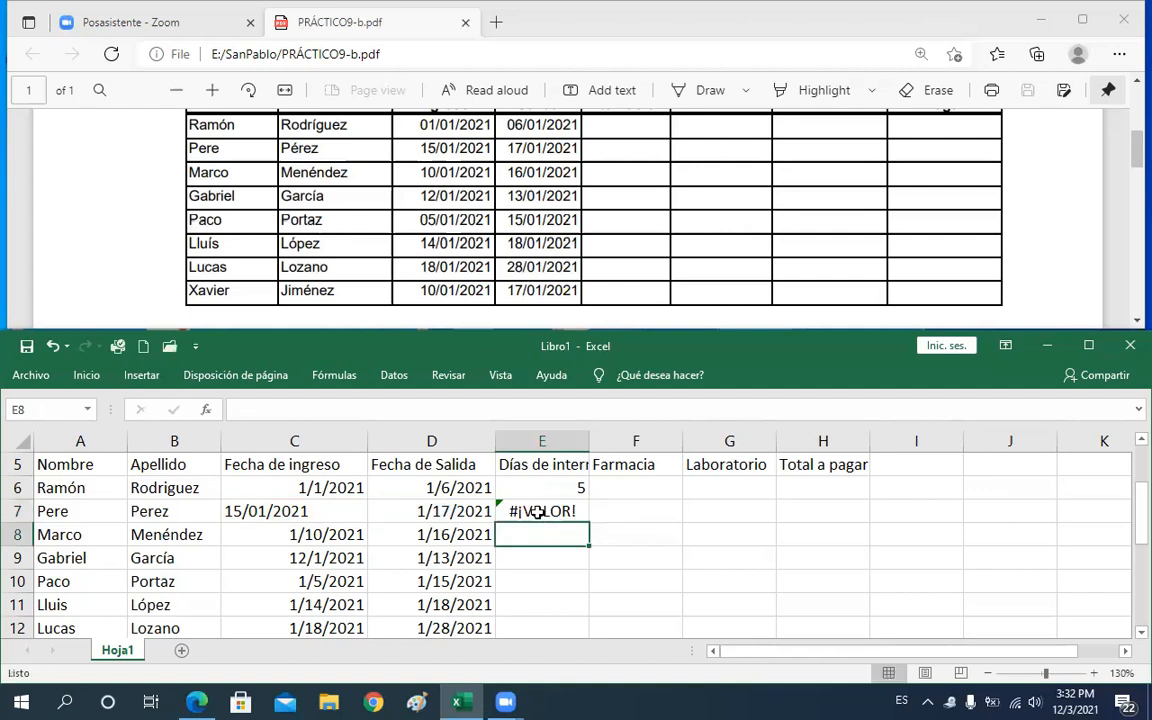
Inspect C7's admission date entry, aligning it right and then back left
{"action": "left_click", "coordinate": [538, 511]}
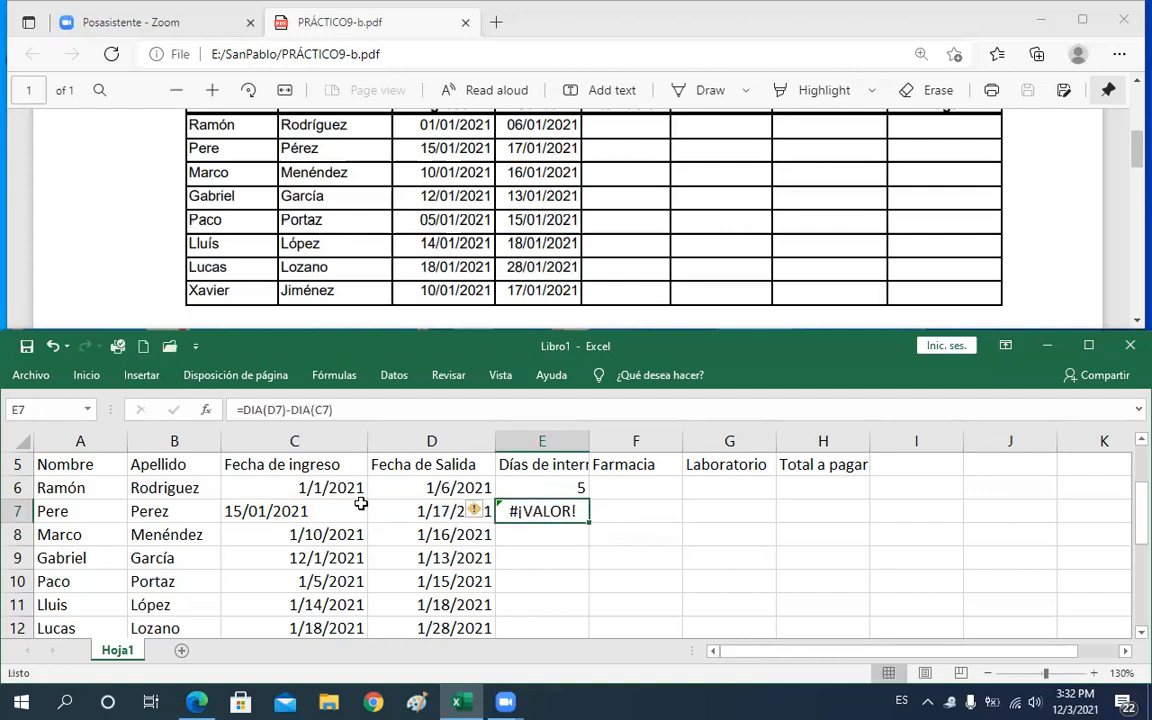
{"action": "left_click", "coordinate": [252, 511]}
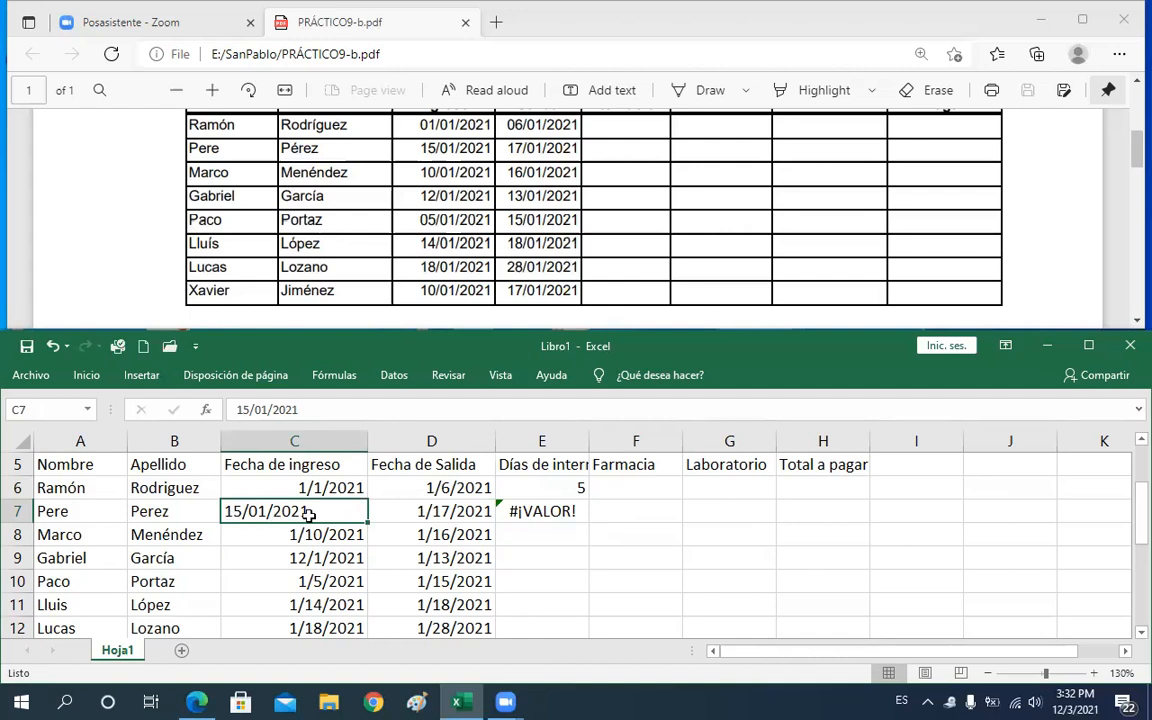
{"action": "left_click", "coordinate": [543, 509]}
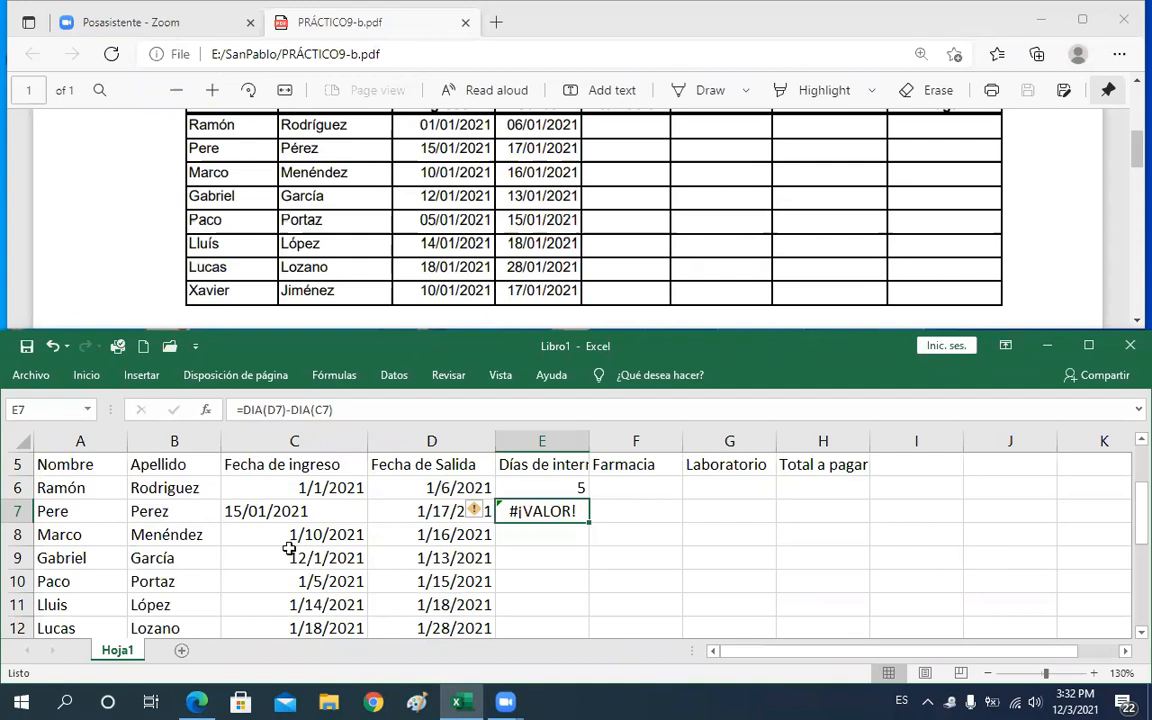
{"action": "left_click", "coordinate": [334, 506]}
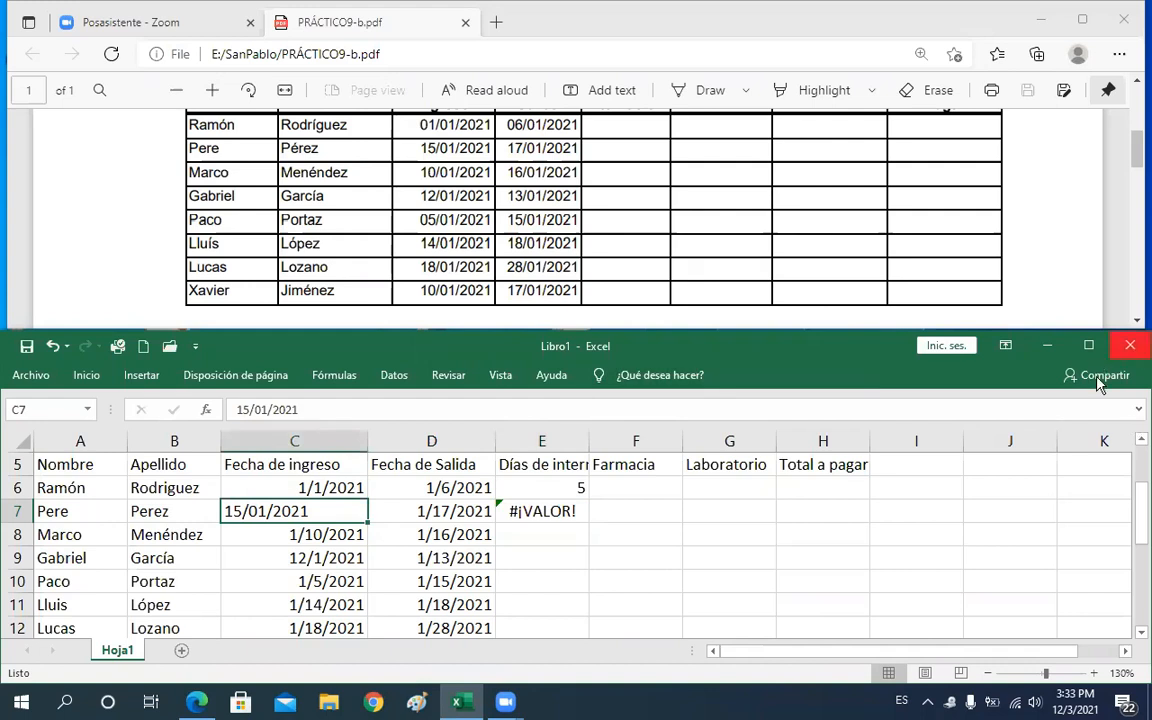
{"action": "left_click", "coordinate": [86, 376]}
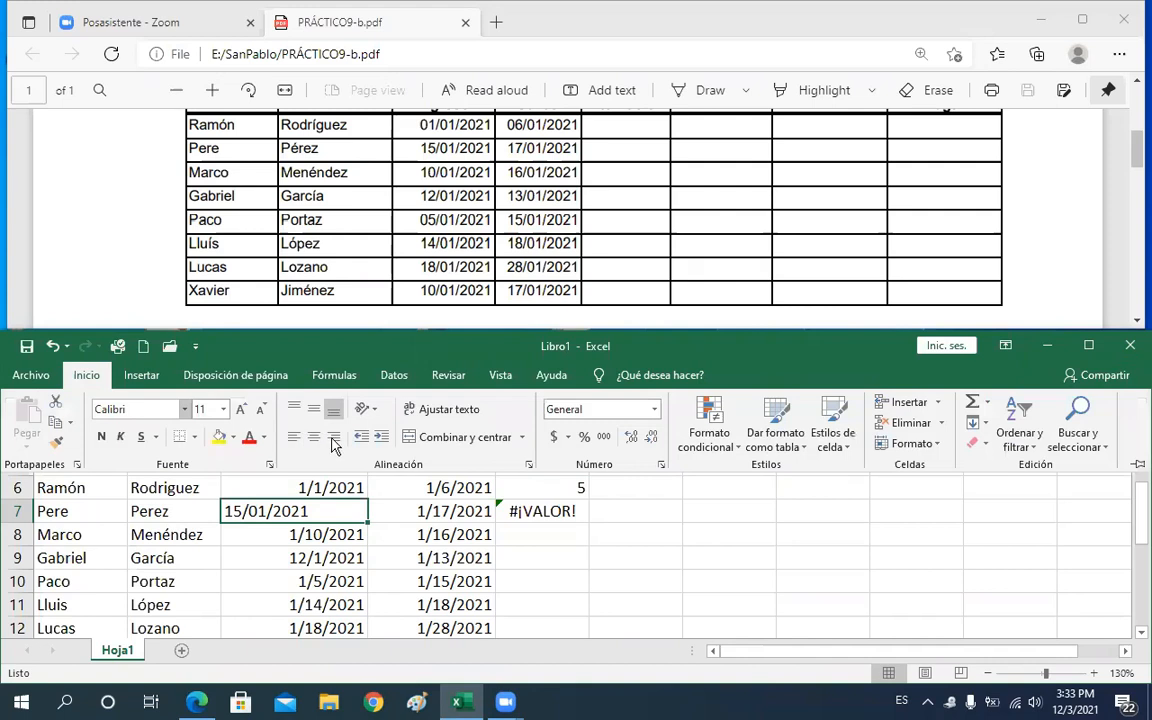
{"action": "left_click", "coordinate": [333, 438]}
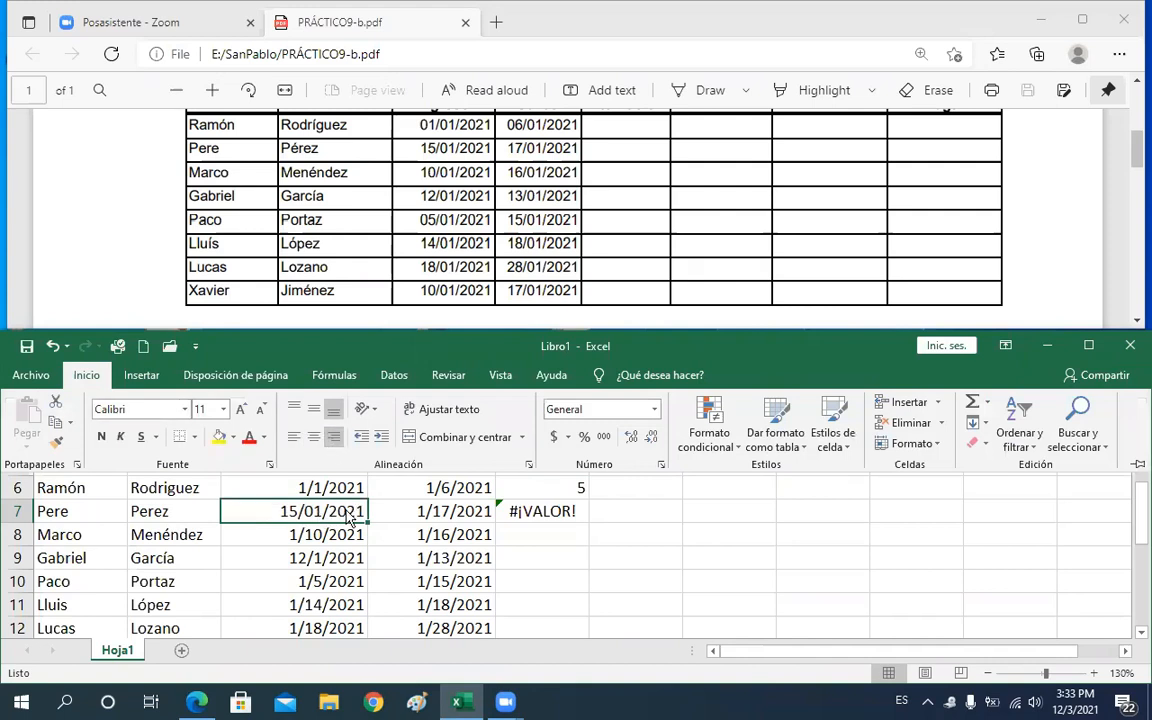
{"action": "left_click", "coordinate": [294, 437]}
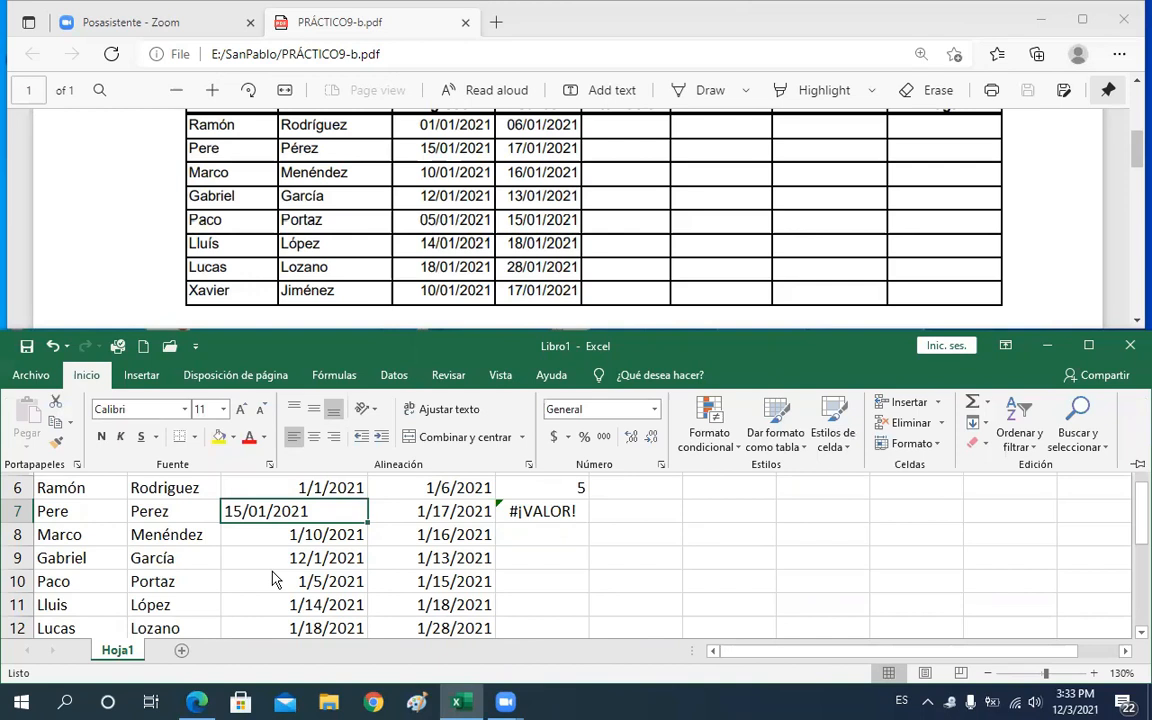
Re-enter C7's admission date with the formula =FECHA(2021,01,15)
{"action": "type", "text": "=f"}
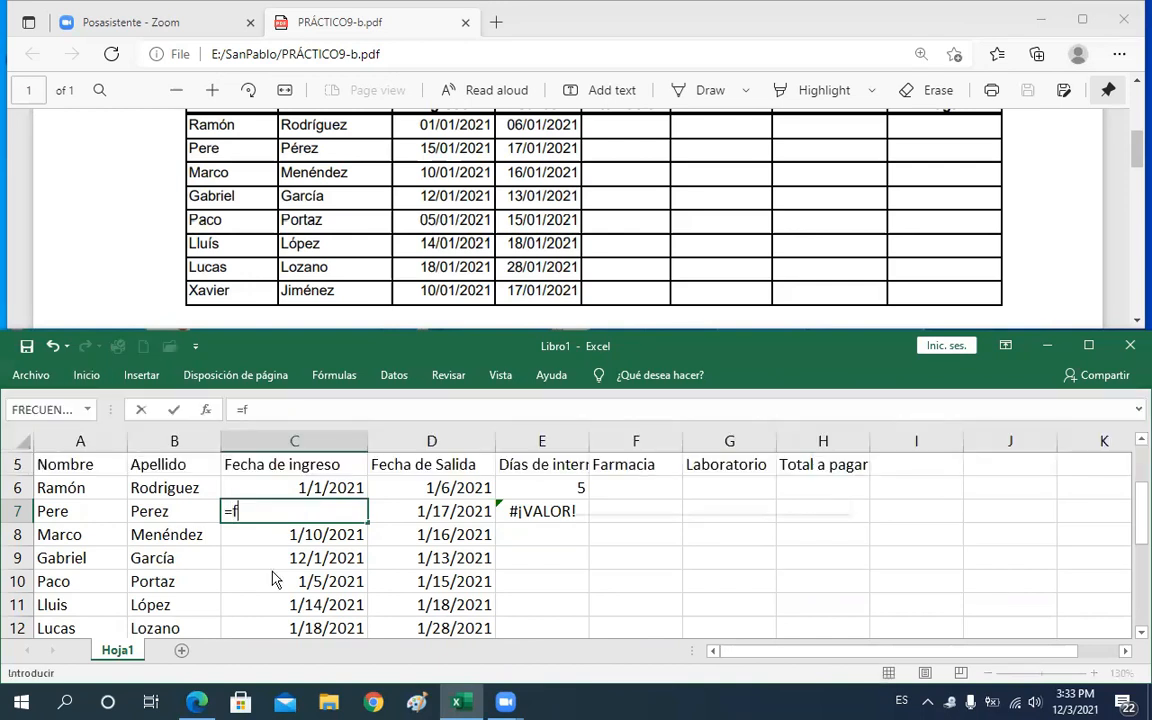
{"action": "type", "text": "e"}
{"action": "key", "text": "Tab"}
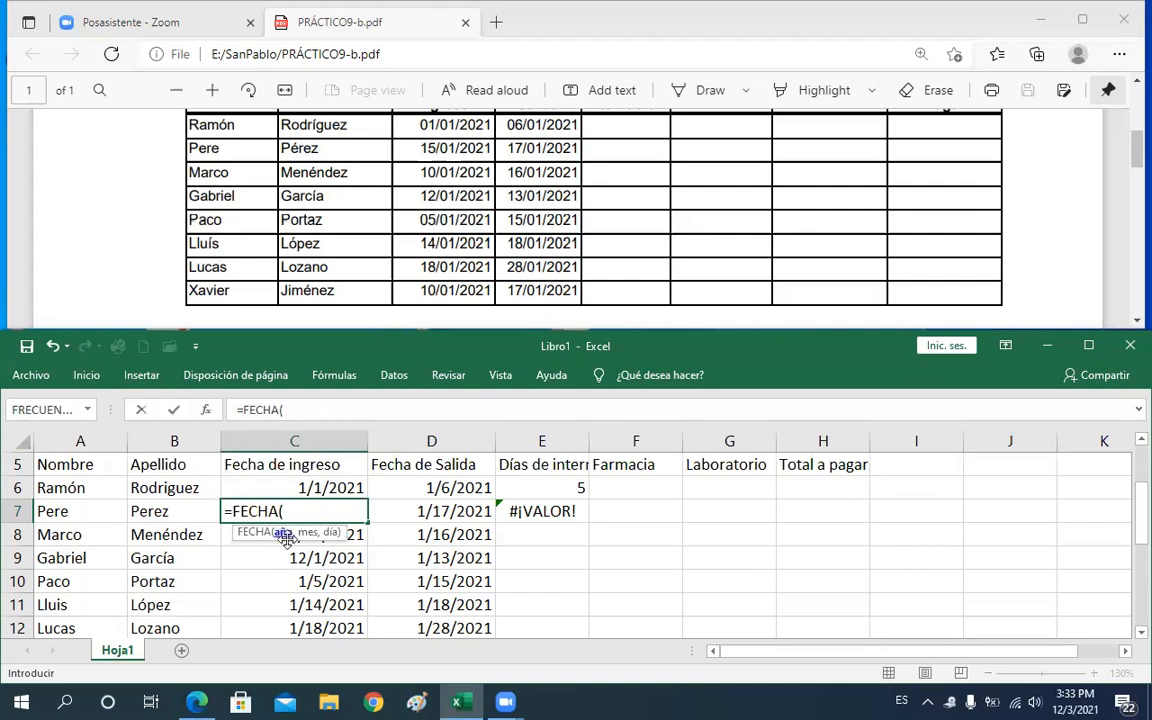
{"action": "type", "text": "2021,"}
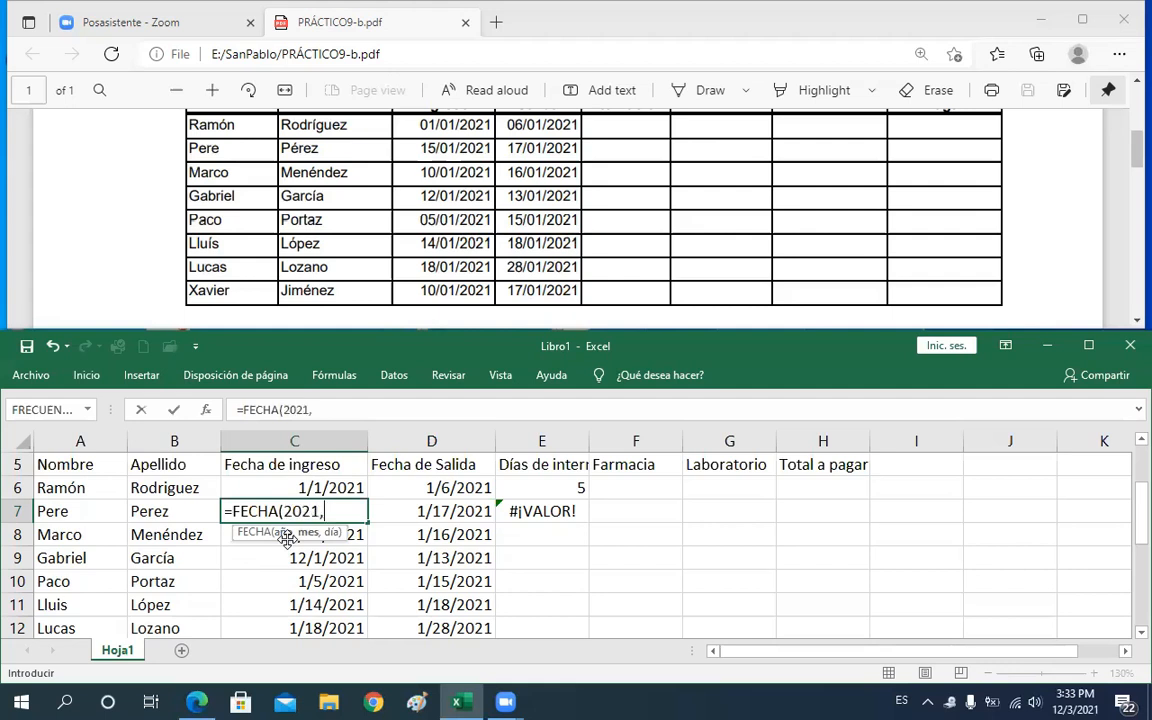
{"action": "type", "text": "01,15"}
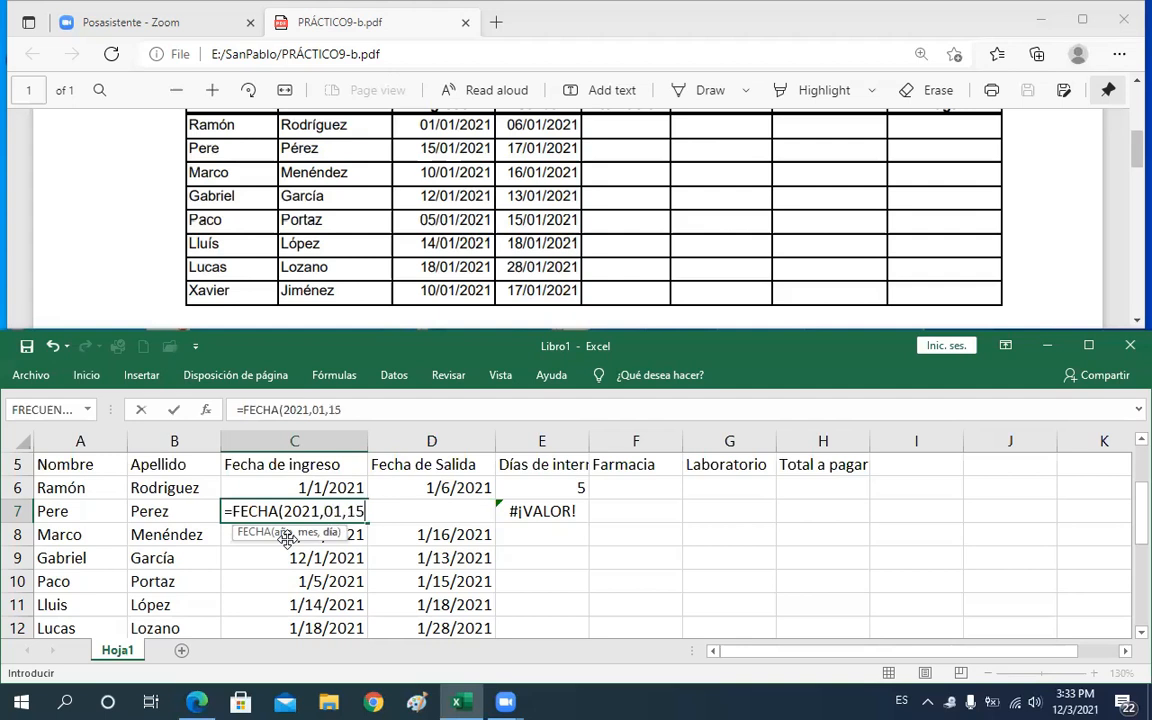
{"action": "key", "text": "Return"}
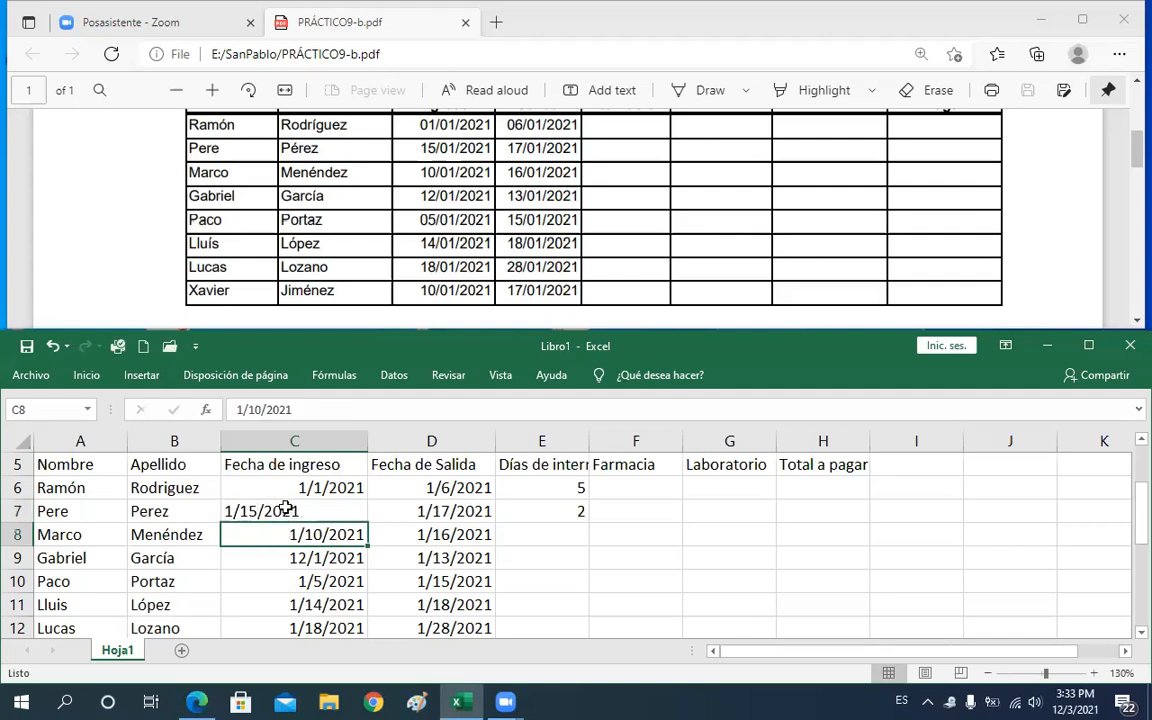
Right-align the admission date in C7
{"action": "left_click", "coordinate": [285, 507]}
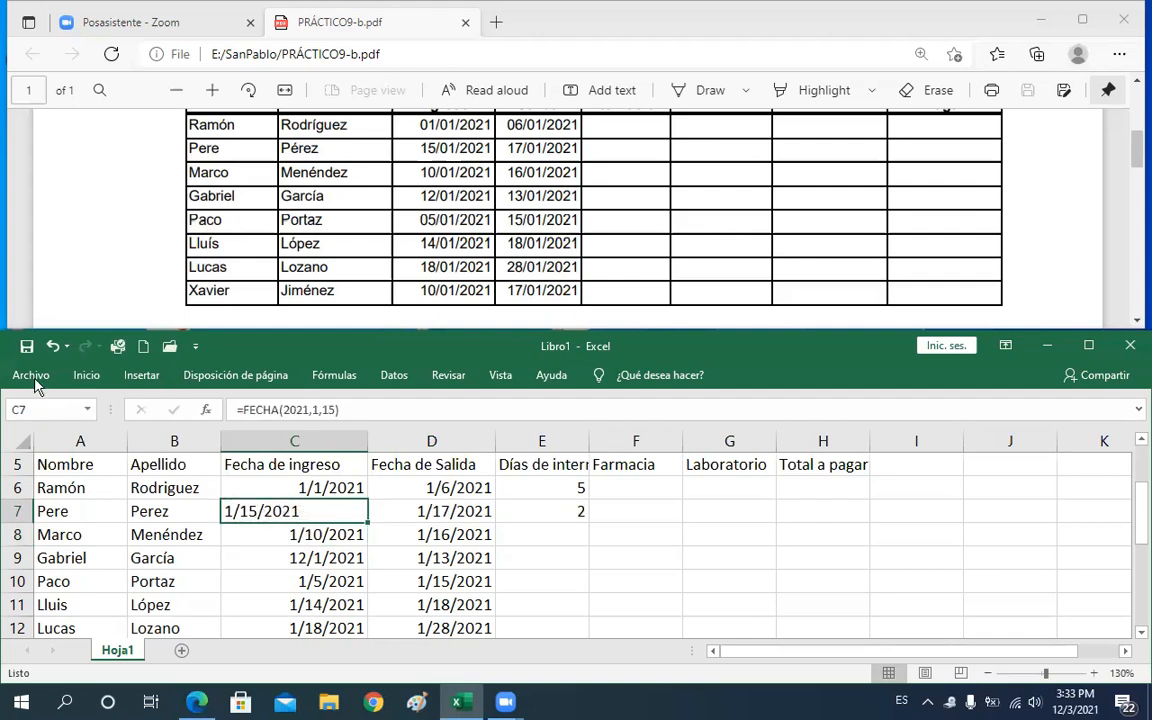
{"action": "left_click", "coordinate": [86, 376]}
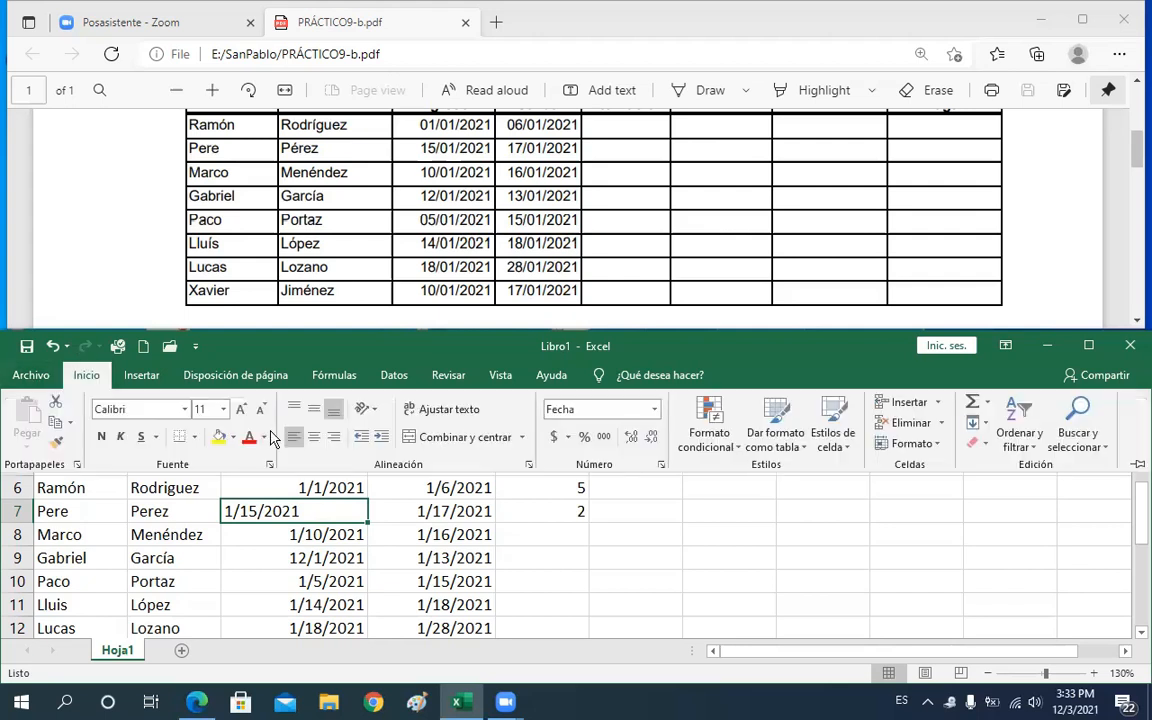
{"action": "left_click", "coordinate": [335, 439]}
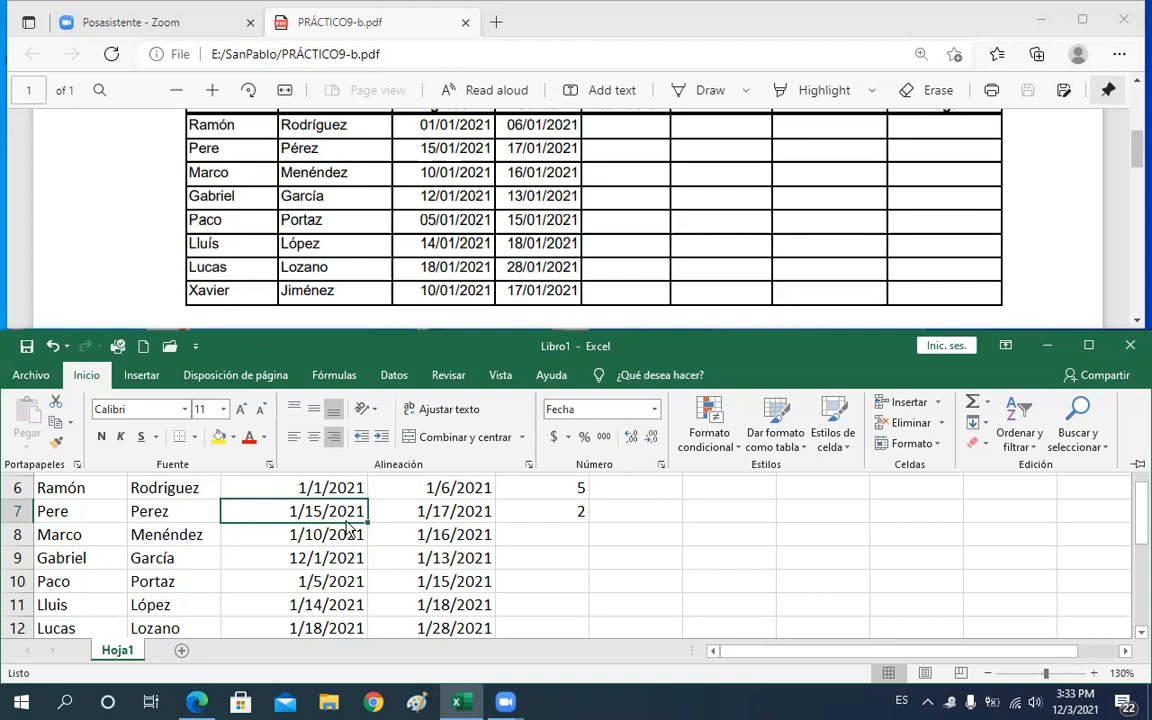
{"action": "key", "text": "ctrl+F1"}
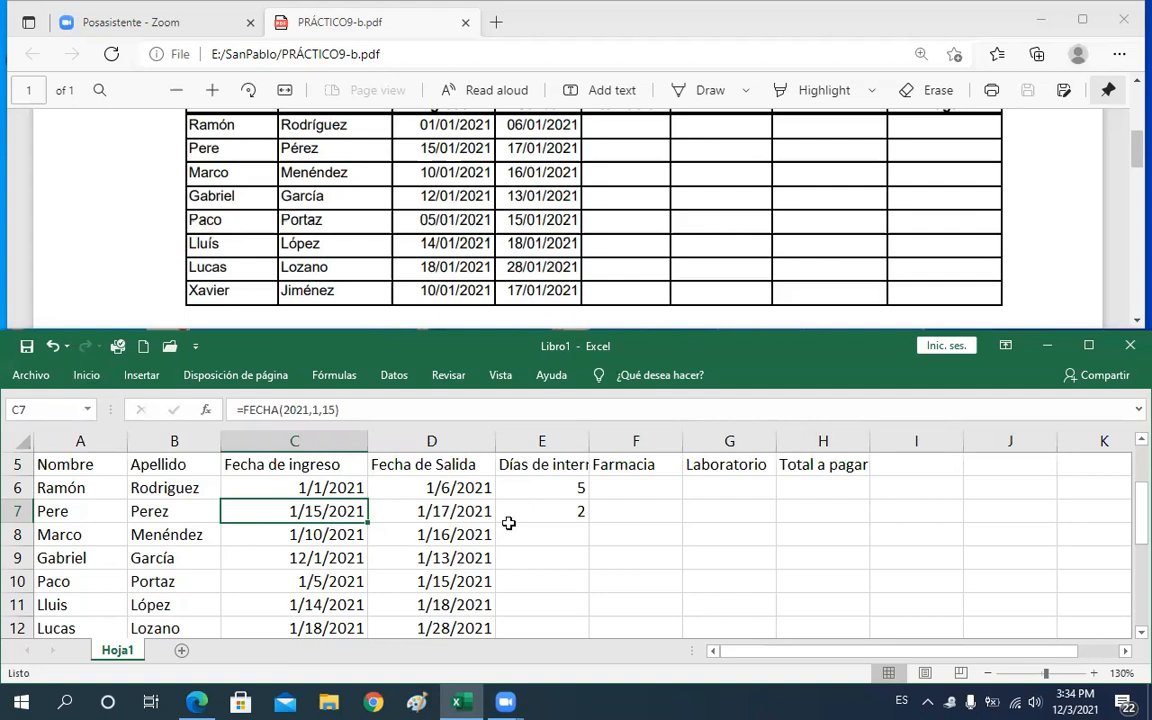
Copy E7's hospitalization-days formula and fill it down the Días de internación column to row 13
{"action": "left_click", "coordinate": [547, 512]}
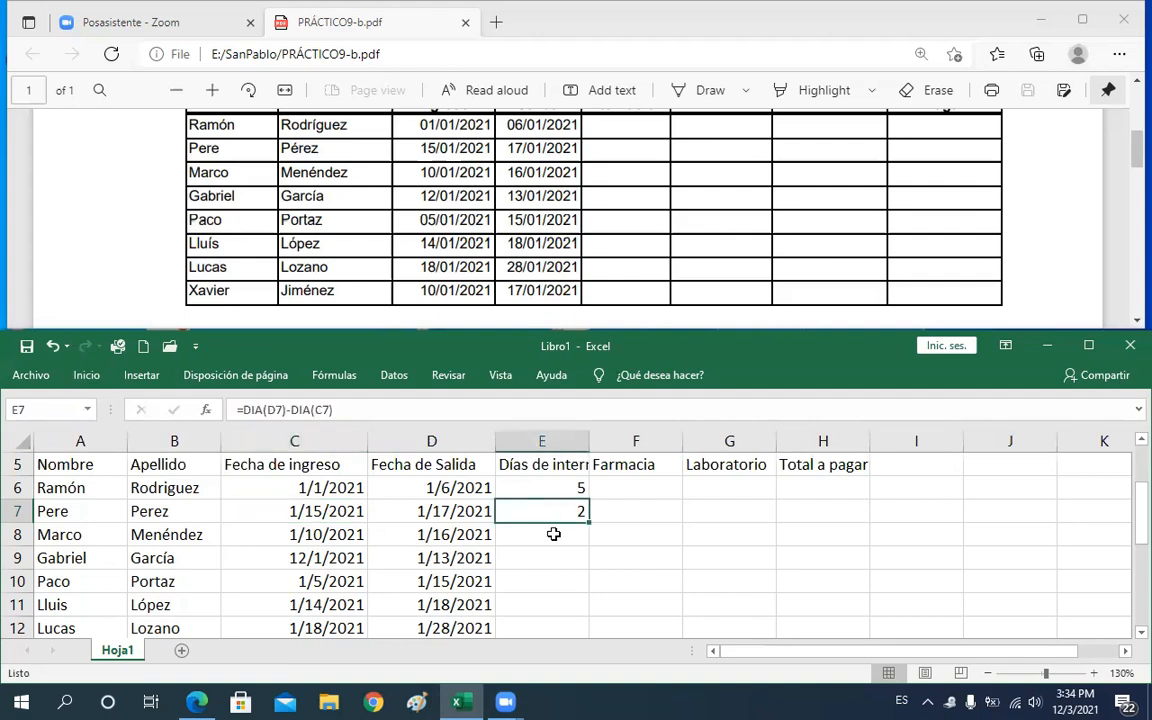
{"action": "left_click", "coordinate": [340, 512]}
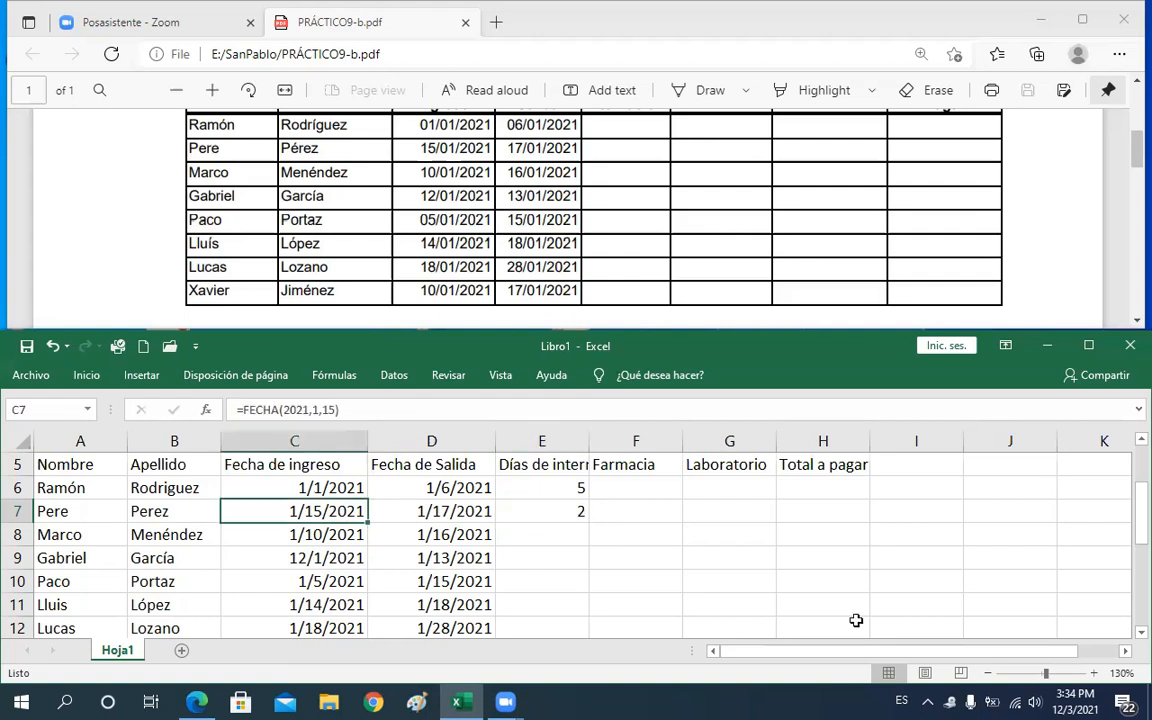
{"action": "left_click_drag", "start_coordinate": [1136, 513], "coordinate": [1136, 527]}
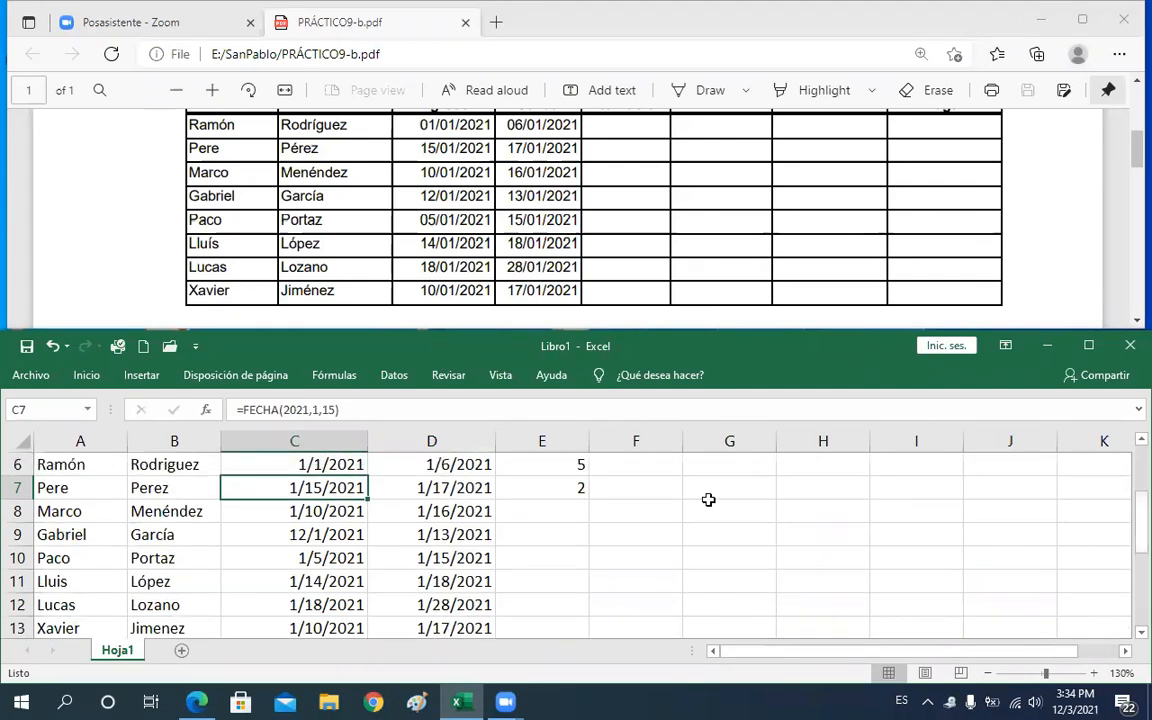
{"action": "left_click", "coordinate": [585, 494]}
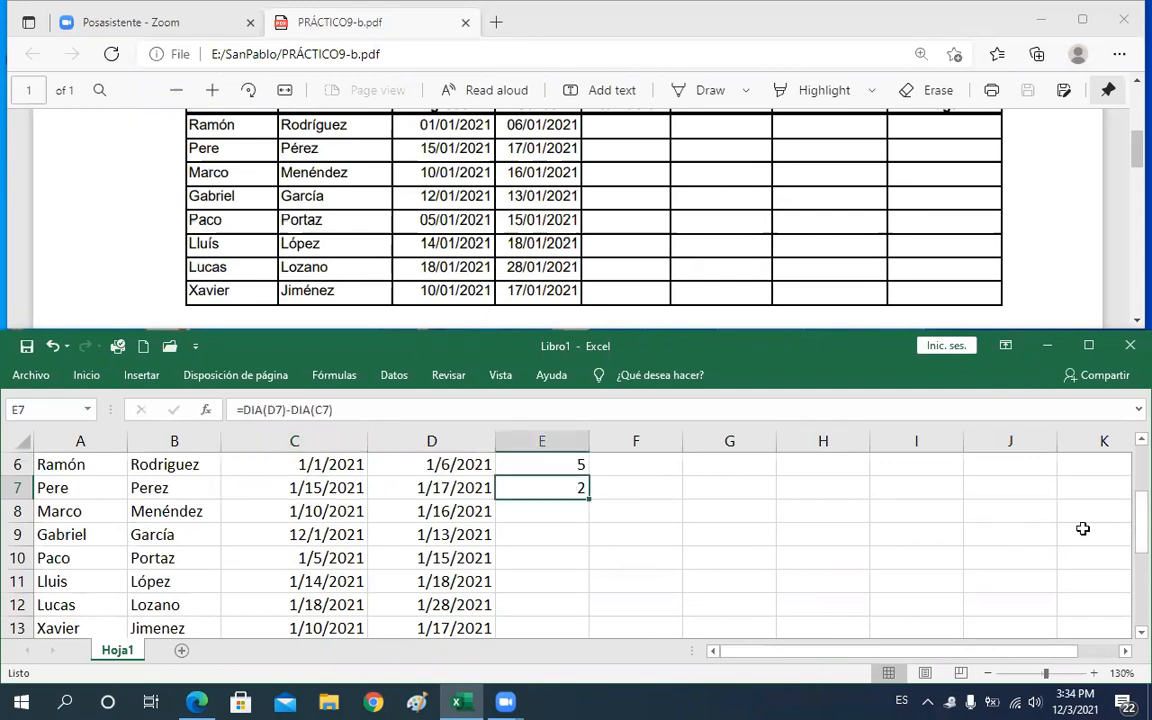
{"action": "key", "text": "ctrl+c"}
{"action": "double_click", "coordinate": [589, 498]}
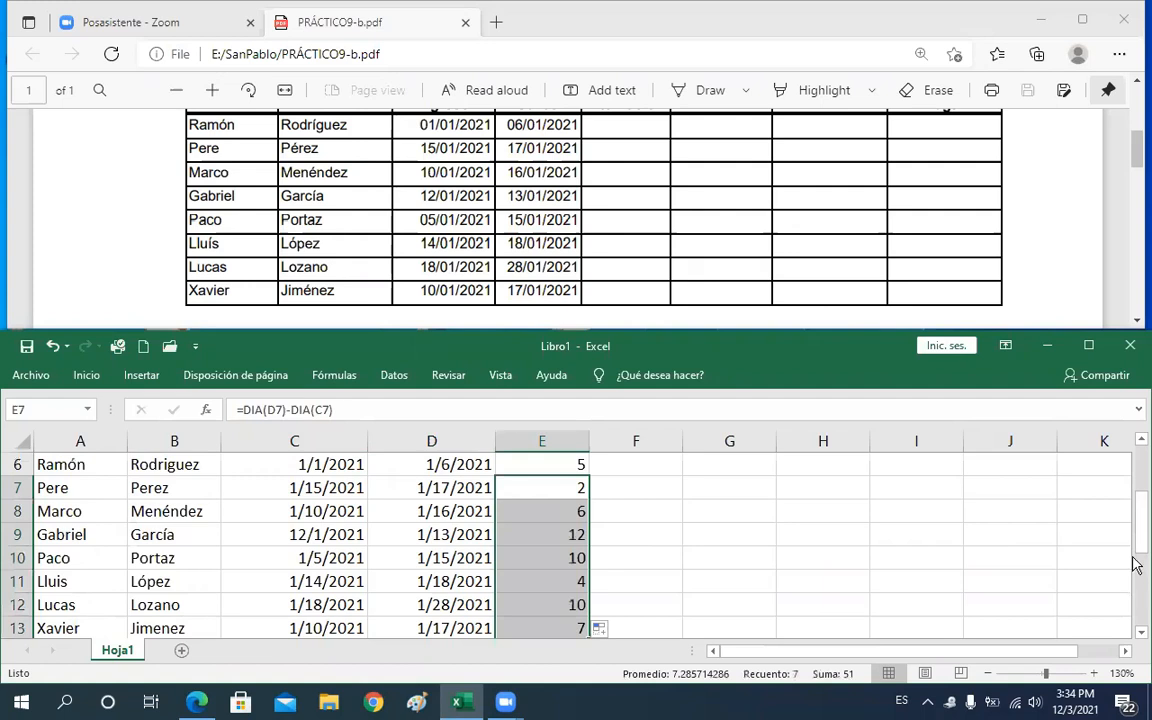
Scroll through the PDF to read the next calculation instructions below the patient table
{"action": "left_click_drag", "start_coordinate": [1136, 565], "coordinate": [1136, 565]}
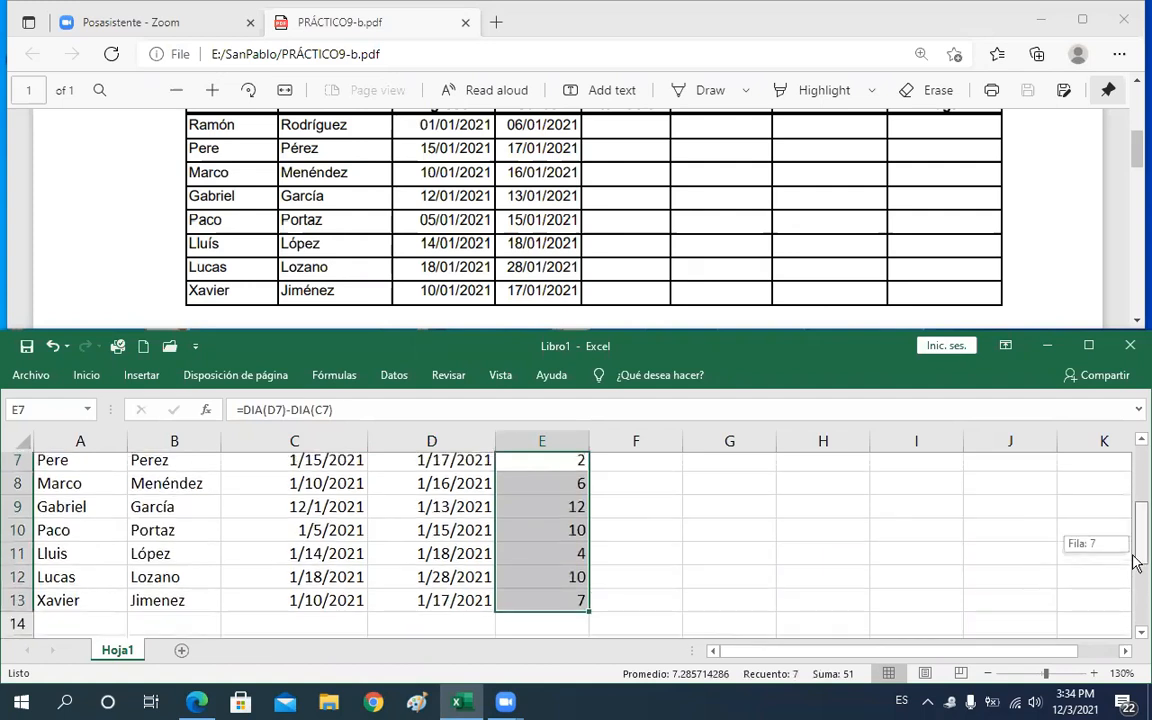
{"action": "left_click_drag", "start_coordinate": [1136, 563], "coordinate": [599, 560]}
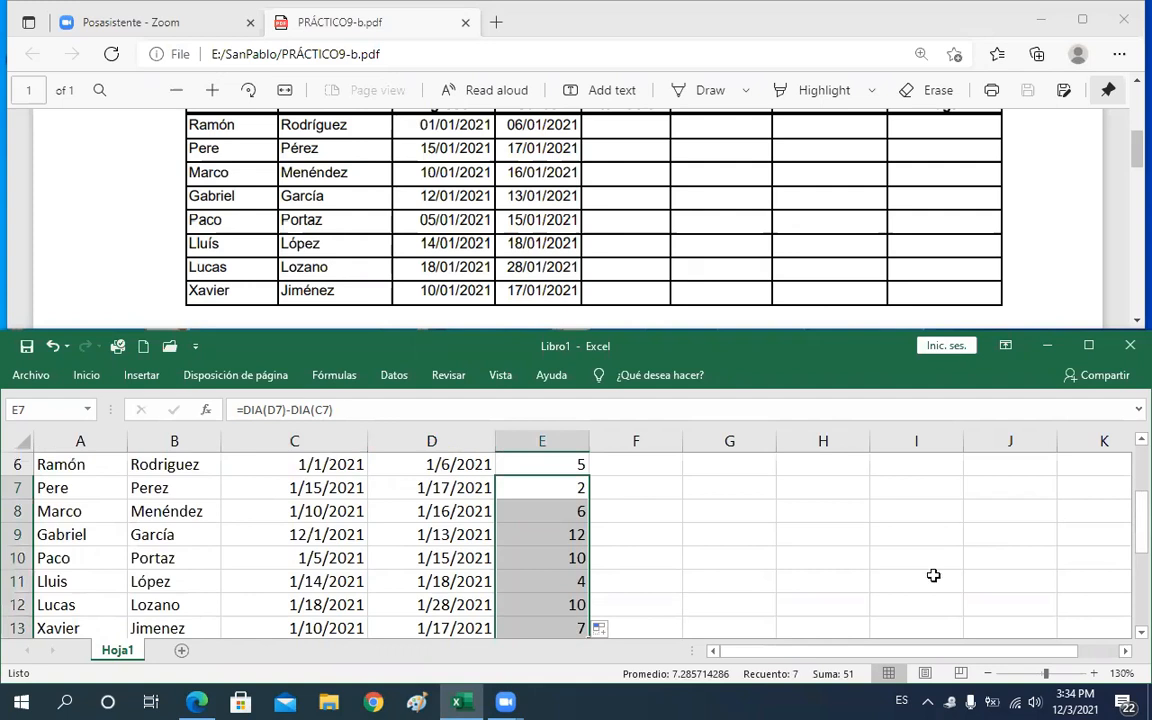
{"action": "left_click_drag", "start_coordinate": [1136, 518], "coordinate": [663, 506]}
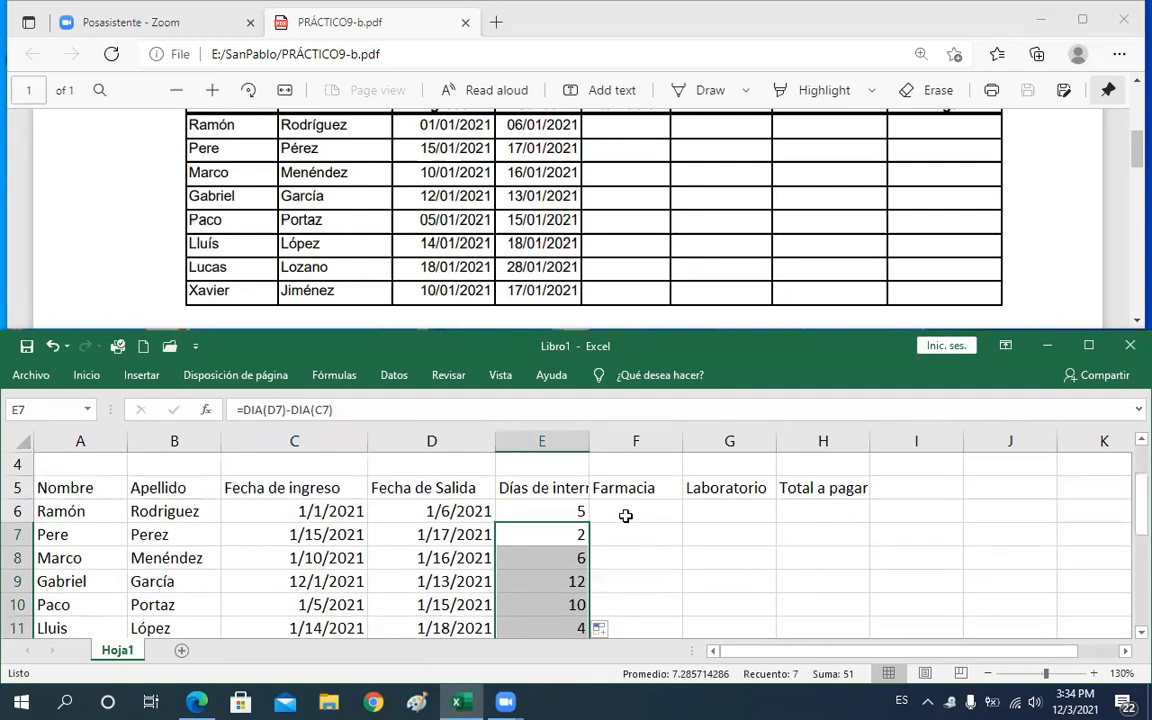
{"action": "left_click", "coordinate": [625, 515]}
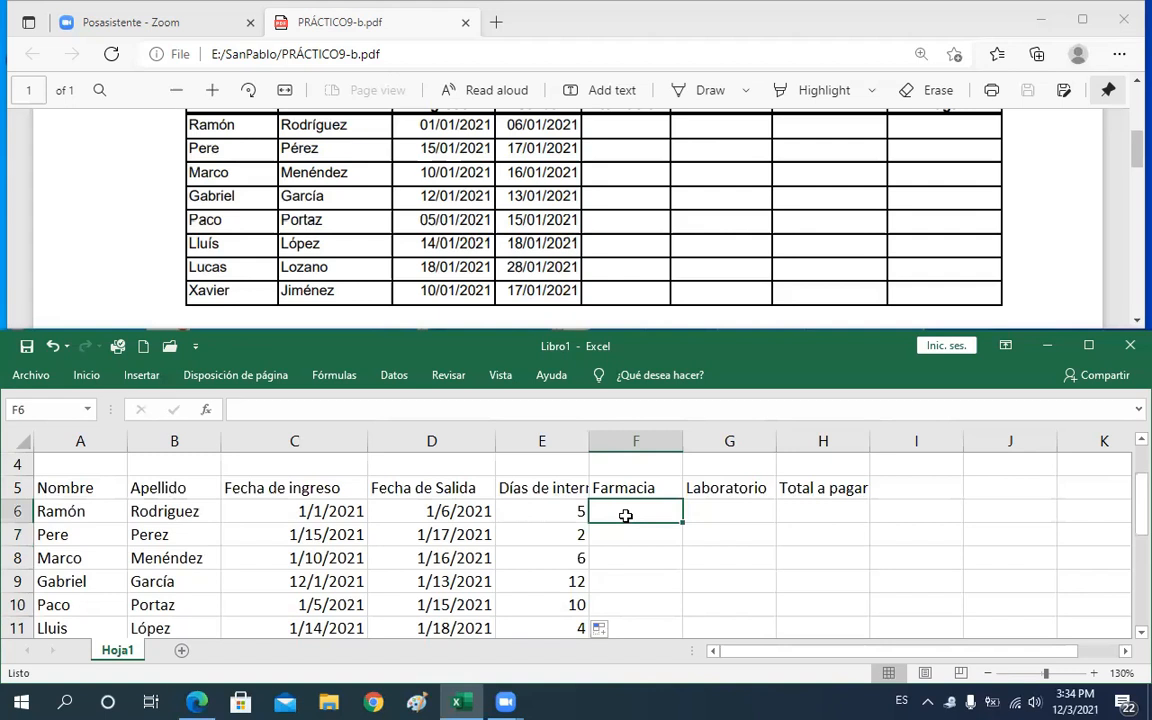
{"action": "left_click_drag", "start_coordinate": [1138, 500], "coordinate": [1136, 506]}
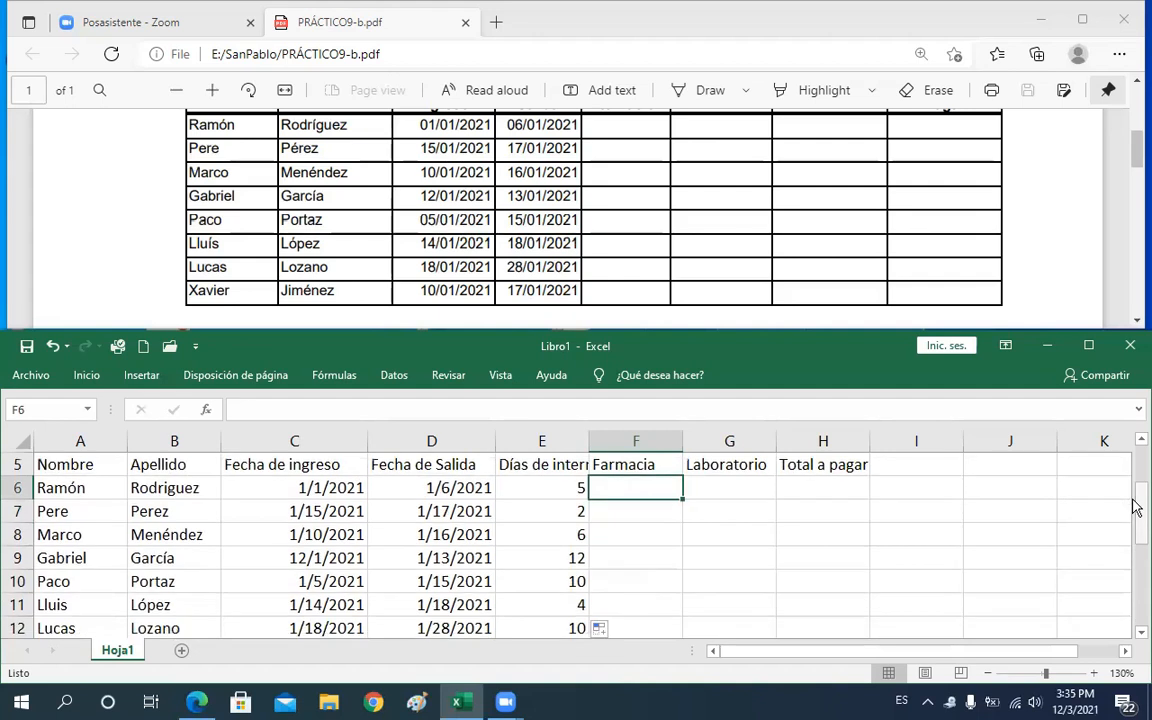
{"action": "left_click", "coordinate": [1136, 178]}
{"action": "scroll", "coordinate": [1136, 190], "scroll_direction": "down", "scroll_amount": 1}
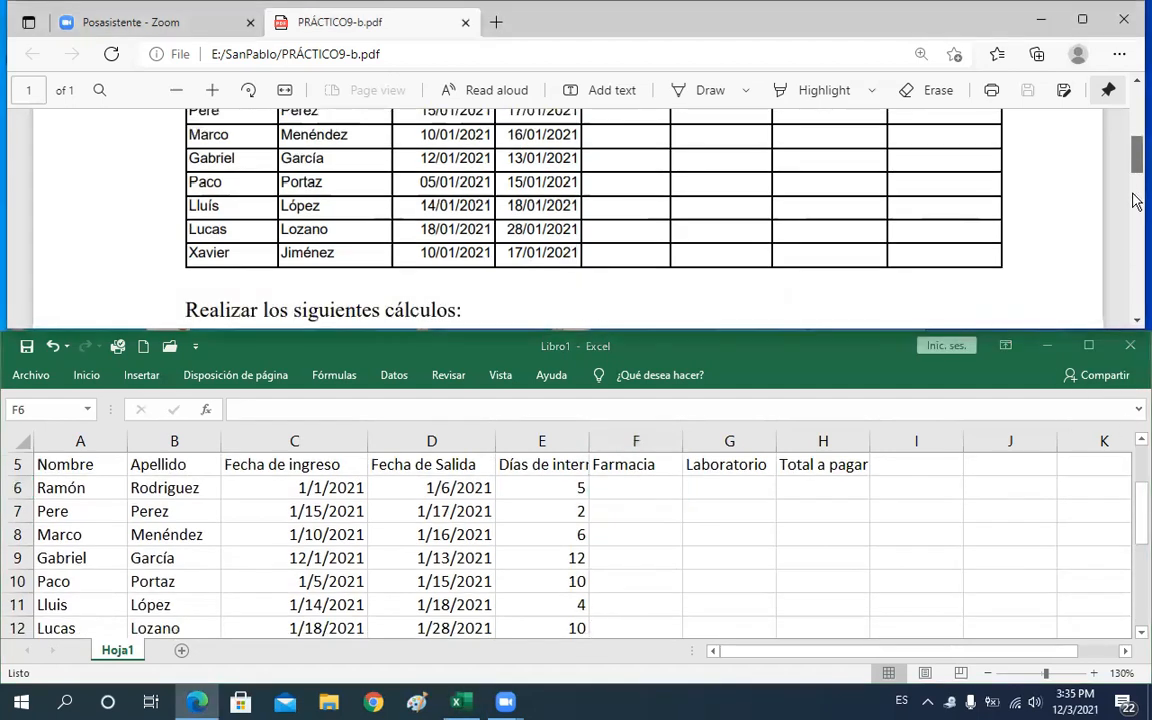
{"action": "scroll", "coordinate": [1136, 200], "scroll_direction": "down", "scroll_amount": 3}
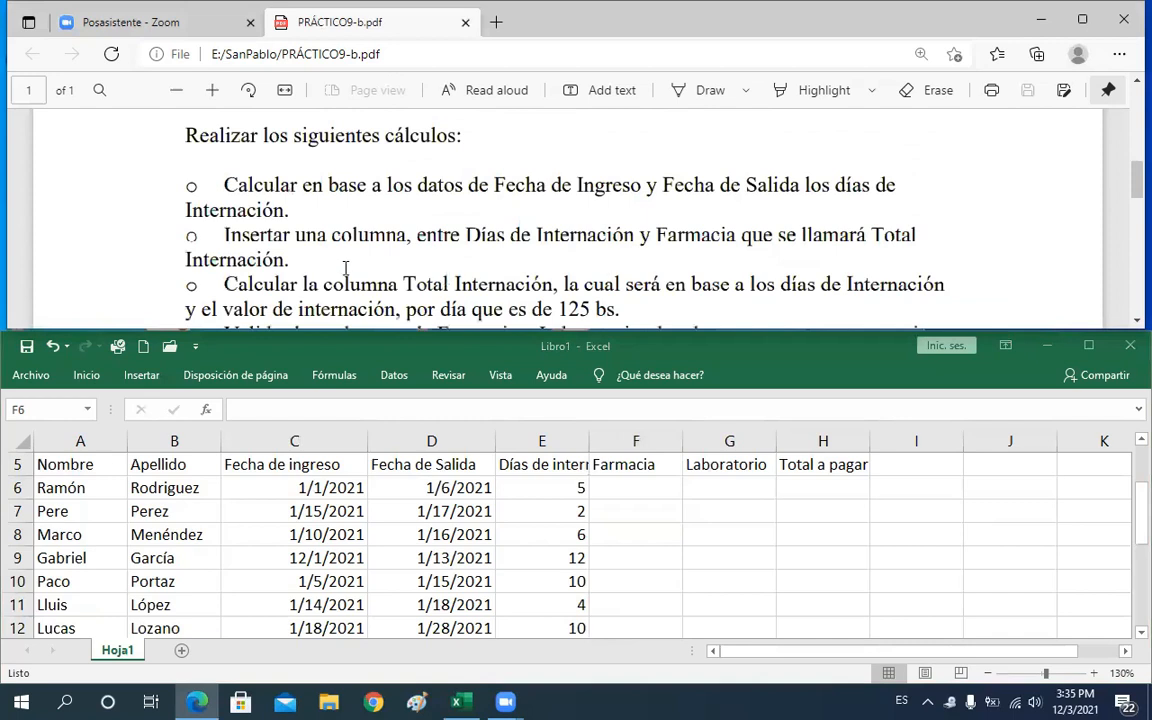
{"action": "left_click_drag", "start_coordinate": [228, 235], "coordinate": [410, 238]}
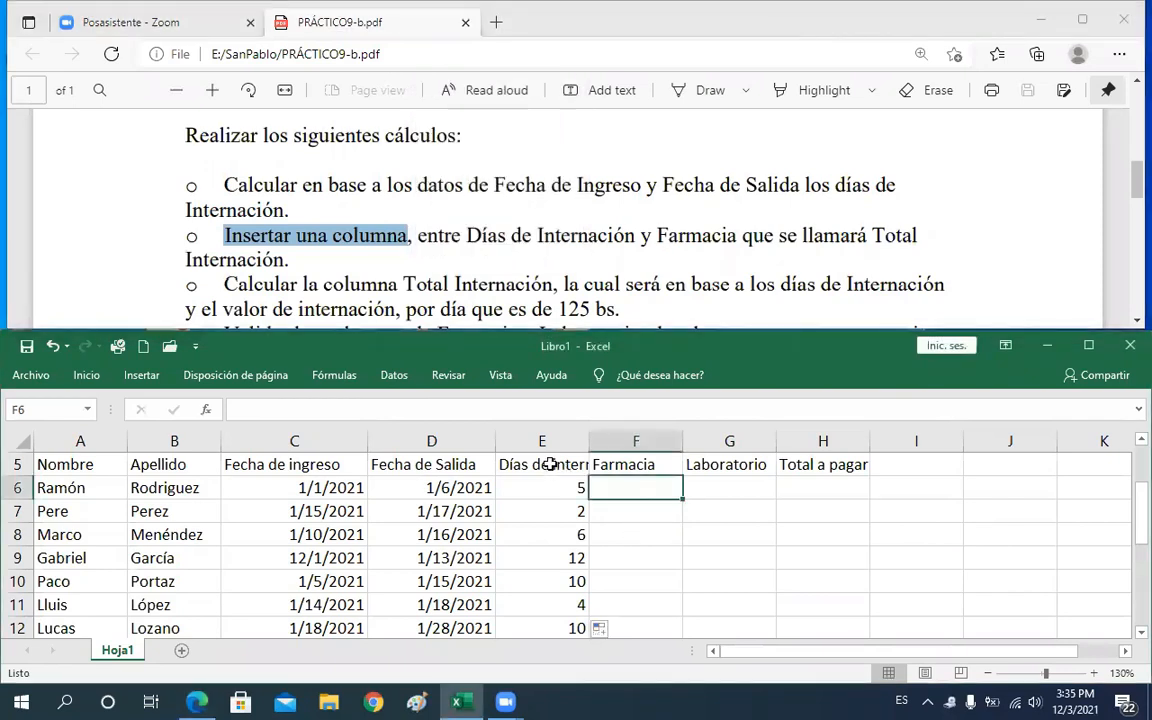
Insert a blank column before the Días de internación column, then undo the insertion
{"action": "left_click", "coordinate": [553, 463]}
{"action": "left_click", "coordinate": [593, 468]}
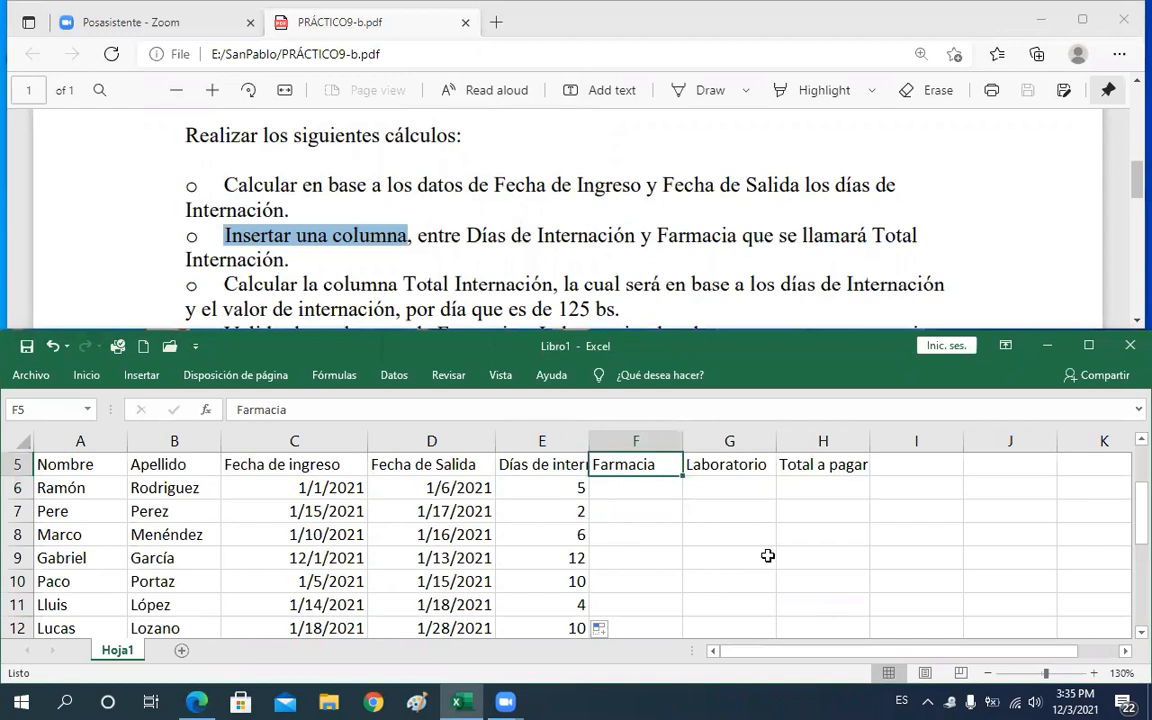
{"action": "left_click_drag", "start_coordinate": [1135, 515], "coordinate": [1137, 514]}
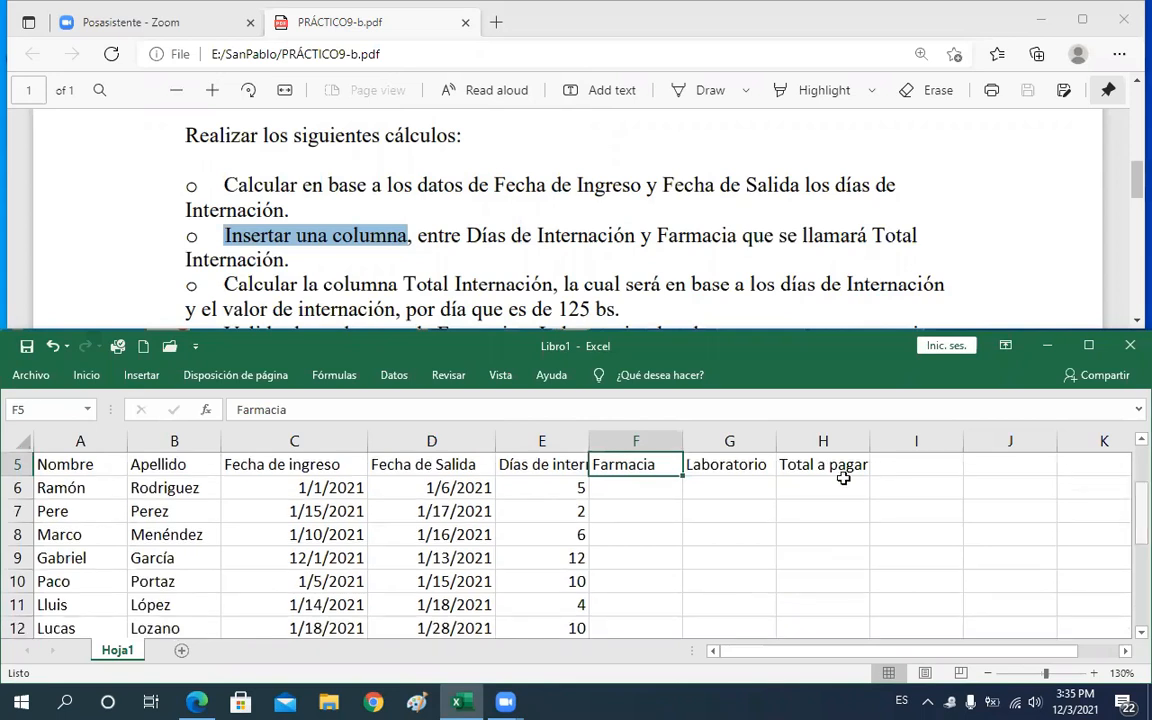
{"action": "left_click", "coordinate": [635, 440]}
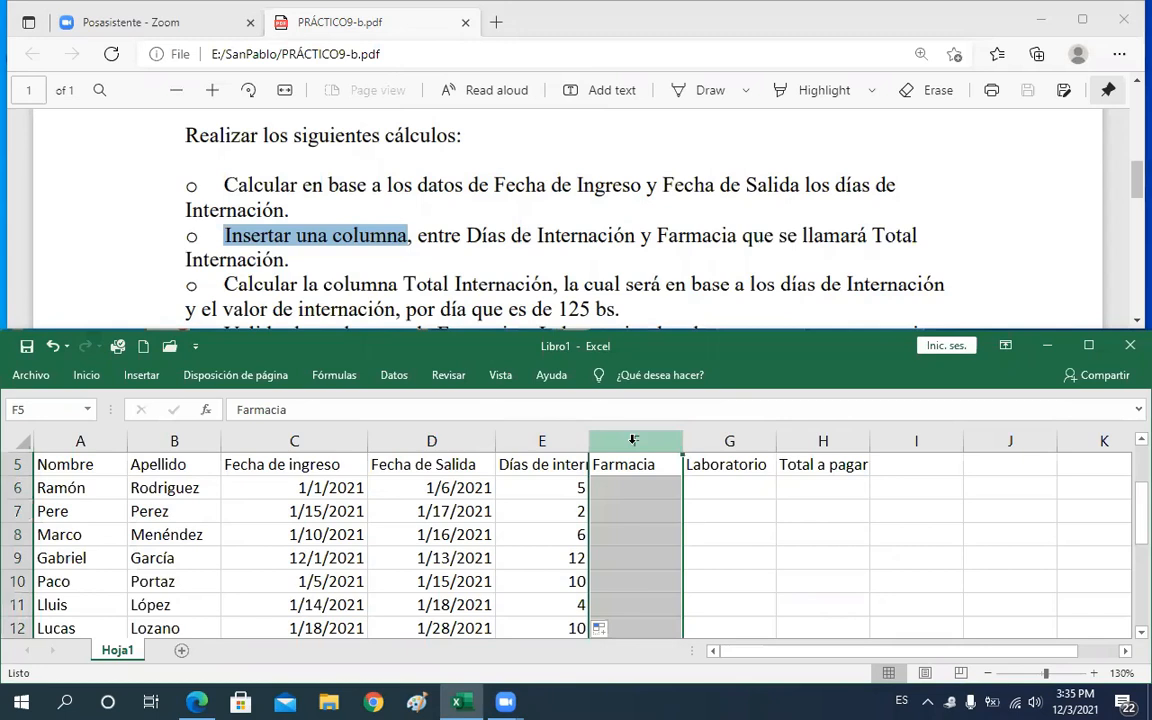
{"action": "left_click", "coordinate": [543, 441]}
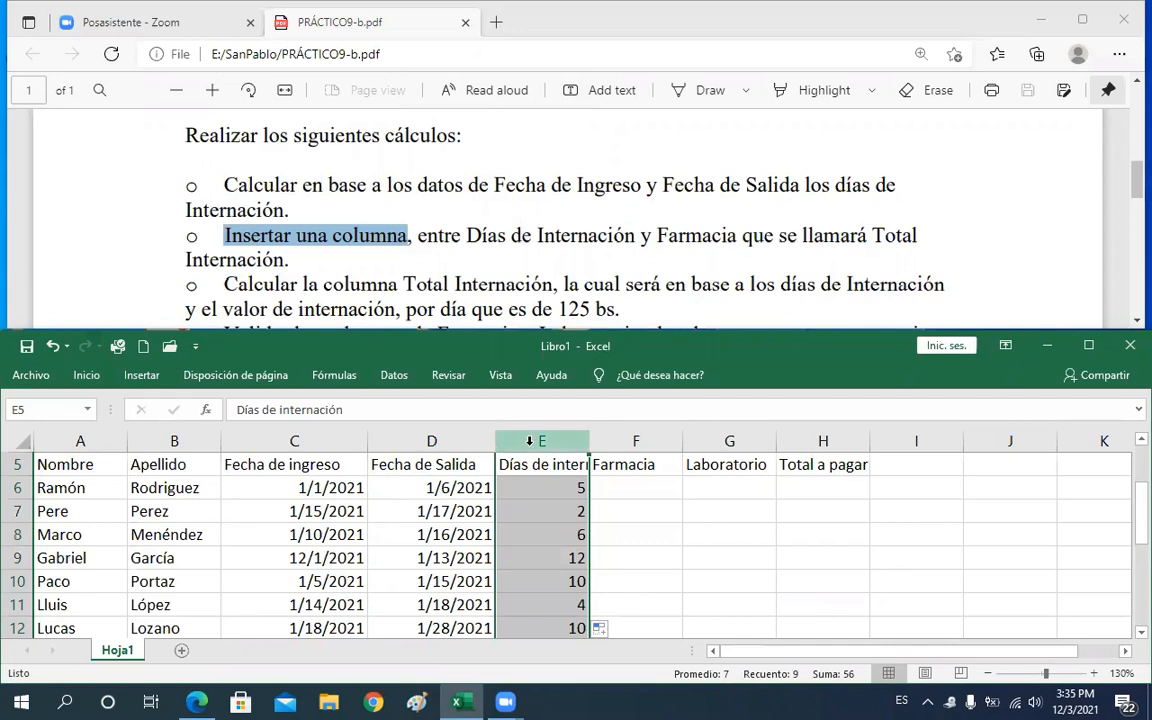
{"action": "right_click", "coordinate": [529, 441]}
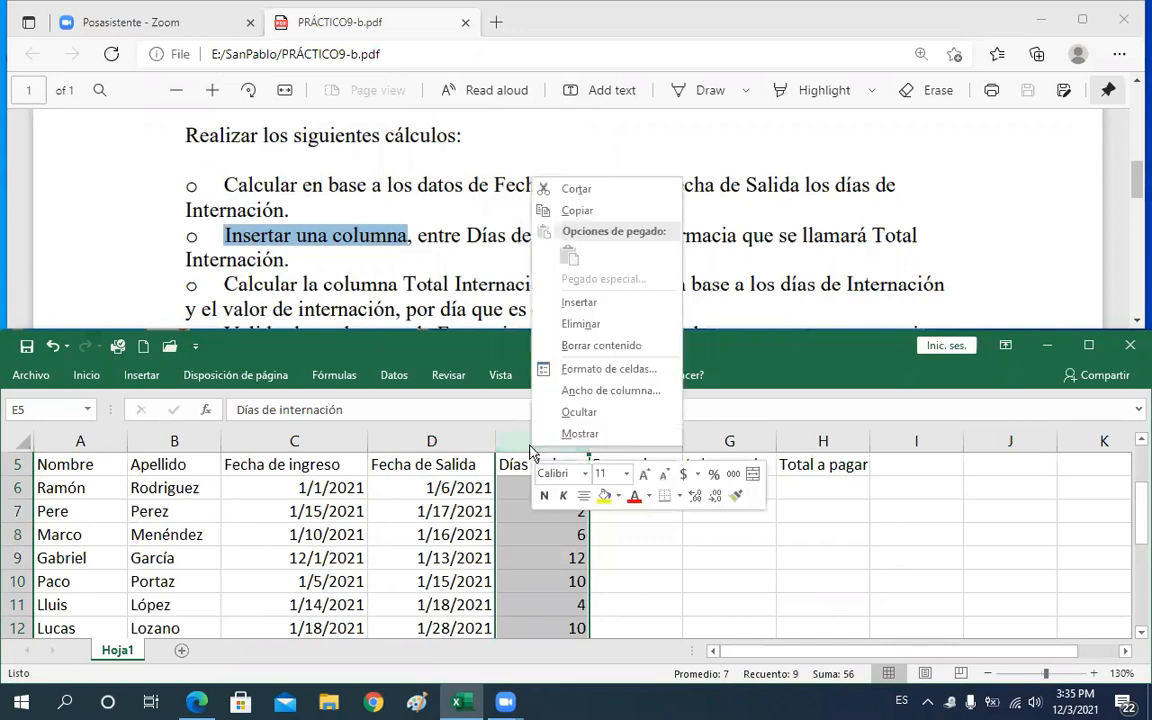
{"action": "left_click", "coordinate": [582, 302]}
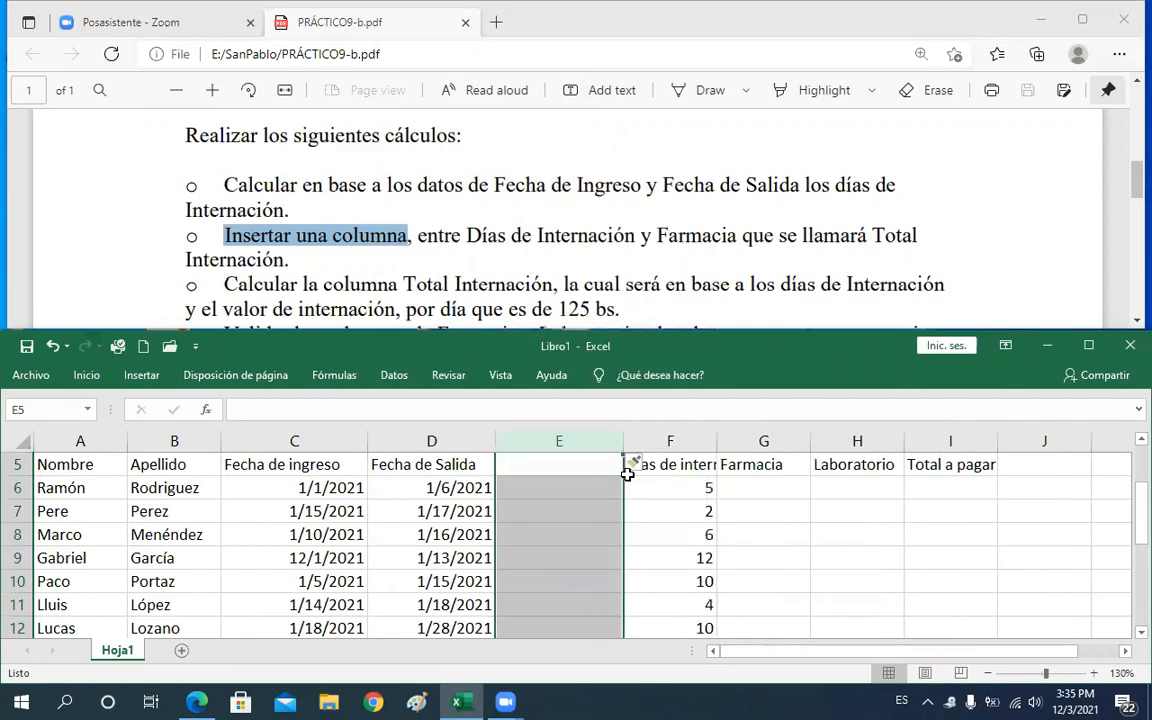
{"action": "key", "text": "ctrl+z"}
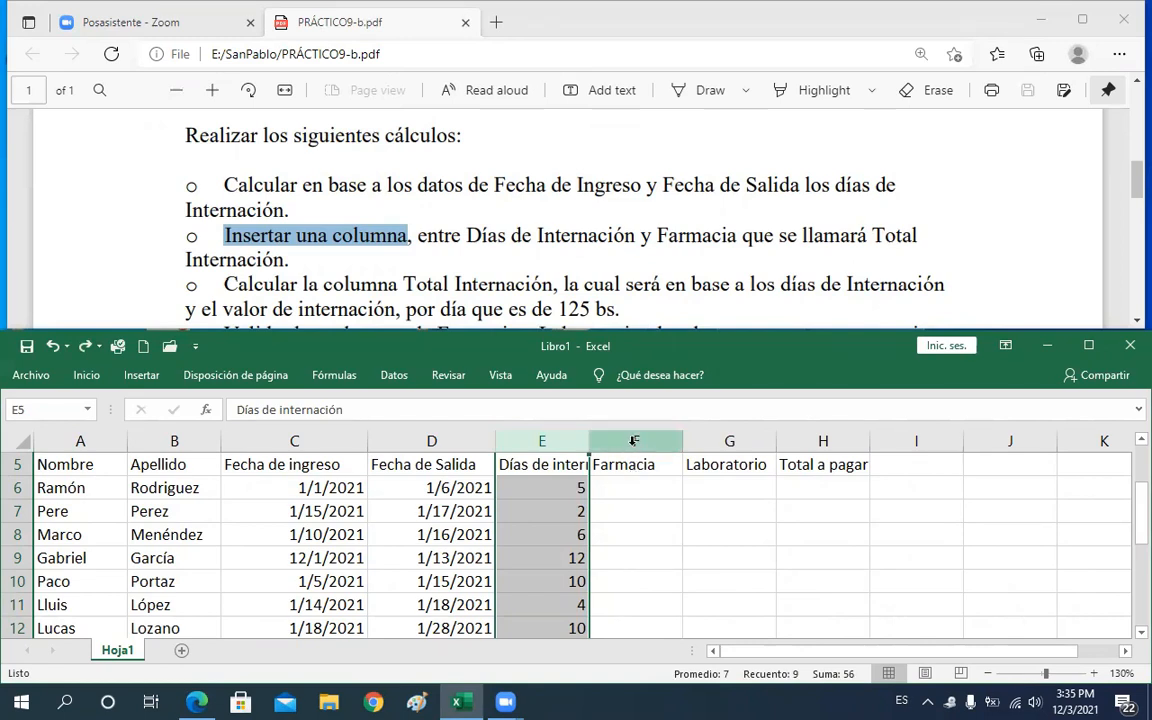
Insert a blank column between Días de internación and Farmacia
{"action": "left_click", "coordinate": [634, 441]}
{"action": "right_click", "coordinate": [633, 443]}
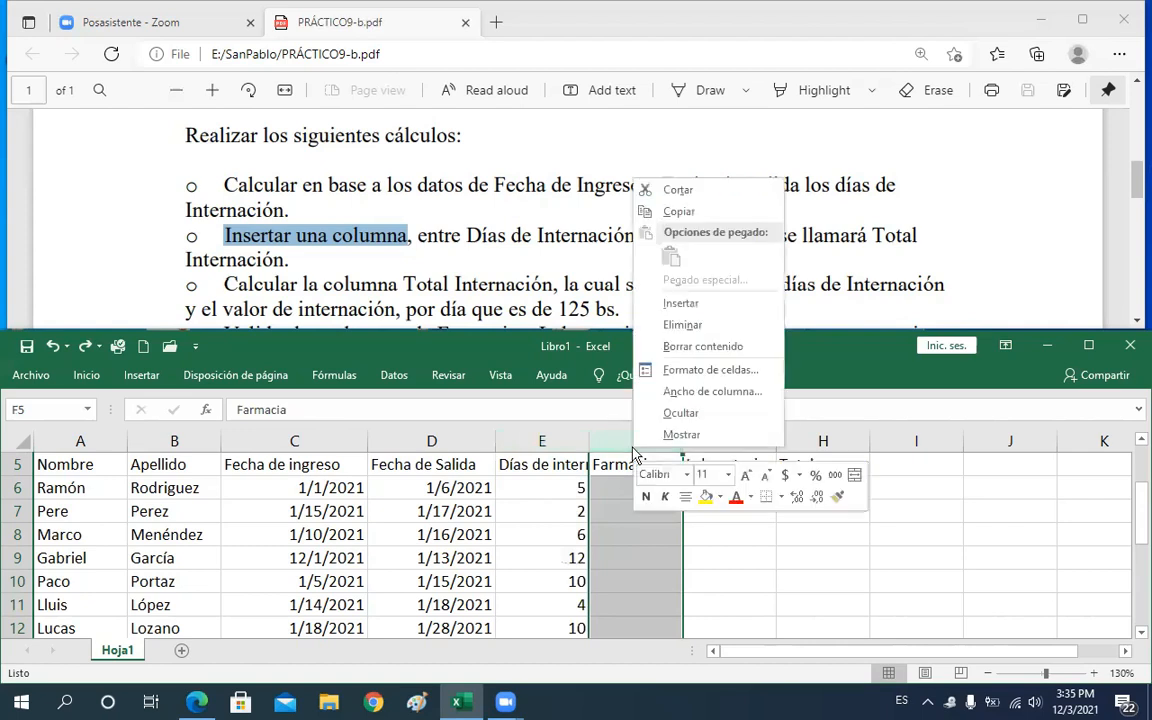
{"action": "left_click", "coordinate": [673, 304]}
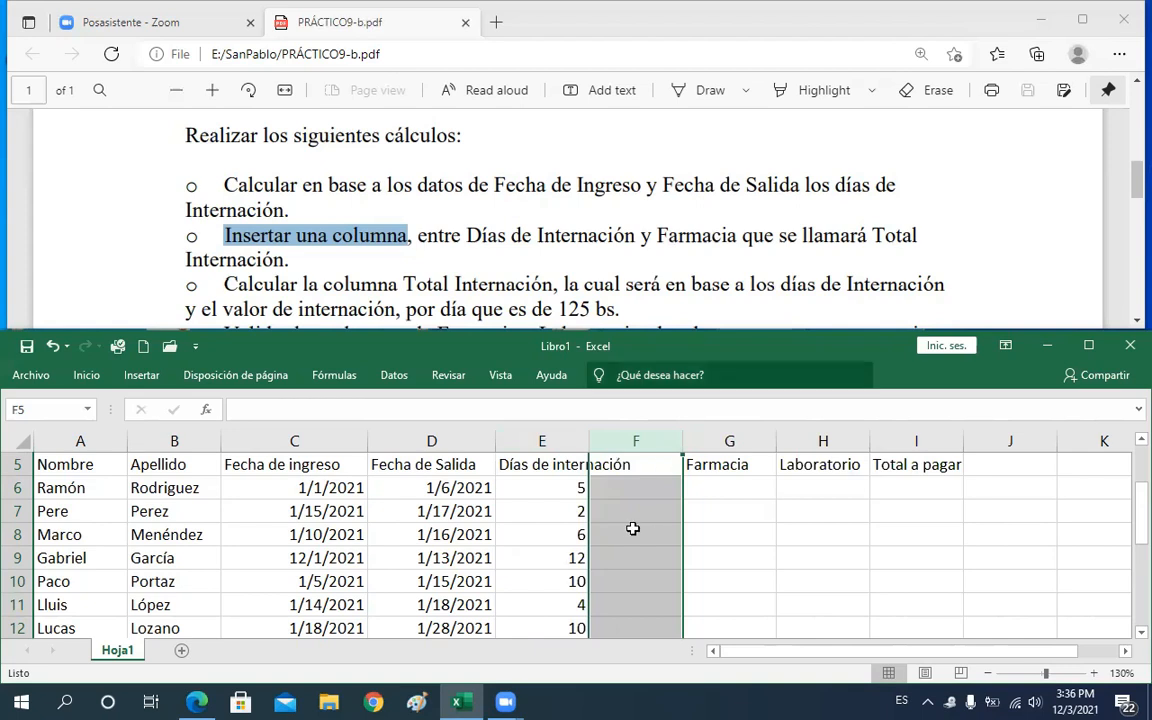
{"action": "left_click", "coordinate": [88, 376]}
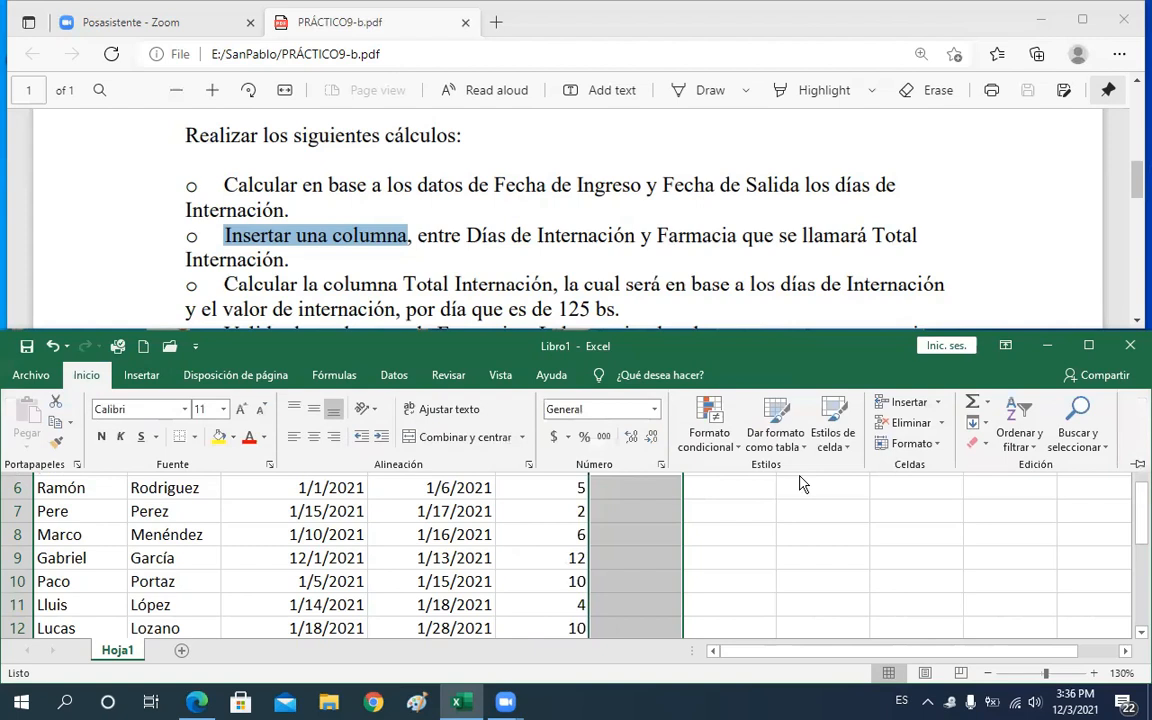
{"action": "left_click", "coordinate": [938, 403]}
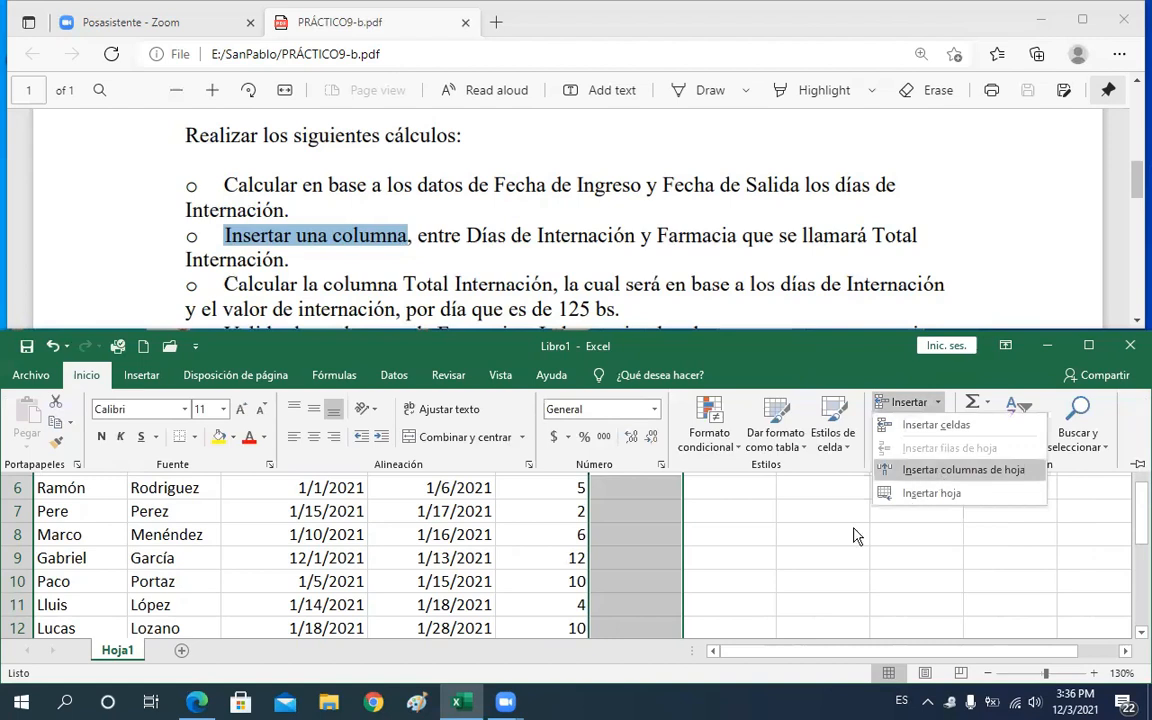
{"action": "left_click", "coordinate": [661, 531]}
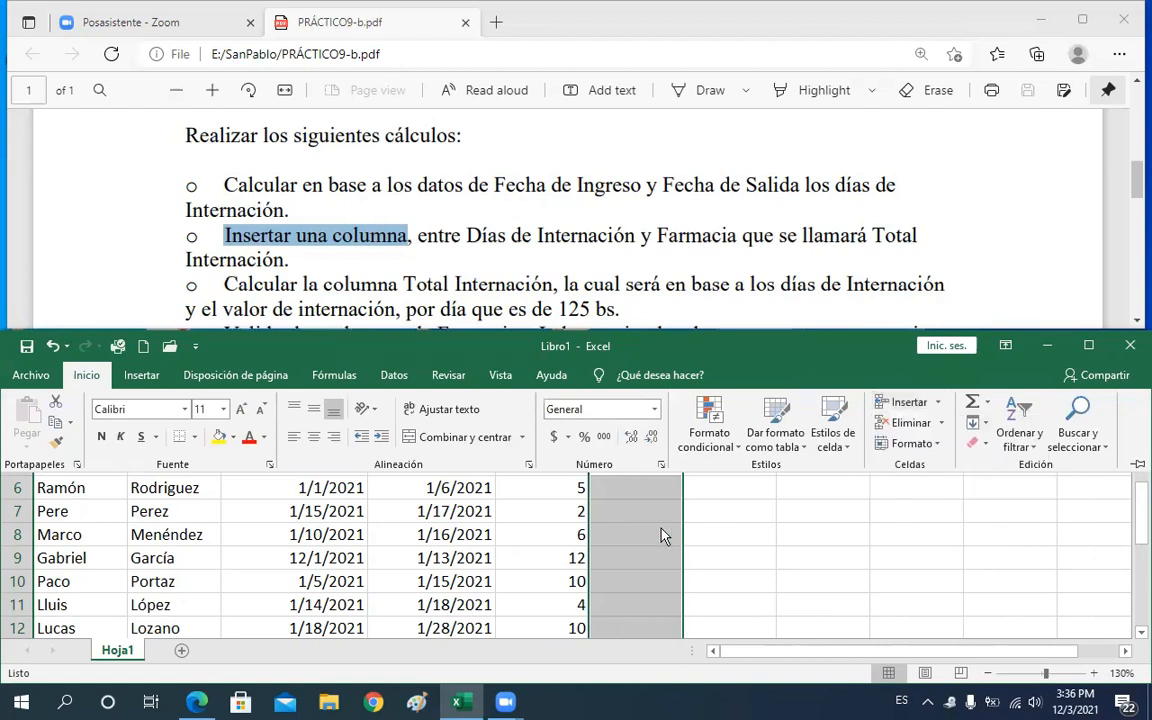
{"action": "key", "text": "ctrl+F1"}
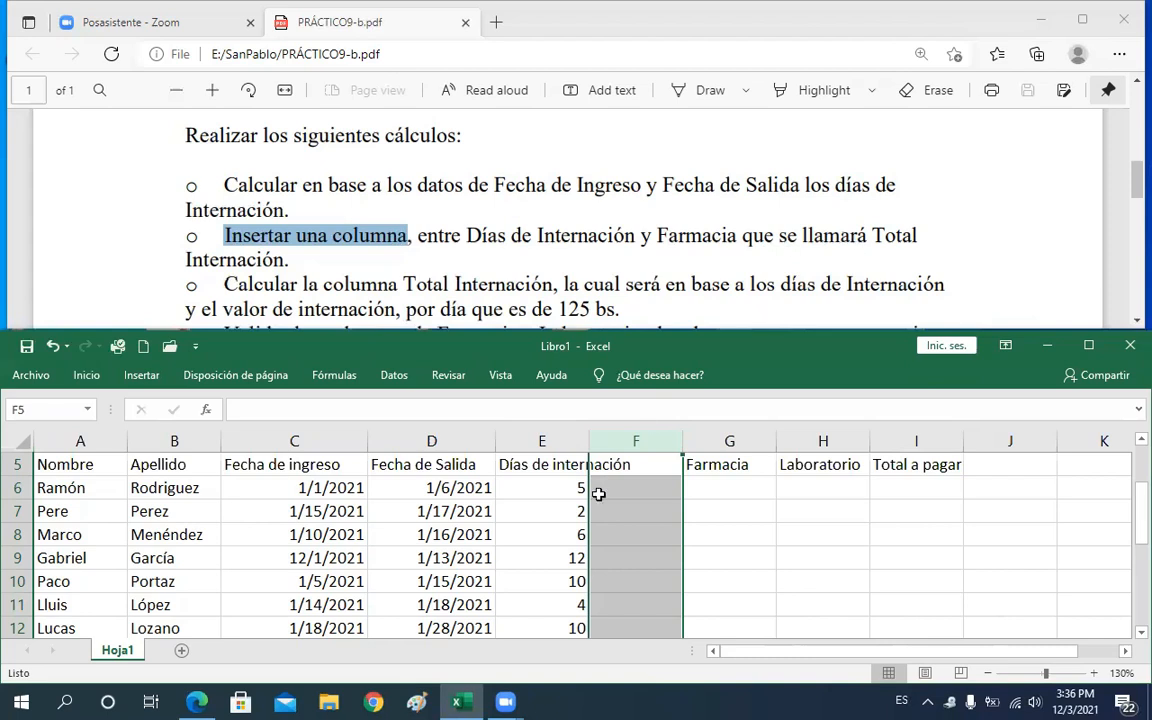
Enter the header Total internación in F5 of the new column
{"action": "left_click", "coordinate": [631, 468]}
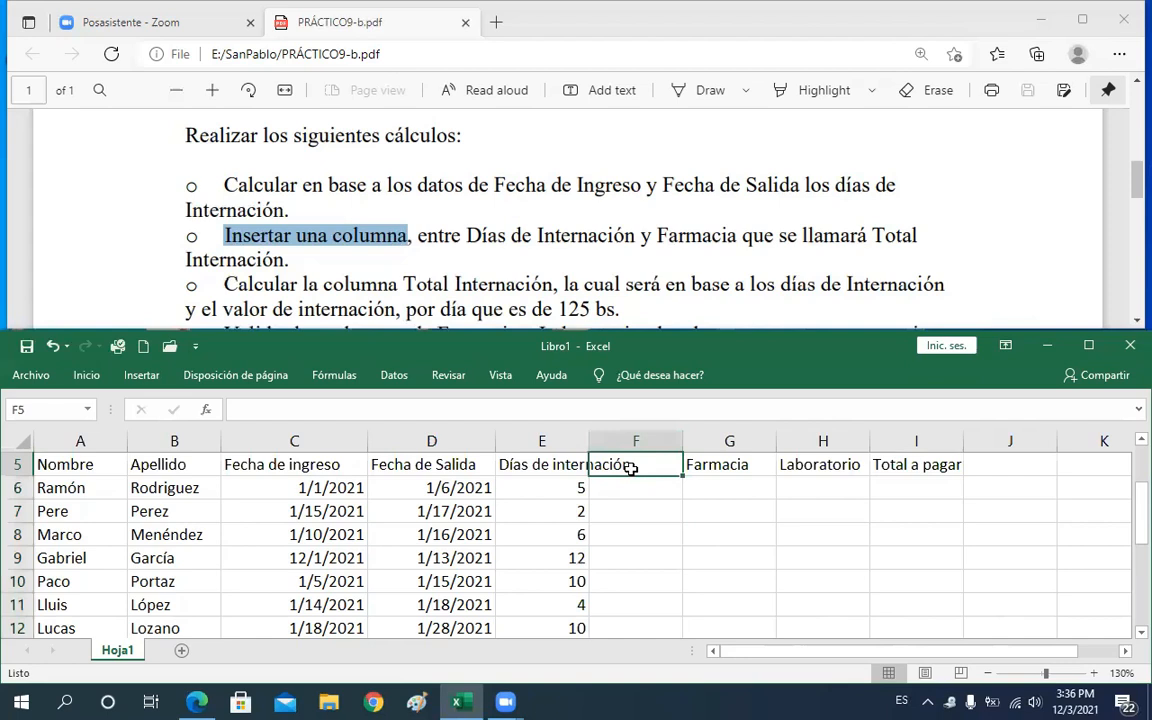
{"action": "type", "text": "tota"}
{"action": "key", "text": "BackSpace"}
{"action": "key", "text": "BackSpace"}
{"action": "key", "text": "BackSpace"}
{"action": "key", "text": "BackSpace"}
{"action": "type", "text": "T"}
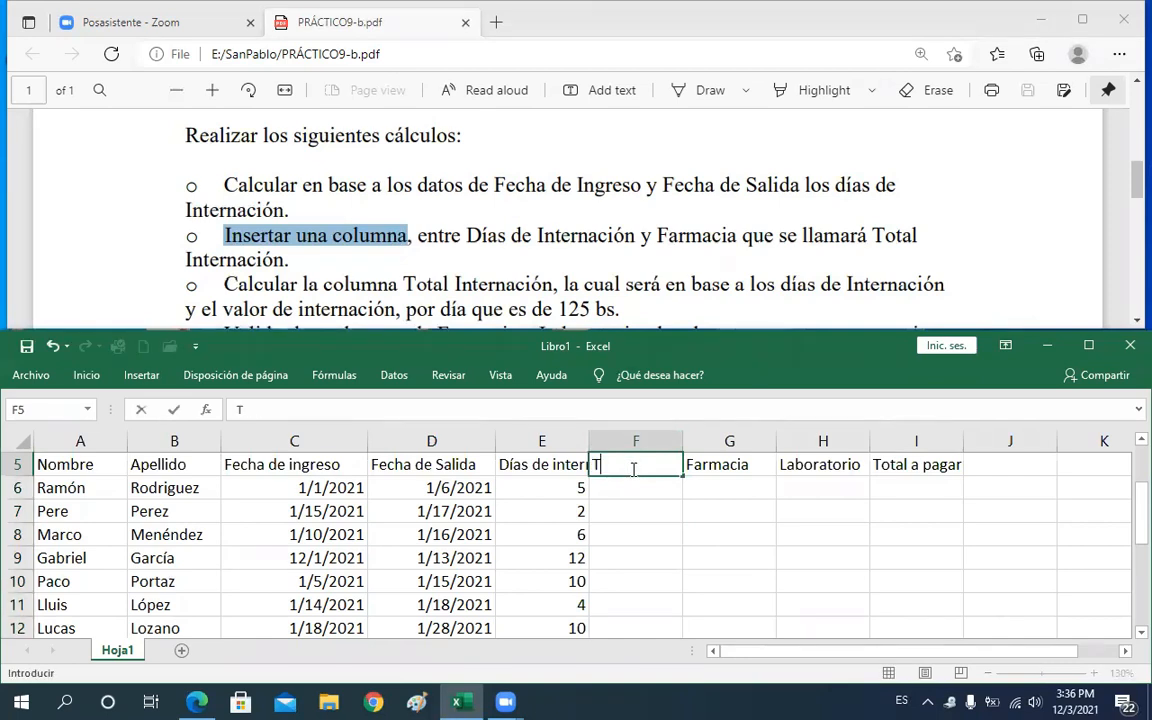
{"action": "type", "text": "otal internación"}
{"action": "key", "text": "Return"}
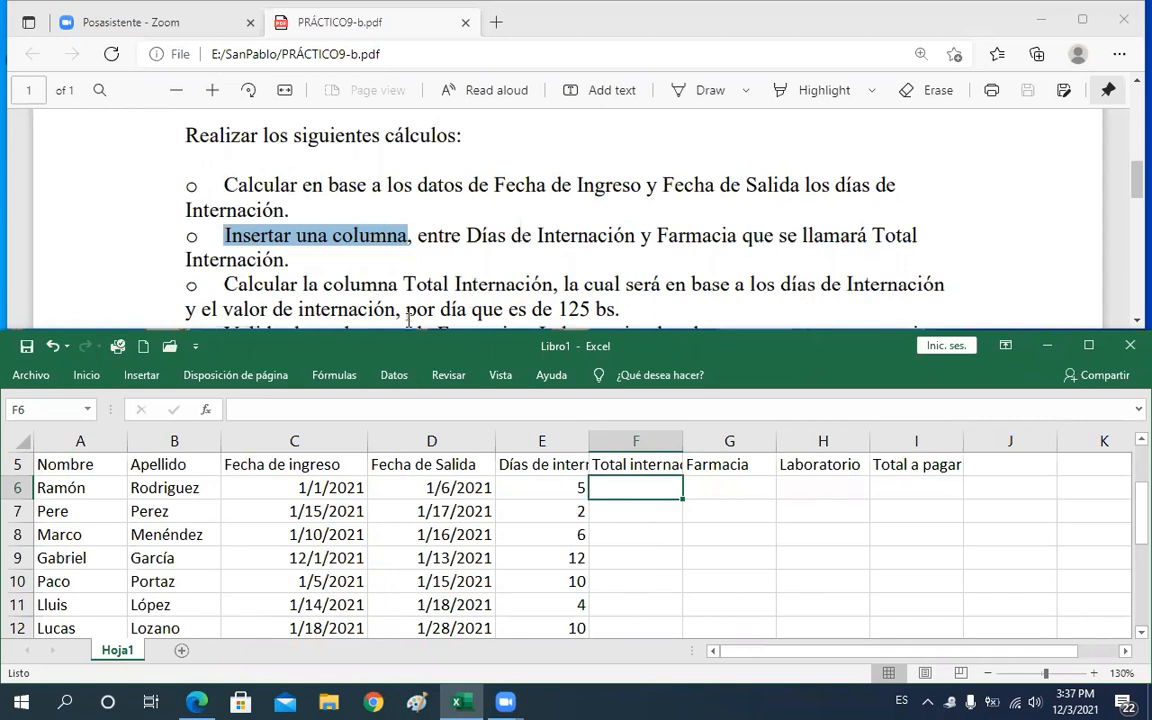
Highlight the PDF instruction on calculating Total Internación at 125 bs per day
{"action": "double_click", "coordinate": [562, 309]}
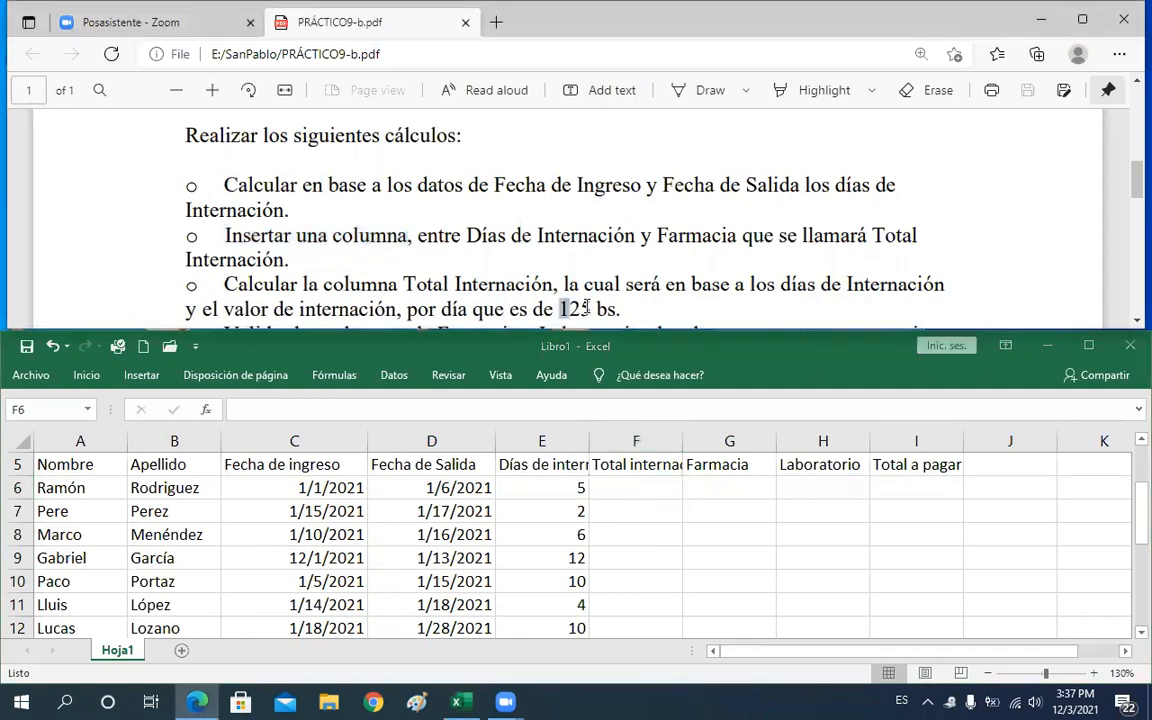
{"action": "left_click", "coordinate": [633, 487]}
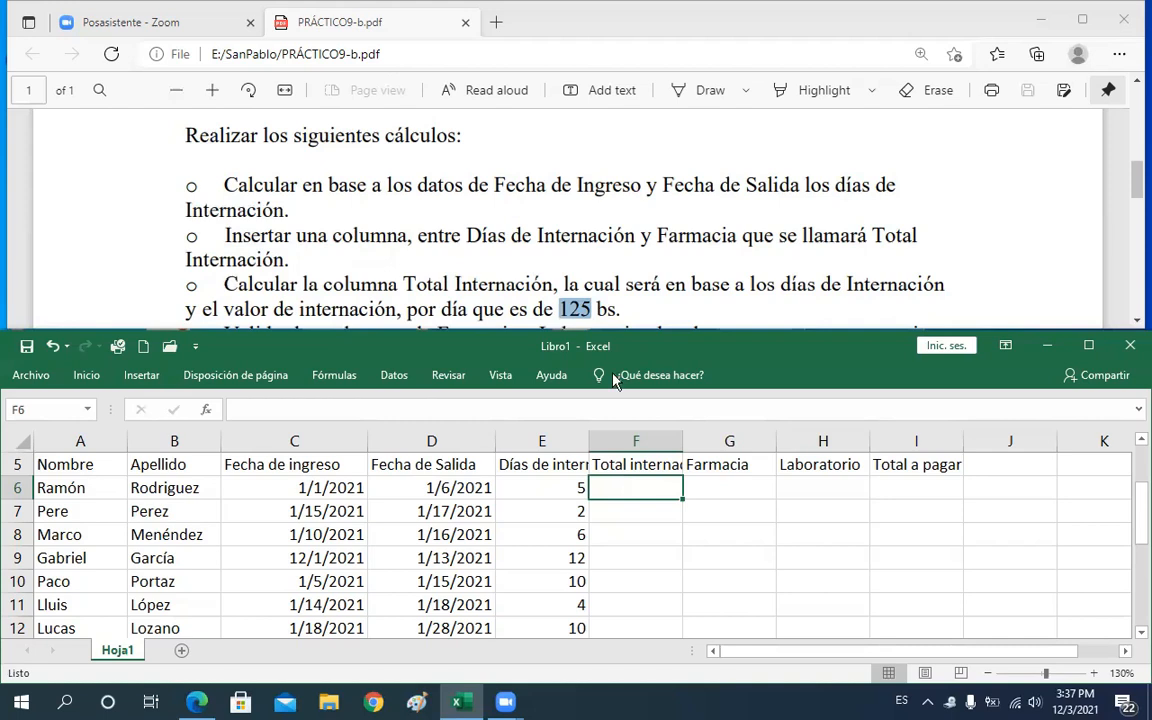
{"action": "left_click_drag", "start_coordinate": [617, 300], "coordinate": [640, 286]}
{"action": "left_click", "coordinate": [630, 285]}
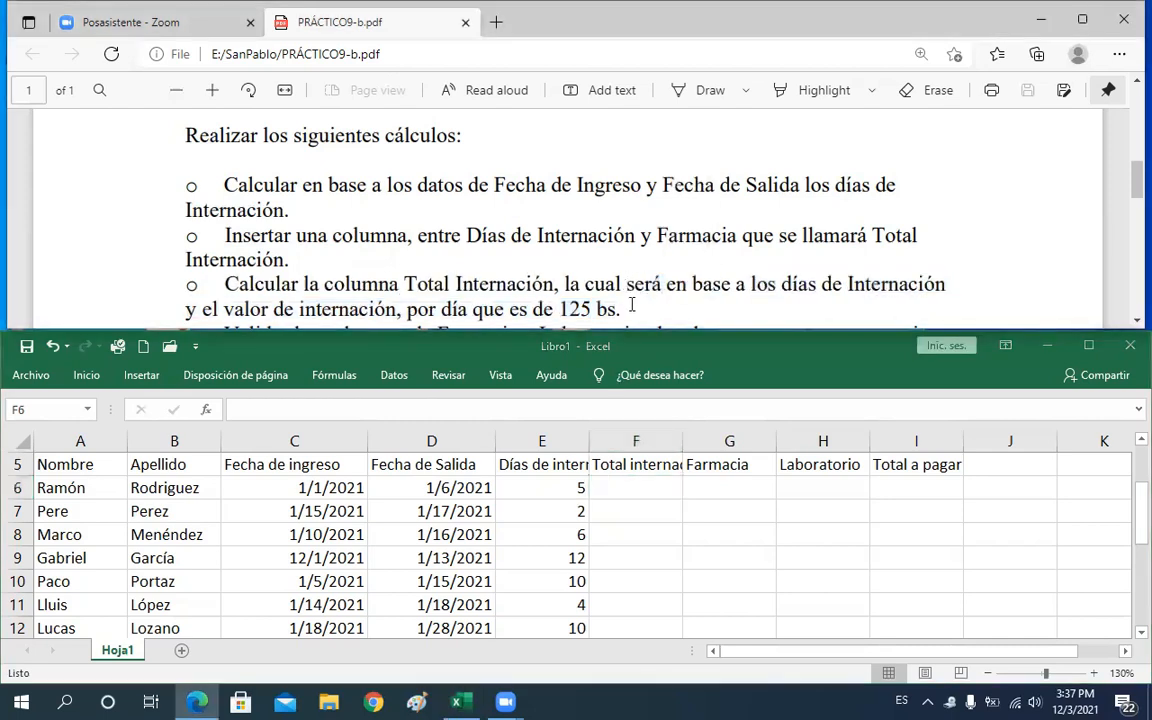
{"action": "double_click", "coordinate": [640, 285]}
{"action": "left_click", "coordinate": [561, 309], "text": "shift"}
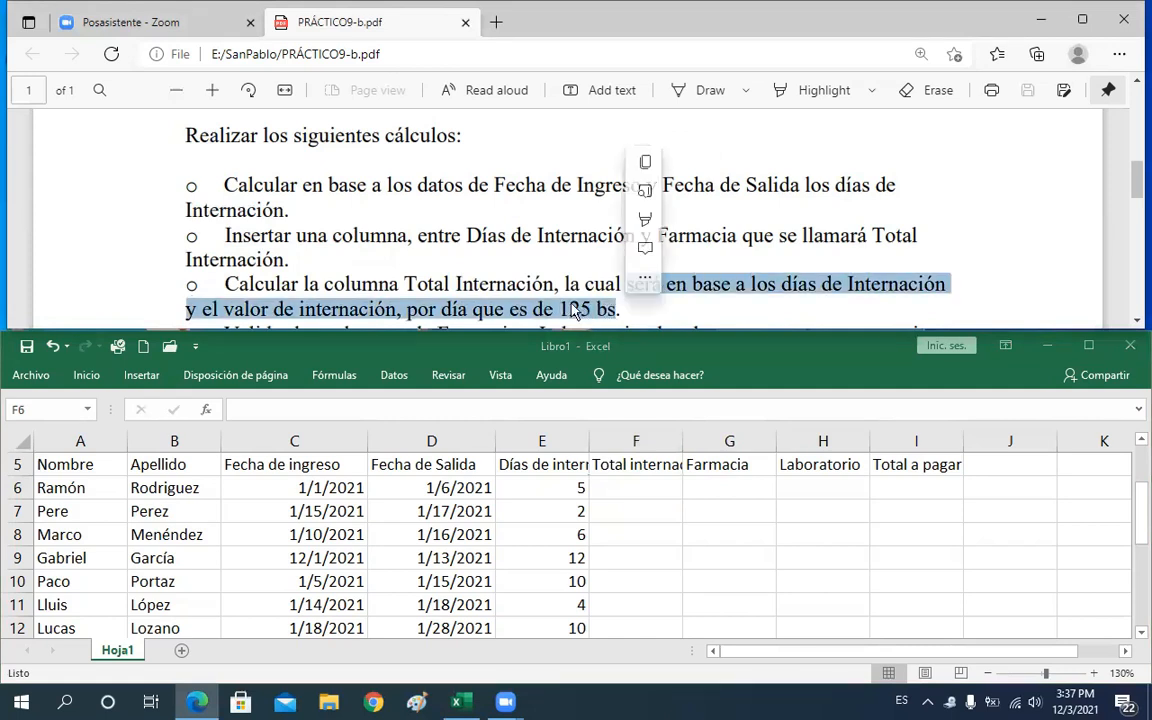
{"action": "left_click", "coordinate": [606, 307]}
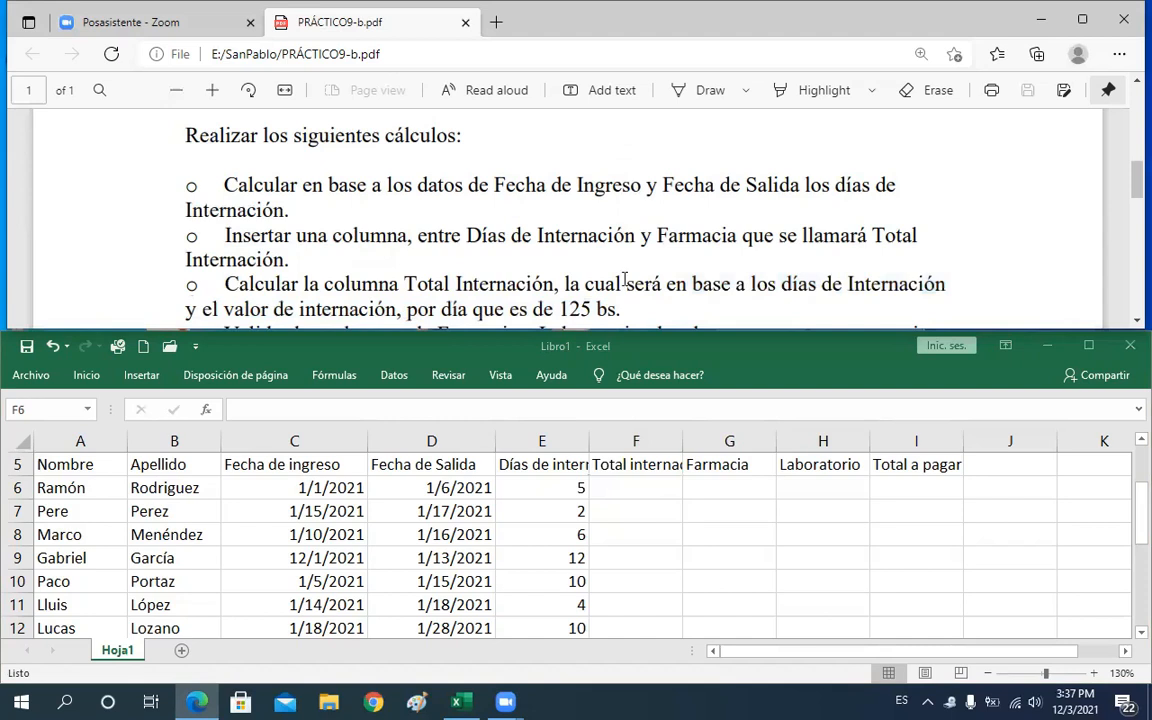
{"action": "left_click", "coordinate": [651, 313], "text": "shift"}
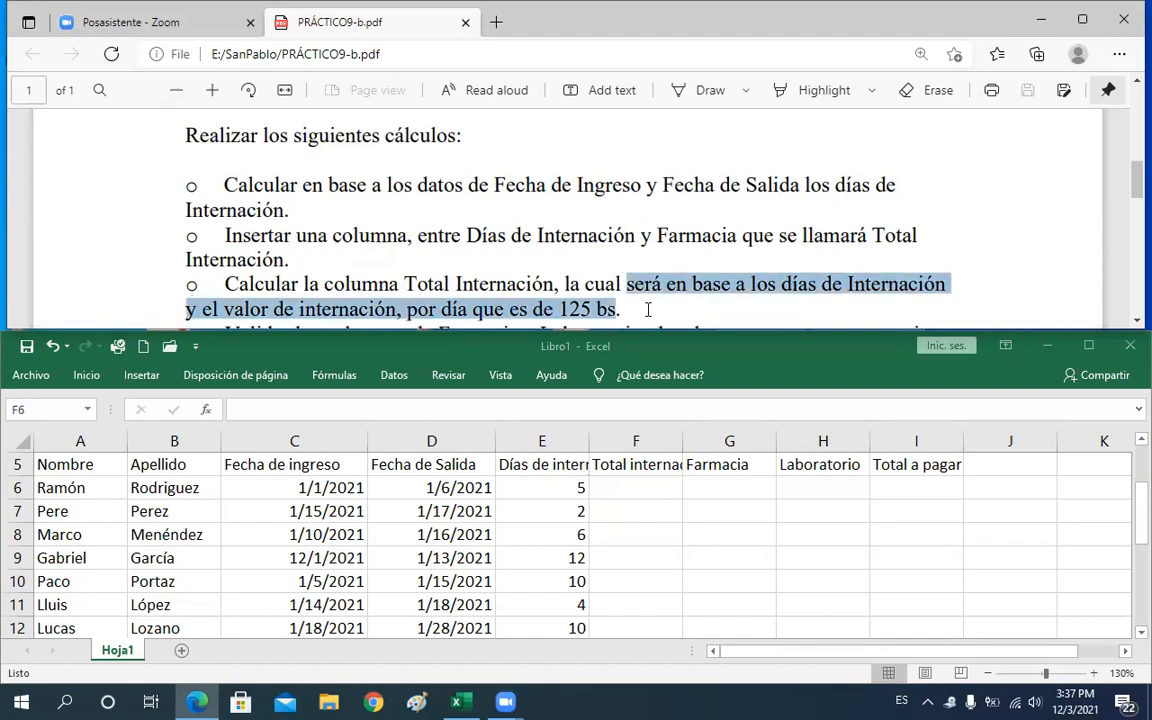
Enter the formula =125*E6 in F6 to compute the first patient's hospitalization total
{"action": "left_click", "coordinate": [644, 486]}
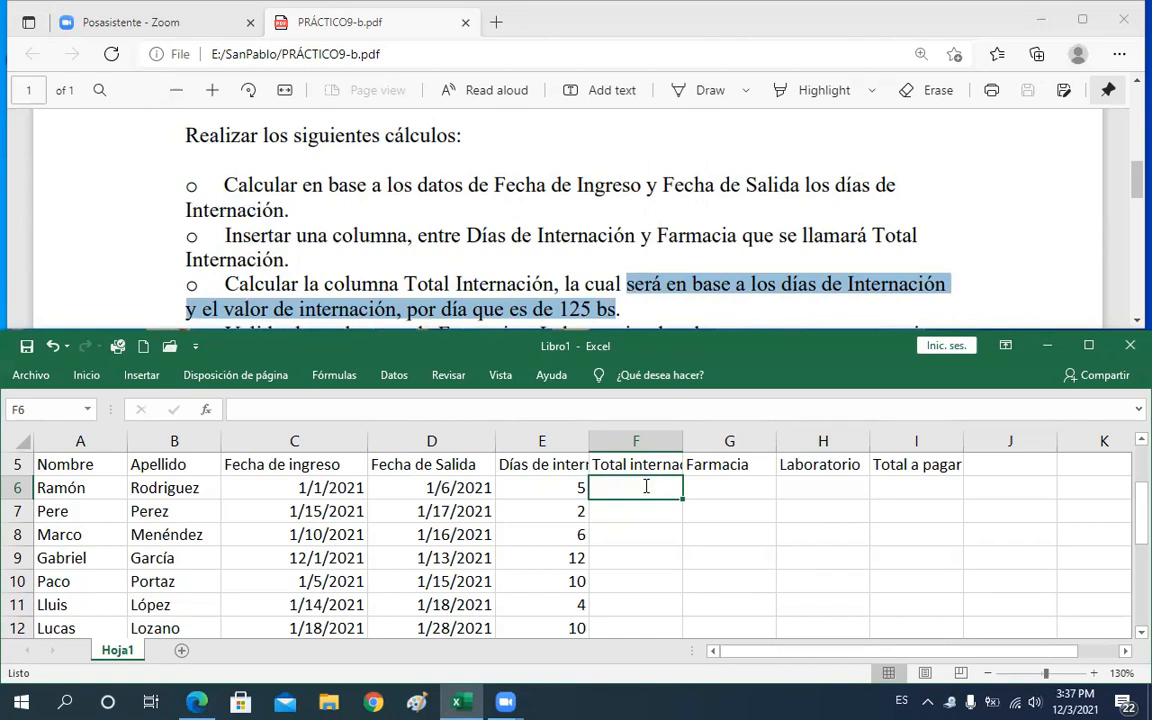
{"action": "type", "text": "=125"}
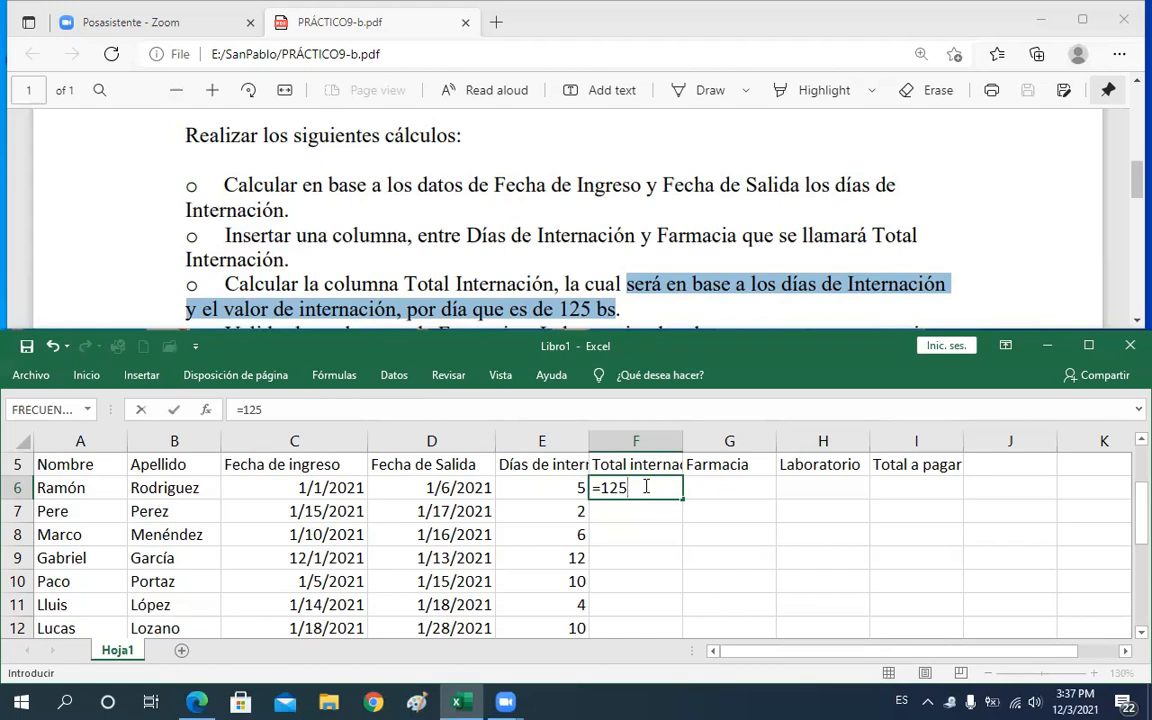
{"action": "type", "text": "("}
{"action": "key", "text": "BackSpace"}
{"action": "type", "text": "*"}
{"action": "left_click", "coordinate": [536, 491]}
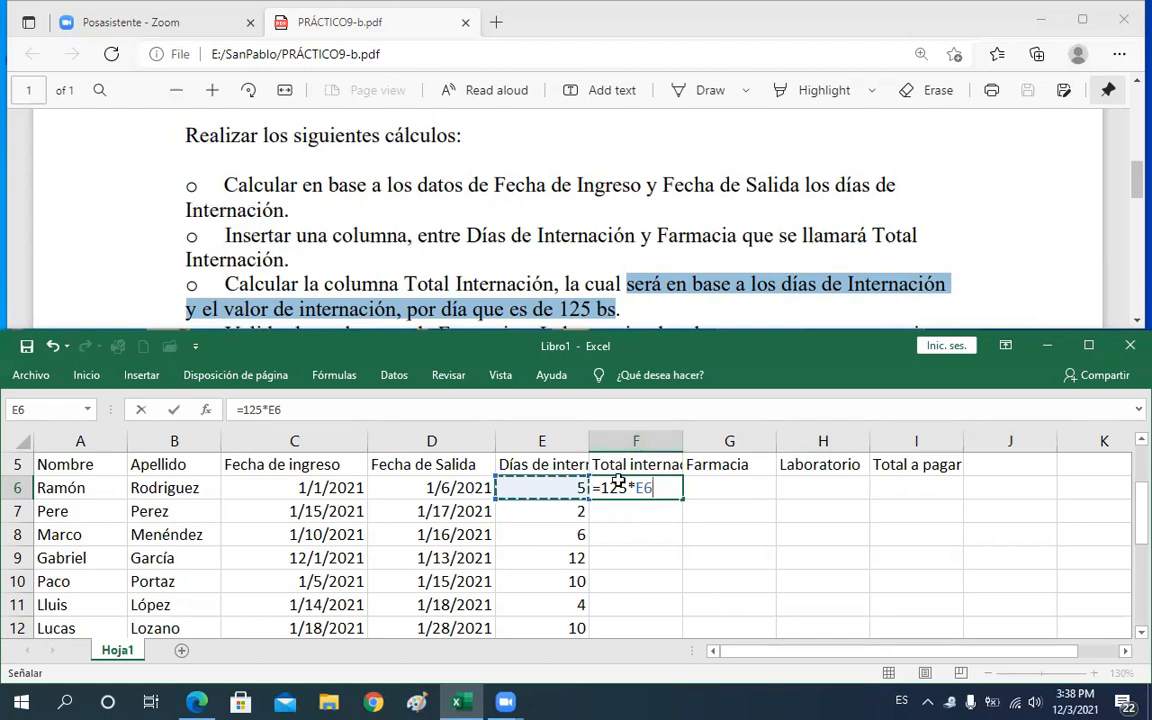
{"action": "key", "text": "ctrl+Return"}
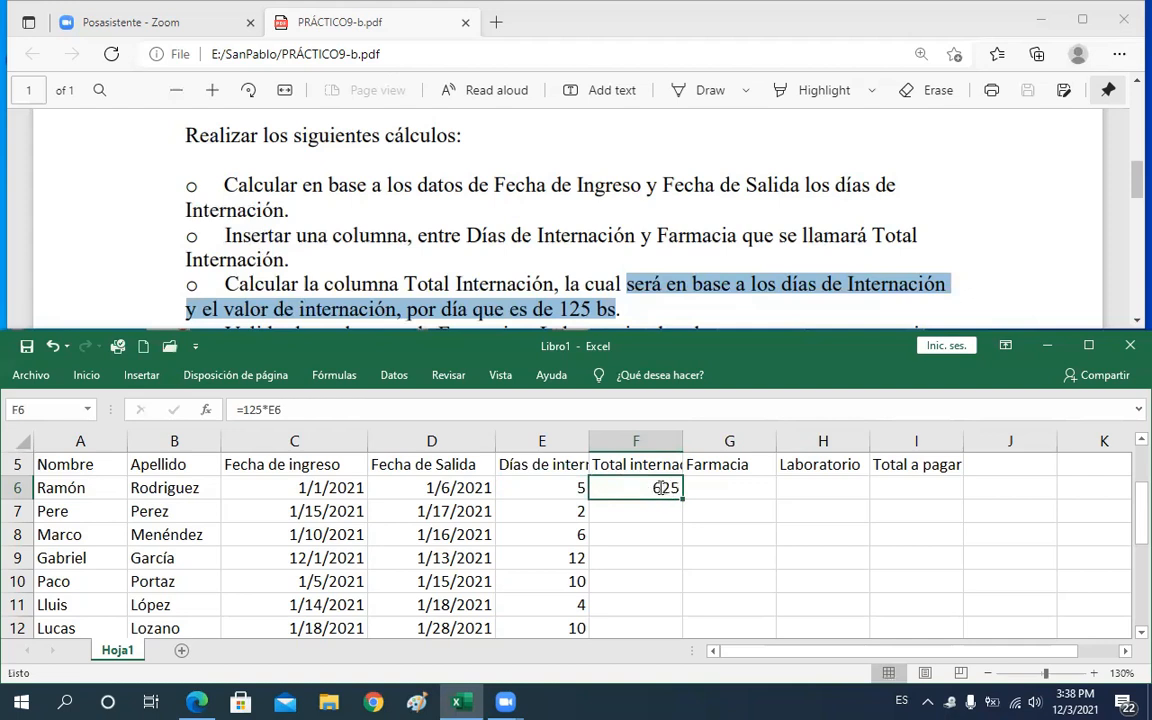
Edit F6's formula to wrap it in parentheses as =(125*E6)
{"action": "double_click", "coordinate": [661, 487]}
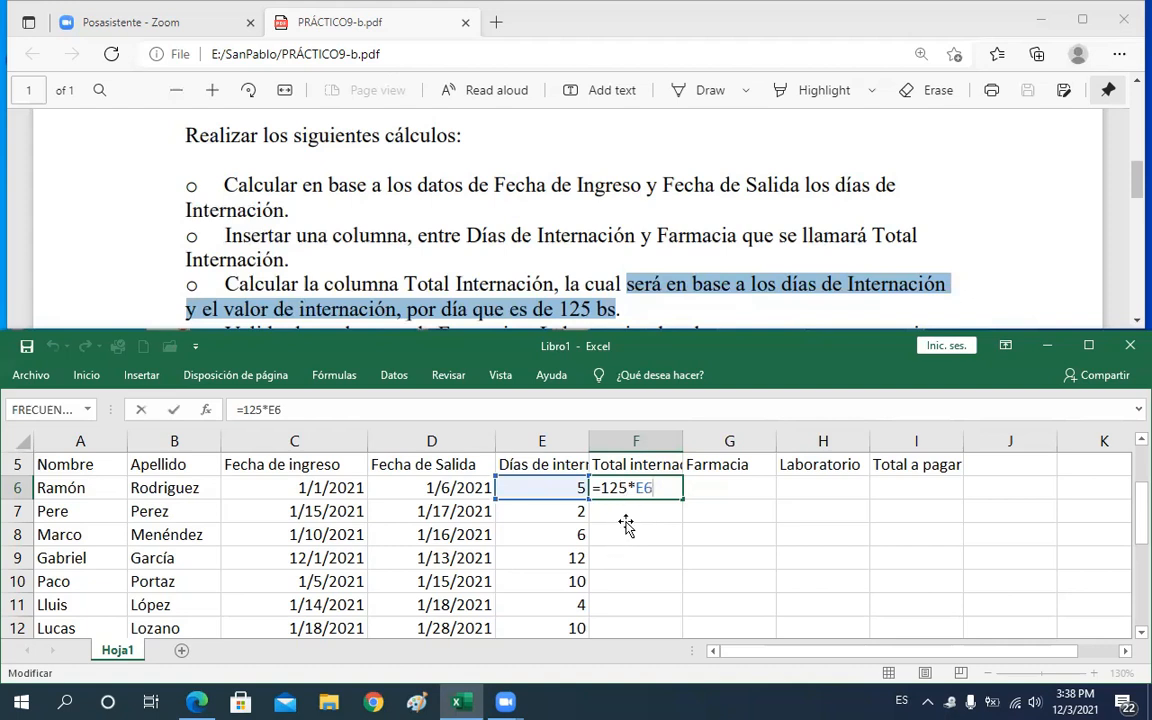
{"action": "key", "text": "Return"}
{"action": "double_click", "coordinate": [603, 487]}
{"action": "type", "text": ")"}
{"action": "key", "text": "BackSpace"}
{"action": "type", "text": "("}
{"action": "key", "text": "Right"}
{"action": "key", "text": "Right"}
{"action": "key", "text": "Right"}
{"action": "key", "text": "Right"}
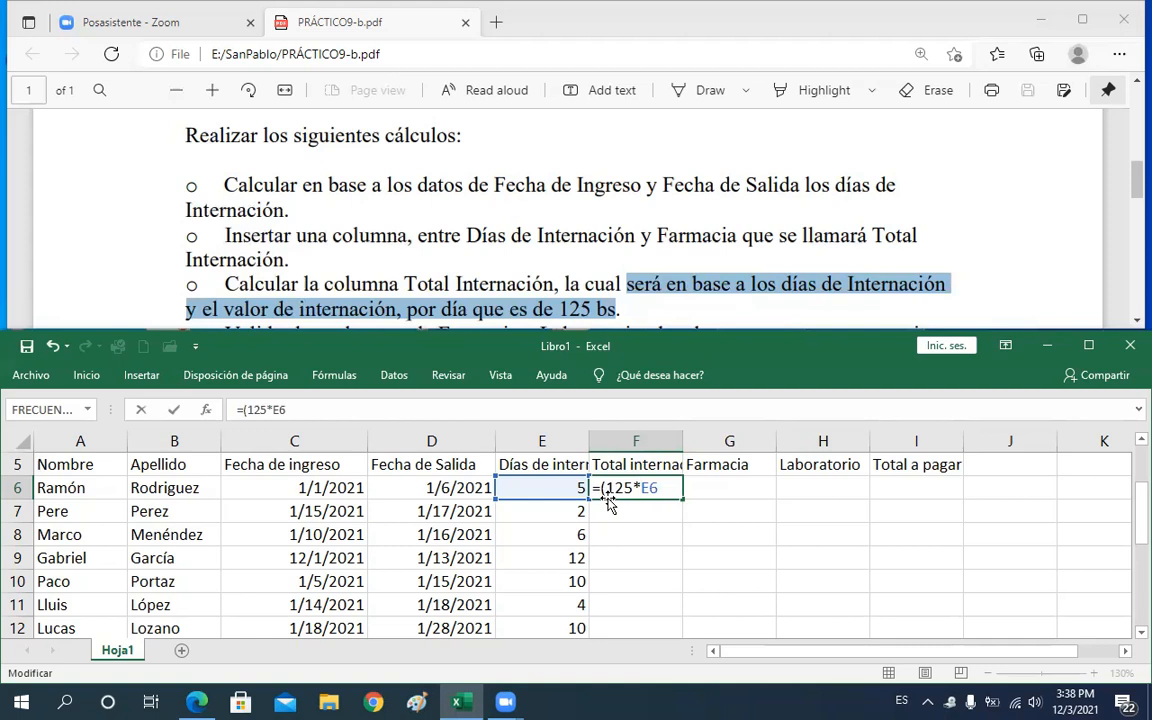
{"action": "type", "text": ")"}
{"action": "key", "text": "Return"}
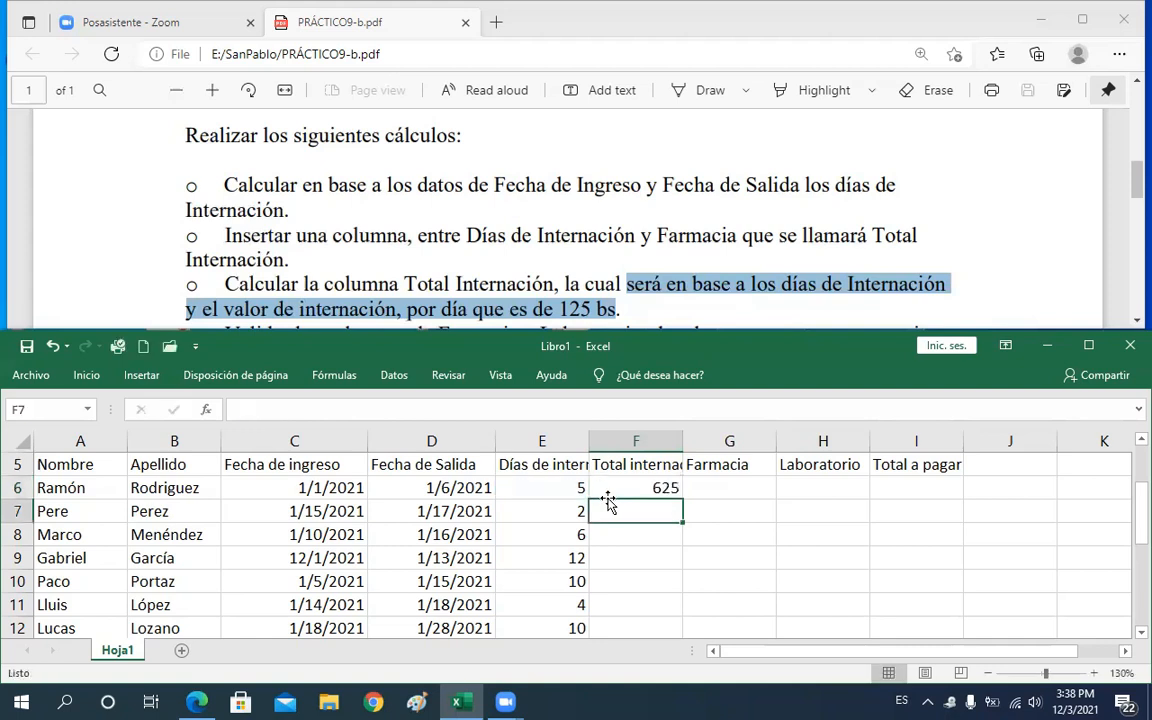
Fill the Total internación formula down column F for all patients
{"action": "left_click", "coordinate": [650, 489]}
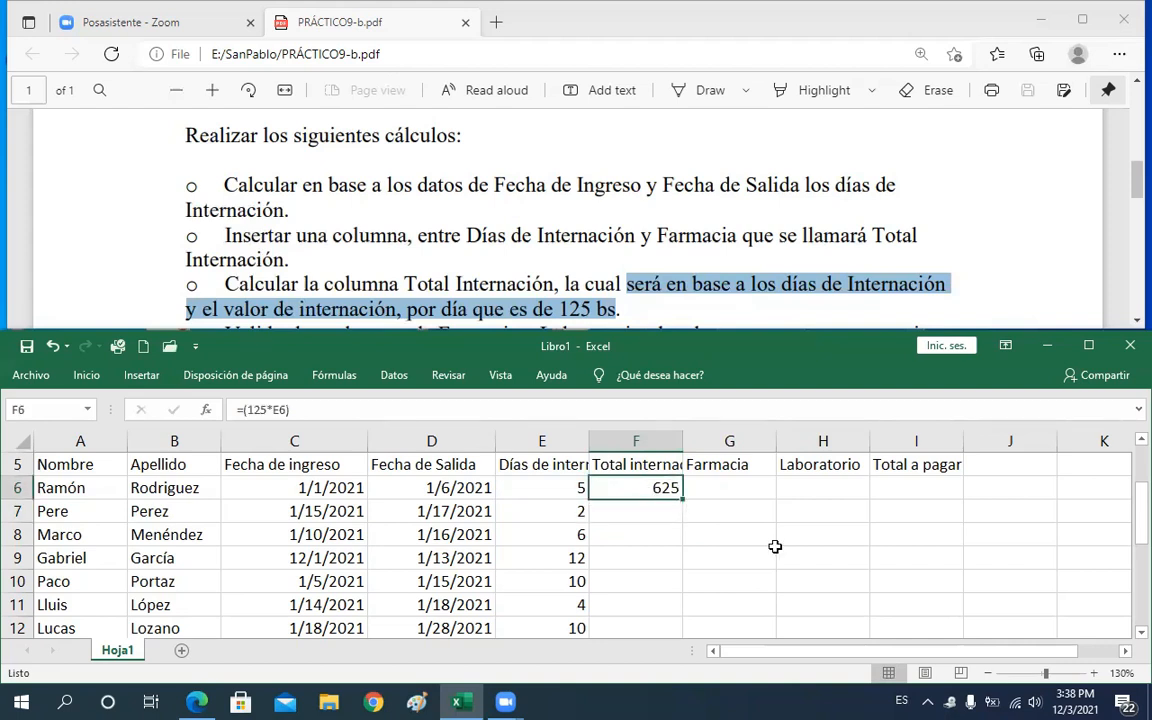
{"action": "left_click_drag", "start_coordinate": [684, 498], "coordinate": [685, 504]}
{"action": "double_click", "coordinate": [684, 498]}
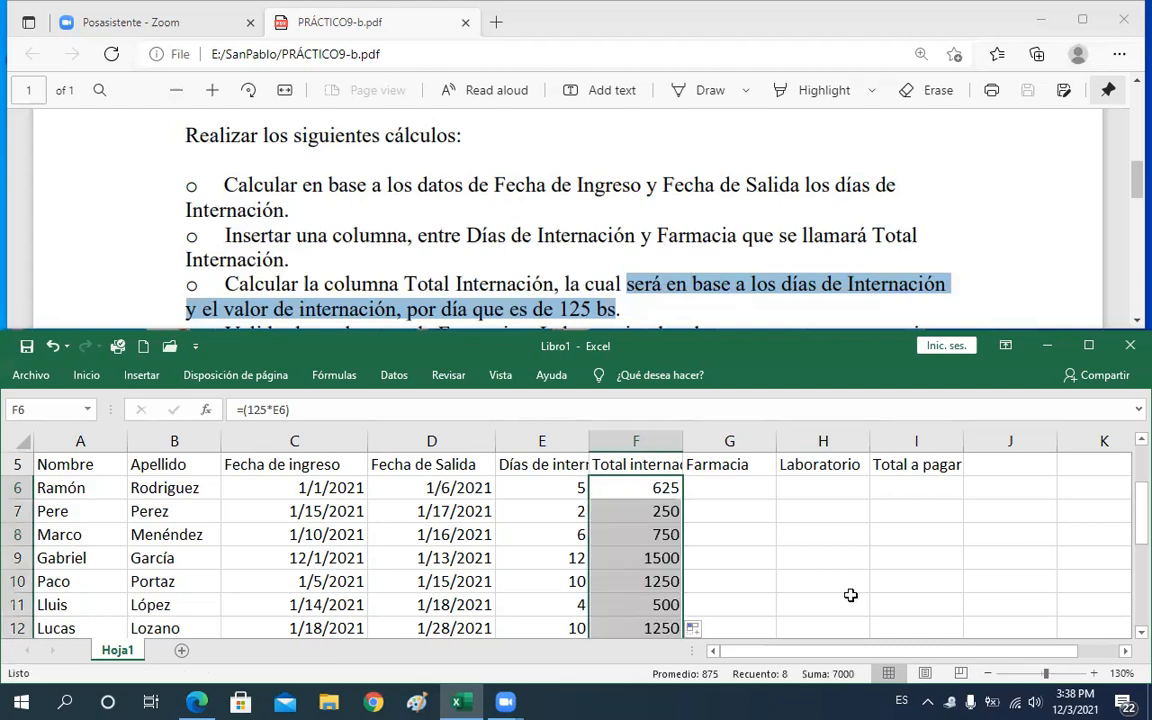
Scroll the PDF and highlight the instruction on validating the Farmacia and Laboratorio columns
{"action": "mouse_move", "coordinate": [1136, 512]}
{"action": "left_mouse_down"}
{"action": "mouse_move", "coordinate": [1136, 540]}
{"action": "mouse_move", "coordinate": [1136, 507]}
{"action": "left_mouse_up"}
{"action": "left_click_drag", "start_coordinate": [1136, 197], "coordinate": [1136, 213]}
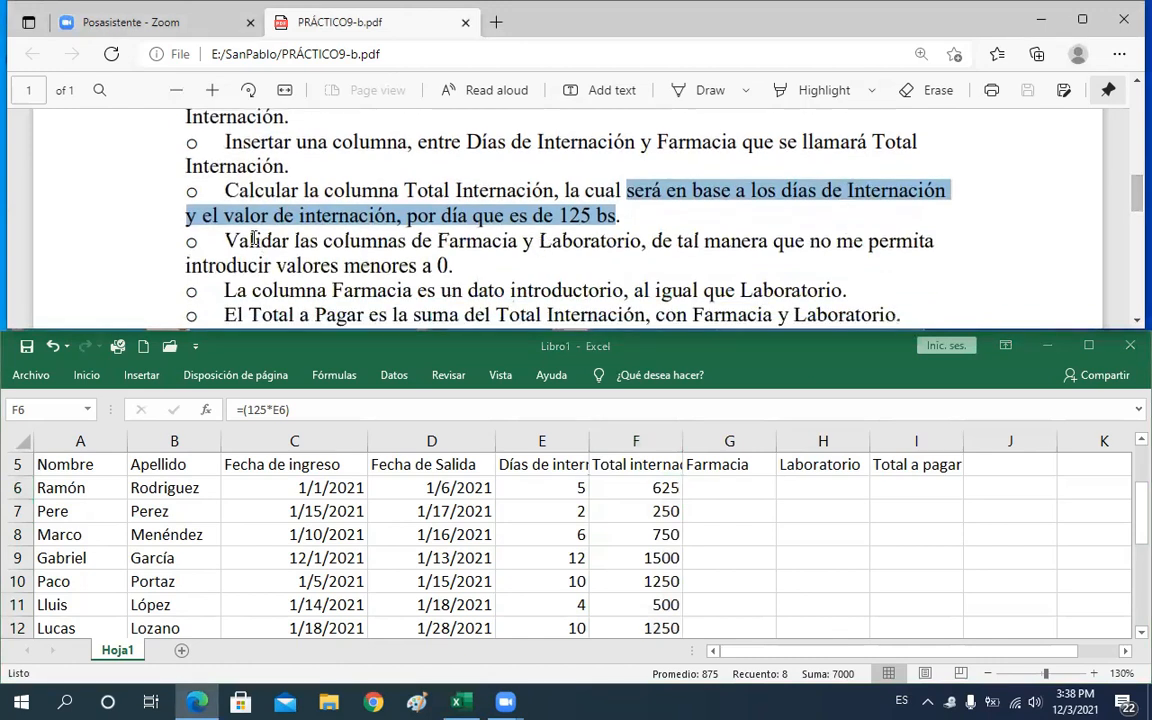
{"action": "left_click", "coordinate": [225, 214]}
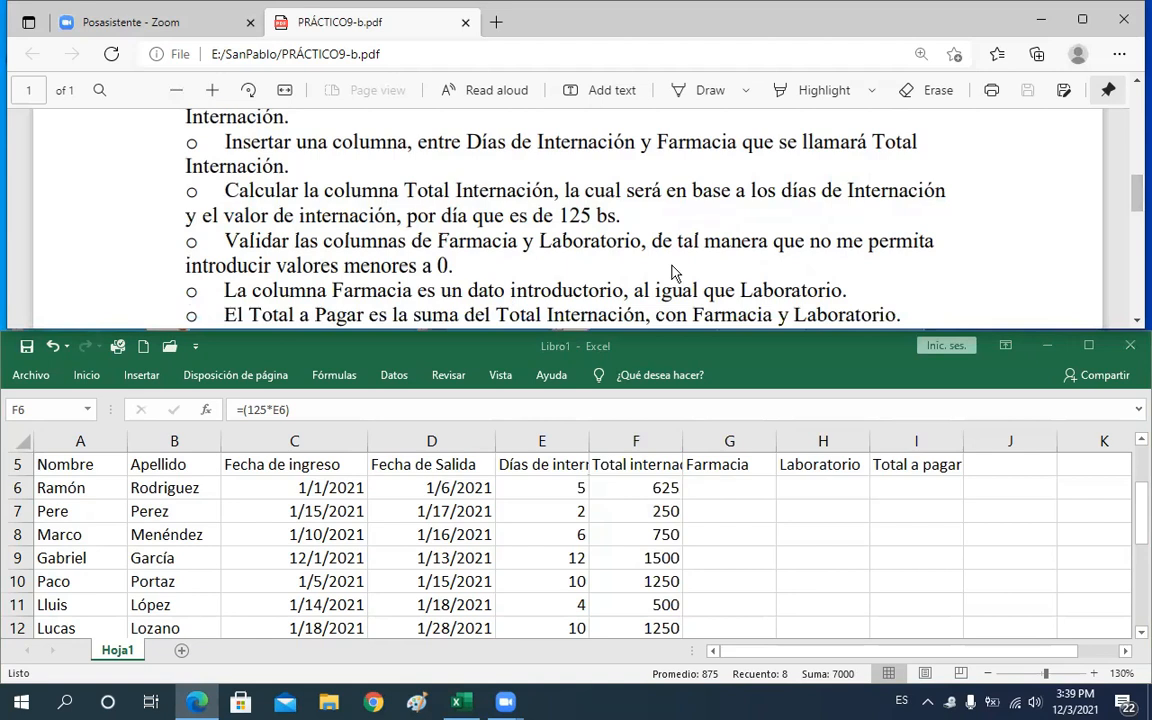
{"action": "left_click_drag", "start_coordinate": [224, 241], "coordinate": [641, 241]}
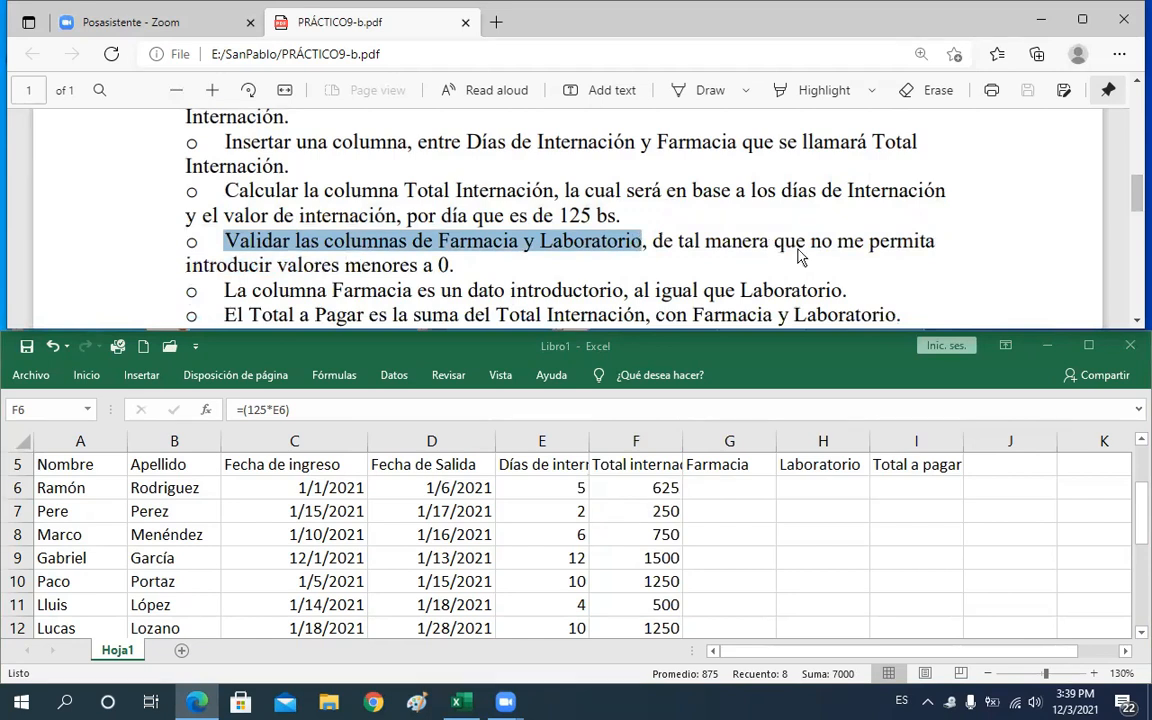
{"action": "left_click", "coordinate": [564, 280]}
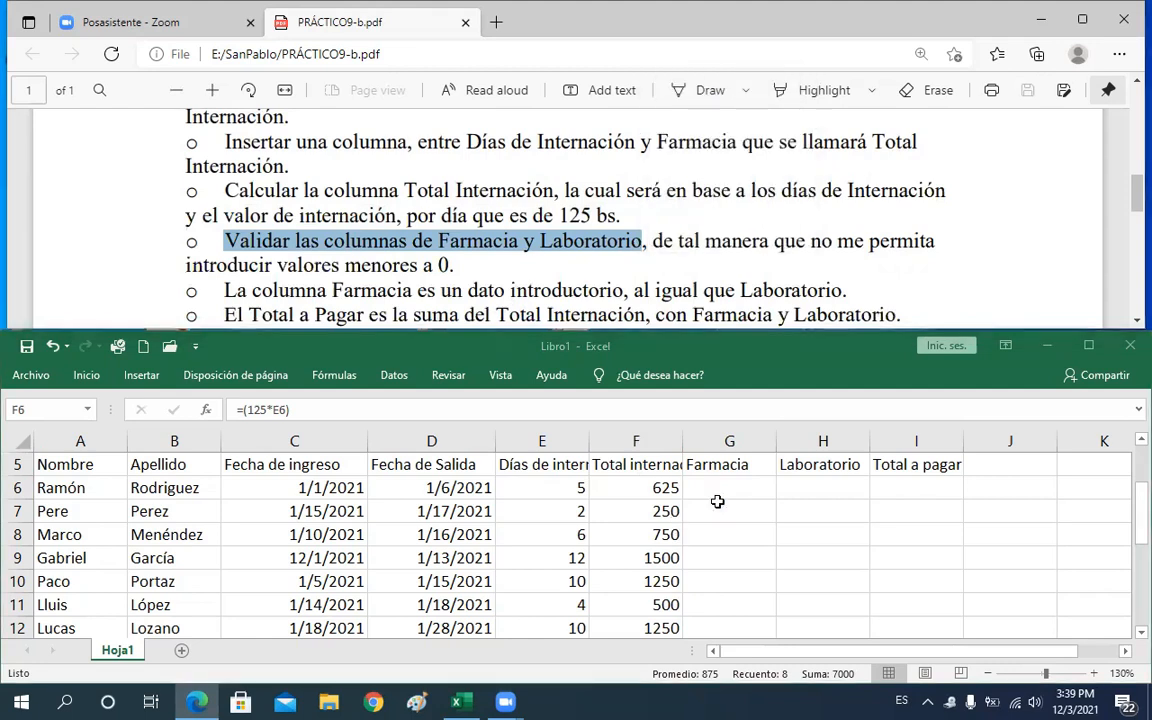
Enter -609 in G6 as a test Farmacia value, then clear the cell
{"action": "left_click", "coordinate": [717, 501]}
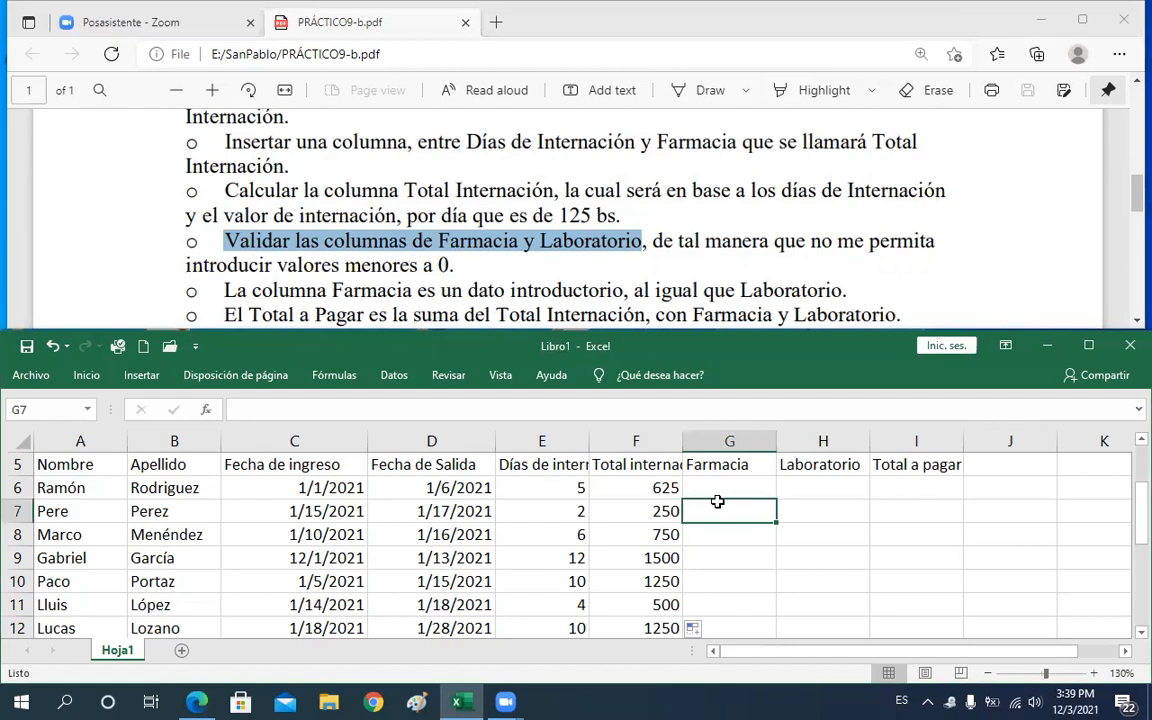
{"action": "key", "text": "Up"}
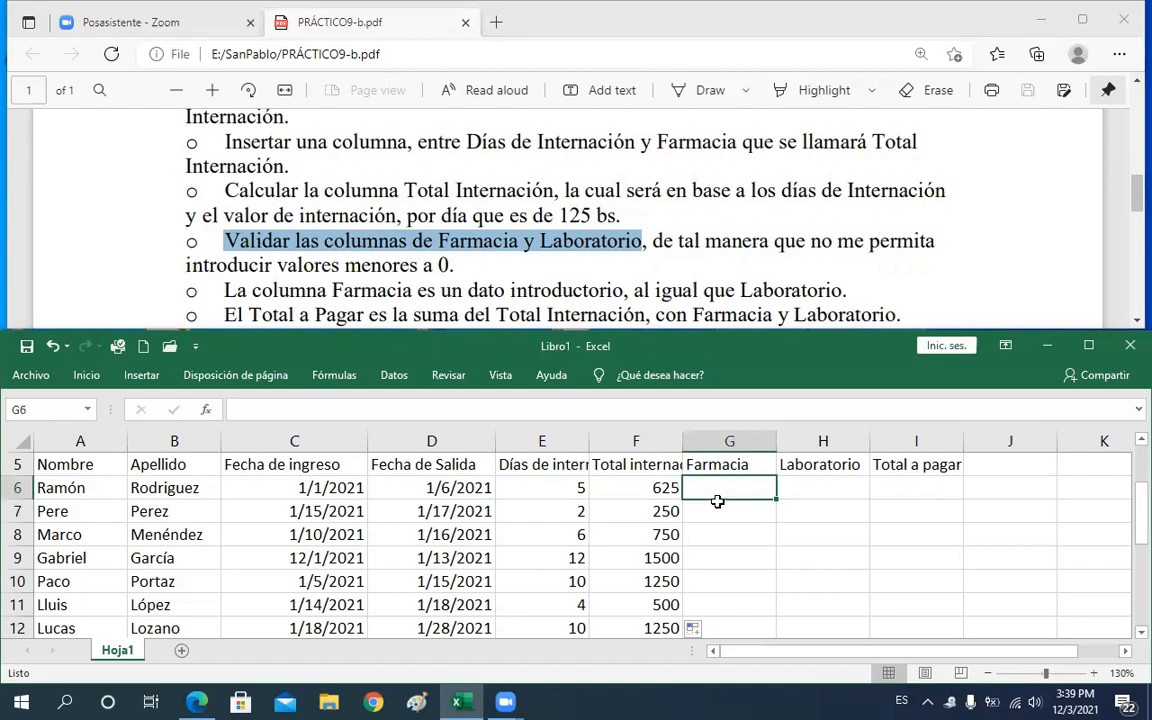
{"action": "type", "text": "-"}
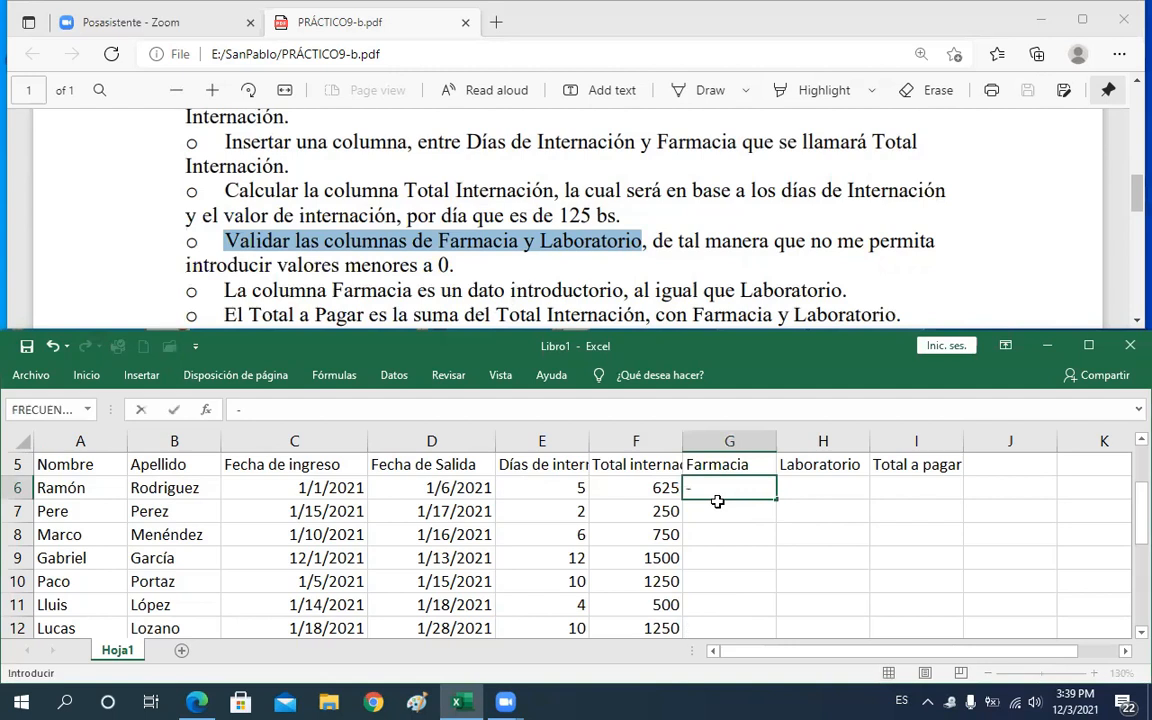
{"action": "type", "text": "609"}
{"action": "key", "text": "ctrl+Return"}
{"action": "left_click", "coordinate": [717, 501]}
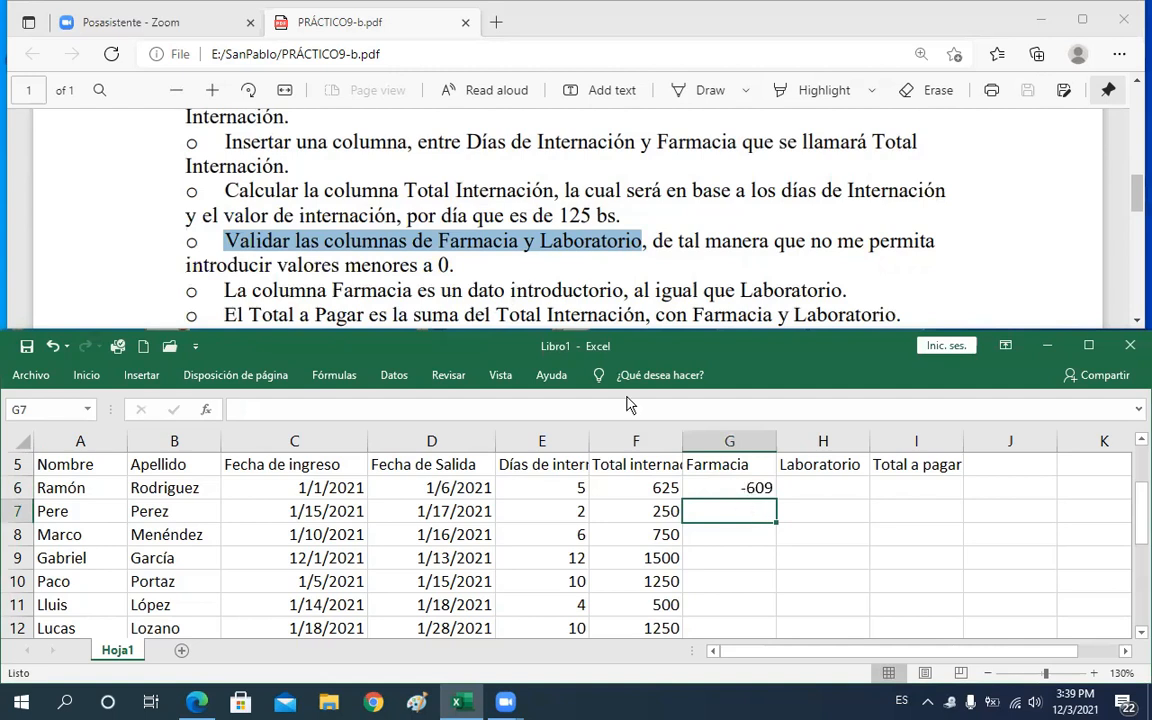
{"action": "key", "text": "Up"}
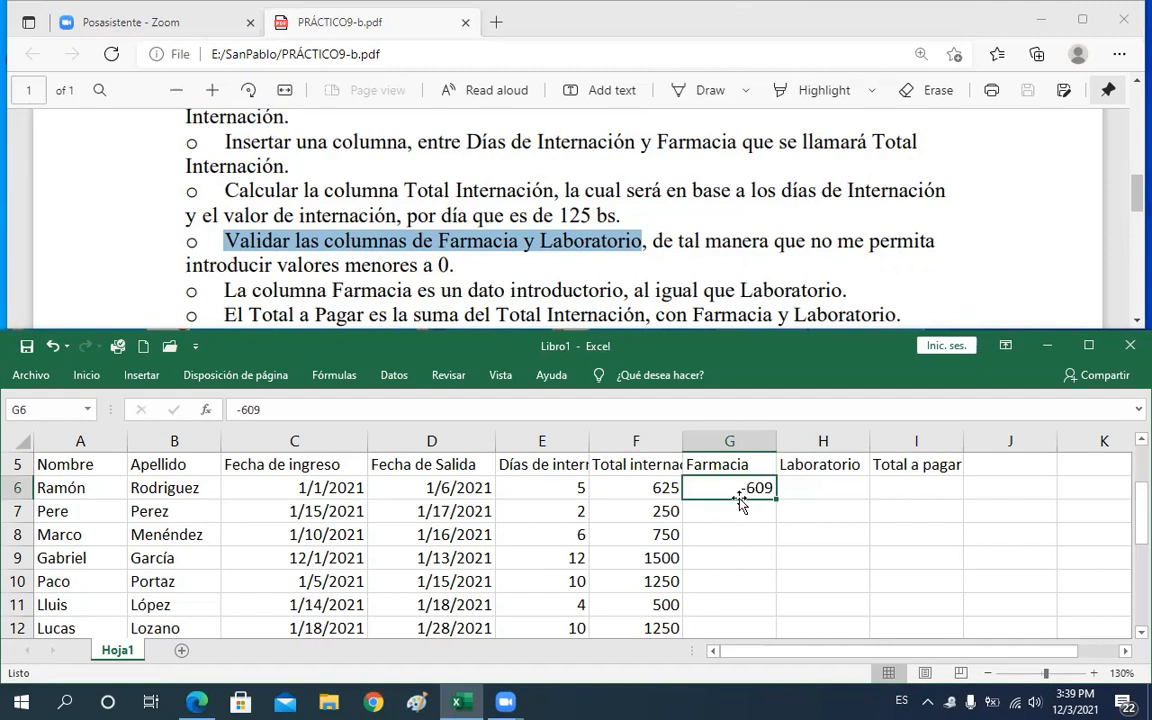
{"action": "key", "text": "Return"}
{"action": "left_click_drag", "start_coordinate": [740, 497], "coordinate": [745, 496]}
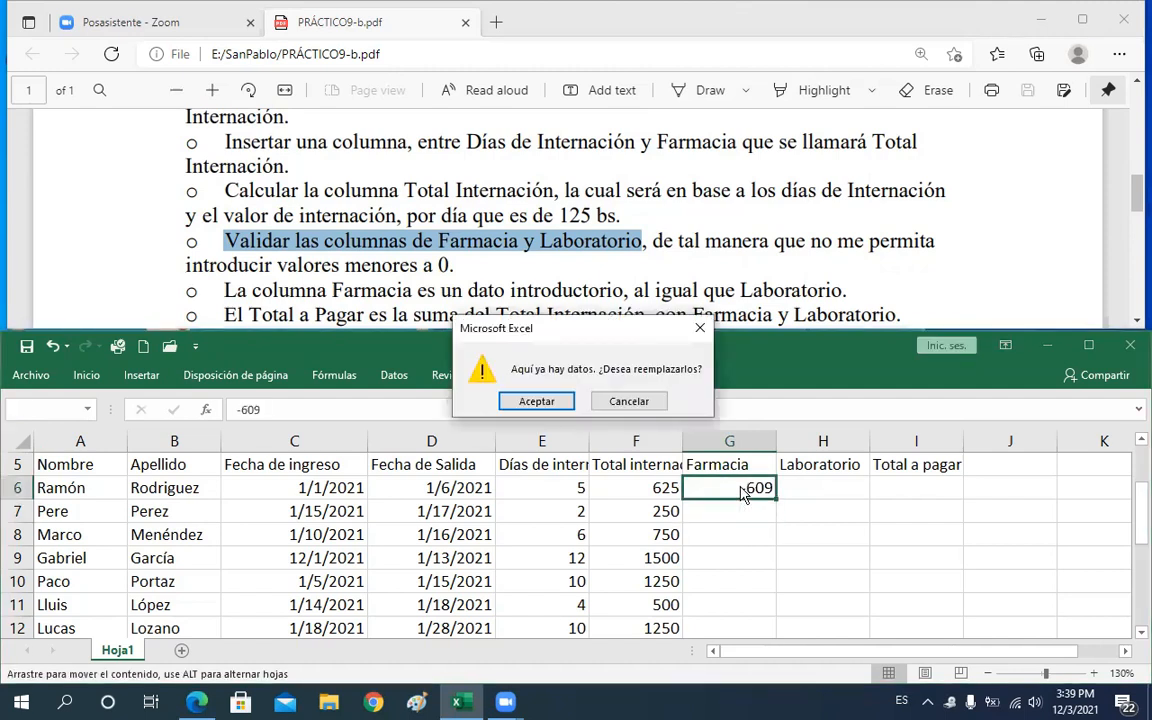
{"action": "key", "text": "Escape"}
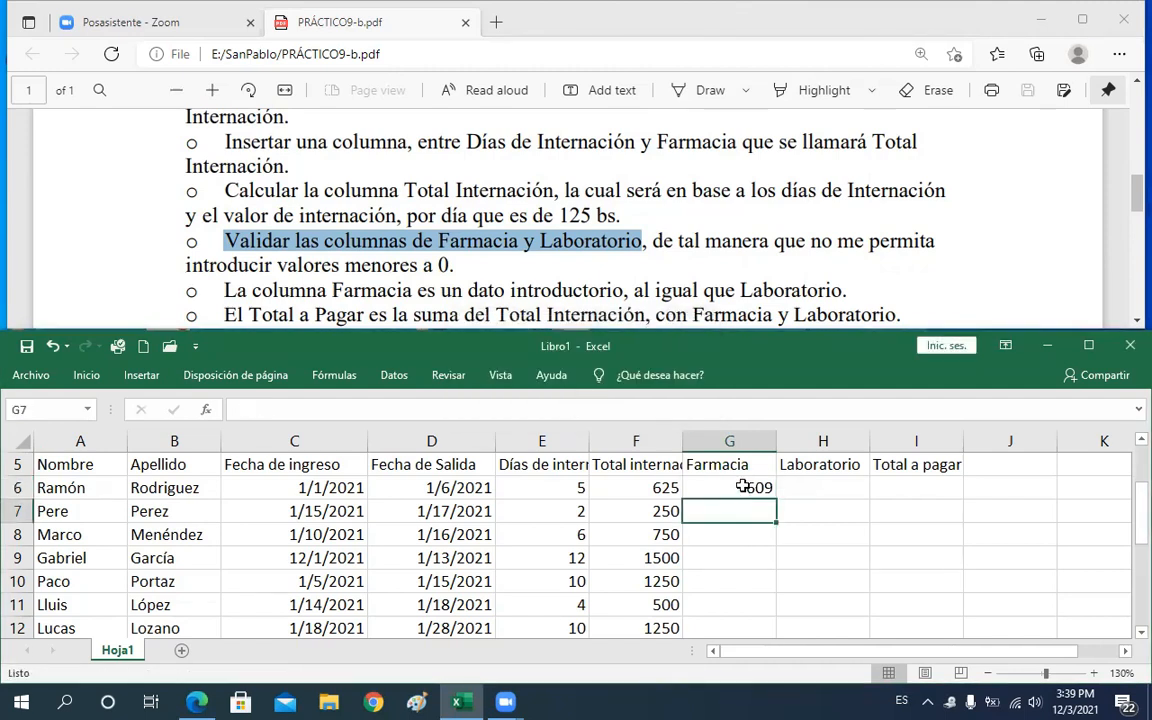
{"action": "left_click", "coordinate": [743, 486]}
{"action": "key", "text": "Delete"}
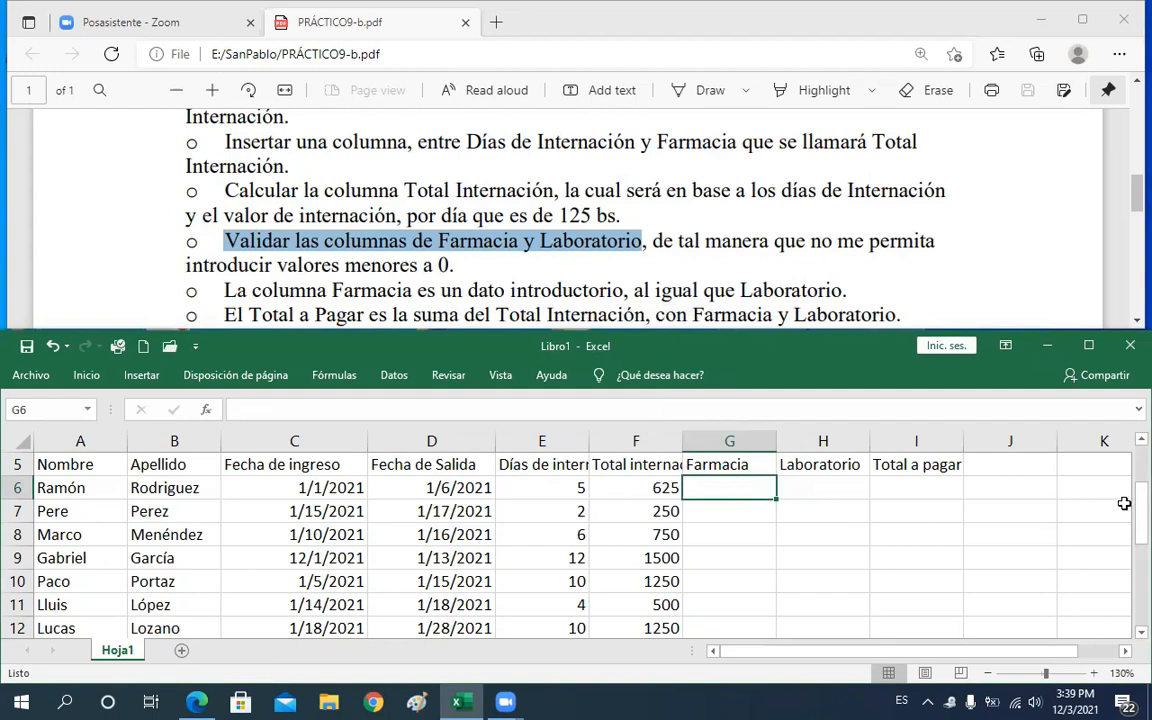
Apply data validation to the Farmacia cells G6:G13 allowing only whole numbers less than 0
{"action": "left_click_drag", "start_coordinate": [1138, 519], "coordinate": [1138, 520]}
{"action": "left_click", "coordinate": [746, 555]}
{"action": "left_click_drag", "start_coordinate": [729, 488], "coordinate": [795, 582]}
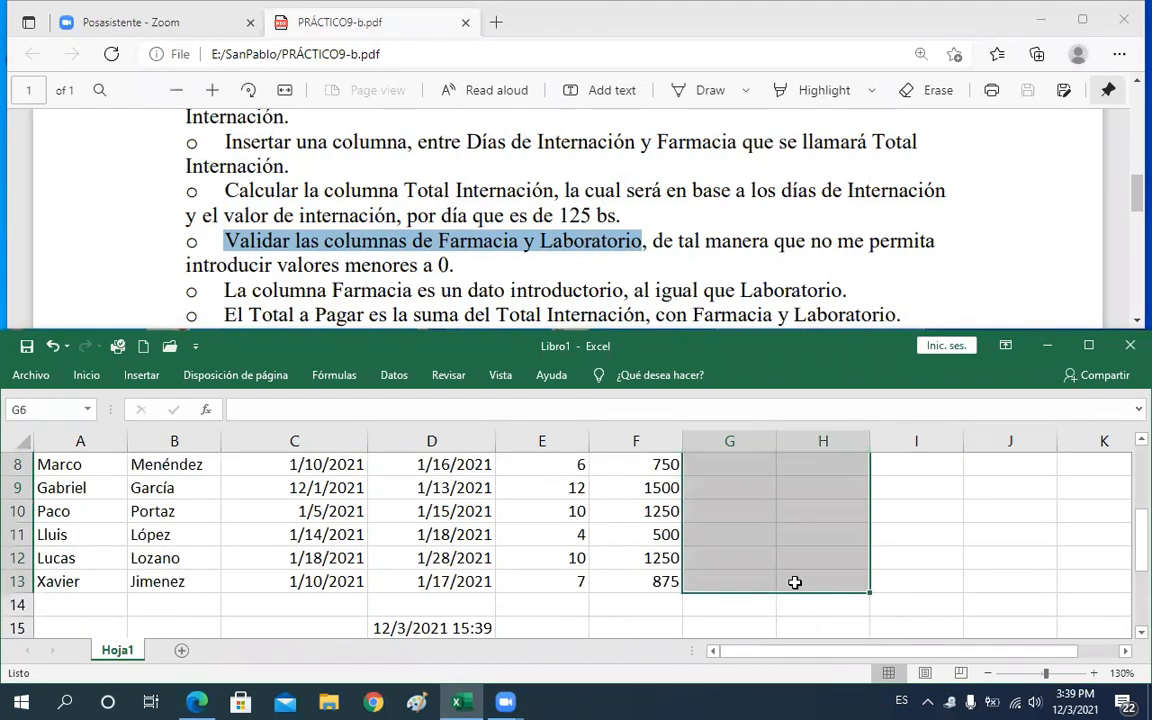
{"action": "key", "text": "Up"}
{"action": "key", "text": "Down"}
{"action": "key", "text": "Left"}
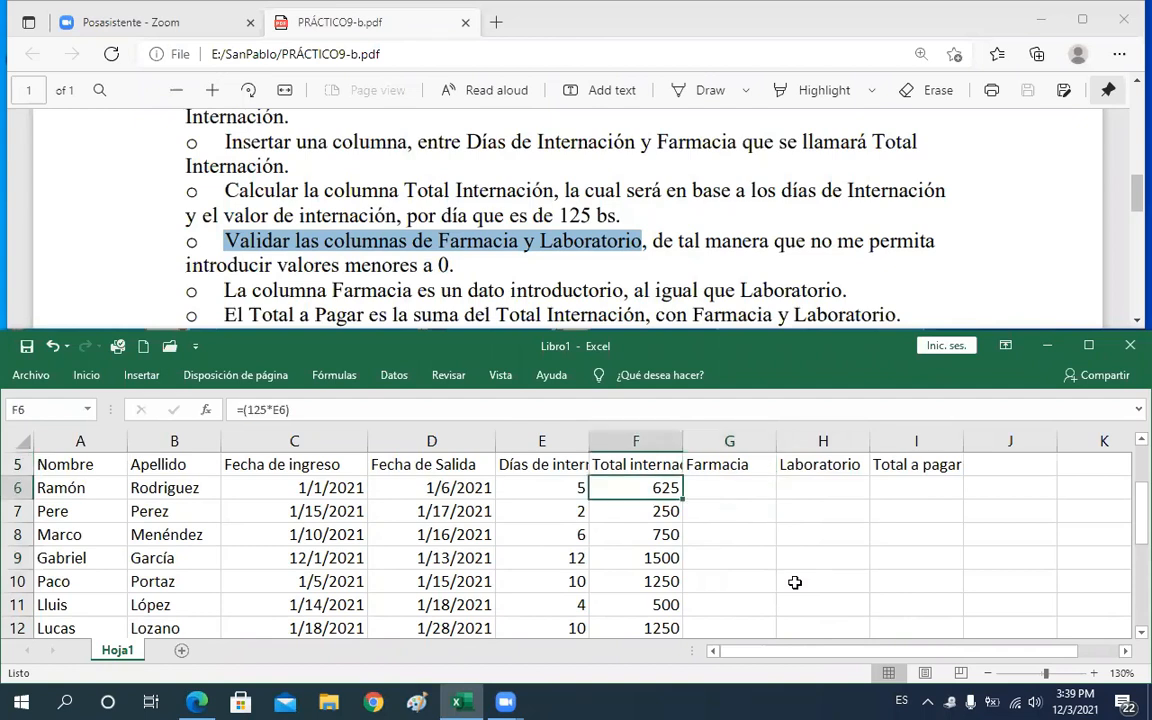
{"action": "key", "text": "Right"}
{"action": "left_click_drag", "start_coordinate": [727, 488], "coordinate": [717, 576]}
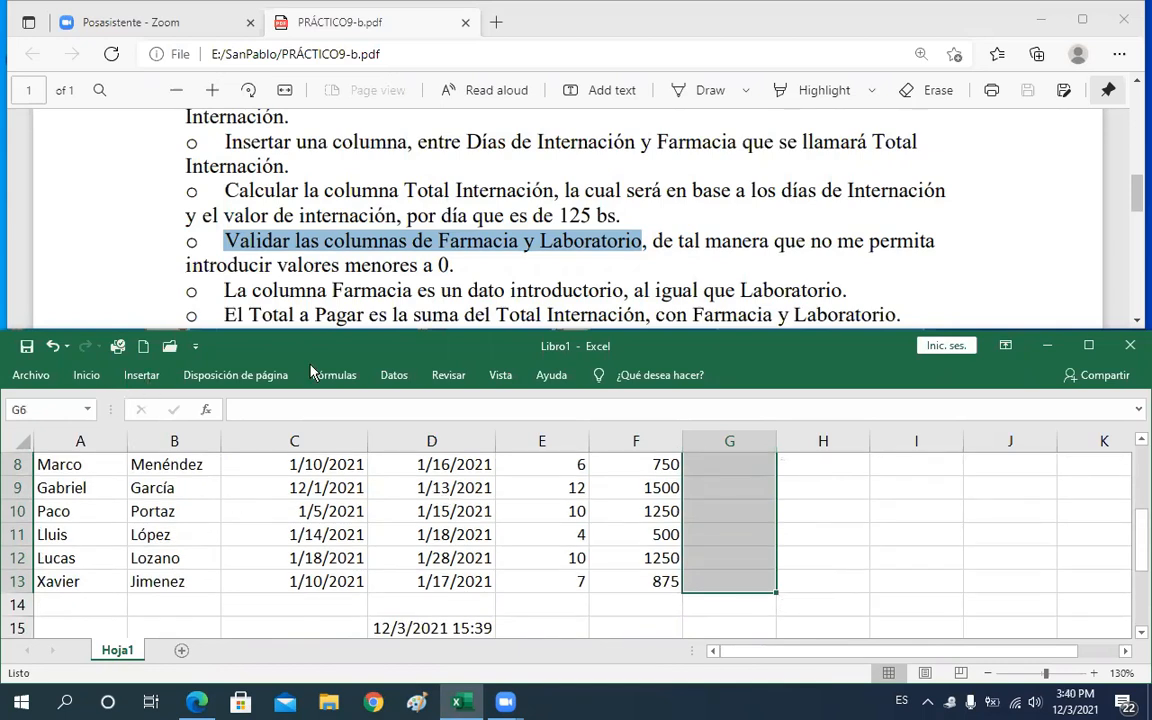
{"action": "left_click", "coordinate": [393, 377]}
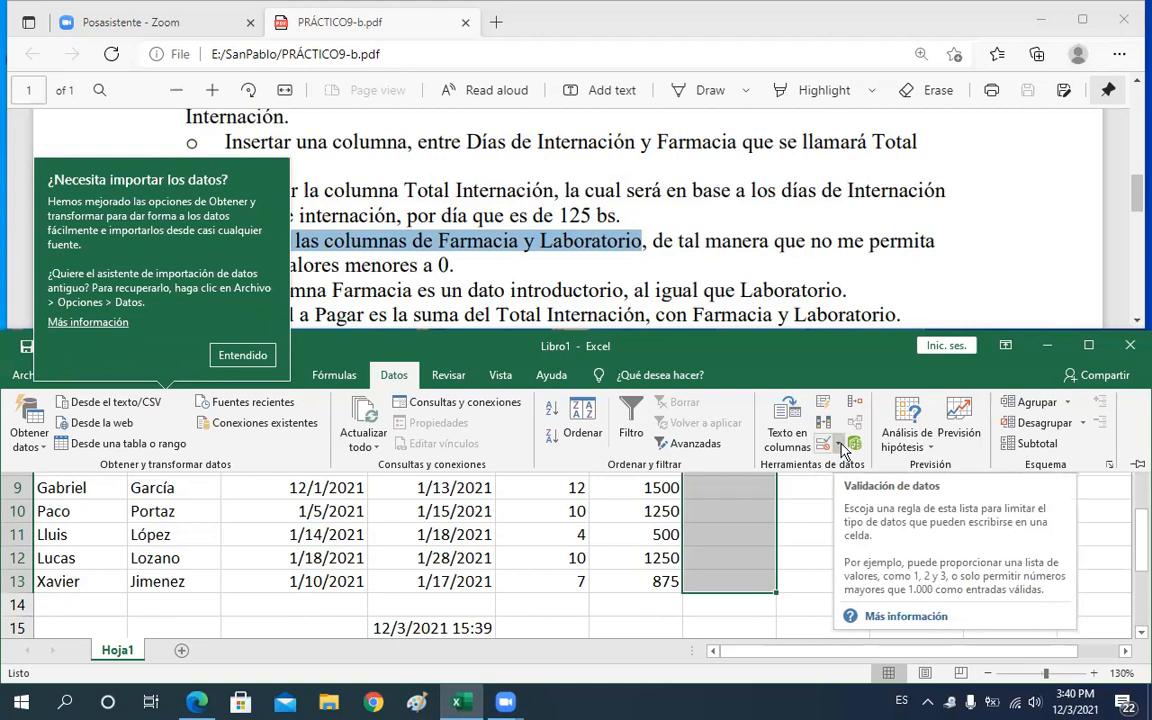
{"action": "left_click", "coordinate": [840, 445]}
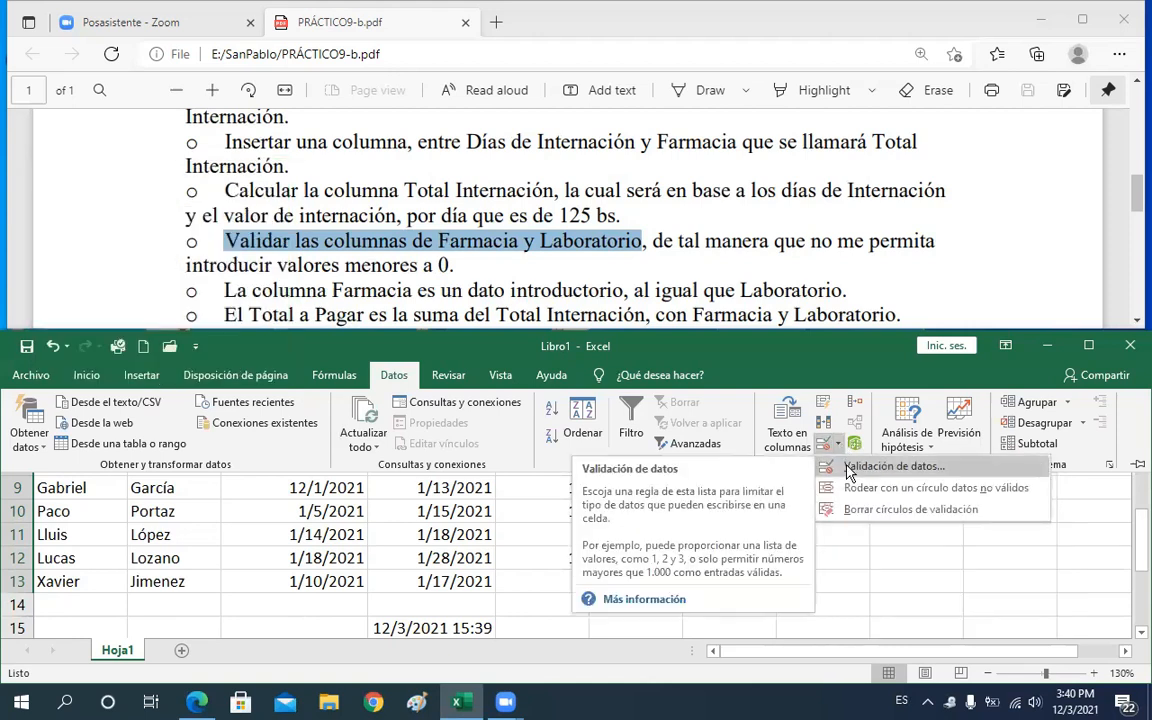
{"action": "left_click", "coordinate": [847, 467]}
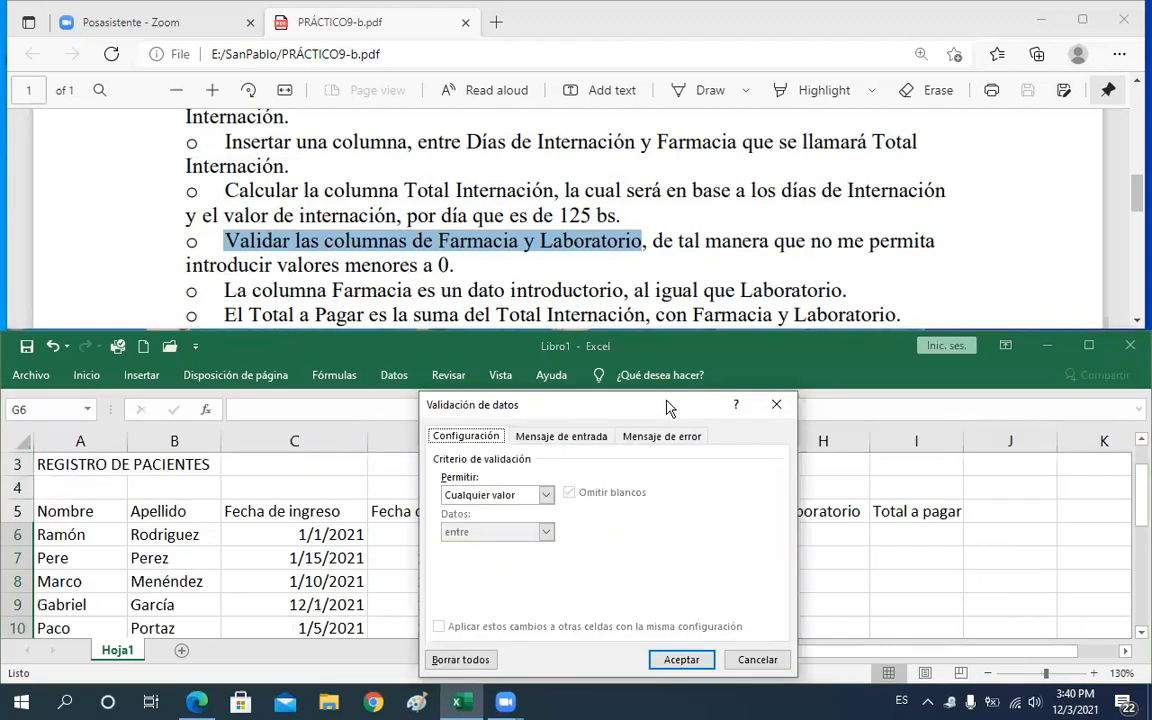
{"action": "left_click_drag", "start_coordinate": [668, 408], "coordinate": [652, 345]}
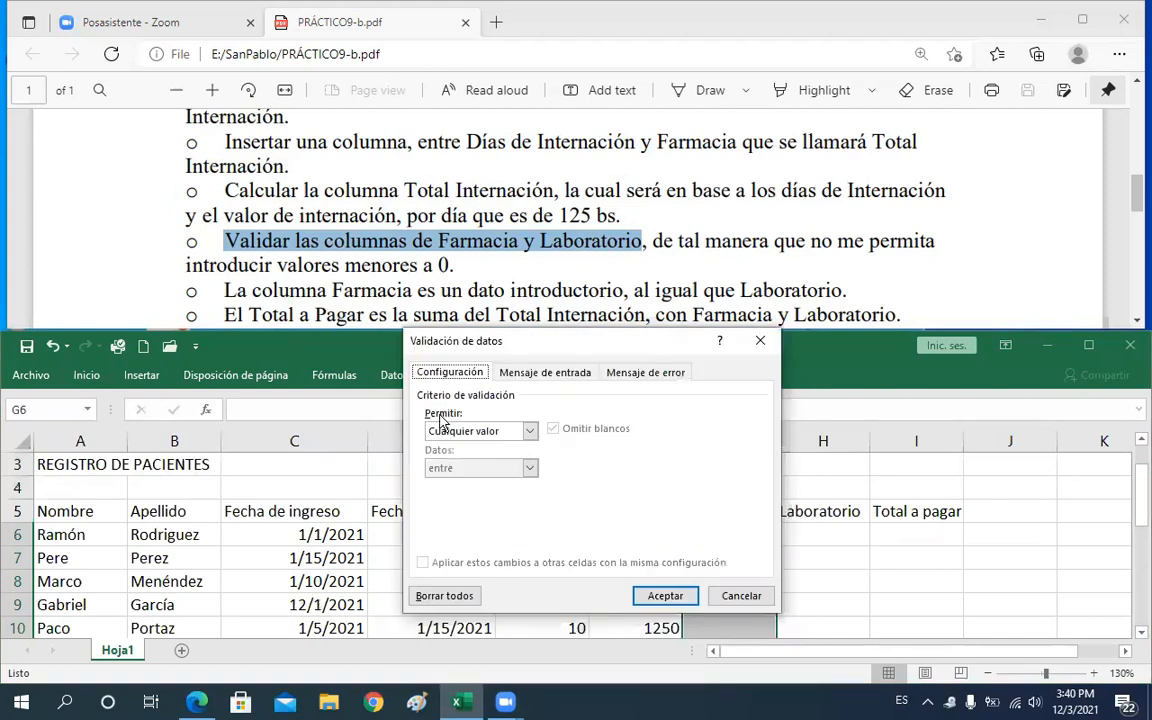
{"action": "left_click", "coordinate": [529, 431]}
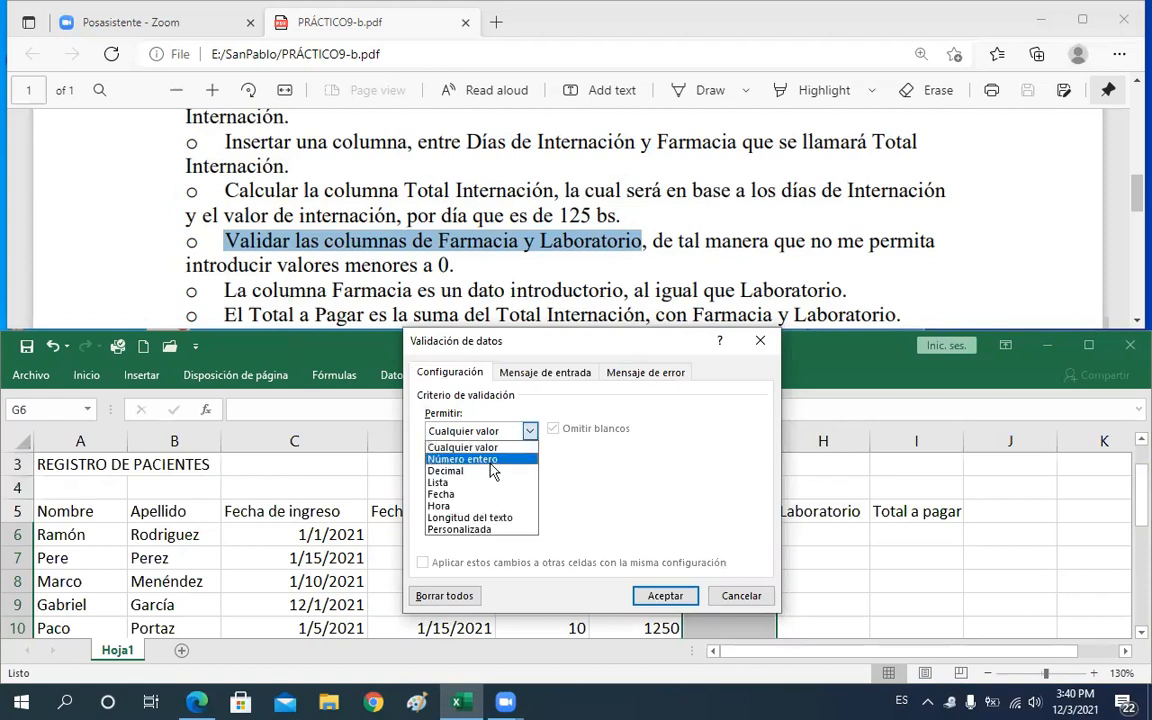
{"action": "left_click", "coordinate": [490, 461]}
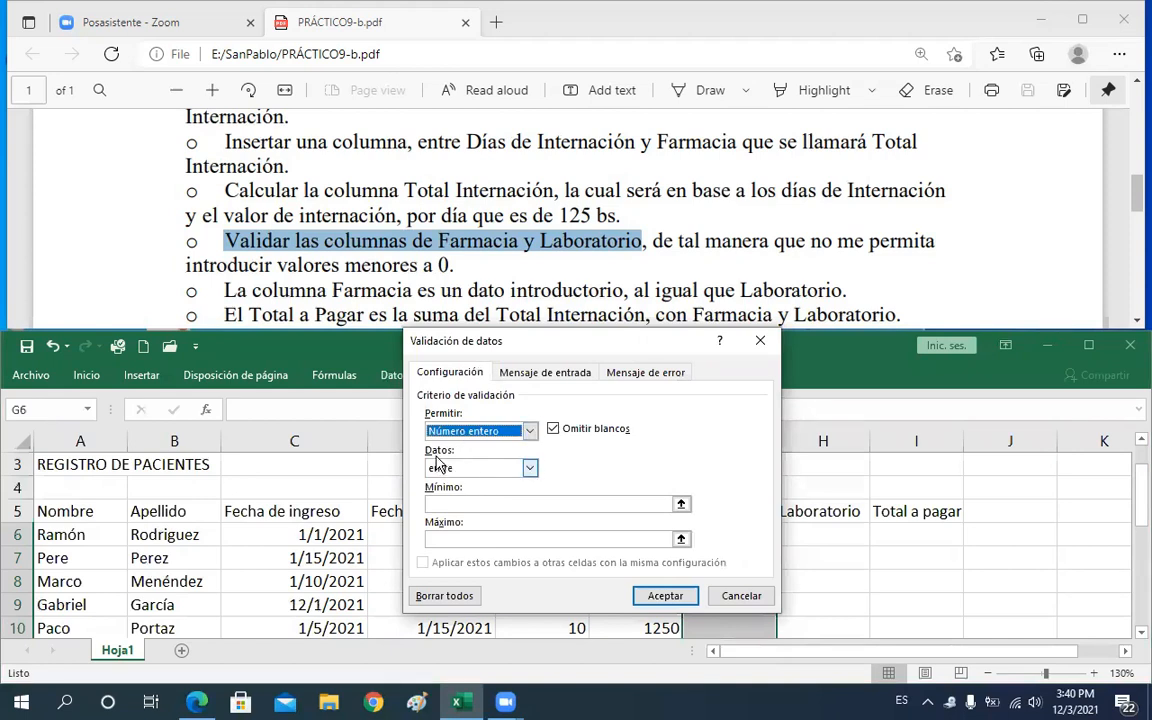
{"action": "left_click", "coordinate": [531, 470]}
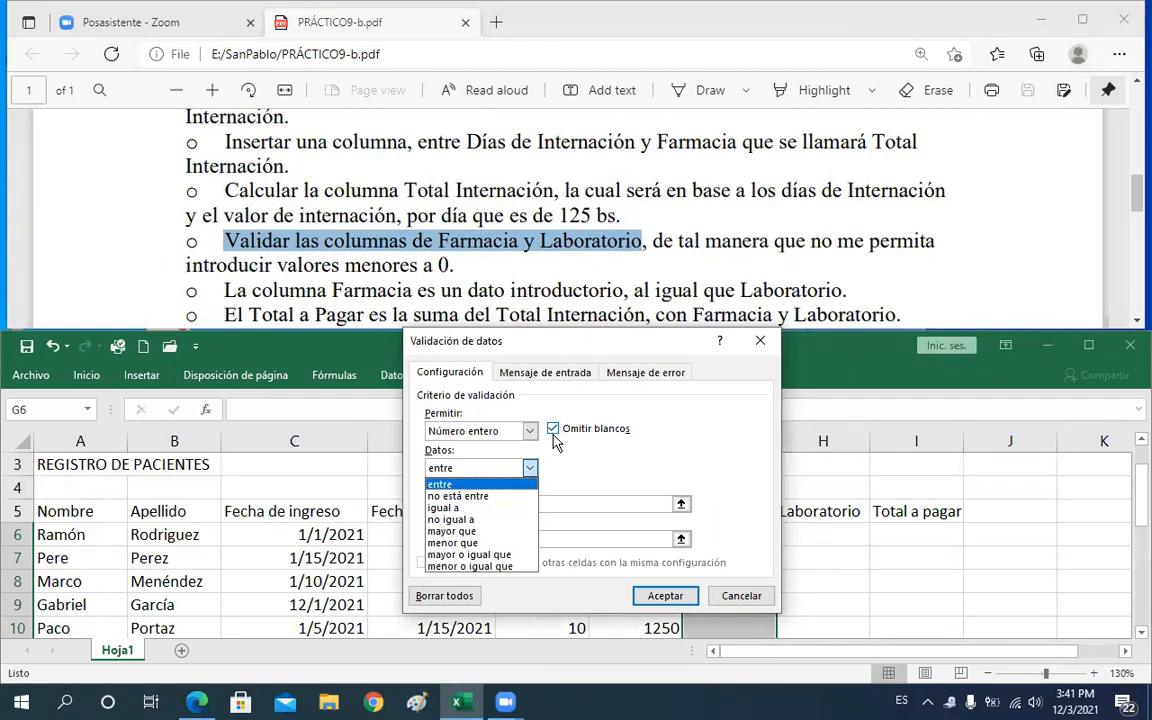
{"action": "left_click", "coordinate": [499, 543]}
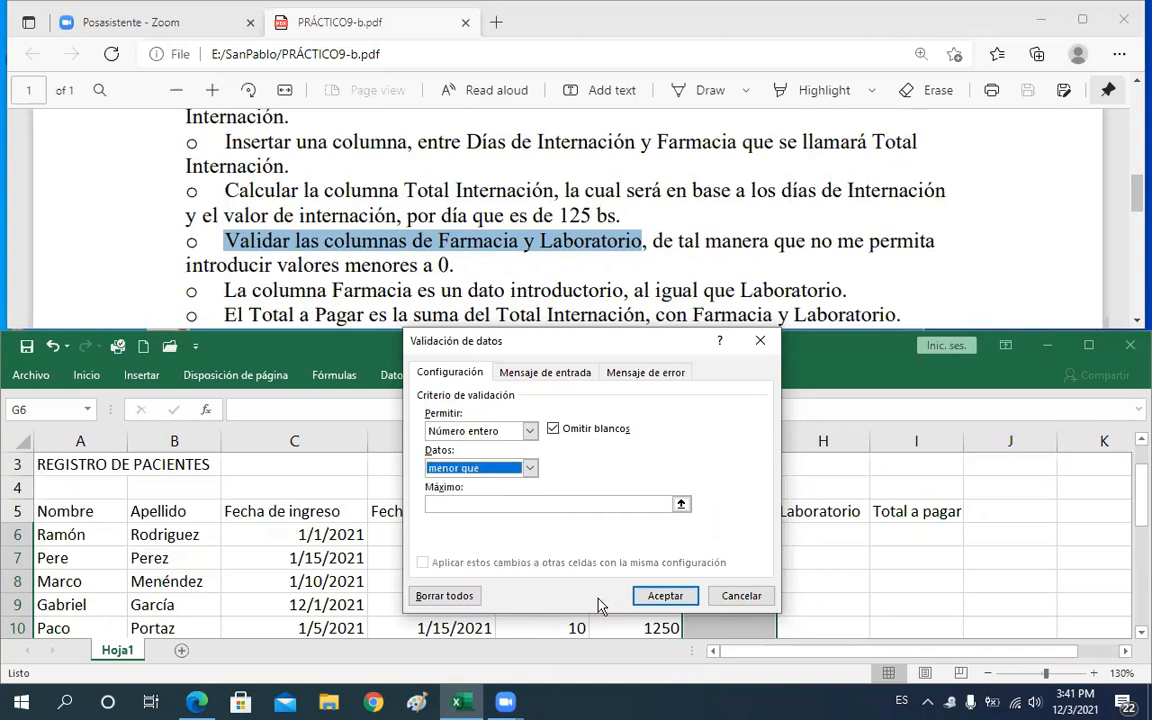
{"action": "left_click", "coordinate": [494, 505]}
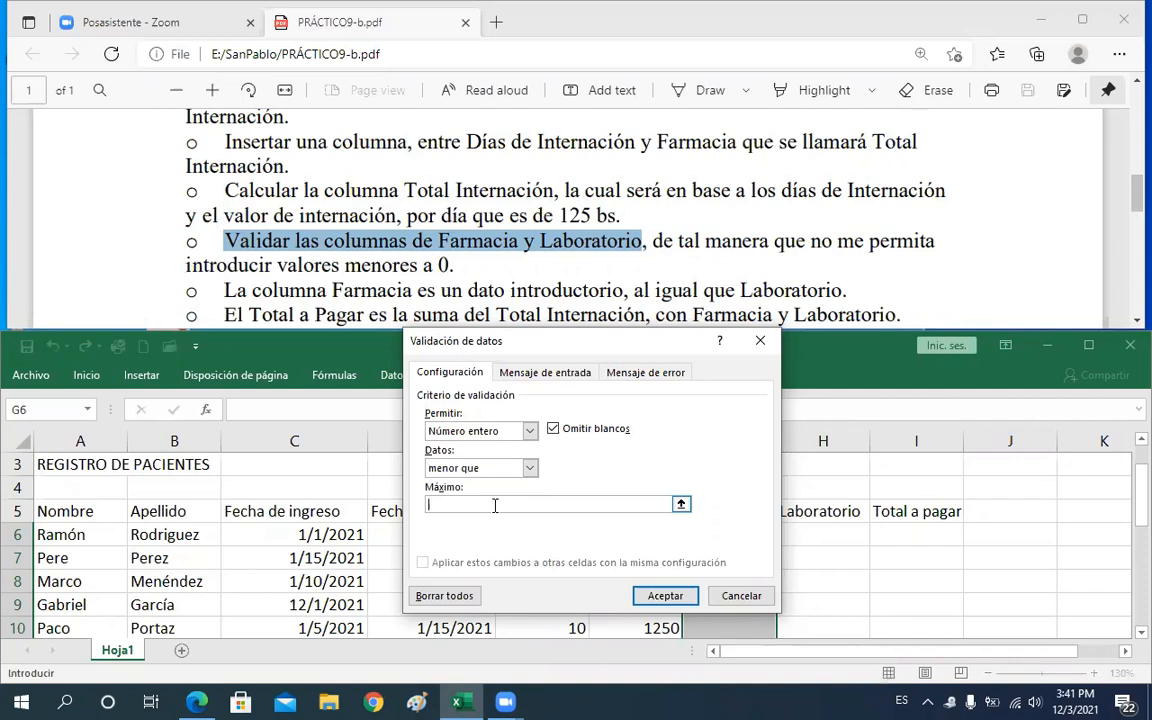
{"action": "type", "text": "0"}
{"action": "left_click", "coordinate": [662, 595]}
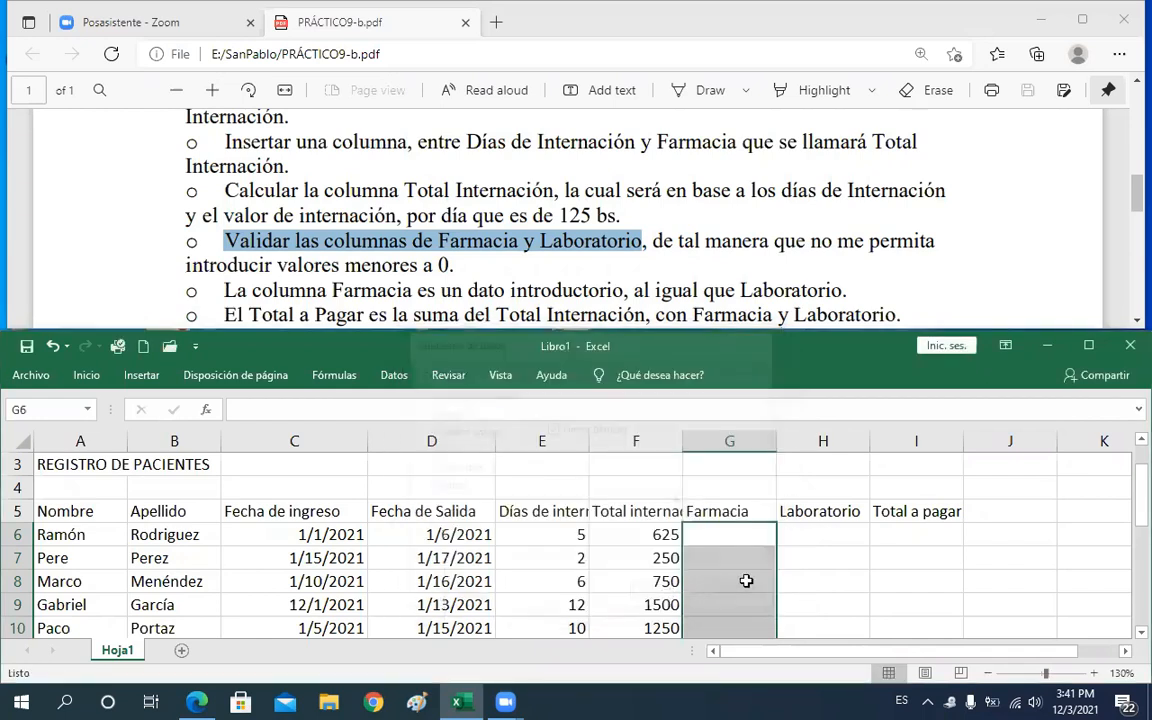
Enter -44 in G6 to test the validation rule
{"action": "left_click", "coordinate": [815, 586]}
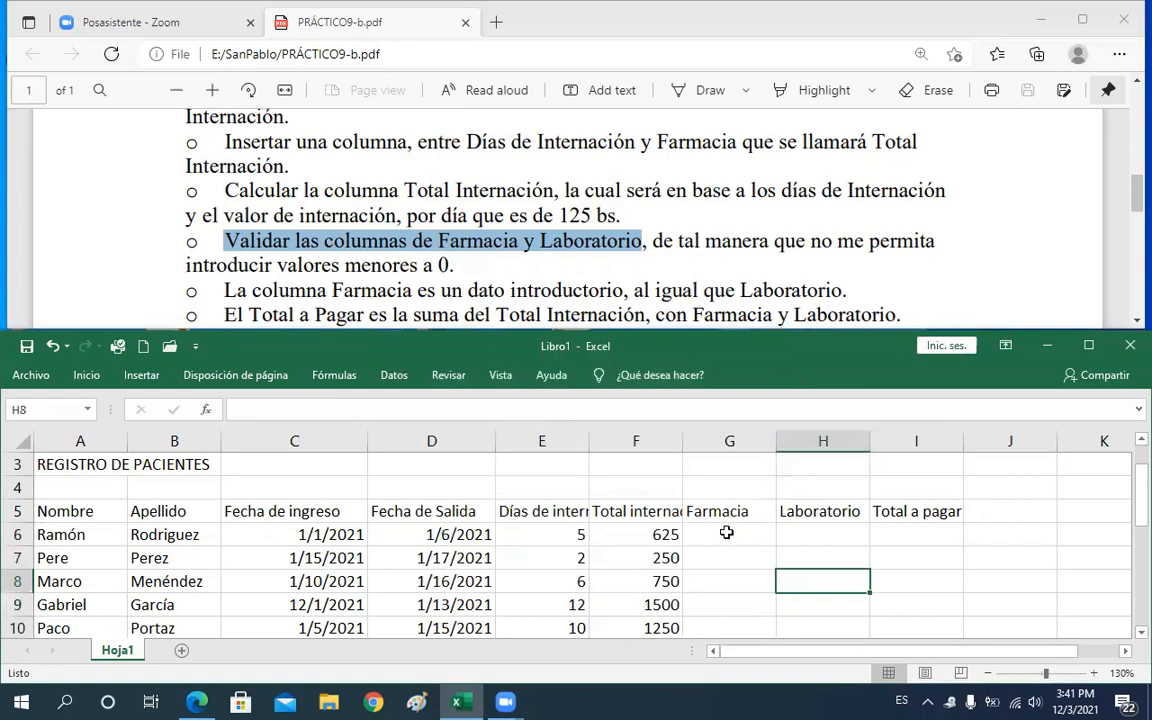
{"action": "left_click", "coordinate": [727, 533]}
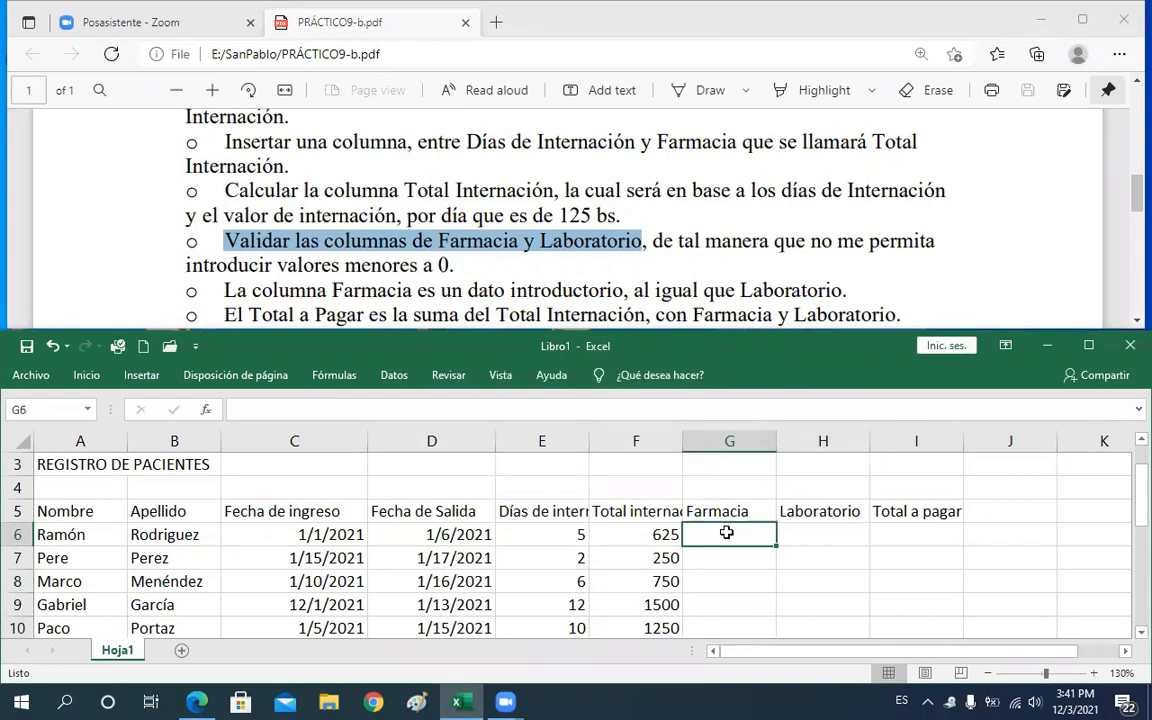
{"action": "type", "text": "'"}
{"action": "key", "text": "BackSpace"}
{"action": "type", "text": "-"}
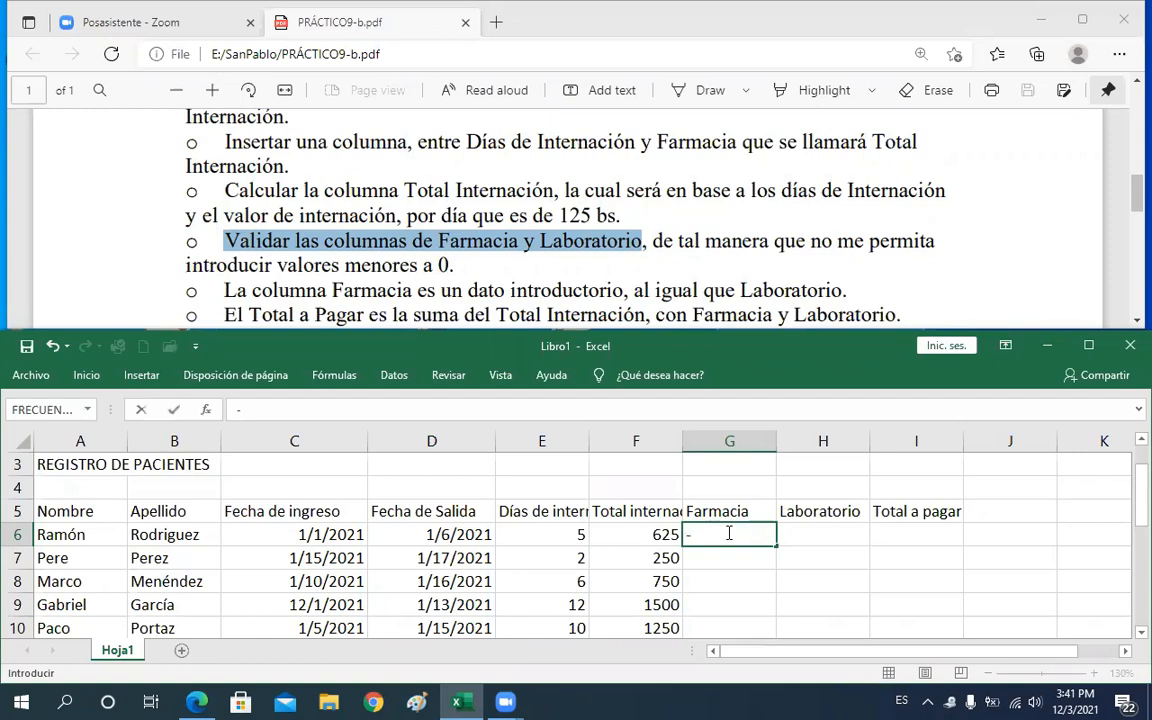
{"action": "type", "text": "44"}
{"action": "key", "text": "Return"}
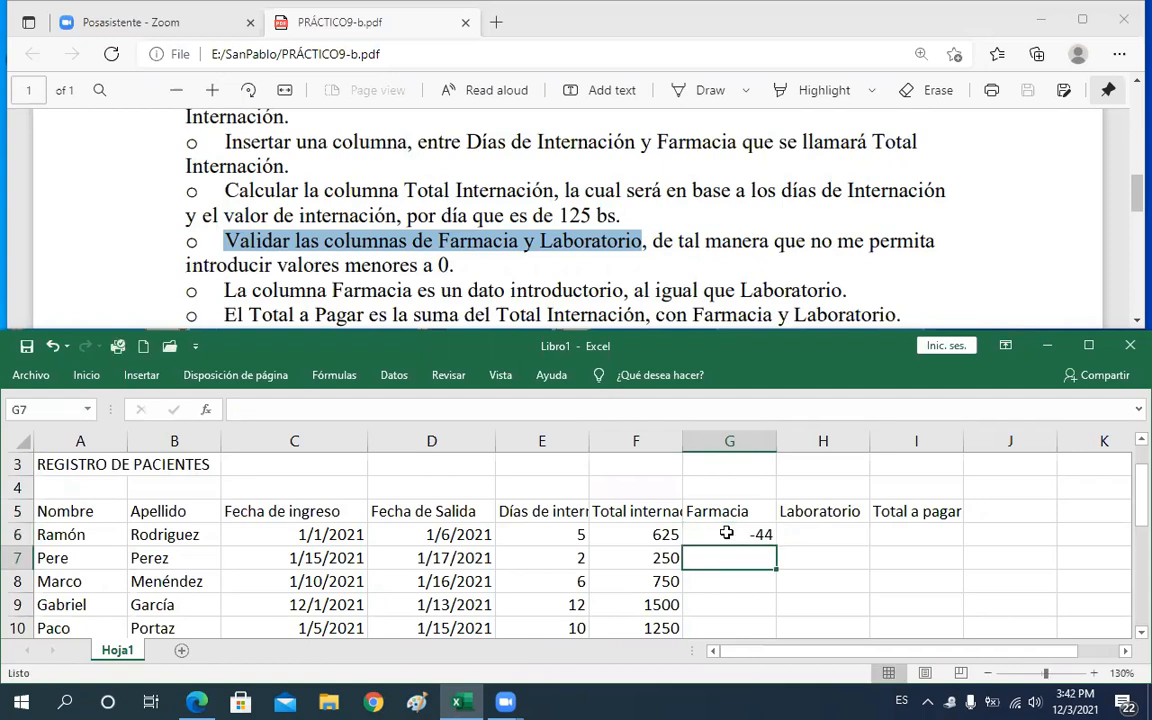
Try entering 55 in G6, then cancel the rejected entry
{"action": "left_click", "coordinate": [727, 533]}
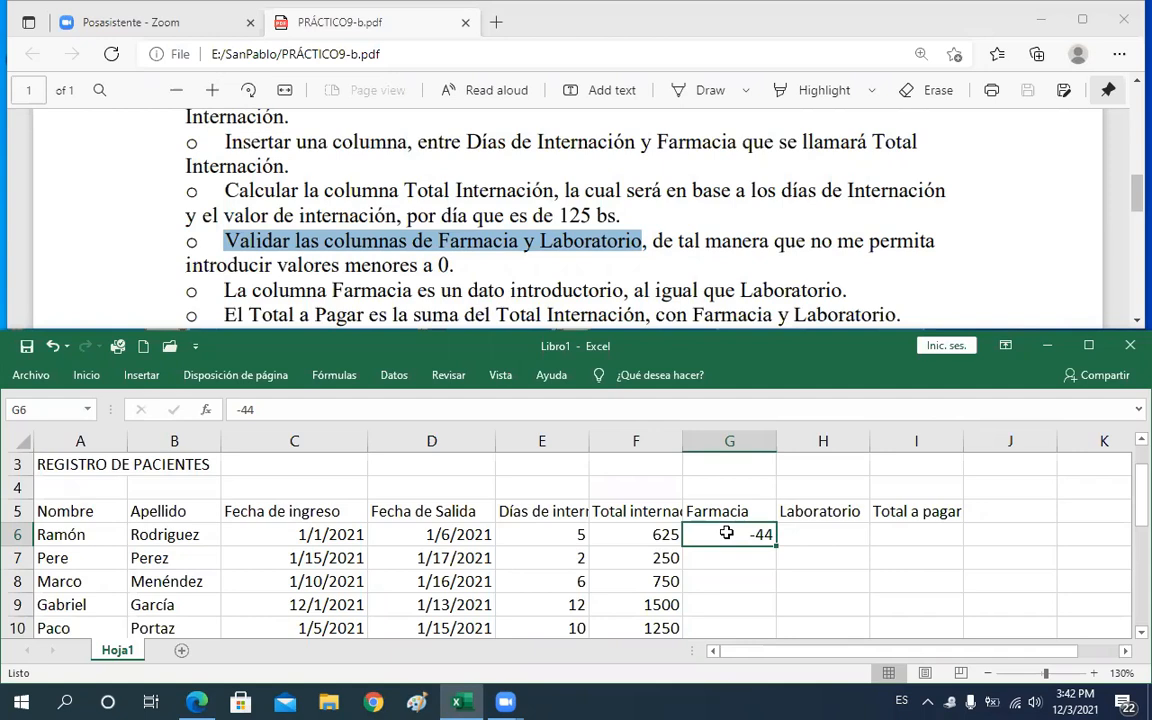
{"action": "type", "text": "55"}
{"action": "key", "text": "Return"}
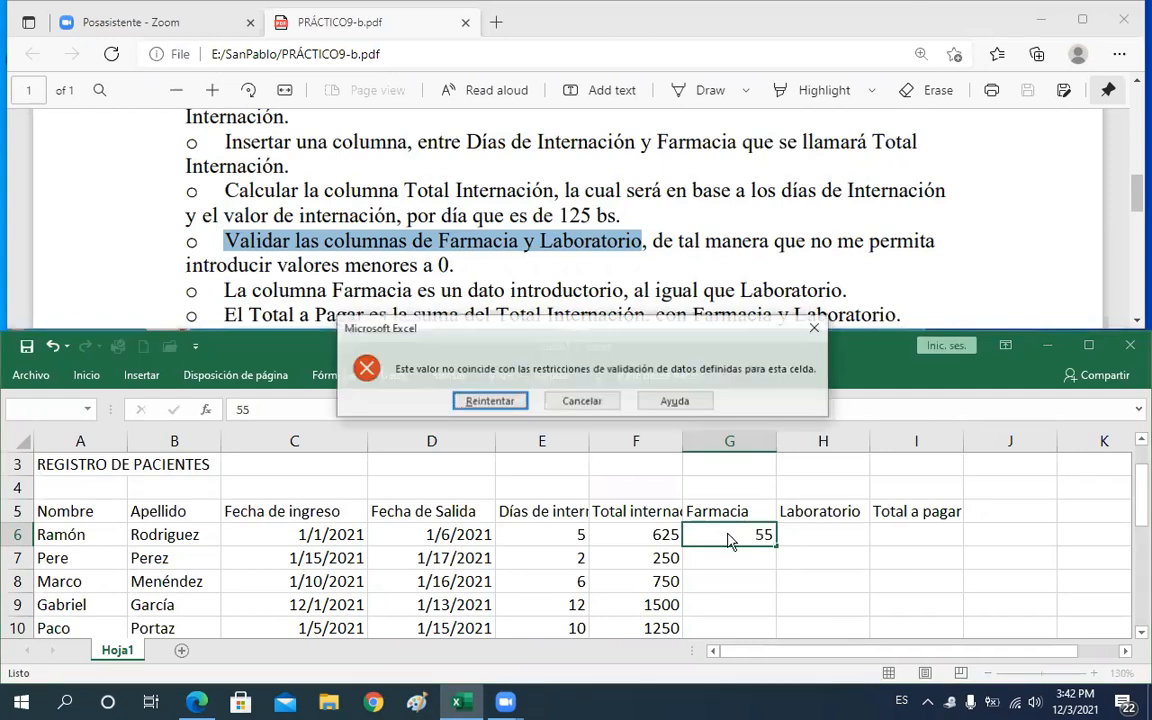
{"action": "left_click", "coordinate": [607, 409]}
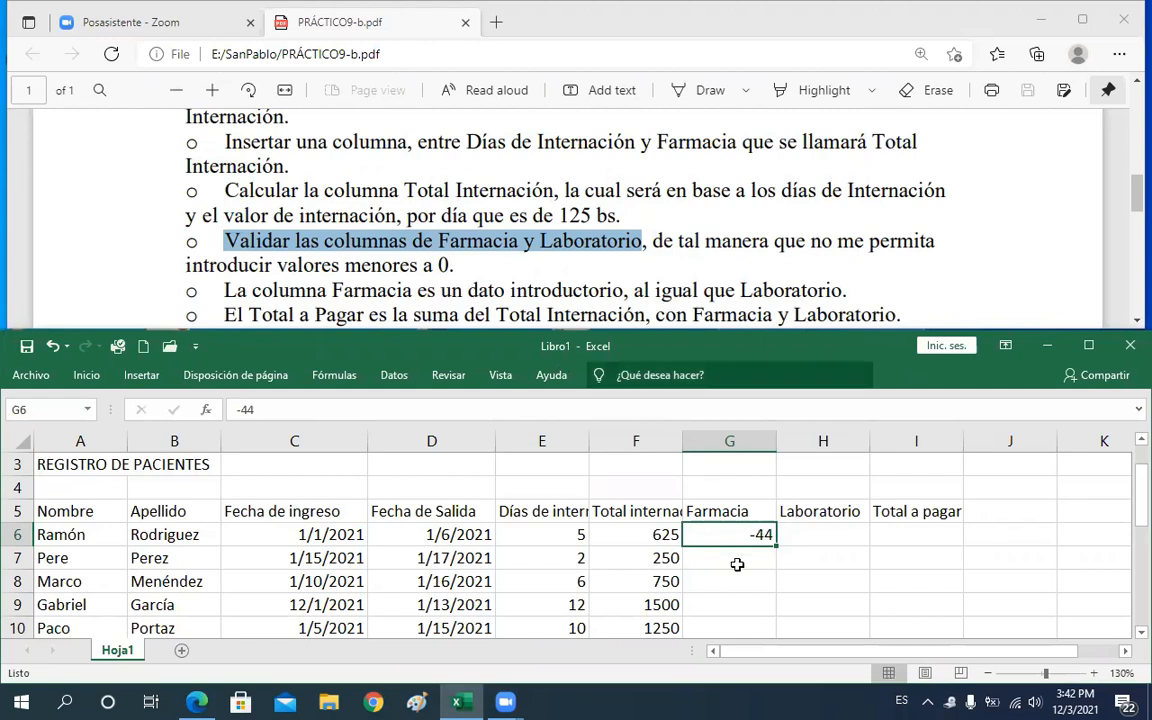
Change the validation condition on G6:G13 to whole numbers greater than 0
{"action": "left_click_drag", "start_coordinate": [730, 530], "coordinate": [735, 586]}
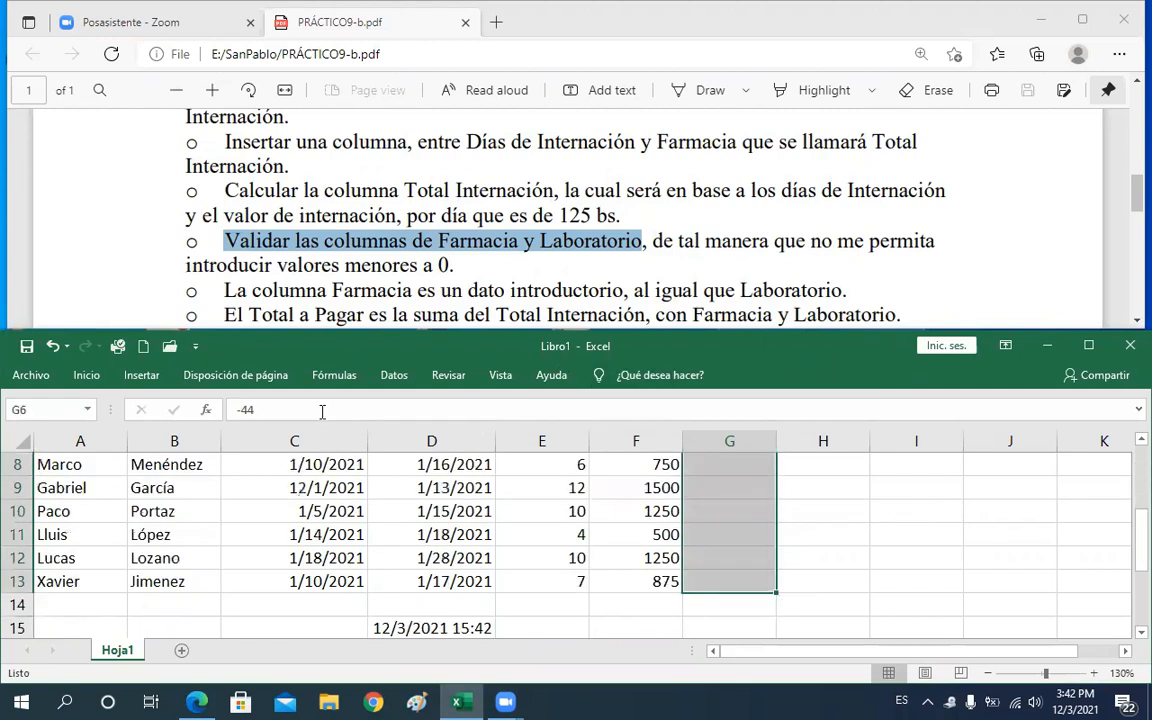
{"action": "left_click", "coordinate": [88, 378]}
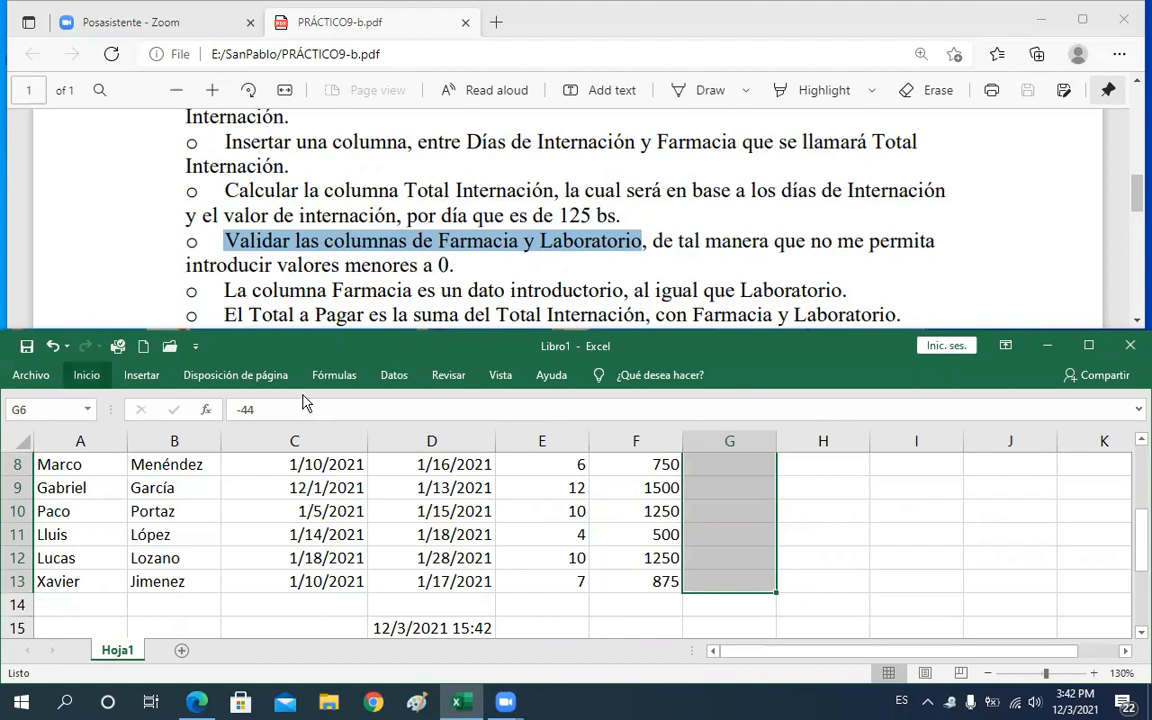
{"action": "left_click", "coordinate": [396, 376]}
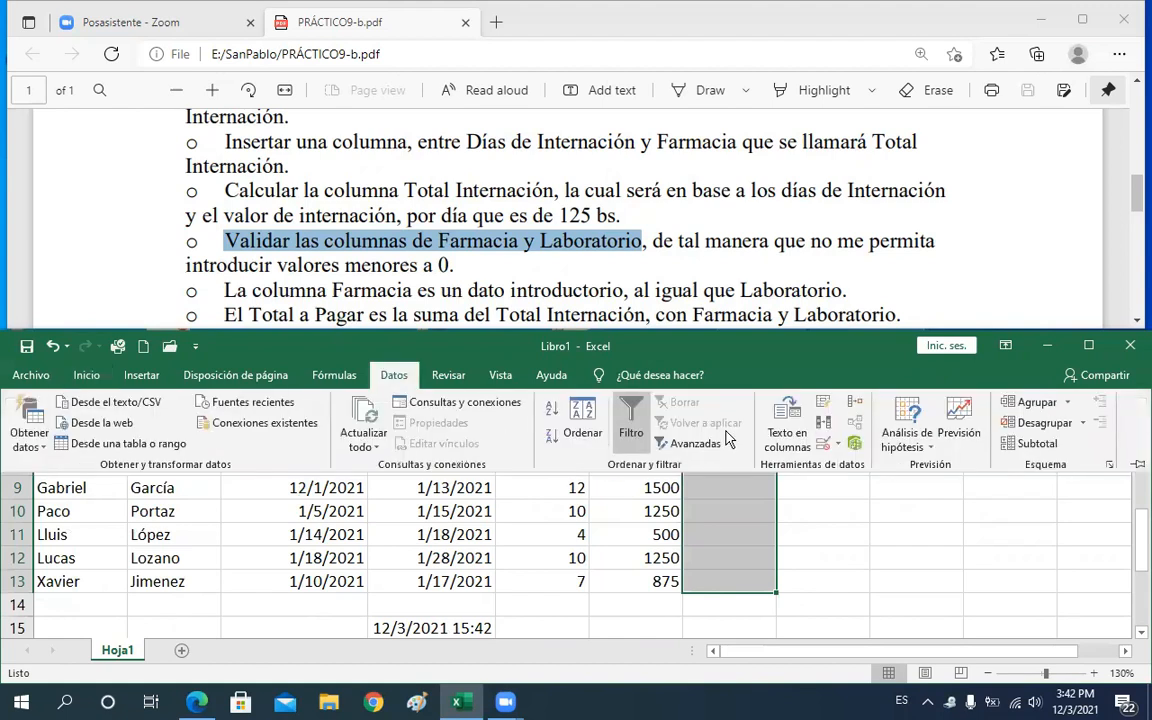
{"action": "left_click", "coordinate": [840, 450]}
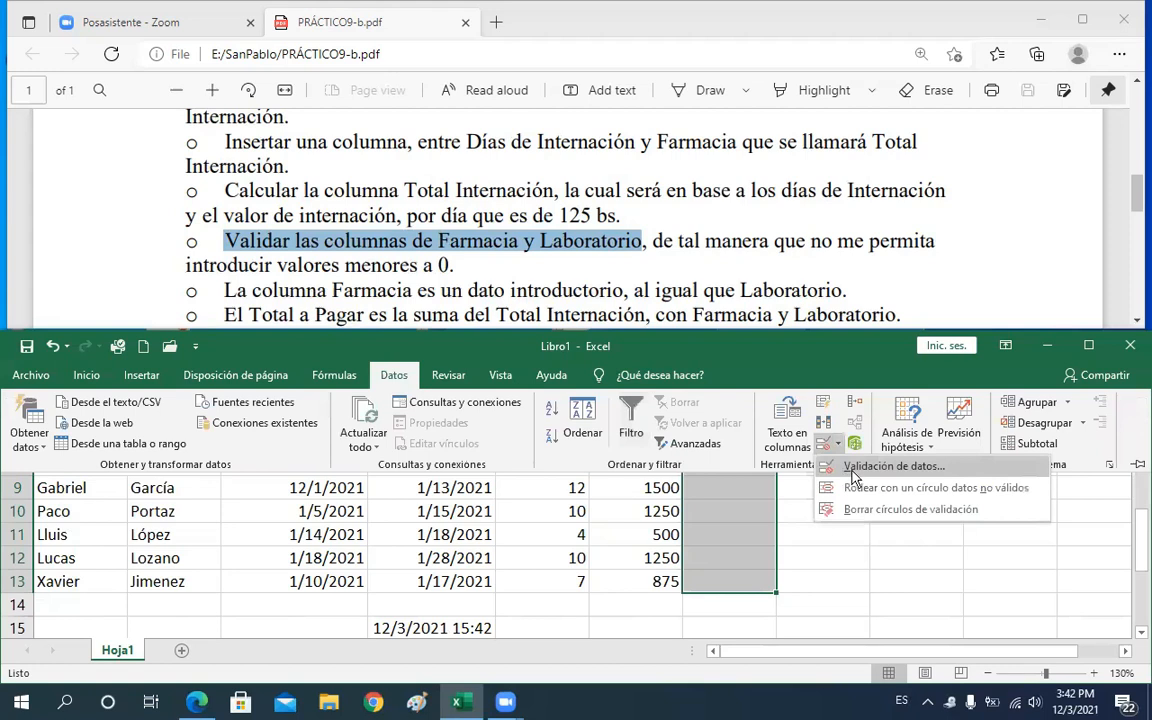
{"action": "left_click", "coordinate": [855, 467]}
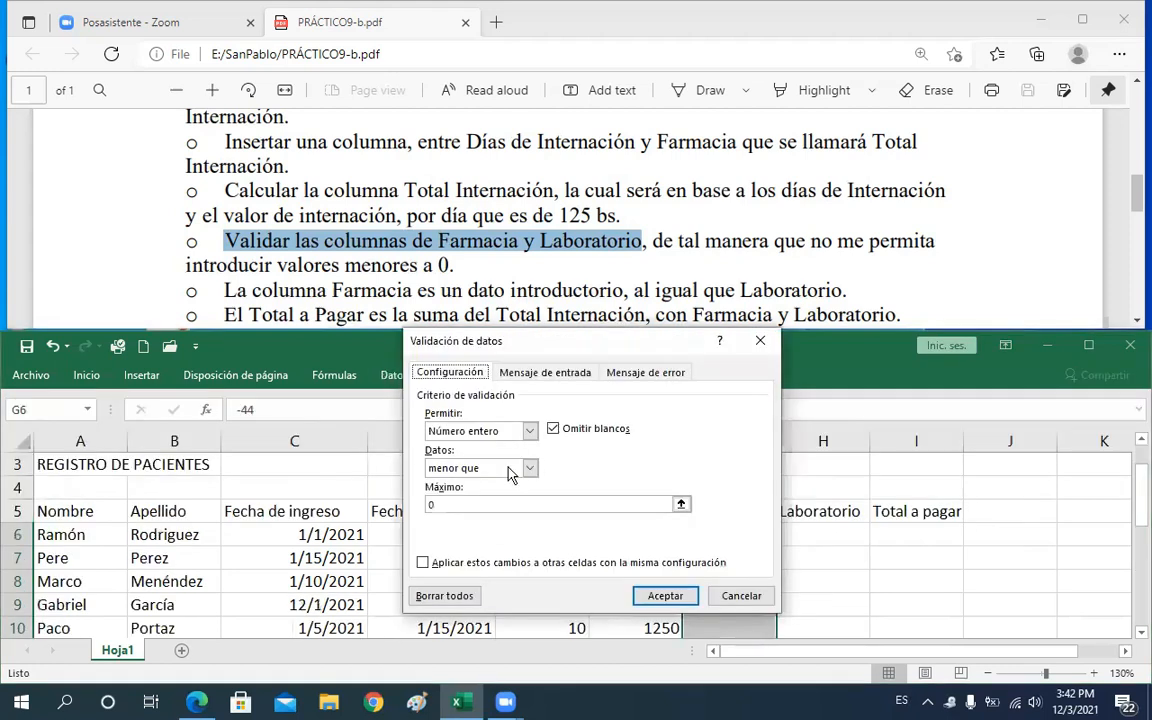
{"action": "left_click", "coordinate": [531, 469]}
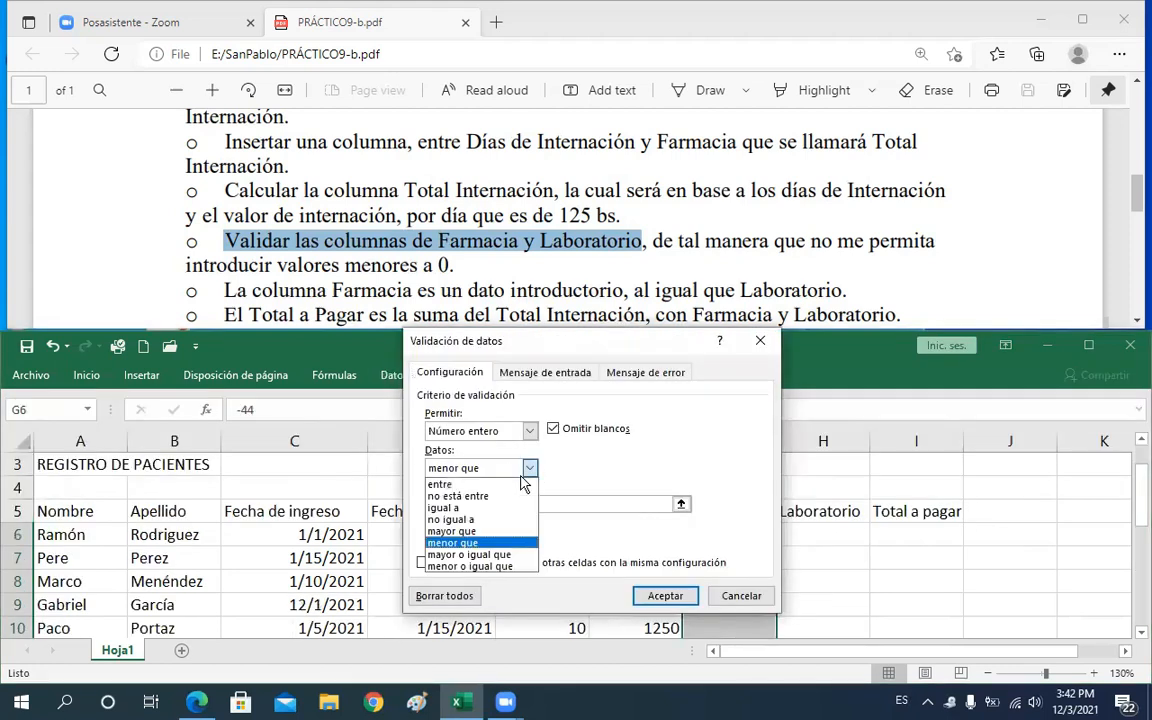
{"action": "left_click", "coordinate": [462, 531]}
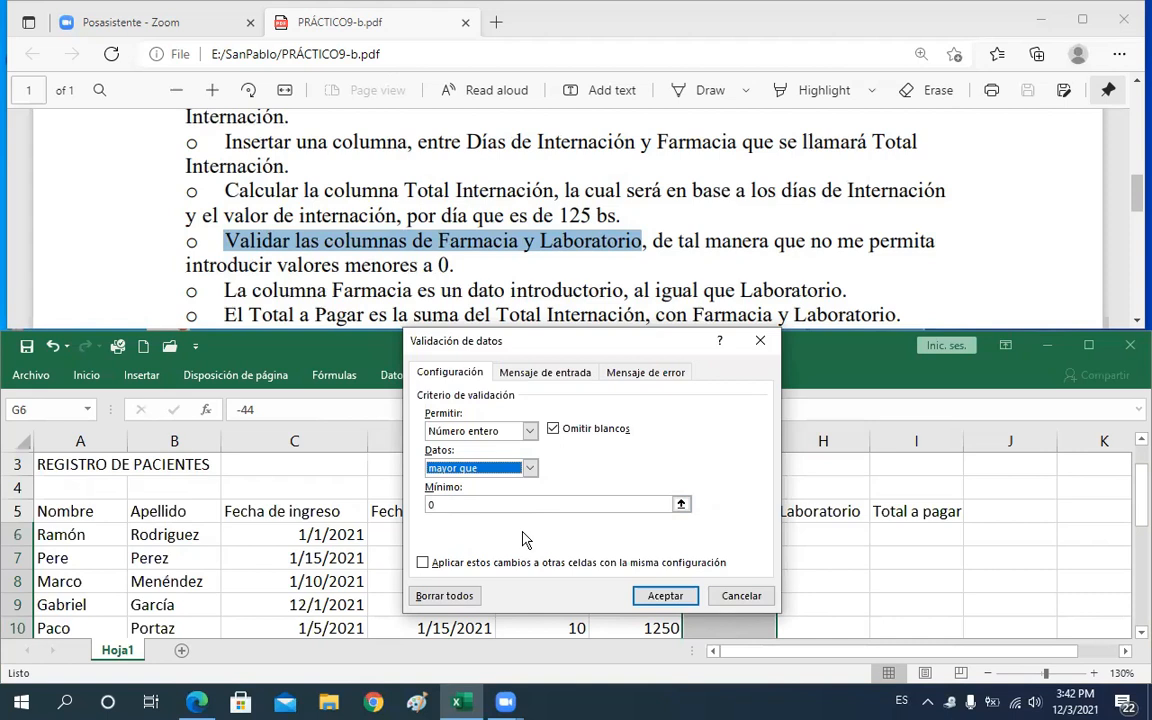
Add an input message titled Farmacia with the text "Introducir numeros mayores a 0"
{"action": "left_click", "coordinate": [537, 377]}
{"action": "left_click", "coordinate": [640, 372]}
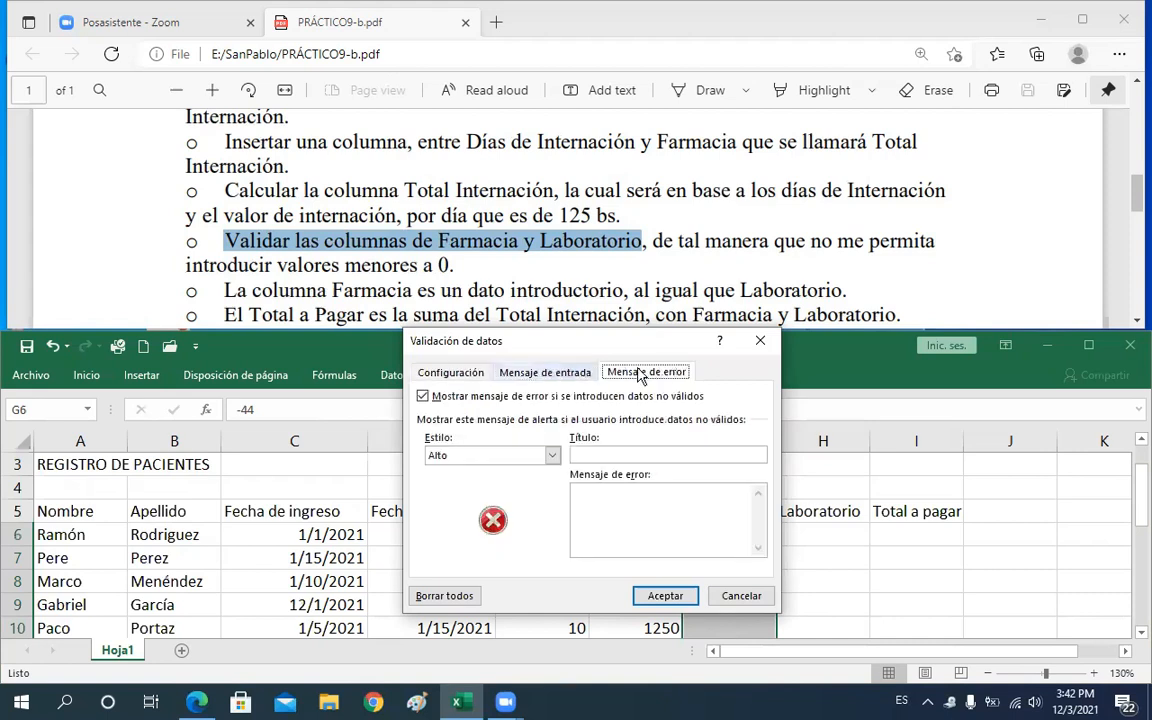
{"action": "left_click", "coordinate": [561, 380]}
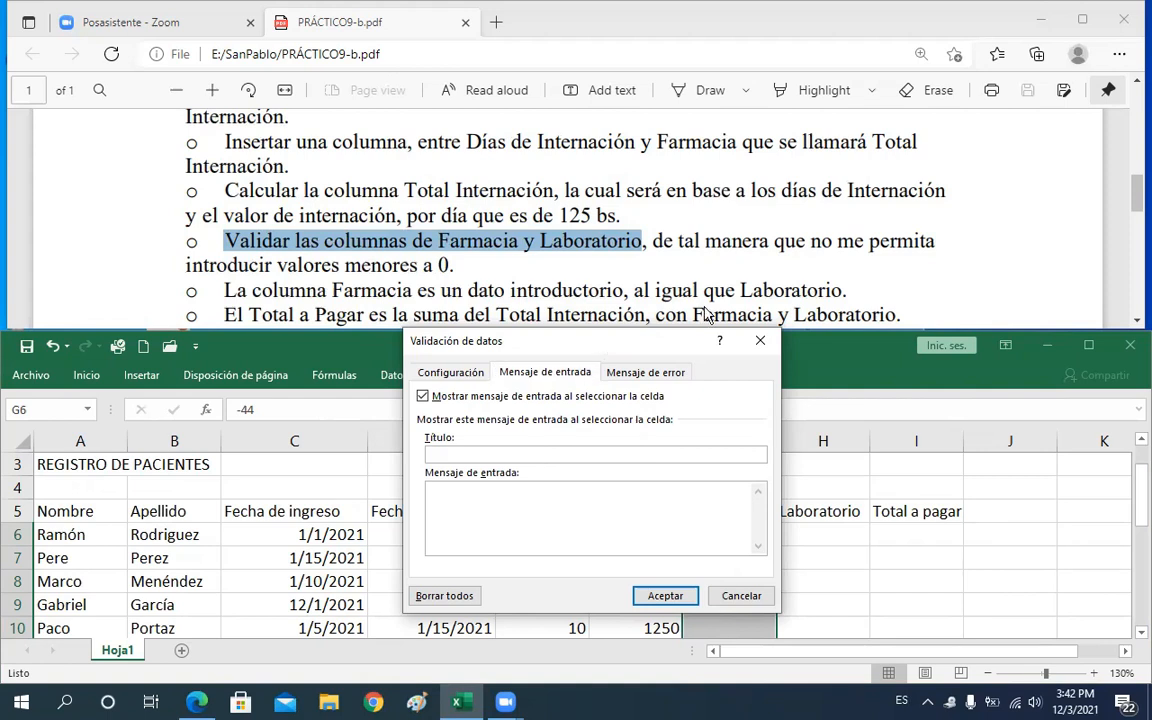
{"action": "left_click_drag", "start_coordinate": [603, 345], "coordinate": [706, 314]}
{"action": "type", "text": "Farmacia"}
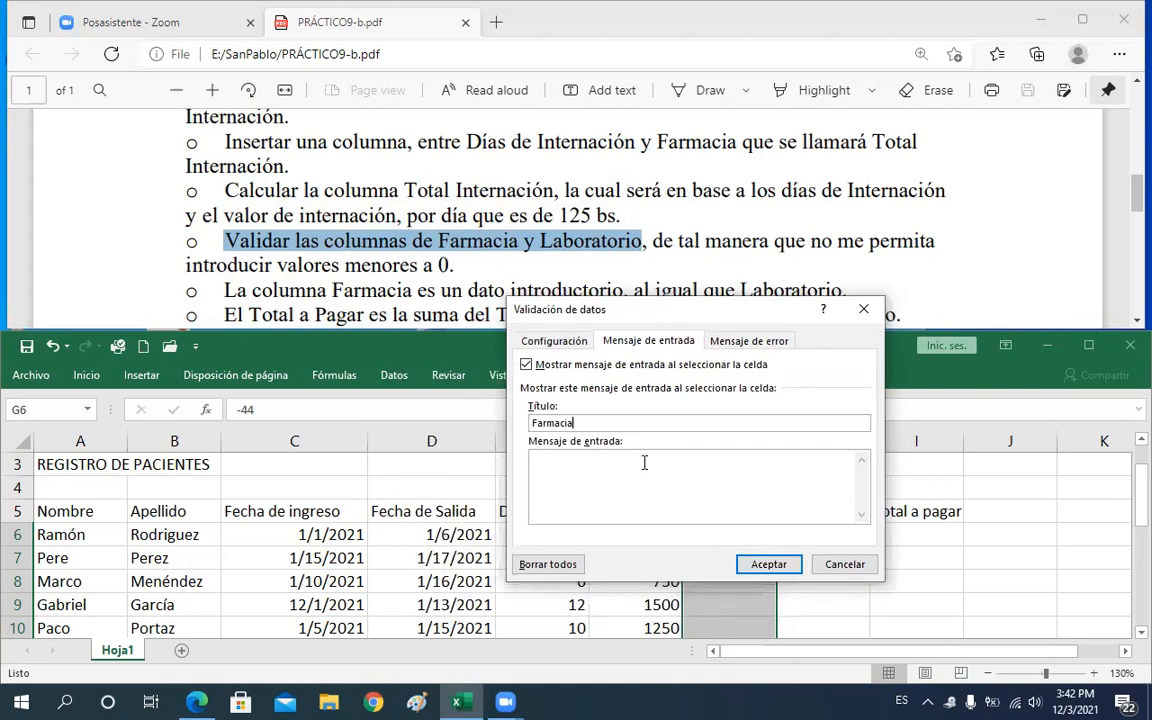
{"action": "left_click", "coordinate": [637, 452]}
{"action": "type", "text": "Introducir numero s mayores a 0"}
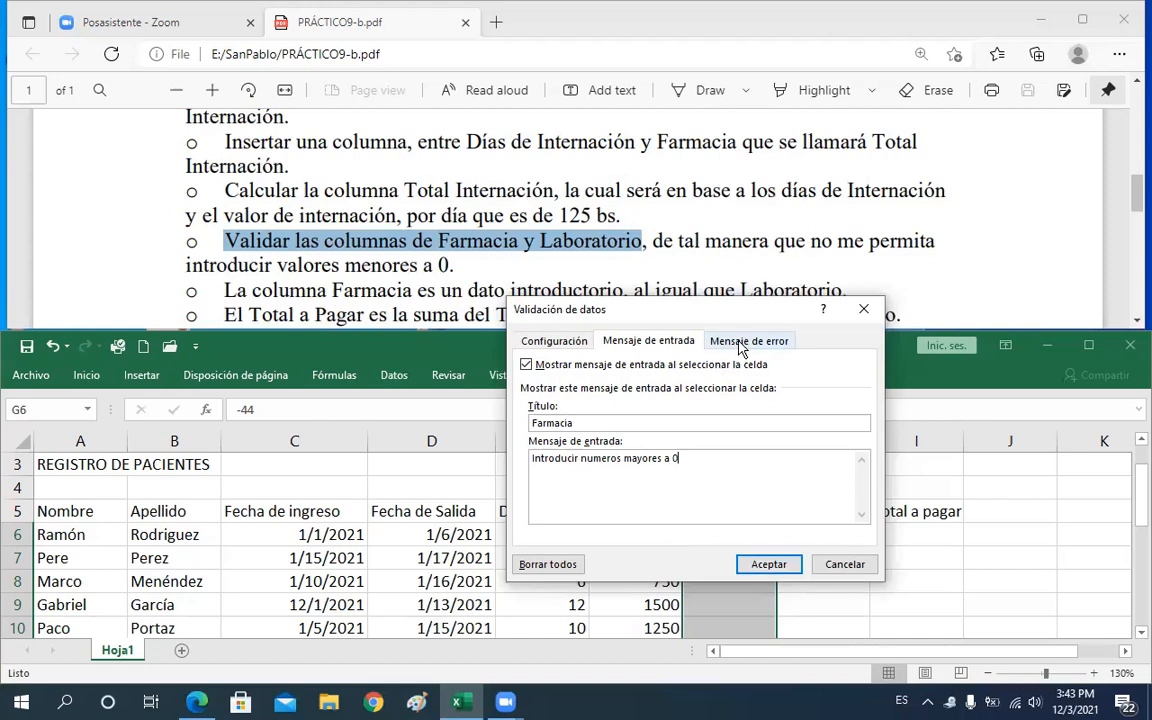
Add an error alert titled "Mensaje de error!!!" with the message "Sólo numeros mayores a 0" and apply the validation
{"action": "left_click", "coordinate": [737, 344]}
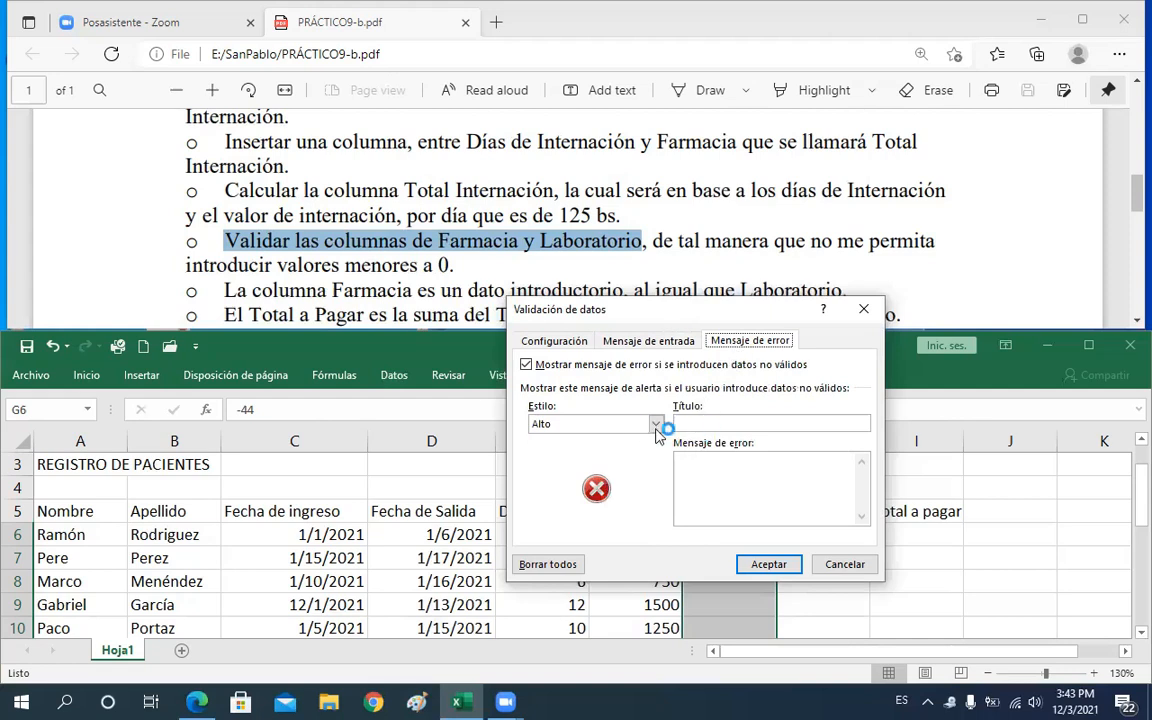
{"action": "left_click", "coordinate": [721, 421]}
{"action": "type", "text": "Mend"}
{"action": "key", "text": "BackSpace"}
{"action": "type", "text": "saje de error"}
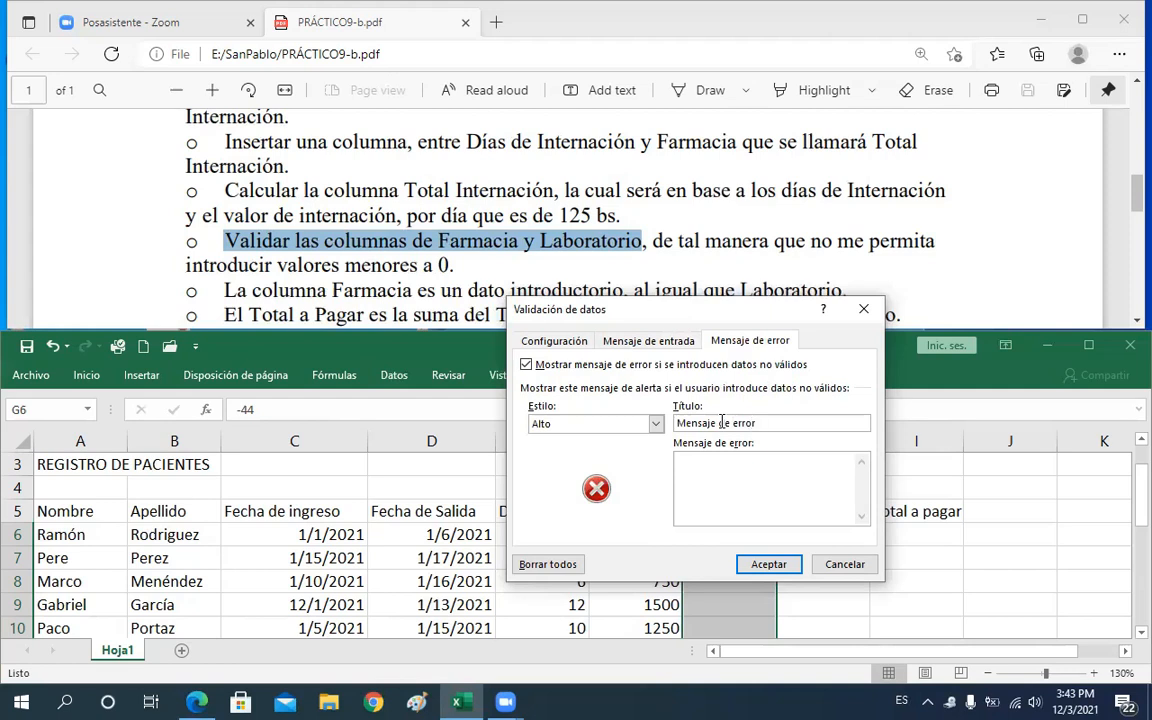
{"action": "type", "text": "!!!"}
{"action": "left_click", "coordinate": [730, 487]}
{"action": "type", "text": "S"}
{"action": "type", "text": "ólo "}
{"action": "type", "text": "numero"}
{"action": "type", "text": "s "}
{"action": "type", "text": "ma"}
{"action": "type", "text": "hy"}
{"action": "key", "text": "BackSpace"}
{"action": "key", "text": "BackSpace"}
{"action": "type", "text": "yores "}
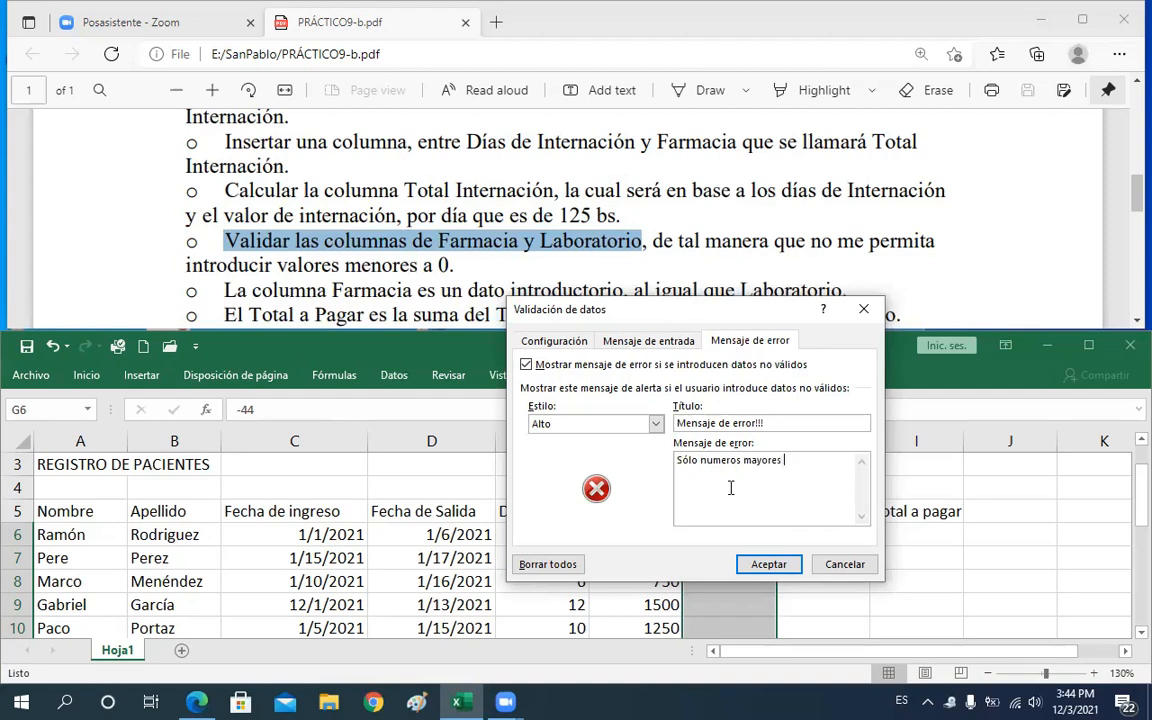
{"action": "type", "text": "a"}
{"action": "type", "text": "0"}
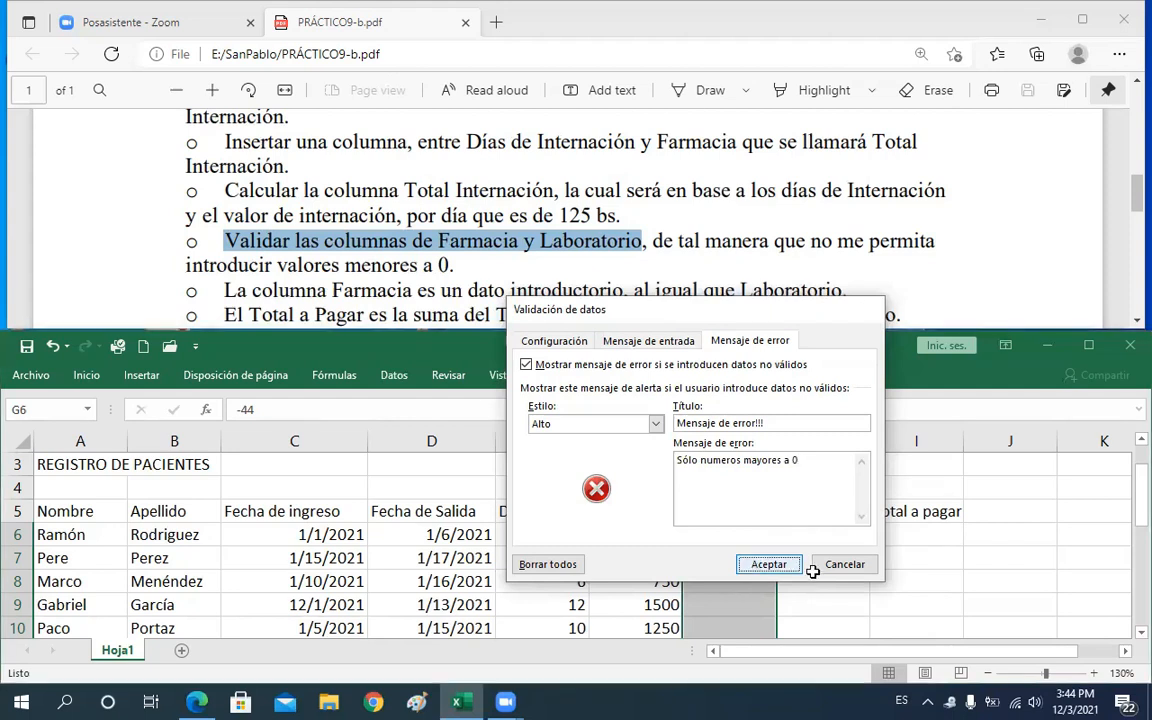
{"action": "left_click", "coordinate": [760, 565]}
Replace the test value in G6 with a Farmacia amount of 300
{"action": "left_click", "coordinate": [757, 535]}
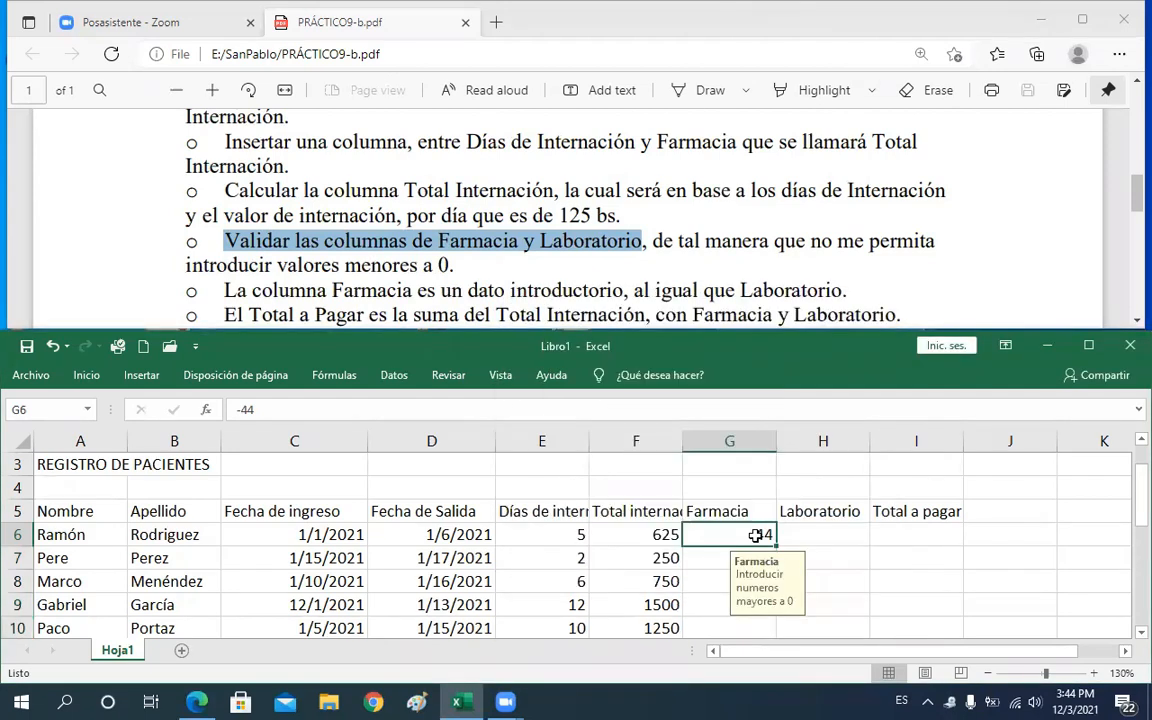
{"action": "key", "text": "Delete"}
{"action": "left_click", "coordinate": [828, 533]}
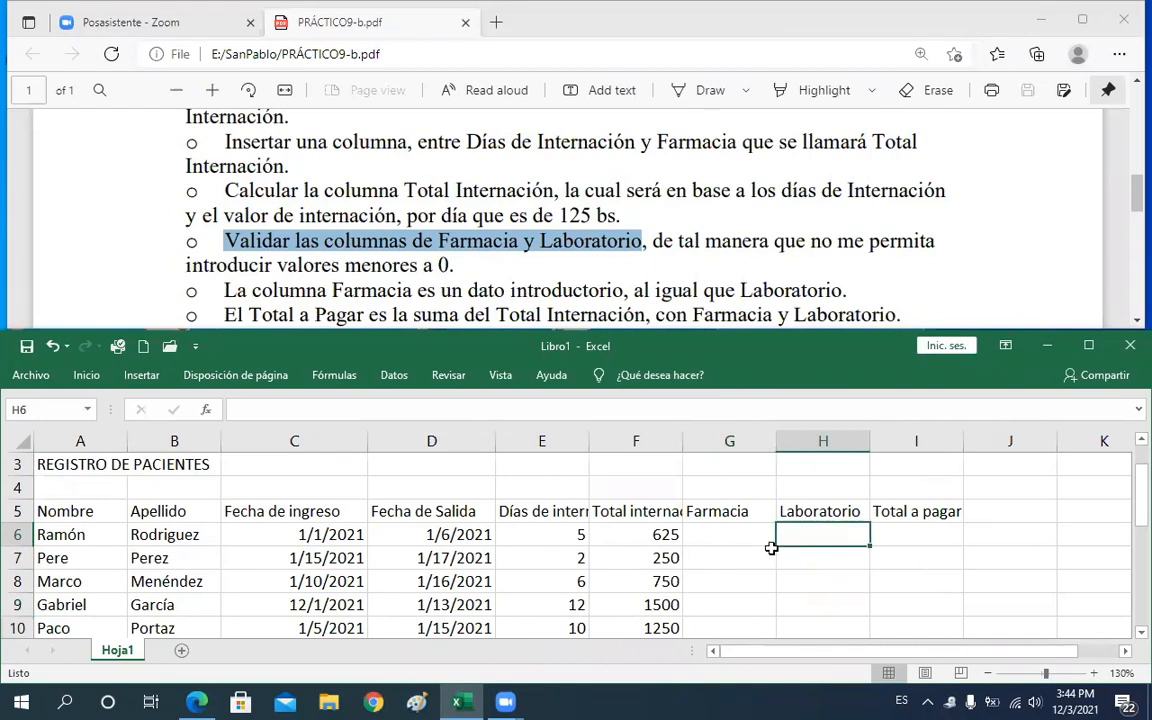
{"action": "key", "text": "Left"}
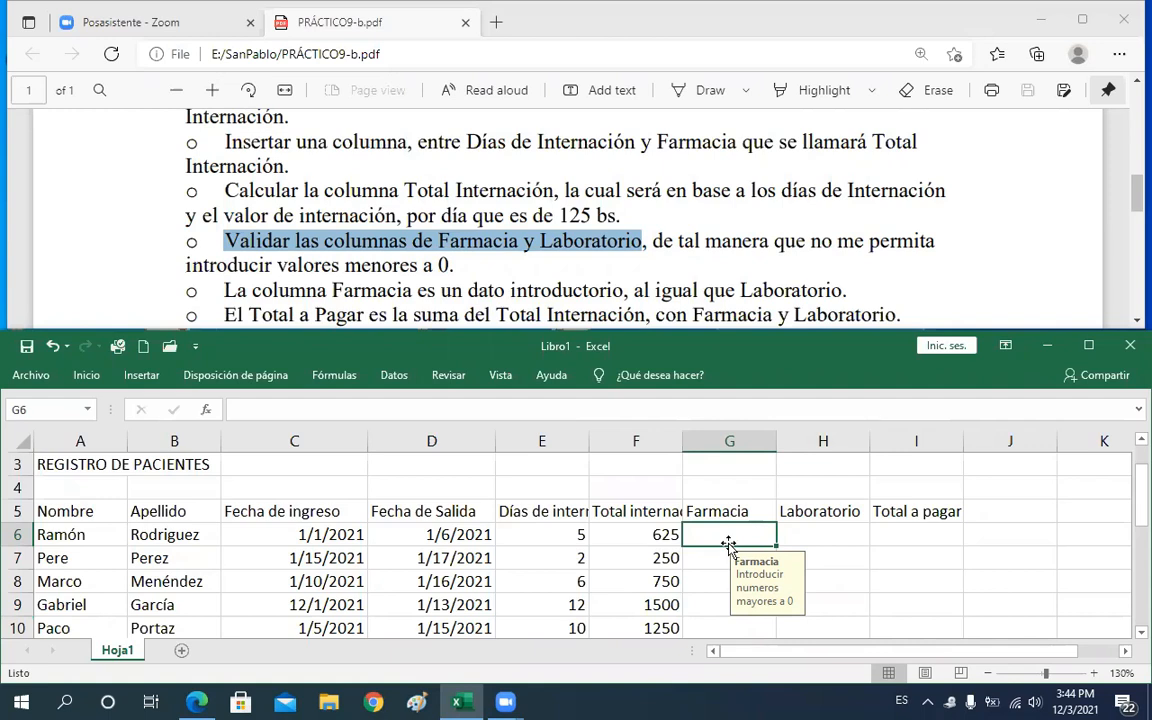
{"action": "type", "text": "300"}
{"action": "key", "text": "Return"}
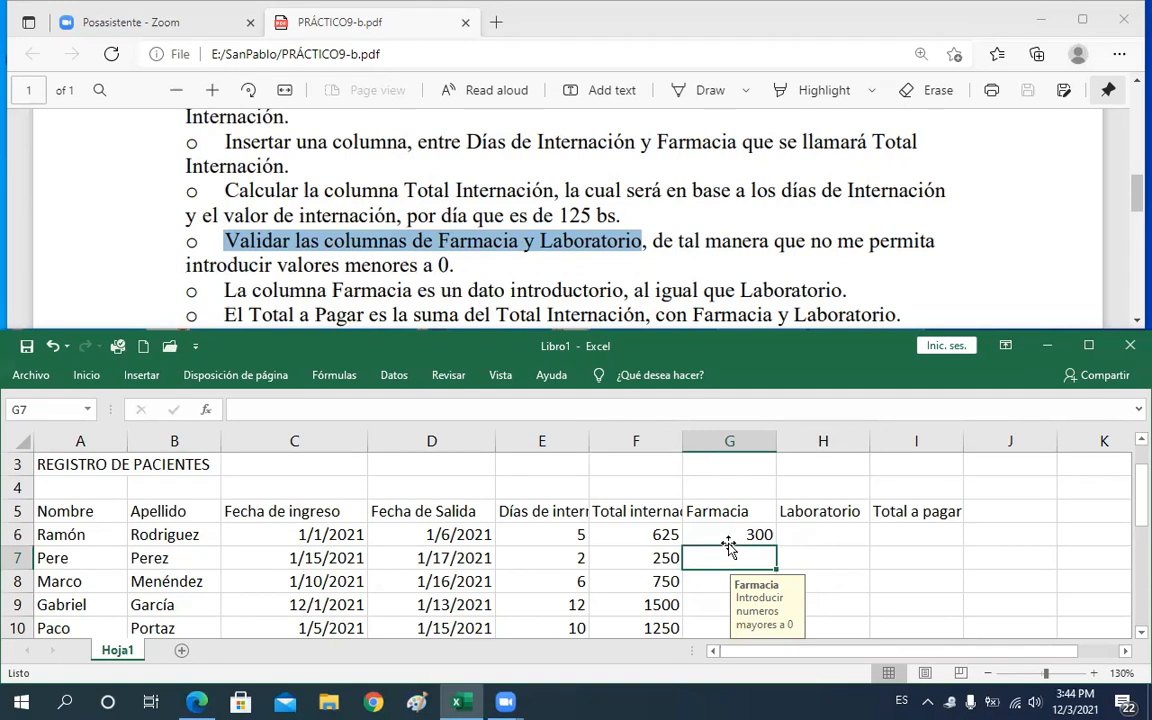
Try entering -120 in G7 to test the error alert, then cancel the rejected entry
{"action": "type", "text": "'"}
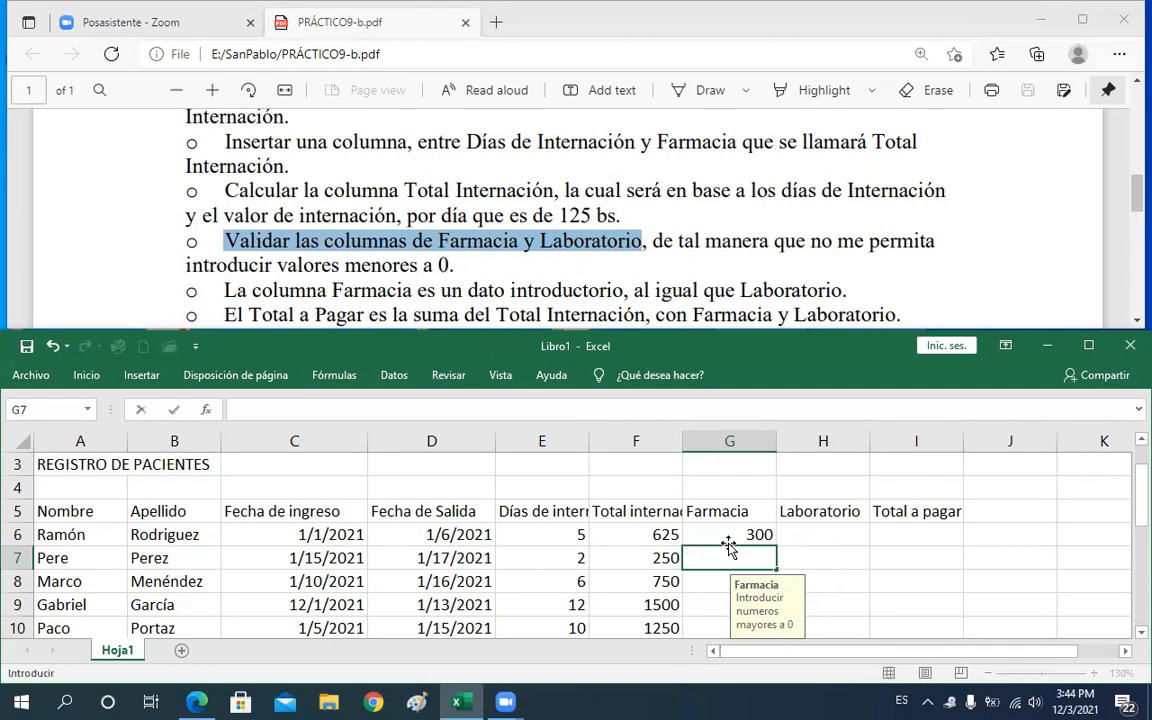
{"action": "type", "text": "-120"}
{"action": "key", "text": "Return"}
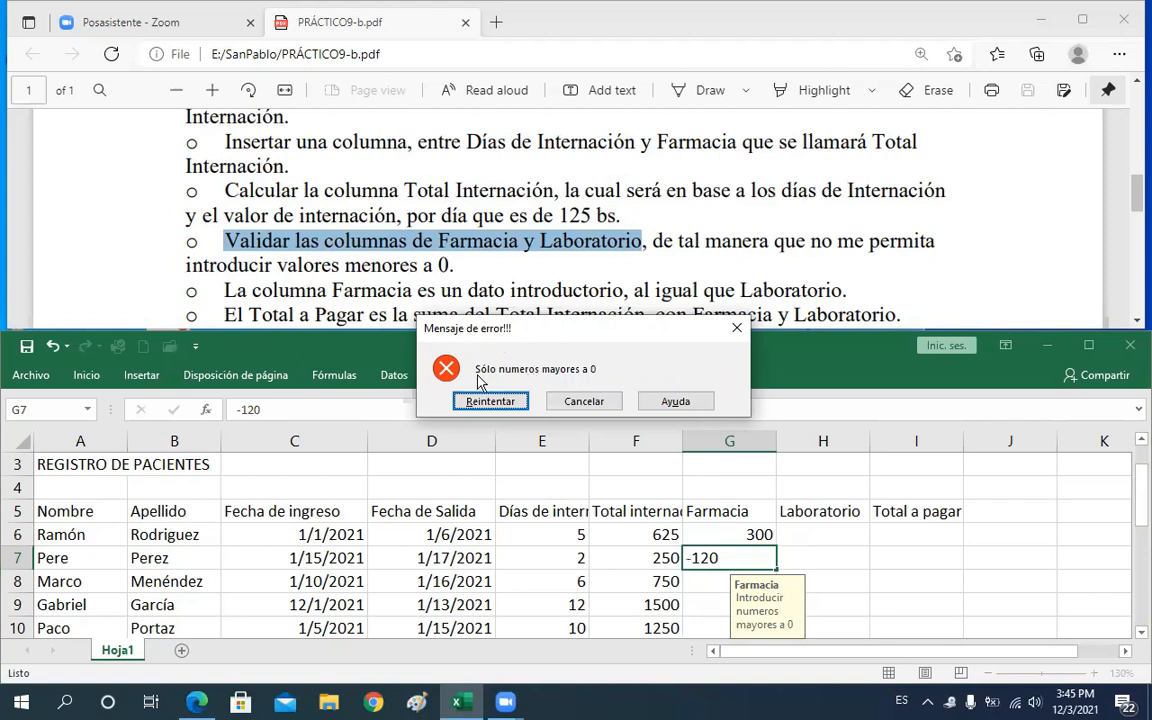
{"action": "left_click", "coordinate": [584, 401]}
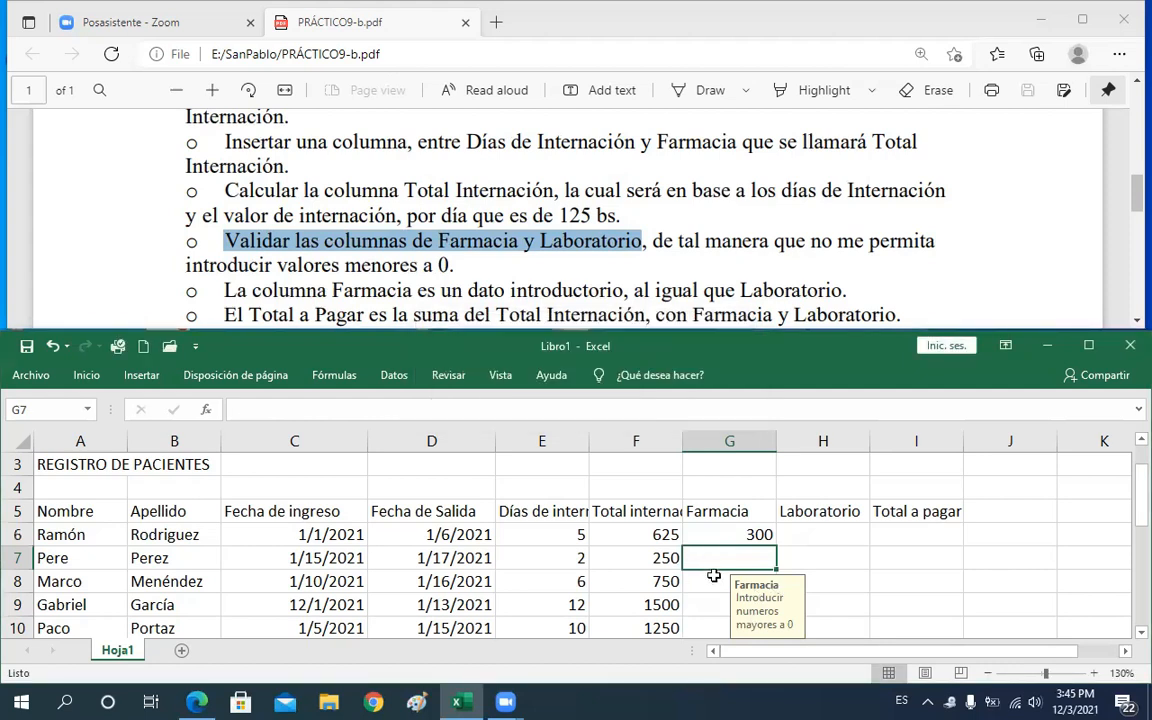
{"action": "key", "text": "Down"}
{"action": "key", "text": "Down"}
{"action": "key", "text": "Down"}
{"action": "key", "text": "Up"}
{"action": "key", "text": "Up"}
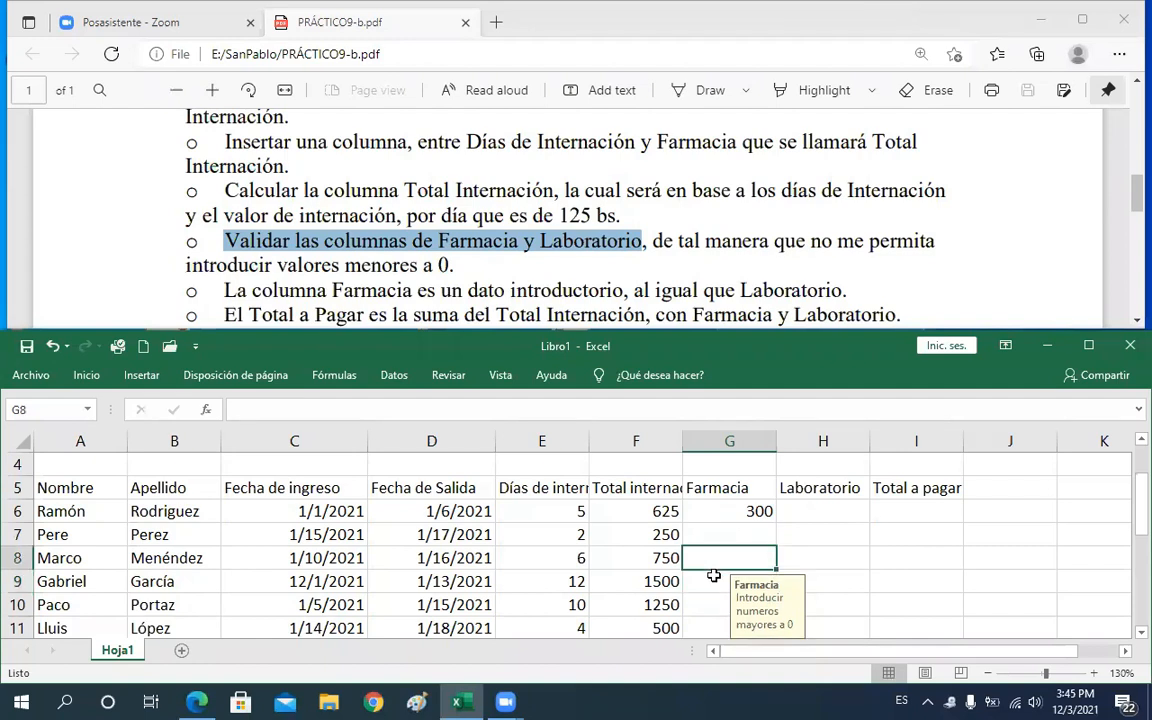
{"action": "key", "text": "Up"}
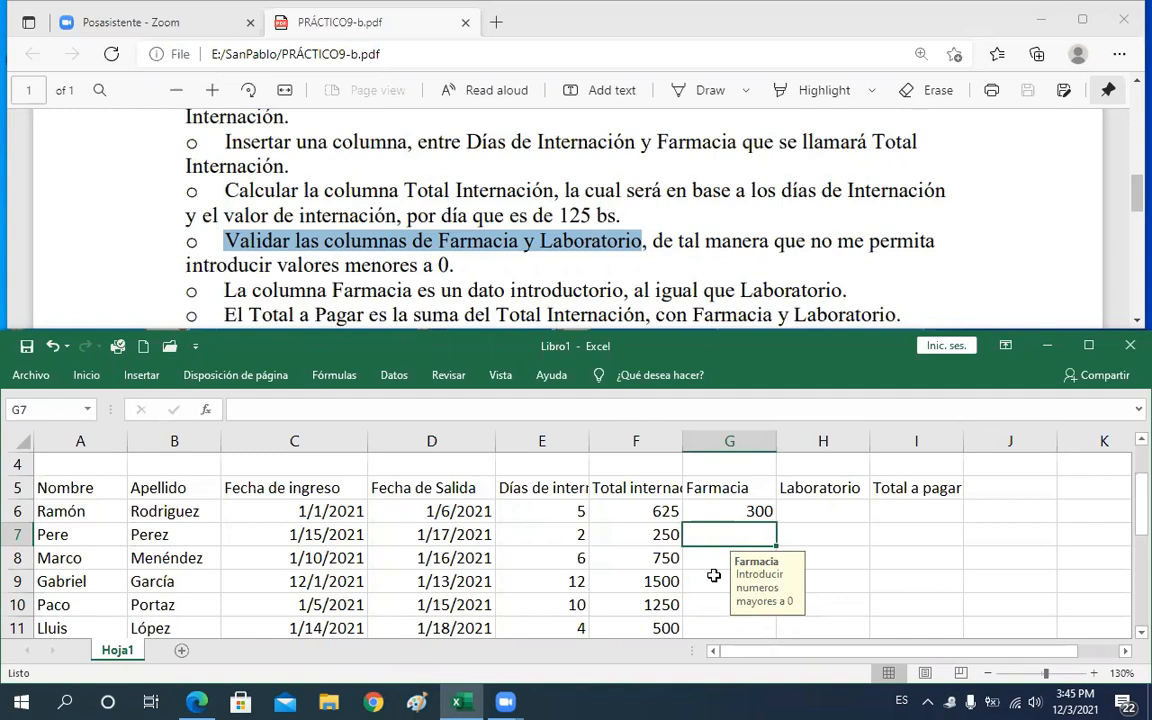
{"action": "left_click", "coordinate": [732, 511]}
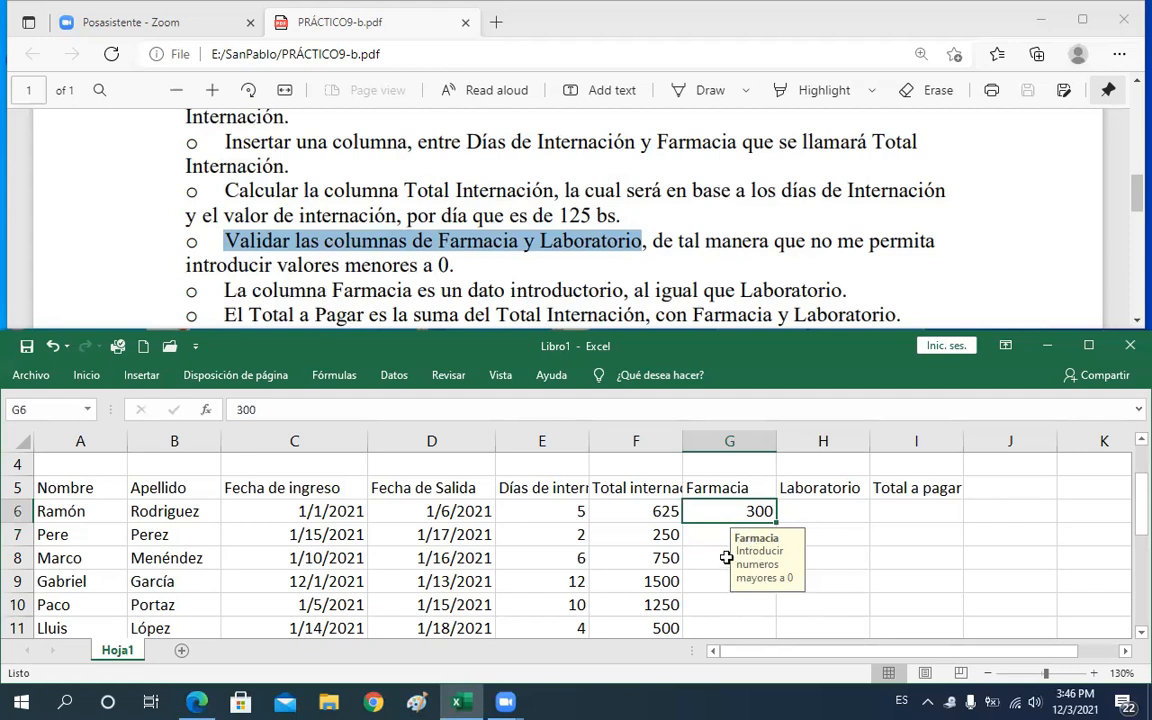
Enter Farmacia amounts of 450, 560 and 200 in G7, G8 and G9
{"action": "key", "text": "Down"}
{"action": "scroll", "coordinate": [730, 590], "scroll_direction": "down", "scroll_amount": 1}
{"action": "type", "text": "450"}
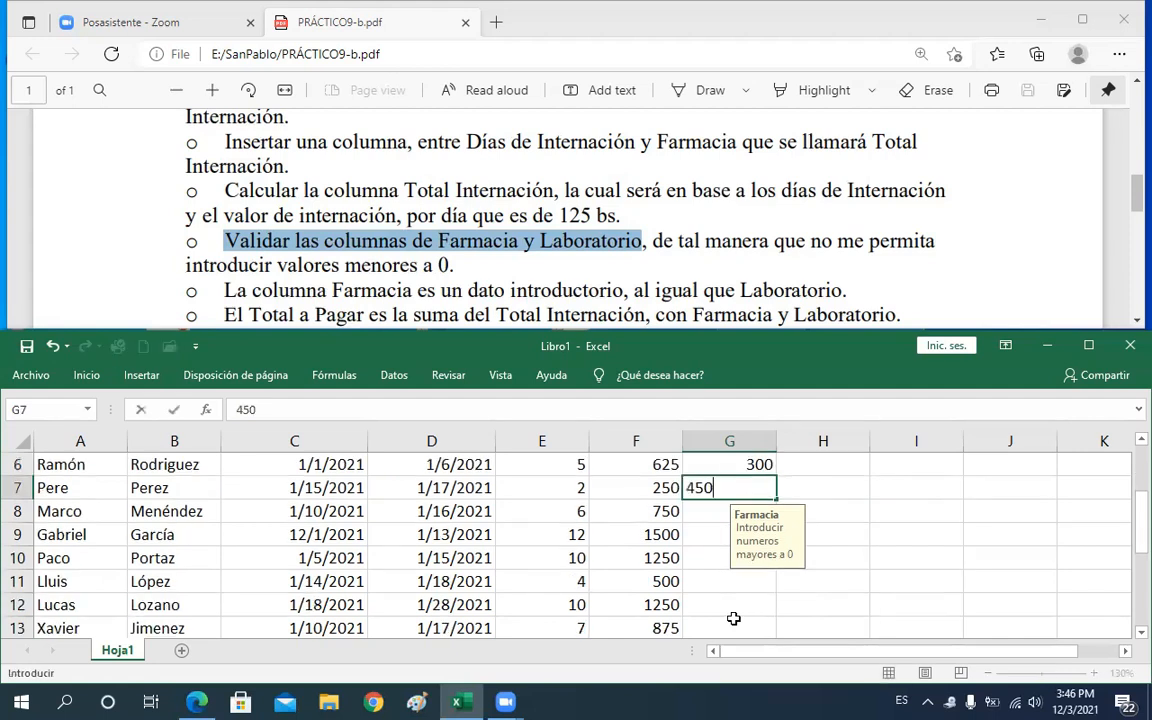
{"action": "key", "text": "Return"}
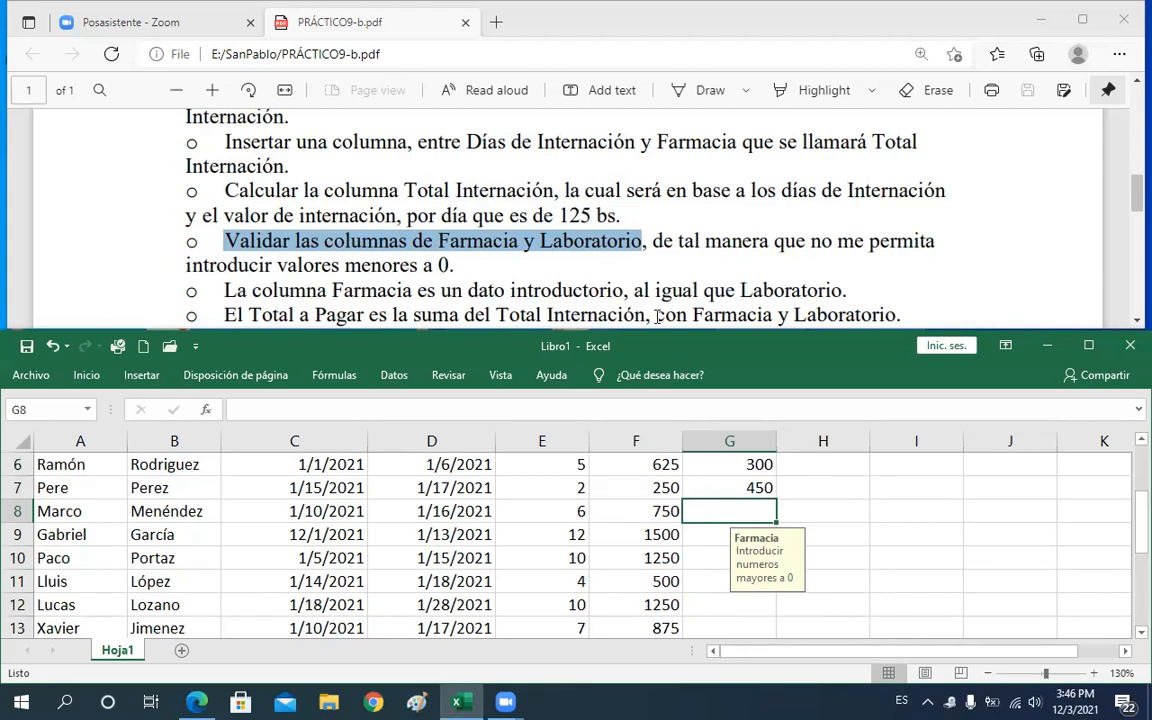
{"action": "type", "text": "560"}
{"action": "key", "text": "Return"}
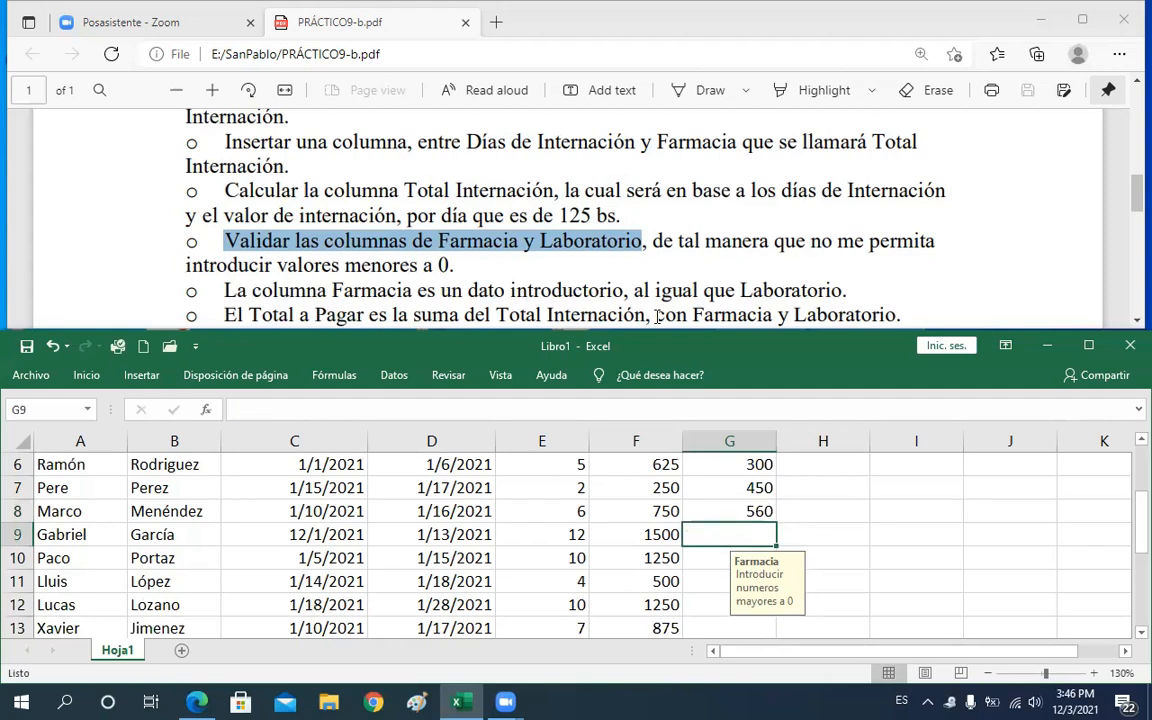
{"action": "type", "text": "200"}
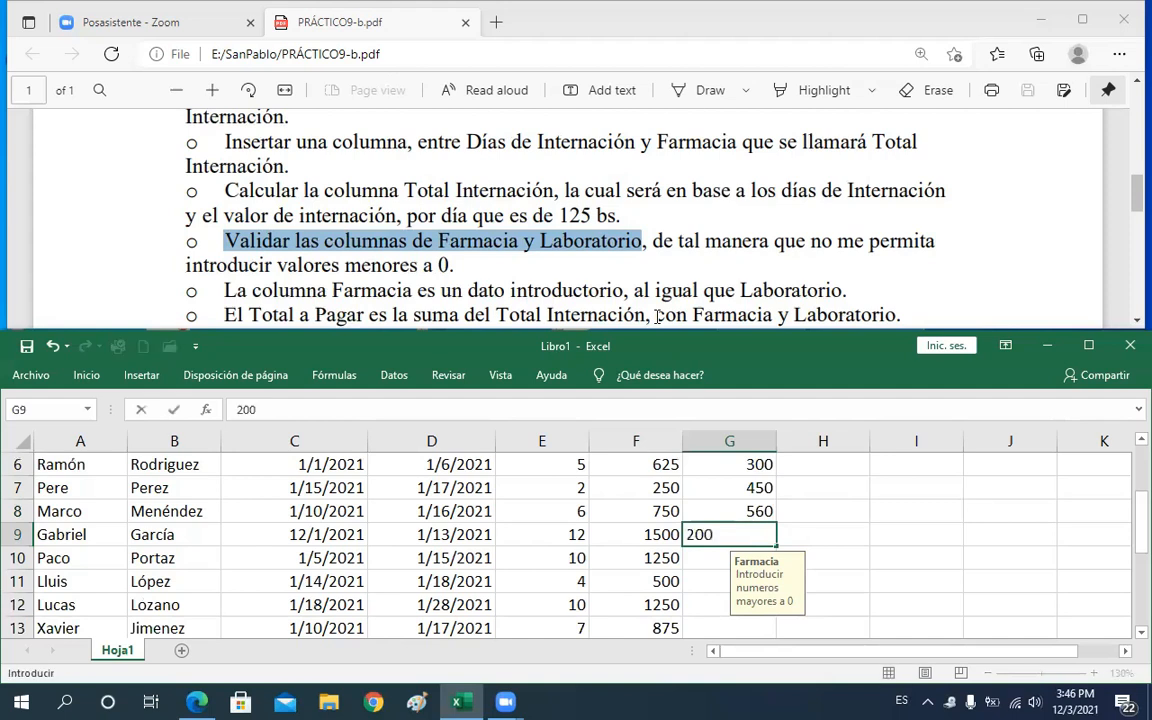
{"action": "key", "text": "Return"}
Enter Farmacia amounts of 300, 450 and 240 in G10, G11 and G12
{"action": "type", "text": "300"}
{"action": "key", "text": "Return"}
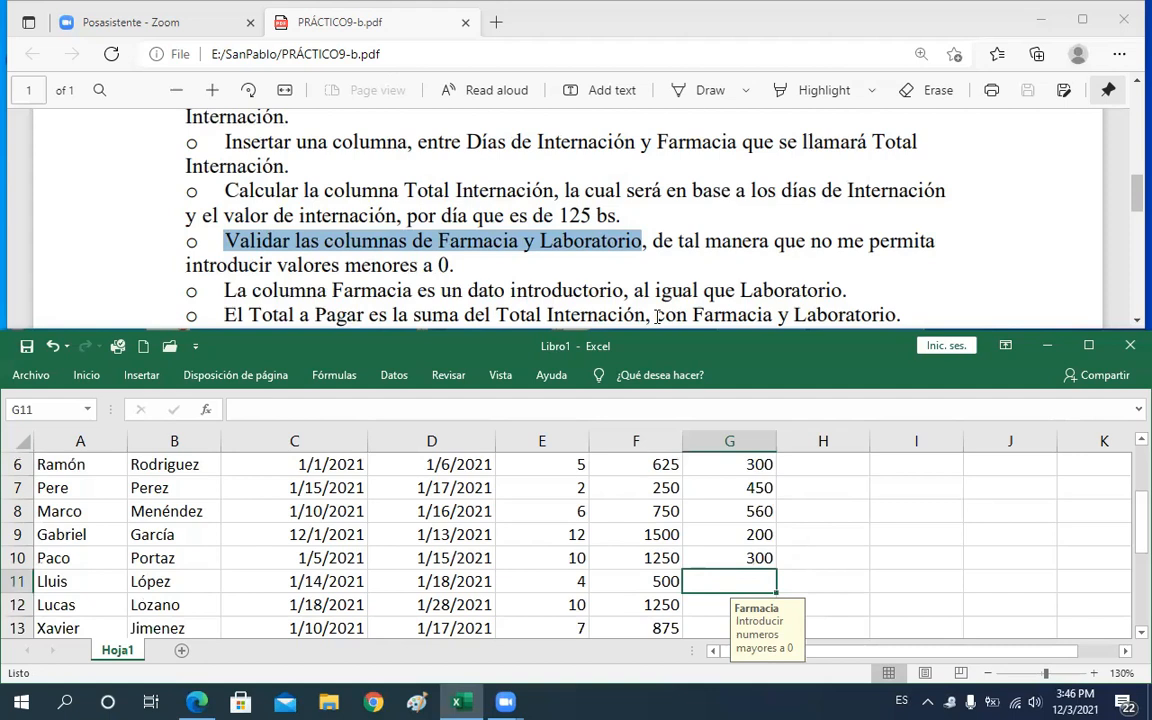
{"action": "type", "text": "450"}
{"action": "key", "text": "ctrl+Return"}
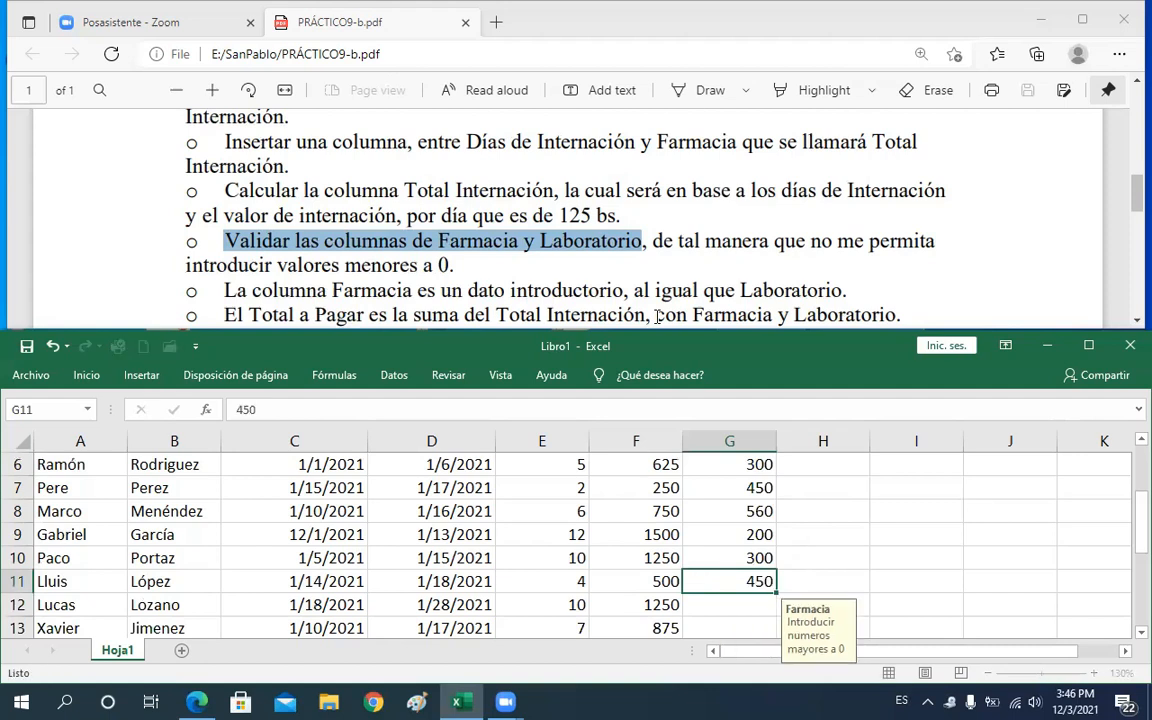
{"action": "key", "text": "Return"}
{"action": "type", "text": "240"}
{"action": "key", "text": "Return"}
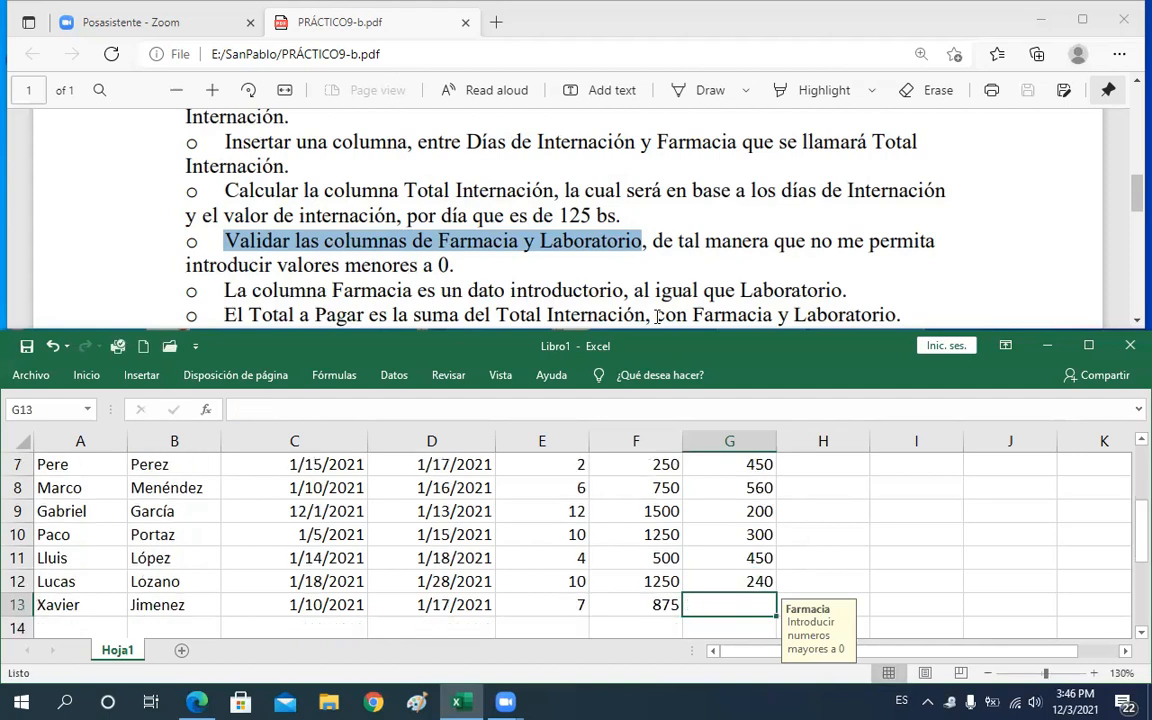
{"action": "type", "text": "440"}
{"action": "key", "text": "Escape"}
{"action": "key", "text": "Up"}
{"action": "key", "text": "Up"}
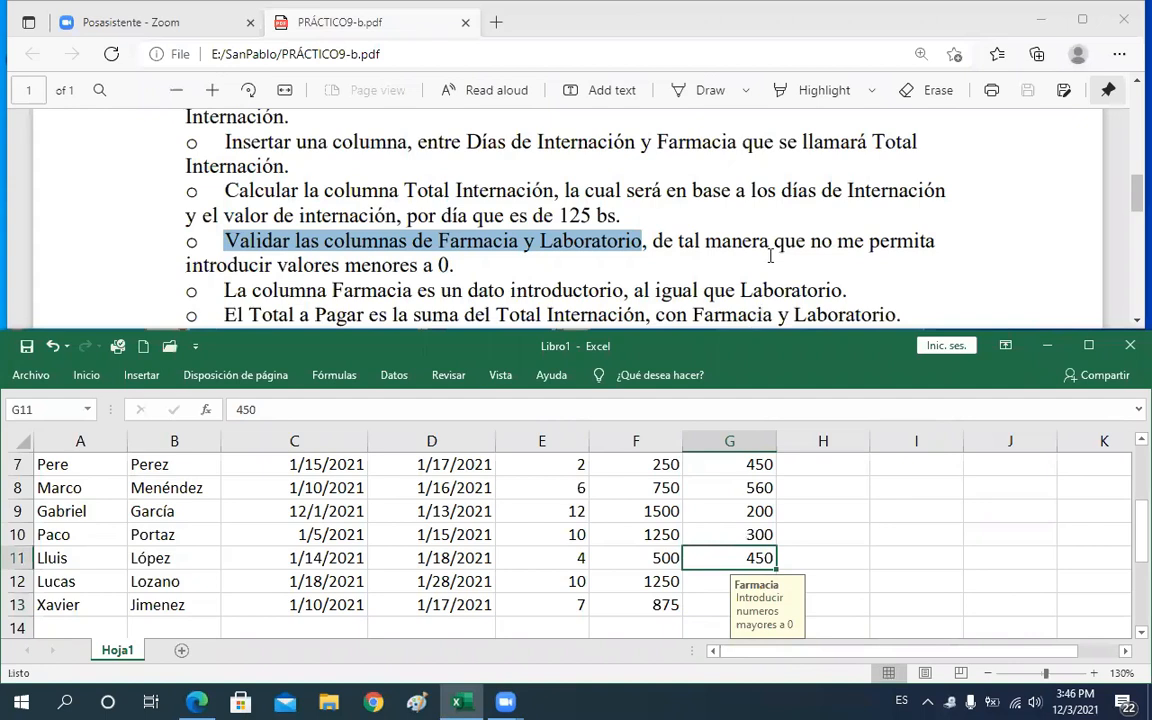
{"action": "left_click", "coordinate": [805, 488]}
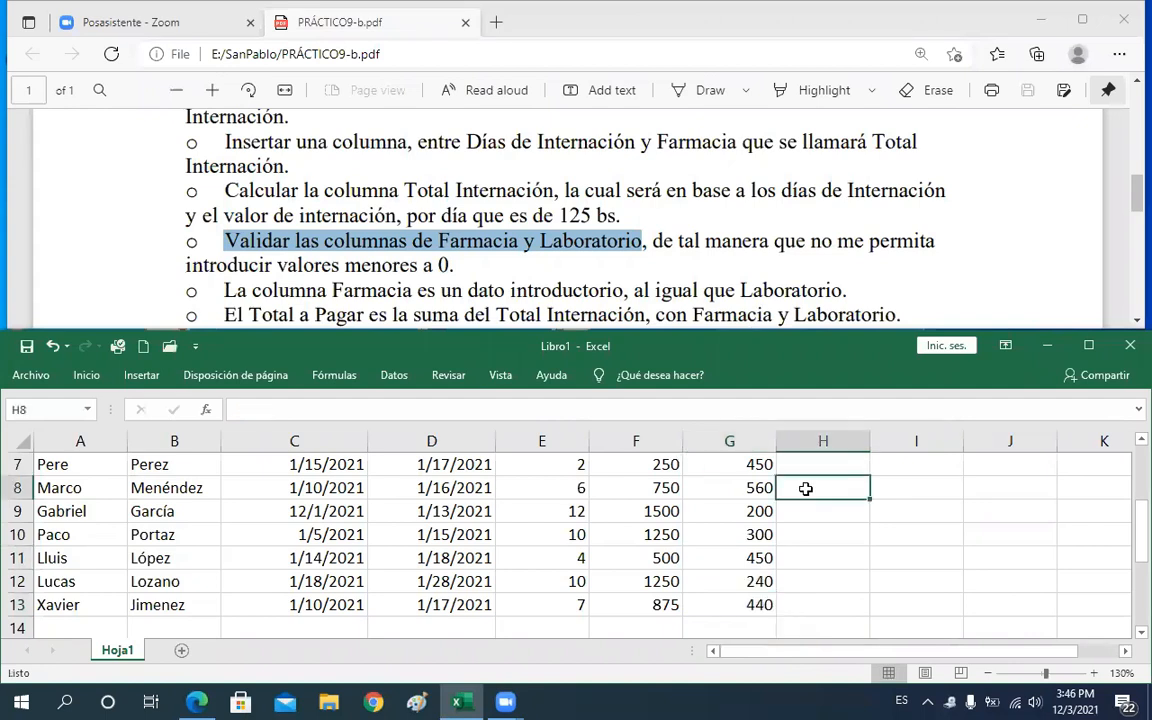
Review the practice PDF's requirement to validate the Farmacia and Laboratorio columns
{"action": "key", "text": "Up"}
{"action": "key", "text": "Up"}
{"action": "key", "text": "Up"}
{"action": "key", "text": "Up"}
{"action": "key", "text": "Down"}
{"action": "key", "text": "Down"}
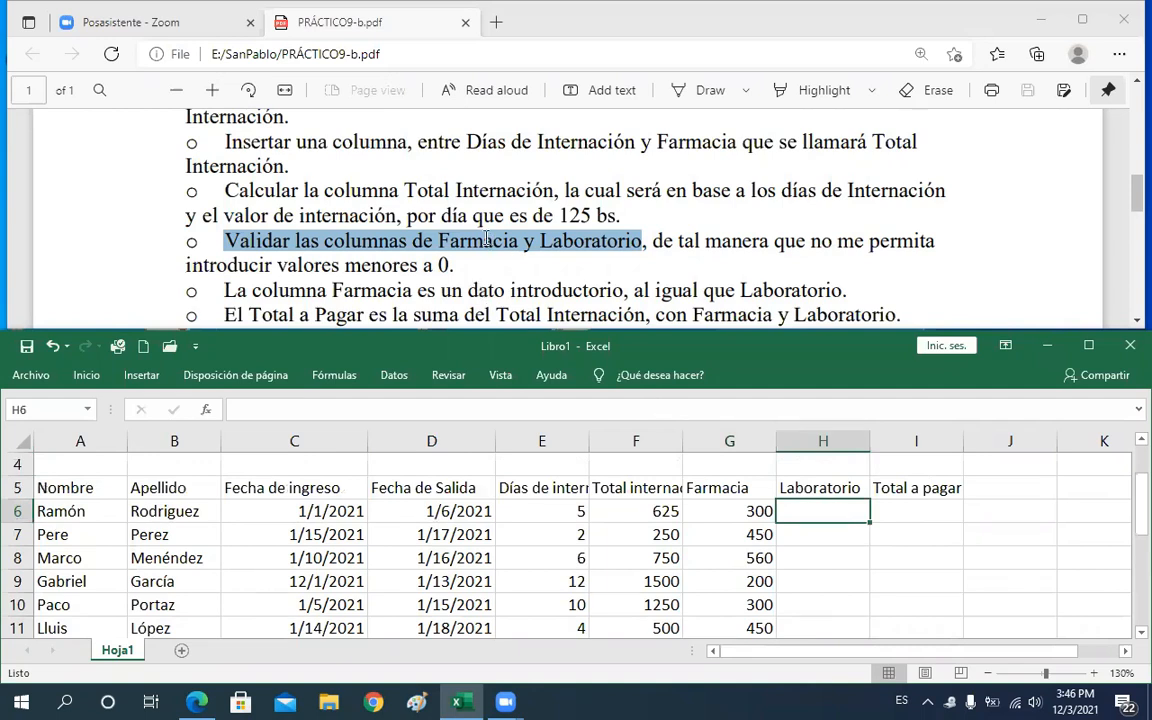
{"action": "left_click", "coordinate": [438, 216]}
{"action": "left_click_drag", "start_coordinate": [455, 241], "coordinate": [492, 242]}
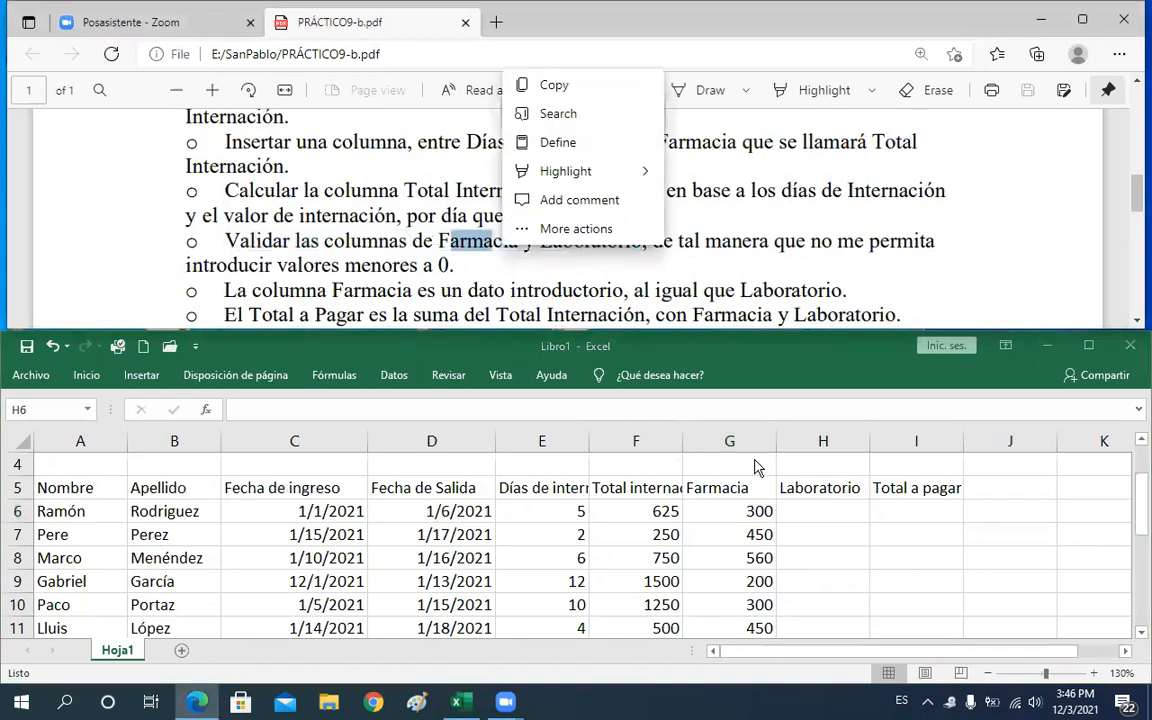
{"action": "left_click", "coordinate": [790, 519]}
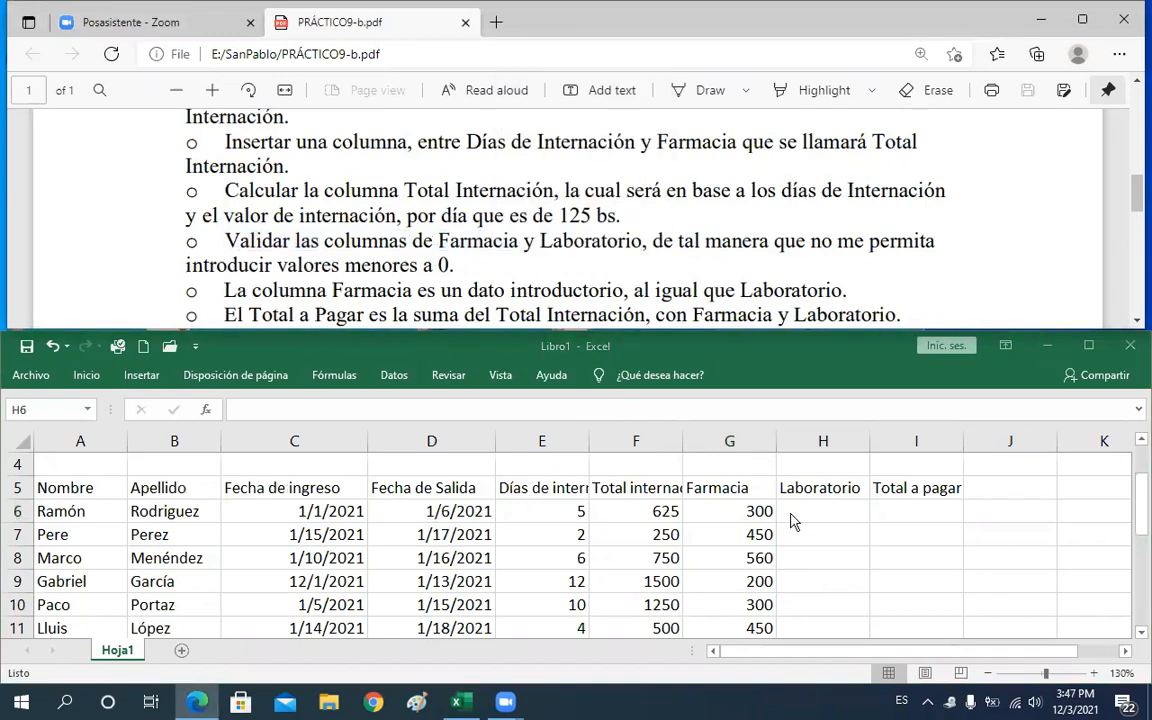
Select the Laboratorio cells H6 to H13 and open Data Validation, allowing only whole numbers (Número entero)
{"action": "left_click", "coordinate": [843, 511]}
{"action": "left_click_drag", "start_coordinate": [823, 509], "coordinate": [815, 588]}
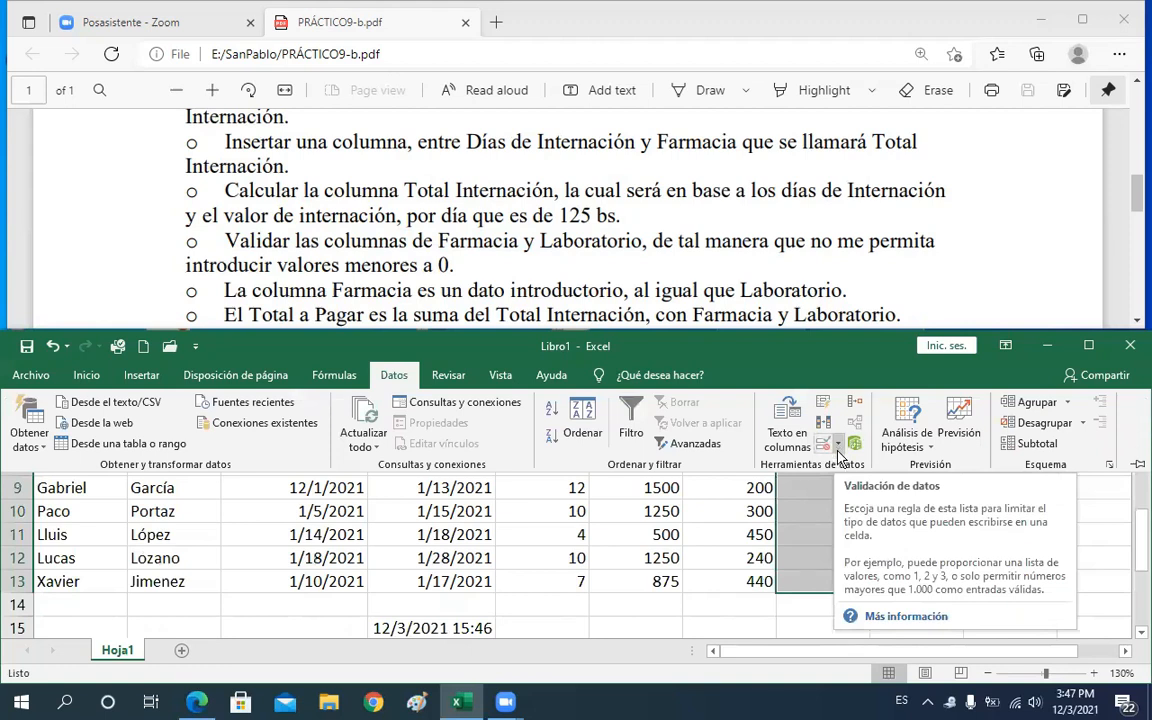
{"action": "left_click", "coordinate": [838, 451]}
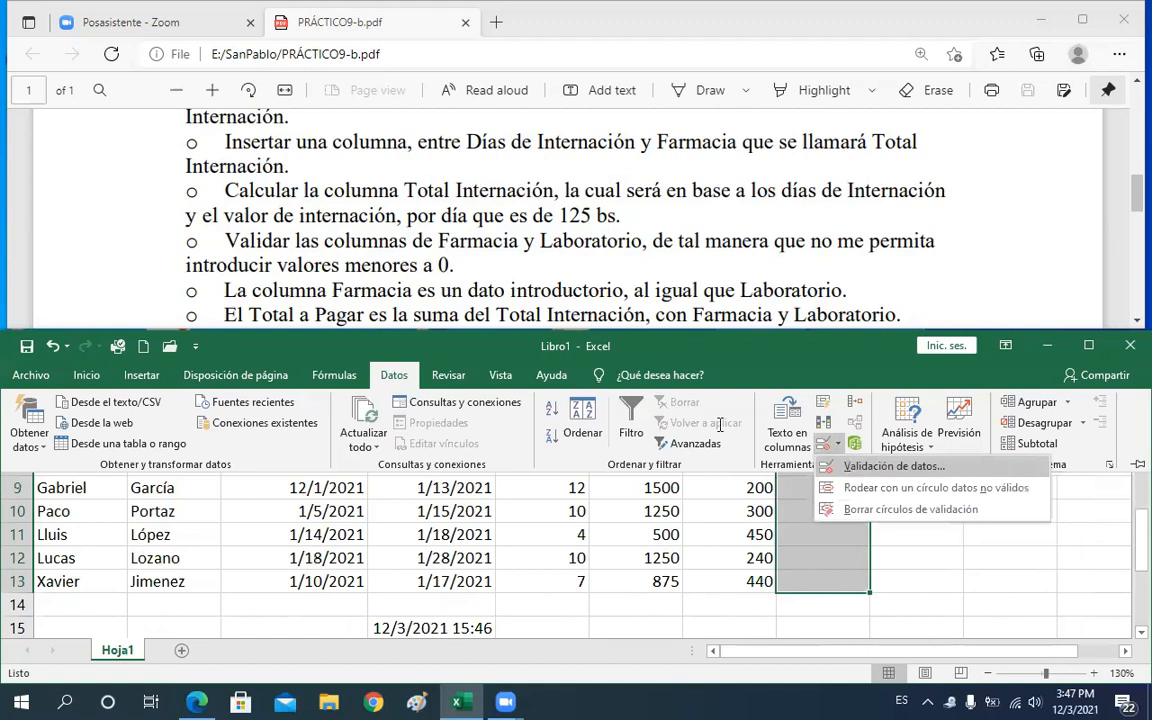
{"action": "left_click", "coordinate": [848, 465]}
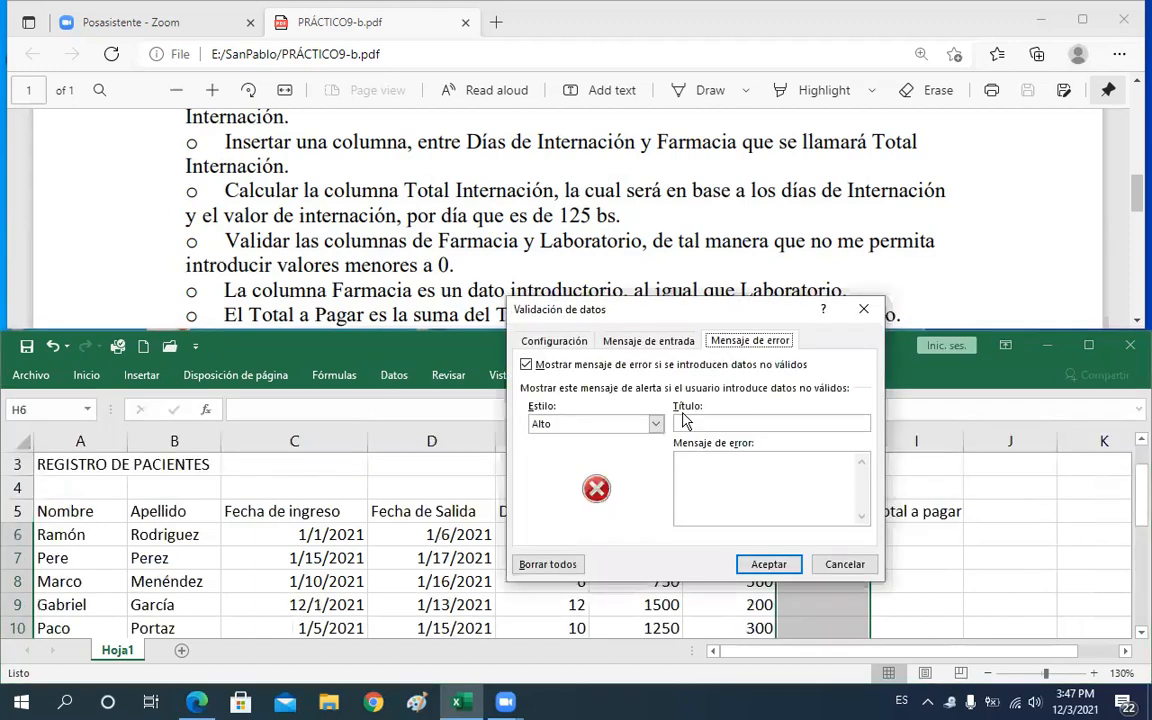
{"action": "left_click", "coordinate": [548, 341]}
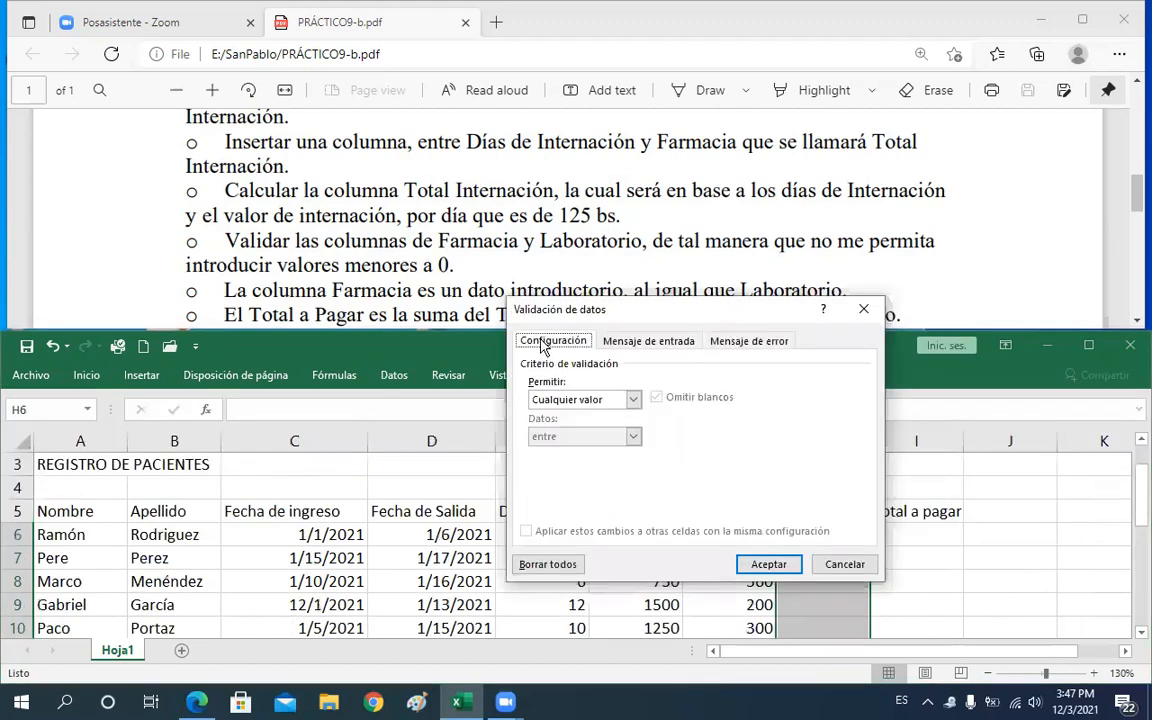
{"action": "left_click", "coordinate": [632, 401]}
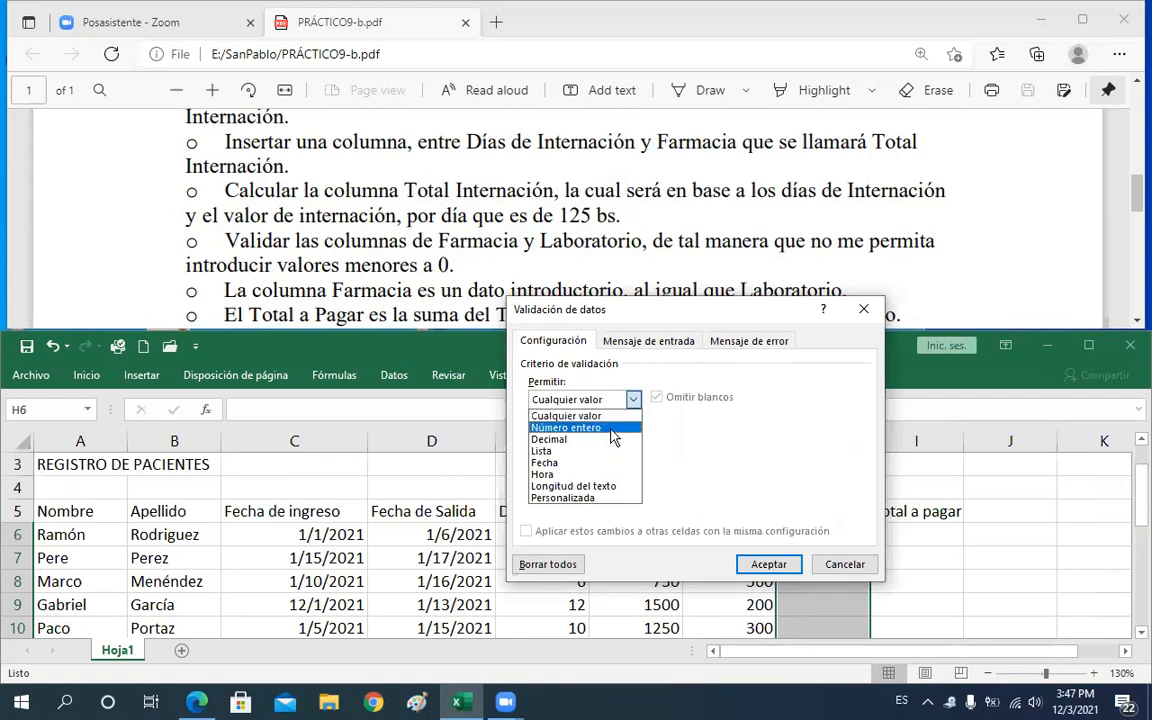
{"action": "left_click", "coordinate": [610, 428]}
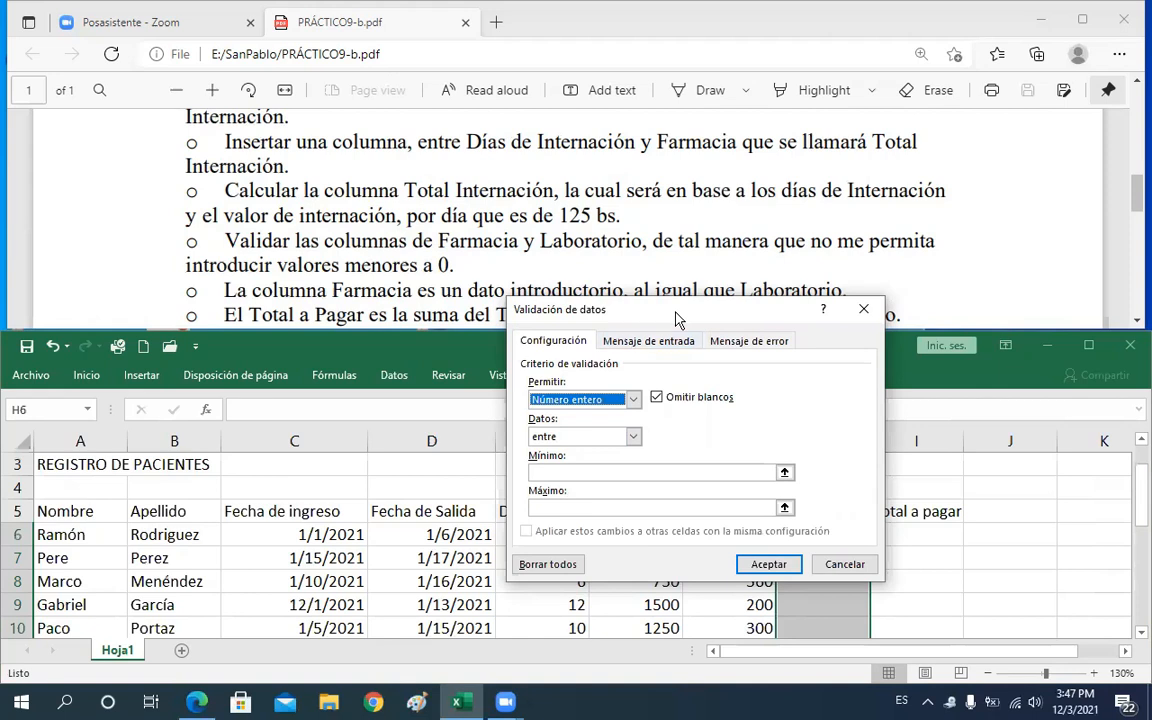
Try a between range with minimum 0 and maximum 1000, then clear both limits
{"action": "left_click_drag", "start_coordinate": [676, 318], "coordinate": [491, 250]}
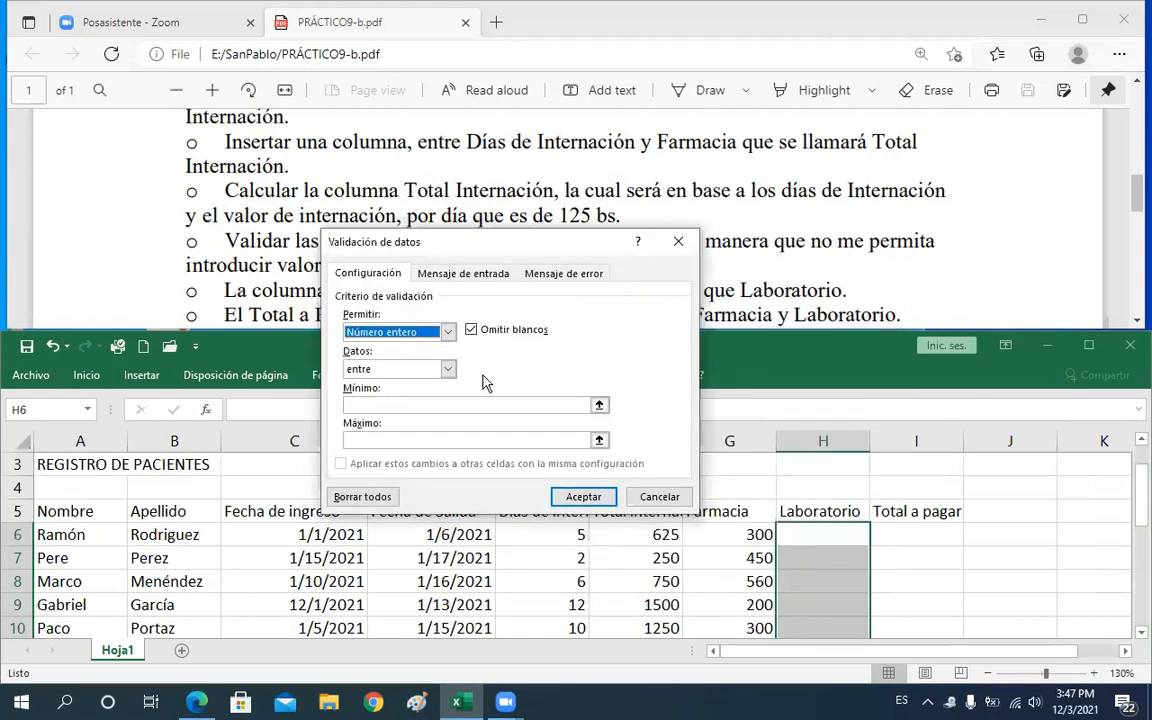
{"action": "left_click", "coordinate": [435, 406]}
{"action": "type", "text": "0"}
{"action": "left_click", "coordinate": [388, 441]}
{"action": "type", "text": "1000"}
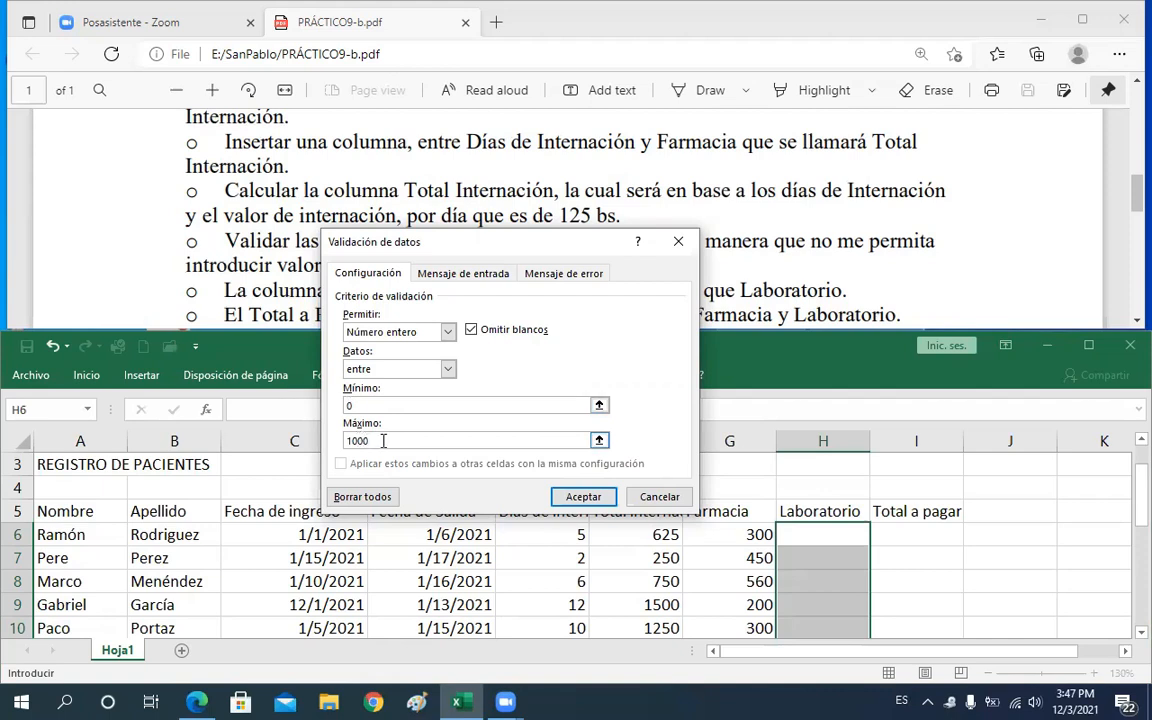
{"action": "left_click", "coordinate": [344, 405]}
{"action": "key", "text": "Delete"}
{"action": "key", "text": "Tab"}
{"action": "key", "text": "Delete"}
Set the validation criterion to greater than (mayor que) 0 and apply it to the Laboratorio cells
{"action": "left_click", "coordinate": [447, 370]}
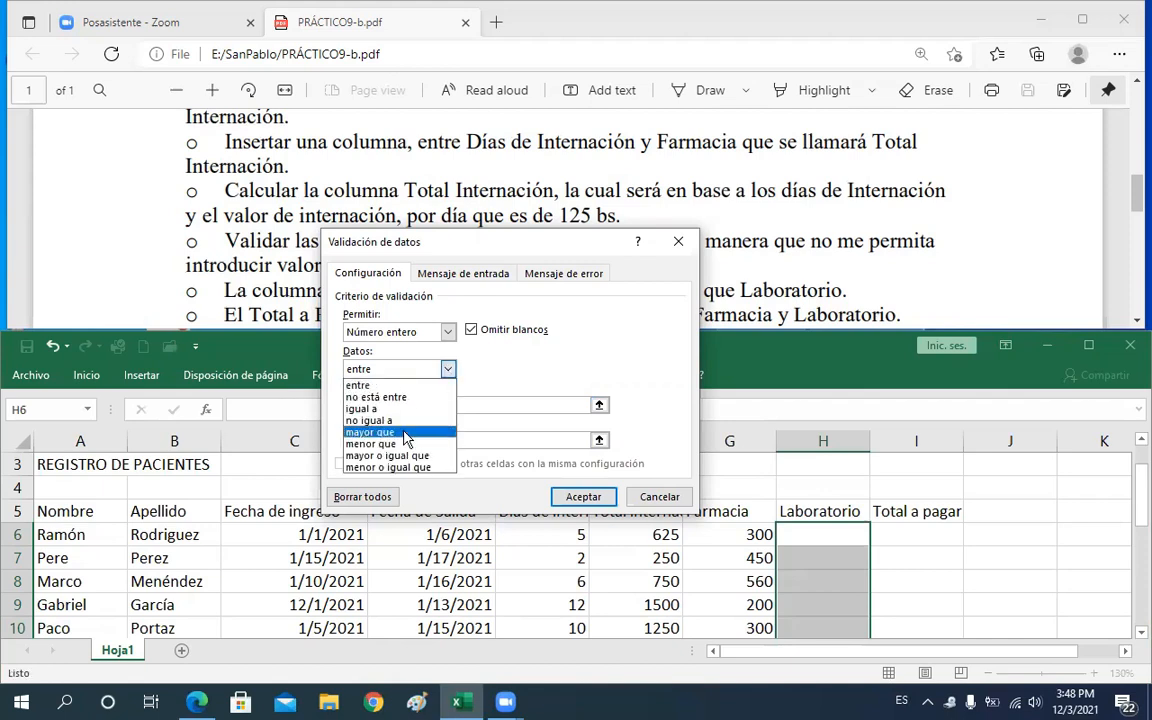
{"action": "left_click", "coordinate": [406, 432]}
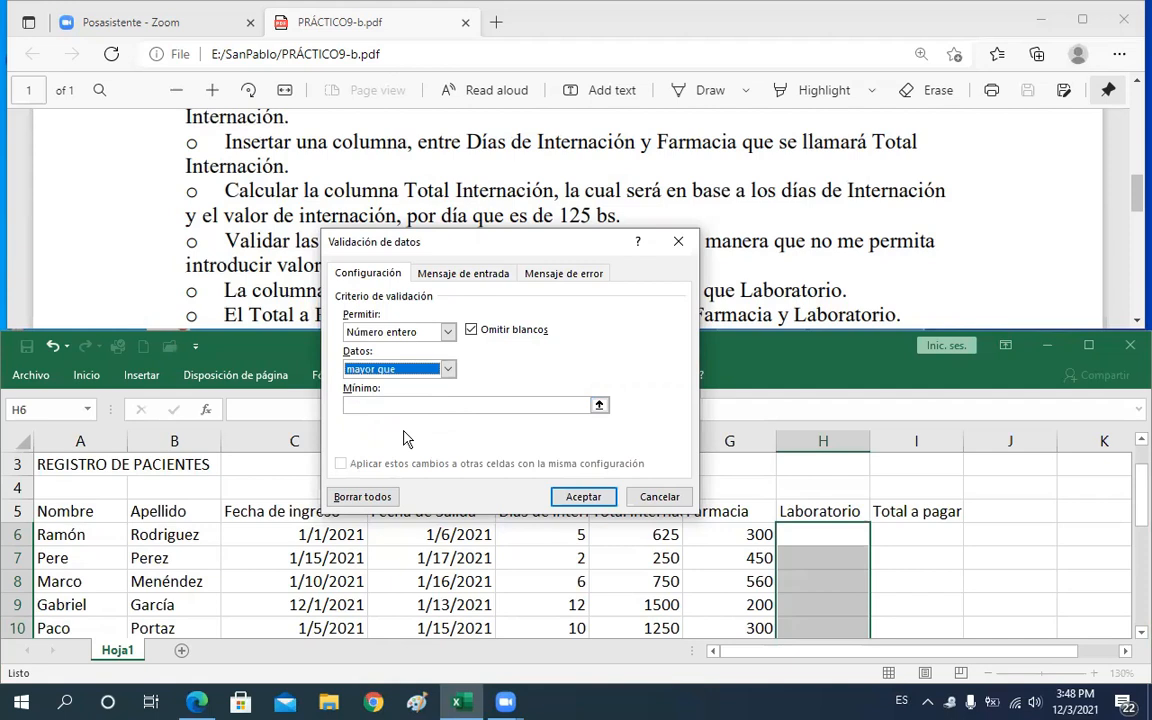
{"action": "left_click", "coordinate": [356, 407]}
{"action": "type", "text": "0"}
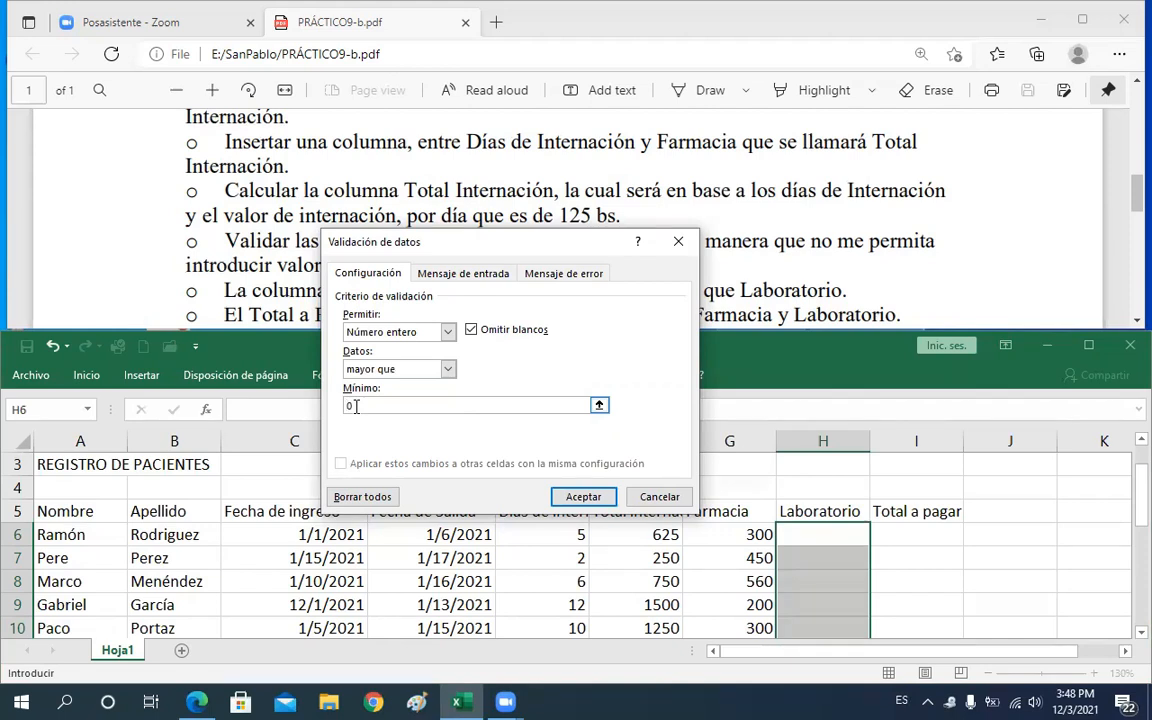
{"action": "key", "text": "BackSpace"}
{"action": "type", "text": "5"}
{"action": "type", "text": "0"}
{"action": "key", "text": "BackSpace"}
{"action": "key", "text": "BackSpace"}
{"action": "type", "text": "0"}
{"action": "left_click", "coordinate": [481, 281]}
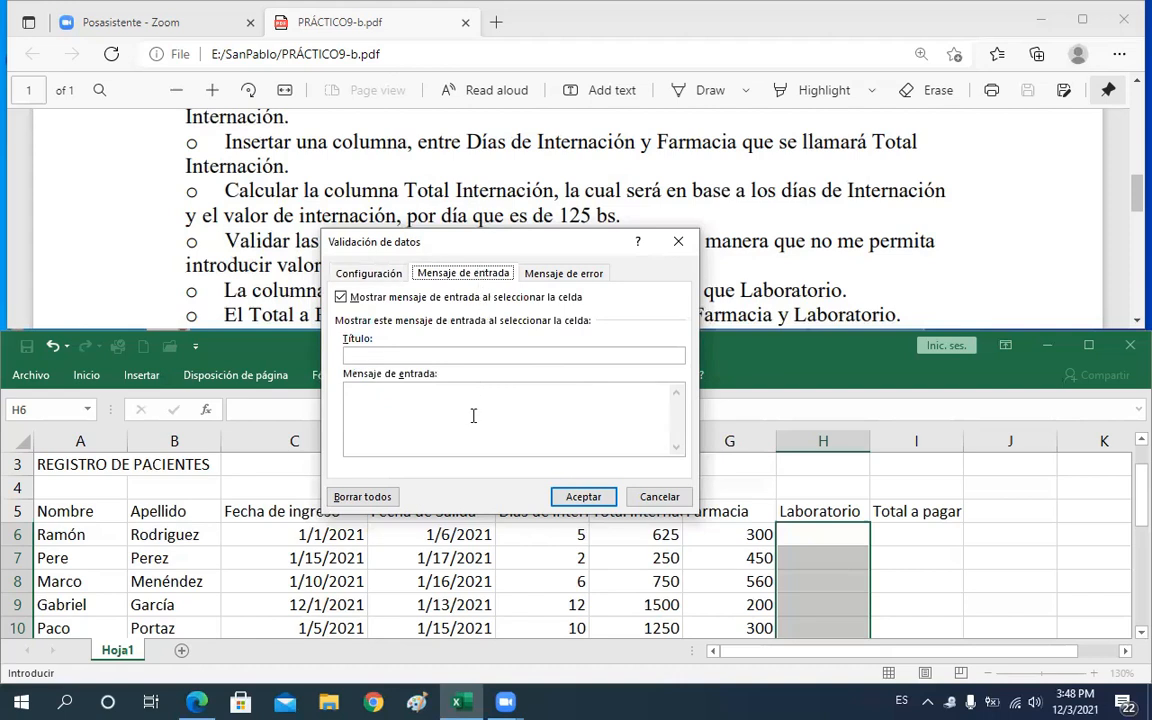
{"action": "left_click", "coordinate": [555, 274]}
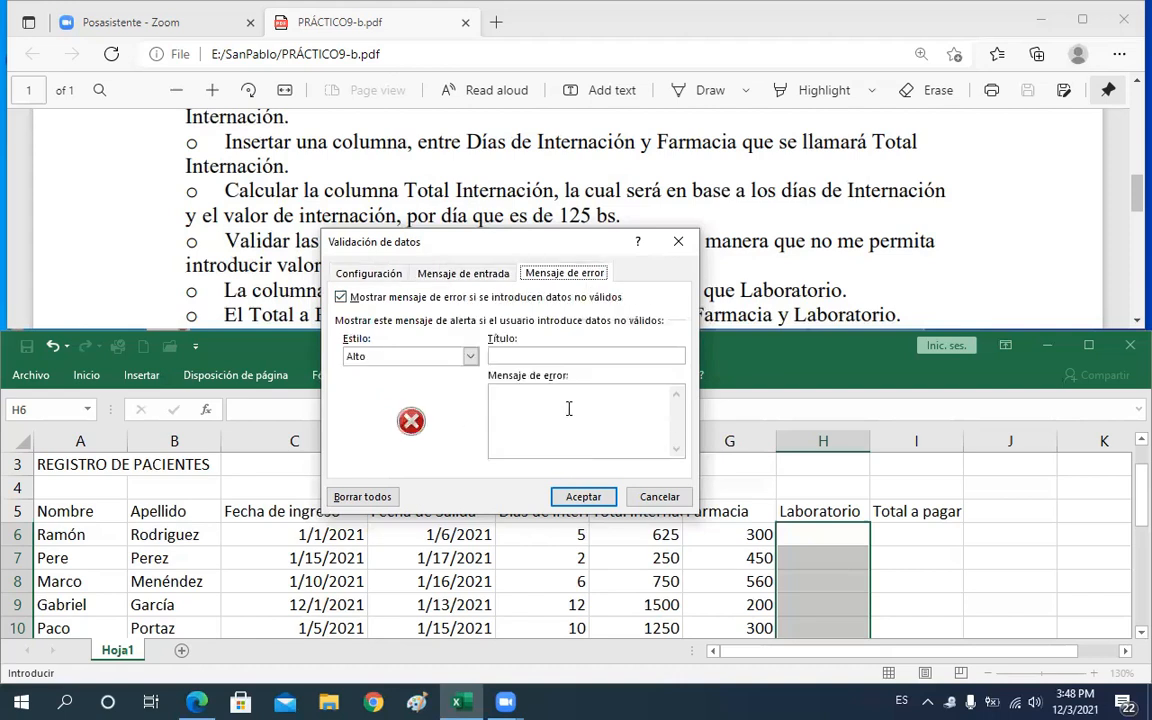
{"action": "left_click", "coordinate": [588, 499]}
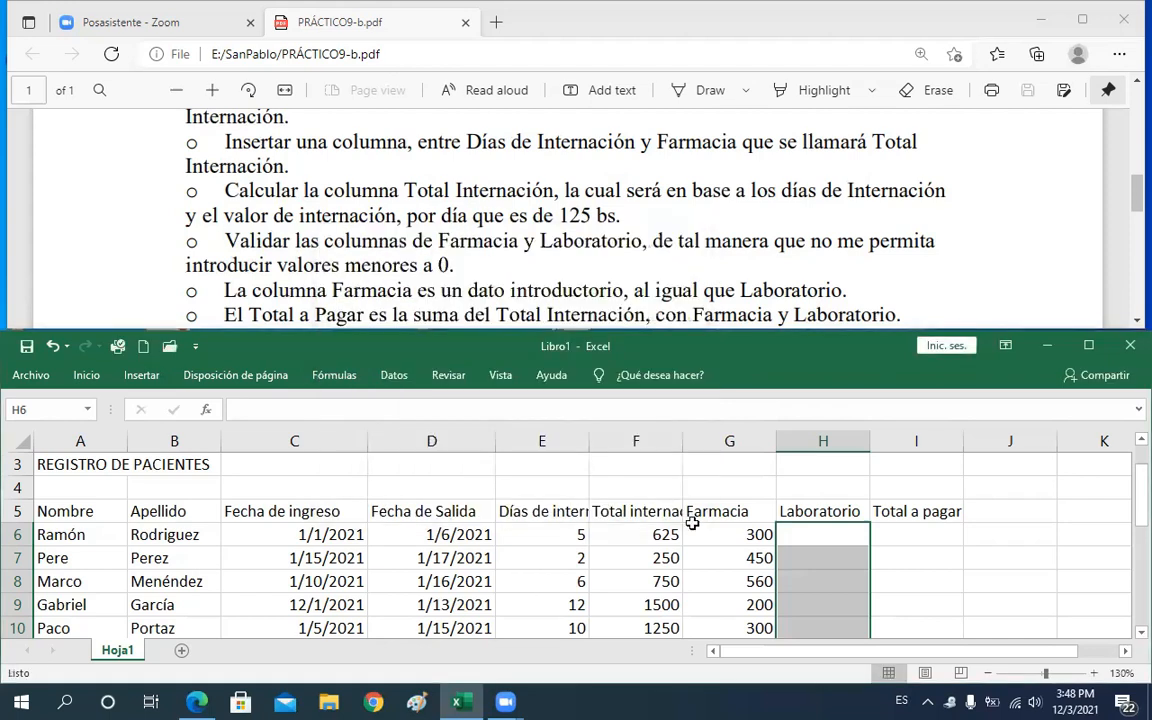
Try entering -567 in H6 to test the Laboratorio validation, then cancel the rejected entry
{"action": "left_click", "coordinate": [830, 537]}
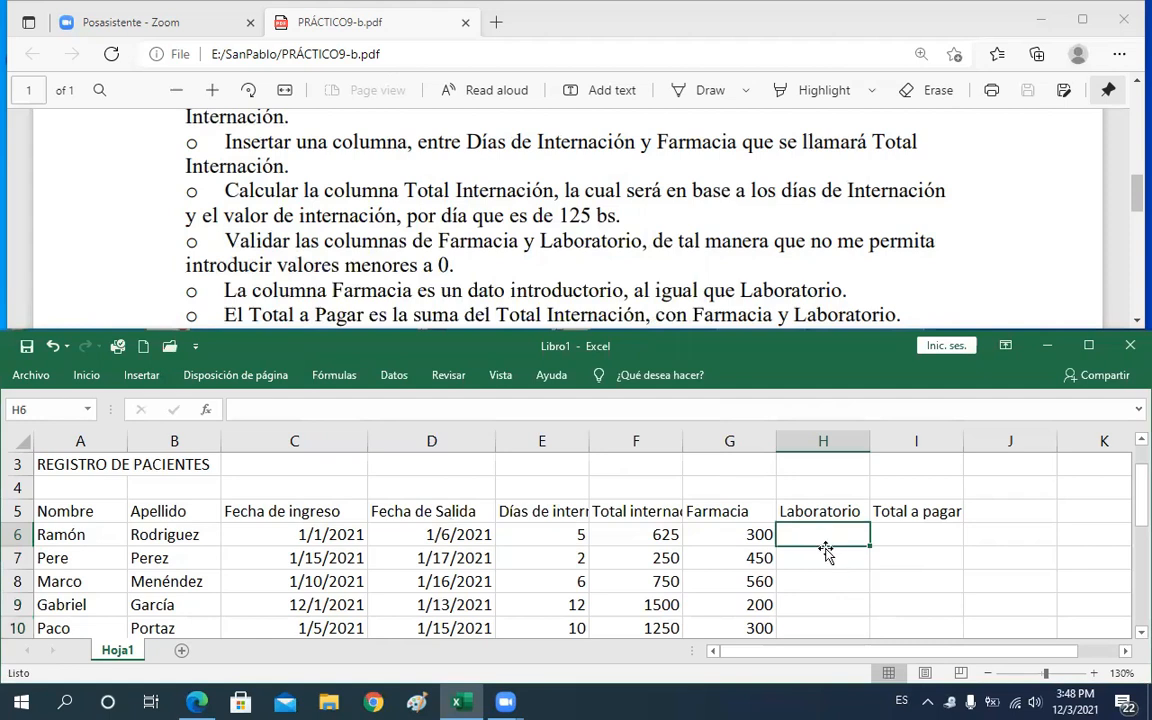
{"action": "key", "text": "Left"}
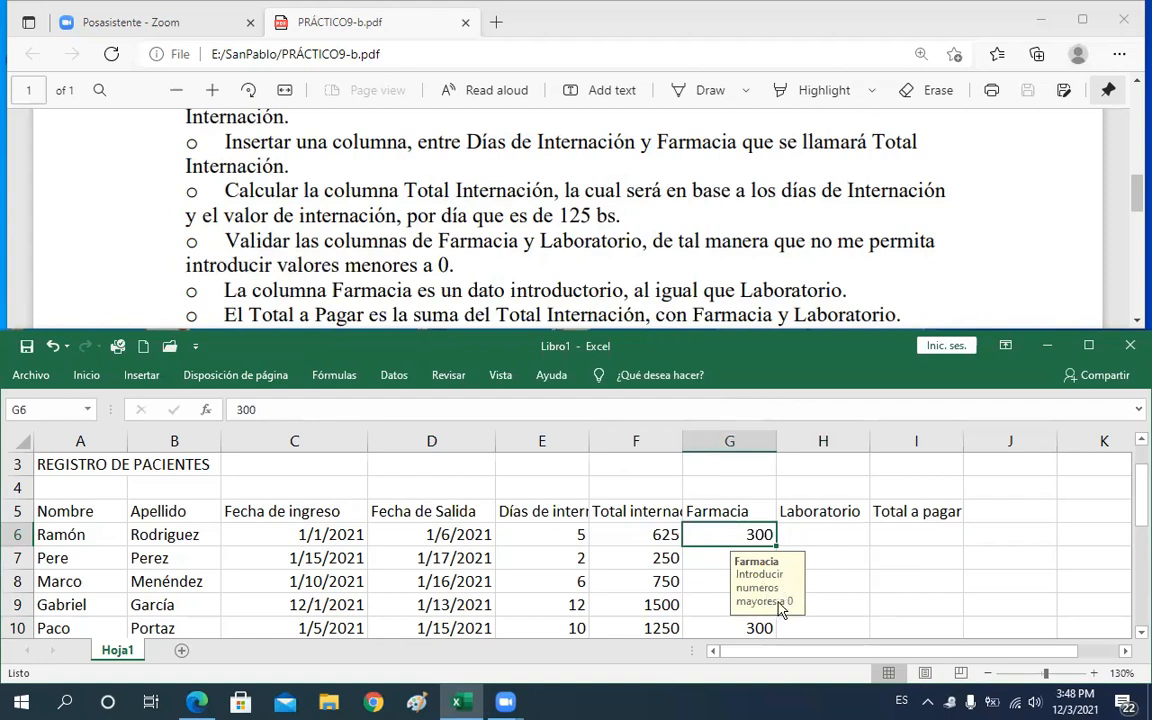
{"action": "left_click", "coordinate": [829, 537]}
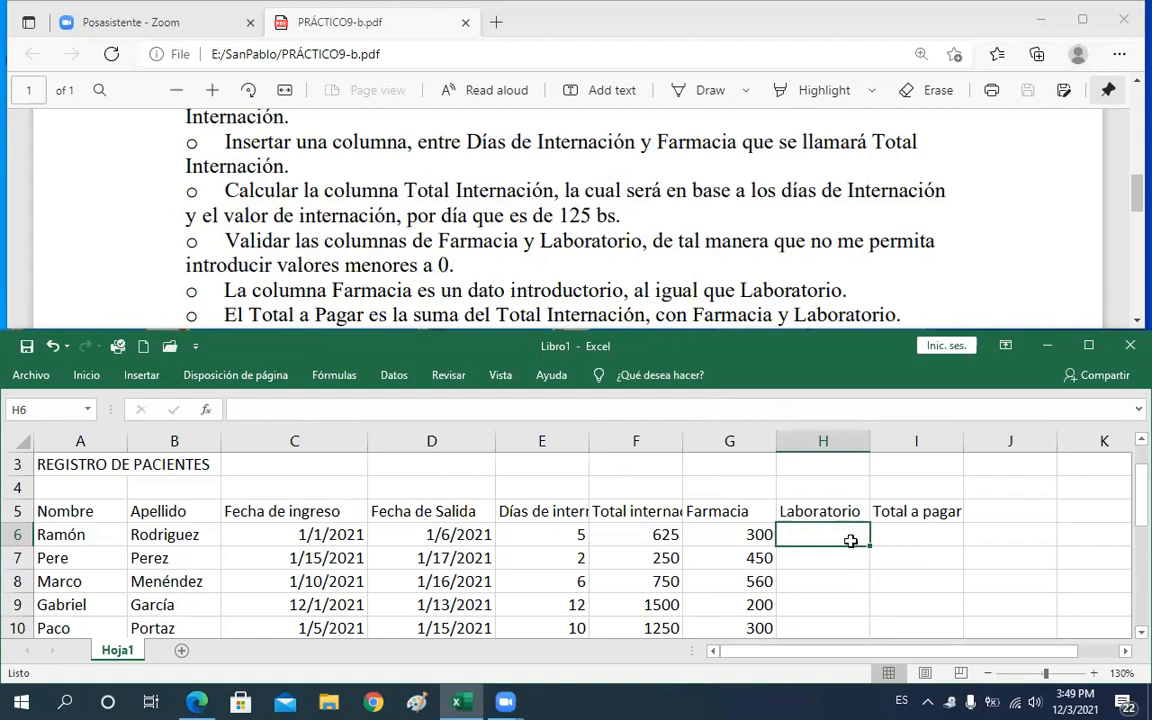
{"action": "type", "text": "-"}
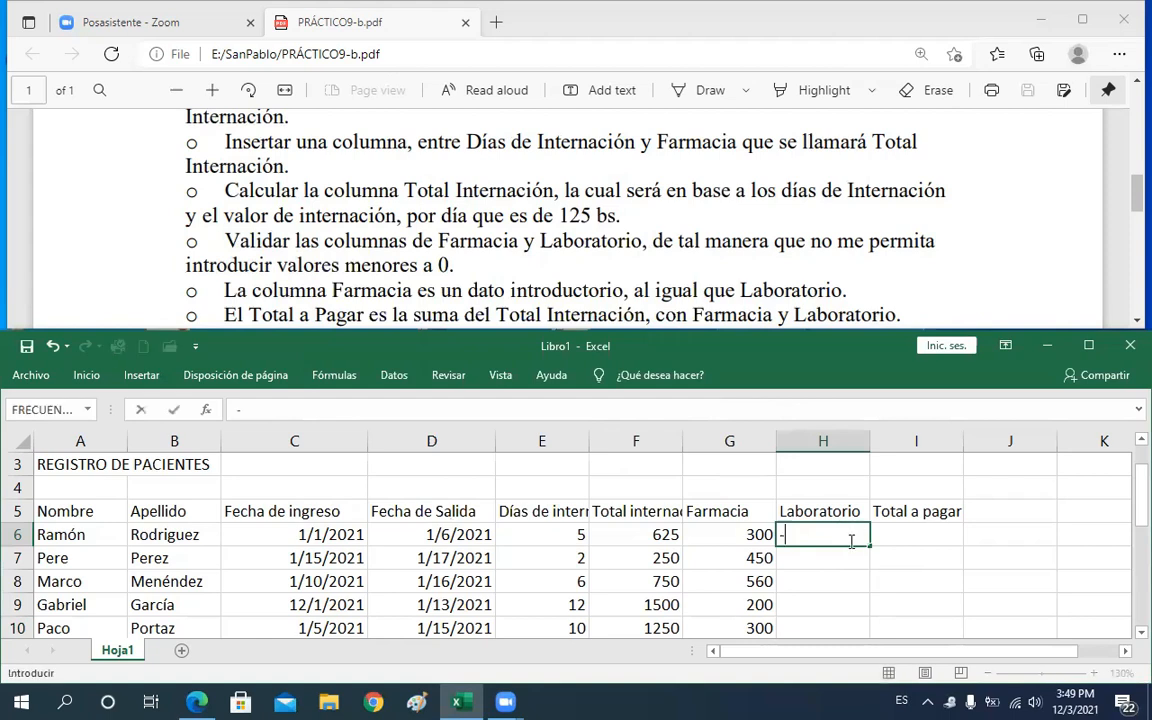
{"action": "type", "text": "567"}
{"action": "key", "text": "Return"}
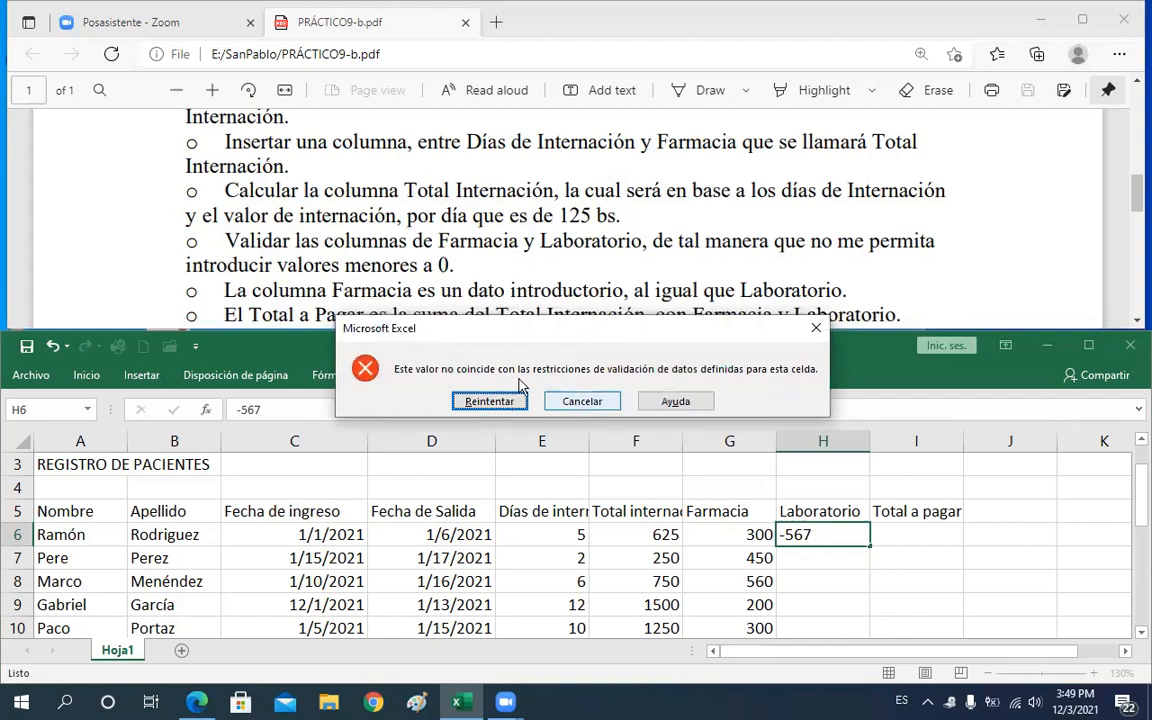
{"action": "left_click", "coordinate": [589, 403]}
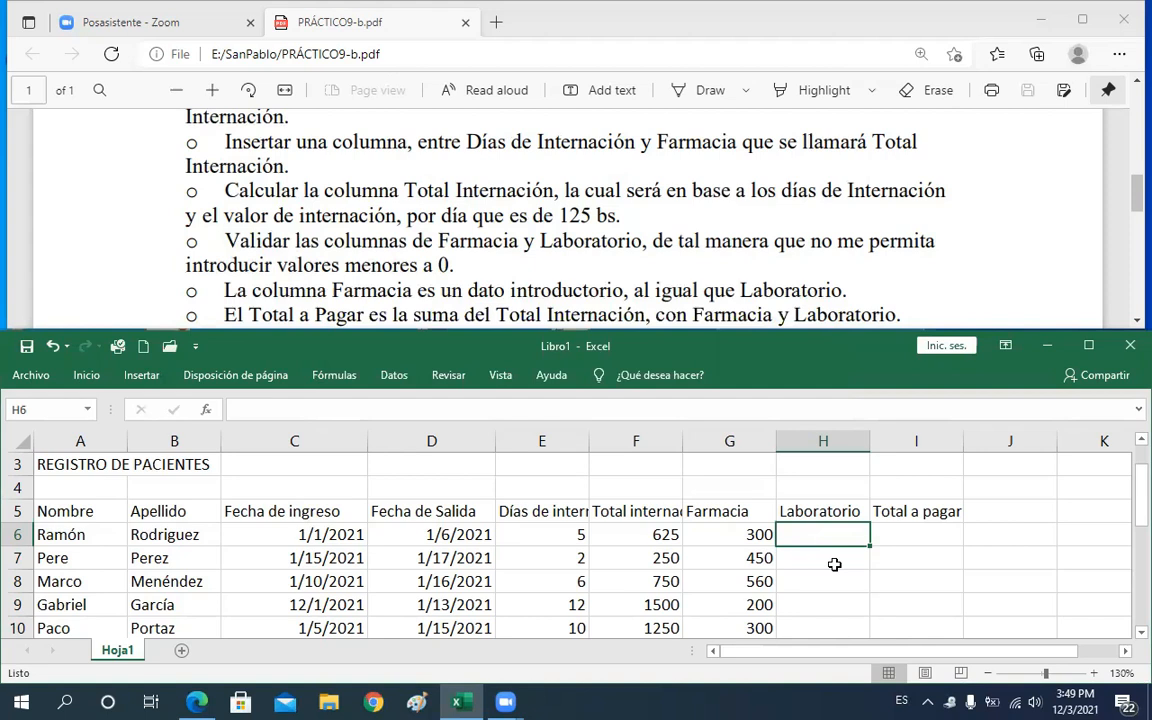
Enter Laboratorio amounts of 700 in H6 and 300 in H7
{"action": "type", "text": "700"}
{"action": "key", "text": "Return"}
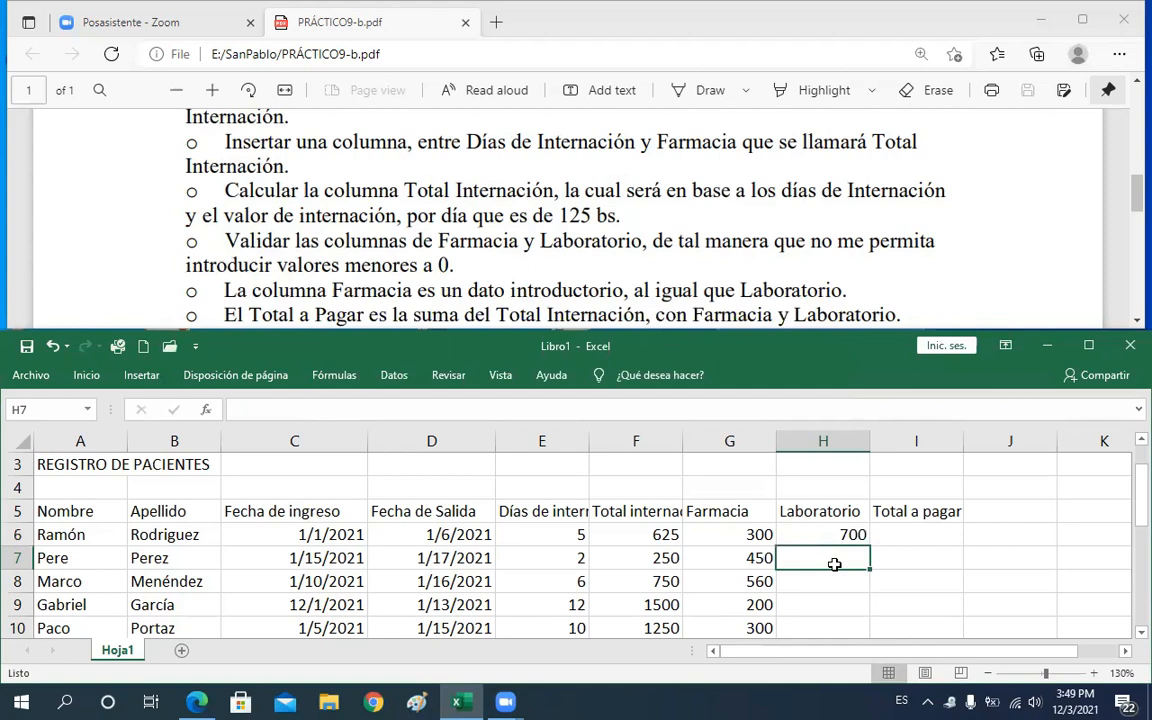
{"action": "type", "text": "300"}
{"action": "key", "text": "Return"}
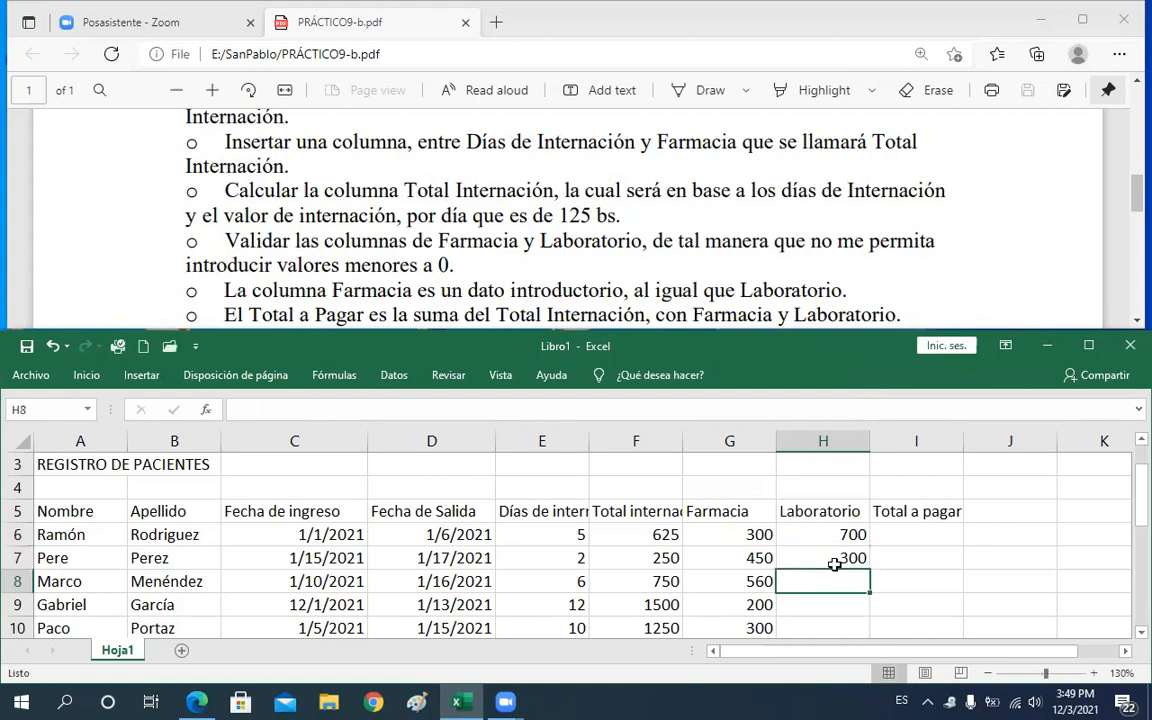
Enter Laboratorio amounts of 250 in H8 and 500 in H9
{"action": "type", "text": "250"}
{"action": "key", "text": "Return"}
{"action": "key", "text": "Return"}
{"action": "key", "text": "Return"}
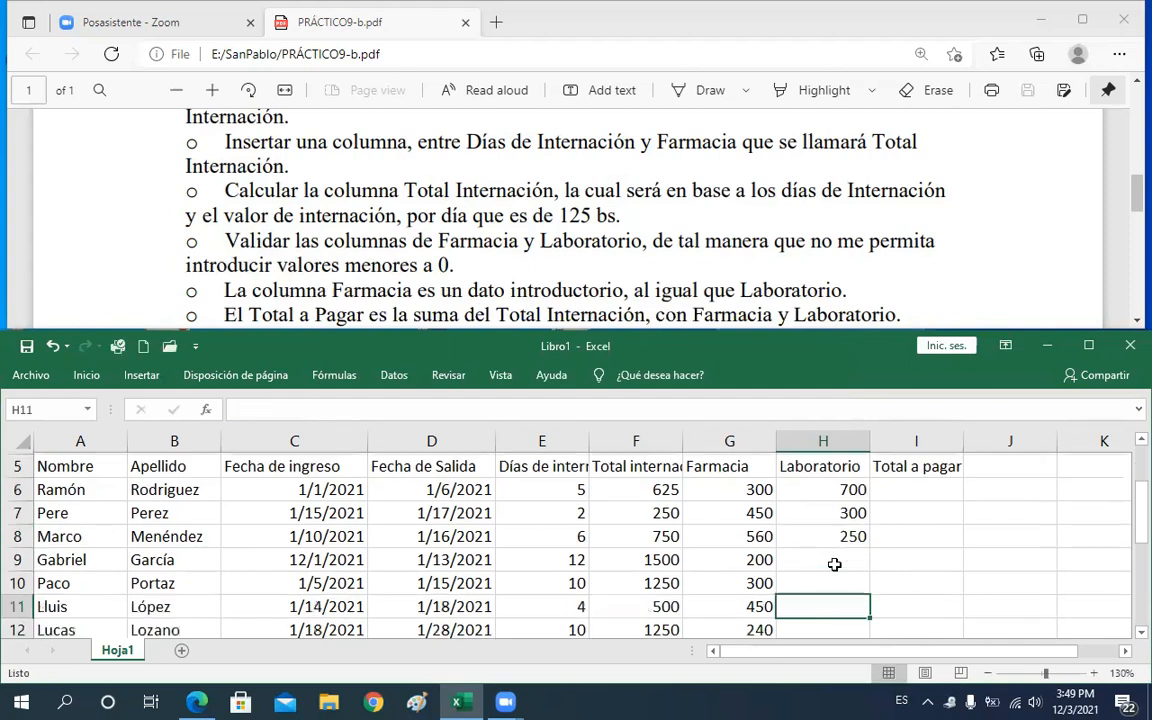
{"action": "left_click", "coordinate": [834, 564]}
{"action": "scroll", "coordinate": [834, 564], "scroll_direction": "down", "scroll_amount": 1}
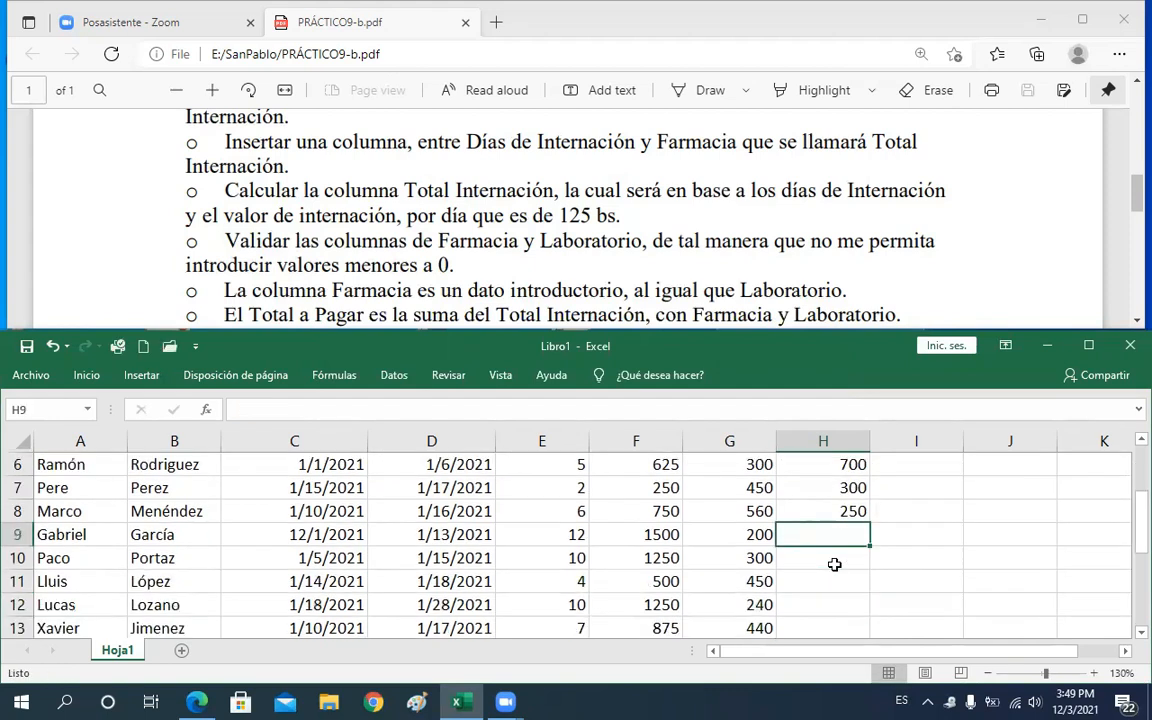
{"action": "type", "text": "500"}
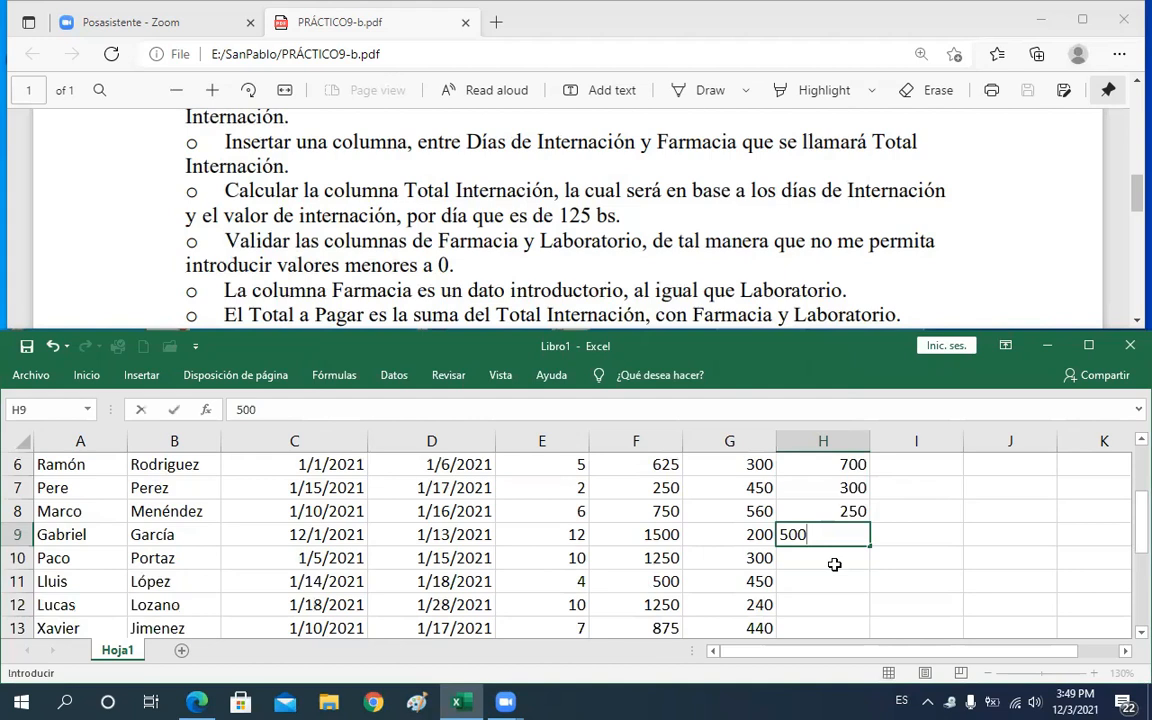
{"action": "key", "text": "Return"}
Enter Laboratorio amounts of 456, 678, 400 and 240 in H10 through H13
{"action": "double_click", "coordinate": [834, 564]}
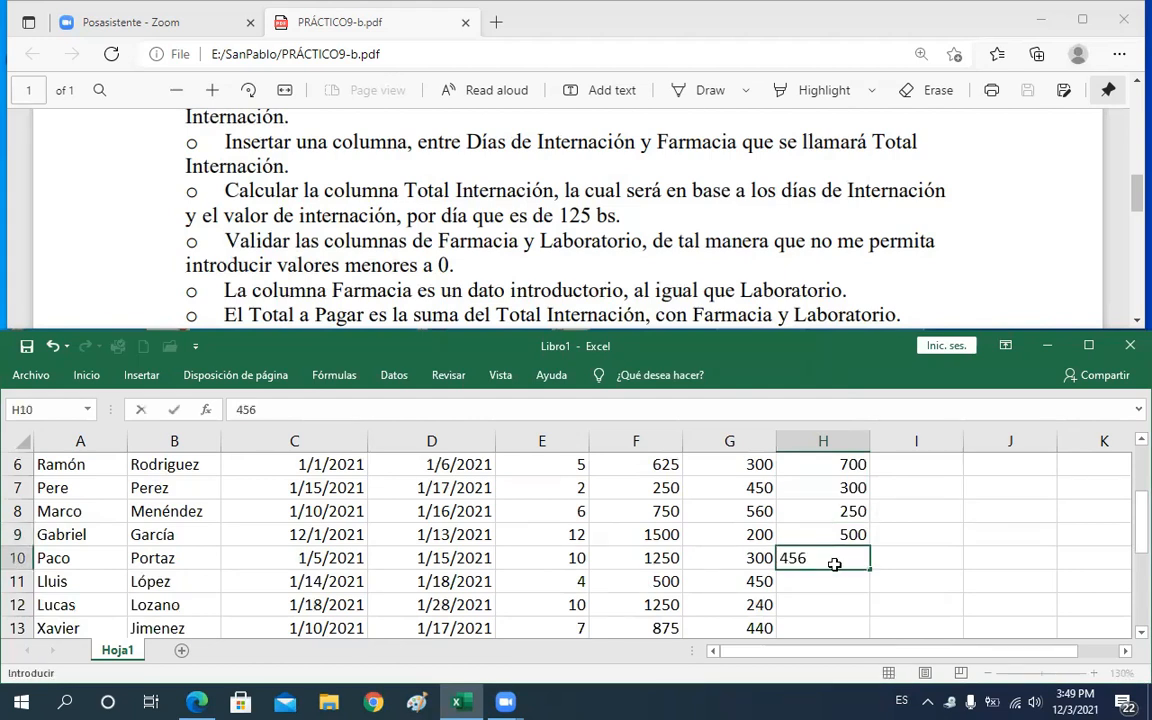
{"action": "key", "text": "Return"}
{"action": "type", "text": "678"}
{"action": "key", "text": "Return"}
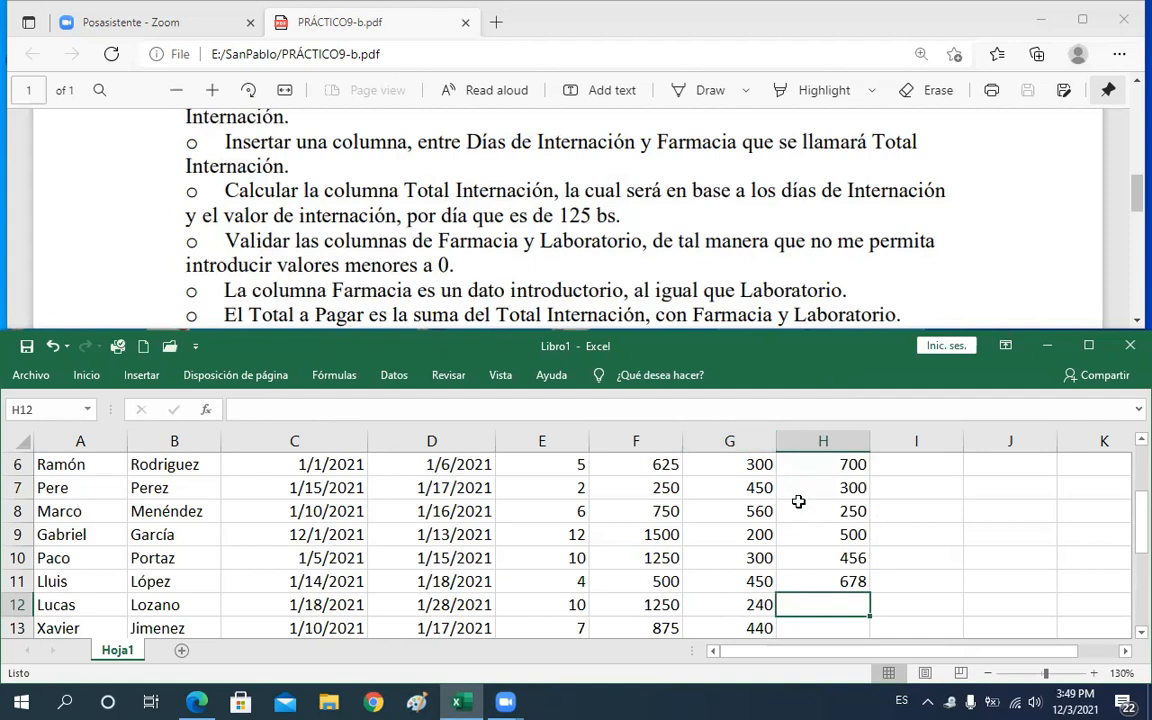
{"action": "type", "text": "4"}
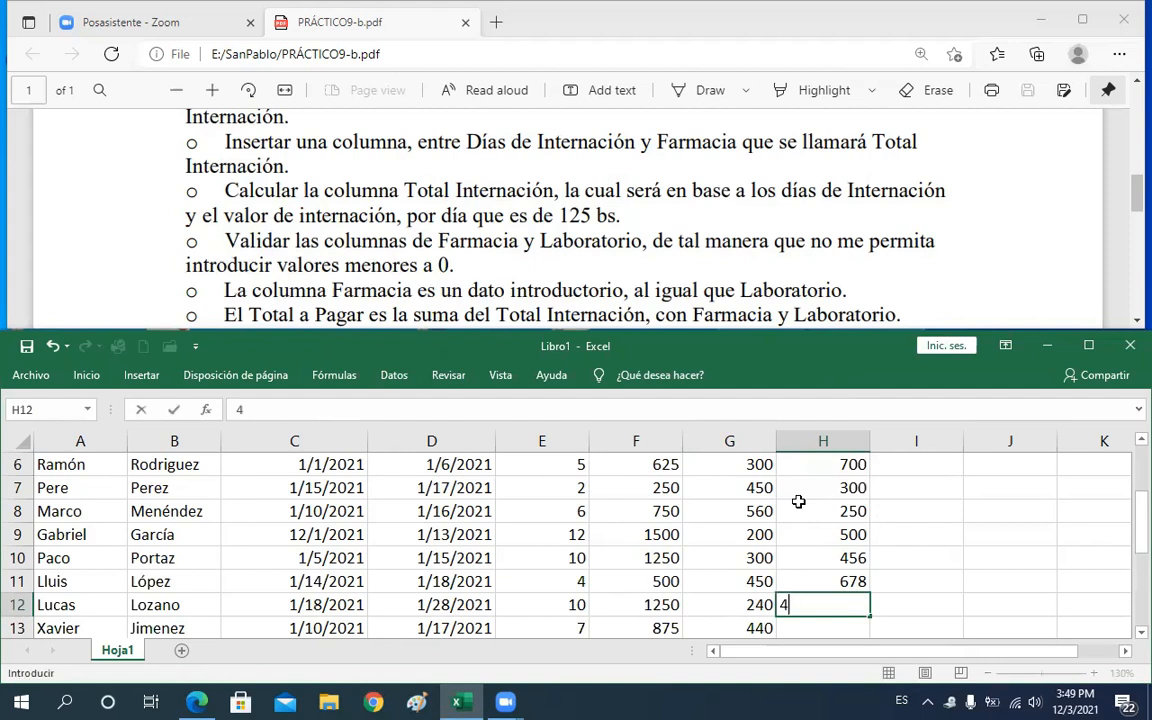
{"action": "type", "text": "00"}
{"action": "key", "text": "Return"}
{"action": "type", "text": "2"}
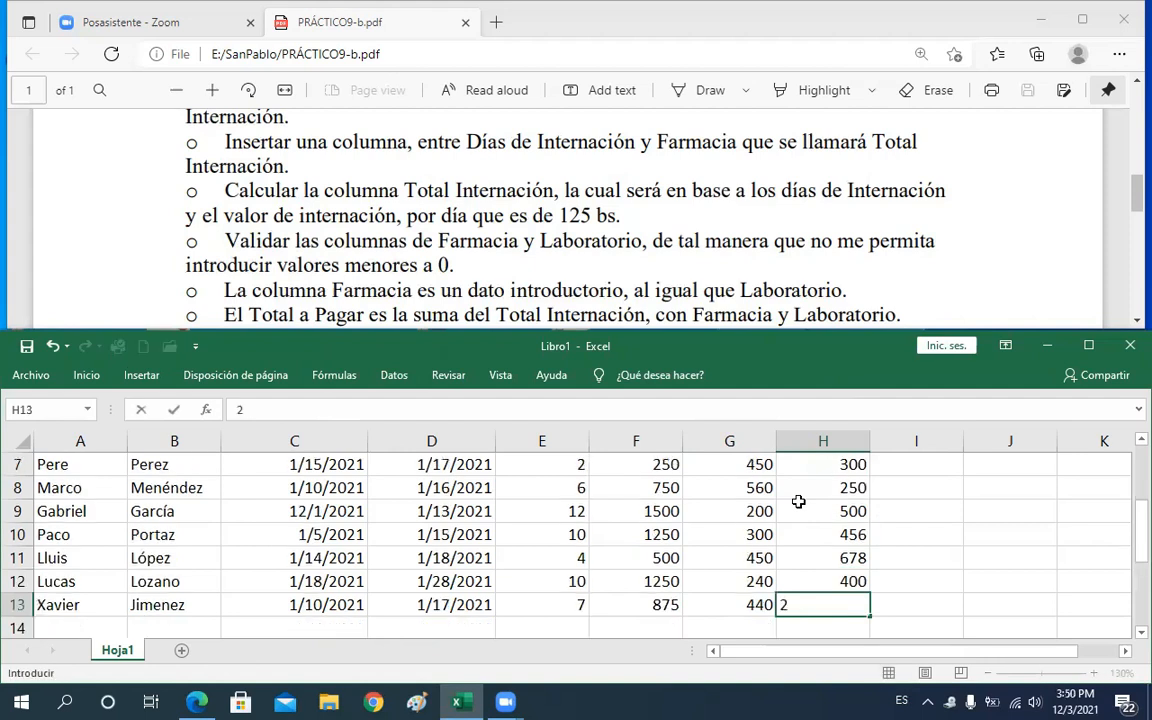
{"action": "type", "text": "40"}
{"action": "key", "text": "Up"}
{"action": "left_click", "coordinate": [798, 499]}
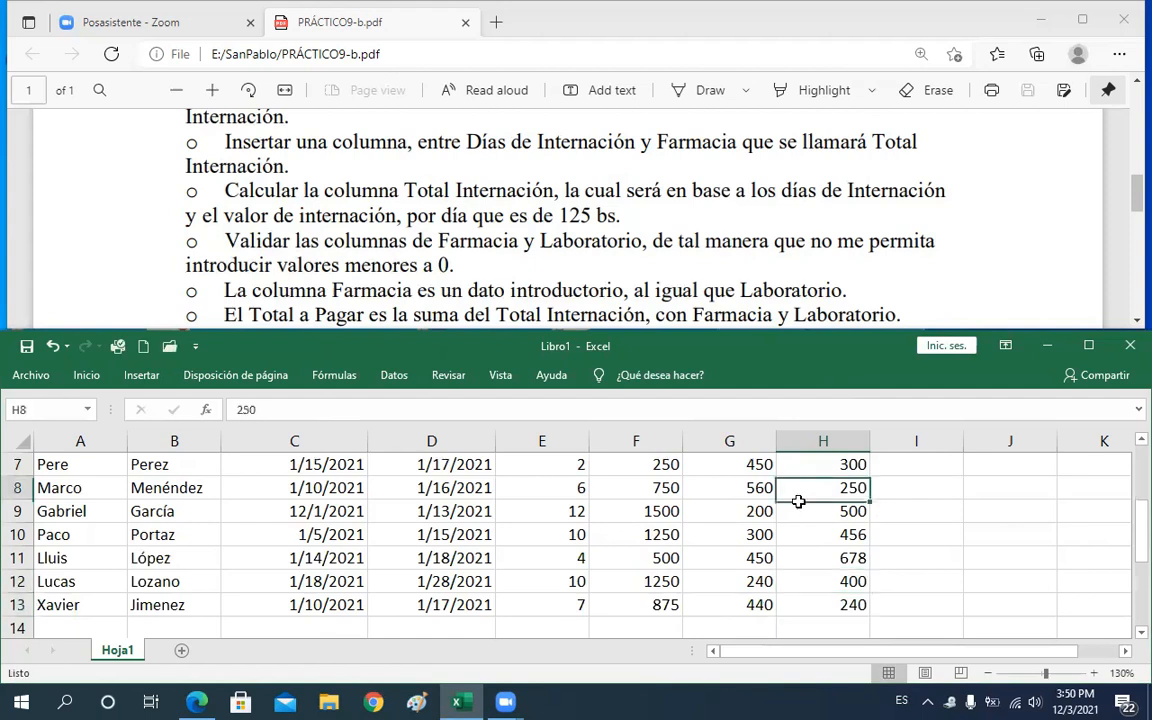
Review the Laboratorio column and read the Total a Pagar instruction in the assignment PDF
{"action": "key", "text": "Up"}
{"action": "key", "text": "Up"}
{"action": "key", "text": "Up"}
{"action": "key", "text": "Up"}
{"action": "key", "text": "Up"}
{"action": "key", "text": "Down"}
{"action": "key", "text": "Down"}
{"action": "key", "text": "Down"}
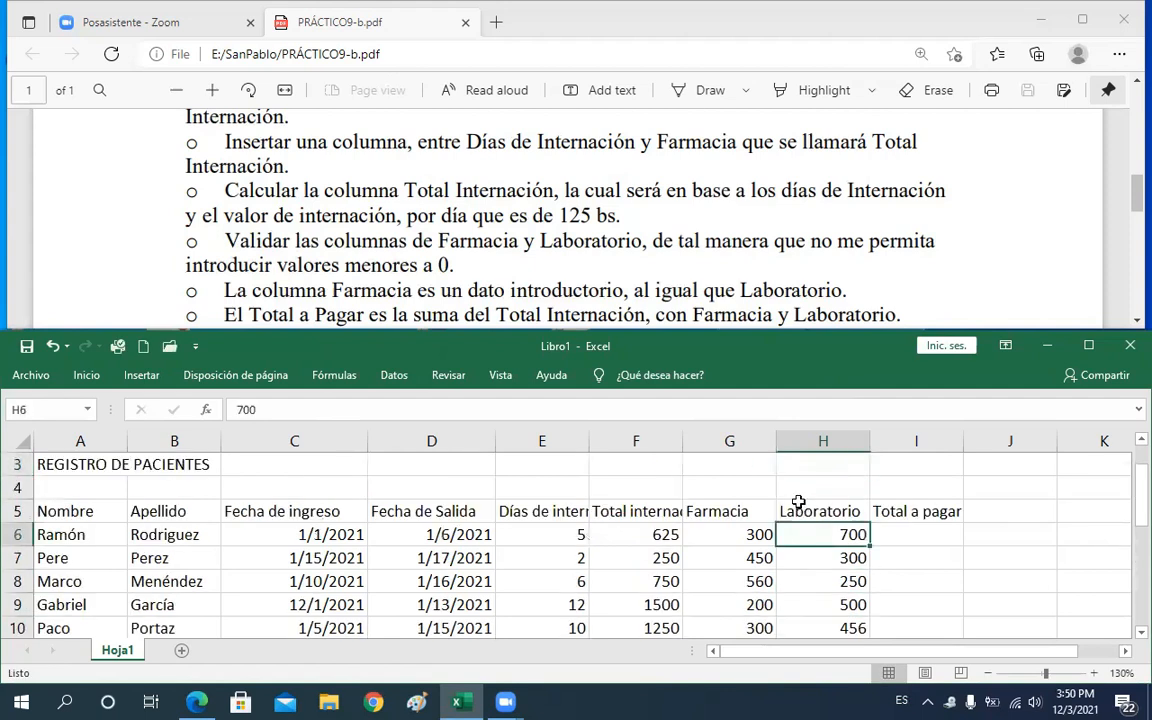
{"action": "scroll", "coordinate": [798, 502], "scroll_direction": "down", "scroll_amount": 1}
{"action": "key", "text": "Right"}
{"action": "key", "text": "Up"}
{"action": "left_click", "coordinate": [810, 488]}
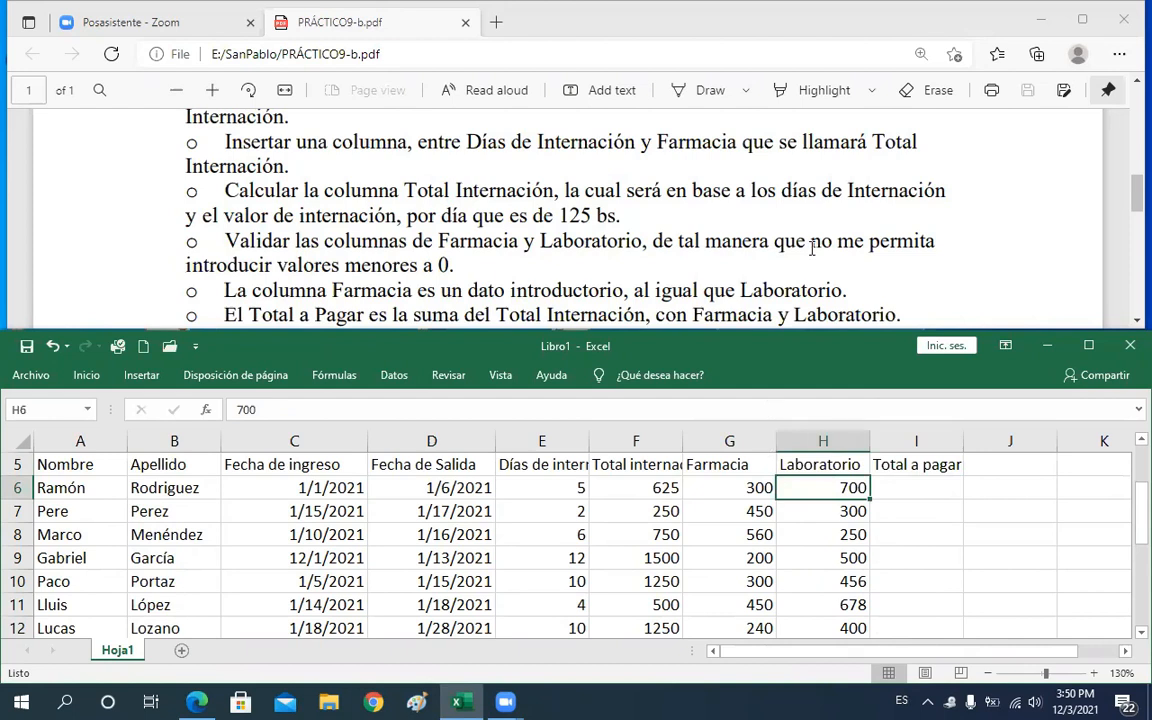
{"action": "left_click", "coordinate": [803, 285]}
{"action": "scroll", "coordinate": [803, 285], "scroll_direction": "down", "scroll_amount": 1}
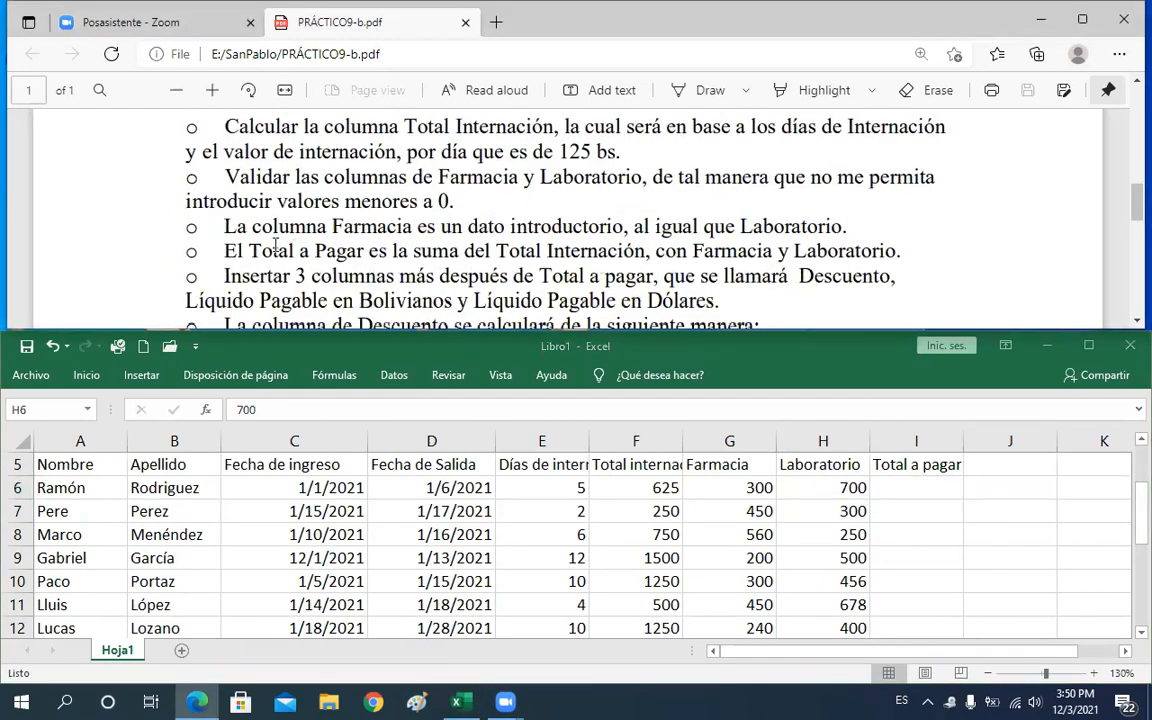
{"action": "left_click_drag", "start_coordinate": [224, 251], "coordinate": [411, 256]}
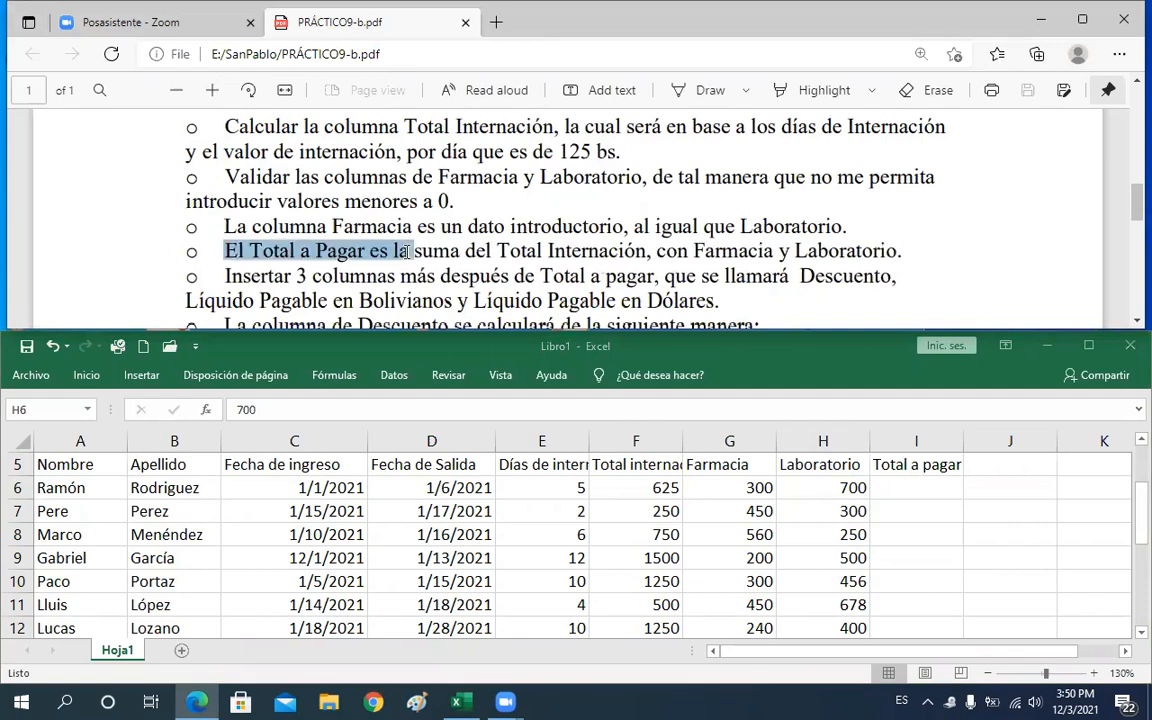
{"action": "left_click", "coordinate": [493, 231]}
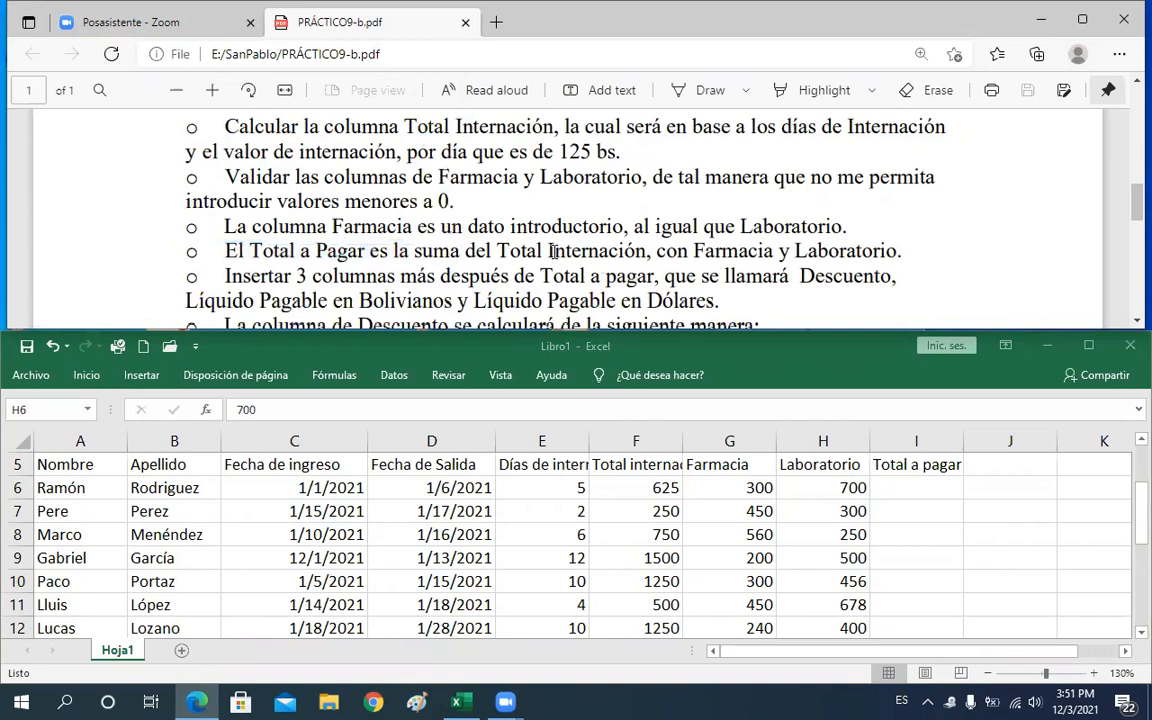
{"action": "left_click_drag", "start_coordinate": [612, 252], "coordinate": [548, 252]}
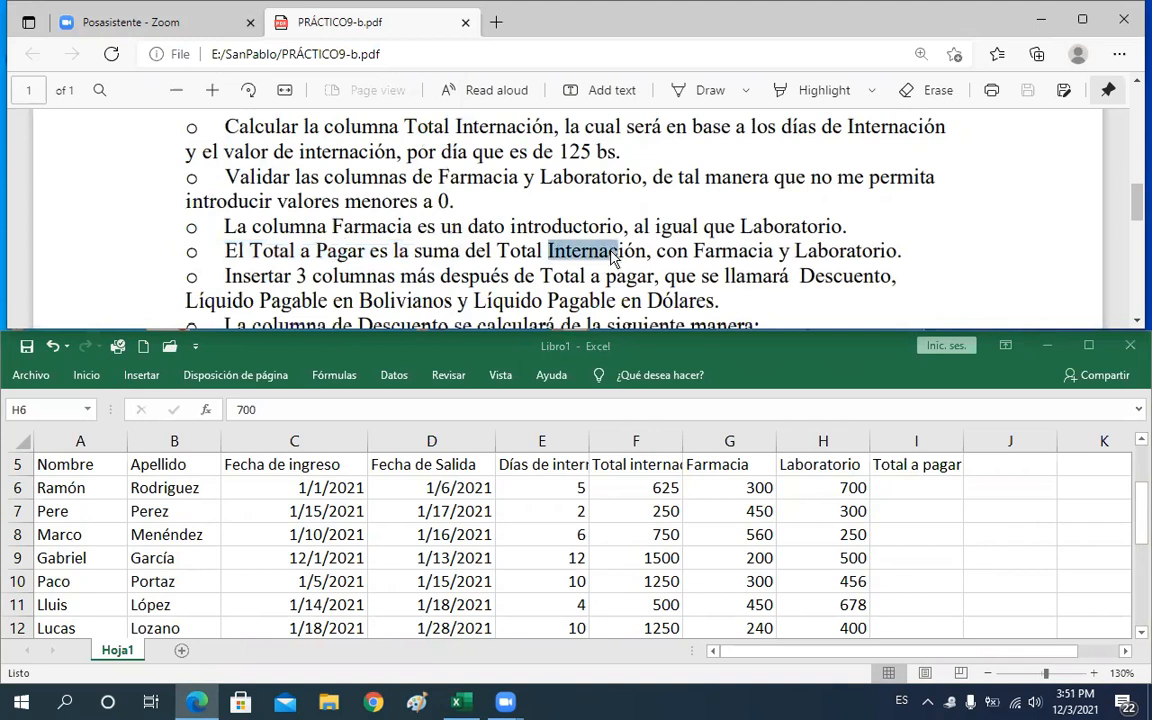
{"action": "left_click", "coordinate": [743, 247]}
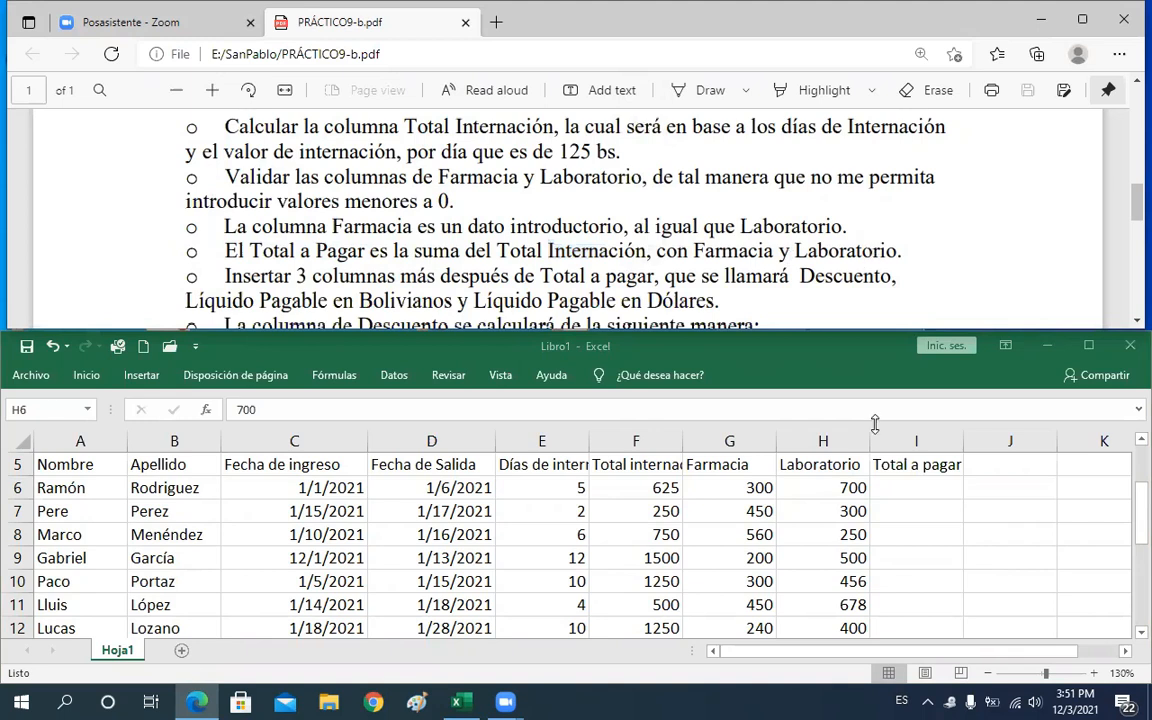
Calculate Total a pagar in I6 by adding Total internación, Farmacia and Laboratorio with =F6+G6+H6
{"action": "left_click", "coordinate": [901, 491]}
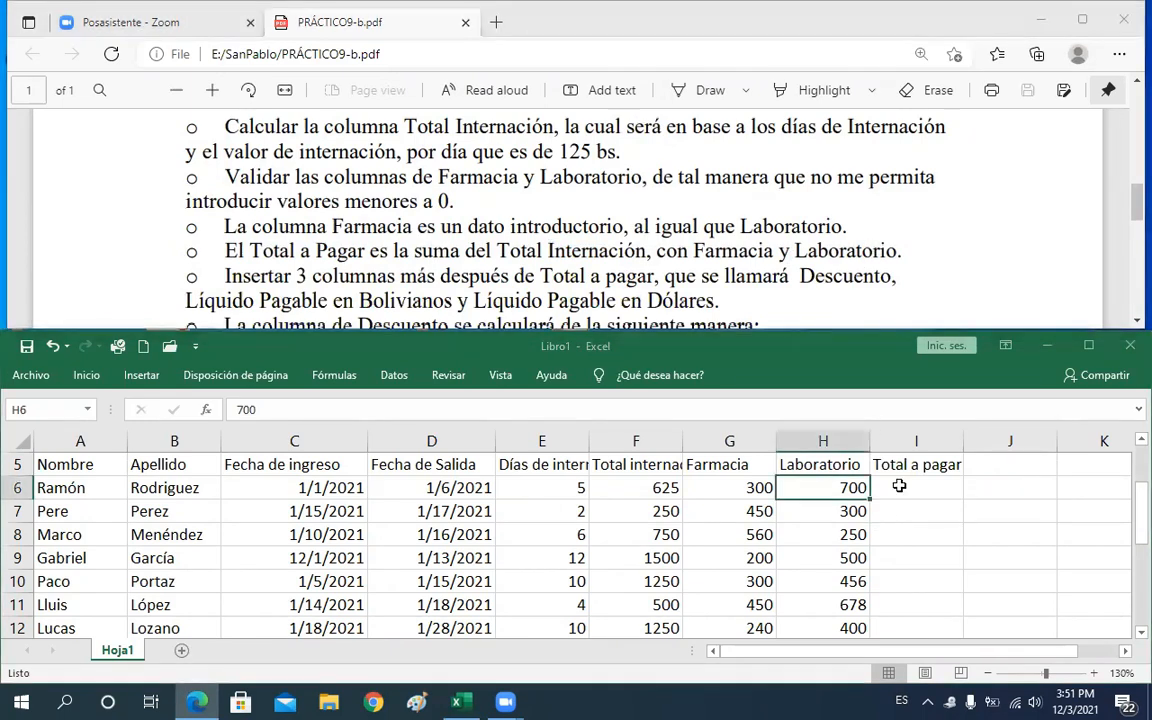
{"action": "left_click", "coordinate": [903, 487]}
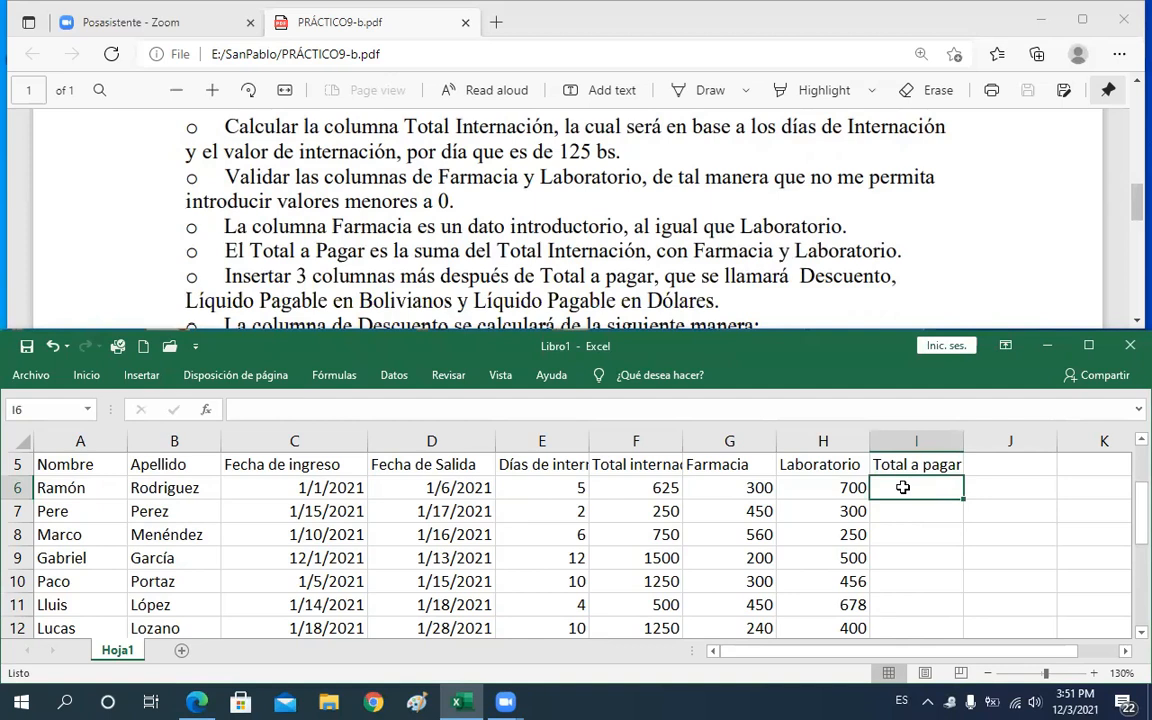
{"action": "type", "text": "="}
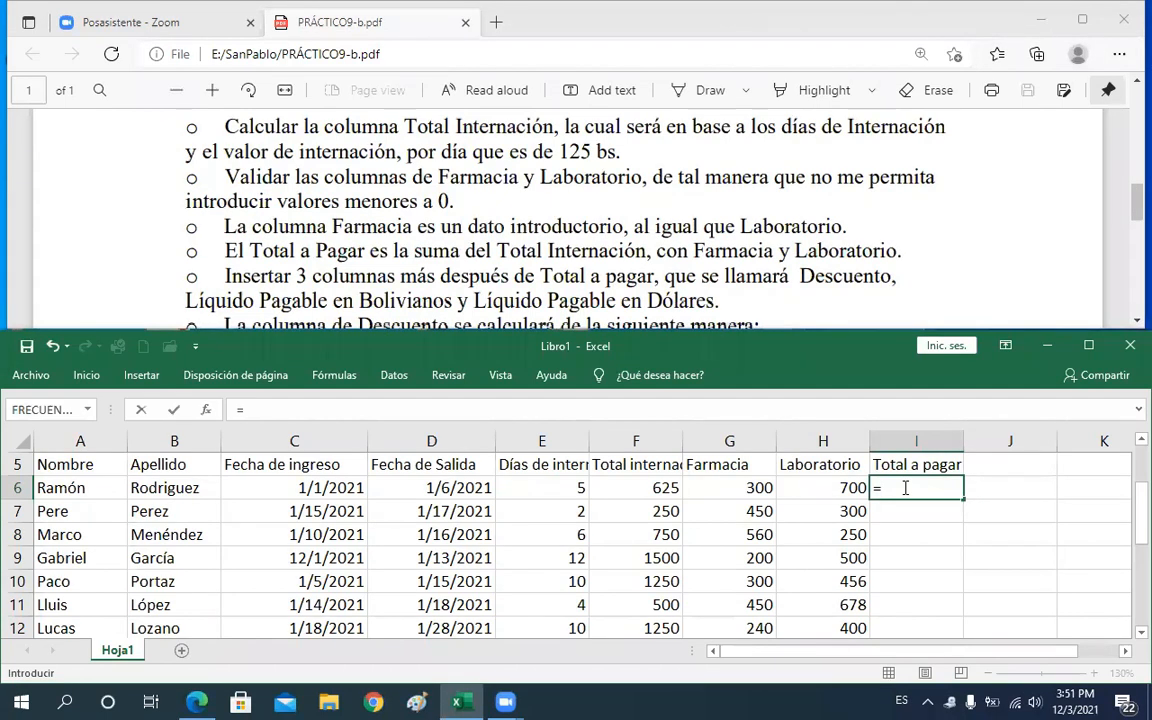
{"action": "left_click", "coordinate": [646, 487]}
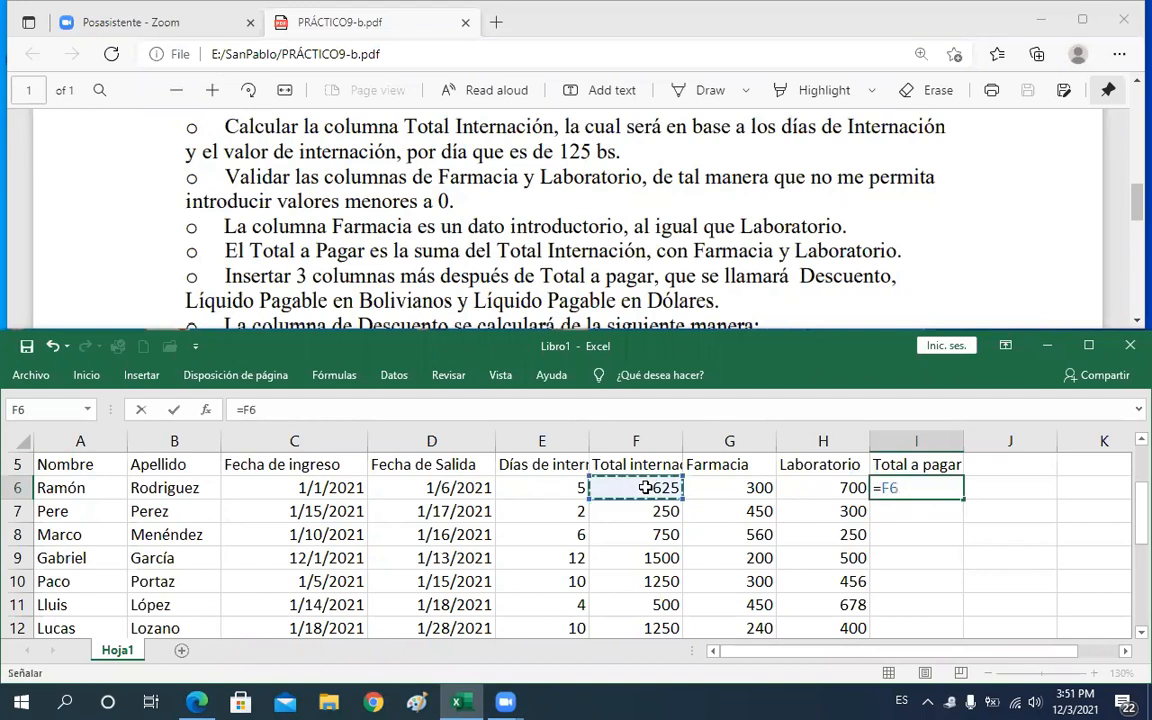
{"action": "type", "text": "¡"}
{"action": "key", "text": "BackSpace"}
{"action": "type", "text": "¡"}
{"action": "key", "text": "BackSpace"}
{"action": "type", "text": "+"}
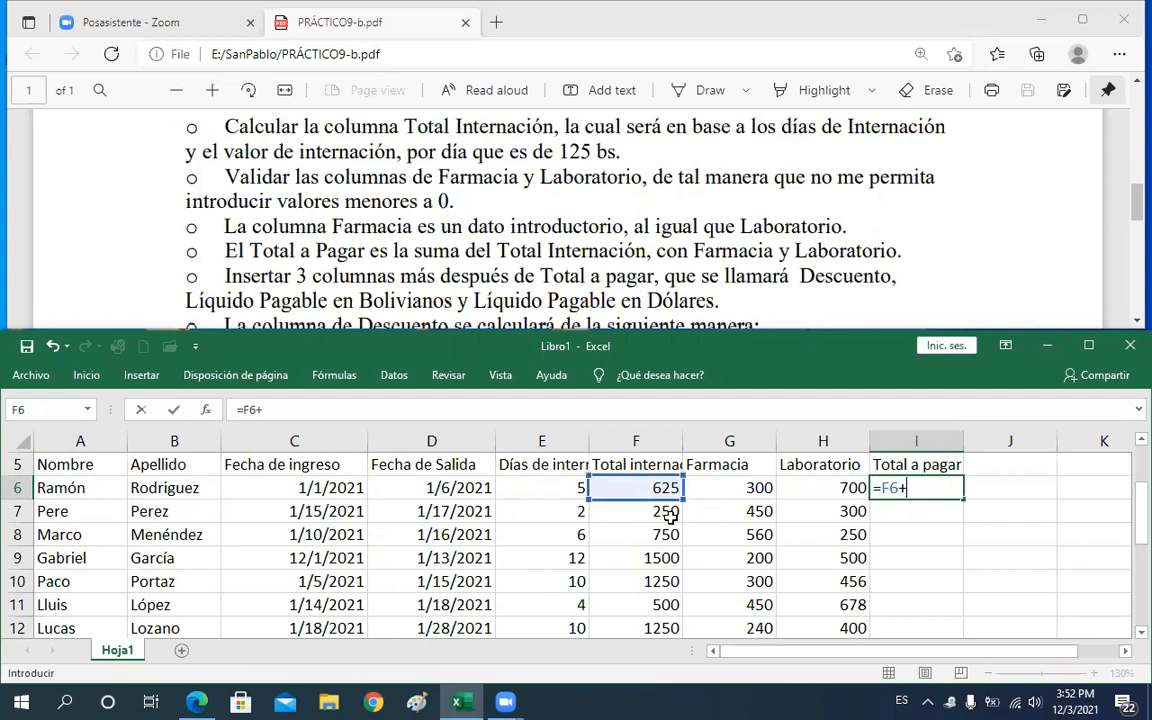
{"action": "left_click", "coordinate": [738, 490]}
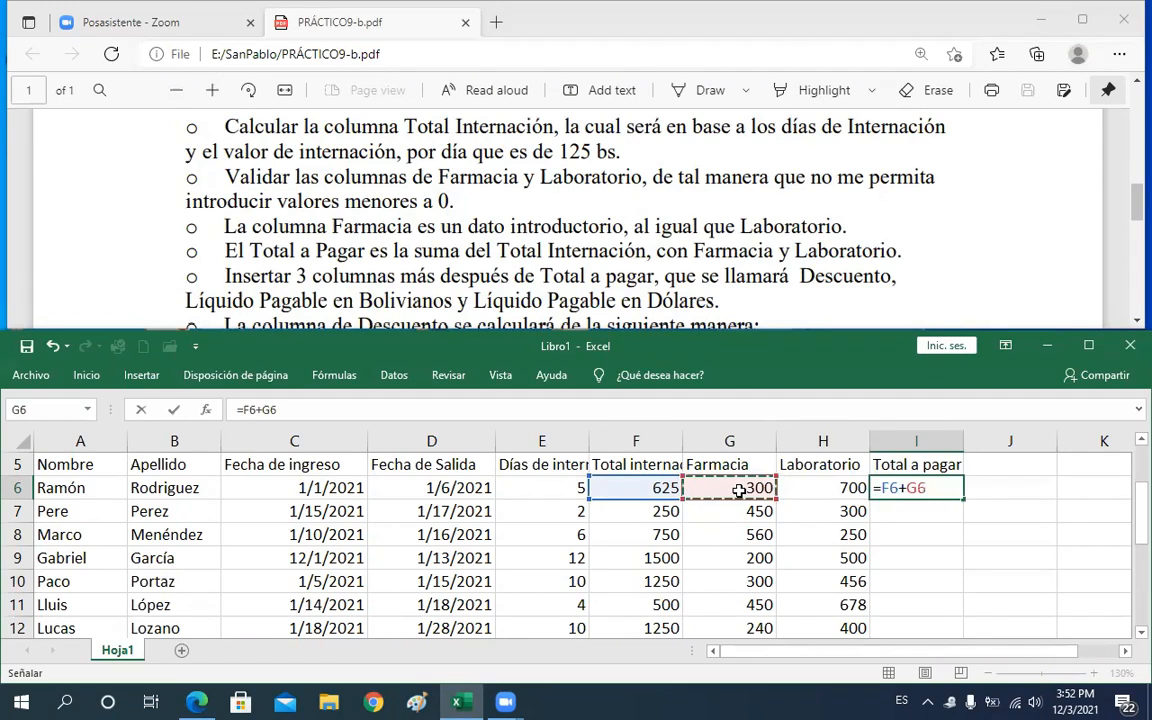
{"action": "type", "text": "*"}
{"action": "key", "text": "BackSpace"}
{"action": "type", "text": "+"}
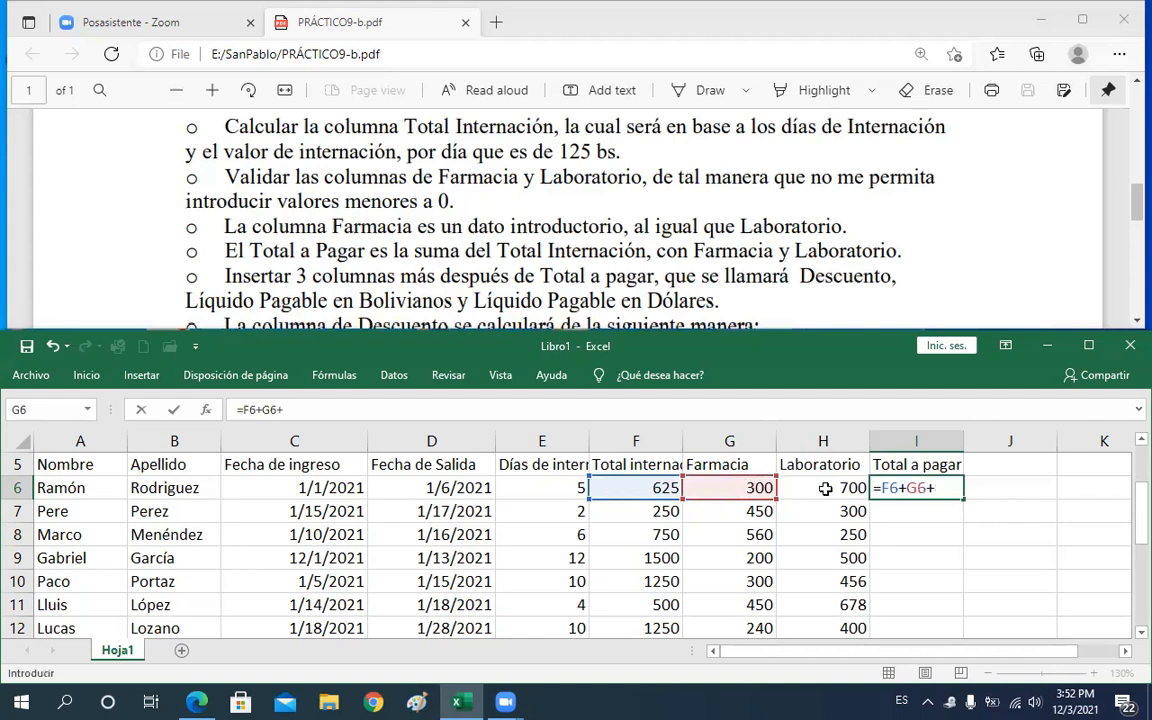
{"action": "left_click", "coordinate": [825, 490]}
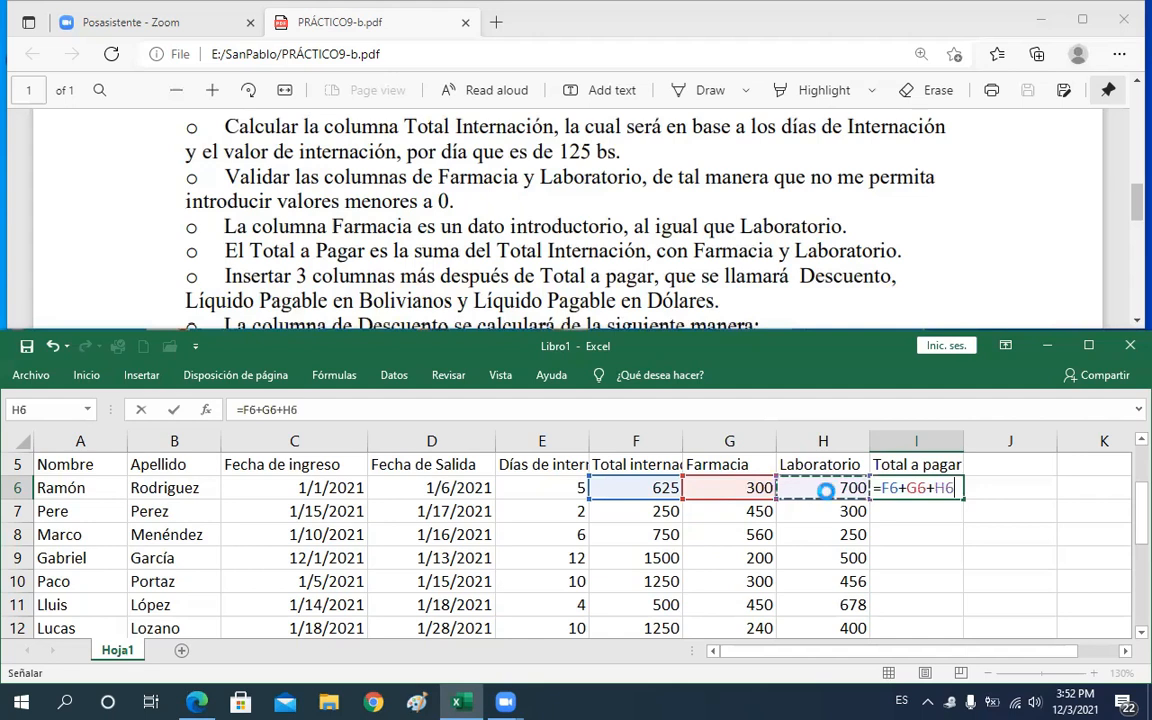
{"action": "key", "text": "Return"}
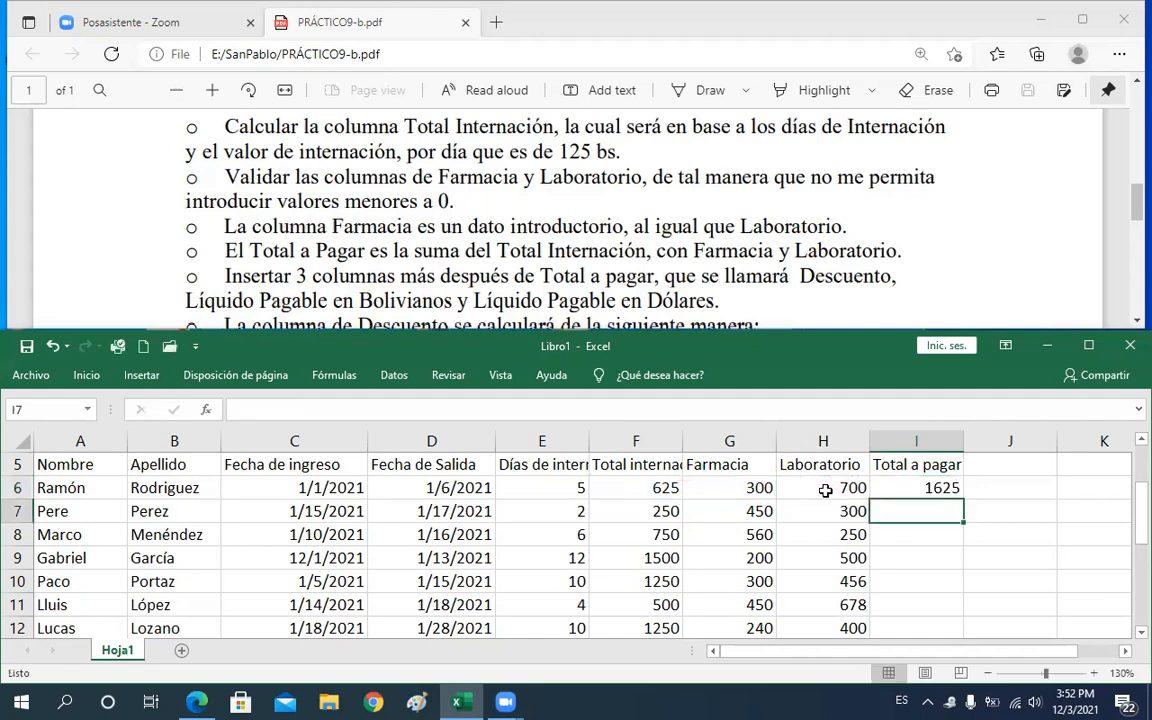
Rewrite the I6 Total a pagar formula as =SUMA(F6:H6)
{"action": "key", "text": "Up"}
{"action": "key", "text": "F2"}
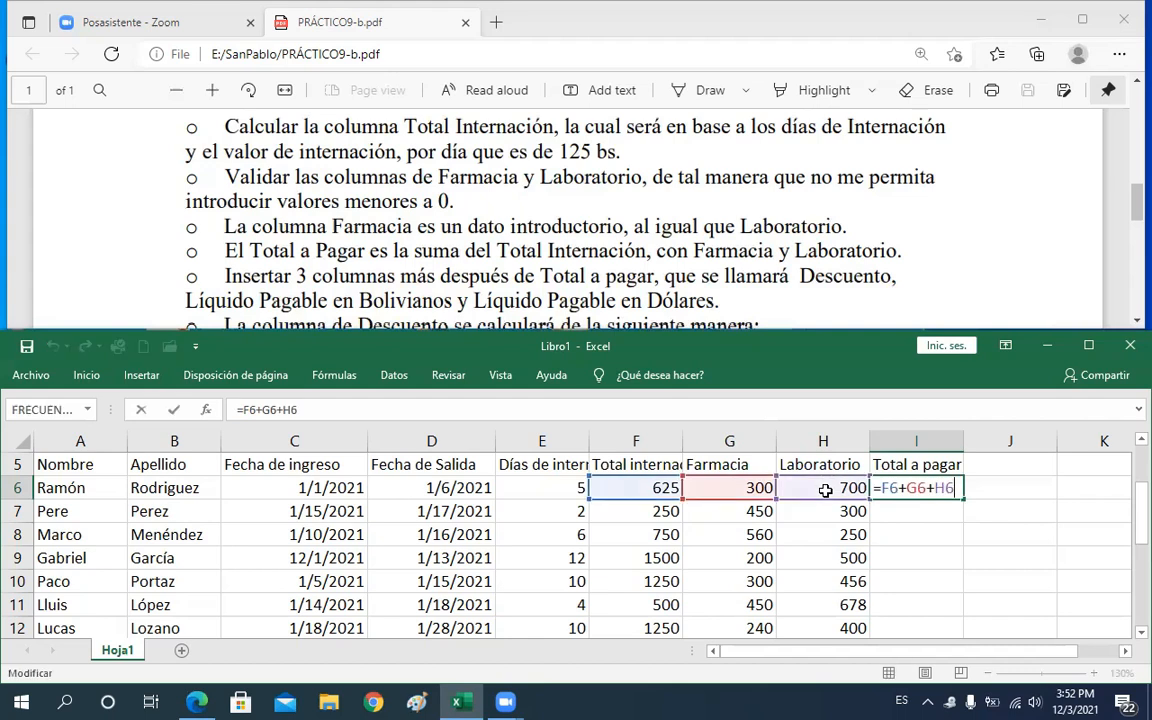
{"action": "key", "text": "BackSpace"}
{"action": "key", "text": "BackSpace"}
{"action": "key", "text": "BackSpace"}
{"action": "key", "text": "BackSpace"}
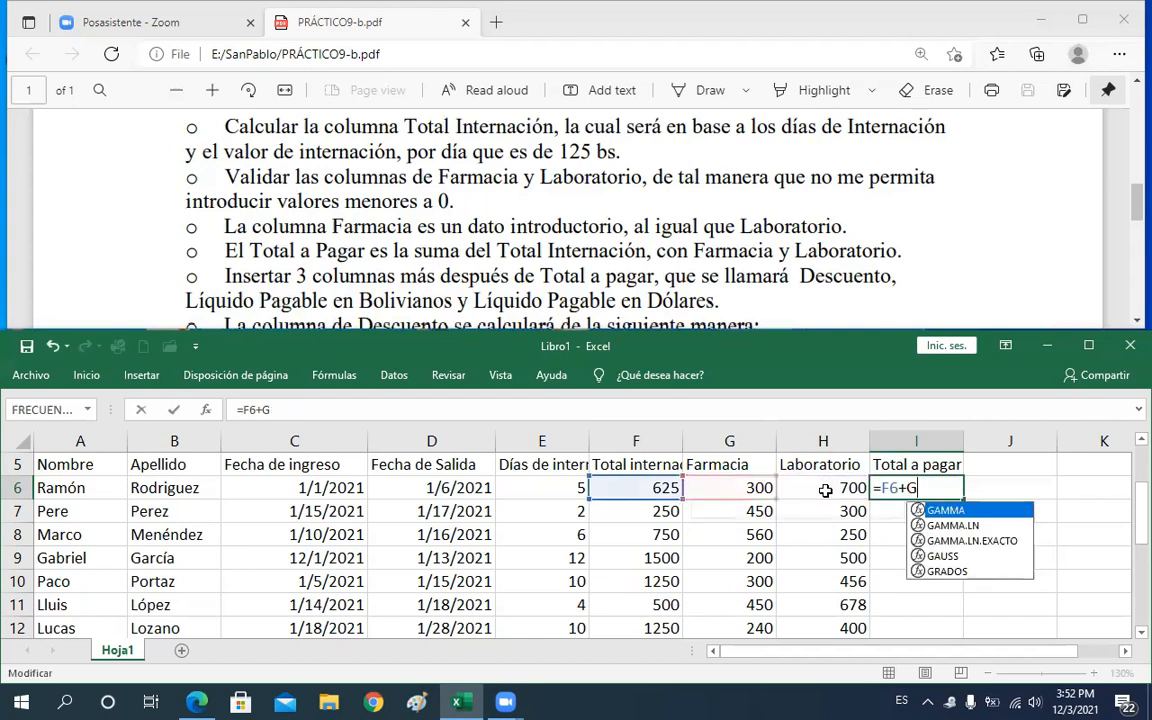
{"action": "key", "text": "BackSpace"}
{"action": "key", "text": "BackSpace"}
{"action": "key", "text": "BackSpace"}
{"action": "key", "text": "BackSpace"}
{"action": "type", "text": "su"}
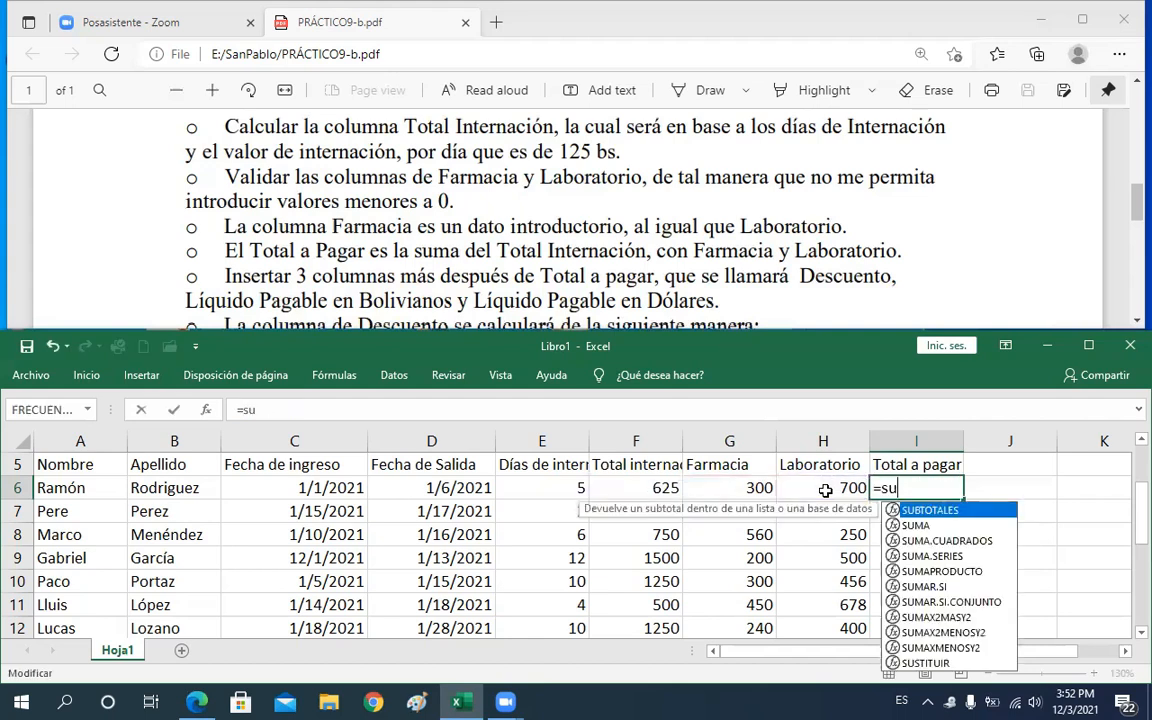
{"action": "key", "text": "Down"}
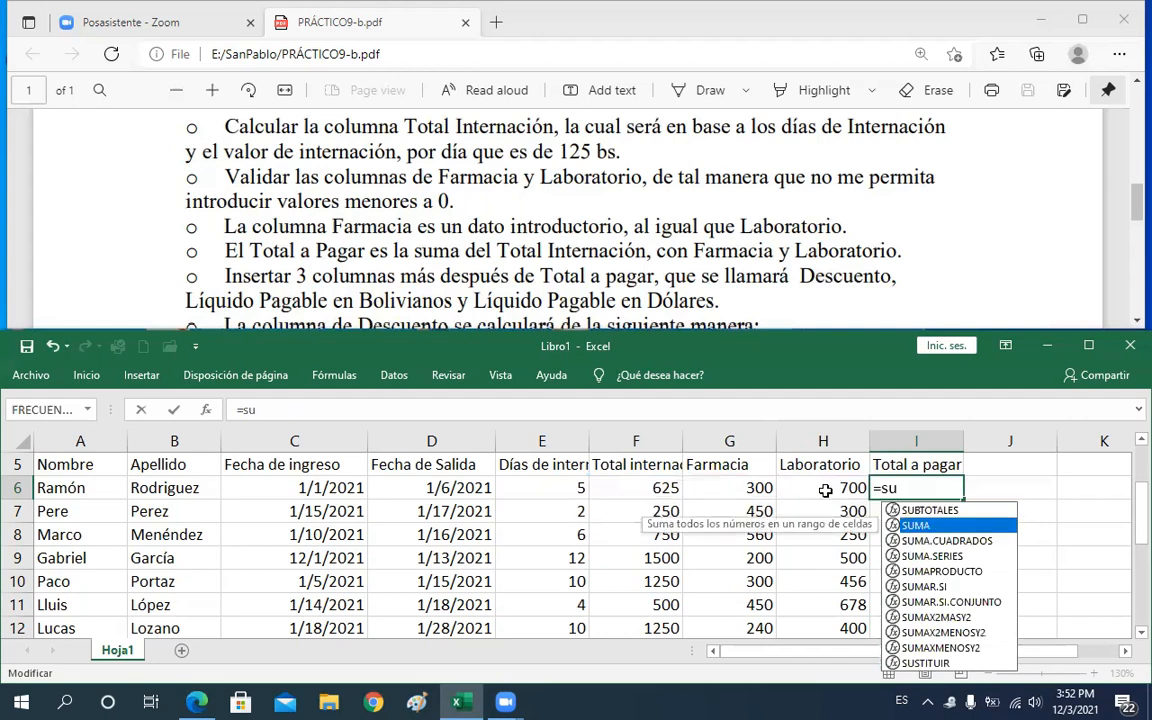
{"action": "key", "text": "Tab"}
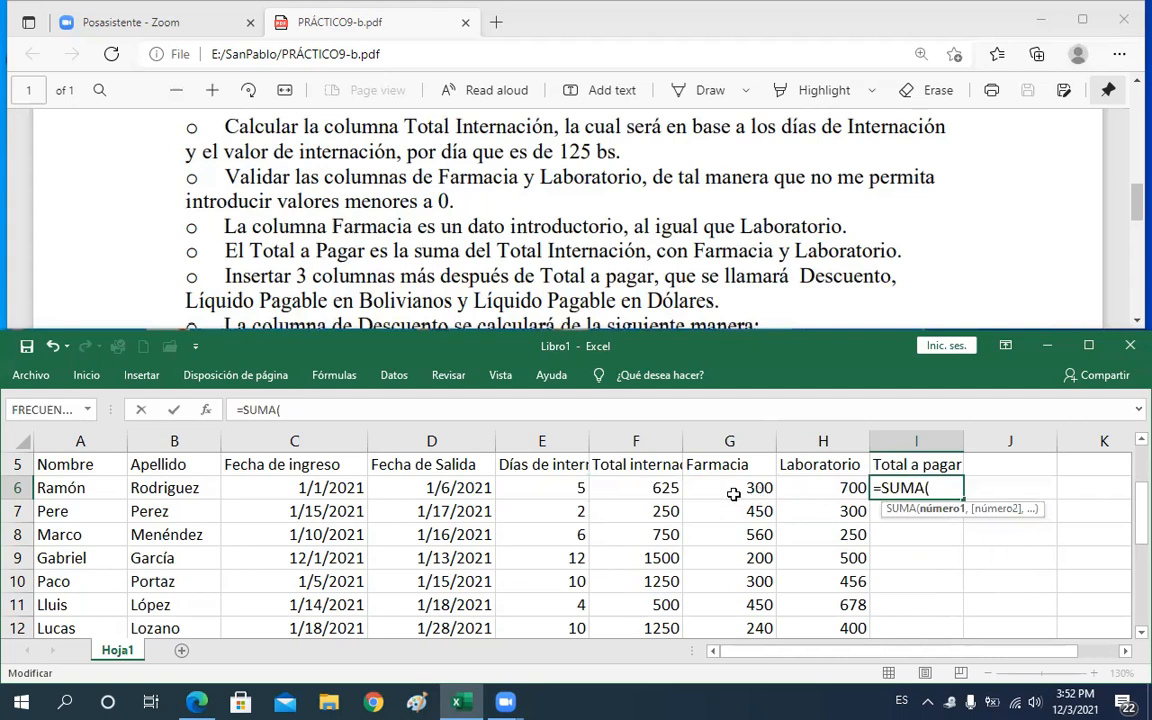
{"action": "left_click", "coordinate": [656, 487]}
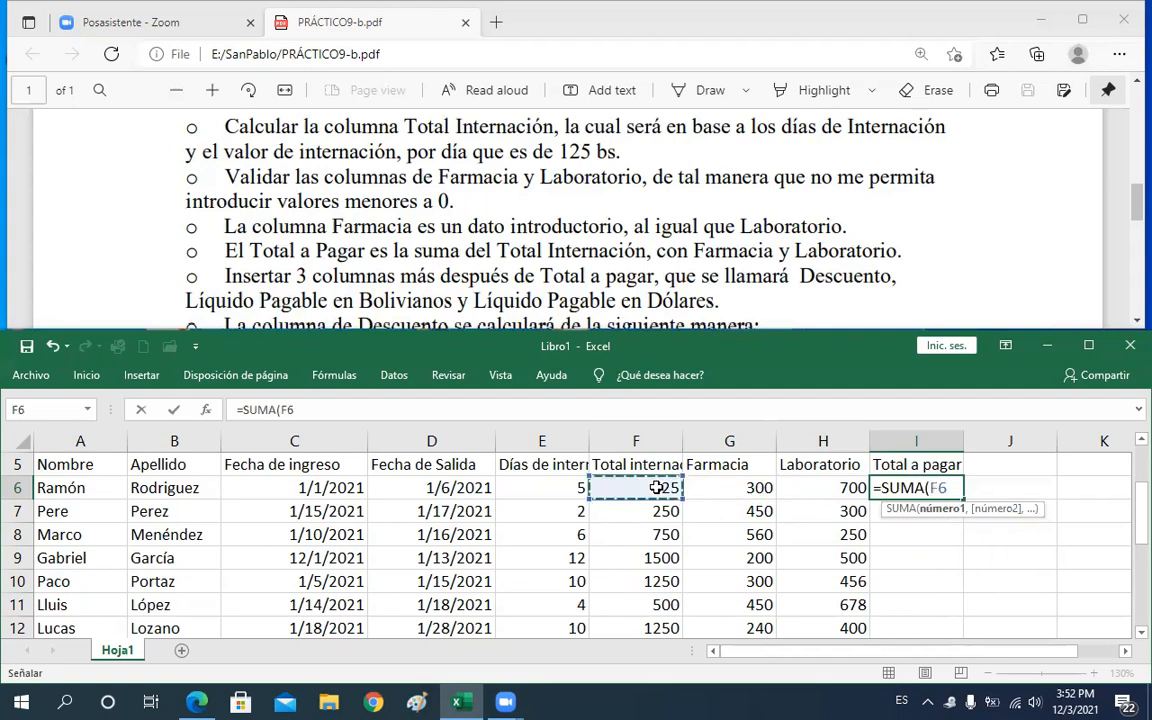
{"action": "type", "text": "Ñ"}
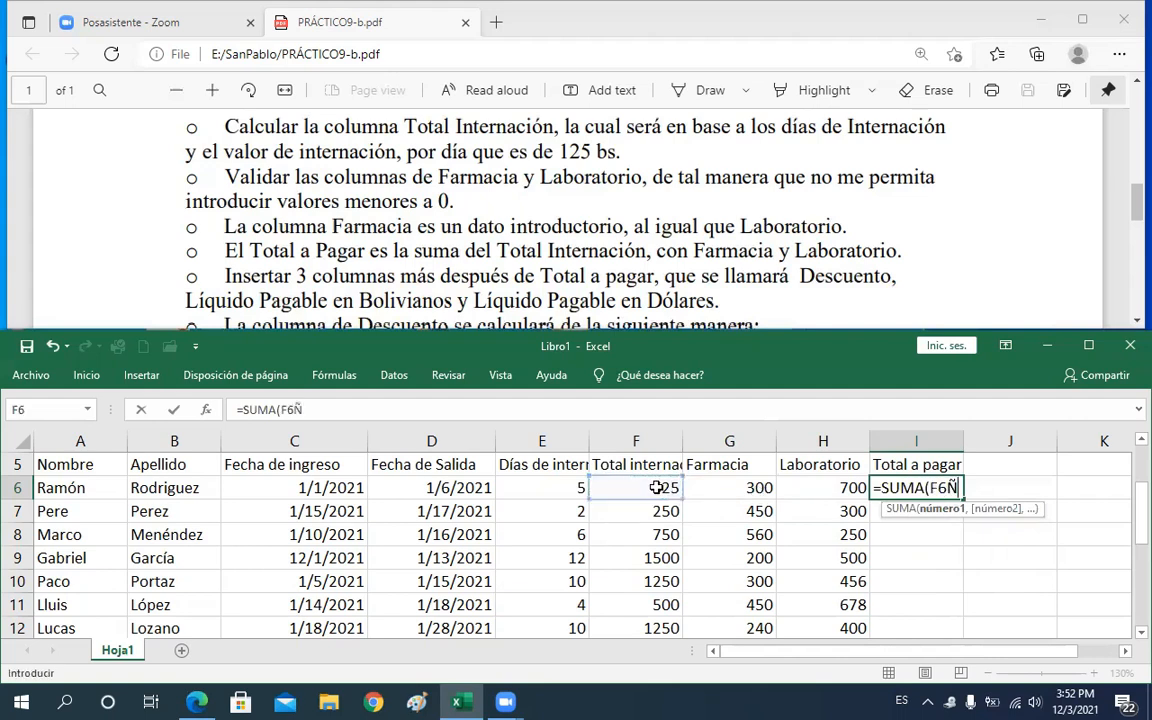
{"action": "key", "text": "BackSpace"}
{"action": "type", "text": ":"}
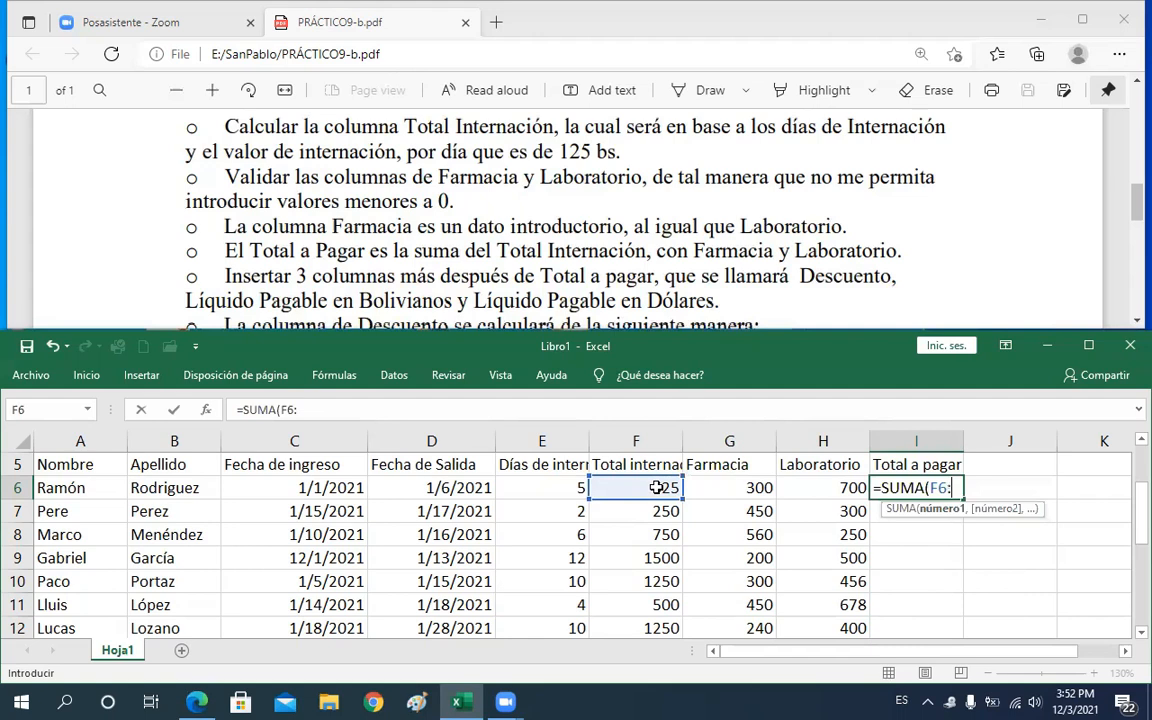
{"action": "left_click", "coordinate": [808, 487]}
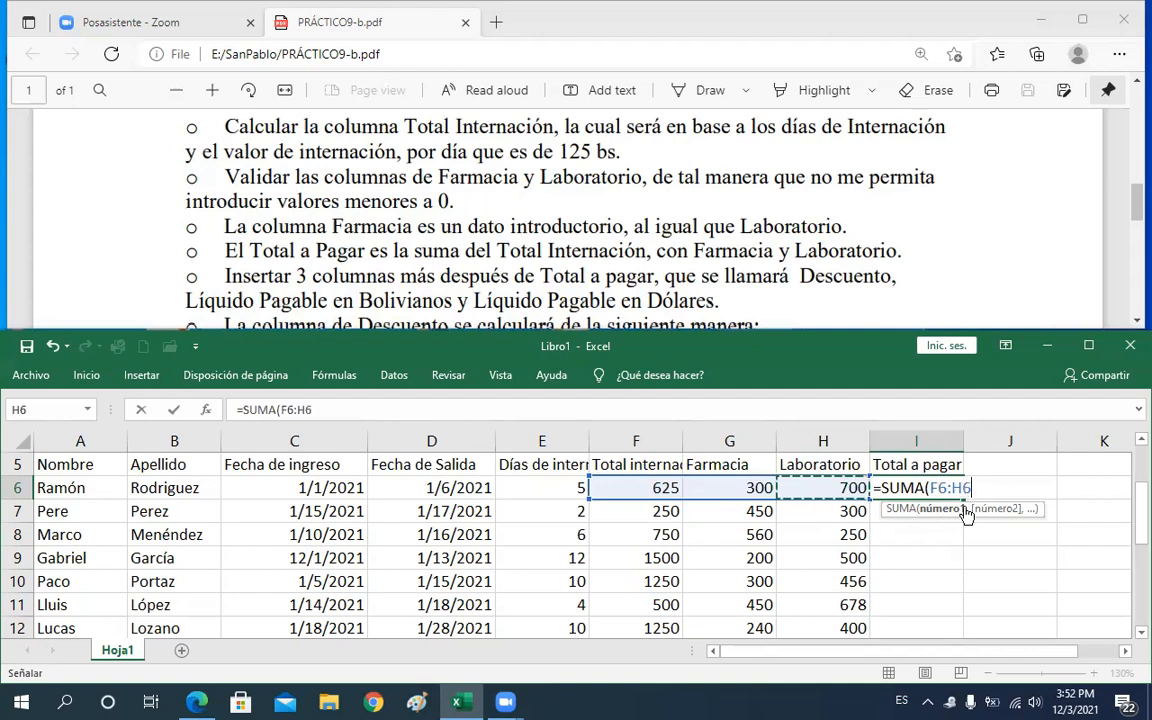
{"action": "type", "text": "="}
{"action": "key", "text": "BackSpace"}
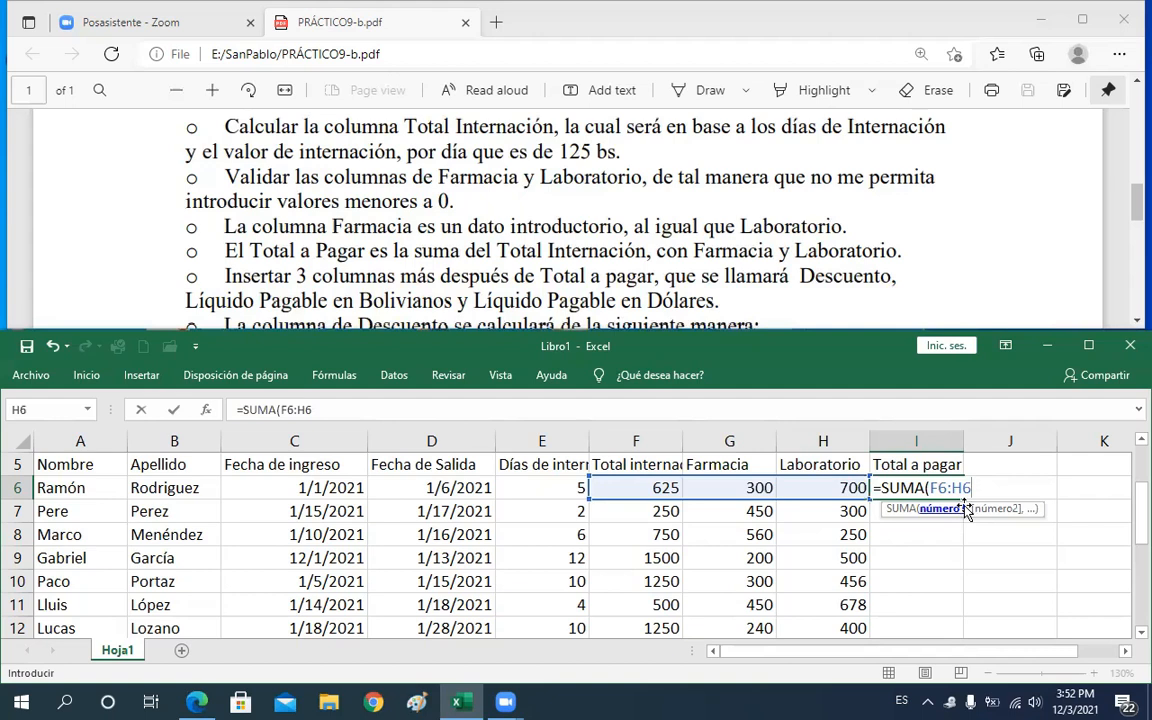
{"action": "key", "text": "Return"}
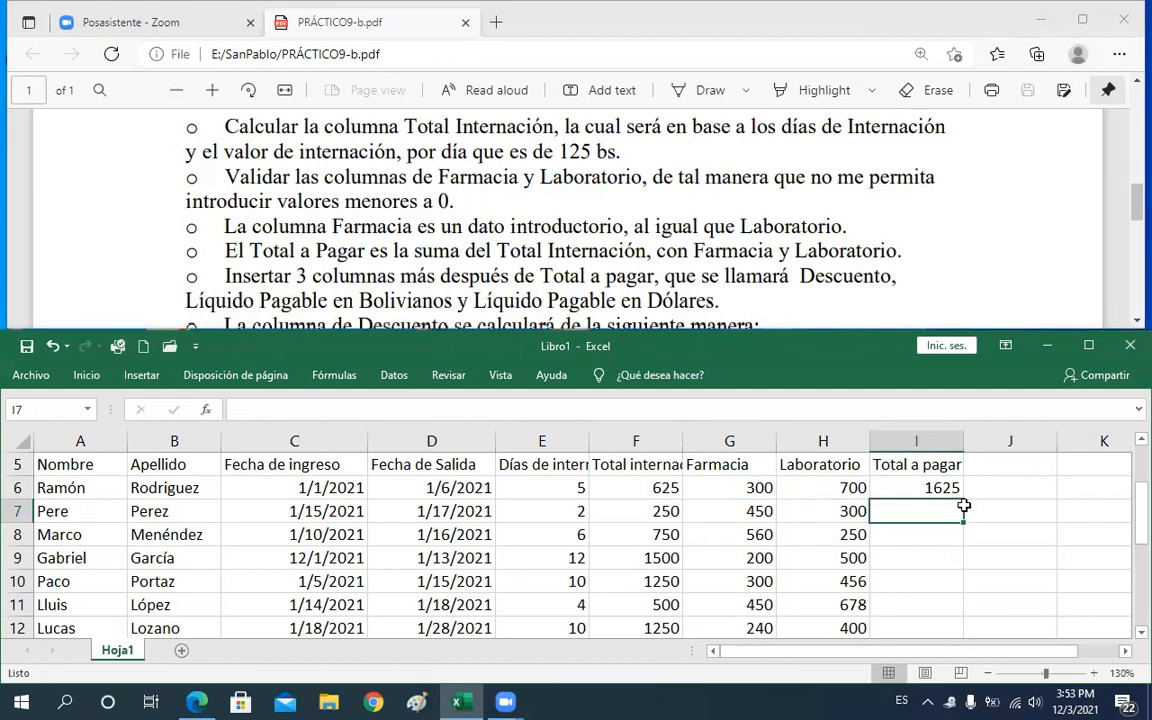
Fill the Total a pagar formula down from I6 through the remaining patient rows to I13
{"action": "key", "text": "Up"}
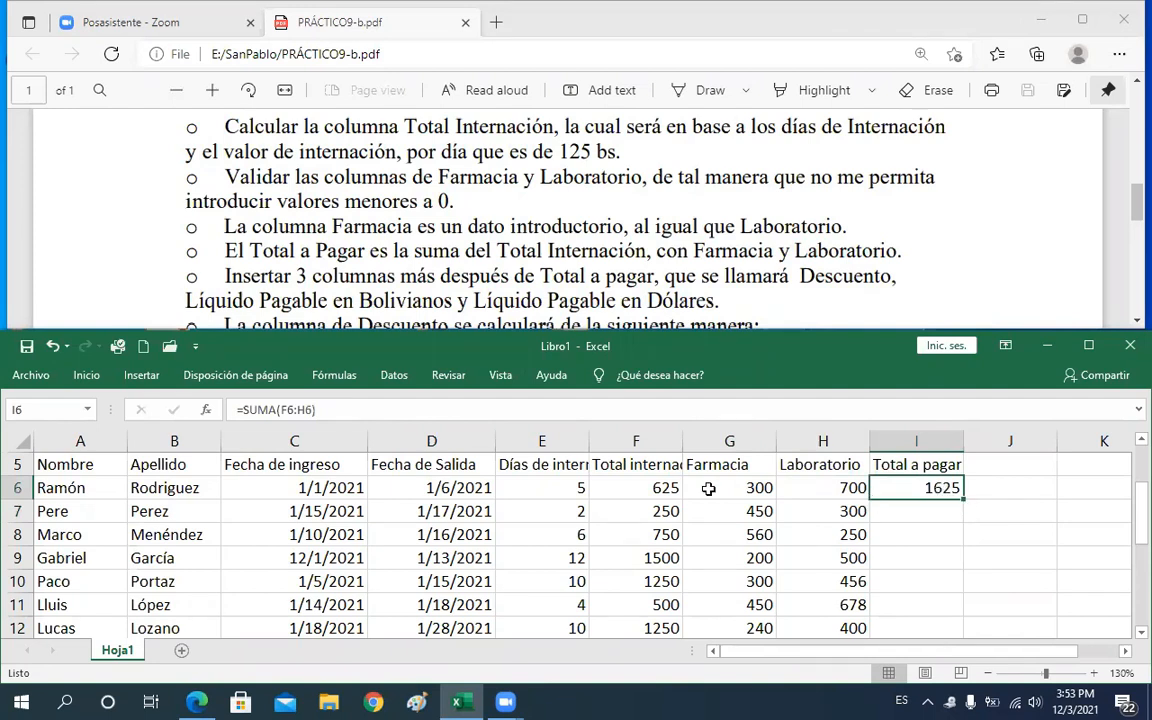
{"action": "double_click", "coordinate": [963, 500]}
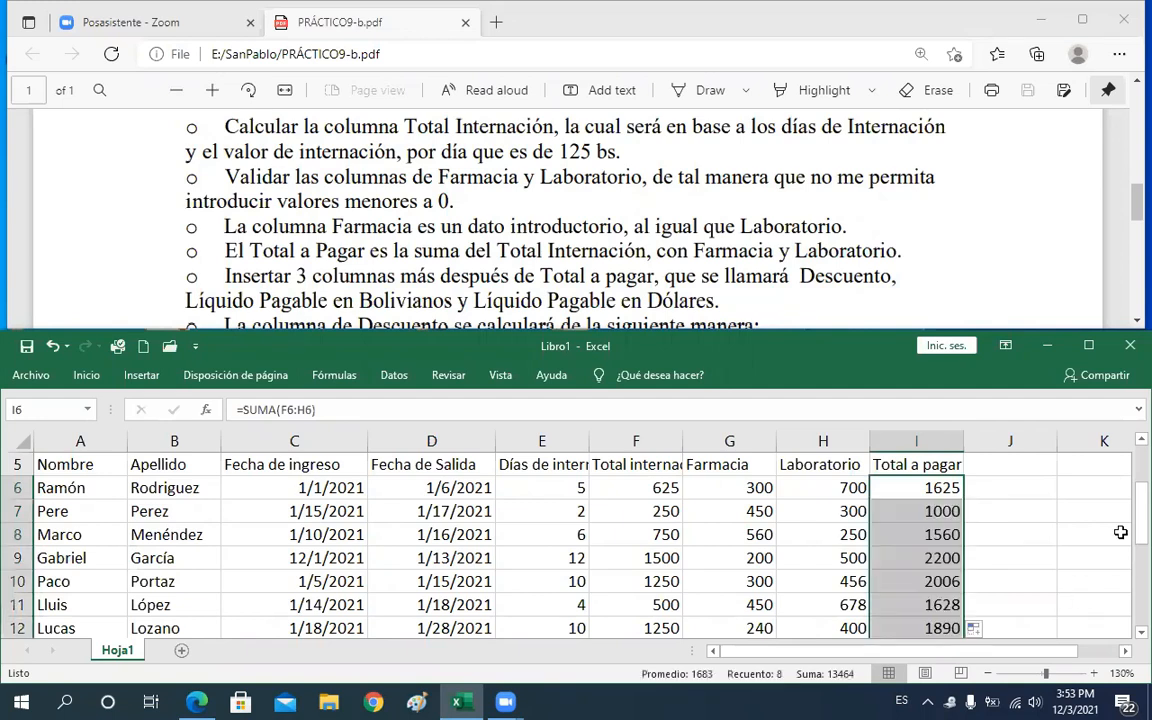
{"action": "left_click_drag", "start_coordinate": [1137, 521], "coordinate": [1137, 505]}
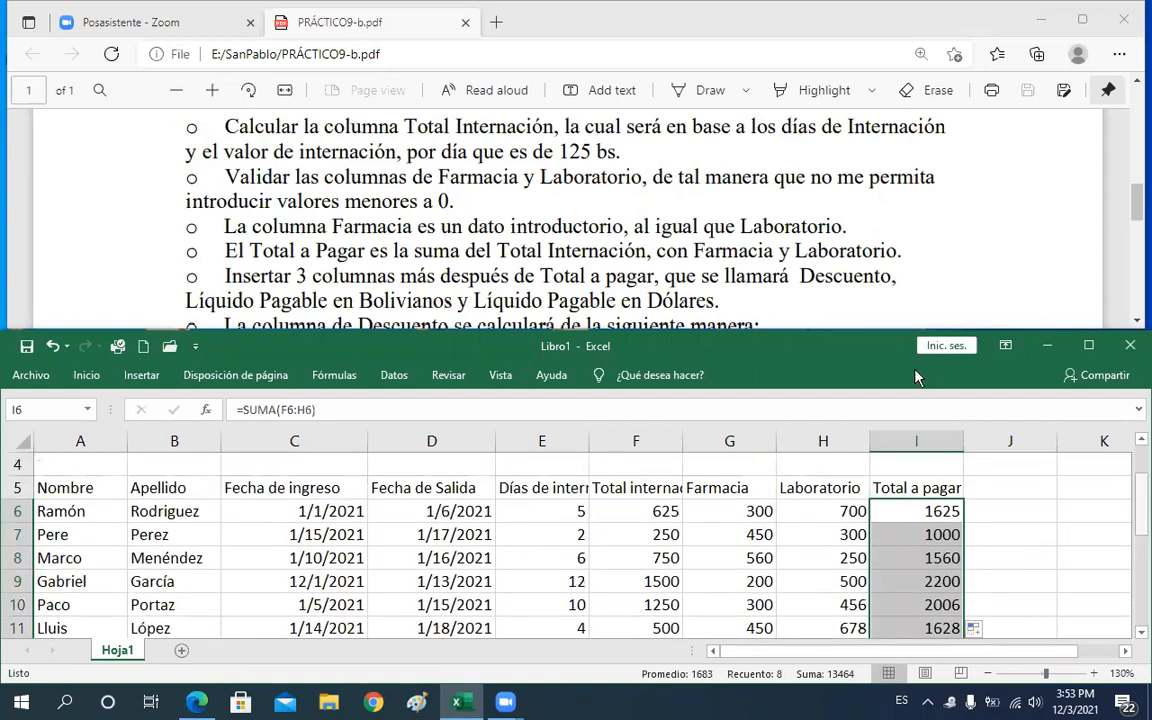
Try to insert a new column at column J after Total a pagar
{"action": "left_click", "coordinate": [302, 274]}
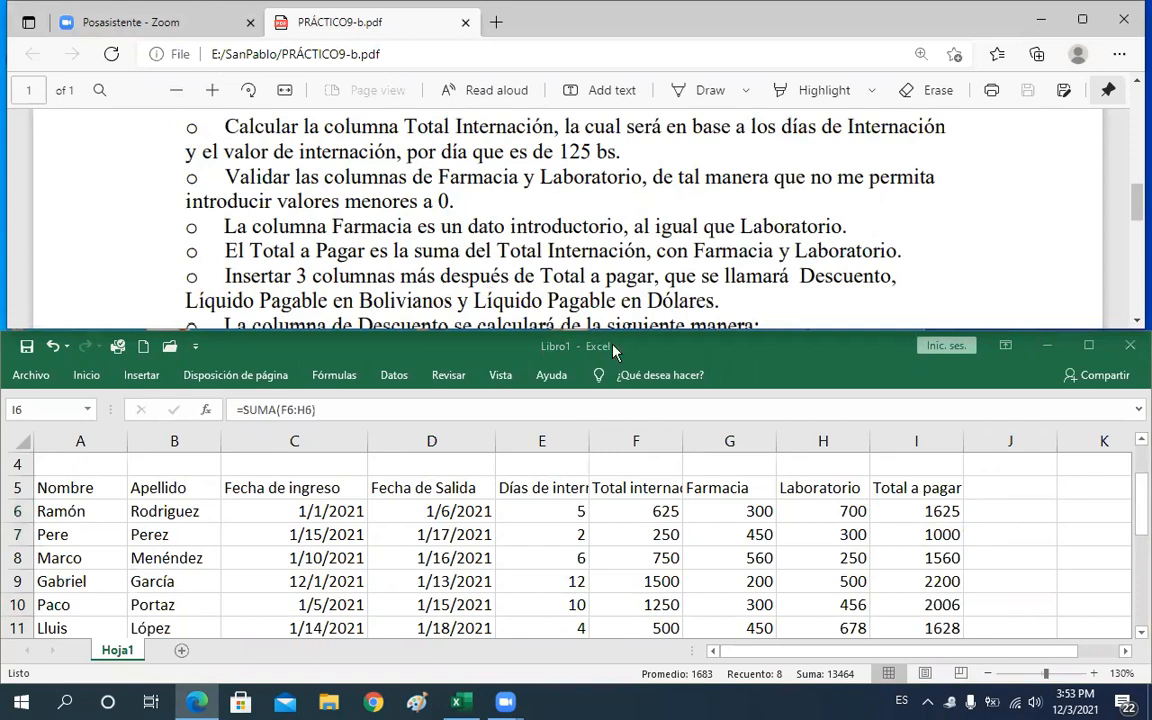
{"action": "left_click", "coordinate": [910, 485]}
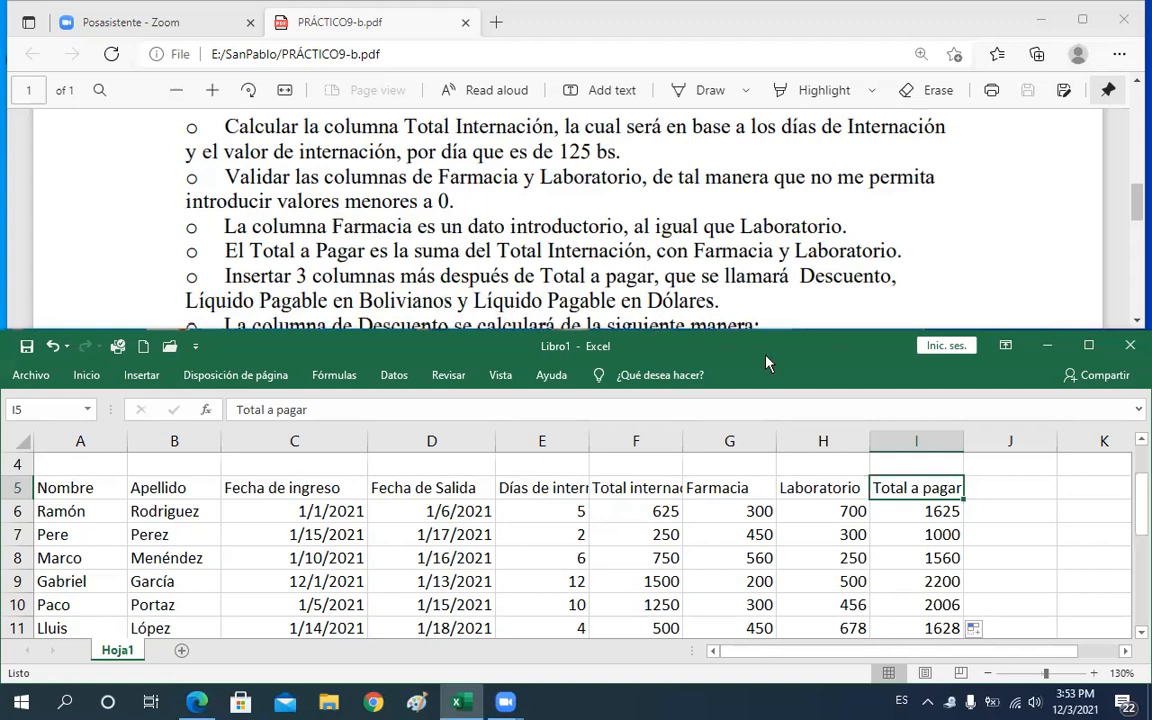
{"action": "left_click", "coordinate": [1001, 490]}
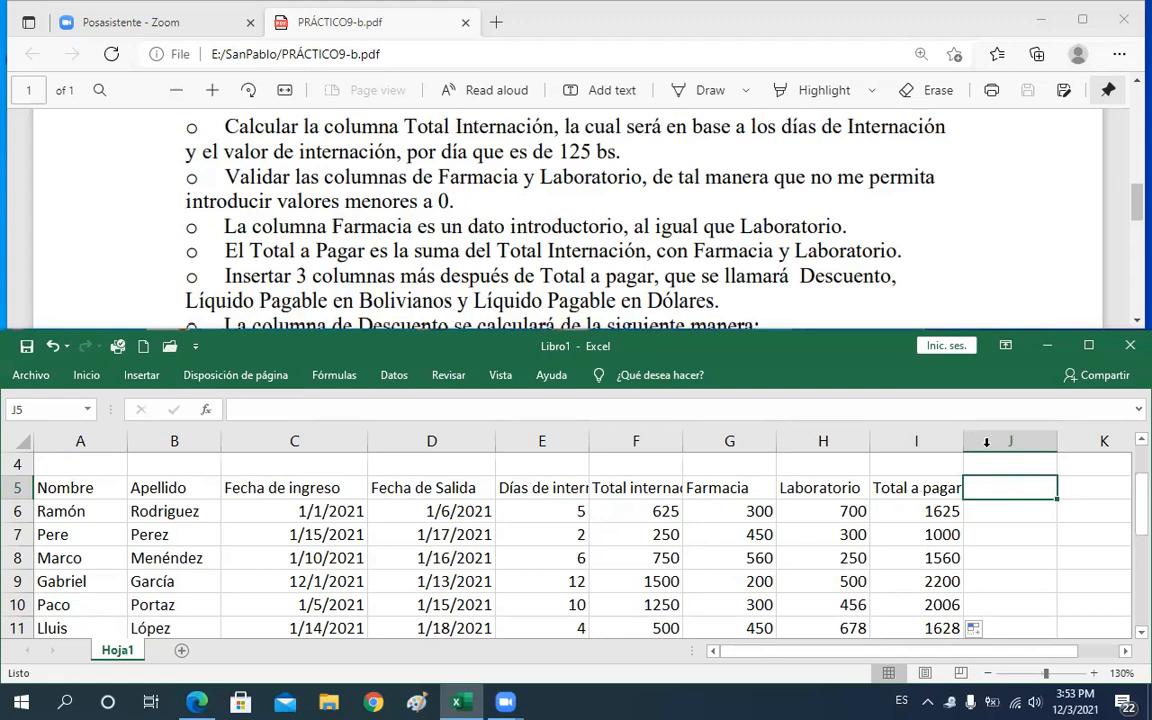
{"action": "right_click", "coordinate": [989, 452]}
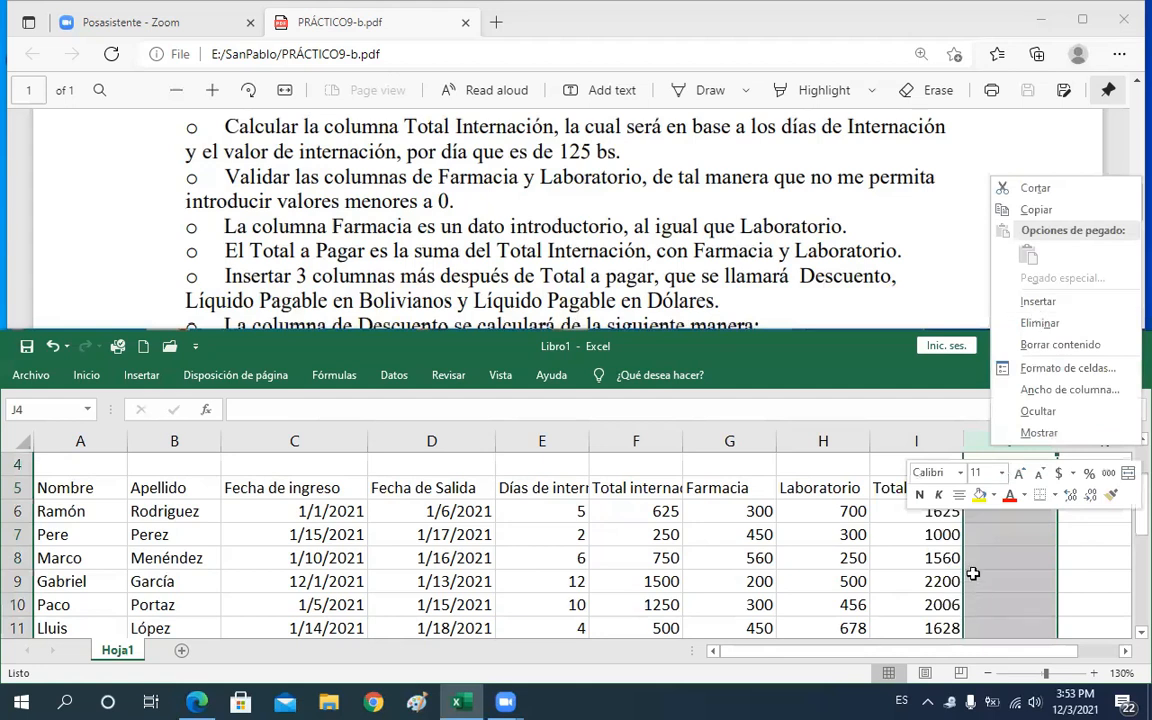
{"action": "key", "text": "Return"}
{"action": "left_click", "coordinate": [1027, 526]}
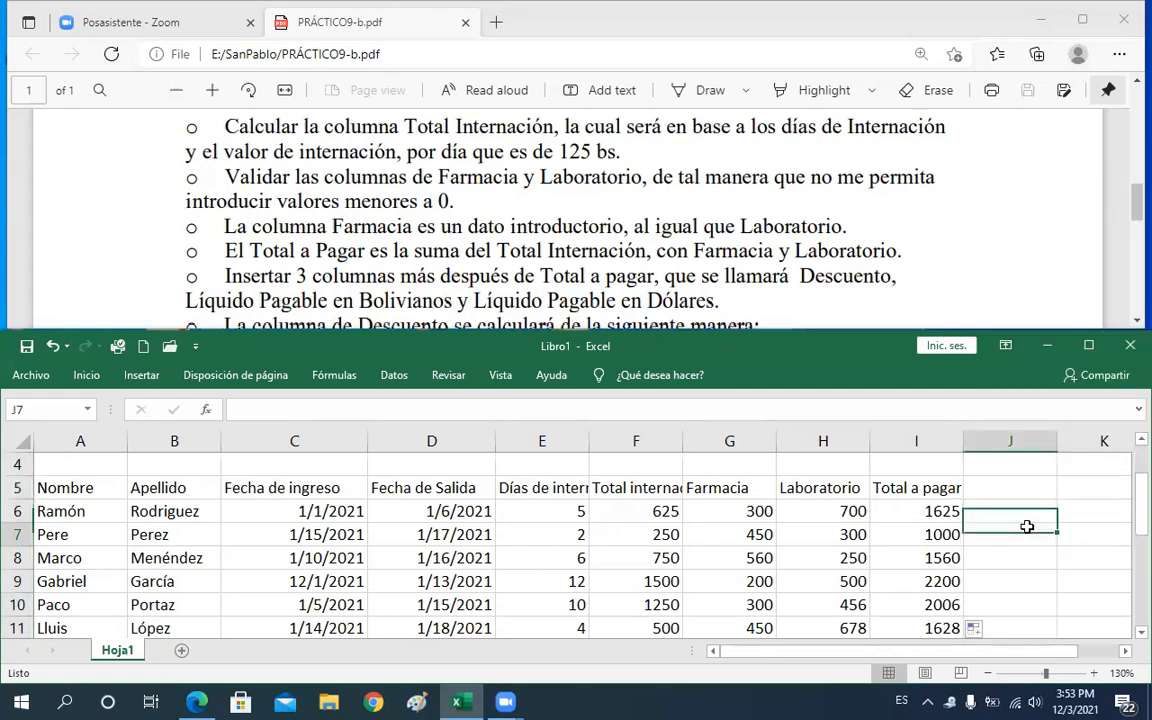
Enter the header Descuento in J5 beside Total a pagar
{"action": "scroll", "coordinate": [1027, 526], "scroll_direction": "right", "scroll_amount": 2}
{"action": "left_click", "coordinate": [1027, 526]}
{"action": "key", "text": "Left"}
{"action": "key", "text": "Left"}
{"action": "key", "text": "Up"}
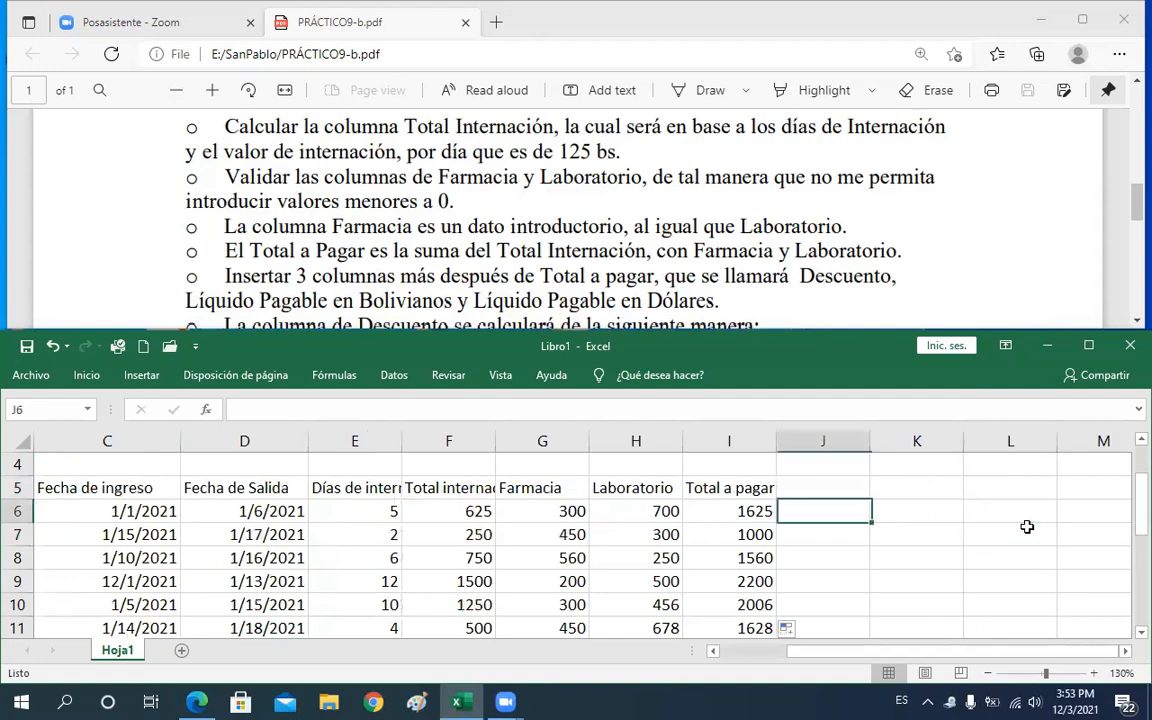
{"action": "key", "text": "Up"}
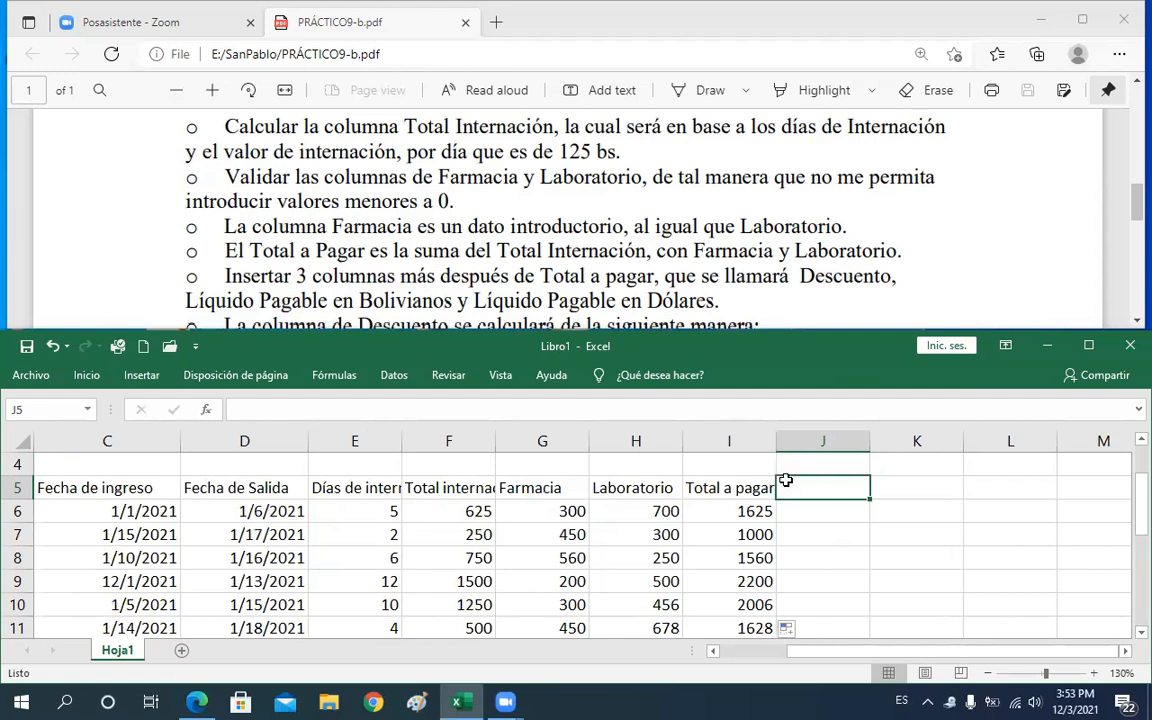
{"action": "type", "text": "Descuento"}
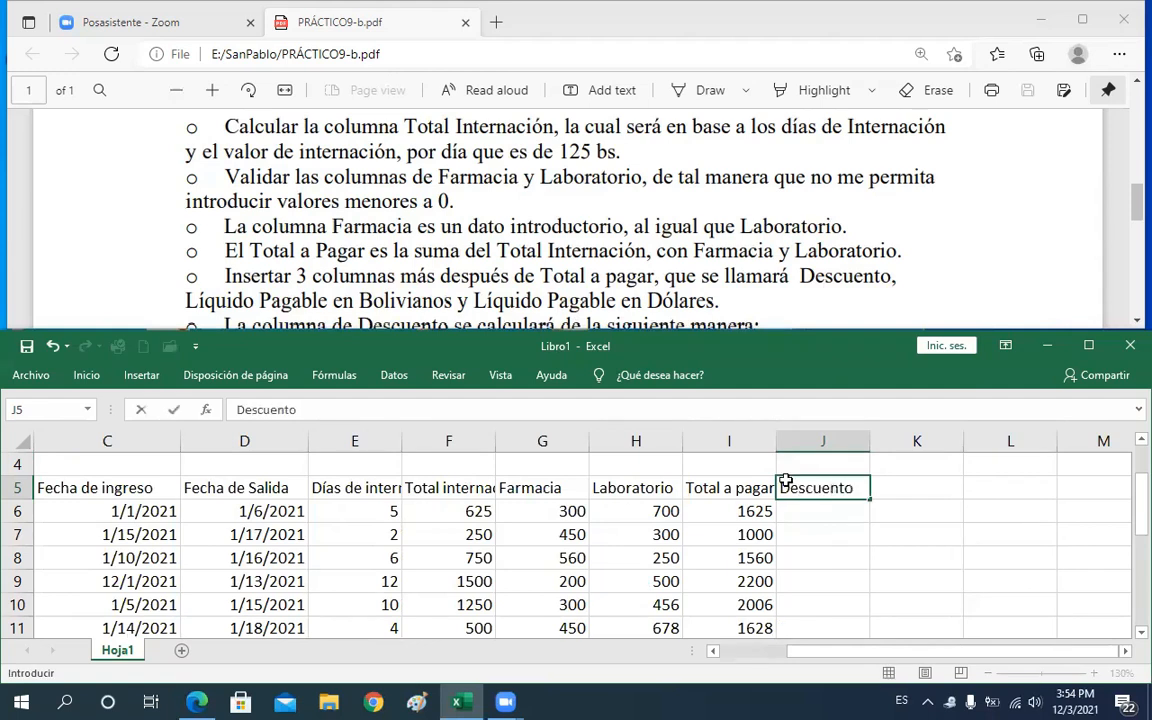
{"action": "key", "text": "Tab"}
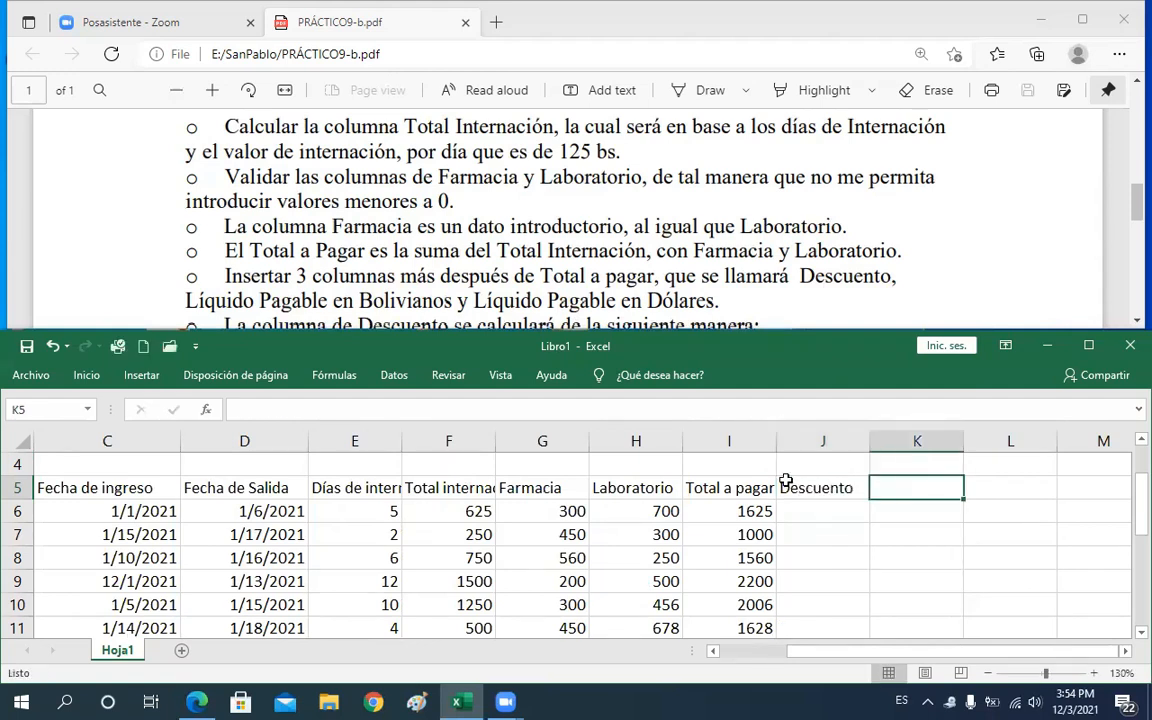
Enter the header Líquido pagable en bolivianos in K5
{"action": "type", "text": "Lí"}
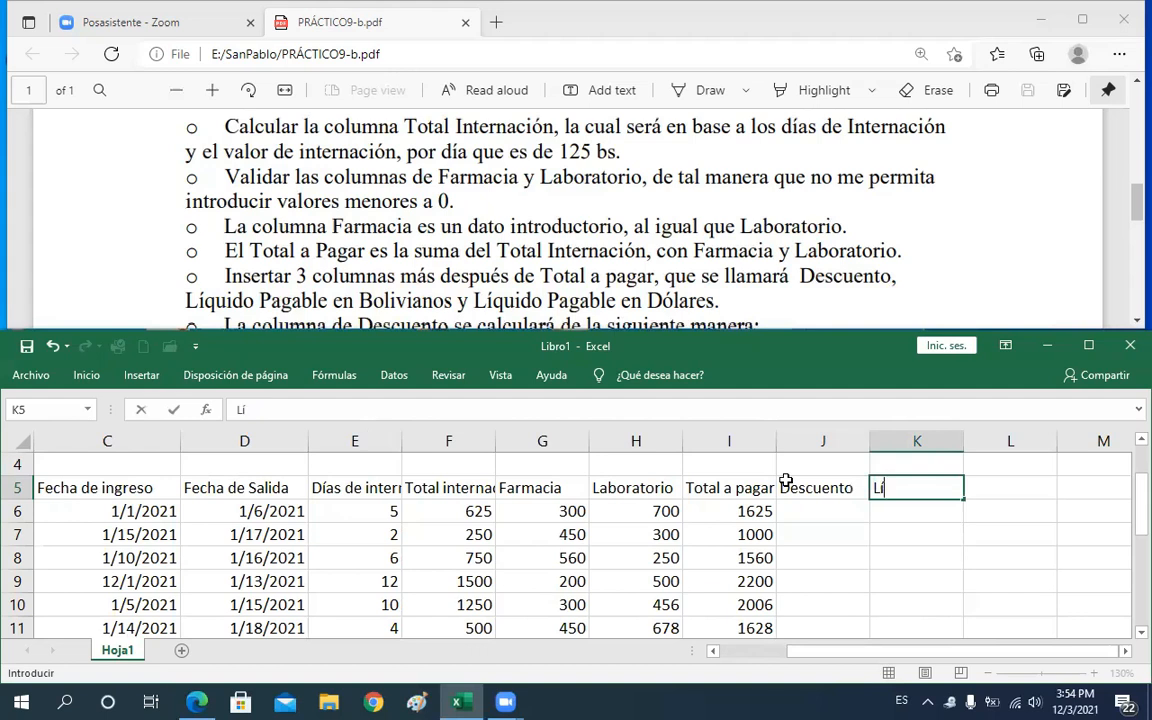
{"action": "type", "text": "quido pab"}
{"action": "key", "text": "BackSpace"}
{"action": "type", "text": "gable en bolivianos"}
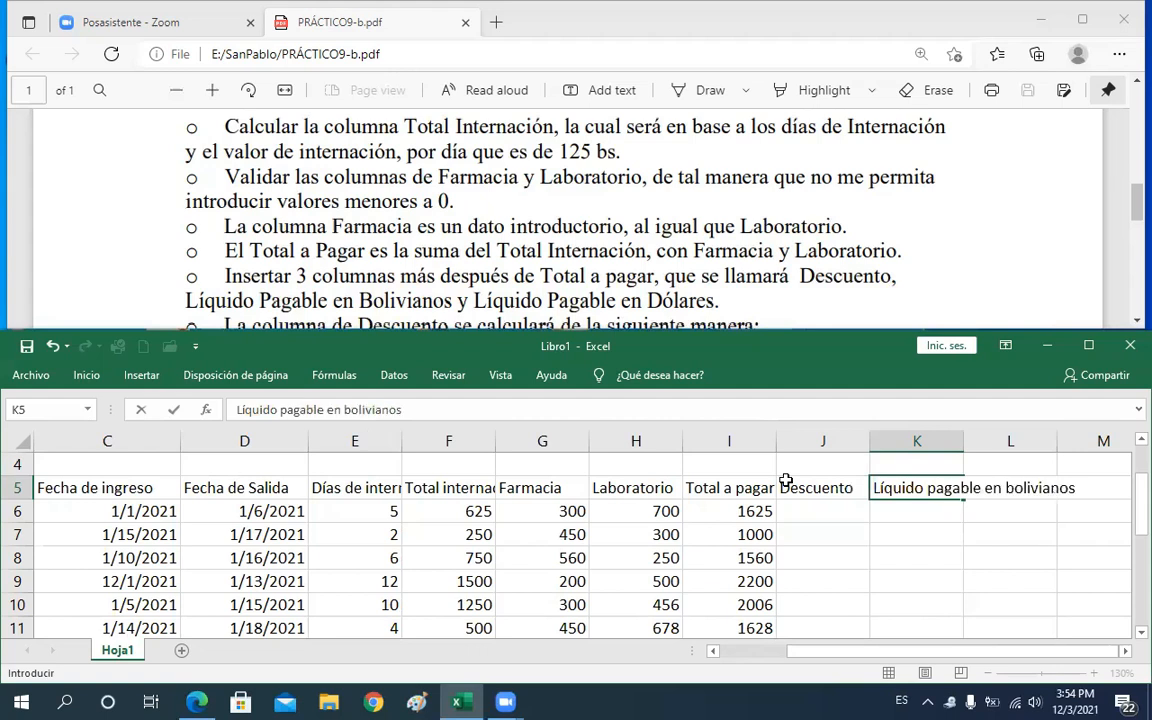
{"action": "key", "text": "Tab"}
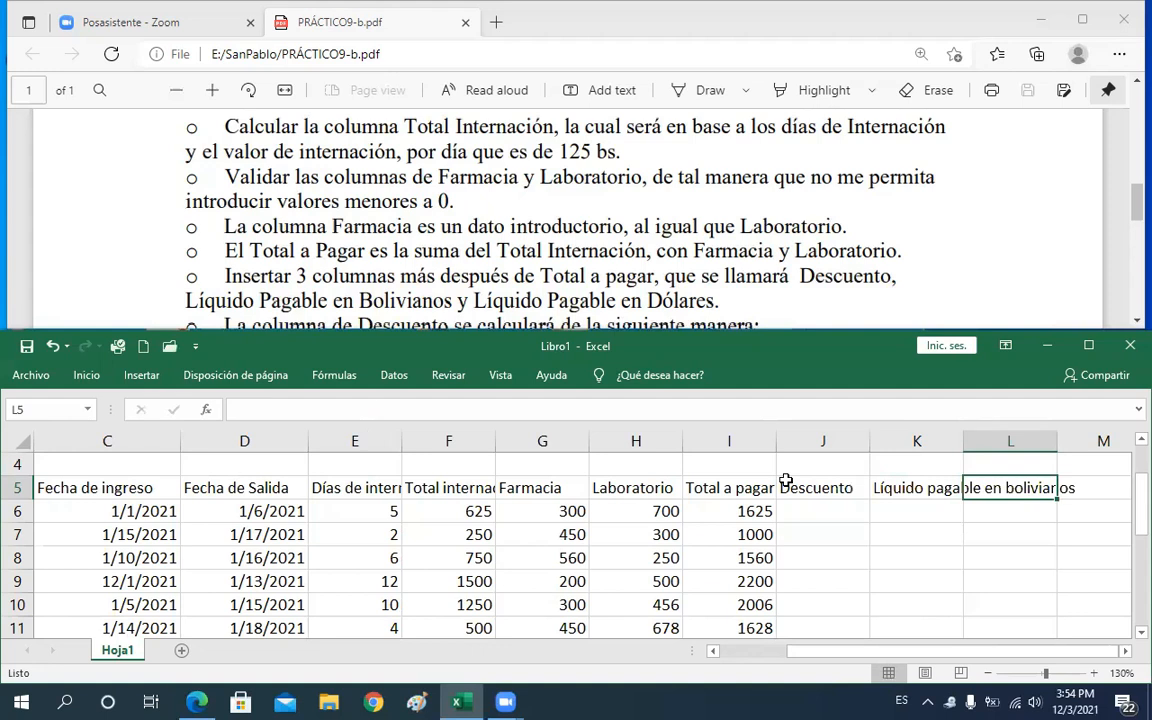
Enter the header Líquido pagable en dólares in L5
{"action": "type", "text": "L"}
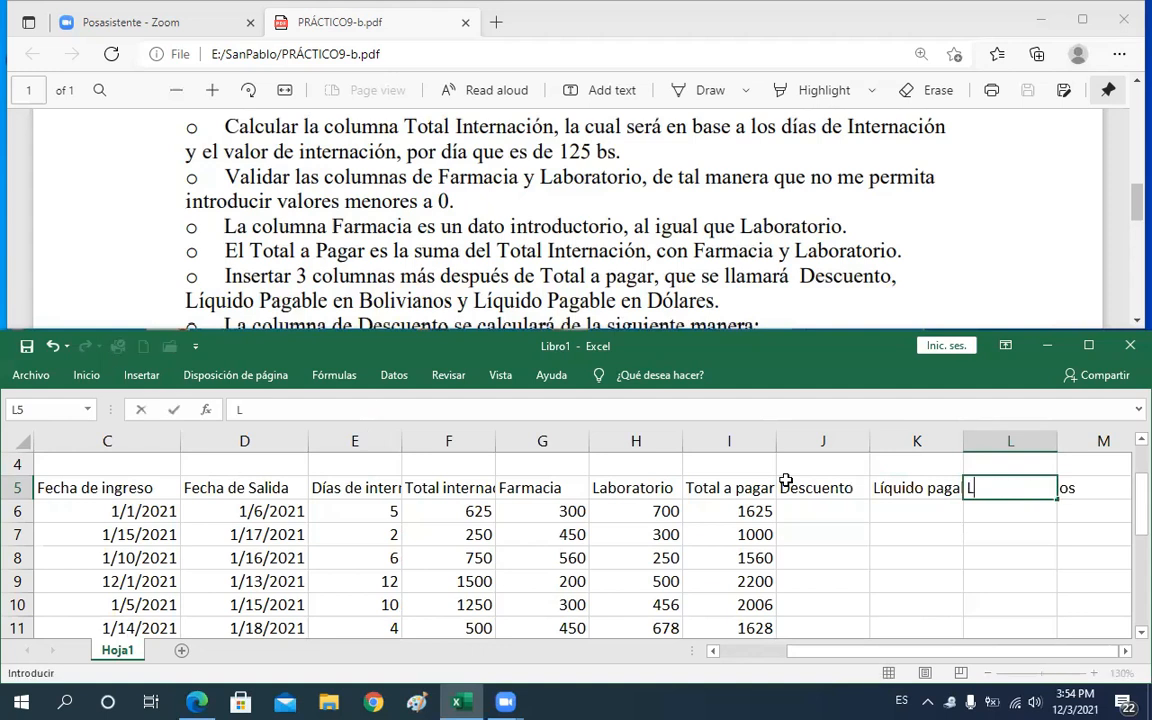
{"action": "type", "text": "íquido pagable en d"}
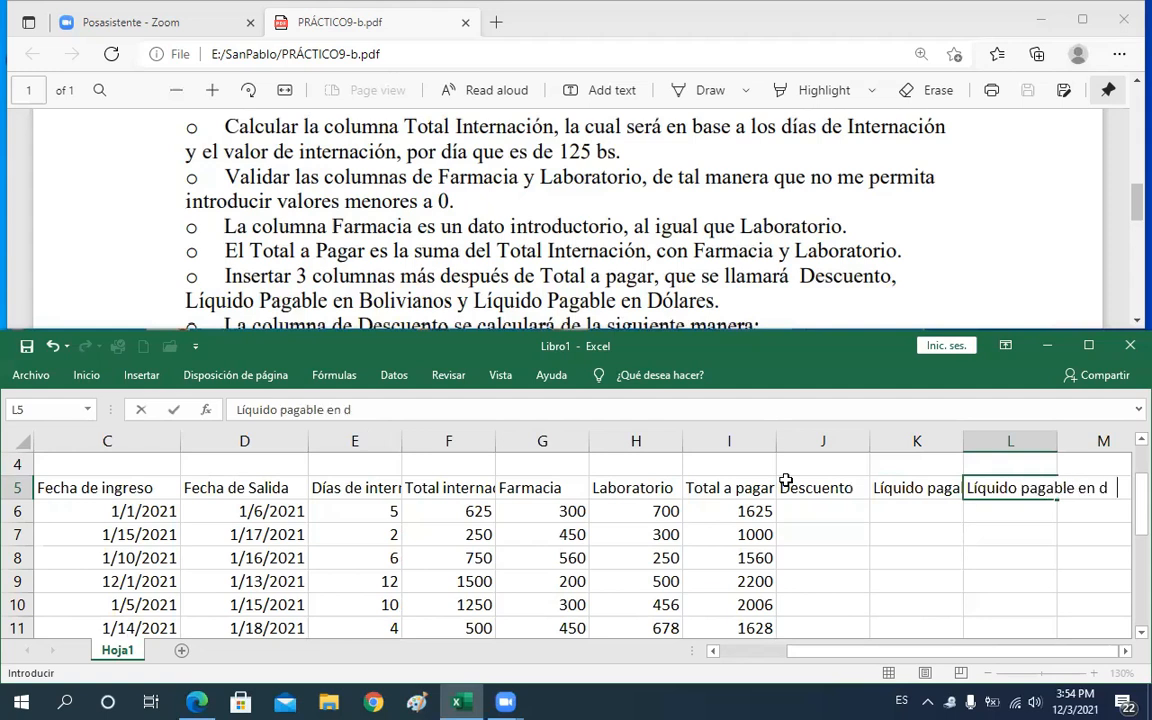
{"action": "type", "text": " ólares"}
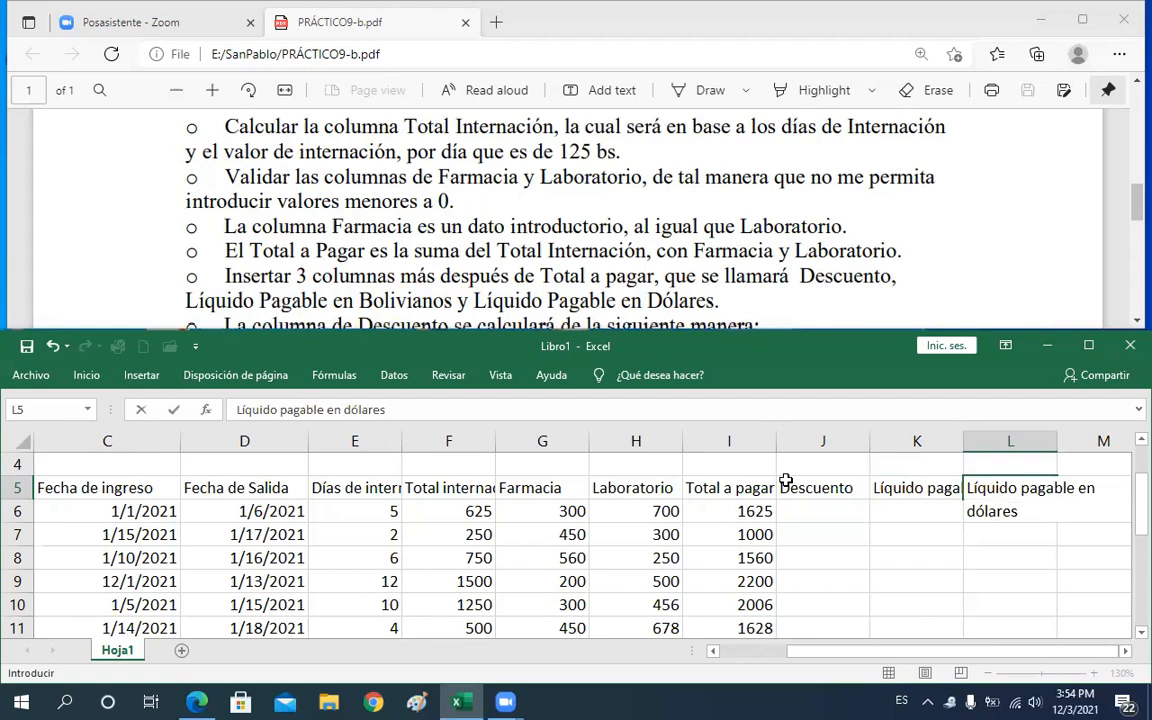
{"action": "key", "text": "Return"}
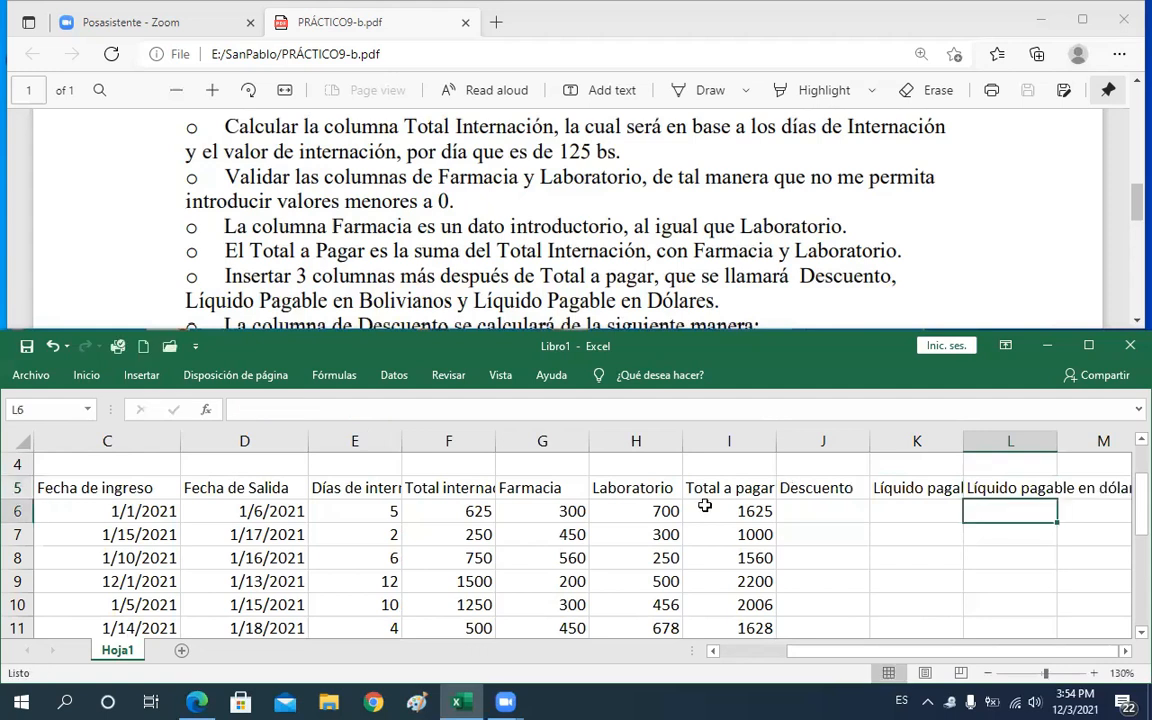
Read the Descuento calculation rules and their thresholds and percentages in the assignment PDF
{"action": "left_click", "coordinate": [830, 511]}
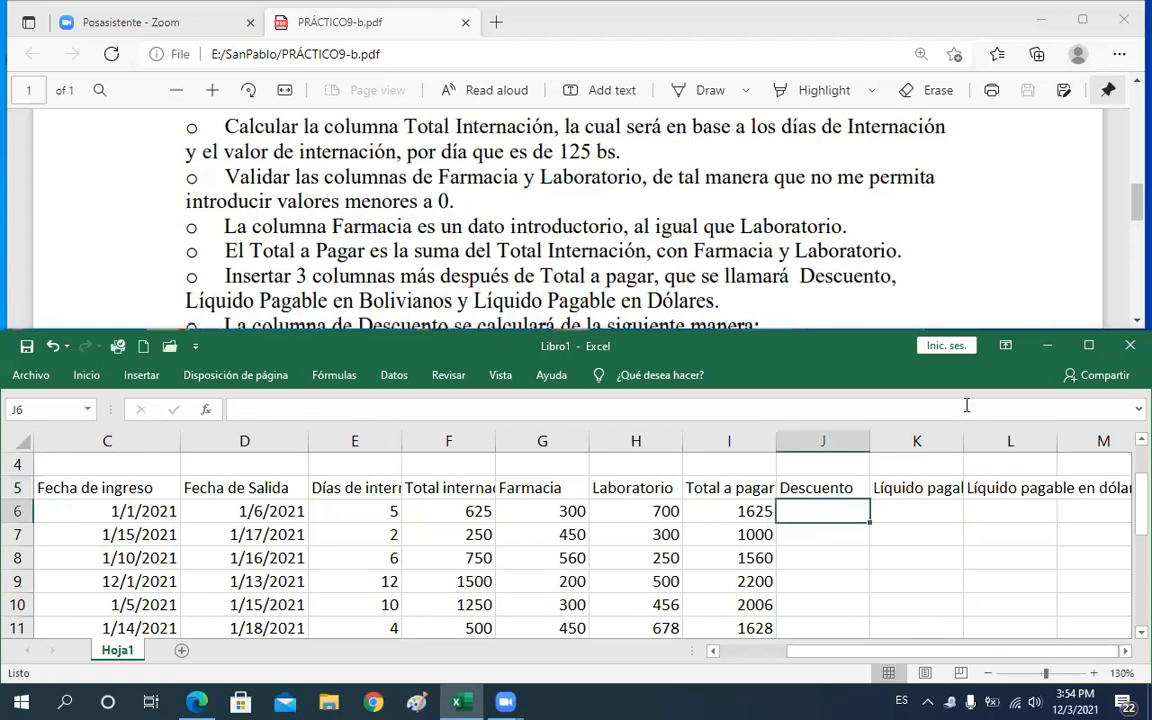
{"action": "left_click_drag", "start_coordinate": [1134, 204], "coordinate": [1134, 216]}
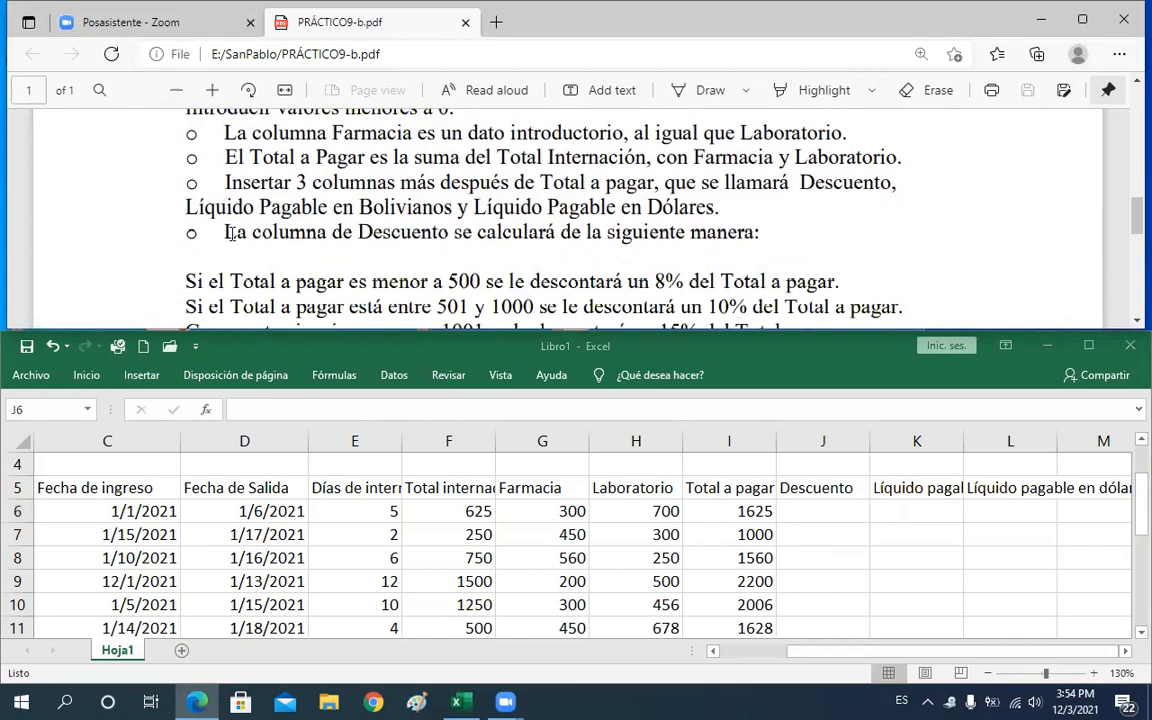
{"action": "left_click_drag", "start_coordinate": [224, 232], "coordinate": [764, 245]}
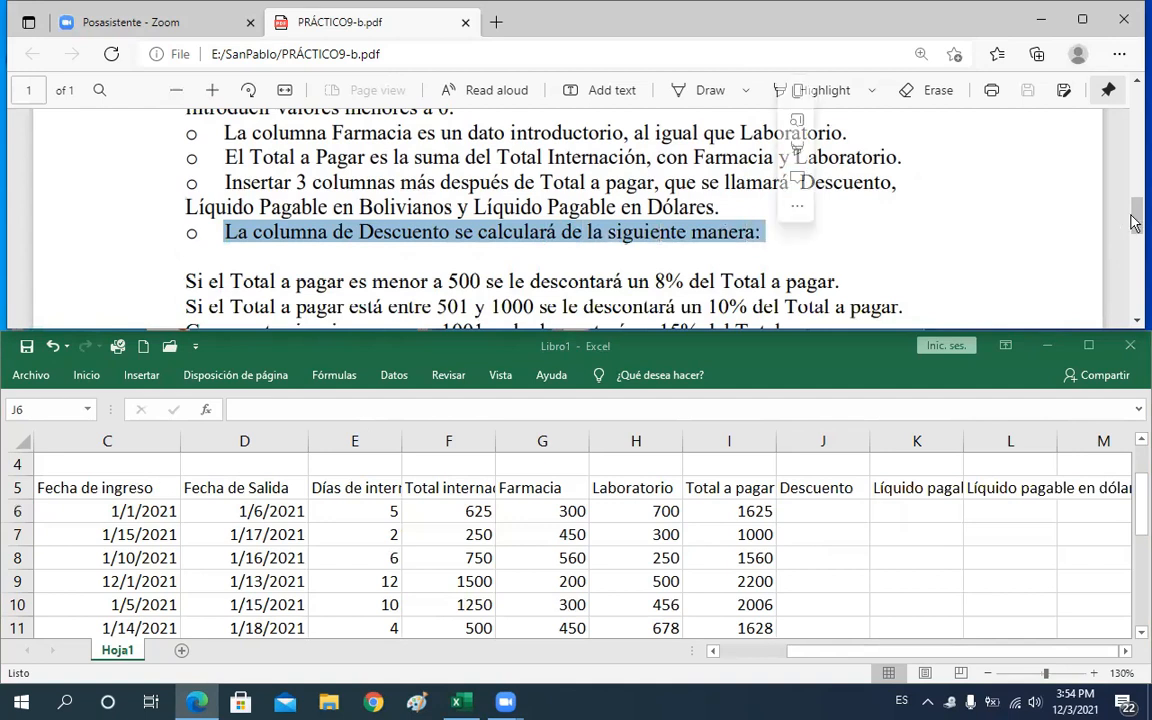
{"action": "scroll", "coordinate": [1136, 228], "scroll_direction": "down", "scroll_amount": 2}
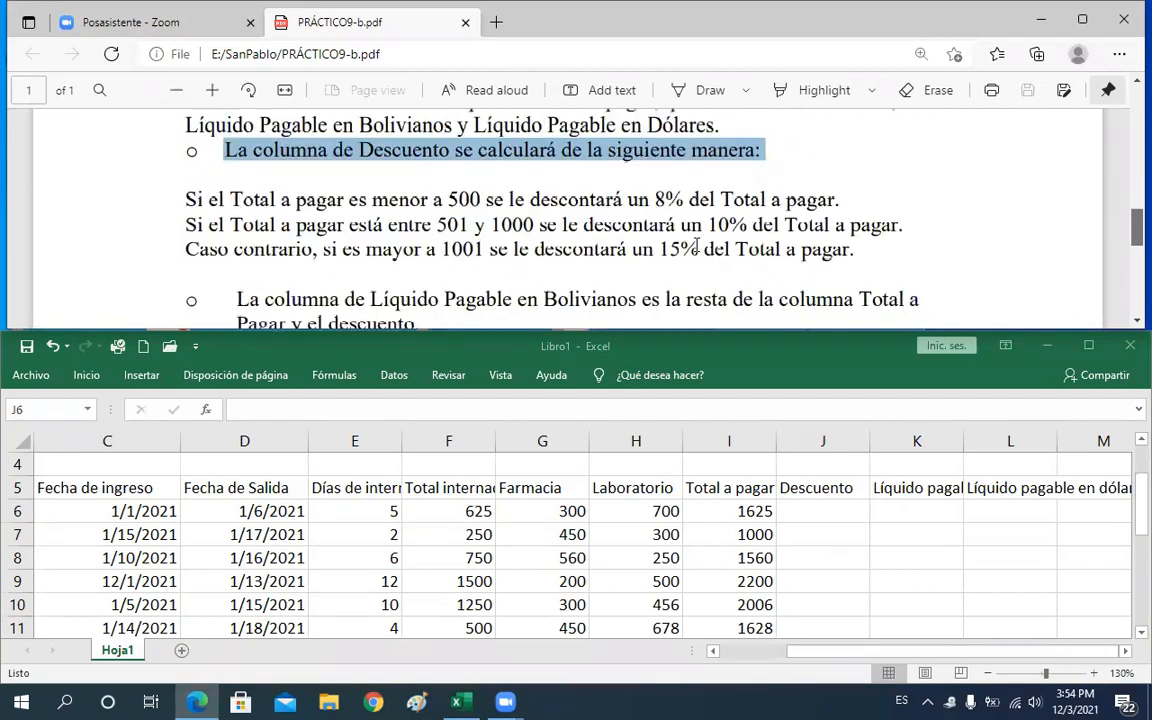
{"action": "left_click_drag", "start_coordinate": [166, 178], "coordinate": [856, 265]}
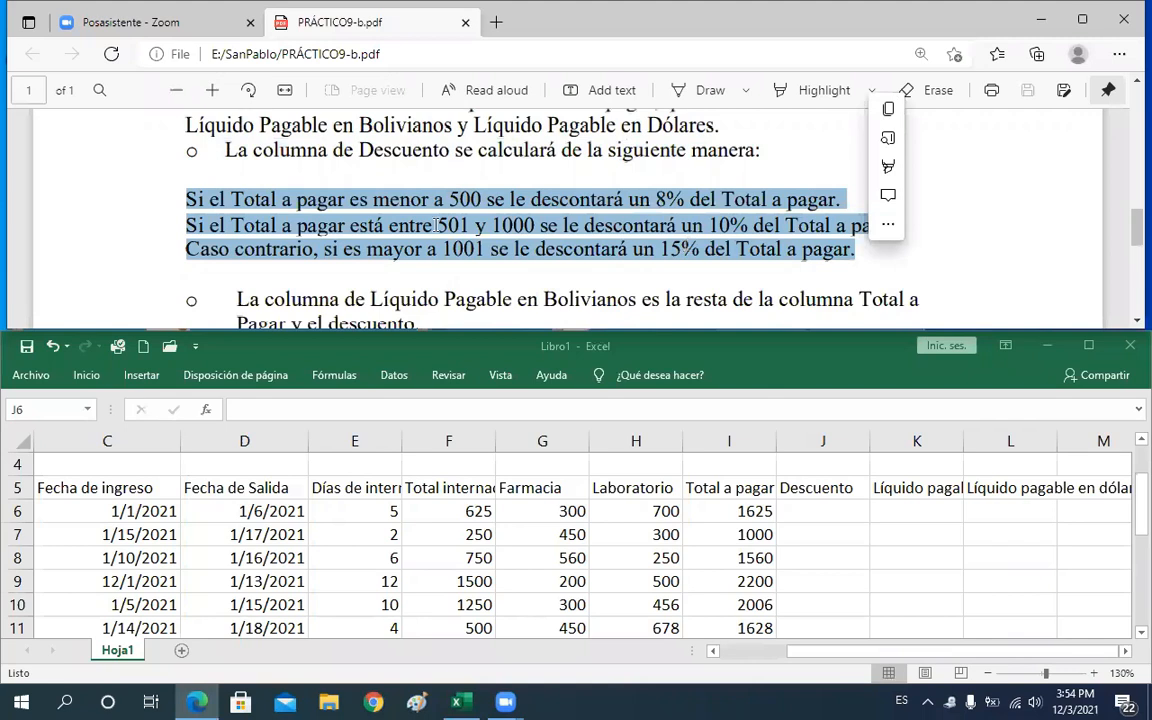
{"action": "left_click", "coordinate": [226, 225]}
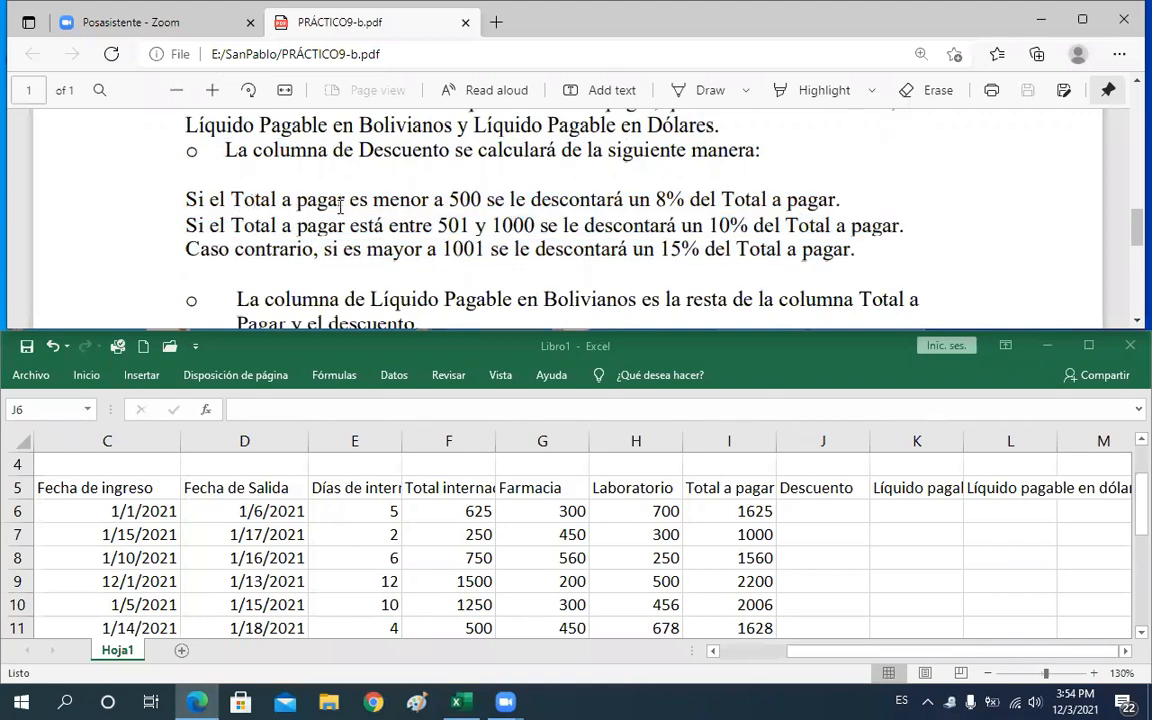
{"action": "double_click", "coordinate": [484, 199]}
{"action": "left_click_drag", "start_coordinate": [246, 186], "coordinate": [228, 189]}
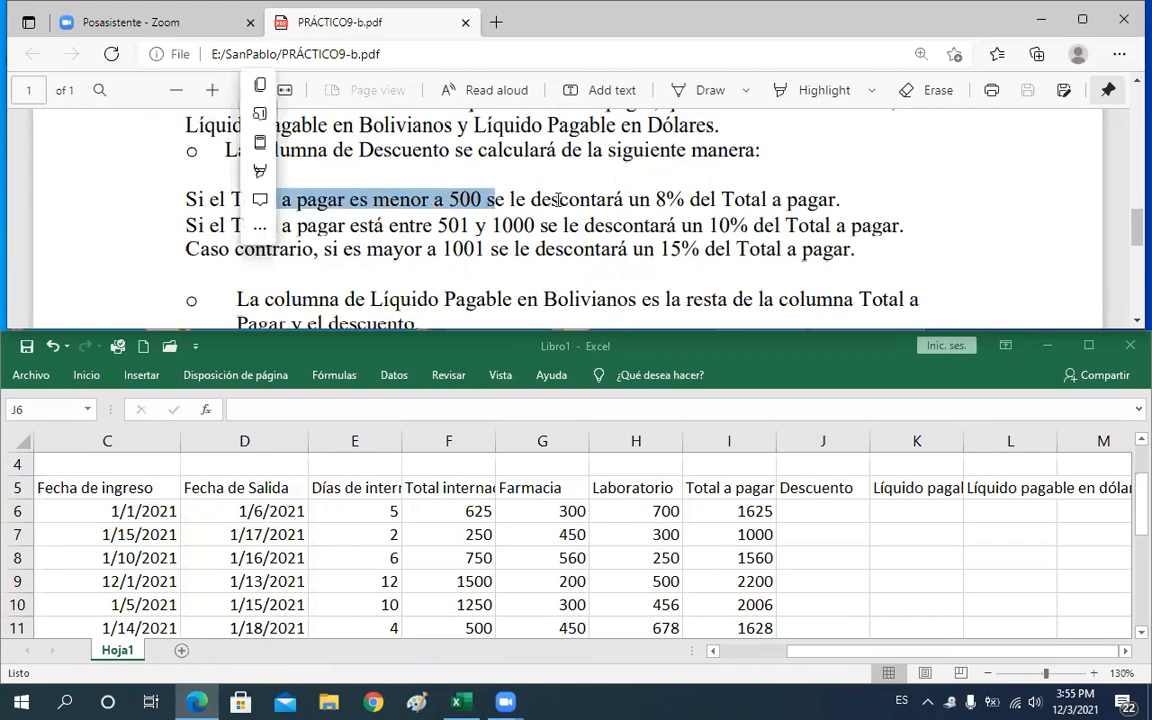
{"action": "left_click", "coordinate": [599, 200]}
{"action": "left_click_drag", "start_coordinate": [636, 199], "coordinate": [837, 203]}
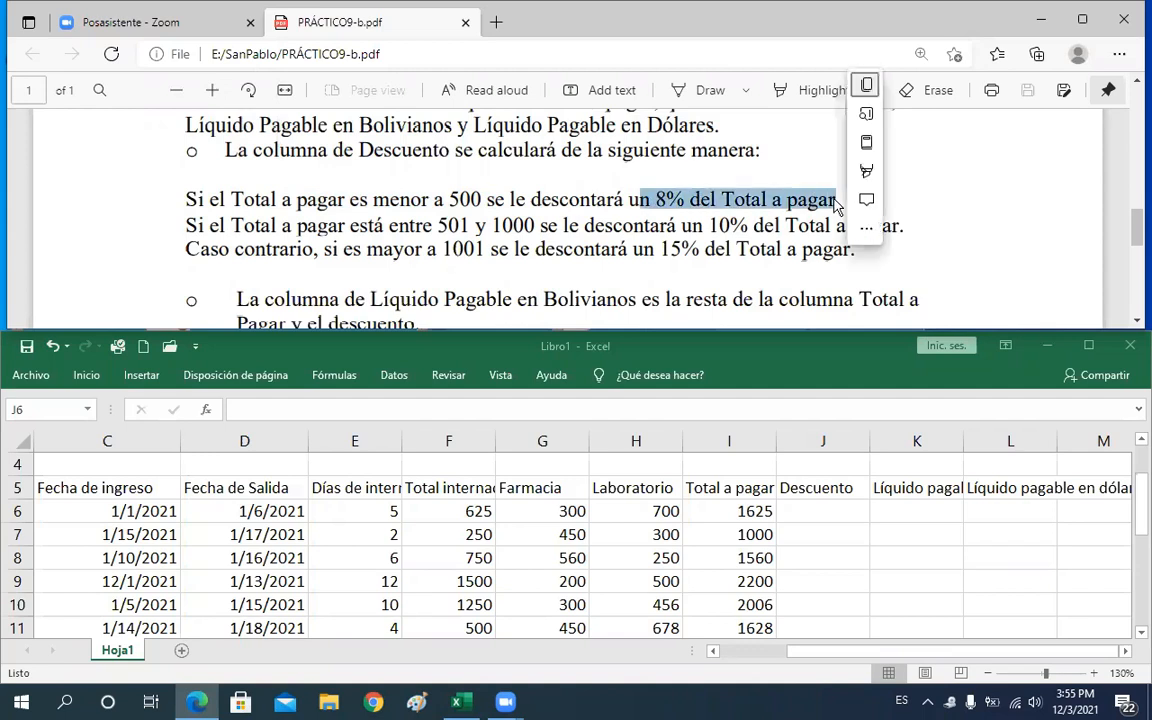
{"action": "left_click", "coordinate": [339, 230]}
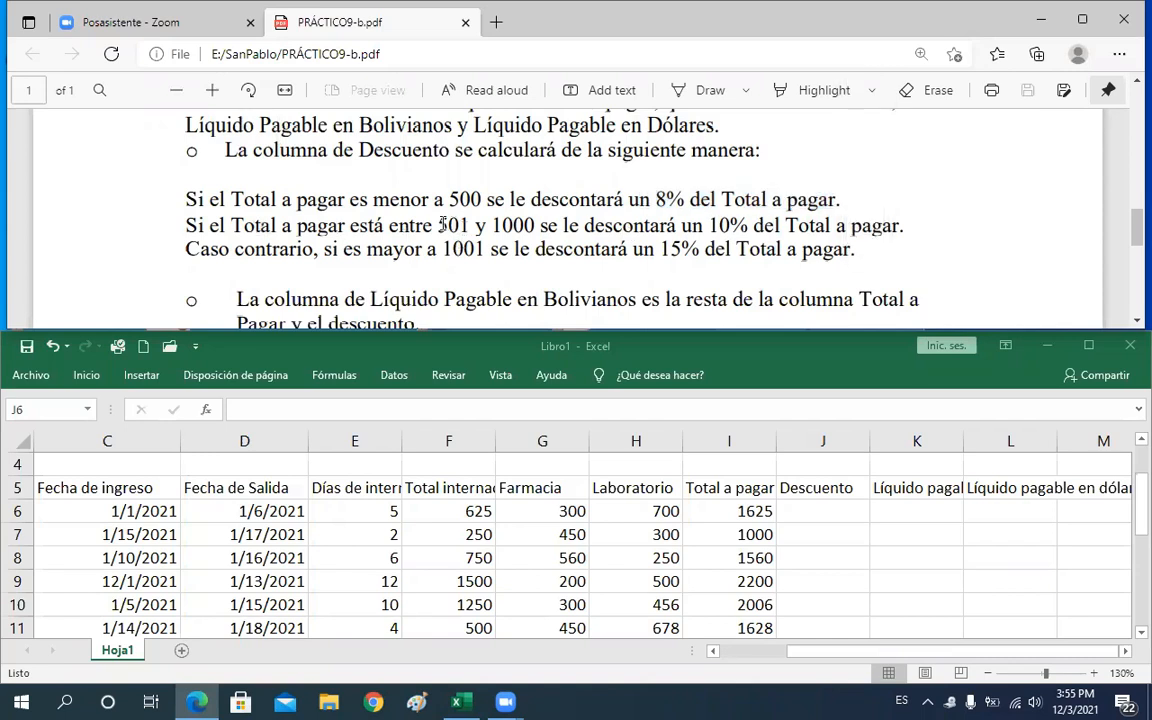
{"action": "left_click_drag", "start_coordinate": [441, 225], "coordinate": [536, 224]}
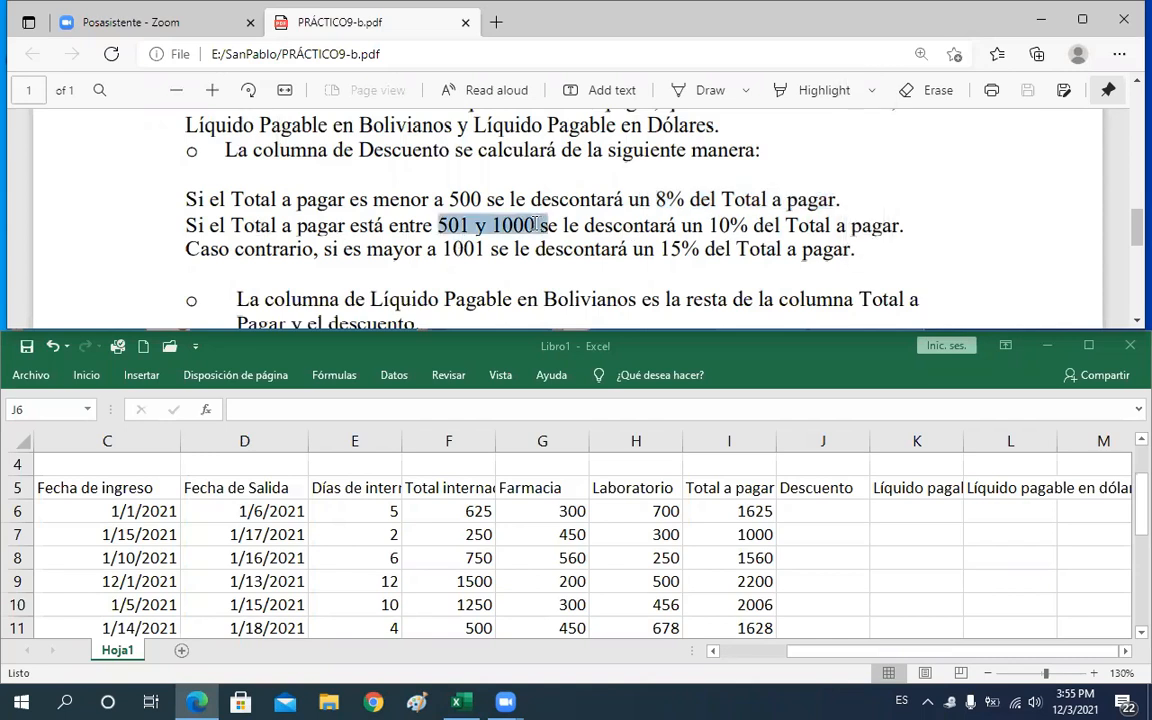
{"action": "double_click", "coordinate": [720, 226]}
{"action": "left_click_drag", "start_coordinate": [760, 224], "coordinate": [869, 232]}
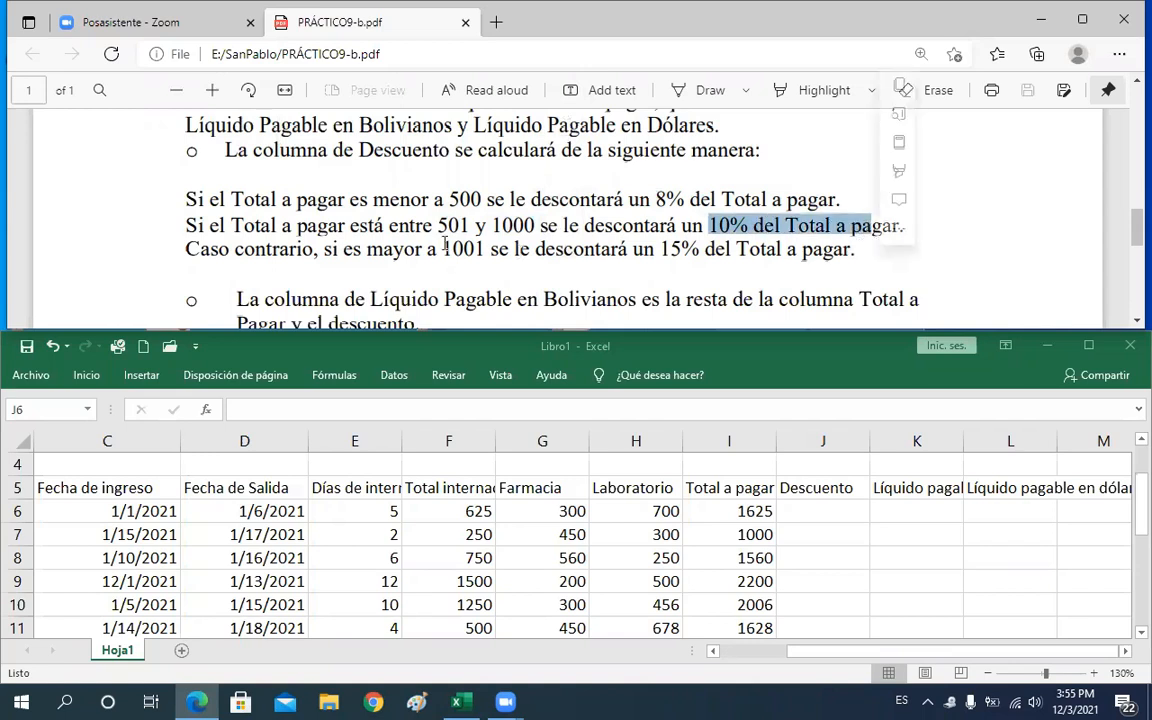
{"action": "left_click", "coordinate": [343, 251]}
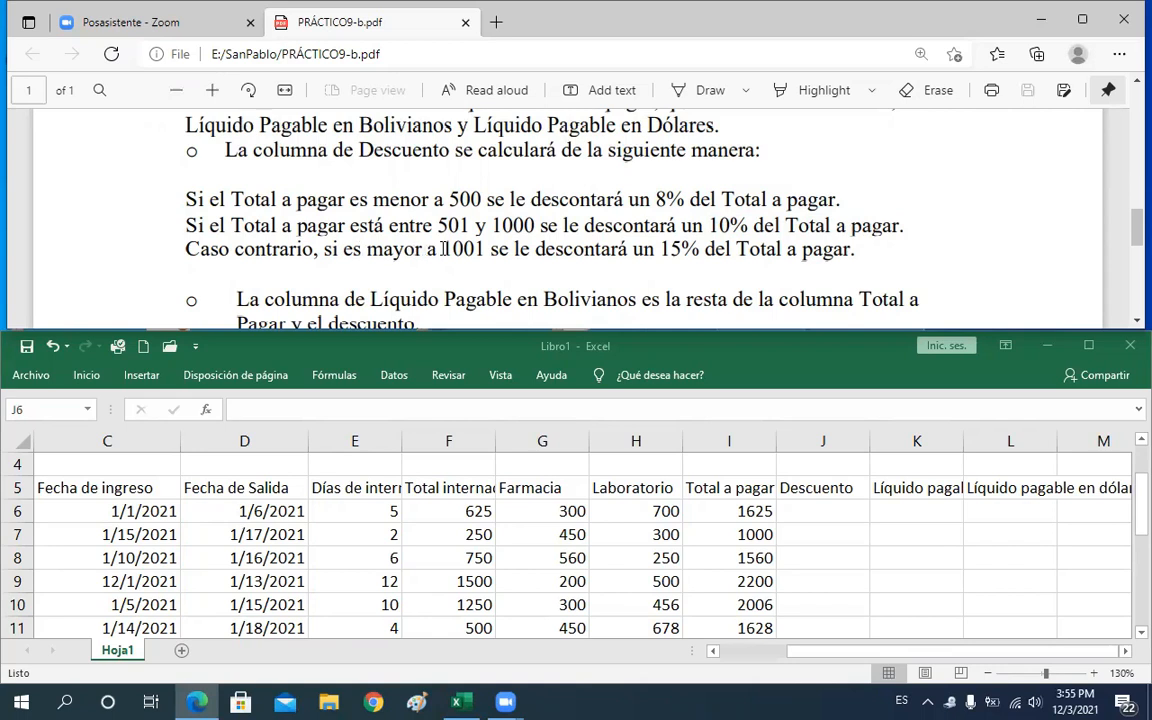
{"action": "left_click_drag", "start_coordinate": [497, 252], "coordinate": [427, 250]}
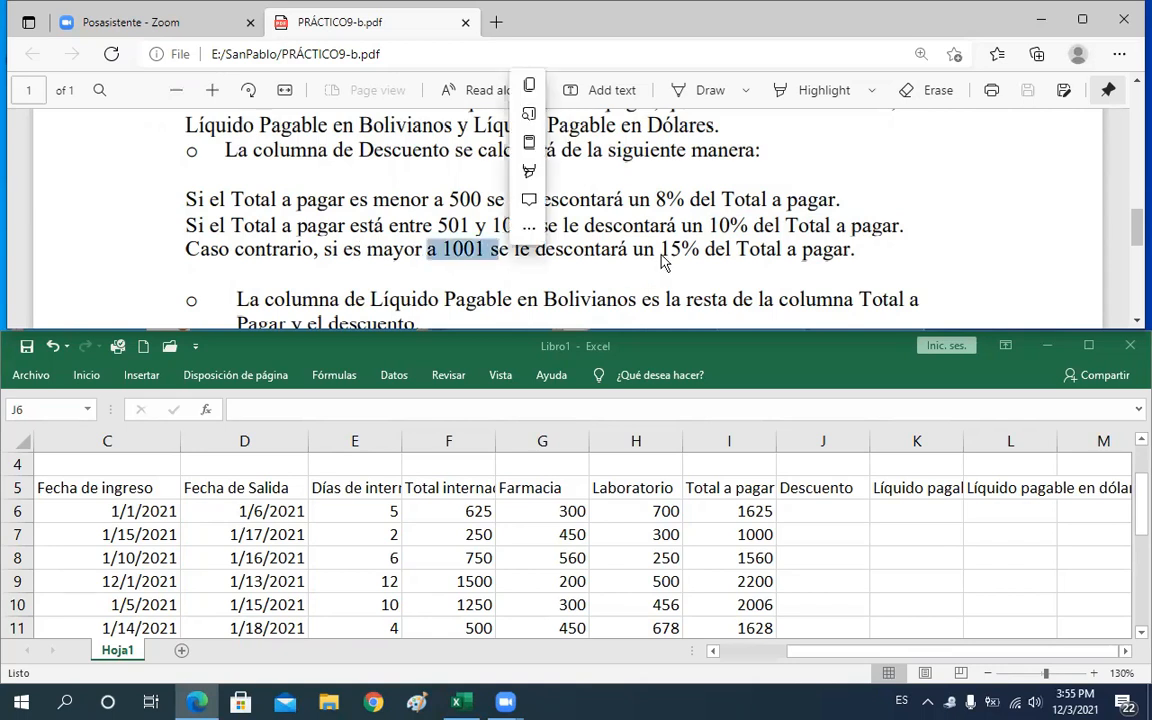
{"action": "left_click_drag", "start_coordinate": [662, 253], "coordinate": [848, 256]}
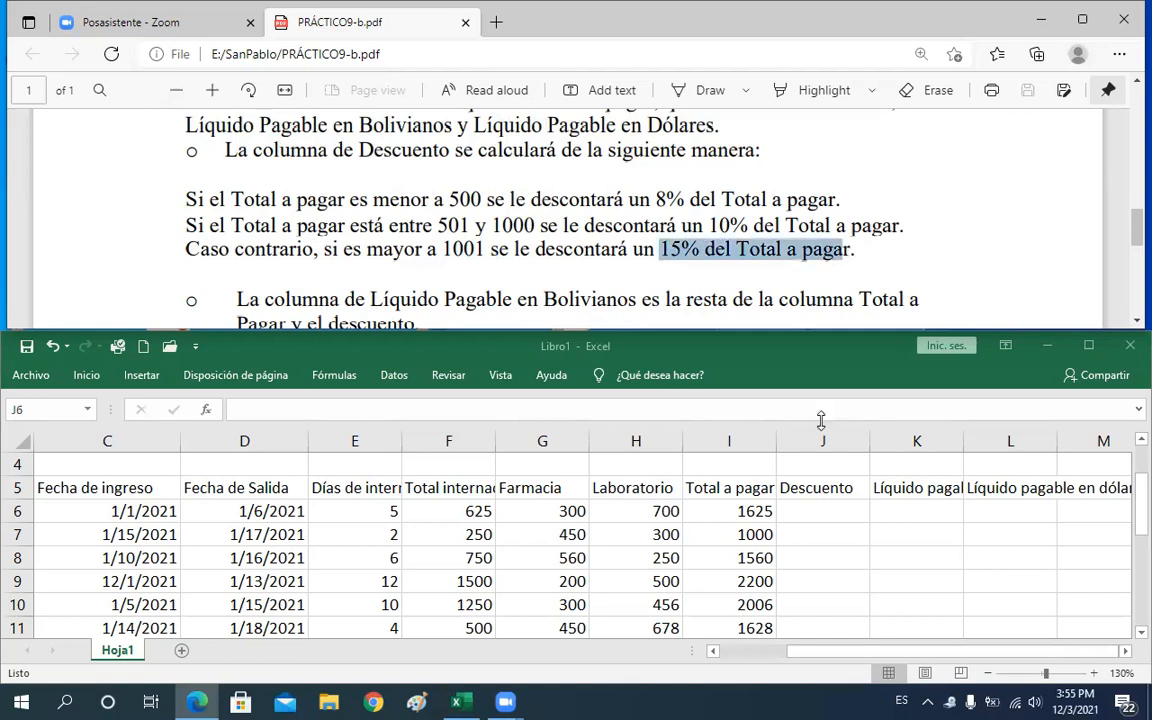
Review the Total a pagar values down column I from I6 to I13
{"action": "left_click", "coordinate": [739, 511]}
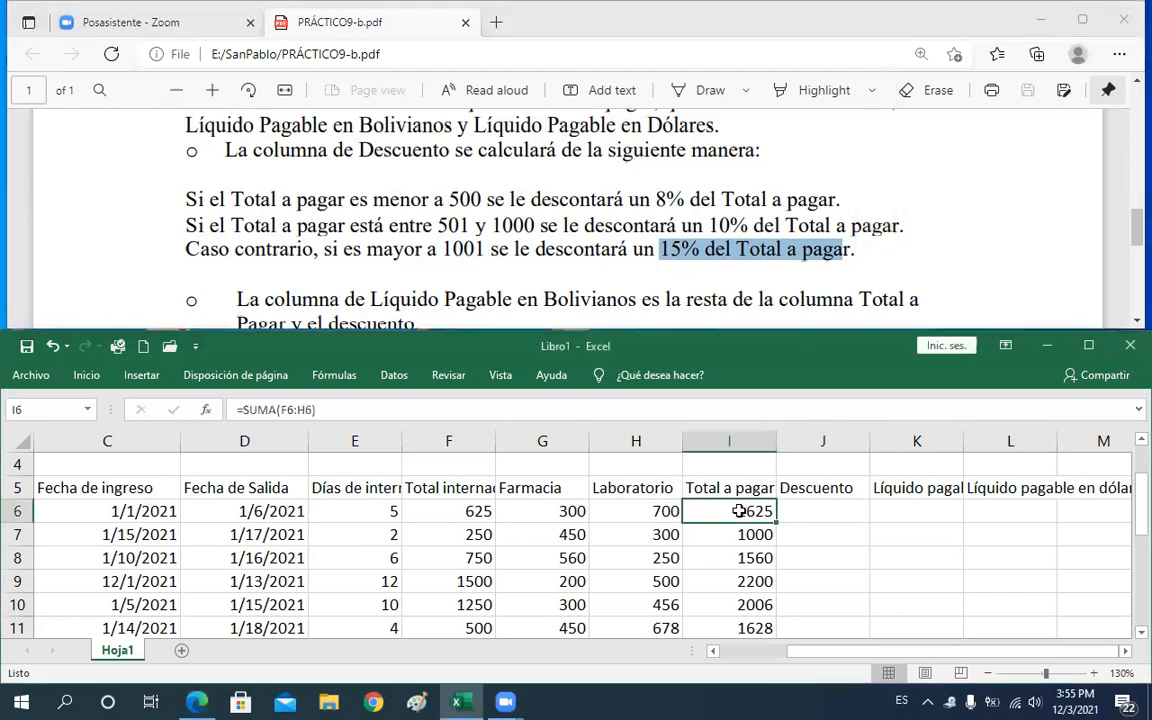
{"action": "key", "text": "Down"}
{"action": "key", "text": "Down"}
{"action": "key", "text": "Down"}
{"action": "key", "text": "Down"}
{"action": "key", "text": "Down"}
{"action": "key", "text": "Down"}
{"action": "key", "text": "Down"}
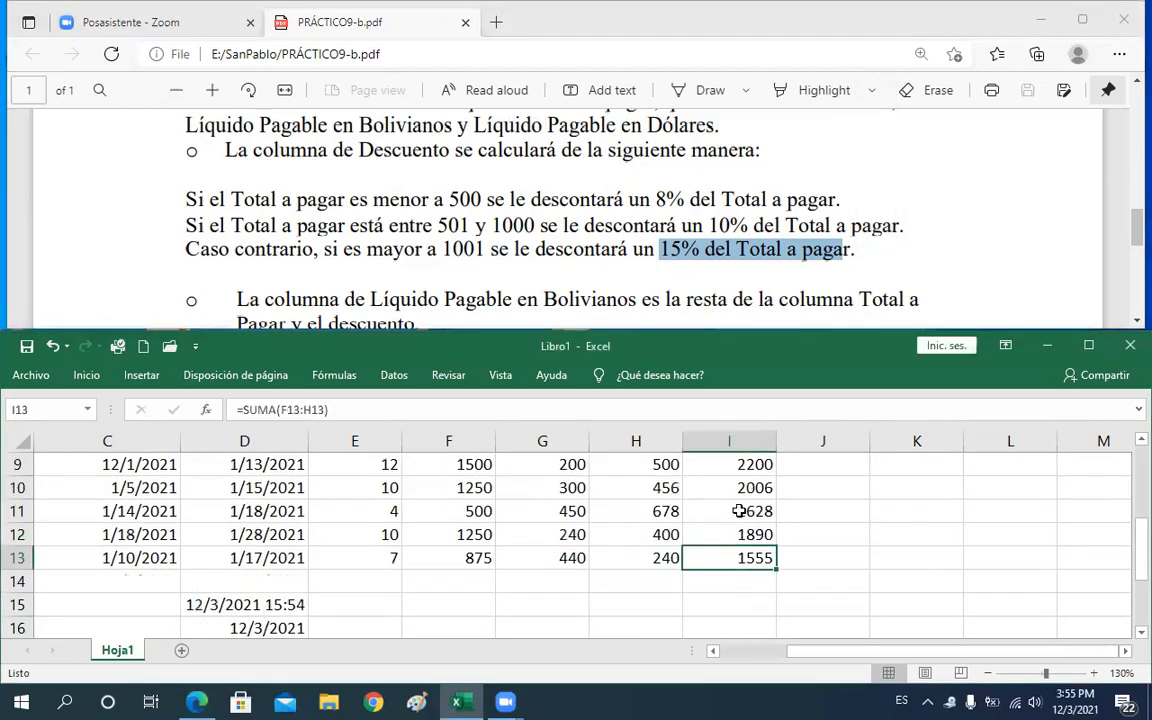
Move through the Total a pagar cells and the empty Descuento cells of the first patient rows
{"action": "key", "text": "Up"}
{"action": "key", "text": "Up"}
{"action": "key", "text": "Up"}
{"action": "key", "text": "Up"}
{"action": "key", "text": "Up"}
{"action": "key", "text": "Up"}
{"action": "key", "text": "Up"}
{"action": "key", "text": "Up"}
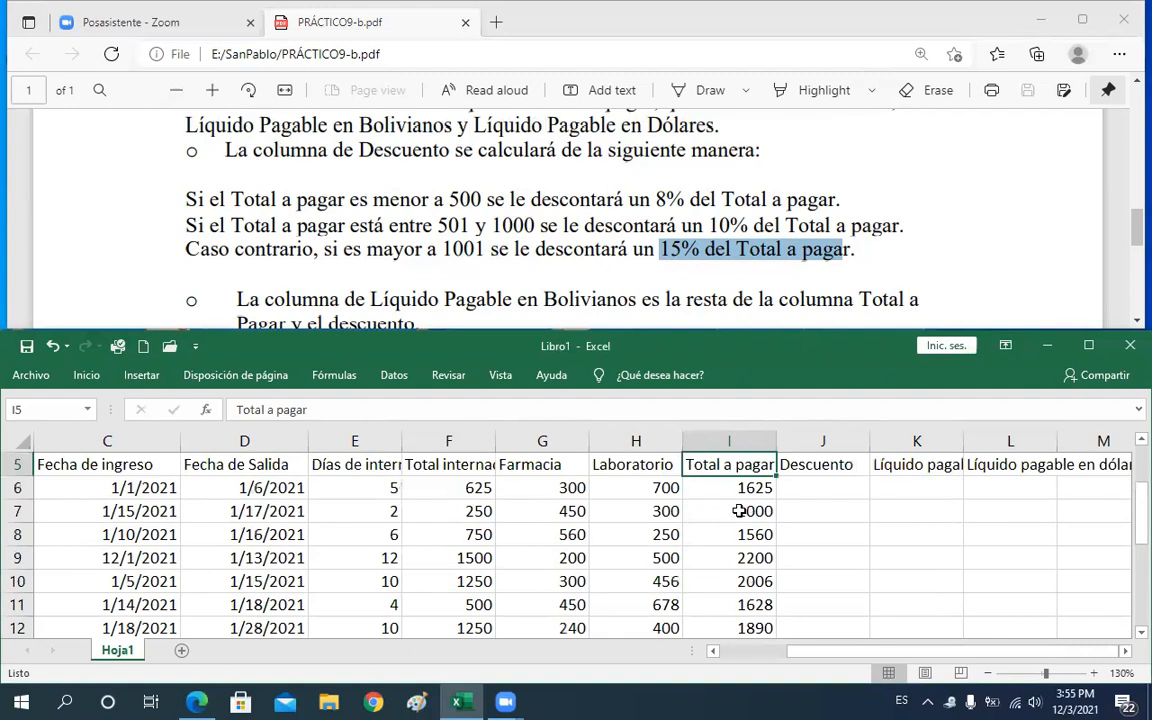
{"action": "key", "text": "Down"}
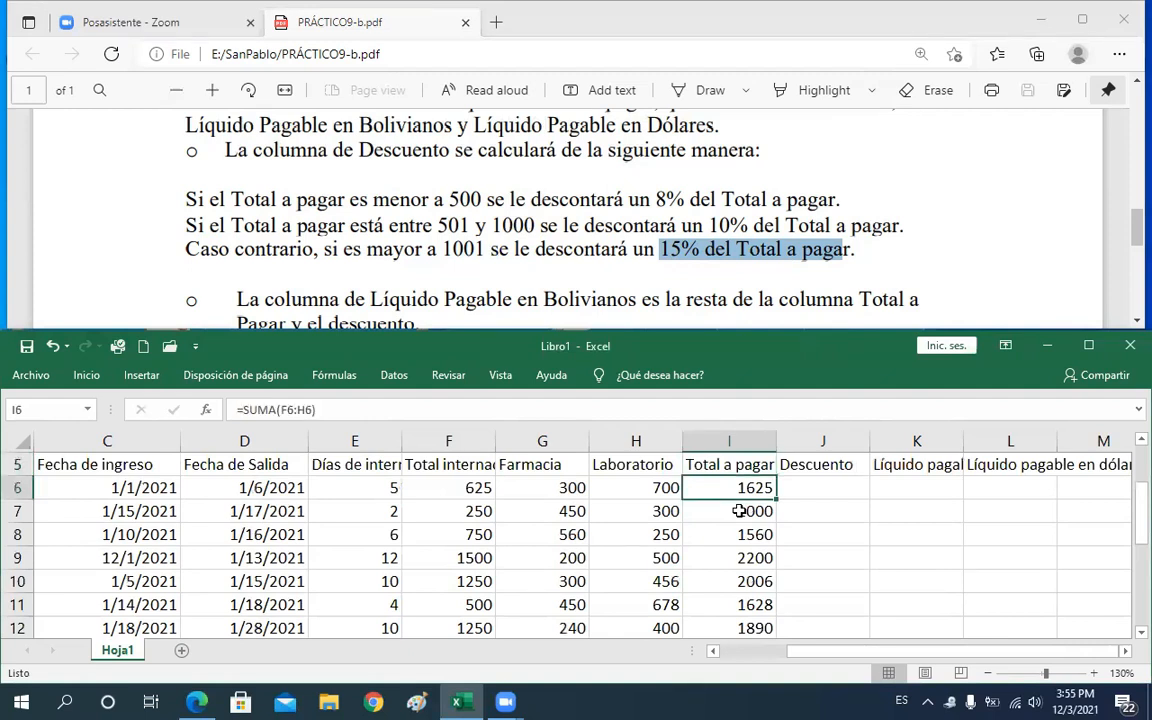
{"action": "key", "text": "Down"}
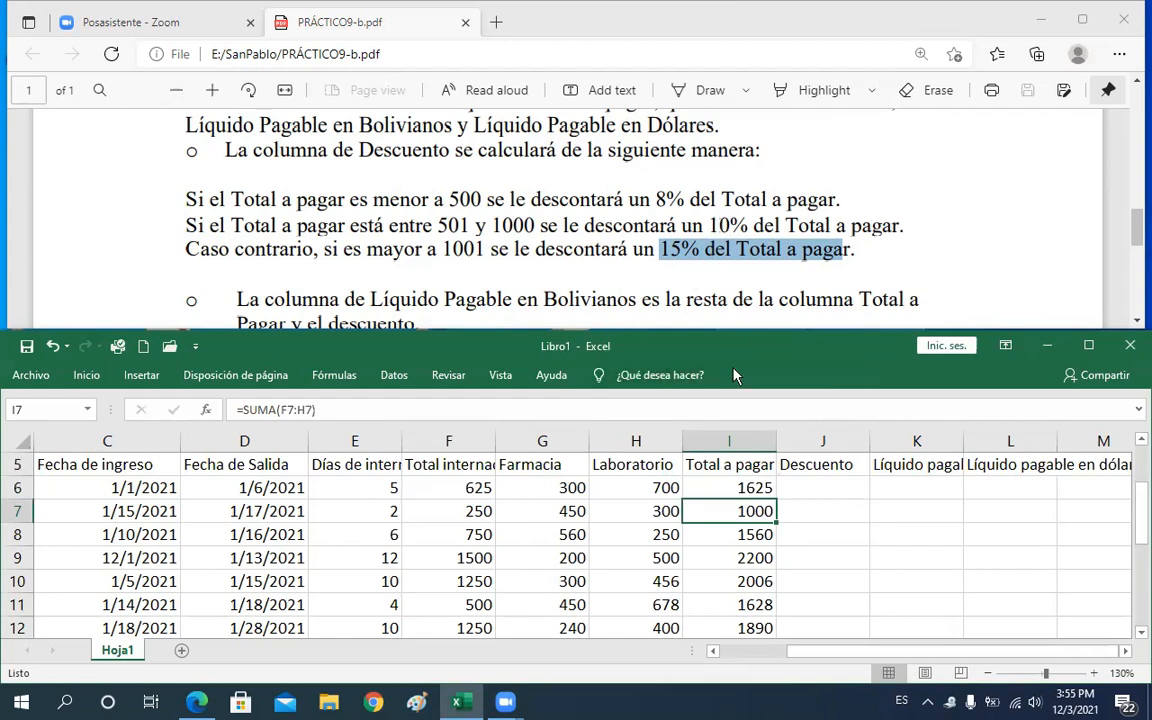
{"action": "left_click", "coordinate": [800, 540]}
{"action": "left_click", "coordinate": [797, 490]}
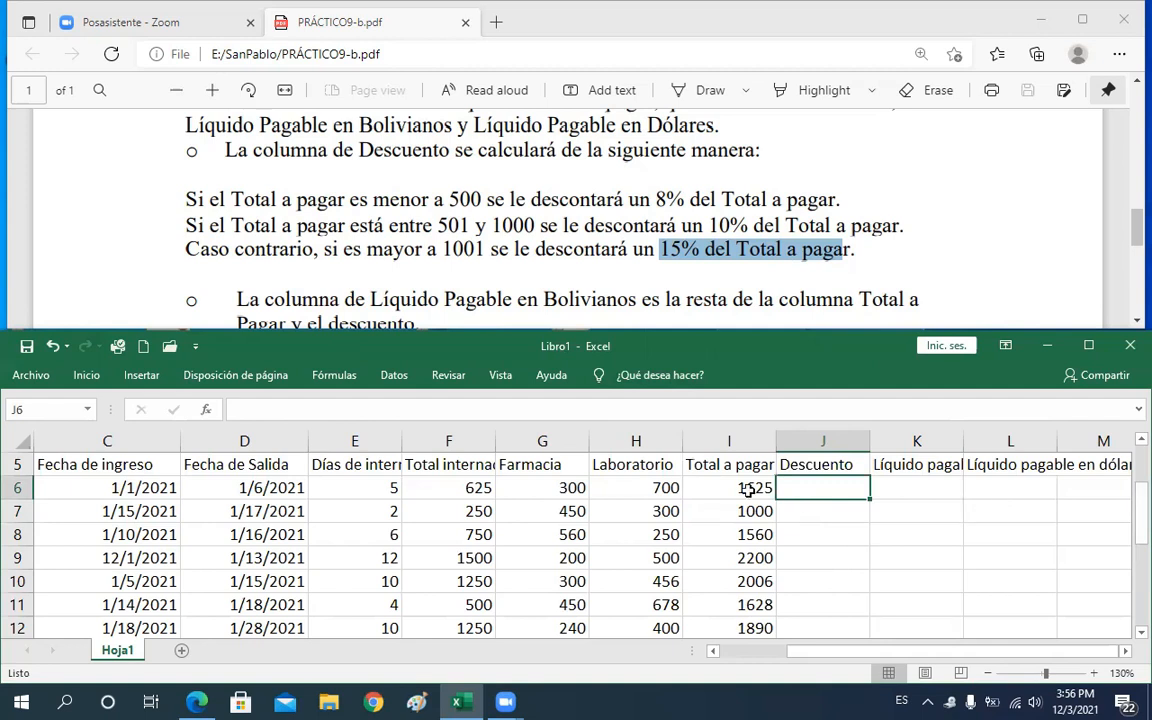
Change the first patient's Laboratorio value to 900 and Farmacia value to 400 in row 6
{"action": "left_click", "coordinate": [676, 537]}
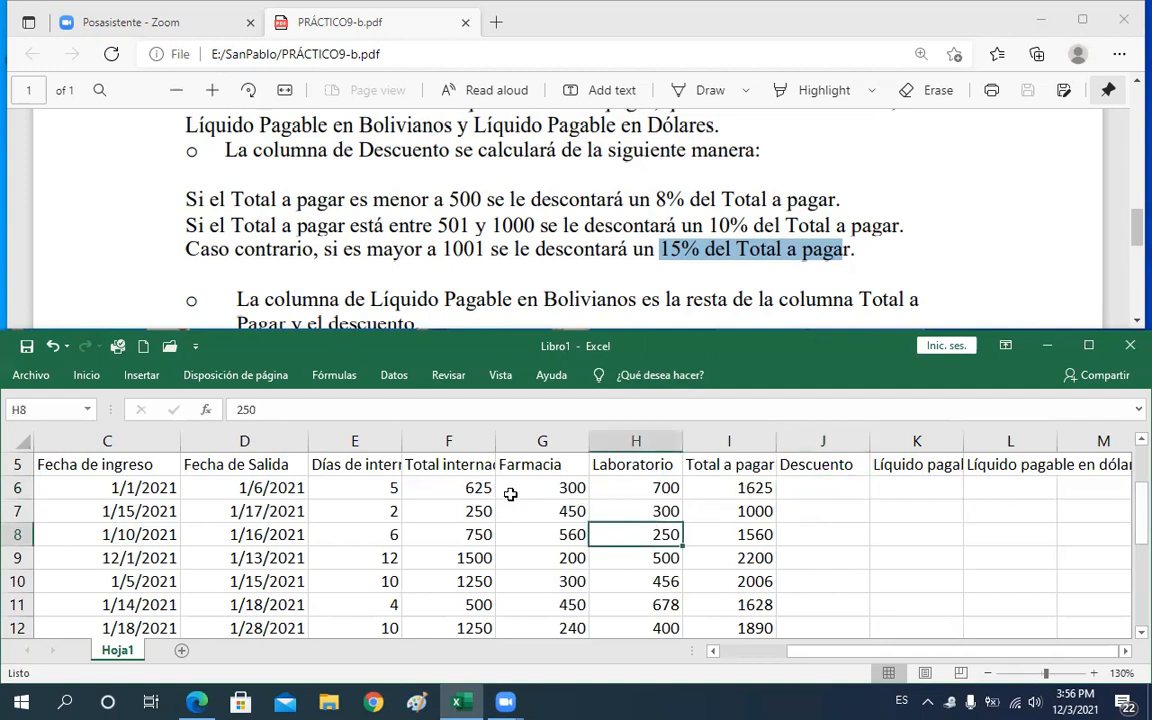
{"action": "left_click", "coordinate": [638, 487]}
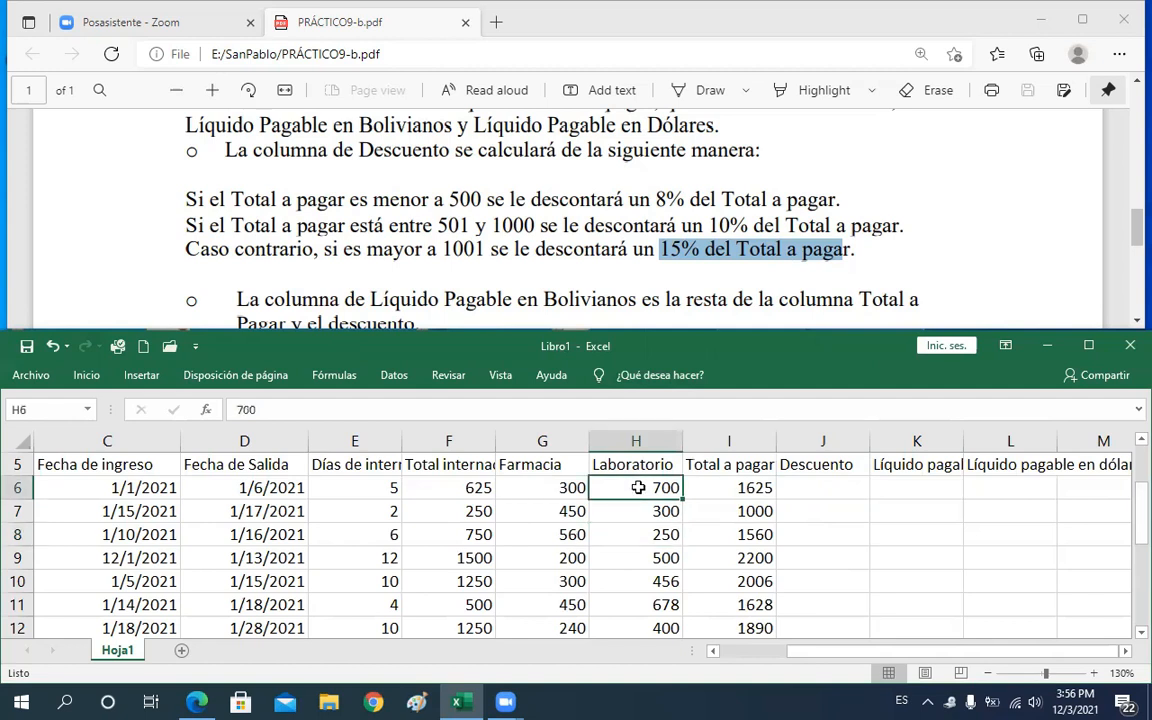
{"action": "type", "text": "900"}
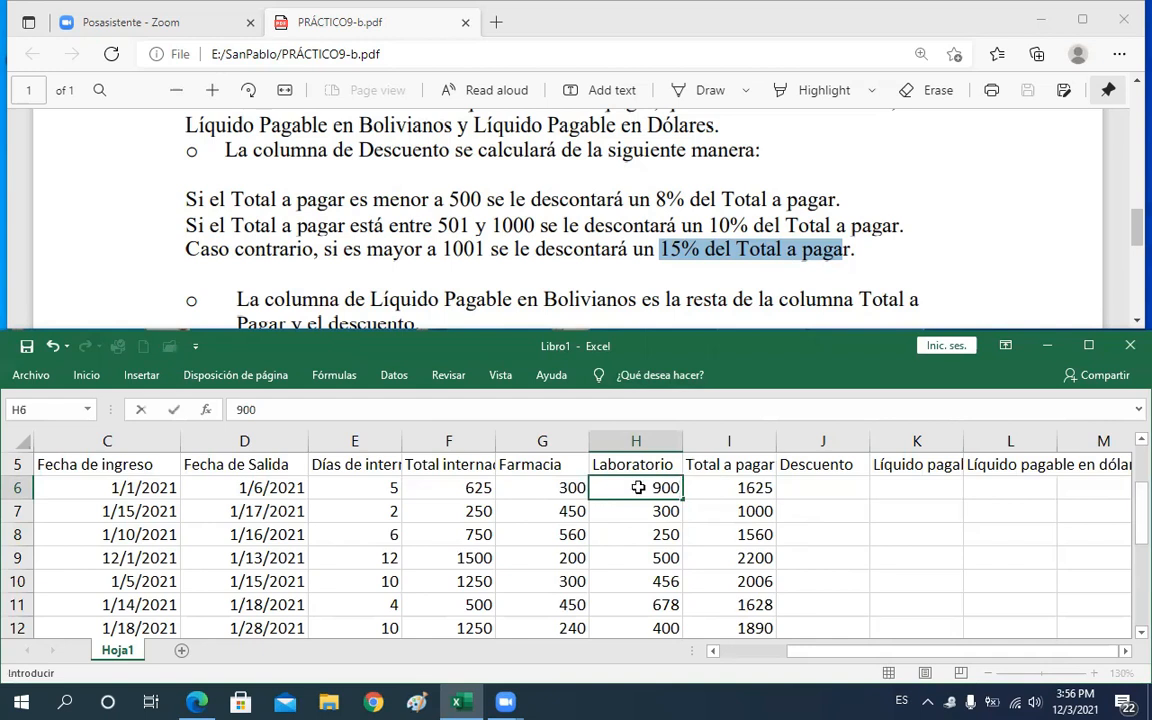
{"action": "key", "text": "Return"}
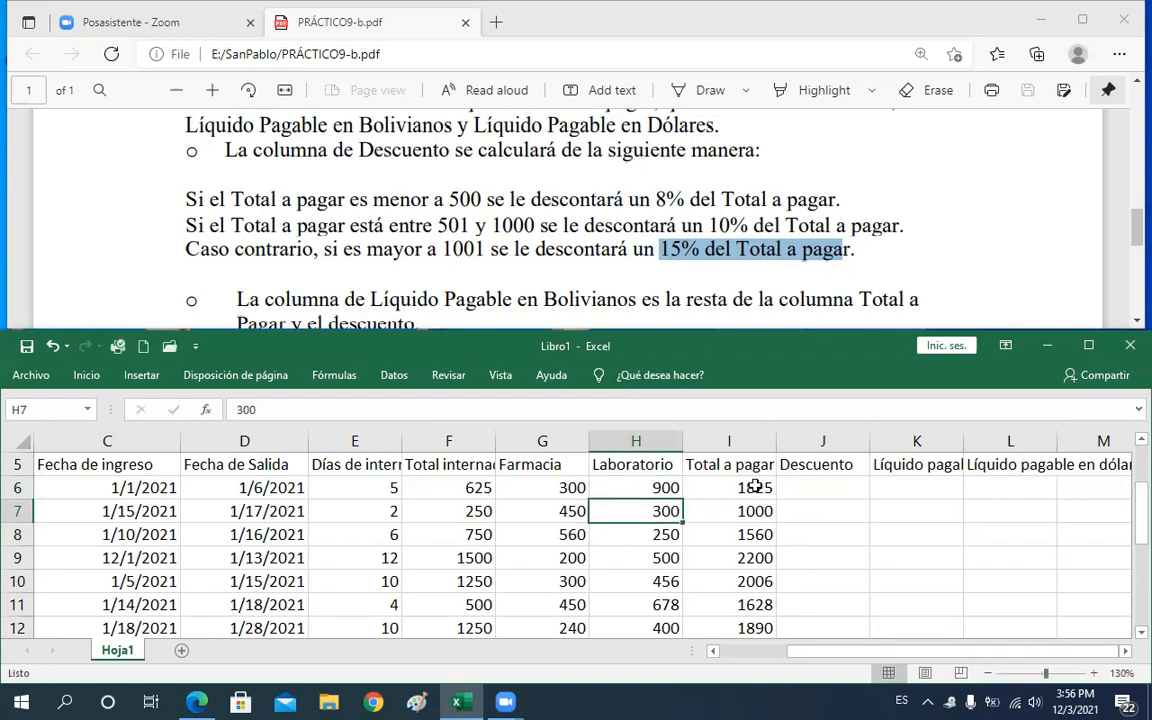
{"action": "left_click", "coordinate": [755, 487]}
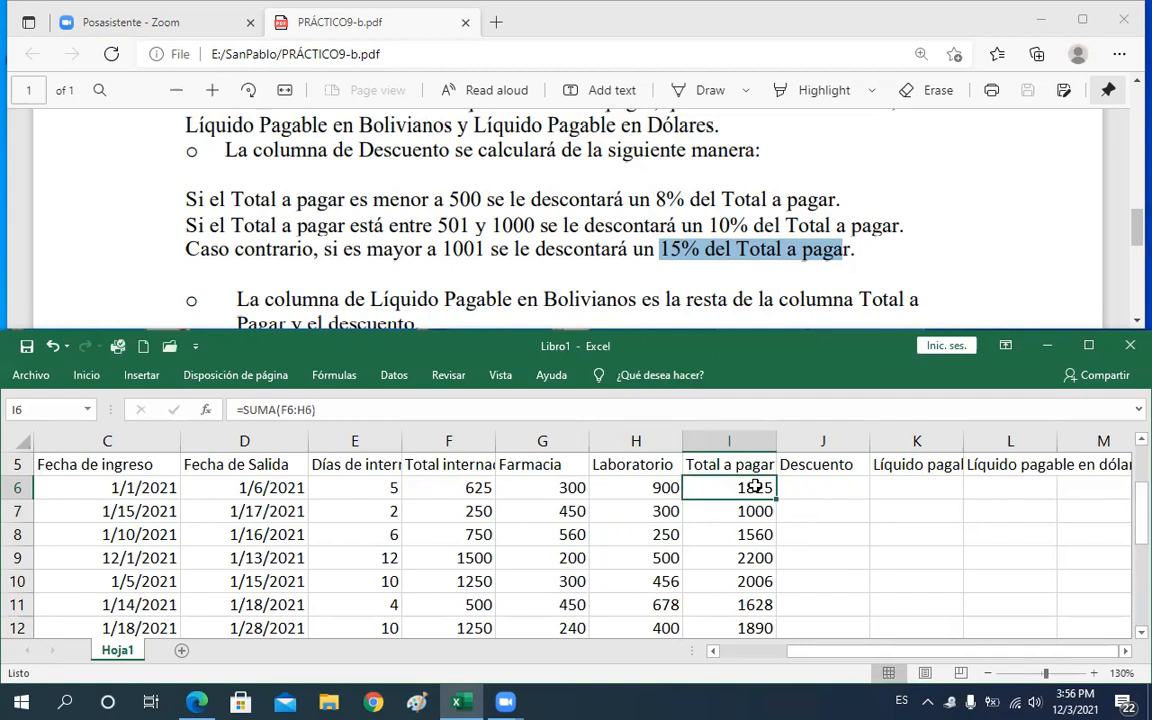
{"action": "left_click", "coordinate": [553, 488]}
{"action": "type", "text": "400"}
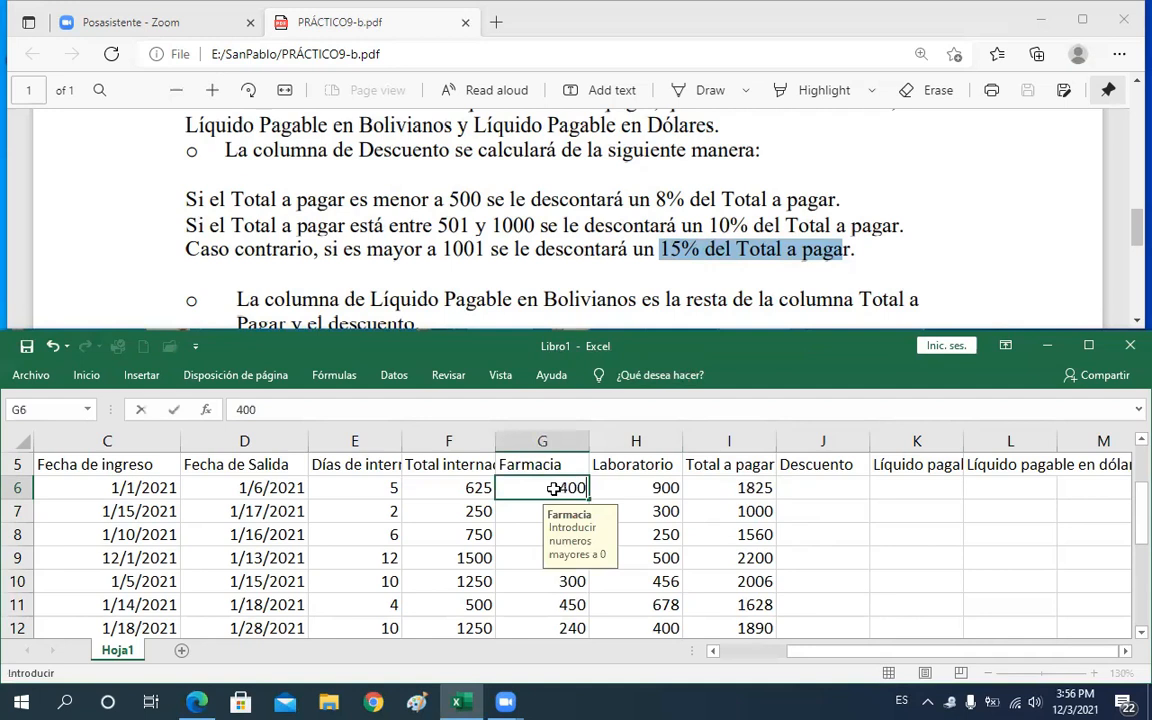
{"action": "key", "text": "Return"}
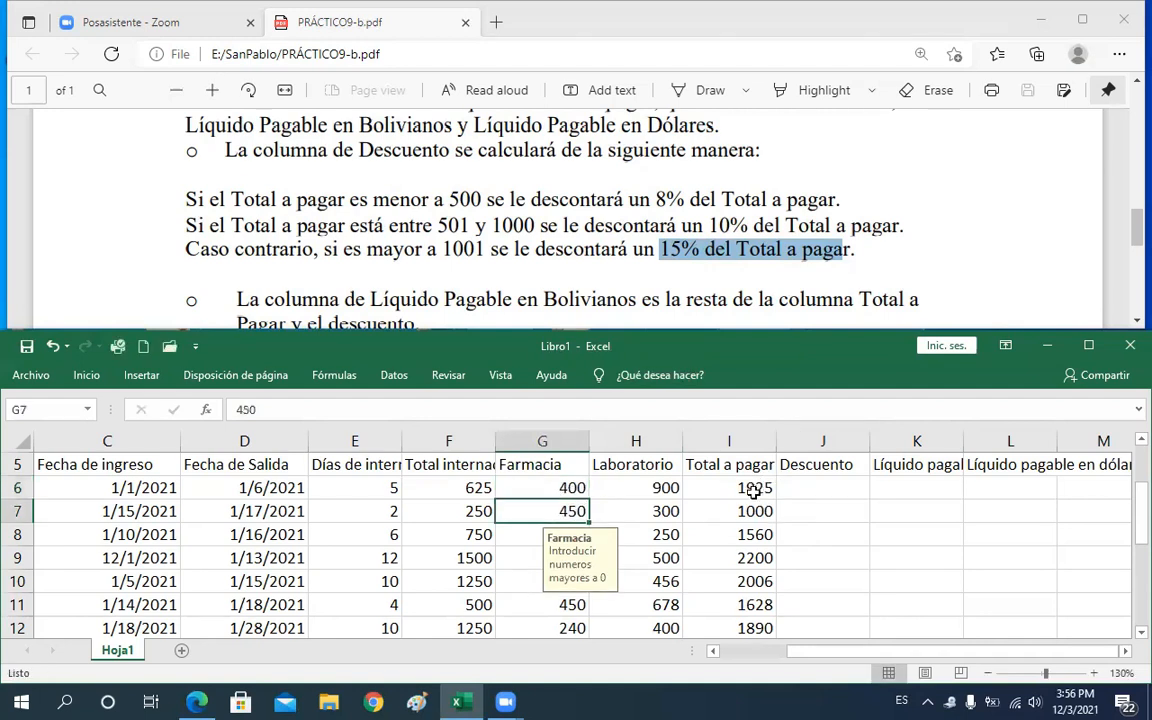
Enter 1000 as a test value in cell G17 below the table
{"action": "left_click", "coordinate": [830, 487]}
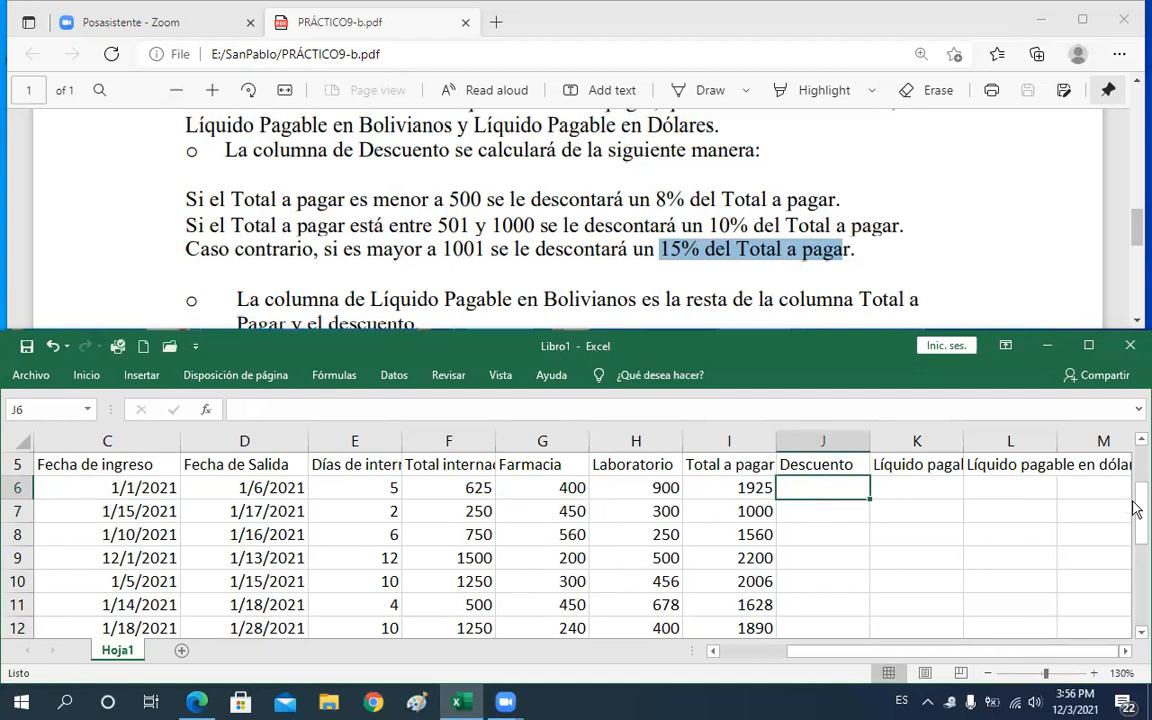
{"action": "left_click_drag", "start_coordinate": [1135, 508], "coordinate": [1136, 597]}
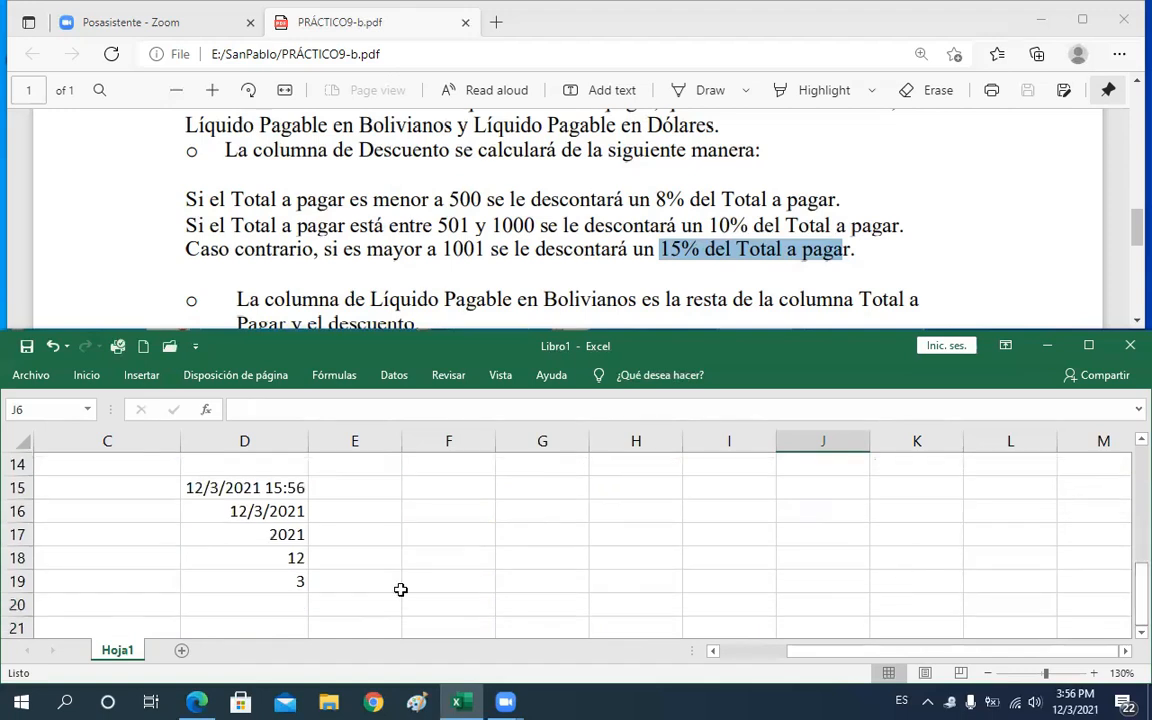
{"action": "left_click", "coordinate": [528, 559]}
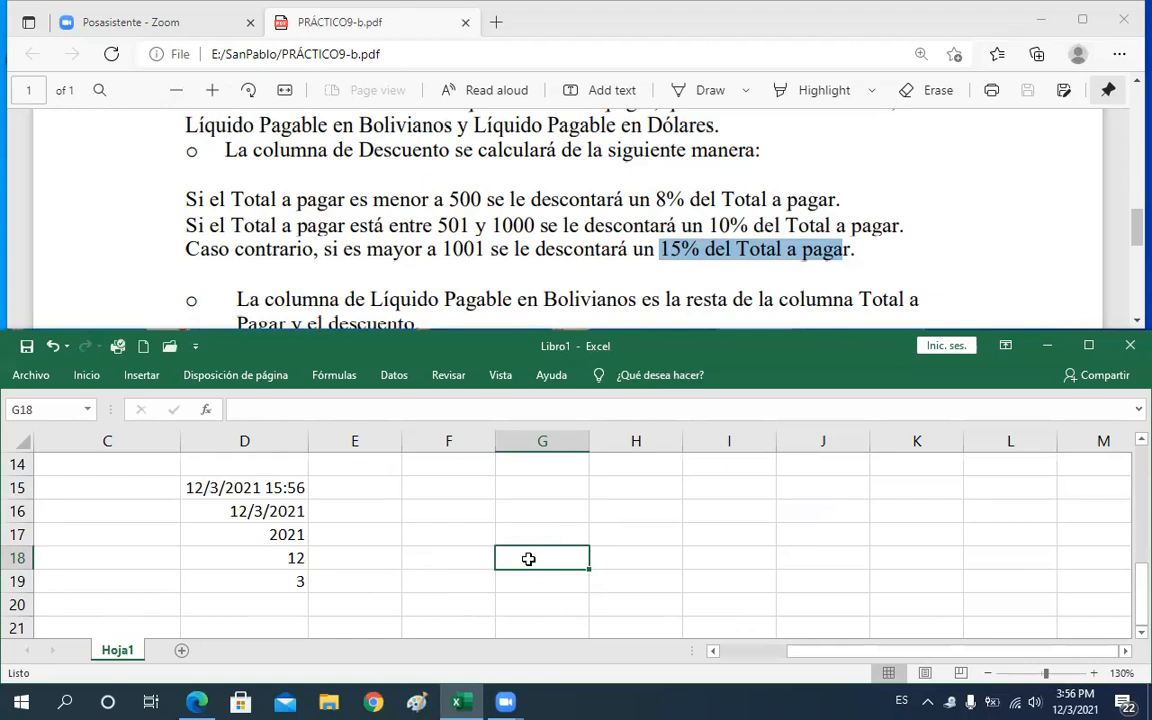
{"action": "key", "text": "Up"}
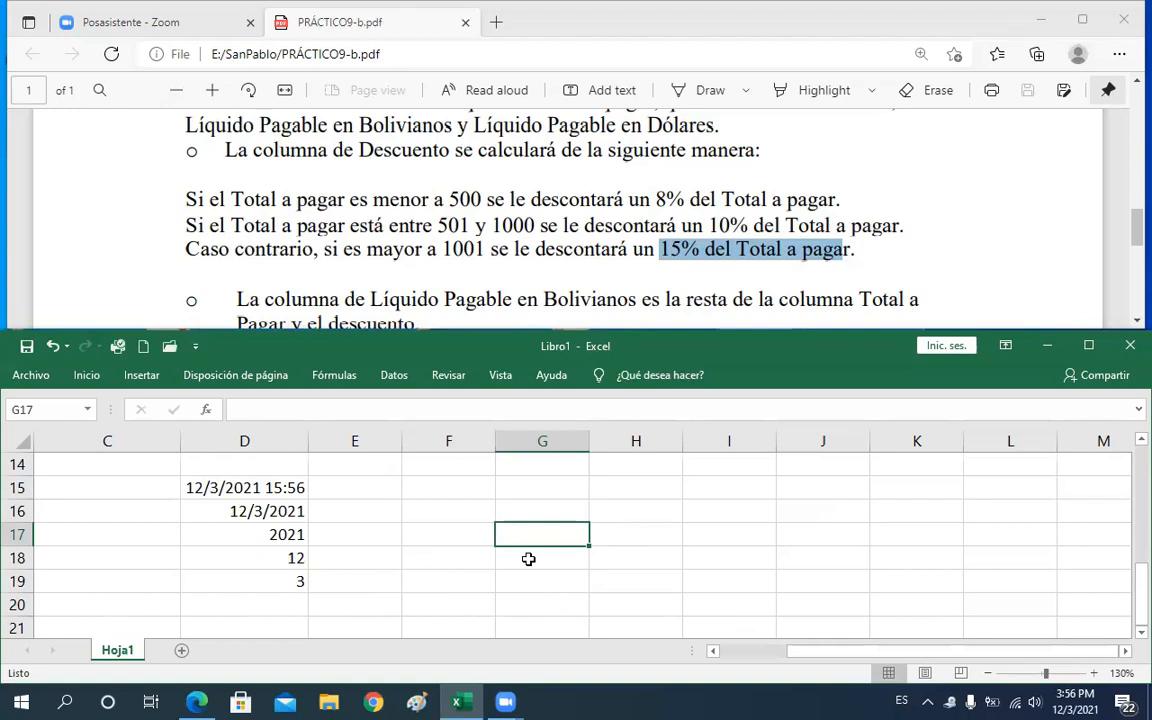
{"action": "type", "text": "1000"}
{"action": "key", "text": "Return"}
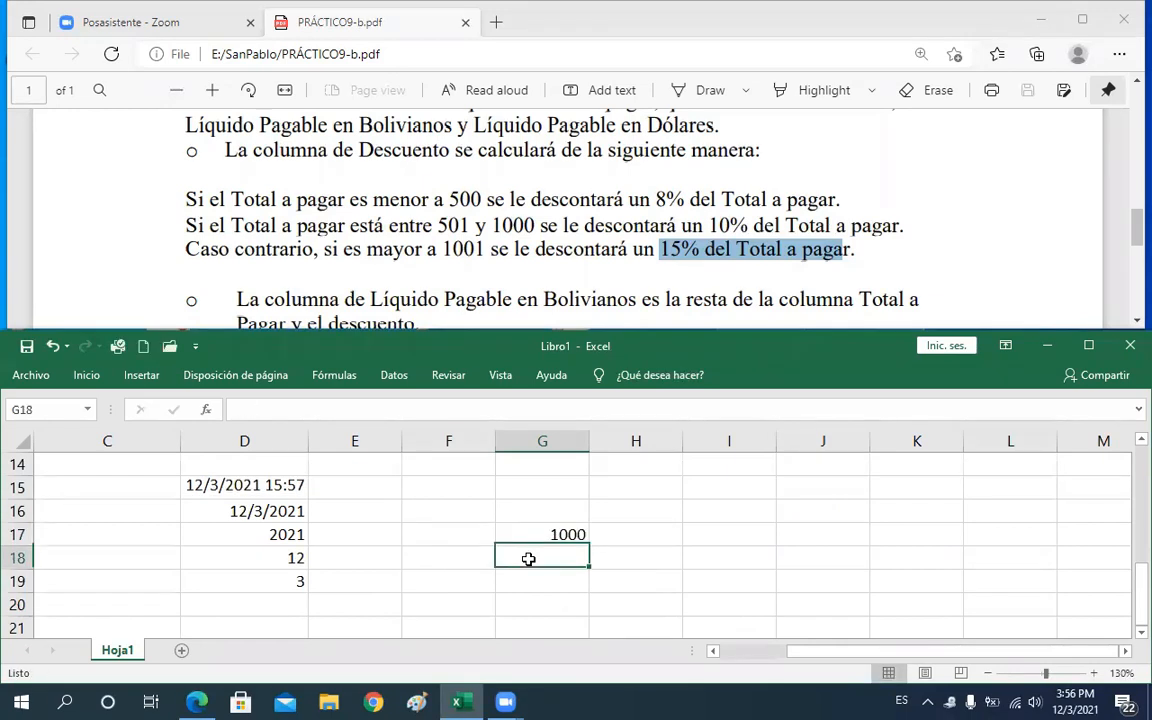
Start an SI formula in H17 referencing G17, switching the keyboard layout to English (United States)
{"action": "key", "text": "Up"}
{"action": "key", "text": "Right"}
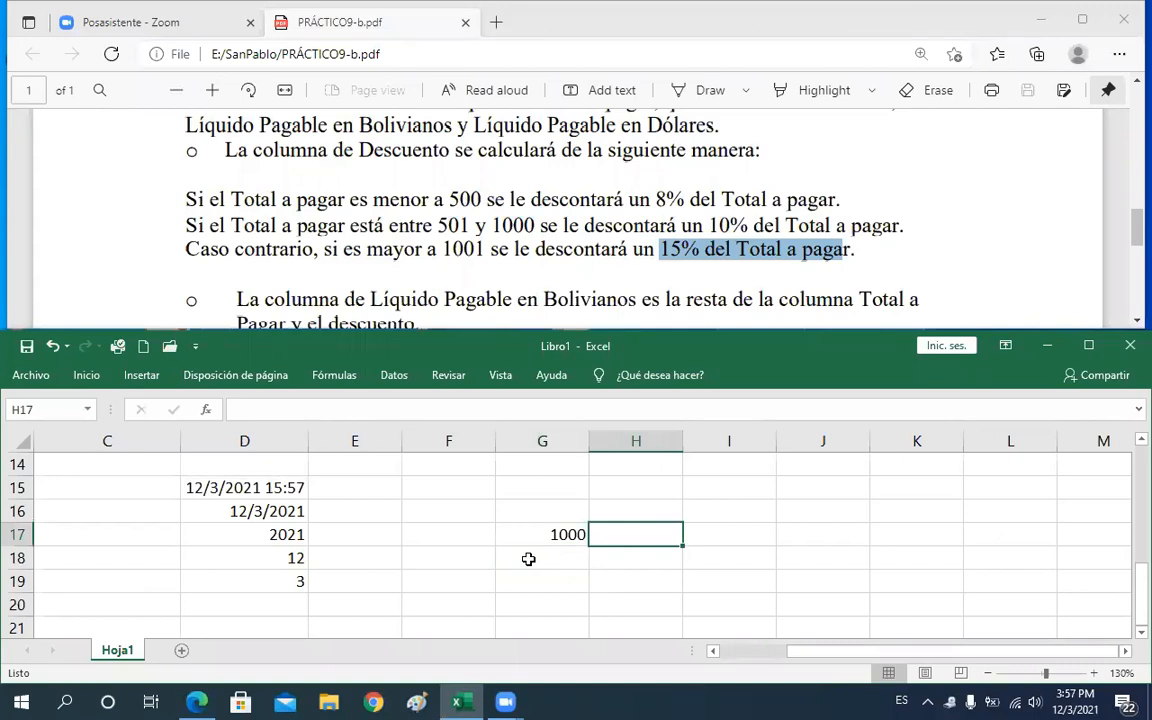
{"action": "type", "text": "="}
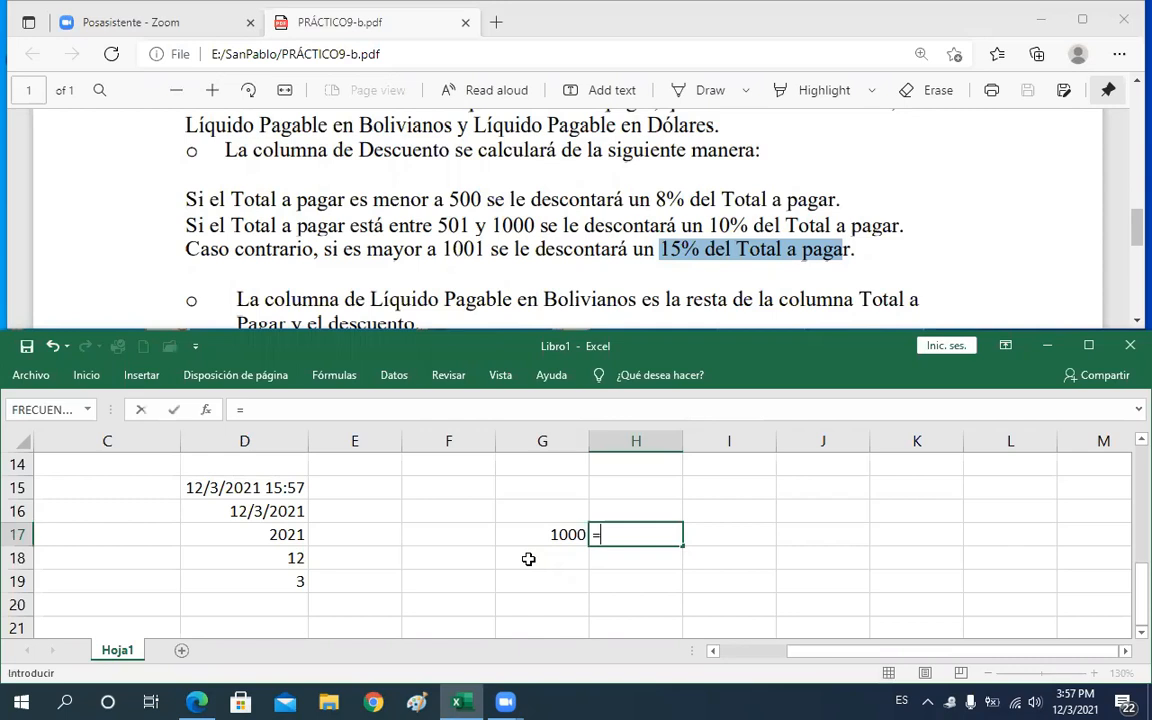
{"action": "type", "text": "si"}
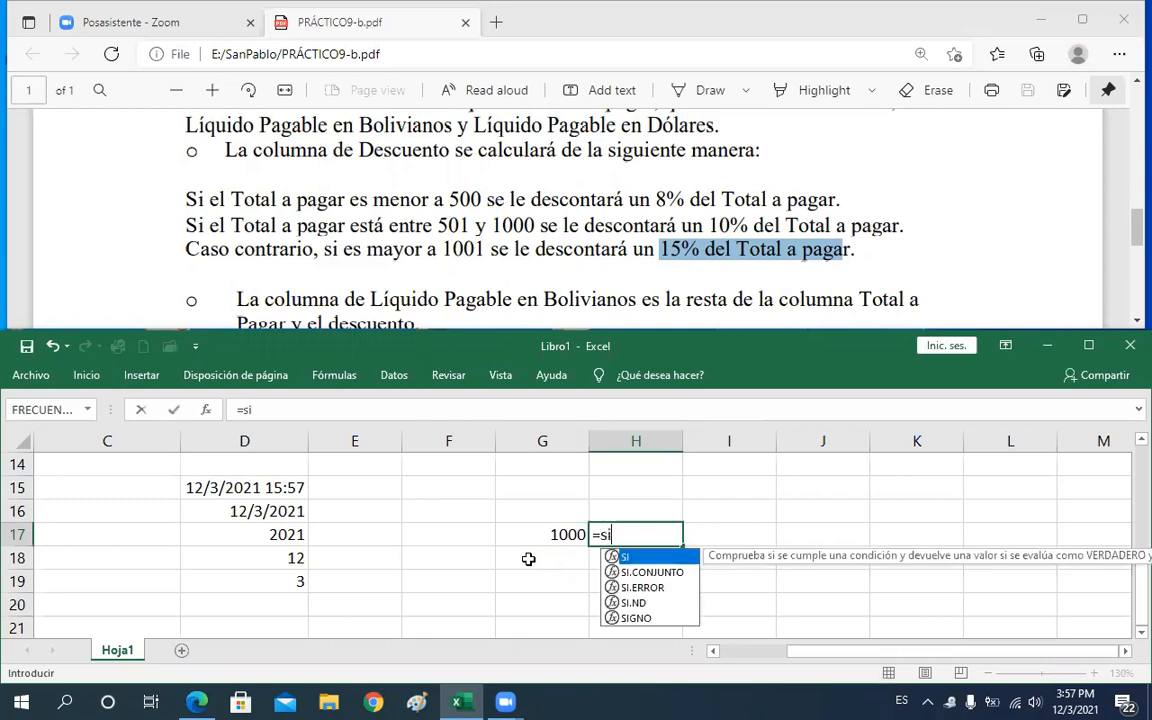
{"action": "type", "text": "/"}
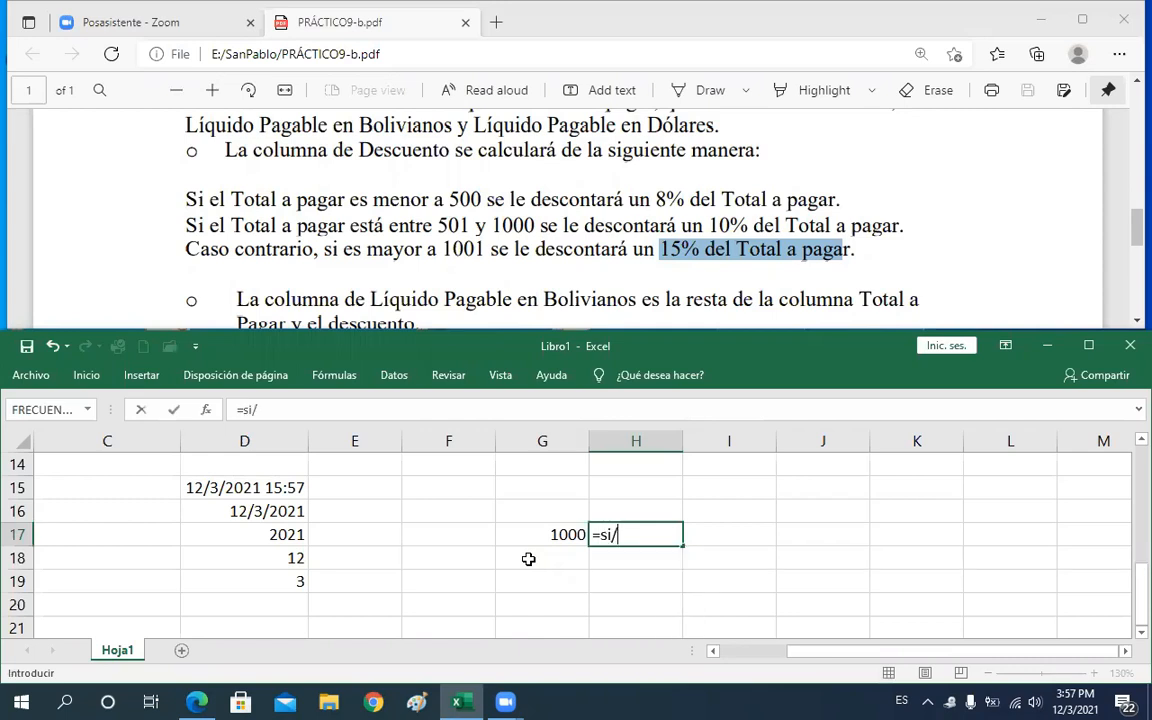
{"action": "key", "text": "BackSpace"}
{"action": "type", "text": "("}
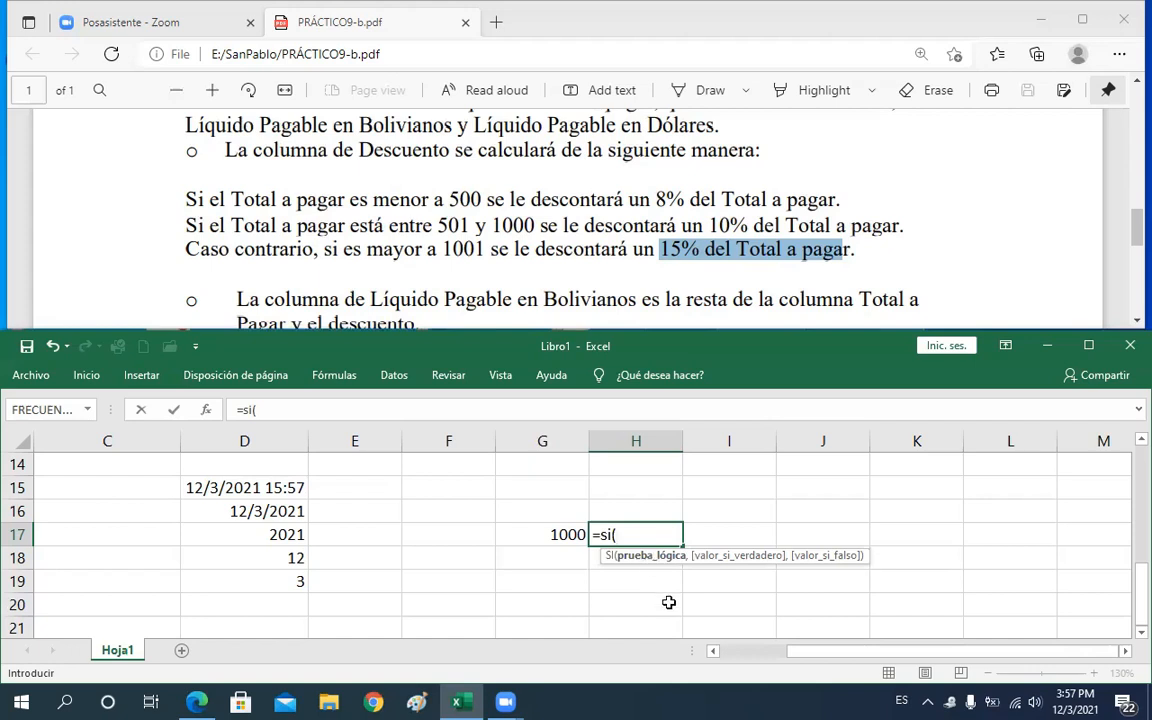
{"action": "left_click", "coordinate": [550, 535]}
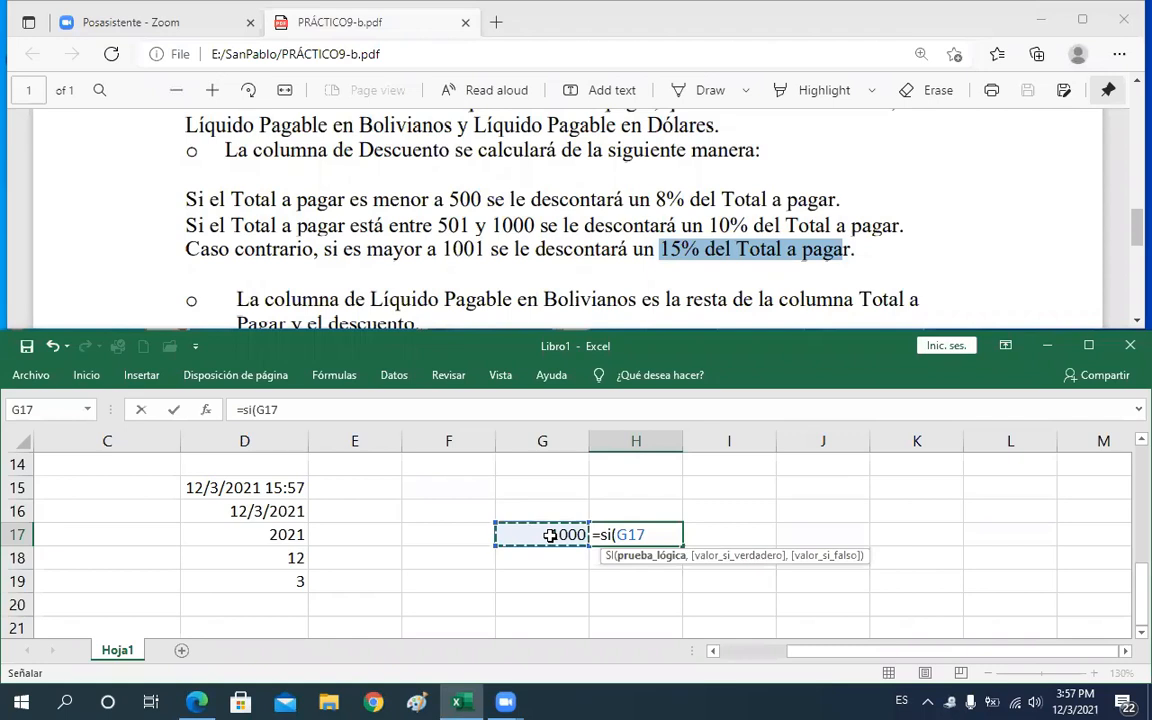
{"action": "key", "text": "F8"}
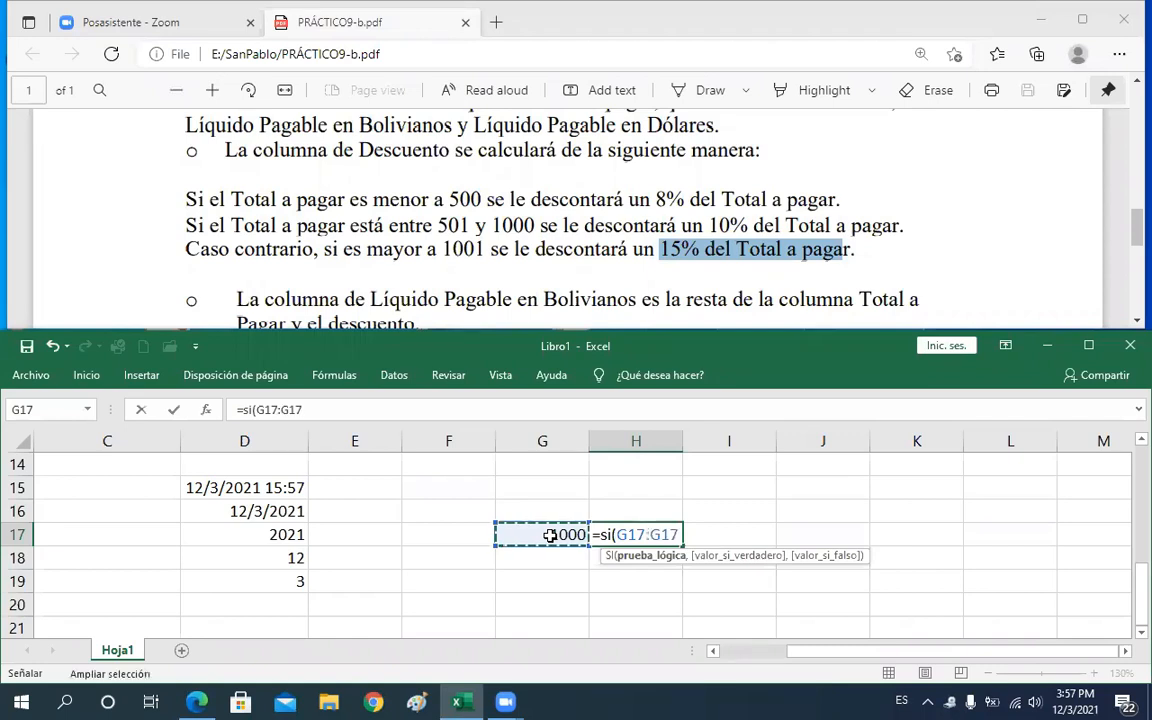
{"action": "key", "text": "F8"}
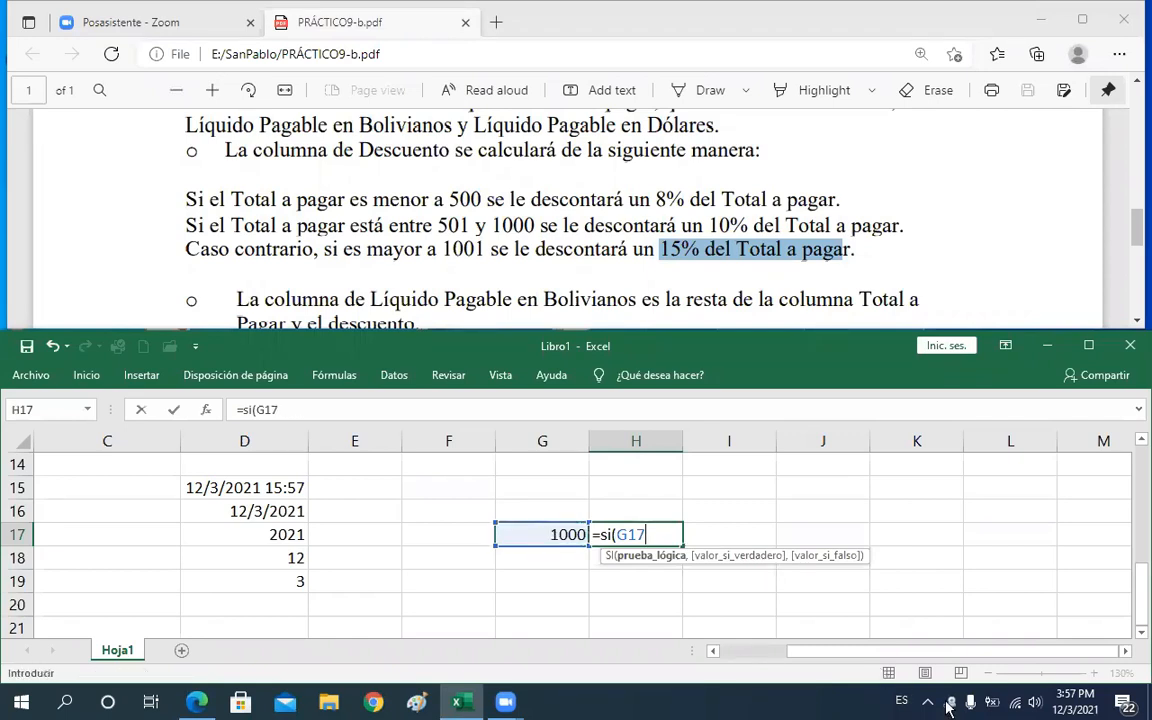
{"action": "left_click", "coordinate": [903, 707]}
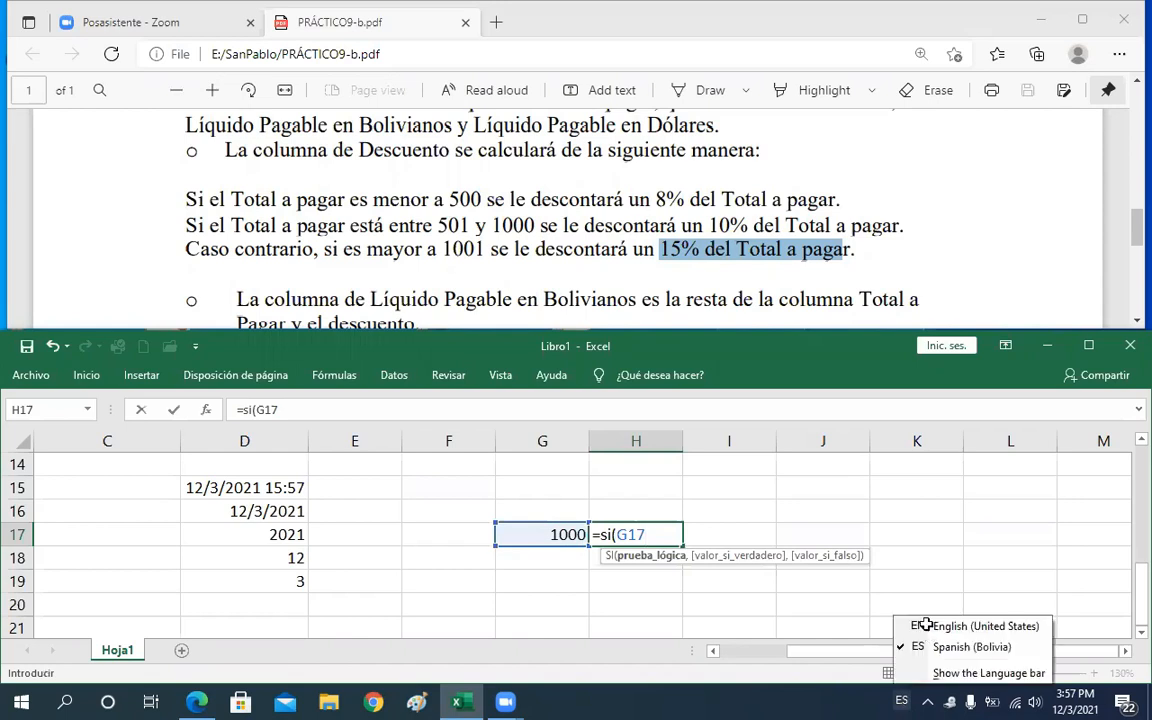
{"action": "left_click", "coordinate": [927, 624]}
Add the condition G17>1000 and the true result G17*50% to the SI formula
{"action": "type", "text": ">1"}
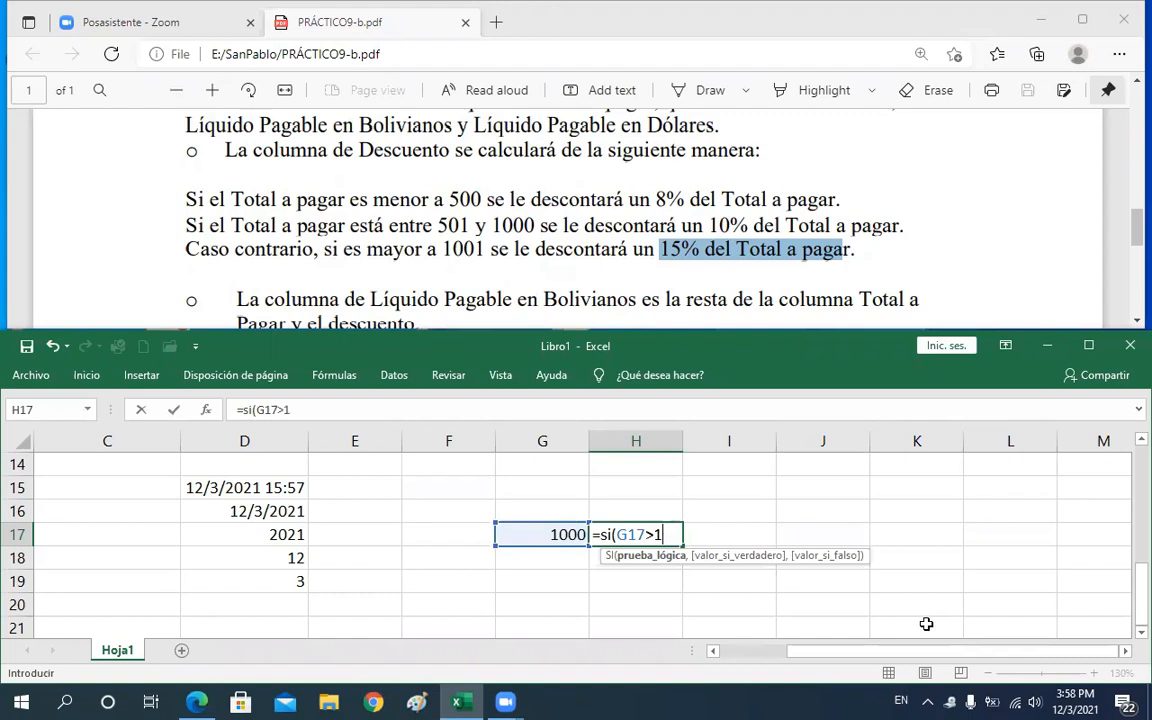
{"action": "type", "text": "000"}
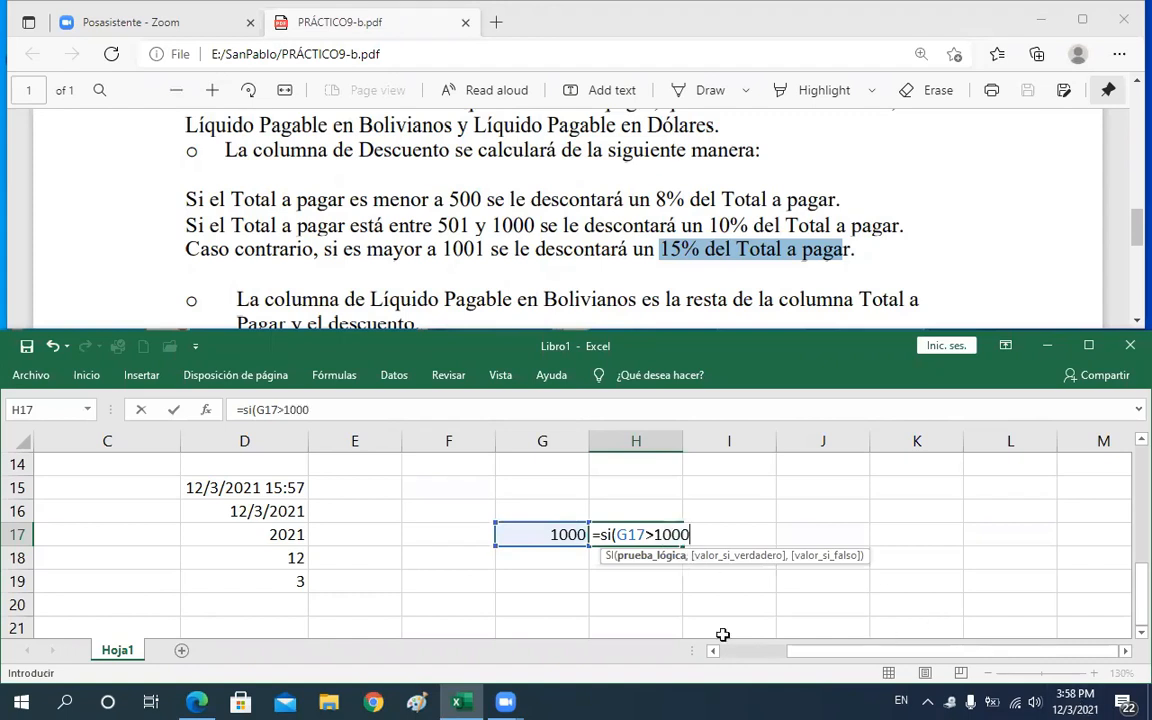
{"action": "type", "text": ","}
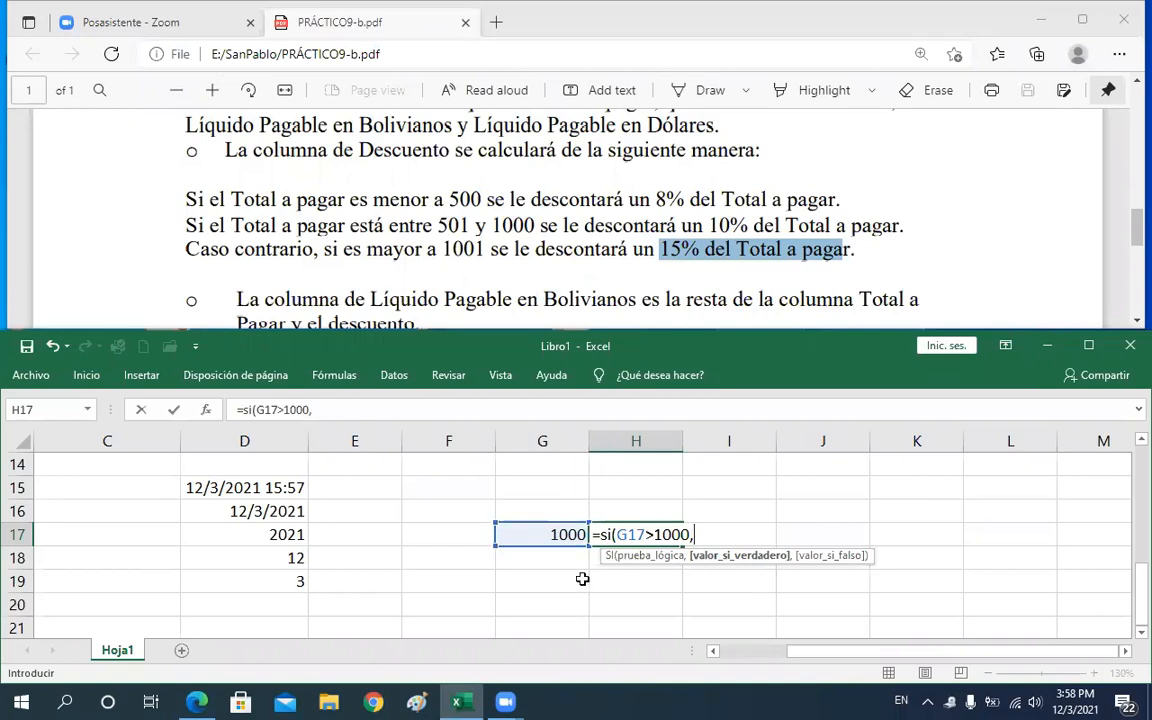
{"action": "left_click", "coordinate": [555, 535]}
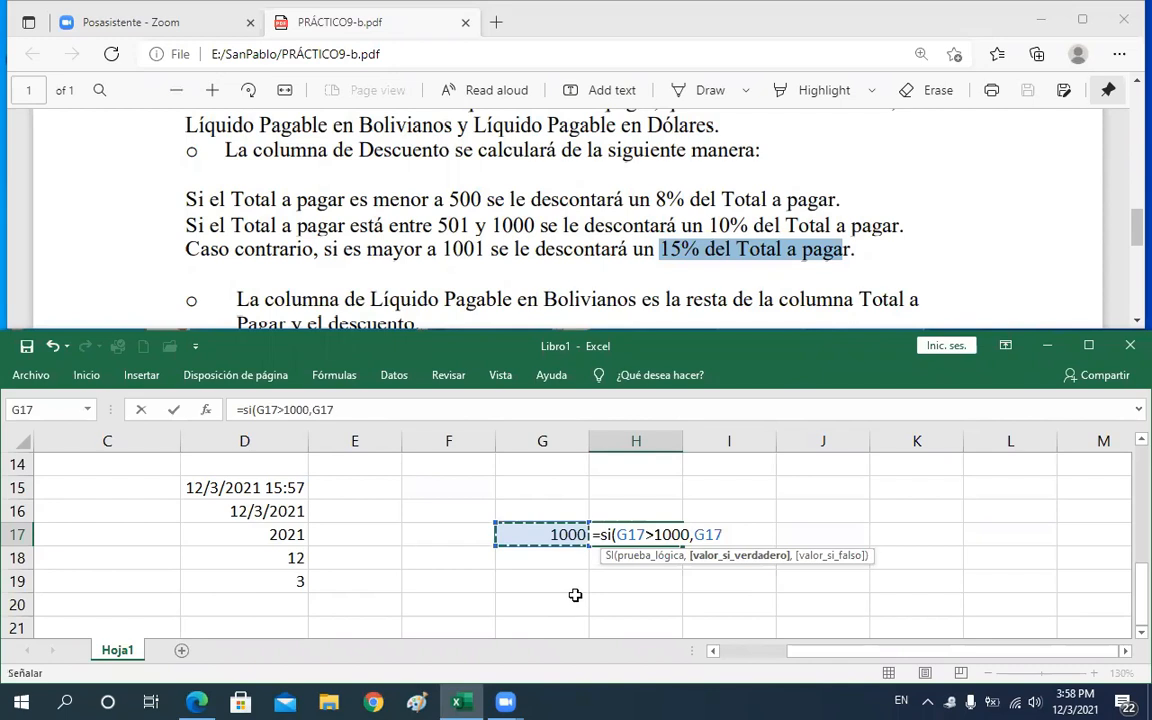
{"action": "type", "text": "*"}
{"action": "type", "text": "*"}
{"action": "type", "text": "50"}
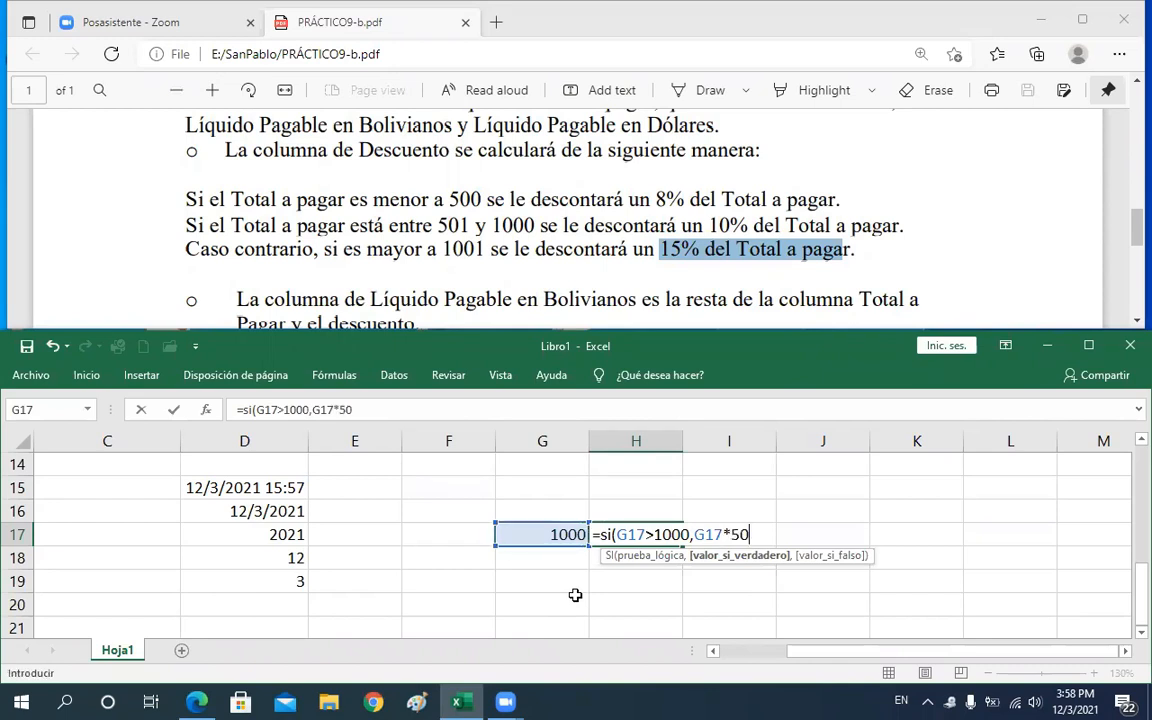
{"action": "type", "text": "%,"}
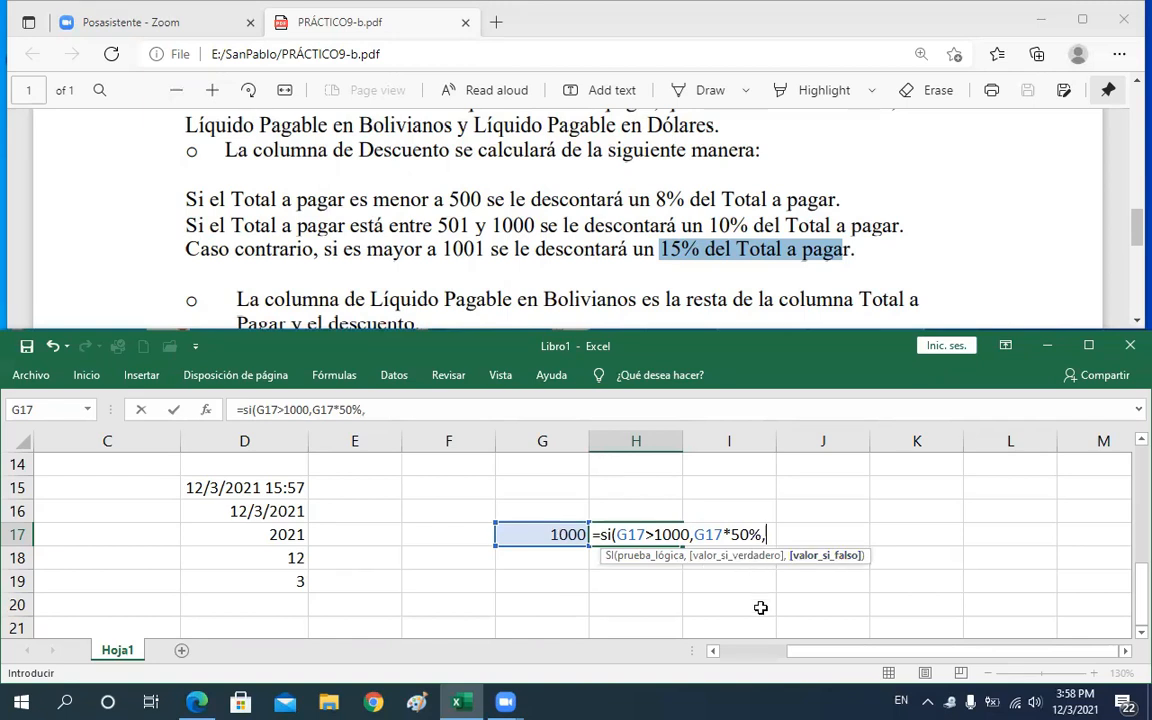
Finish the formula with the false result G17*0.2, closing it as =si(G17>1000,G17*50%,G17*0.2)
{"action": "left_click", "coordinate": [549, 535]}
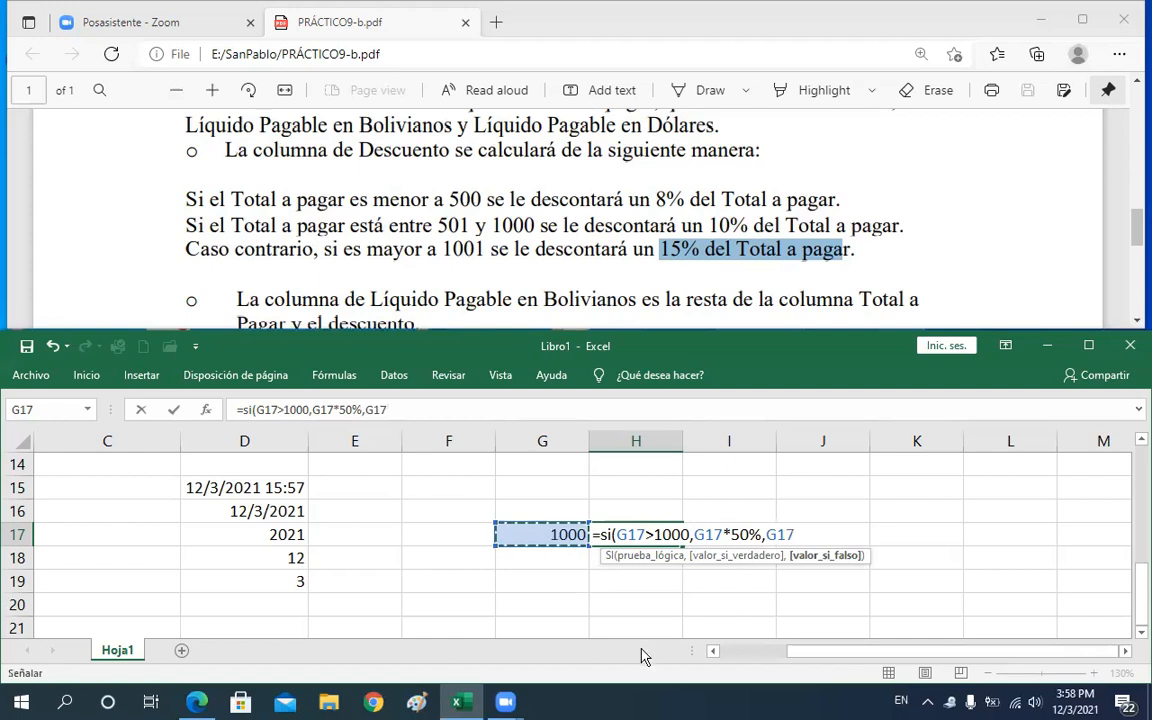
{"action": "type", "text": "*"}
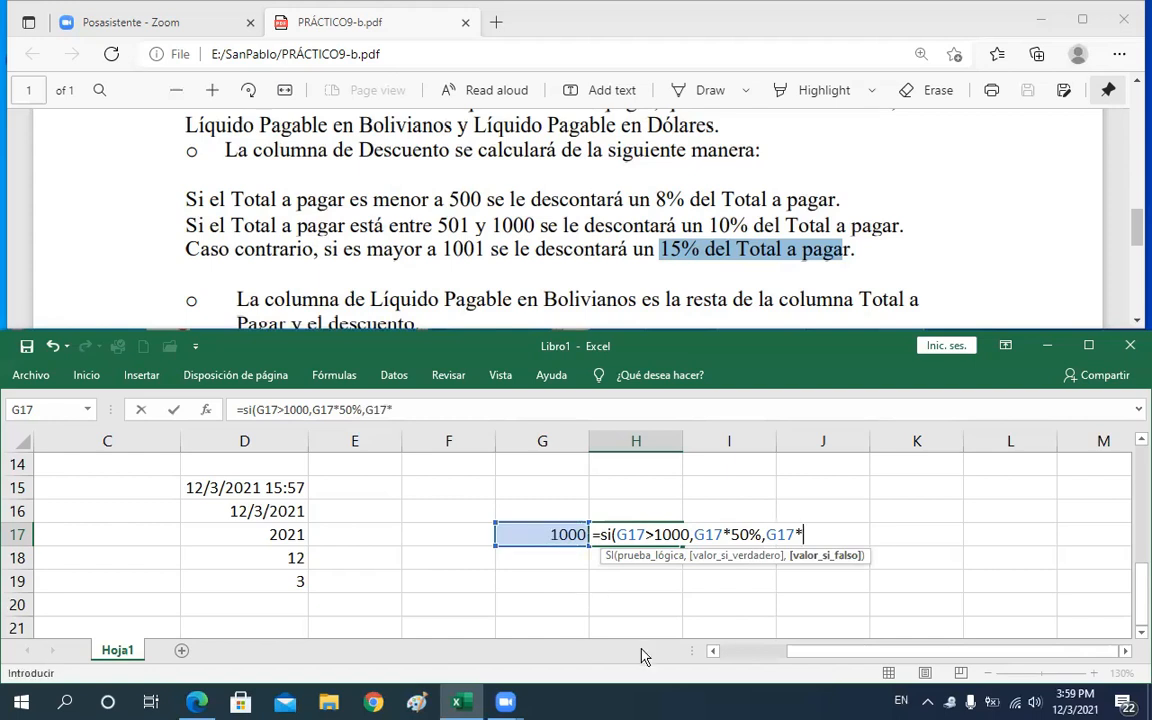
{"action": "type", "text": "0"}
{"action": "type", "text": "."}
{"action": "type", "text": "2"}
{"action": "type", "text": "("}
{"action": "key", "text": "BackSpace"}
{"action": "type", "text": ")"}
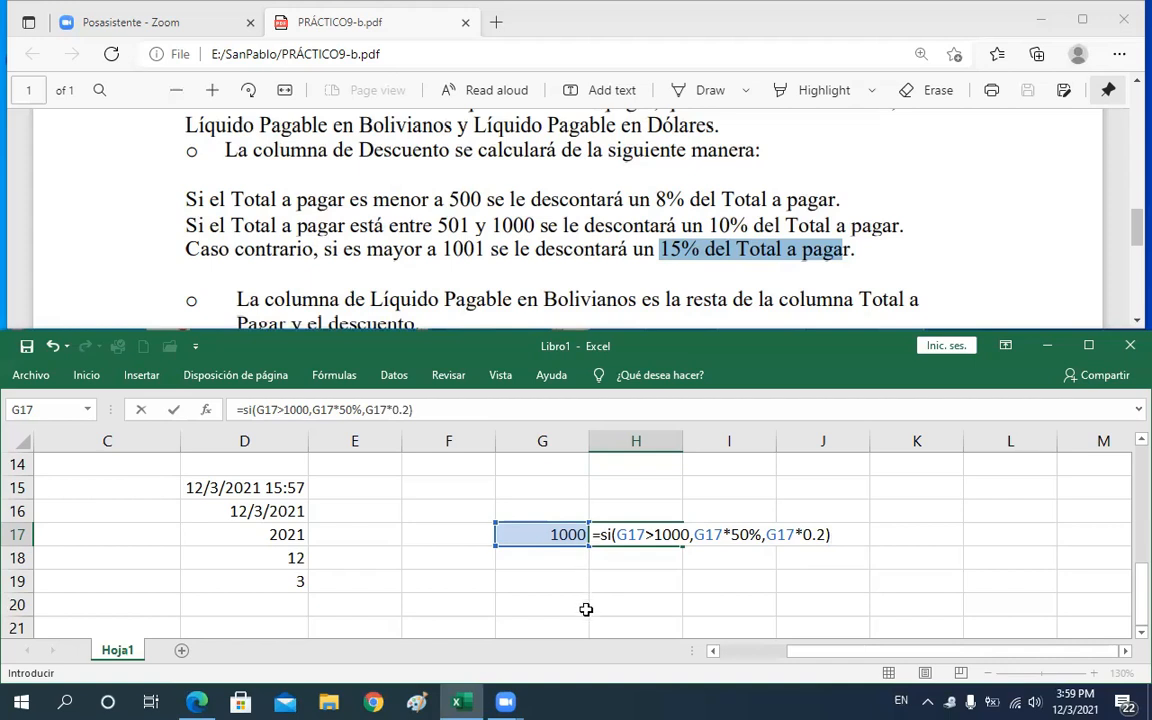
{"action": "key", "text": "Return"}
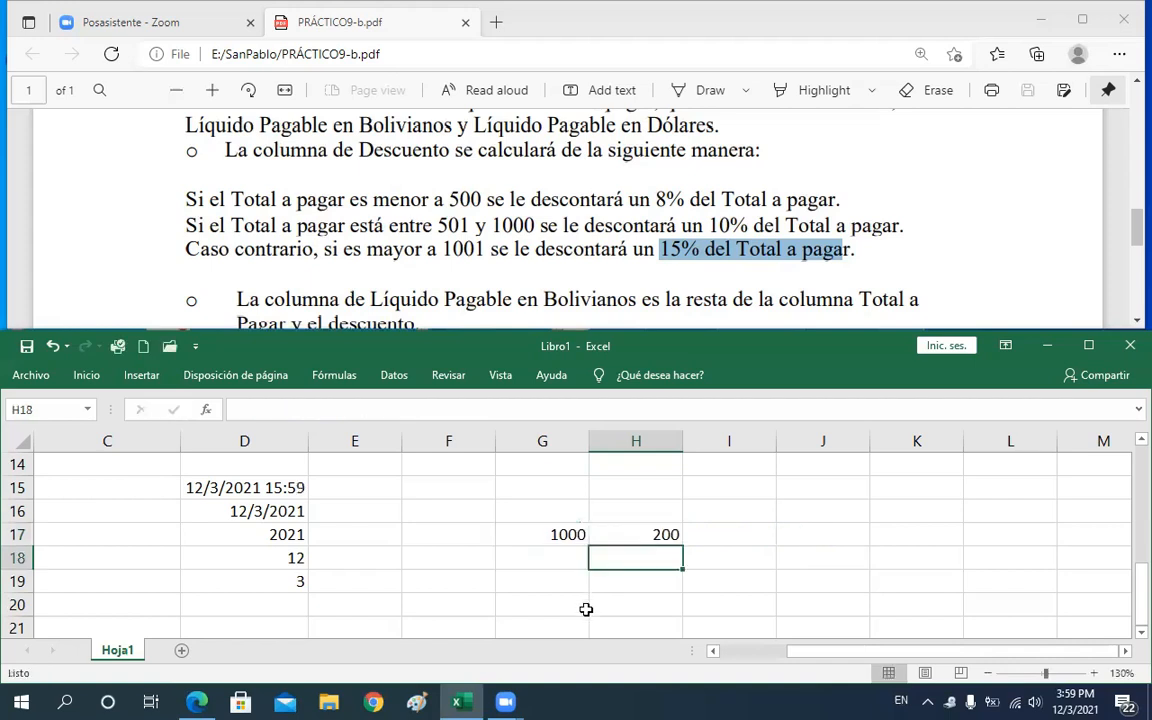
Inspect the SI formula's condition in H17 and change the test value in G17 to 800
{"action": "left_click", "coordinate": [661, 536]}
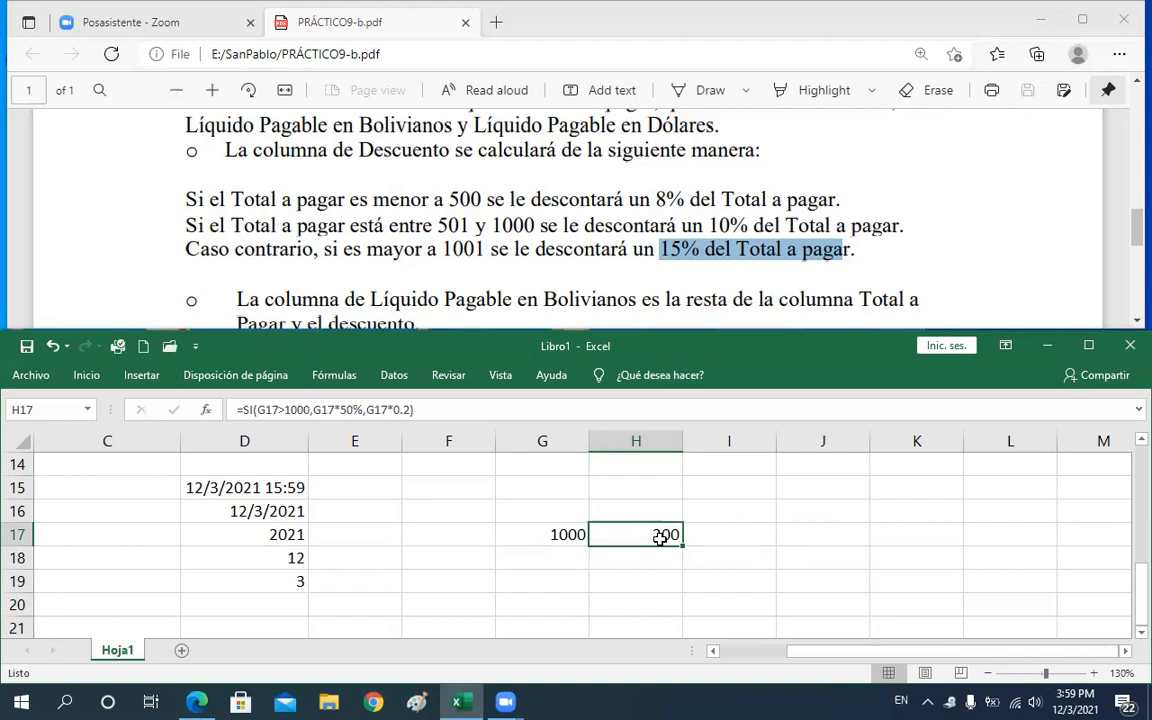
{"action": "double_click", "coordinate": [640, 536]}
{"action": "double_click", "coordinate": [644, 536]}
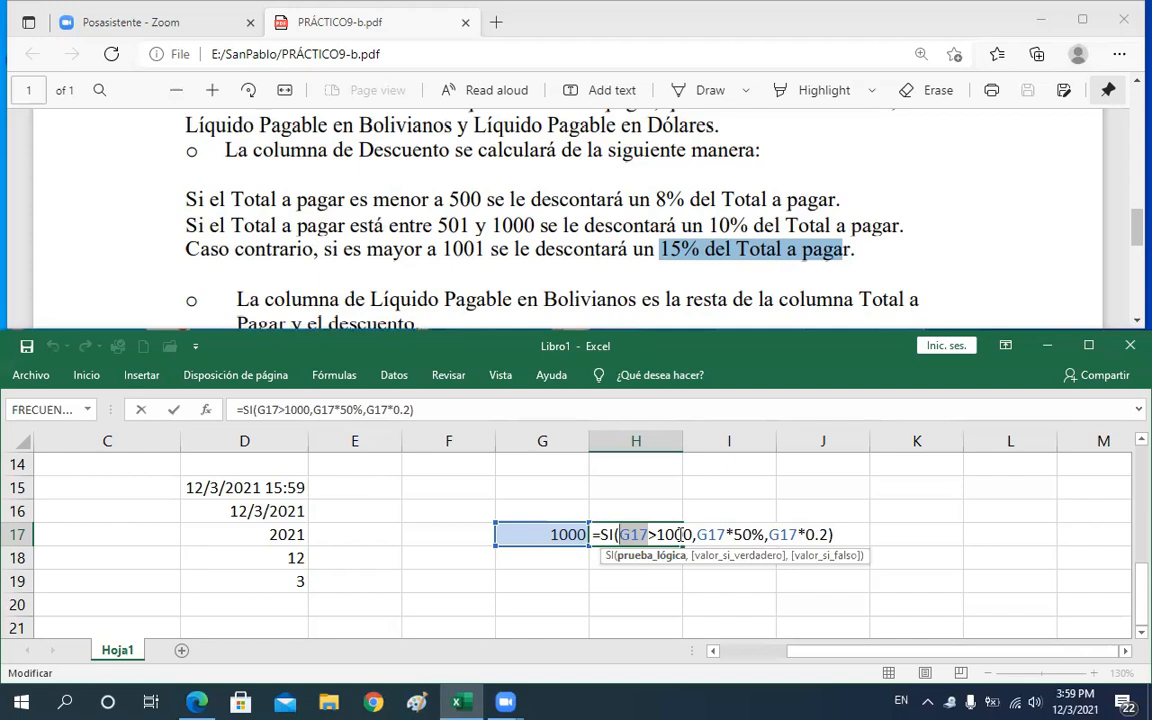
{"action": "left_click_drag", "start_coordinate": [621, 534], "coordinate": [692, 534]}
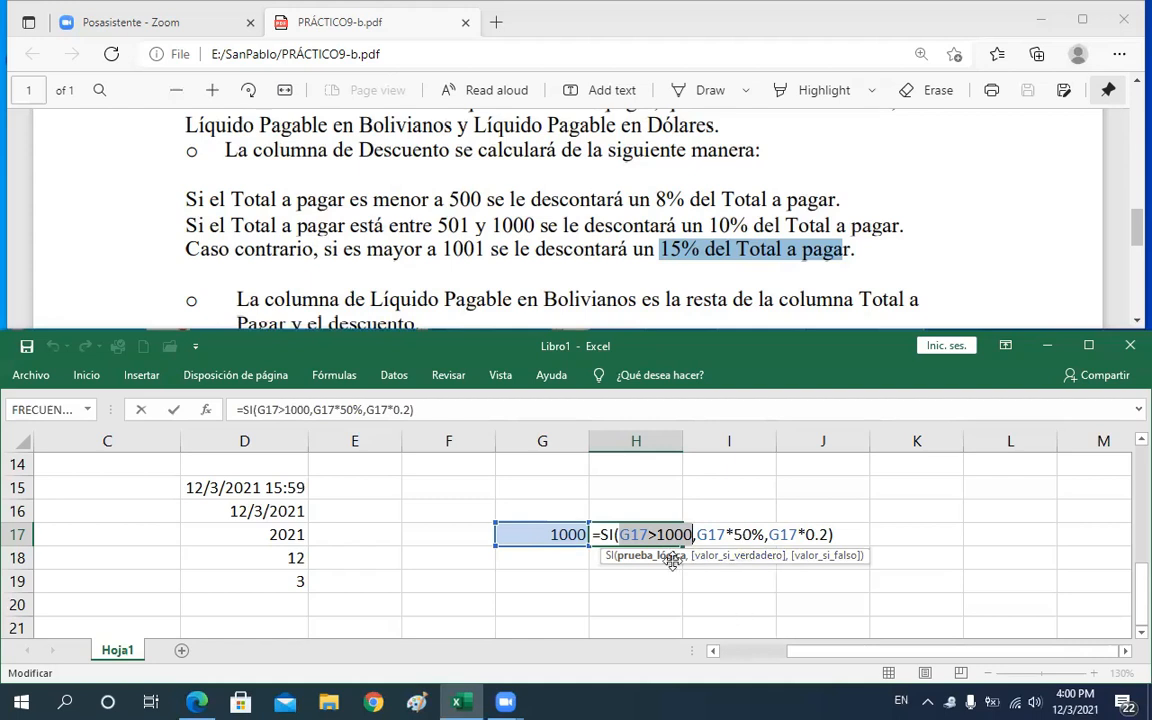
{"action": "key", "text": "Return"}
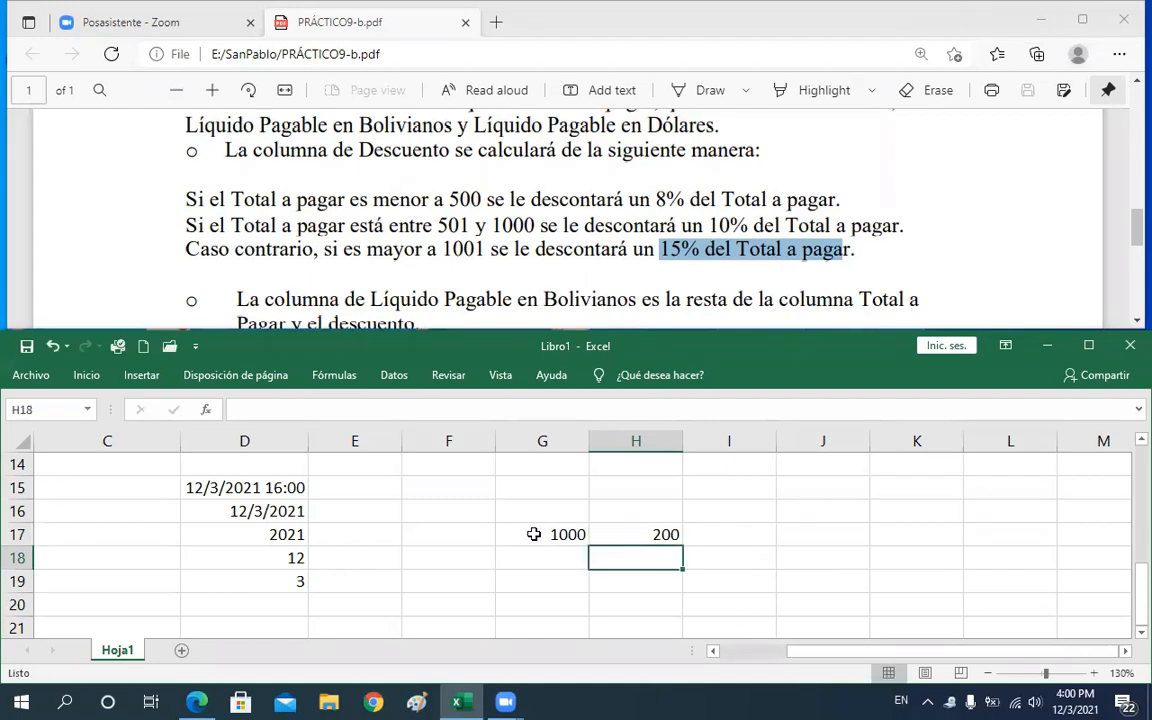
{"action": "left_click", "coordinate": [535, 534]}
{"action": "type", "text": "800"}
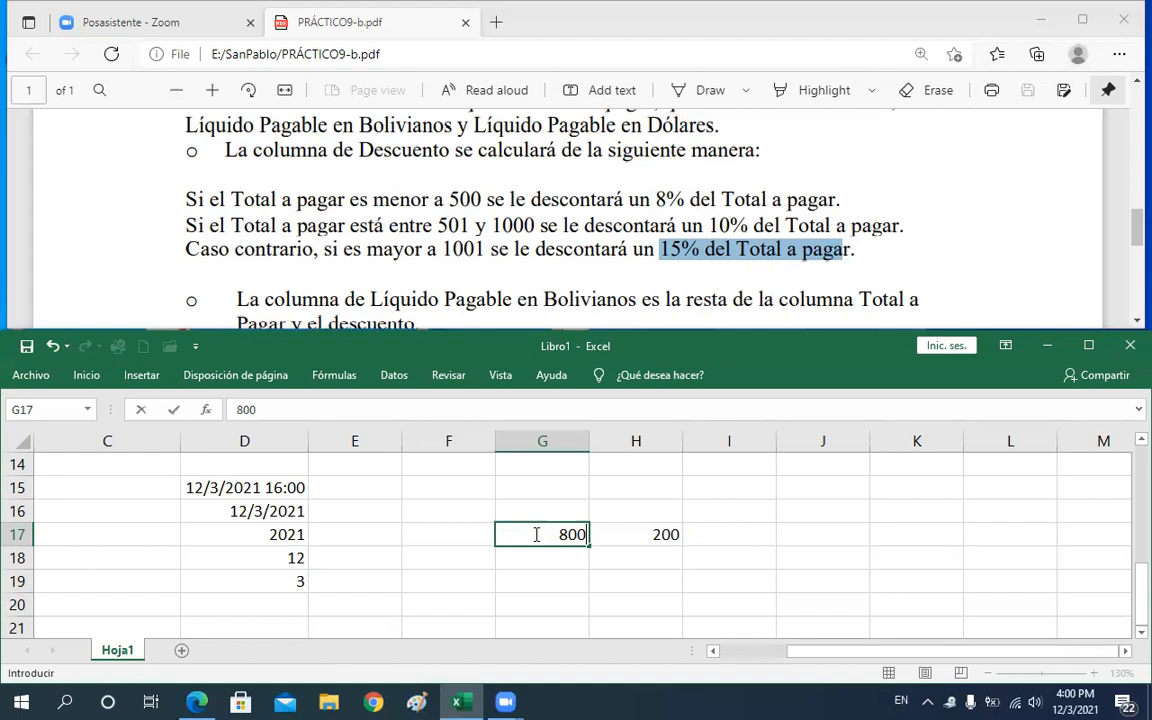
{"action": "key", "text": "Return"}
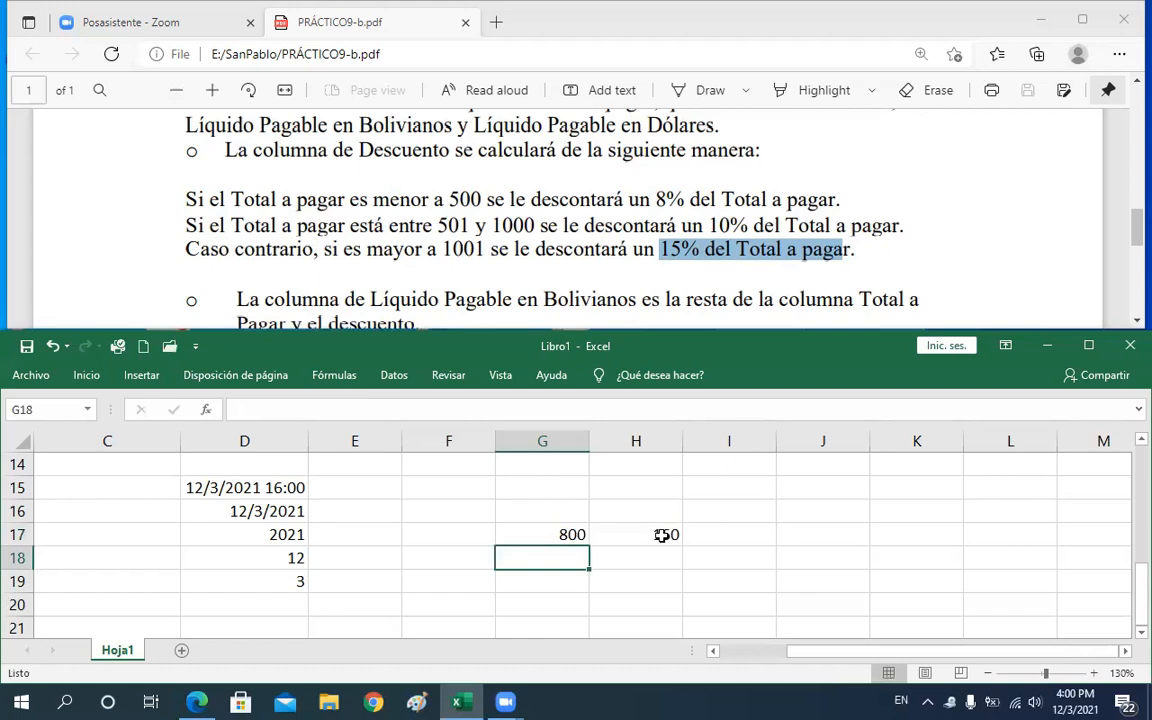
Recheck the formula's reference in H17 and change the test value in G17 to 1200
{"action": "left_click", "coordinate": [662, 536]}
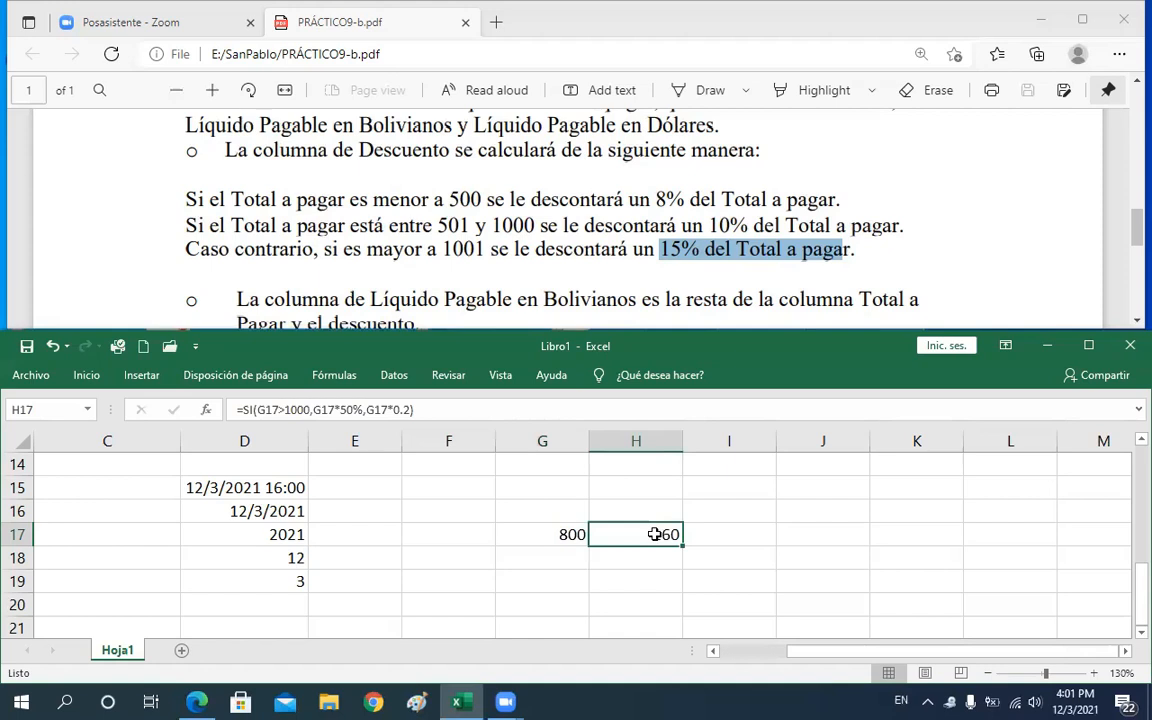
{"action": "double_click", "coordinate": [654, 534]}
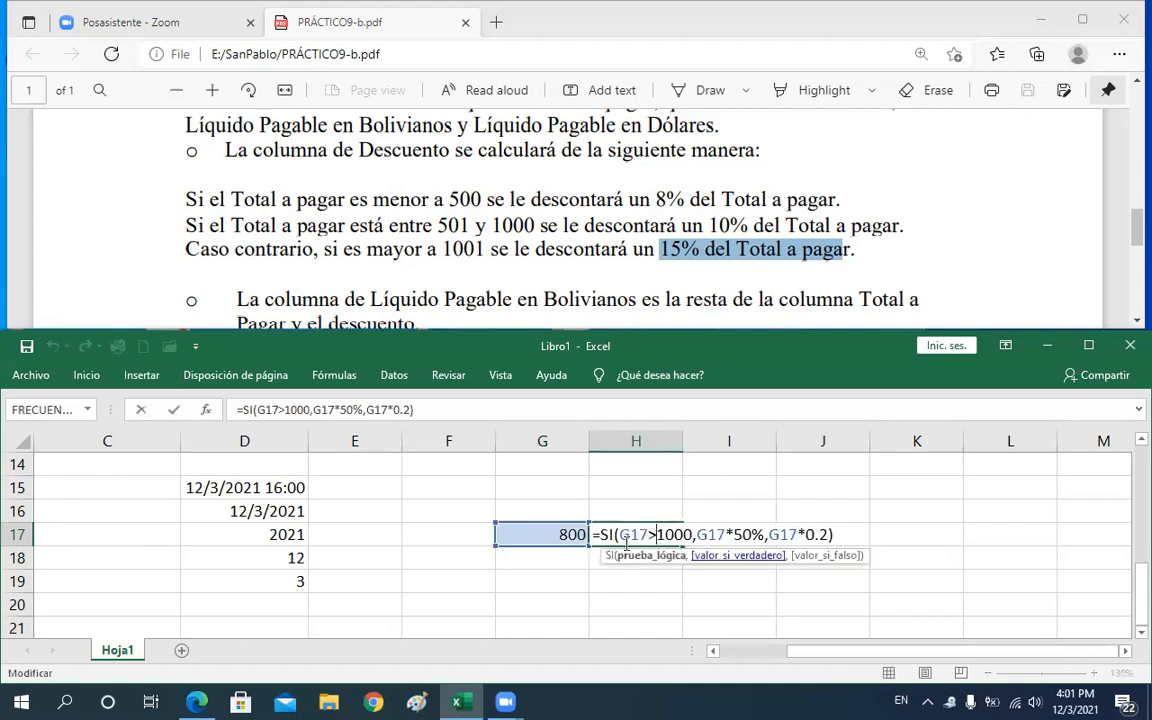
{"action": "left_click_drag", "start_coordinate": [619, 534], "coordinate": [650, 535]}
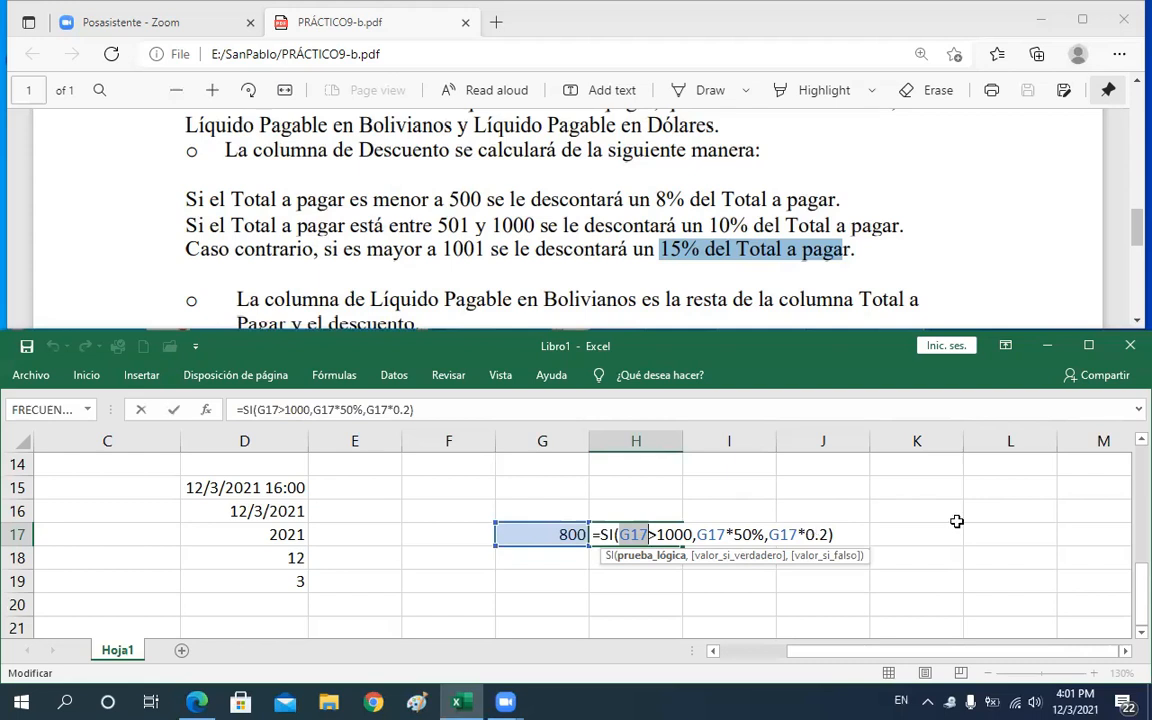
{"action": "key", "text": "Return"}
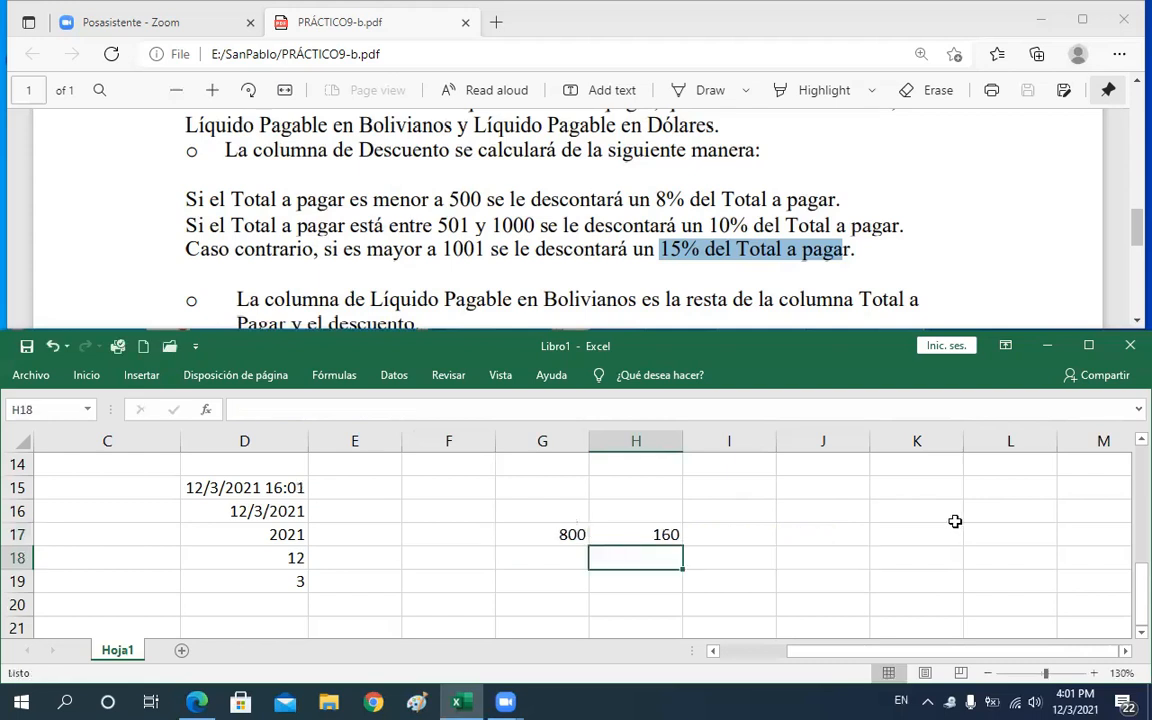
{"action": "key", "text": "Up"}
{"action": "key", "text": "Left"}
{"action": "type", "text": "1"}
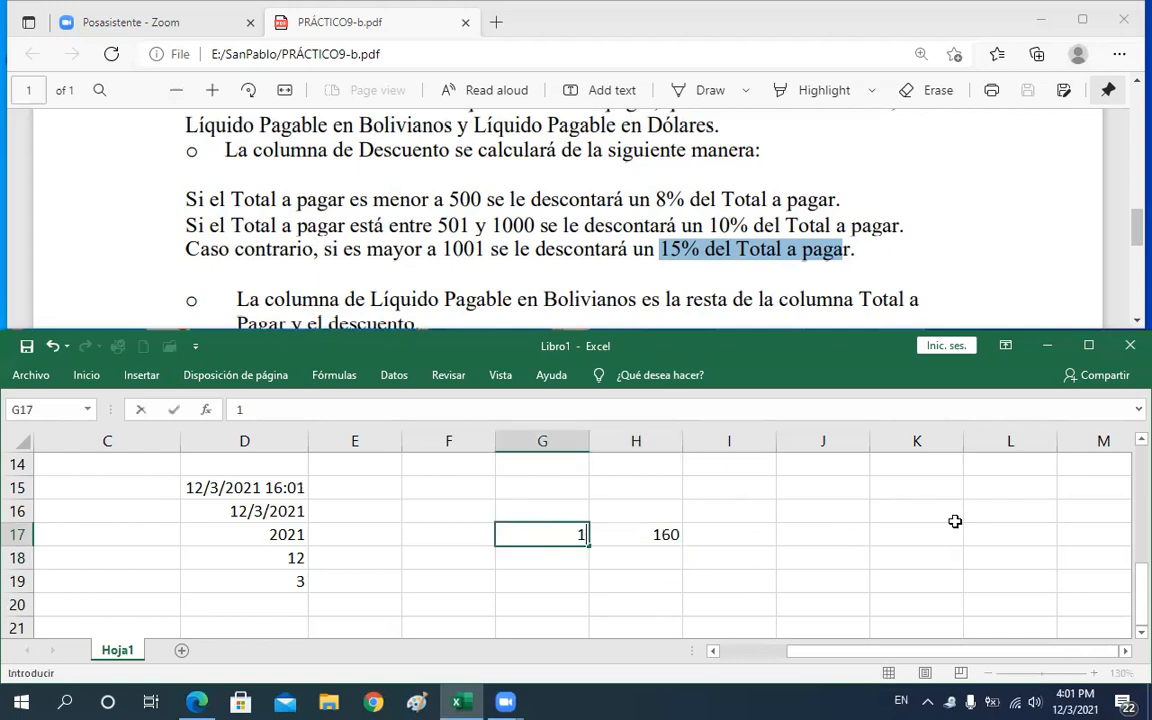
{"action": "type", "text": "200"}
{"action": "key", "text": "Return"}
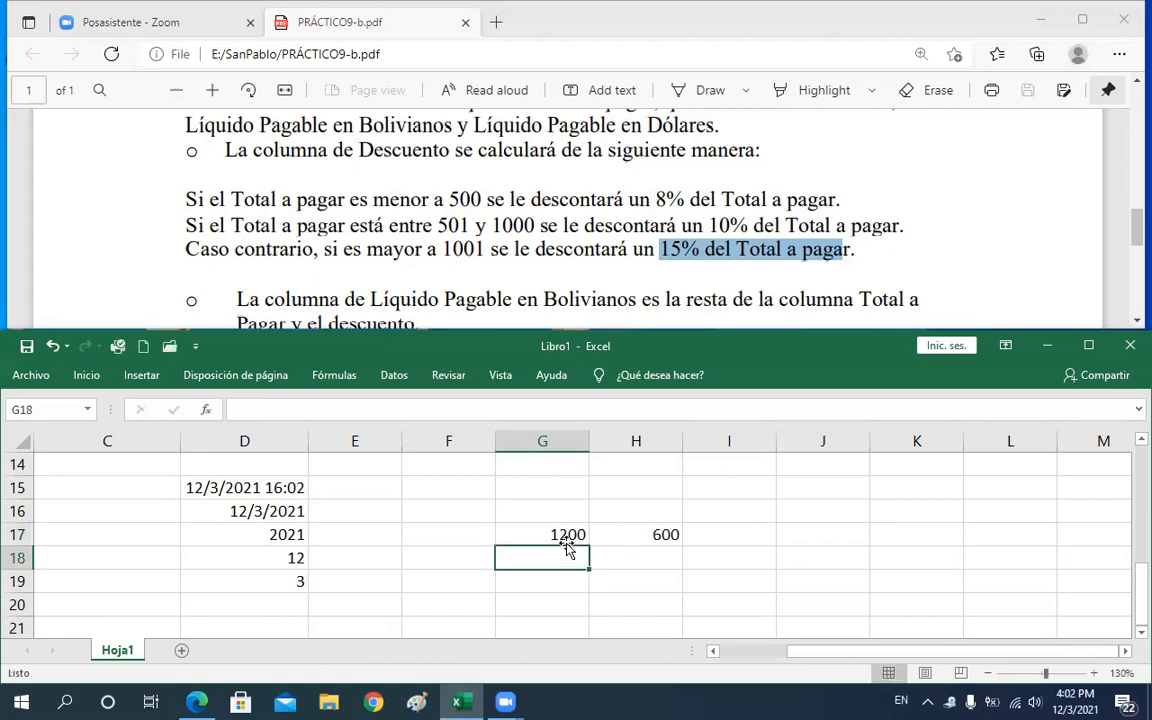
Review the condition and true result of the H17 formula, then set the test value in G17 to 4000
{"action": "double_click", "coordinate": [627, 541]}
{"action": "left_click_drag", "start_coordinate": [619, 535], "coordinate": [650, 536]}
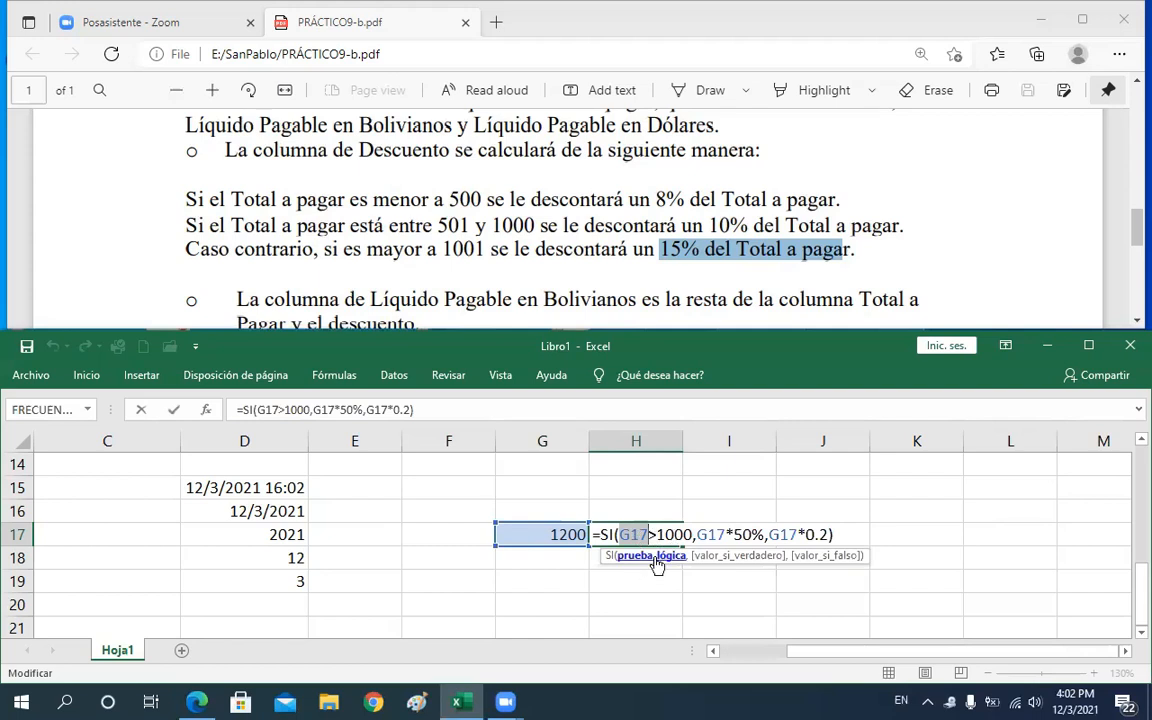
{"action": "left_click_drag", "start_coordinate": [698, 534], "coordinate": [764, 534]}
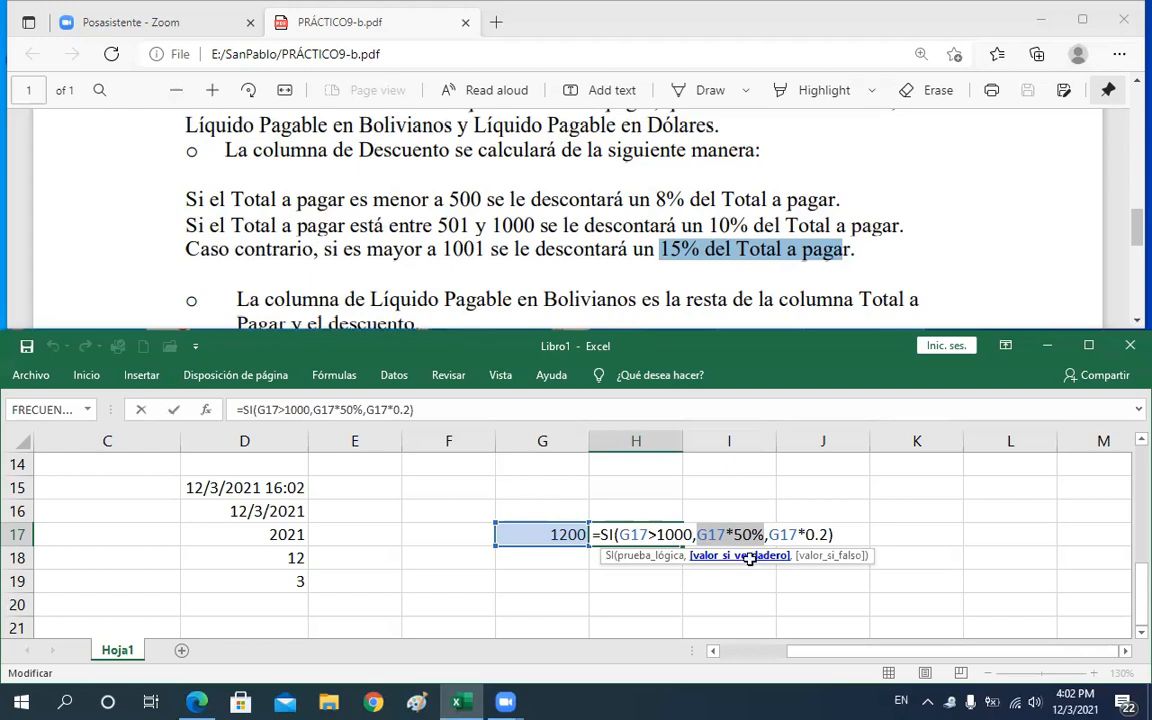
{"action": "key", "text": "Return"}
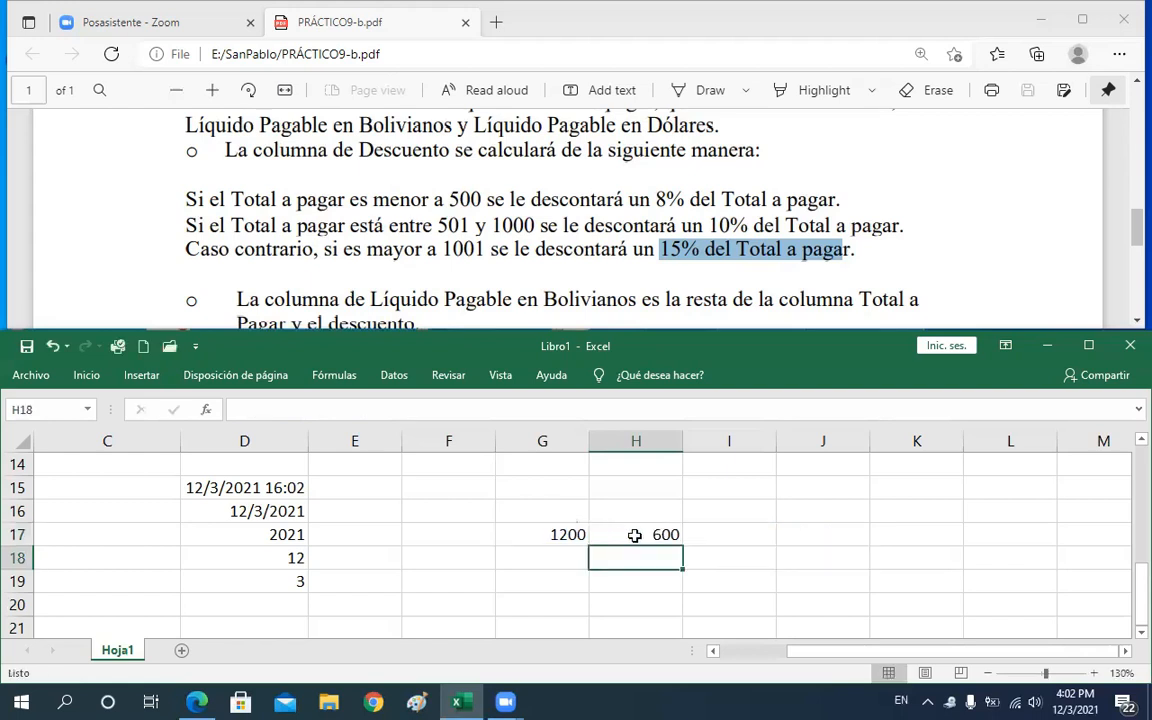
{"action": "left_click", "coordinate": [548, 537]}
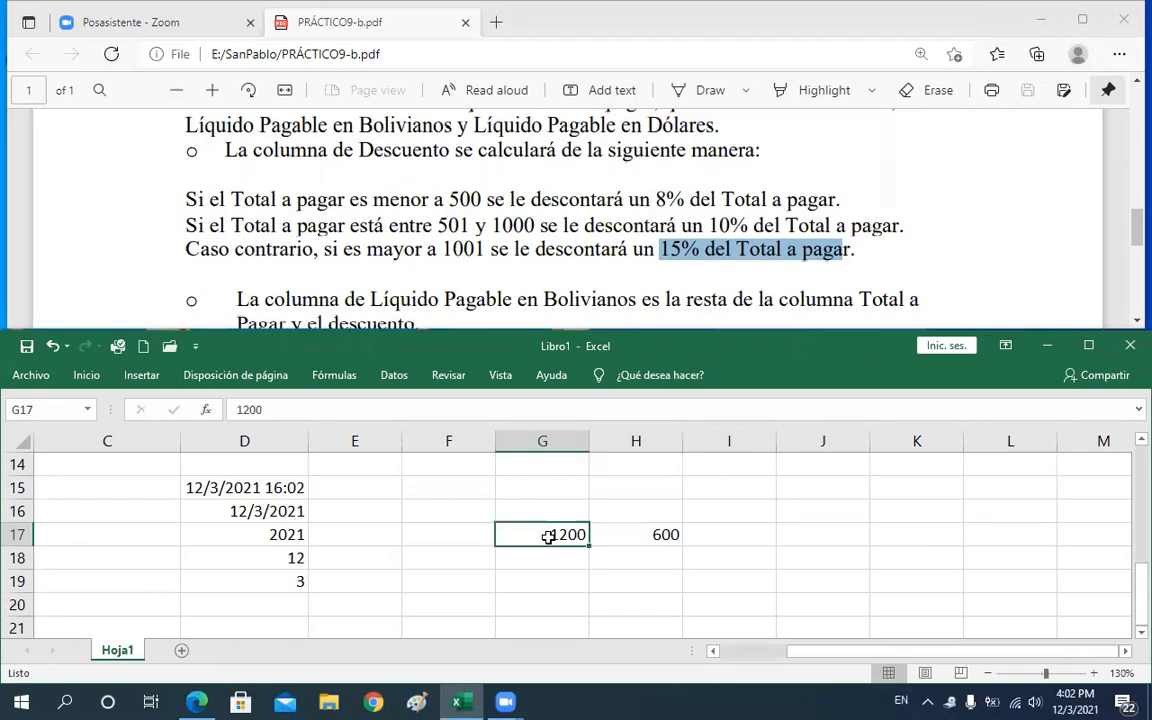
{"action": "type", "text": "4000"}
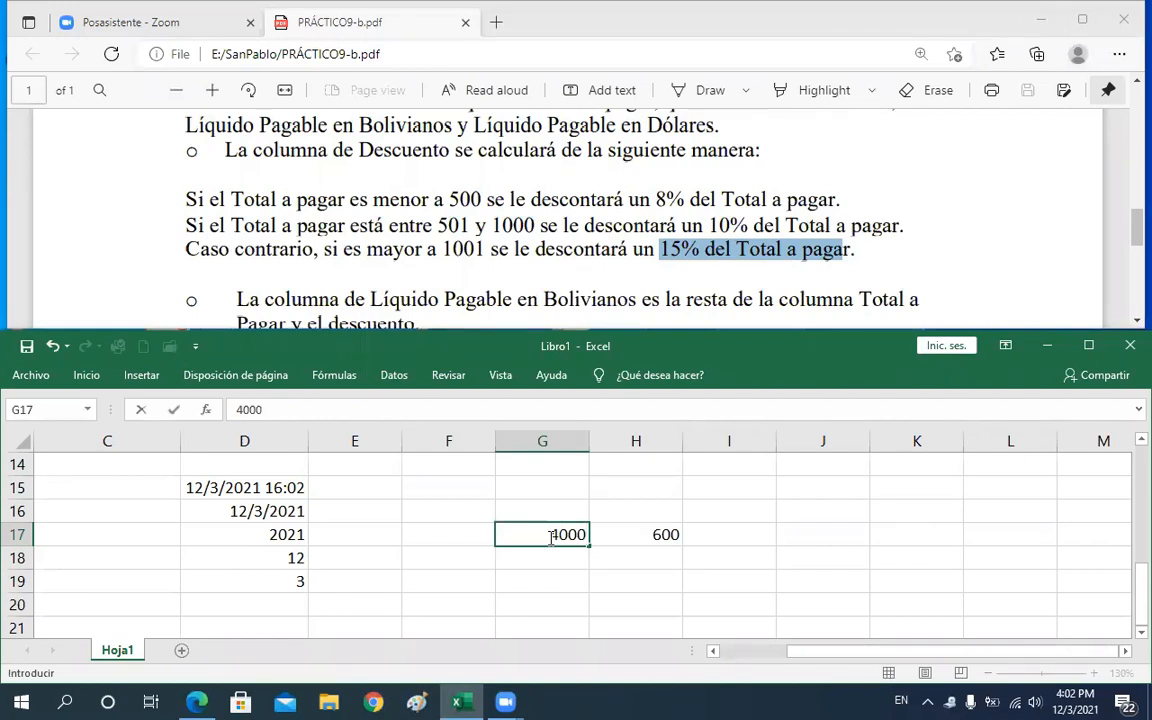
{"action": "key", "text": "Return"}
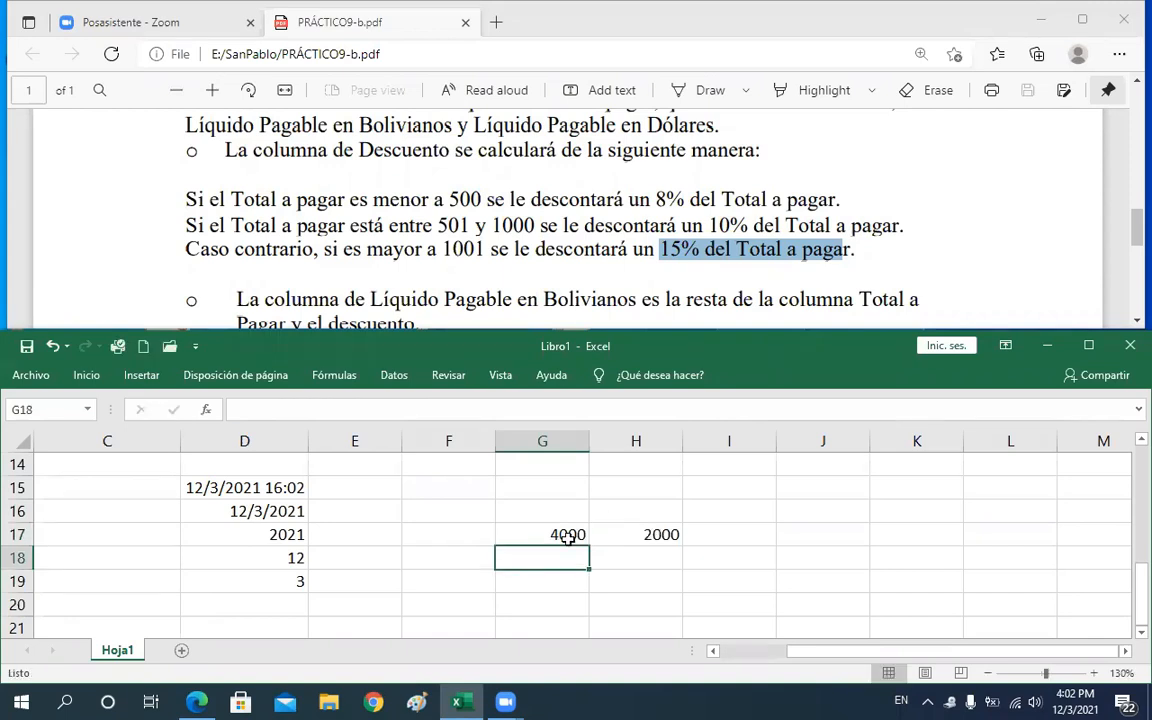
Set the test value in G17 back to 1000
{"action": "left_click", "coordinate": [656, 533]}
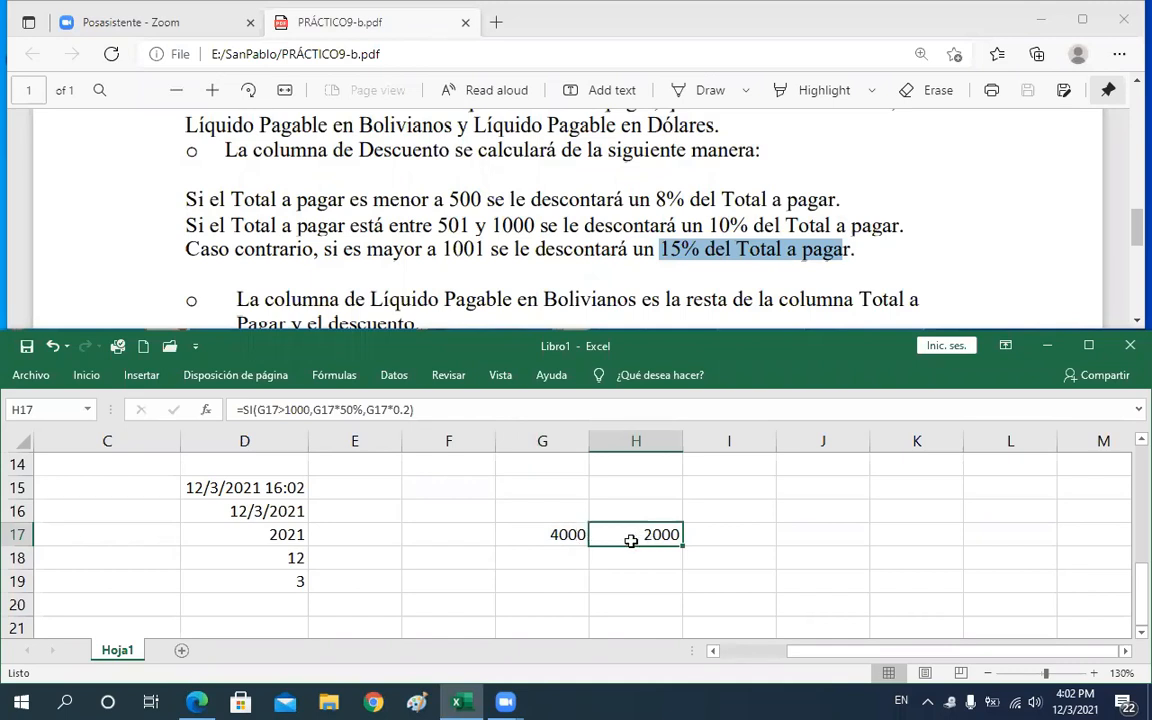
{"action": "left_click", "coordinate": [571, 535]}
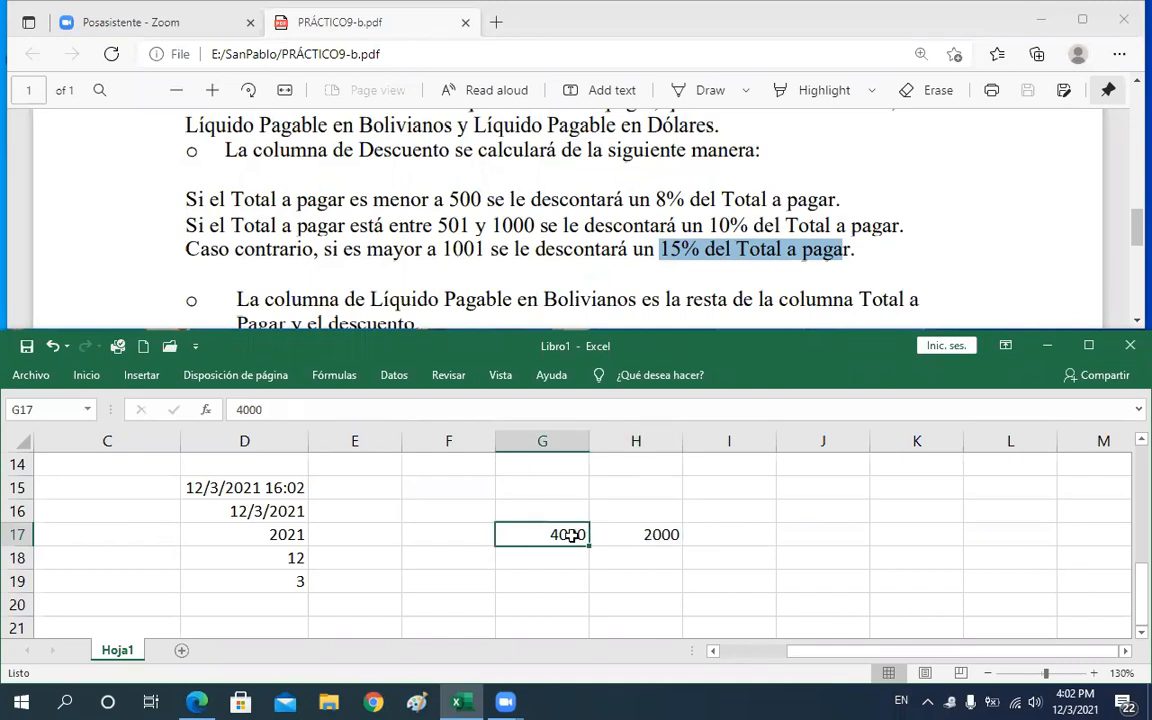
{"action": "double_click", "coordinate": [571, 535]}
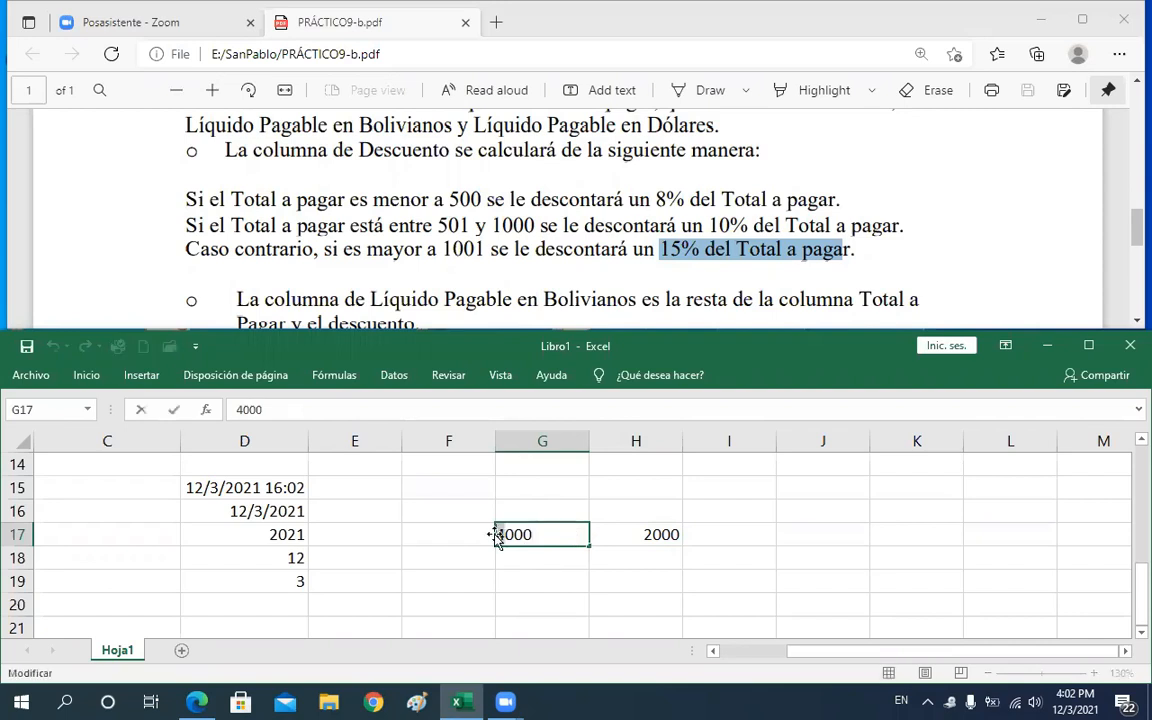
{"action": "type", "text": "1"}
{"action": "key", "text": "Return"}
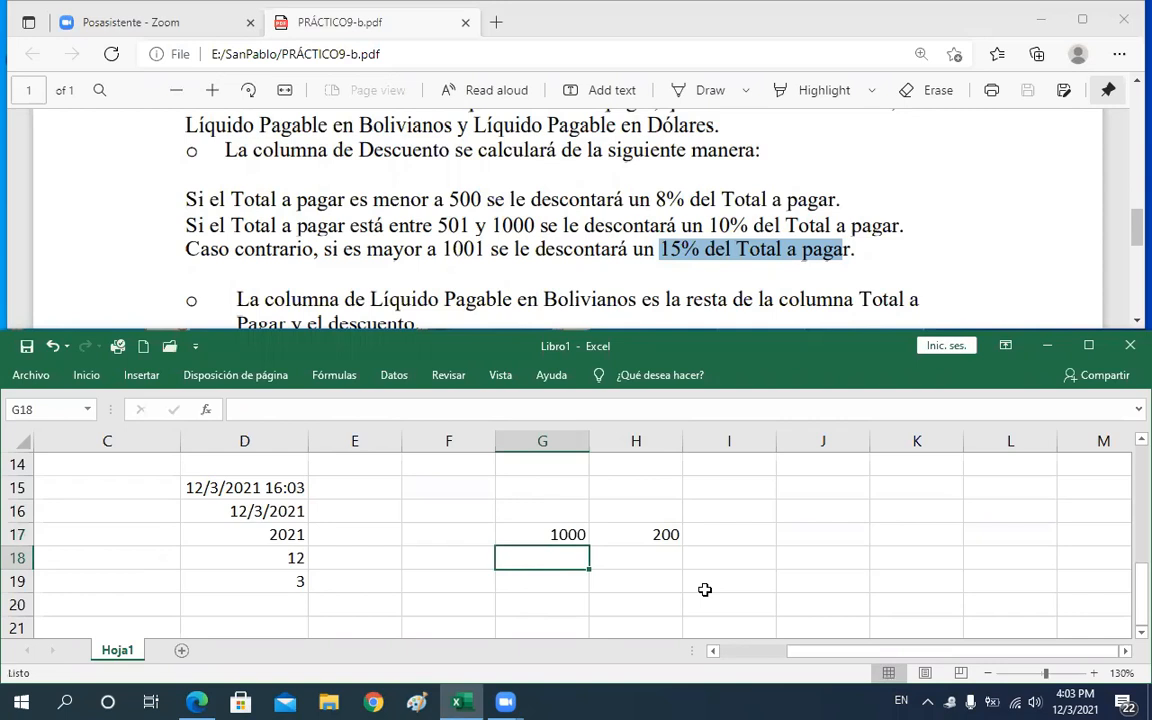
{"action": "double_click", "coordinate": [652, 535]}
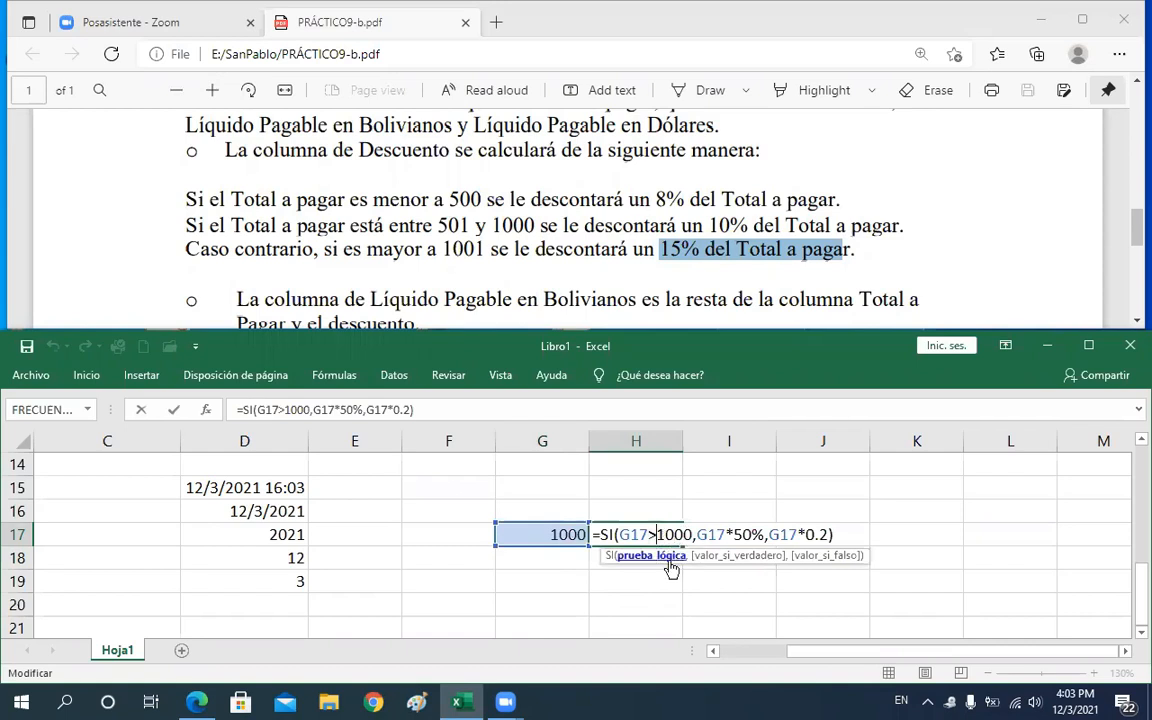
{"action": "type", "text": ")"}
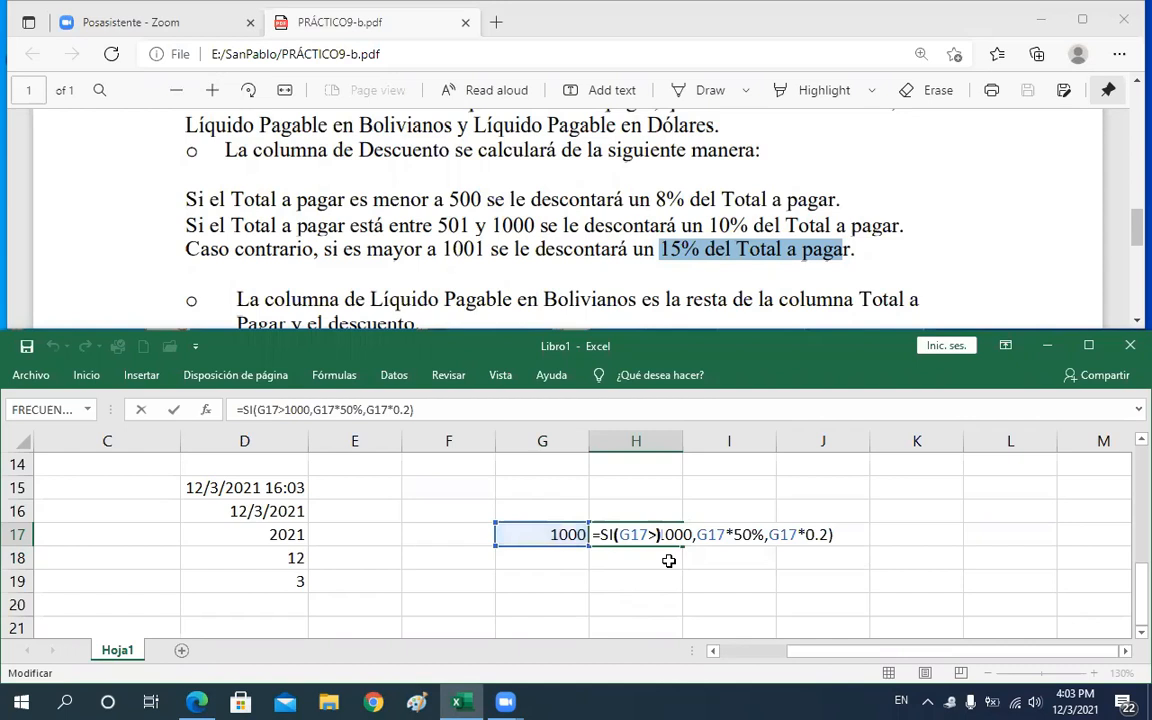
{"action": "key", "text": "shift+Return"}
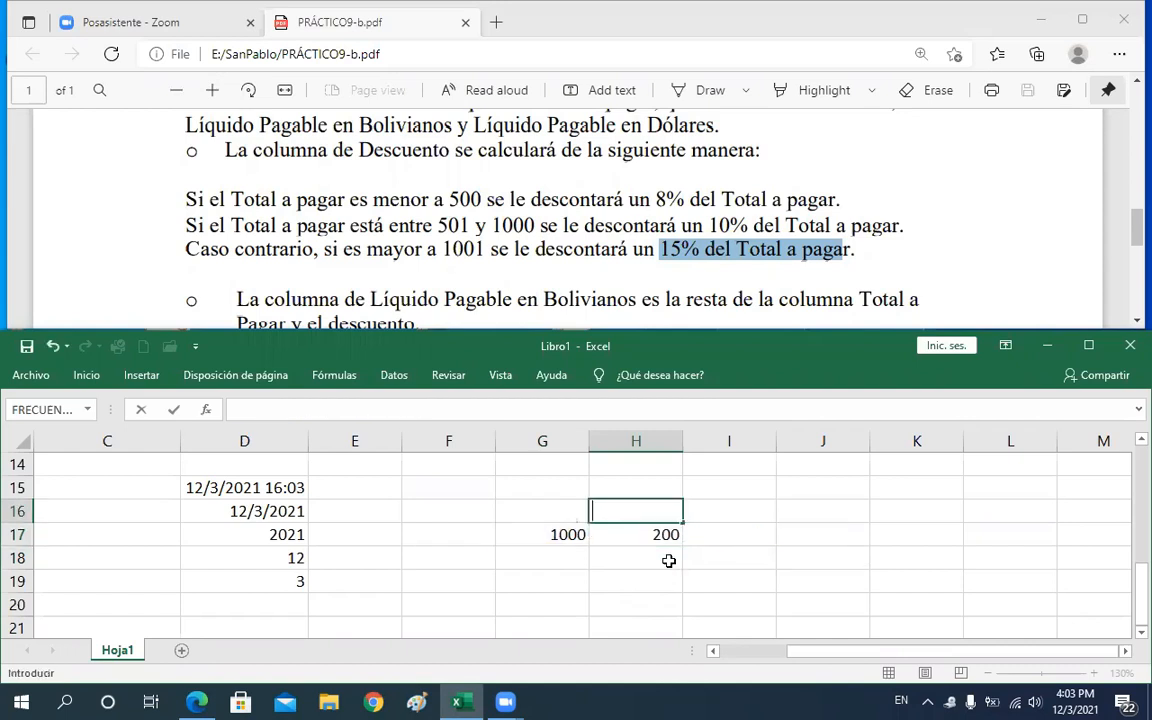
{"action": "key", "text": "Return"}
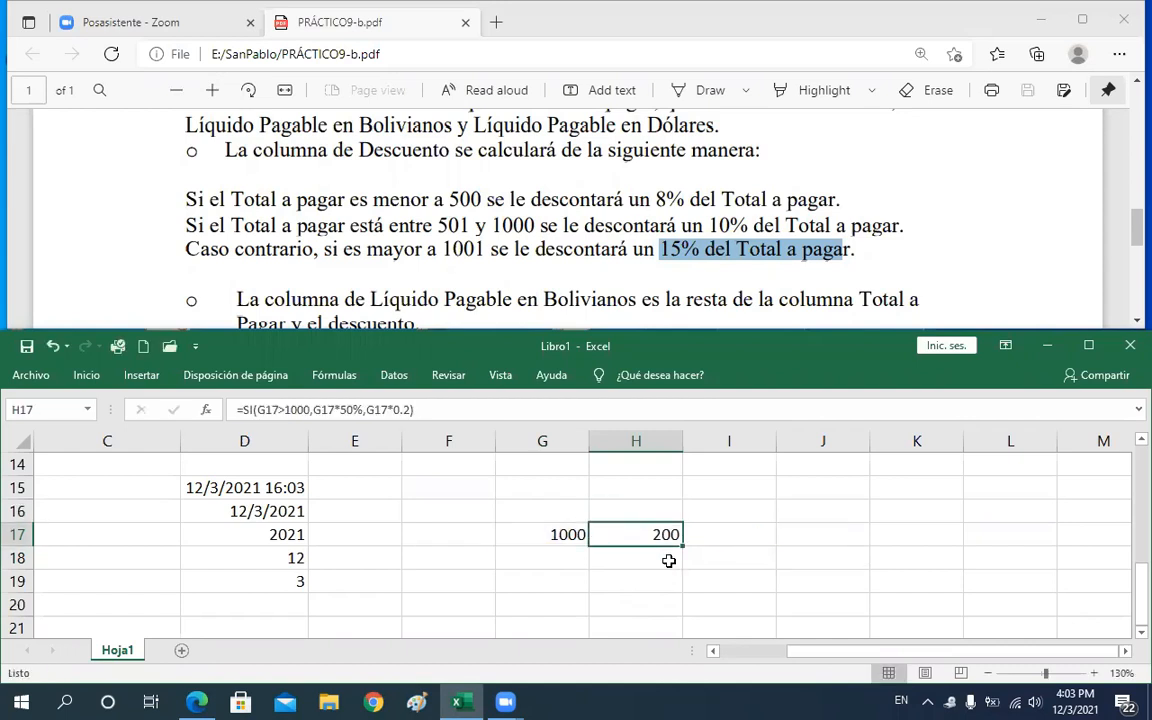
Edit the H17 formula so its condition reads G17>=1000
{"action": "key", "text": "F2"}
{"action": "key", "text": "Left"}
{"action": "key", "text": "Left"}
{"action": "key", "text": "Left"}
{"action": "key", "text": "Left"}
{"action": "key", "text": "Left"}
{"action": "key", "text": "Left"}
{"action": "key", "text": "Left"}
{"action": "key", "text": "Left"}
{"action": "key", "text": "Left"}
{"action": "key", "text": "Left"}
{"action": "key", "text": "Left"}
{"action": "key", "text": "Left"}
{"action": "key", "text": "Left"}
{"action": "key", "text": "Left"}
{"action": "key", "text": "Left"}
{"action": "key", "text": "Left"}
{"action": "key", "text": "Left"}
{"action": "key", "text": "Left"}
{"action": "key", "text": "Left"}
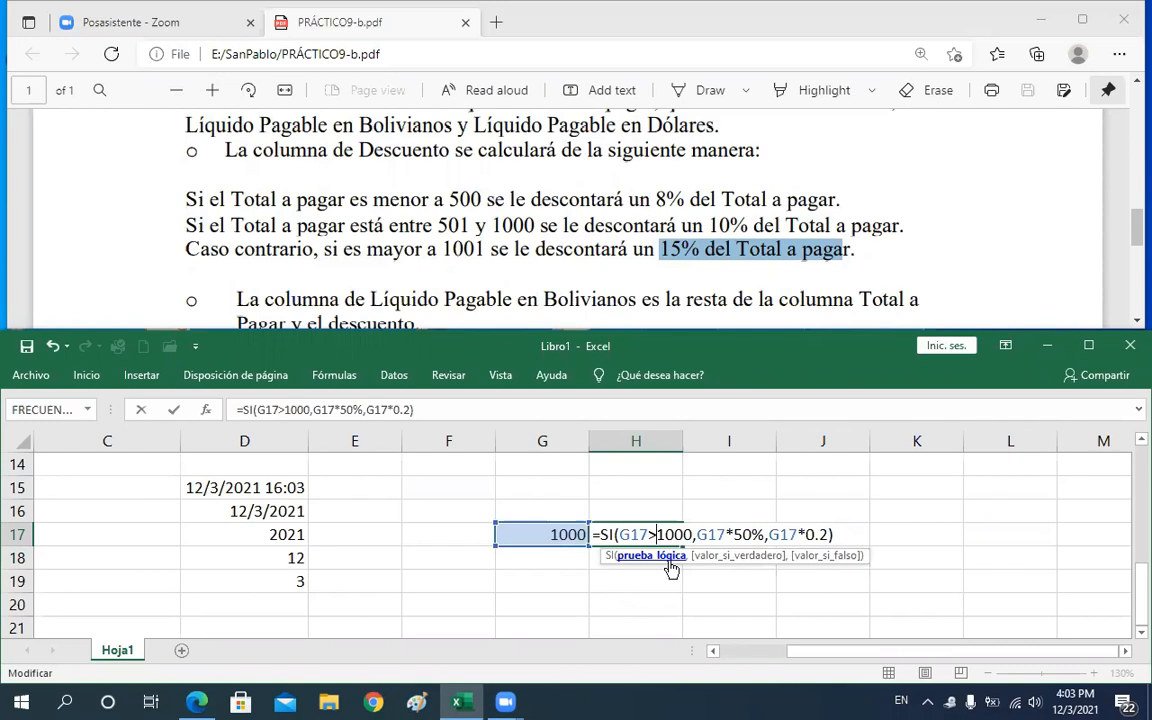
{"action": "type", "text": "="}
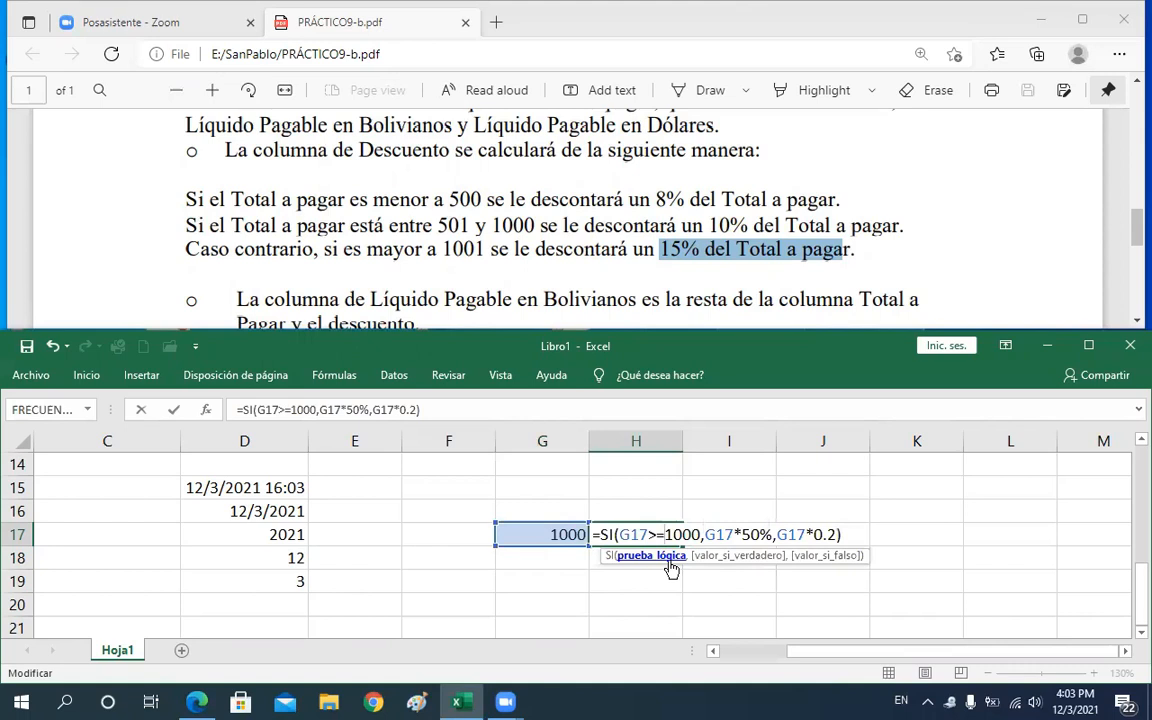
{"action": "key", "text": "Return"}
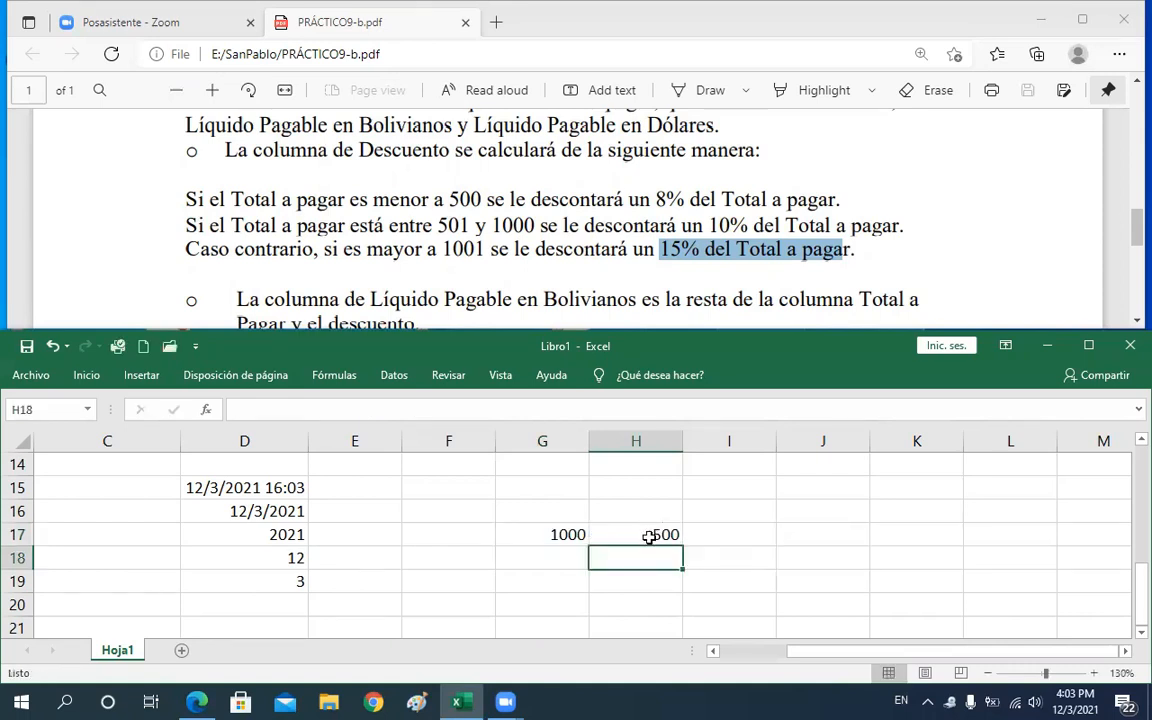
Examine the condition and true-result parts of the edited SI formula in H17
{"action": "left_click", "coordinate": [650, 537]}
{"action": "double_click", "coordinate": [650, 537]}
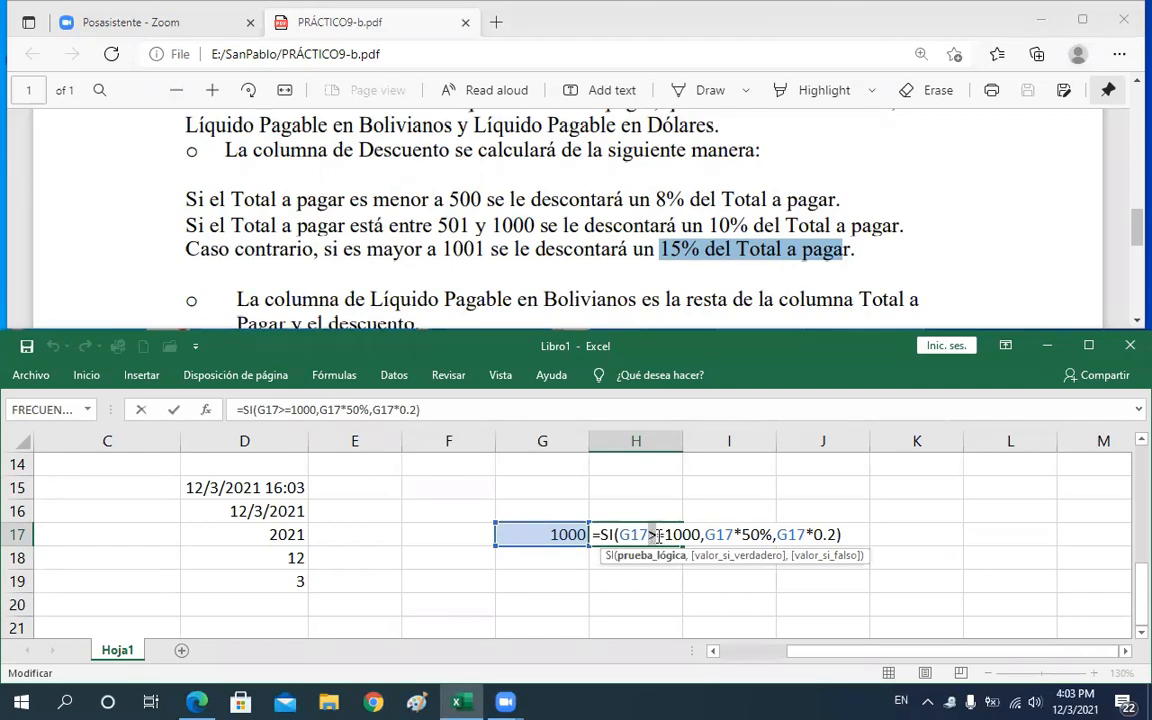
{"action": "left_click_drag", "start_coordinate": [654, 537], "coordinate": [661, 537]}
{"action": "left_click_drag", "start_coordinate": [648, 534], "coordinate": [669, 533]}
{"action": "left_click_drag", "start_coordinate": [620, 534], "coordinate": [763, 532]}
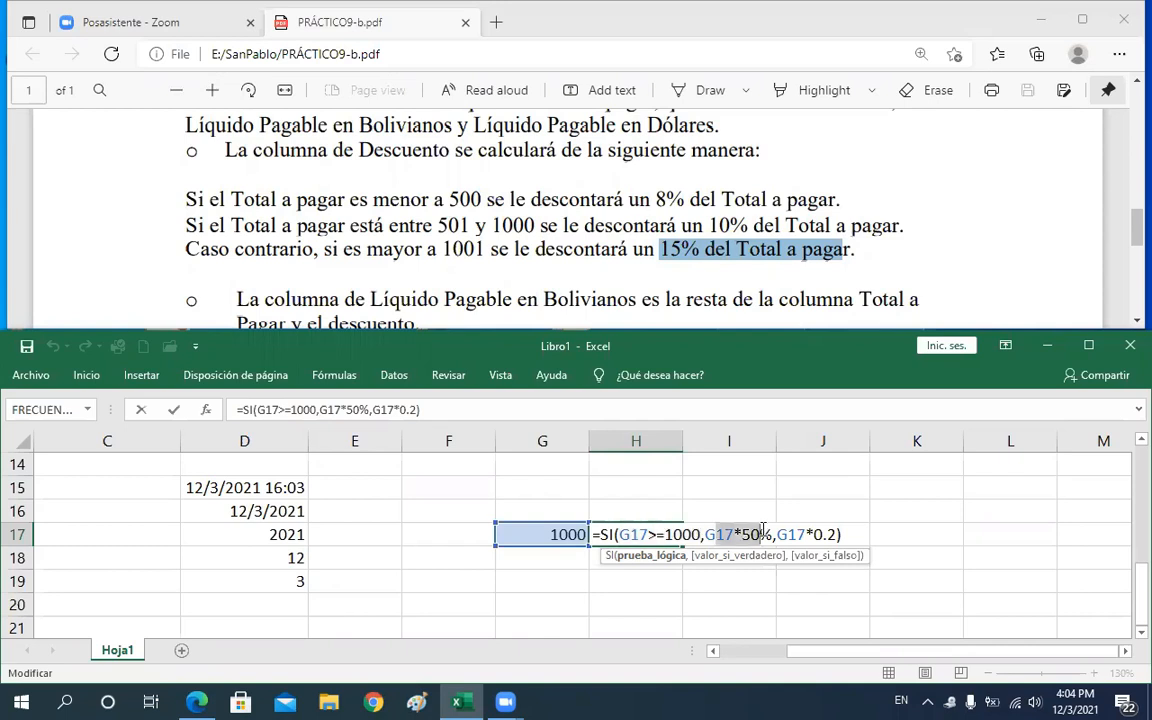
{"action": "left_click_drag", "start_coordinate": [706, 535], "coordinate": [761, 537]}
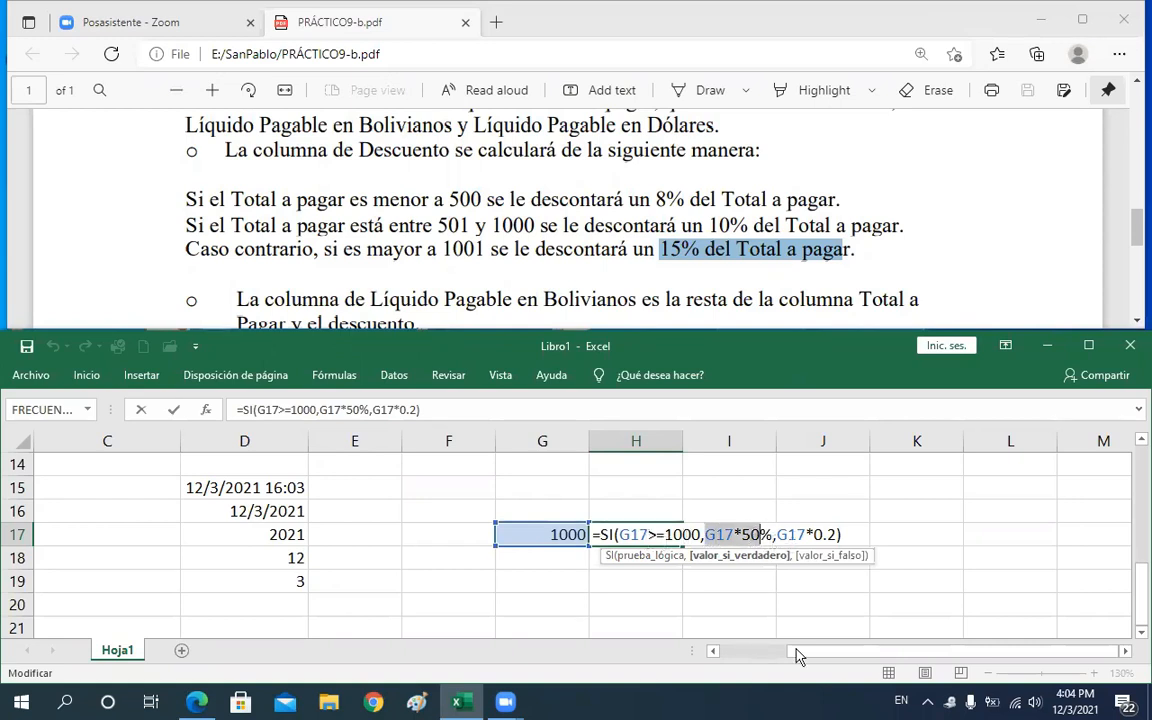
{"action": "key", "text": "Return"}
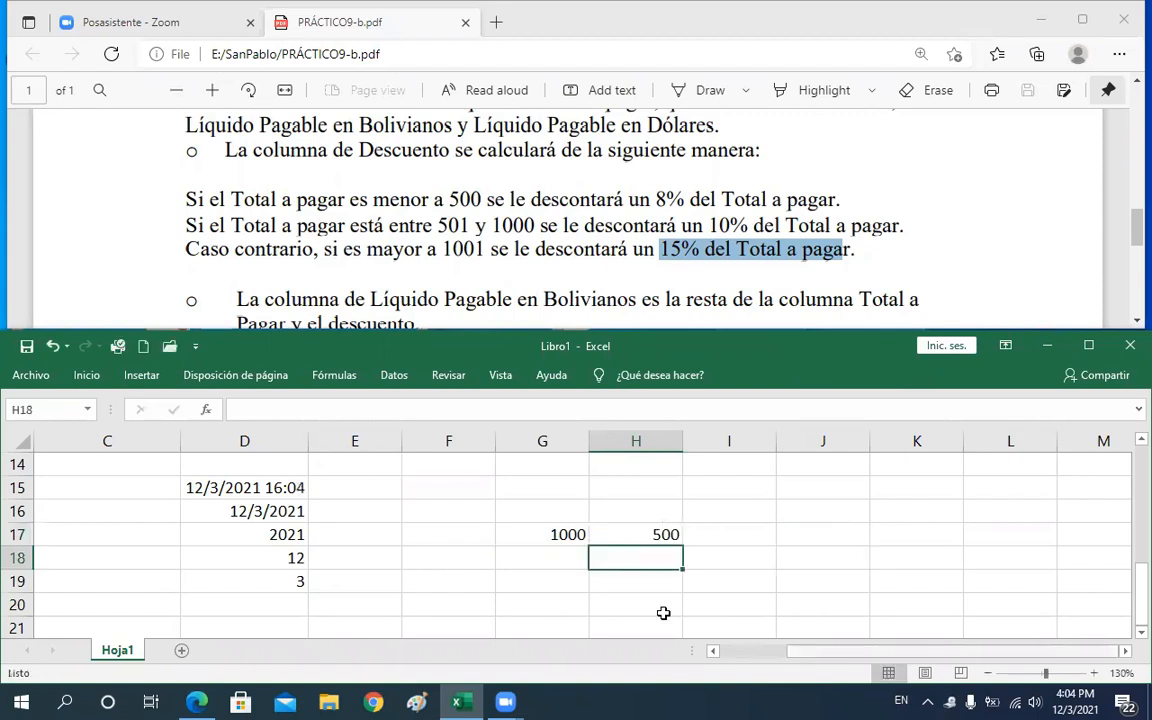
Enter the letter A as the test value in G17
{"action": "left_click", "coordinate": [558, 537]}
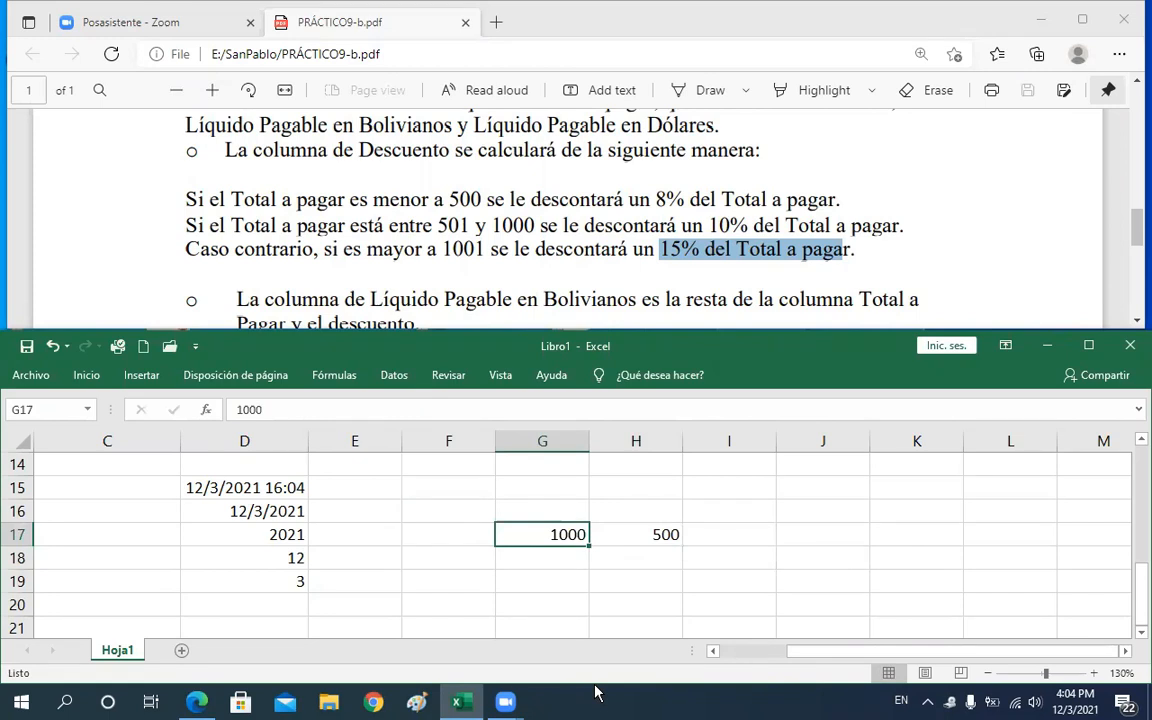
{"action": "type", "text": "A"}
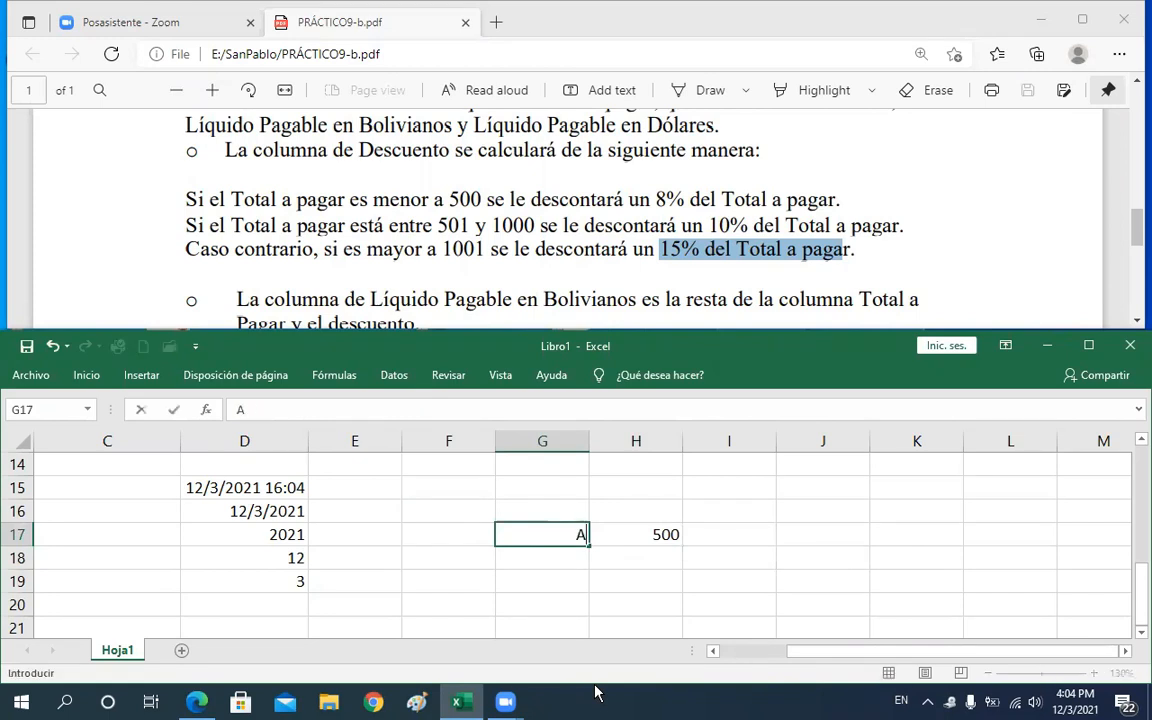
{"action": "key", "text": "Return"}
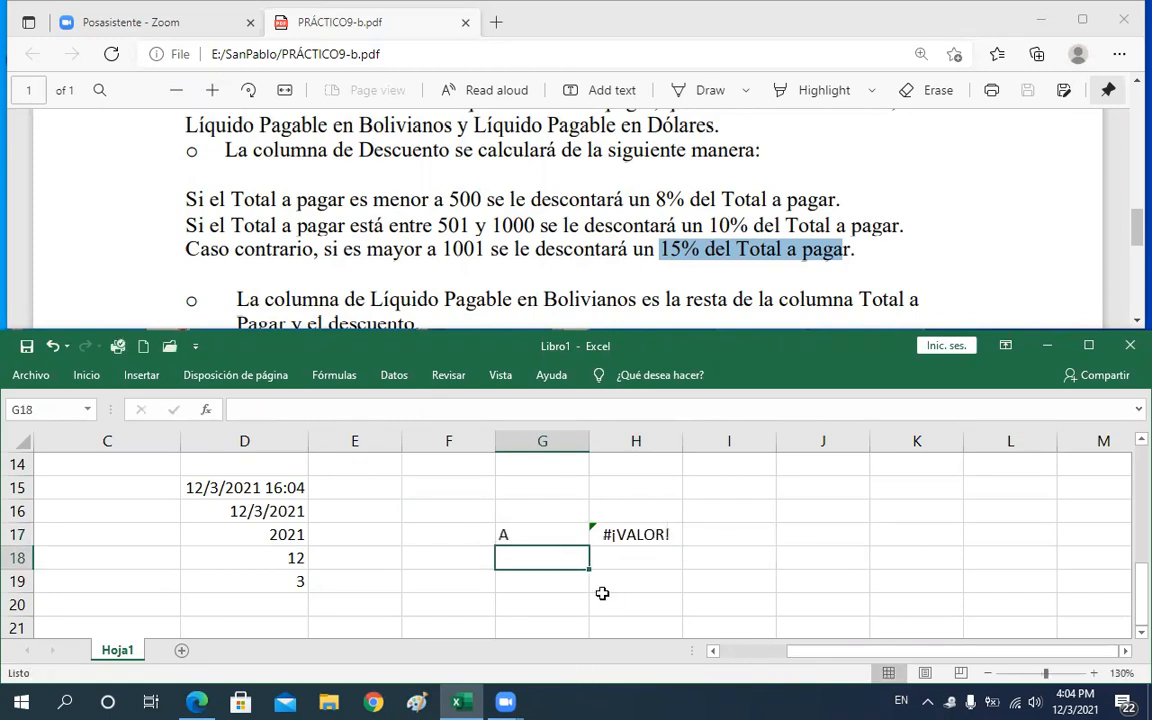
{"action": "left_click", "coordinate": [582, 537]}
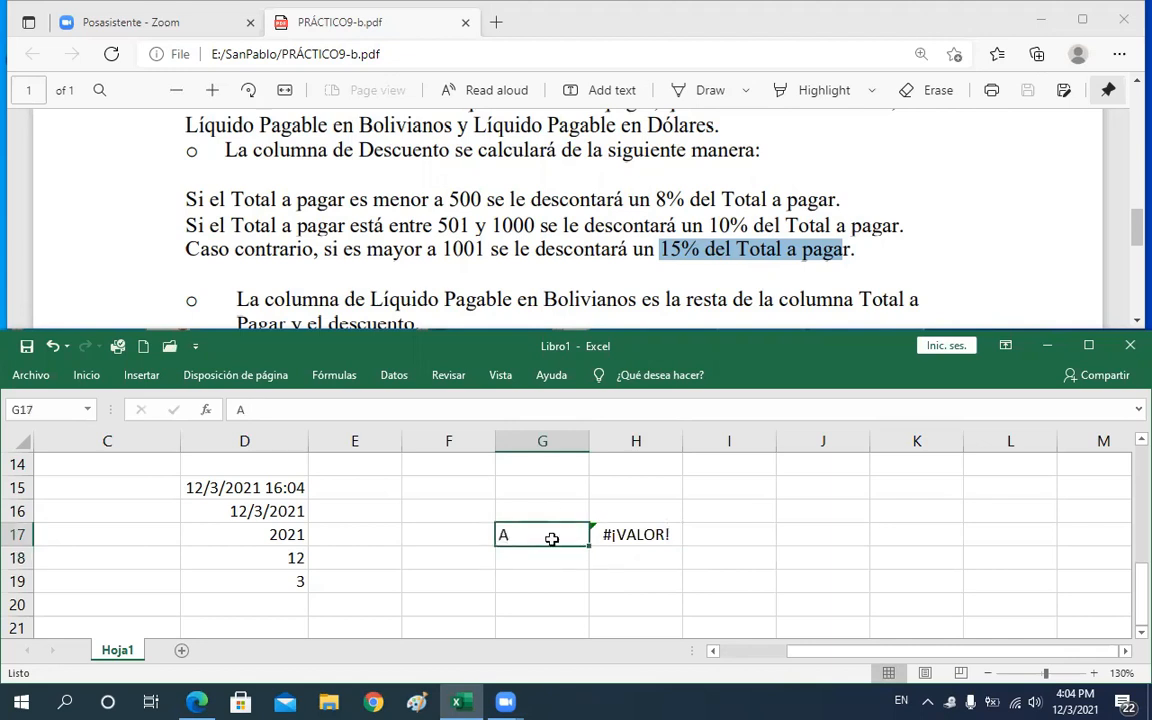
{"action": "left_click", "coordinate": [631, 538]}
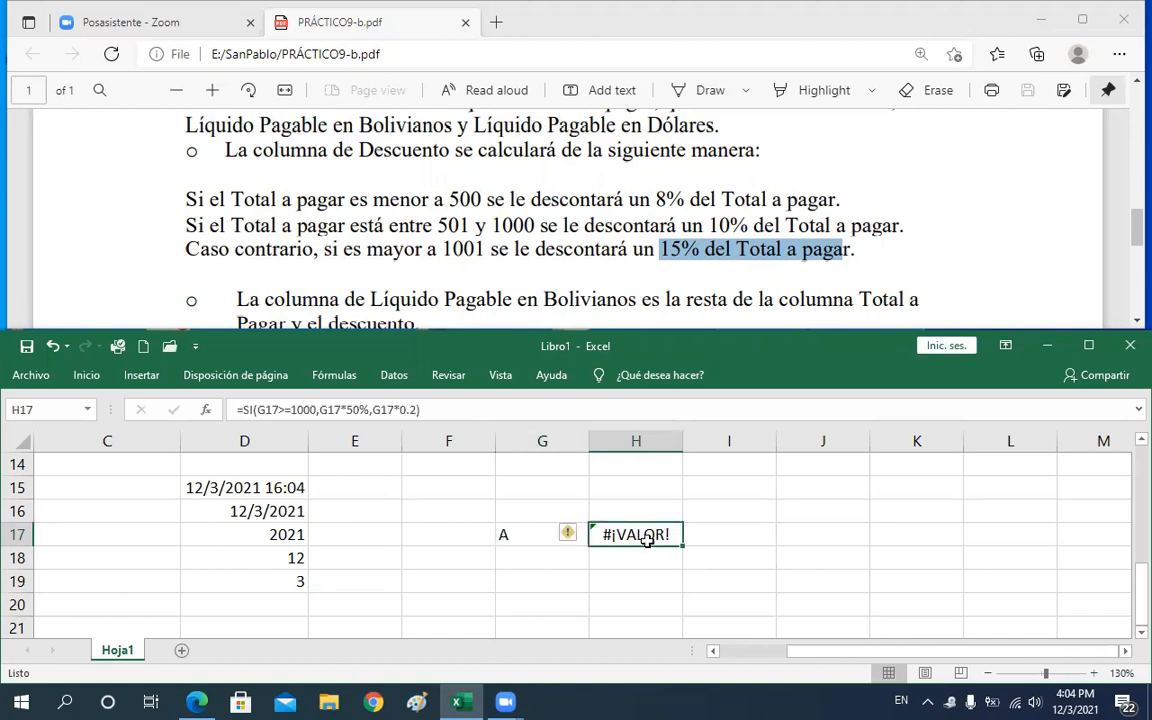
{"action": "left_click", "coordinate": [527, 534]}
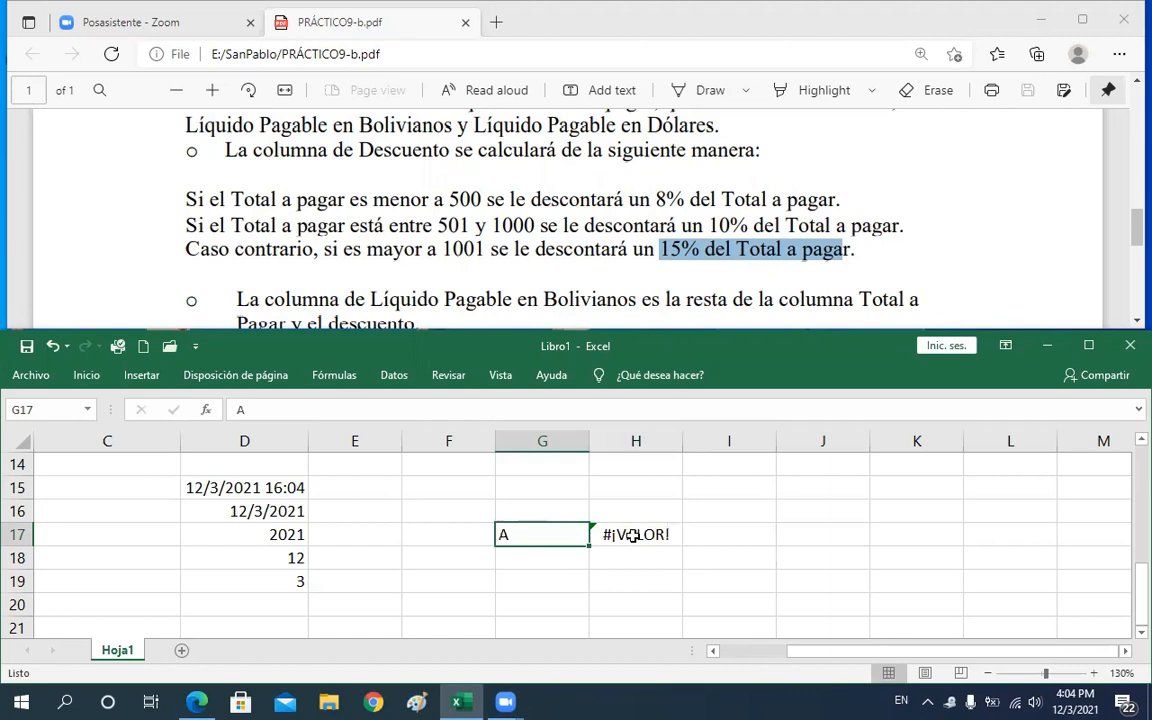
{"action": "left_click", "coordinate": [633, 536]}
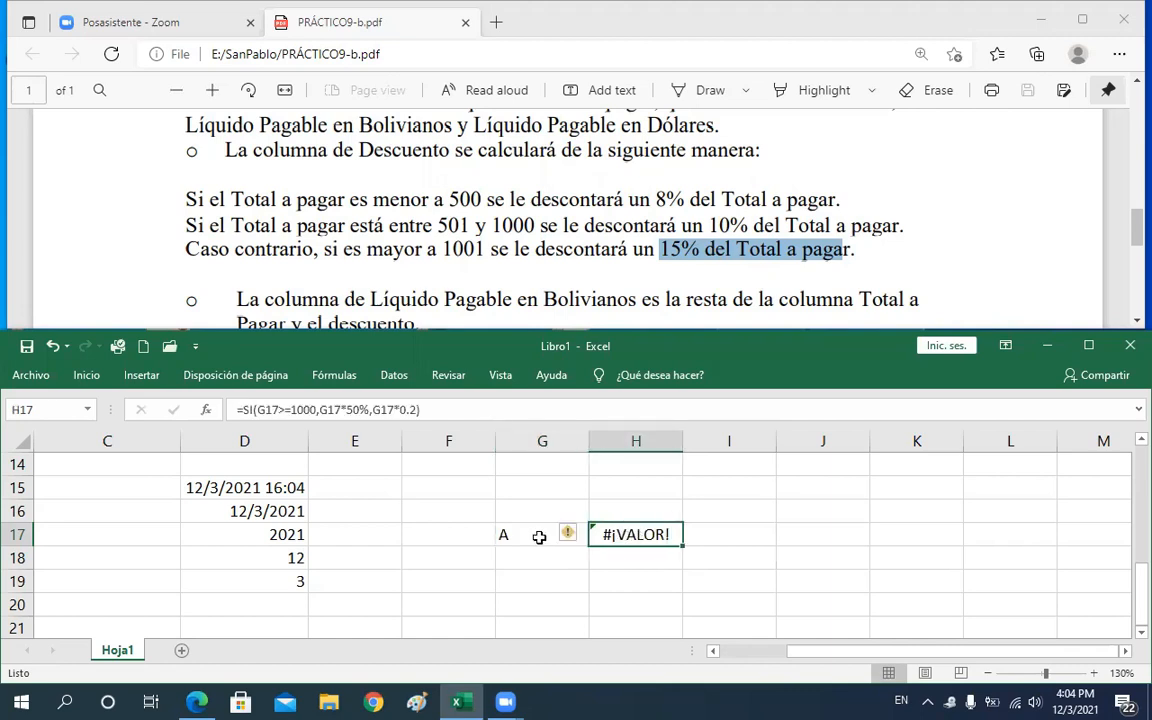
Edit the H17 formula's condition to test whether G17 equals the text "A"
{"action": "double_click", "coordinate": [611, 534]}
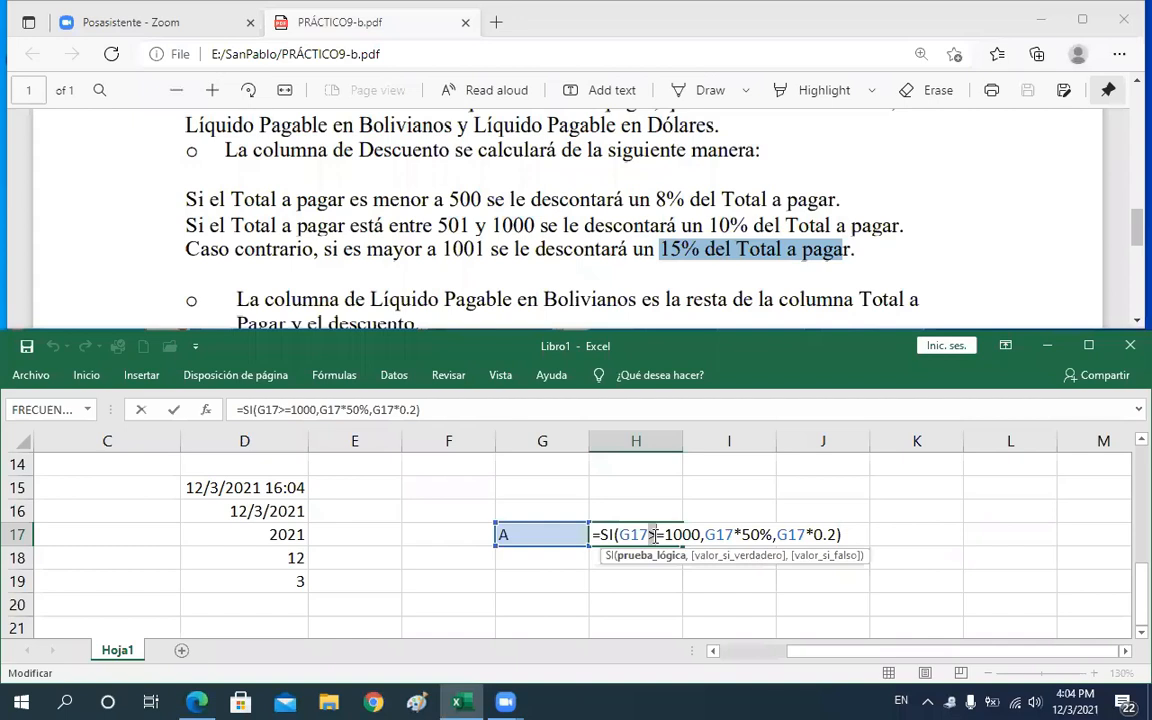
{"action": "key", "text": "BackSpace"}
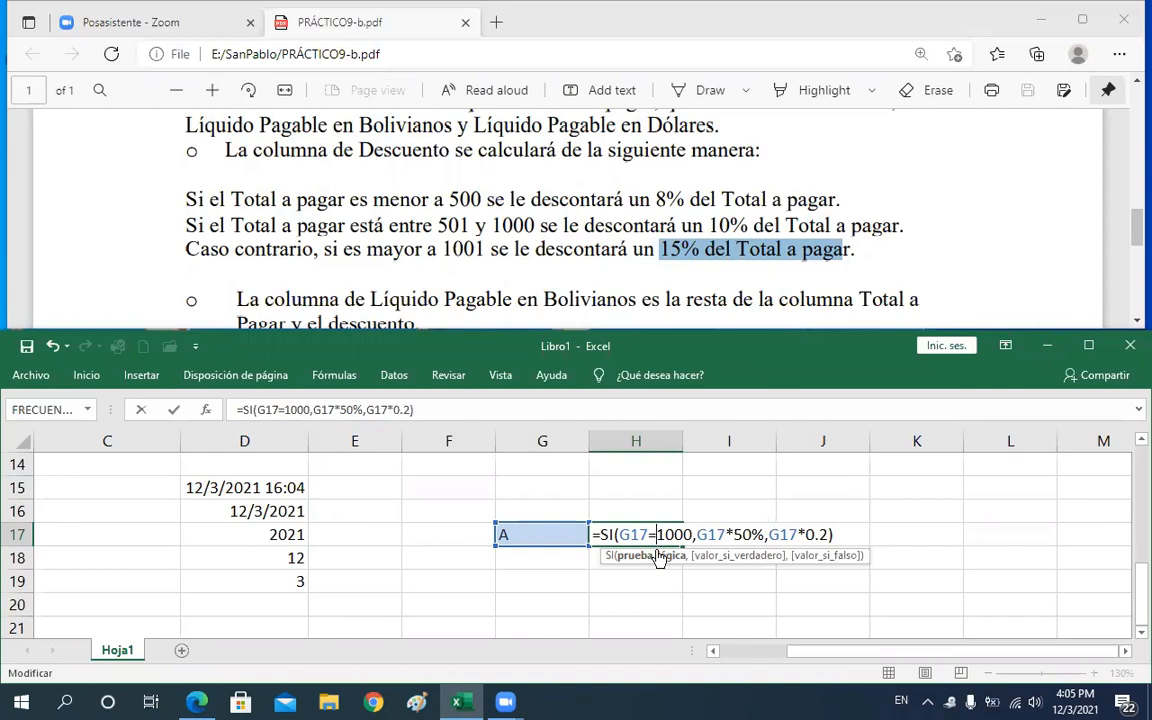
{"action": "left_click_drag", "start_coordinate": [657, 535], "coordinate": [694, 537]}
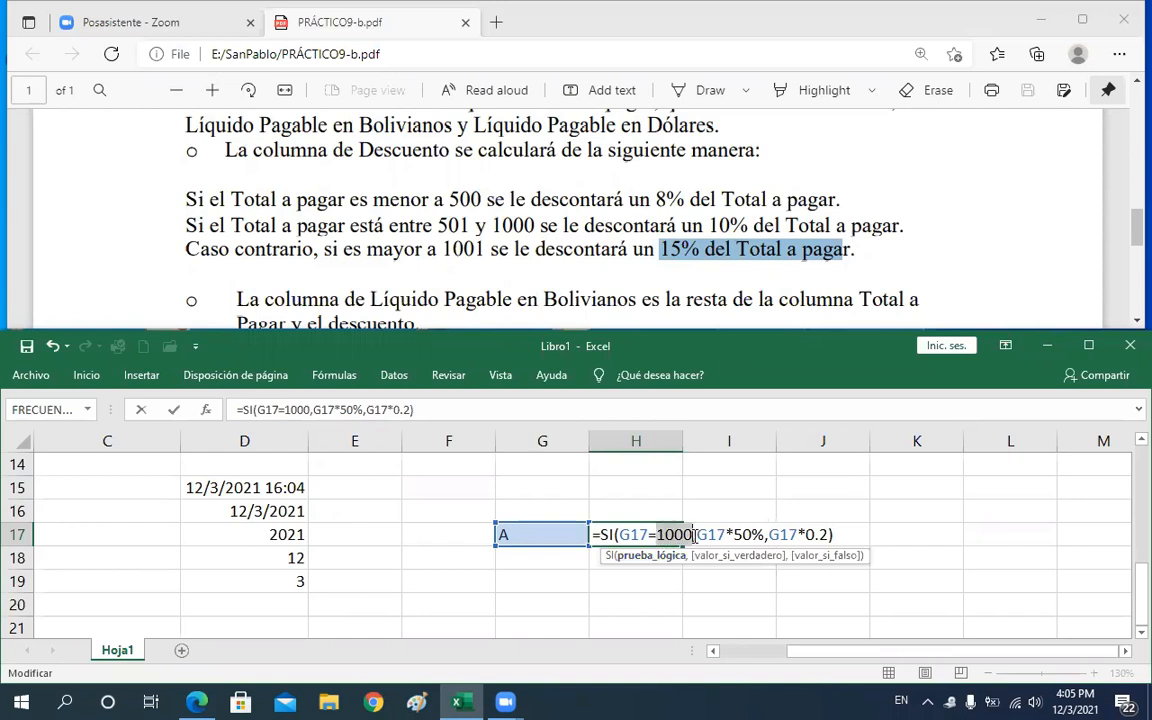
{"action": "type", "text": "\""}
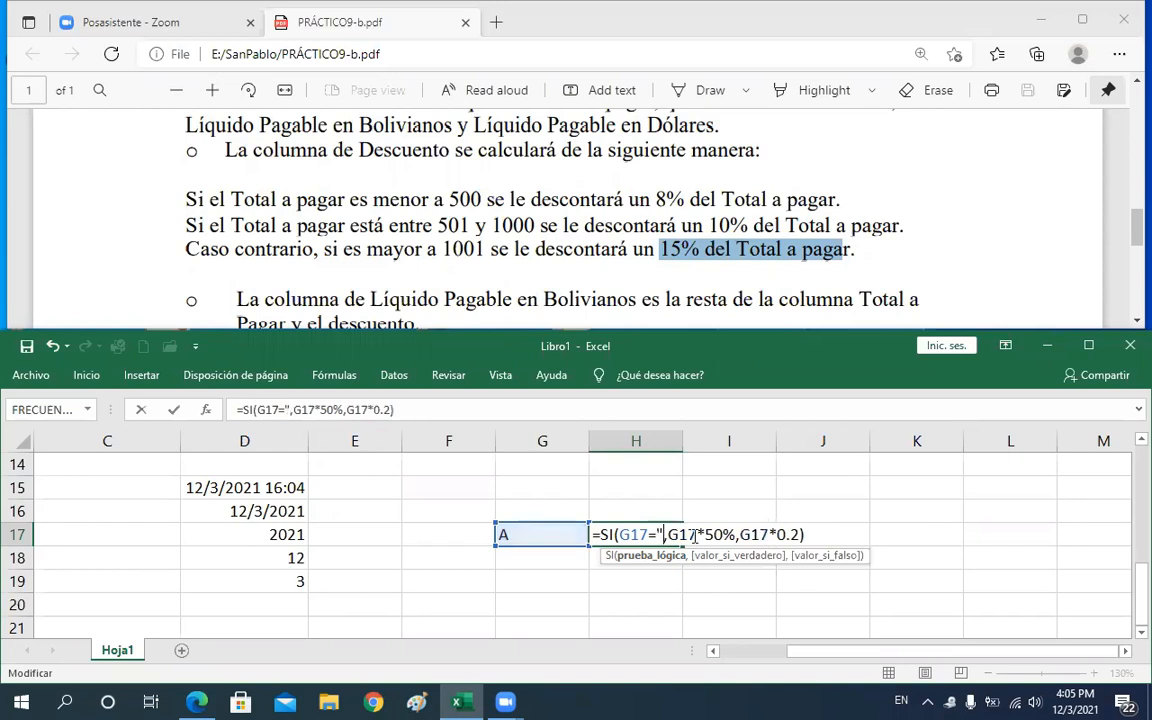
{"action": "type", "text": "A"}
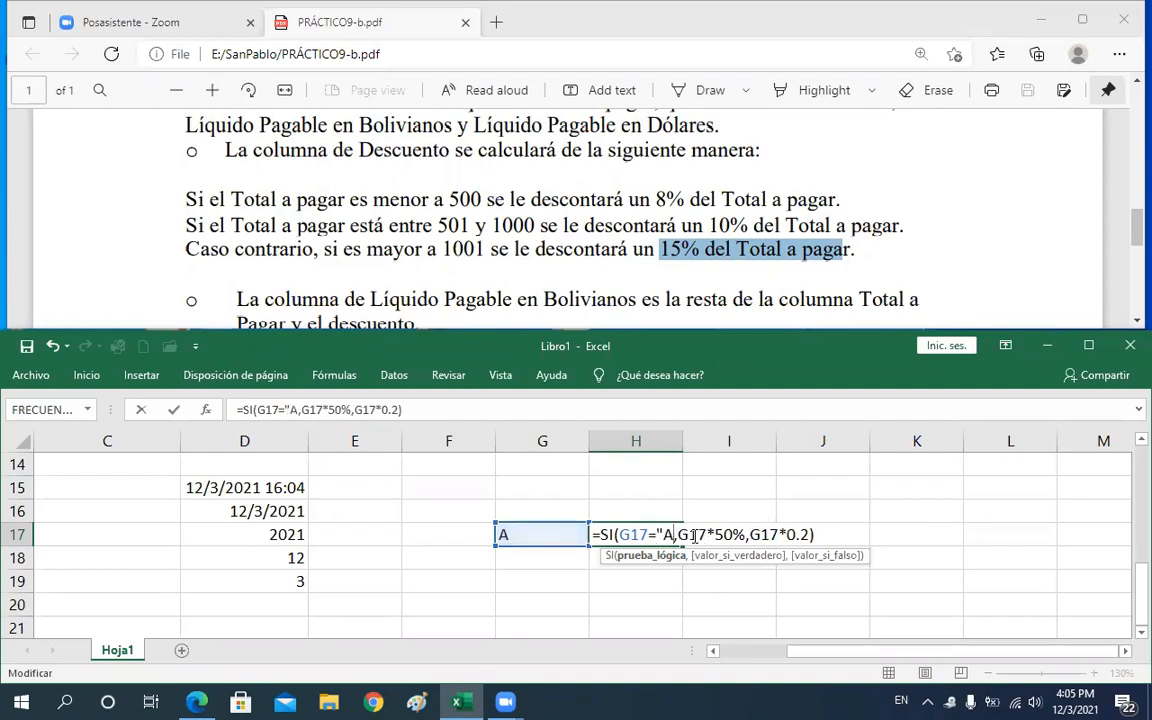
{"action": "type", "text": "\""}
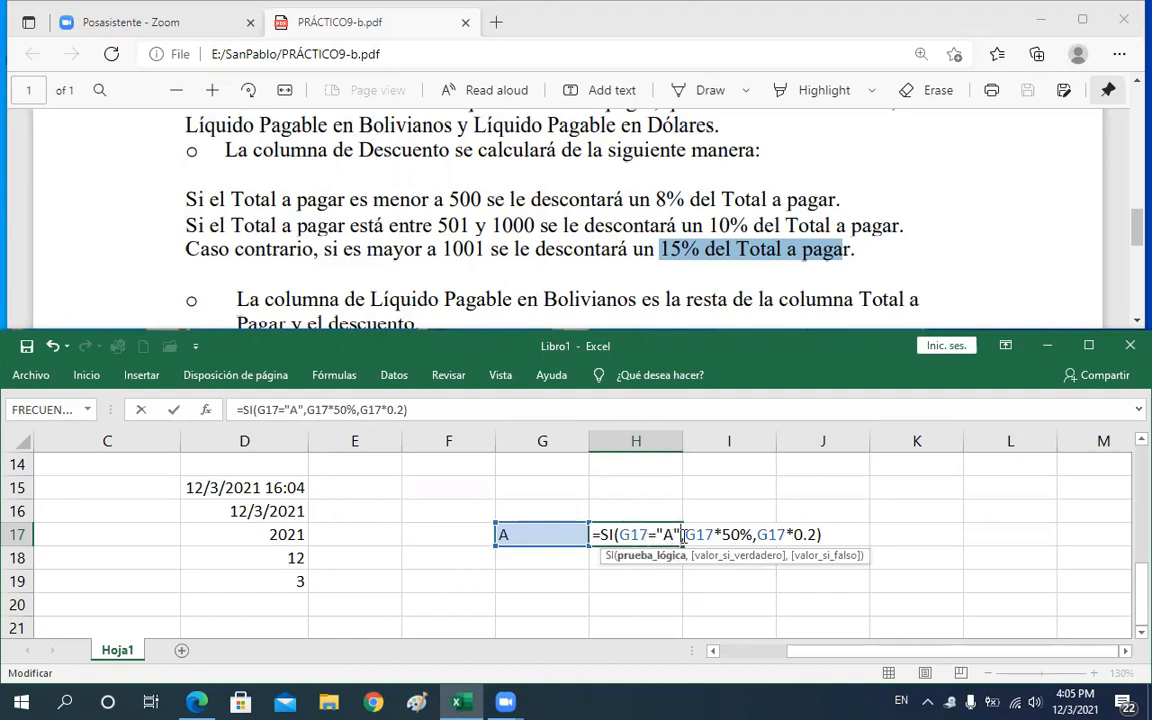
Replace the H17 formula's true result with the text "LETRA A"
{"action": "left_click_drag", "start_coordinate": [686, 535], "coordinate": [753, 535]}
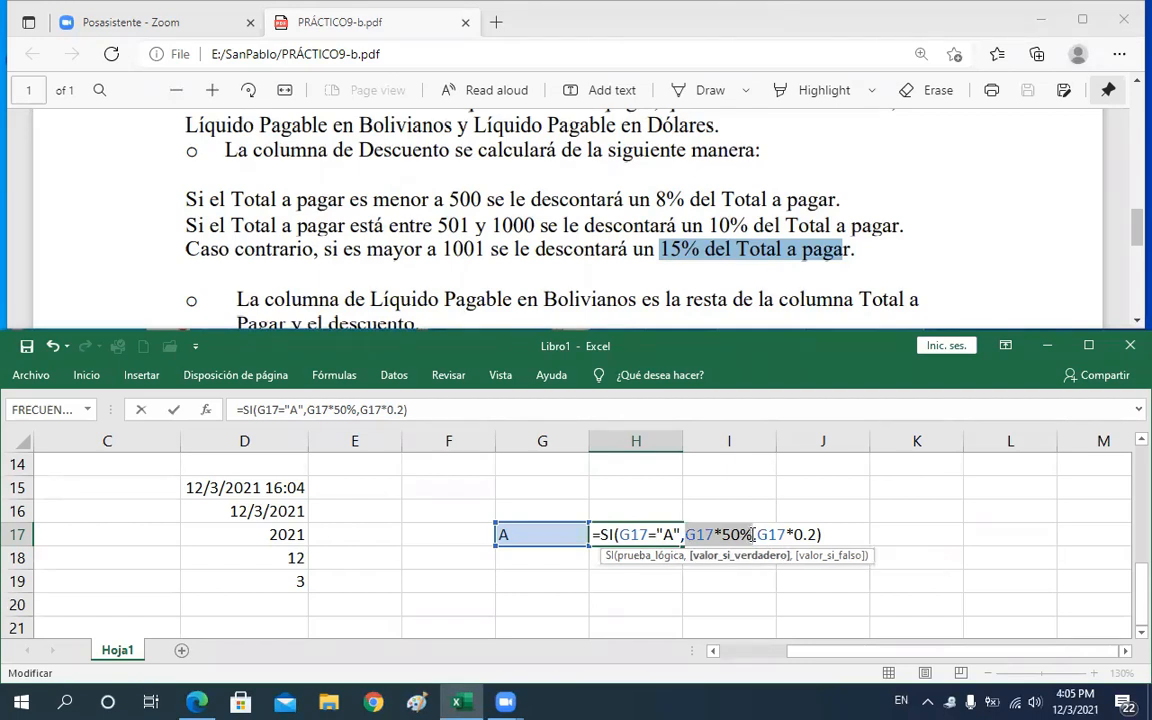
{"action": "type", "text": "\",\""}
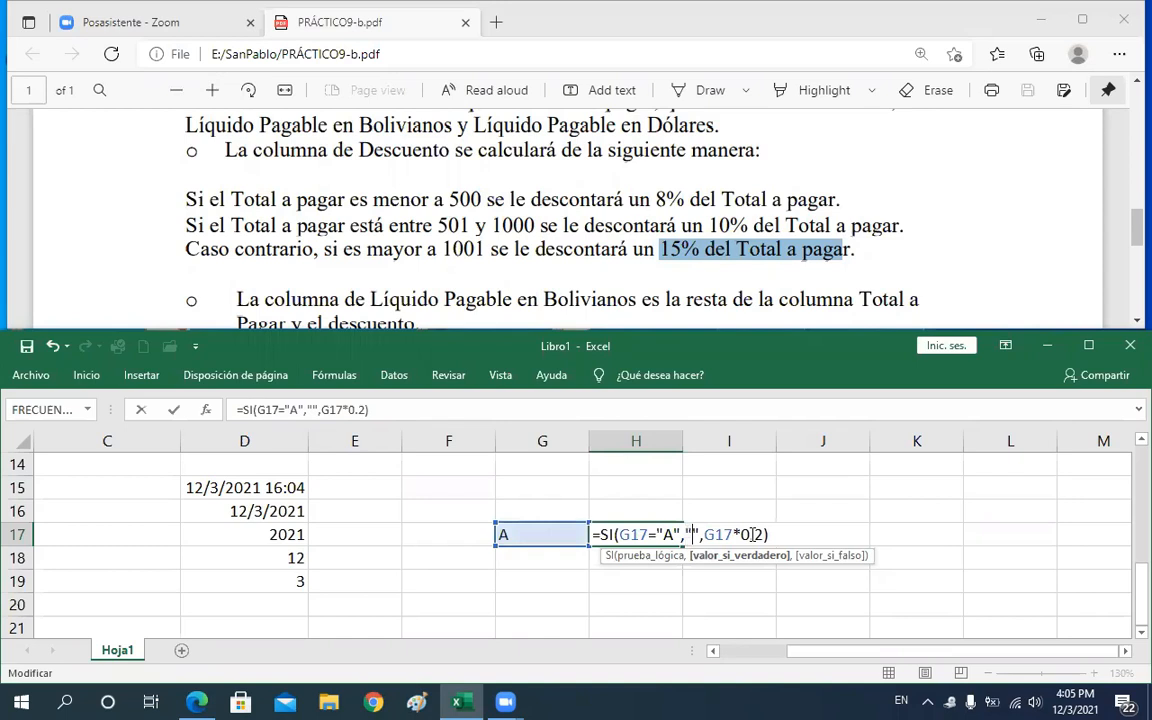
{"action": "type", "text": "LET"}
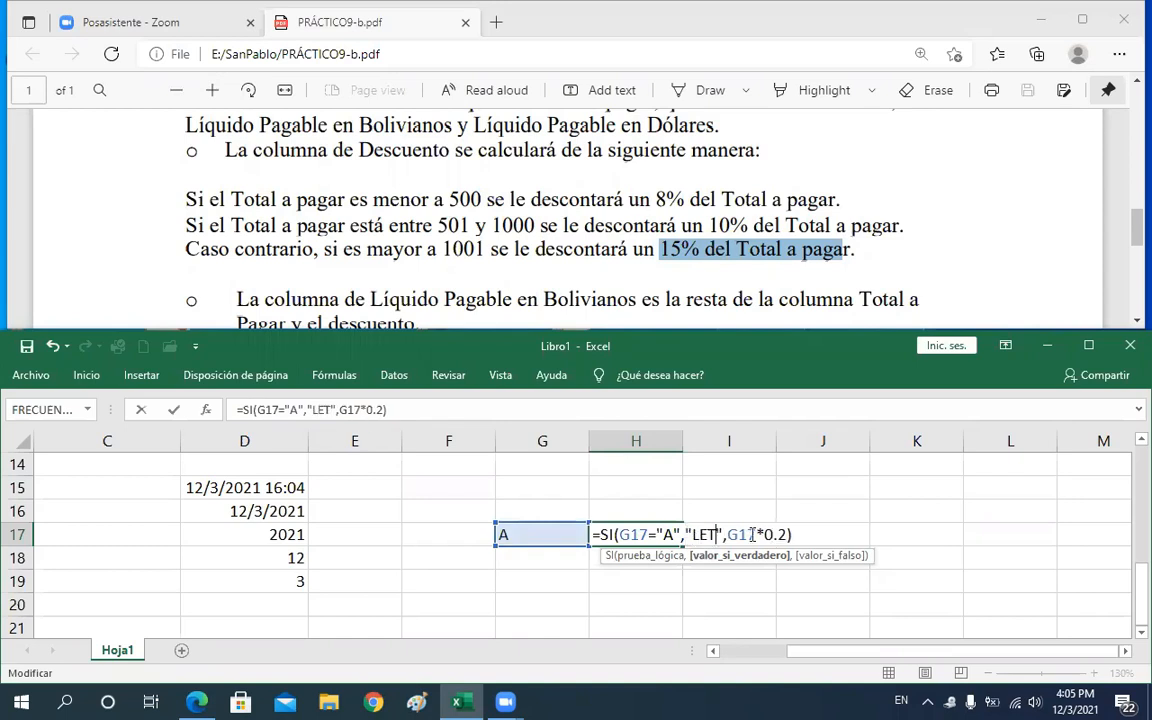
{"action": "type", "text": "RA"}
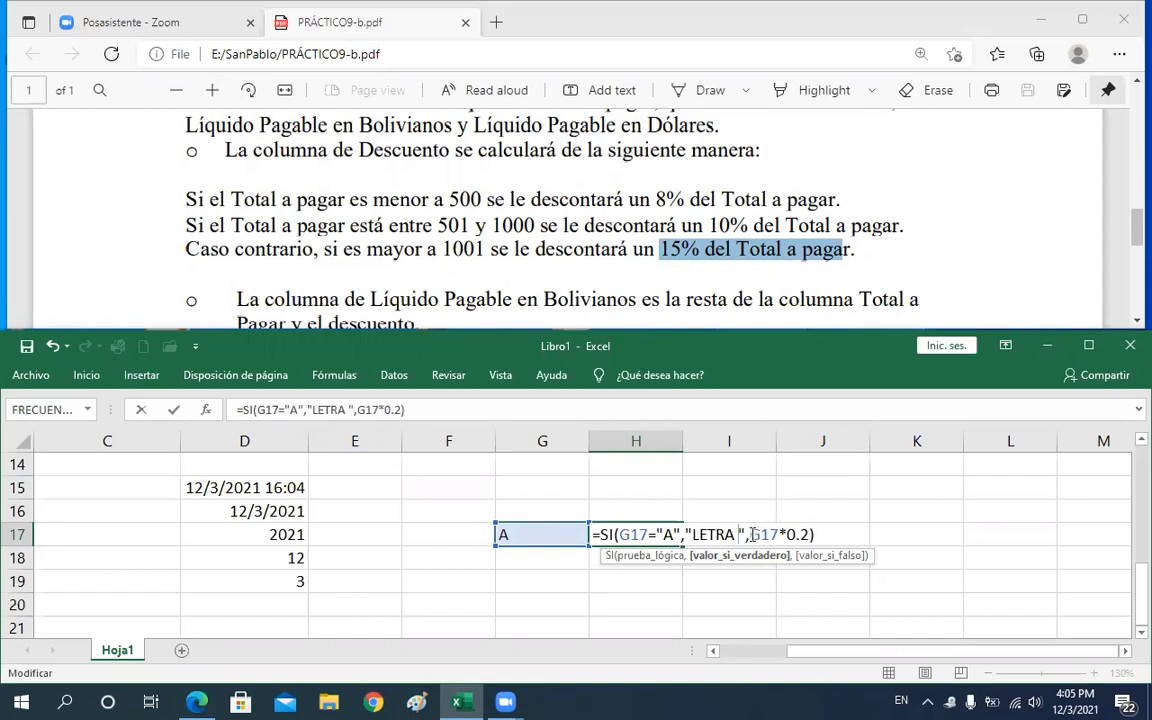
{"action": "type", "text": " A"}
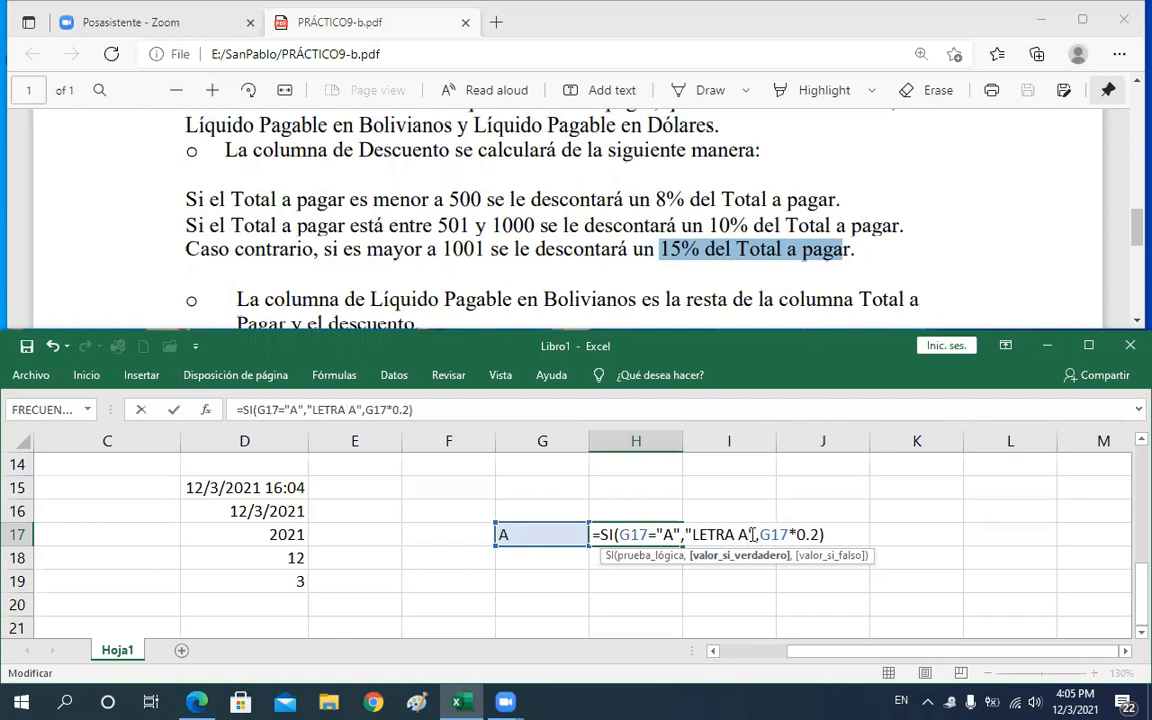
Replace the H17 formula's false result with the text "Error" and confirm the formula
{"action": "left_click_drag", "start_coordinate": [760, 534], "coordinate": [820, 534]}
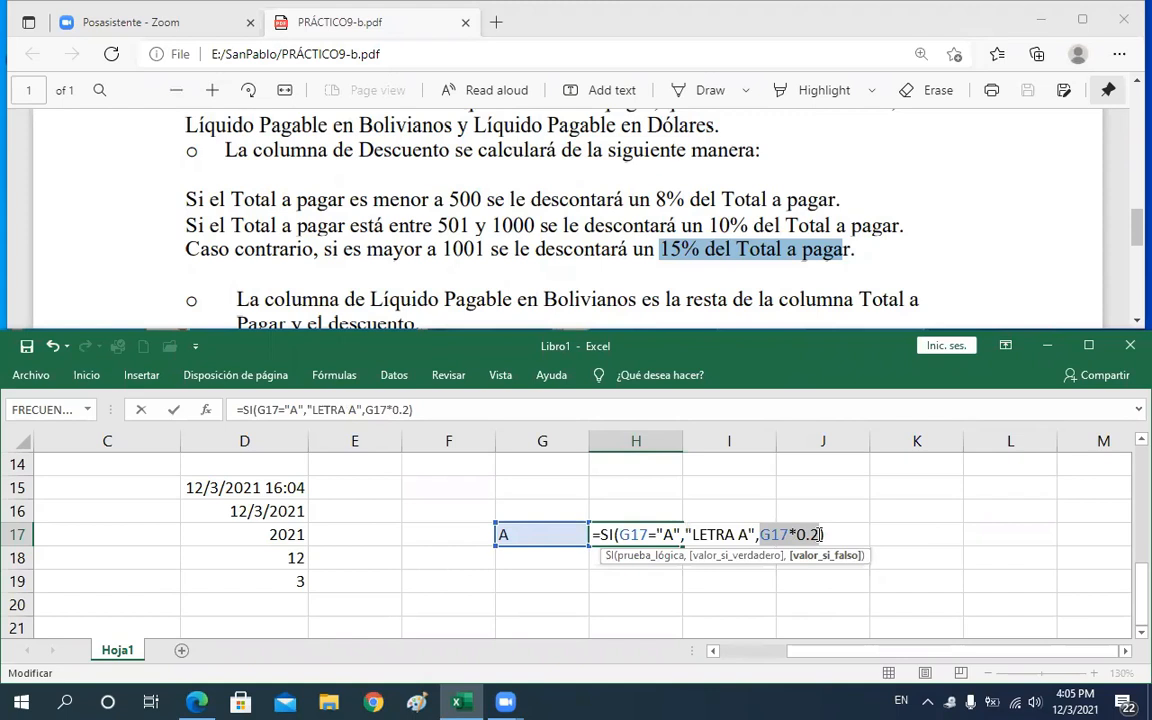
{"action": "type", "text": "\"\""}
{"action": "key", "text": "Left"}
{"action": "type", "text": "Error"}
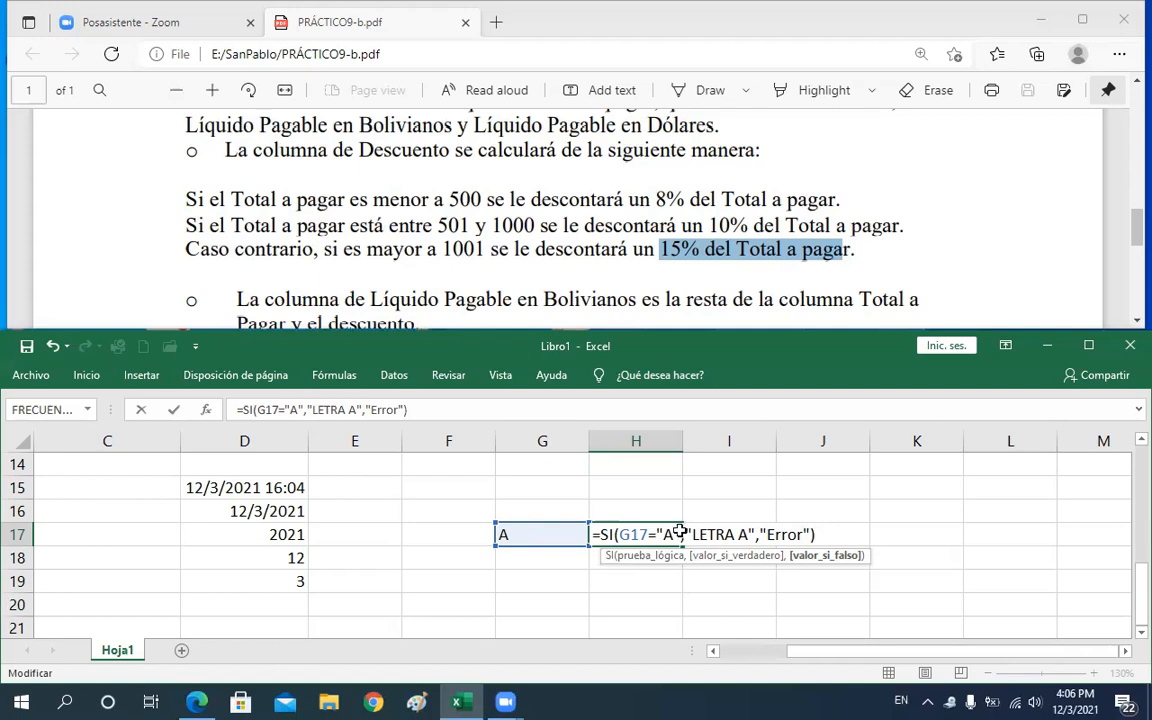
{"action": "key", "text": "Return"}
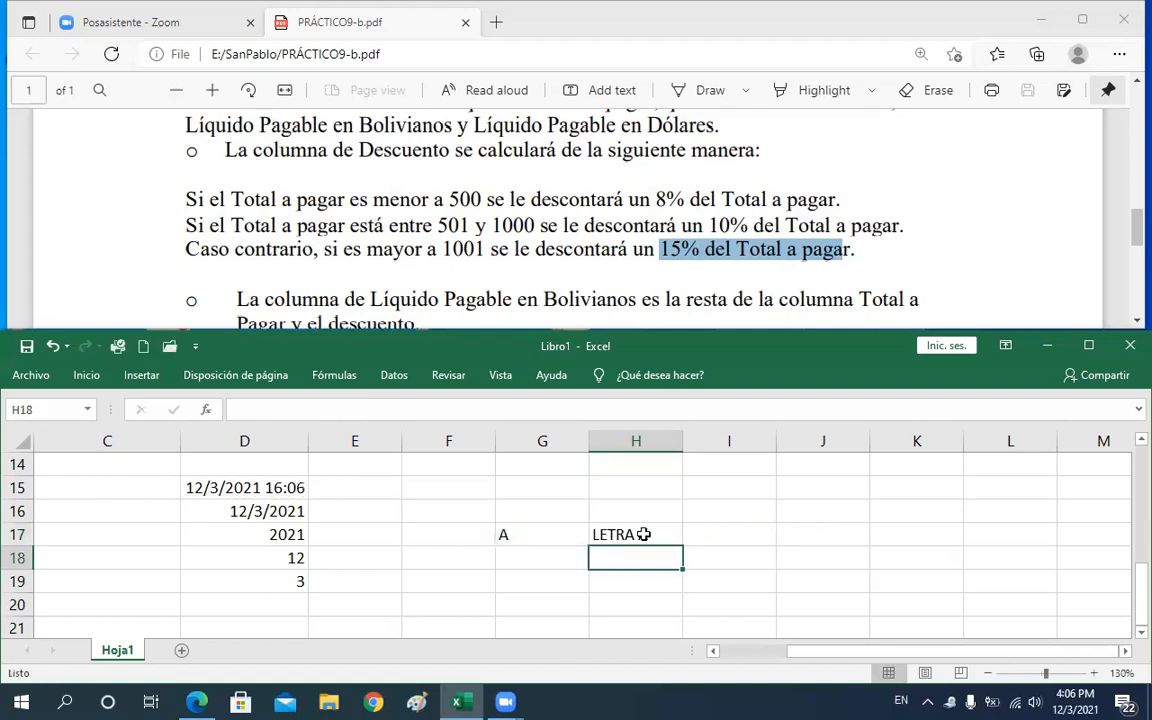
Change the test value in G17 to b
{"action": "left_click", "coordinate": [555, 531]}
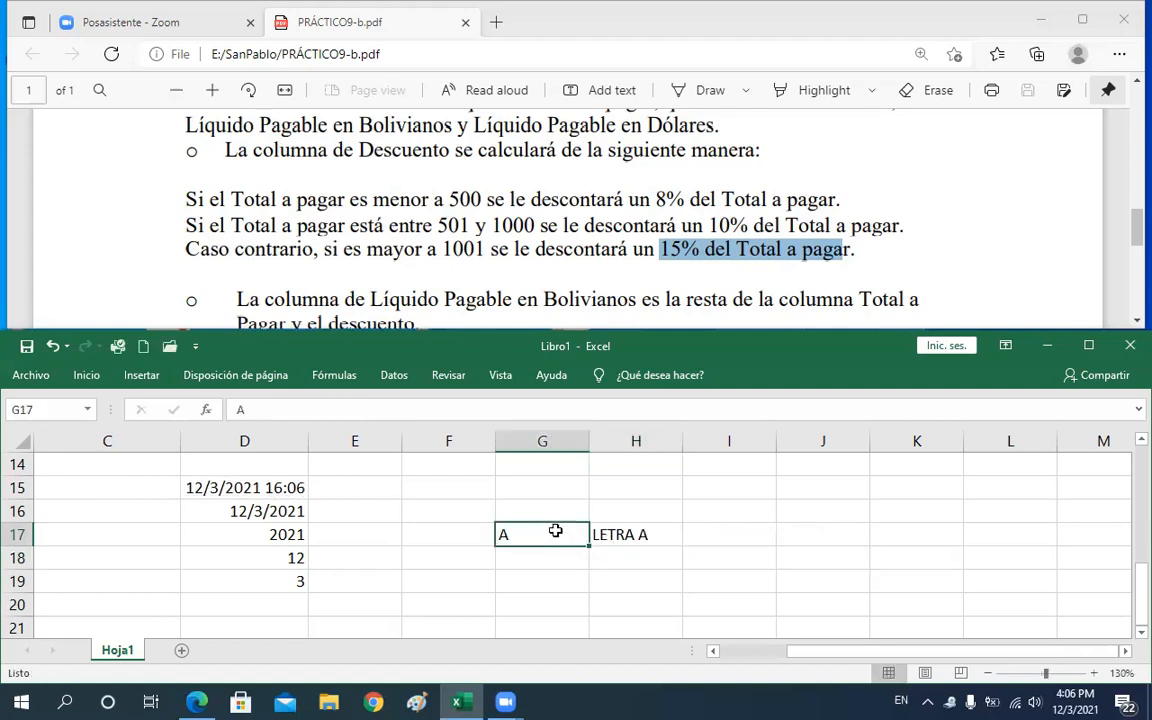
{"action": "type", "text": "b"}
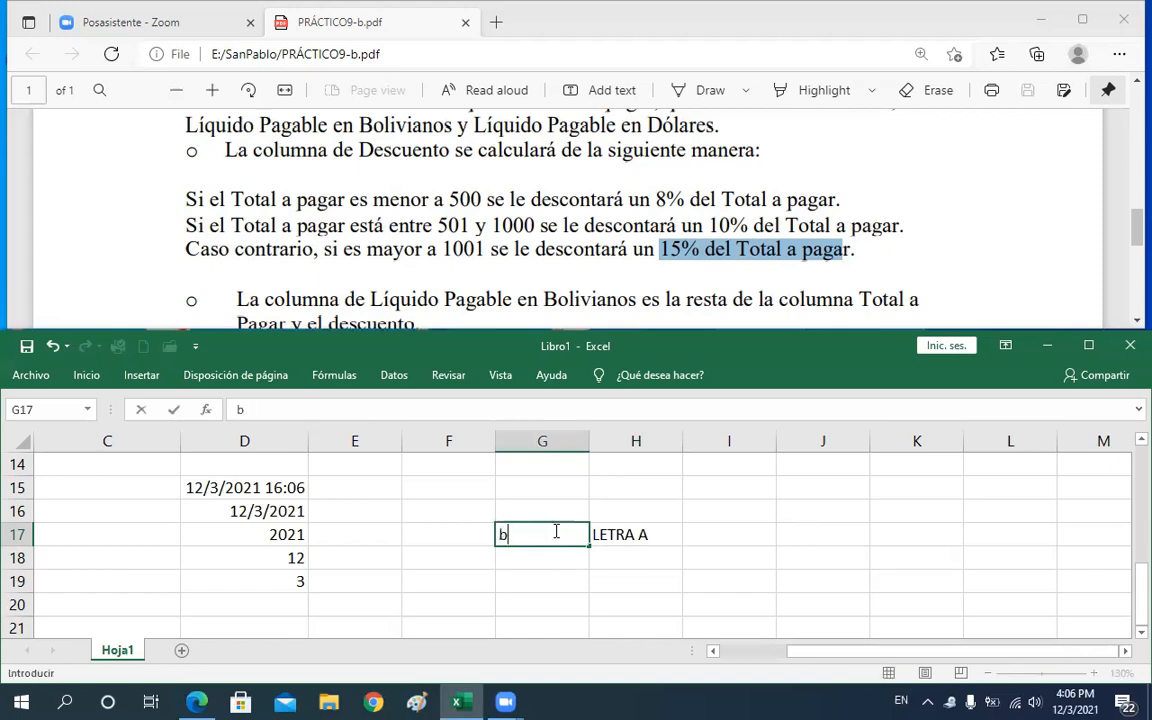
{"action": "key", "text": "Return"}
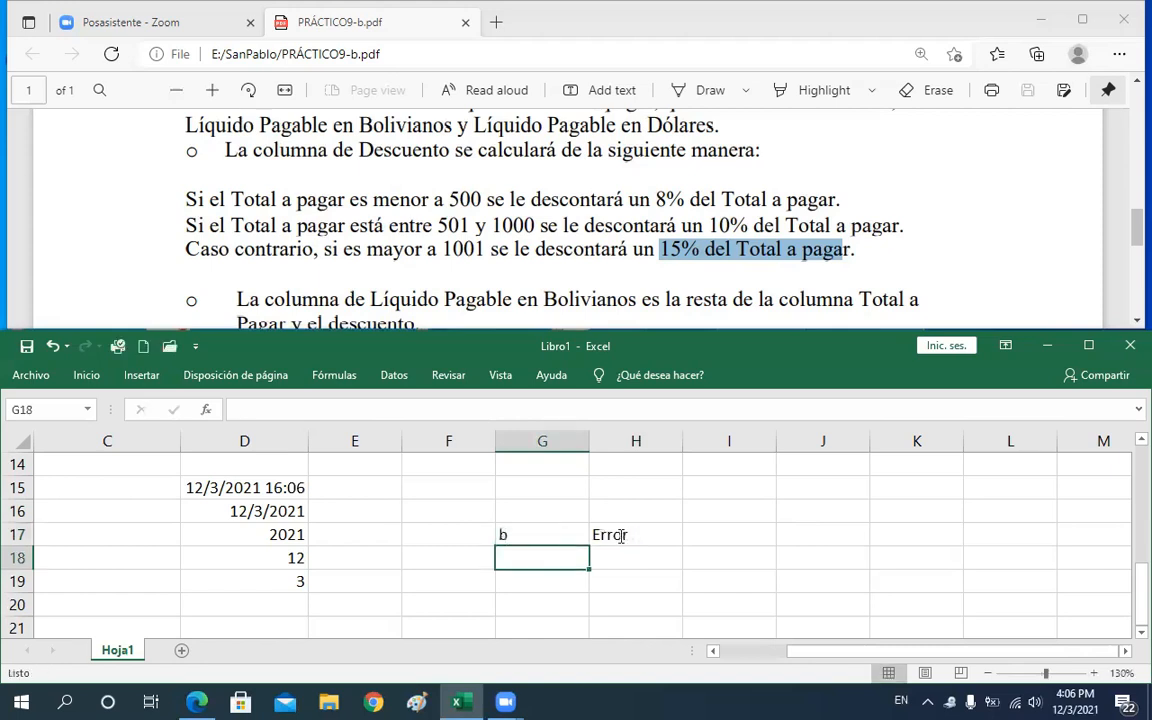
Examine the condition and true-result parts of the SI formula in H17
{"action": "double_click", "coordinate": [620, 537]}
{"action": "left_click_drag", "start_coordinate": [620, 535], "coordinate": [650, 535]}
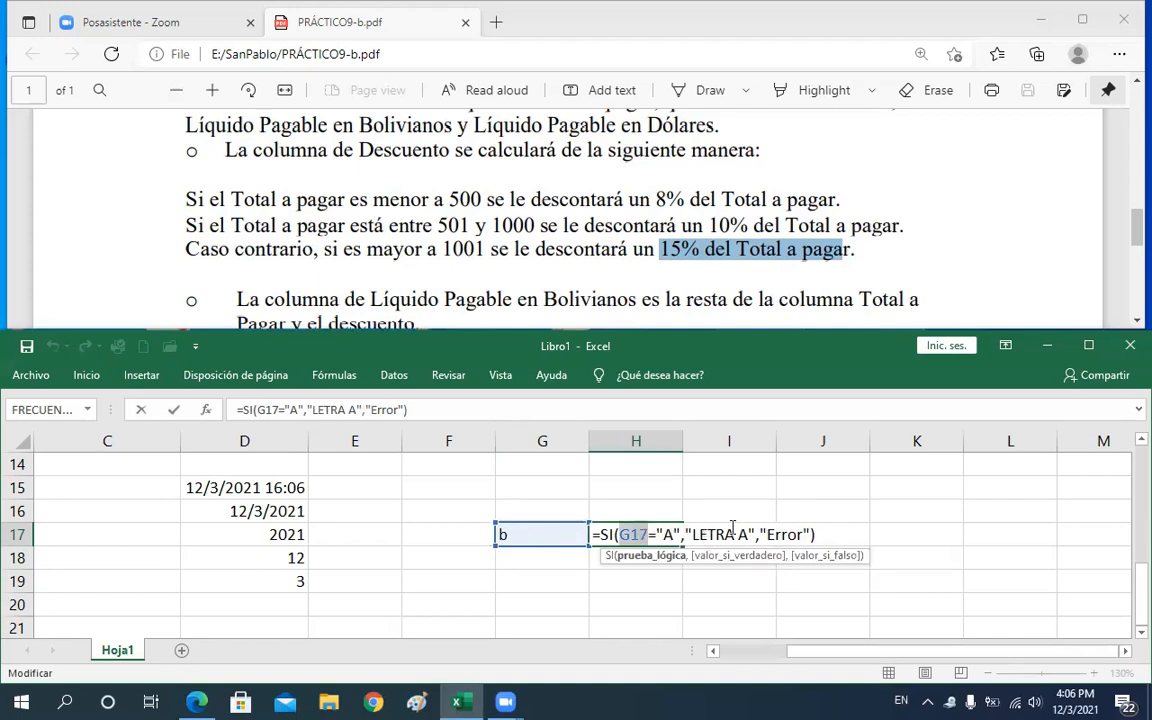
{"action": "left_click_drag", "start_coordinate": [692, 535], "coordinate": [750, 535]}
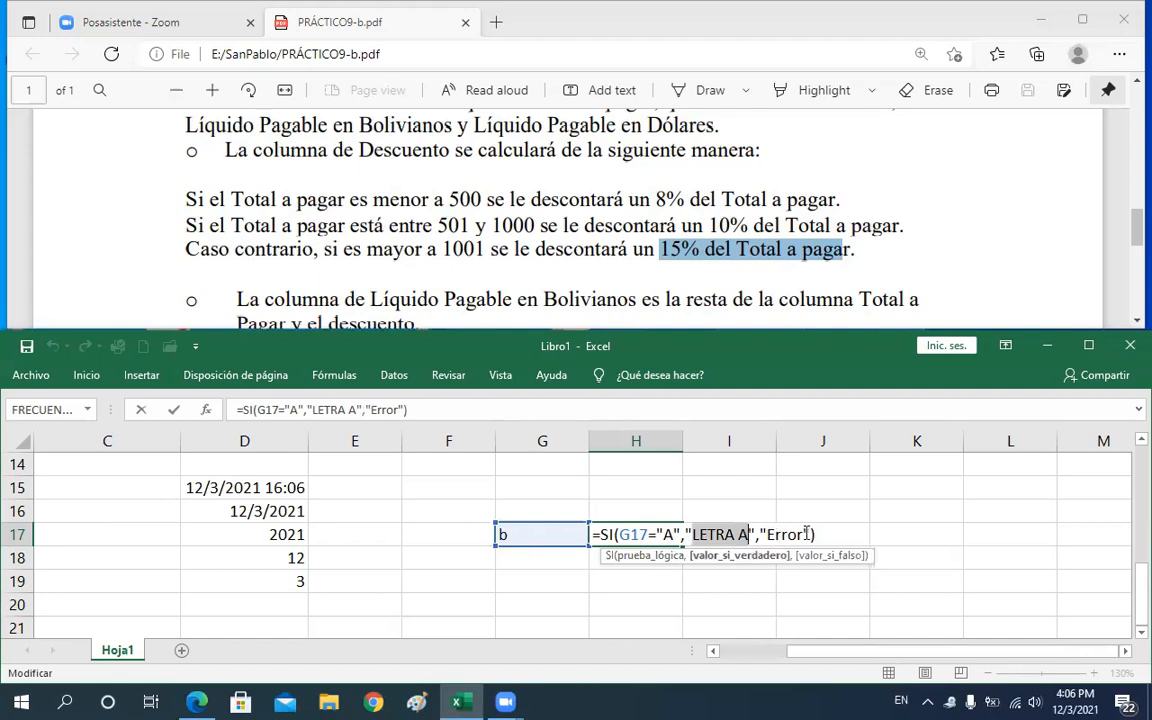
{"action": "double_click", "coordinate": [790, 535]}
{"action": "key", "text": "Return"}
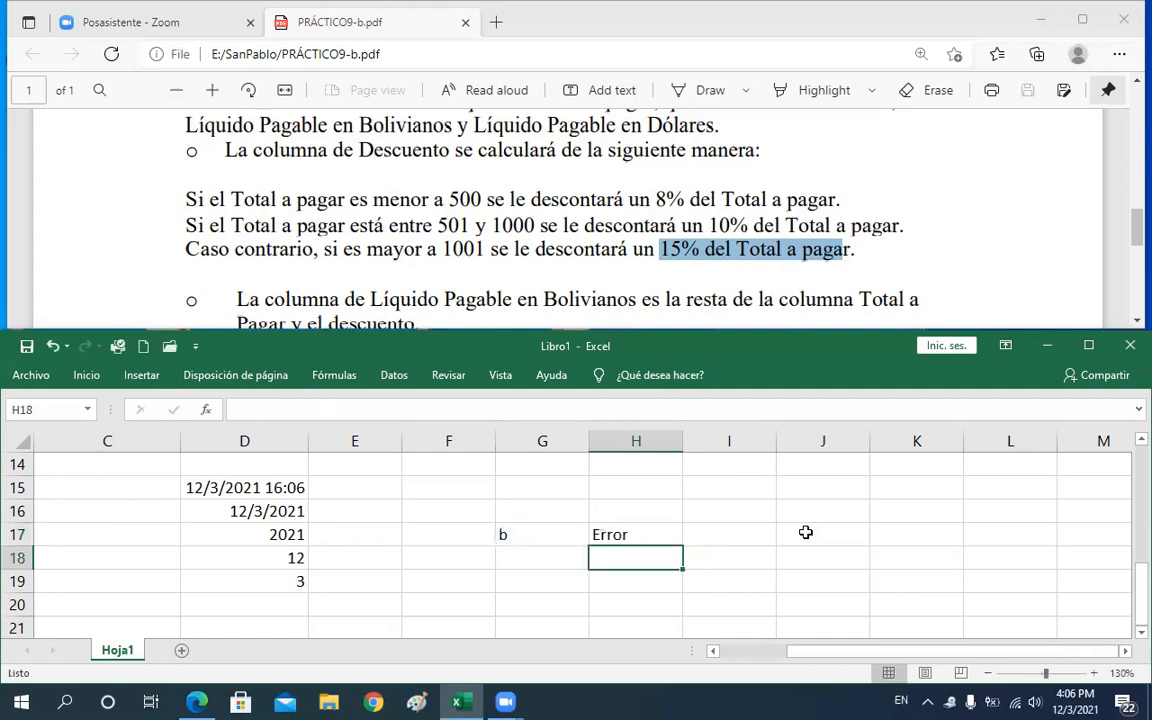
Change the test value in G17 to lowercase a
{"action": "key", "text": "Left"}
{"action": "key", "text": "Up"}
{"action": "type", "text": "a"}
{"action": "key", "text": "Return"}
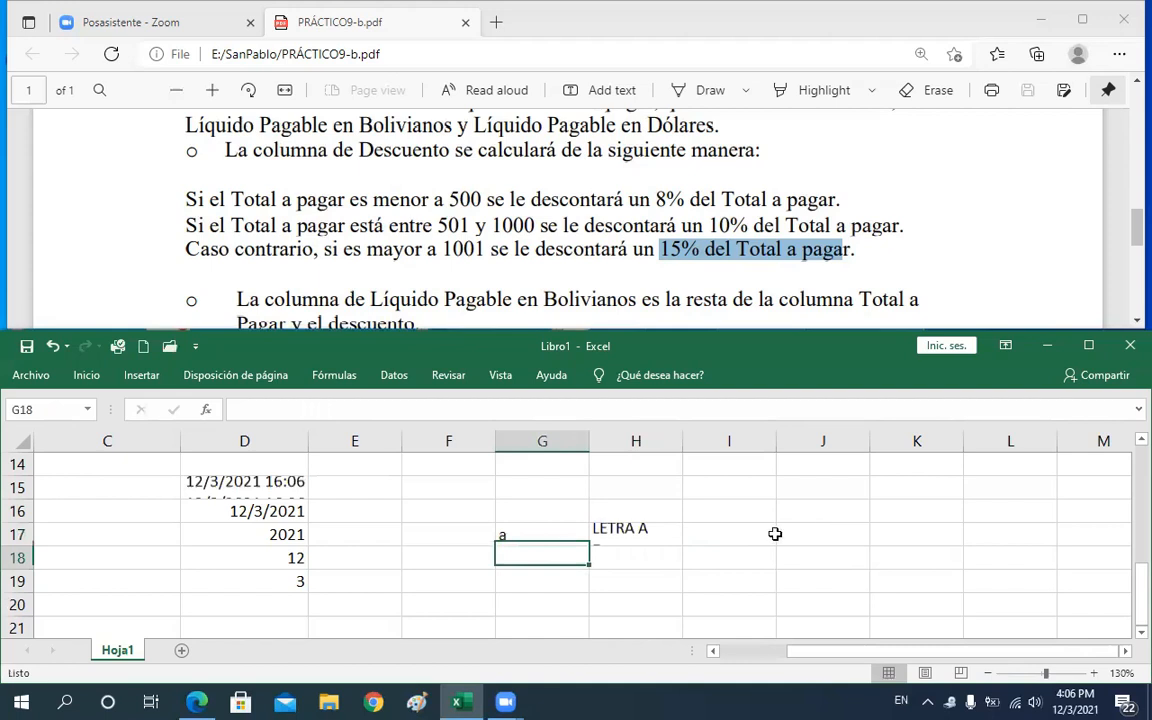
Examine the condition and true-result parts of the SI formula in H17 again
{"action": "double_click", "coordinate": [625, 536]}
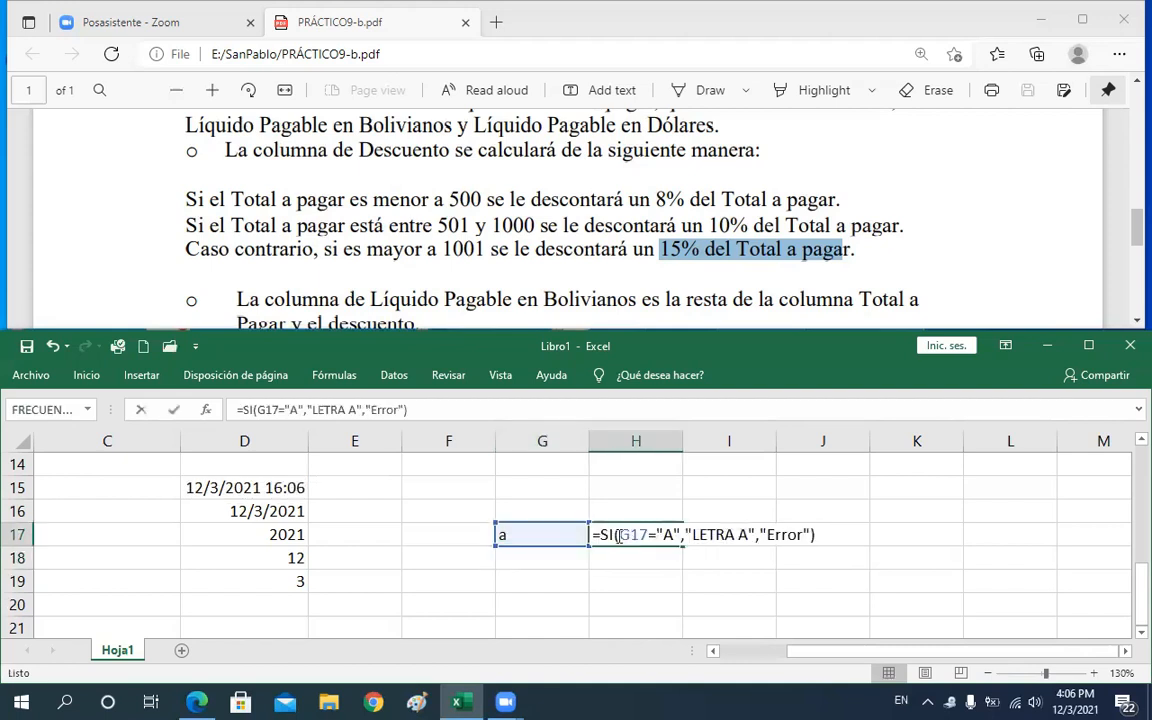
{"action": "double_click", "coordinate": [640, 536]}
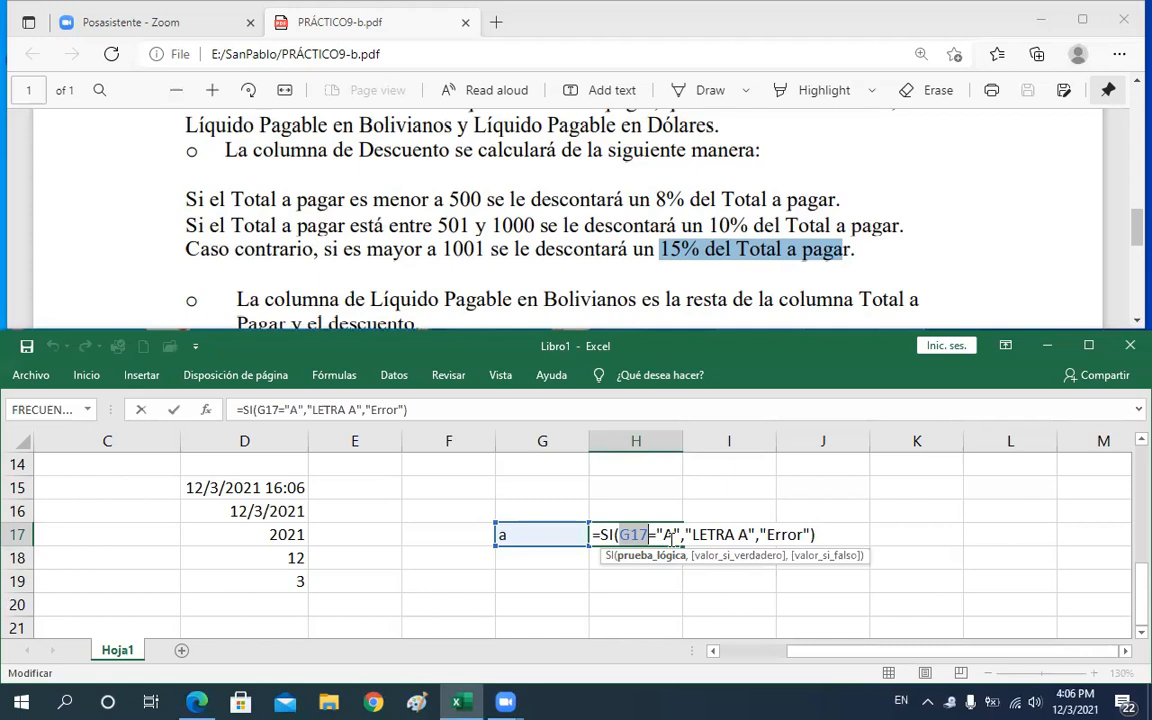
{"action": "left_click", "coordinate": [624, 535]}
{"action": "double_click", "coordinate": [624, 535]}
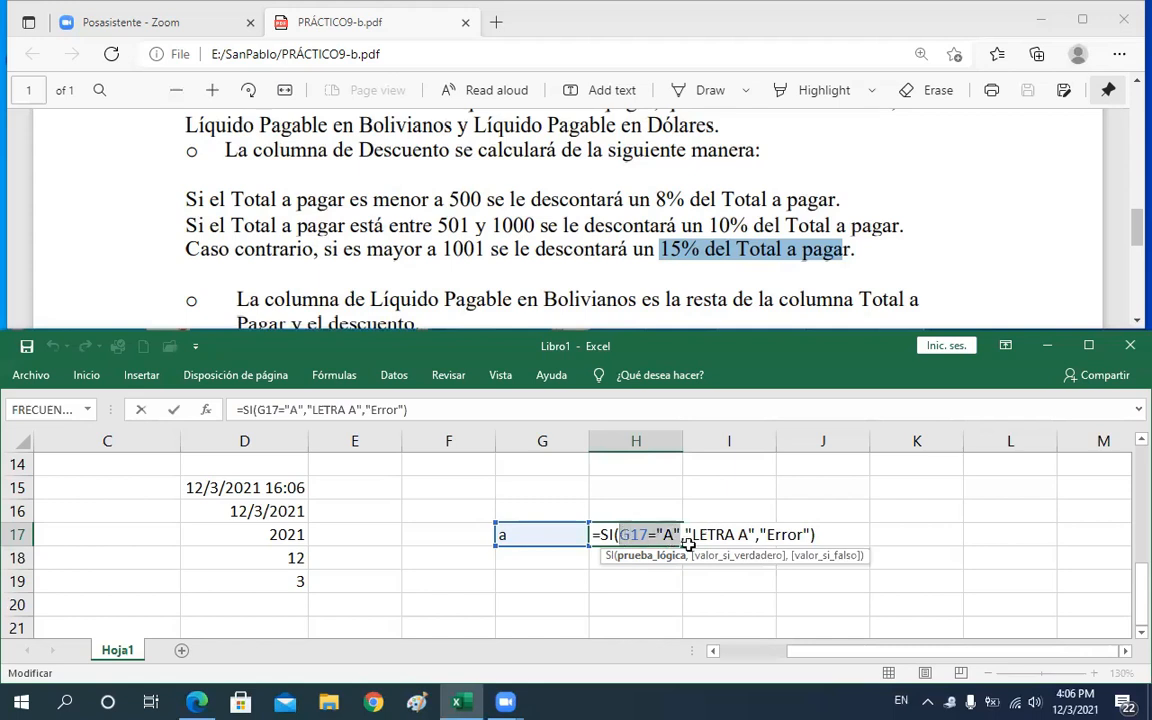
{"action": "left_click_drag", "start_coordinate": [694, 535], "coordinate": [750, 536]}
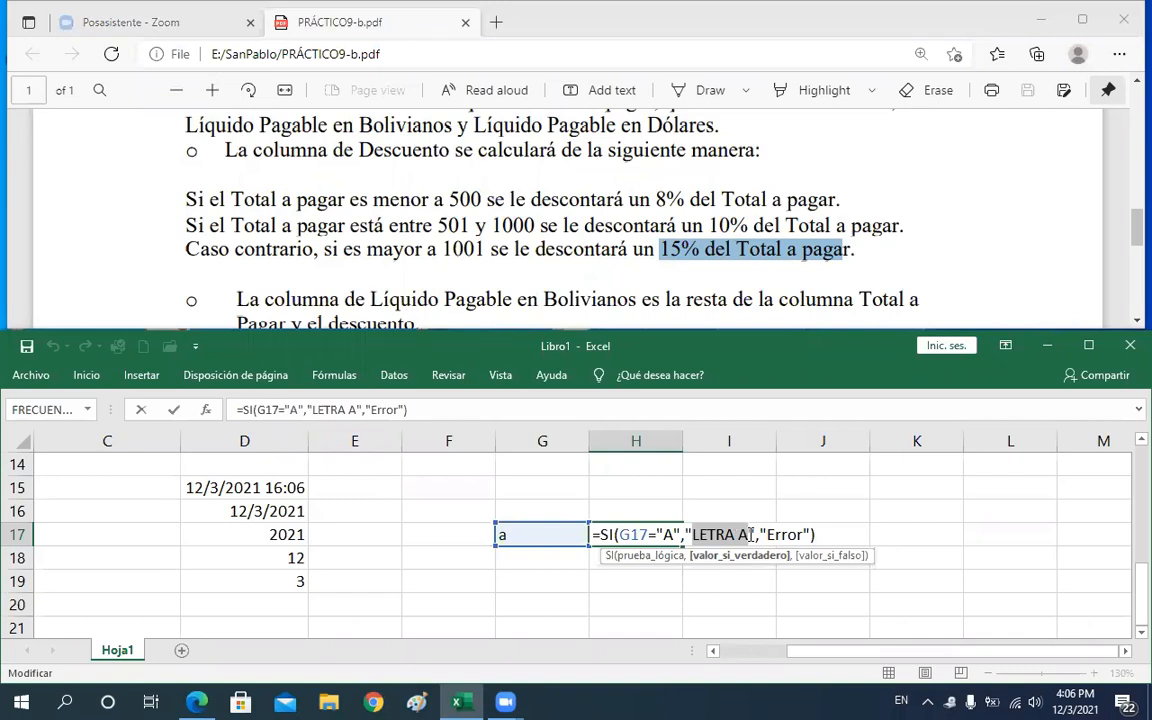
{"action": "key", "text": "Return"}
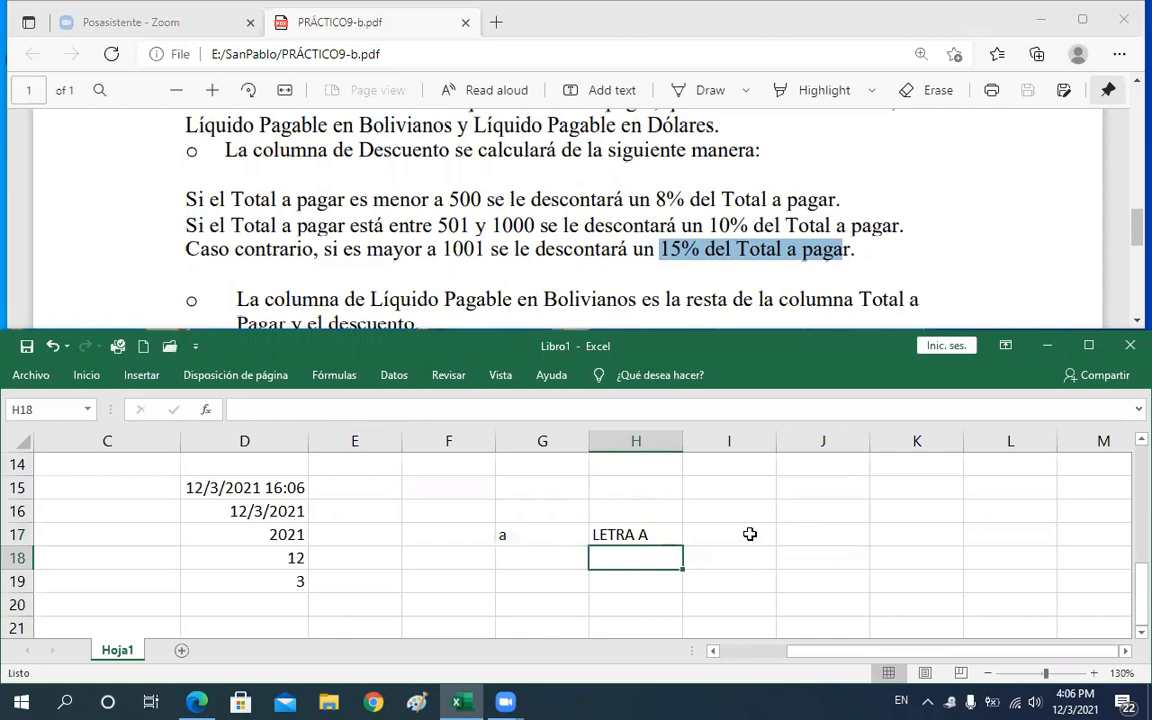
Edit the SI formula in H17 so it returns 1 when true and 0 when false: =SI(G17="A",1,0)
{"action": "left_click", "coordinate": [640, 534]}
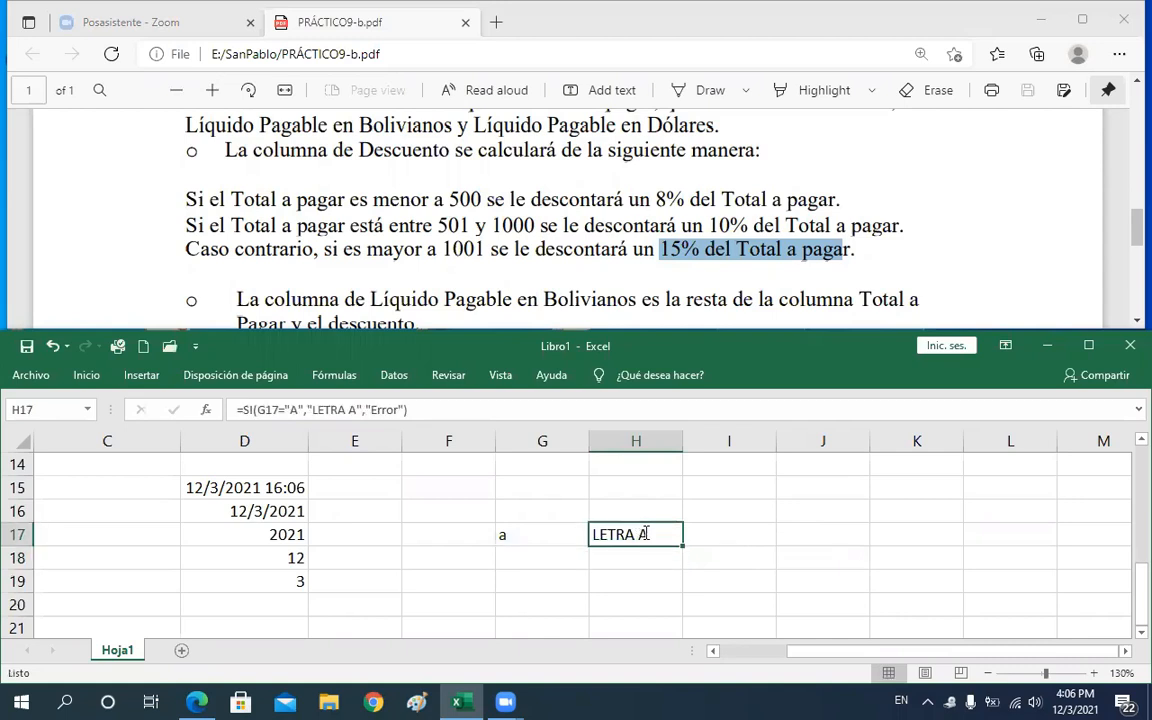
{"action": "double_click", "coordinate": [640, 534]}
{"action": "left_click_drag", "start_coordinate": [693, 536], "coordinate": [757, 538]}
{"action": "key", "text": "Delete"}
{"action": "type", "text": "1"}
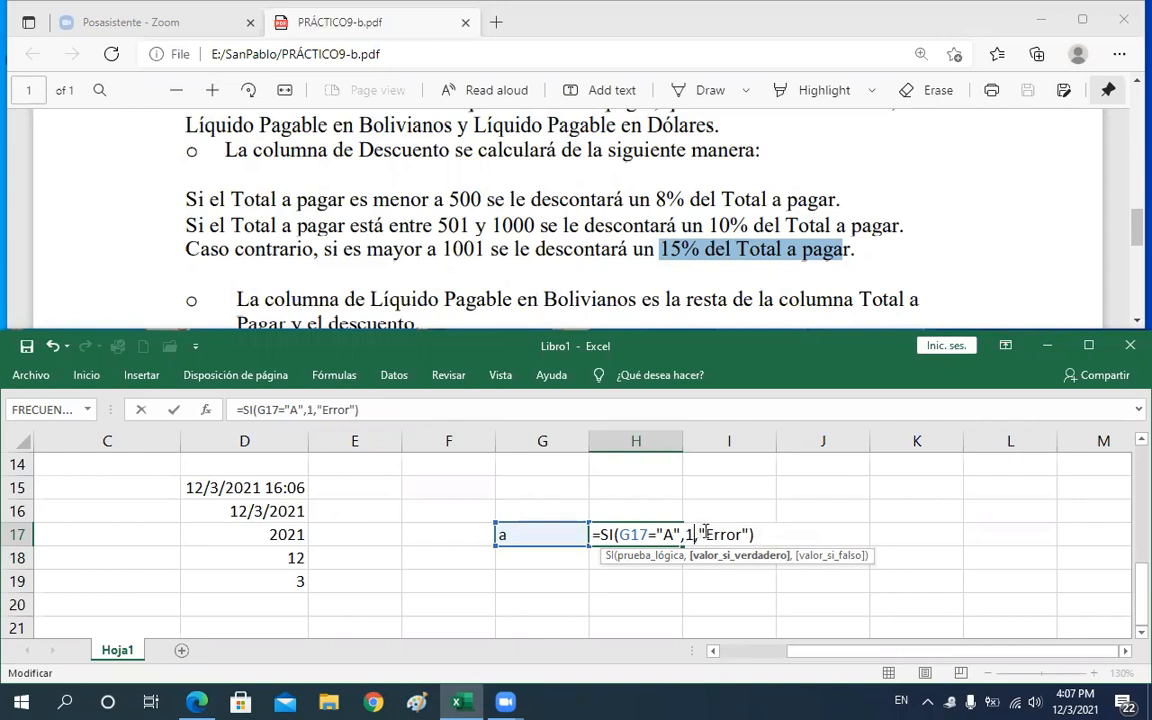
{"action": "left_click_drag", "start_coordinate": [700, 535], "coordinate": [752, 535]}
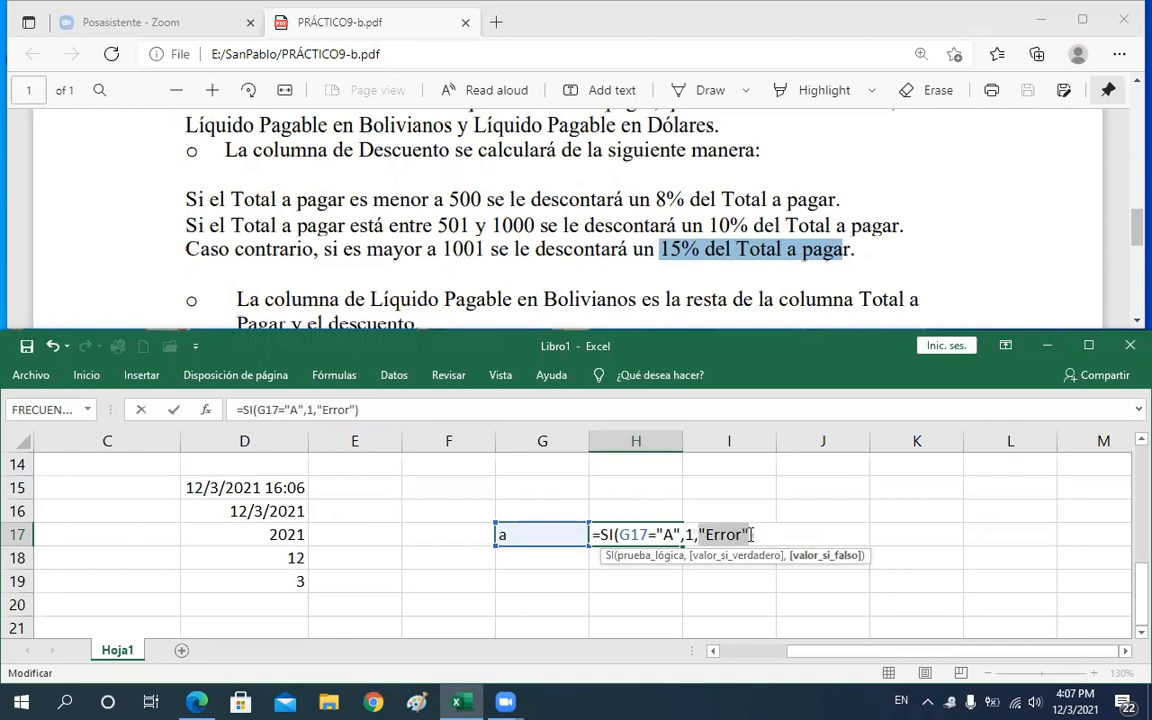
{"action": "type", "text": "0"}
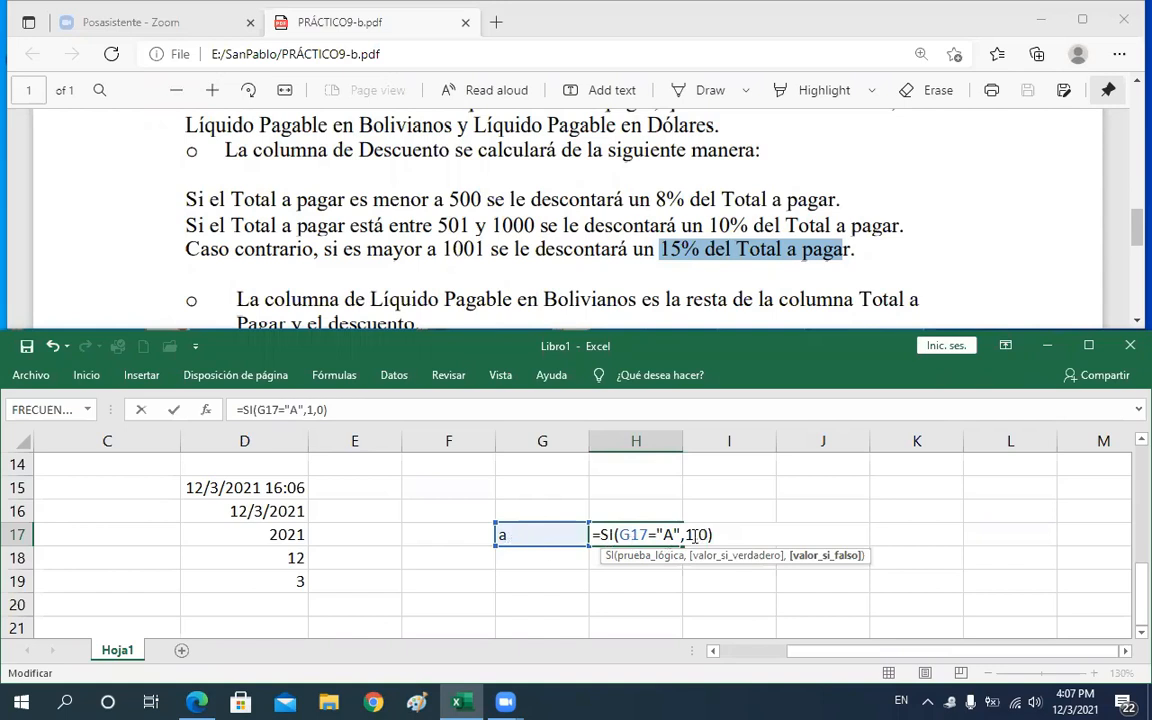
{"action": "key", "text": "Return"}
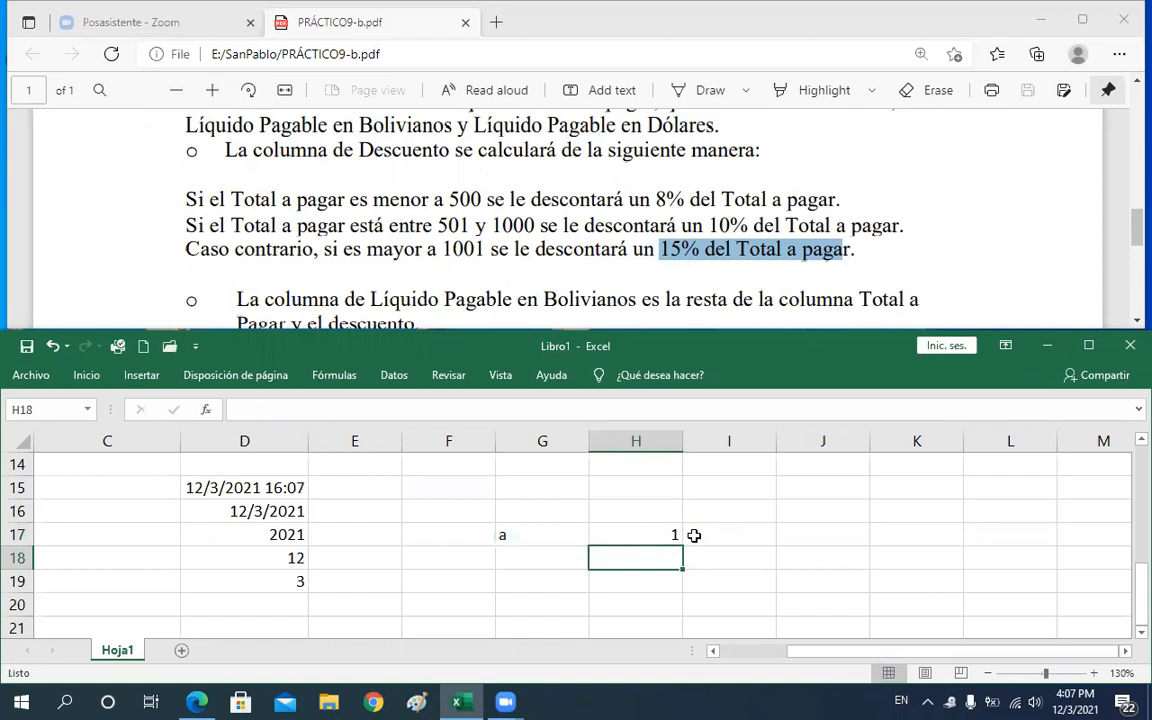
Change the test value in G17 to y and open the SI formula in H17 for editing
{"action": "key", "text": "Up"}
{"action": "key", "text": "Left"}
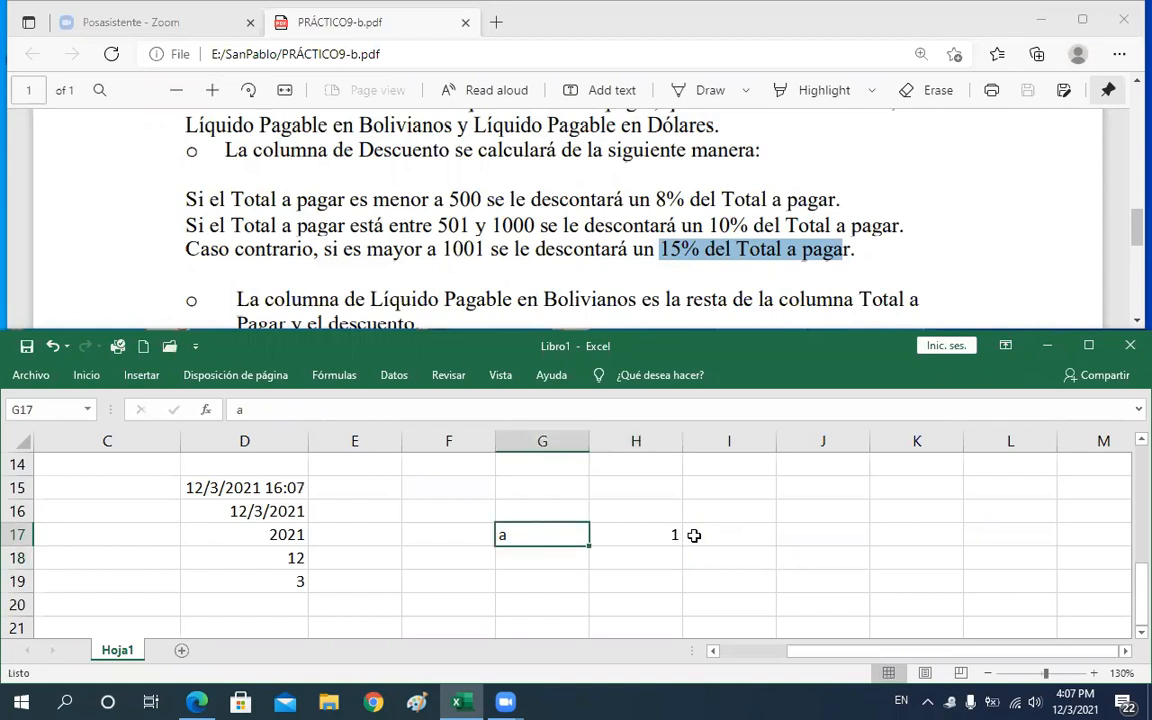
{"action": "type", "text": "y"}
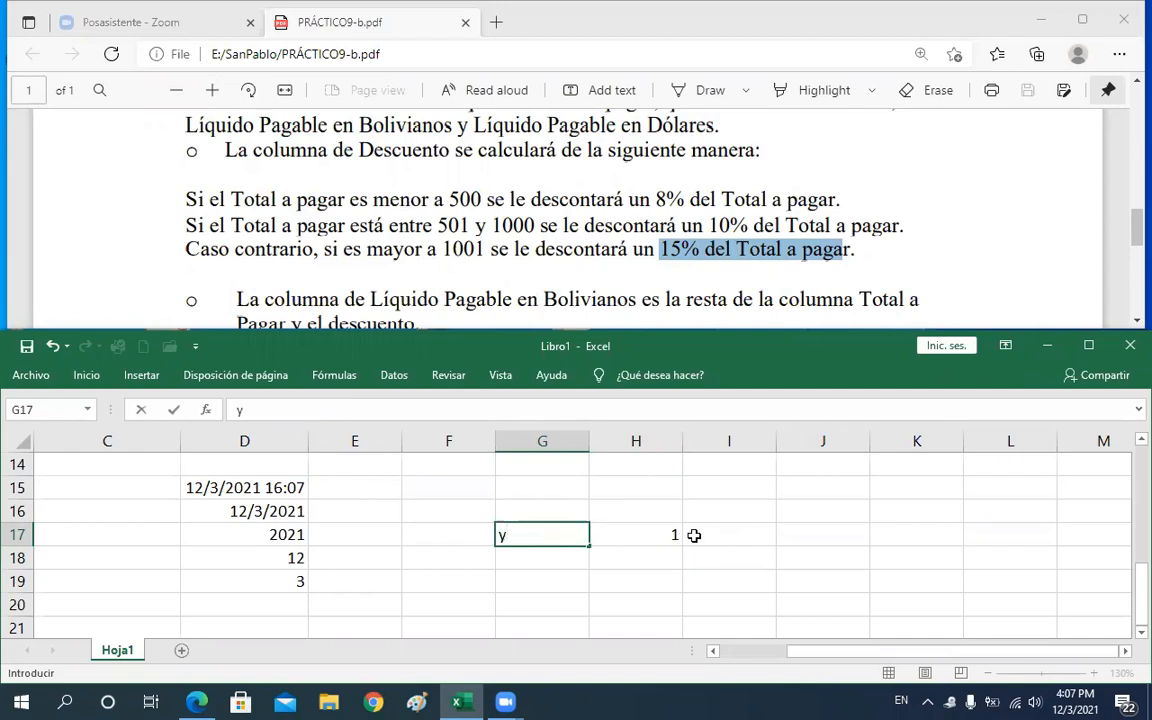
{"action": "key", "text": "Return"}
{"action": "key", "text": "Up"}
{"action": "key", "text": "Right"}
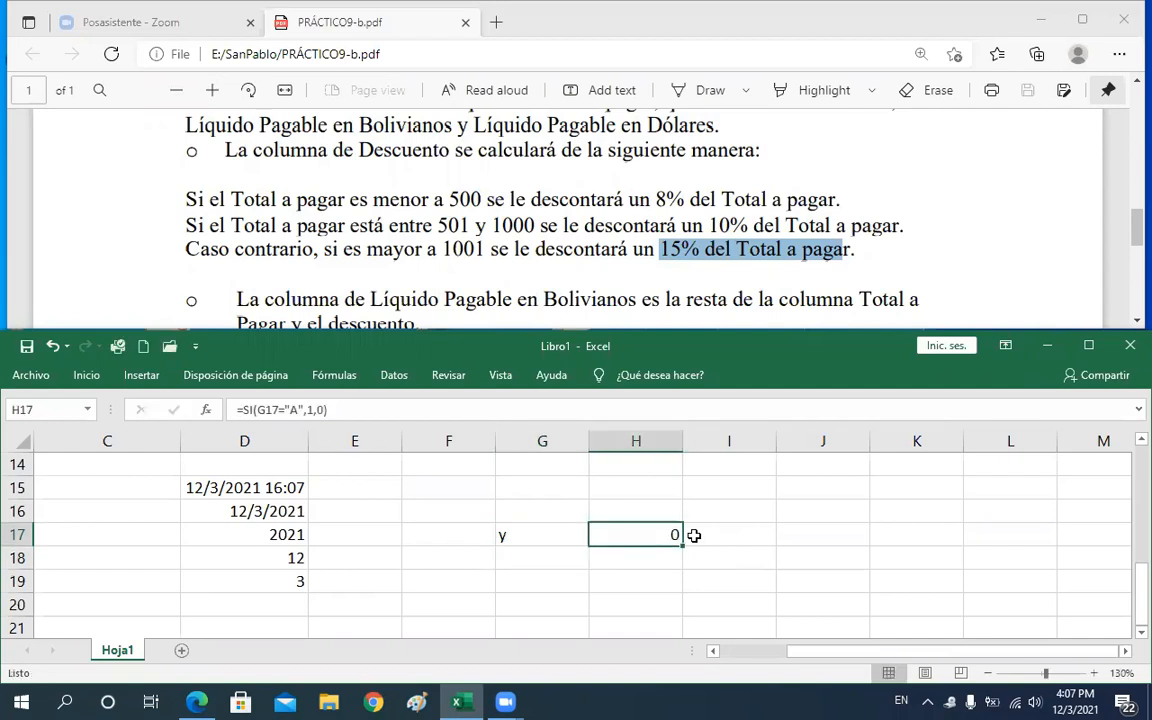
{"action": "double_click", "coordinate": [610, 536]}
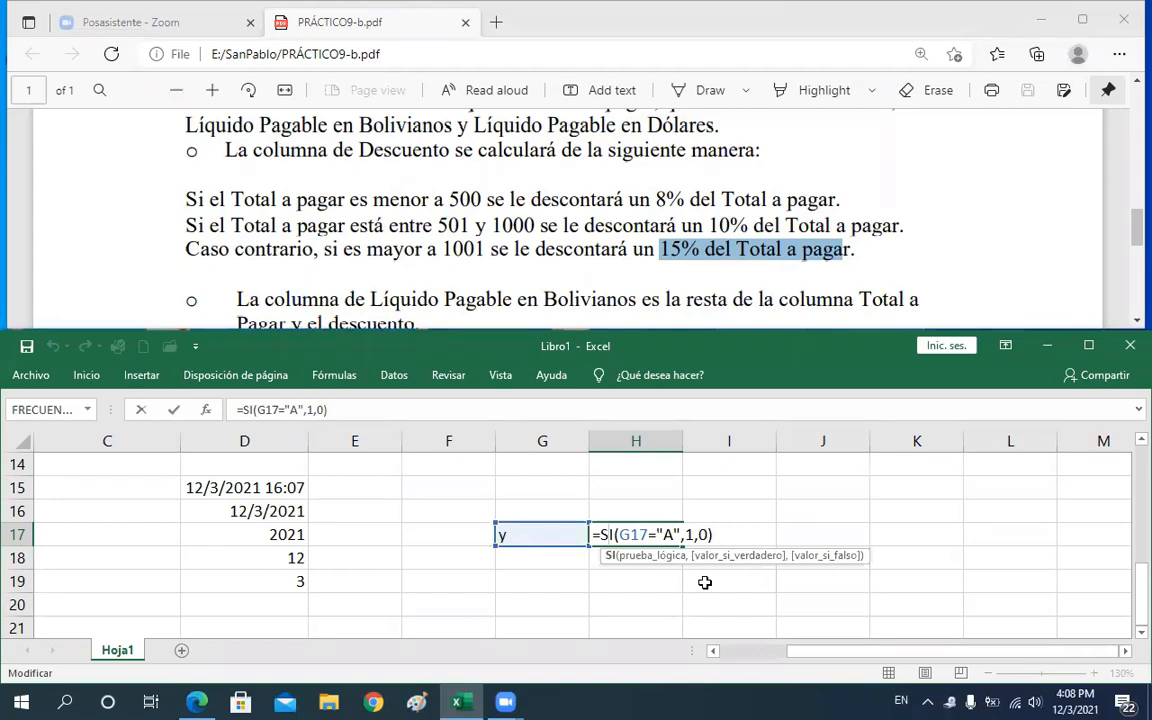
Examine the condition, true-value and false-value arguments of the SI formula in H17
{"action": "key", "text": "Return"}
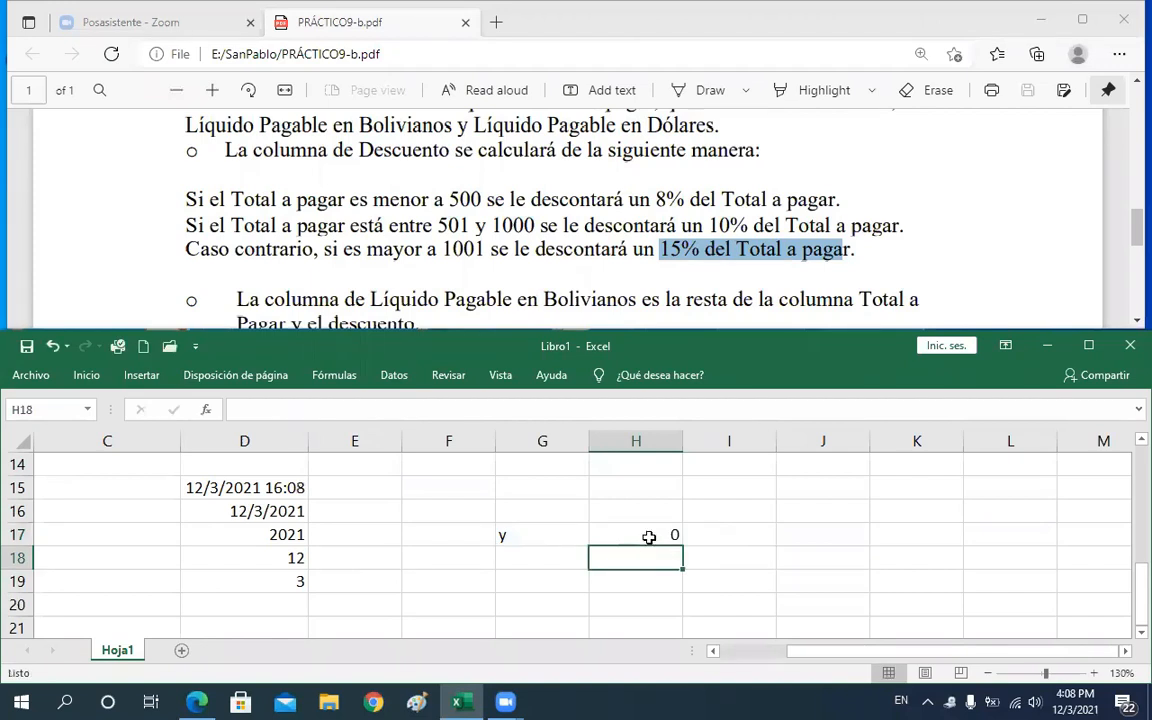
{"action": "double_click", "coordinate": [650, 537]}
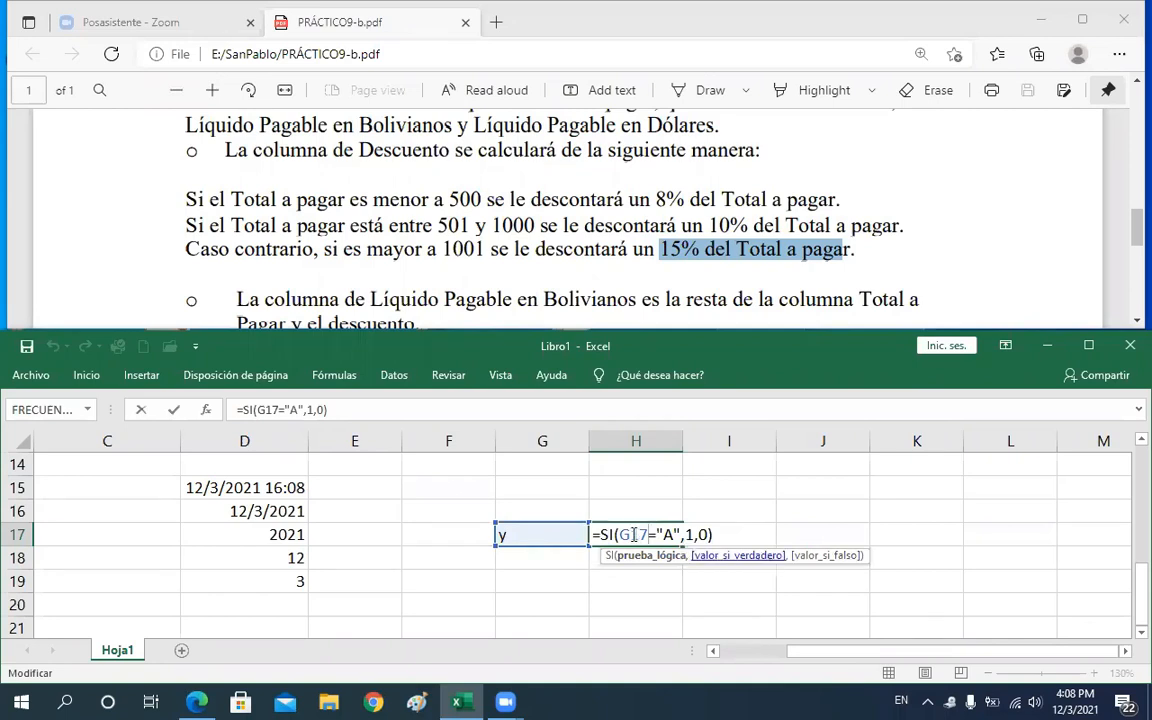
{"action": "left_click_drag", "start_coordinate": [682, 538], "coordinate": [692, 543]}
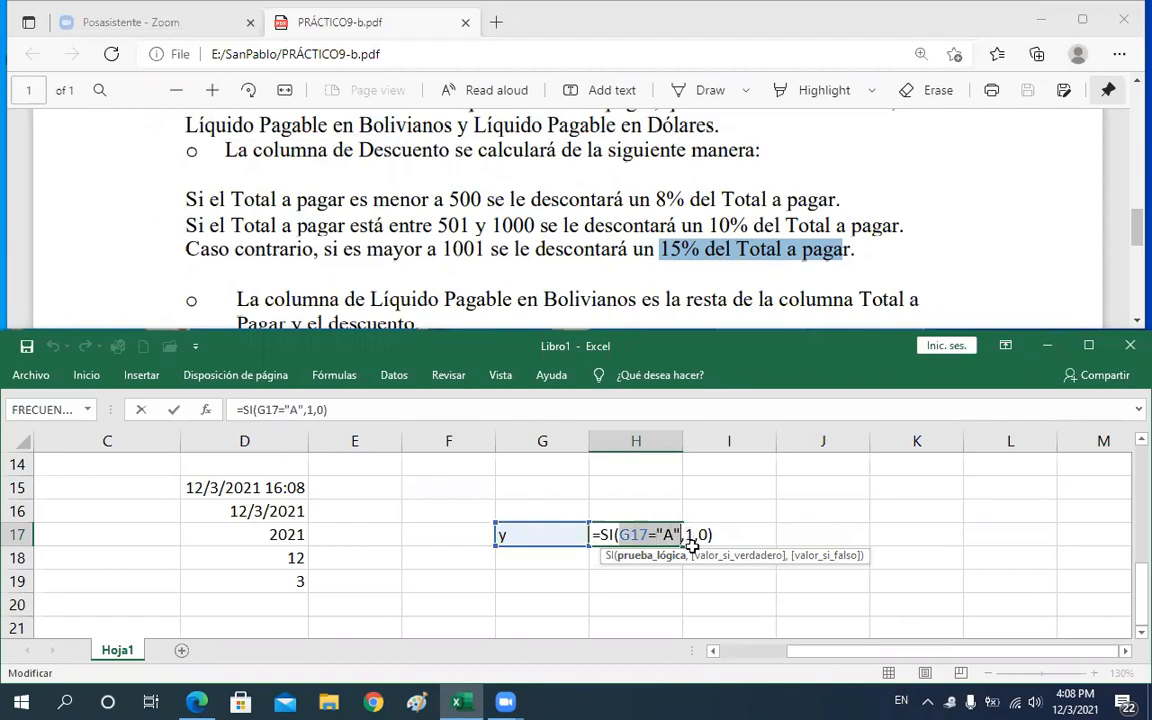
{"action": "left_click", "coordinate": [704, 556]}
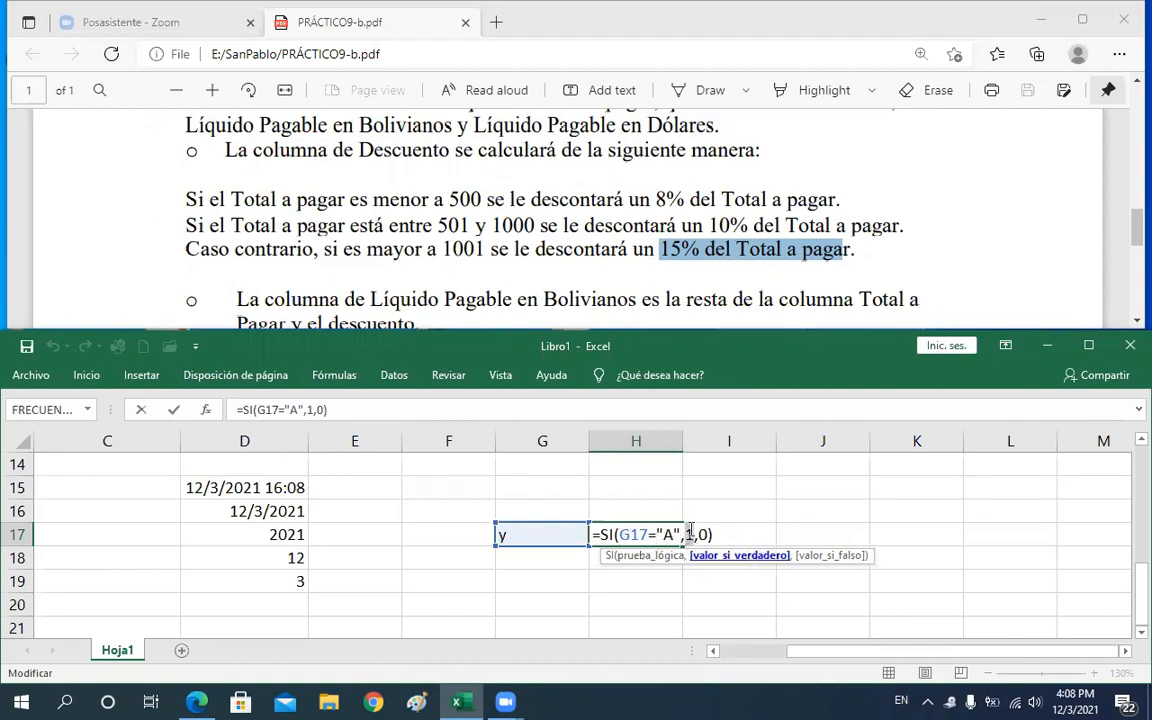
{"action": "left_click", "coordinate": [808, 557]}
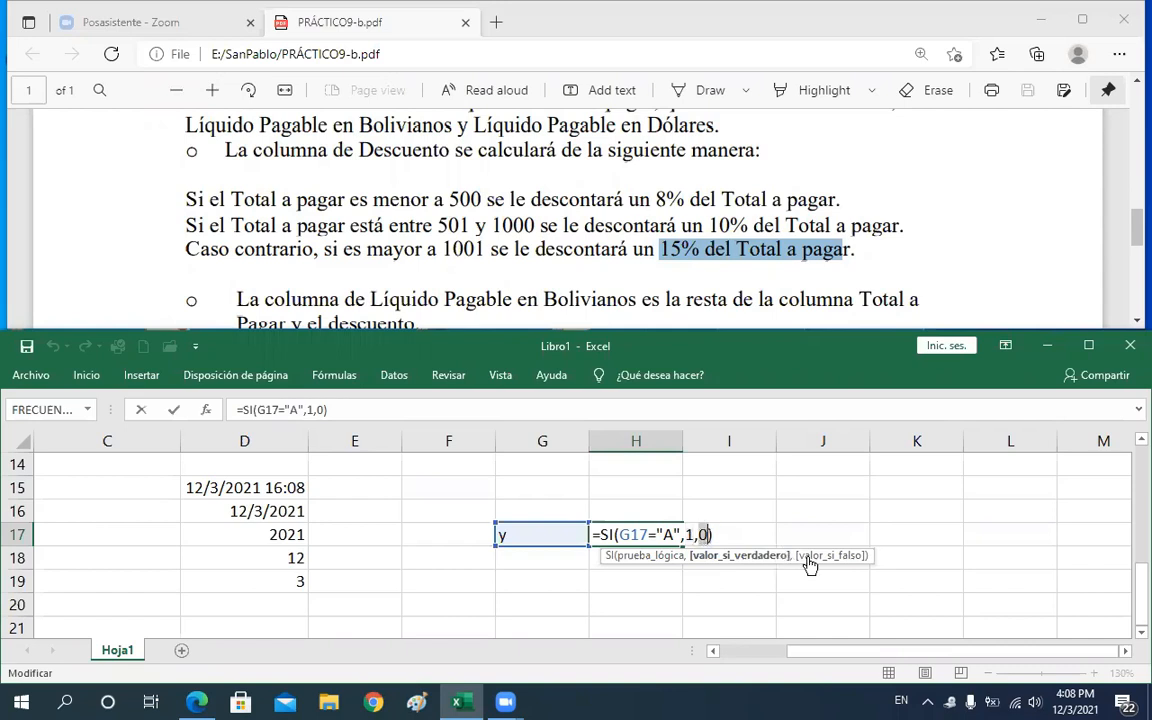
{"action": "left_click", "coordinate": [748, 555]}
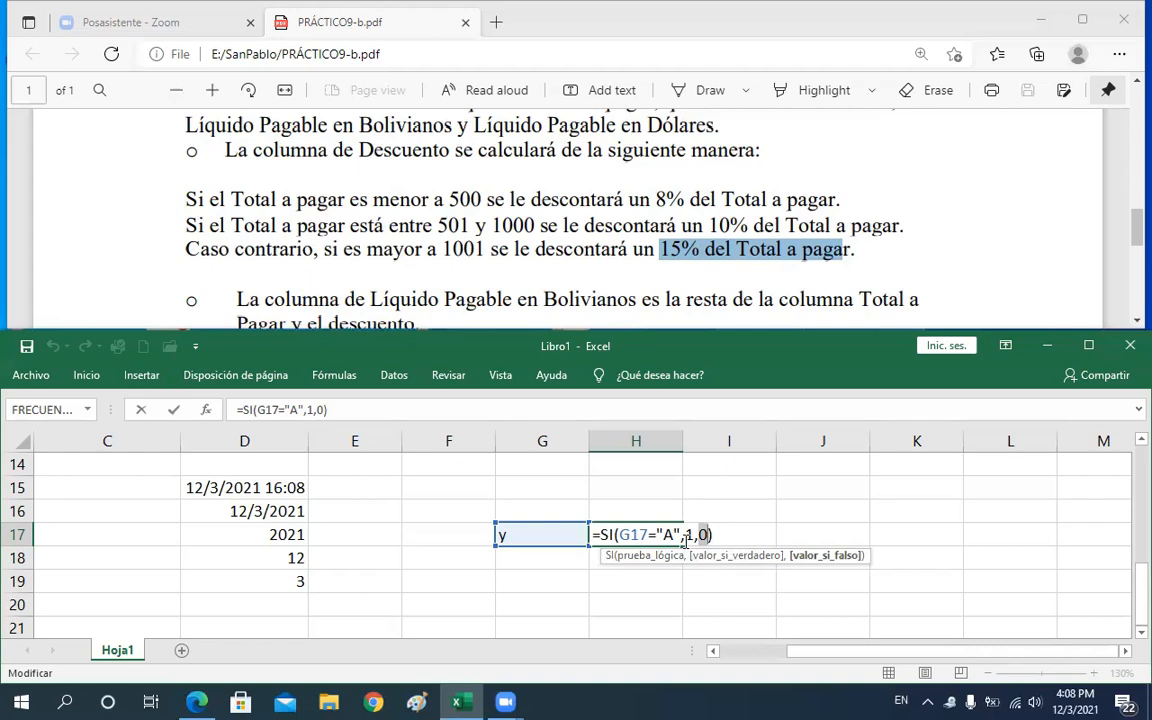
{"action": "double_click", "coordinate": [691, 538]}
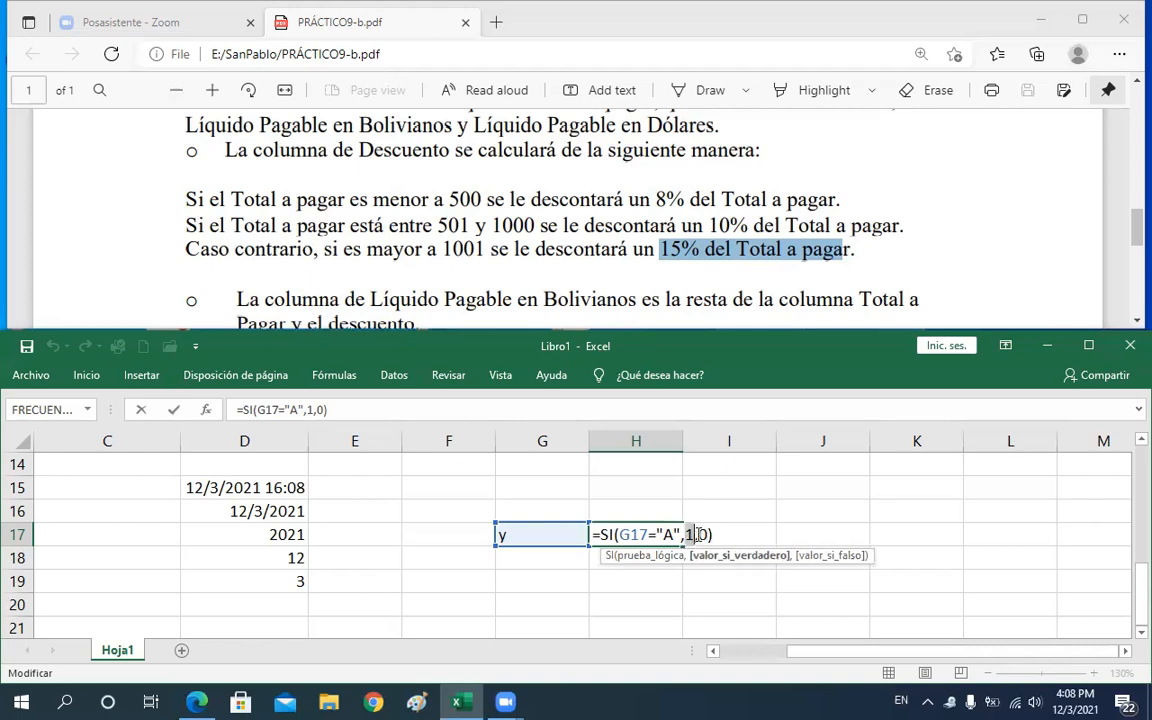
{"action": "double_click", "coordinate": [706, 535]}
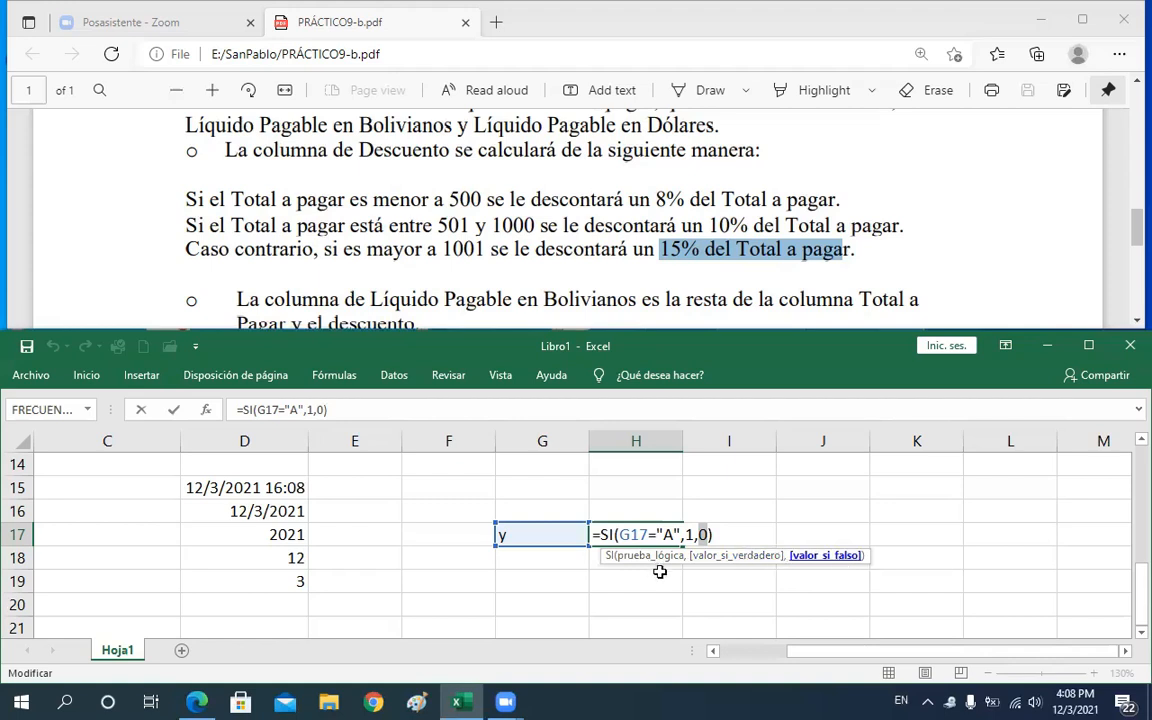
{"action": "left_click", "coordinate": [678, 535]}
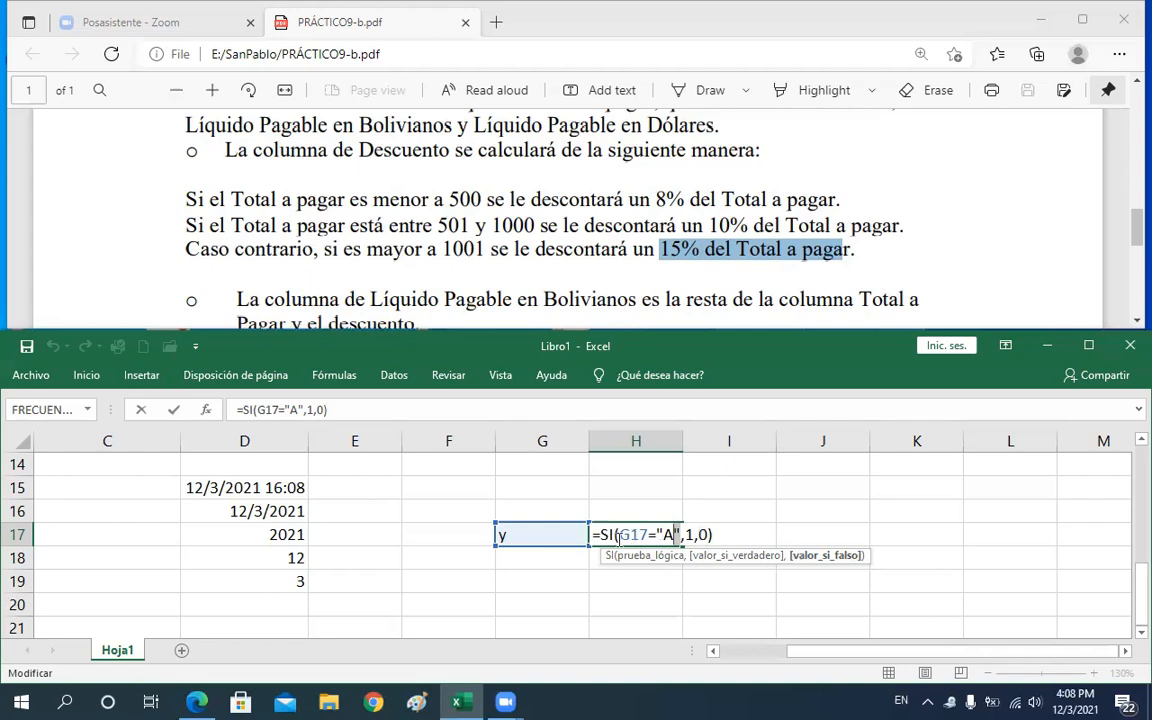
{"action": "left_click_drag", "start_coordinate": [619, 536], "coordinate": [656, 545]}
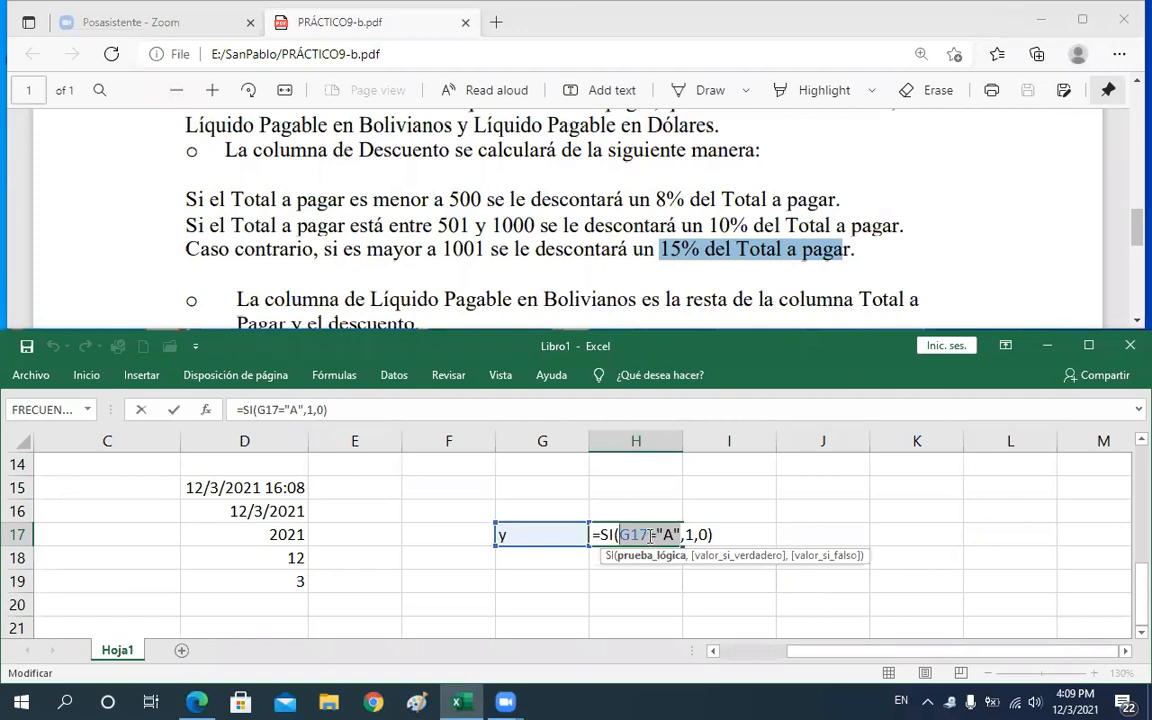
{"action": "left_click", "coordinate": [651, 536]}
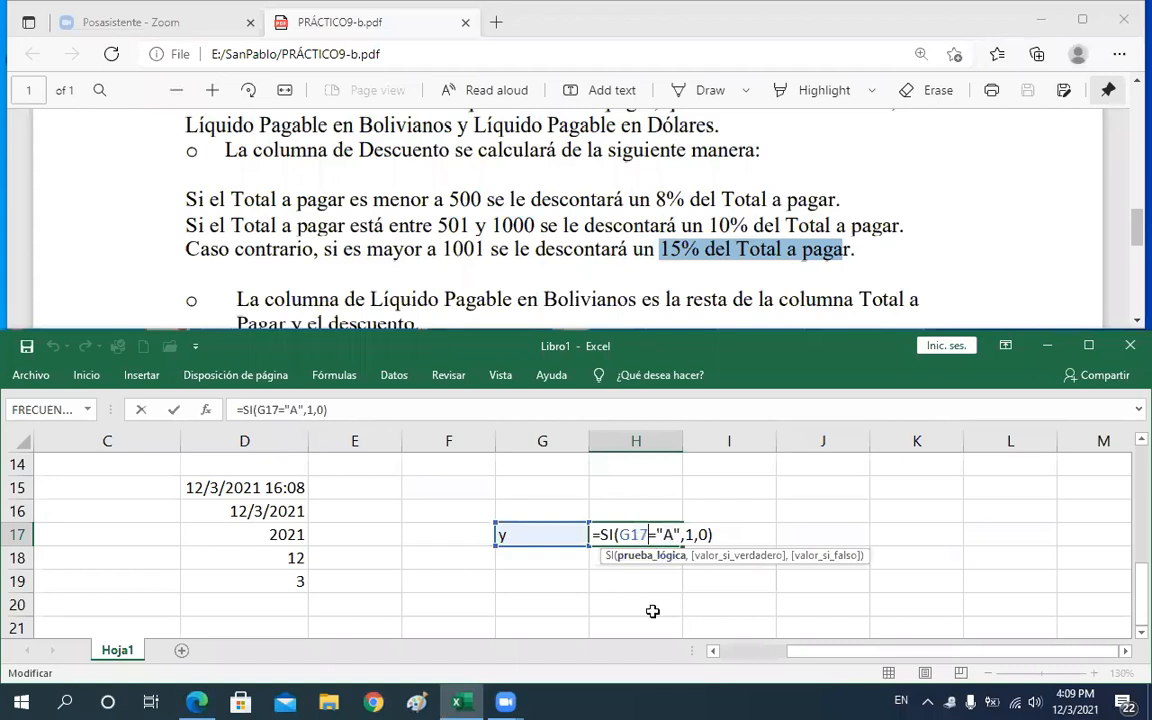
{"action": "key", "text": "Return"}
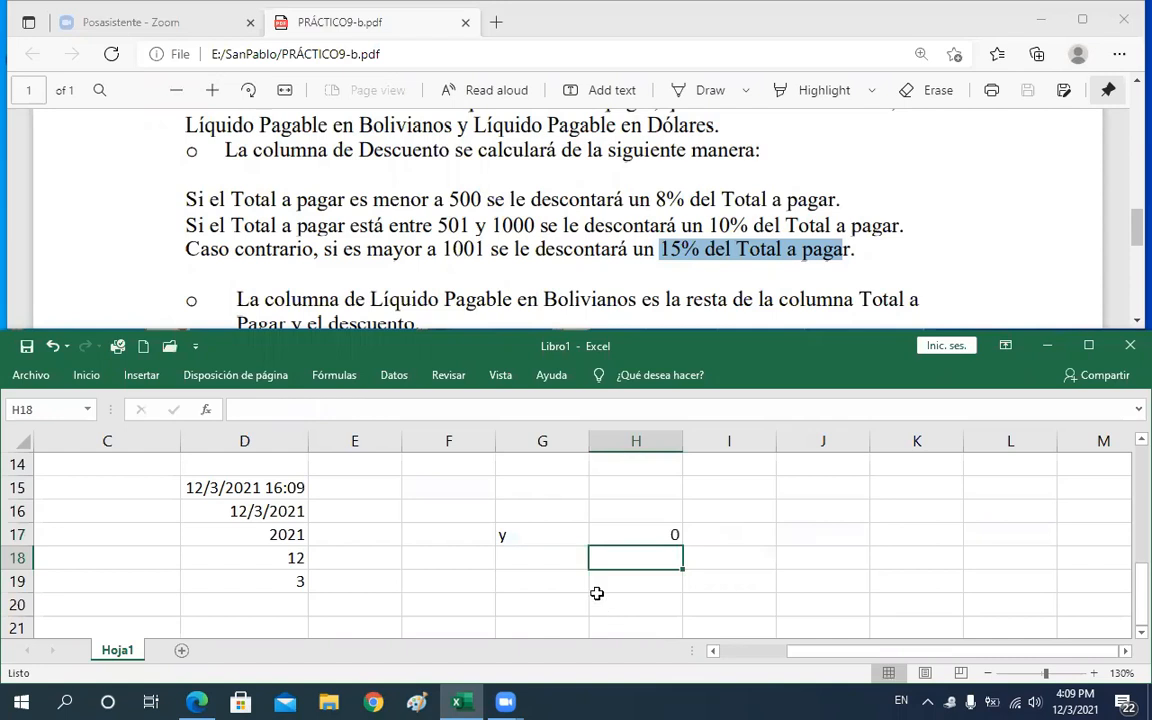
Enter test values 1000 in F19 and 2000 in G19
{"action": "left_click", "coordinate": [542, 603]}
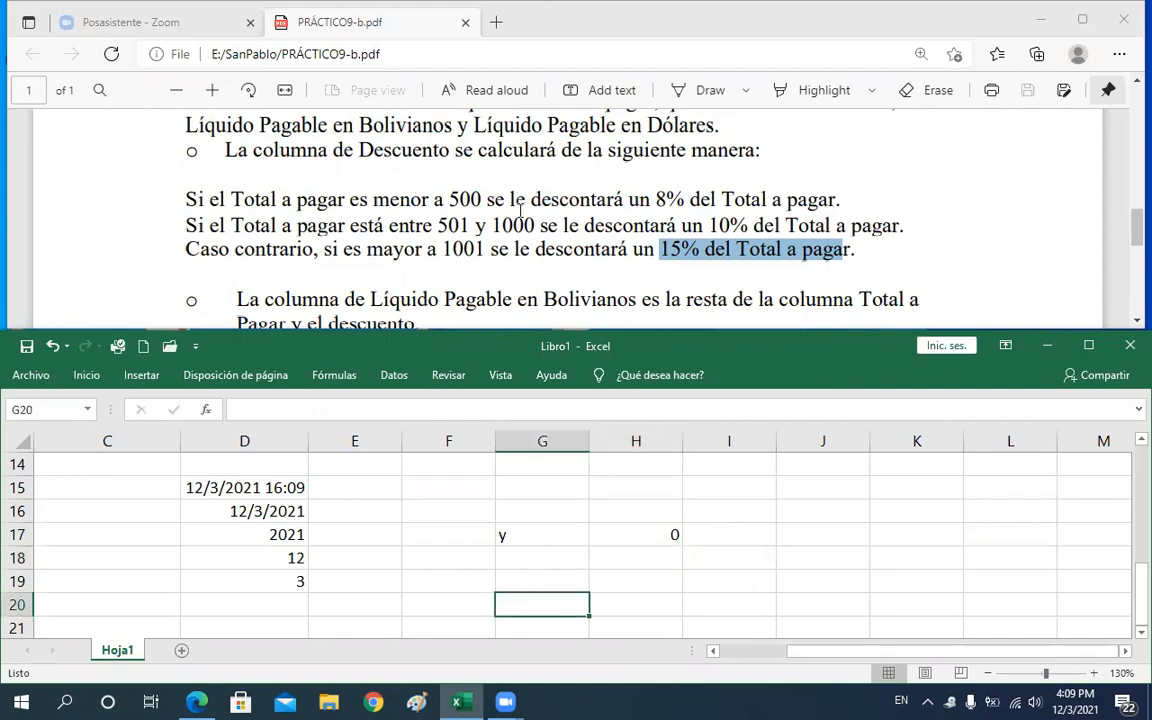
{"action": "left_click_drag", "start_coordinate": [438, 225], "coordinate": [537, 226]}
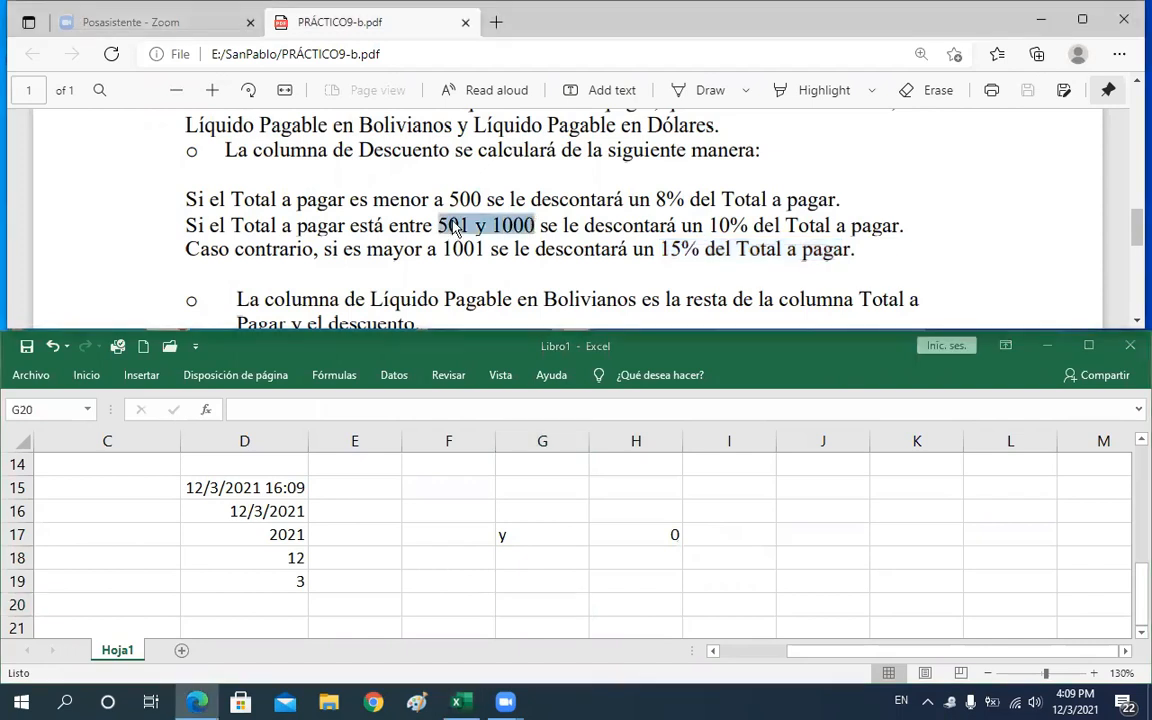
{"action": "left_click_drag", "start_coordinate": [438, 226], "coordinate": [491, 224]}
{"action": "left_click", "coordinate": [500, 226]}
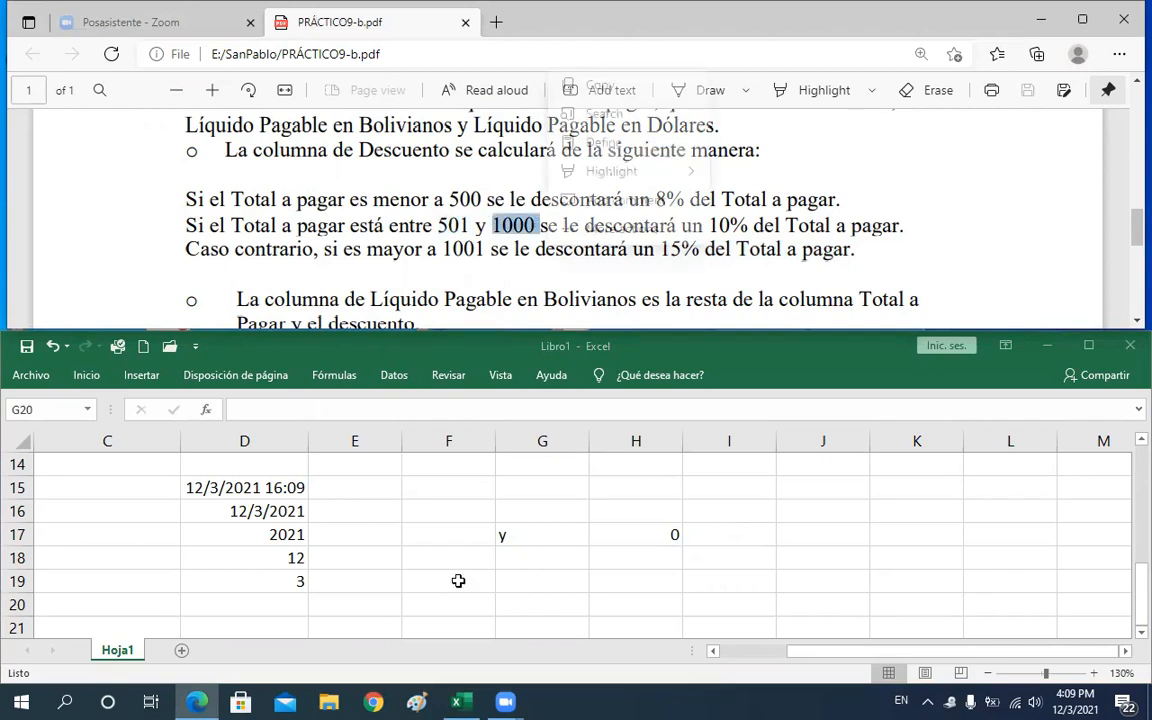
{"action": "left_click", "coordinate": [460, 581]}
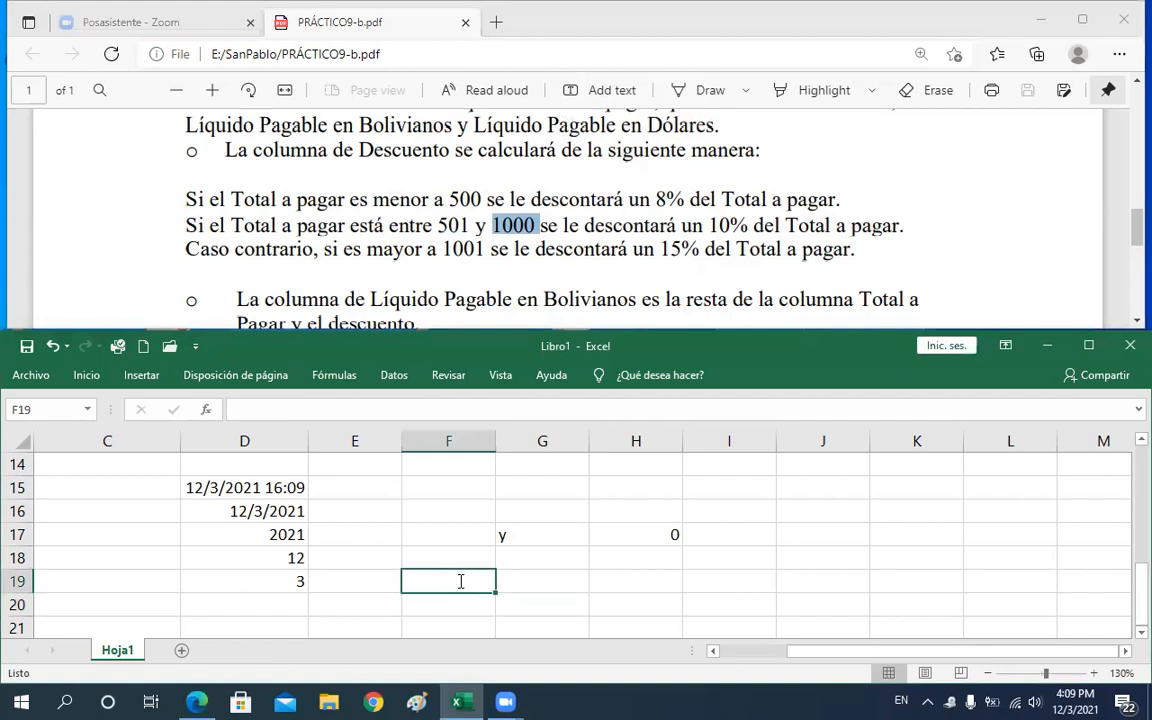
{"action": "type", "text": "1000"}
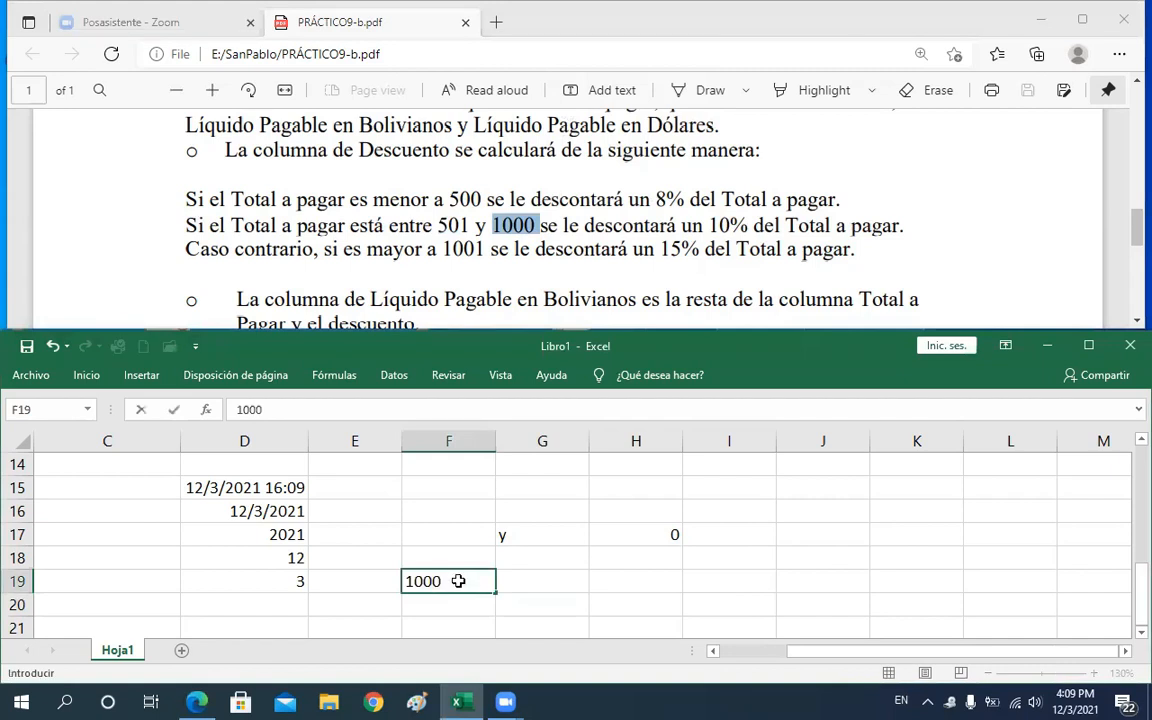
{"action": "key", "text": "Tab"}
{"action": "type", "text": "2000"}
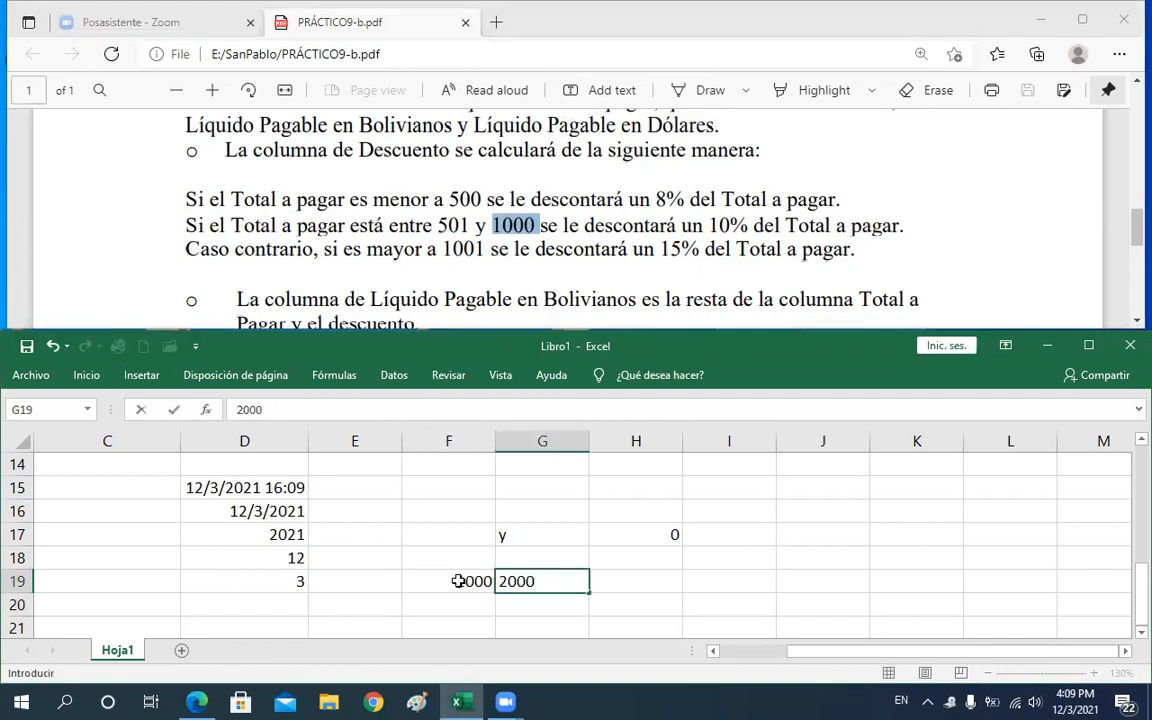
{"action": "key", "text": "Tab"}
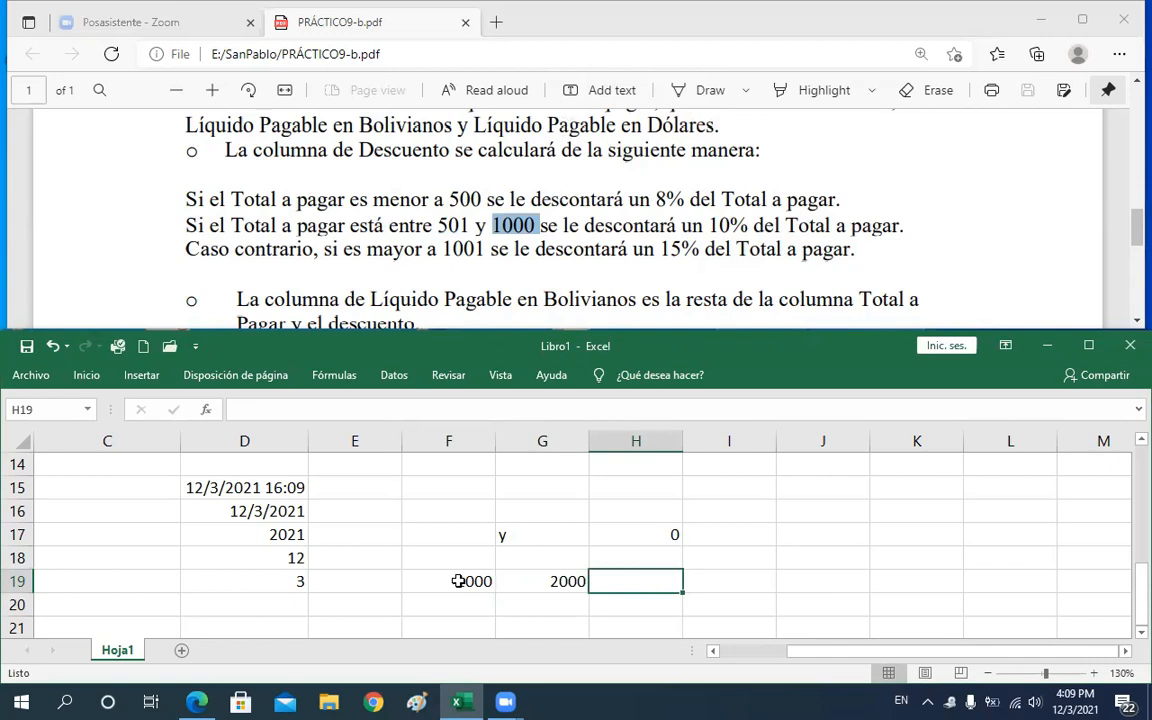
Enter the Y formula in H19 testing both cells: =Y(F19=1000,G19=2000)
{"action": "key", "text": "BackSpace"}
{"action": "type", "text": "="}
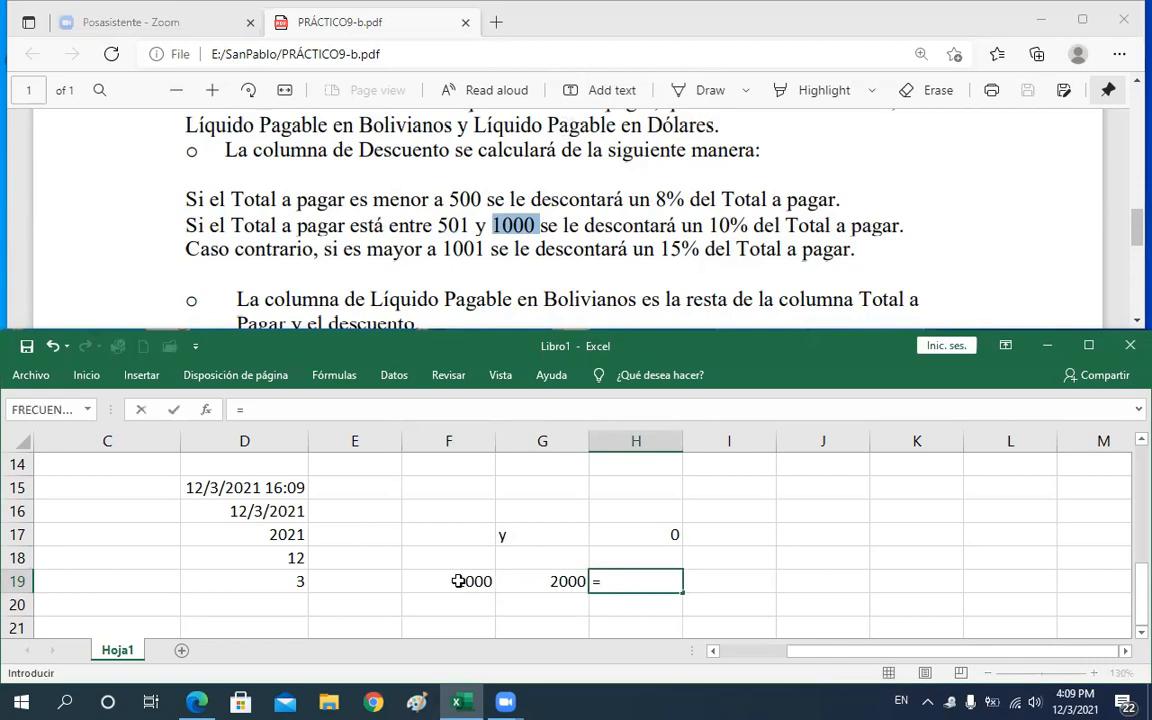
{"action": "type", "text": "y"}
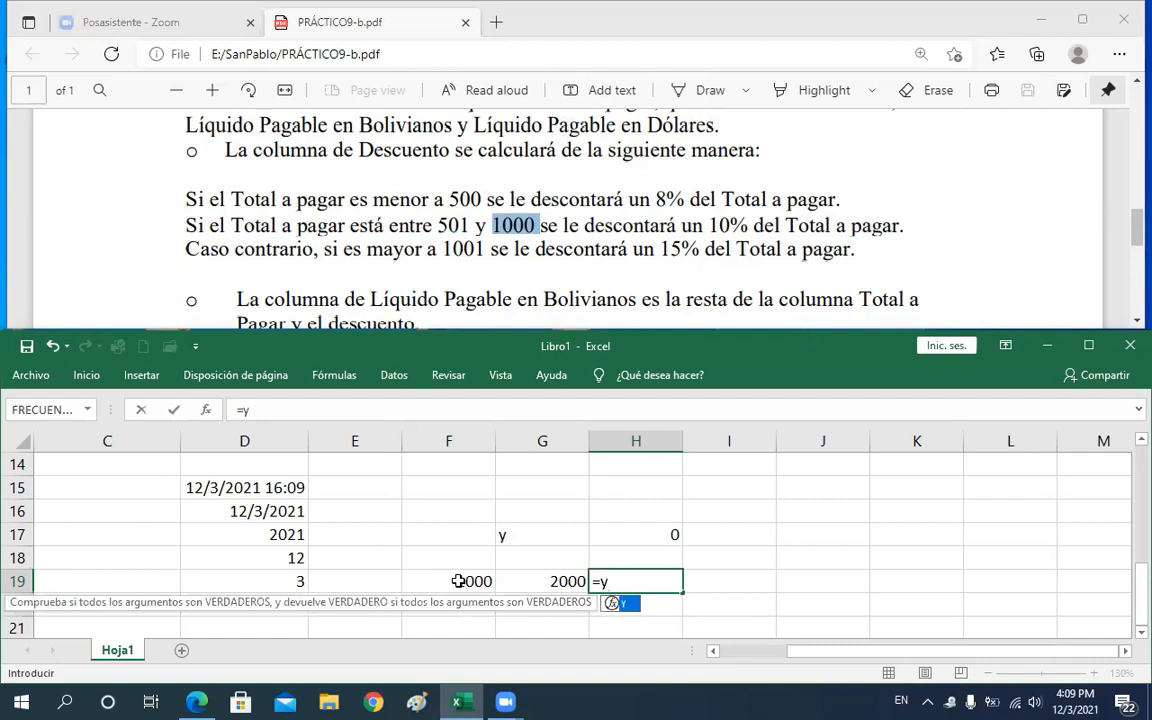
{"action": "type", "text": "("}
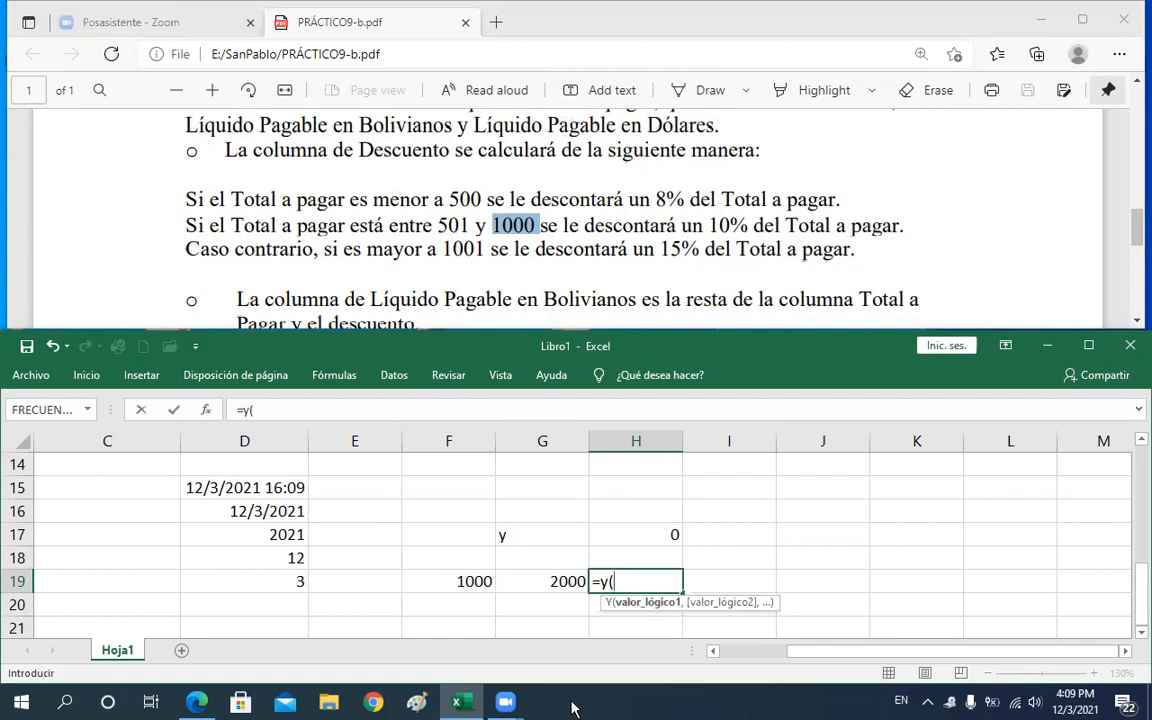
{"action": "left_click", "coordinate": [460, 580]}
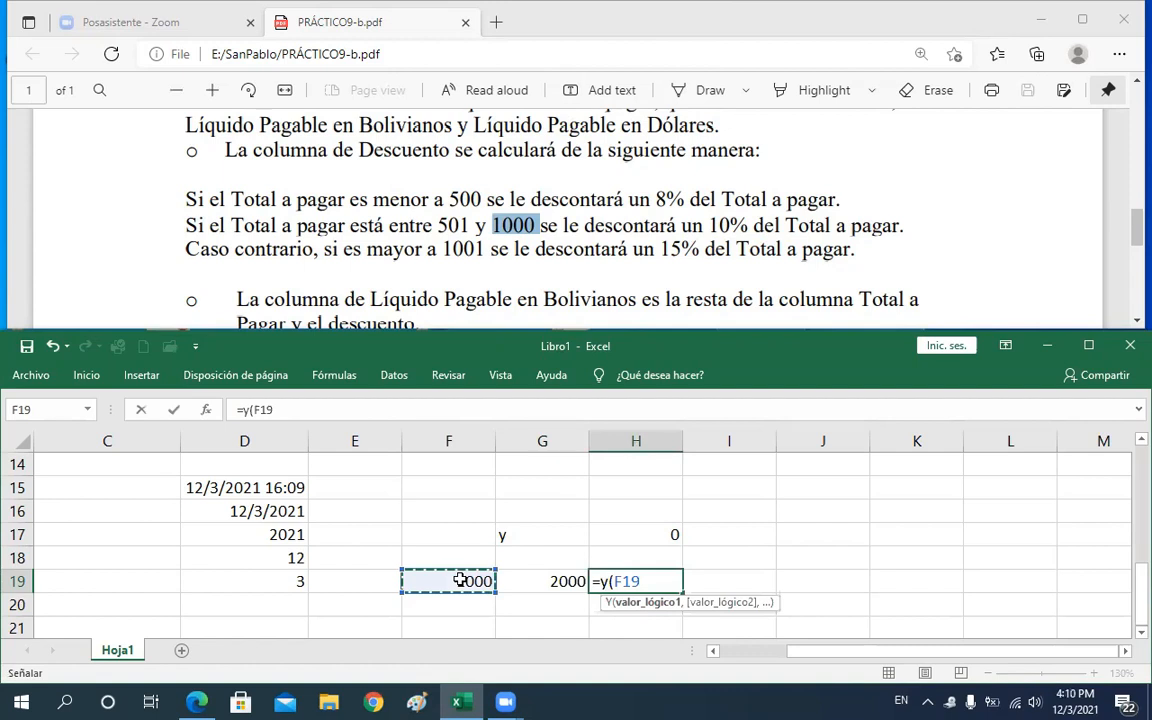
{"action": "type", "text": "+"}
{"action": "key", "text": "BackSpace"}
{"action": "type", "text": "=1000"}
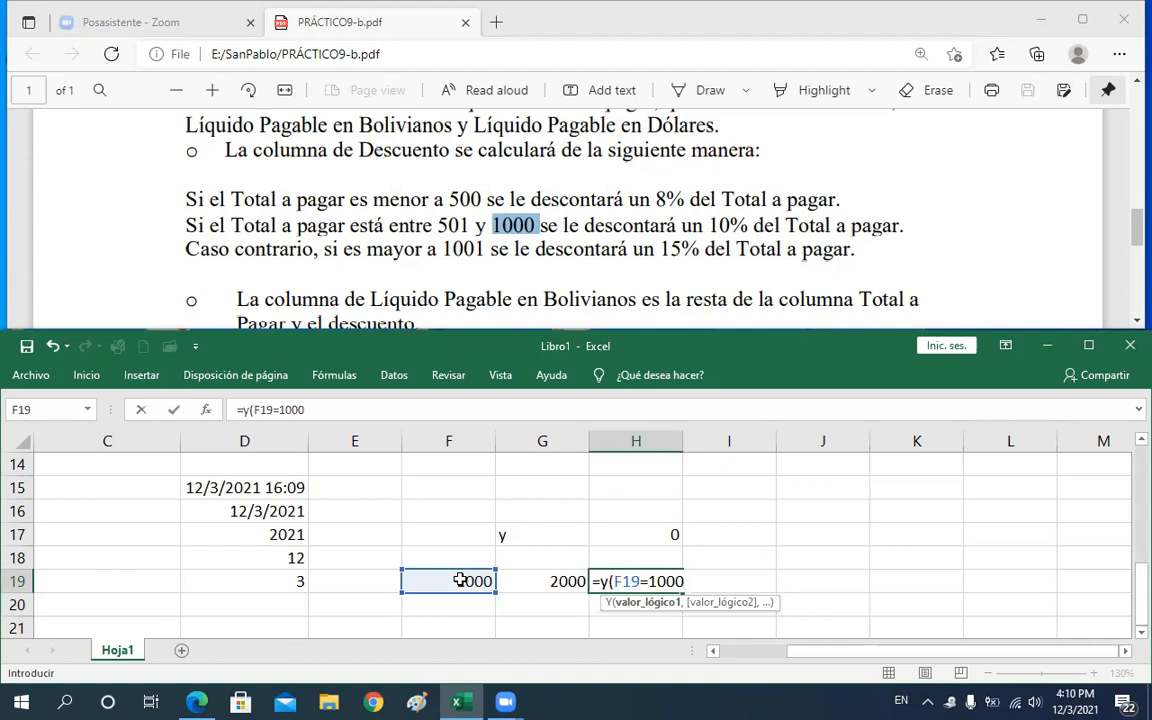
{"action": "type", "text": ","}
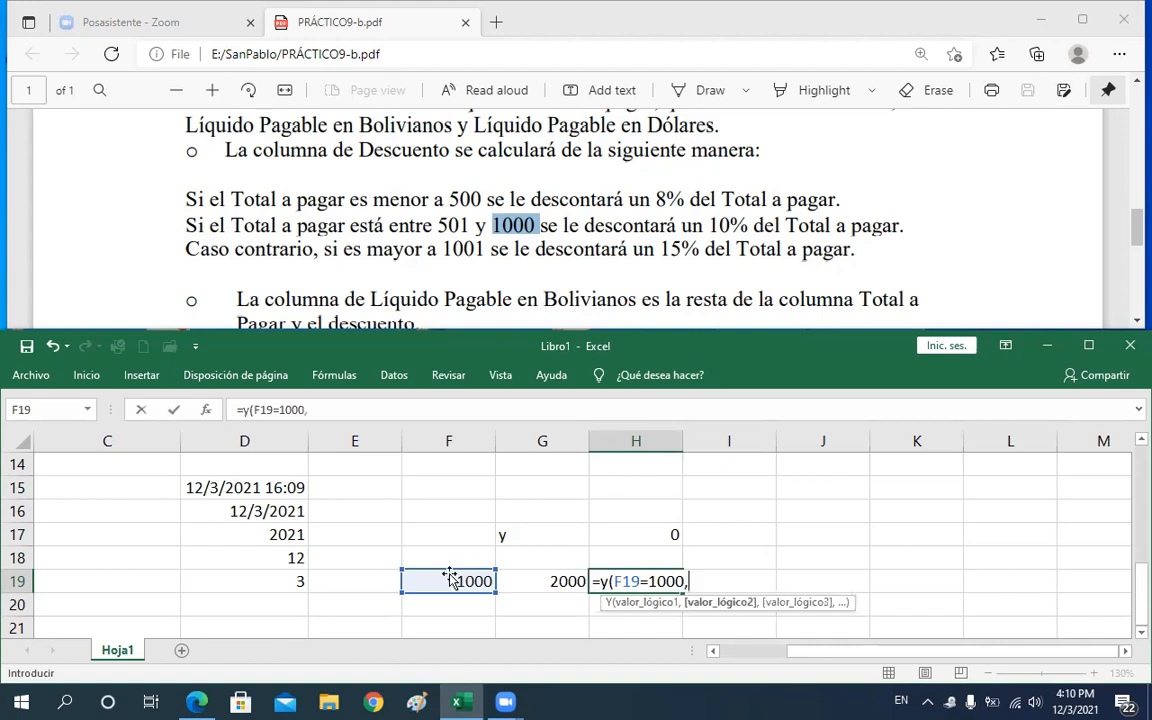
{"action": "left_click", "coordinate": [537, 582]}
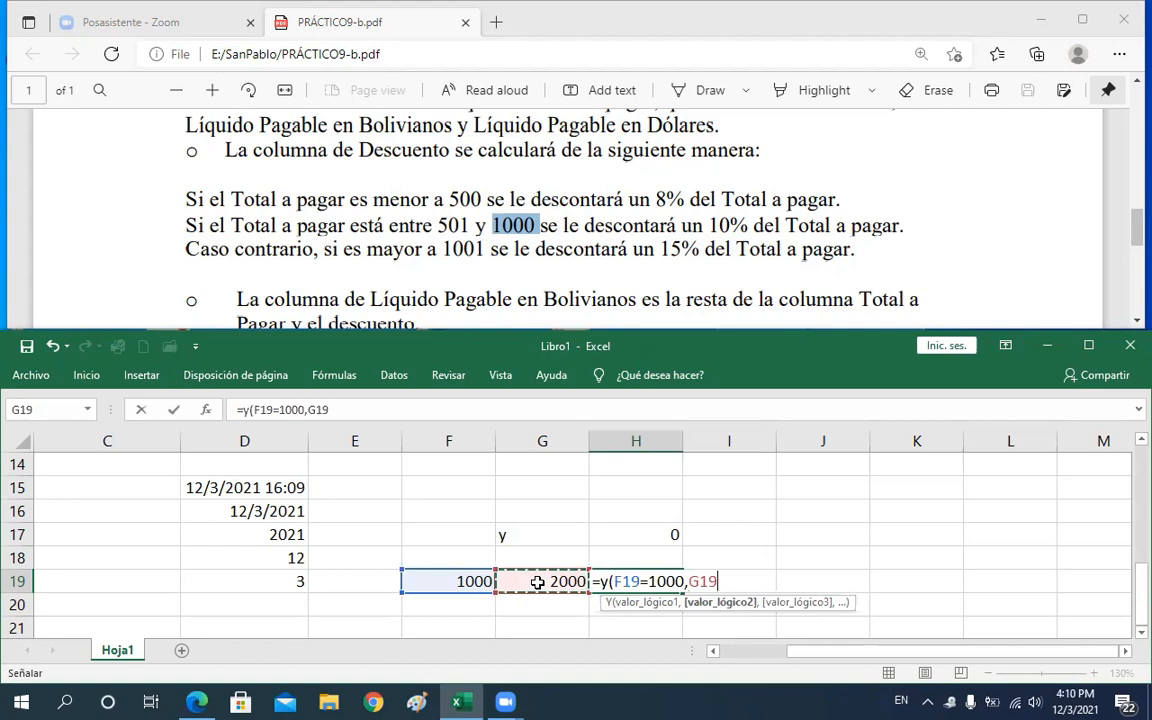
{"action": "type", "text": "=2"}
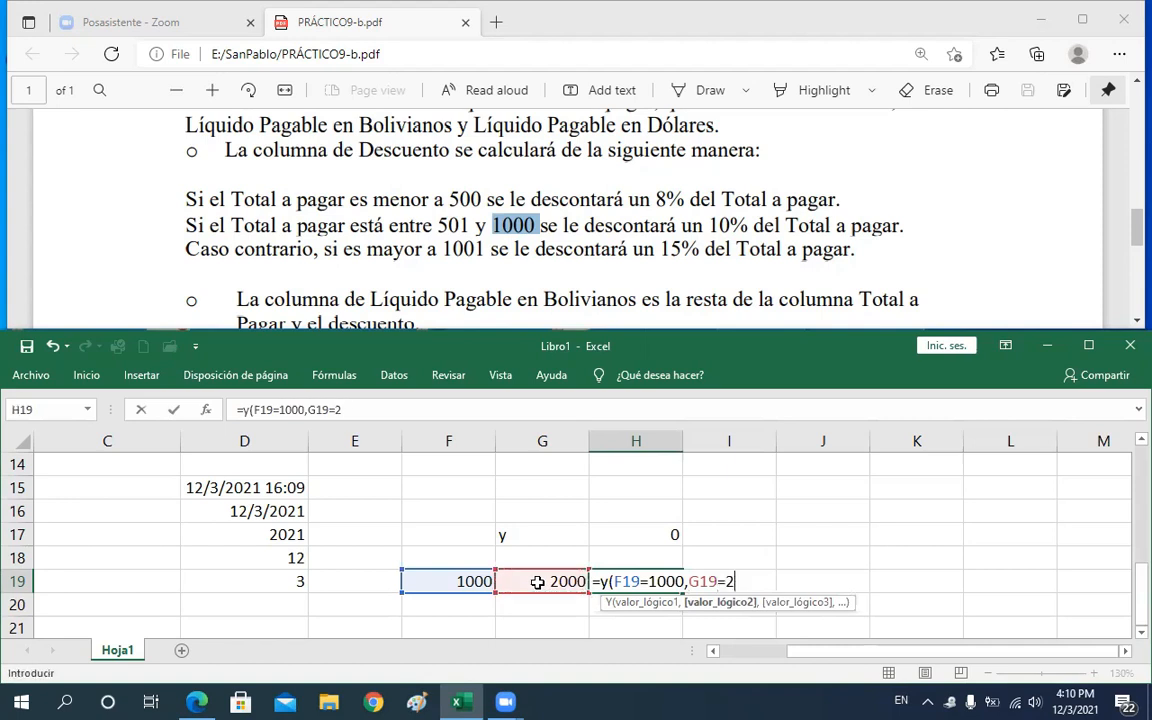
{"action": "type", "text": "000)"}
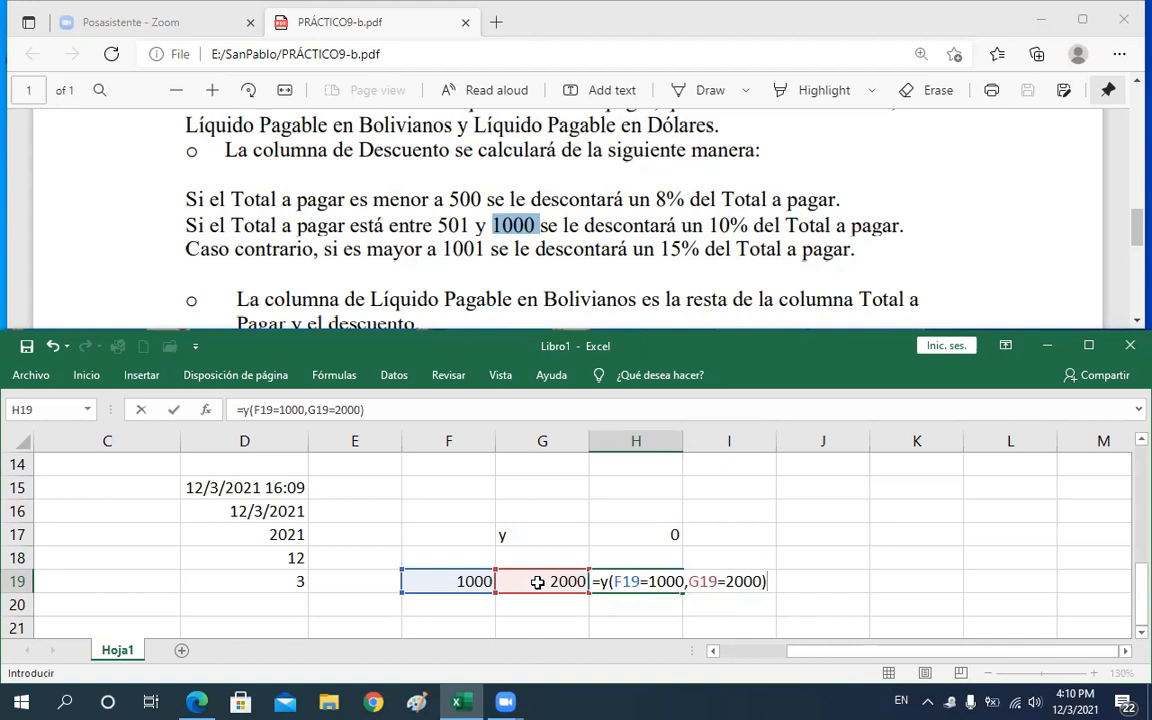
{"action": "key", "text": "Return"}
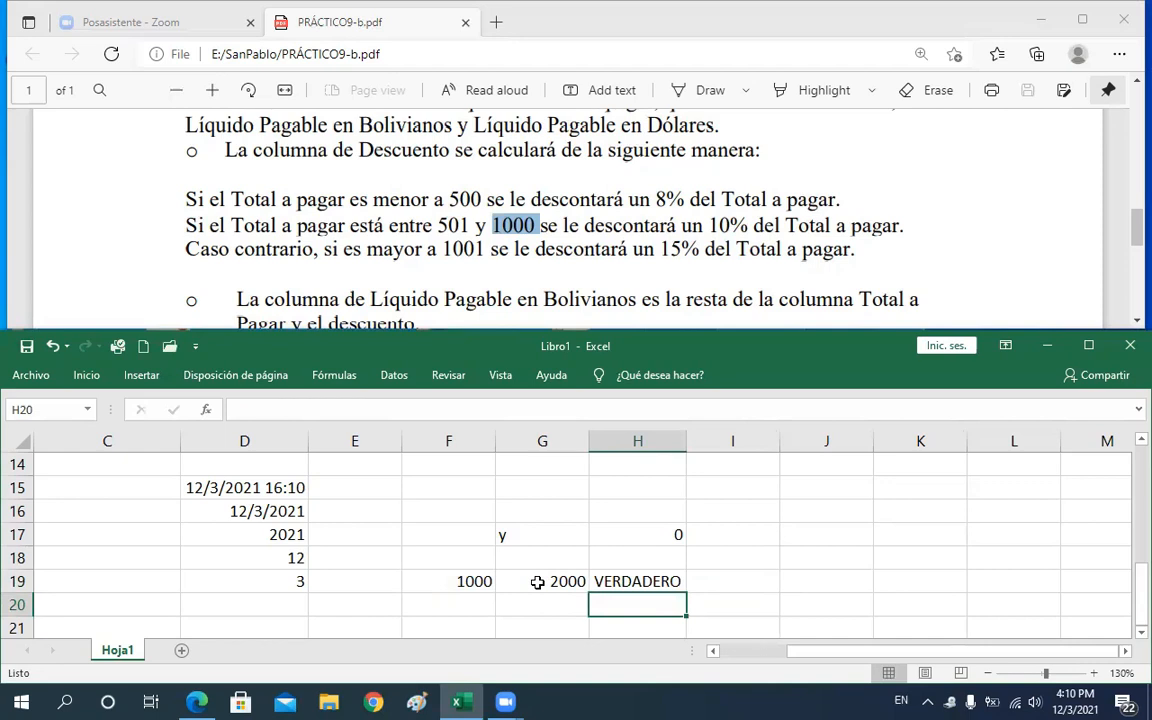
Examine the two logical arguments of the Y formula in H19
{"action": "key", "text": "Up"}
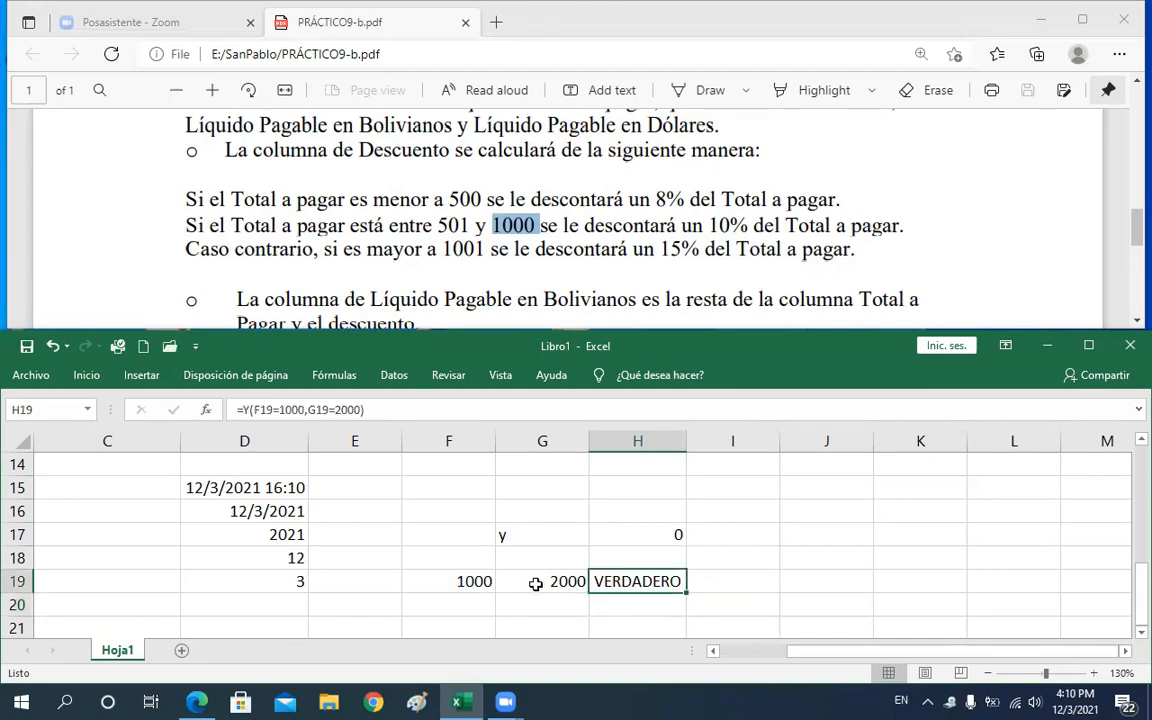
{"action": "key", "text": "F2"}
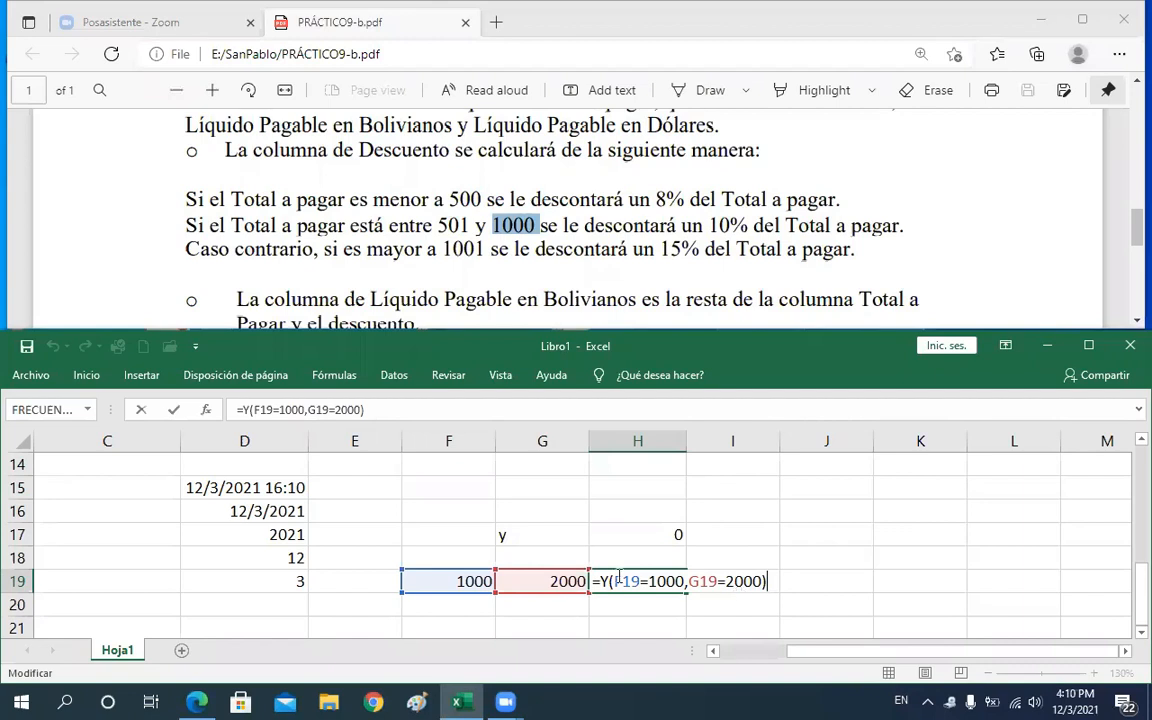
{"action": "left_click_drag", "start_coordinate": [613, 581], "coordinate": [685, 584]}
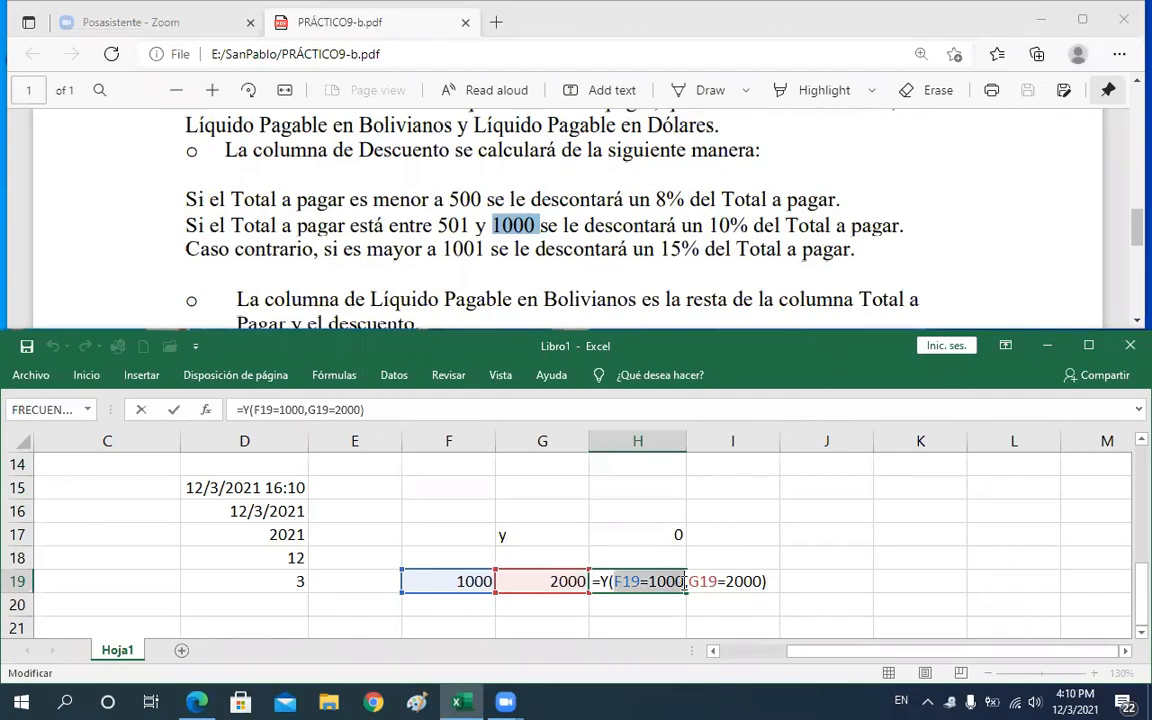
{"action": "left_click_drag", "start_coordinate": [692, 583], "coordinate": [760, 583]}
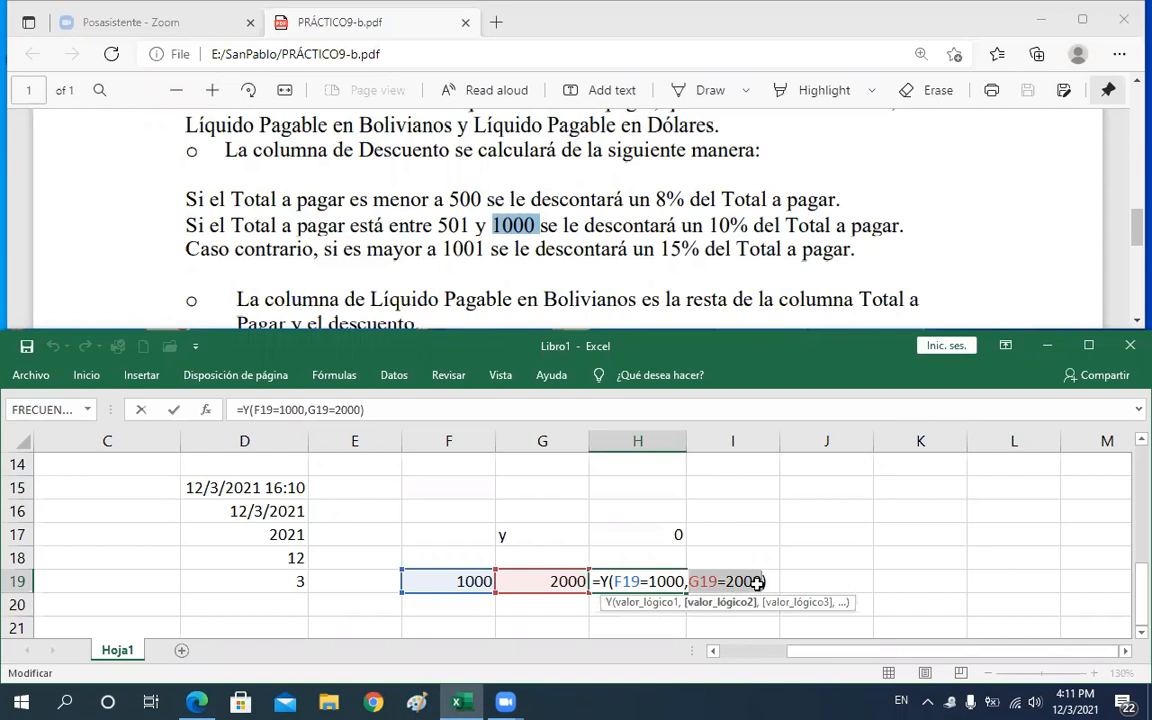
{"action": "key", "text": "Return"}
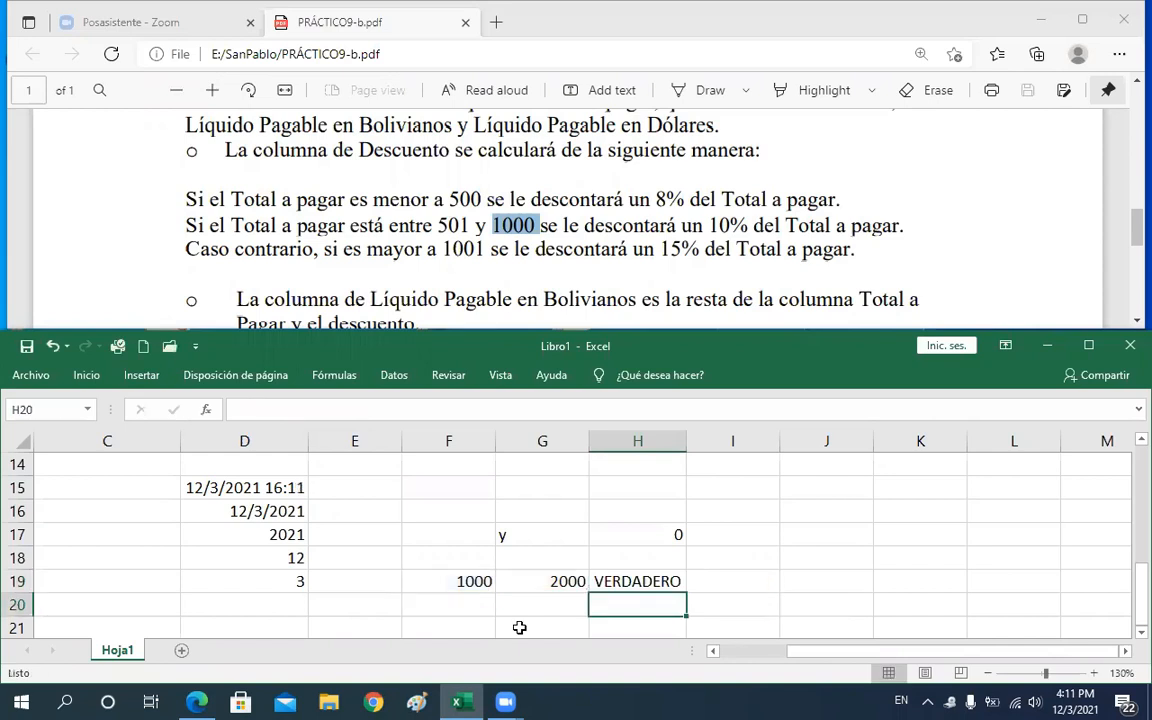
{"action": "key", "text": "Up"}
{"action": "key", "text": "Left"}
{"action": "key", "text": "Left"}
{"action": "left_click", "coordinate": [507, 703]}
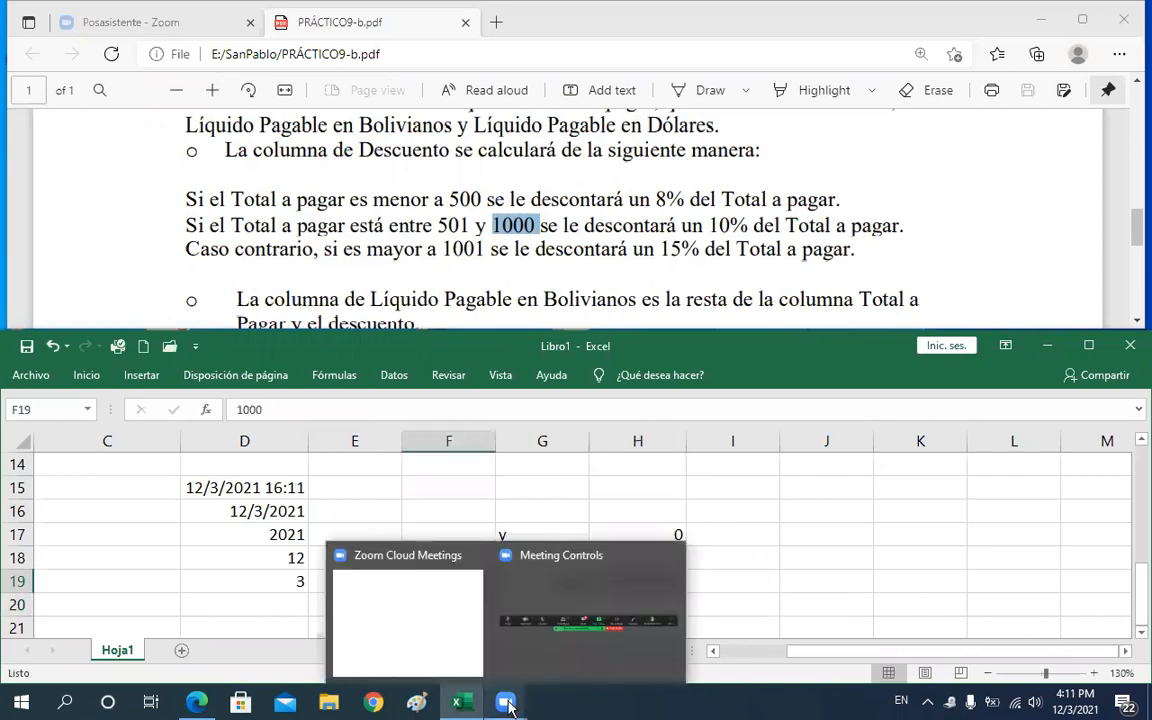
Change the test value in F19 to 500
{"action": "type", "text": "500"}
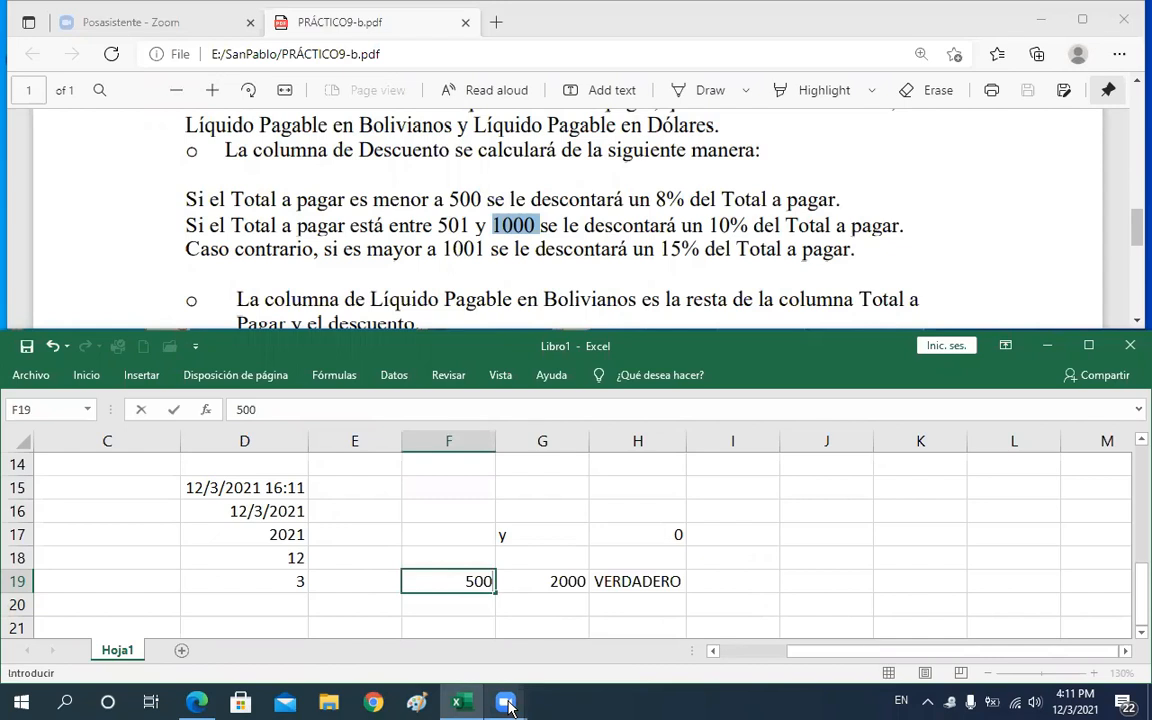
{"action": "key", "text": "Return"}
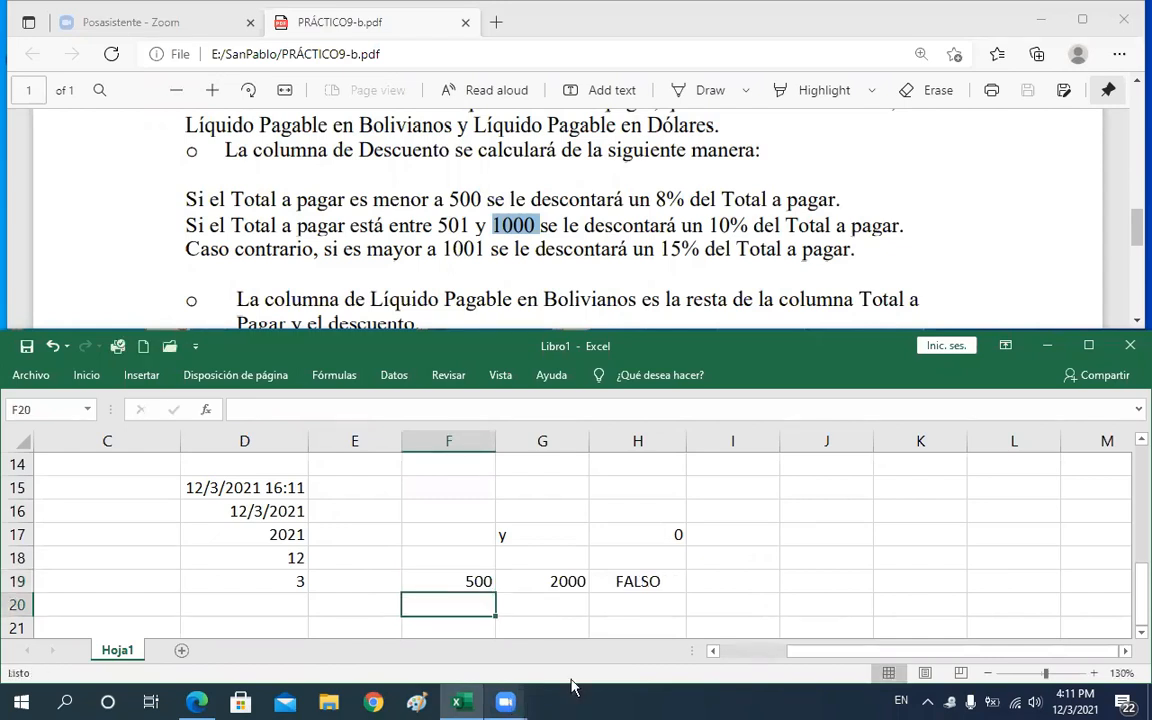
Reopen the Y formula in H19 to examine its first logical argument, then leave the cell
{"action": "left_click", "coordinate": [901, 544]}
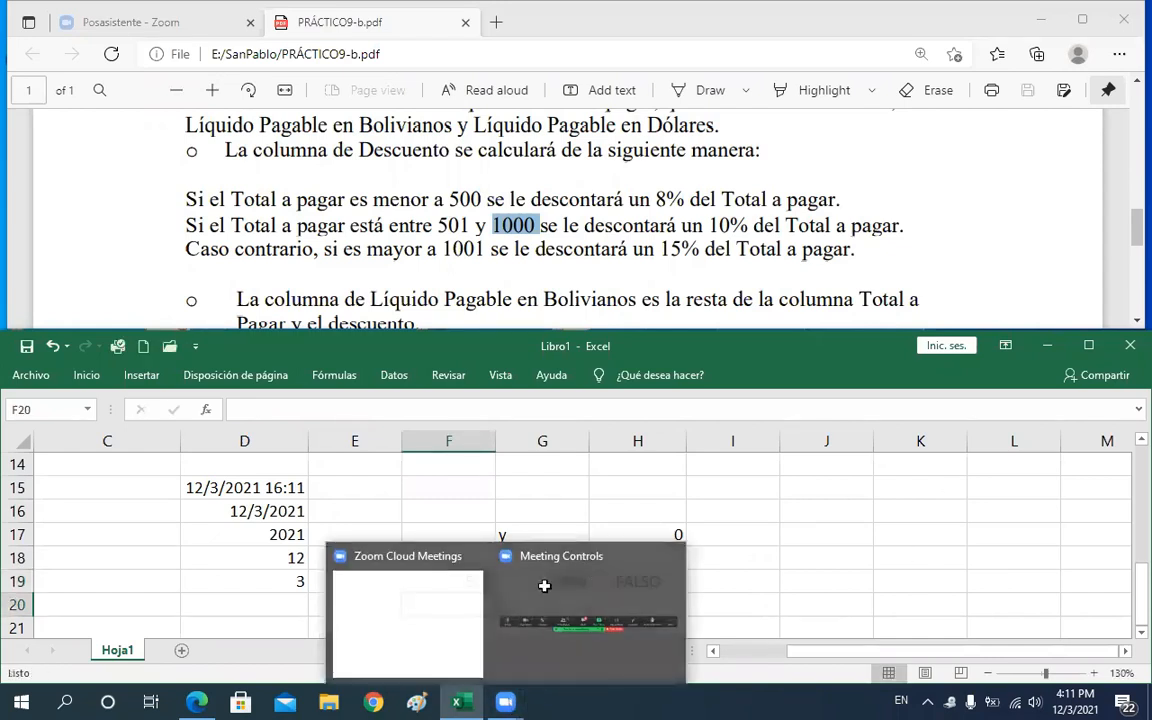
{"action": "left_click", "coordinate": [623, 583]}
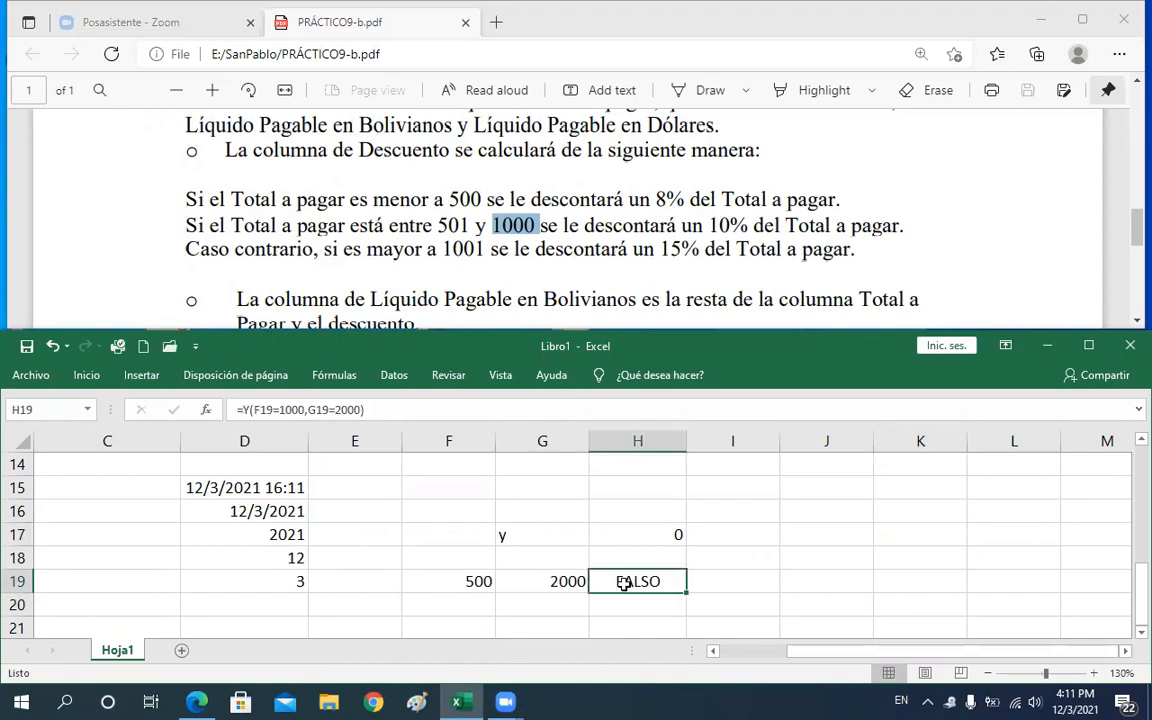
{"action": "double_click", "coordinate": [623, 583]}
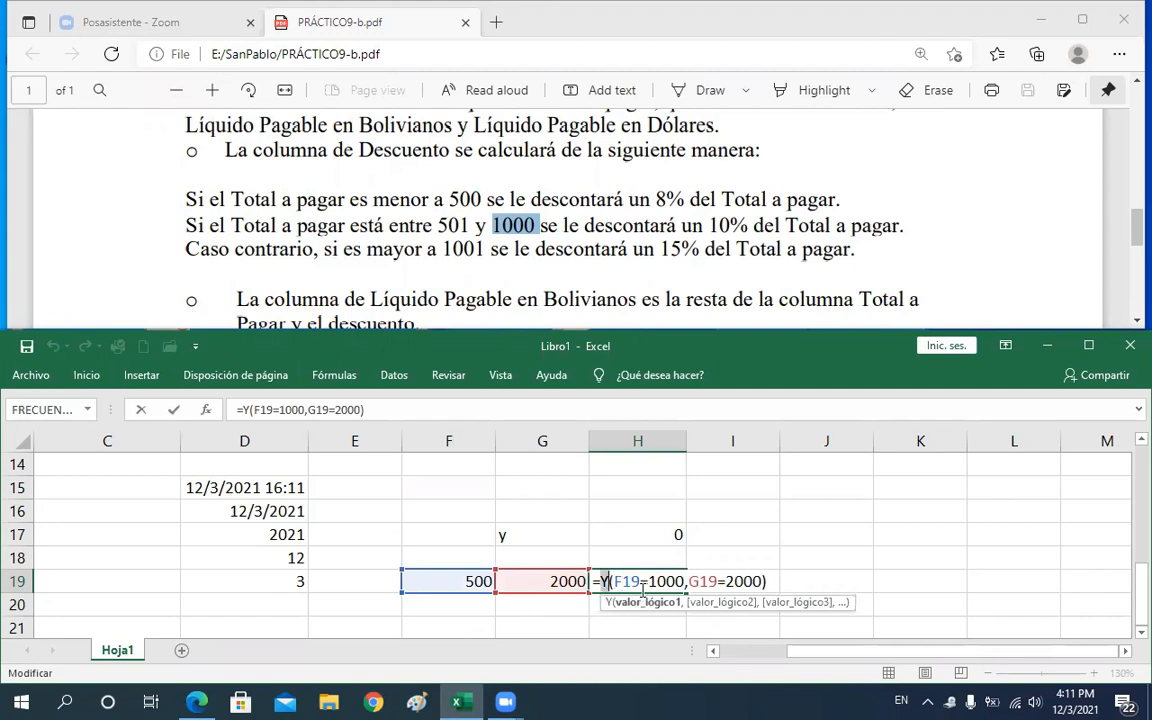
{"action": "double_click", "coordinate": [630, 581]}
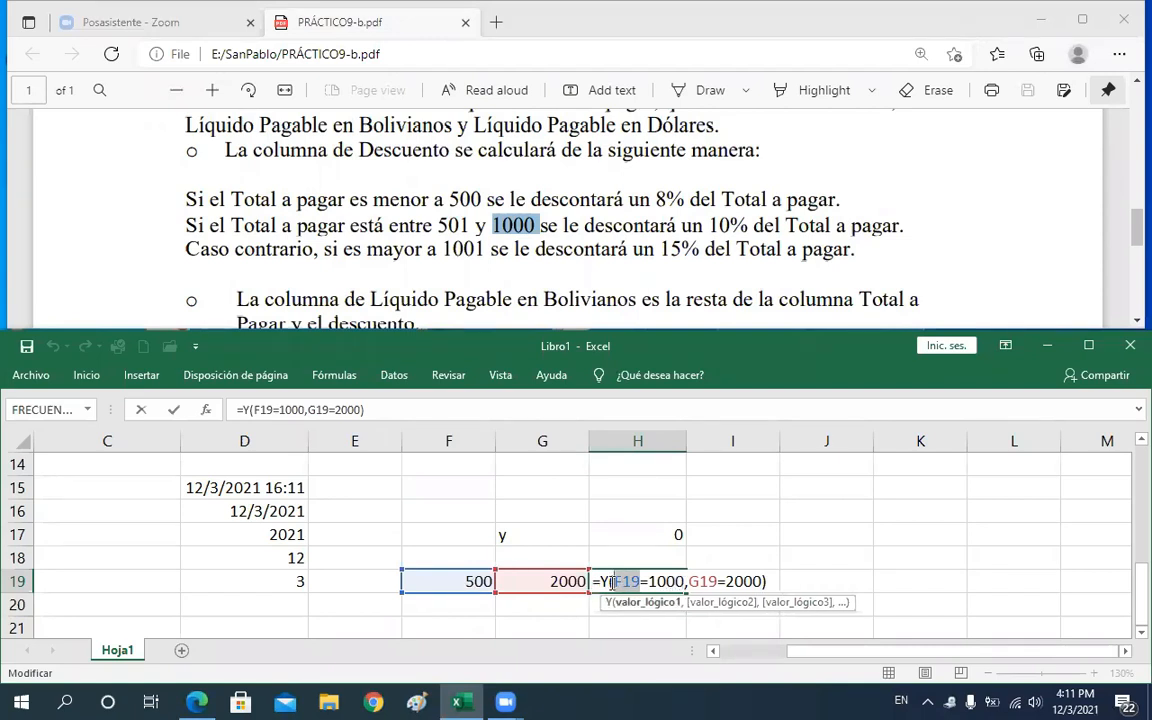
{"action": "left_click_drag", "start_coordinate": [612, 583], "coordinate": [612, 583]}
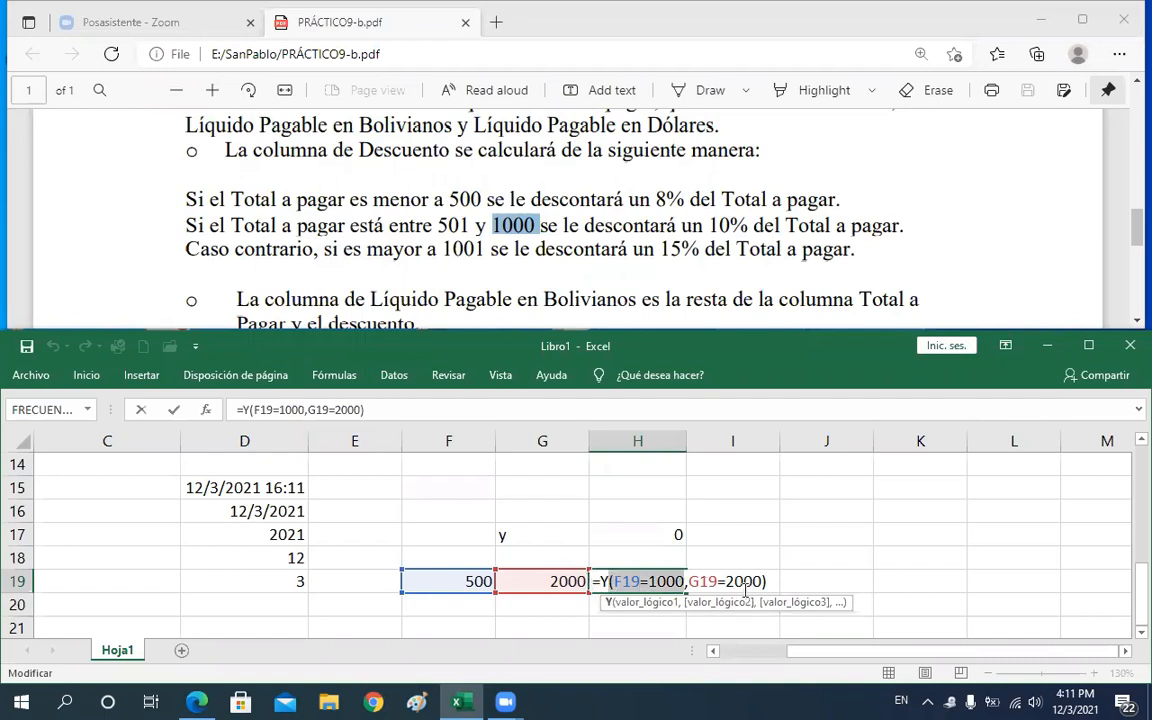
{"action": "left_click", "coordinate": [797, 565]}
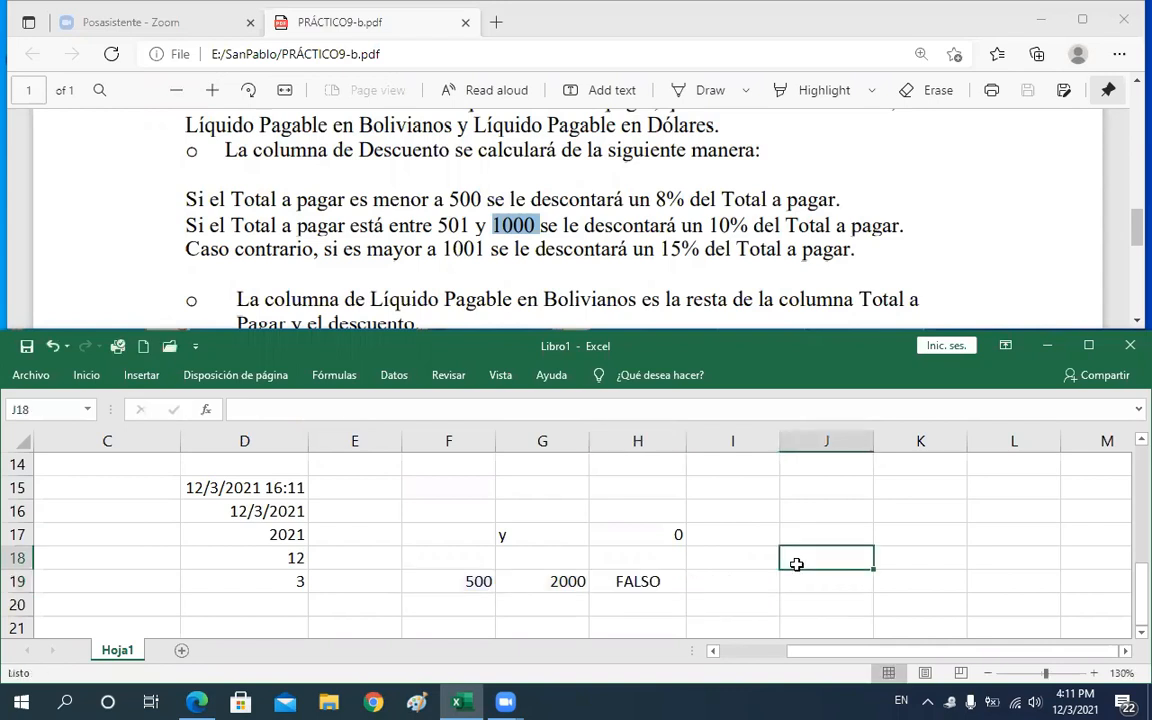
{"action": "key", "text": "Down"}
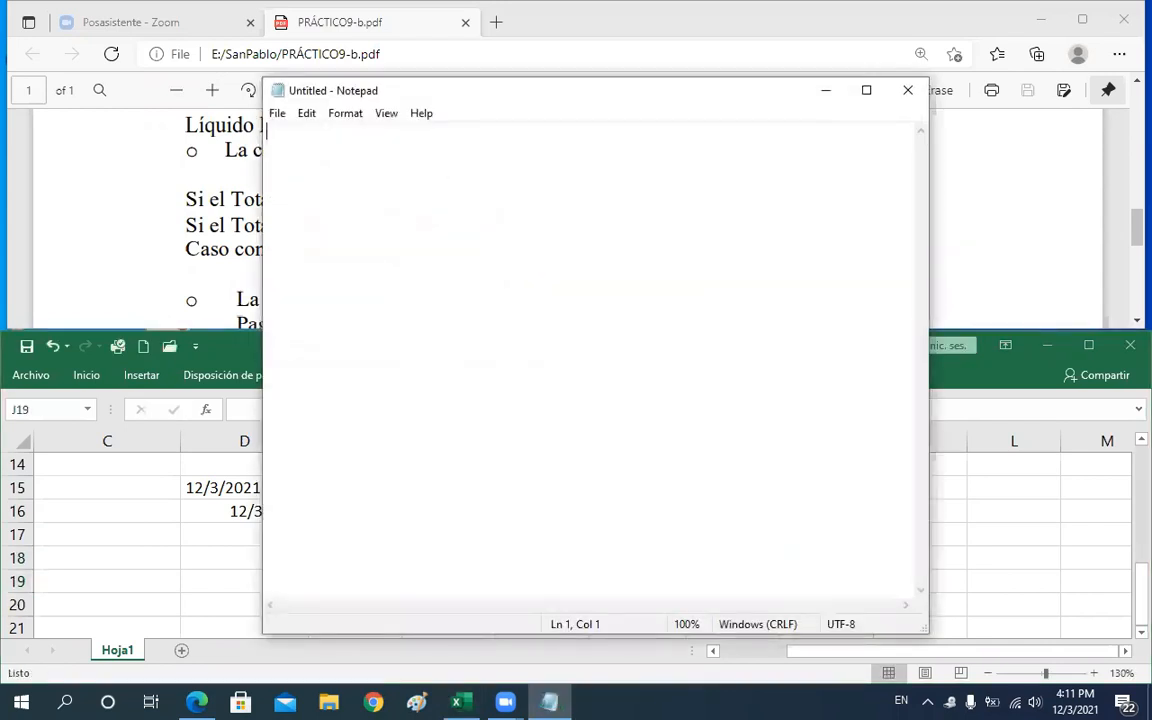
Switch to Notepad and write the heading 'tablas de verdad' and the line 'operador y (and)'
{"action": "type", "text": "ta"}
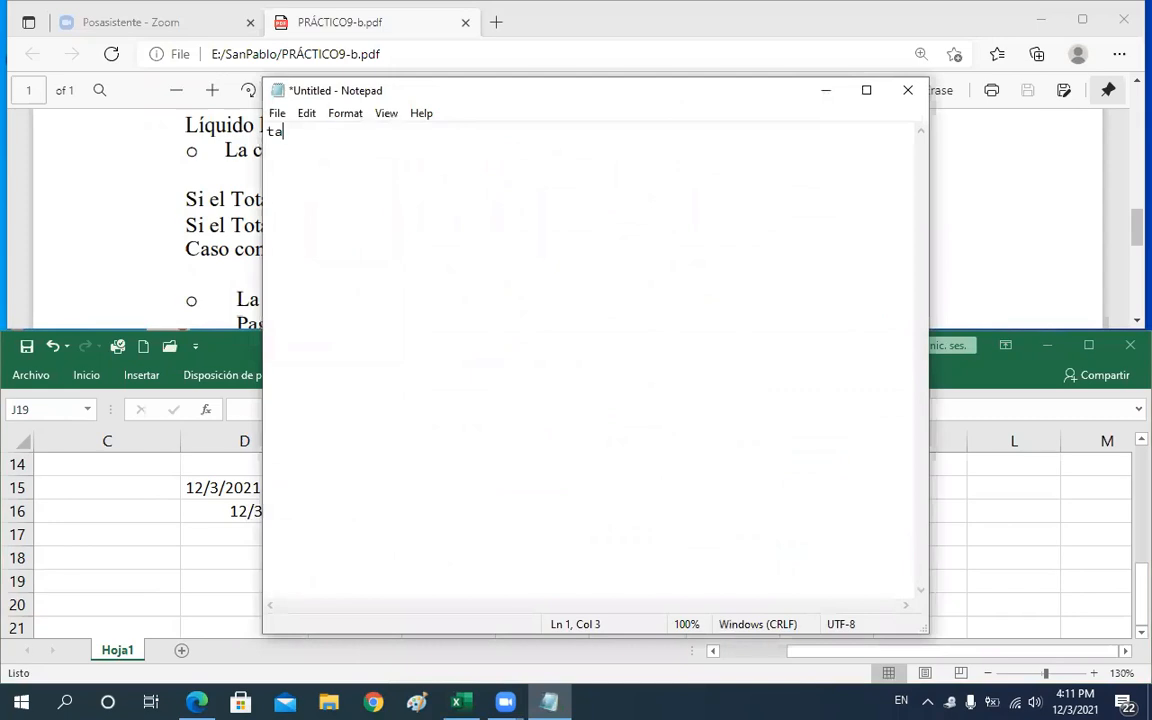
{"action": "type", "text": "blas de verdad"}
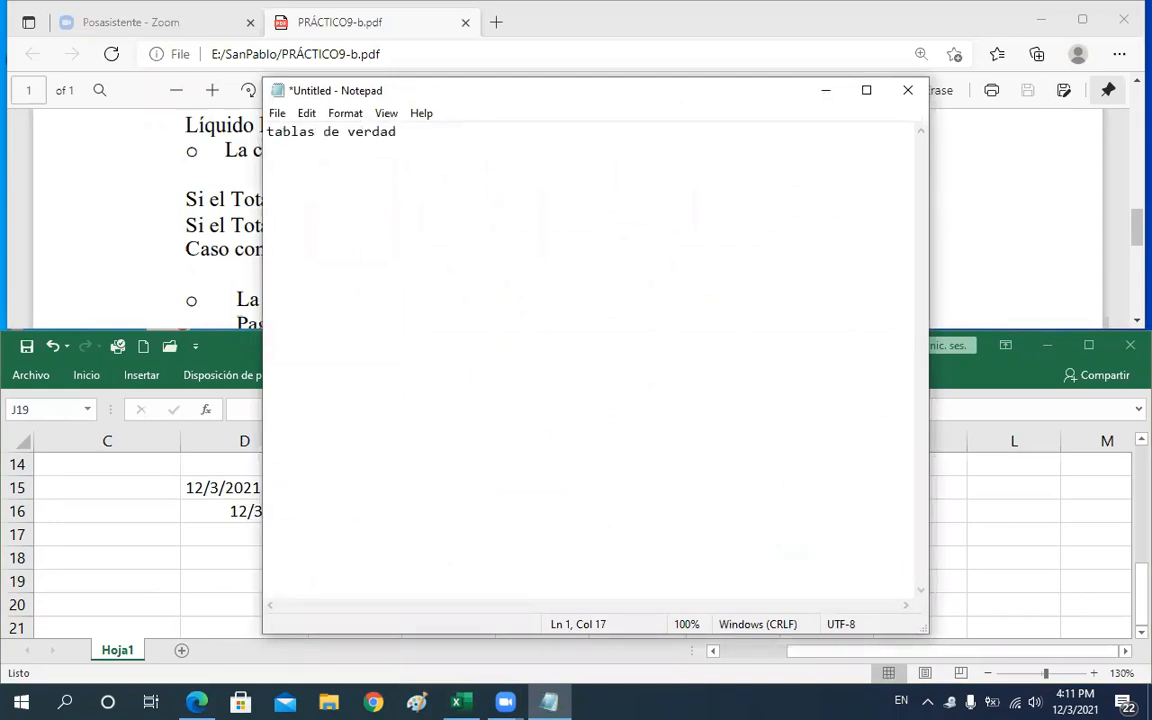
{"action": "key", "text": "Return"}
{"action": "key", "text": "Return"}
{"action": "type", "text": "t"}
{"action": "key", "text": "BackSpace"}
{"action": "type", "text": "operador y *("}
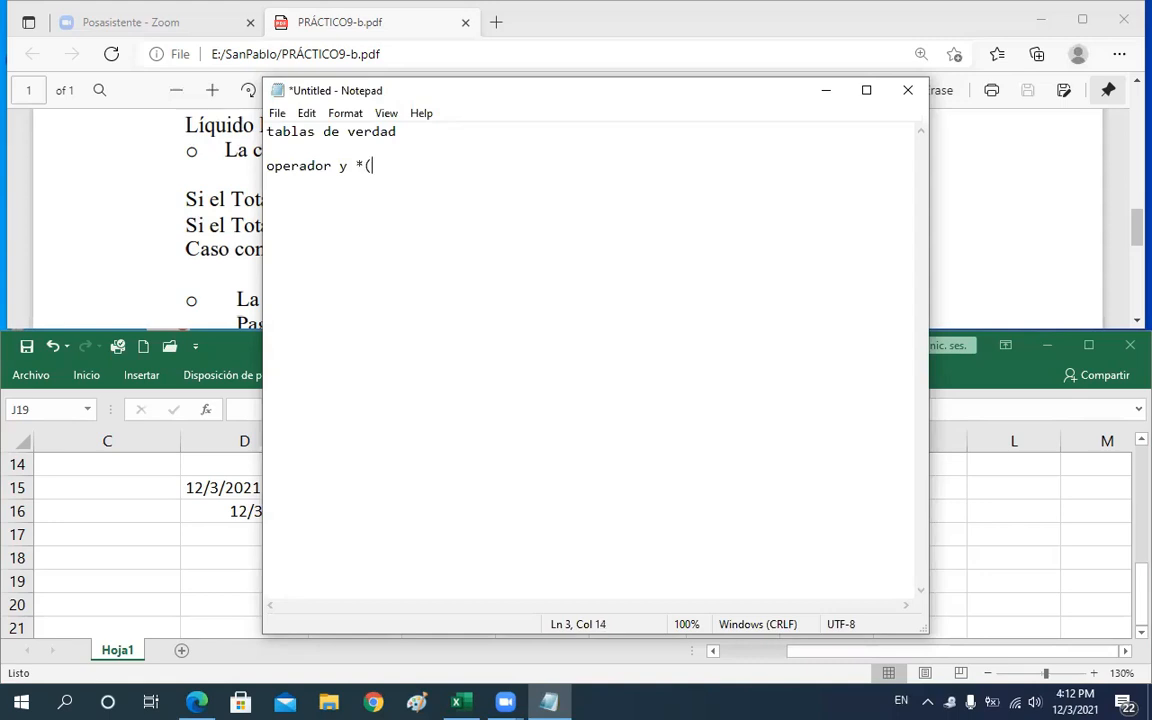
{"action": "key", "text": "BackSpace"}
{"action": "key", "text": "BackSpace"}
{"action": "type", "text": "&"}
{"action": "key", "text": "BackSpace"}
{"action": "key", "text": "BackSpace"}
{"action": "type", "text": "()"}
{"action": "key", "text": "Left"}
{"action": "type", "text": "and"}
{"action": "key", "text": "Right"}
{"action": "key", "text": "Return"}
{"action": "key", "text": "Return"}
Add the truth-table column headers 'cond1', 'cond2' and 'resultado final', separated by tabs
{"action": "type", "text": "cond1"}
{"action": "key", "text": "Tab"}
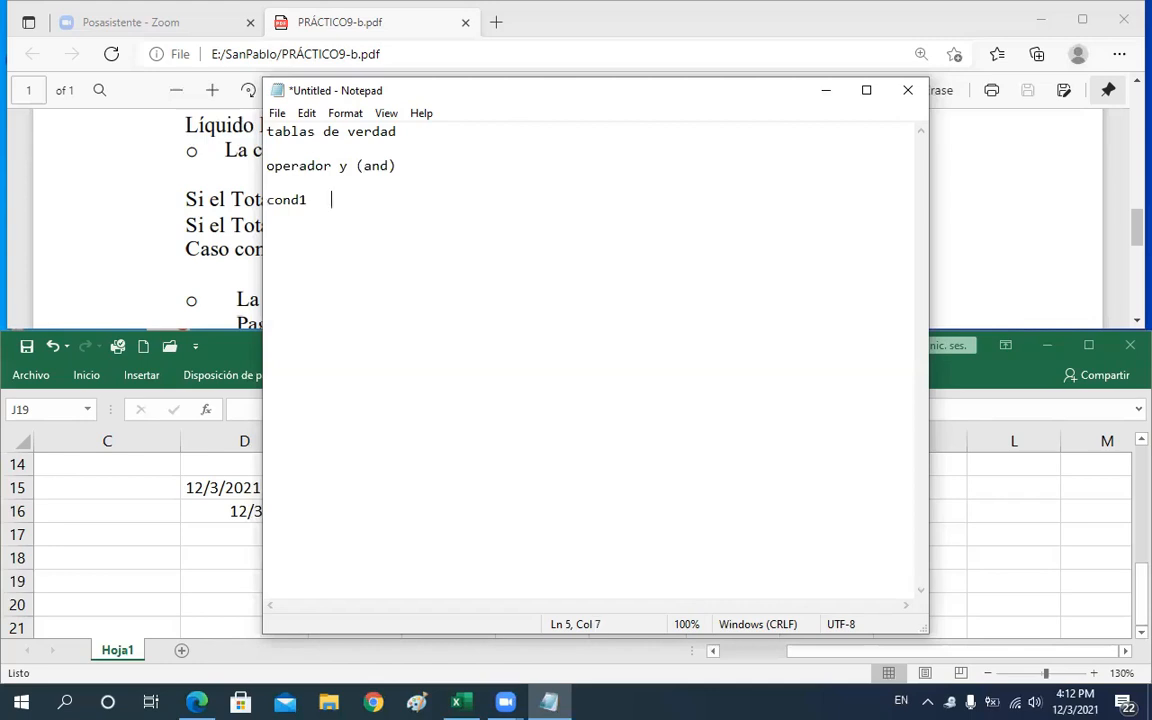
{"action": "type", "text": "cond2\tresulta"}
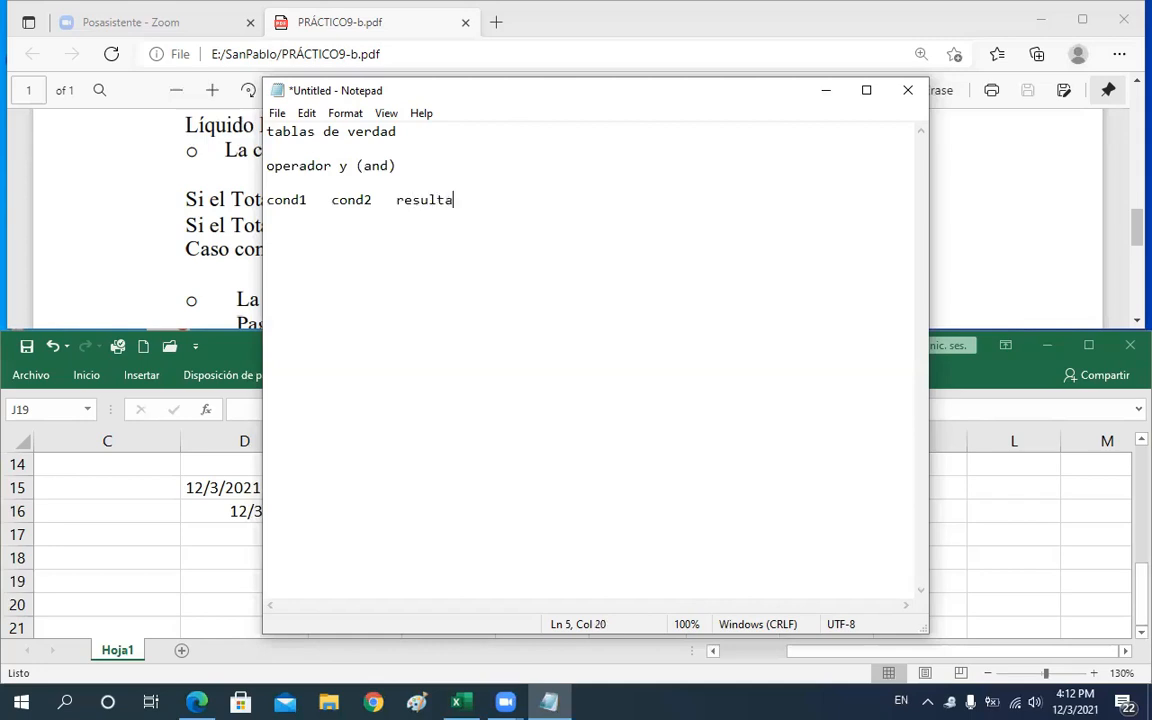
{"action": "type", "text": "do final"}
{"action": "key", "text": "Return"}
Fill the four truth-table rows: V V V, F V F, V F F and F F F
{"action": "type", "text": "v"}
{"action": "key", "text": "BackSpace"}
{"action": "key", "text": "Caps_Lock"}
{"action": "type", "text": "V"}
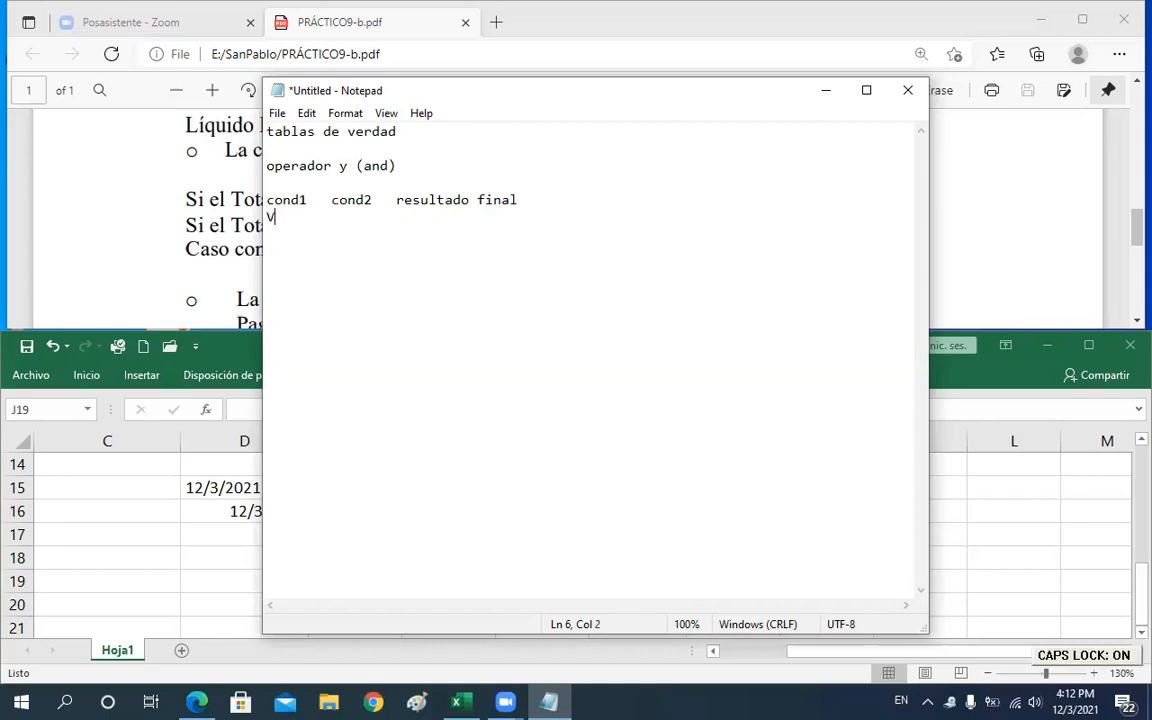
{"action": "key", "text": "Caps_Lock"}
{"action": "key", "text": "Tab"}
{"action": "key", "text": "Caps_Lock"}
{"action": "type", "text": "V"}
{"action": "key", "text": "Tab"}
{"action": "type", "text": "V"}
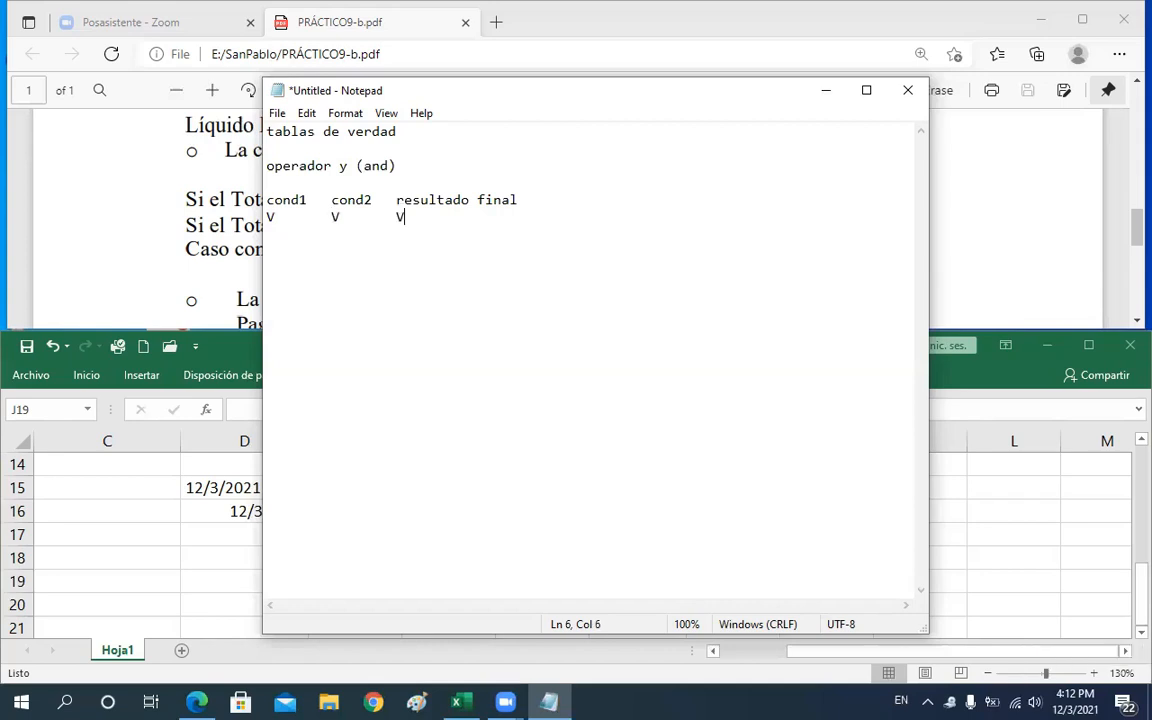
{"action": "key", "text": "Return"}
{"action": "type", "text": "F"}
{"action": "key", "text": "Tab"}
{"action": "type", "text": "V"}
{"action": "key", "text": "Tab"}
{"action": "type", "text": "F"}
{"action": "key", "text": "Return"}
{"action": "type", "text": "V"}
{"action": "key", "text": "Tab"}
{"action": "type", "text": "F"}
{"action": "key", "text": "Tab"}
{"action": "type", "text": "F"}
{"action": "key", "text": "Return"}
{"action": "type", "text": "F"}
{"action": "key", "text": "Tab"}
{"action": "type", "text": "F"}
{"action": "key", "text": "Tab"}
{"action": "type", "text": "F"}
Highlight the truth table, the 'y' operator and the first V V row to explain them
{"action": "left_click", "coordinate": [268, 208]}
{"action": "left_click", "coordinate": [423, 279], "text": "shift"}
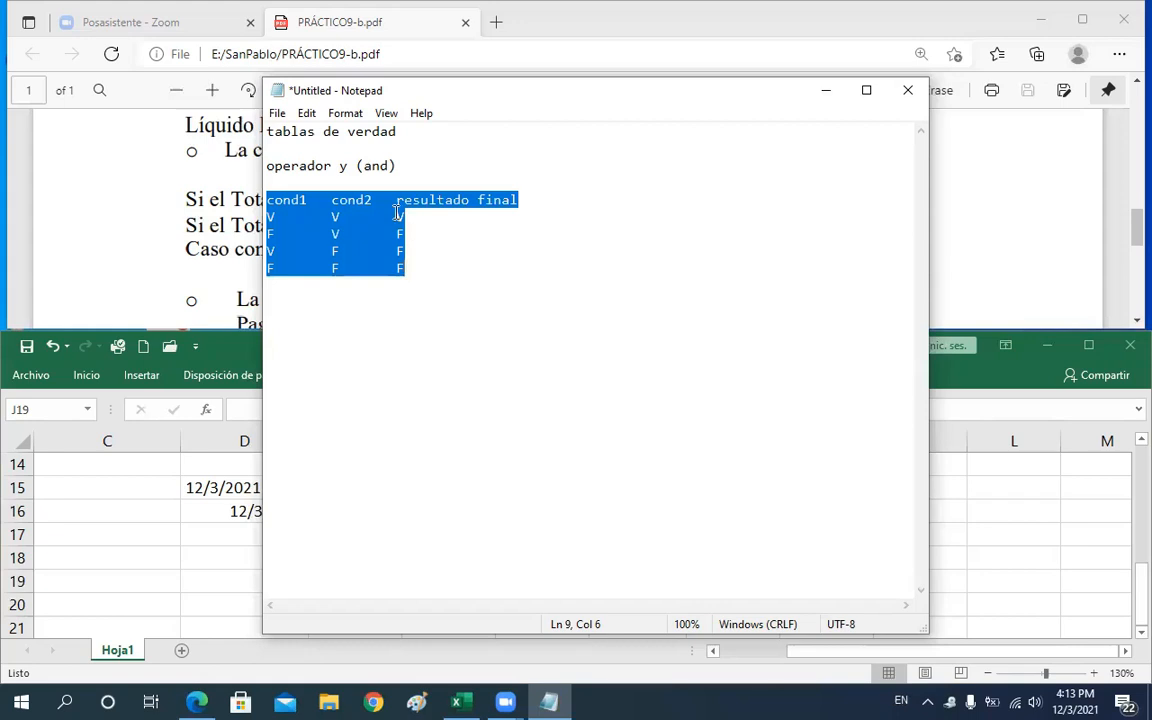
{"action": "left_click", "coordinate": [341, 168]}
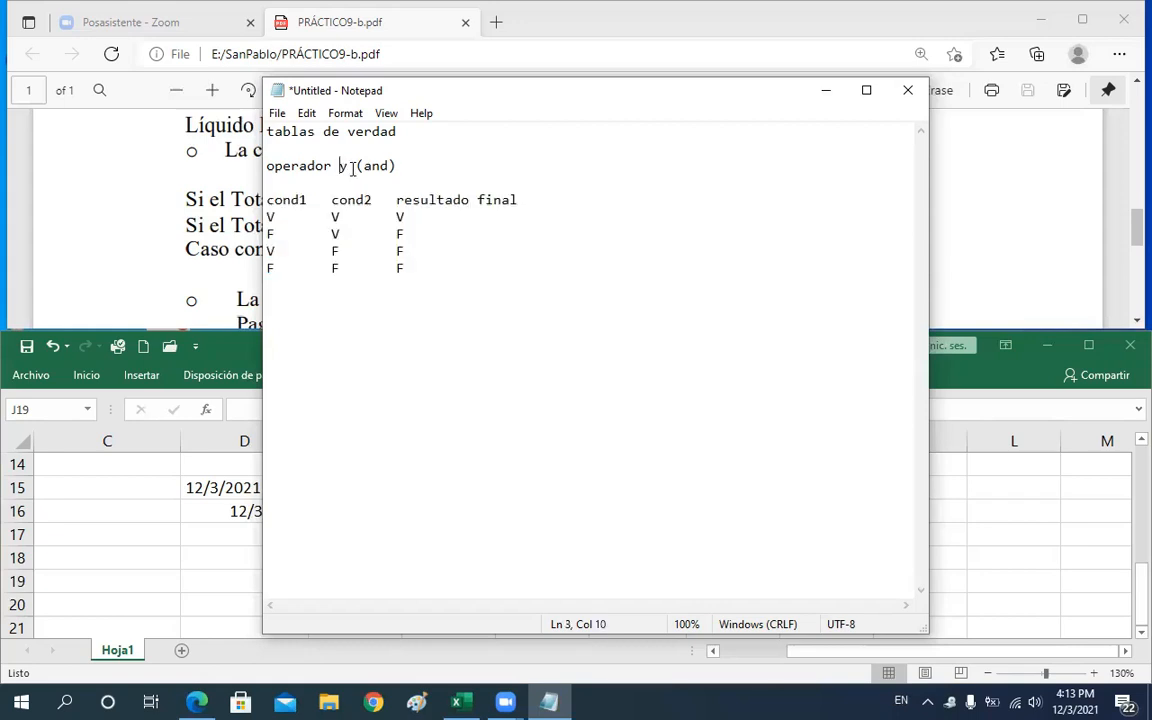
{"action": "key", "text": "shift+Right"}
{"action": "key", "text": "Right"}
{"action": "key", "text": "Right"}
{"action": "key", "text": "Right"}
{"action": "left_click_drag", "start_coordinate": [268, 216], "coordinate": [341, 221]}
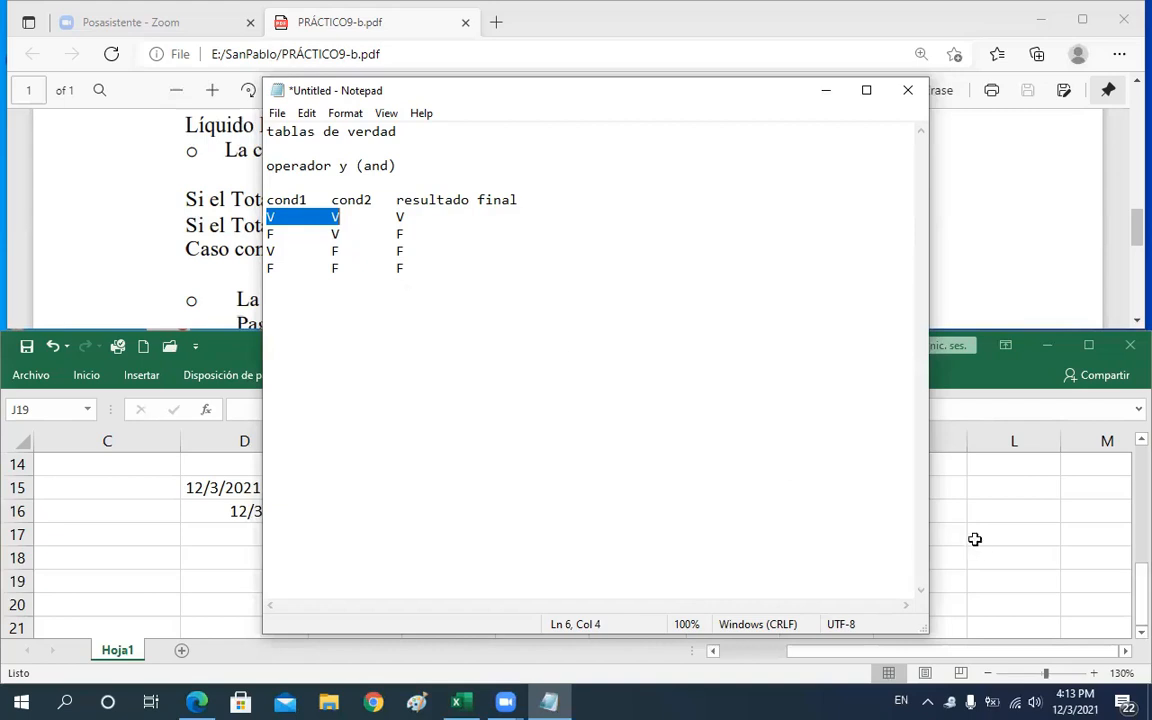
Return to Excel and change F19 to 1000
{"action": "key", "text": "alt+Tab"}
{"action": "left_click", "coordinate": [477, 578]}
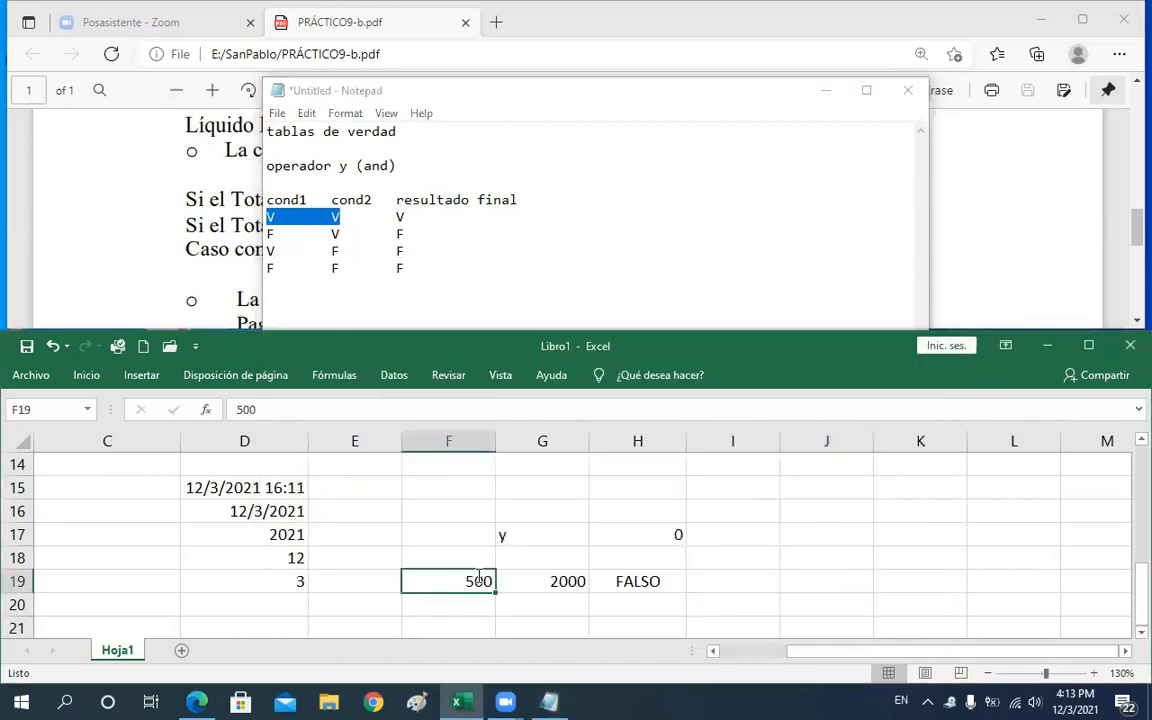
{"action": "type", "text": "1000"}
{"action": "key", "text": "Return"}
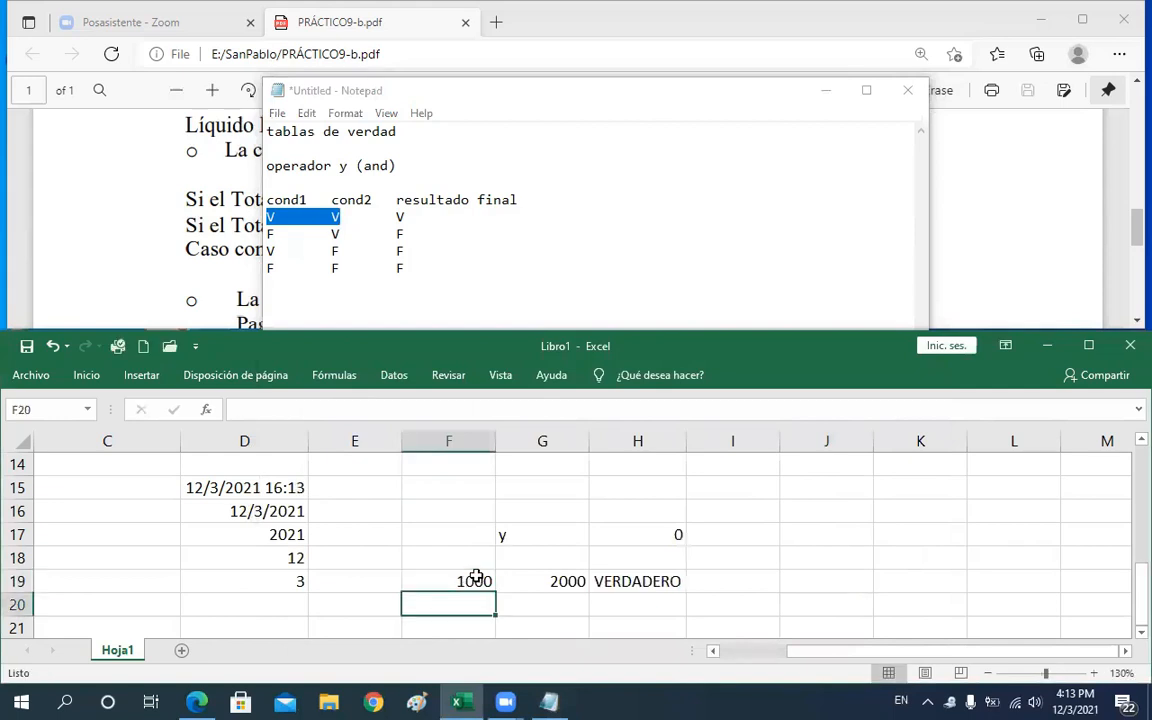
Examine the F19=1000 argument of the Y formula in H19
{"action": "double_click", "coordinate": [634, 581]}
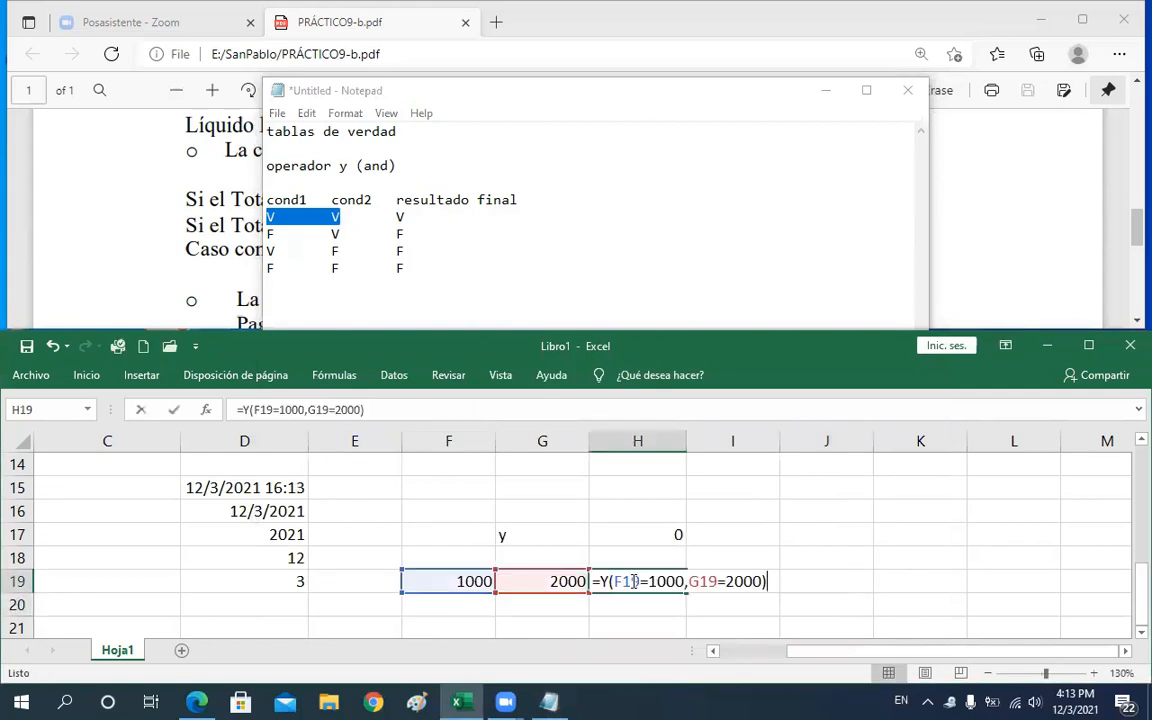
{"action": "double_click", "coordinate": [634, 581]}
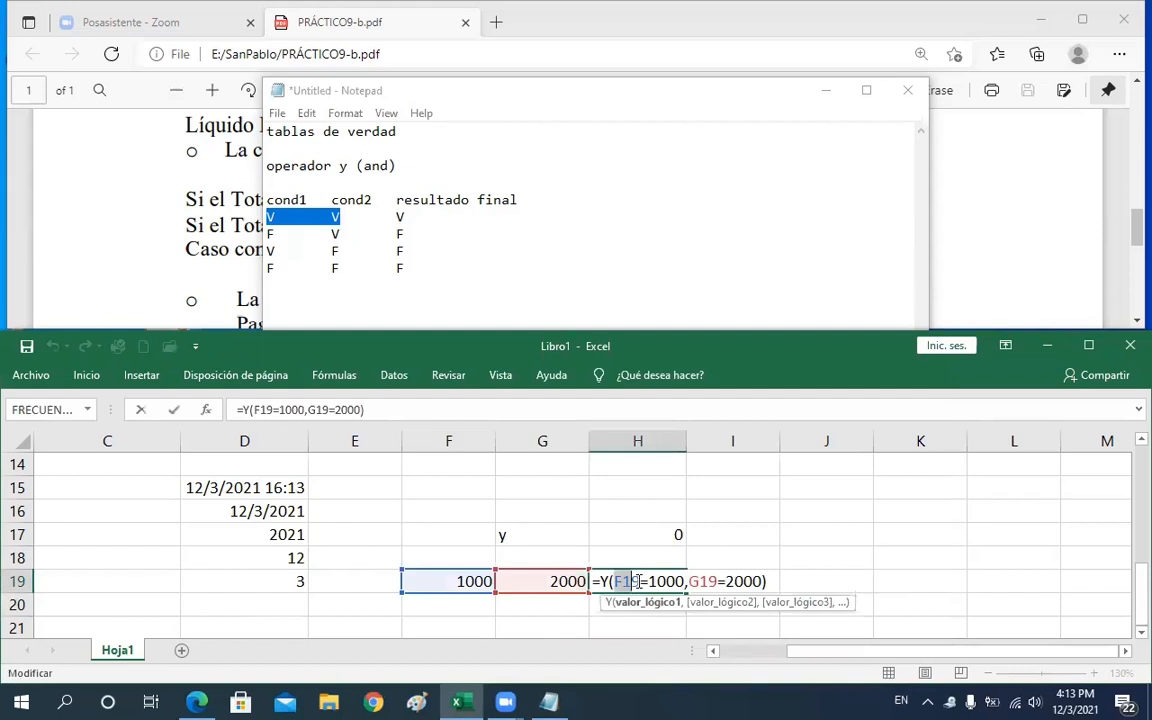
{"action": "left_click_drag", "start_coordinate": [636, 581], "coordinate": [677, 581]}
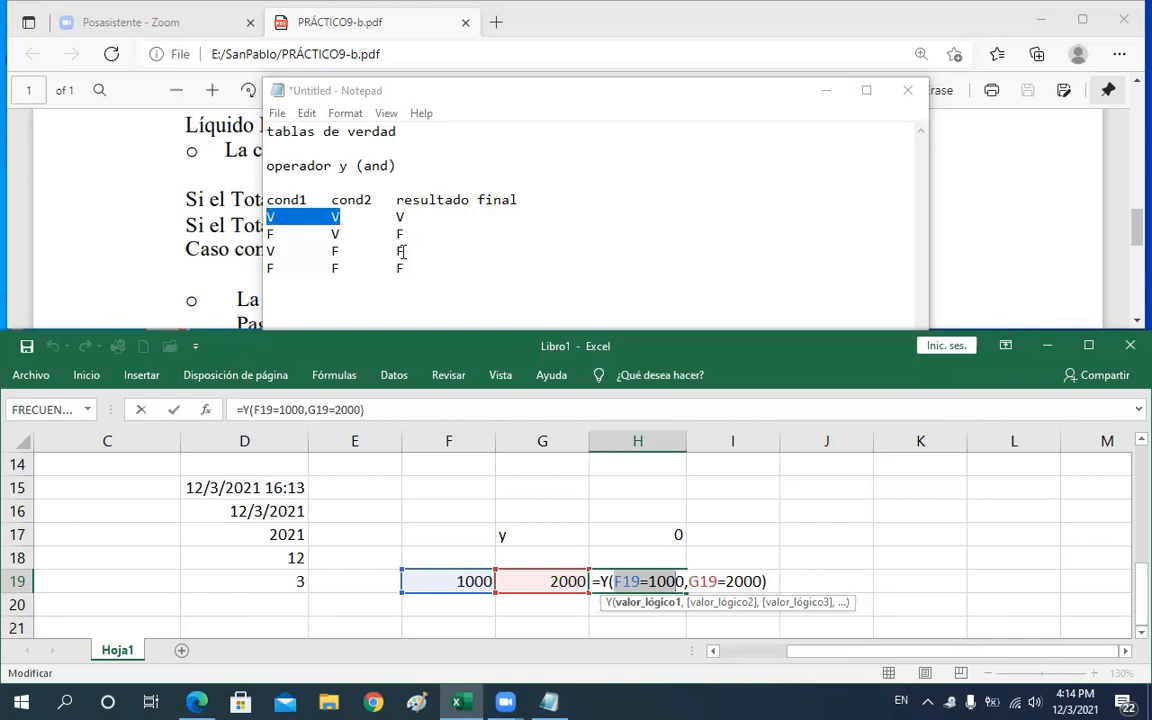
{"action": "key", "text": "Return"}
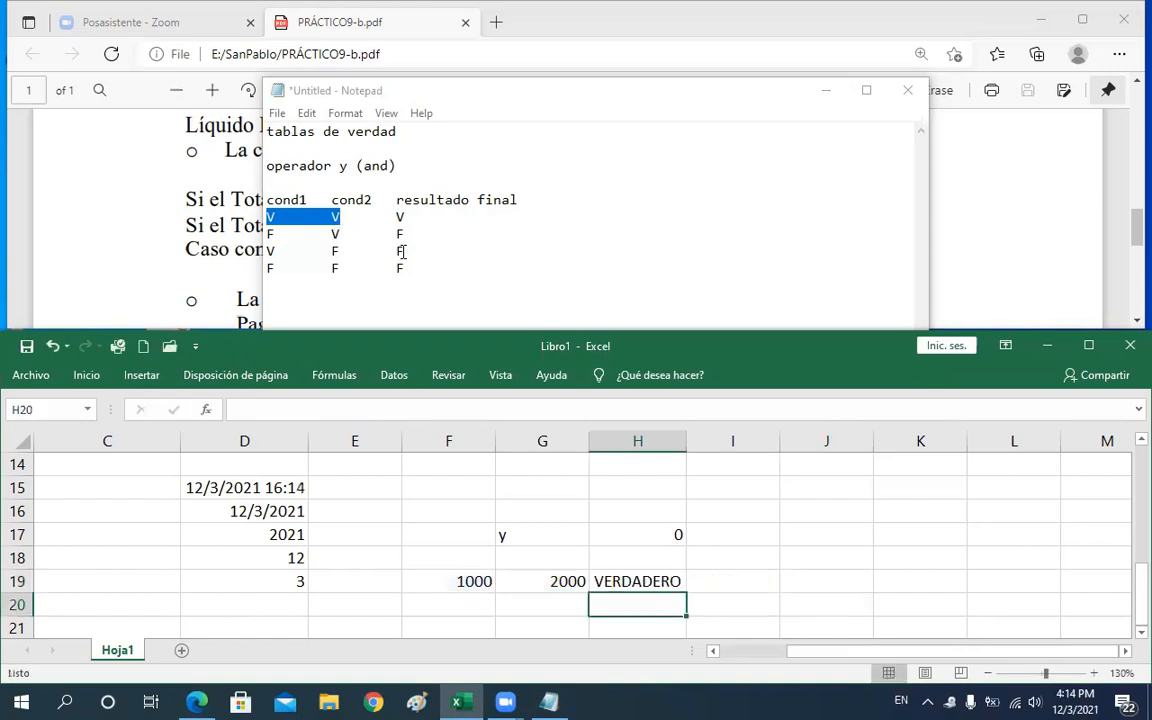
Change the test value in F19 back to 500
{"action": "key", "text": "Up"}
{"action": "key", "text": "Left"}
{"action": "key", "text": "Left"}
{"action": "type", "text": "50"}
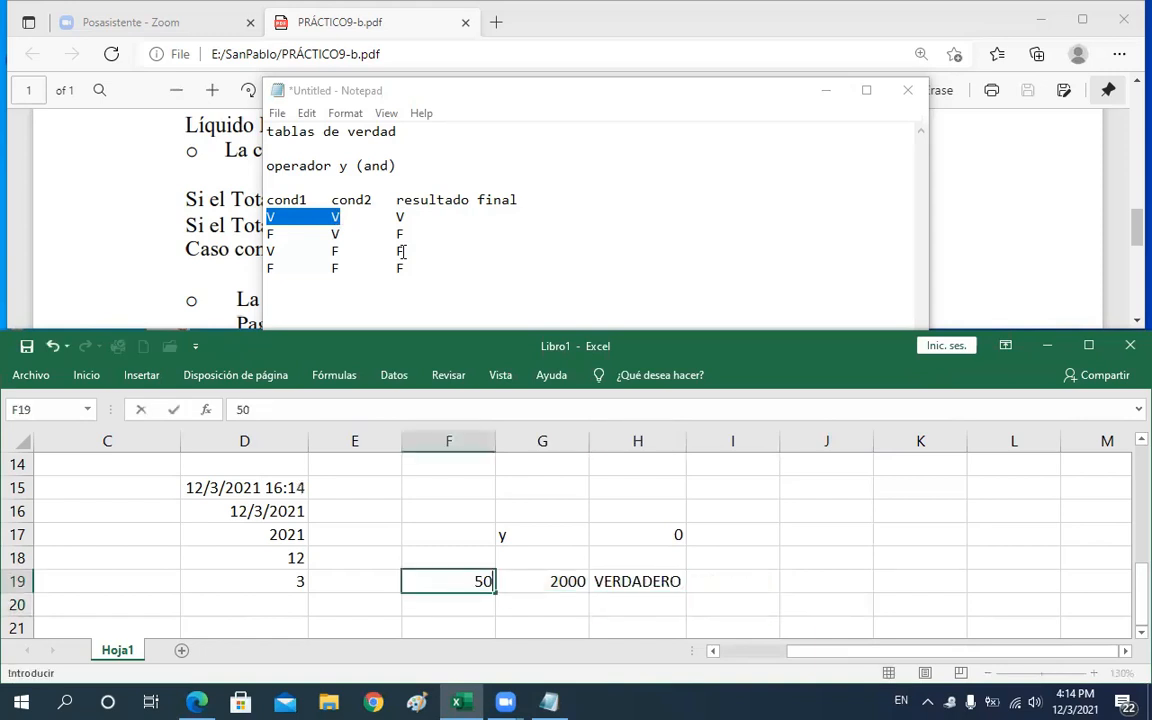
{"action": "type", "text": "0"}
{"action": "key", "text": "Return"}
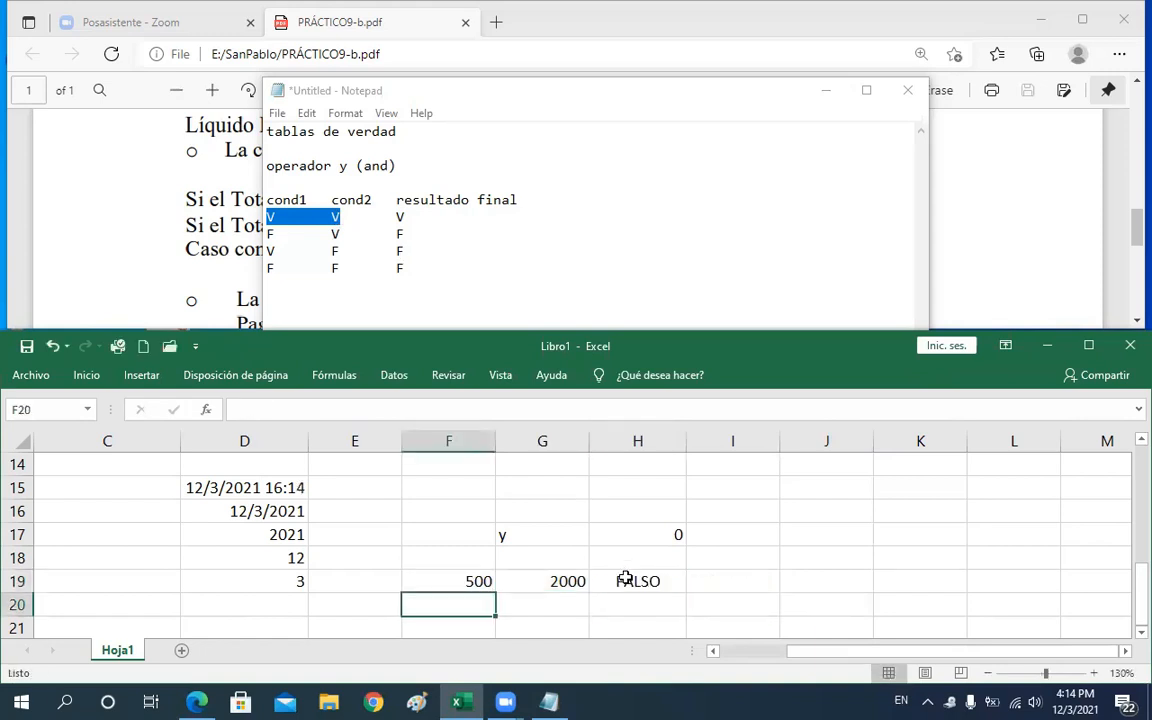
Compare the F19=1000 argument of H19's Y formula with the F V F row of the truth table
{"action": "left_click", "coordinate": [625, 581]}
{"action": "double_click", "coordinate": [627, 581]}
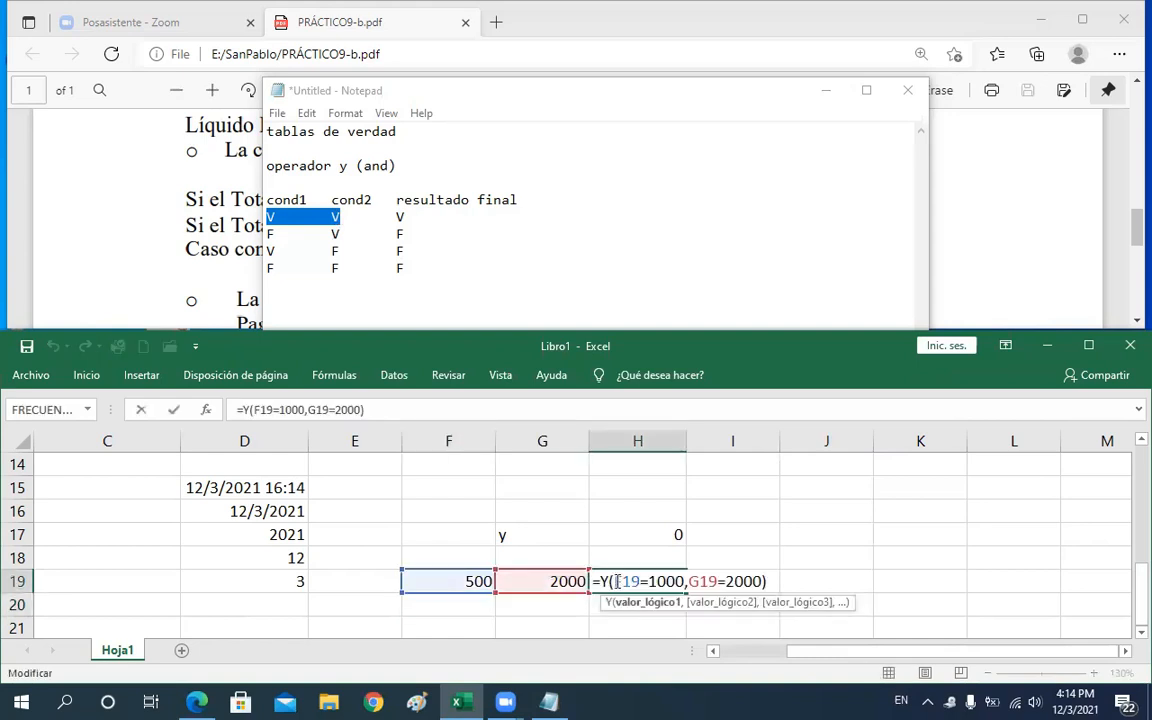
{"action": "double_click", "coordinate": [627, 581]}
{"action": "left_click", "coordinate": [617, 581]}
{"action": "key", "text": "shift+Right"}
{"action": "key", "text": "shift+Right"}
{"action": "key", "text": "shift+Right"}
{"action": "key", "text": "shift+Right"}
{"action": "key", "text": "shift+Right"}
{"action": "key", "text": "shift+Right"}
{"action": "key", "text": "shift+Right"}
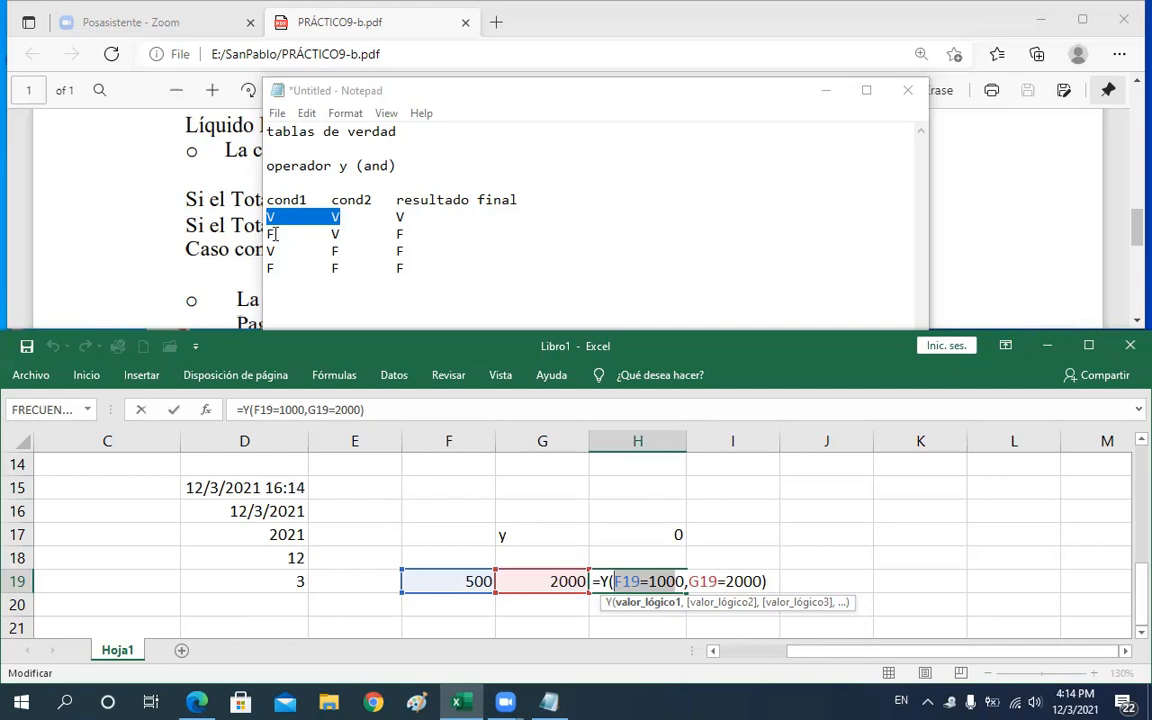
{"action": "left_click_drag", "start_coordinate": [274, 234], "coordinate": [267, 234]}
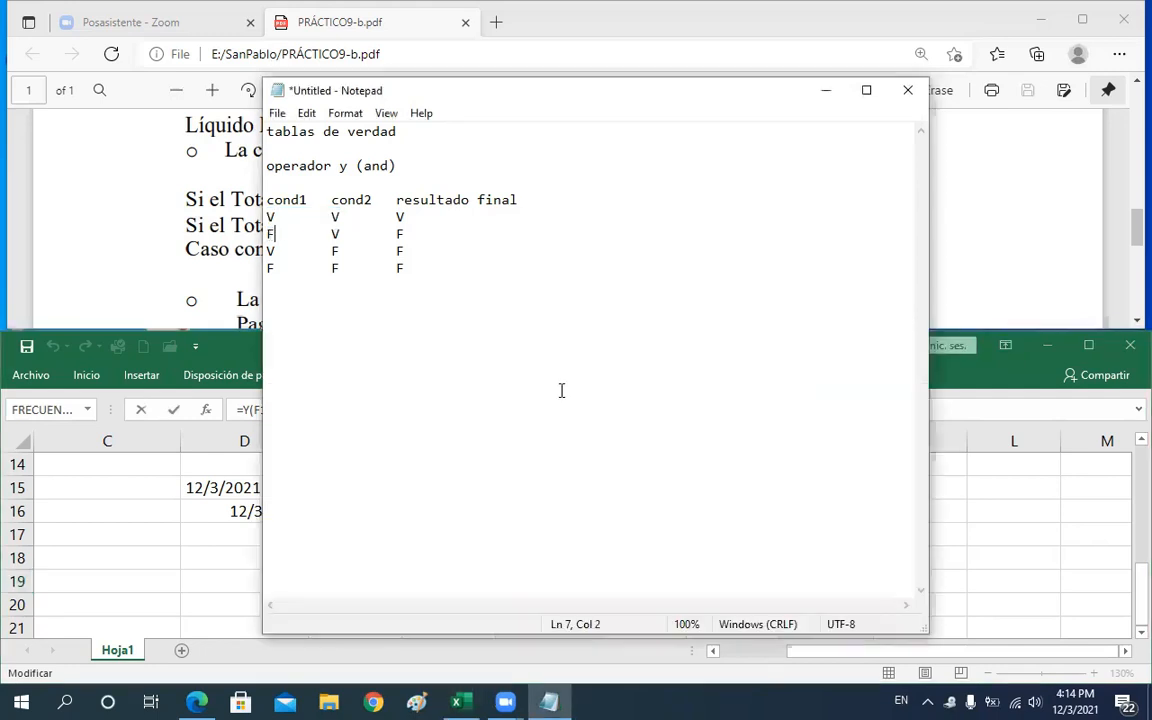
{"action": "left_click", "coordinate": [998, 524]}
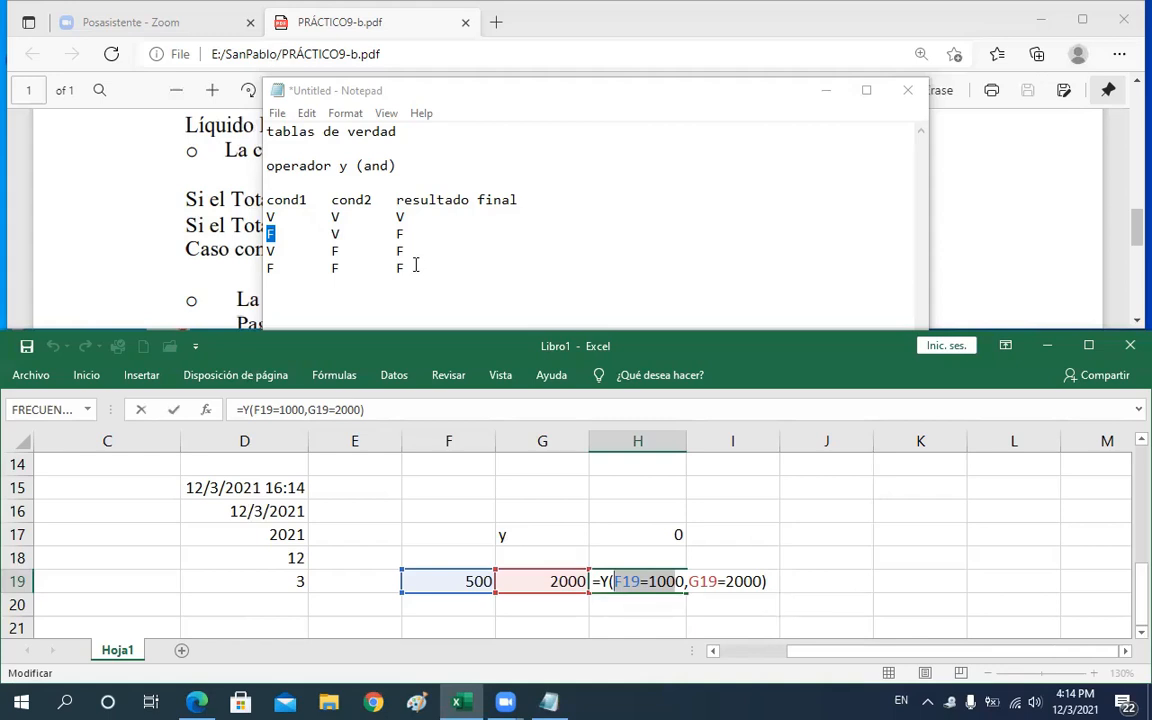
{"action": "key", "text": "Return"}
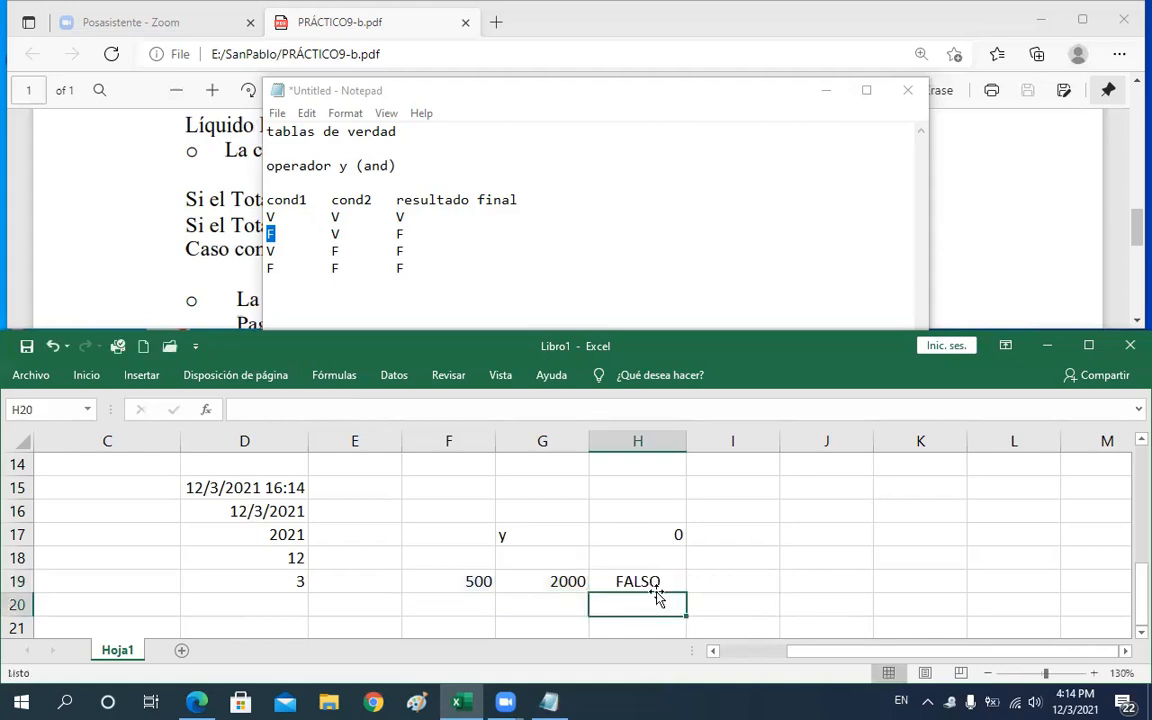
{"action": "double_click", "coordinate": [655, 586]}
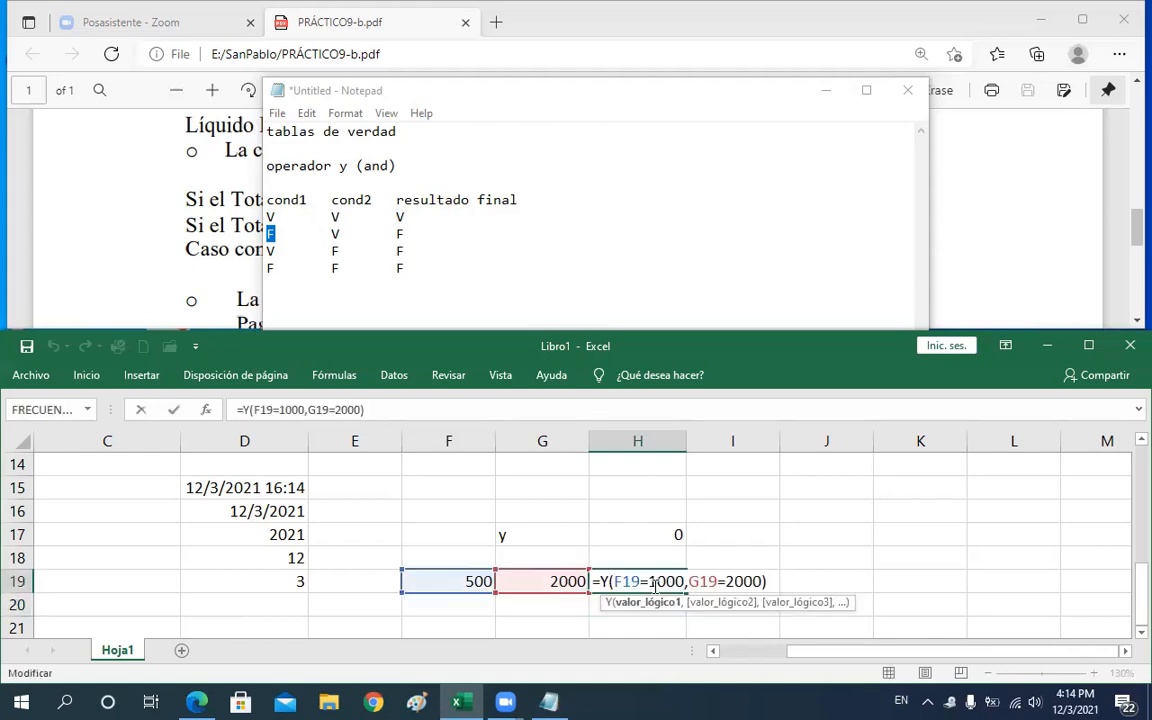
{"action": "key", "text": "Return"}
Set the test value in F19 to 1000
{"action": "left_click", "coordinate": [426, 582]}
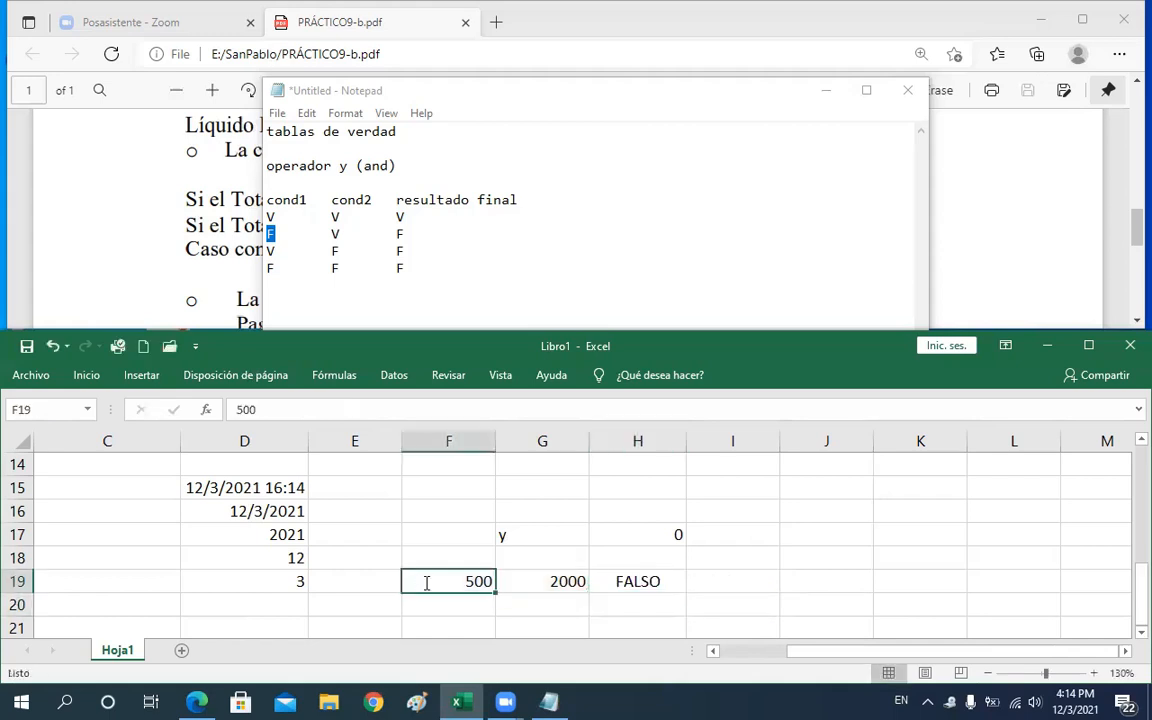
{"action": "type", "text": "1000"}
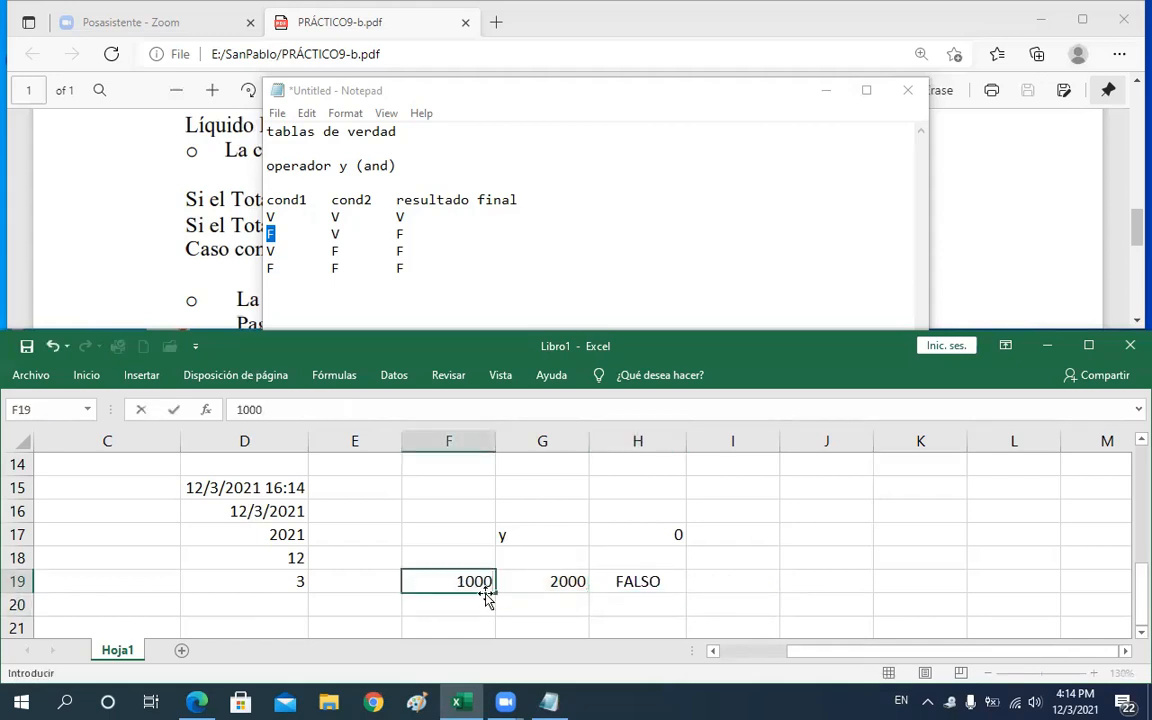
{"action": "left_click", "coordinate": [526, 583]}
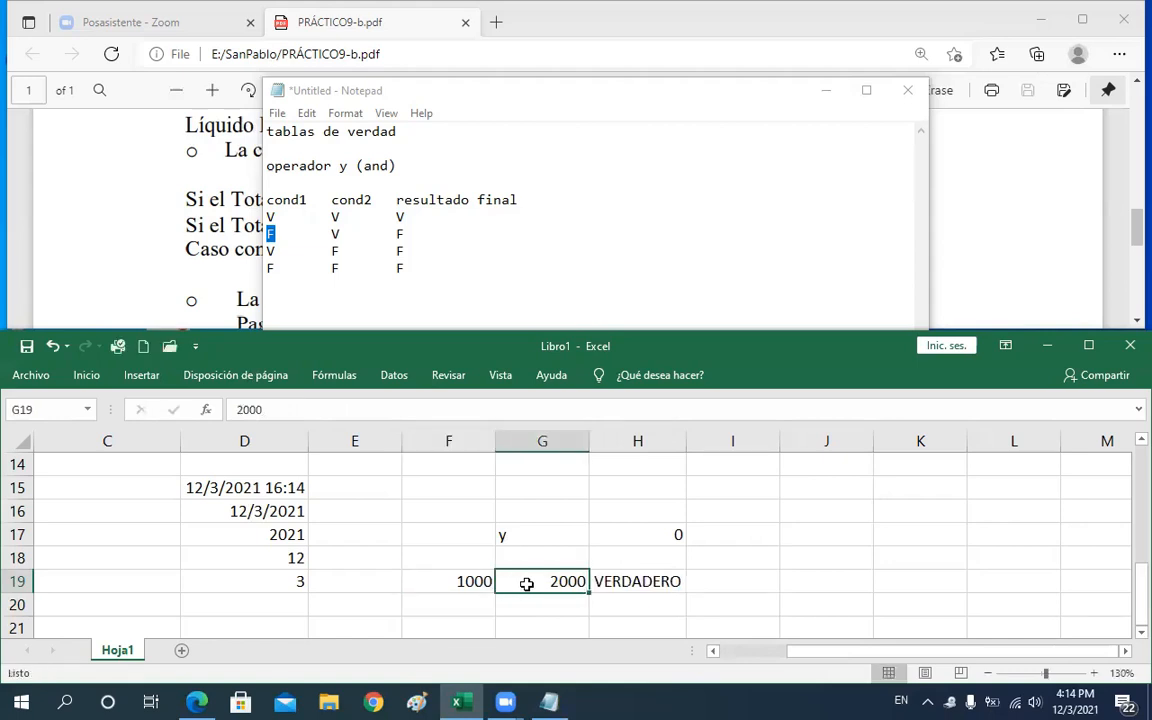
Set the test value in G19 to 2030
{"action": "type", "text": "2003"}
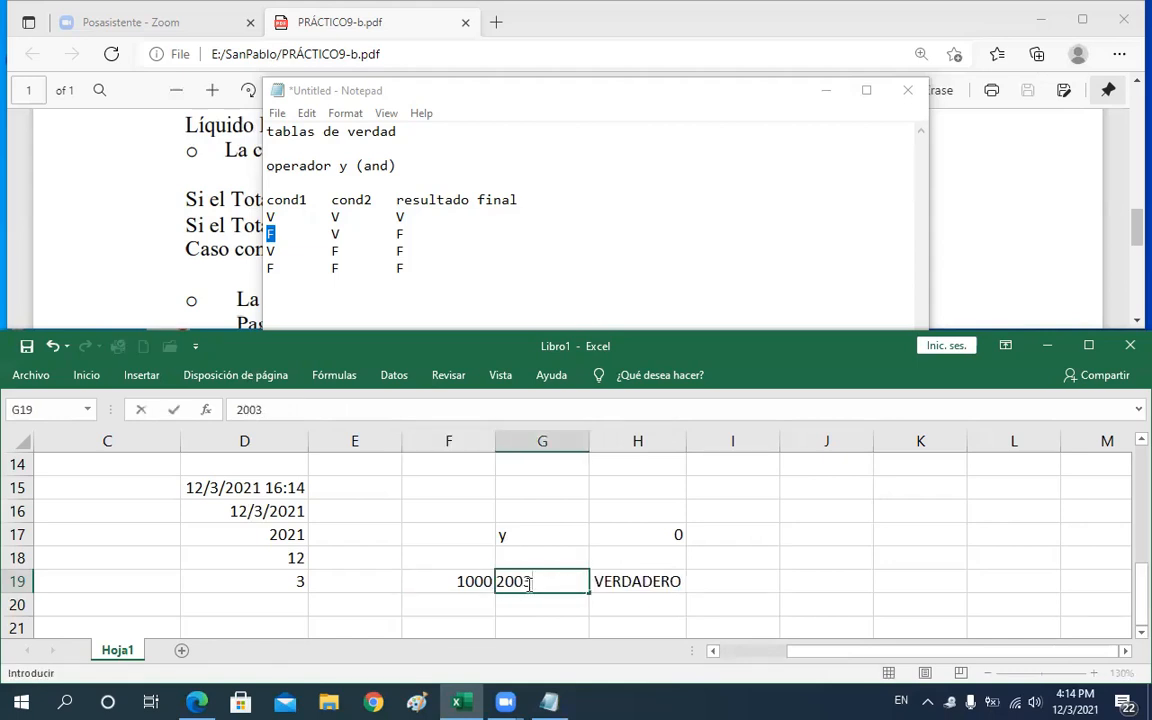
{"action": "key", "text": "BackSpace"}
{"action": "key", "text": "BackSpace"}
{"action": "type", "text": "30"}
{"action": "key", "text": "Return"}
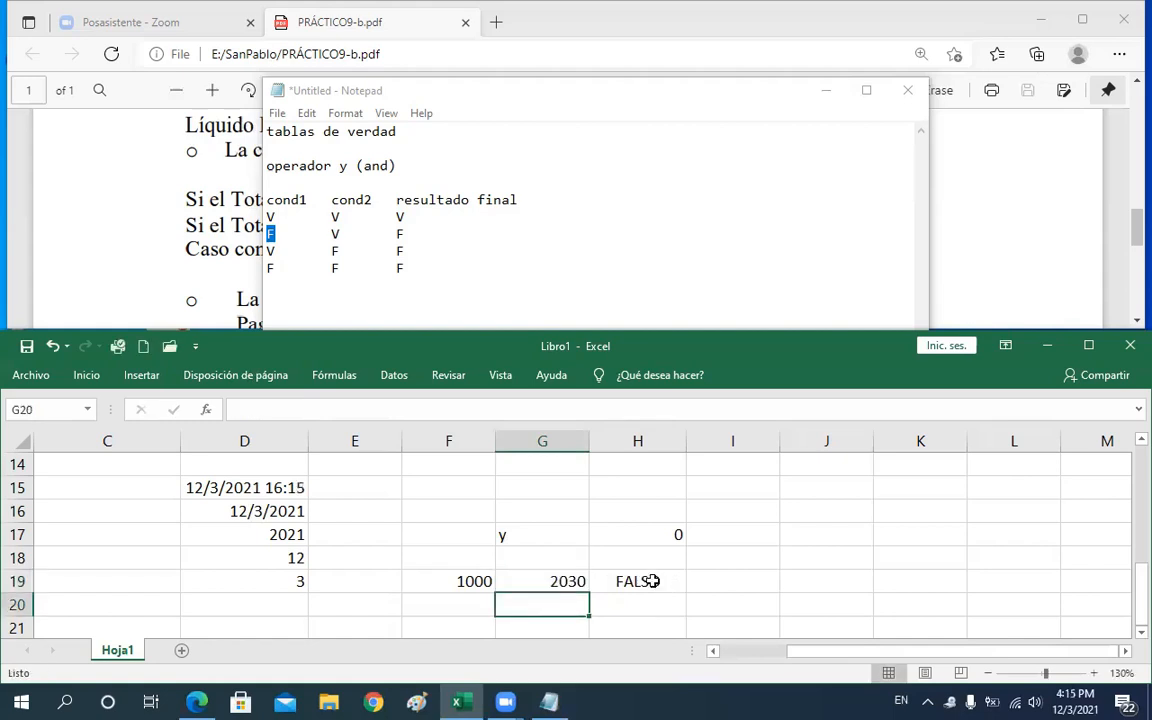
Compare the arguments of H19's Y formula with the V F row of the Notepad truth table
{"action": "double_click", "coordinate": [630, 581]}
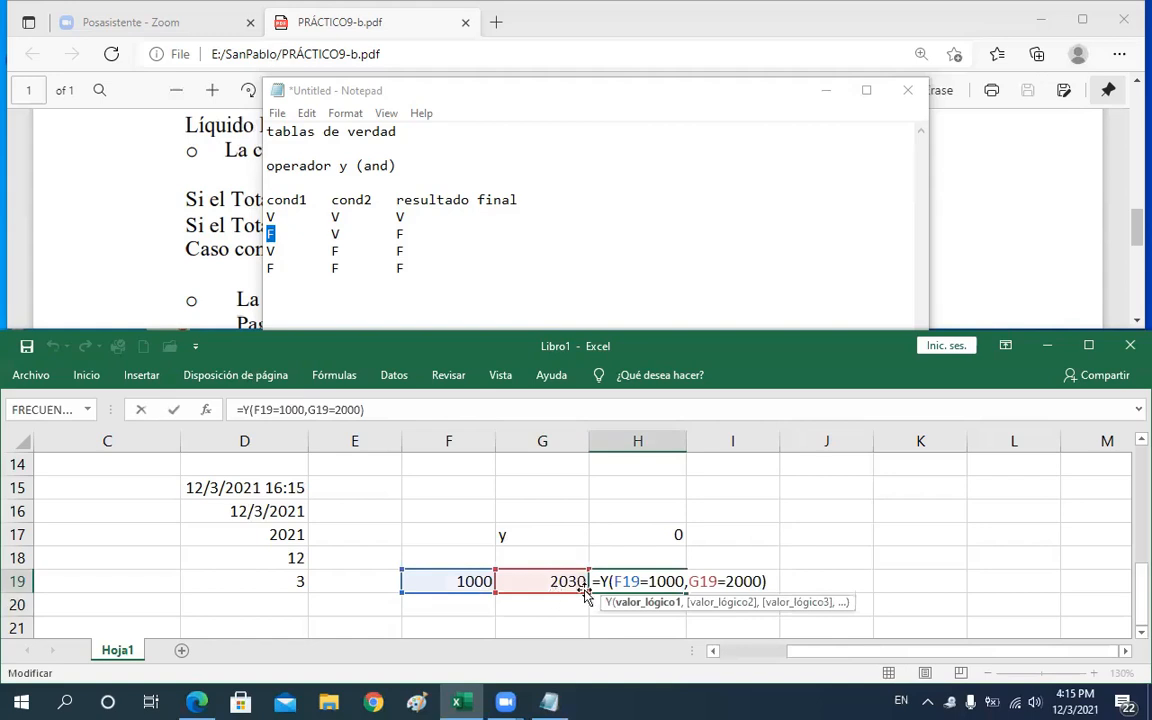
{"action": "left_click", "coordinate": [659, 582]}
{"action": "left_click_drag", "start_coordinate": [266, 250], "coordinate": [276, 250]}
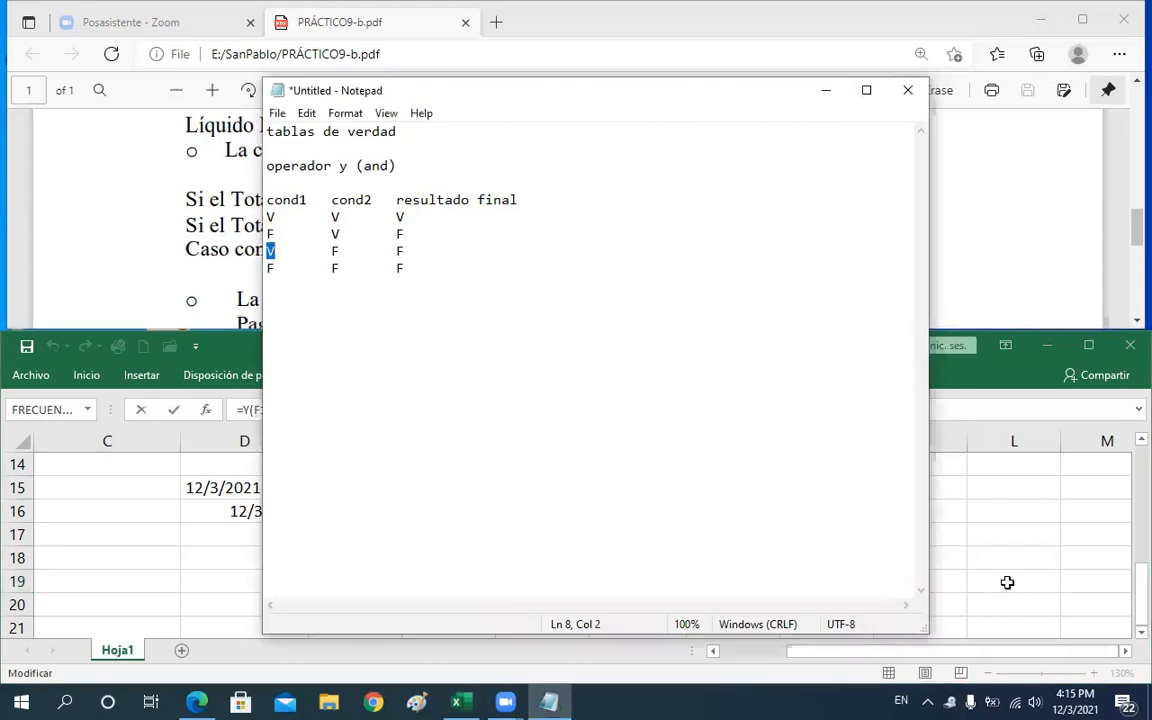
{"action": "key", "text": "alt+Tab"}
{"action": "left_click", "coordinate": [648, 581]}
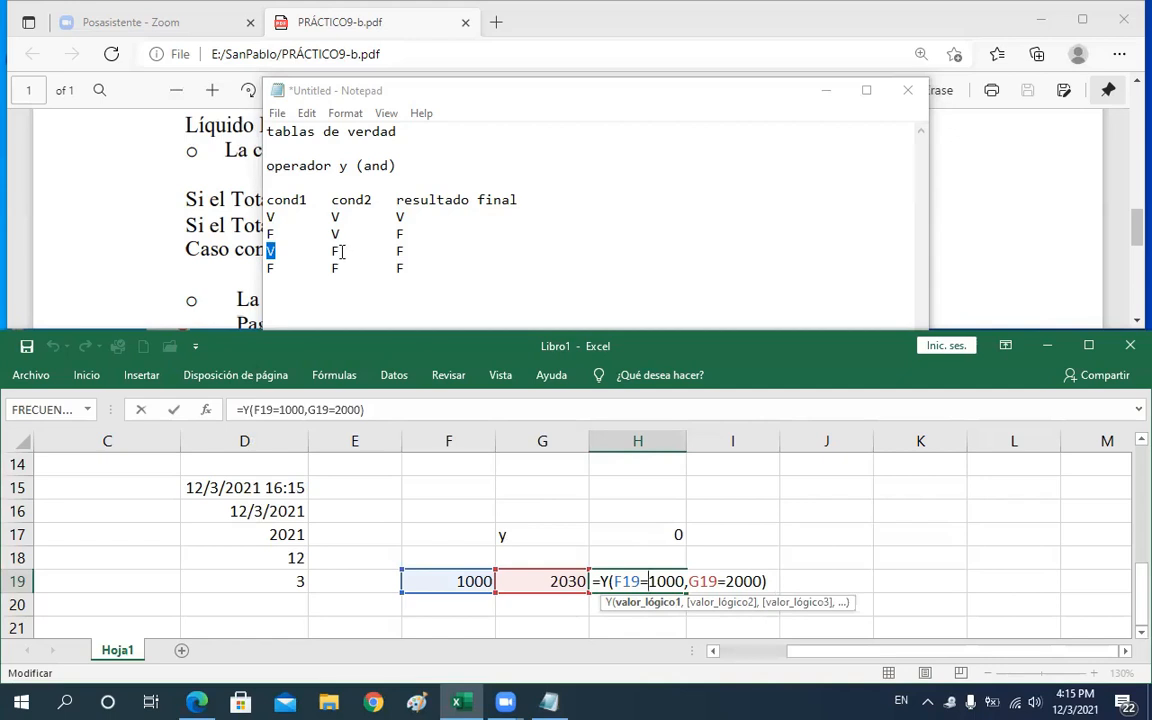
{"action": "left_click_drag", "start_coordinate": [340, 251], "coordinate": [331, 251]}
{"action": "left_click_drag", "start_coordinate": [261, 244], "coordinate": [258, 245]}
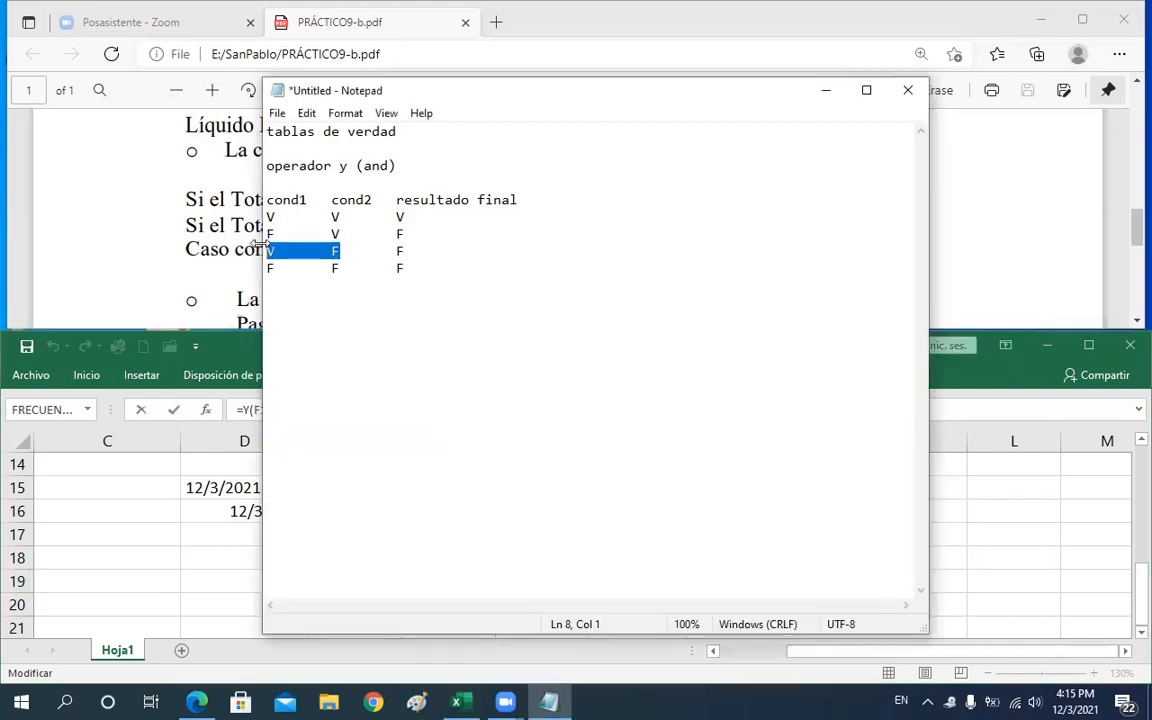
{"action": "double_click", "coordinate": [410, 251]}
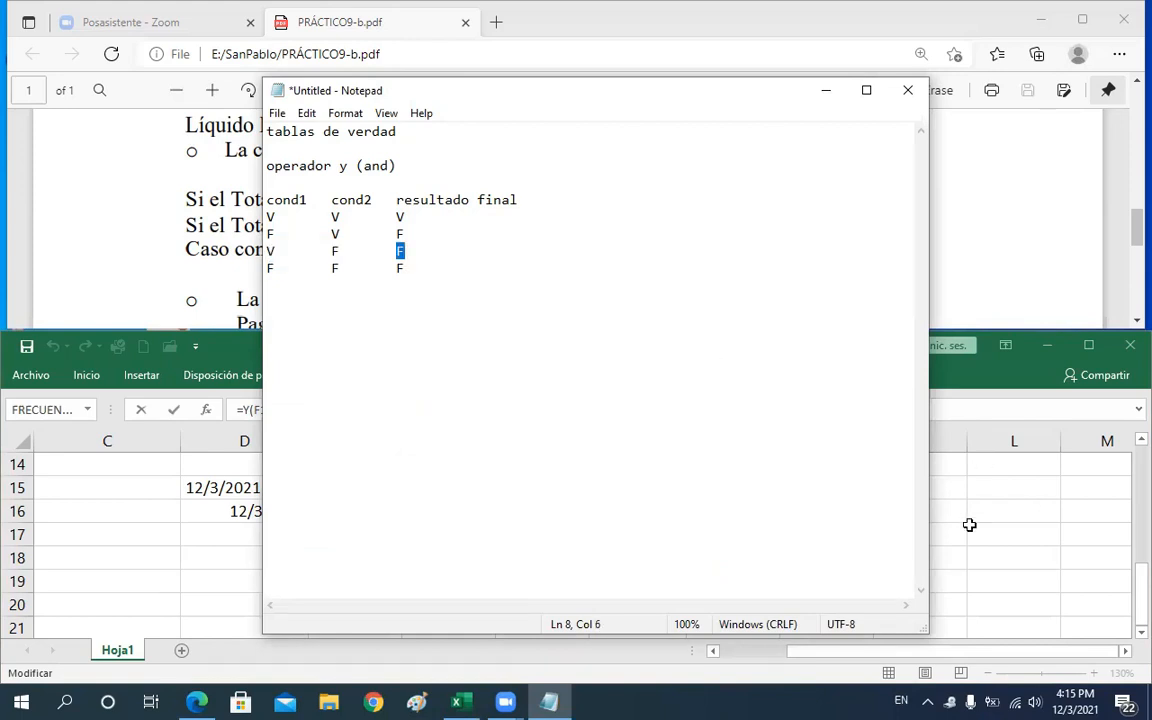
{"action": "left_click", "coordinate": [838, 555]}
{"action": "key", "text": "Return"}
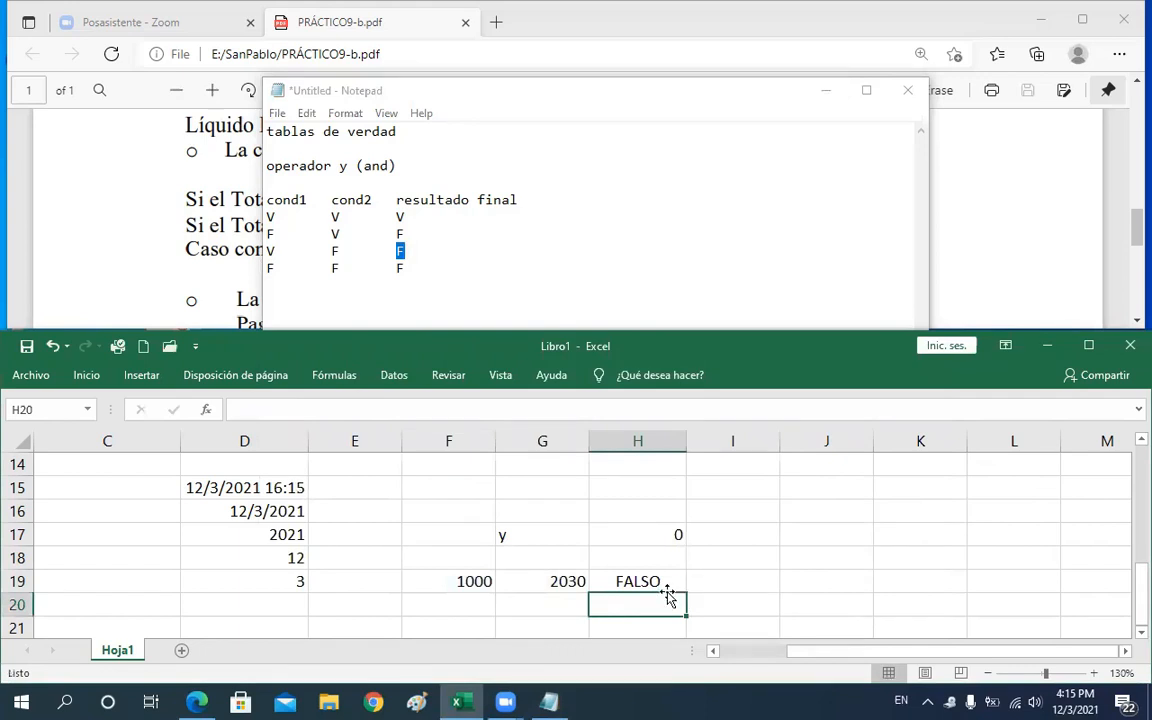
Change the test value in F19 to 1500
{"action": "left_click", "coordinate": [455, 583]}
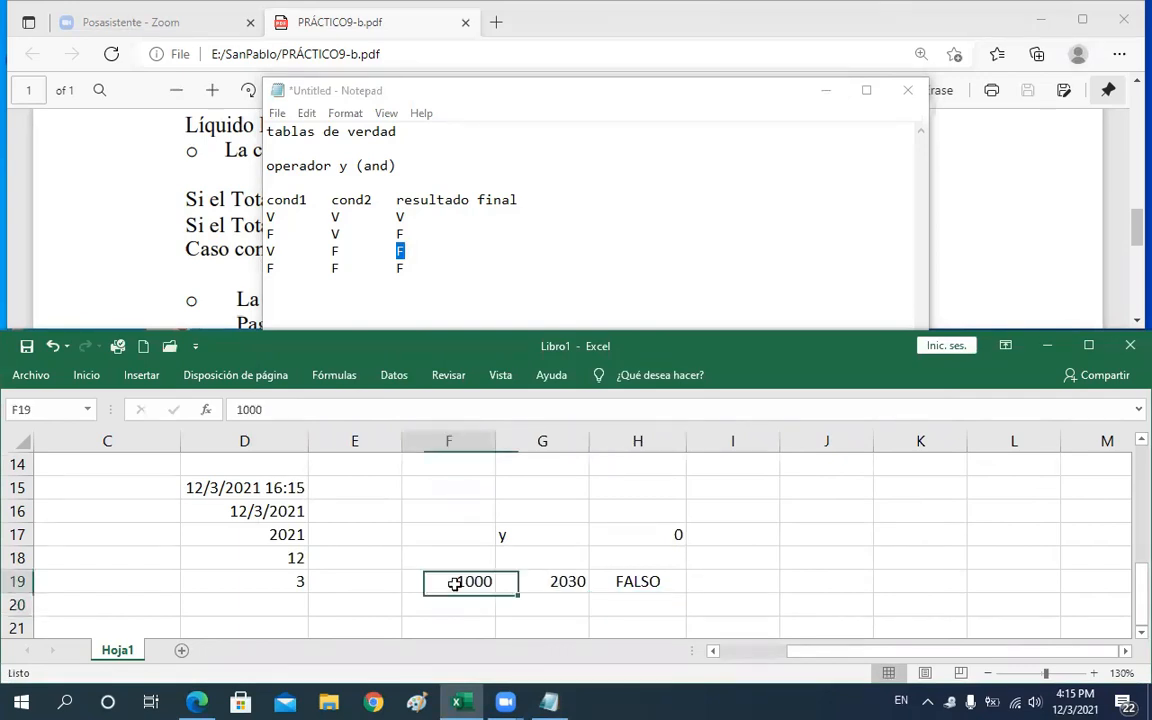
{"action": "type", "text": "1500"}
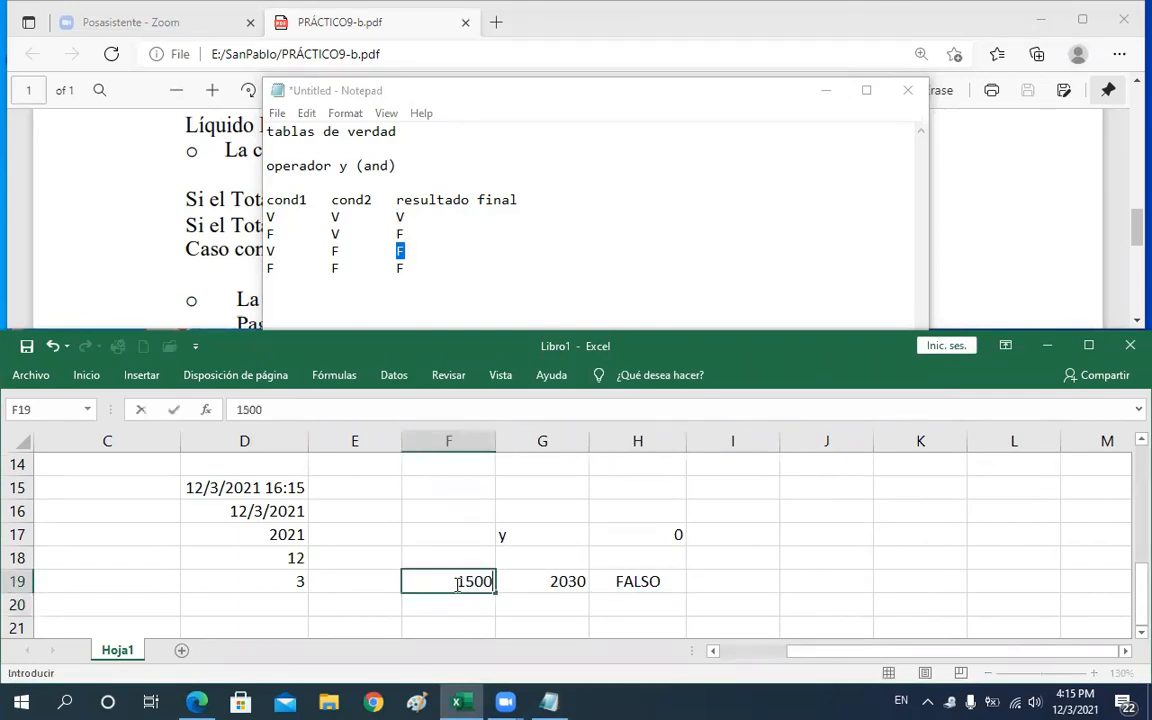
{"action": "key", "text": "Return"}
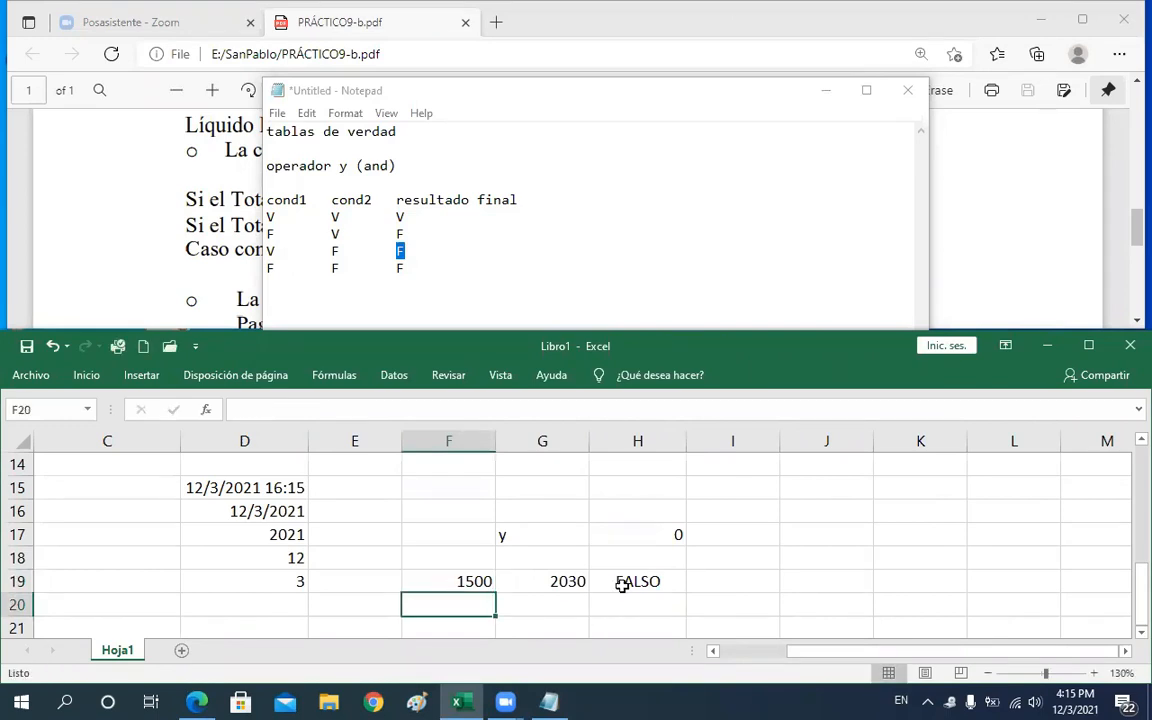
Compare the F19=1000 argument of H19's Y formula with the F F row of the truth table
{"action": "left_click", "coordinate": [615, 581]}
{"action": "double_click", "coordinate": [604, 578]}
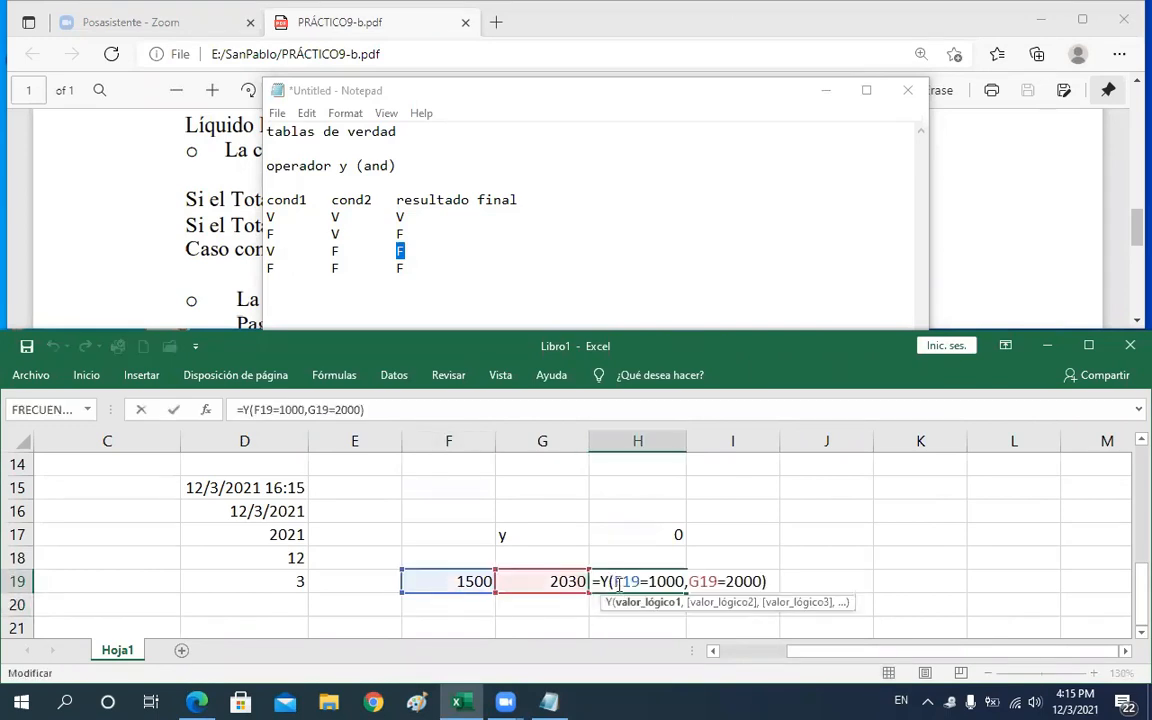
{"action": "left_click_drag", "start_coordinate": [614, 581], "coordinate": [685, 584]}
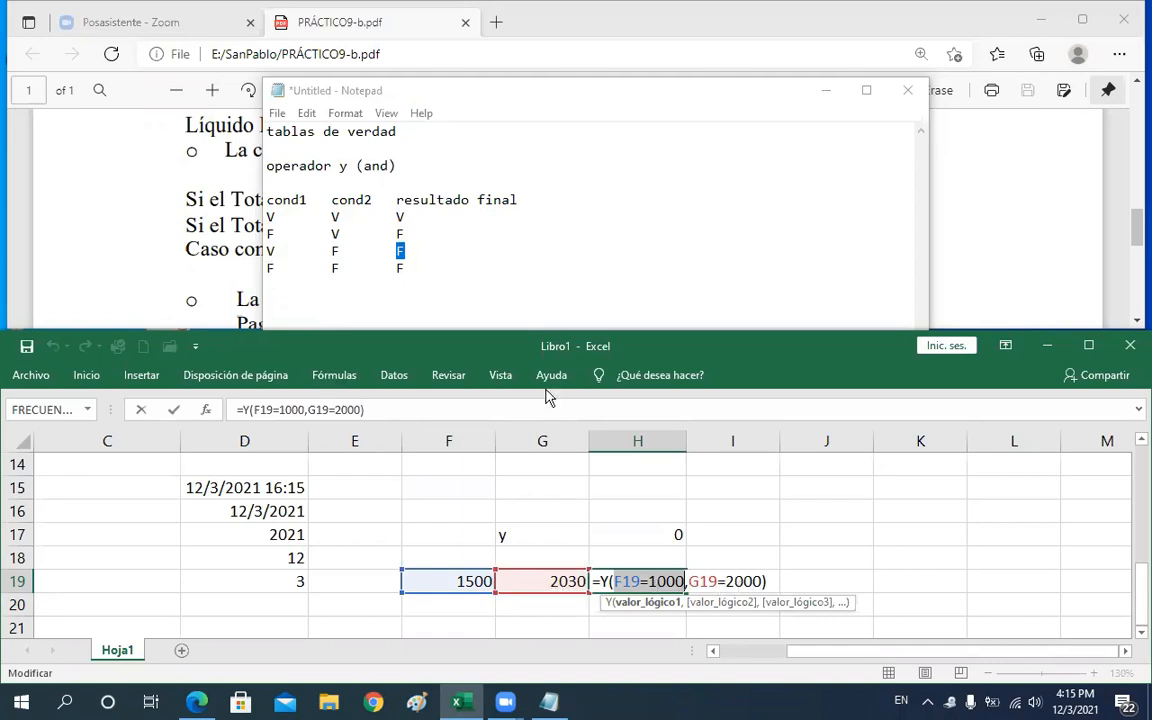
{"action": "left_click", "coordinate": [343, 270]}
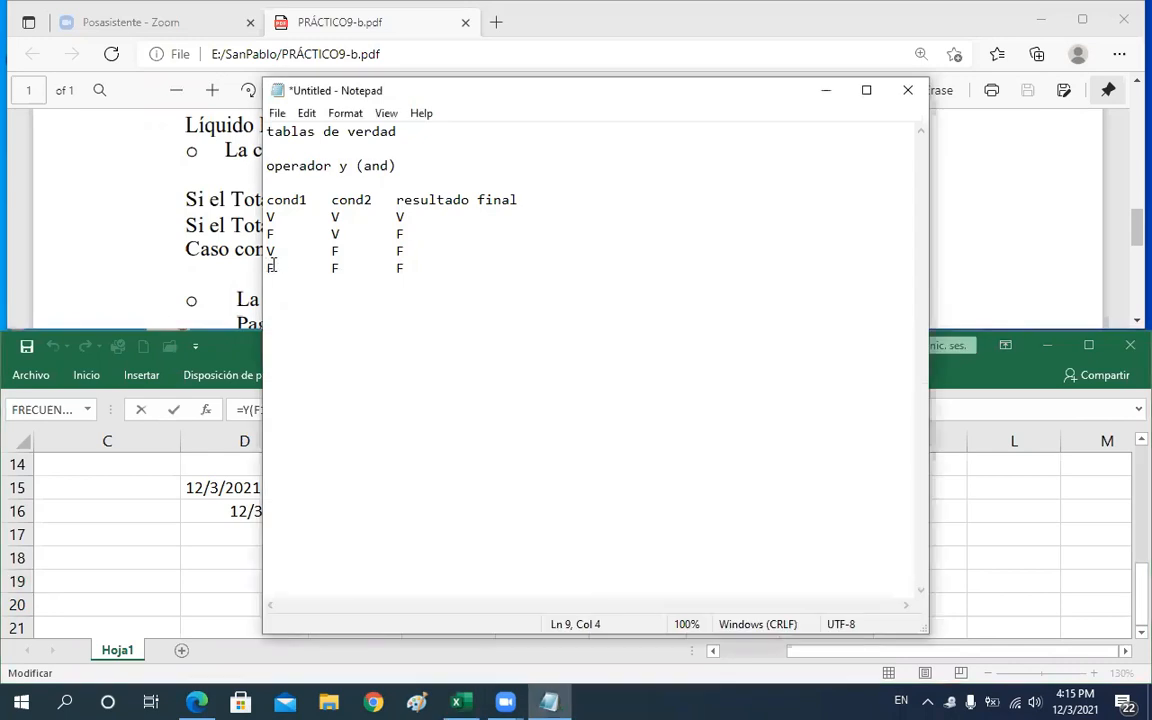
{"action": "key", "text": "shift+Home"}
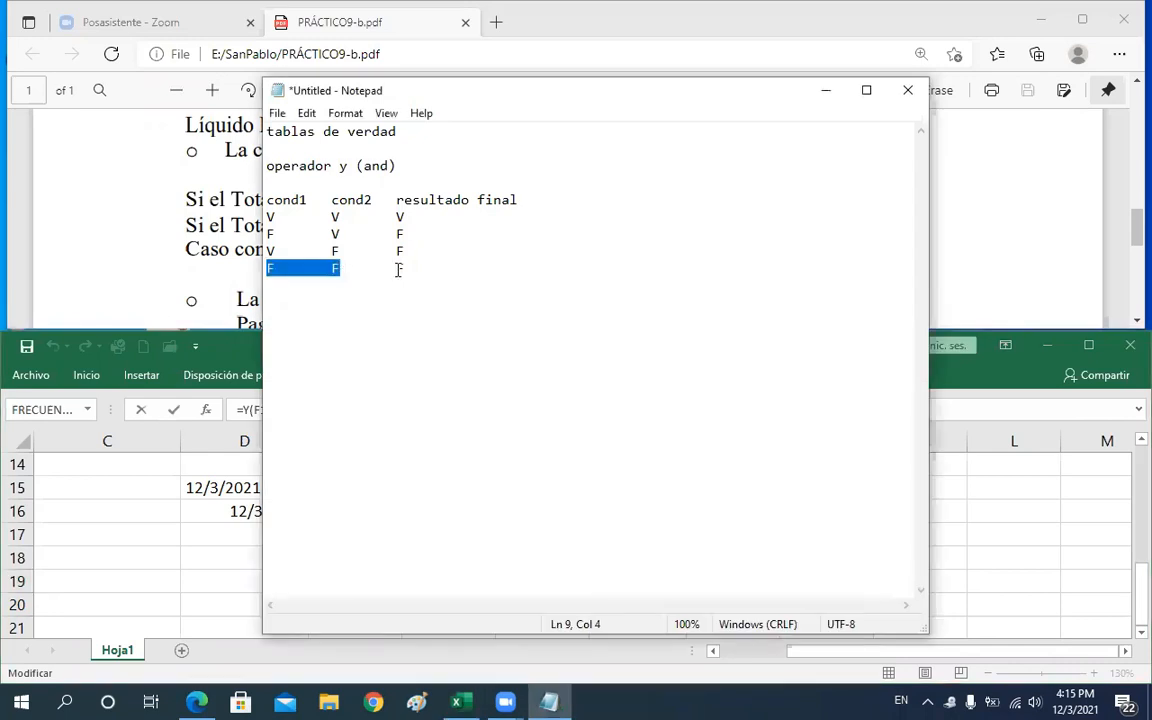
{"action": "key", "text": "Right"}
{"action": "key", "text": "shift+Right"}
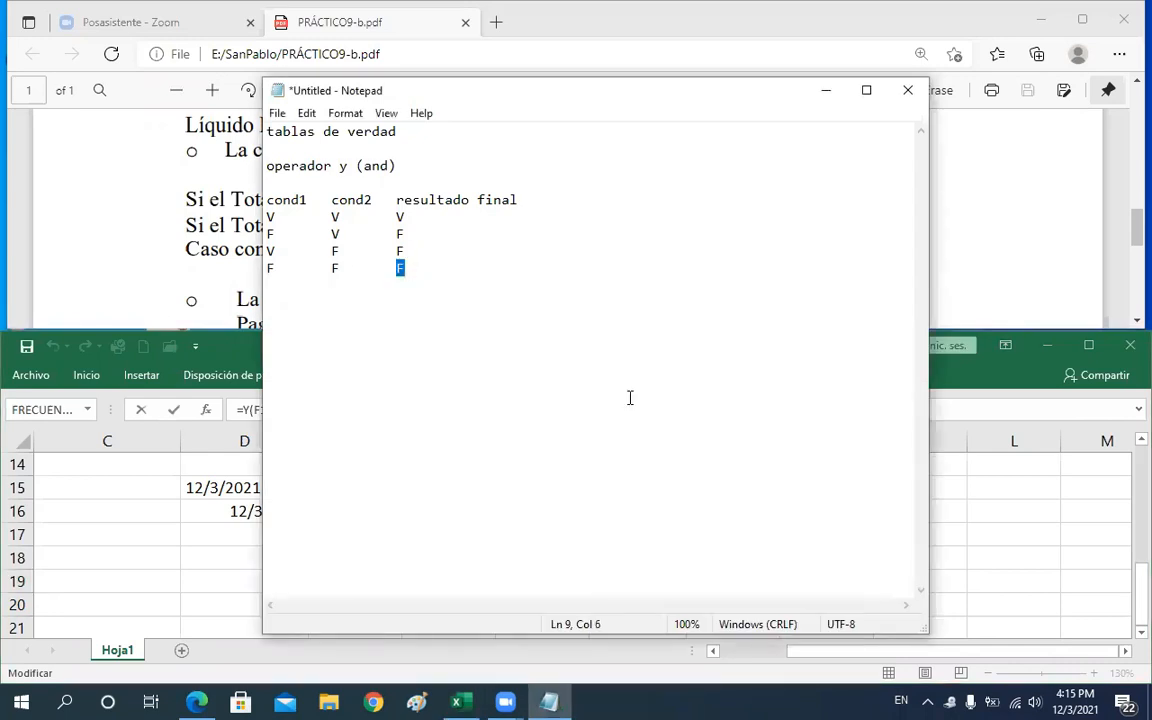
{"action": "left_click", "coordinate": [998, 582]}
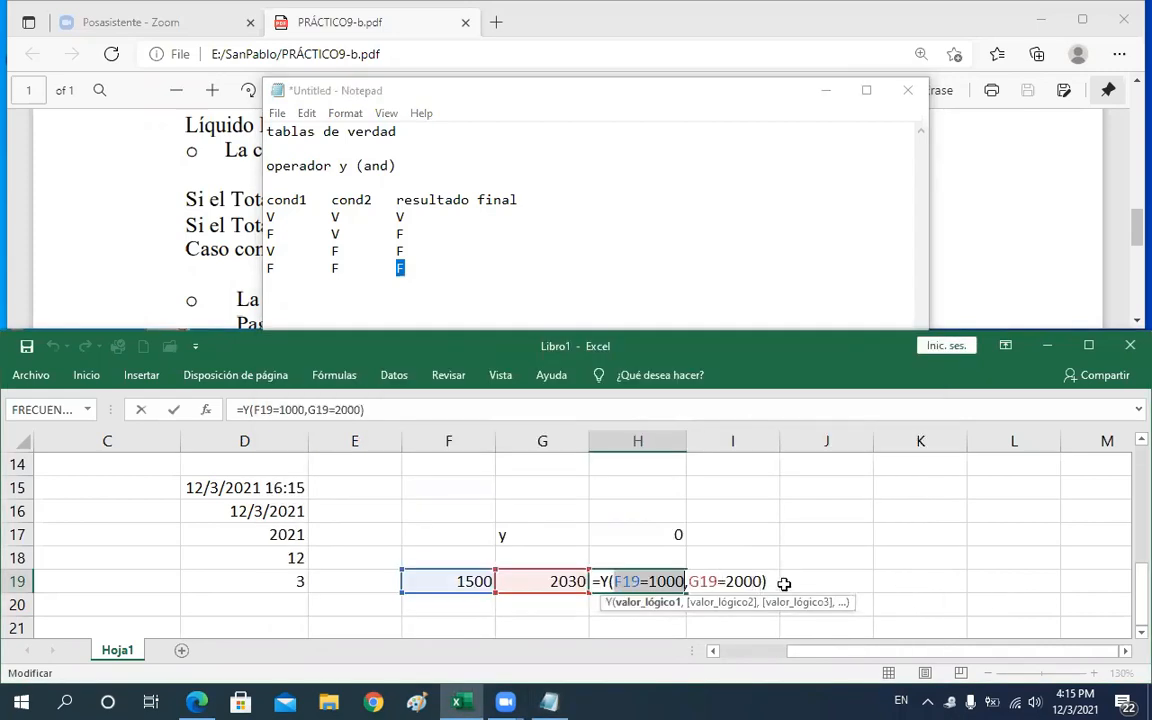
{"action": "key", "text": "Return"}
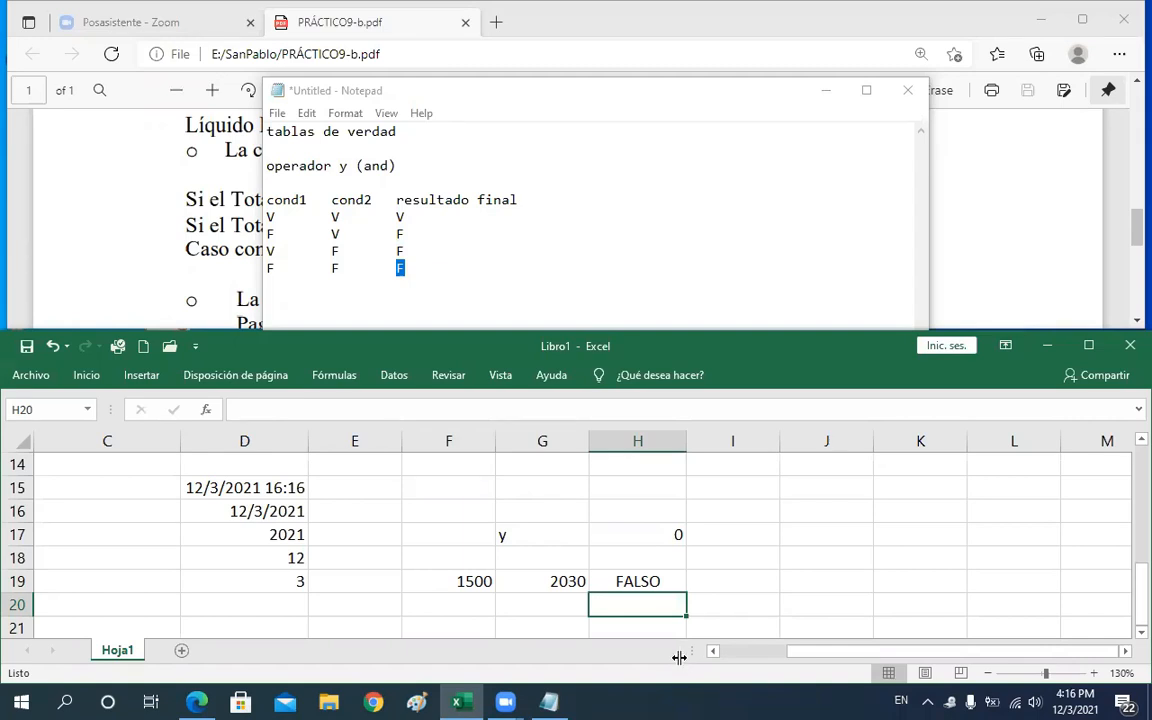
Add an "Operador o (or)" heading with cond1, cond2 and resultado final column headers below the AND table
{"action": "left_click", "coordinate": [482, 286]}
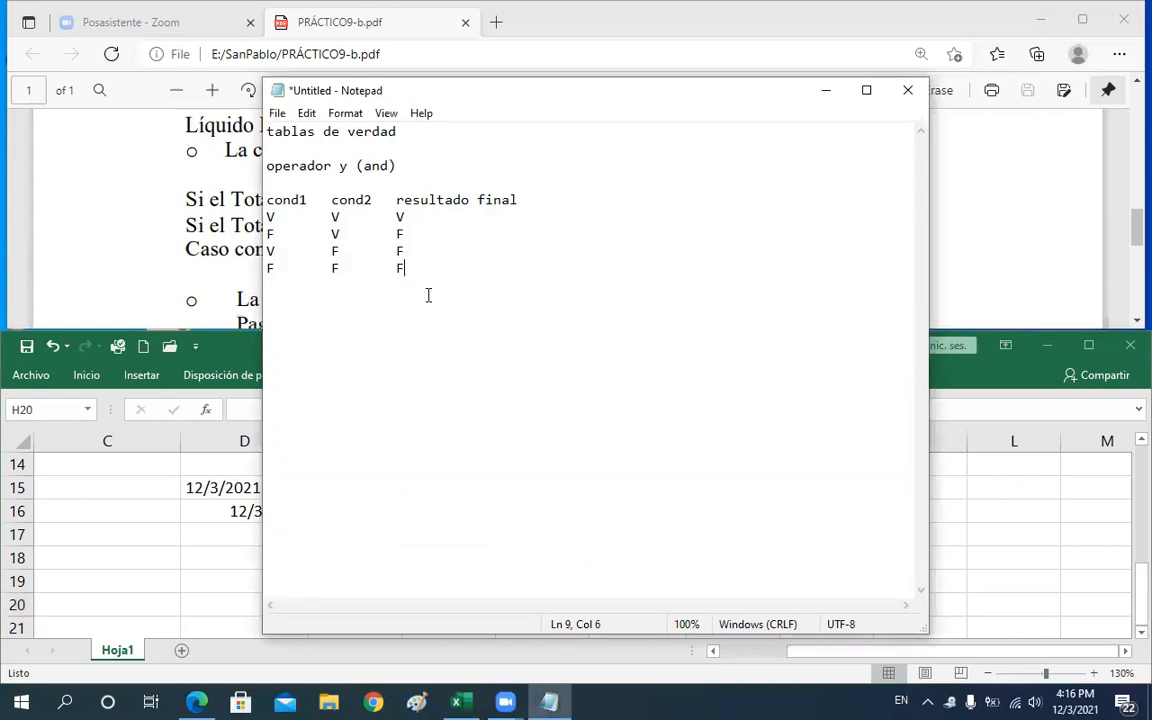
{"action": "key", "text": "Return"}
{"action": "key", "text": "Return"}
{"action": "type", "text": "OP"}
{"action": "key", "text": "BackSpace"}
{"action": "key", "text": "Caps_Lock"}
{"action": "type", "text": "perar"}
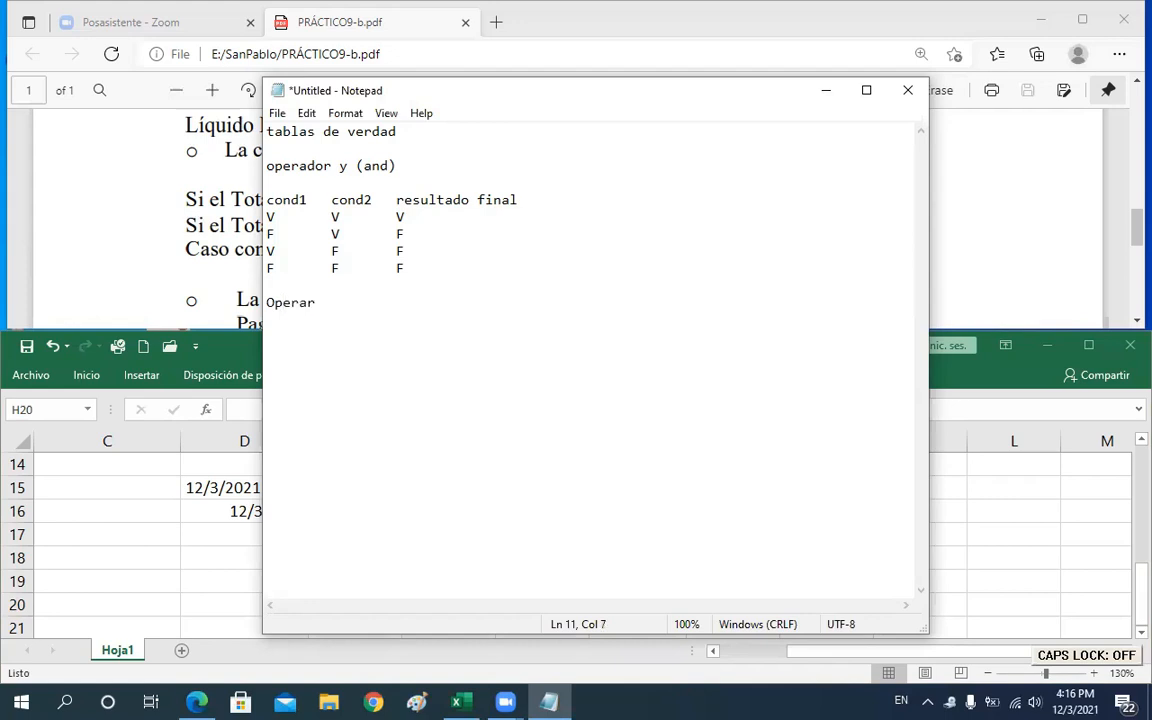
{"action": "type", "text": "do"}
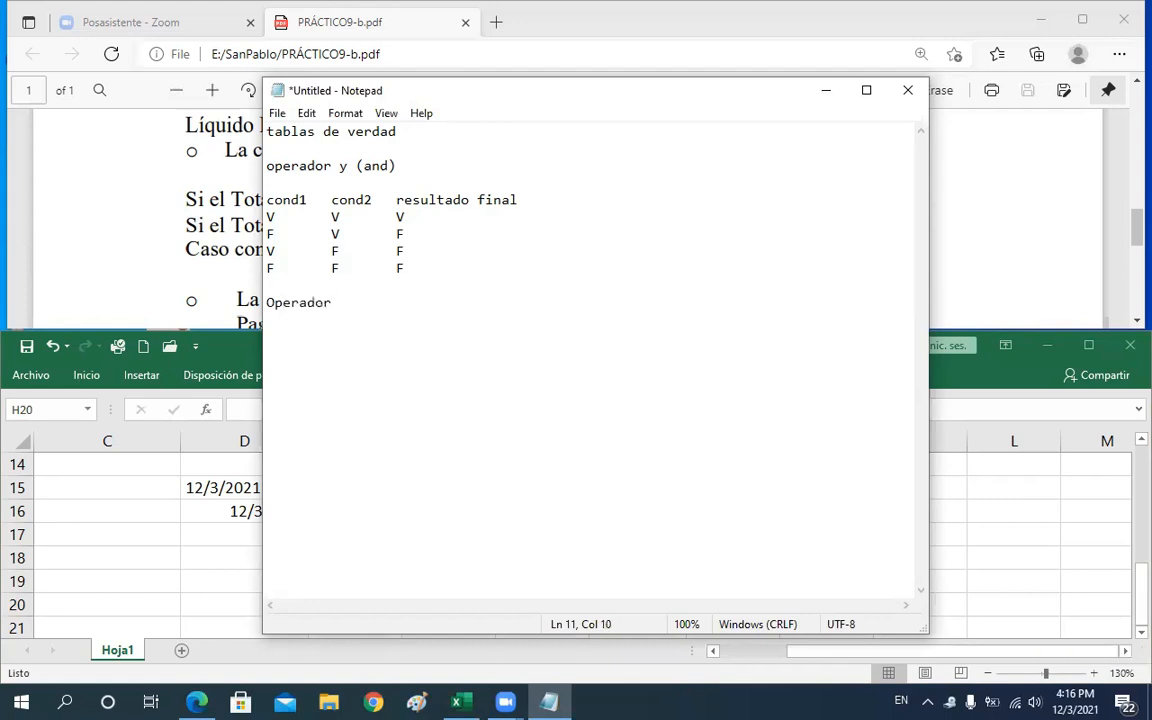
{"action": "type", "text": " o (or)"}
{"action": "key", "text": "Return"}
{"action": "key", "text": "Return"}
{"action": "type", "text": "cond1 cond"}
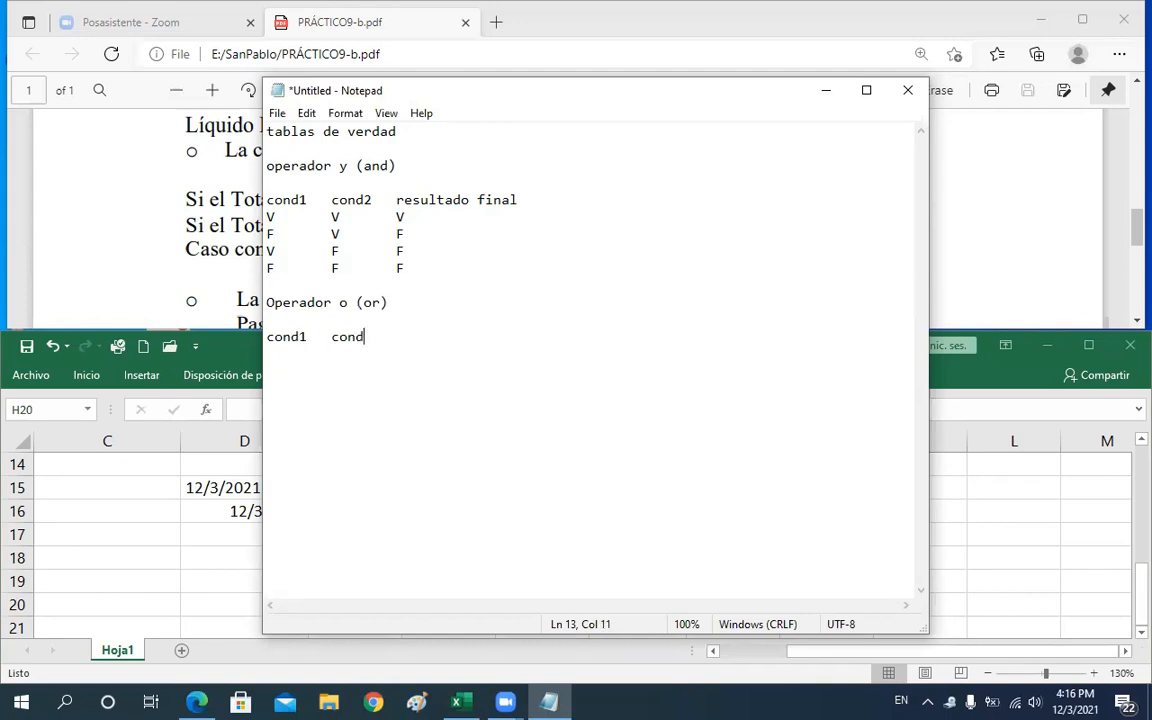
{"action": "type", "text": "2resultado"}
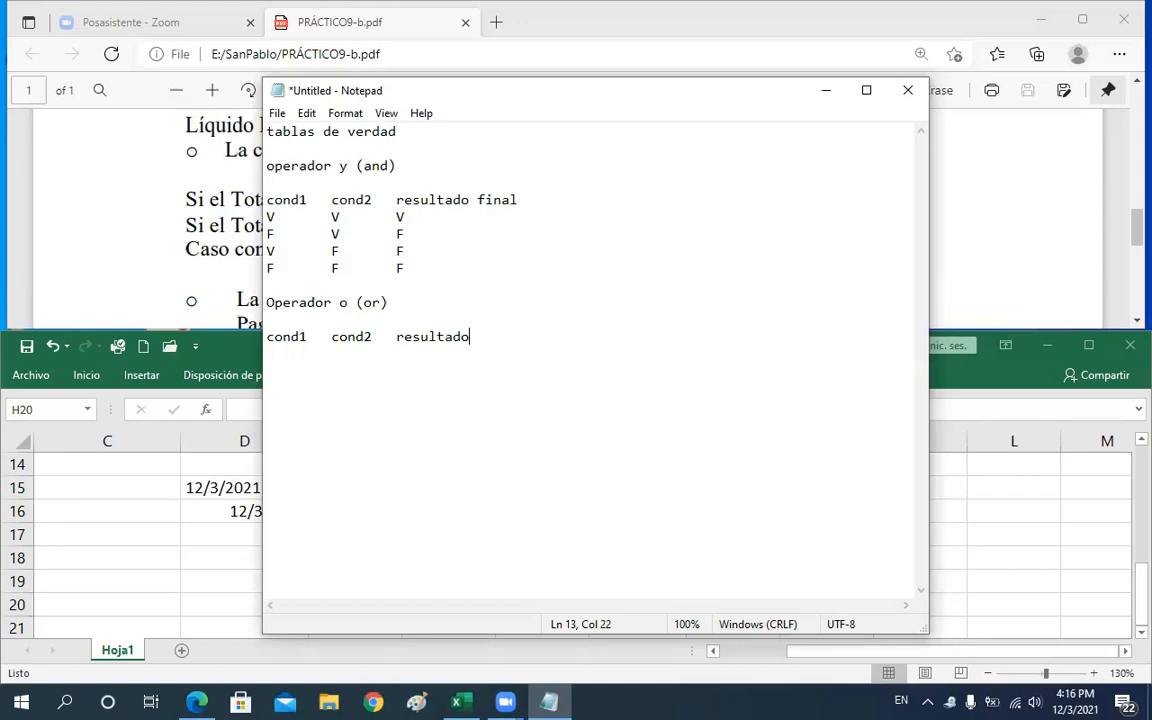
{"action": "type", "text": " final"}
{"action": "key", "text": "Return"}
{"action": "key", "text": "Caps_Lock"}
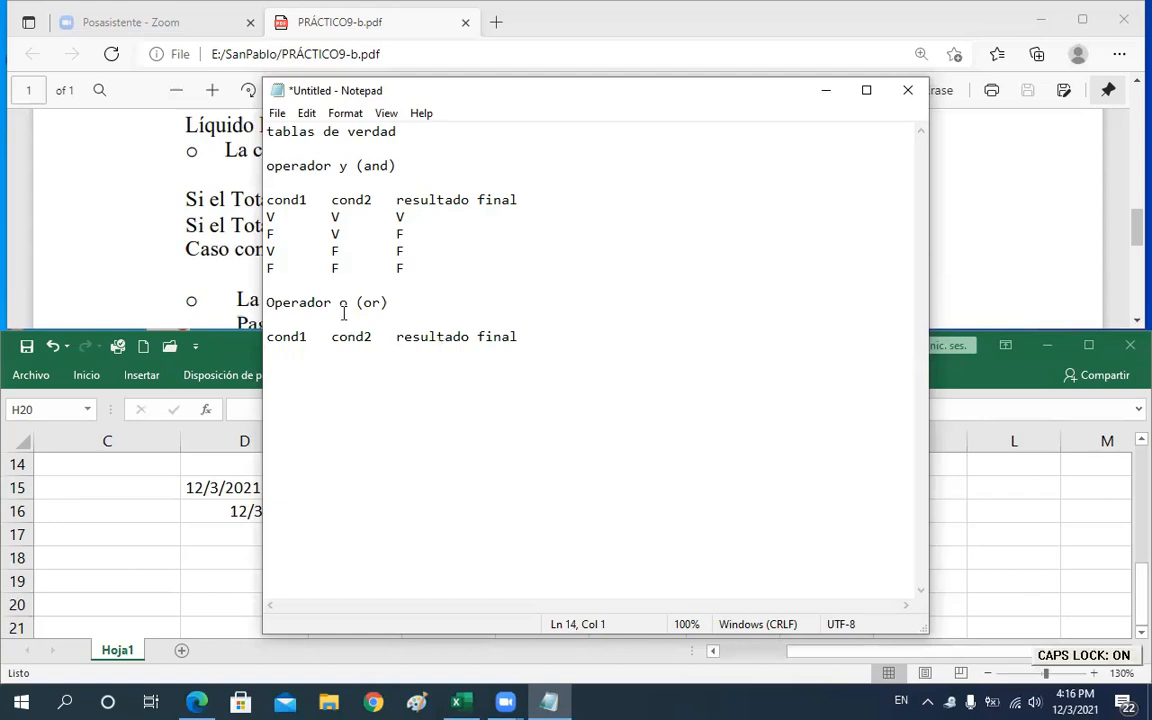
Fill the OR truth table rows: V V V, V F V, F V V and F F F
{"action": "left_click_drag", "start_coordinate": [340, 302], "coordinate": [399, 303]}
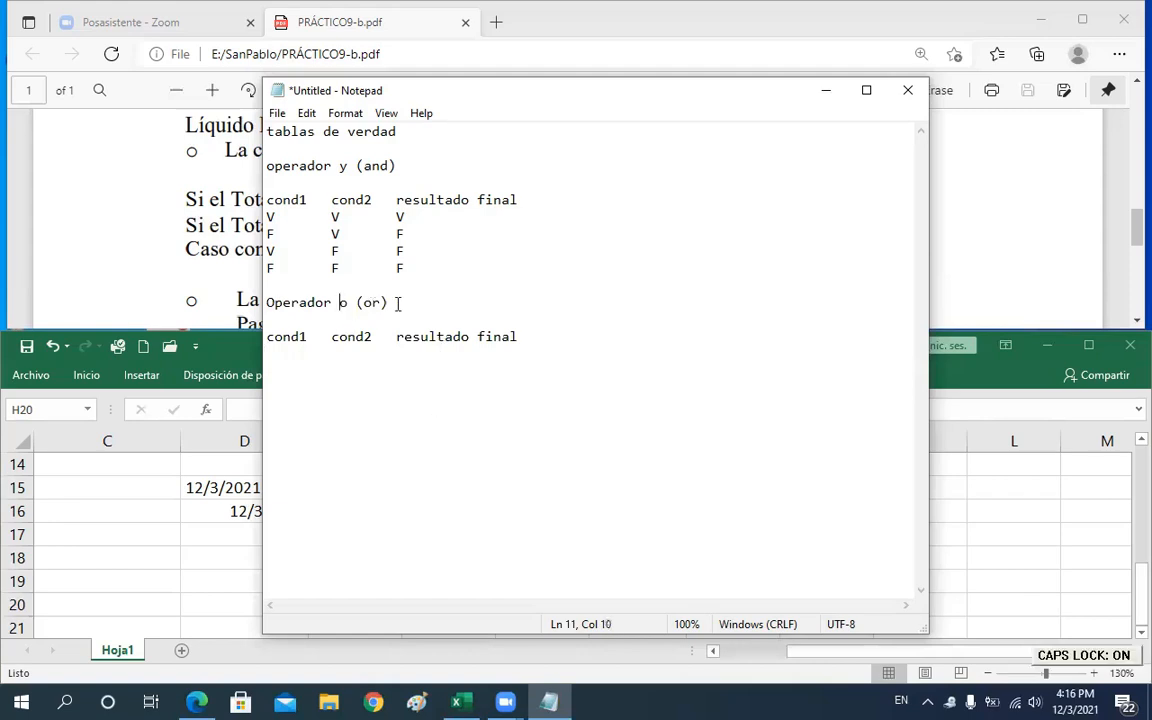
{"action": "left_click", "coordinate": [296, 362]}
{"action": "type", "text": "V"}
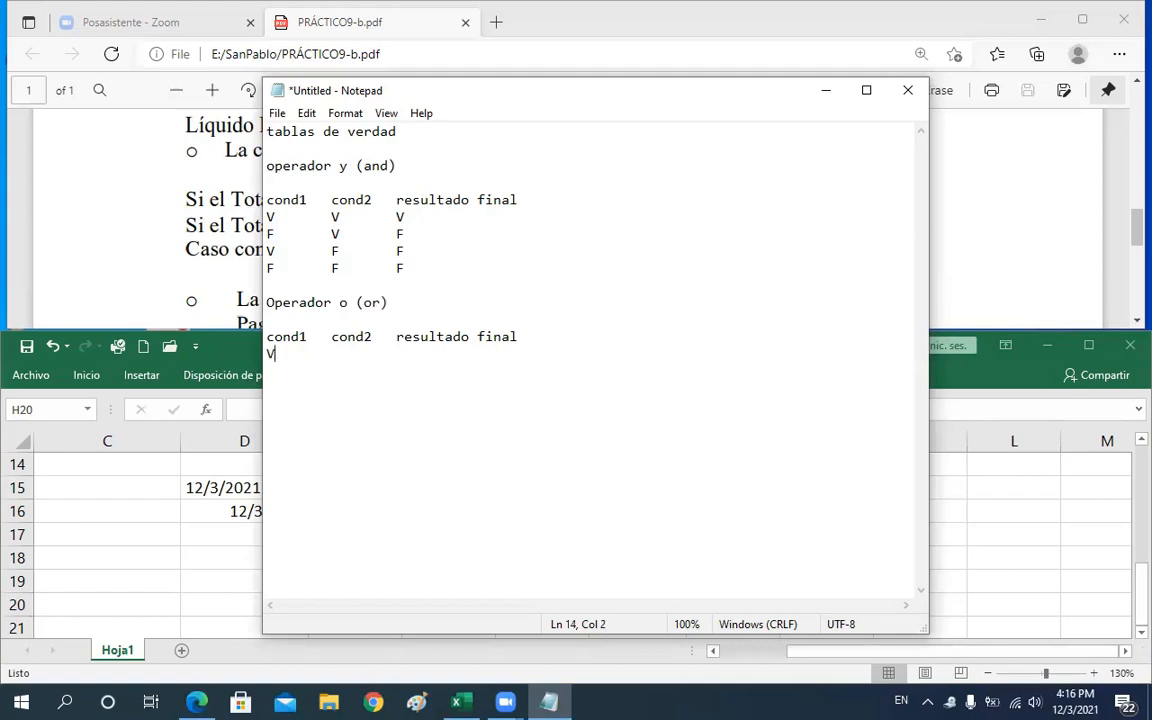
{"action": "key", "text": "Tab"}
{"action": "type", "text": "V"}
{"action": "key", "text": "Tab"}
{"action": "type", "text": "V"}
{"action": "key", "text": "Return"}
{"action": "type", "text": "V\tF\tV"}
{"action": "key", "text": "Return"}
{"action": "type", "text": "F"}
{"action": "key", "text": "Tab"}
{"action": "type", "text": "V\tV"}
{"action": "key", "text": "Return"}
{"action": "type", "text": "F"}
{"action": "key", "text": "Tab"}
{"action": "type", "text": "F"}
{"action": "key", "text": "Tab"}
{"action": "type", "text": "F"}
Change H19's formula to the O function, =O(F19=1000,G19=2000), checking it against the F F row of the OR table
{"action": "left_click", "coordinate": [1052, 530]}
{"action": "key", "text": "BackSpace"}
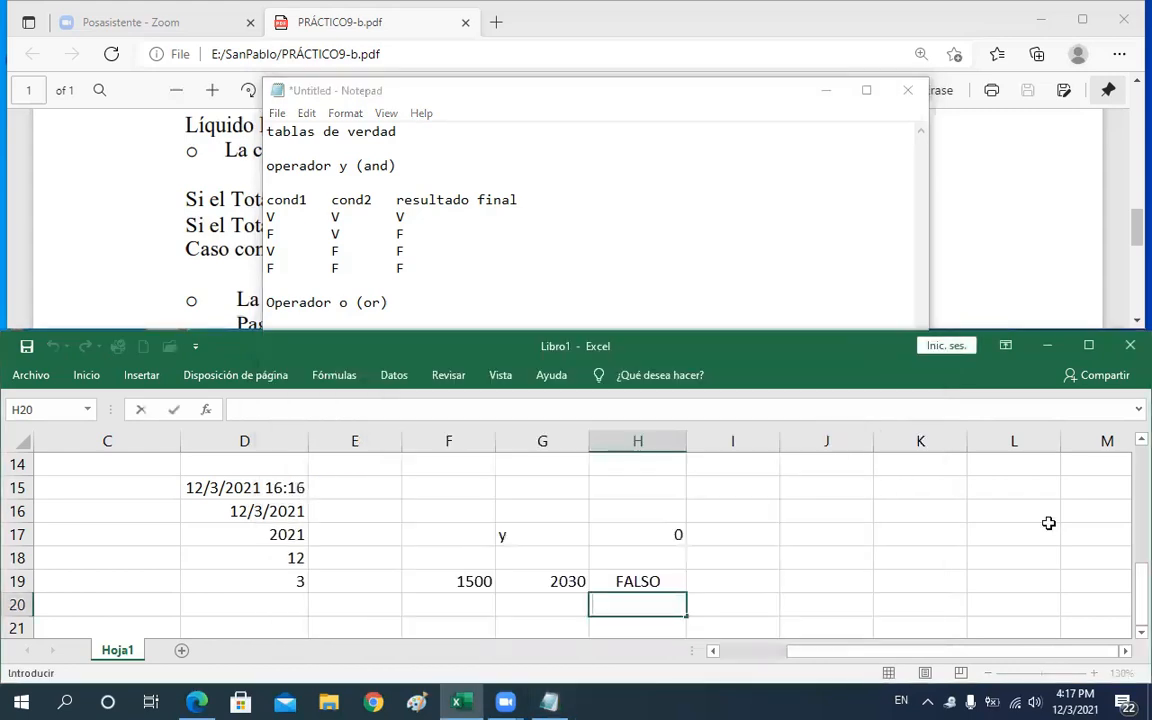
{"action": "key", "text": "Escape"}
{"action": "key", "text": "Up"}
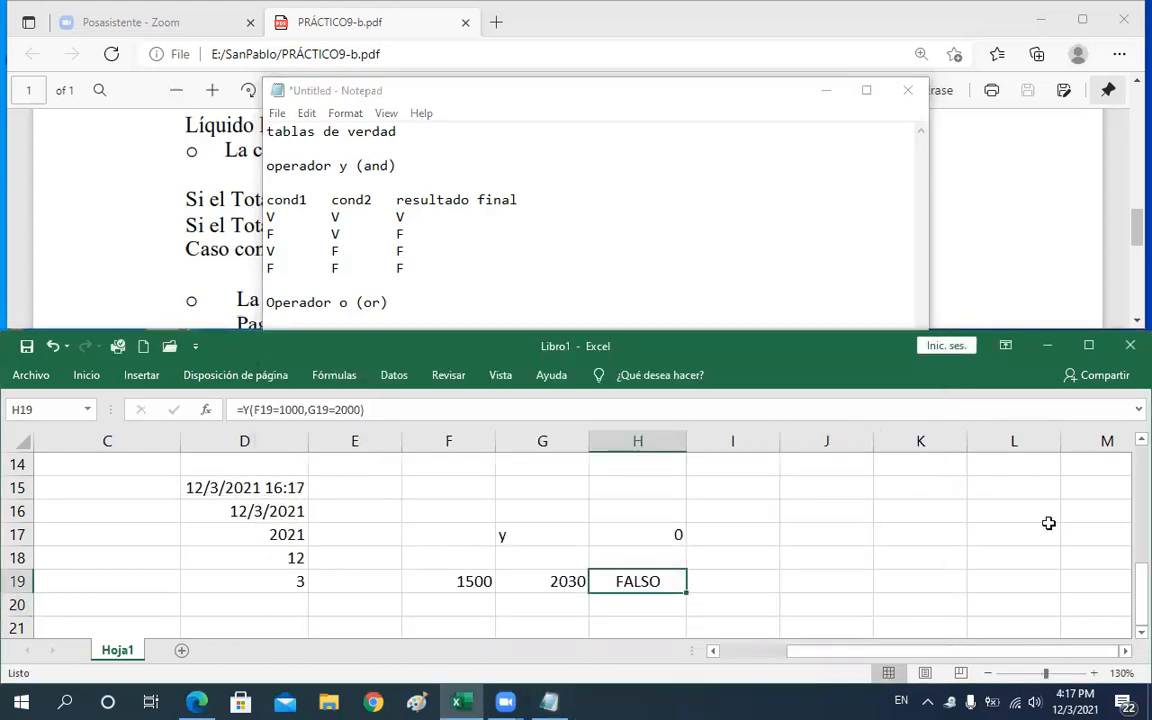
{"action": "key", "text": "F2"}
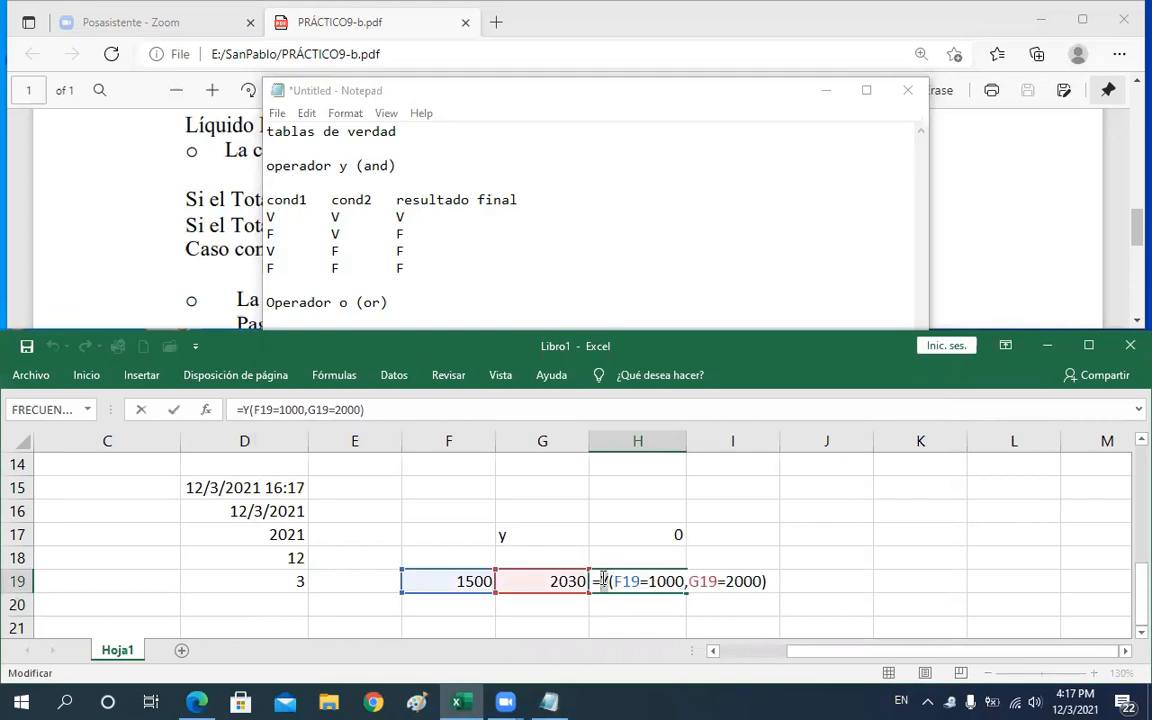
{"action": "type", "text": "O"}
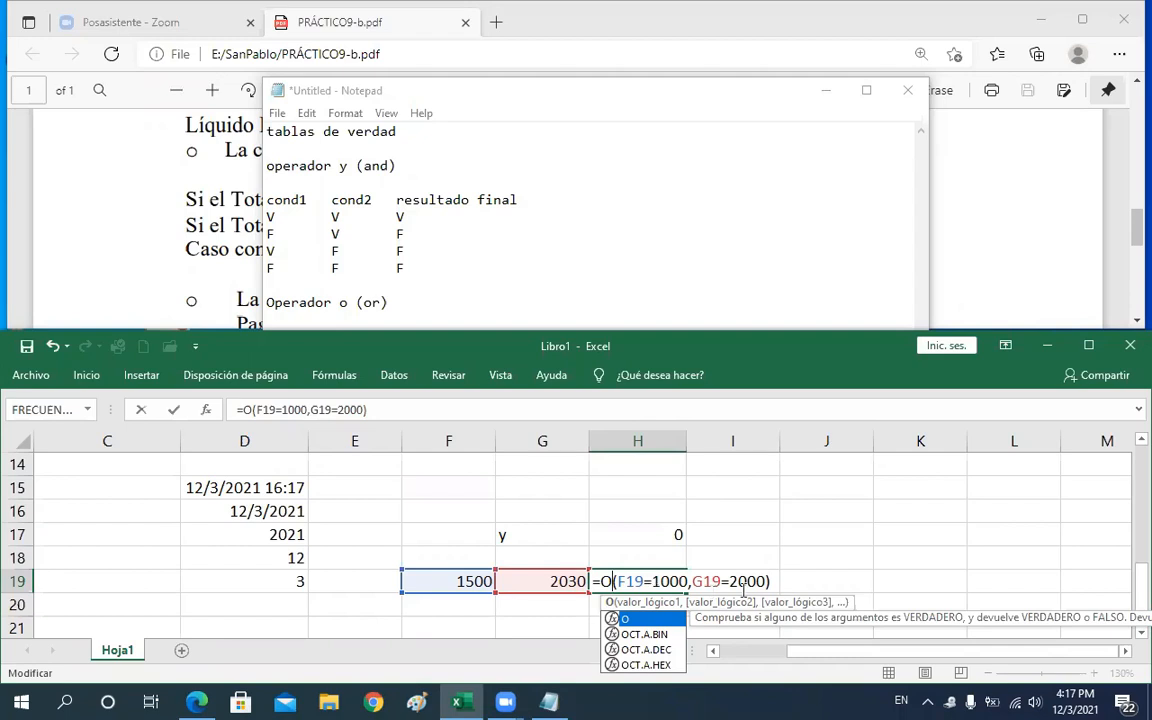
{"action": "left_click", "coordinate": [922, 228]}
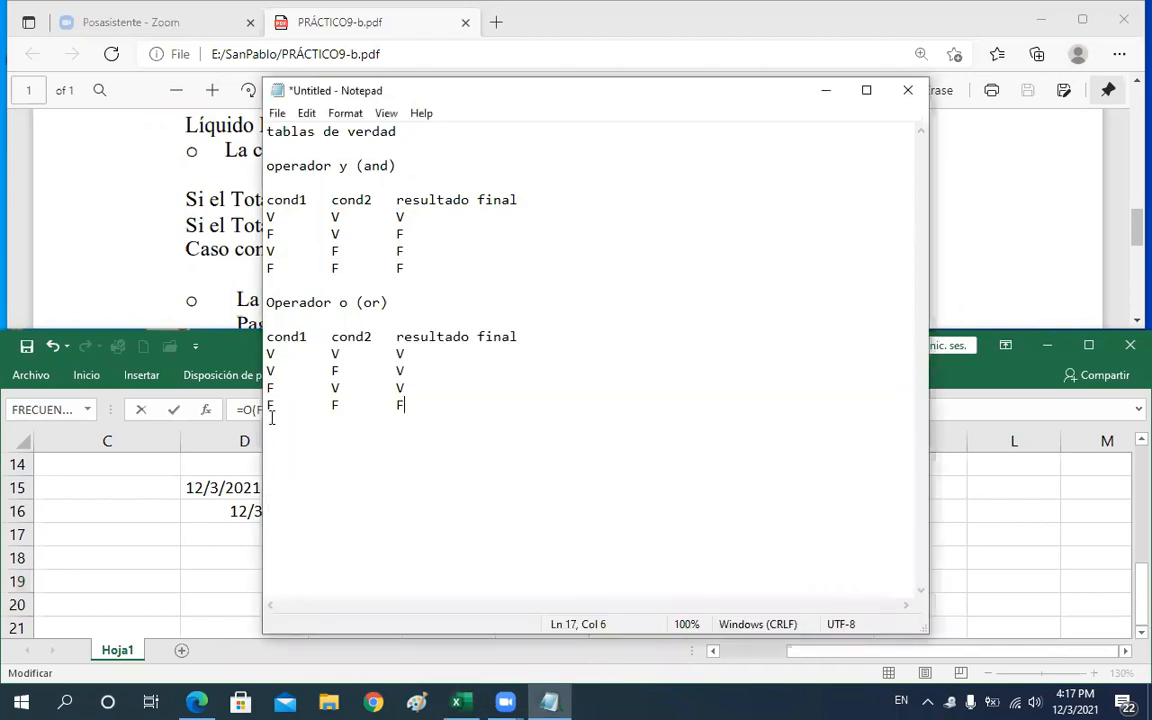
{"action": "left_click_drag", "start_coordinate": [268, 405], "coordinate": [412, 405]}
{"action": "left_click", "coordinate": [1031, 367]}
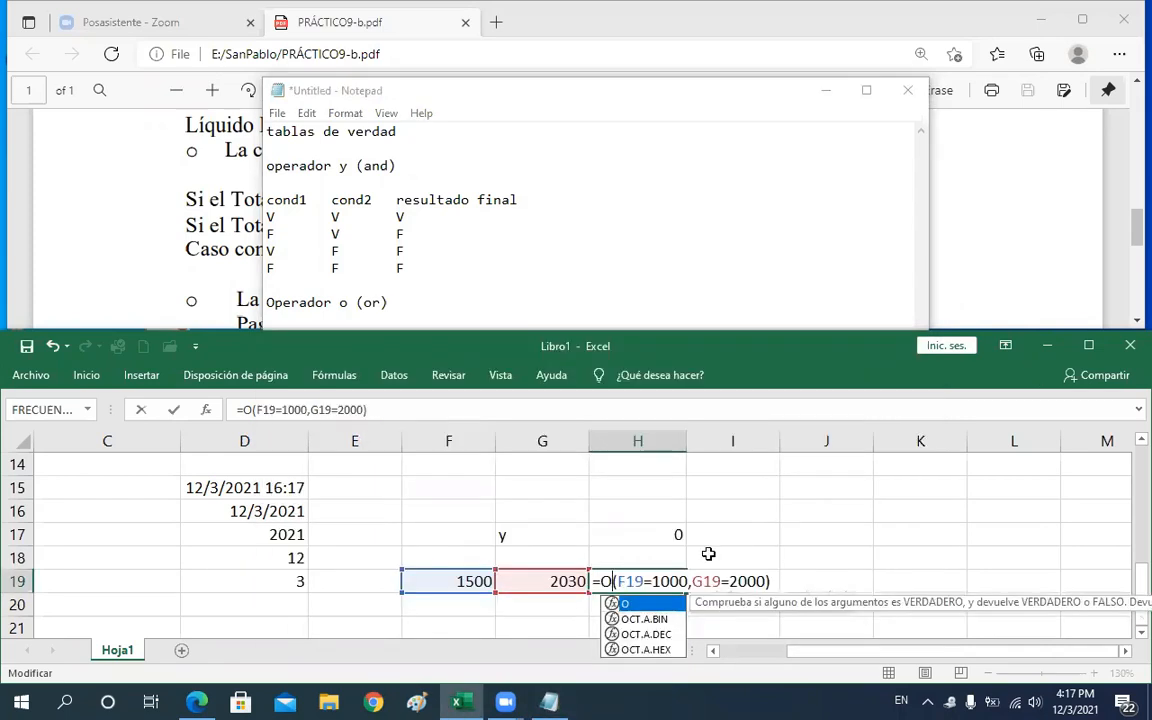
{"action": "left_click", "coordinate": [738, 581]}
{"action": "left_click", "coordinate": [738, 581]}
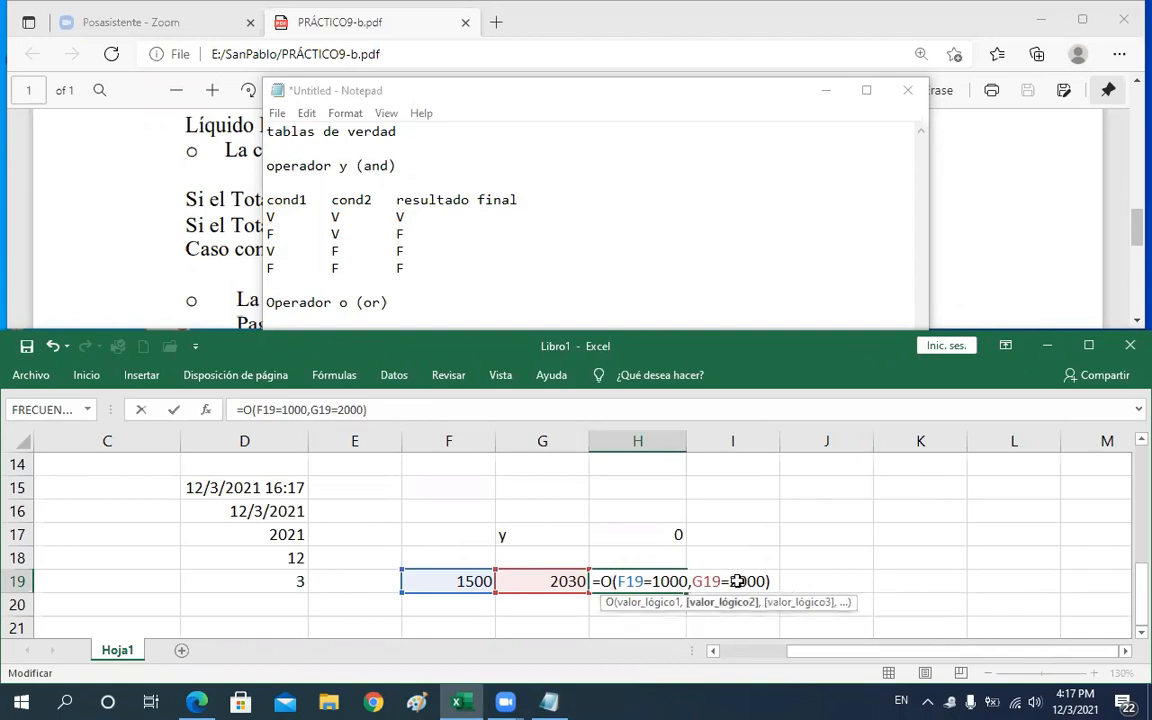
{"action": "key", "text": "Return"}
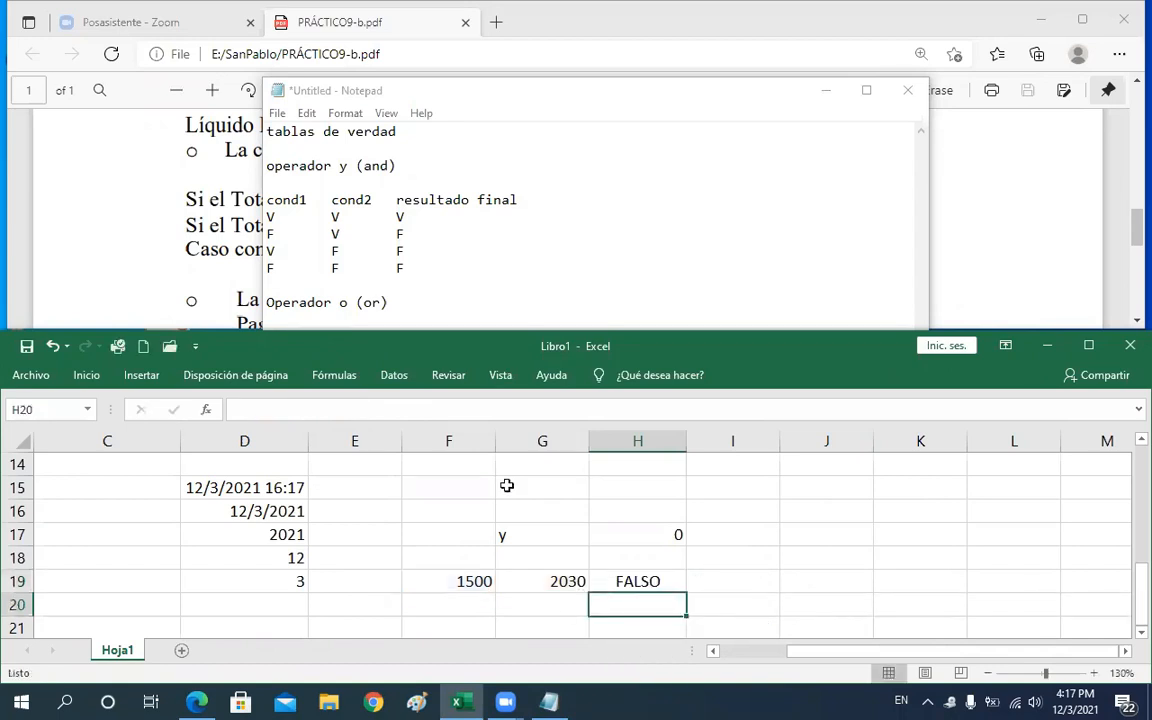
Set the test value in F19 to 1000 to match the V F row of the OR truth table
{"action": "left_click", "coordinate": [268, 246]}
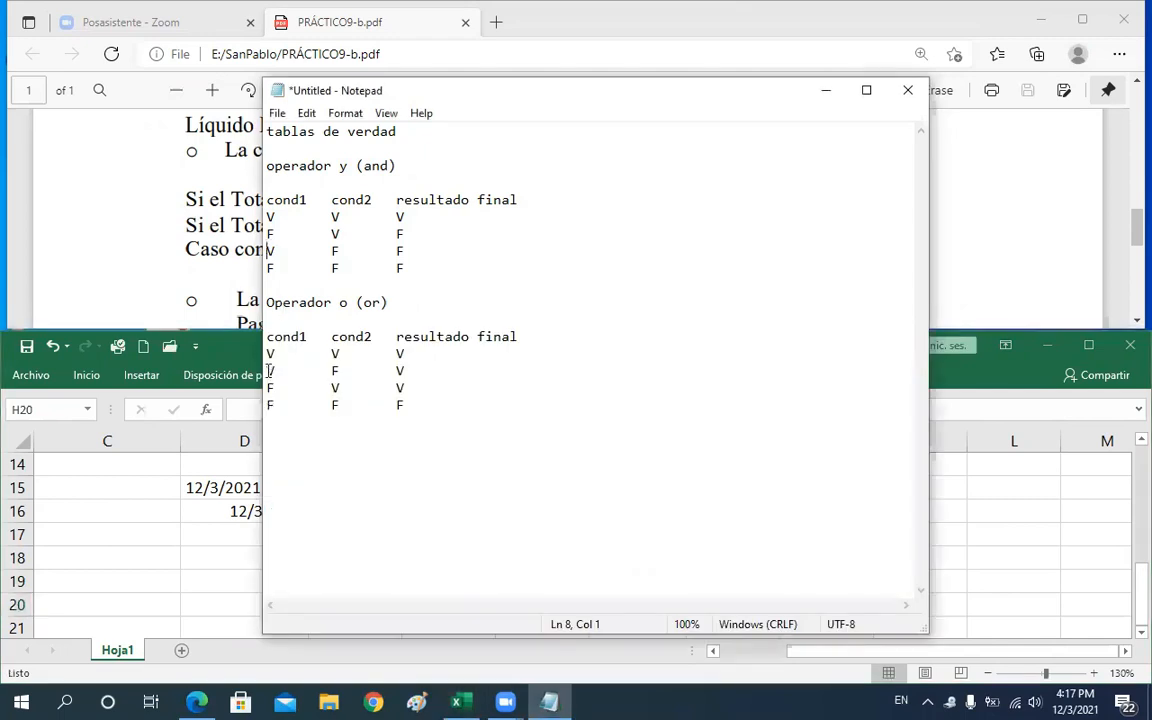
{"action": "left_click_drag", "start_coordinate": [268, 370], "coordinate": [342, 370]}
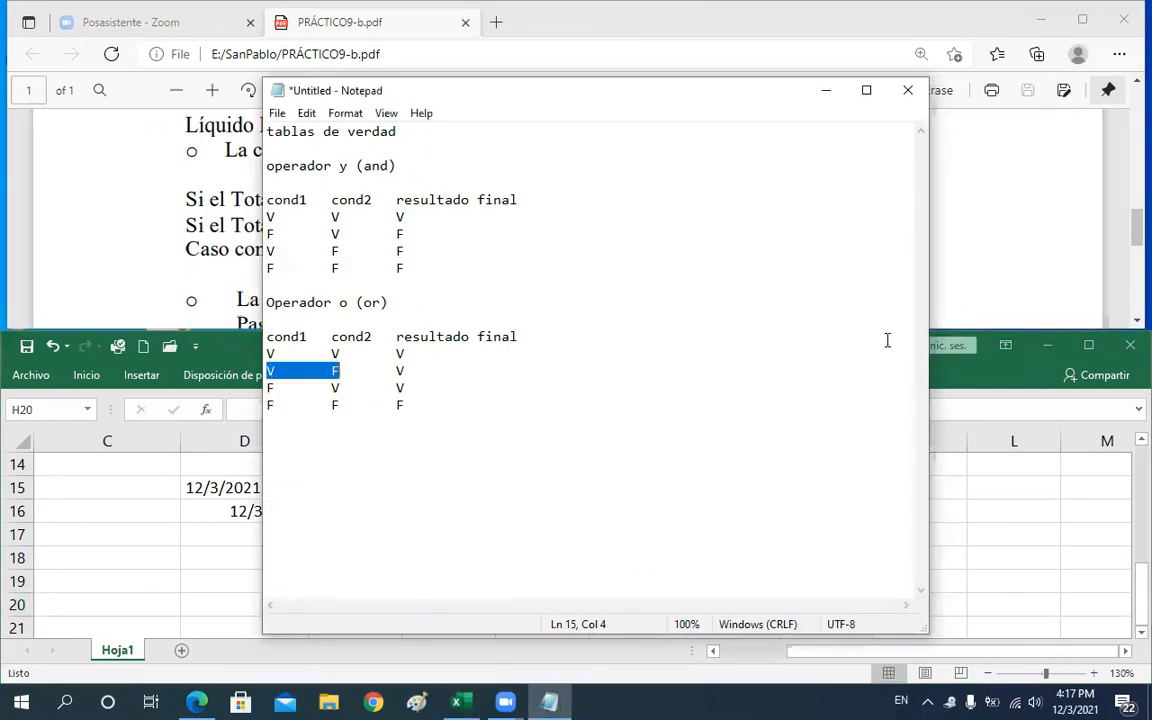
{"action": "key", "text": "alt+Tab"}
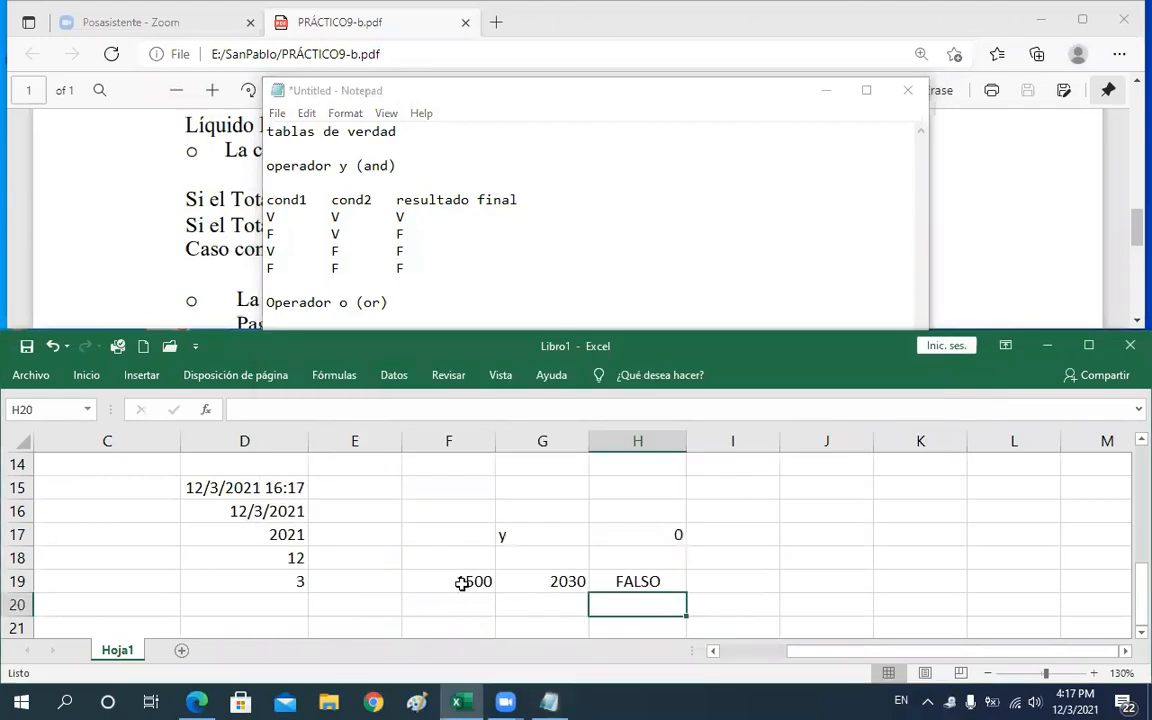
{"action": "left_click", "coordinate": [462, 584]}
{"action": "type", "text": "1000"}
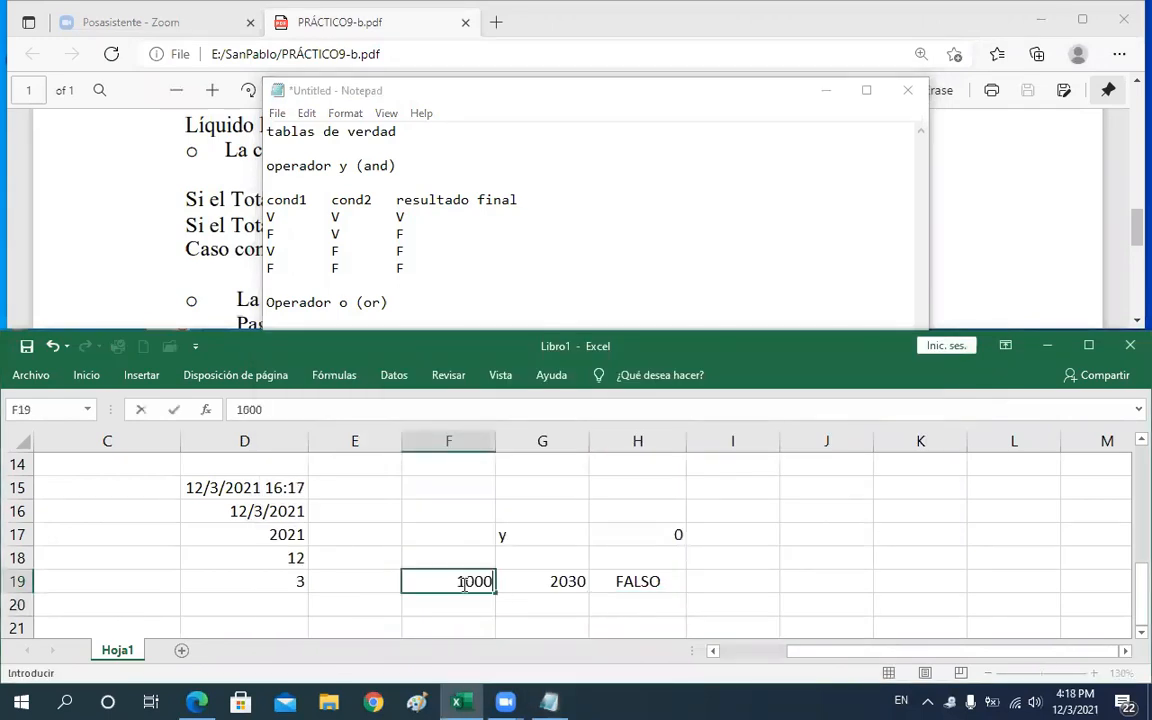
{"action": "key", "text": "Return"}
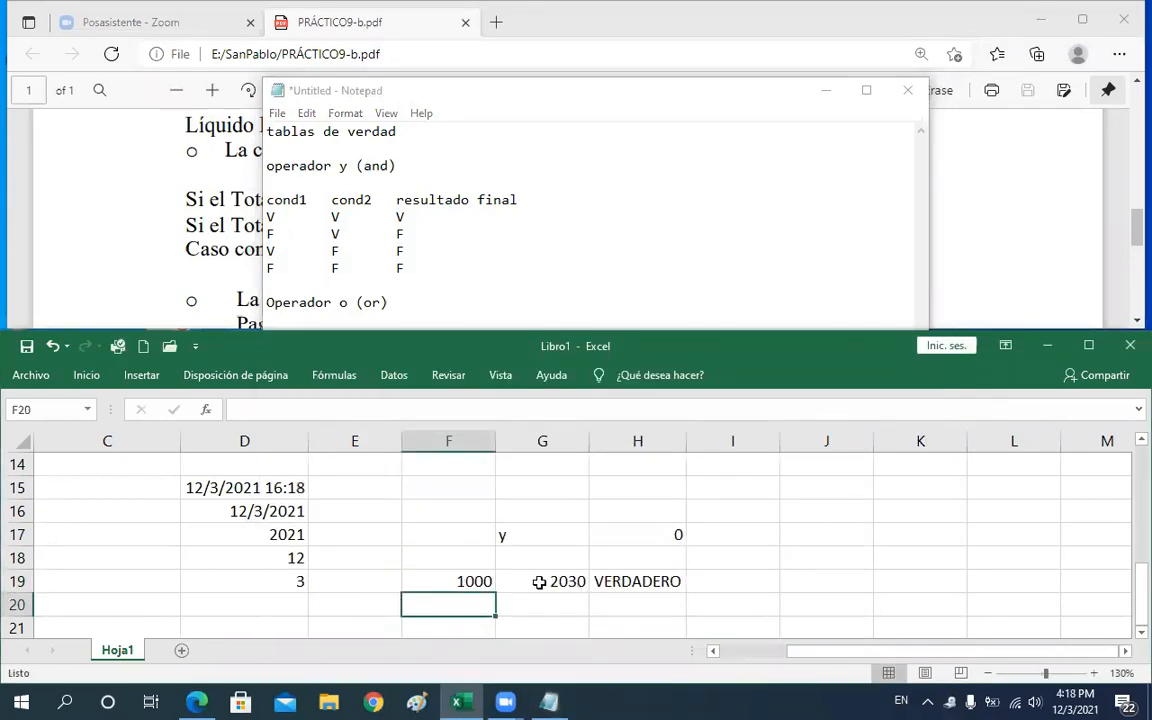
Compare H19's O formula arguments with the V F V row and the "o (or)" heading of the truth table
{"action": "double_click", "coordinate": [628, 582]}
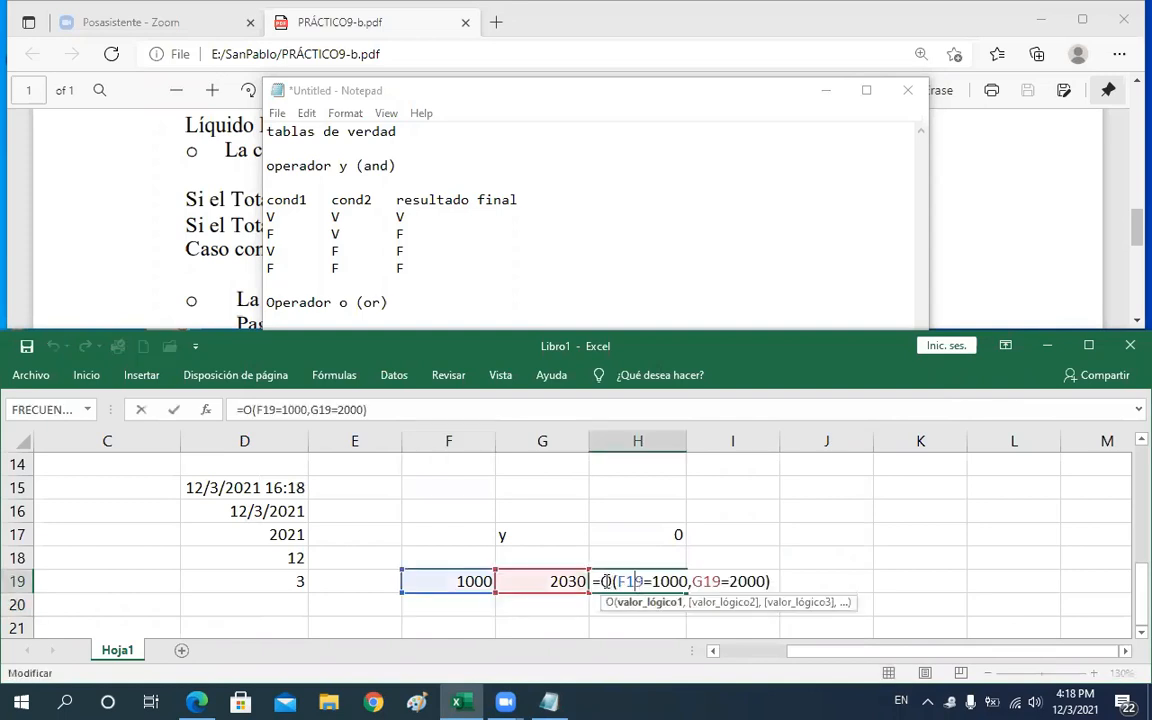
{"action": "double_click", "coordinate": [630, 581]}
{"action": "key", "text": "alt+Tab"}
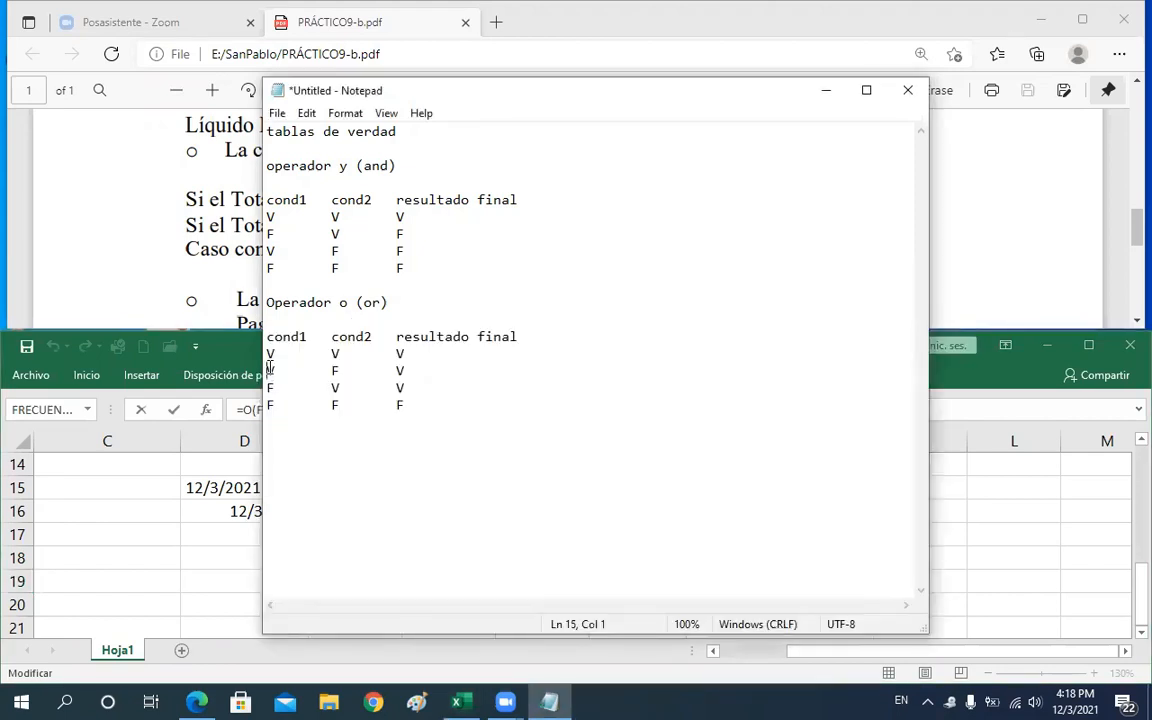
{"action": "left_click", "coordinate": [312, 370], "text": "shift"}
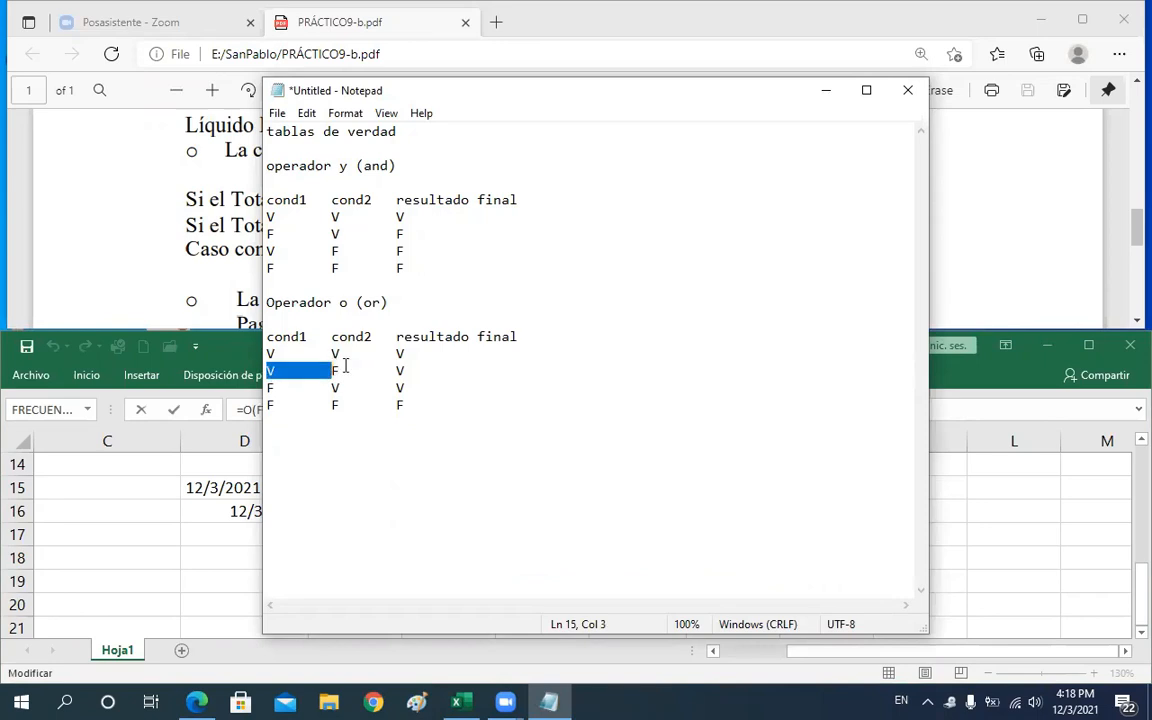
{"action": "left_click", "coordinate": [408, 371], "text": "shift"}
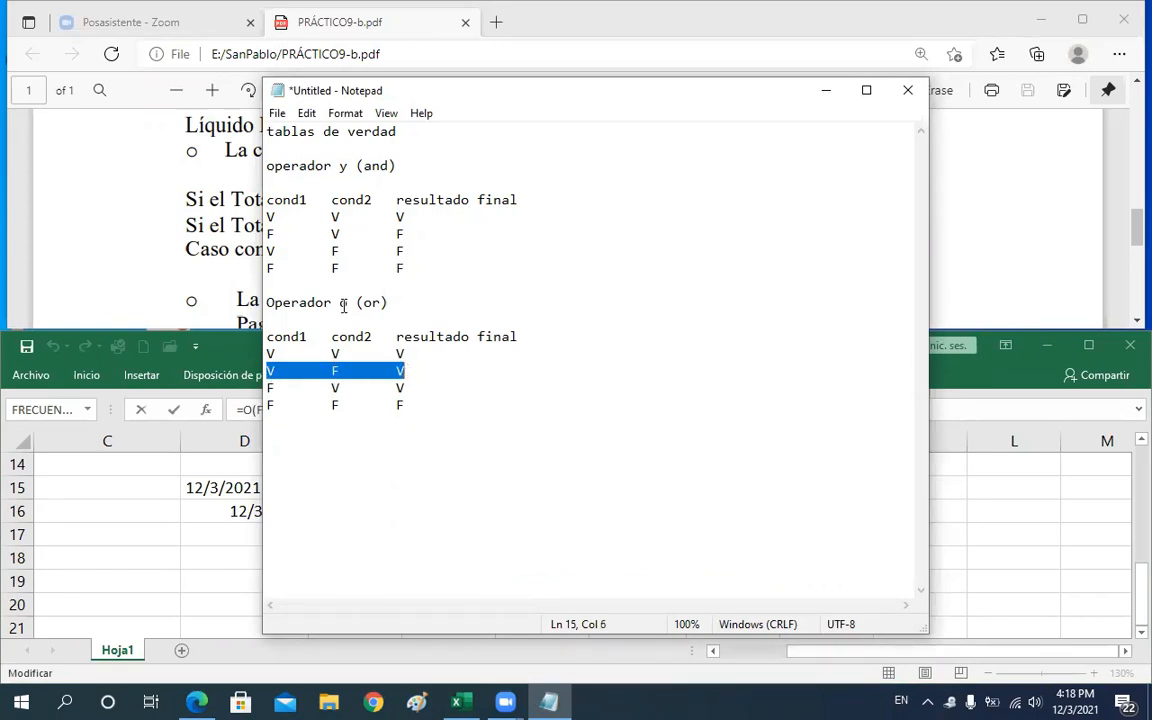
{"action": "left_click_drag", "start_coordinate": [405, 301], "coordinate": [340, 302]}
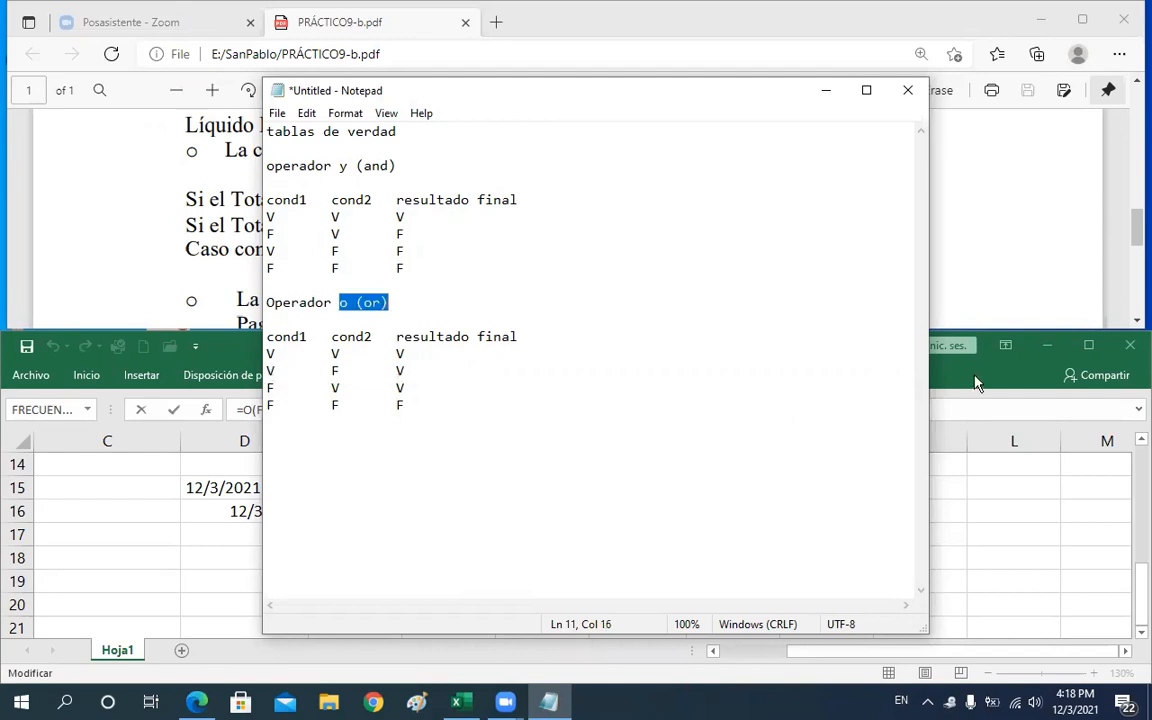
{"action": "left_click", "coordinate": [852, 490]}
{"action": "key", "text": "ctrl+Return"}
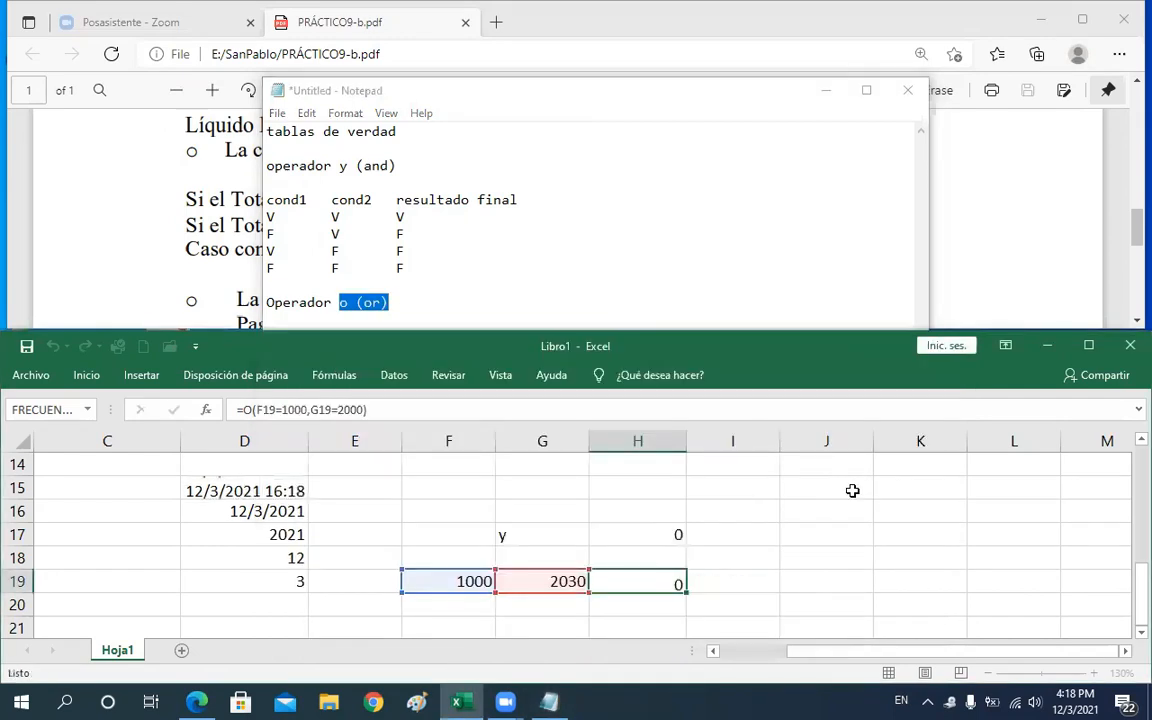
{"action": "key", "text": "Return"}
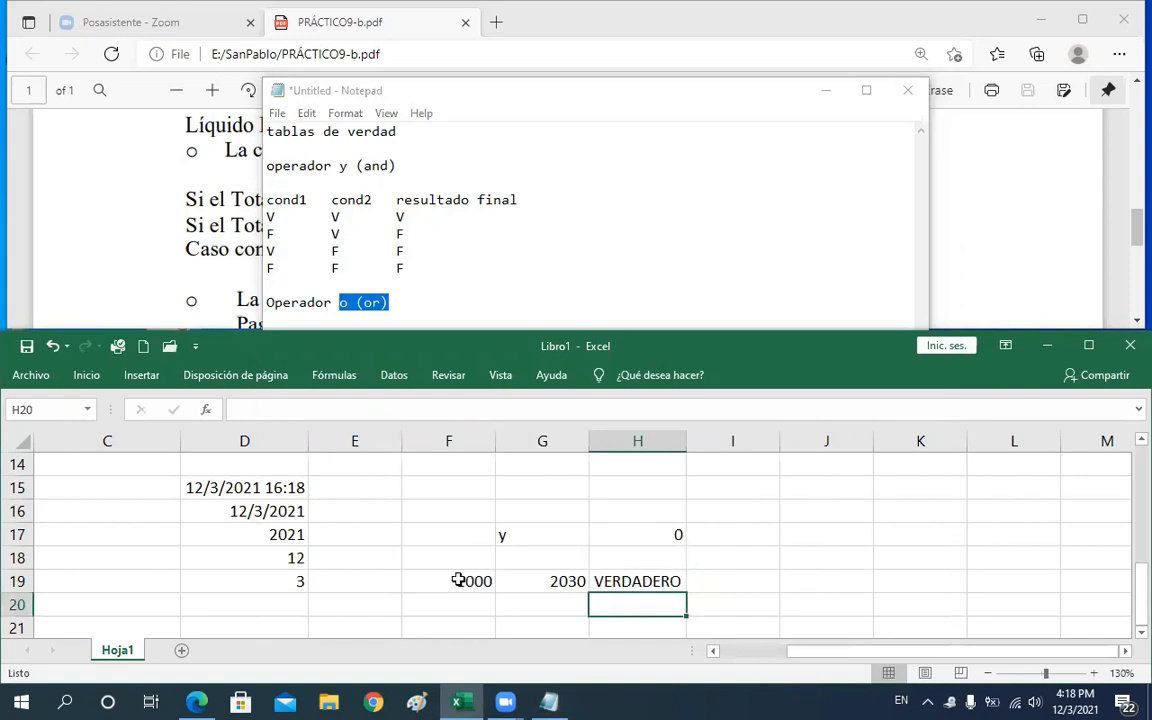
Set the test values to 300 in F19 and 2000 in G19
{"action": "left_click", "coordinate": [458, 580]}
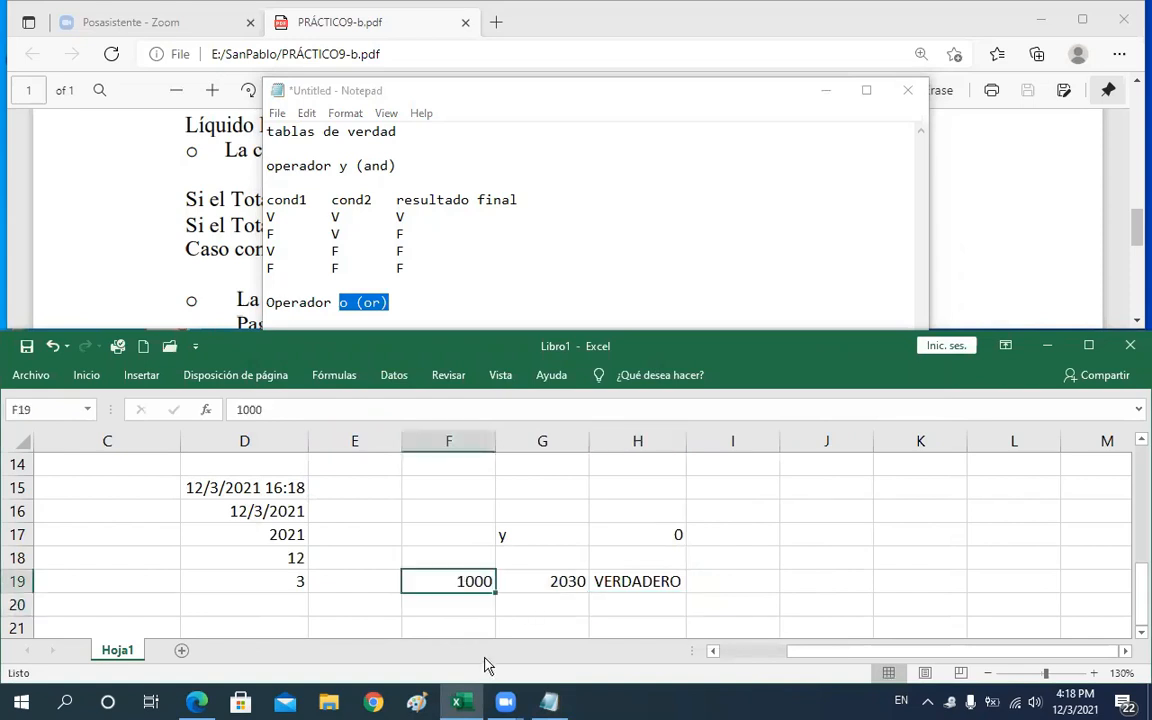
{"action": "type", "text": "300"}
{"action": "key", "text": "Tab"}
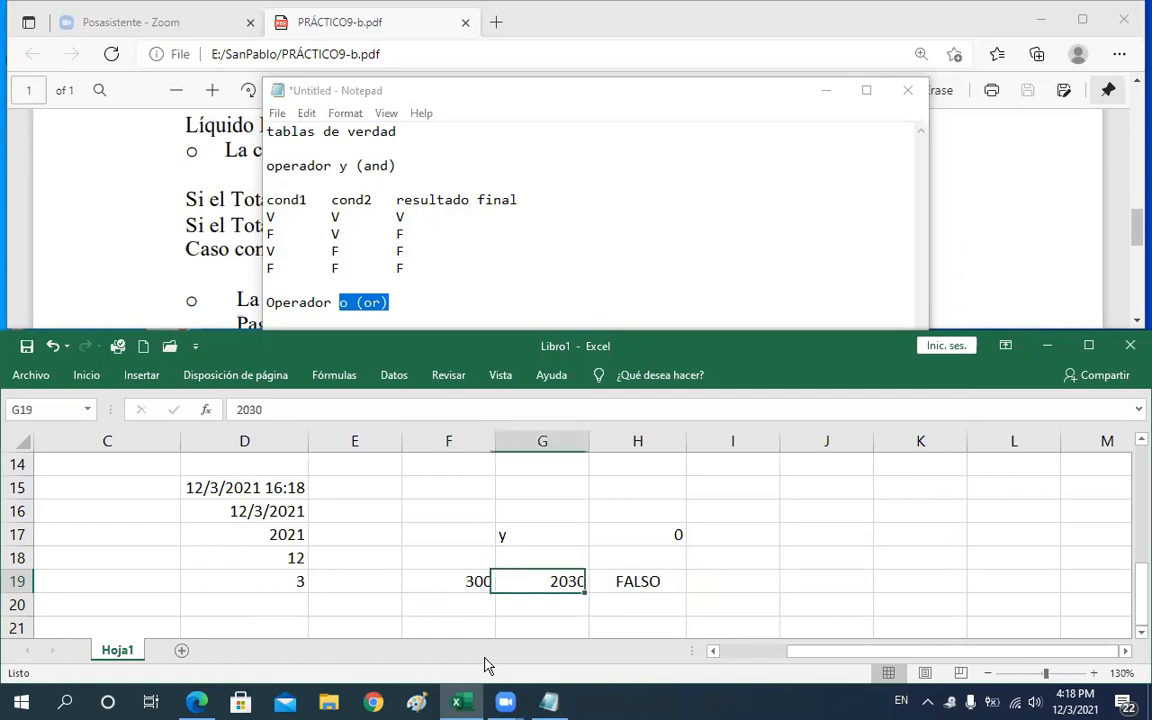
{"action": "type", "text": "2000"}
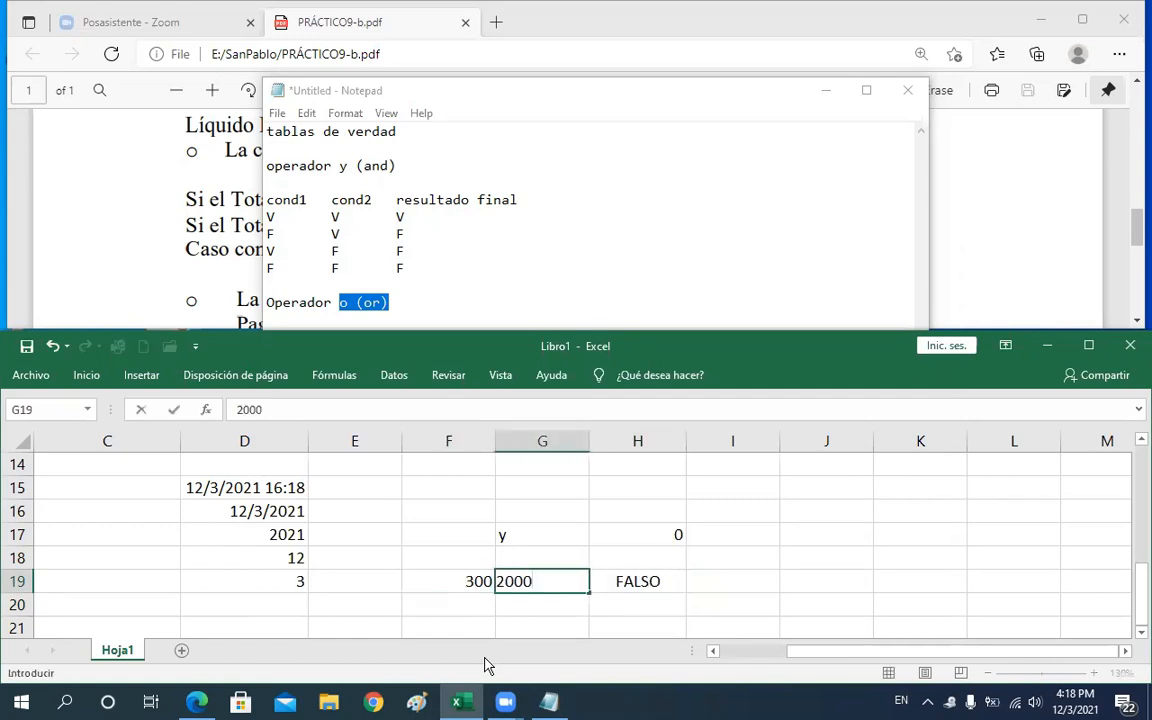
{"action": "key", "text": "Return"}
Compare the F19=1000 argument of H19's O formula with the F V V row of the OR truth table
{"action": "left_click", "coordinate": [624, 585]}
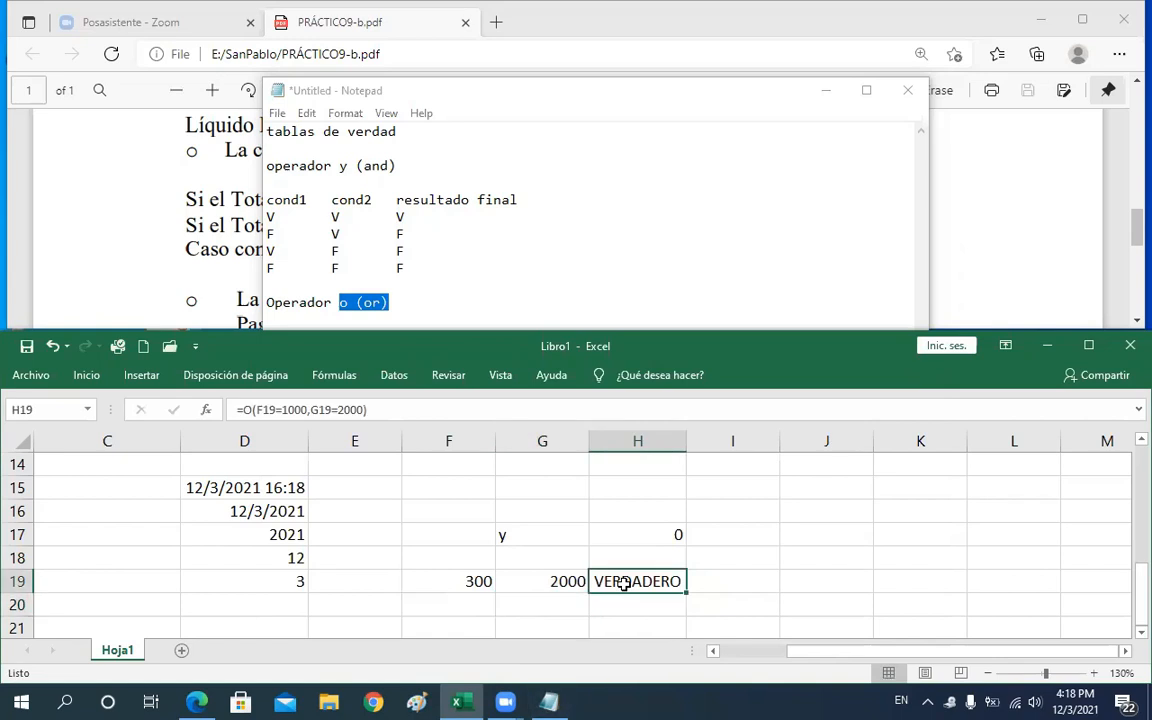
{"action": "double_click", "coordinate": [623, 585]}
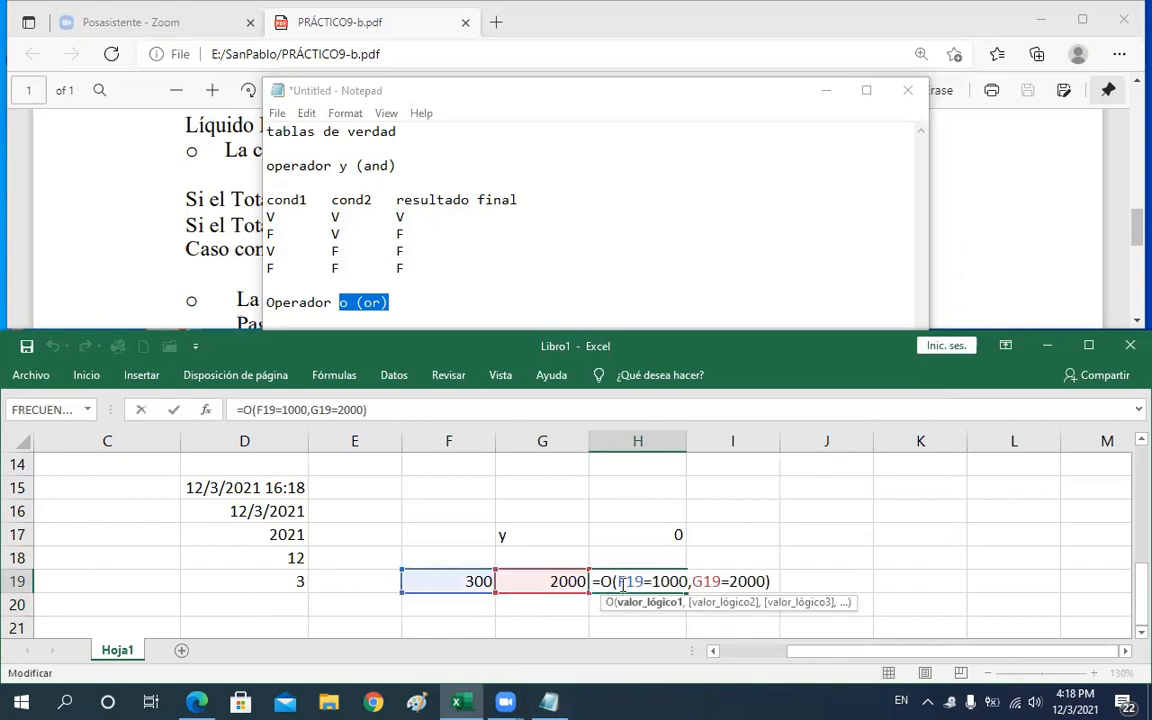
{"action": "left_click_drag", "start_coordinate": [682, 582], "coordinate": [617, 582]}
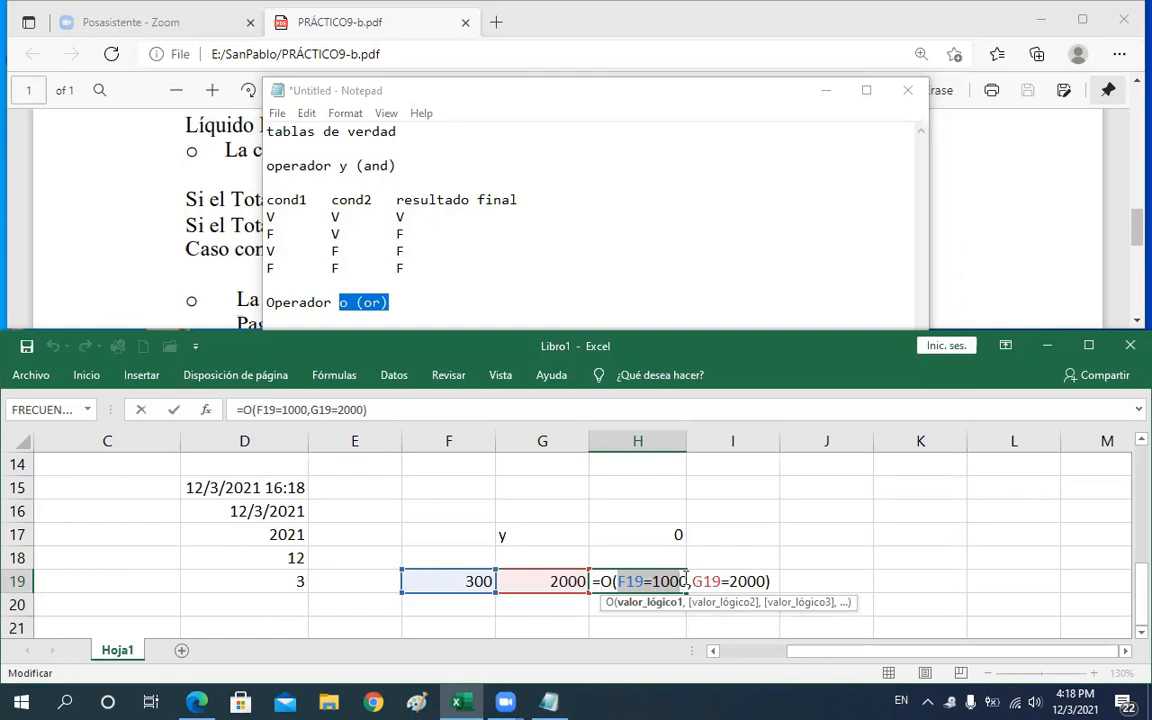
{"action": "left_click", "coordinate": [345, 287]}
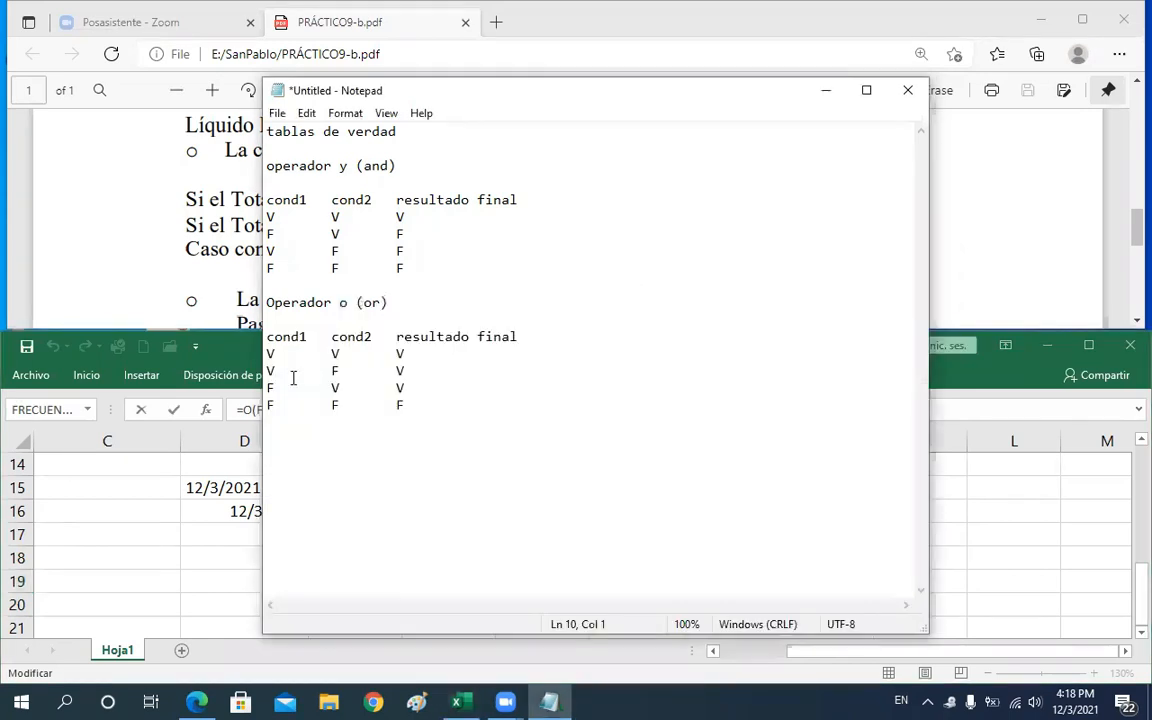
{"action": "left_click", "coordinate": [268, 387]}
{"action": "left_click", "coordinate": [362, 387], "text": "shift"}
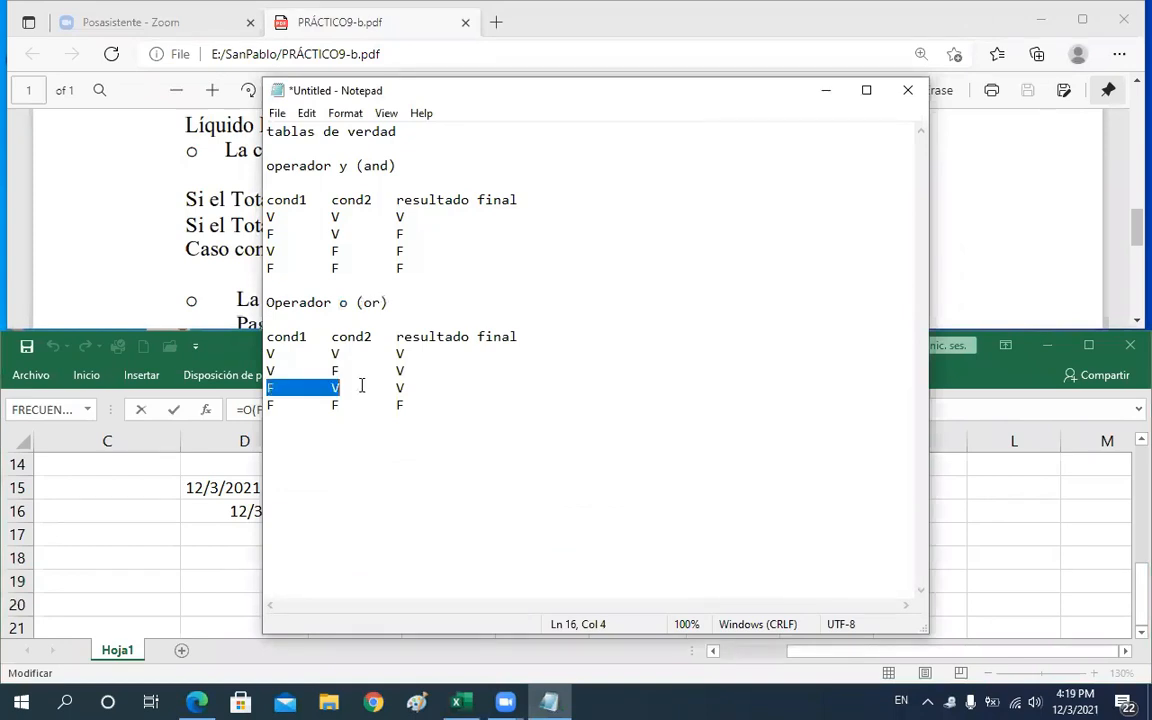
{"action": "left_click", "coordinate": [409, 383], "text": "shift"}
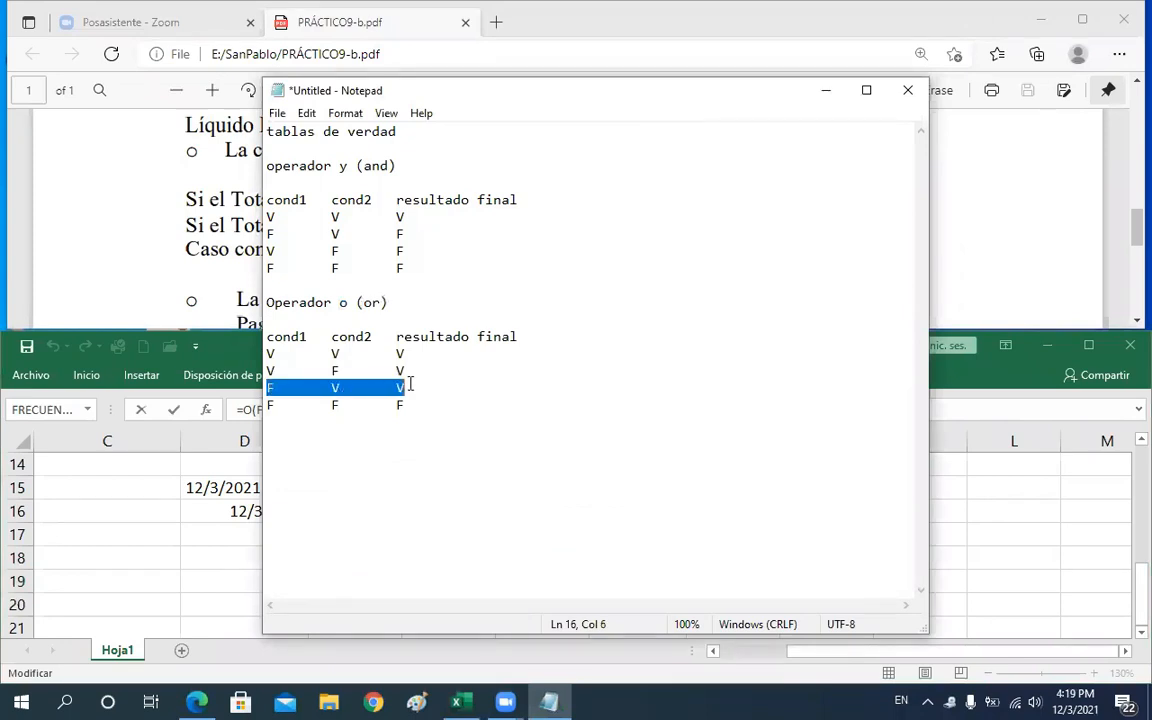
{"action": "left_click_drag", "start_coordinate": [339, 302], "coordinate": [389, 302]}
{"action": "left_click", "coordinate": [937, 520]}
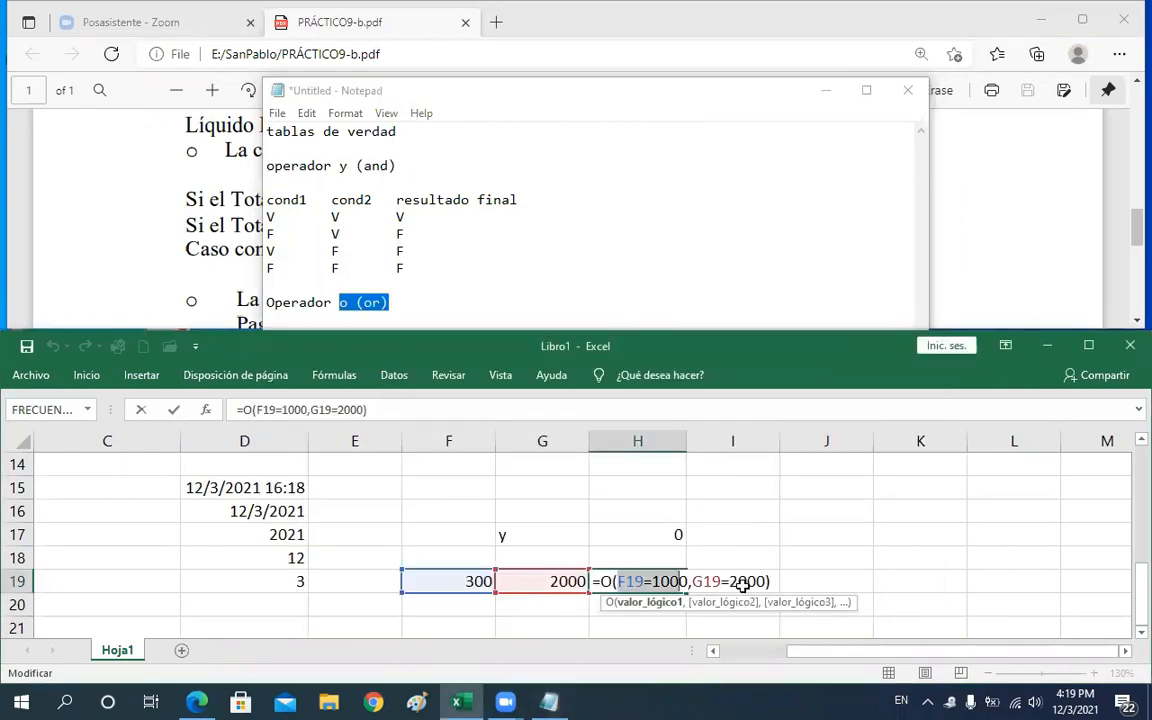
{"action": "key", "text": "Return"}
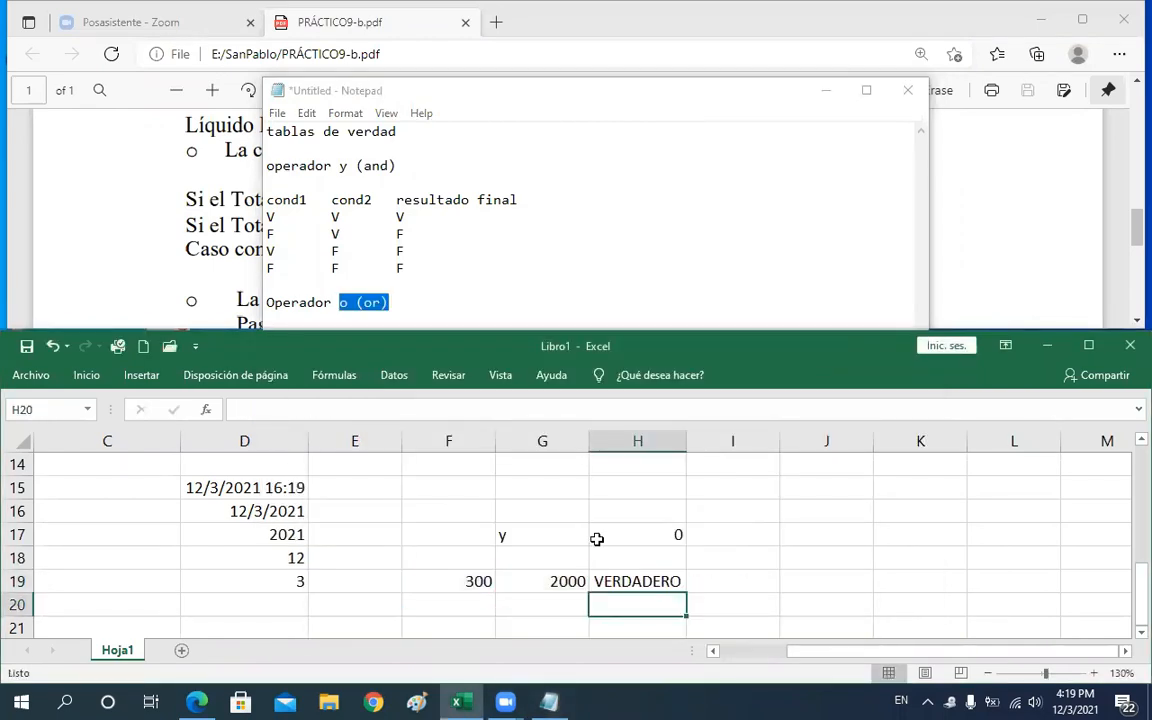
{"action": "left_click", "coordinate": [522, 268]}
{"action": "left_click", "coordinate": [1008, 523]}
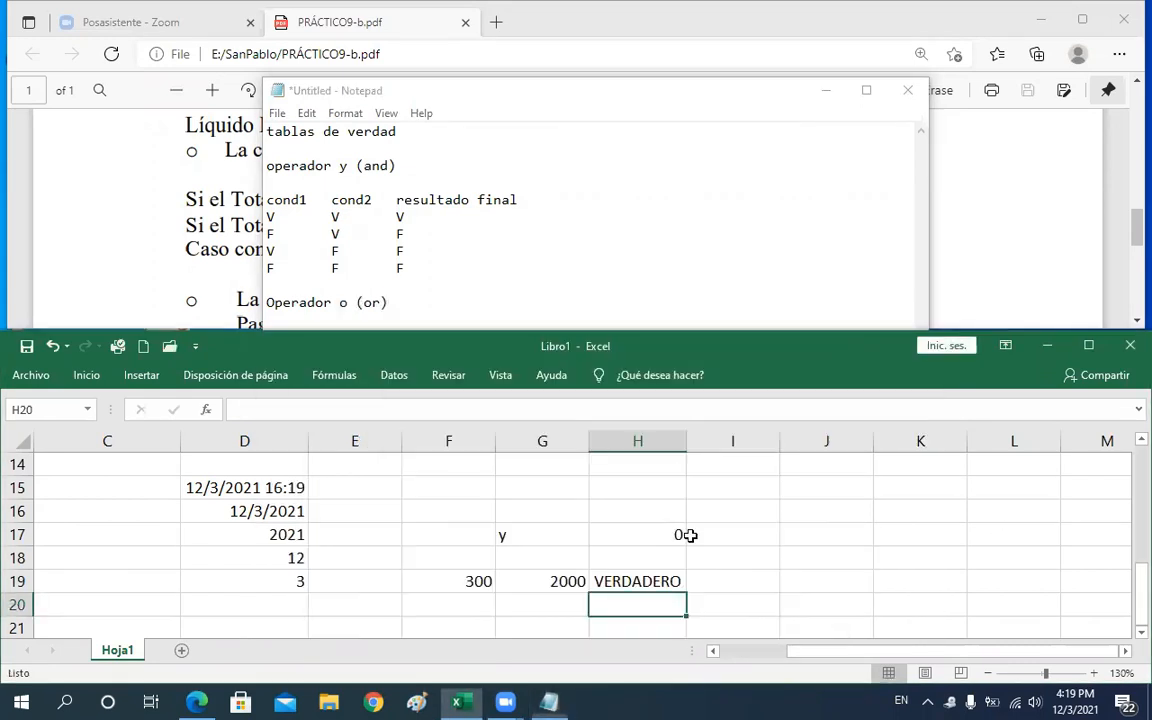
Change the test value in F19 to 1000
{"action": "left_click", "coordinate": [479, 581]}
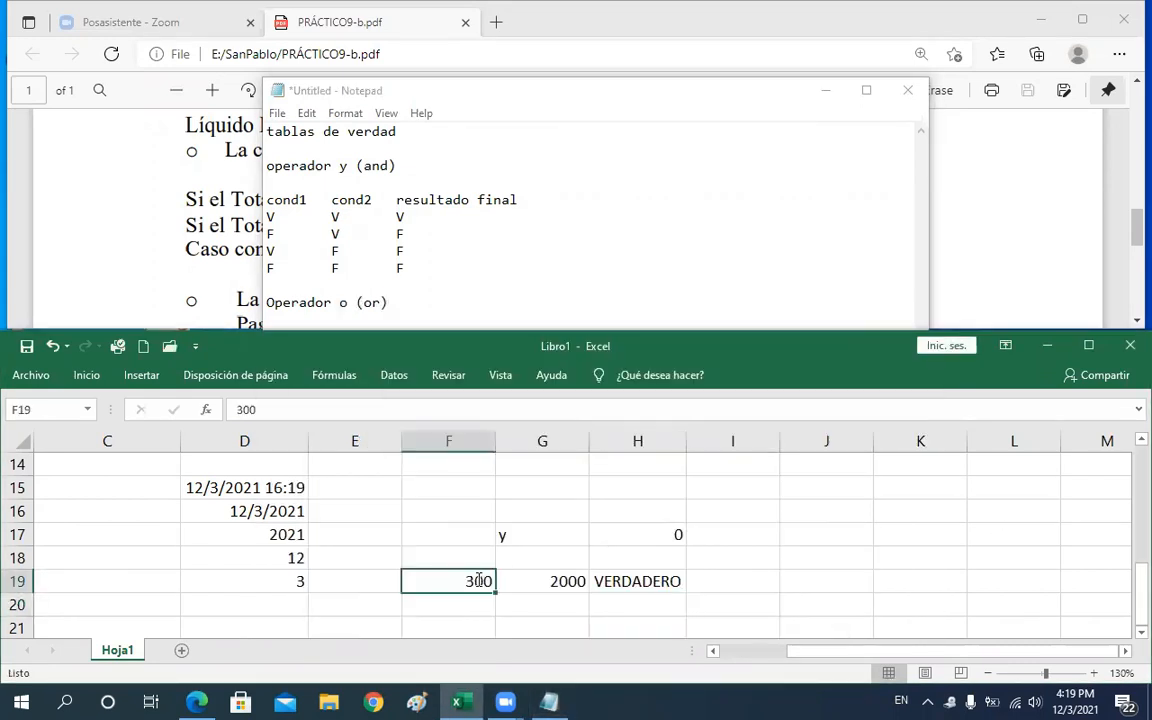
{"action": "type", "text": "1000"}
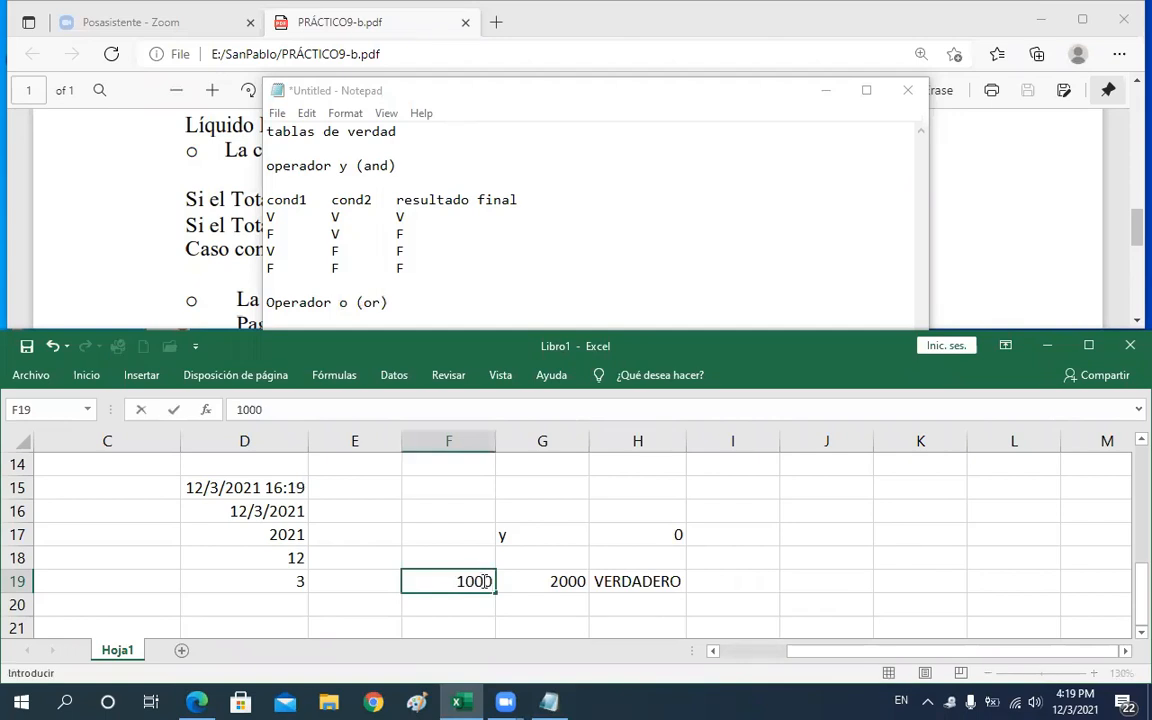
{"action": "key", "text": "Return"}
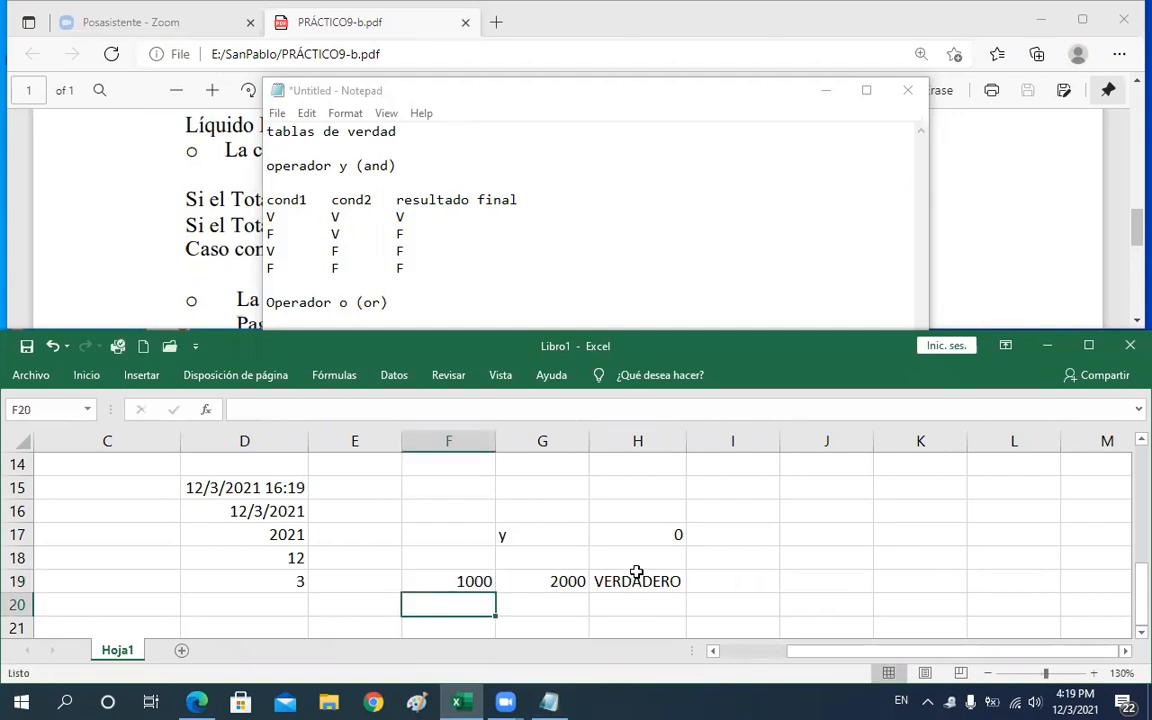
Compare H19's O formula arguments with the V V V row of the OR truth table in Notepad
{"action": "double_click", "coordinate": [638, 581]}
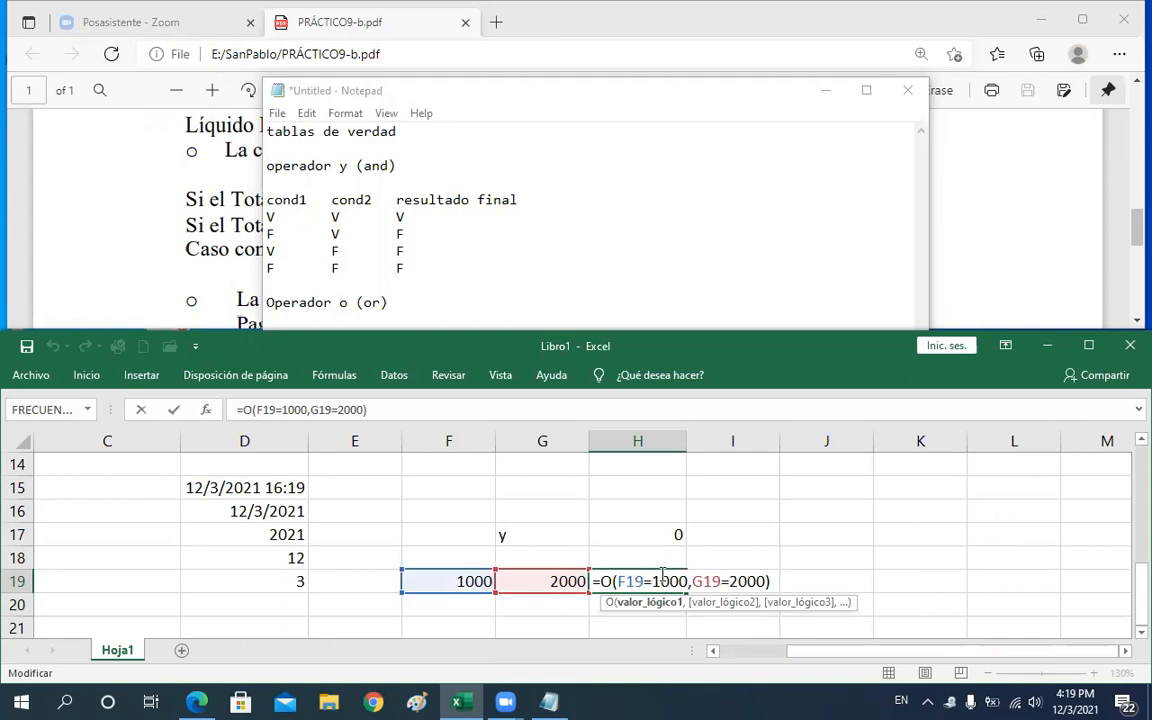
{"action": "left_click", "coordinate": [630, 295]}
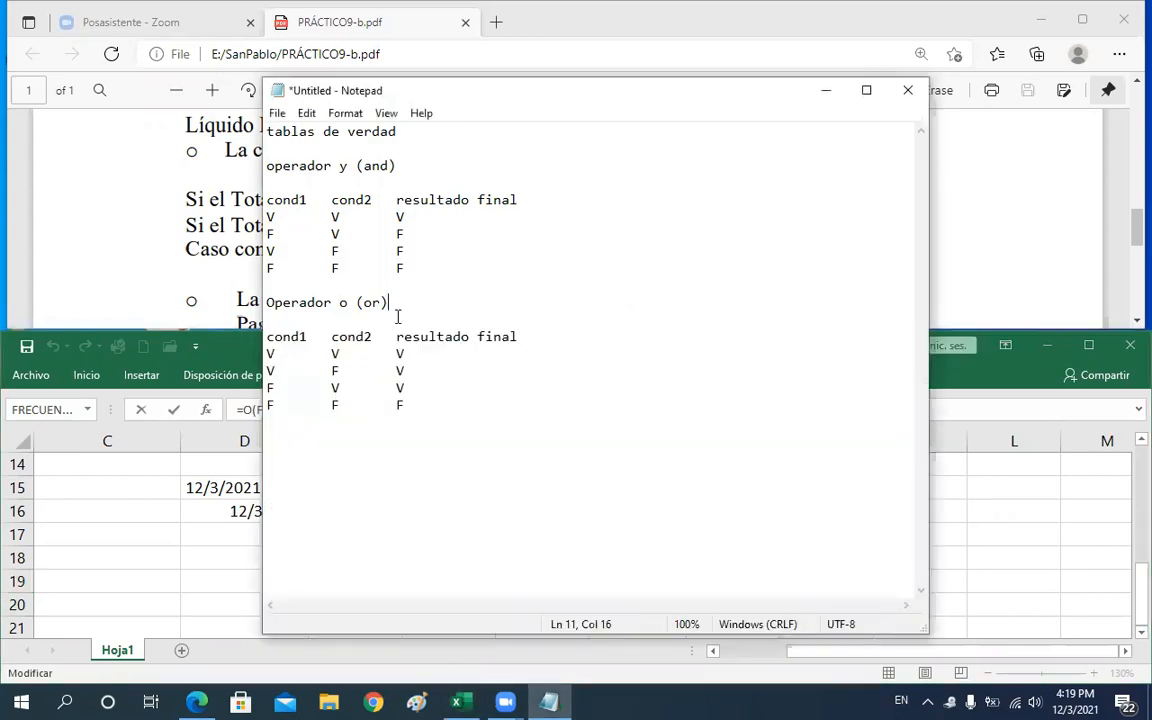
{"action": "left_click_drag", "start_coordinate": [268, 353], "coordinate": [396, 352]}
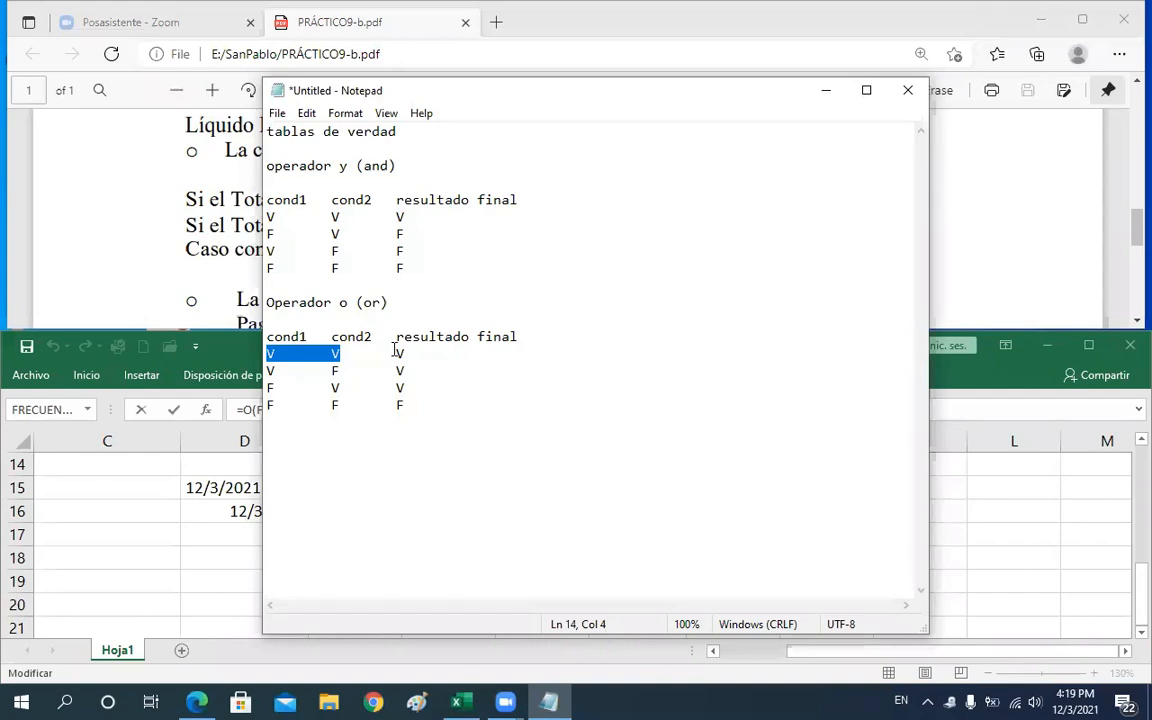
{"action": "left_click", "coordinate": [397, 352]}
{"action": "key", "text": "shift+Right"}
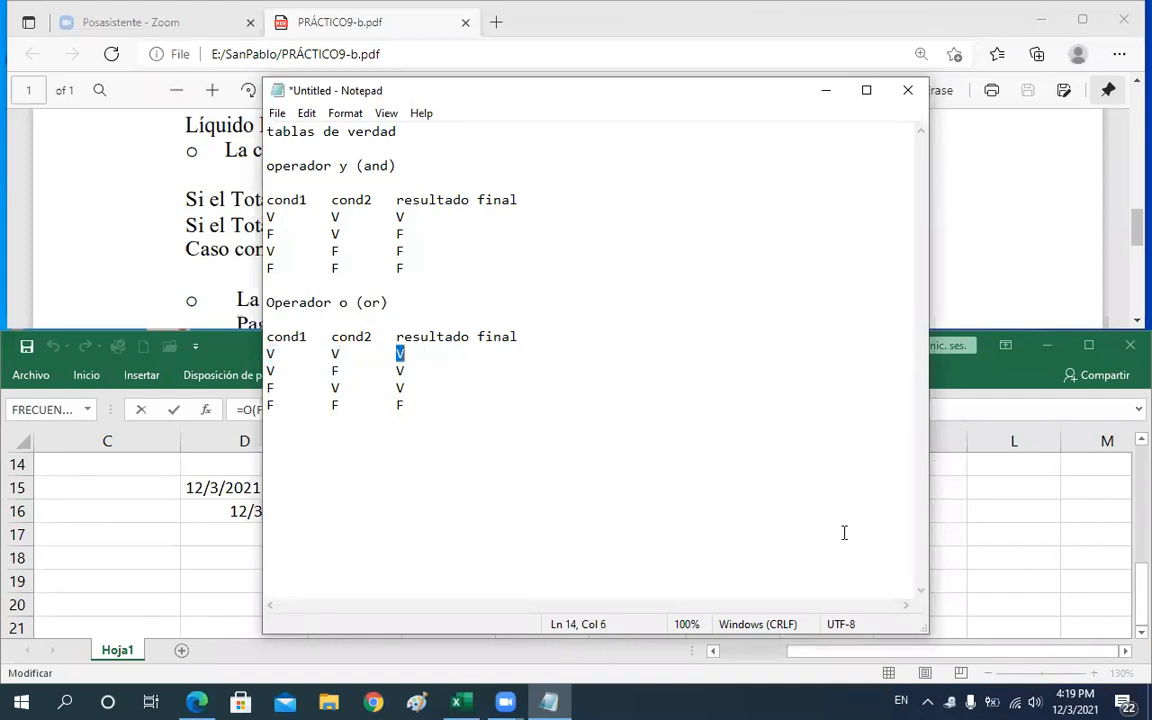
{"action": "left_click", "coordinate": [975, 525]}
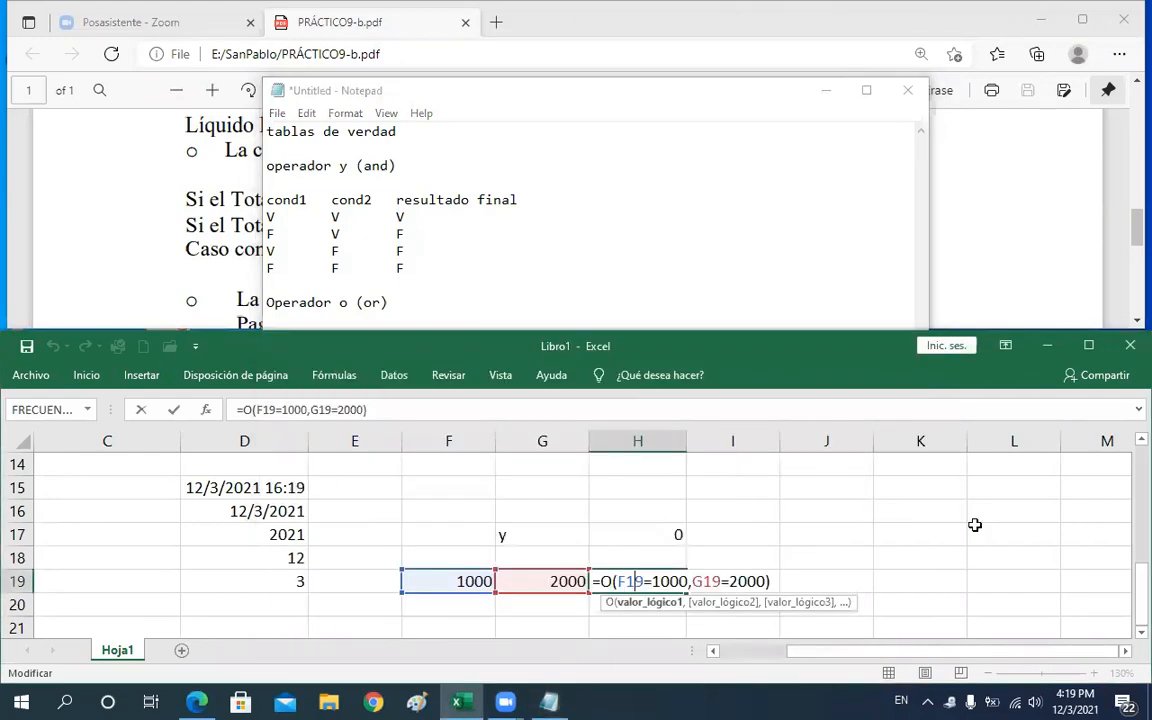
{"action": "key", "text": "Return"}
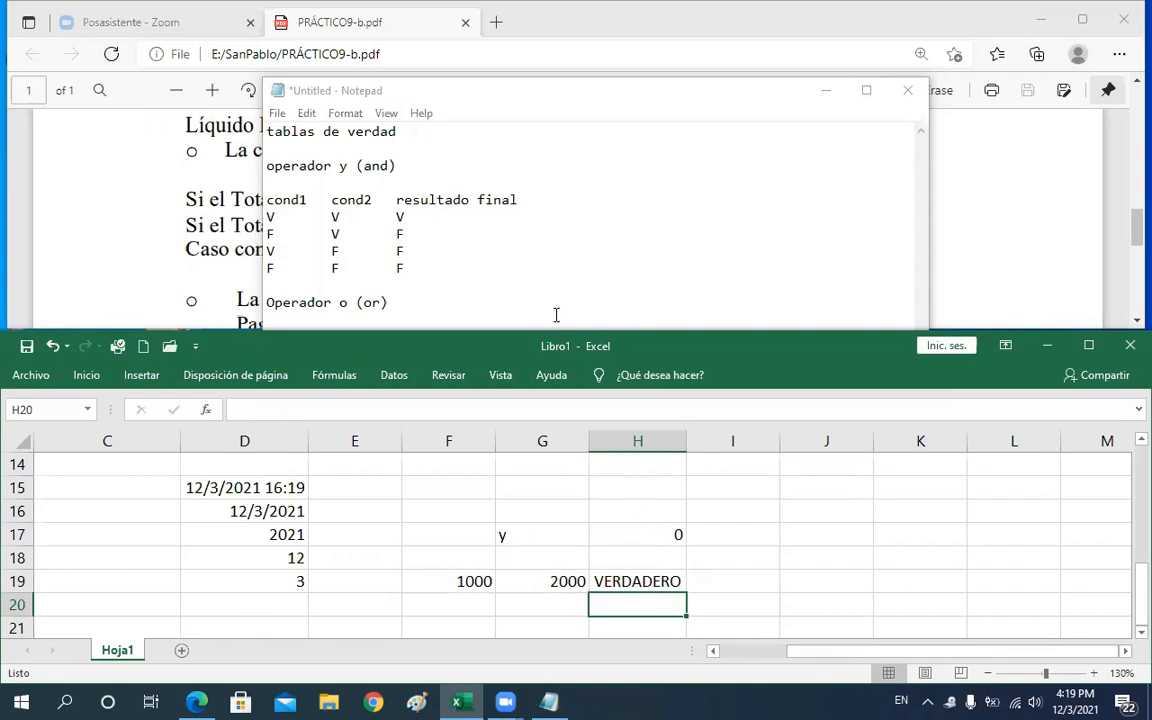
Highlight the F19=1000 argument inside H19's O formula and leave the cell
{"action": "double_click", "coordinate": [624, 579]}
{"action": "left_click_drag", "start_coordinate": [617, 581], "coordinate": [686, 581]}
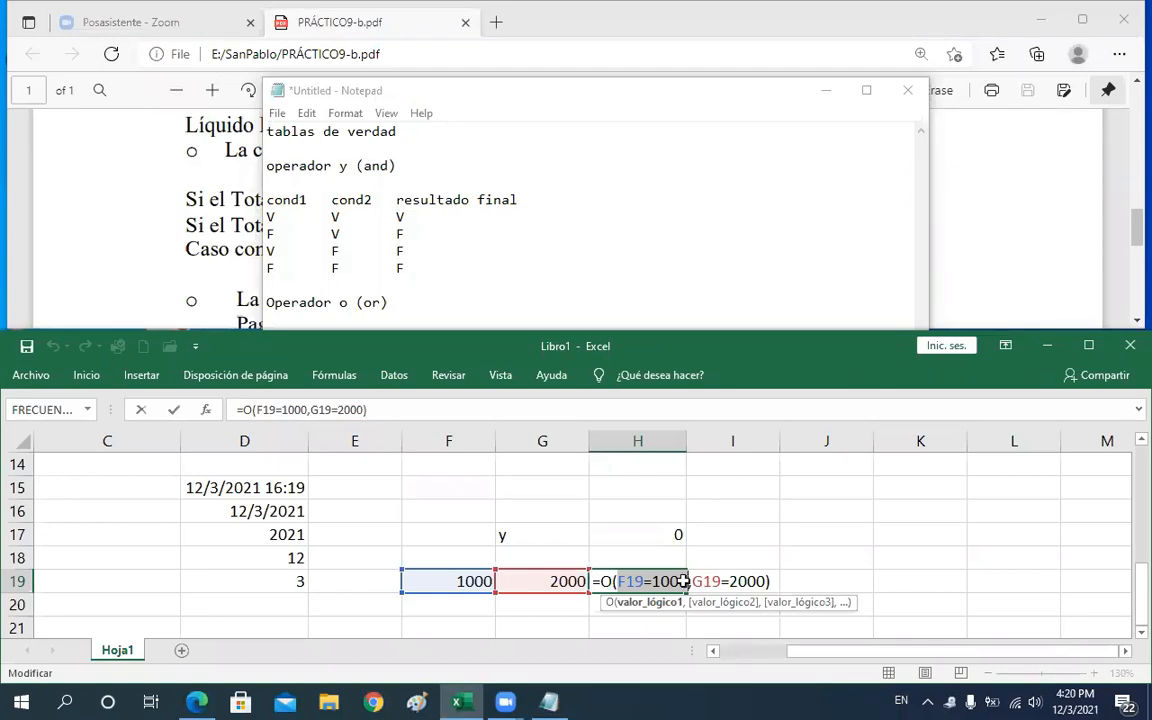
{"action": "key", "text": "shift+Return"}
{"action": "key", "text": "Up"}
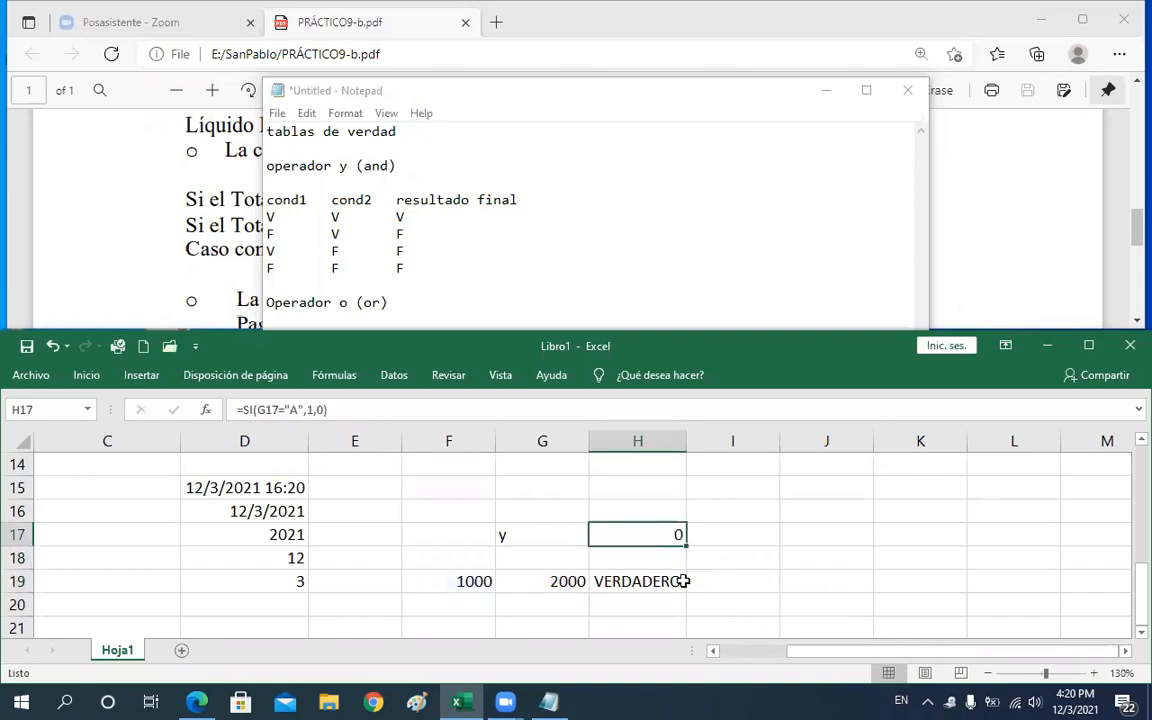
{"action": "key", "text": "F2"}
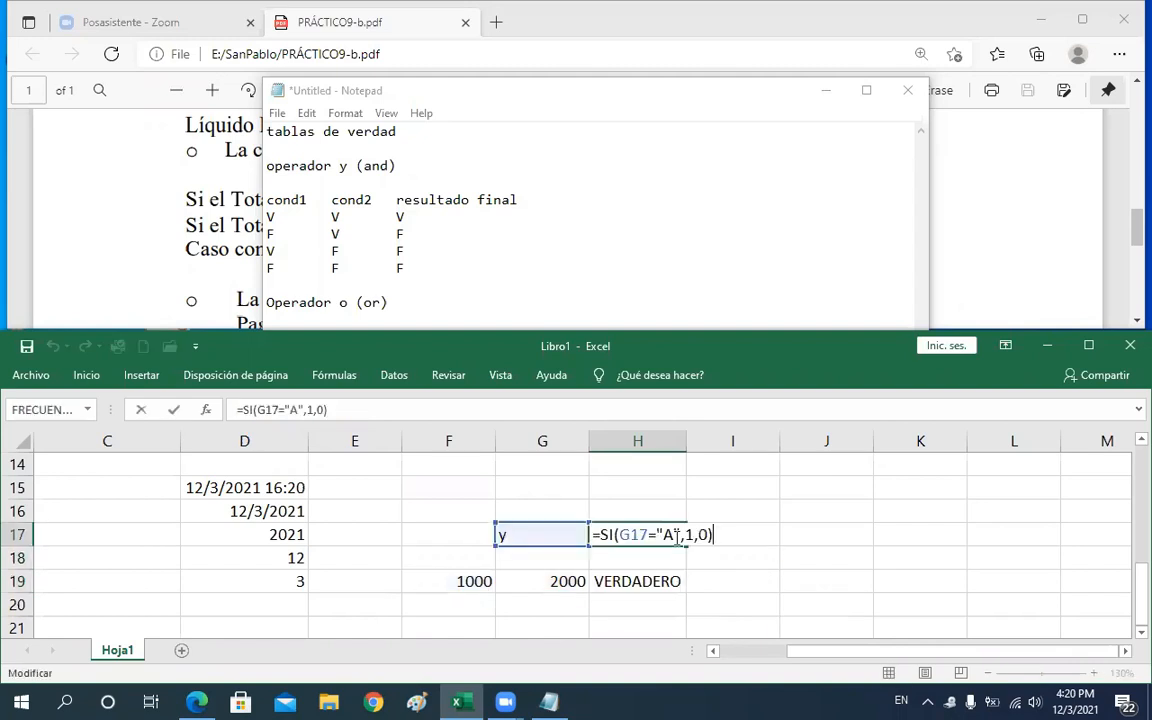
{"action": "left_click_drag", "start_coordinate": [686, 535], "coordinate": [697, 535]}
{"action": "double_click", "coordinate": [704, 535]}
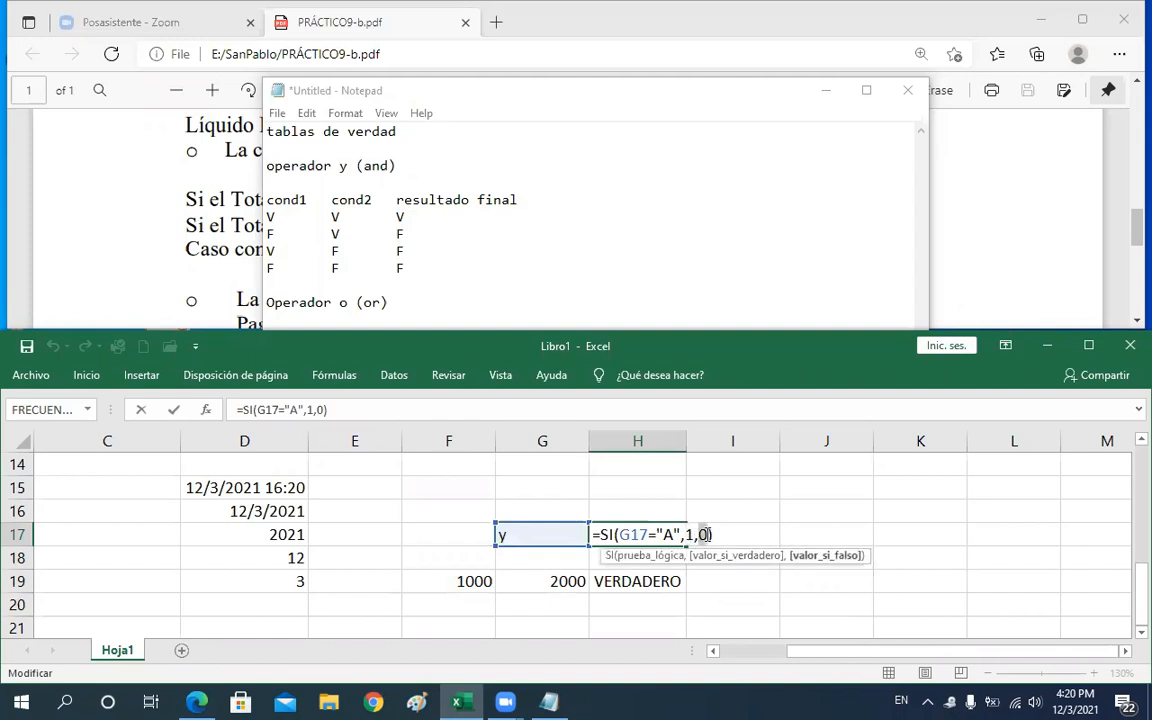
{"action": "left_click", "coordinate": [654, 591]}
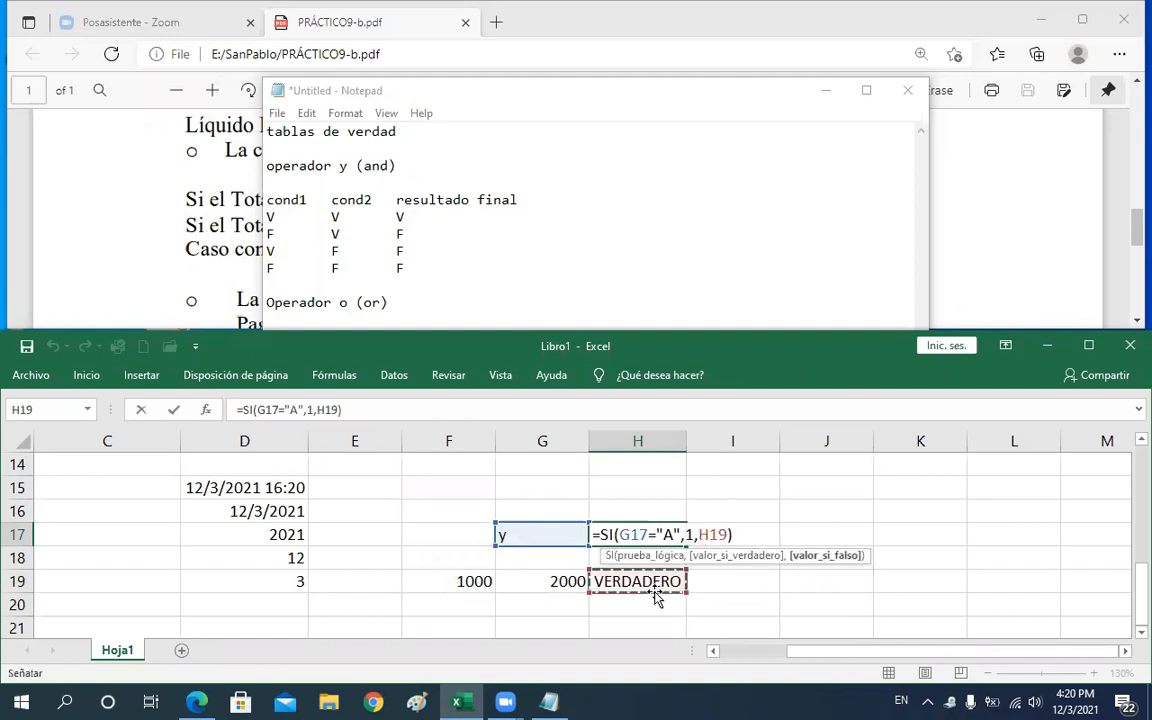
{"action": "key", "text": "Escape"}
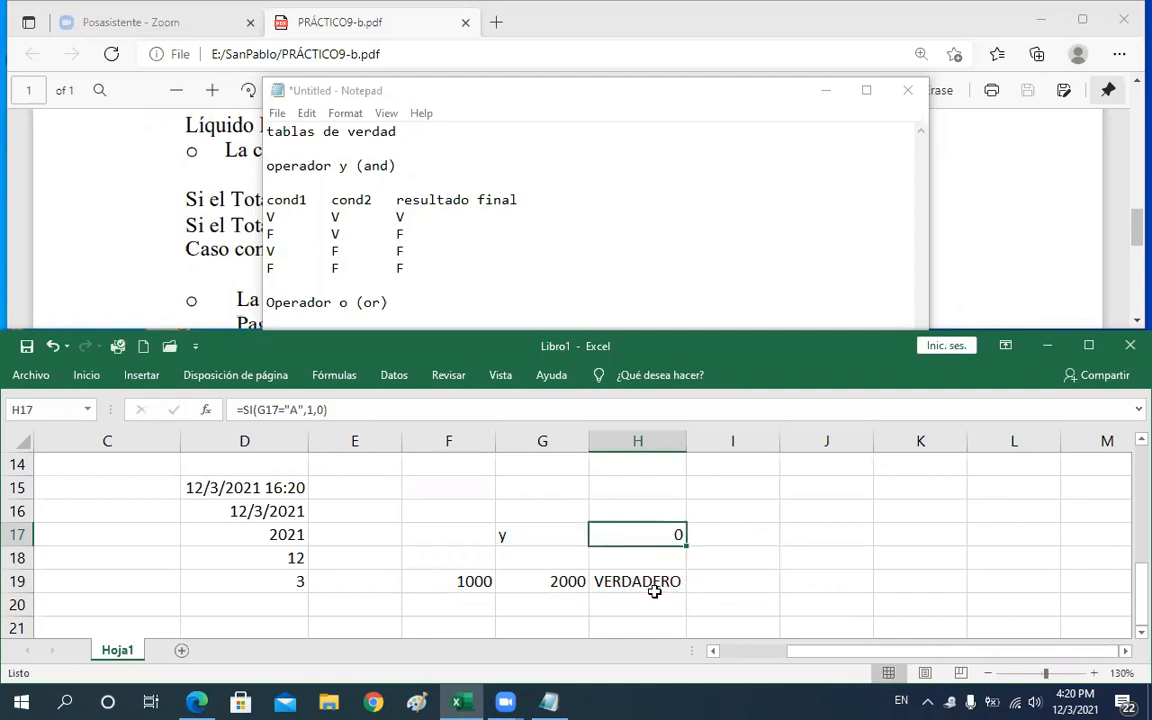
Go to the Descuento cell J6 and review the discount rules in the assignment PDF
{"action": "key", "text": "Up"}
{"action": "key", "text": "Up"}
{"action": "key", "text": "Up"}
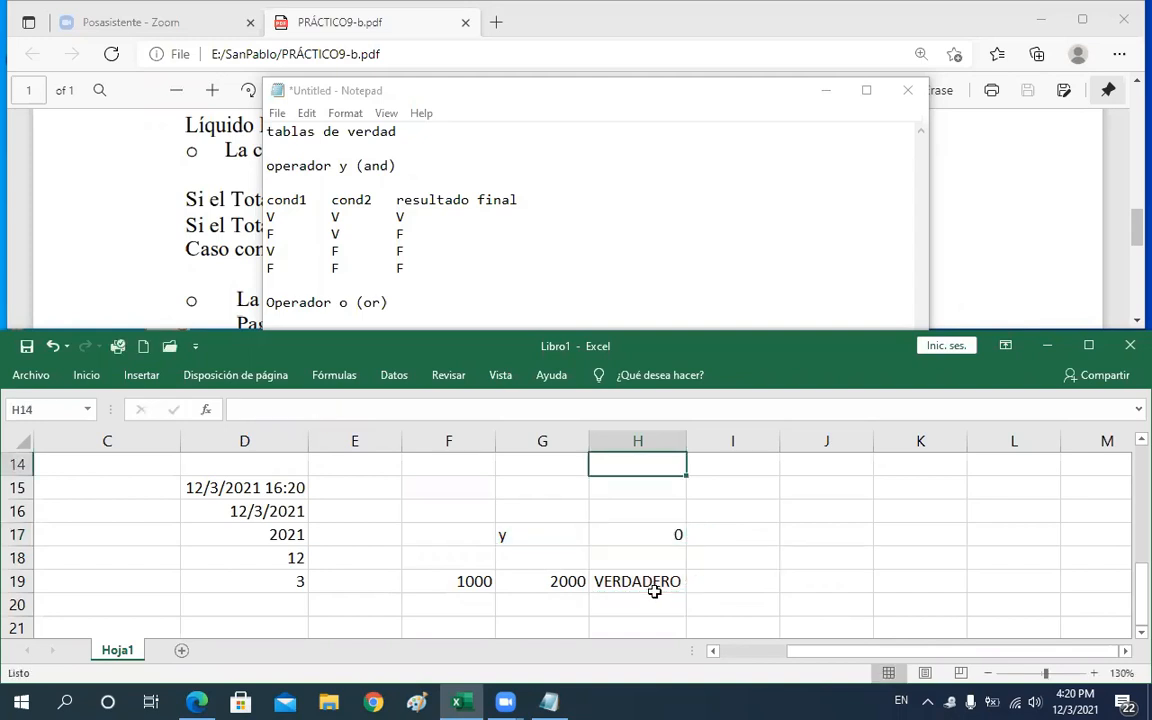
{"action": "key", "text": "Up"}
{"action": "key", "text": "Up"}
{"action": "key", "text": "Up"}
{"action": "key", "text": "Up"}
{"action": "key", "text": "Up"}
{"action": "key", "text": "Up"}
{"action": "key", "text": "Up"}
{"action": "key", "text": "Up"}
{"action": "key", "text": "Up"}
{"action": "key", "text": "Right"}
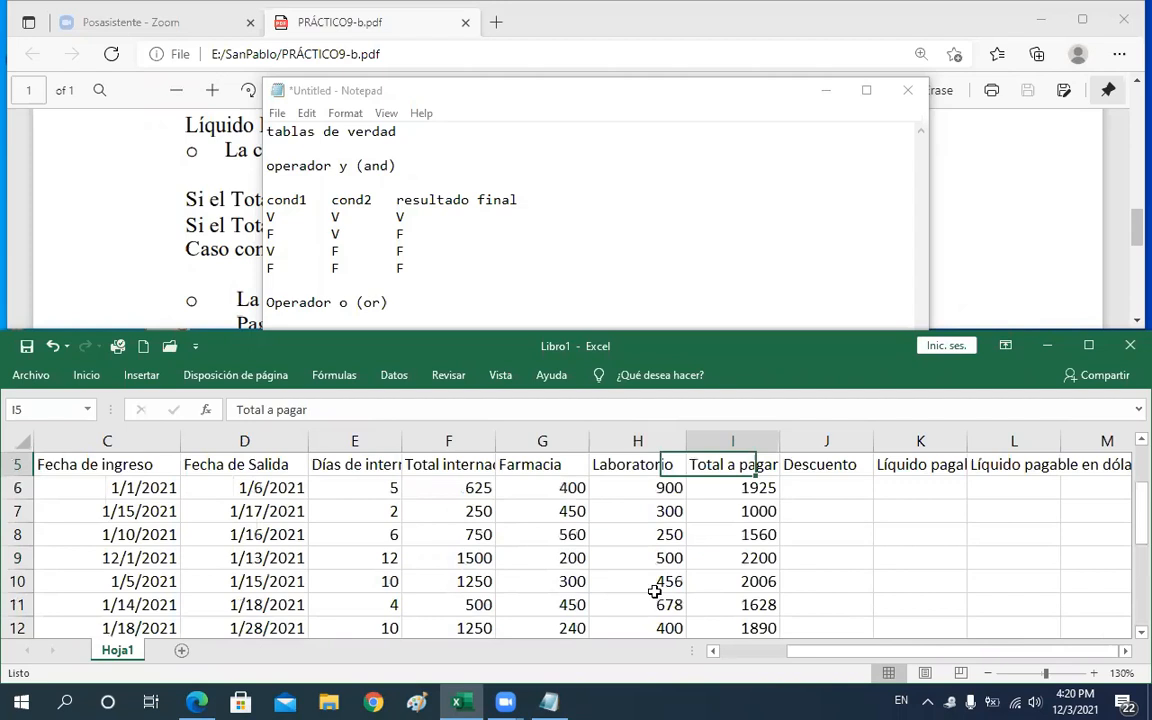
{"action": "key", "text": "Right"}
{"action": "key", "text": "Down"}
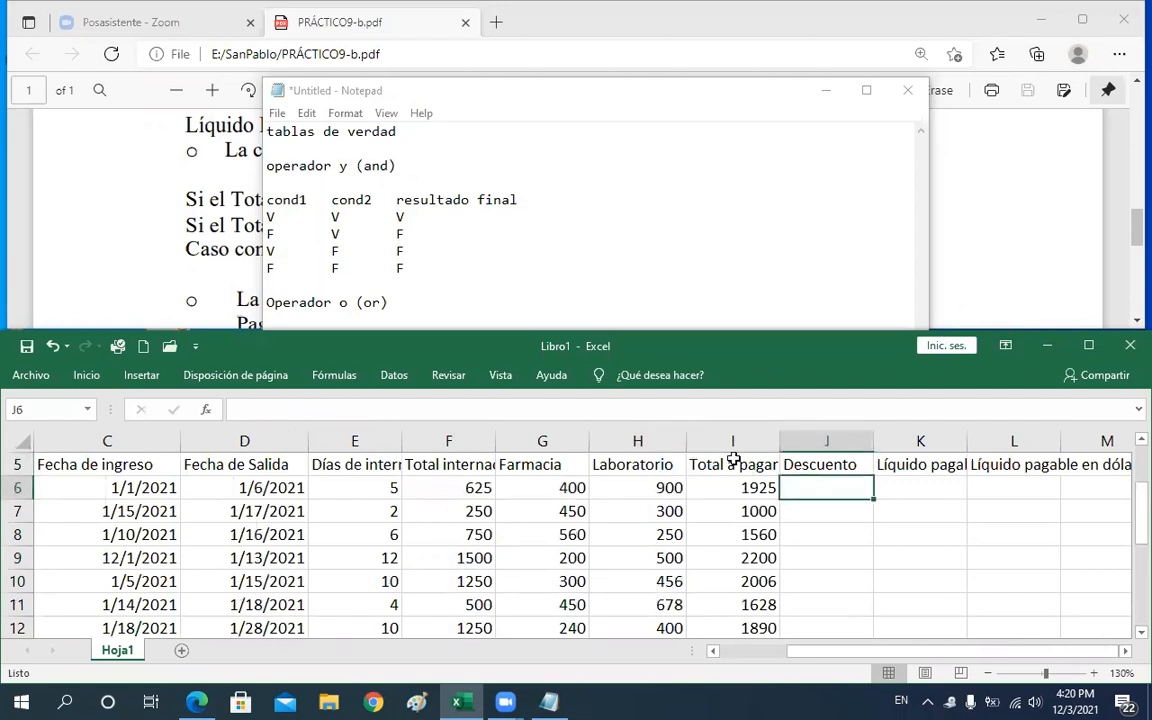
{"action": "left_click", "coordinate": [1081, 255]}
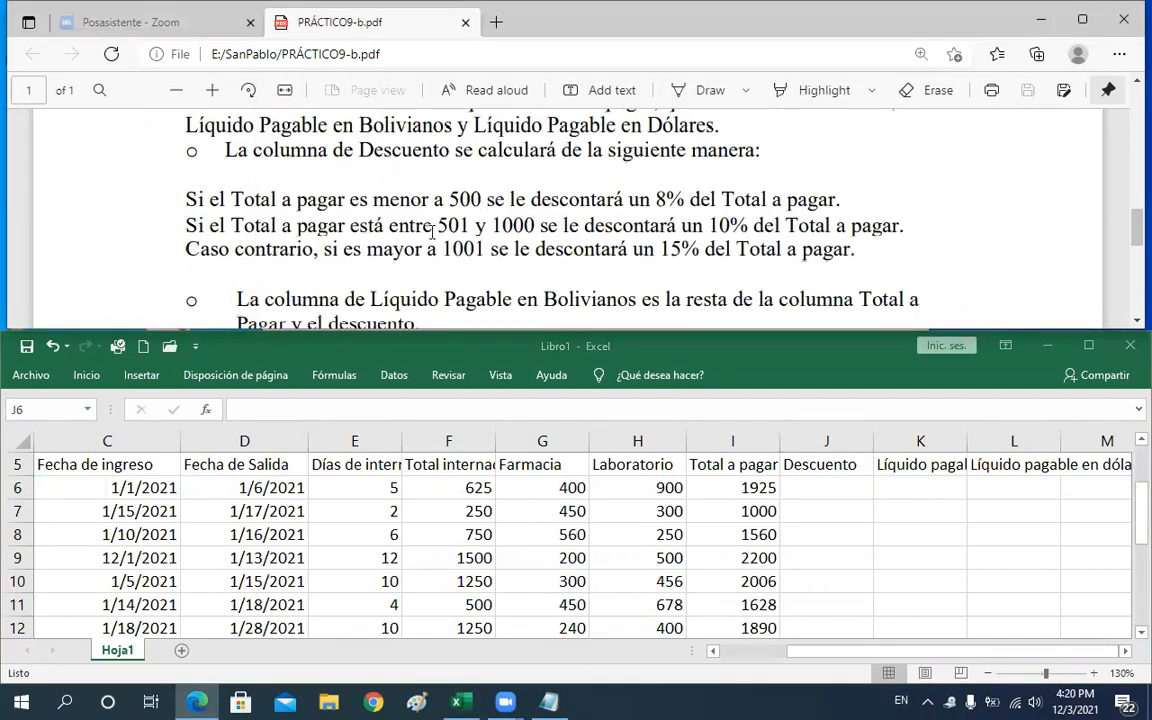
{"action": "left_click", "coordinate": [807, 485]}
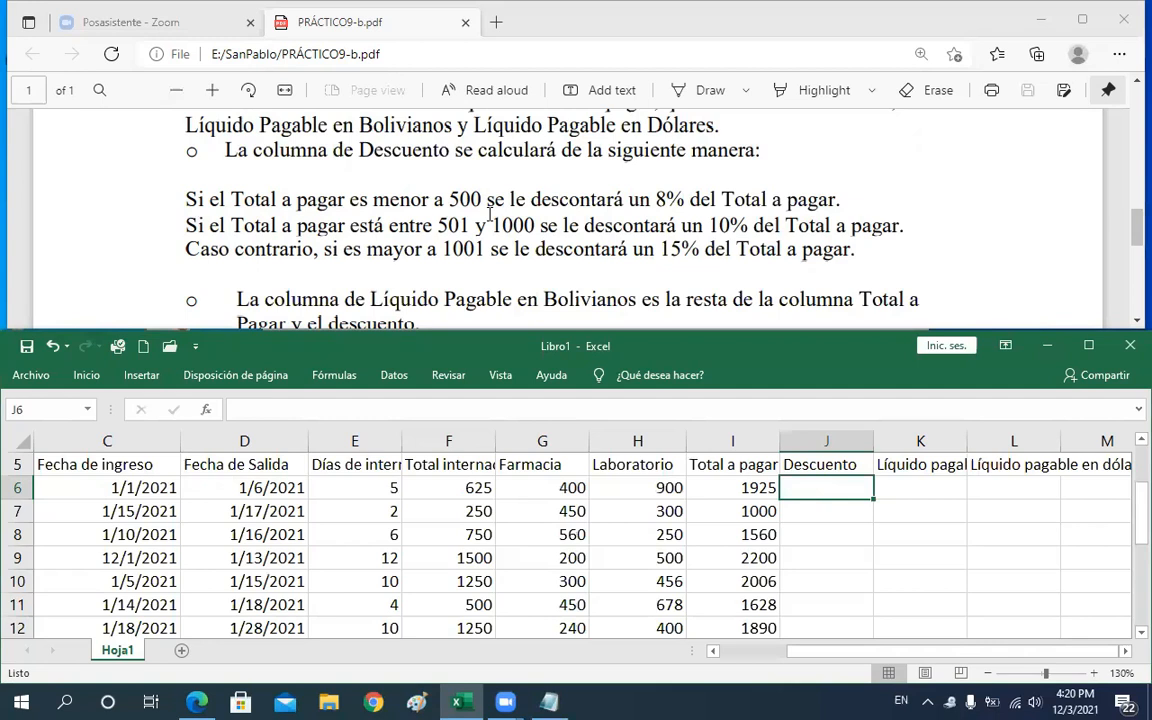
In J6, begin the Descuento formula returning 8%*I6 when I6<500: =SI(I6<500,8%*I6,
{"action": "type", "text": ")"}
{"action": "key", "text": "BackSpace"}
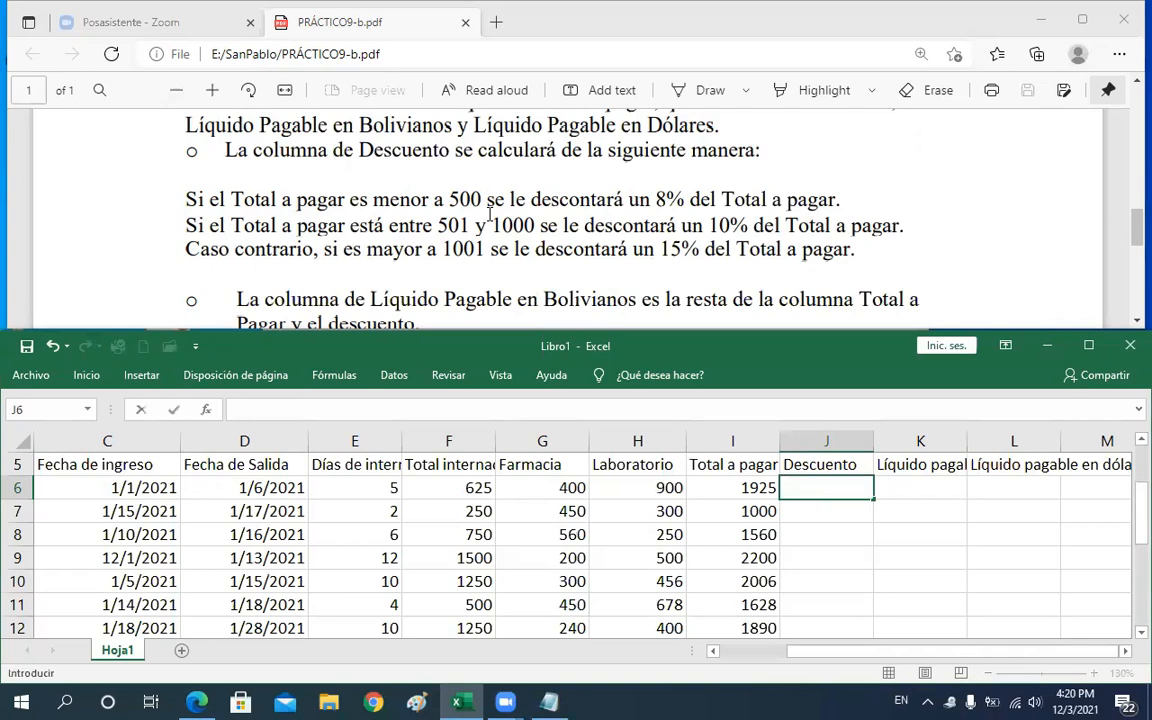
{"action": "type", "text": "=SI"}
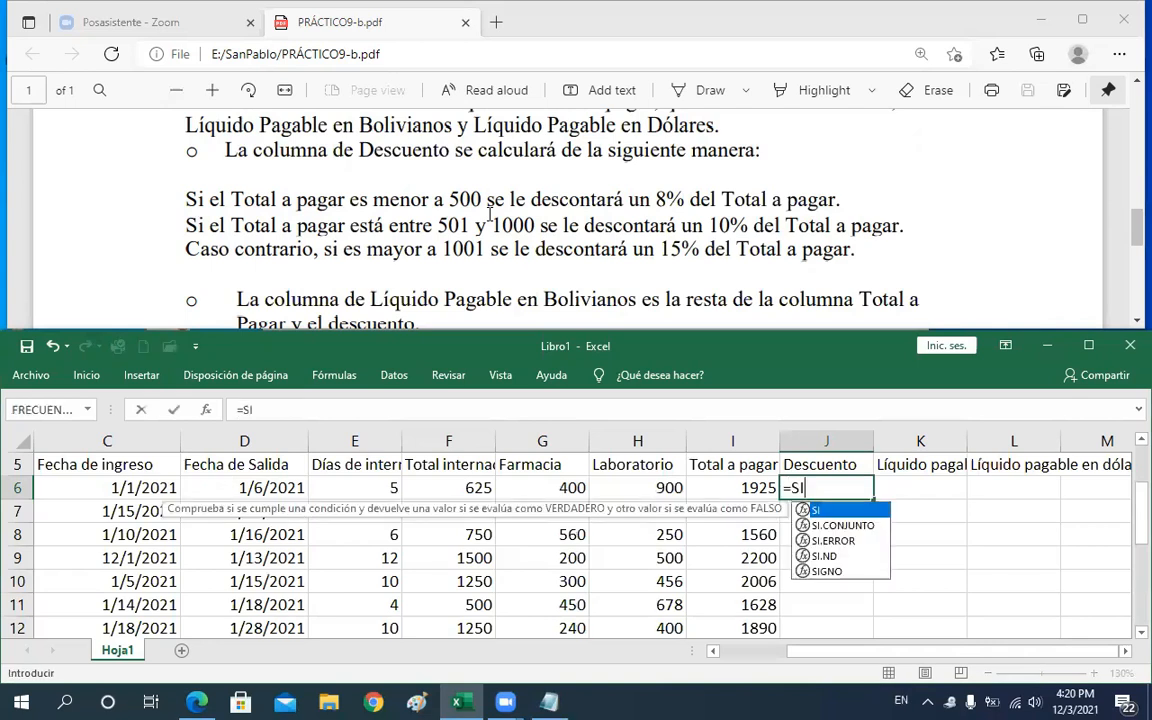
{"action": "type", "text": "("}
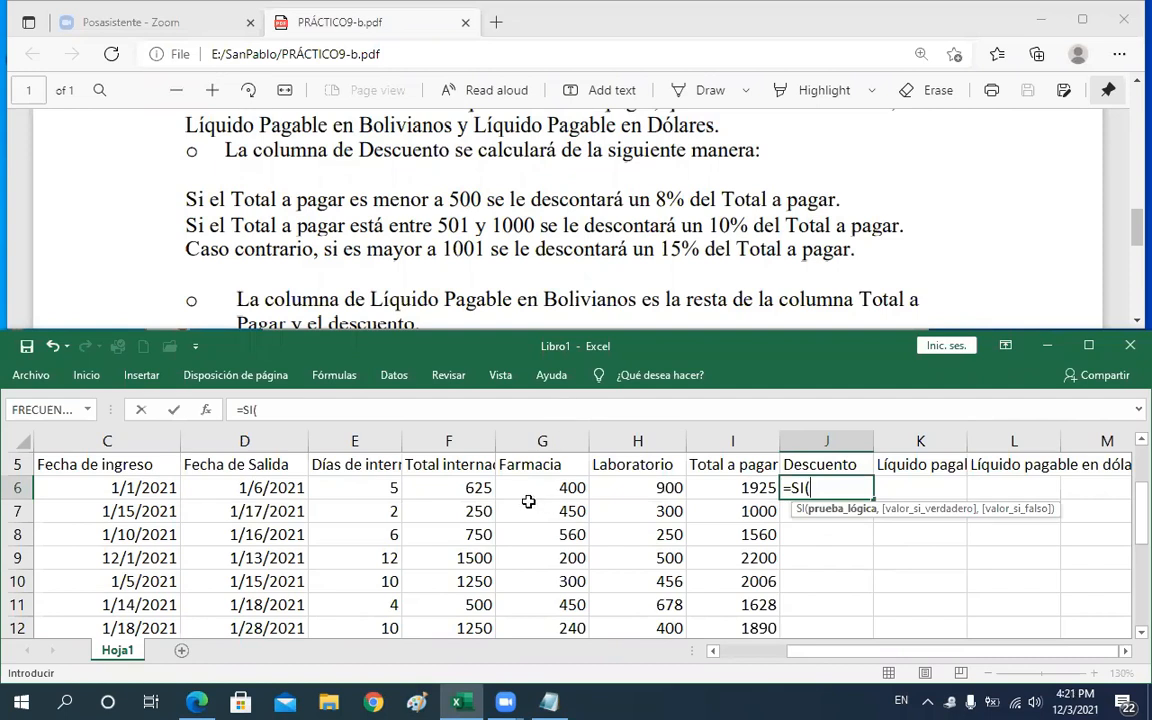
{"action": "left_click", "coordinate": [744, 488]}
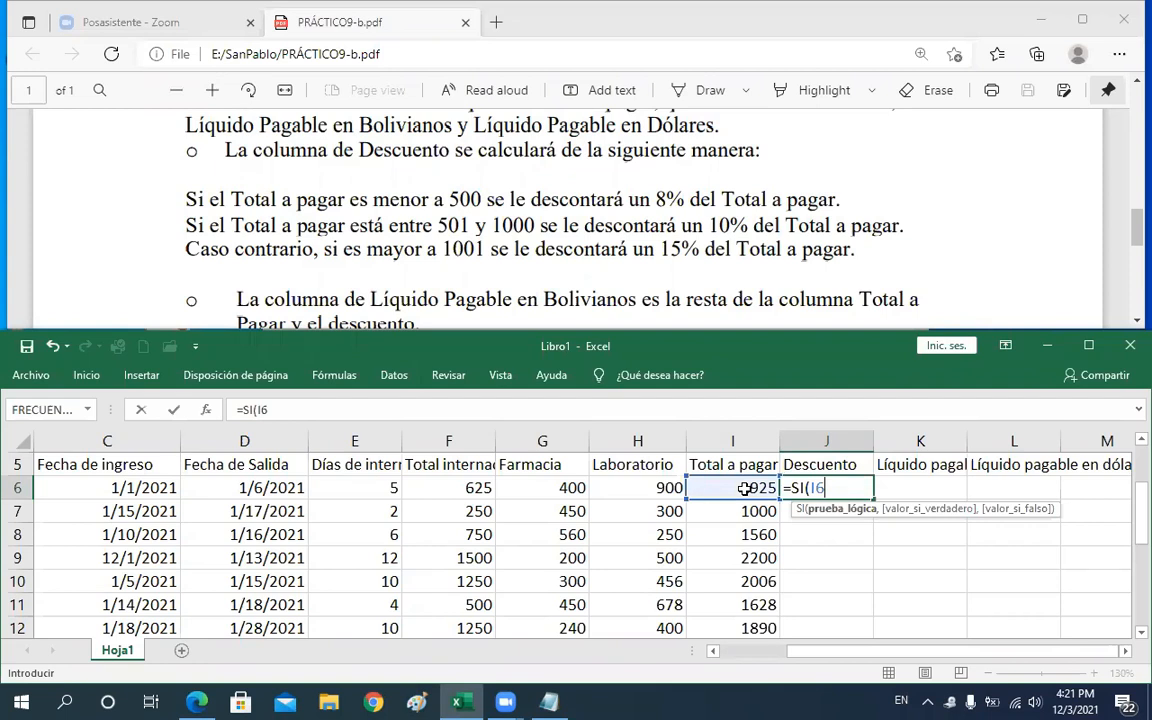
{"action": "type", "text": "<"}
{"action": "type", "text": "500"}
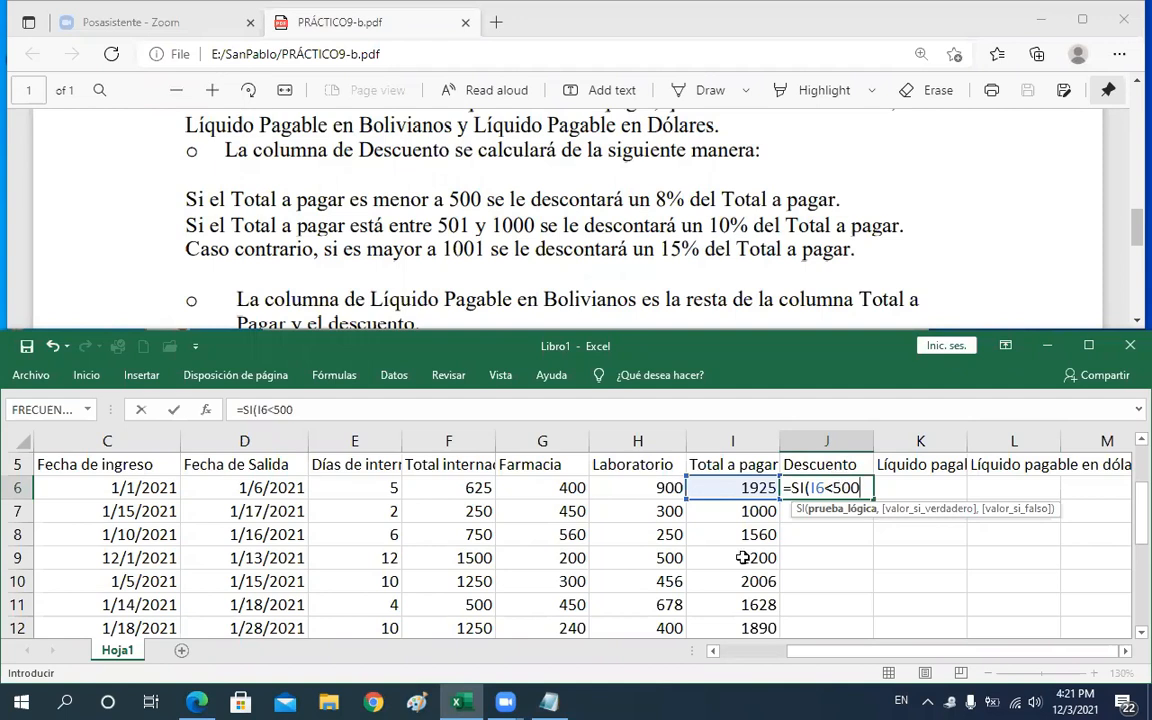
{"action": "type", "text": ","}
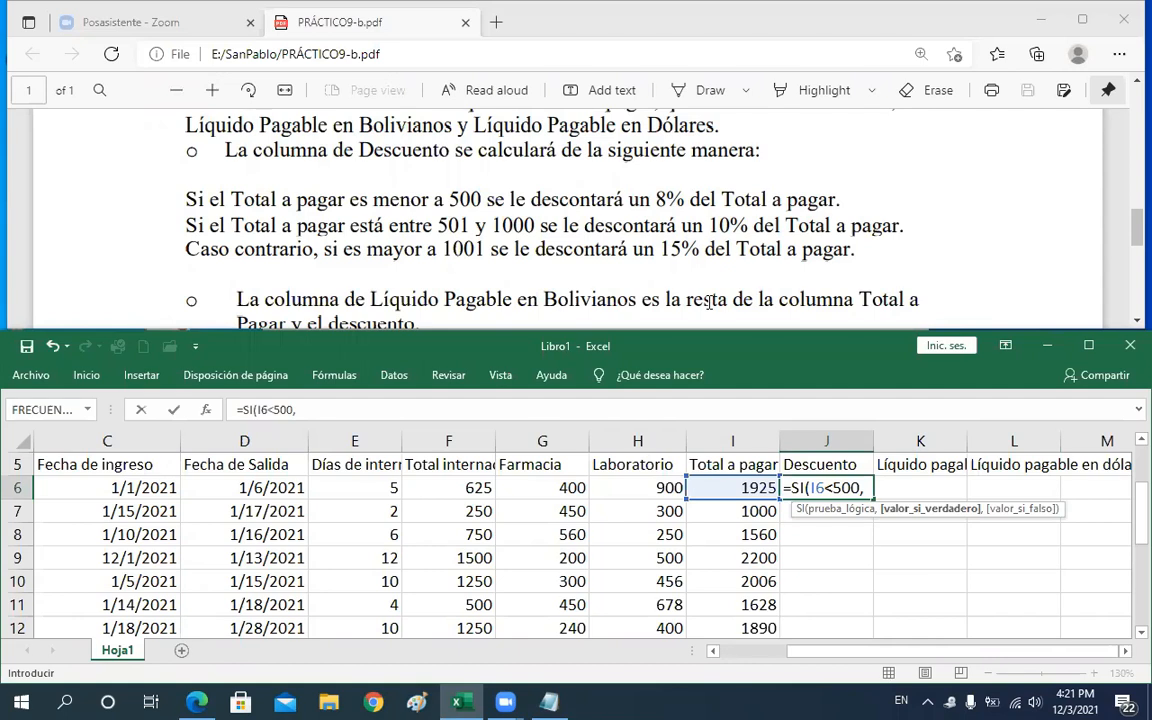
{"action": "type", "text": "8% *"}
{"action": "type", "text": "I6"}
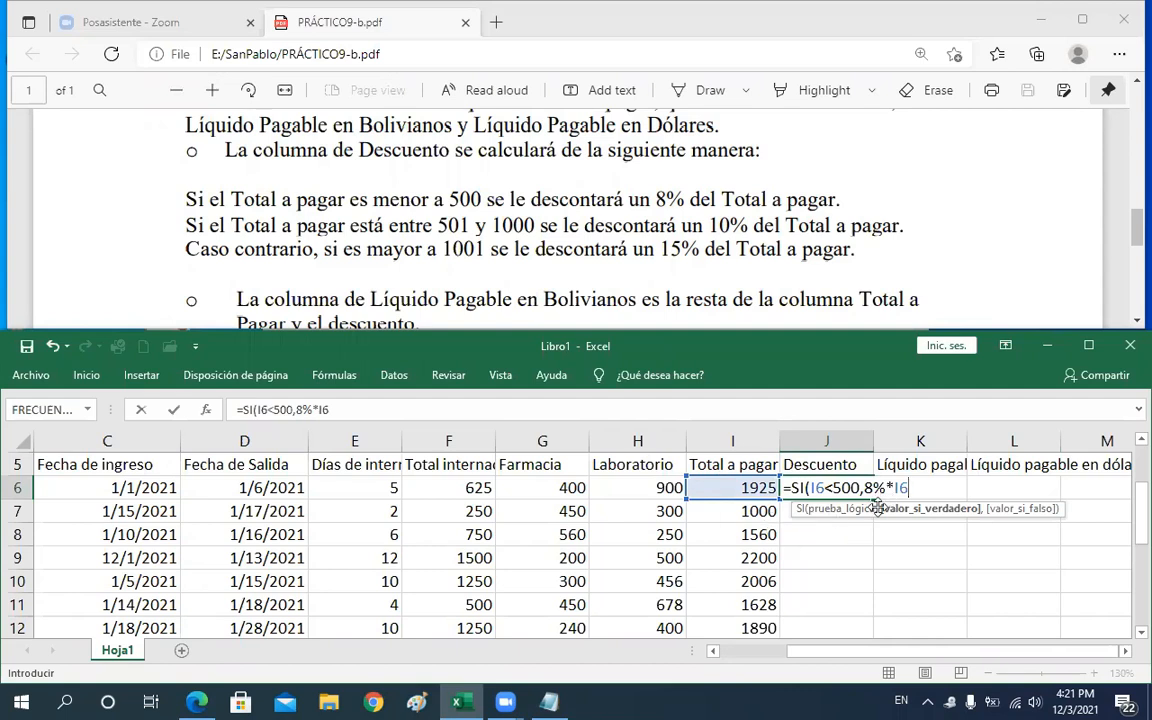
{"action": "type", "text": ","}
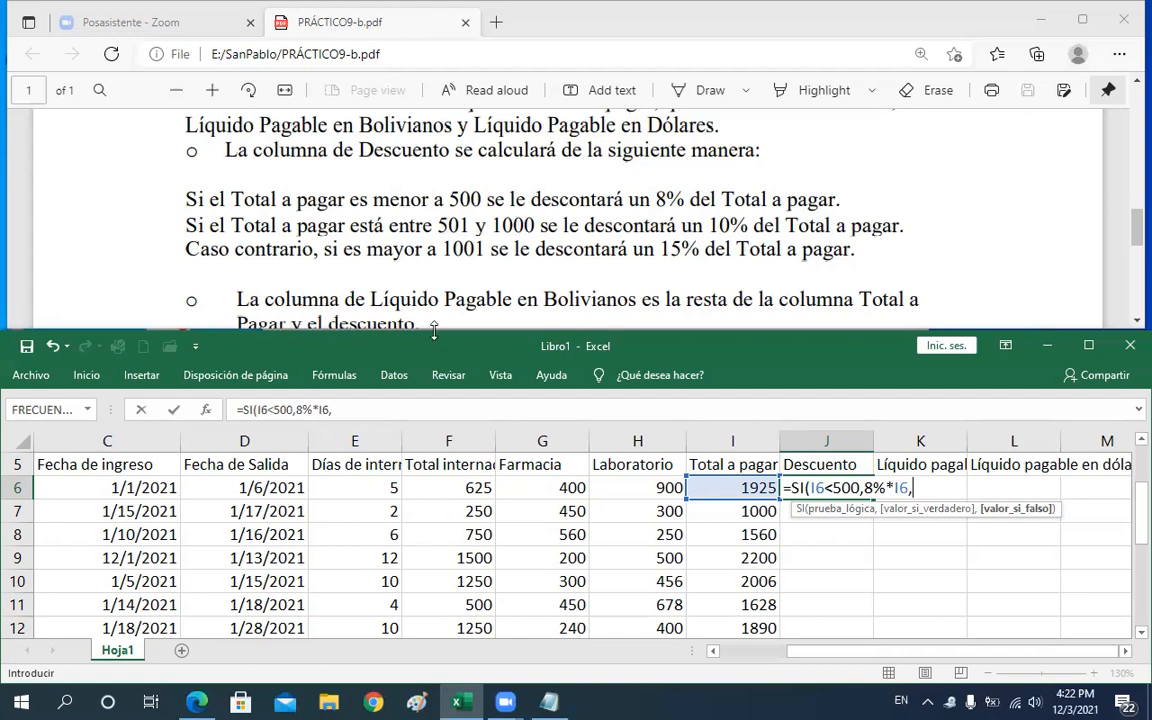
Nest a second SI as the false result, opening a Y condition with I6>=501 as its first test
{"action": "type", "text": "SI"}
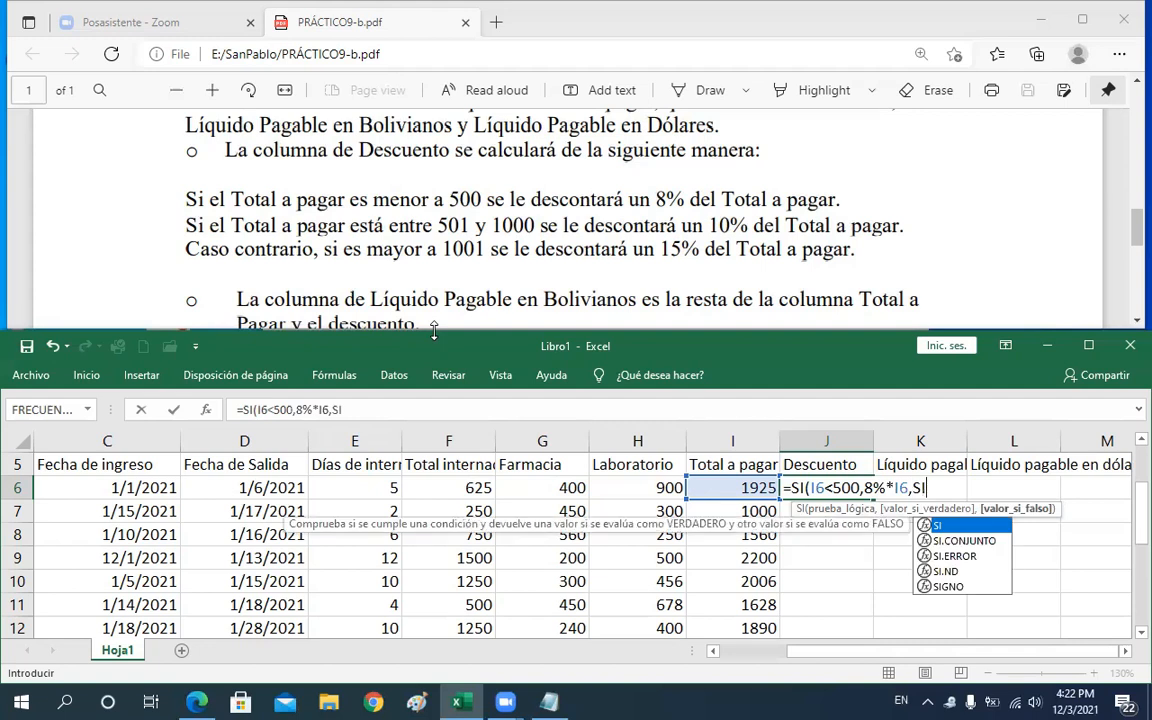
{"action": "type", "text": ")"}
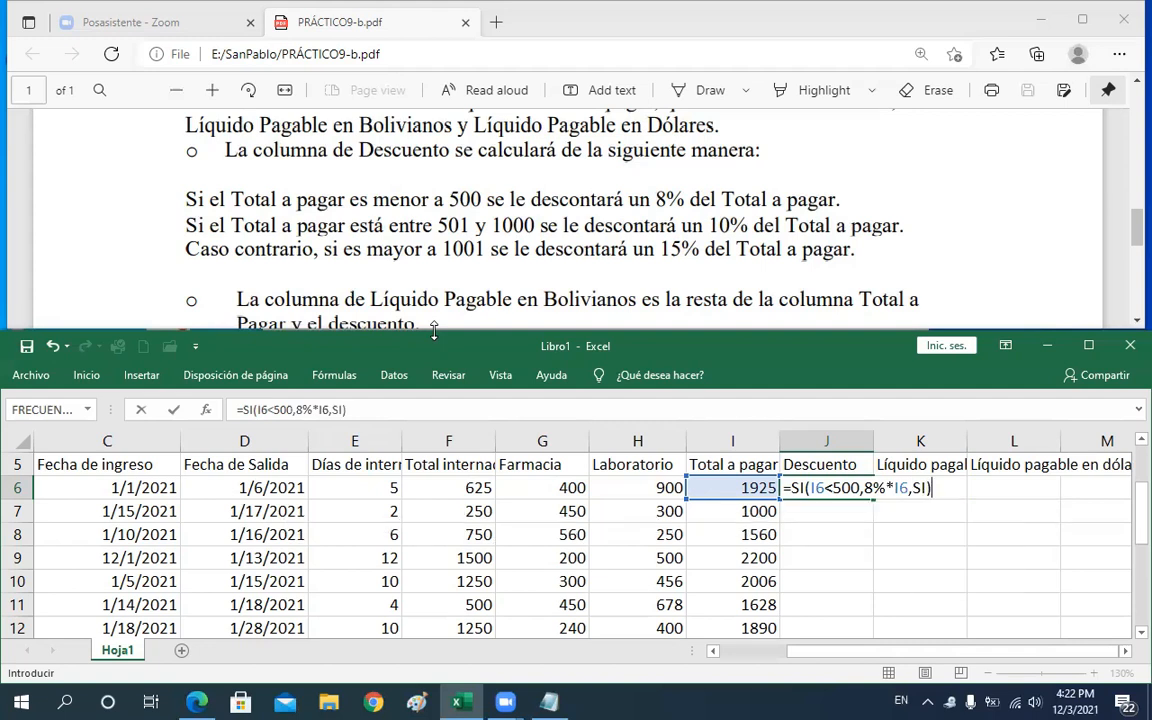
{"action": "key", "text": "BackSpace"}
{"action": "type", "text": "("}
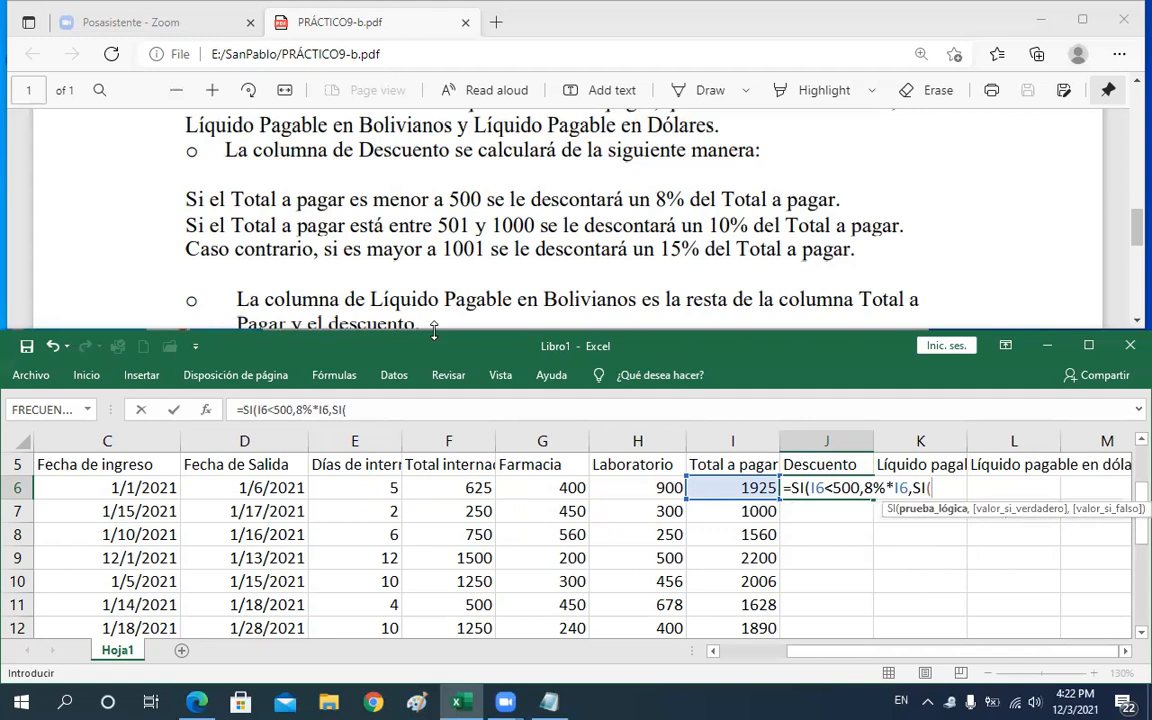
{"action": "type", "text": "Y"}
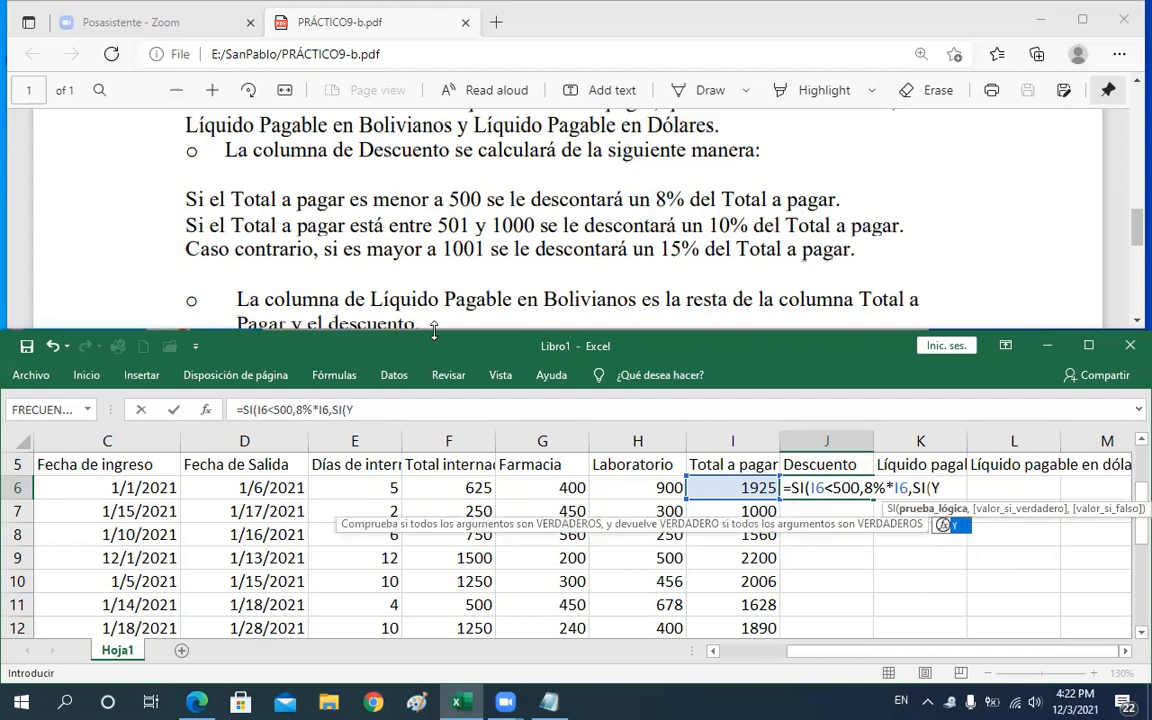
{"action": "type", "text": "("}
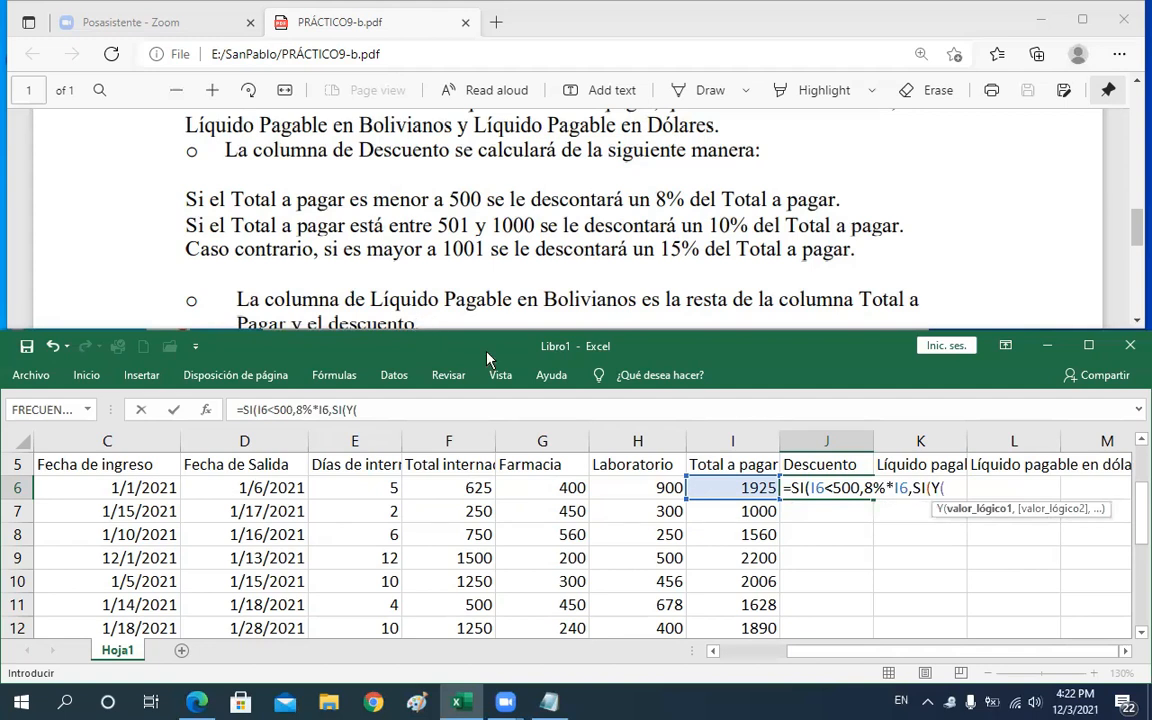
{"action": "left_click", "coordinate": [699, 489]}
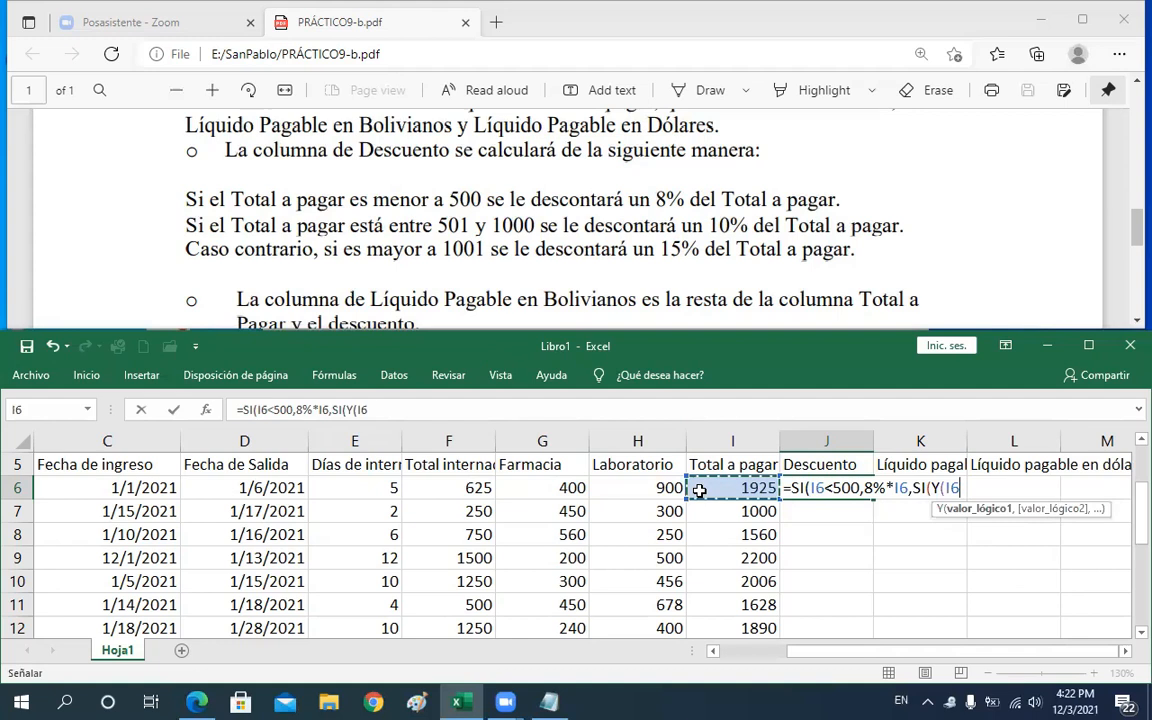
{"action": "type", "text": ">"}
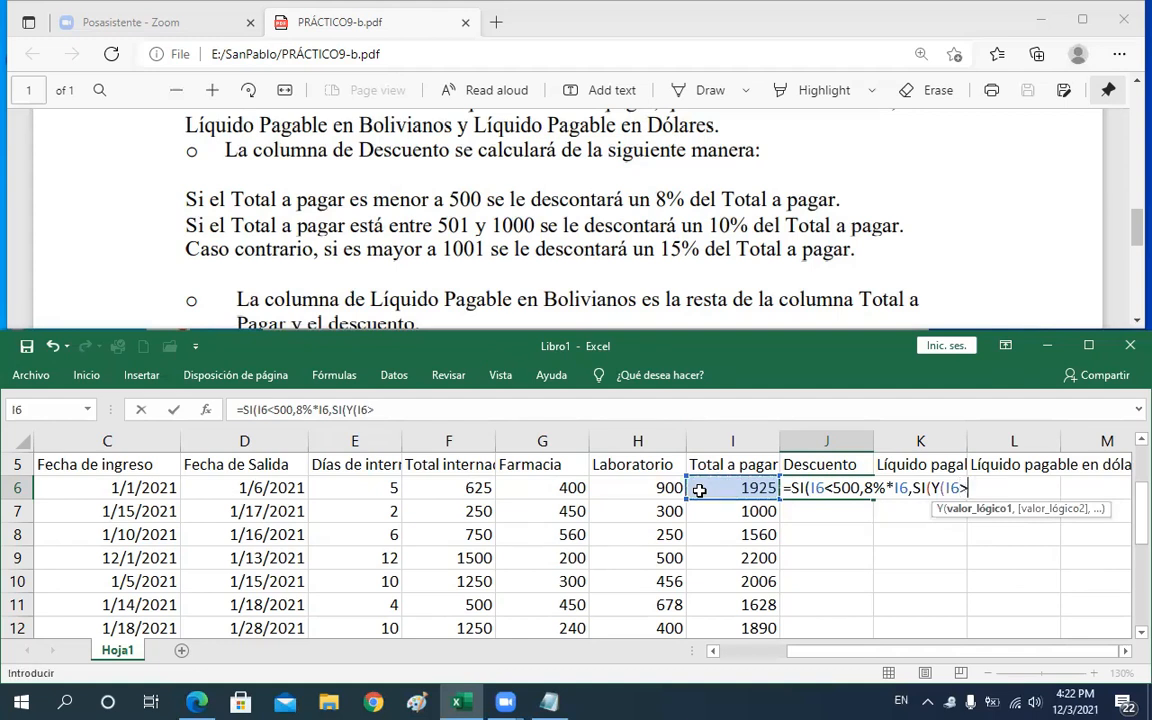
{"action": "type", "text": ")"}
{"action": "key", "text": "BackSpace"}
{"action": "type", "text": "=501,"}
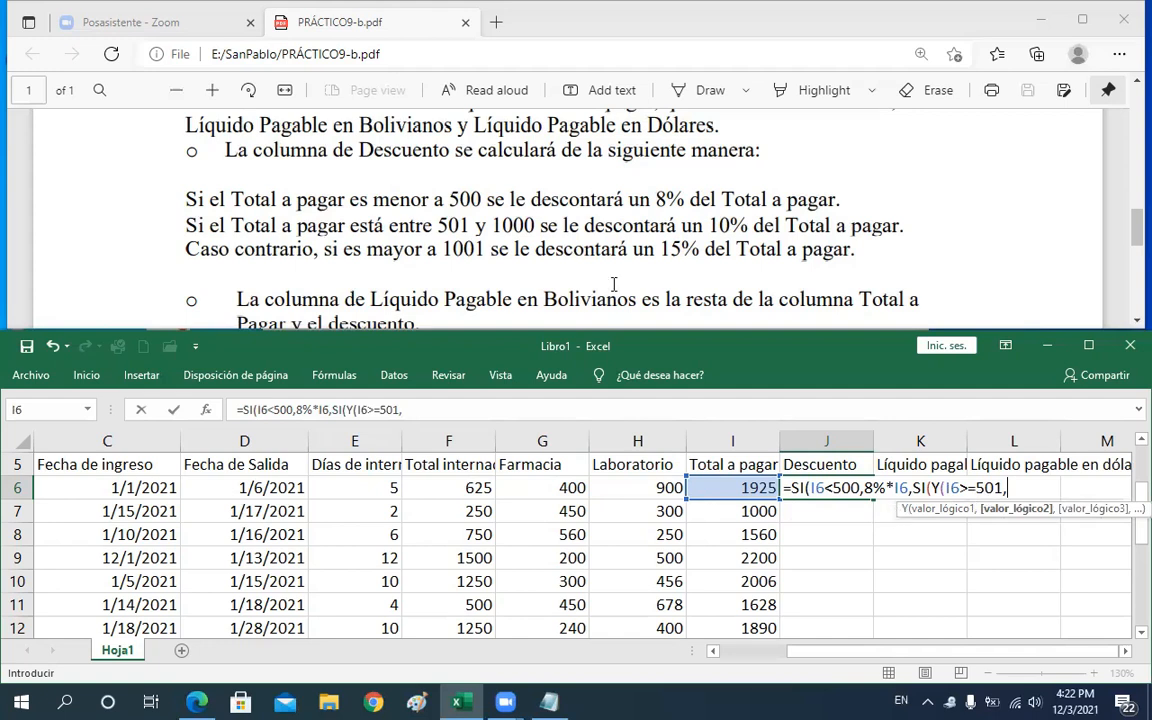
Add I6<=1000 as the Y function's second test, closing it, and return 10%*I6 when true
{"action": "left_click", "coordinate": [726, 491]}
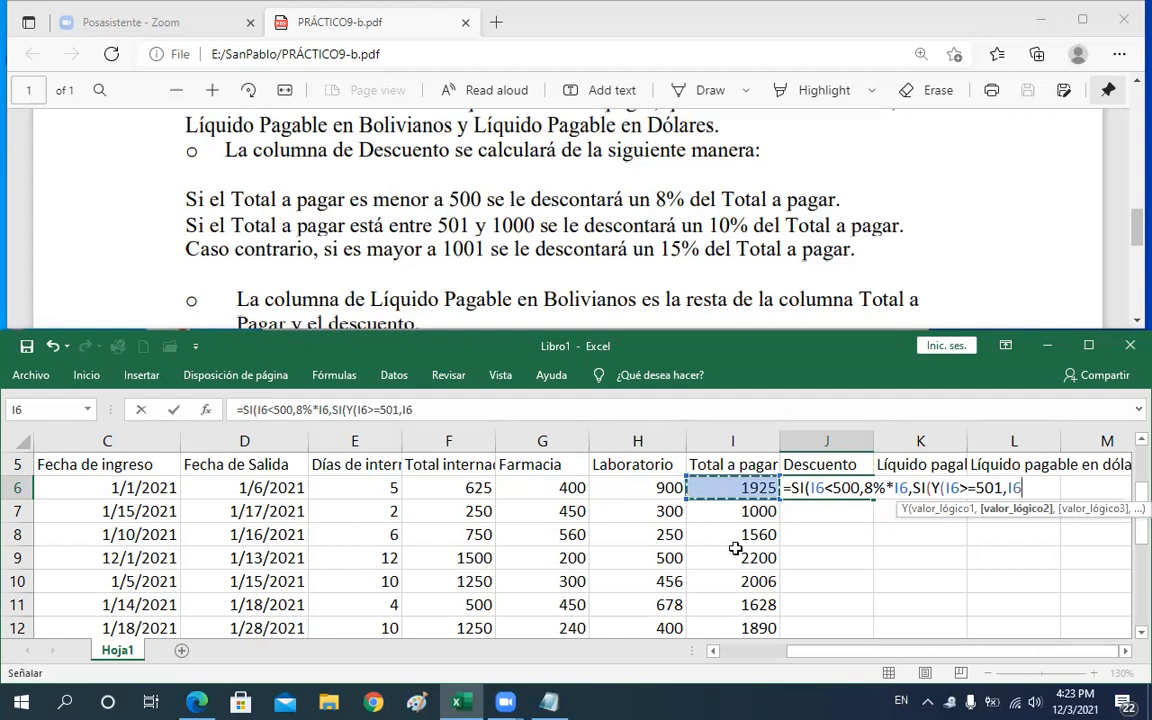
{"action": "type", "text": "<"}
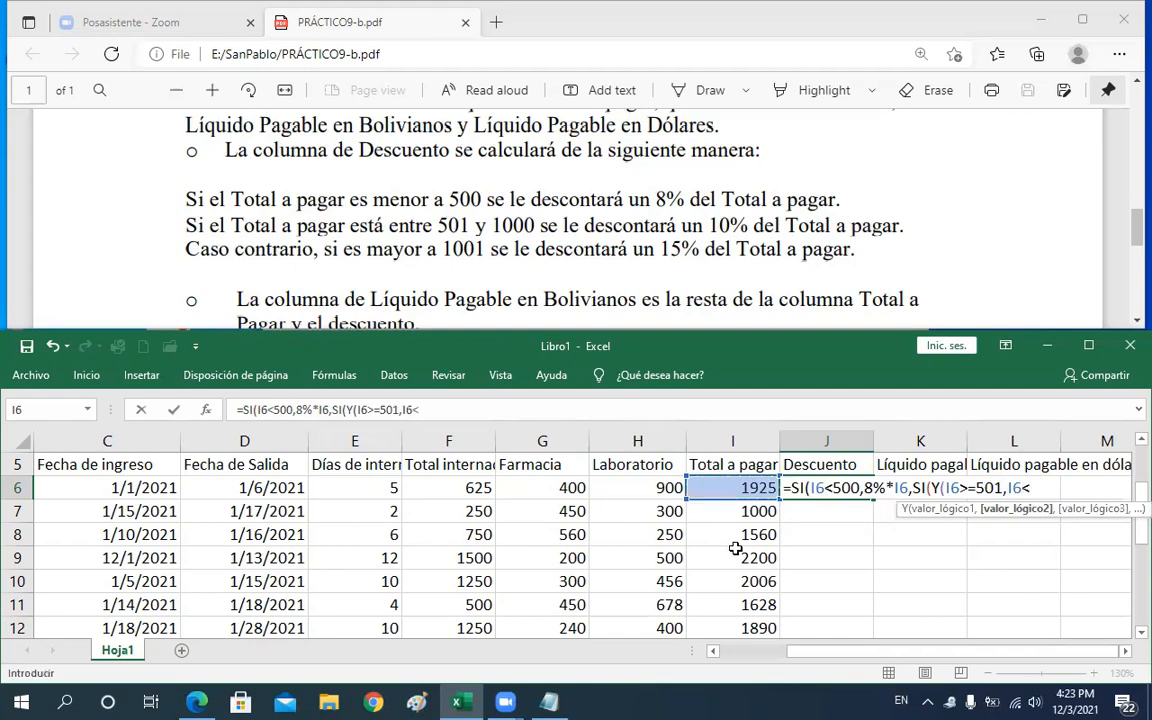
{"action": "type", "text": "+"}
{"action": "key", "text": "BackSpace"}
{"action": "type", "text": "=1000)"}
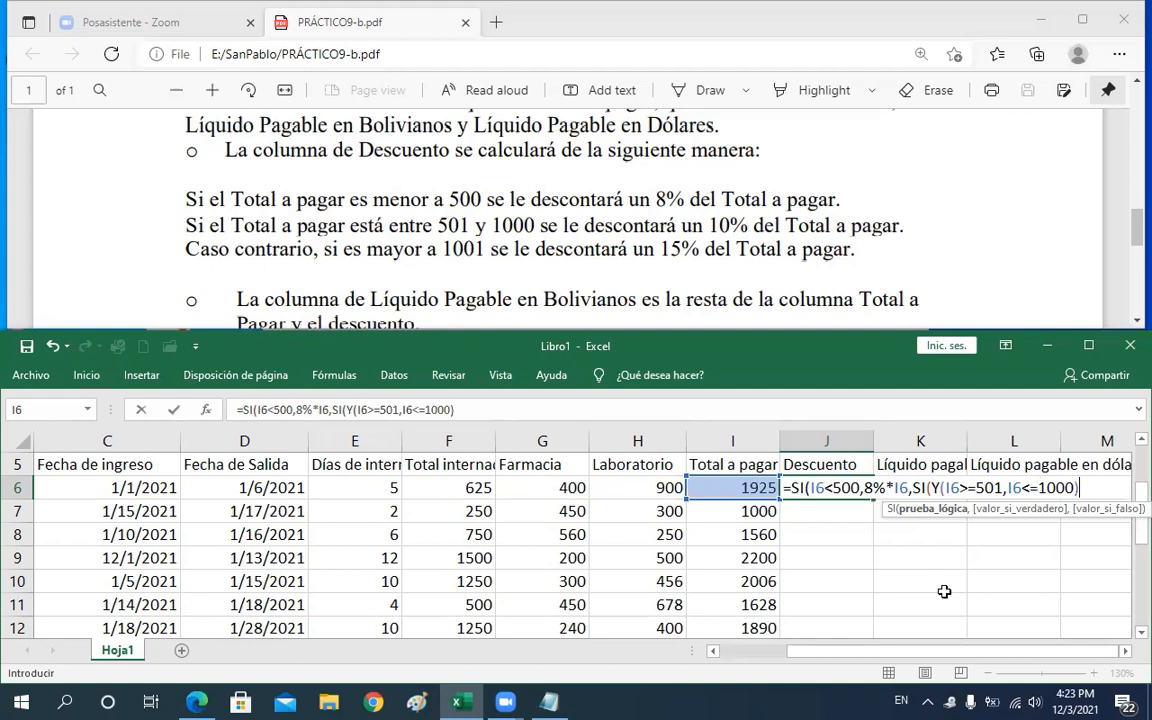
{"action": "type", "text": ","}
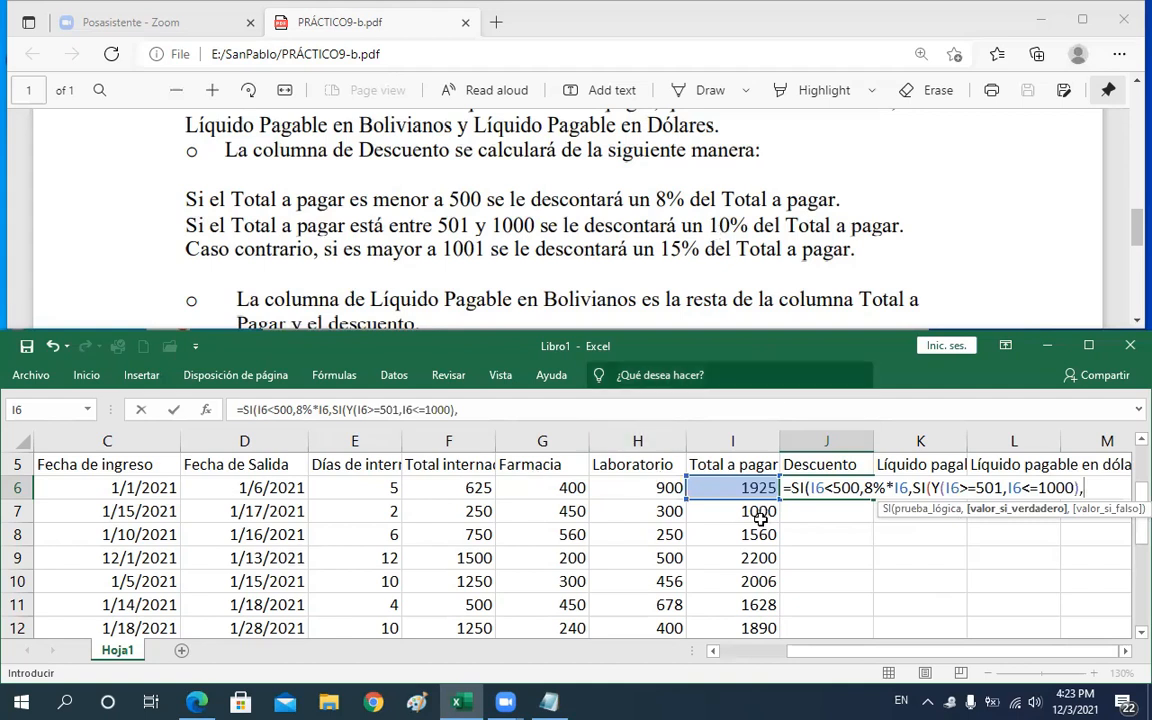
{"action": "type", "text": "10"}
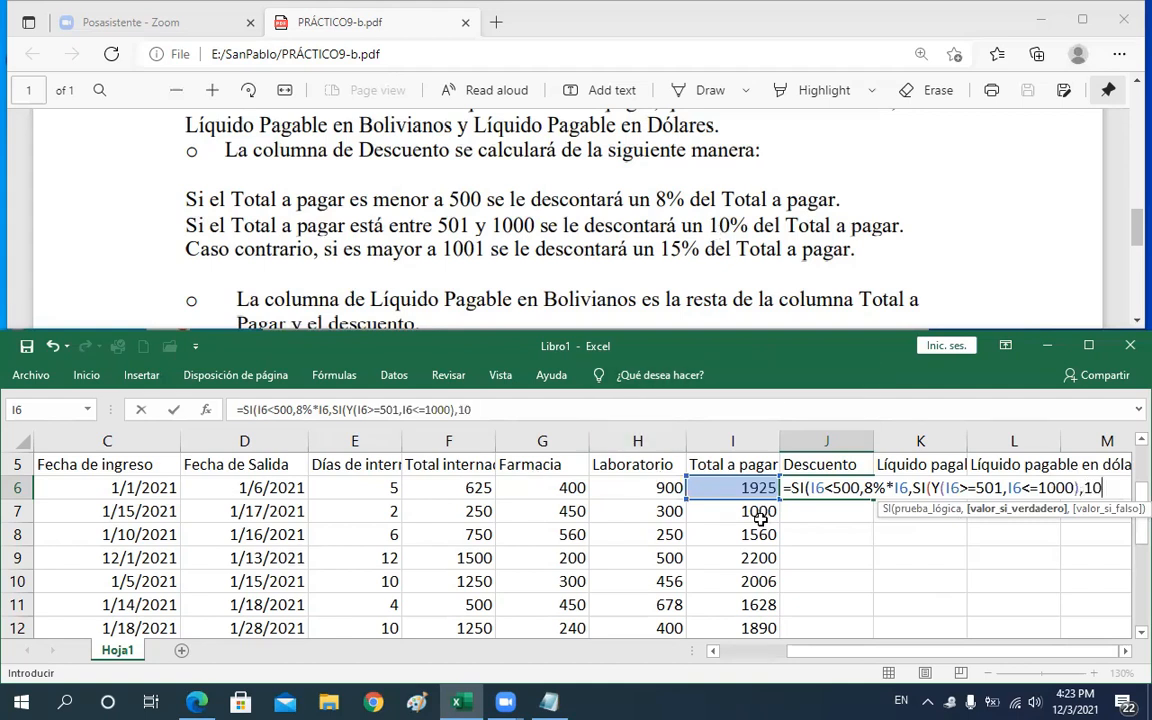
{"action": "type", "text": "%*"}
{"action": "left_click", "coordinate": [730, 488]}
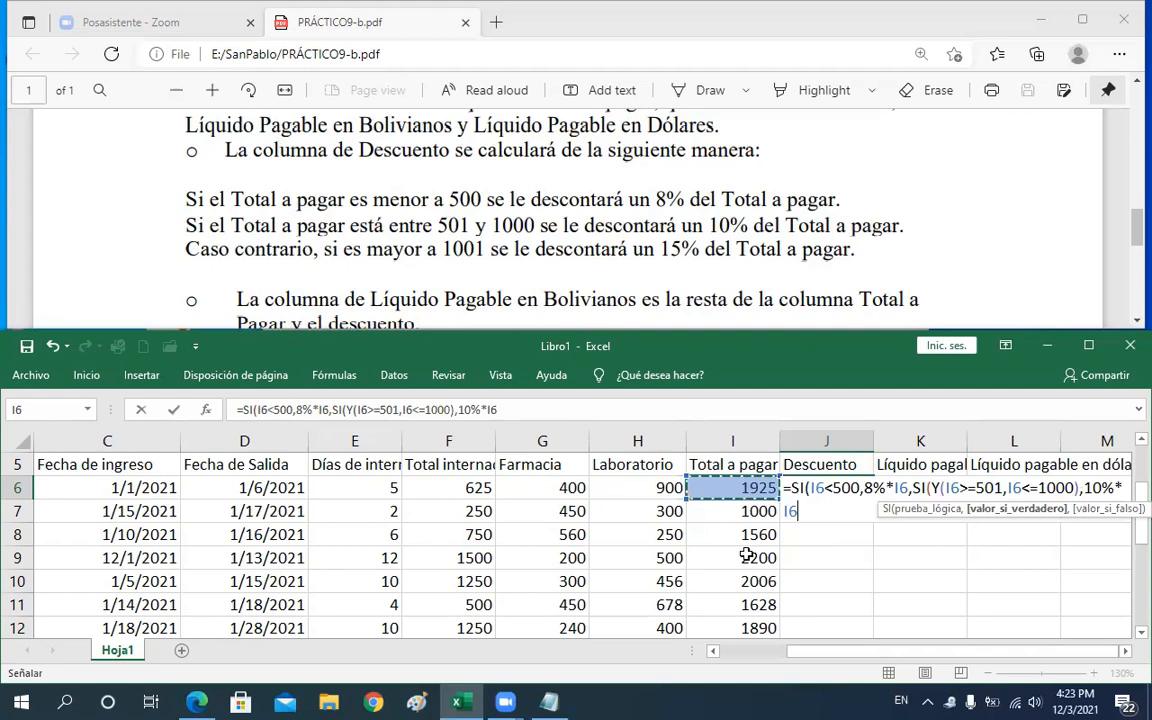
{"action": "type", "text": ","}
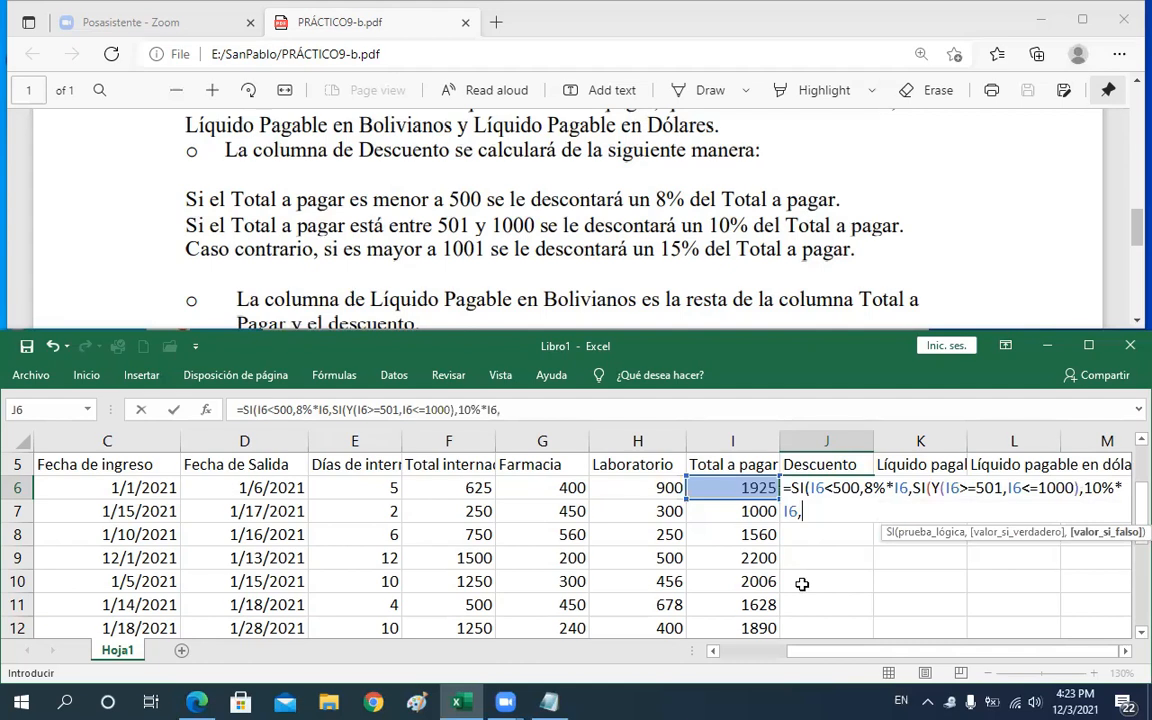
{"action": "type", "text": "SI"}
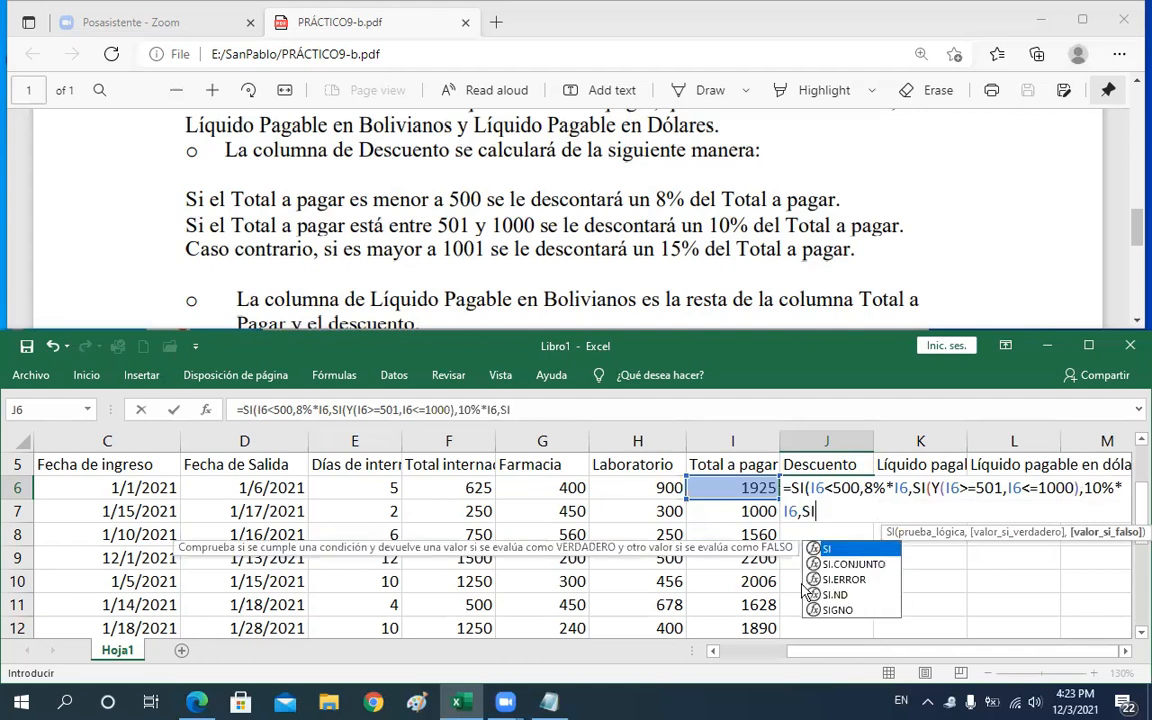
{"action": "type", "text": "("}
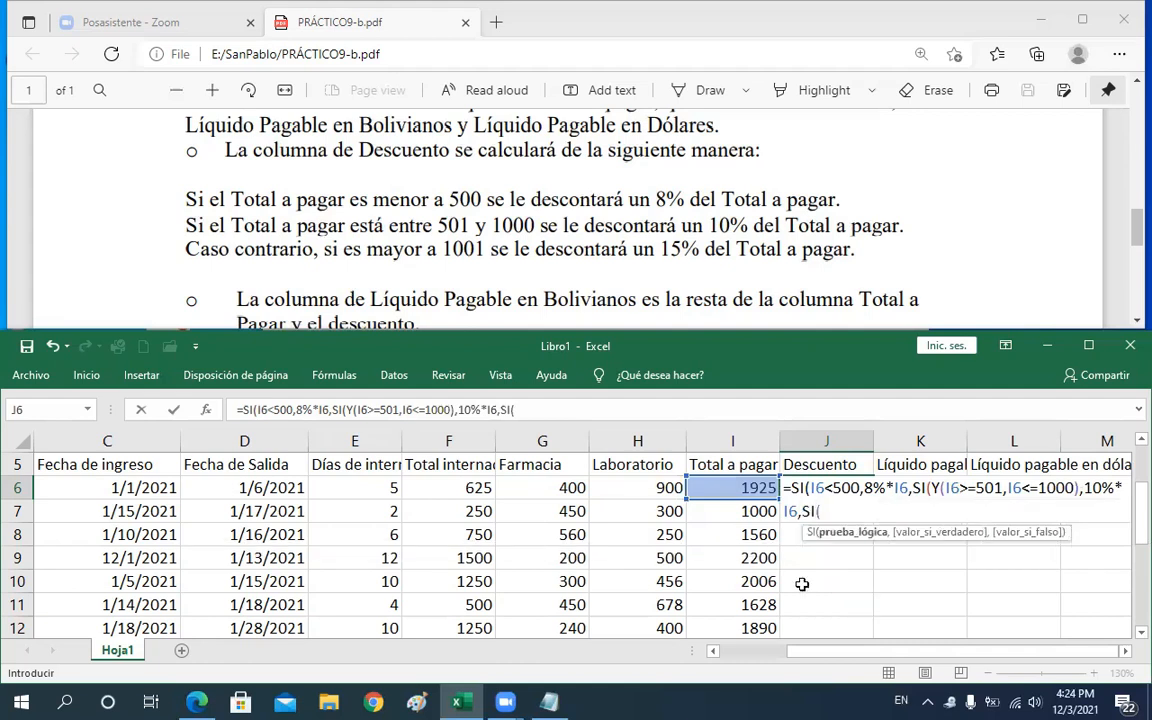
Nest a third SI testing I6>1001 that returns 15%*I6
{"action": "left_click", "coordinate": [757, 488]}
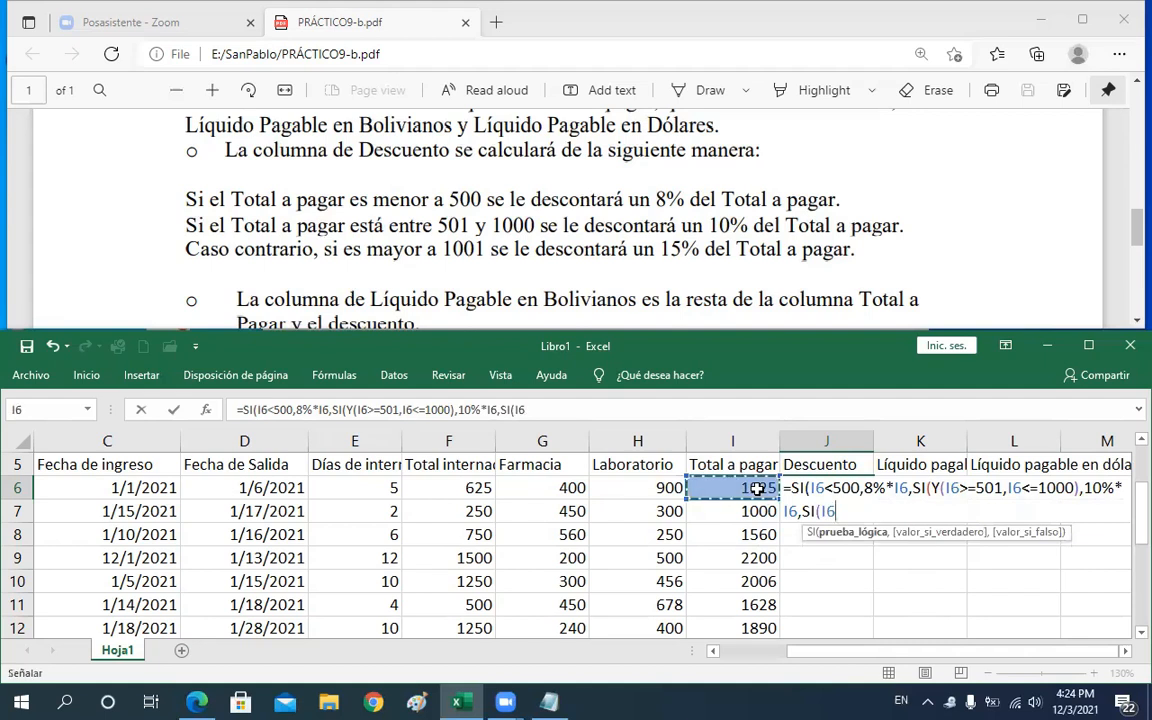
{"action": "type", "text": ">"}
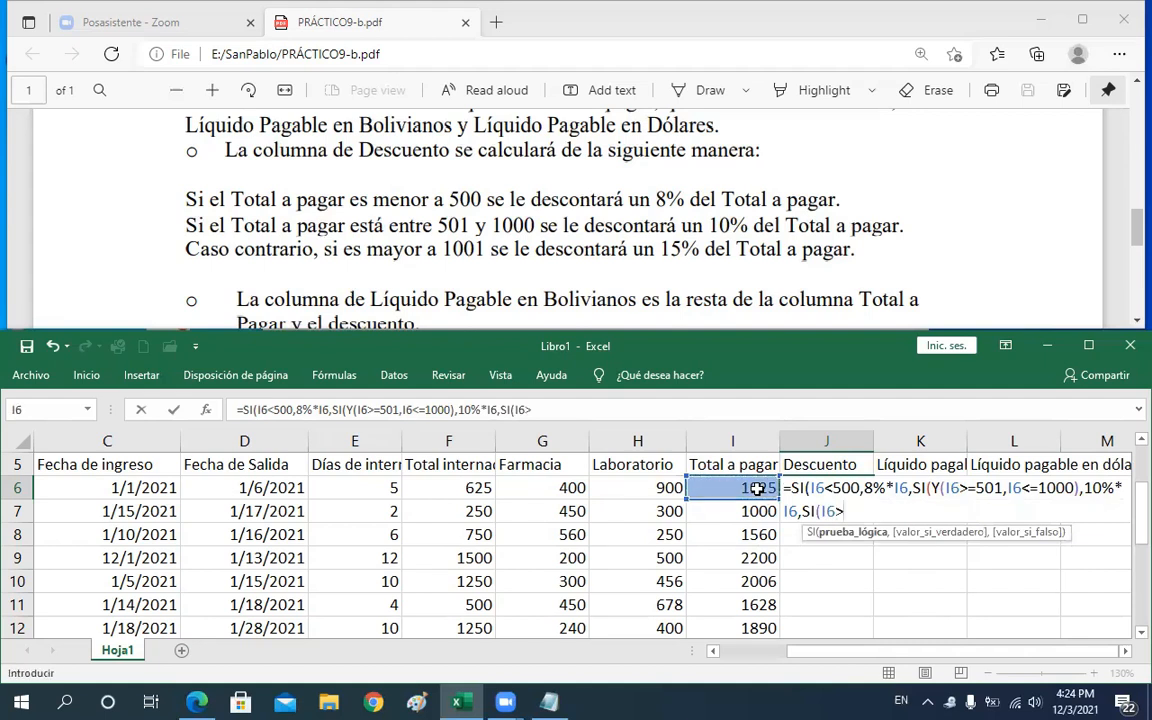
{"action": "type", "text": "10 01,"}
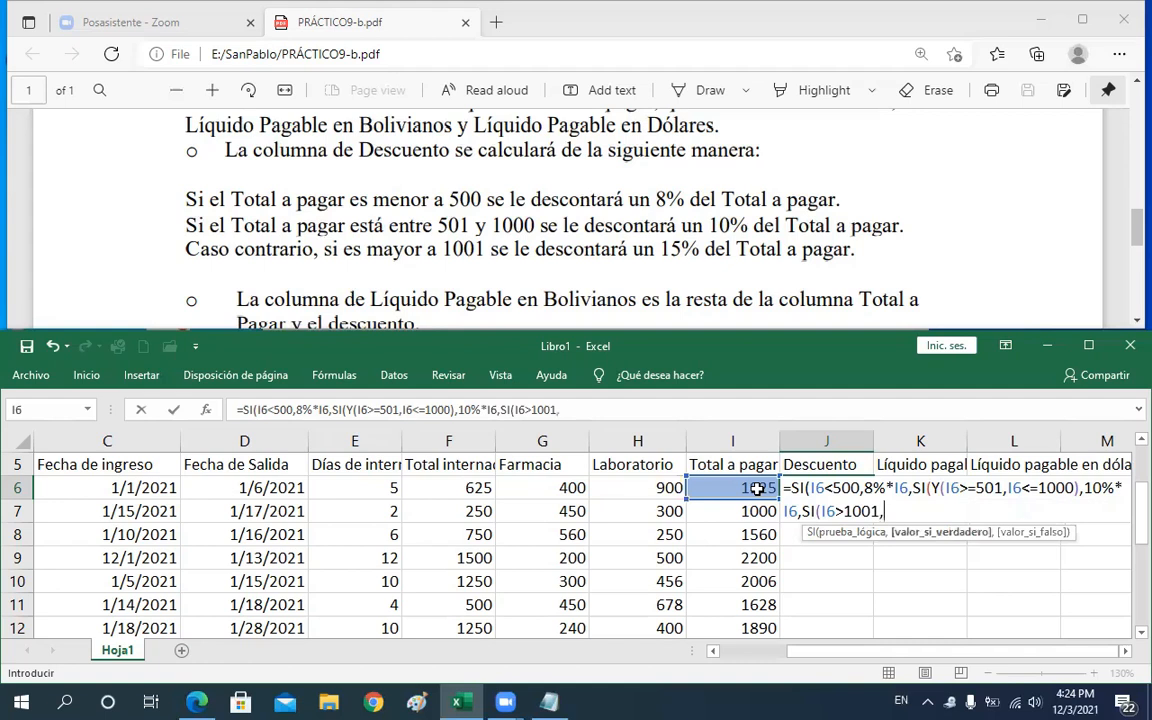
{"action": "type", "text": "15%*"}
{"action": "left_click", "coordinate": [757, 488]}
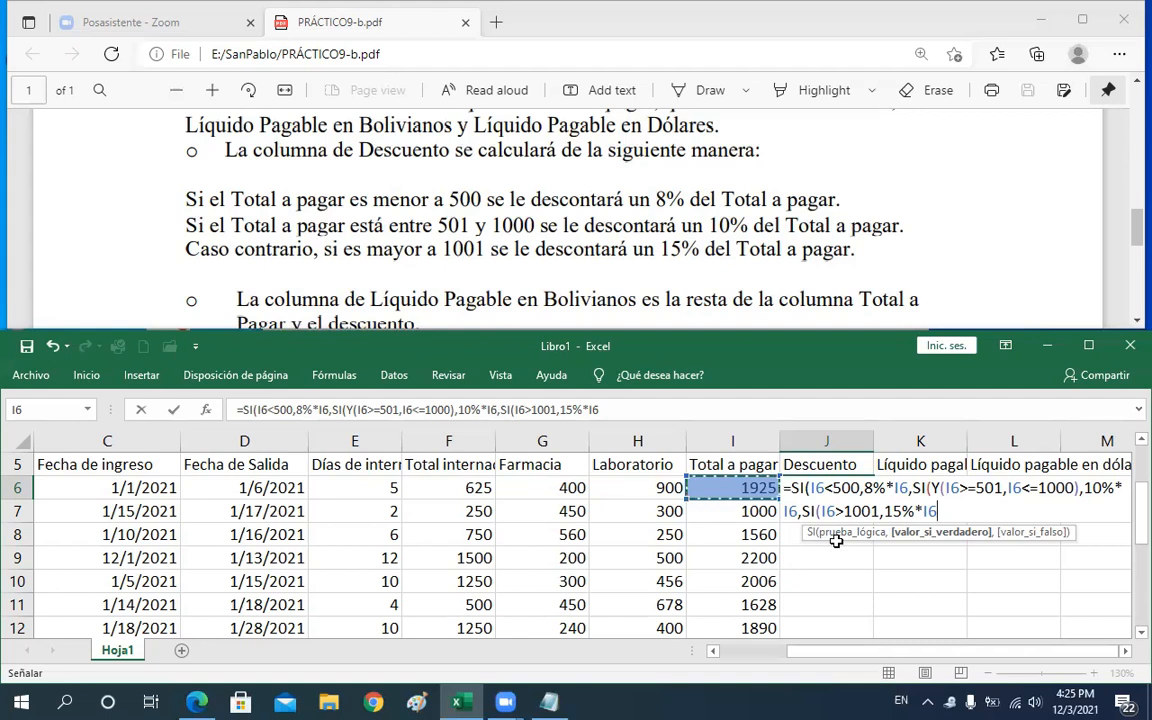
Close the remaining parentheses of the nested SI formula in J6 and enter it
{"action": "type", "text": "("}
{"action": "key", "text": "BackSpace"}
{"action": "type", "text": ")))"}
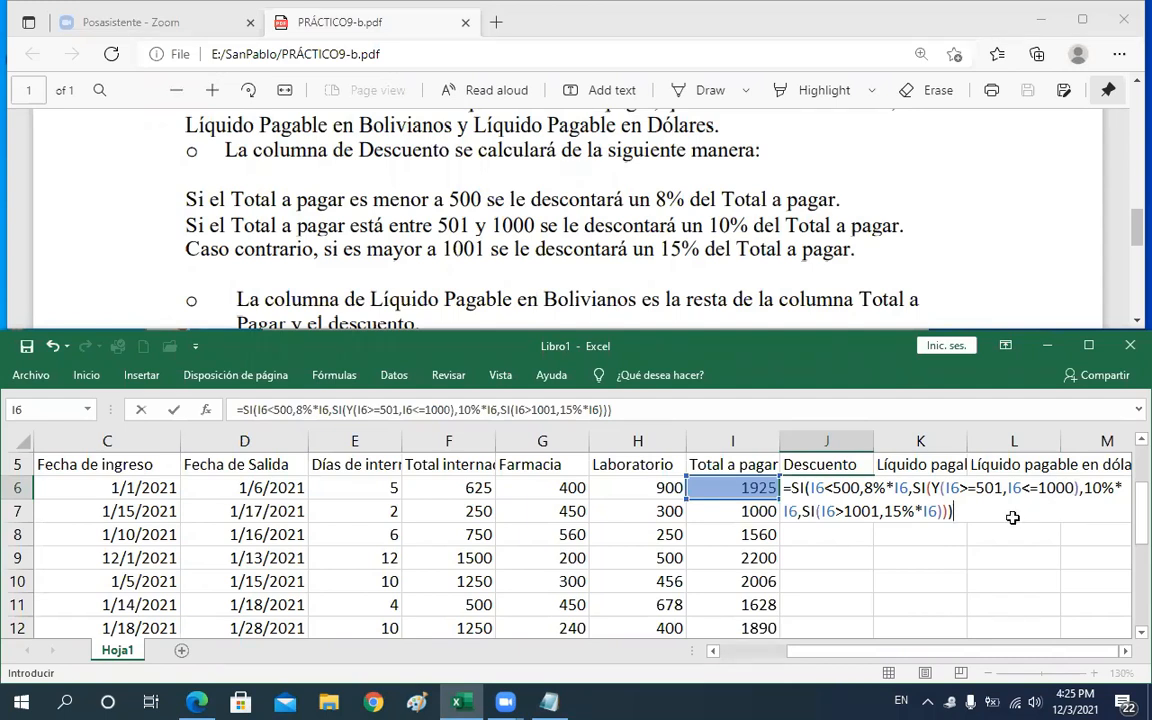
{"action": "key", "text": "Return"}
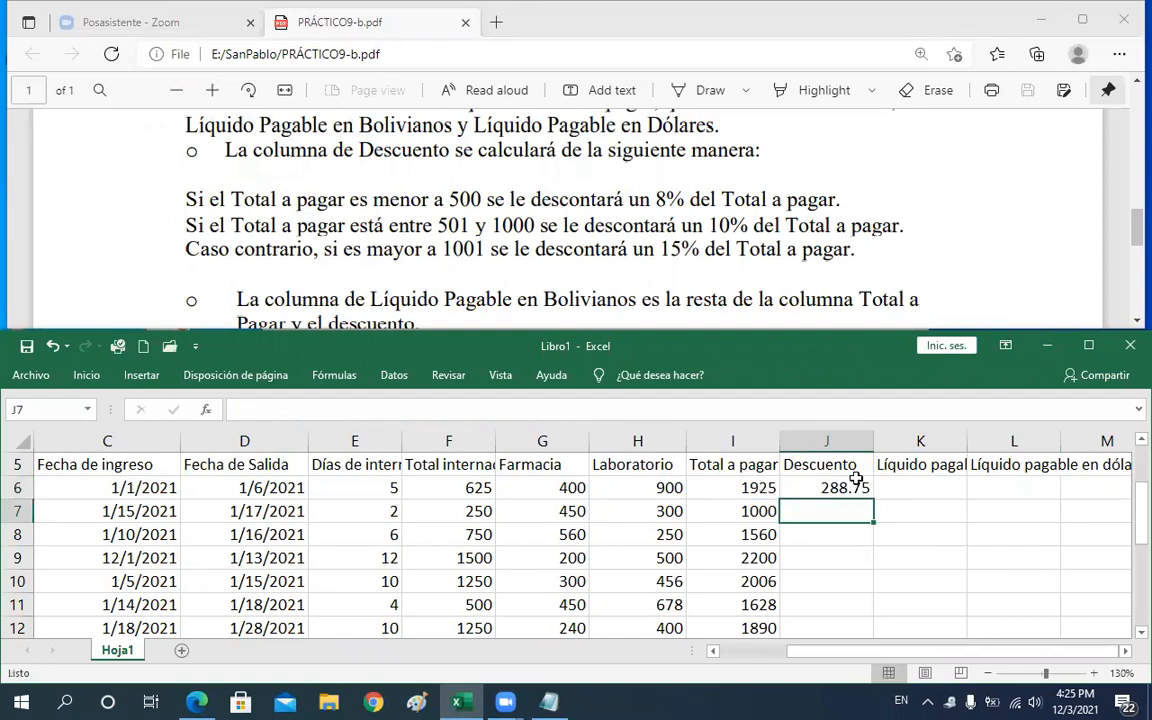
Copy the J6 Descuento formula down the column through row 12
{"action": "left_click", "coordinate": [857, 484]}
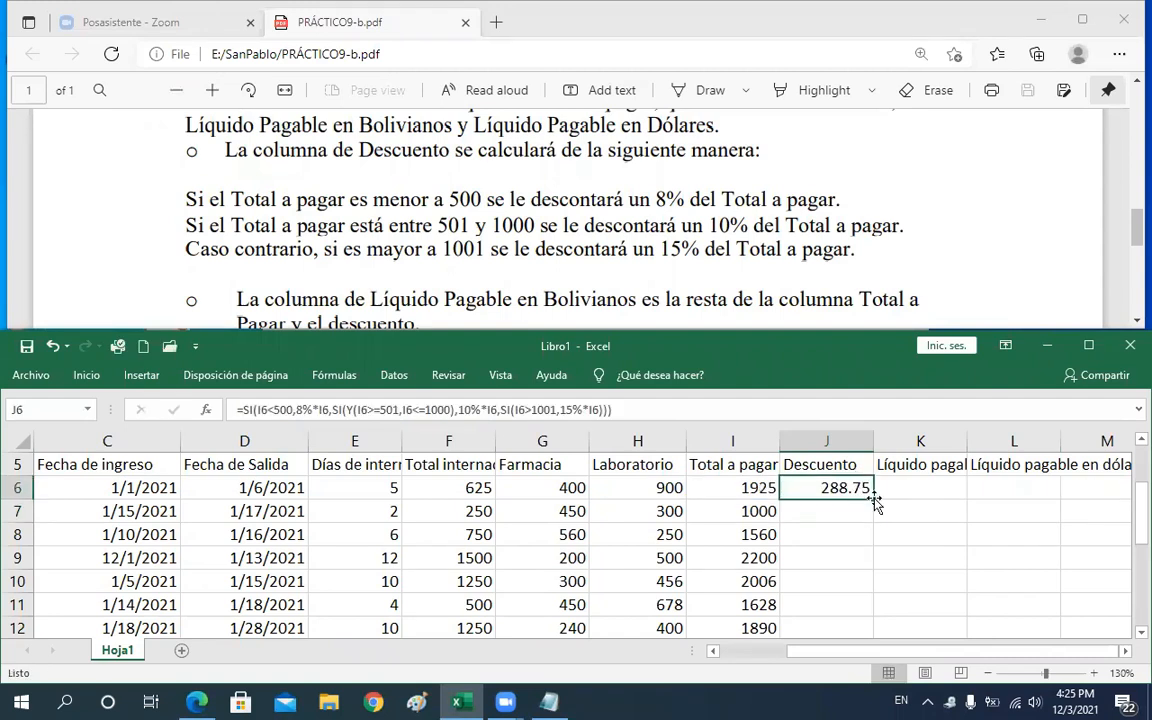
{"action": "double_click", "coordinate": [875, 499]}
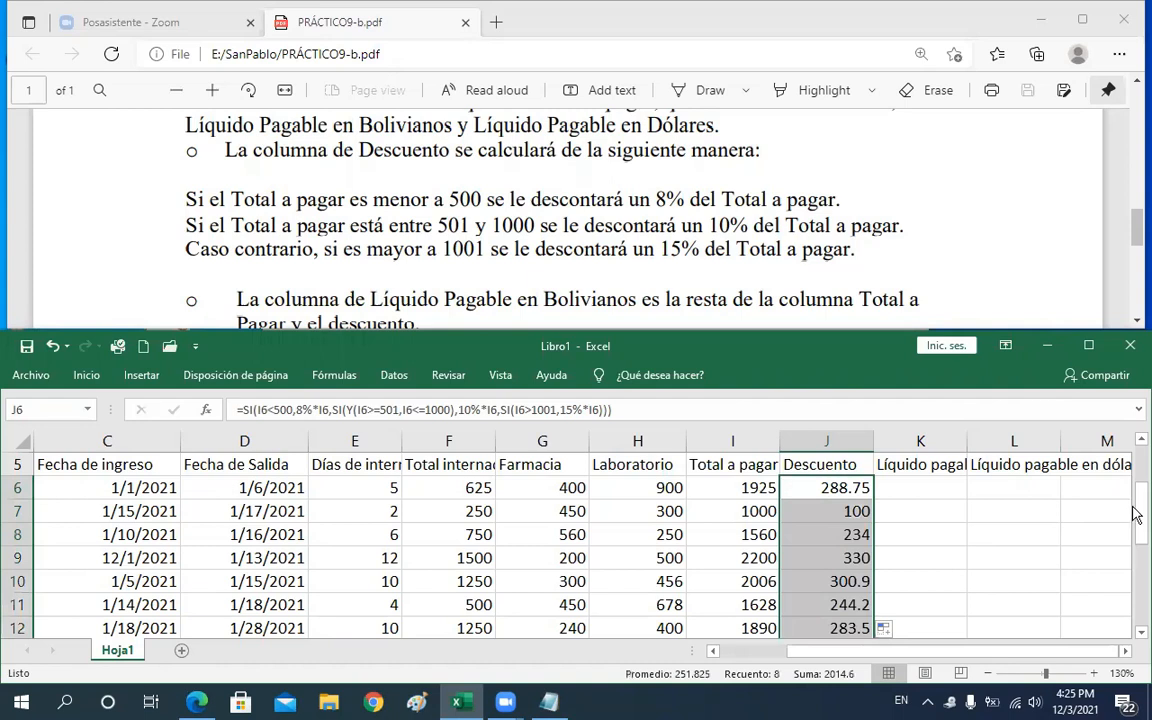
{"action": "left_click_drag", "start_coordinate": [1136, 513], "coordinate": [1136, 517]}
Change row 6's Farmacia value to 200 and Laboratorio value to 100
{"action": "left_click", "coordinate": [641, 487]}
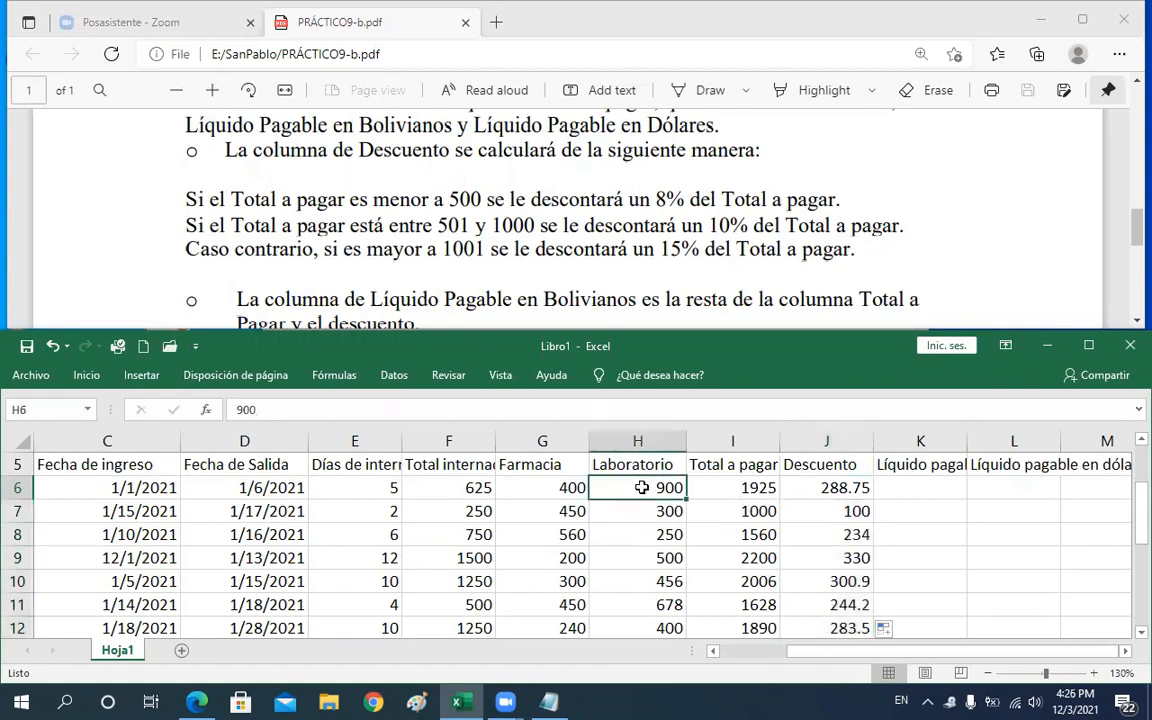
{"action": "left_click", "coordinate": [556, 487]}
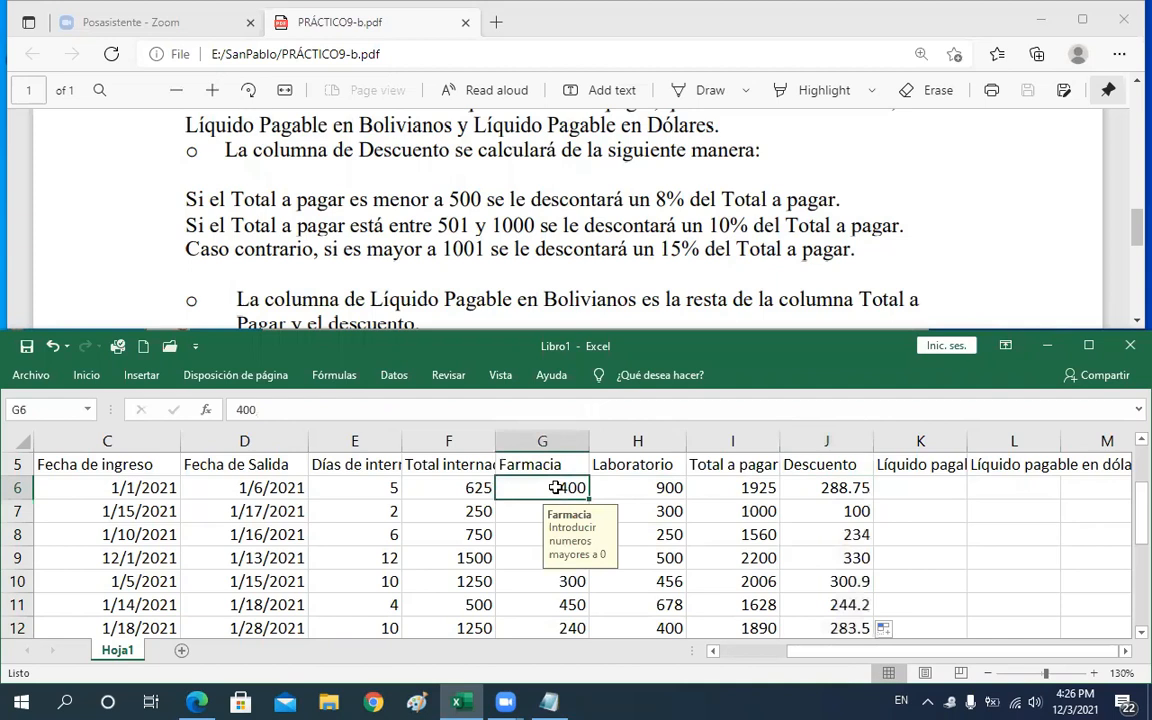
{"action": "type", "text": "200"}
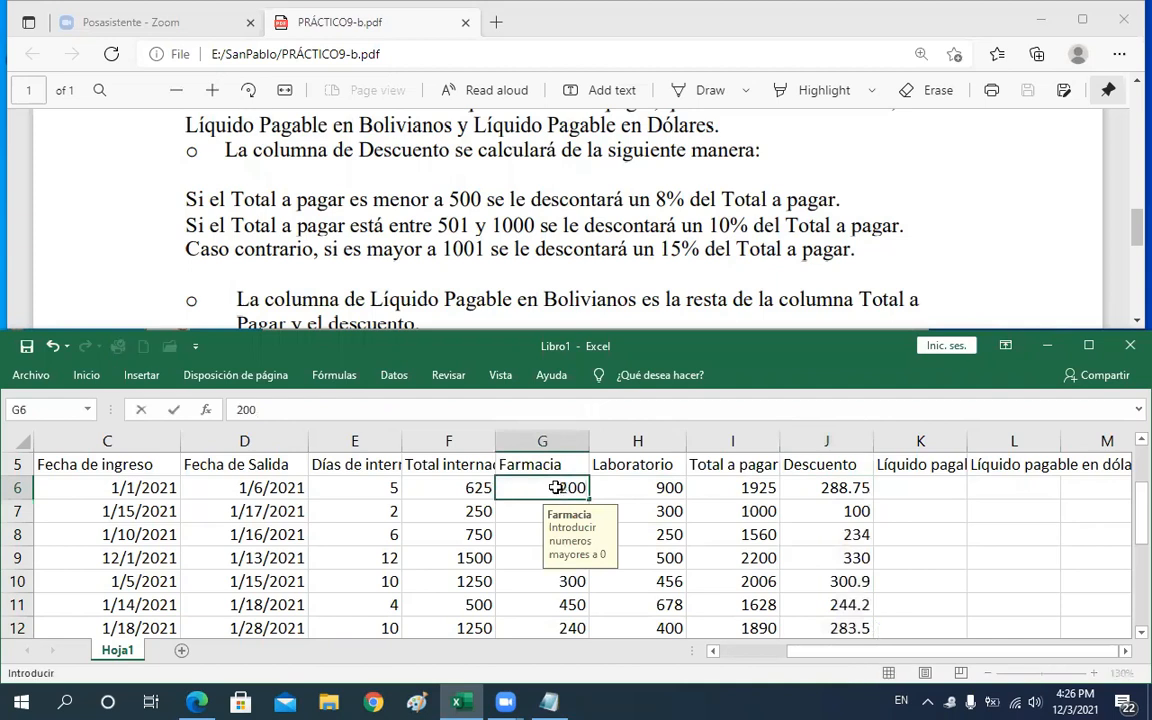
{"action": "key", "text": "Tab"}
{"action": "type", "text": "100"}
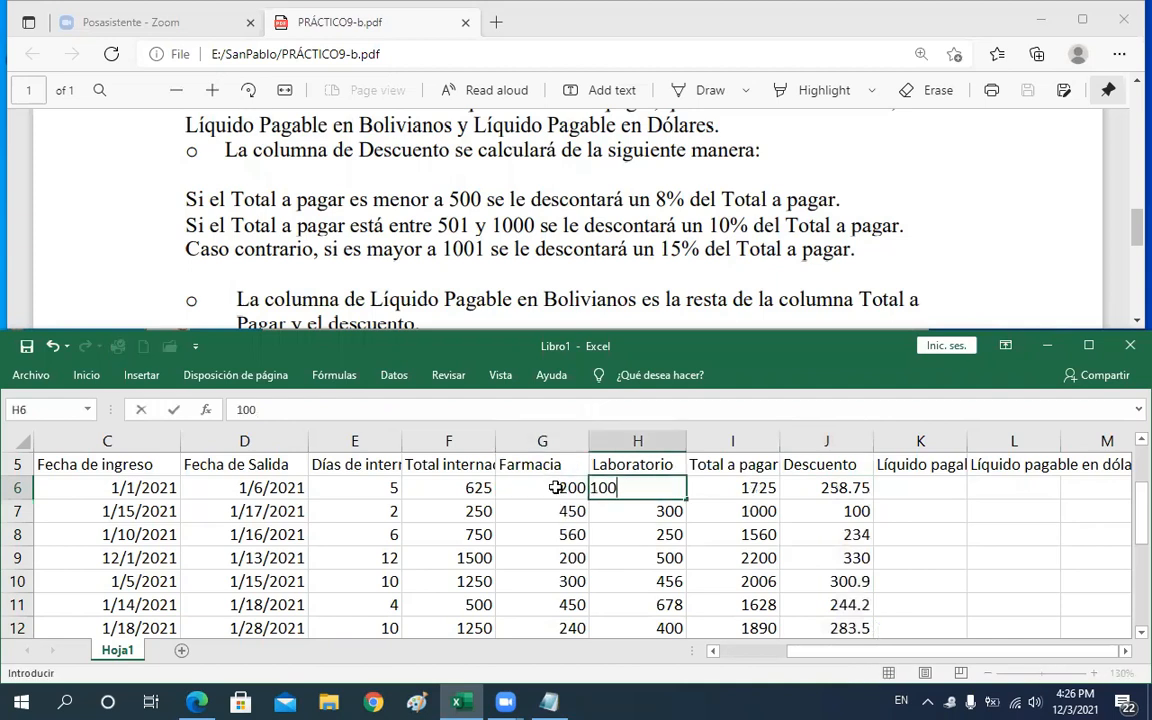
{"action": "key", "text": "Return"}
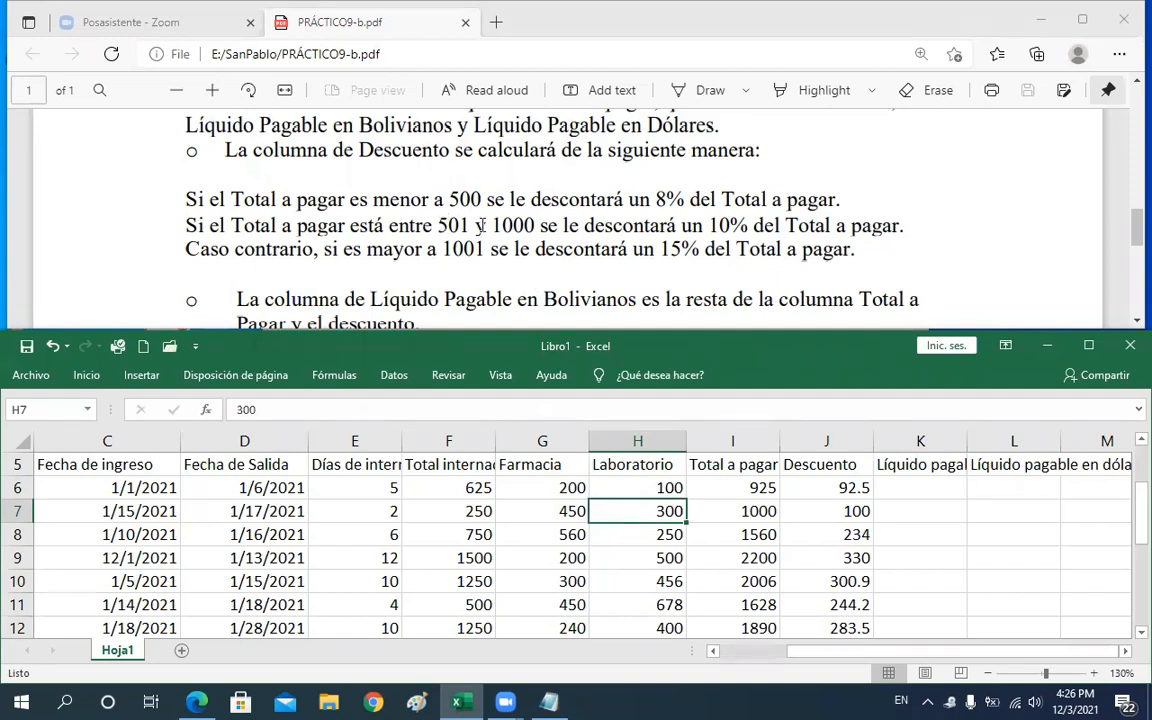
Compare the discount ranges in the instructions with the totals and Descuento formulas in rows 7 and 8
{"action": "left_click_drag", "start_coordinate": [438, 225], "coordinate": [531, 225]}
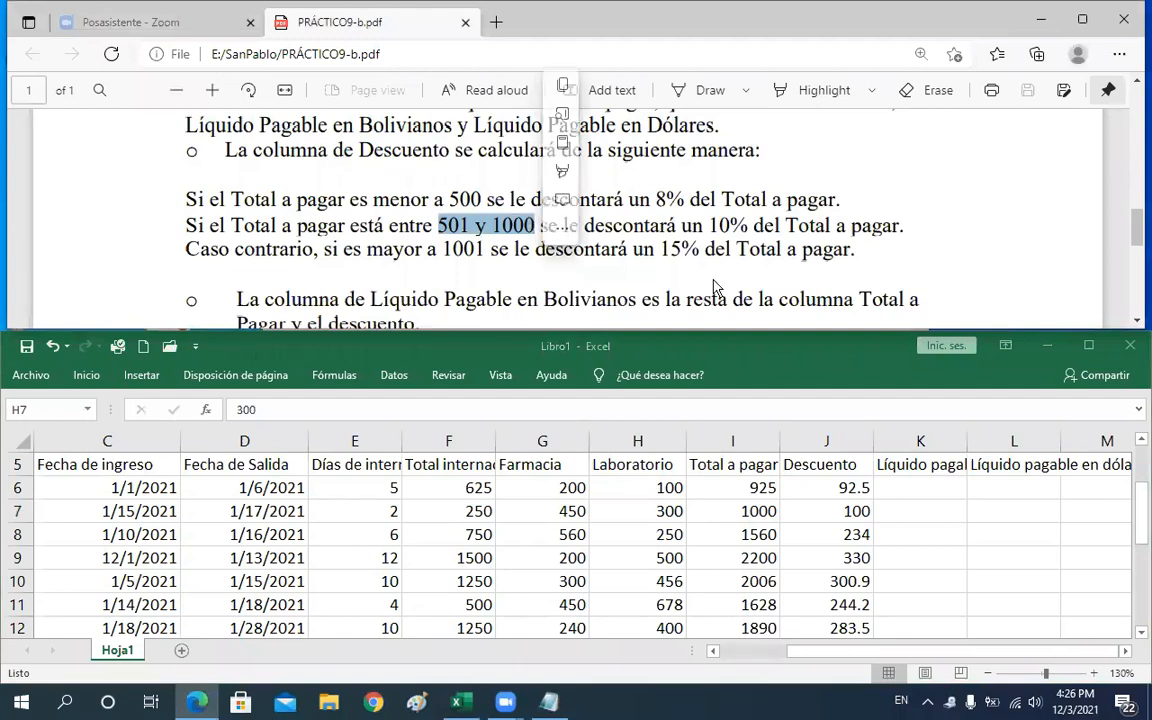
{"action": "left_click", "coordinate": [721, 222]}
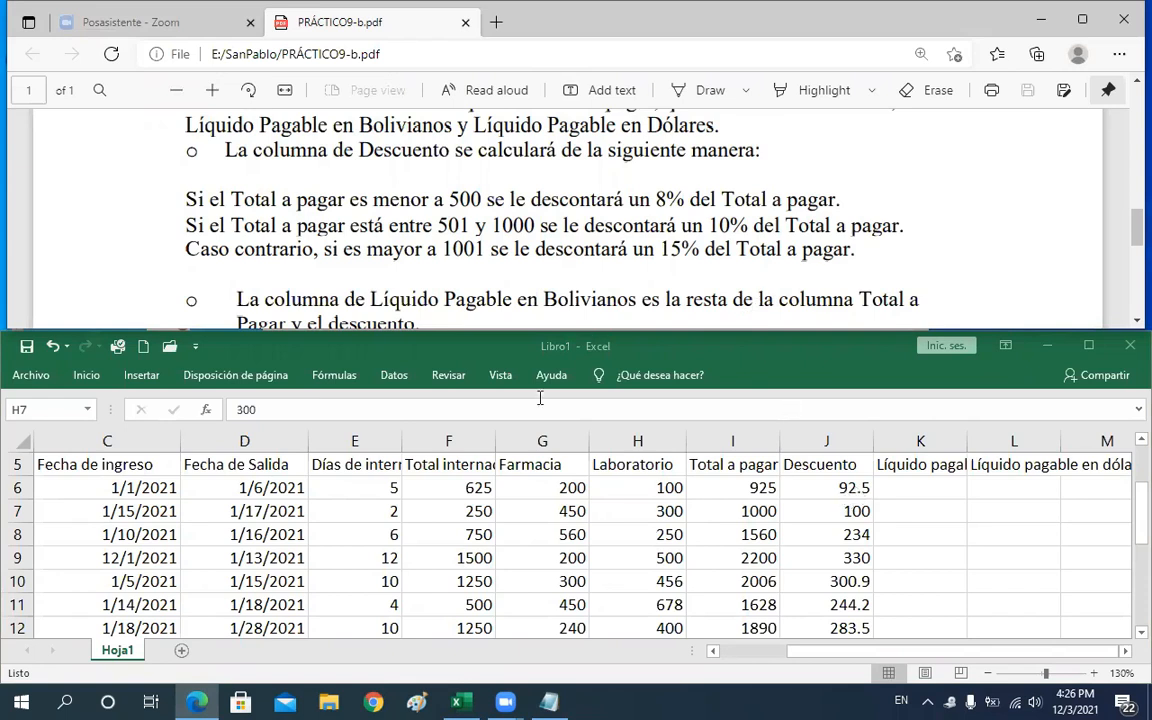
{"action": "left_click", "coordinate": [751, 511]}
{"action": "left_click", "coordinate": [751, 511]}
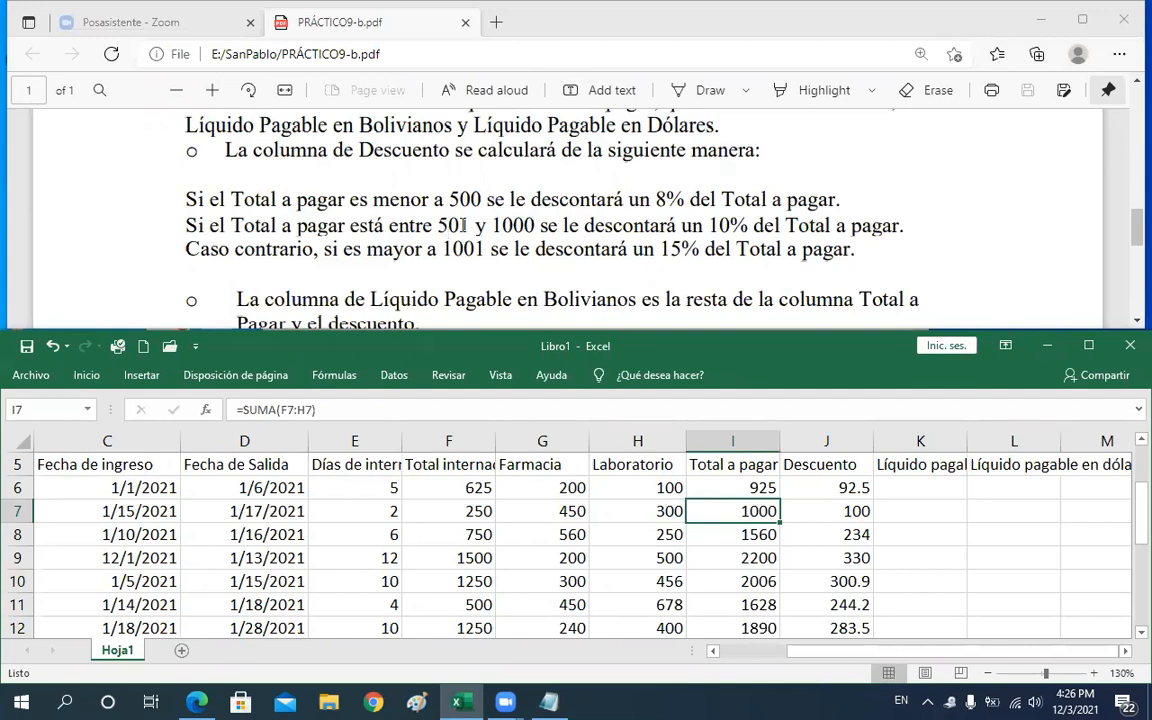
{"action": "left_click_drag", "start_coordinate": [437, 225], "coordinate": [540, 227]}
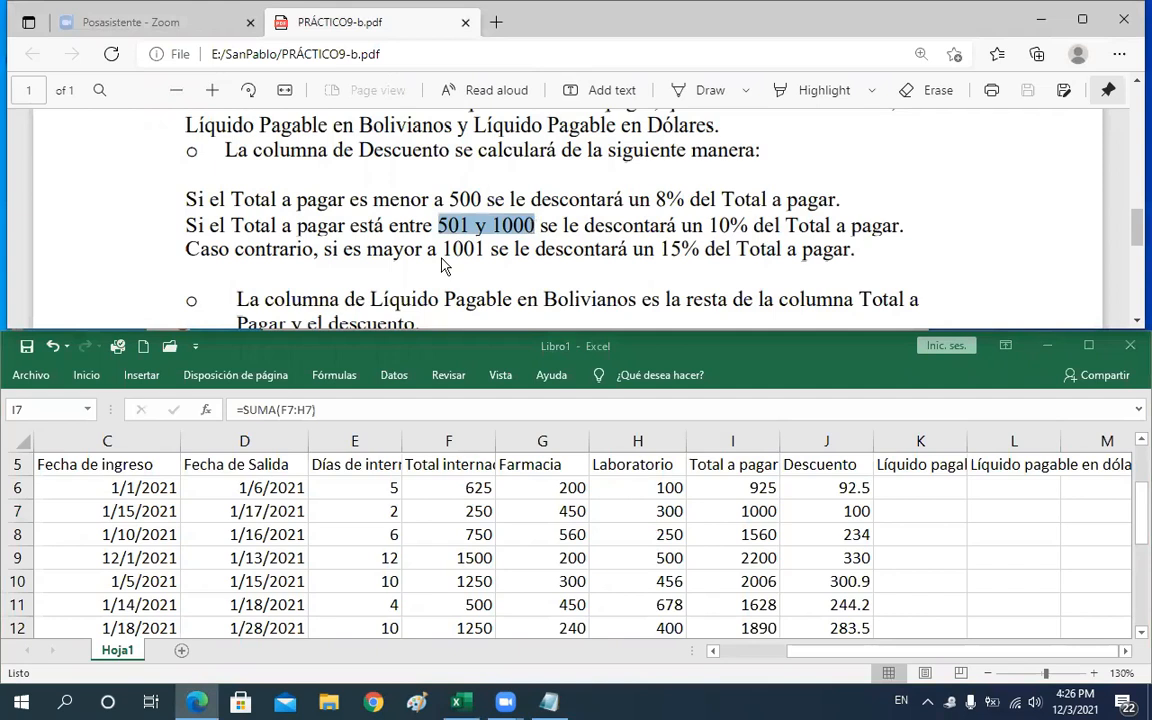
{"action": "right_click", "coordinate": [427, 230]}
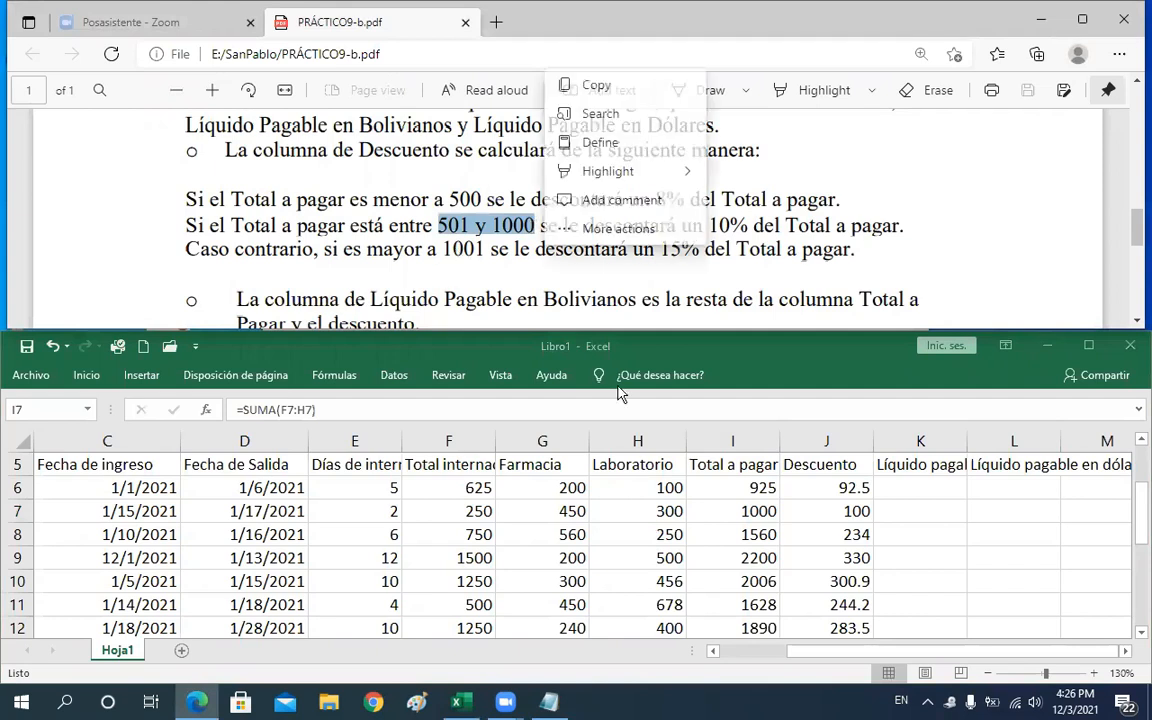
{"action": "left_click", "coordinate": [758, 511]}
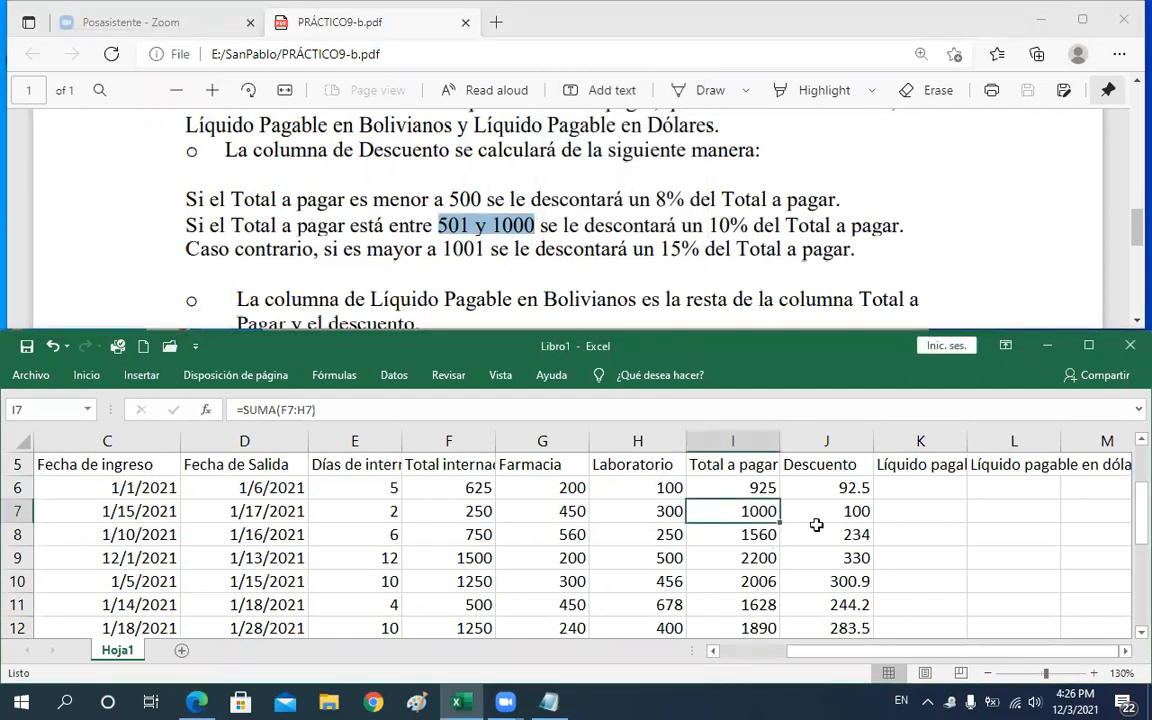
{"action": "left_click", "coordinate": [758, 540]}
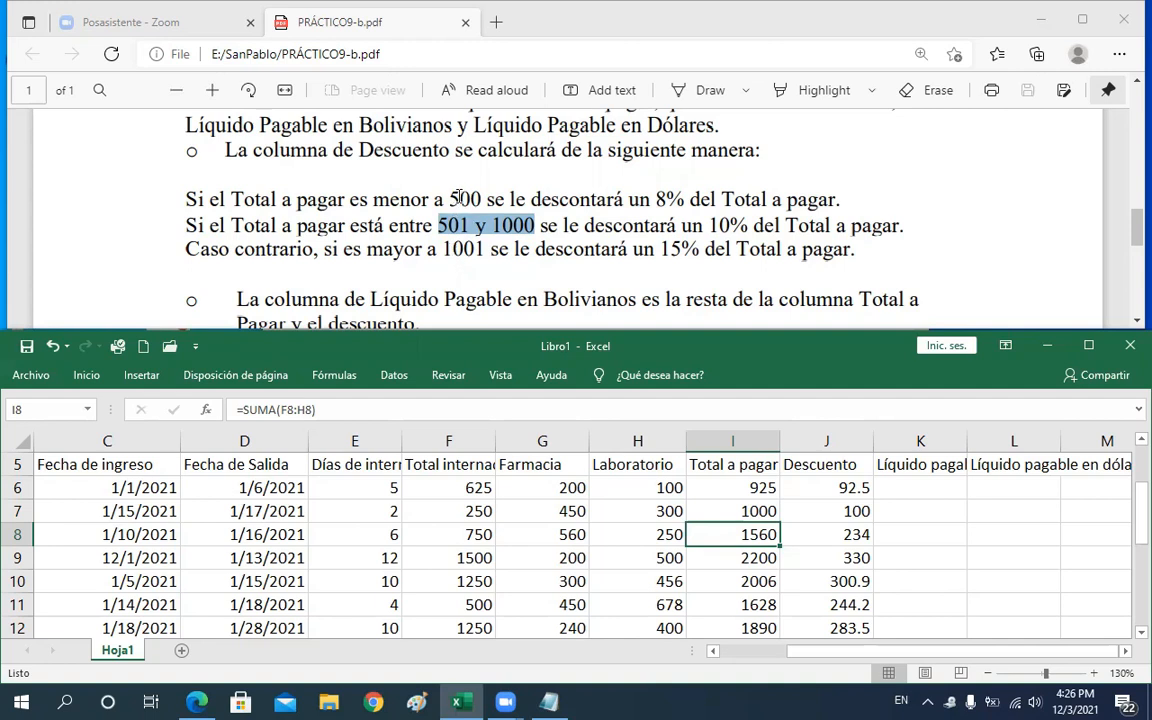
{"action": "double_click", "coordinate": [465, 200]}
{"action": "left_click_drag", "start_coordinate": [444, 227], "coordinate": [527, 231]}
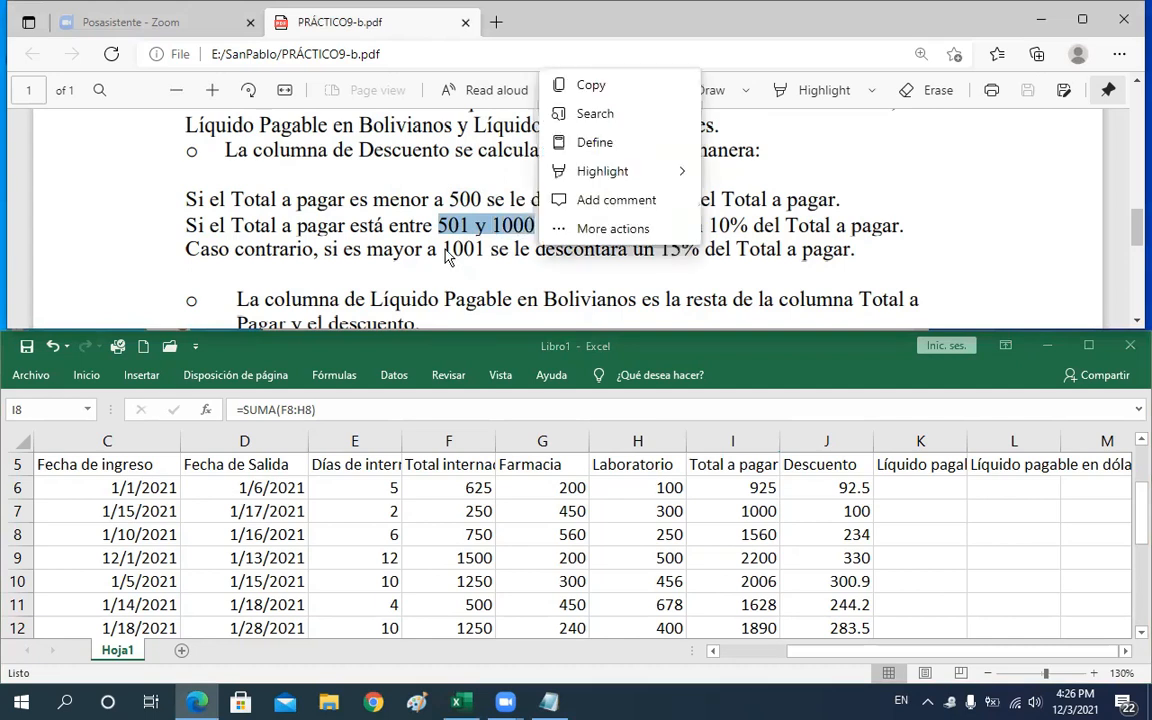
{"action": "left_click", "coordinate": [479, 249]}
{"action": "double_click", "coordinate": [479, 249]}
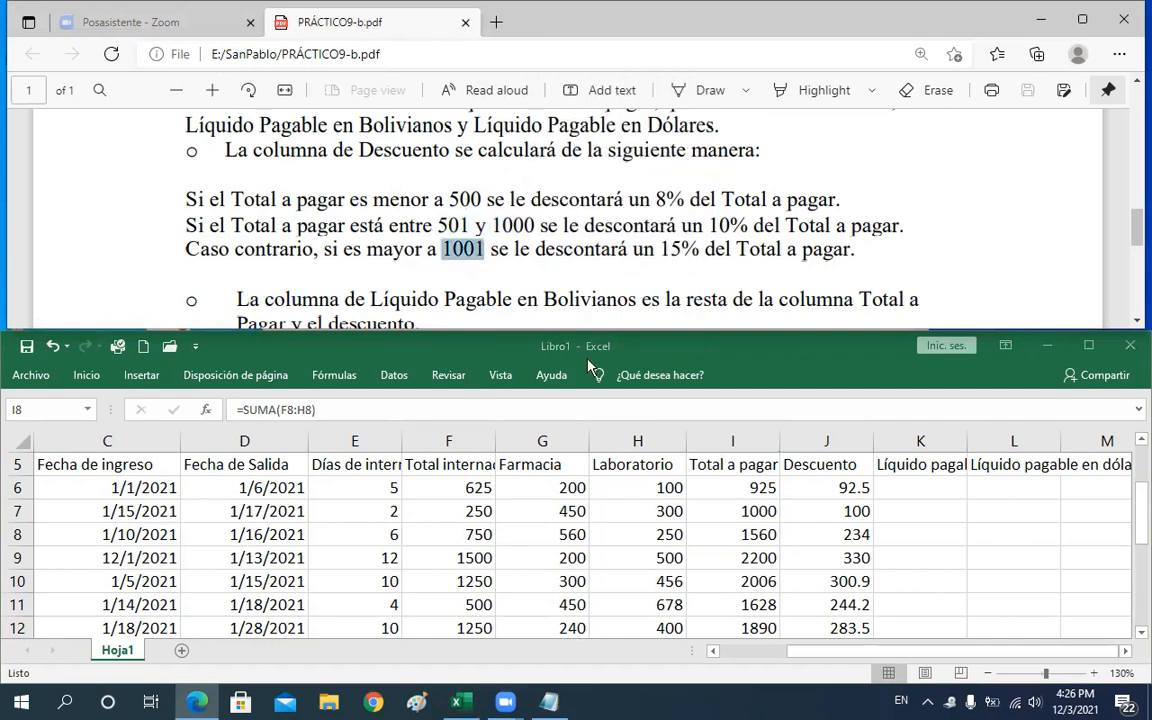
{"action": "left_click", "coordinate": [750, 534]}
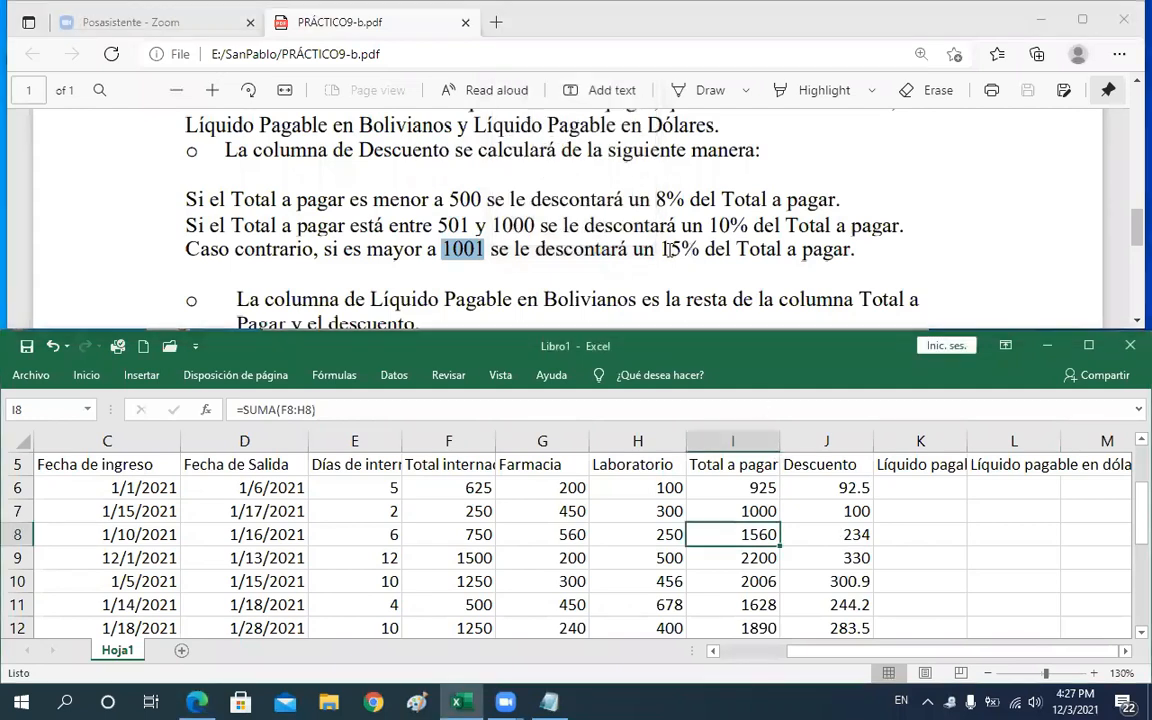
{"action": "left_click", "coordinate": [845, 535]}
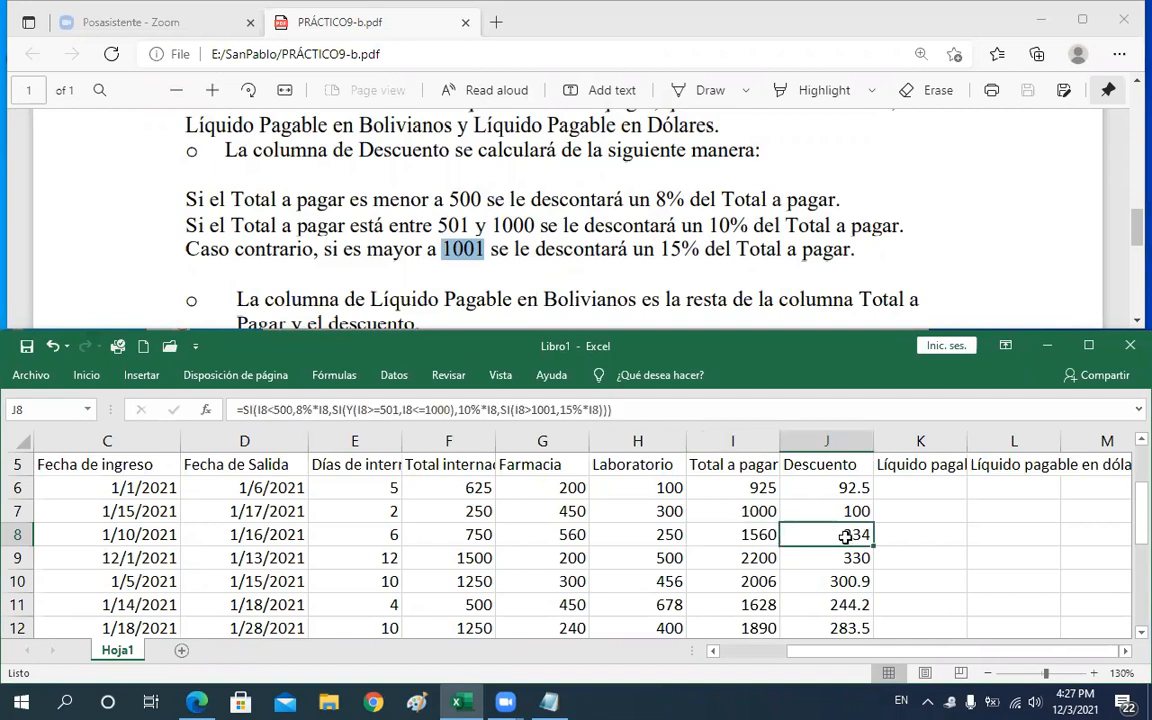
Set row 8's Farmacia and Laboratorio values to 10 each
{"action": "left_click", "coordinate": [547, 535]}
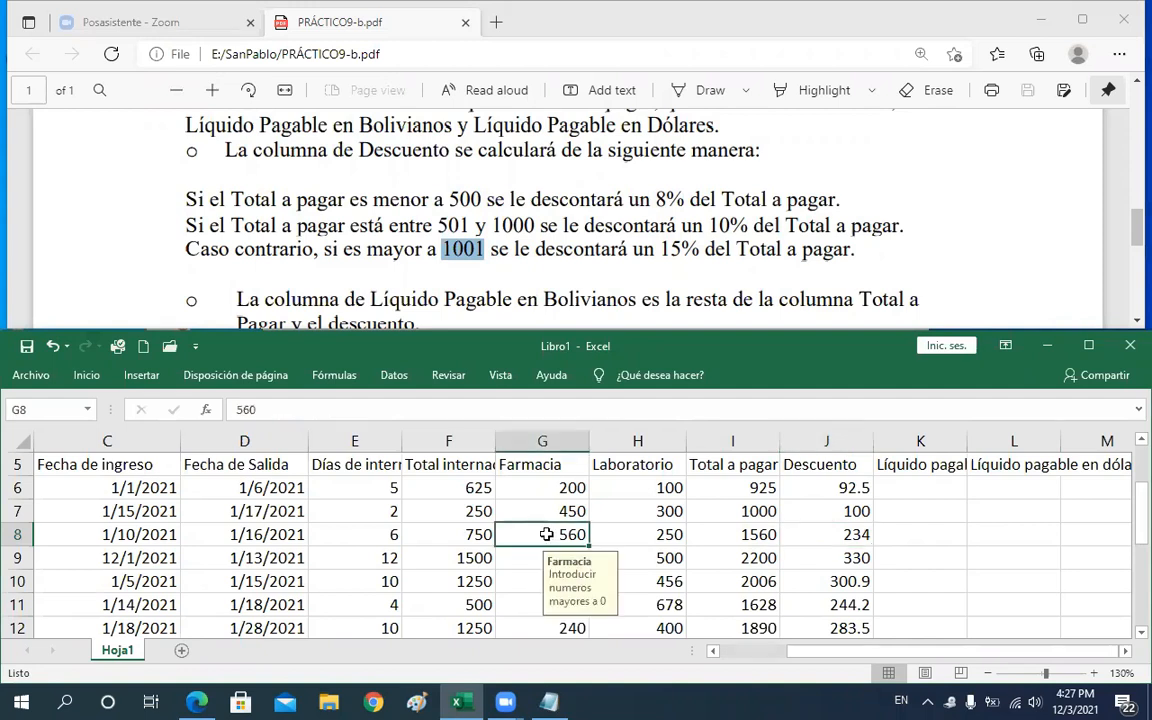
{"action": "type", "text": "10"}
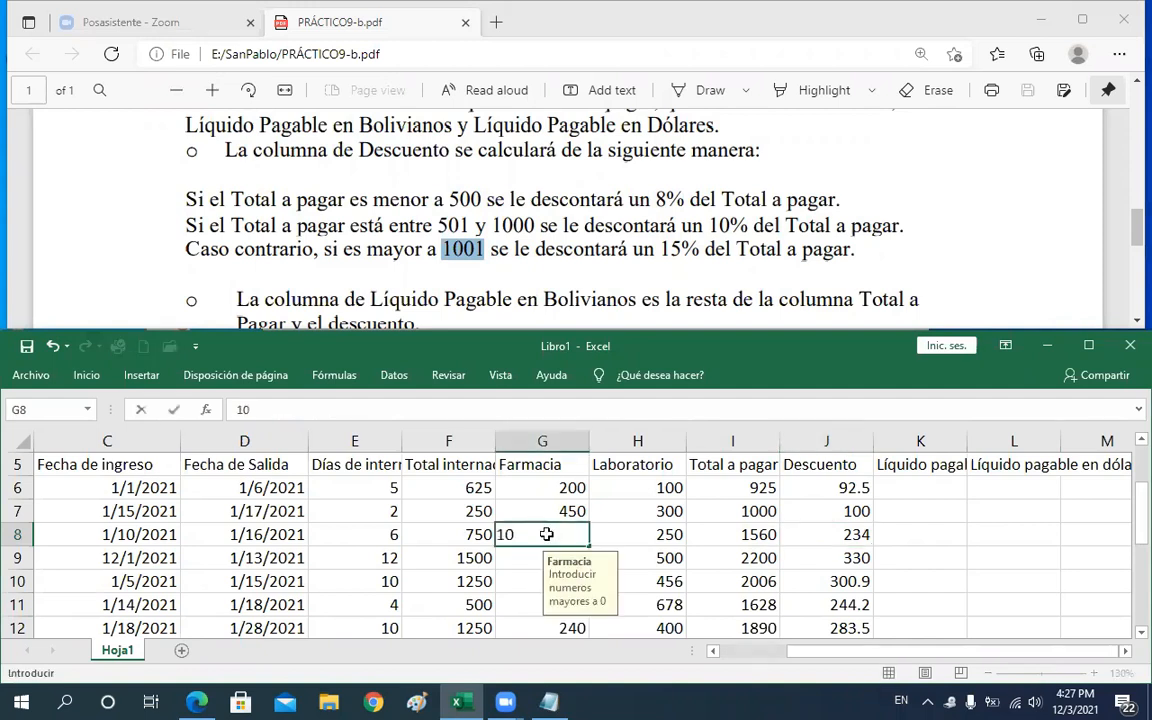
{"action": "key", "text": "Tab"}
{"action": "type", "text": "10"}
{"action": "key", "text": "Down"}
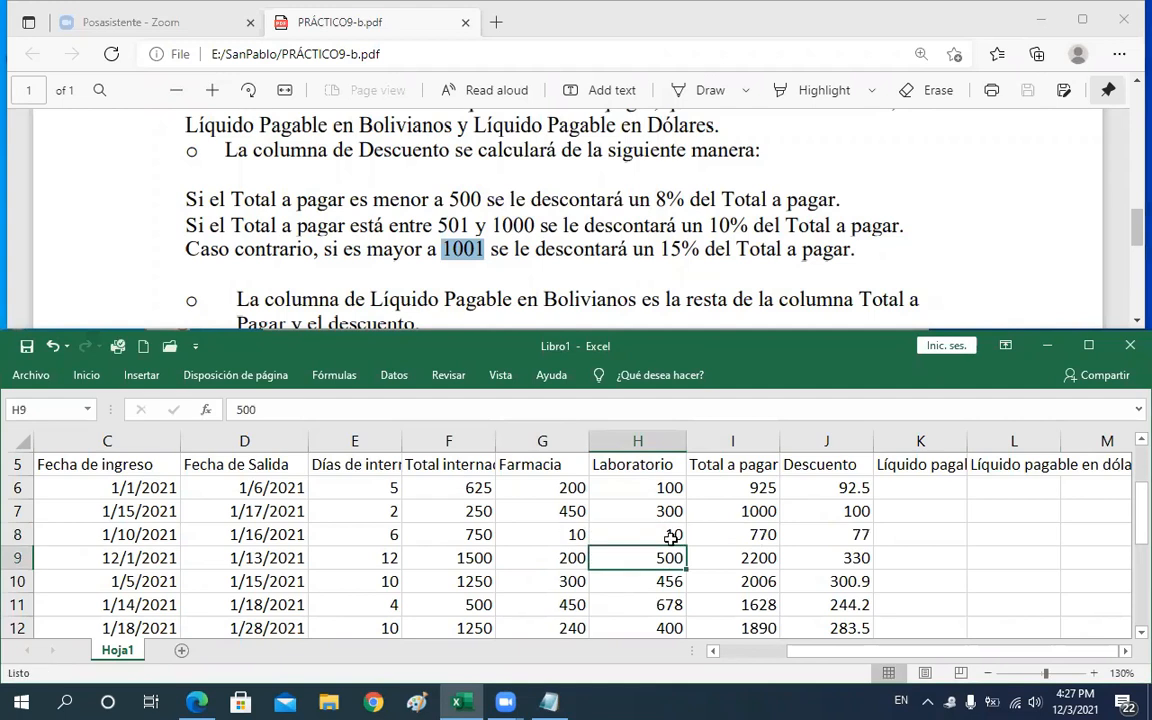
Inspect the Total a pagar formula in I8 against the 10% rule in the instructions
{"action": "left_click", "coordinate": [757, 537]}
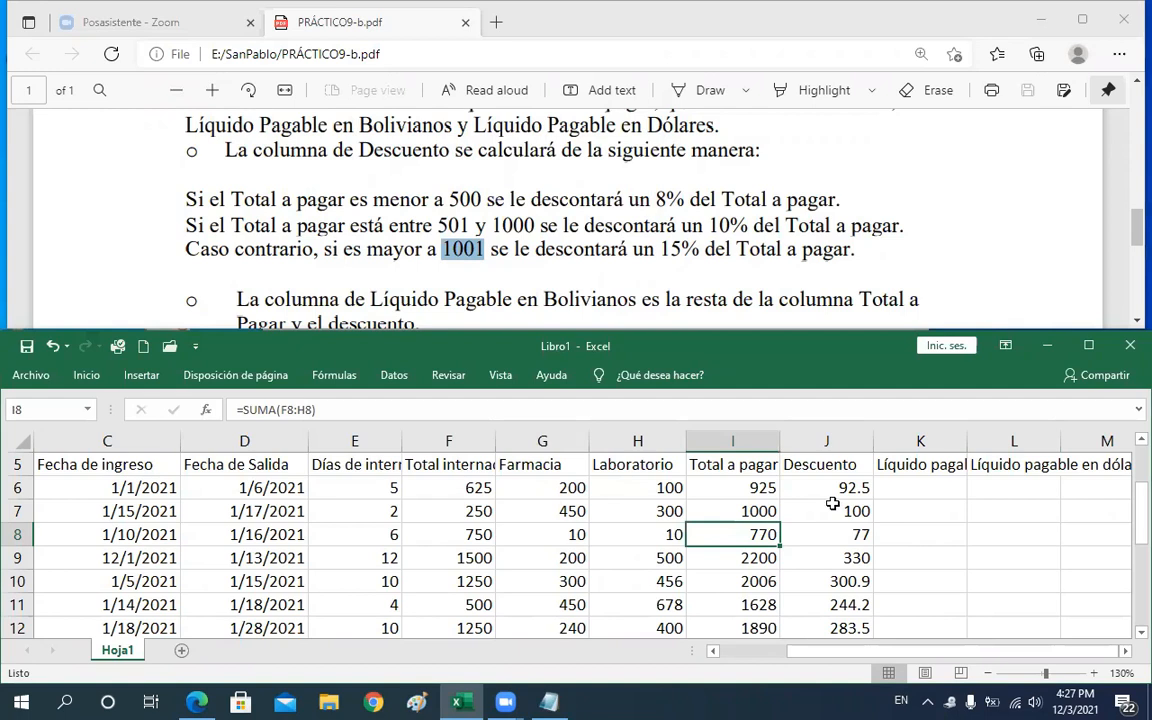
{"action": "double_click", "coordinate": [718, 226]}
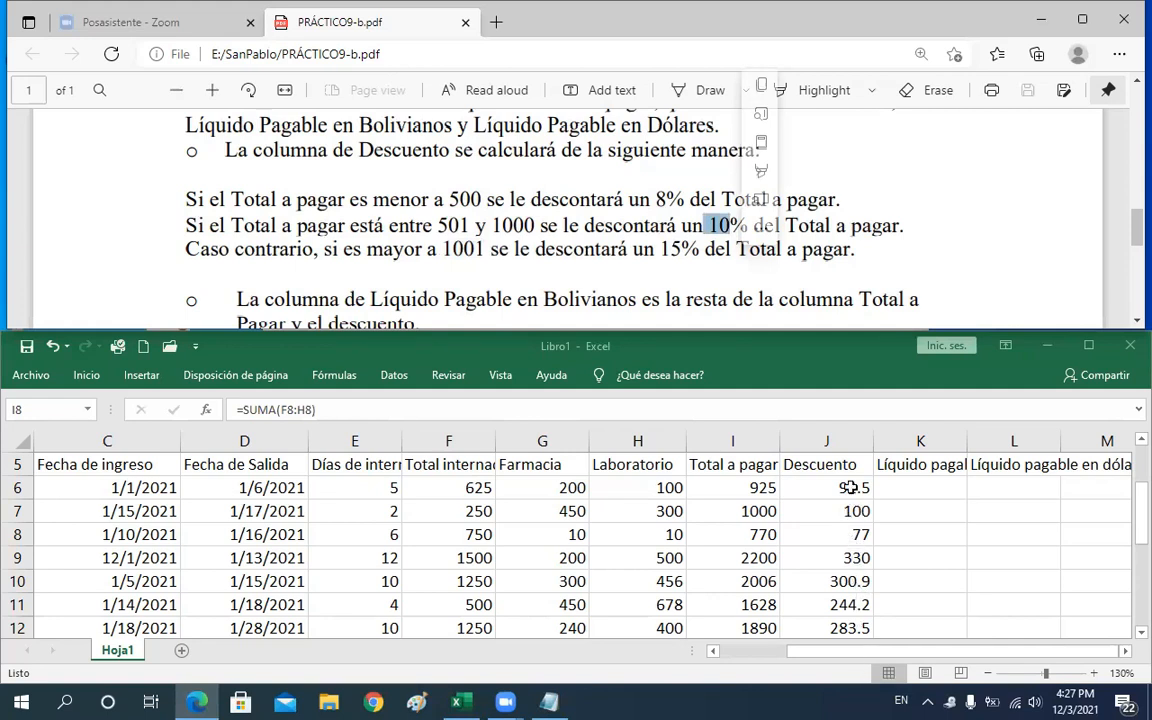
{"action": "key", "text": "F2"}
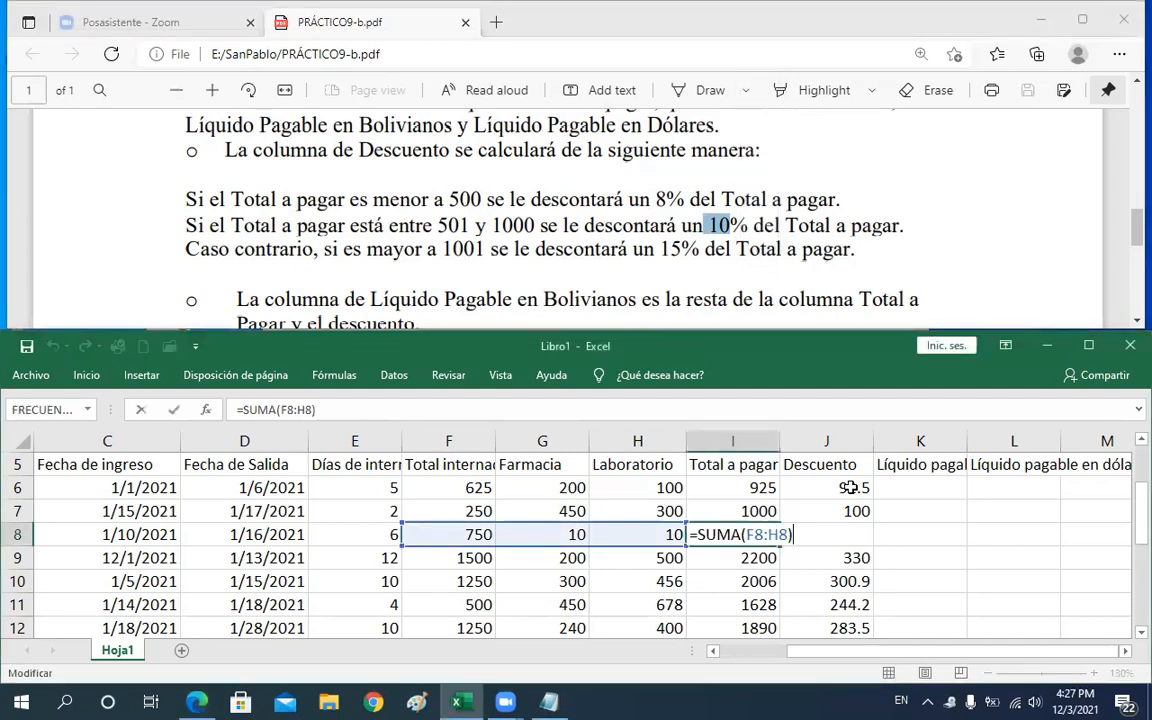
{"action": "key", "text": "ctrl+Return"}
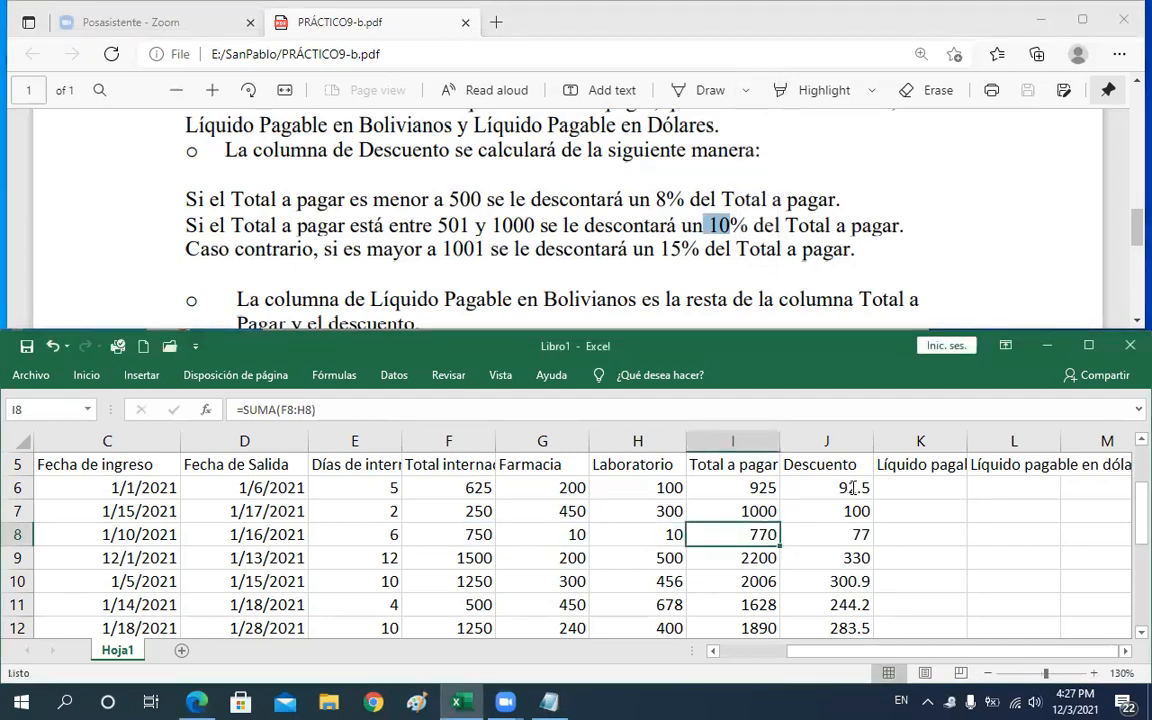
Open the J6 Descuento formula and examine each SI argument and the Y condition in turn
{"action": "double_click", "coordinate": [853, 487]}
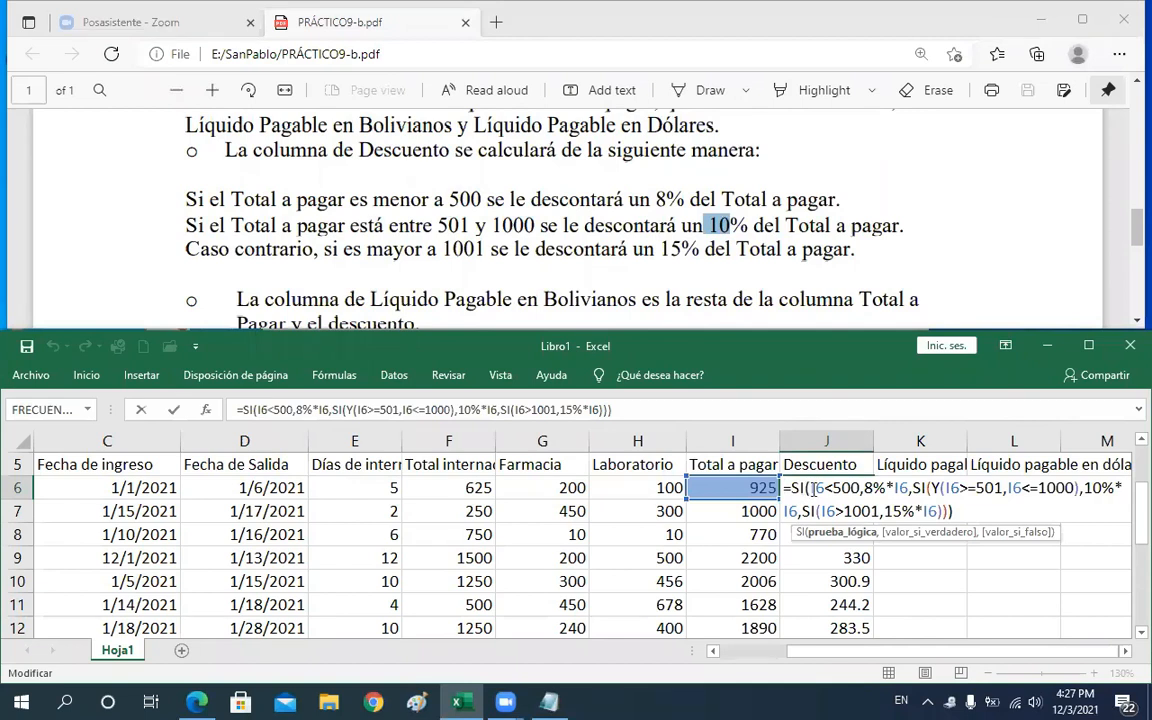
{"action": "left_click_drag", "start_coordinate": [814, 489], "coordinate": [827, 490]}
{"action": "left_click", "coordinate": [907, 488]}
{"action": "key", "text": "shift+Left"}
{"action": "key", "text": "shift+Left"}
{"action": "key", "text": "shift+Left"}
{"action": "key", "text": "shift+Left"}
{"action": "key", "text": "shift+Left"}
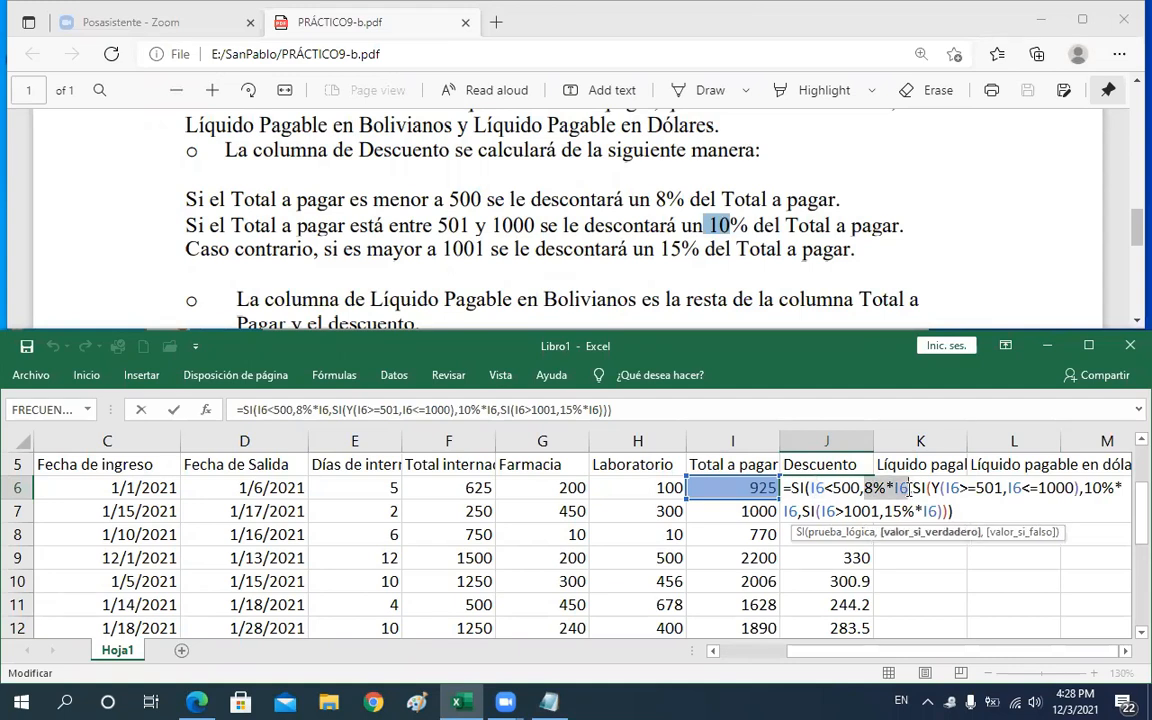
{"action": "left_click", "coordinate": [920, 497]}
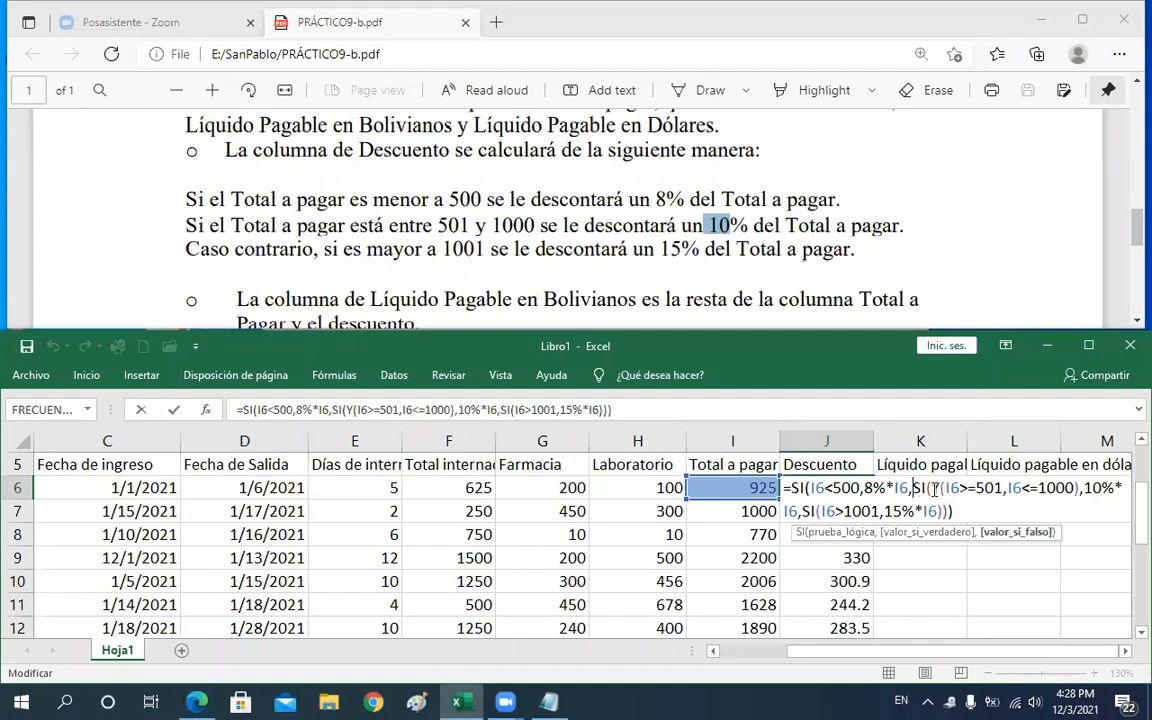
{"action": "left_click", "coordinate": [935, 488]}
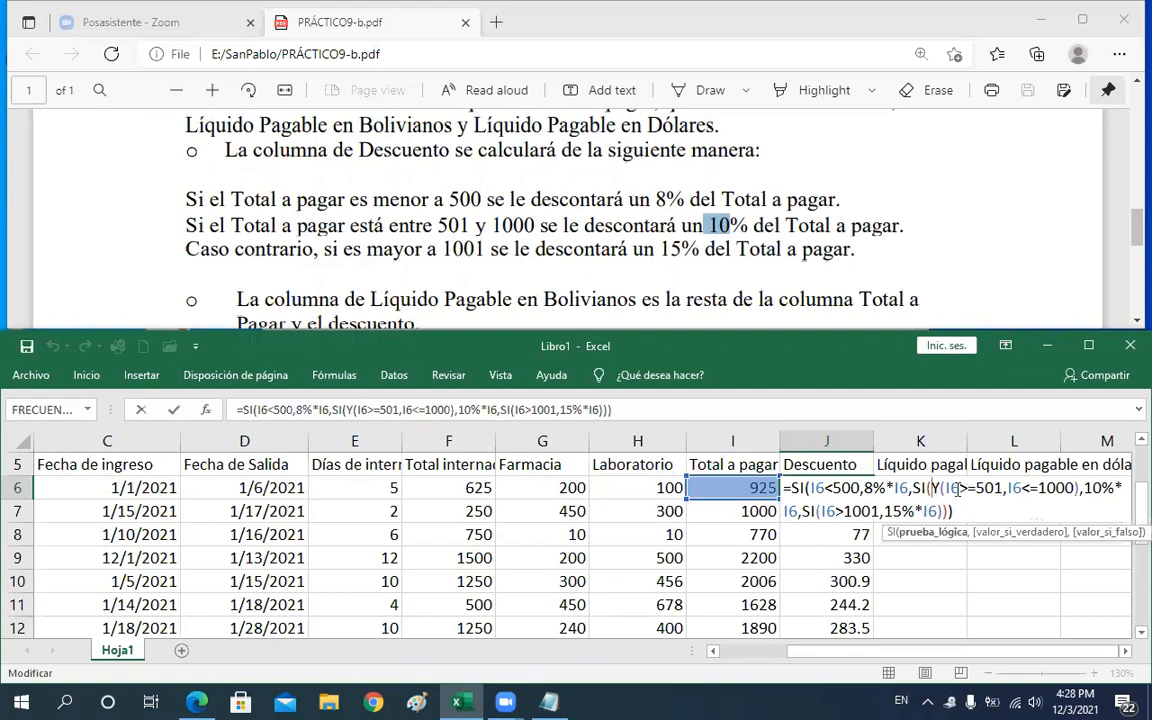
{"action": "left_click_drag", "start_coordinate": [951, 487], "coordinate": [1042, 487]}
{"action": "left_click", "coordinate": [965, 487]}
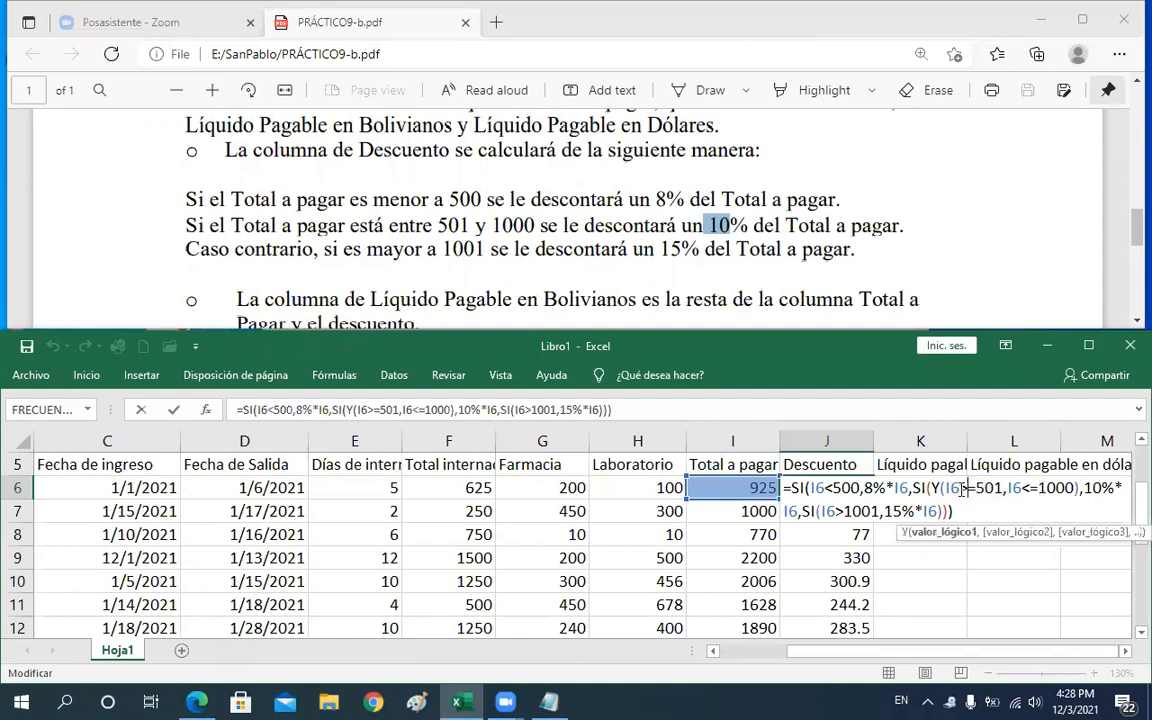
{"action": "double_click", "coordinate": [950, 487]}
Review the Y operator truth table in Notepad alongside the Y conditions of the J6 formula
{"action": "left_click", "coordinate": [551, 704]}
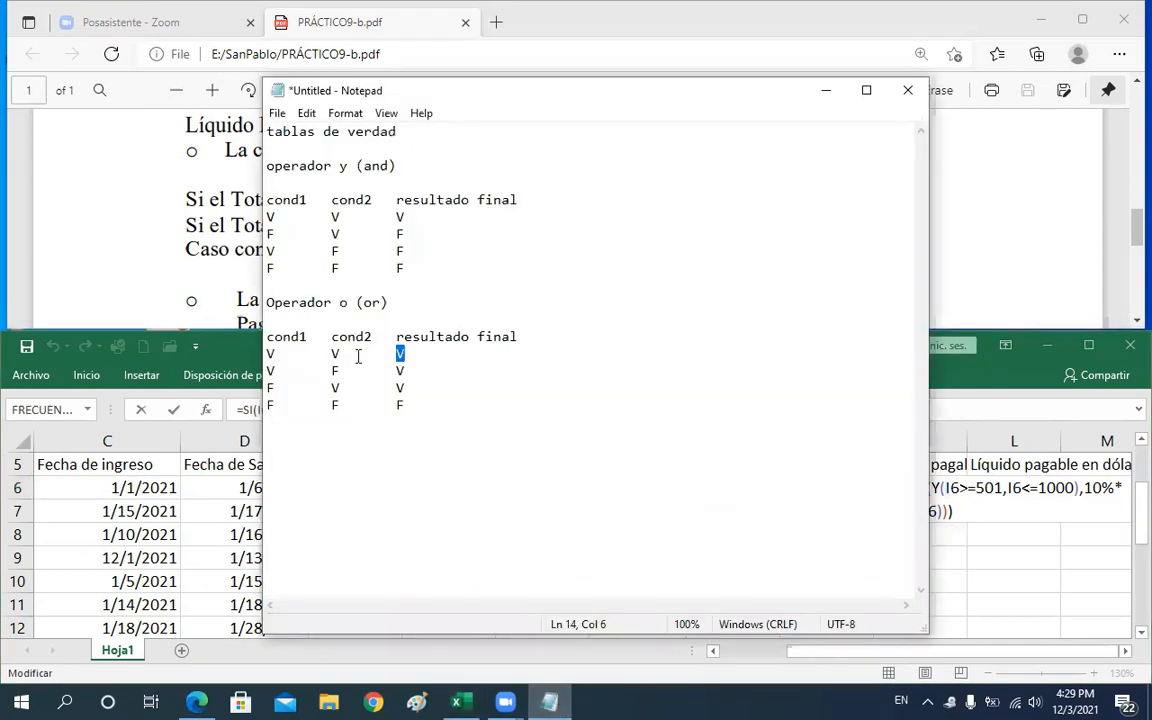
{"action": "left_click", "coordinate": [339, 164]}
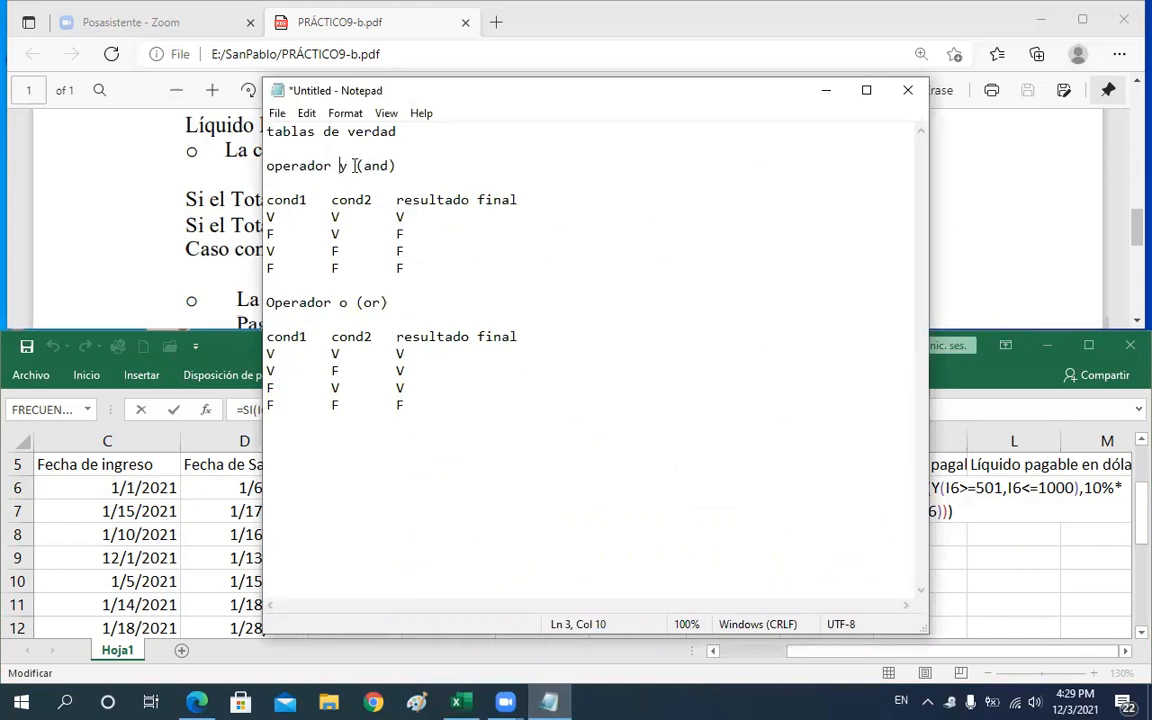
{"action": "key", "text": "ctrl+shift+Right"}
{"action": "left_click_drag", "start_coordinate": [267, 217], "coordinate": [275, 217]}
{"action": "left_click", "coordinate": [898, 347]}
{"action": "left_click", "coordinate": [1017, 488]}
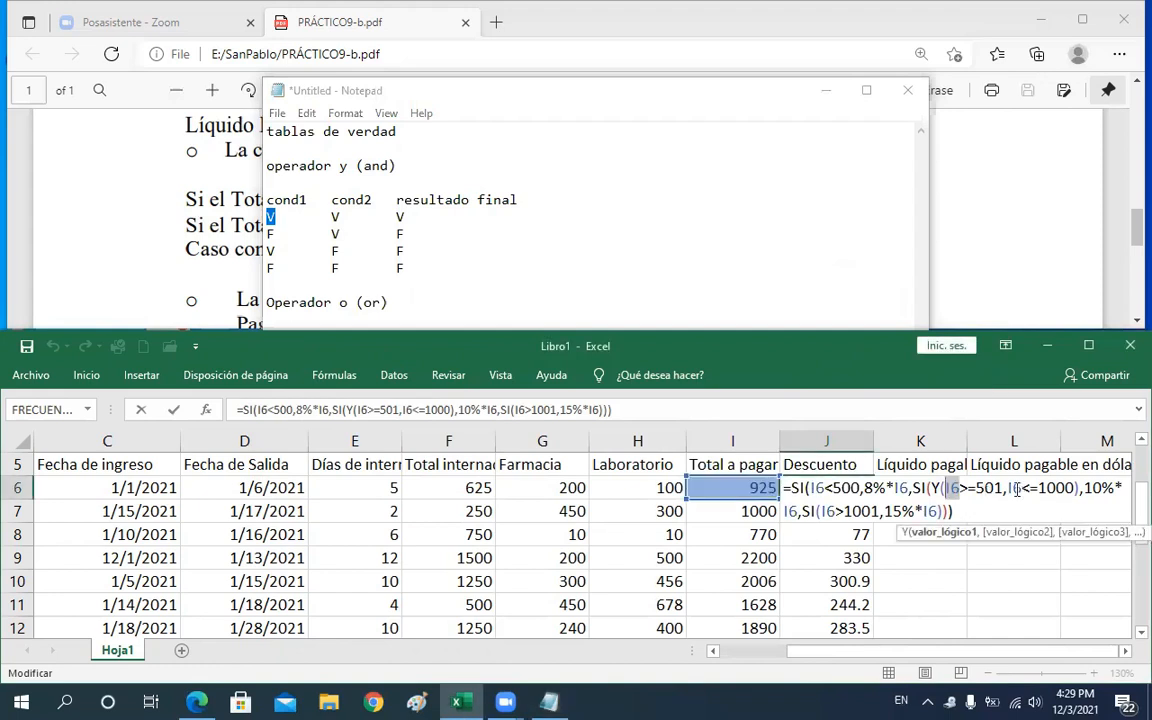
Compare the Y conditions of the J6 Descuento formula with the all-true row of the Y truth table in Notepad
{"action": "left_click_drag", "start_coordinate": [1008, 488], "coordinate": [1074, 486]}
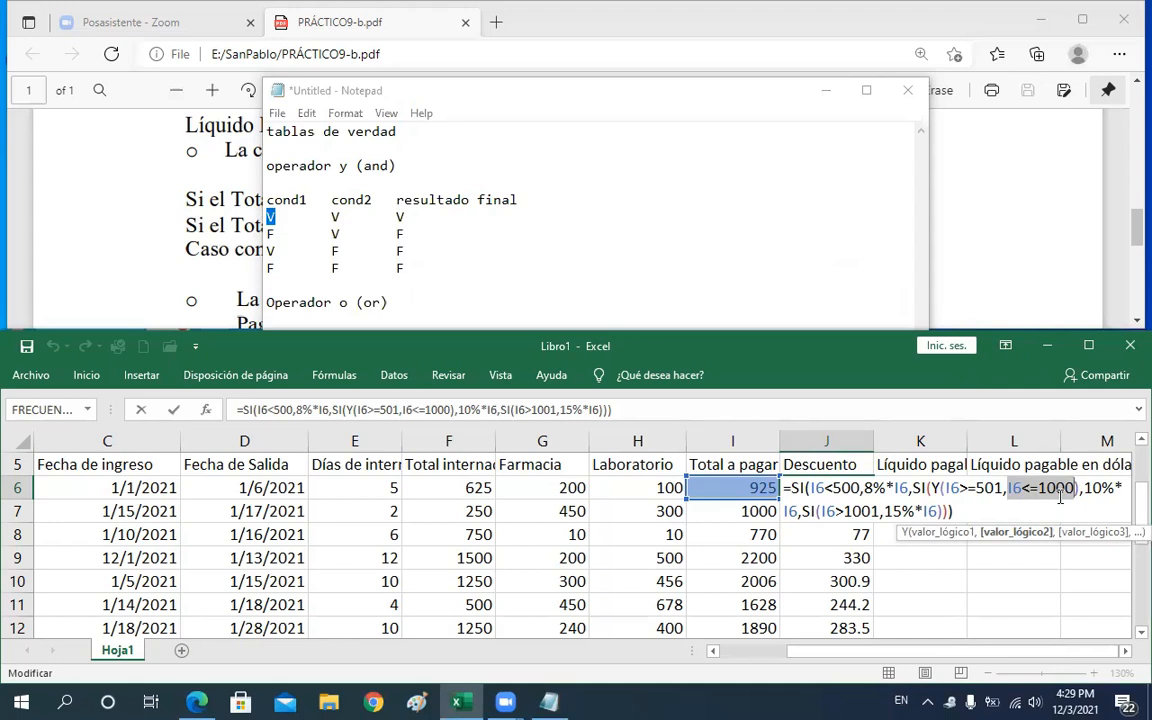
{"action": "left_click", "coordinate": [1016, 486]}
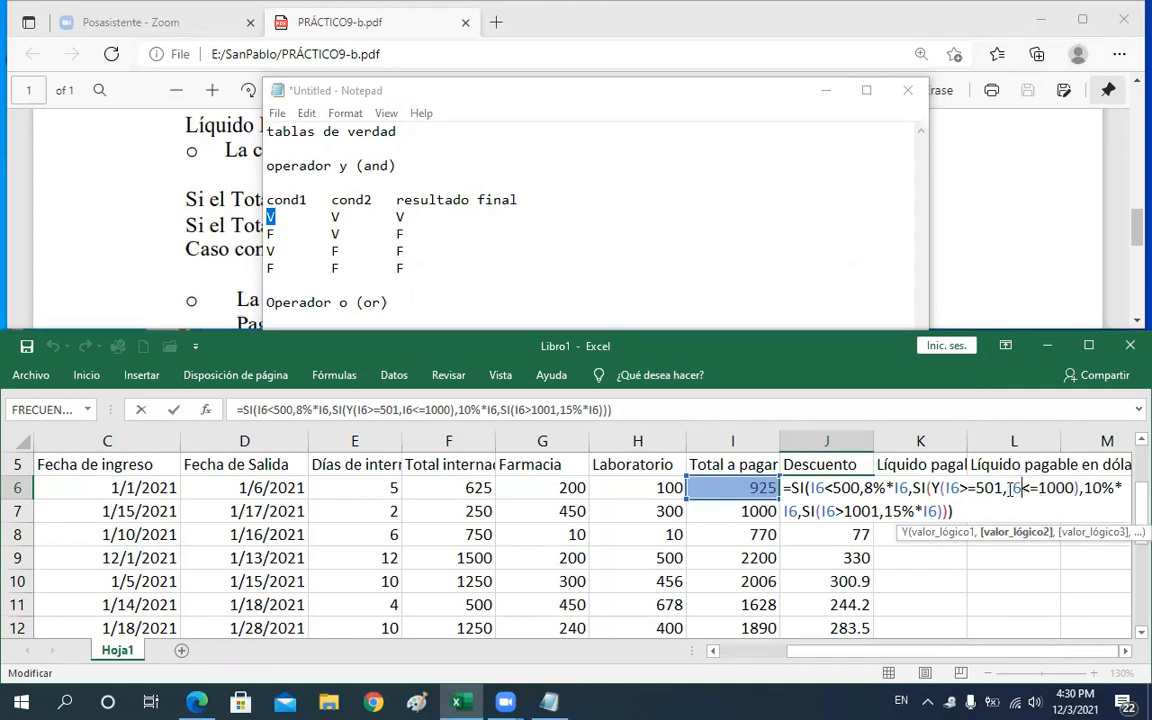
{"action": "left_click_drag", "start_coordinate": [1009, 488], "coordinate": [1074, 484]}
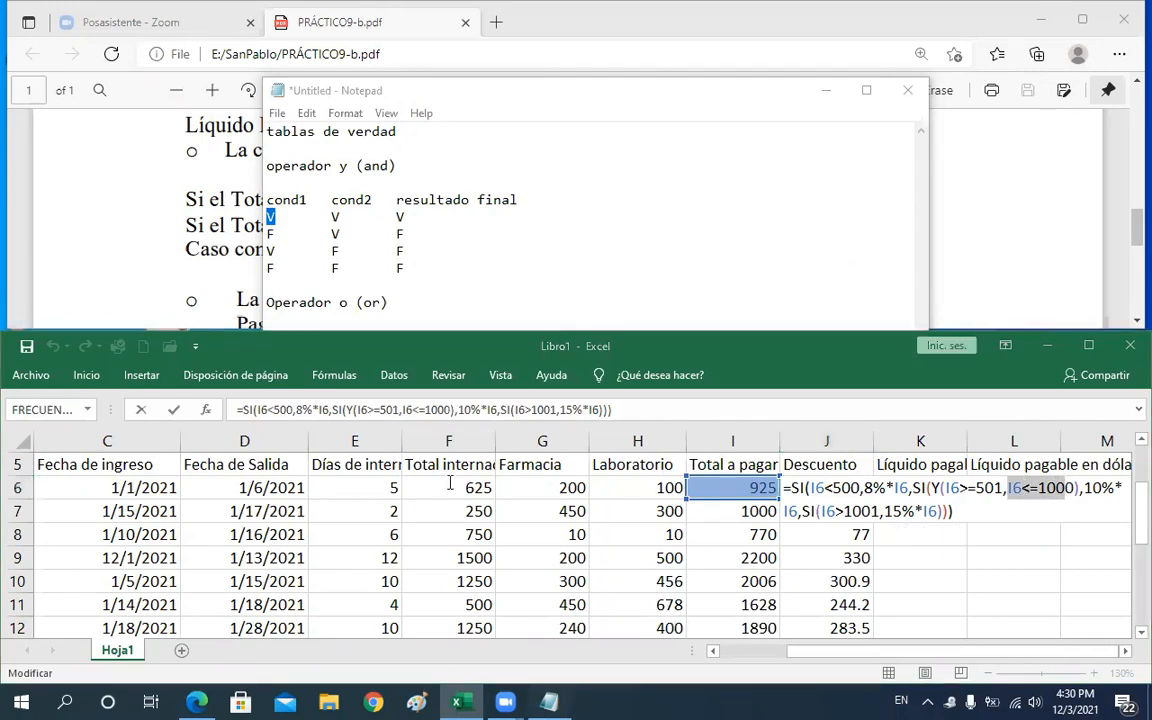
{"action": "left_click", "coordinate": [271, 217]}
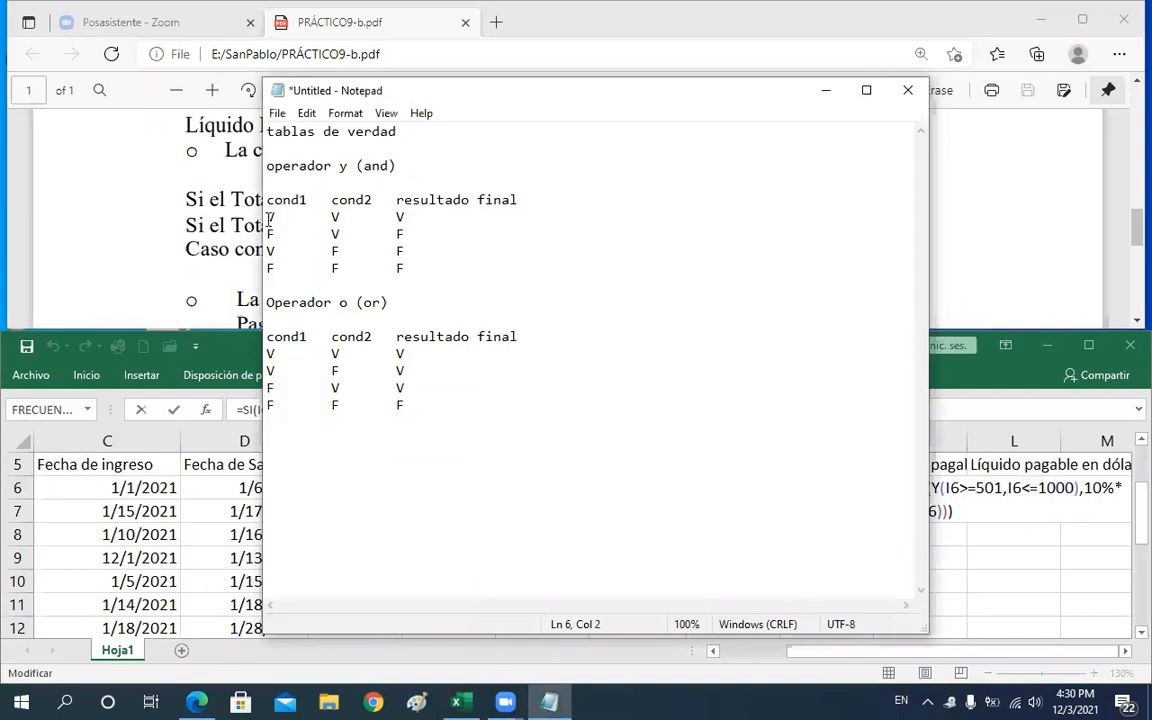
{"action": "left_click_drag", "start_coordinate": [268, 217], "coordinate": [360, 221]}
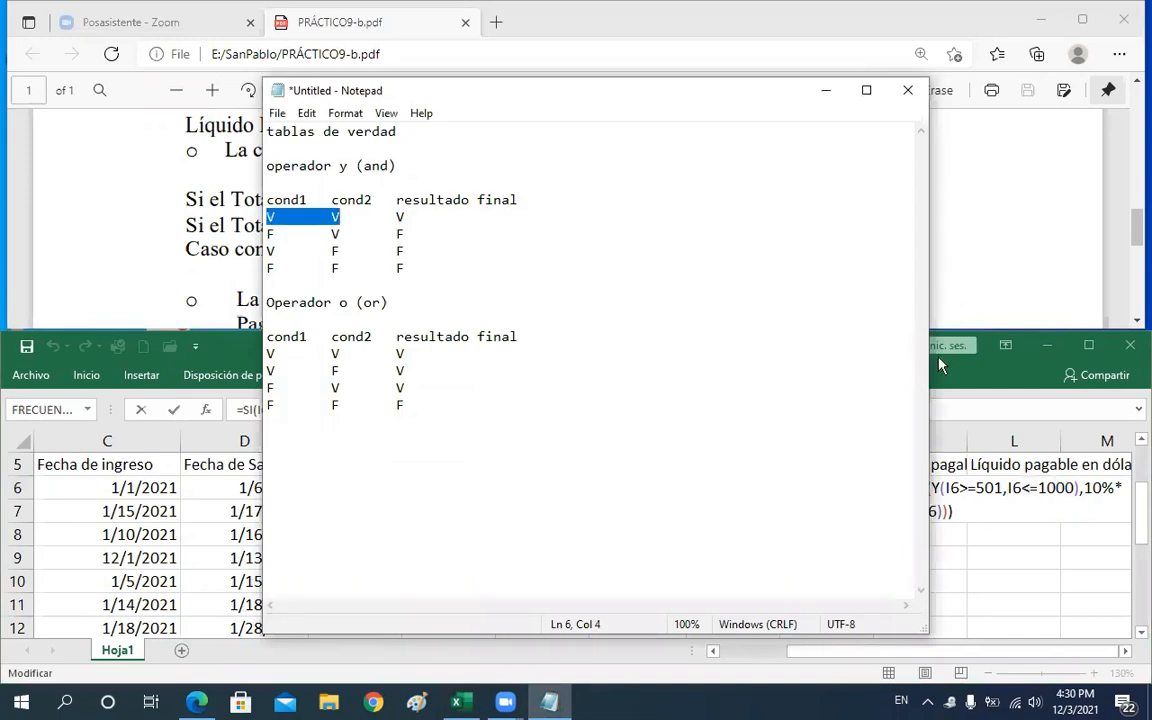
{"action": "left_click", "coordinate": [935, 487]}
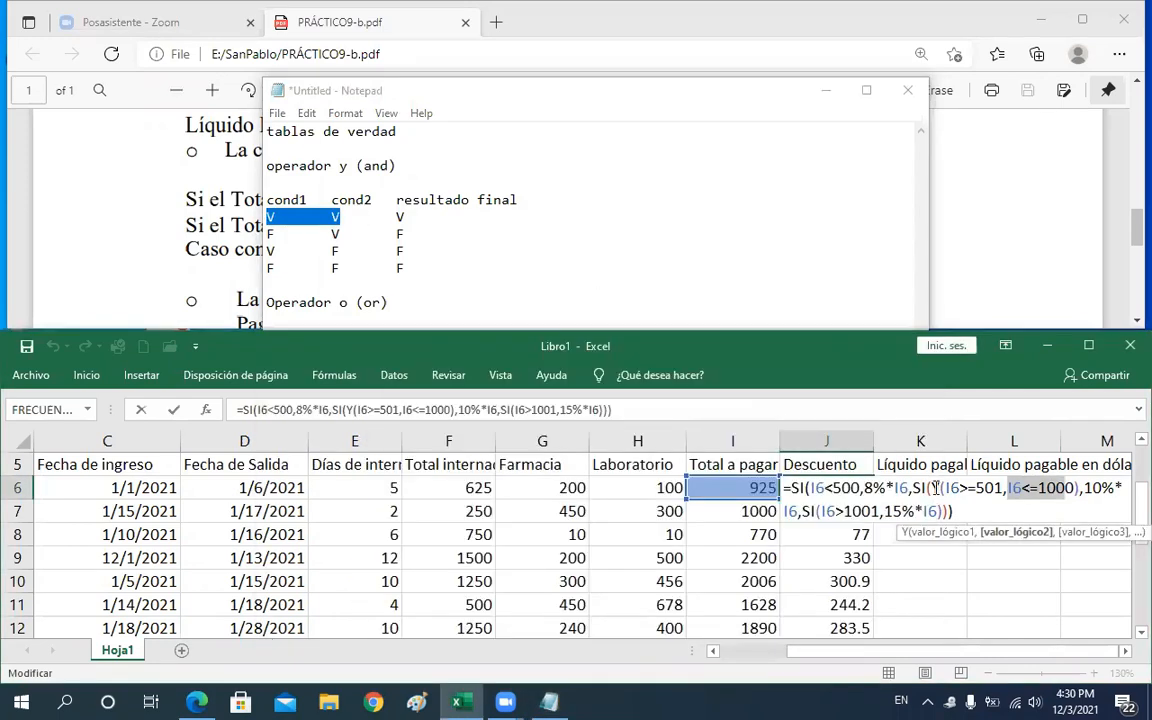
{"action": "left_click", "coordinate": [939, 487]}
{"action": "double_click", "coordinate": [937, 487]}
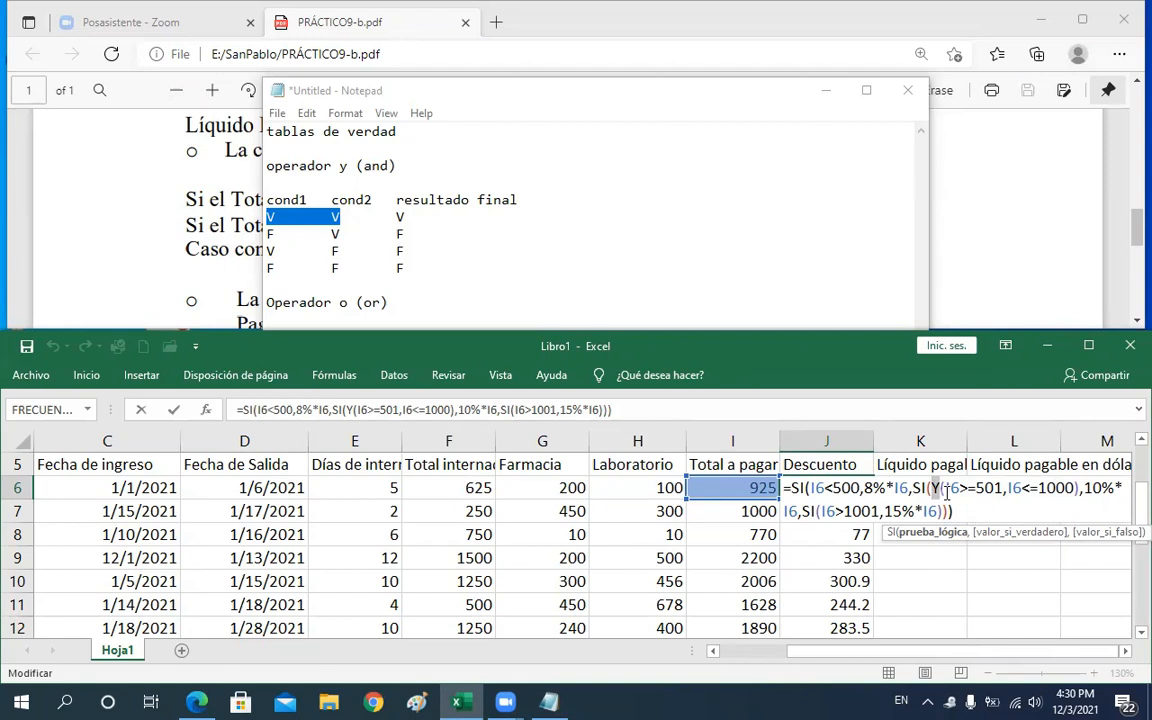
{"action": "left_click", "coordinate": [509, 270]}
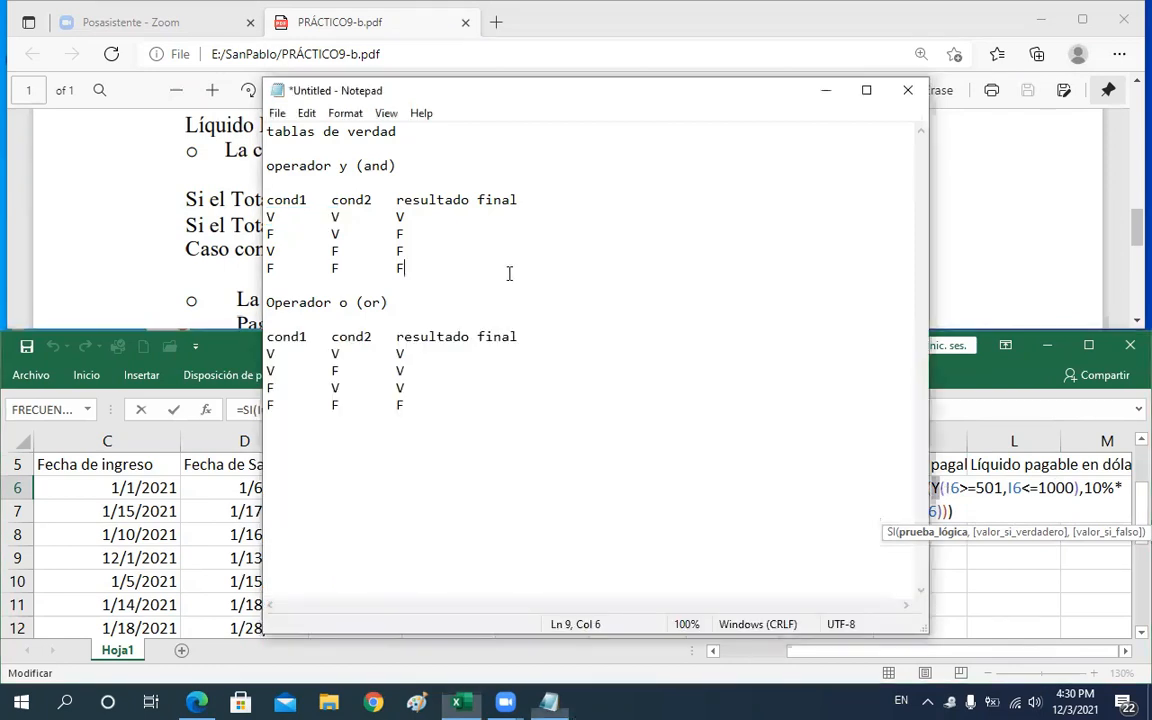
{"action": "left_click", "coordinate": [269, 216]}
{"action": "left_click", "coordinate": [352, 216], "text": "shift"}
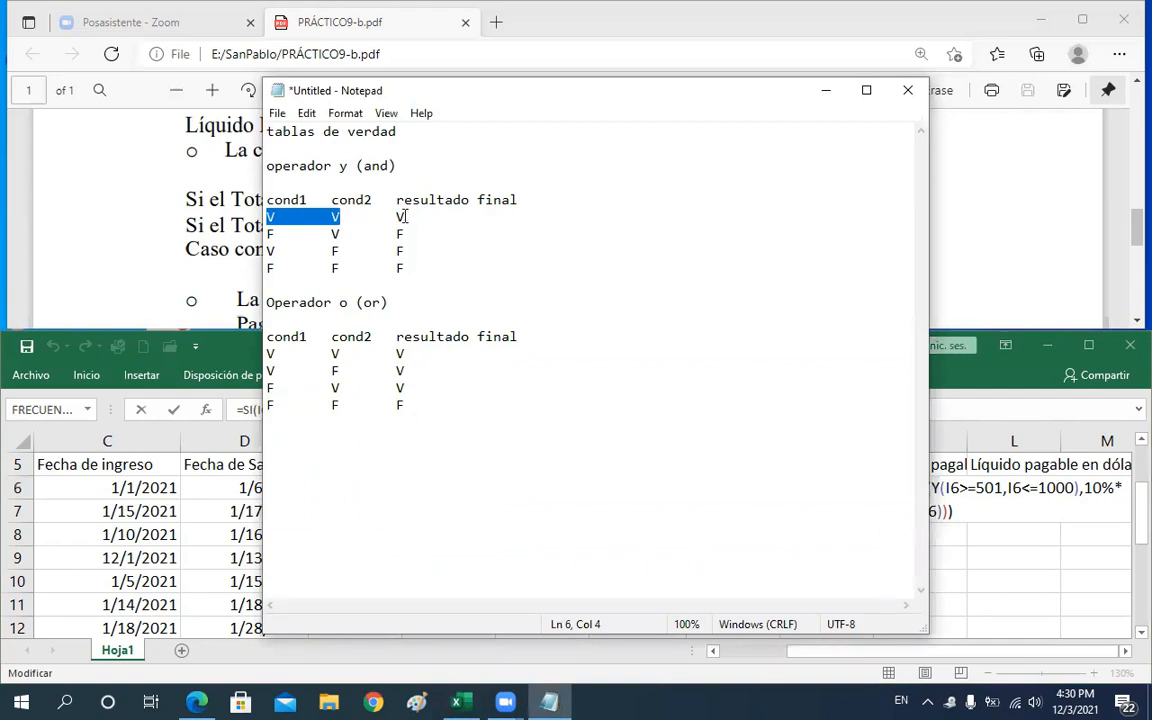
{"action": "left_click_drag", "start_coordinate": [405, 216], "coordinate": [397, 216]}
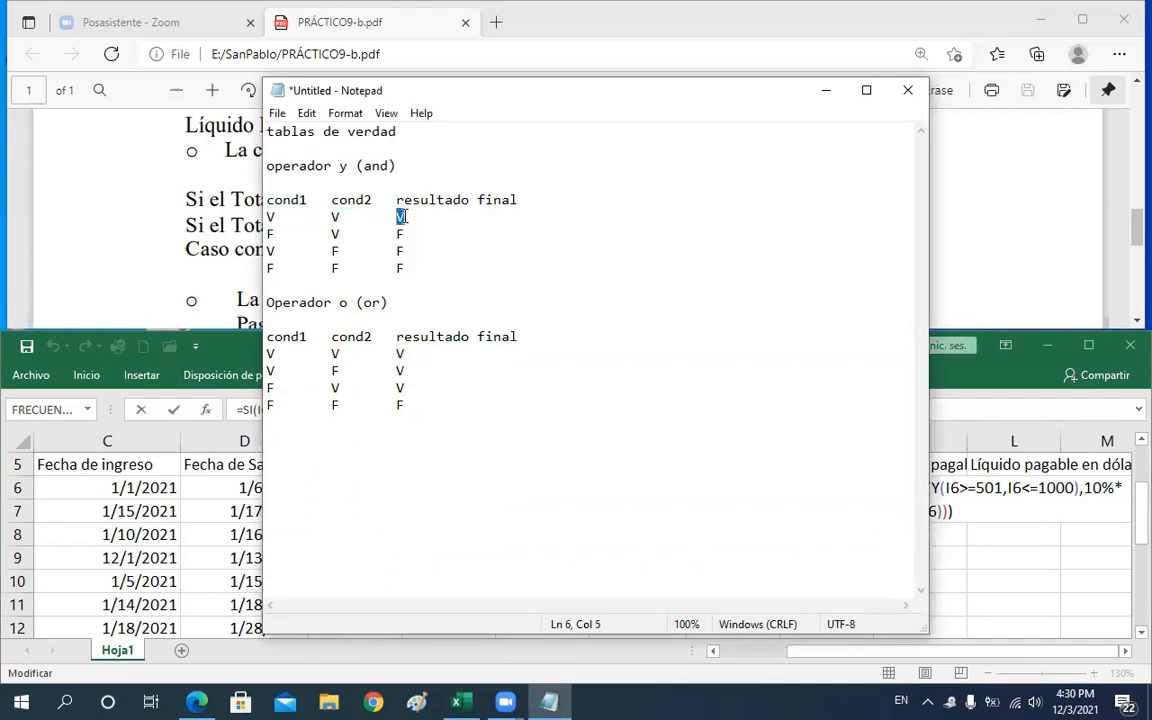
Examine the 10% branch that follows the Y condition in the J6 formula, then leave the cell
{"action": "key", "text": "alt+Tab"}
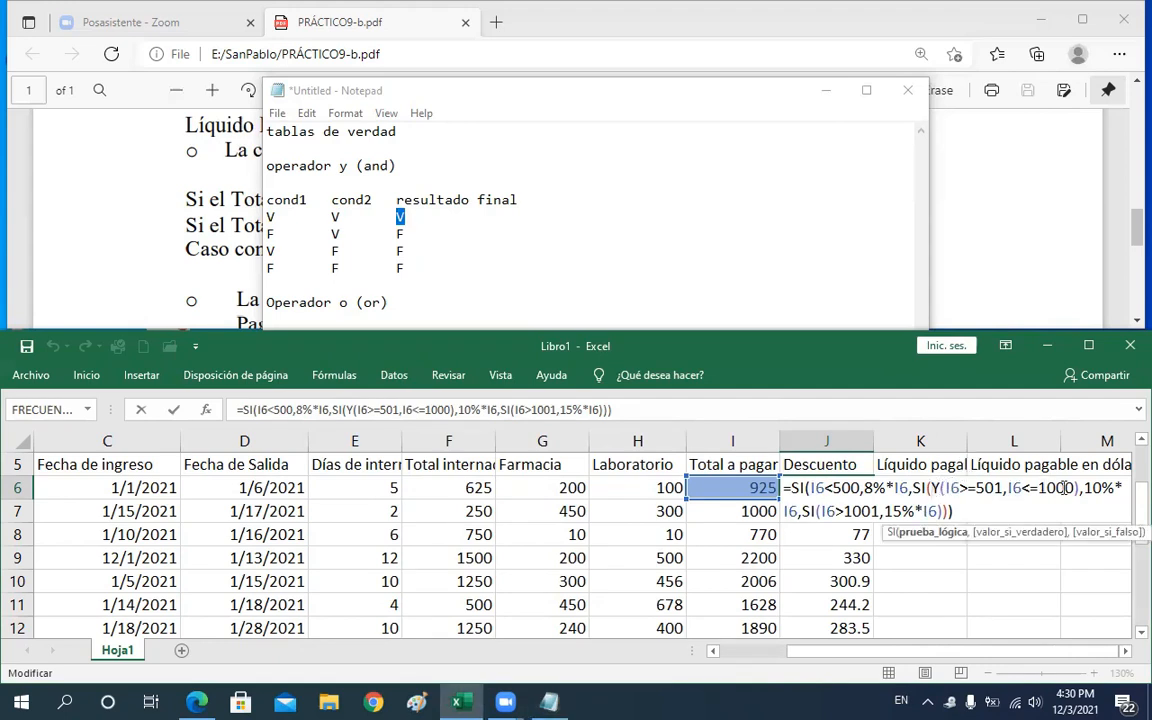
{"action": "left_click_drag", "start_coordinate": [940, 488], "coordinate": [1077, 489]}
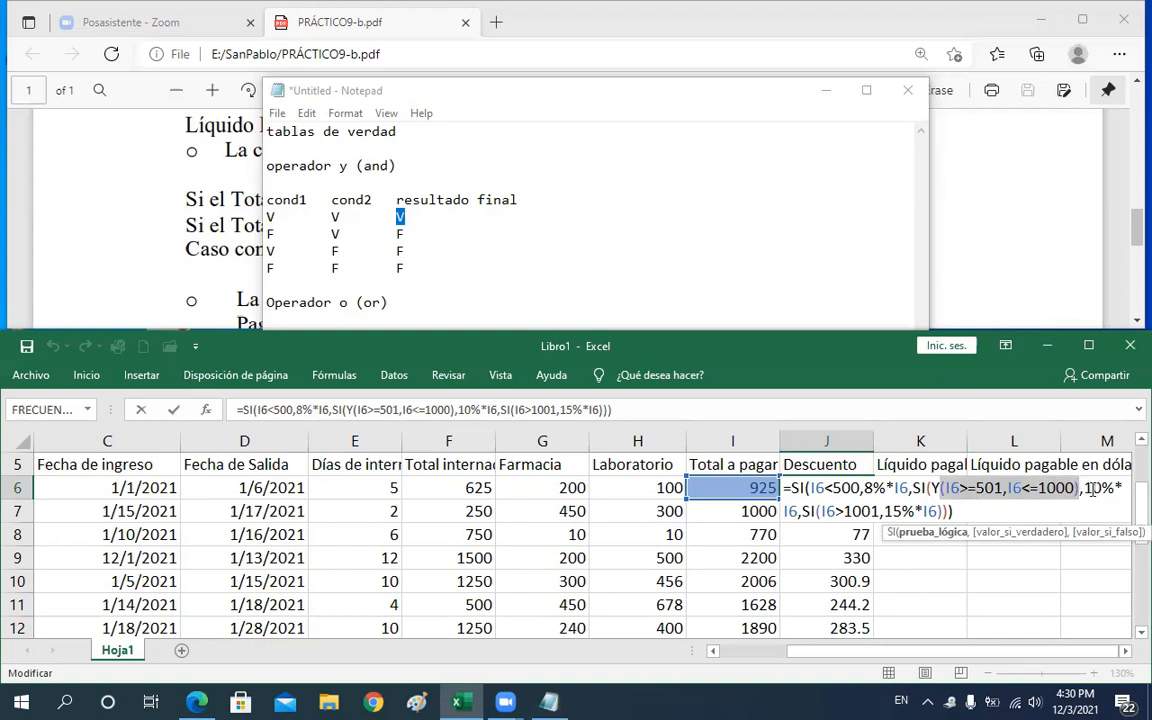
{"action": "double_click", "coordinate": [1116, 488]}
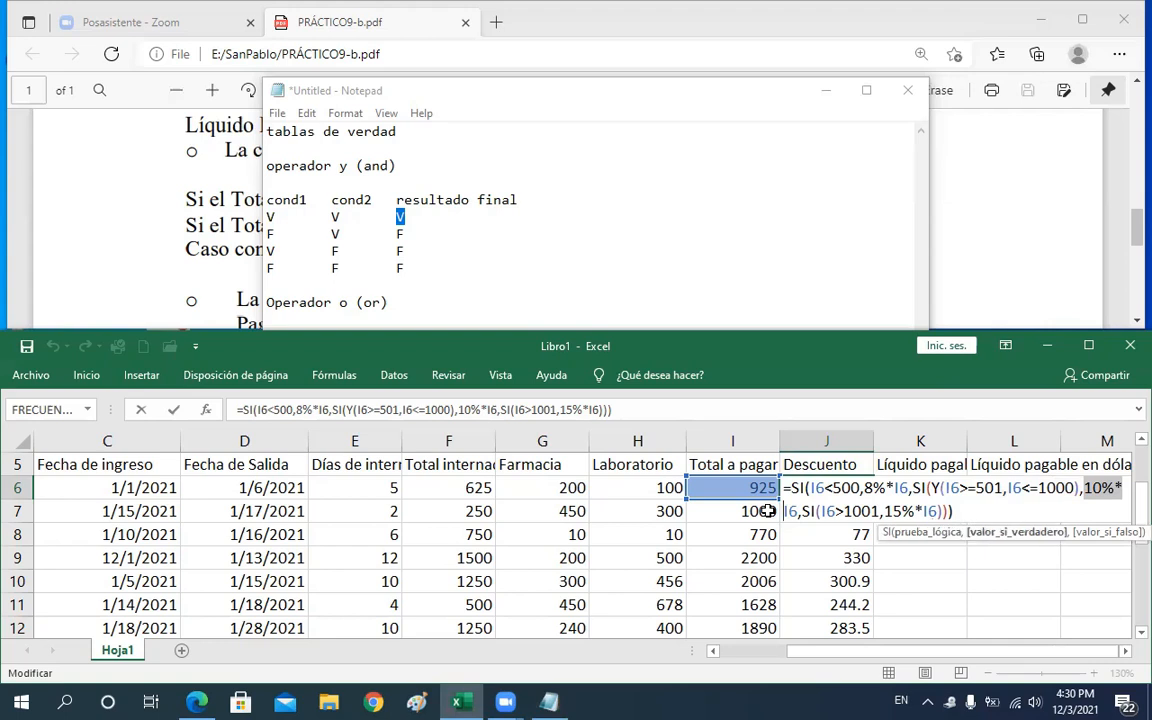
{"action": "key", "text": "Return"}
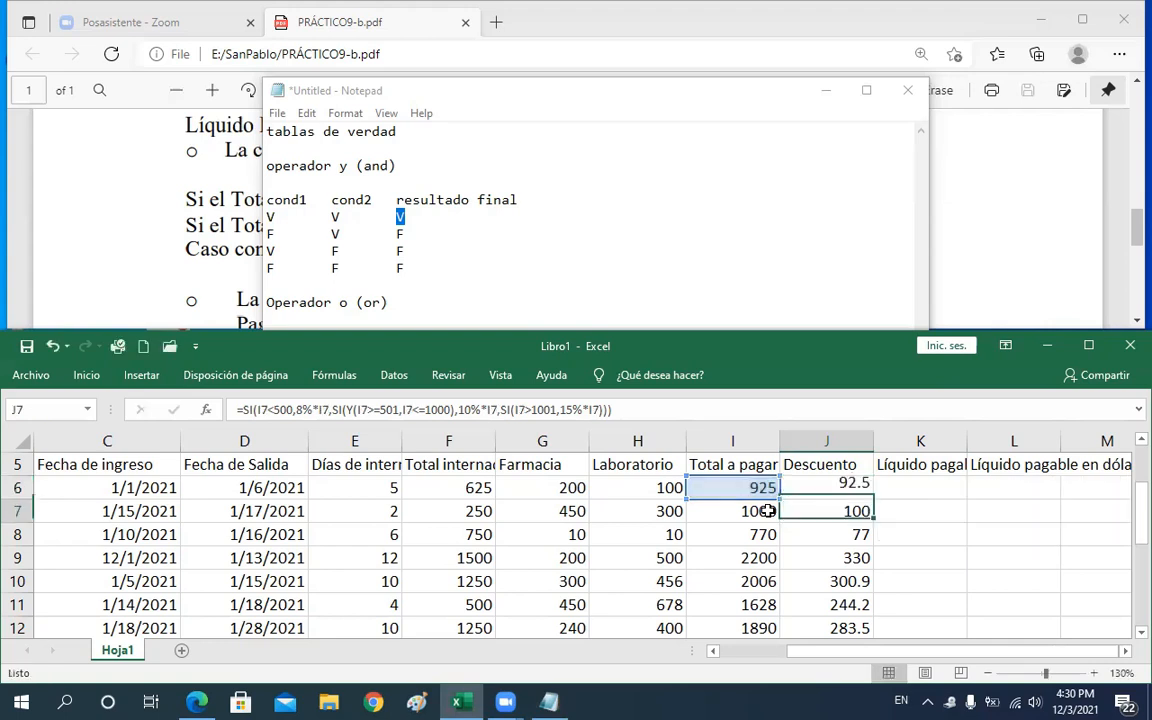
Open the J9 Descuento formula and pick out the true-false row of the Y truth table in Notepad
{"action": "left_click", "coordinate": [835, 487]}
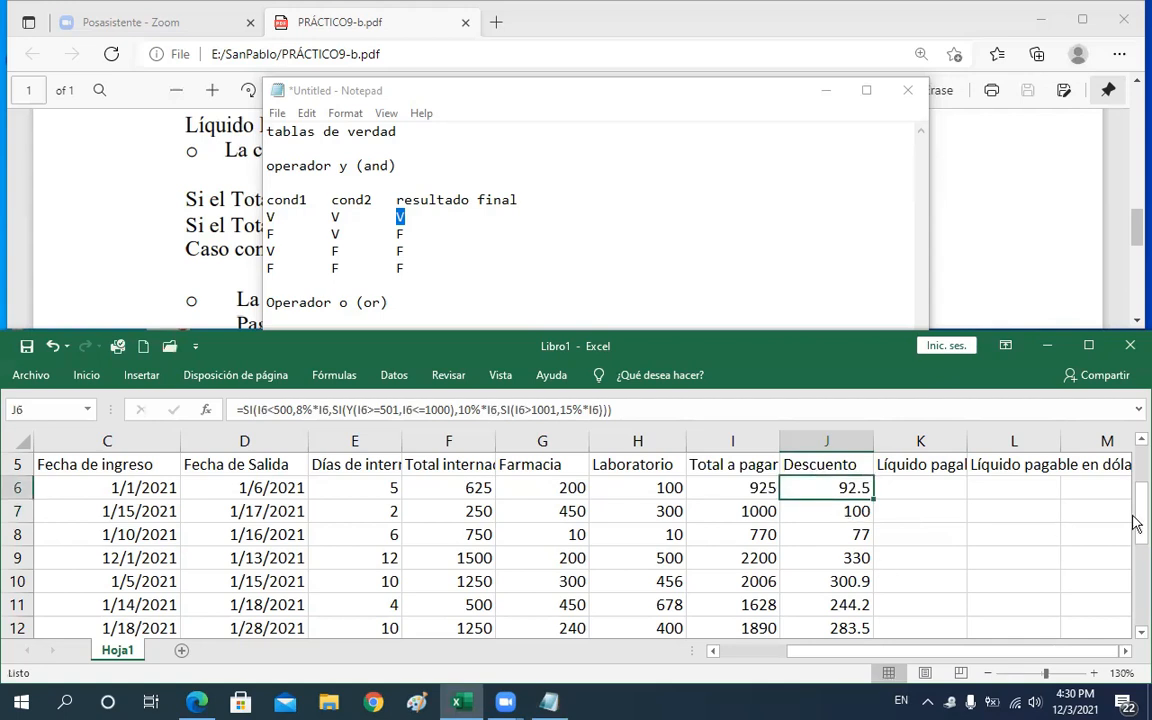
{"action": "left_click_drag", "start_coordinate": [1136, 512], "coordinate": [1134, 532]}
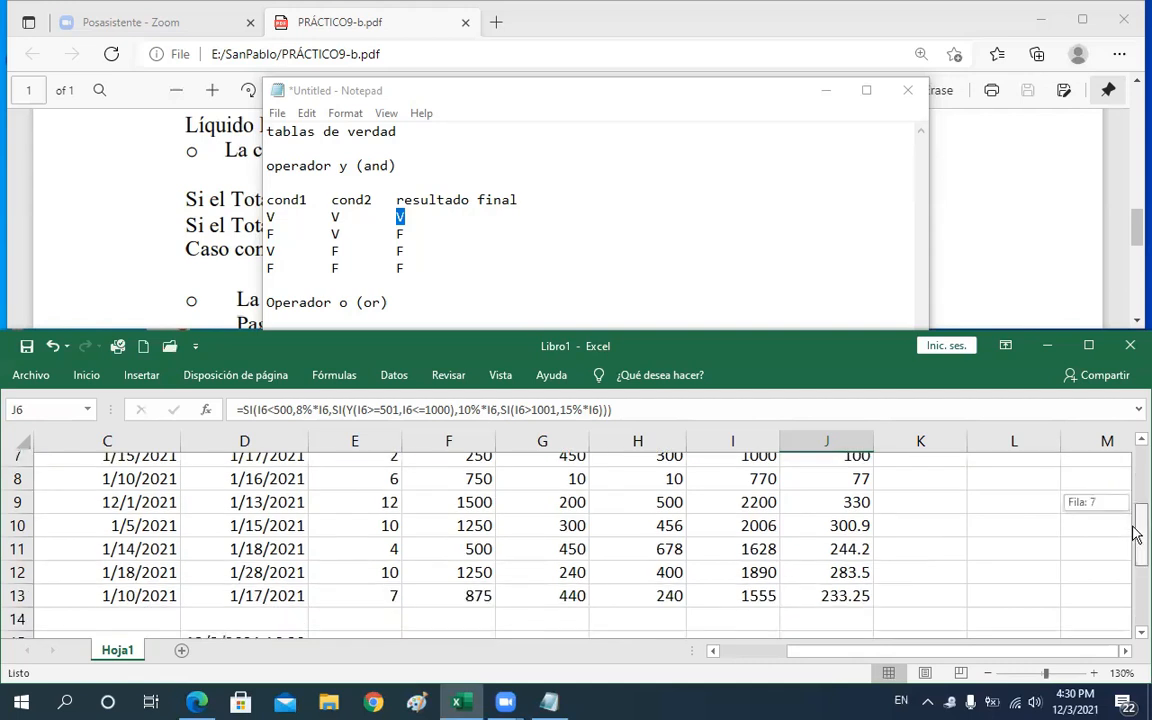
{"action": "scroll", "coordinate": [845, 492], "scroll_direction": "down", "scroll_amount": 1}
{"action": "double_click", "coordinate": [843, 489]}
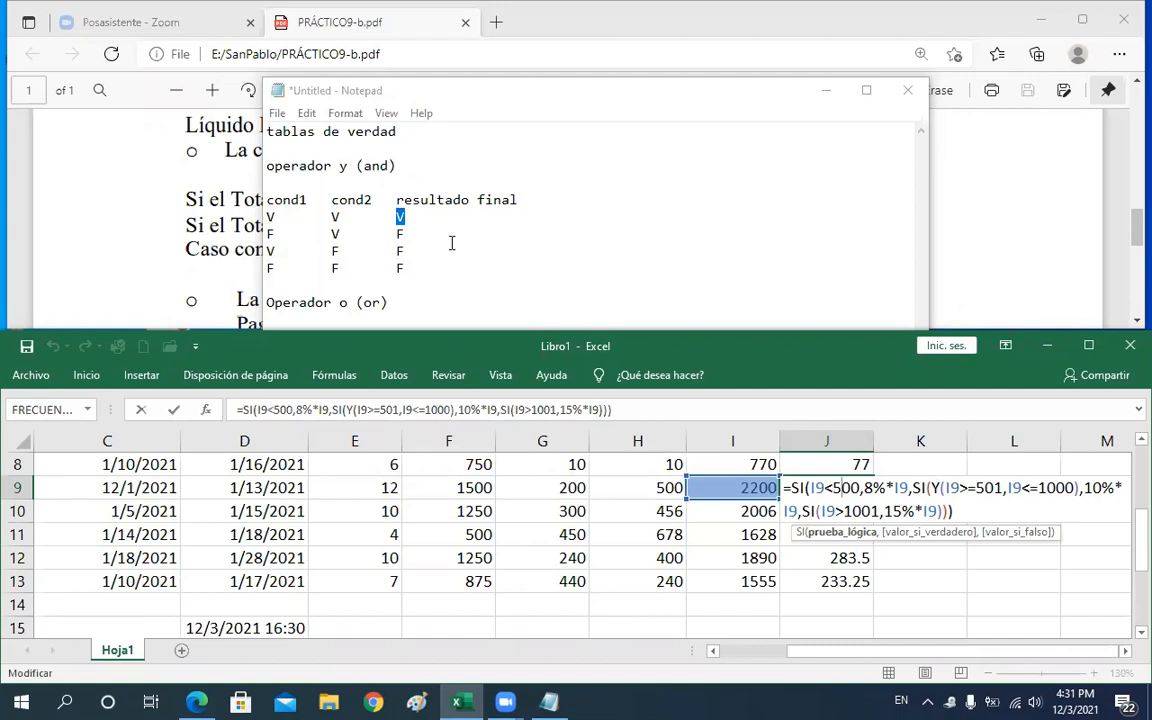
{"action": "left_click", "coordinate": [322, 250]}
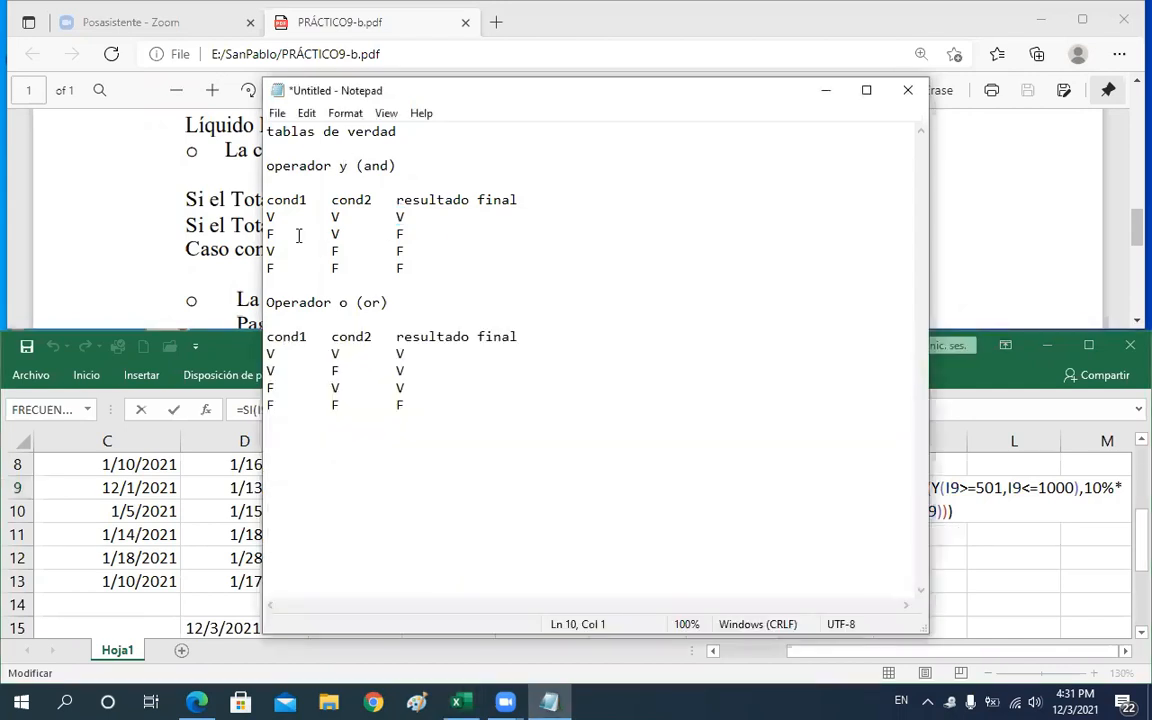
{"action": "left_click", "coordinate": [270, 251]}
{"action": "left_click", "coordinate": [343, 258], "text": "shift"}
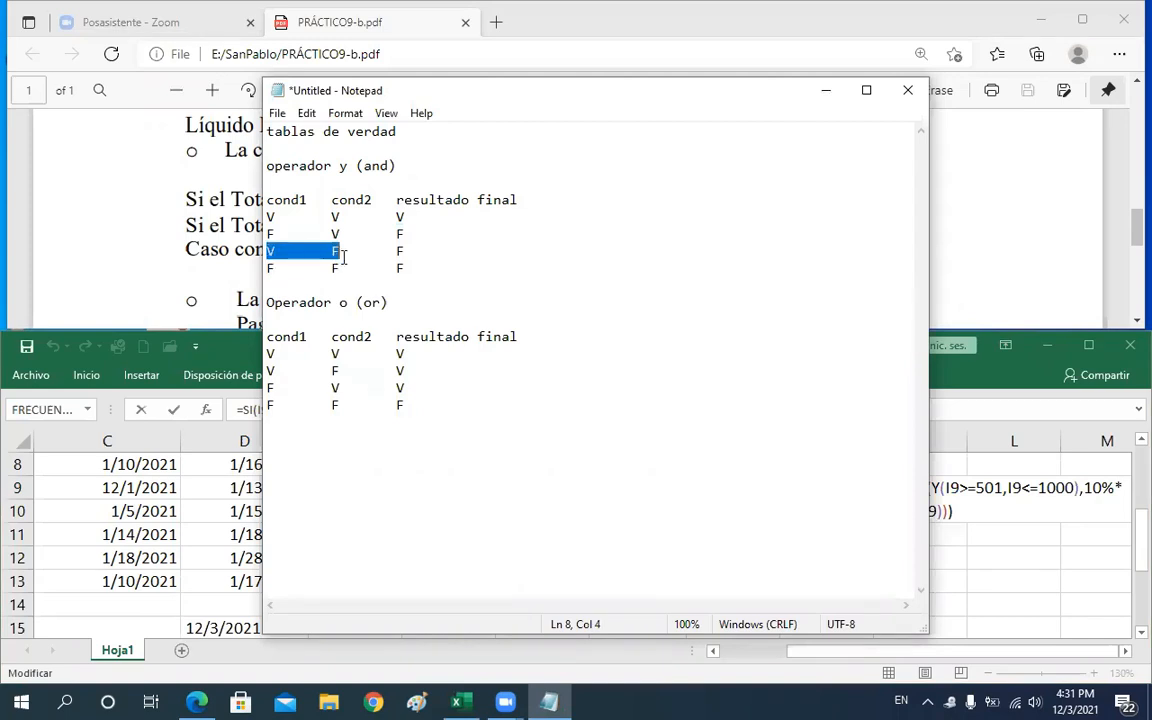
{"action": "double_click", "coordinate": [422, 254]}
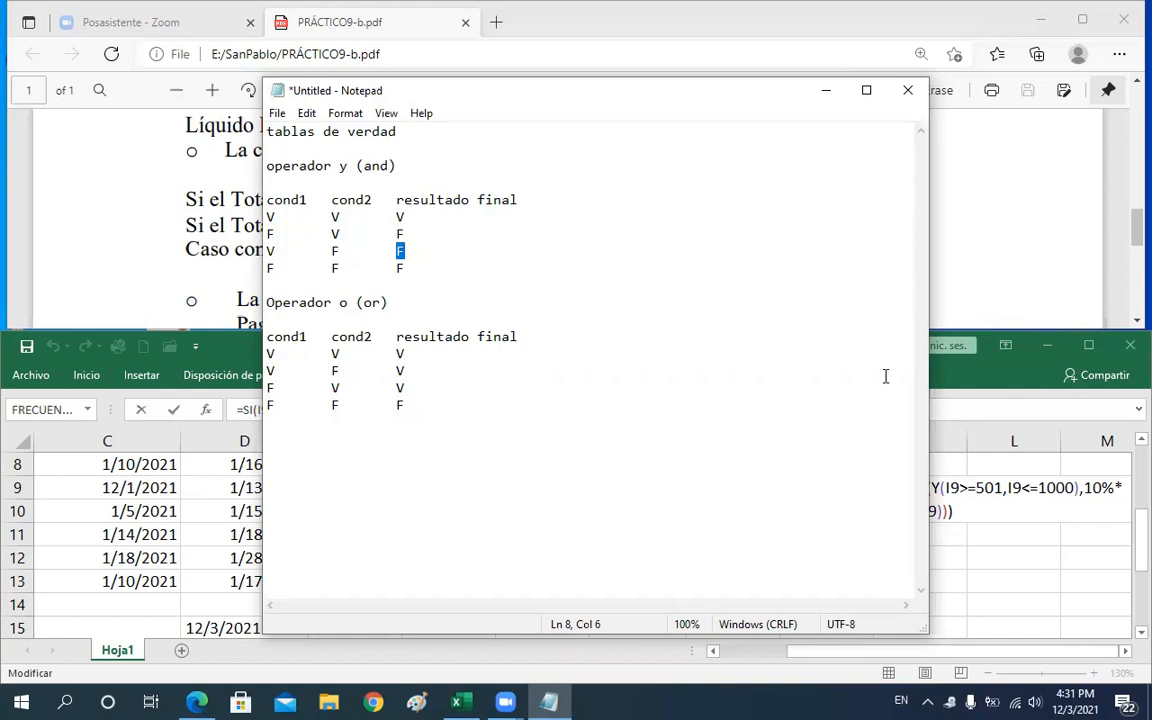
Examine the Y condition and the nested SI for totals over 1001 with 15% in the J9 formula
{"action": "left_click", "coordinate": [990, 488]}
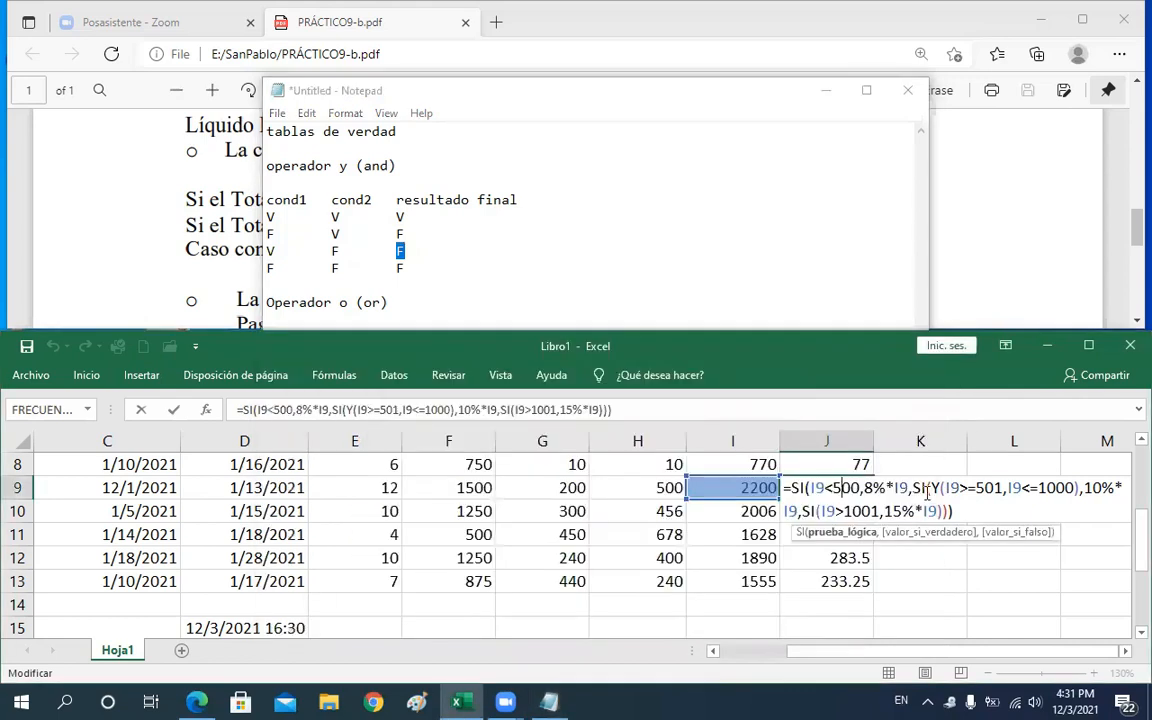
{"action": "left_click_drag", "start_coordinate": [927, 488], "coordinate": [1098, 488]}
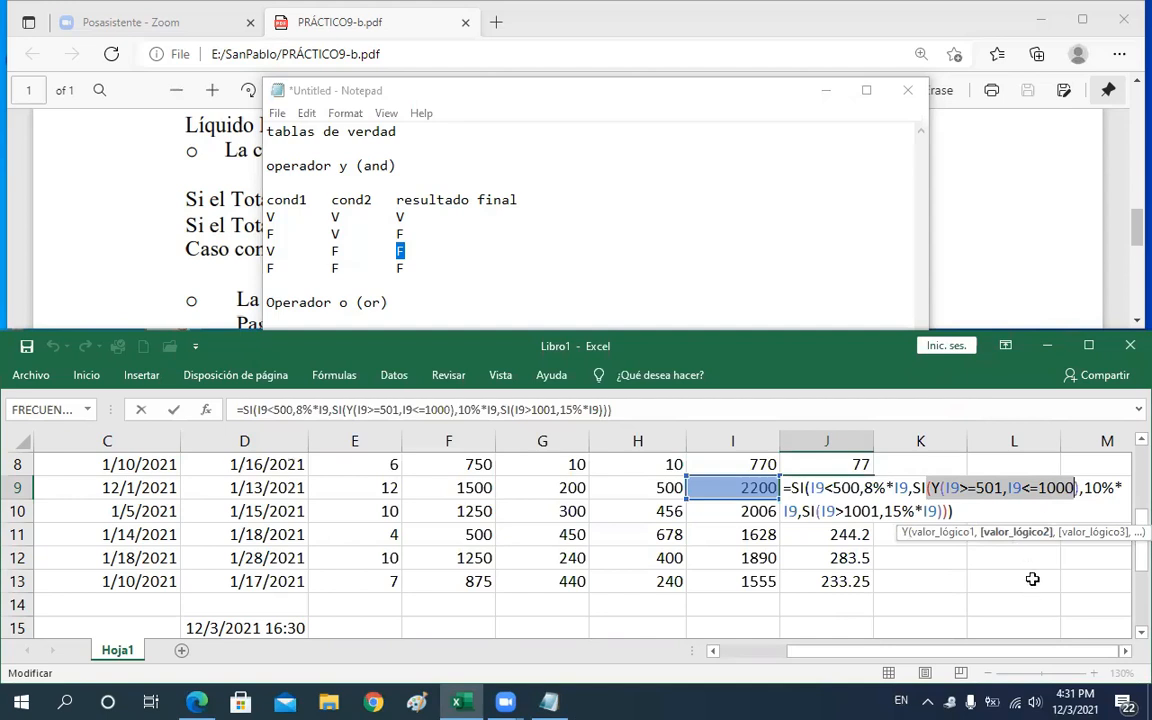
{"action": "left_click", "coordinate": [815, 511]}
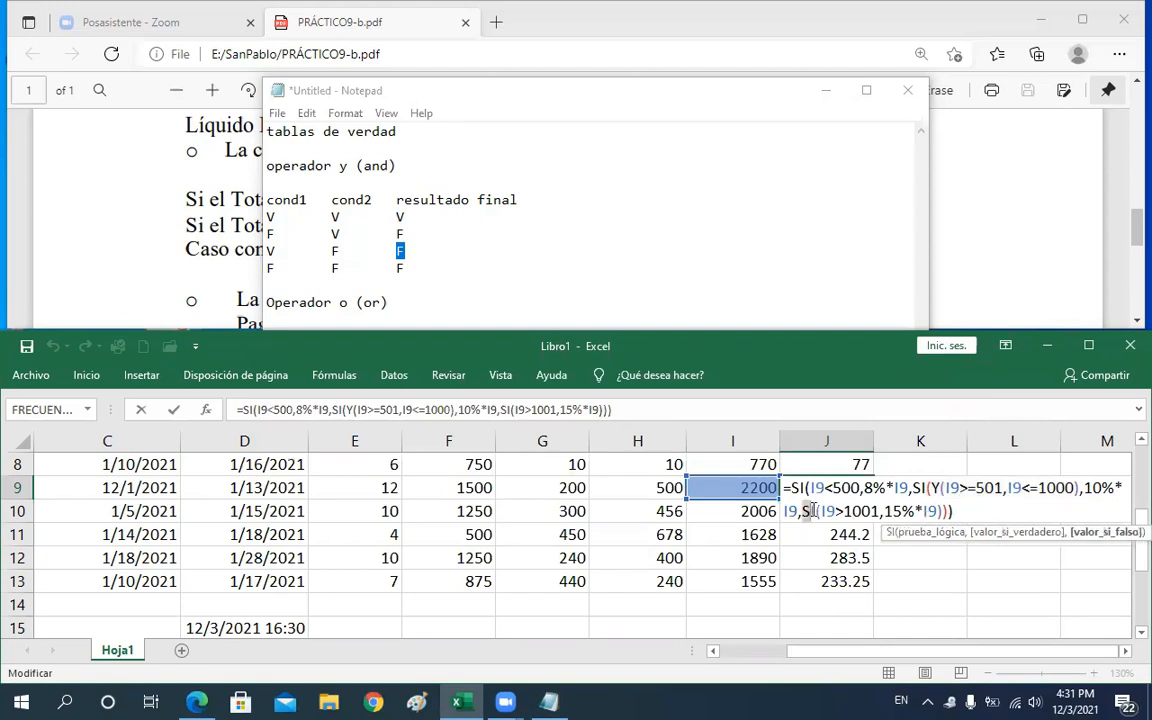
{"action": "left_click", "coordinate": [825, 512]}
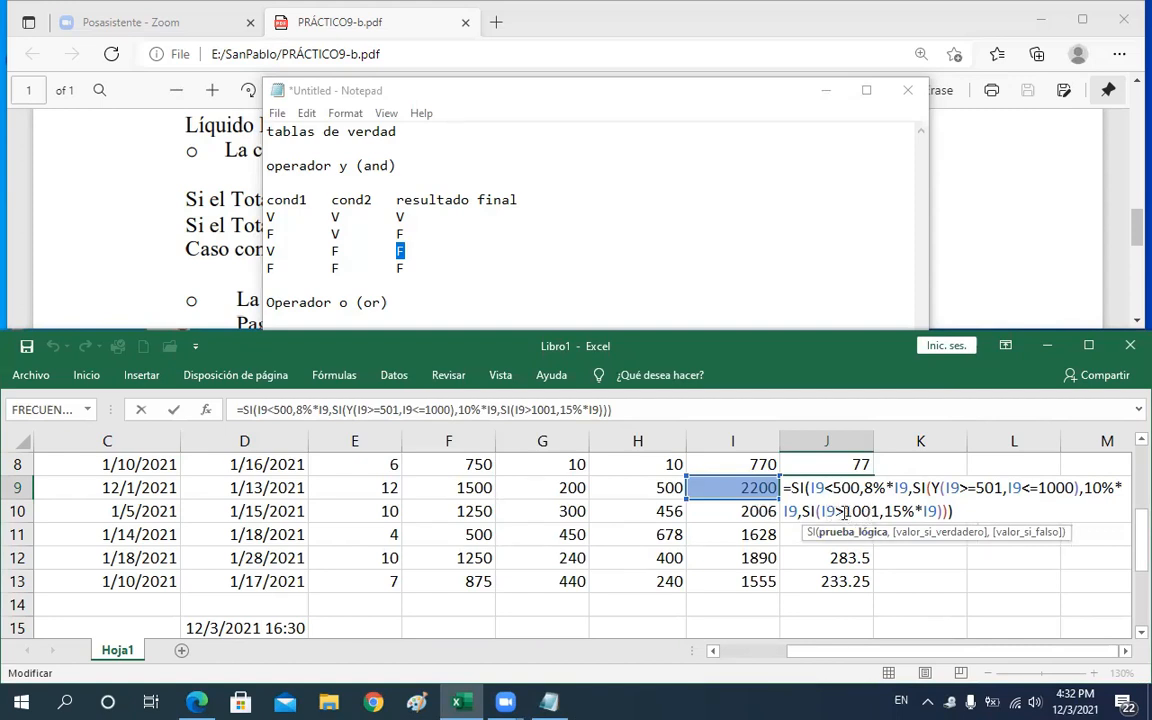
{"action": "left_click", "coordinate": [844, 512]}
{"action": "left_click_drag", "start_coordinate": [885, 512], "coordinate": [938, 511]}
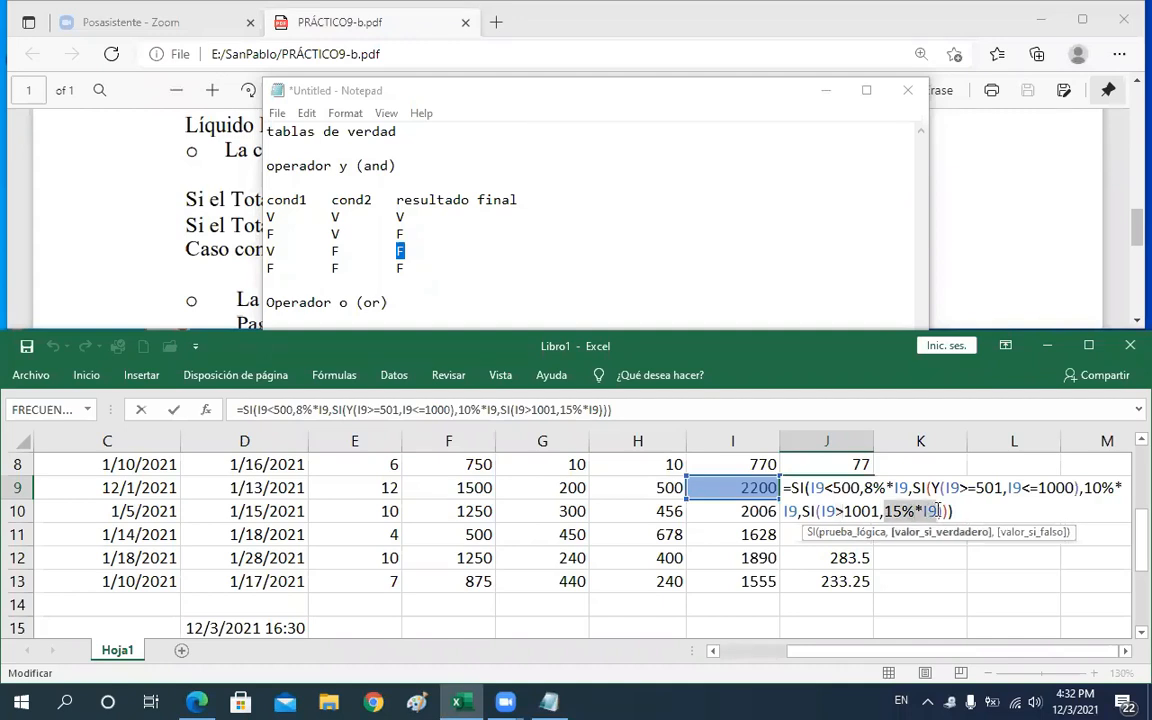
{"action": "key", "text": "Return"}
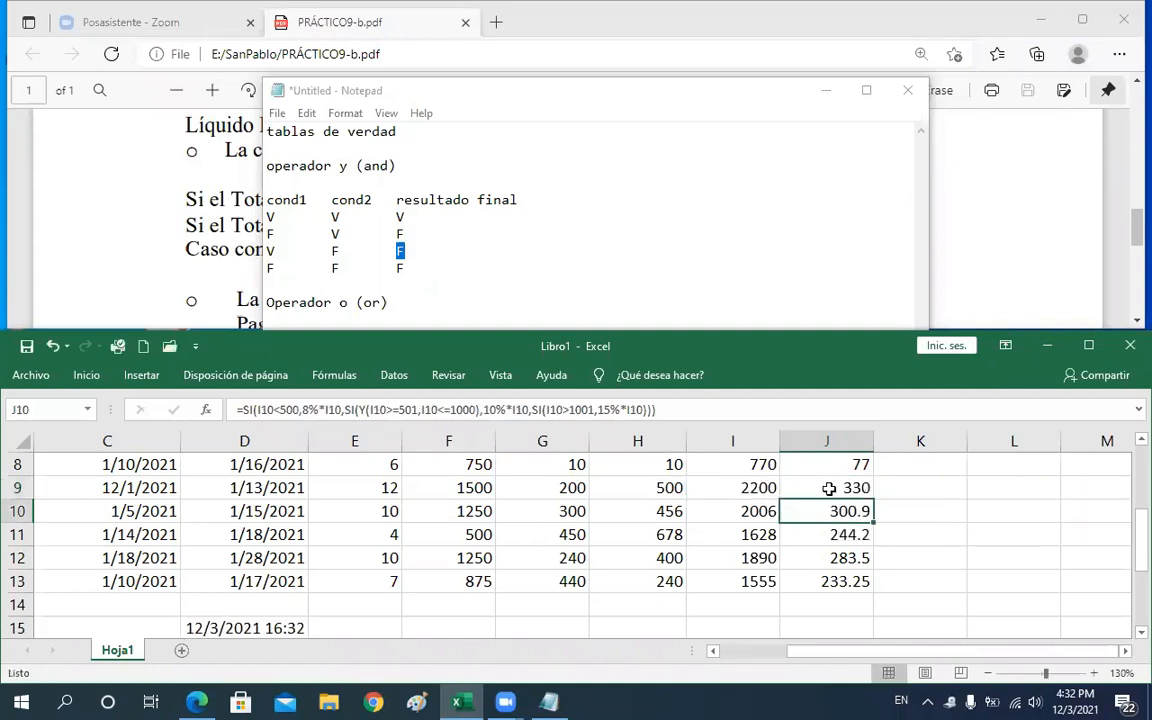
Step through the Descuento results in column J for the first patient rows
{"action": "left_click", "coordinate": [840, 490]}
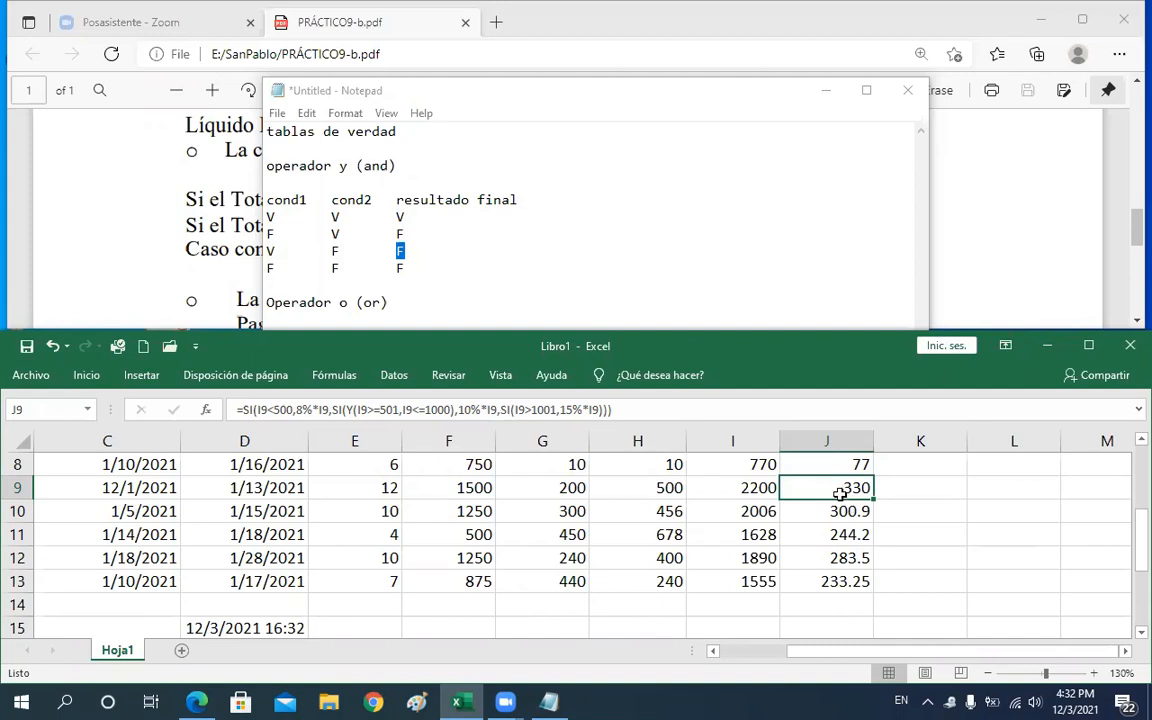
{"action": "key", "text": "Up"}
{"action": "key", "text": "Up"}
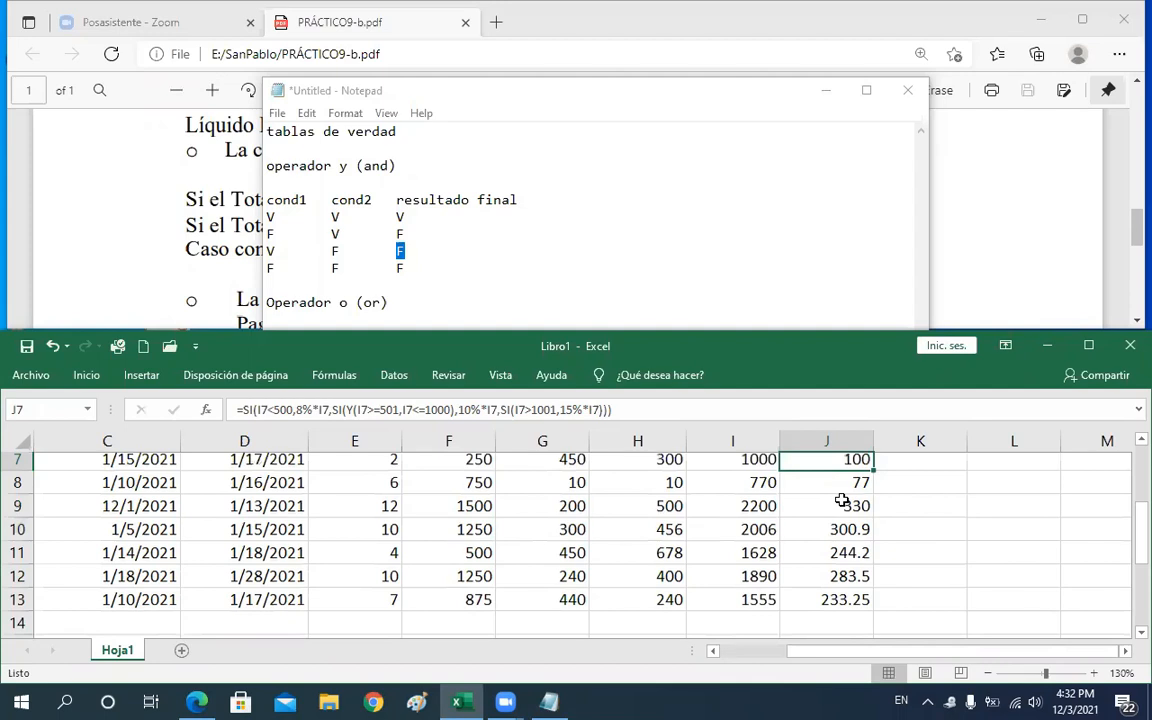
{"action": "key", "text": "Down"}
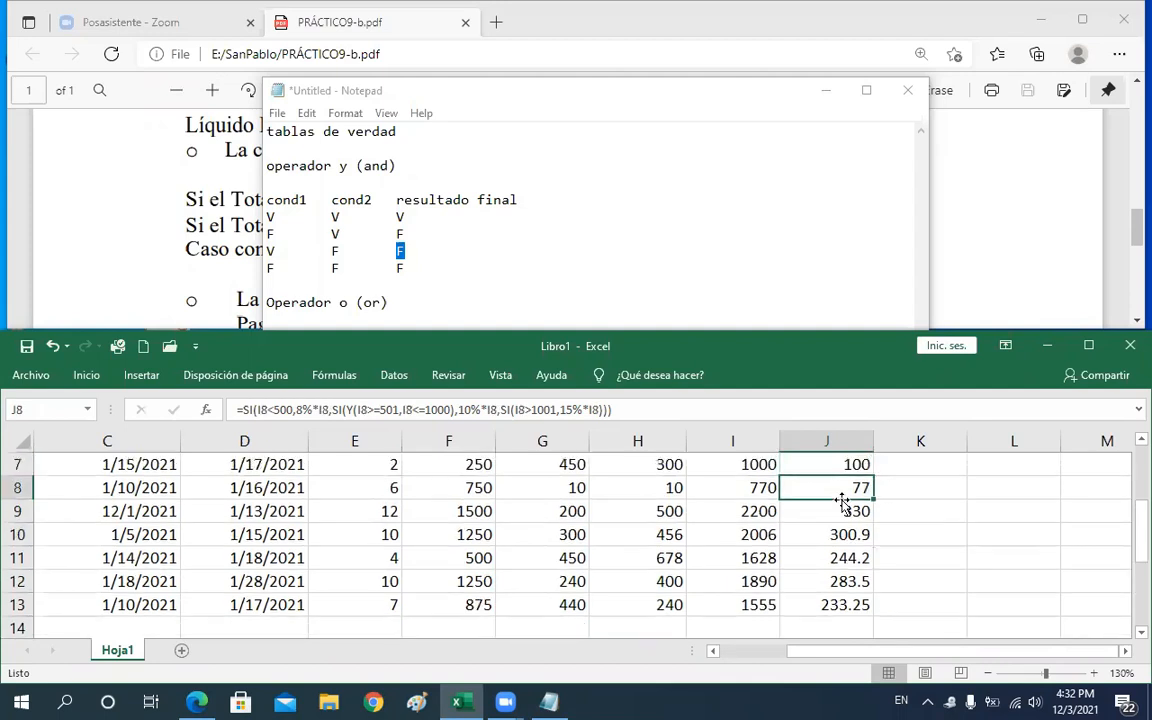
{"action": "key", "text": "Up"}
{"action": "key", "text": "Up"}
{"action": "key", "text": "Up"}
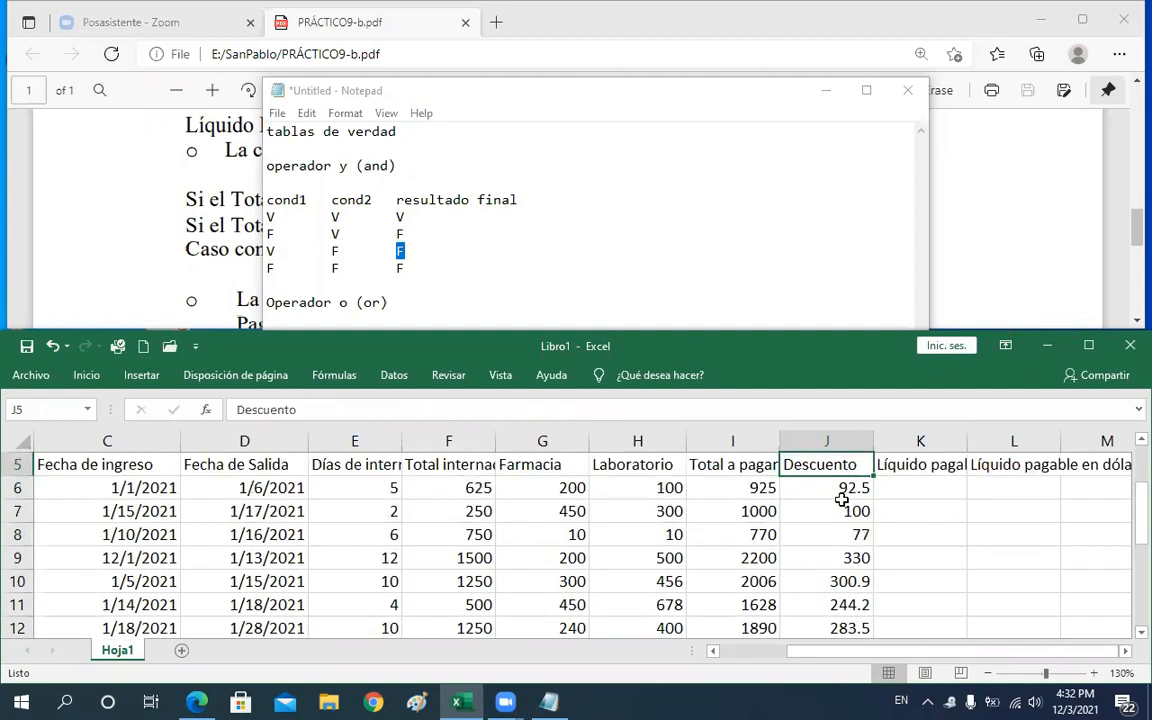
{"action": "key", "text": "Down"}
{"action": "key", "text": "Down"}
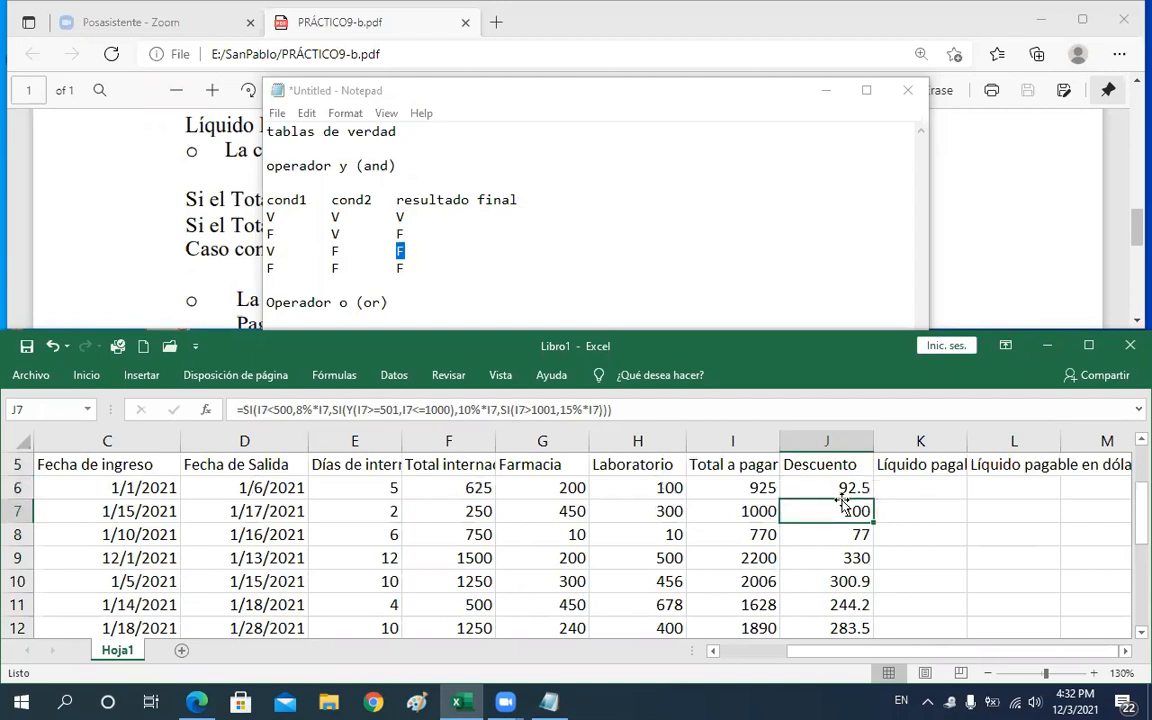
Enter 50 as Farmacia and 10 as Laboratorio for patient row 7 to test the Descuento formula
{"action": "left_click", "coordinate": [733, 511]}
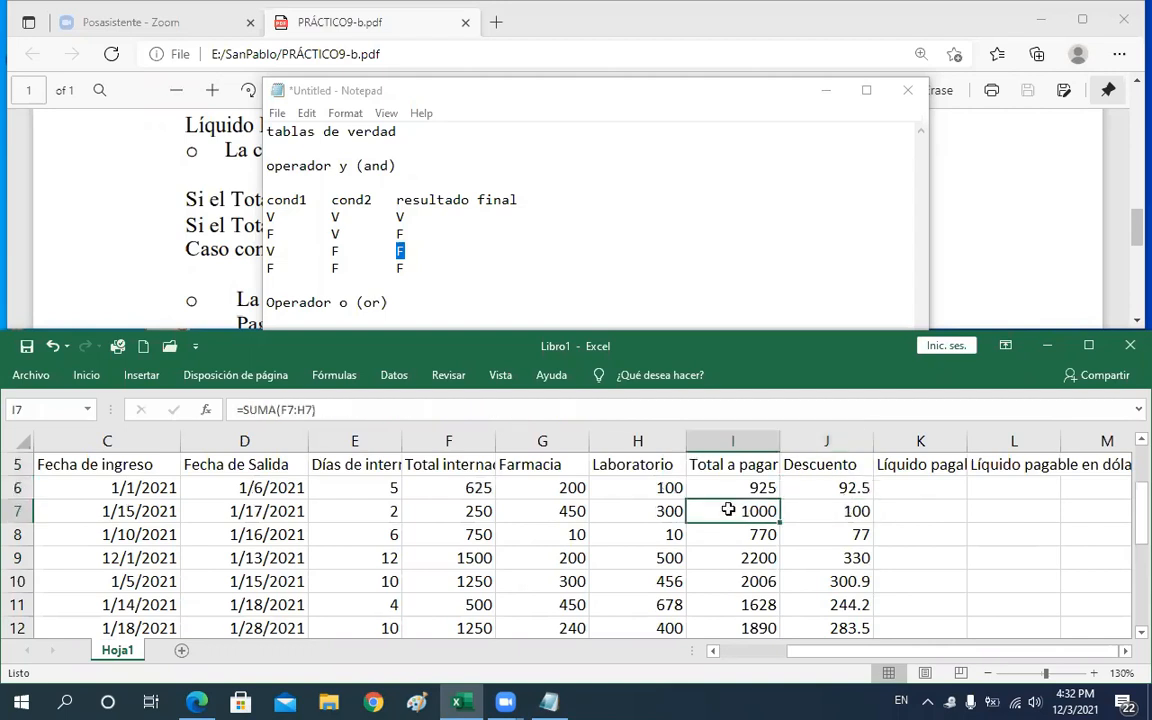
{"action": "left_click", "coordinate": [575, 511]}
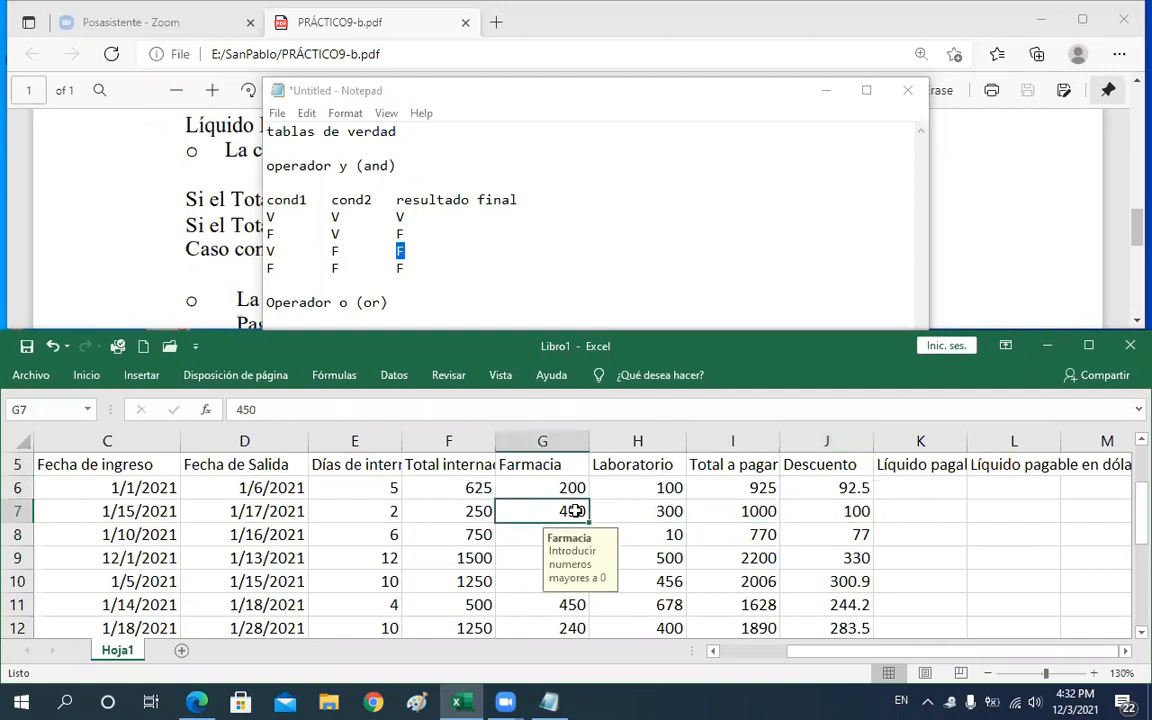
{"action": "type", "text": "50"}
{"action": "key", "text": "Tab"}
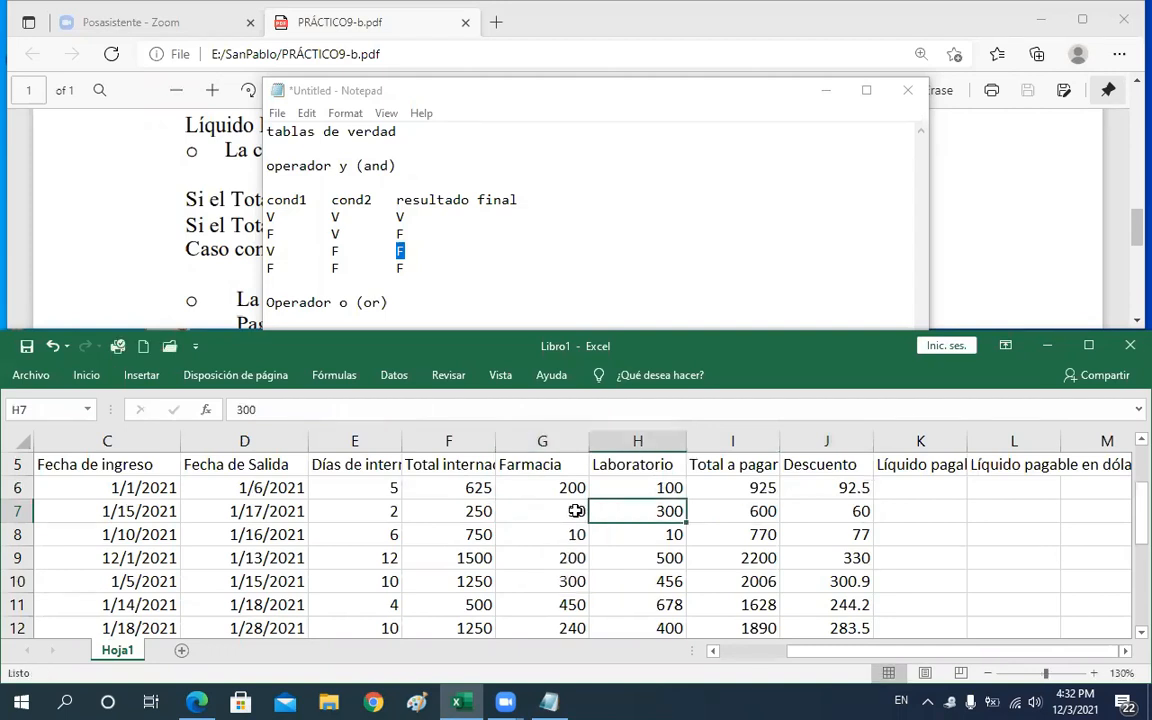
{"action": "type", "text": "10"}
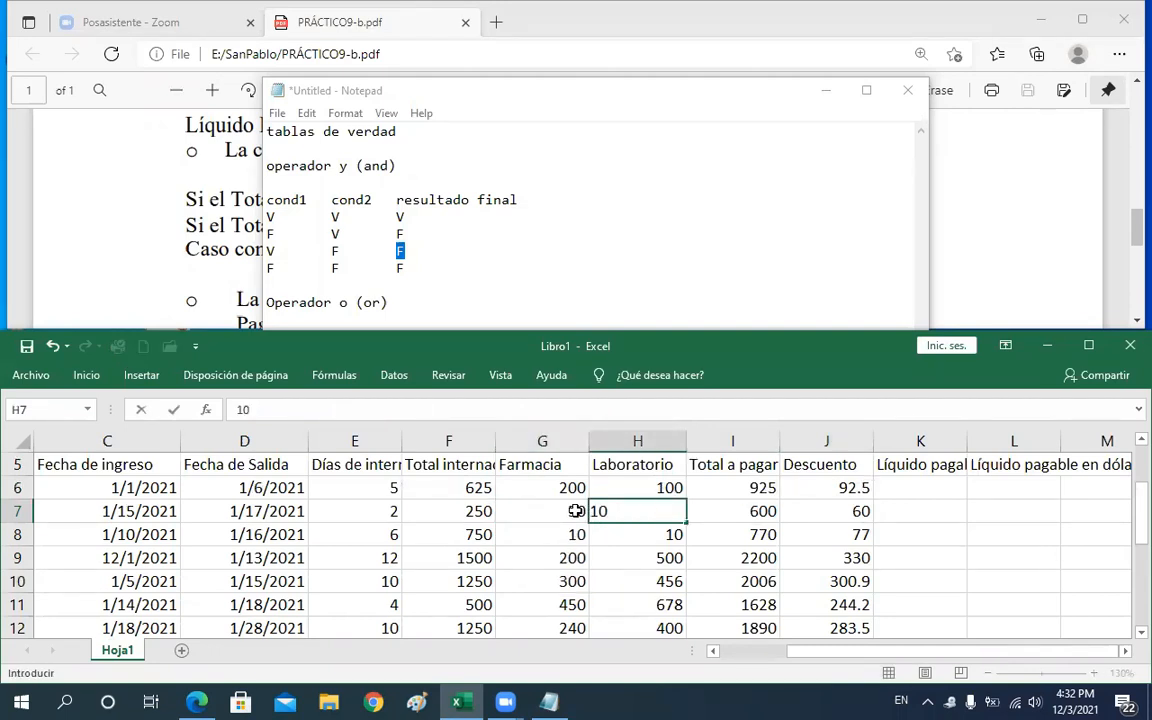
{"action": "key", "text": "Return"}
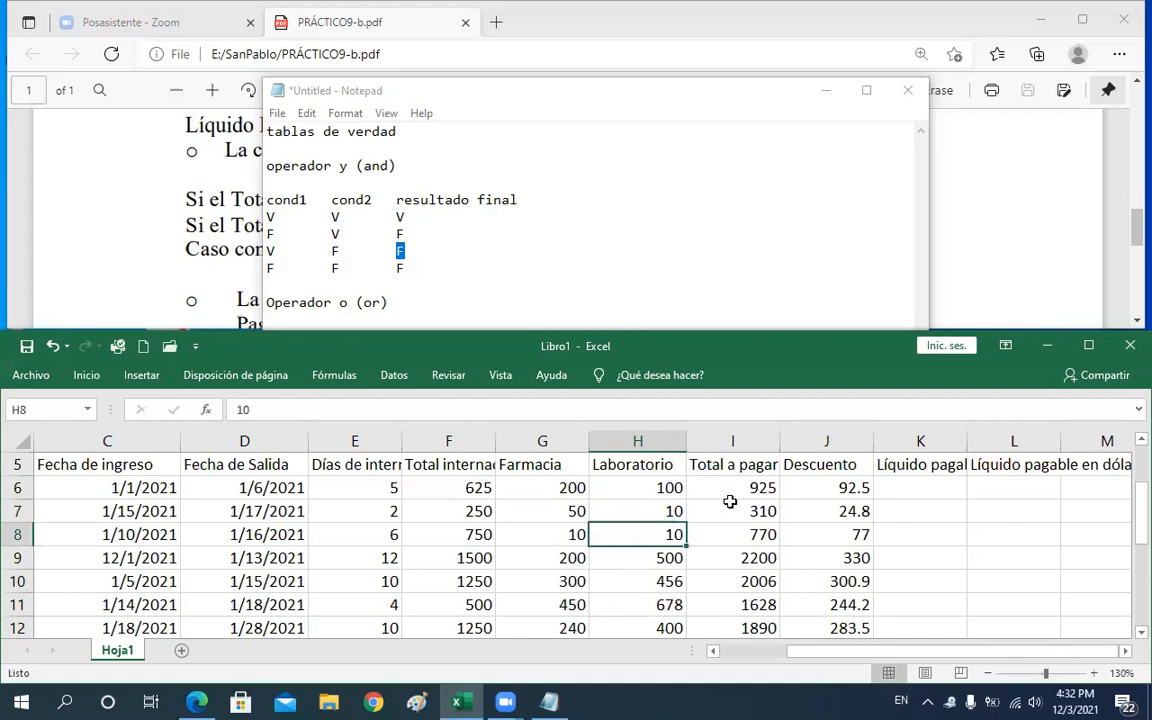
Examine the I7 total formula and the 8% branch of the J7 Descuento formula beside the PDF discount rules
{"action": "left_click", "coordinate": [750, 511]}
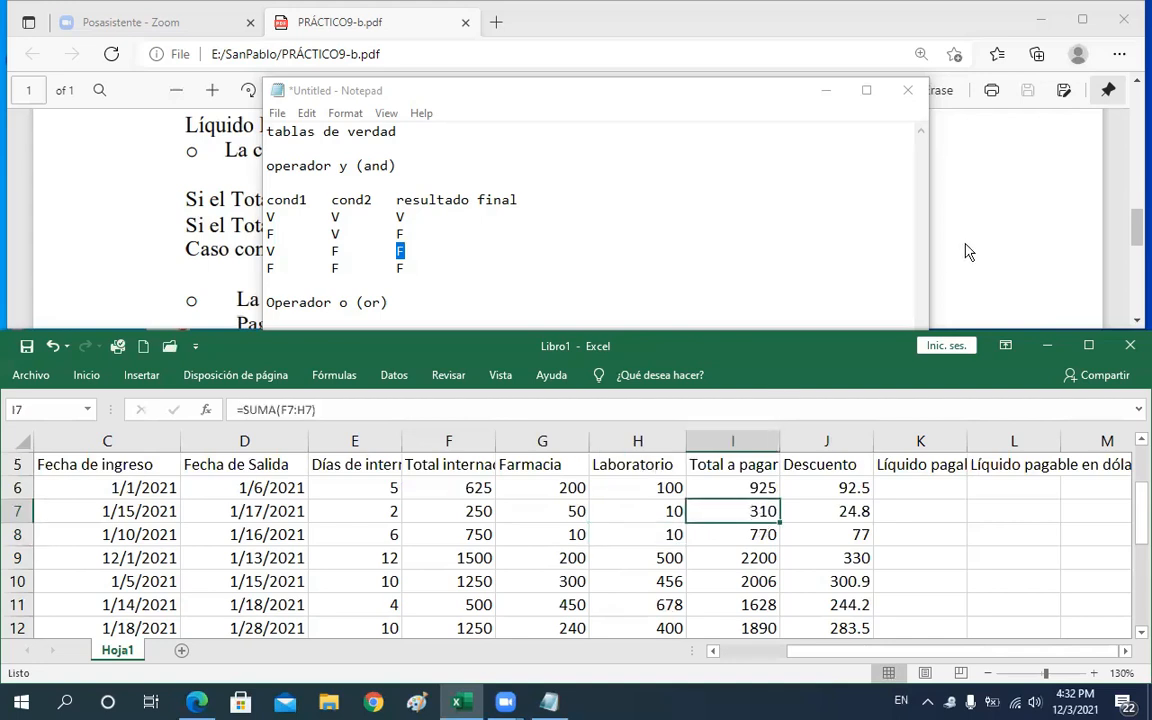
{"action": "left_click", "coordinate": [585, 24]}
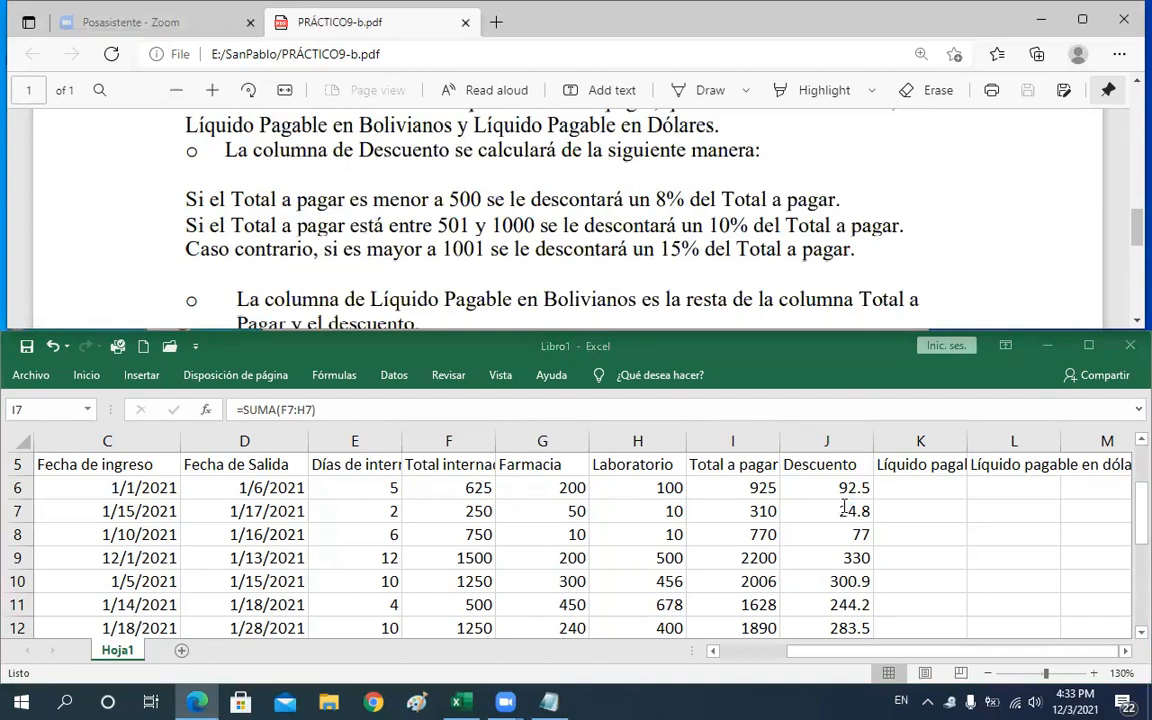
{"action": "key", "text": "F2"}
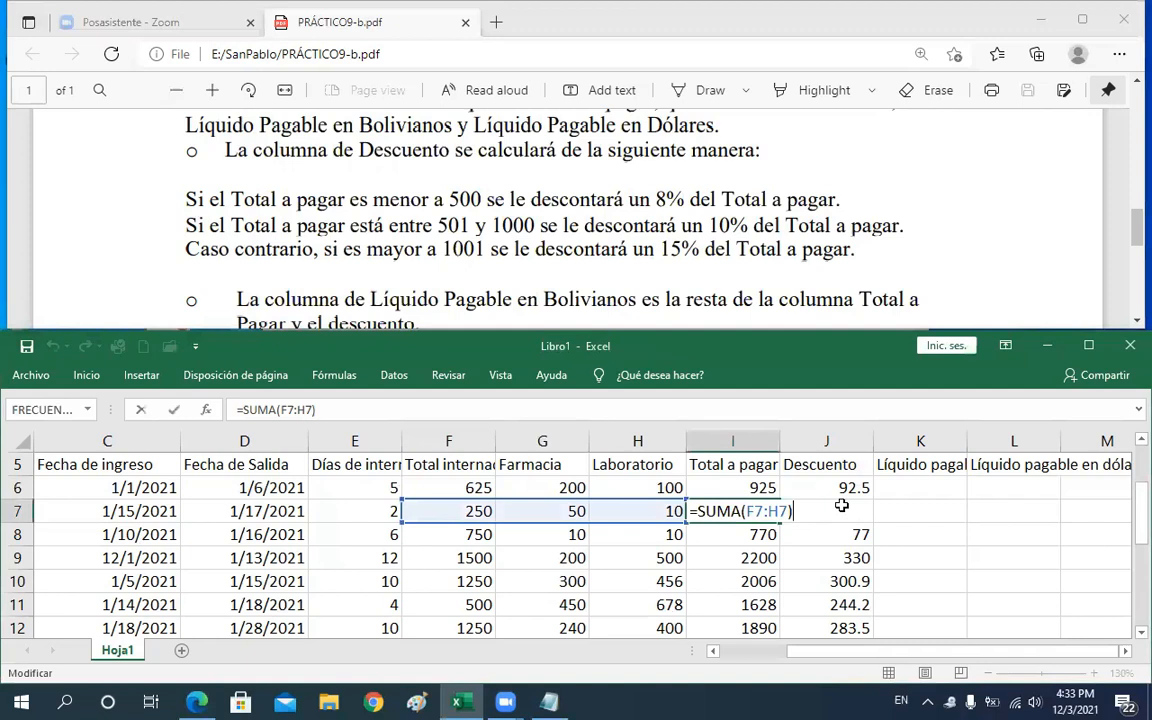
{"action": "key", "text": "Tab"}
{"action": "key", "text": "F2"}
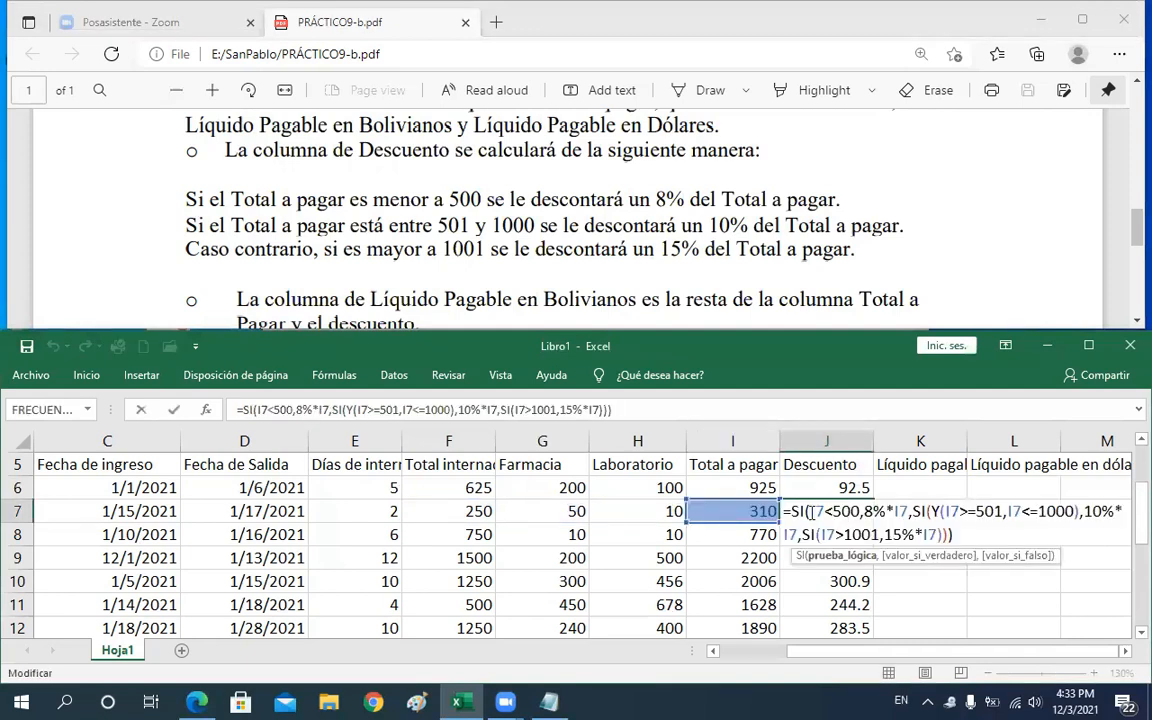
{"action": "left_click_drag", "start_coordinate": [825, 512], "coordinate": [810, 513]}
{"action": "left_click", "coordinate": [864, 511], "text": "shift"}
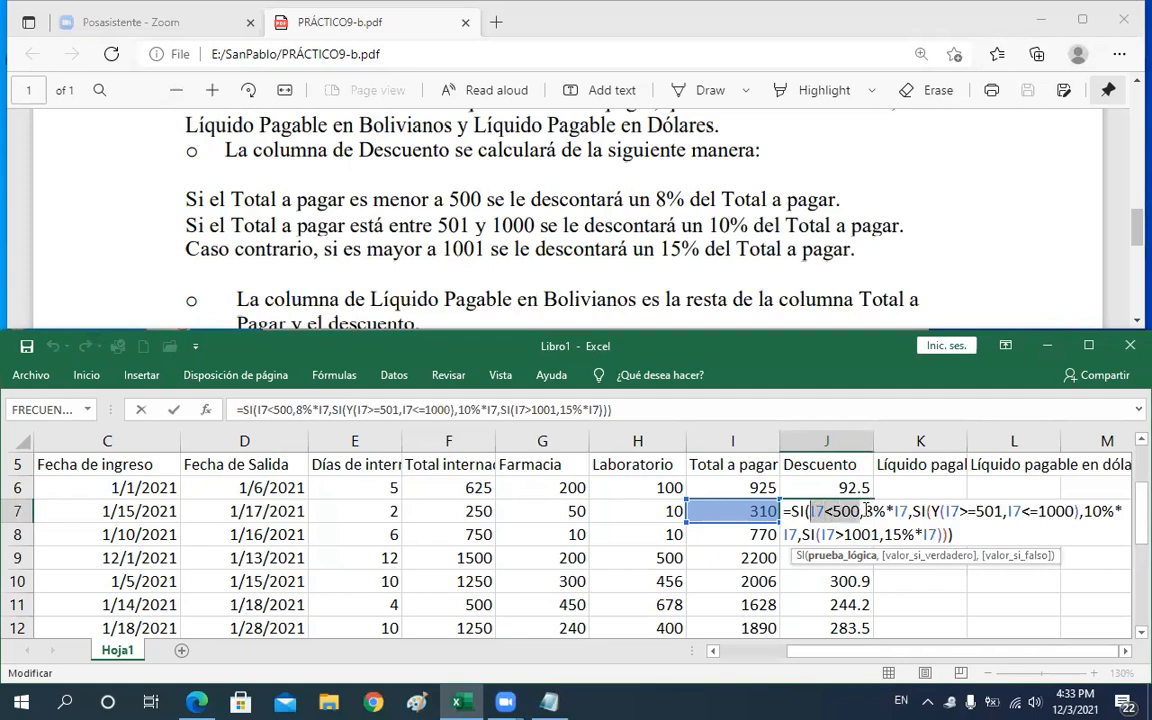
{"action": "left_click", "coordinate": [909, 511]}
{"action": "type", "text": ","}
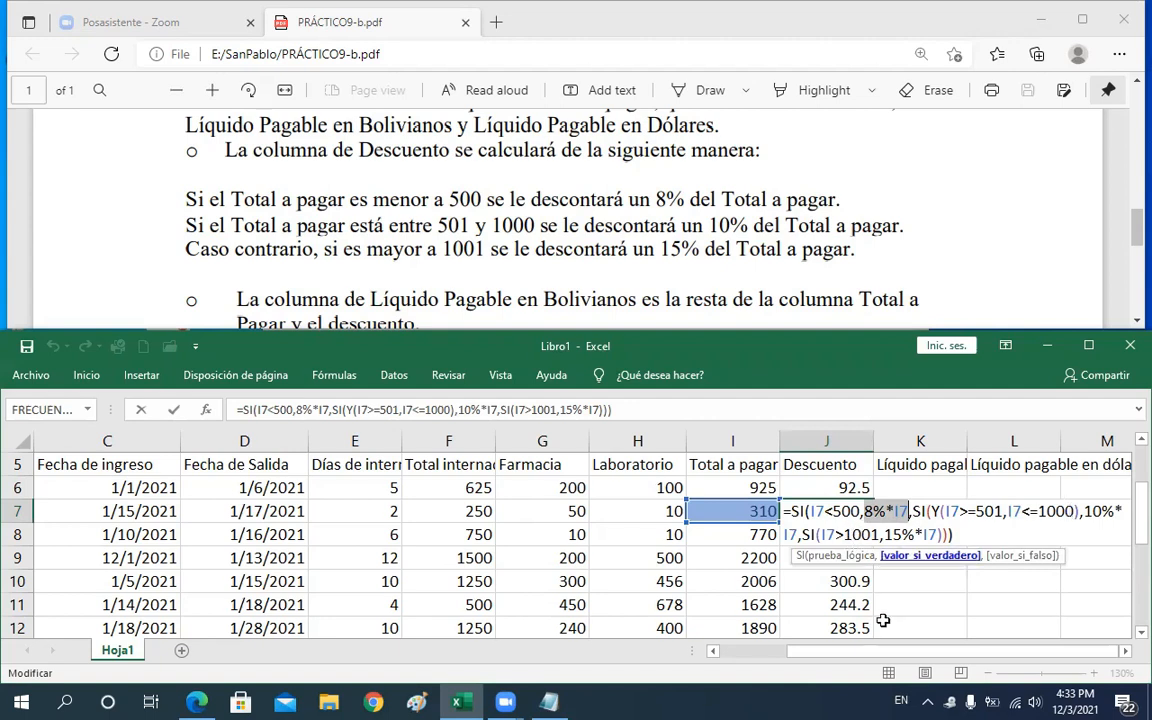
{"action": "key", "text": "Return"}
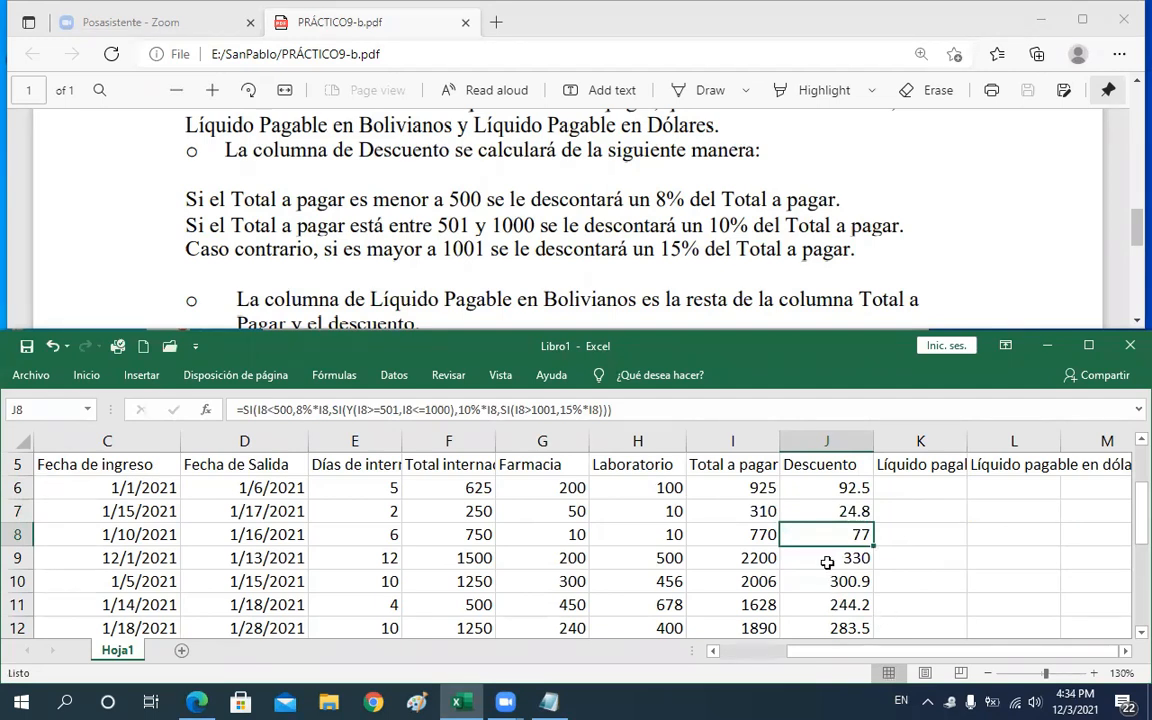
Highlight the Y and O truth tables in Notepad
{"action": "left_click", "coordinate": [551, 702]}
{"action": "left_click", "coordinate": [653, 437]}
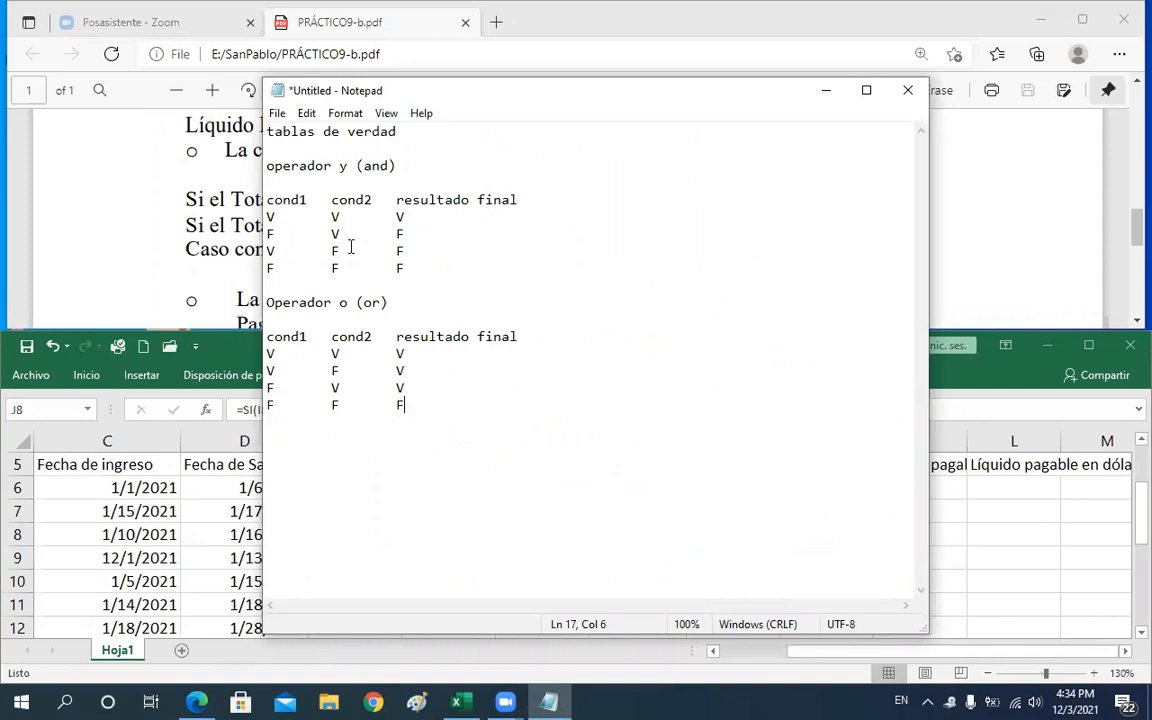
{"action": "left_click", "coordinate": [268, 166]}
{"action": "left_click", "coordinate": [457, 413], "text": "shift"}
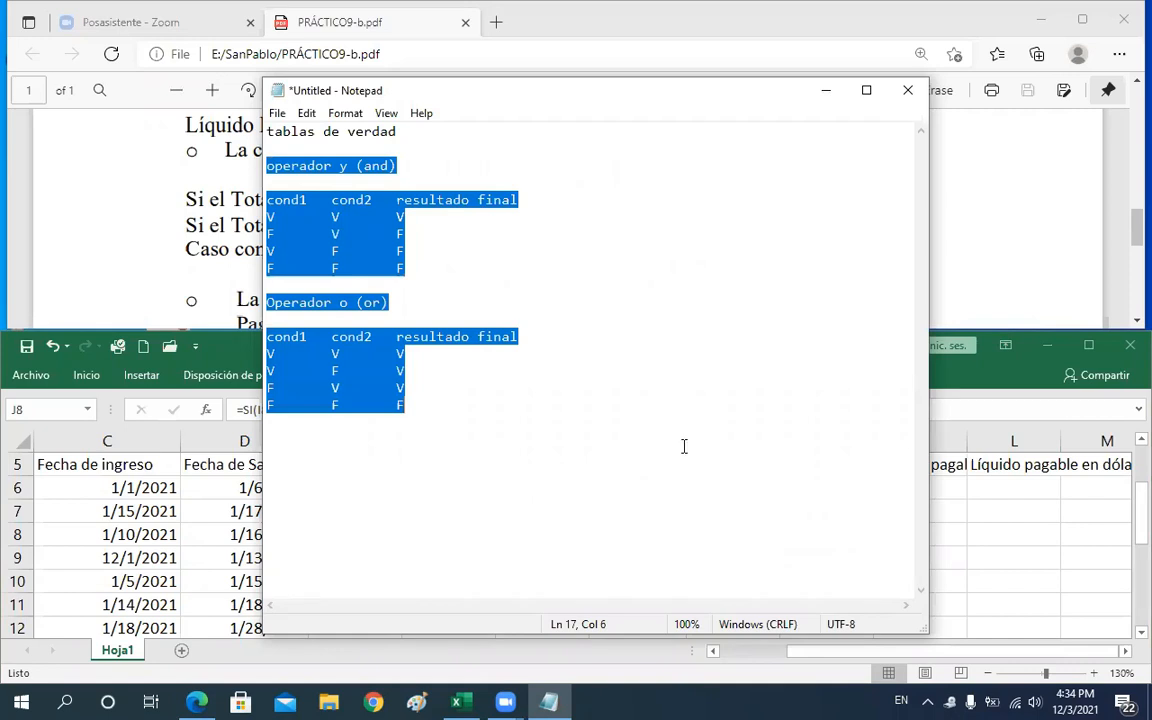
{"action": "left_click", "coordinate": [1016, 514]}
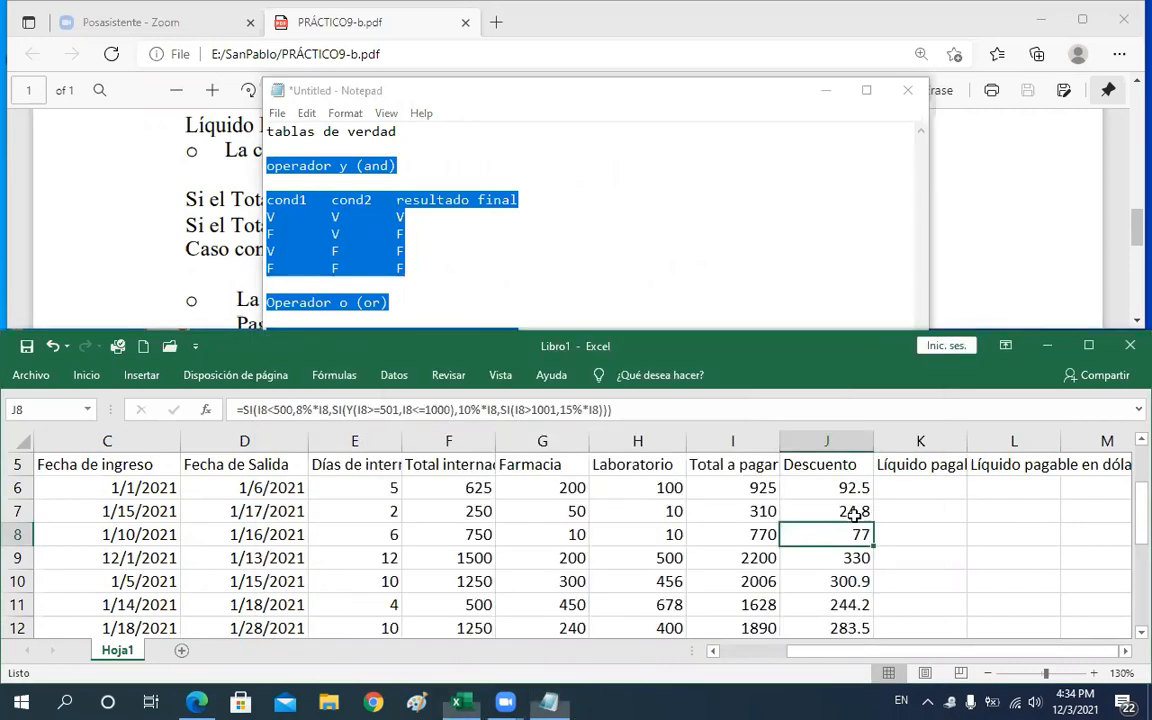
Compare the Descuento values in J6 to J10 against the discount rules in the PDF
{"action": "left_click", "coordinate": [848, 514]}
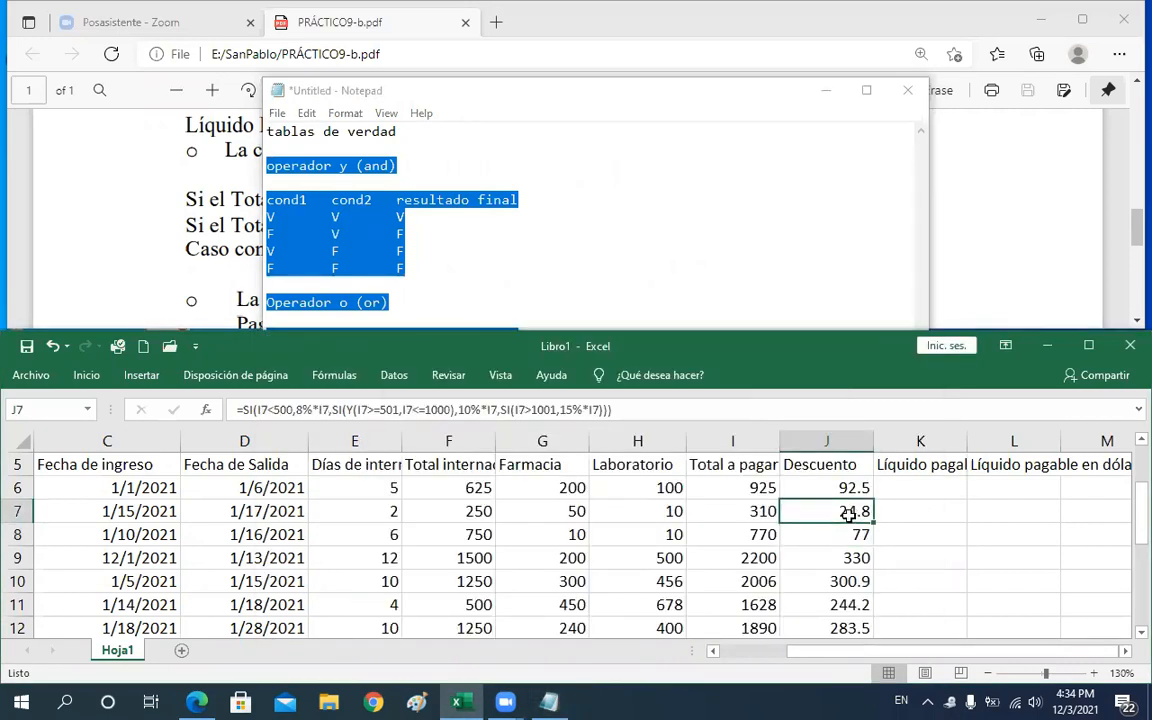
{"action": "key", "text": "Down"}
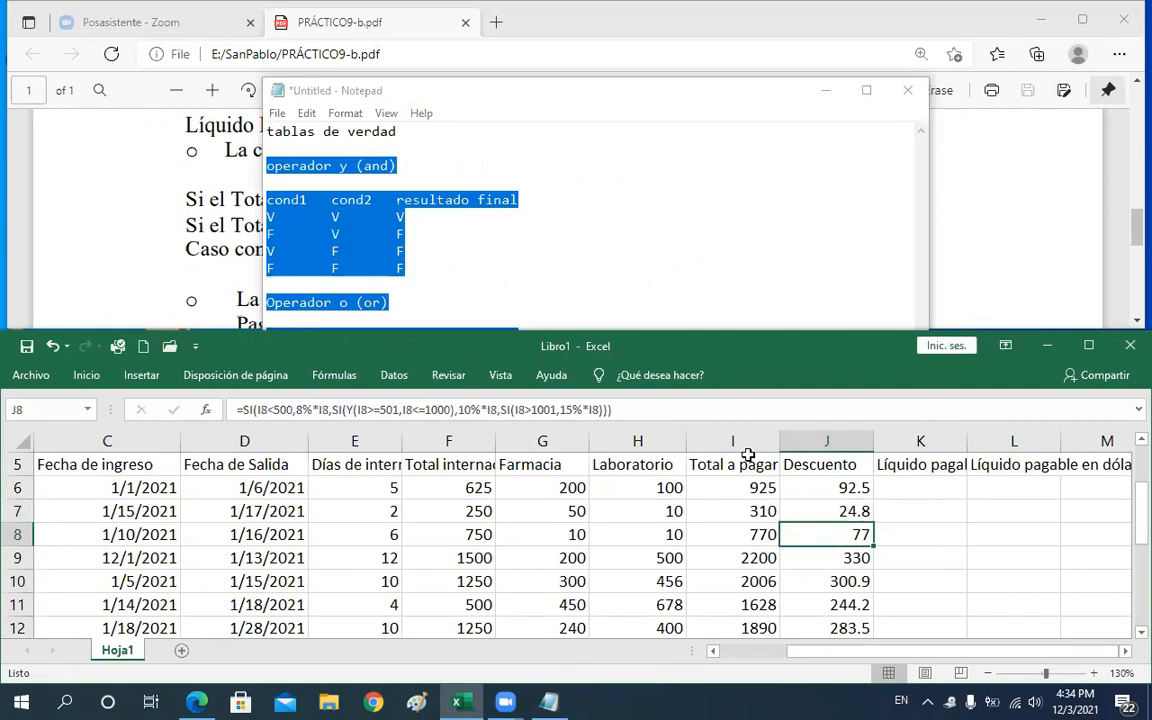
{"action": "left_click", "coordinate": [111, 198]}
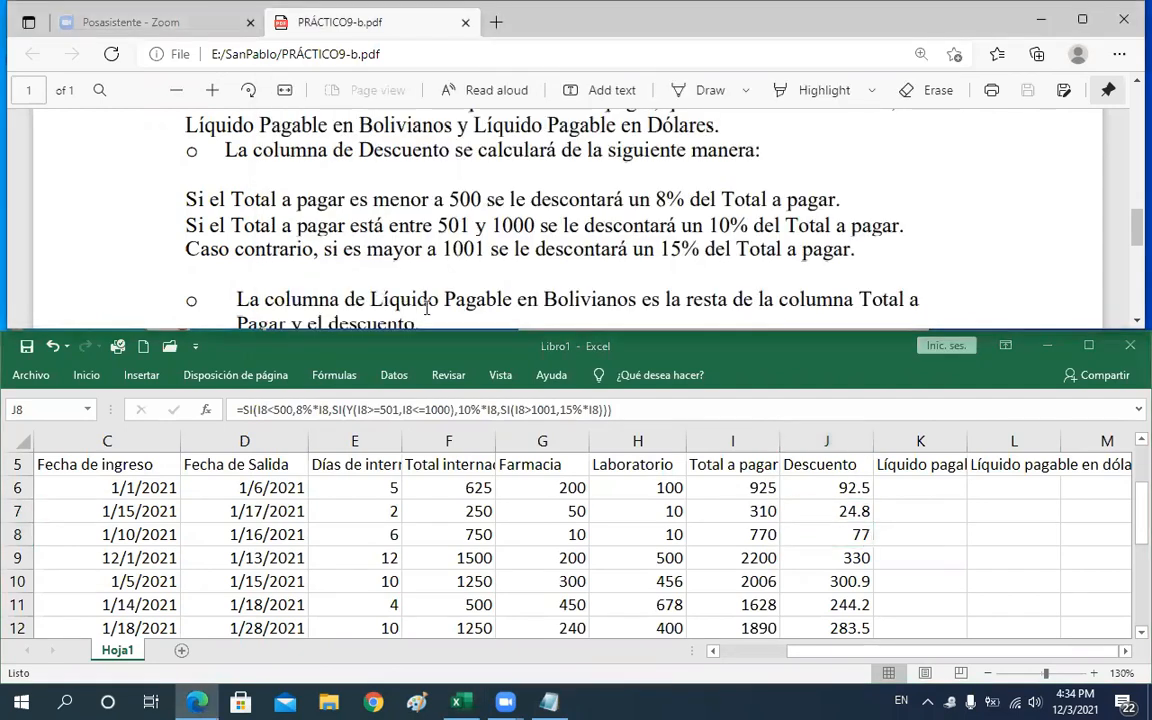
{"action": "left_click", "coordinate": [847, 489]}
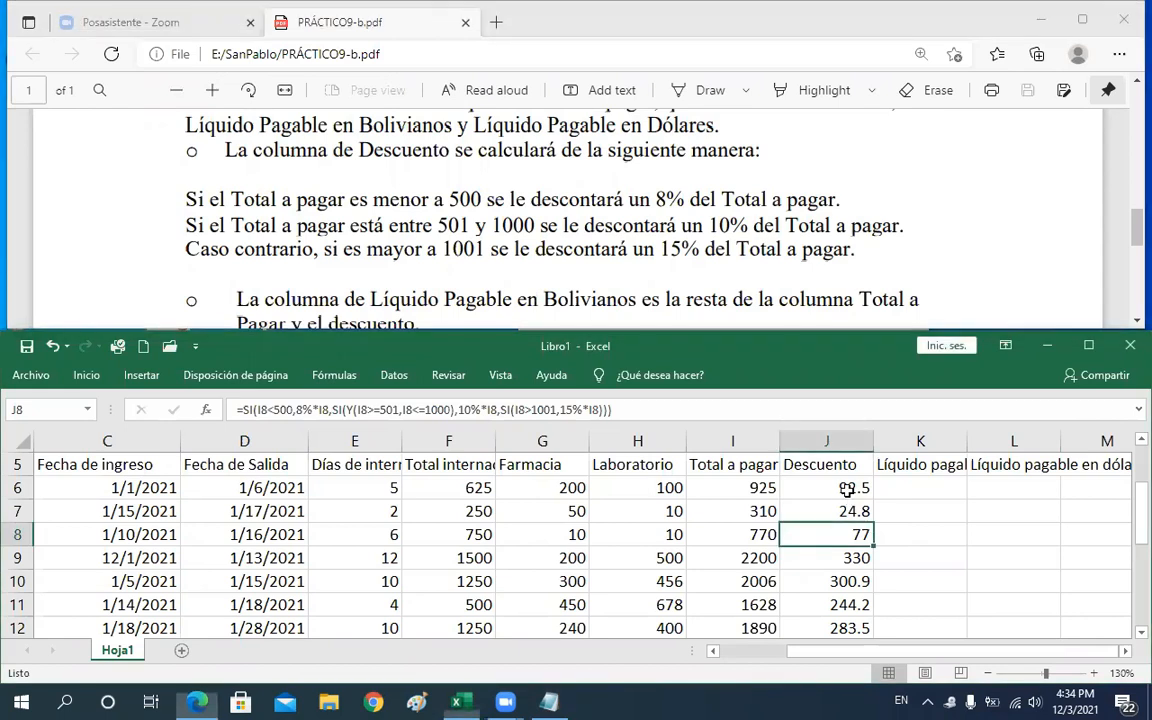
{"action": "left_click", "coordinate": [842, 576]}
{"action": "left_click", "coordinate": [837, 539]}
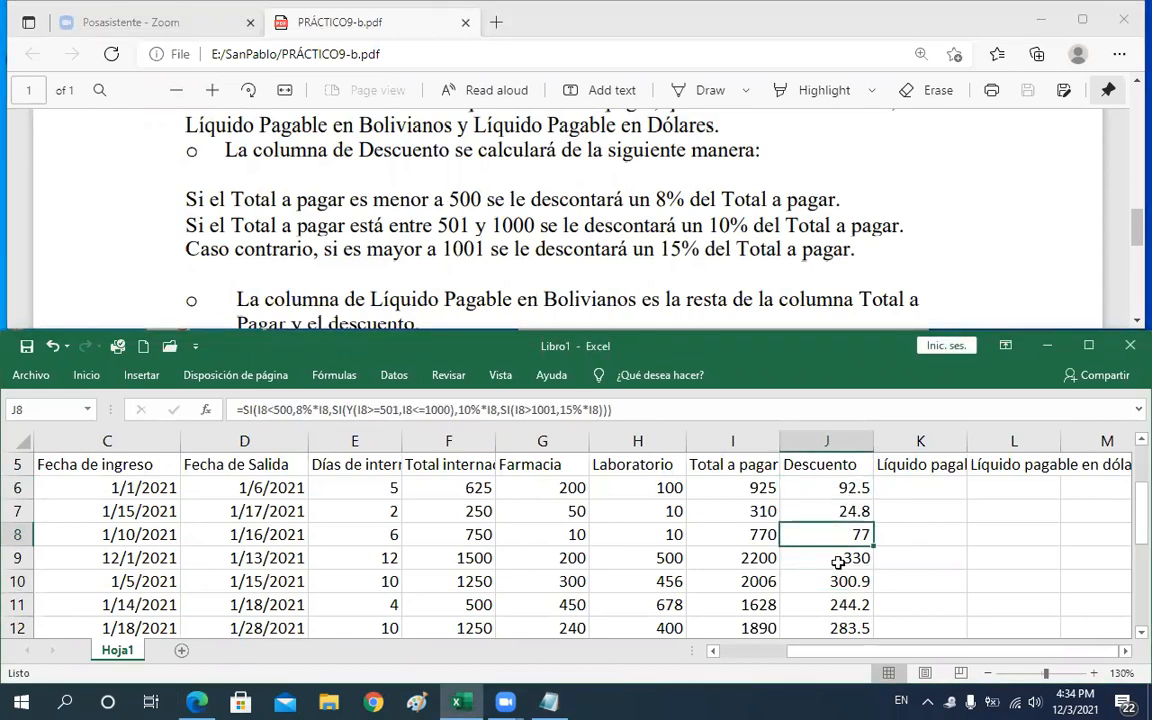
{"action": "left_click", "coordinate": [836, 553]}
{"action": "left_click", "coordinate": [834, 528]}
{"action": "left_click", "coordinate": [835, 512]}
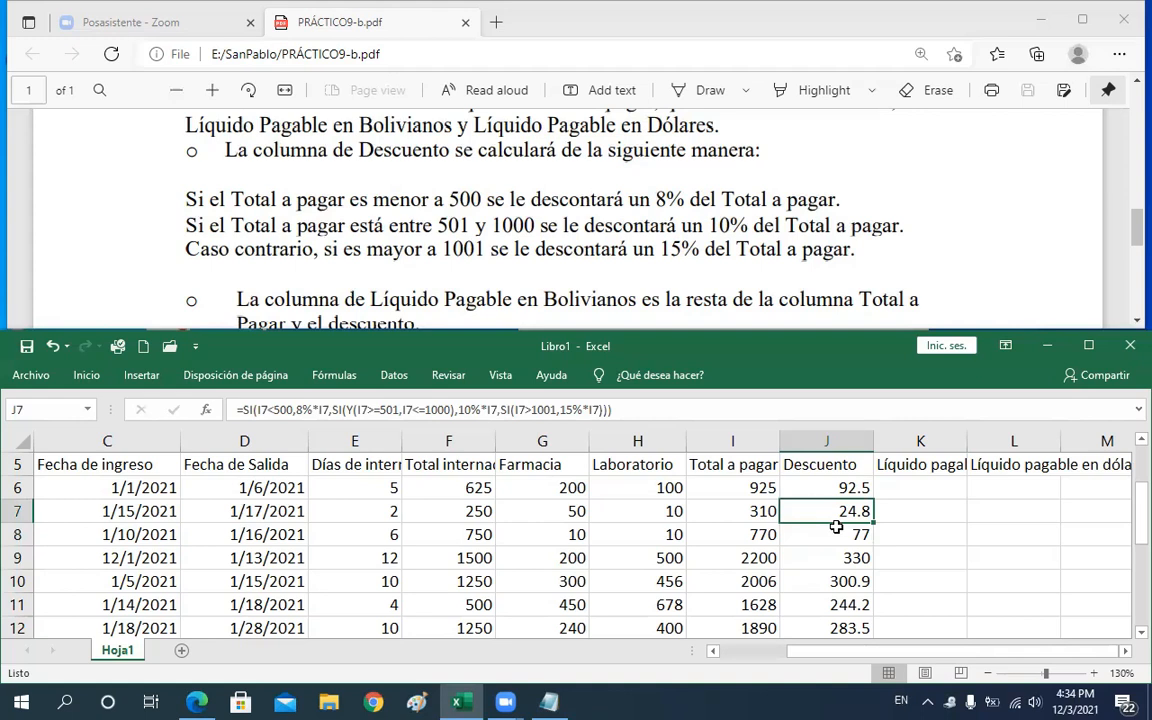
Highlight the false-result rows of the Y truth table together with the O truth table in Notepad
{"action": "left_click", "coordinate": [553, 703]}
{"action": "left_click", "coordinate": [510, 415]}
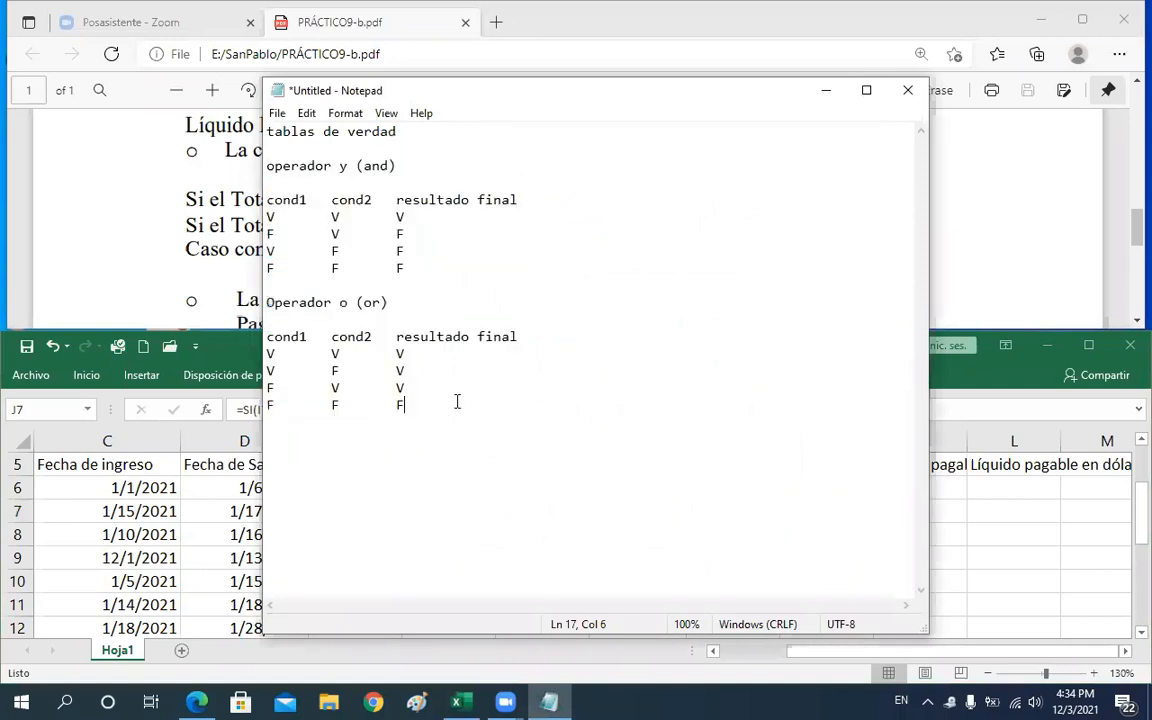
{"action": "left_click_drag", "start_coordinate": [272, 345], "coordinate": [254, 227]}
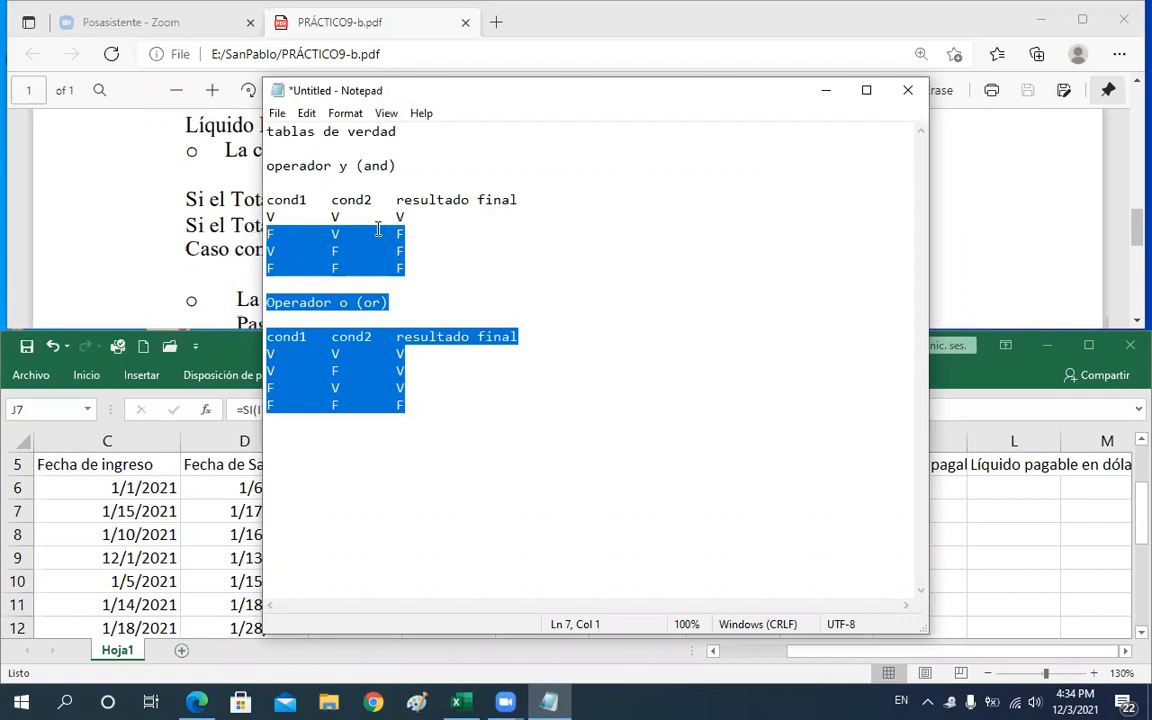
{"action": "left_click", "coordinate": [1033, 527]}
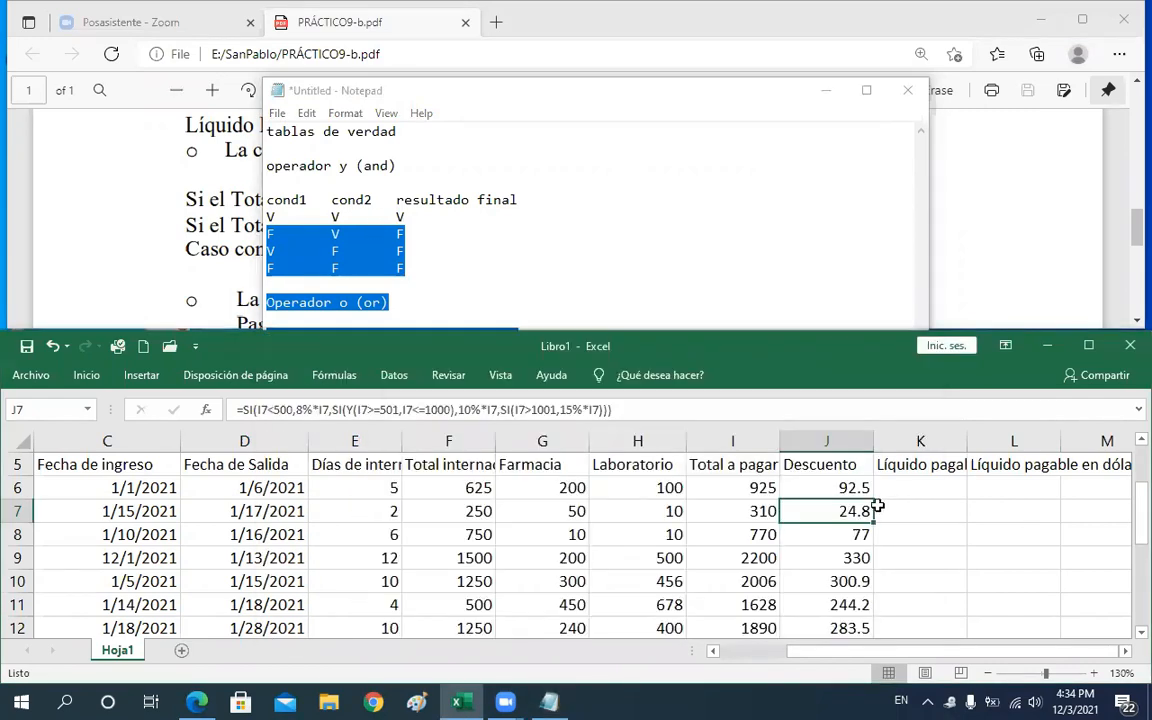
{"action": "left_click", "coordinate": [833, 487]}
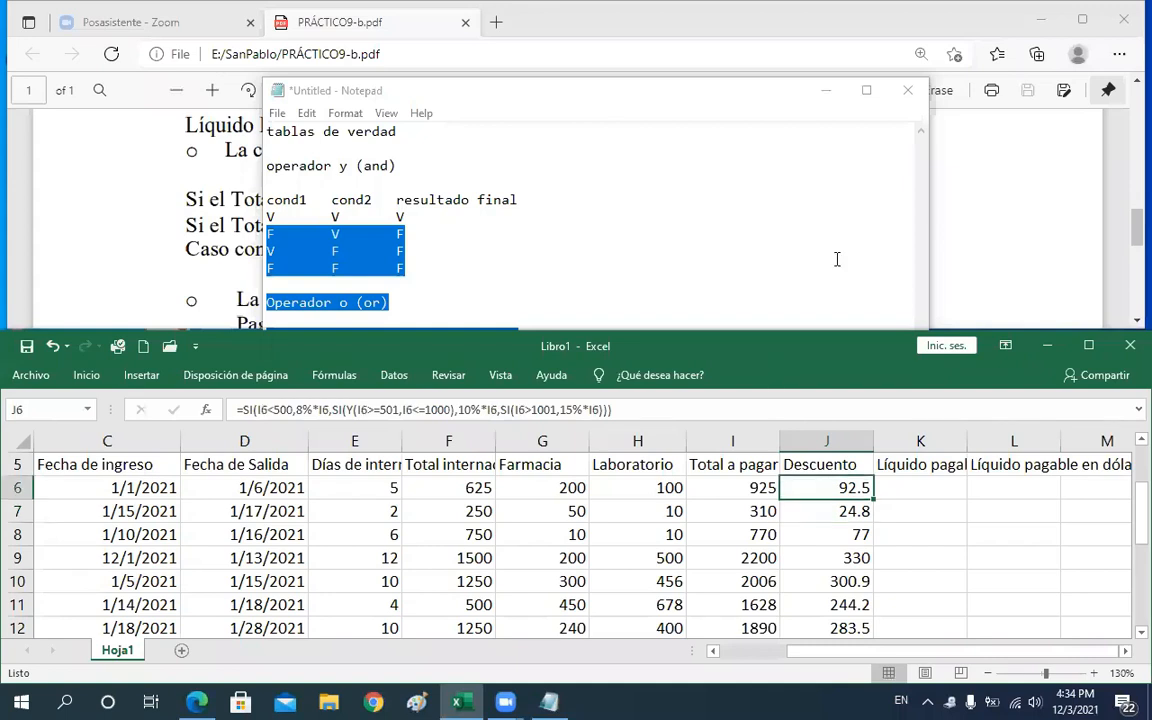
{"action": "left_click", "coordinate": [966, 228]}
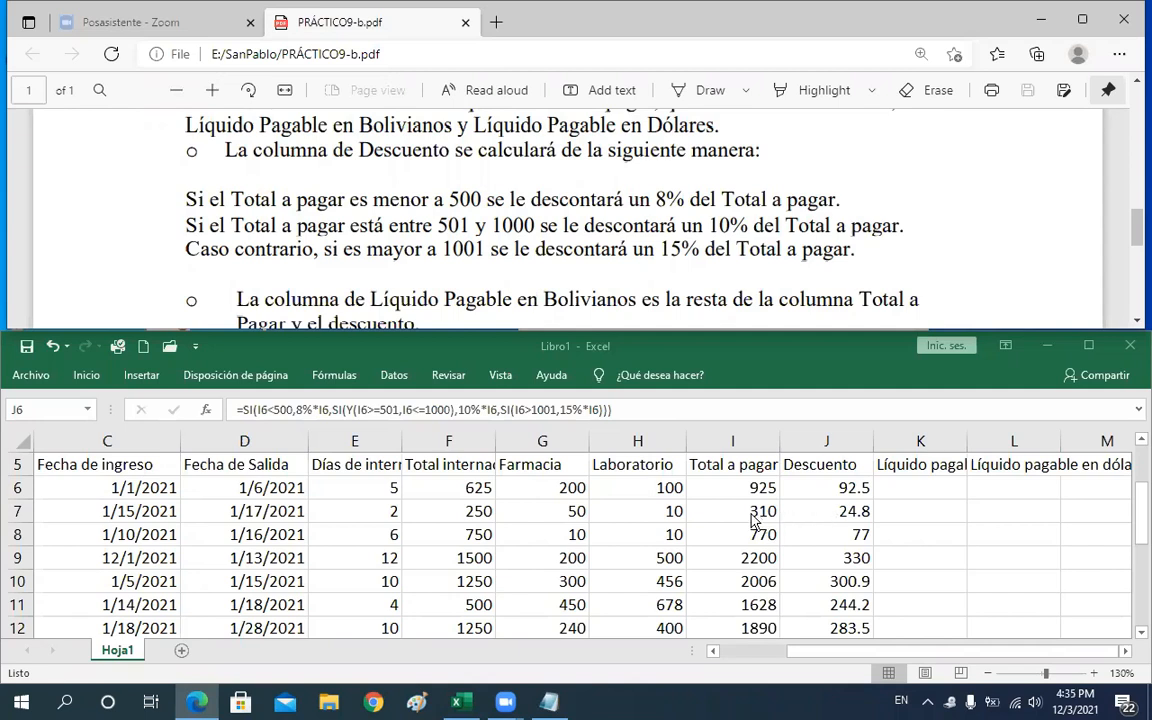
Set row 7's Farmacia value to 190
{"action": "left_click", "coordinate": [556, 511]}
{"action": "left_click", "coordinate": [556, 511]}
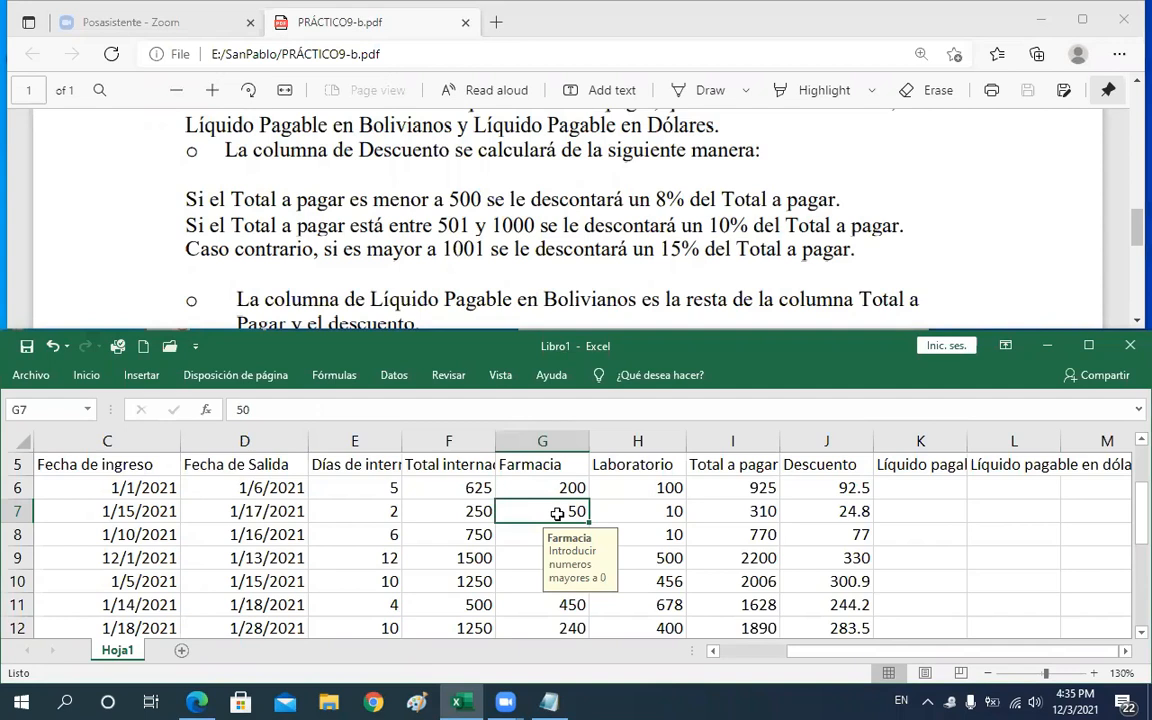
{"action": "type", "text": "190"}
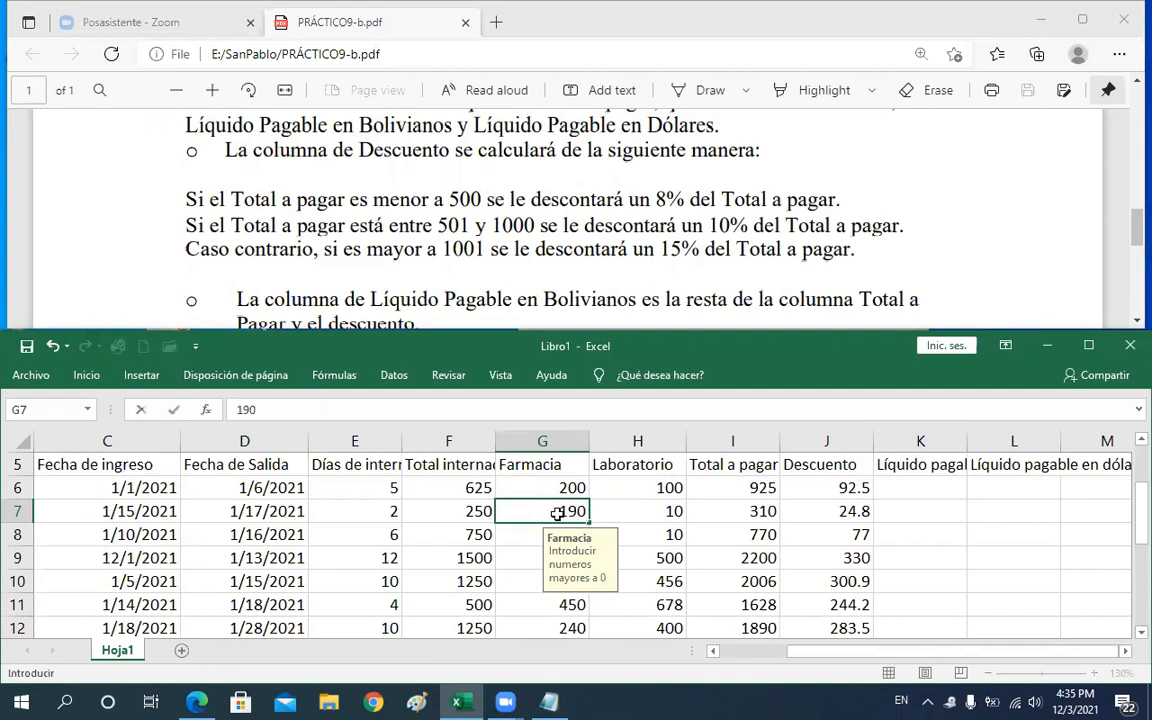
{"action": "key", "text": "Return"}
Set row 7's Farmacia value to 240
{"action": "left_click", "coordinate": [557, 513]}
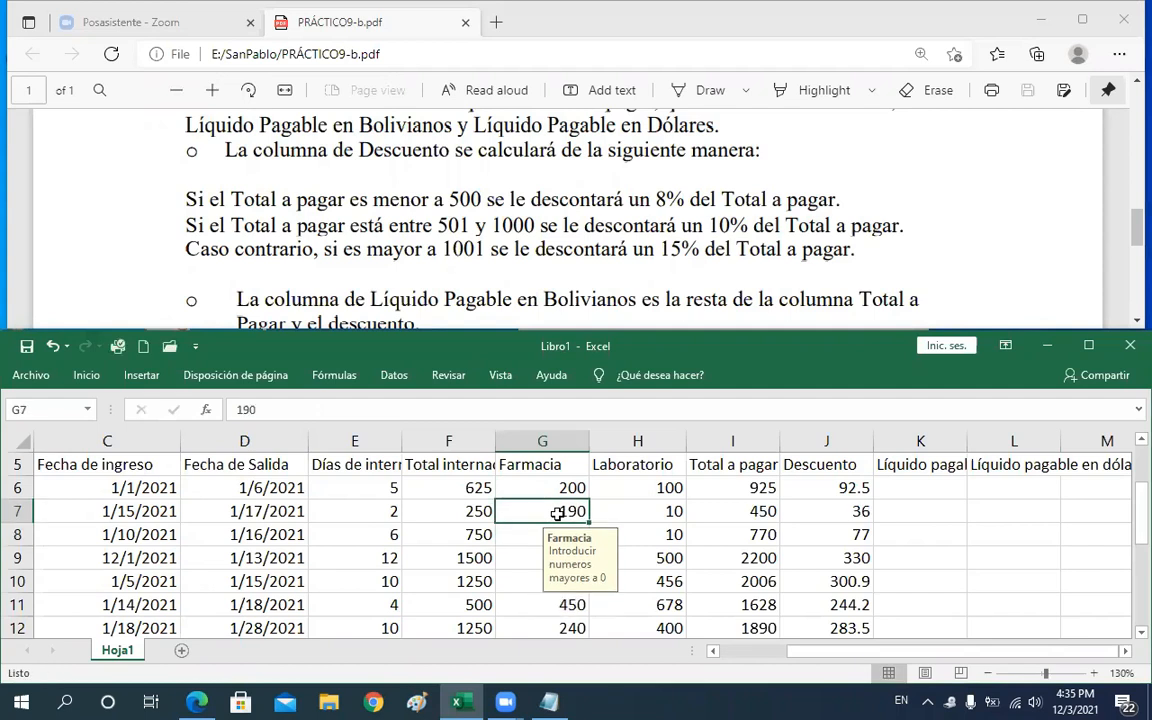
{"action": "type", "text": "240"}
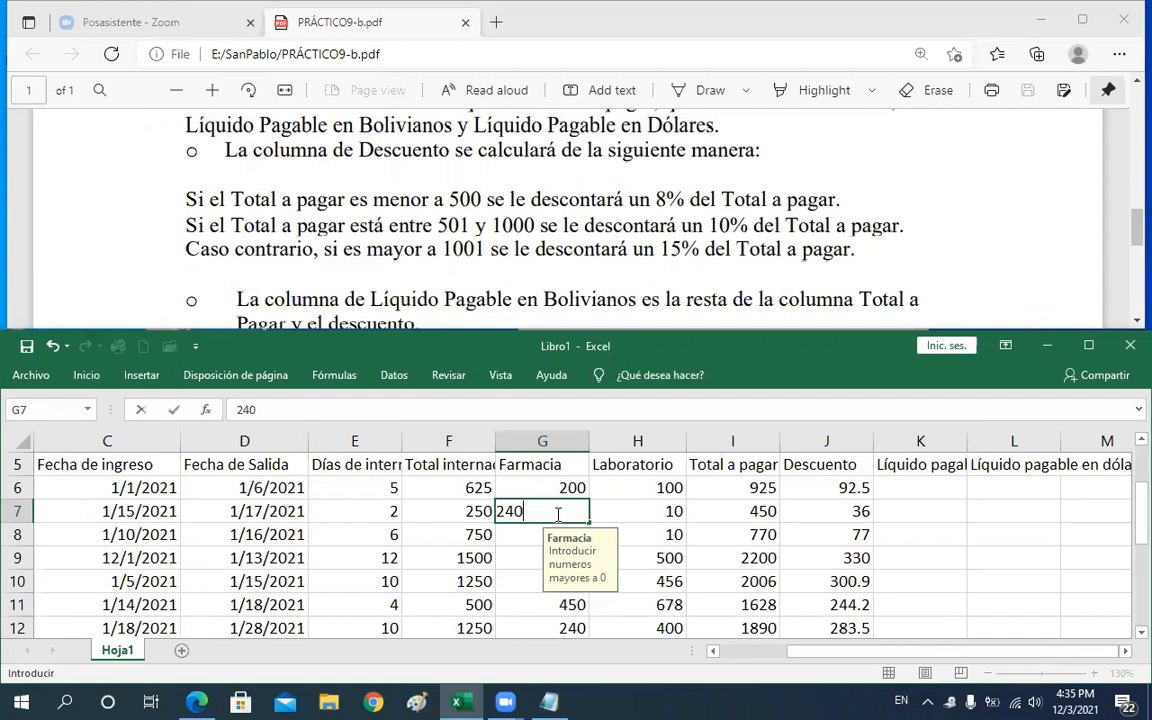
{"action": "key", "text": "Return"}
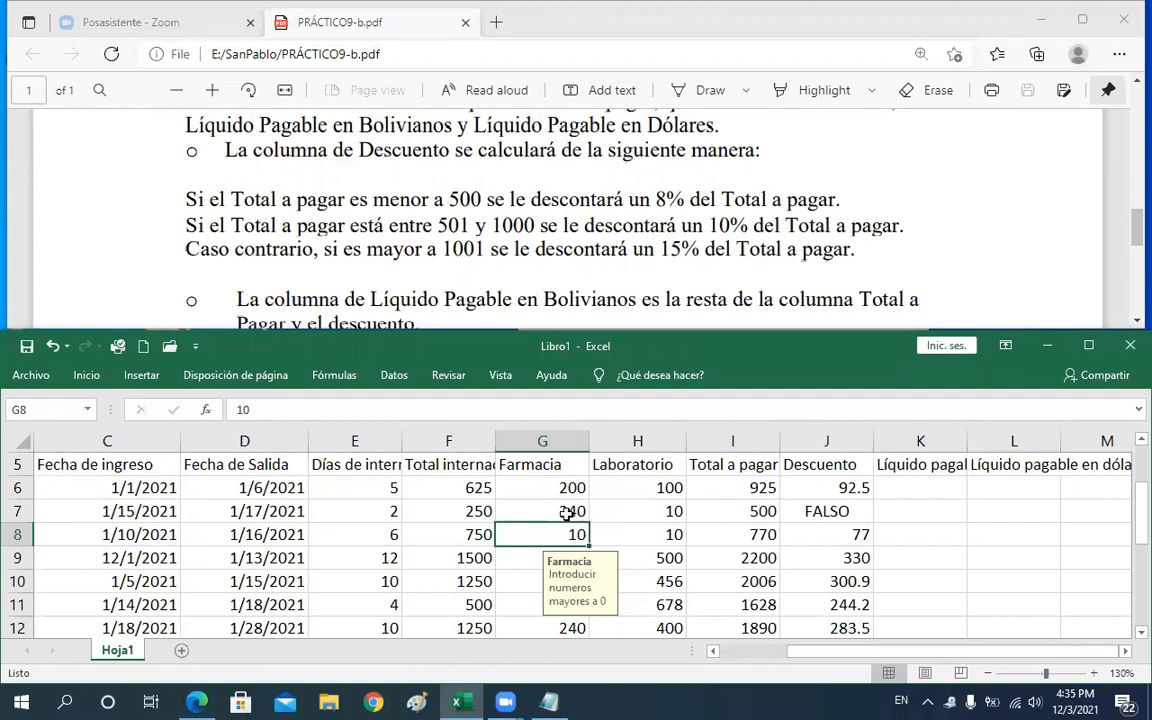
Check the I7 total and J7 Descuento result against the under-500 rule in the PDF
{"action": "key", "text": "Up"}
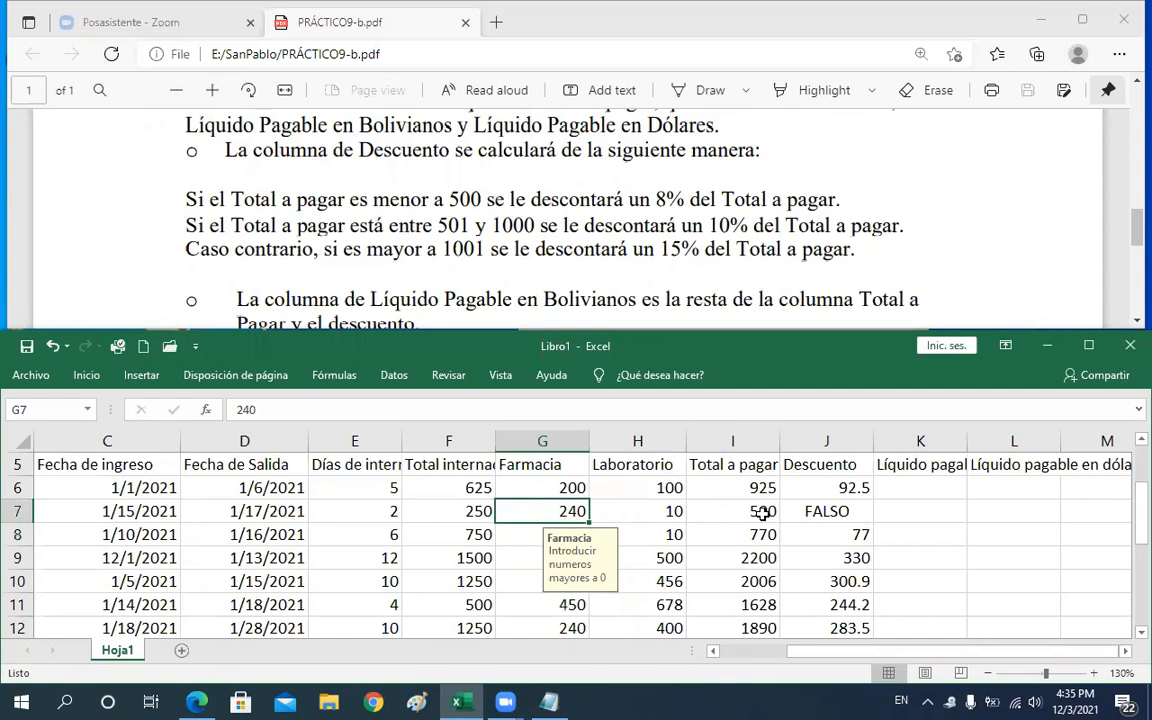
{"action": "left_click", "coordinate": [763, 512]}
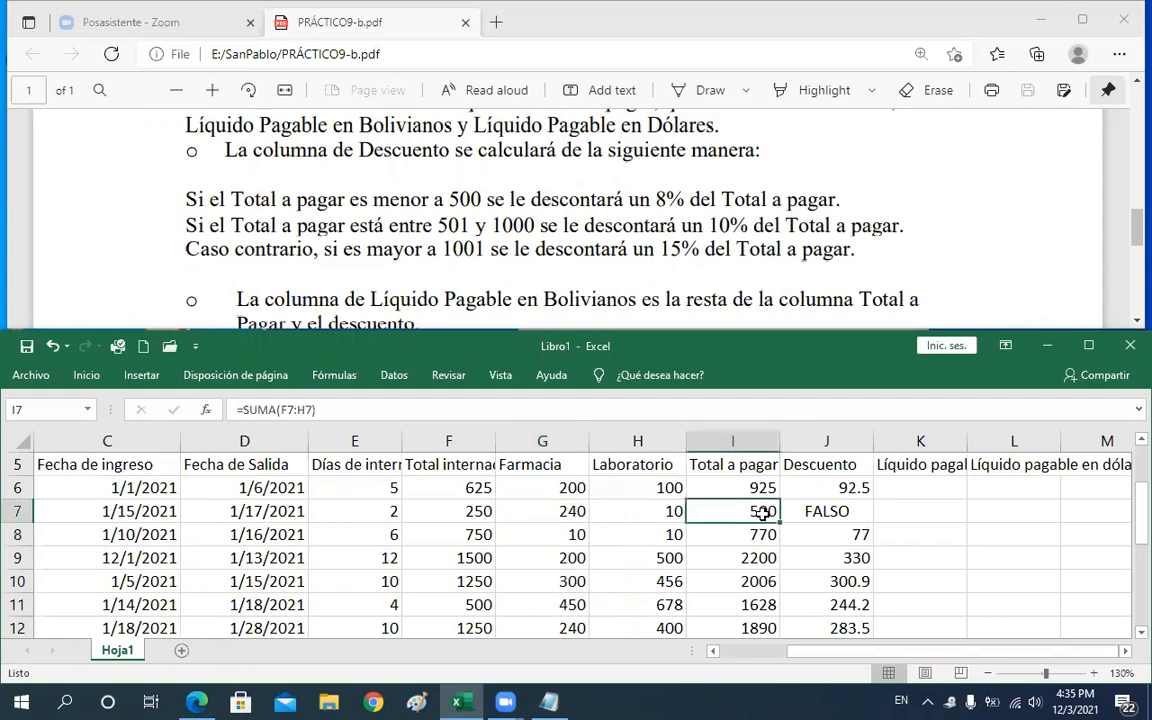
{"action": "left_click", "coordinate": [859, 511]}
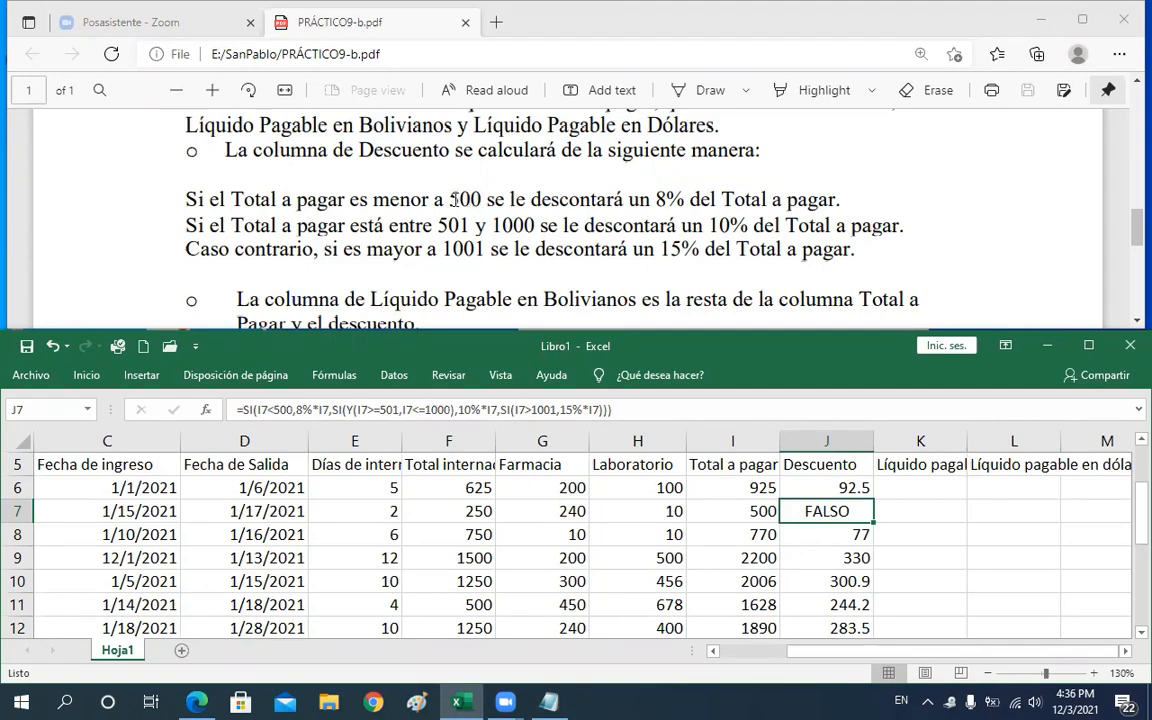
{"action": "left_click_drag", "start_coordinate": [481, 199], "coordinate": [404, 199]}
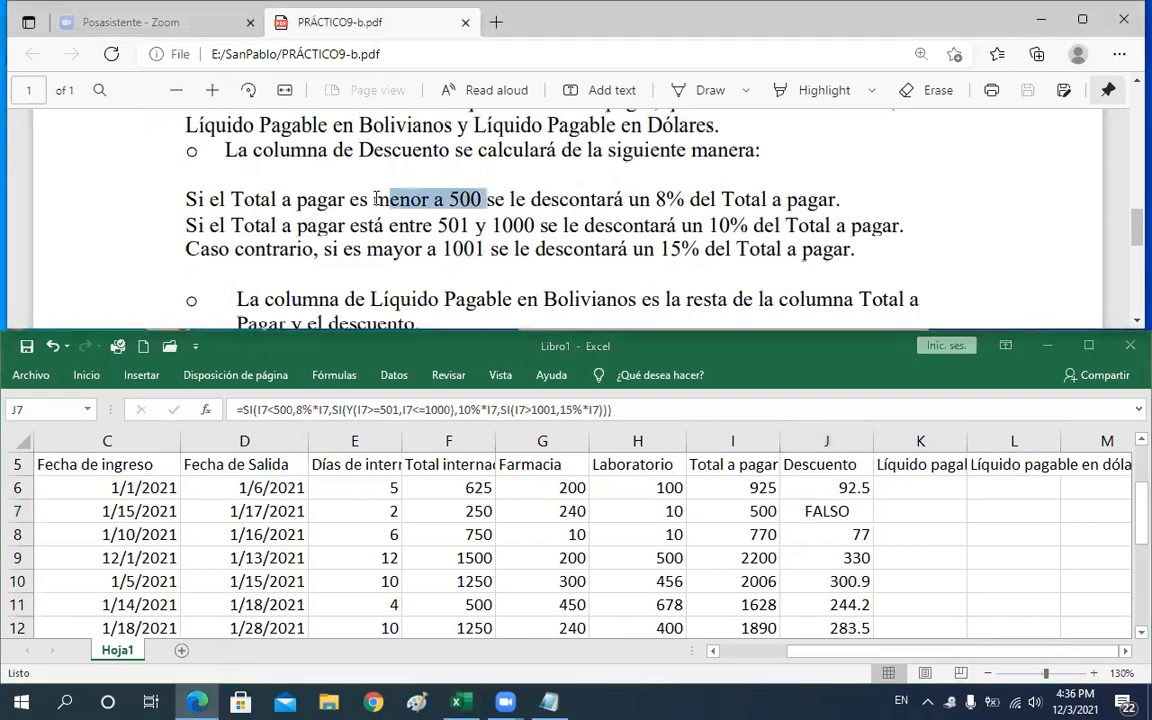
Open J7's Descuento formula for review and note the test value 499.8 below the truth tables in Notepad
{"action": "left_click", "coordinate": [826, 510]}
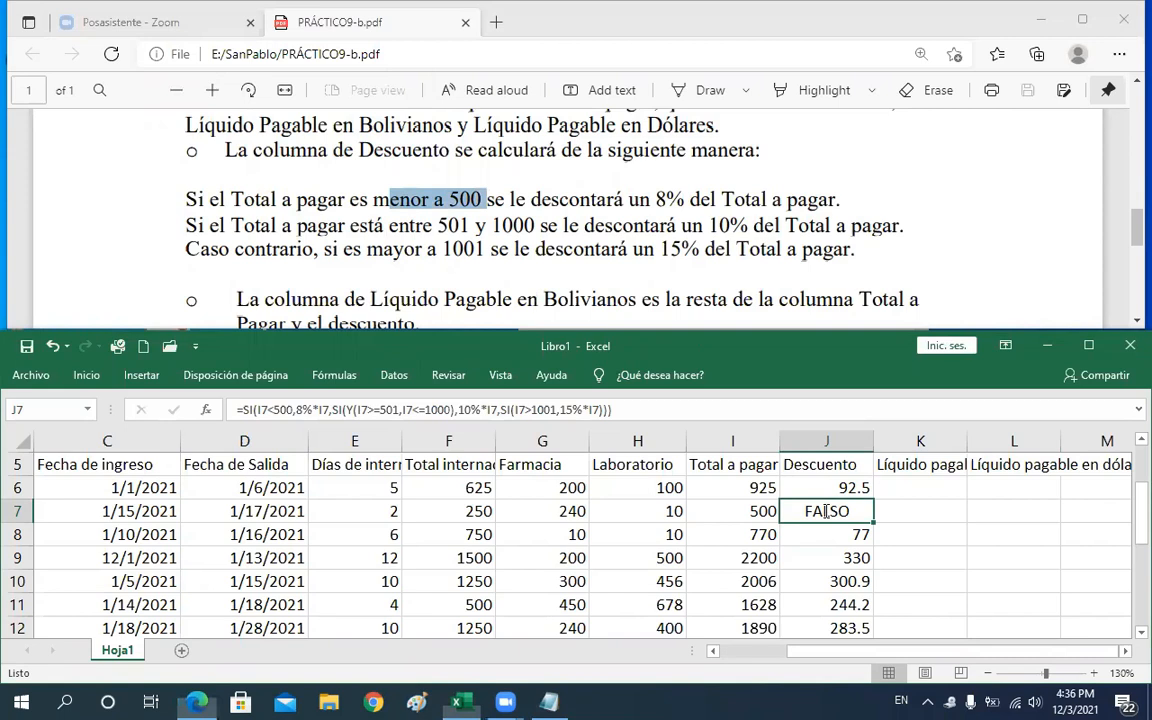
{"action": "double_click", "coordinate": [826, 510]}
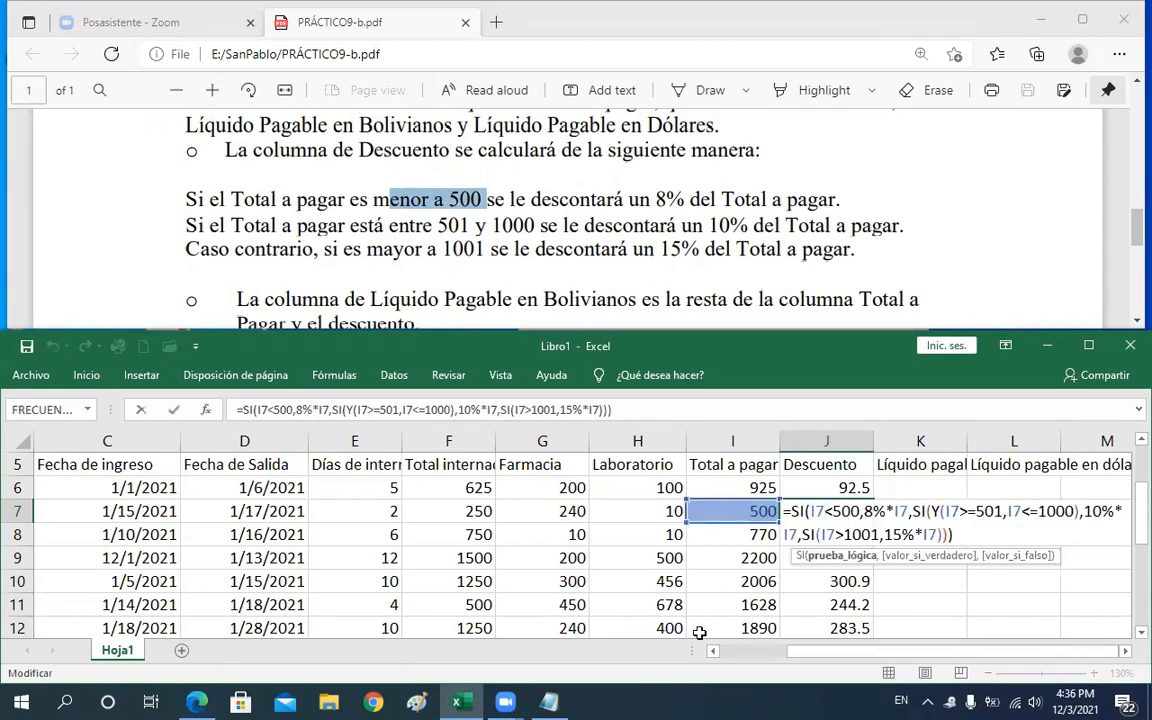
{"action": "left_click", "coordinate": [548, 702]}
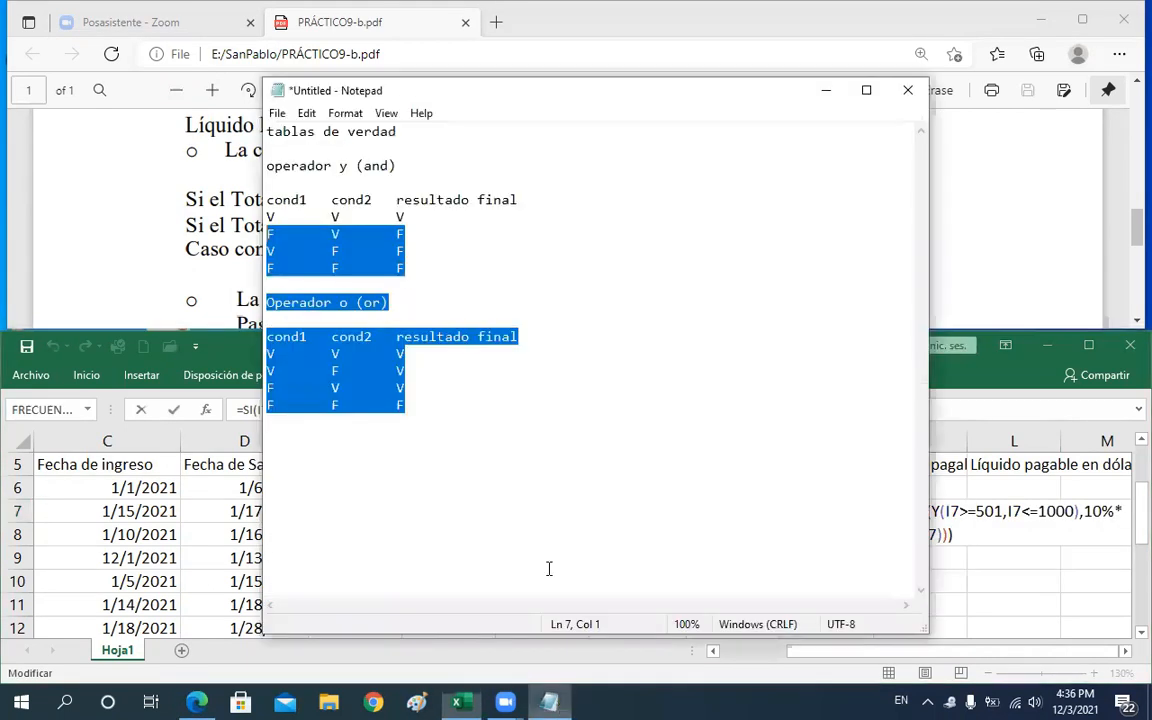
{"action": "left_click", "coordinate": [504, 484]}
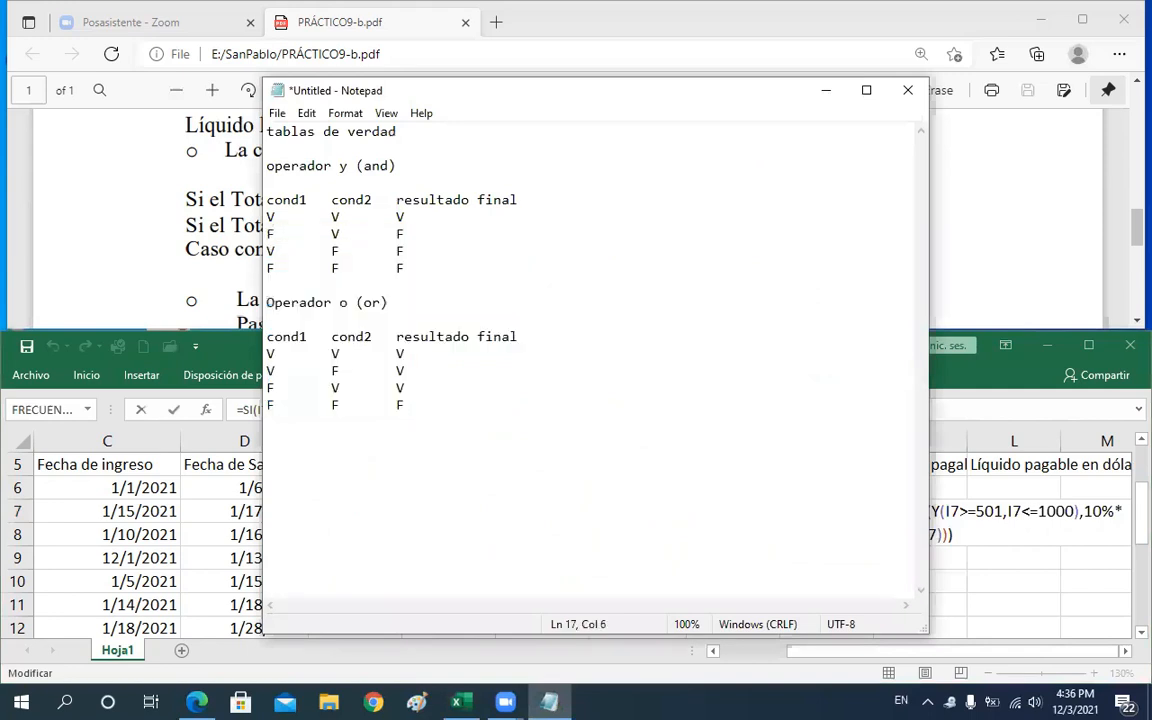
{"action": "type", "text": "499"}
{"action": "type", "text": ".8"}
Walk through each condition and percentage argument of J7's nested SI formula alongside the Y truth table
{"action": "left_click", "coordinate": [930, 340]}
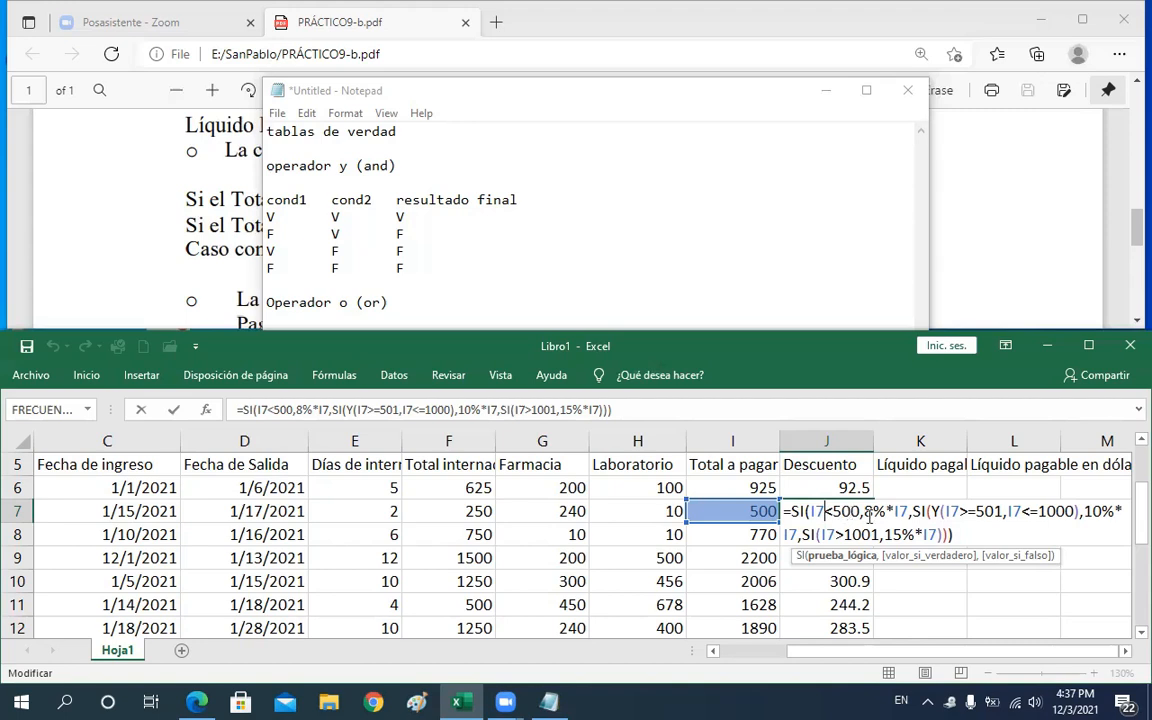
{"action": "left_click_drag", "start_coordinate": [864, 511], "coordinate": [876, 513]}
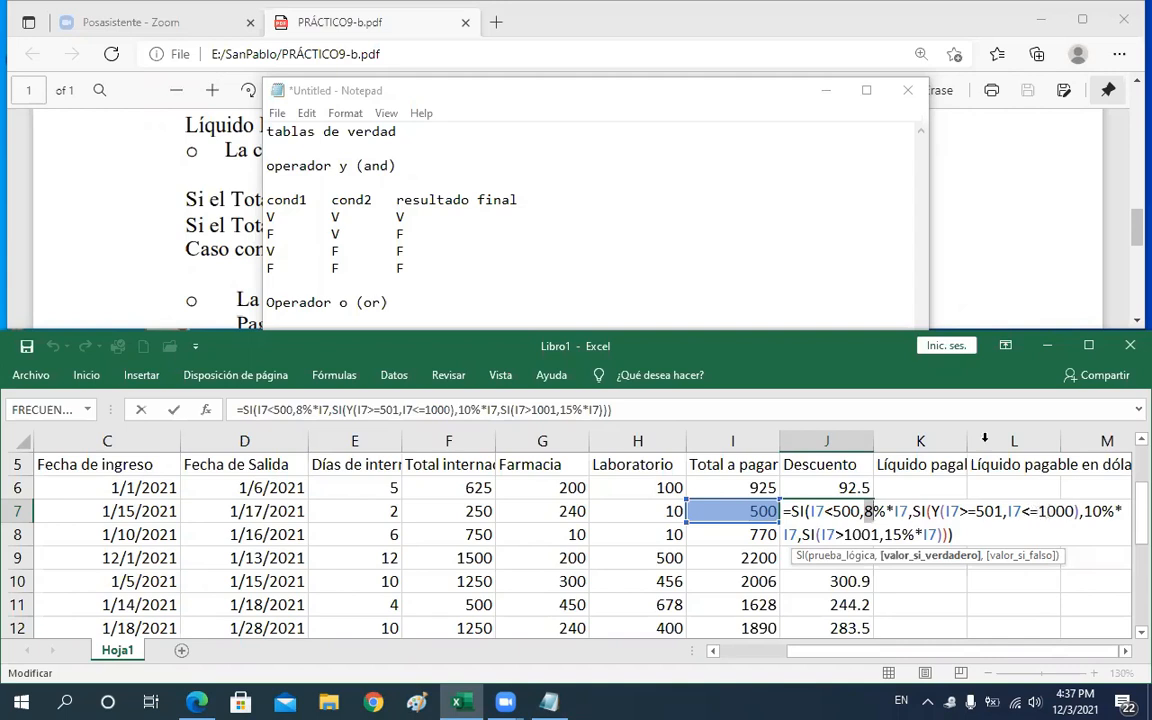
{"action": "left_click", "coordinate": [793, 257]}
{"action": "left_click", "coordinate": [268, 233]}
{"action": "left_click", "coordinate": [340, 234], "text": "shift"}
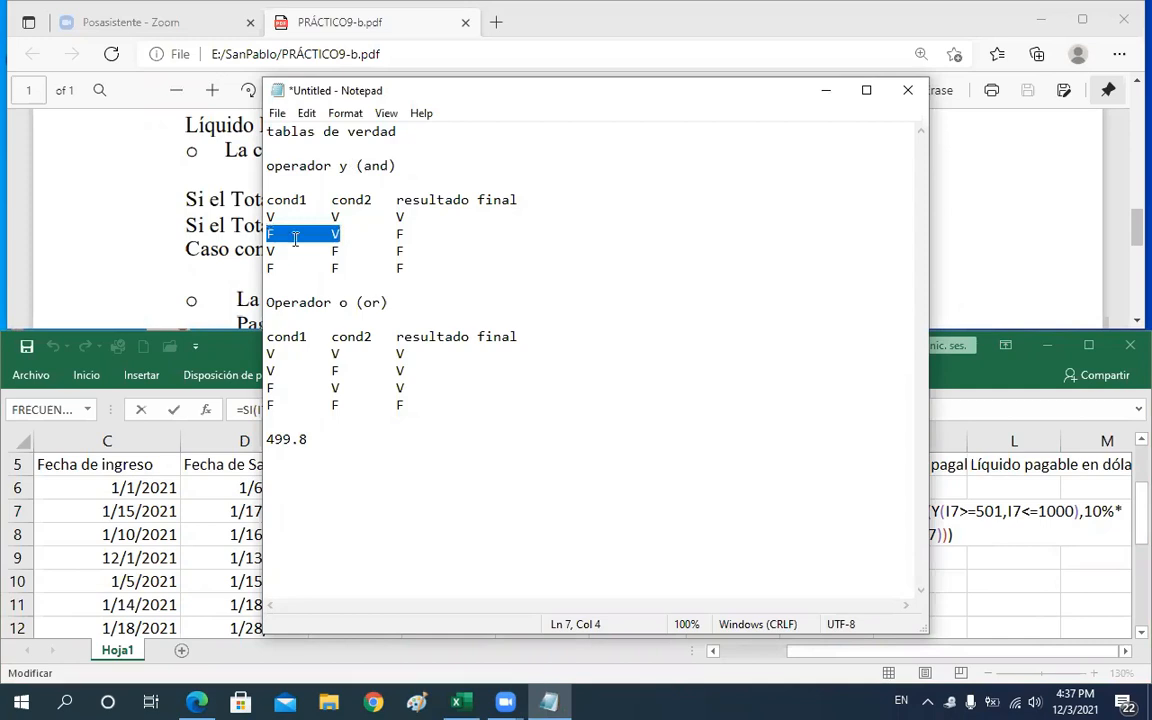
{"action": "left_click", "coordinate": [985, 380]}
{"action": "left_click", "coordinate": [943, 511]}
{"action": "left_click_drag", "start_coordinate": [944, 511], "coordinate": [1111, 511]}
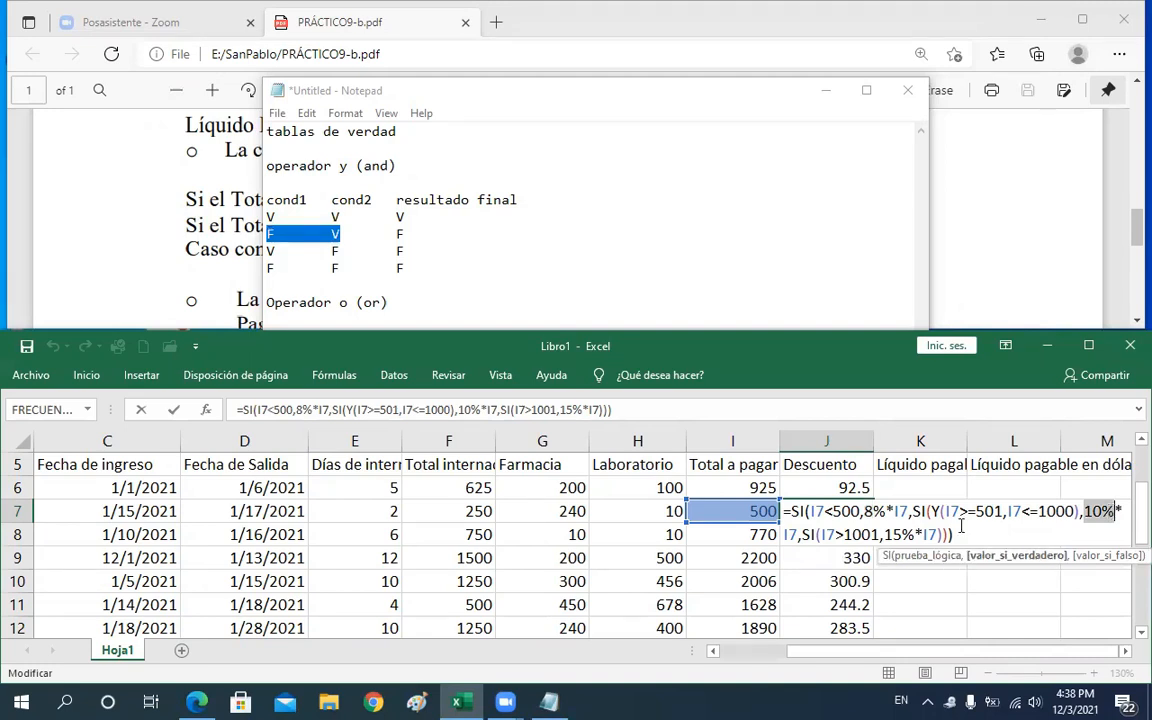
{"action": "left_click_drag", "start_coordinate": [802, 535], "coordinate": [816, 536]}
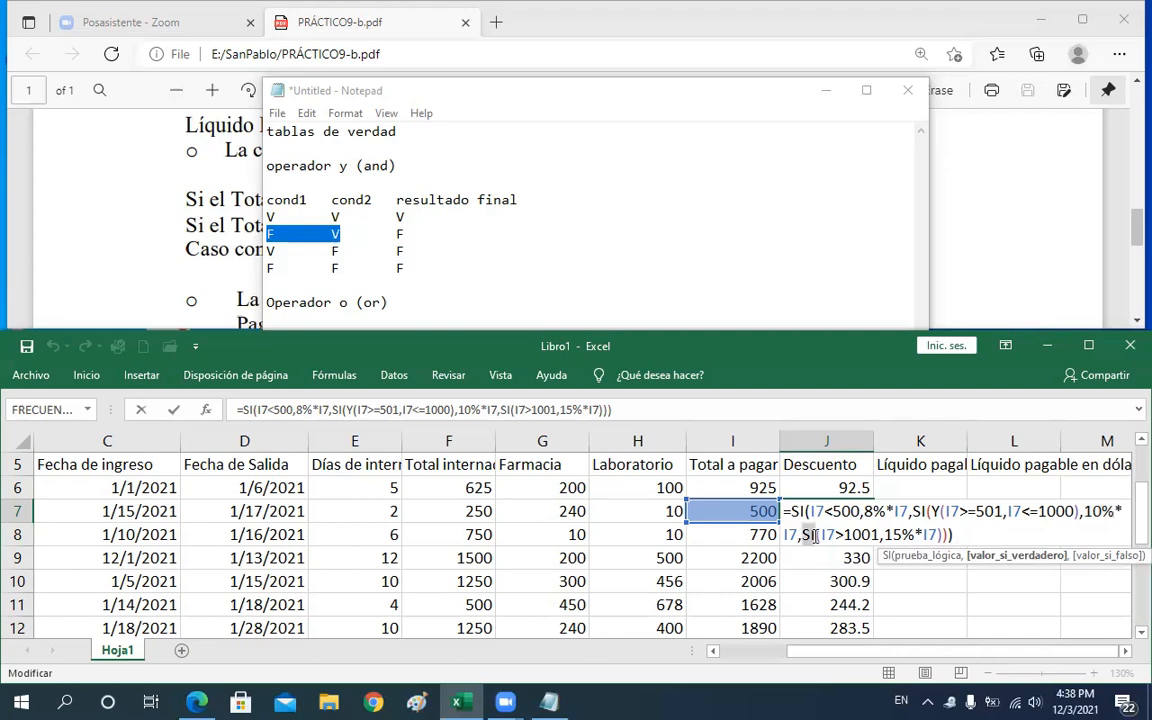
{"action": "left_click", "coordinate": [836, 536]}
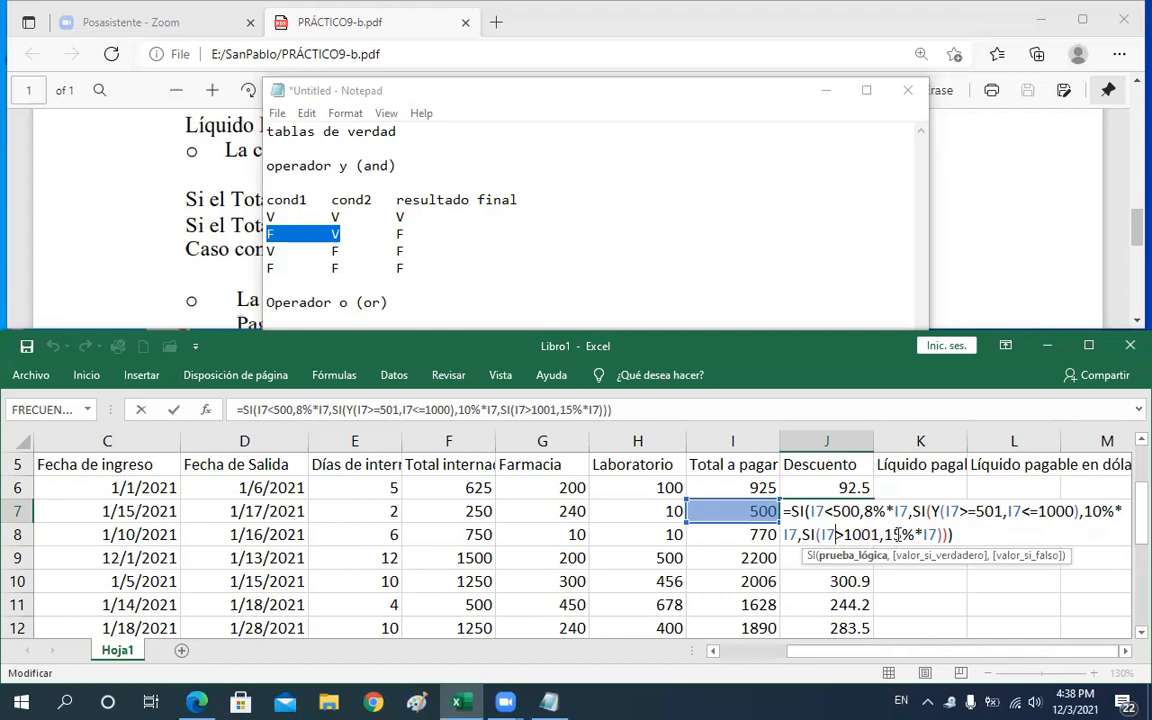
{"action": "left_click_drag", "start_coordinate": [884, 534], "coordinate": [933, 534]}
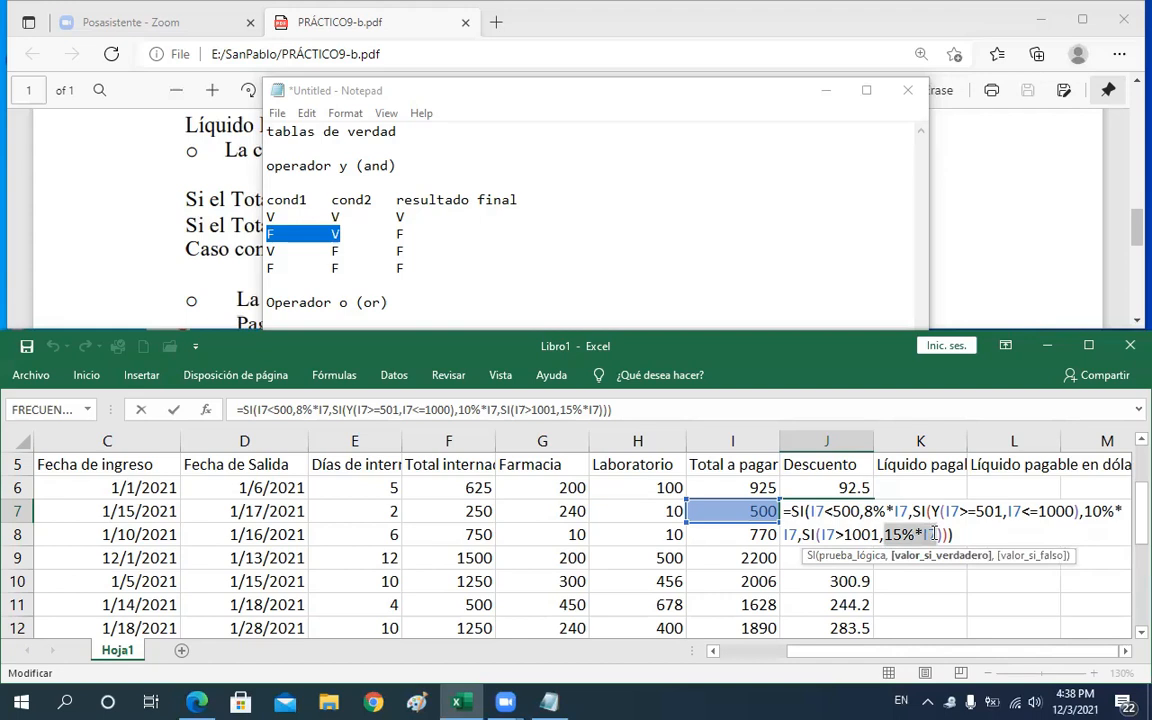
{"action": "left_click", "coordinate": [933, 534]}
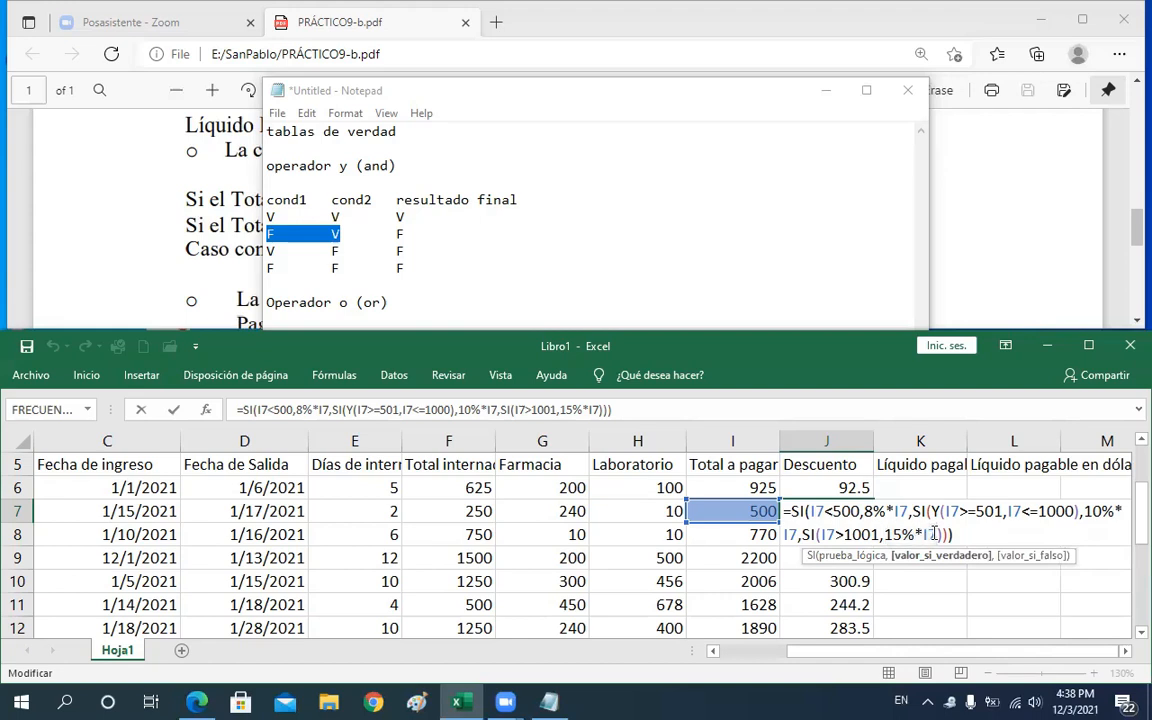
Add "Error" as the final false value of the innermost SI in J7's formula and confirm it
{"action": "type", "text": ","}
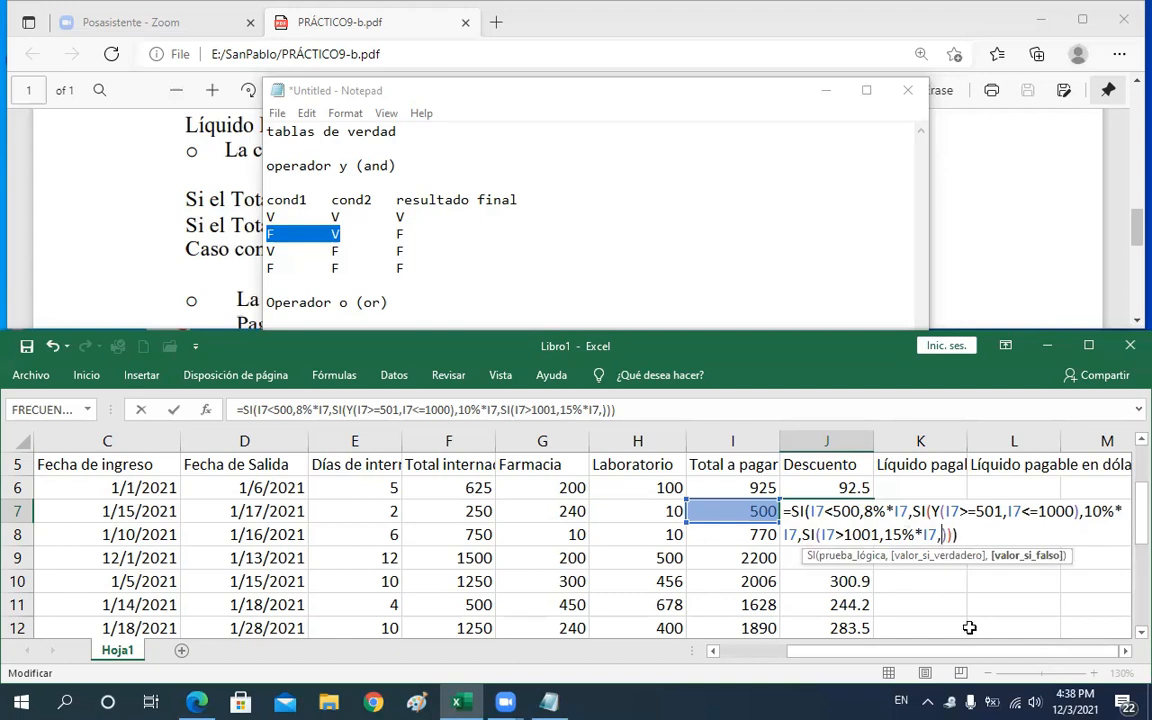
{"action": "type", "text": "\"eRR"}
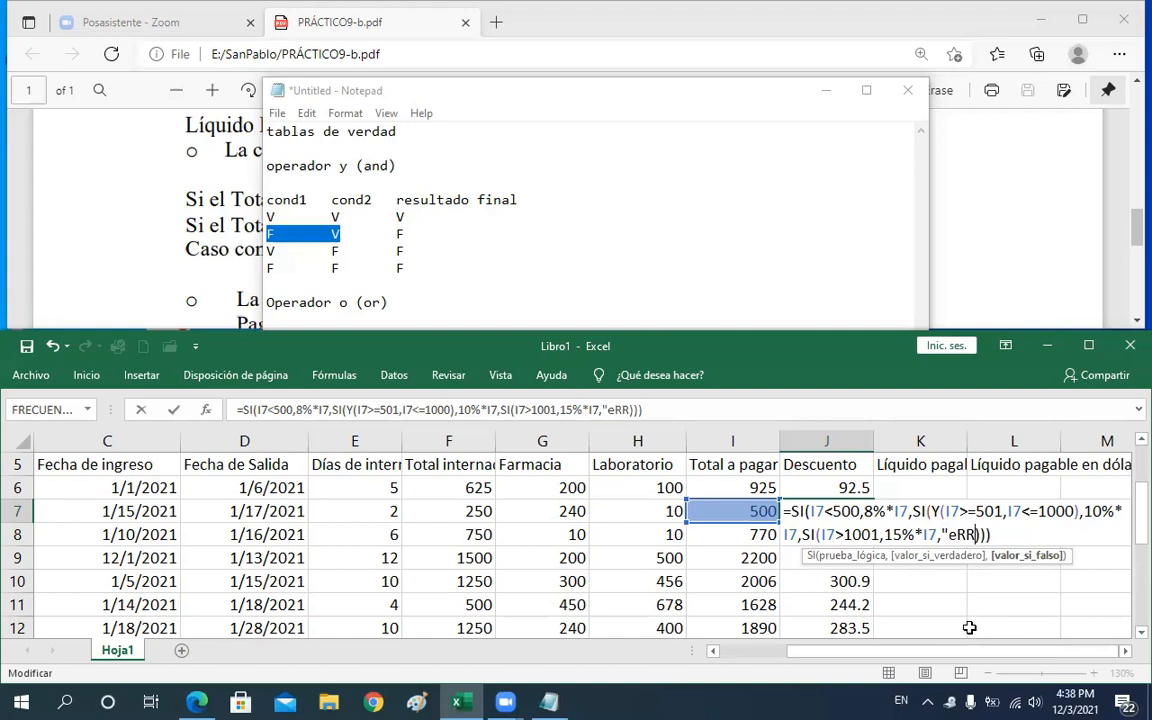
{"action": "key", "text": "BackSpace"}
{"action": "key", "text": "BackSpace"}
{"action": "key", "text": "BackSpace"}
{"action": "type", "text": "R"}
{"action": "key", "text": "BackSpace"}
{"action": "type", "text": "E"}
{"action": "key", "text": "Caps_Lock"}
{"action": "type", "text": "r"}
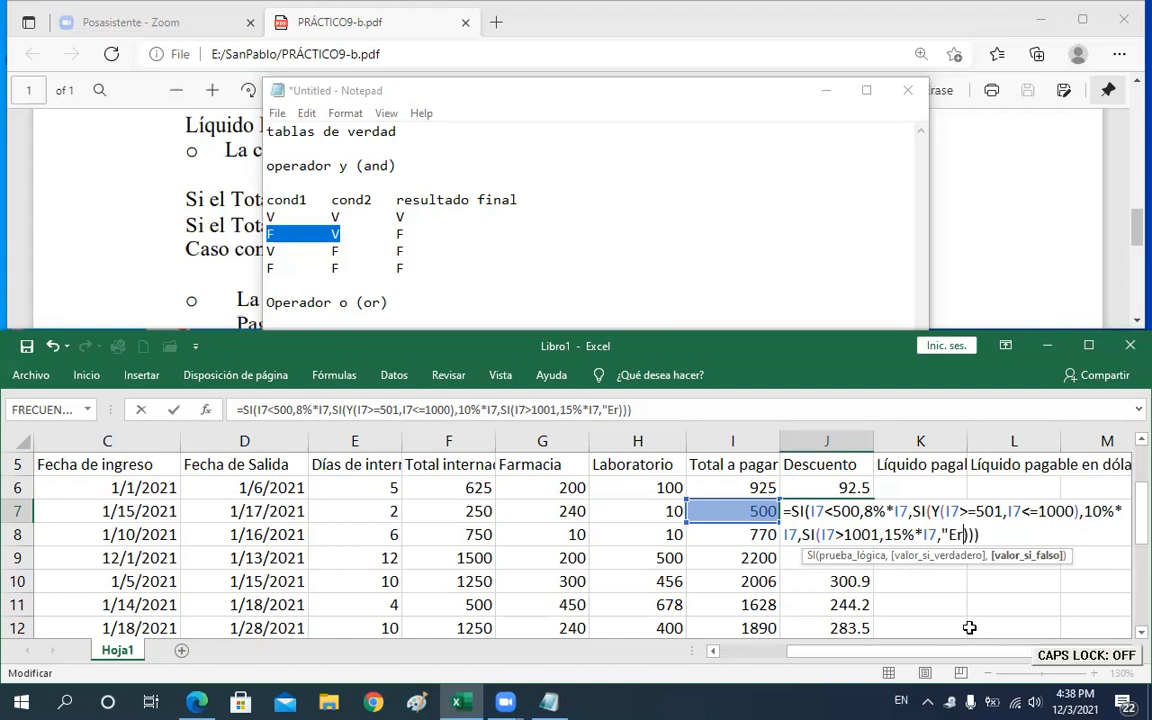
{"action": "type", "text": "ror"}
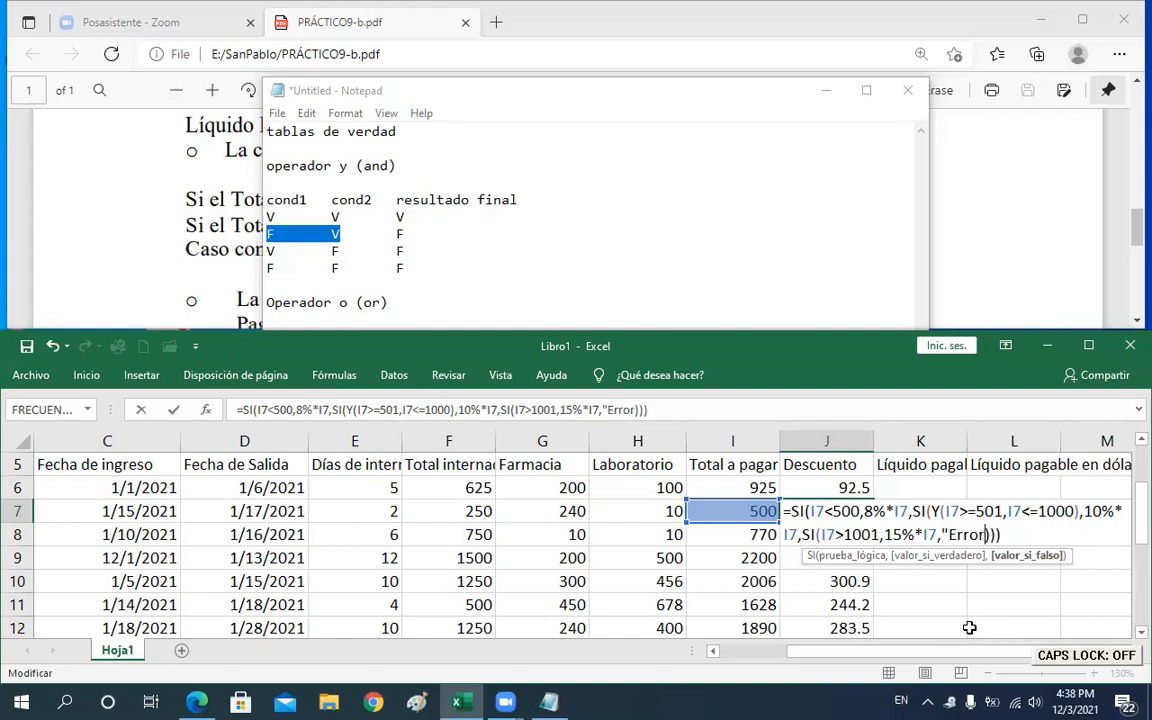
{"action": "type", "text": "\""}
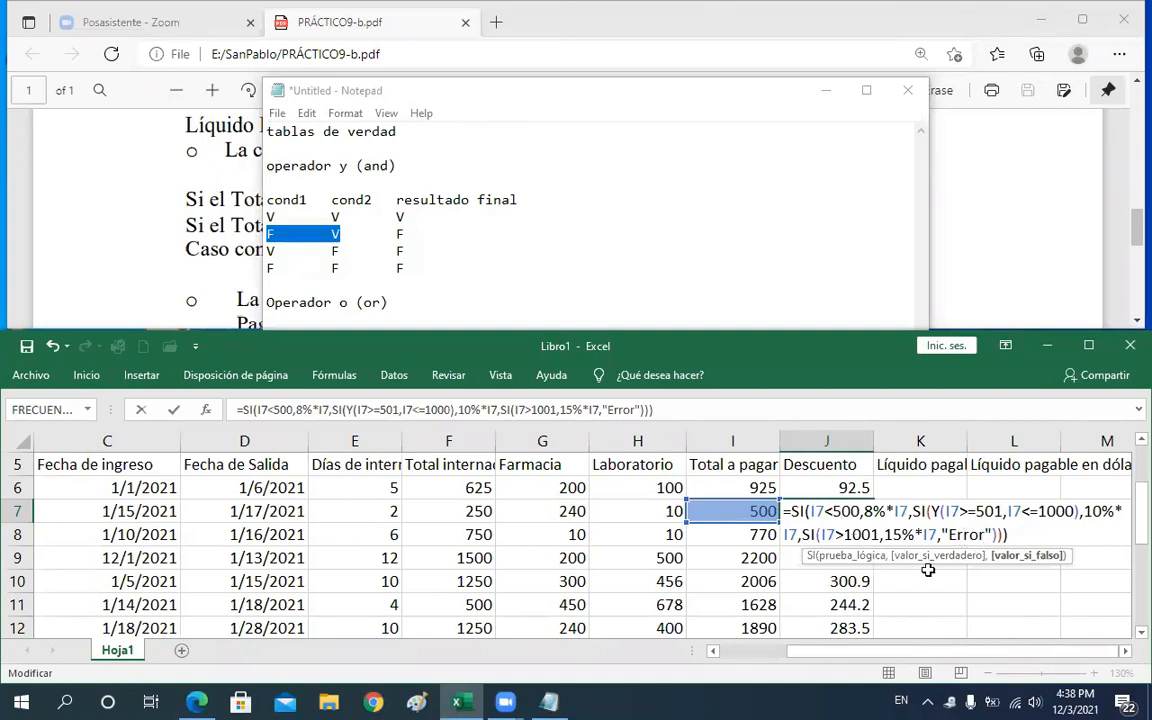
{"action": "key", "text": "Return"}
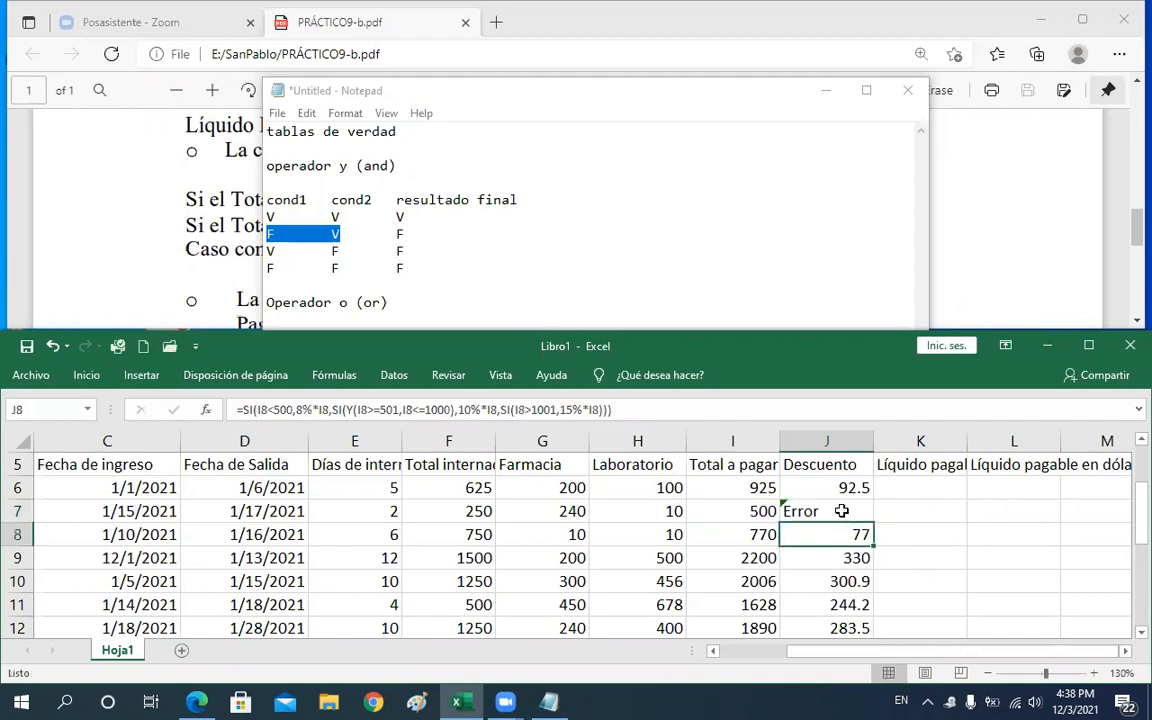
Reopen J7's formula and examine its I7<500 and I7>1001 conditions
{"action": "left_click", "coordinate": [842, 511]}
{"action": "double_click", "coordinate": [842, 511]}
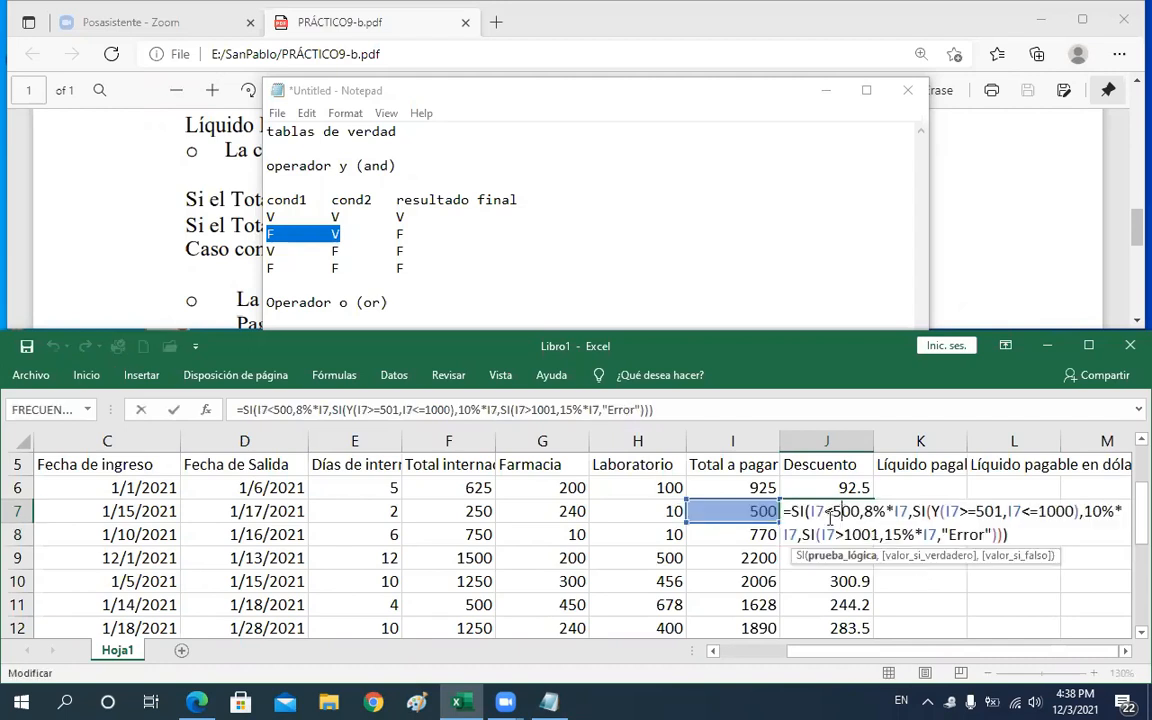
{"action": "left_click_drag", "start_coordinate": [811, 511], "coordinate": [862, 511]}
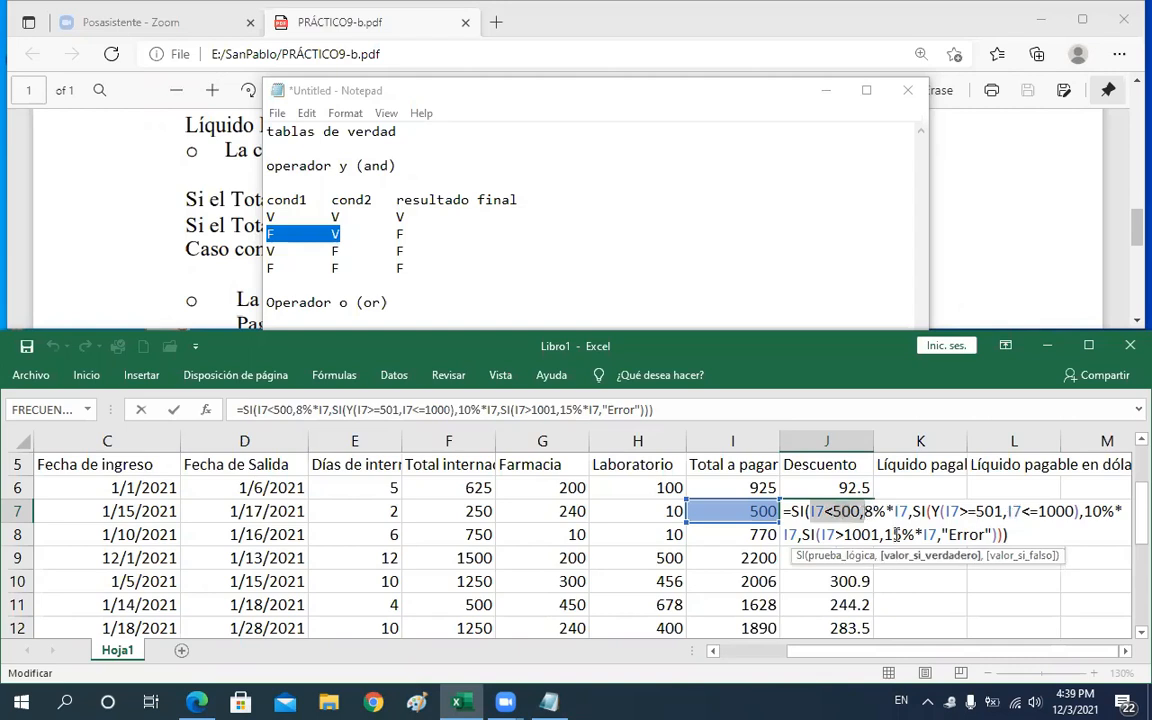
{"action": "left_click_drag", "start_coordinate": [821, 534], "coordinate": [869, 534]}
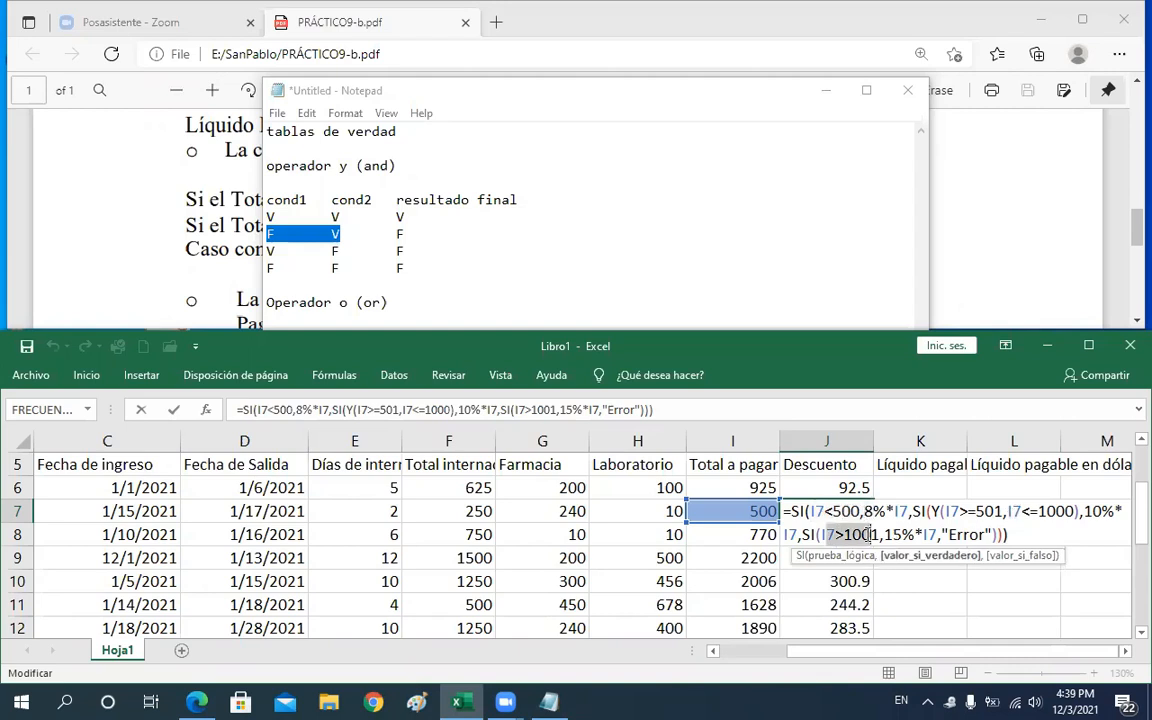
{"action": "key", "text": "ctrl+Return"}
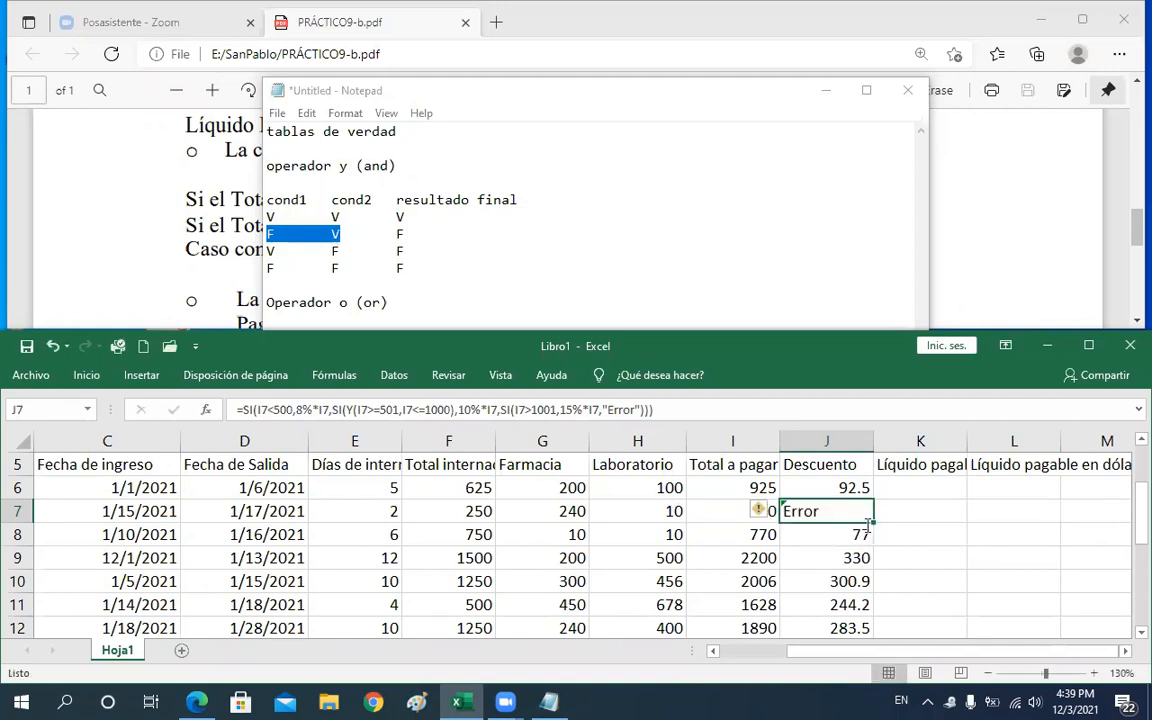
{"action": "double_click", "coordinate": [866, 522]}
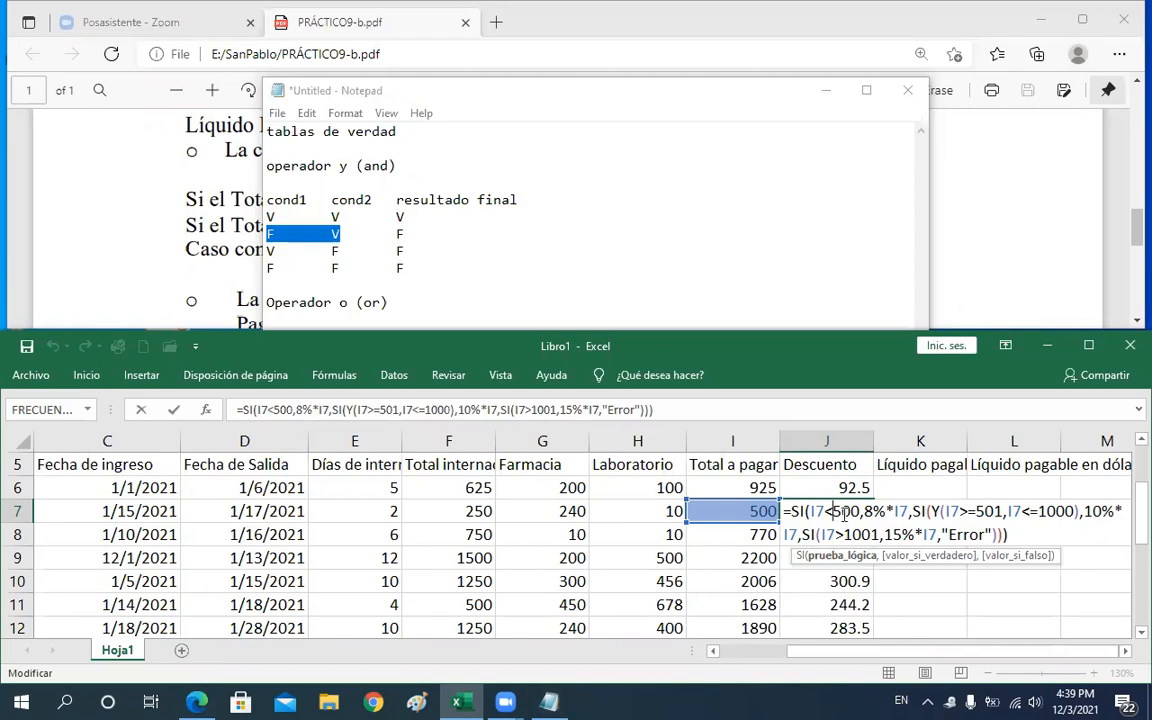
List the test values 500, 500.4, 500.1 and 501 on a new line in Notepad
{"action": "left_click", "coordinate": [549, 703]}
{"action": "left_click", "coordinate": [488, 514]}
{"action": "key", "text": "Return"}
{"action": "type", "text": "500        "}
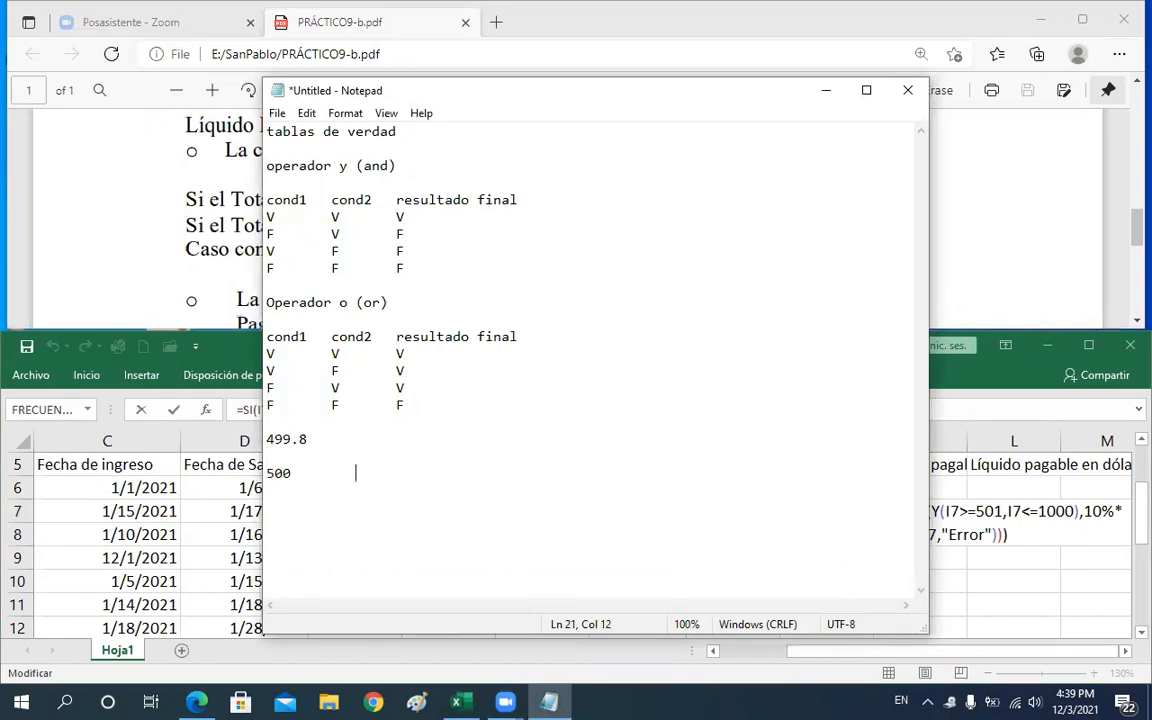
{"action": "type", "text": "    501"}
{"action": "key", "text": "Left"}
{"action": "key", "text": "Left"}
{"action": "key", "text": "Left"}
{"action": "key", "text": "Left"}
{"action": "key", "text": "Left"}
{"action": "key", "text": "Left"}
{"action": "key", "text": "Left"}
{"action": "key", "text": "Left"}
{"action": "key", "text": "Left"}
{"action": "key", "text": "Left"}
{"action": "key", "text": "Left"}
{"action": "type", "text": "500.4"}
{"action": "key", "text": "Right"}
{"action": "key", "text": "Right"}
{"action": "key", "text": "Right"}
{"action": "type", "text": "500.1"}
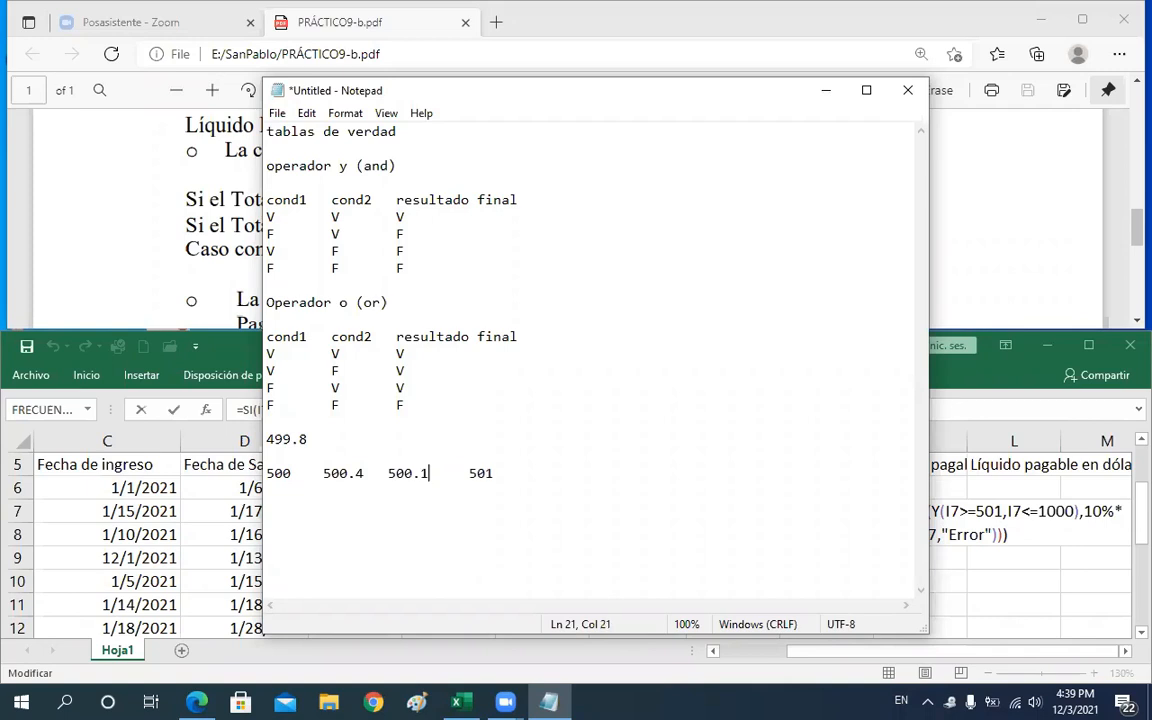
{"action": "left_click", "coordinate": [292, 472]}
{"action": "left_click", "coordinate": [453, 472], "text": "shift"}
{"action": "left_click", "coordinate": [465, 472], "text": "shift"}
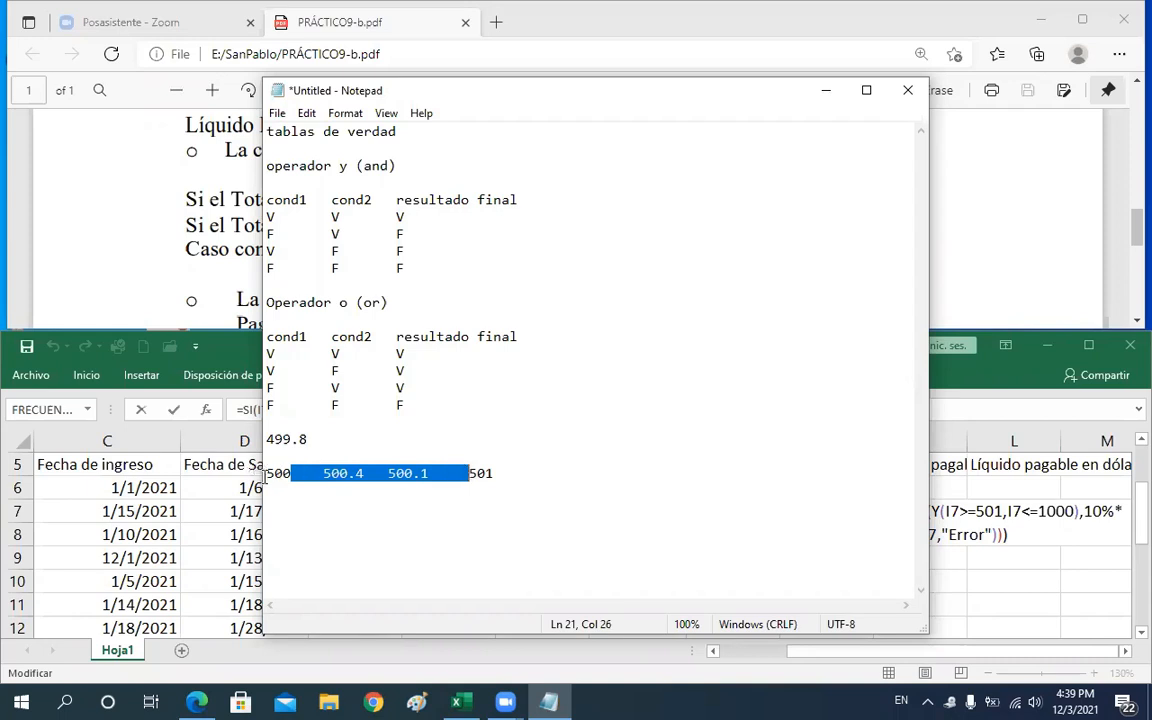
{"action": "double_click", "coordinate": [278, 473]}
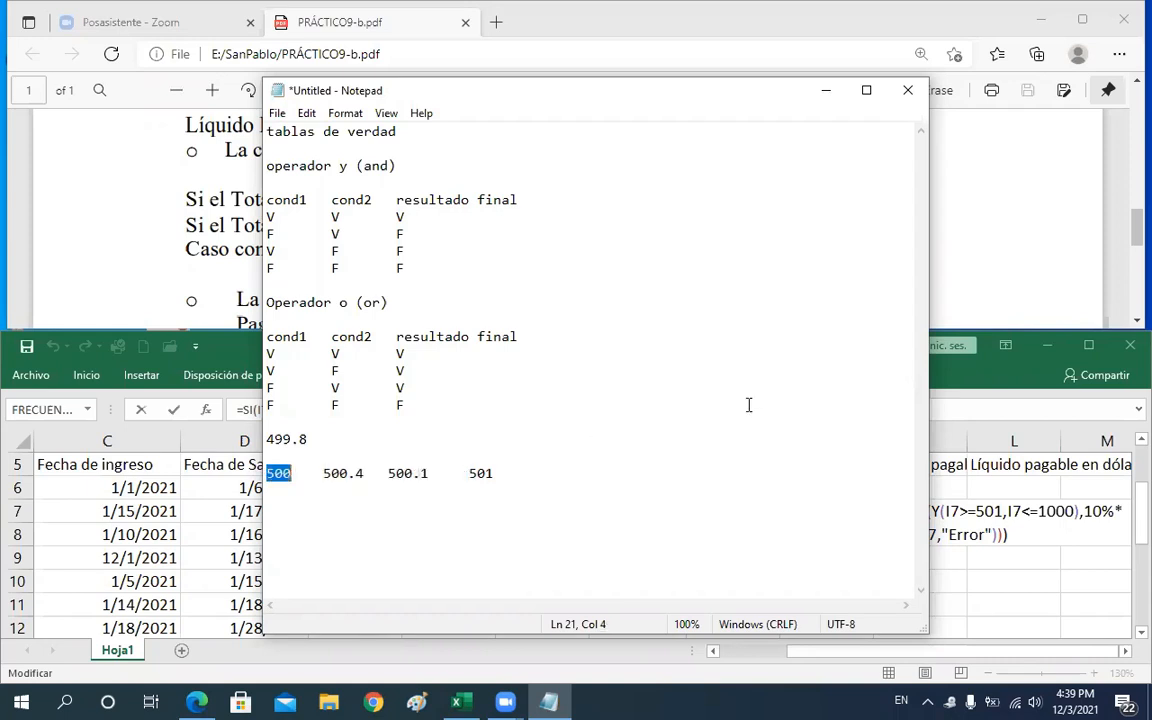
Change the Y condition in J7's formula to I7>=500 and confirm the formula
{"action": "left_click", "coordinate": [966, 378]}
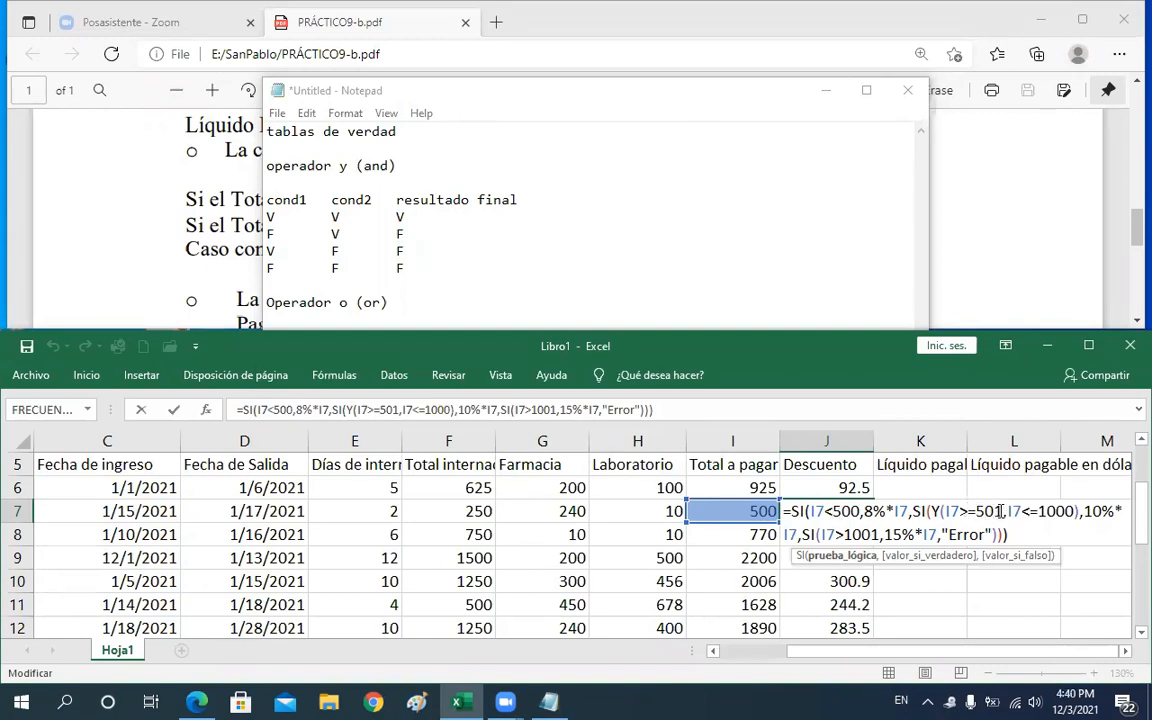
{"action": "left_click", "coordinate": [1000, 511]}
{"action": "key", "text": "BackSpace"}
{"action": "type", "text": "0"}
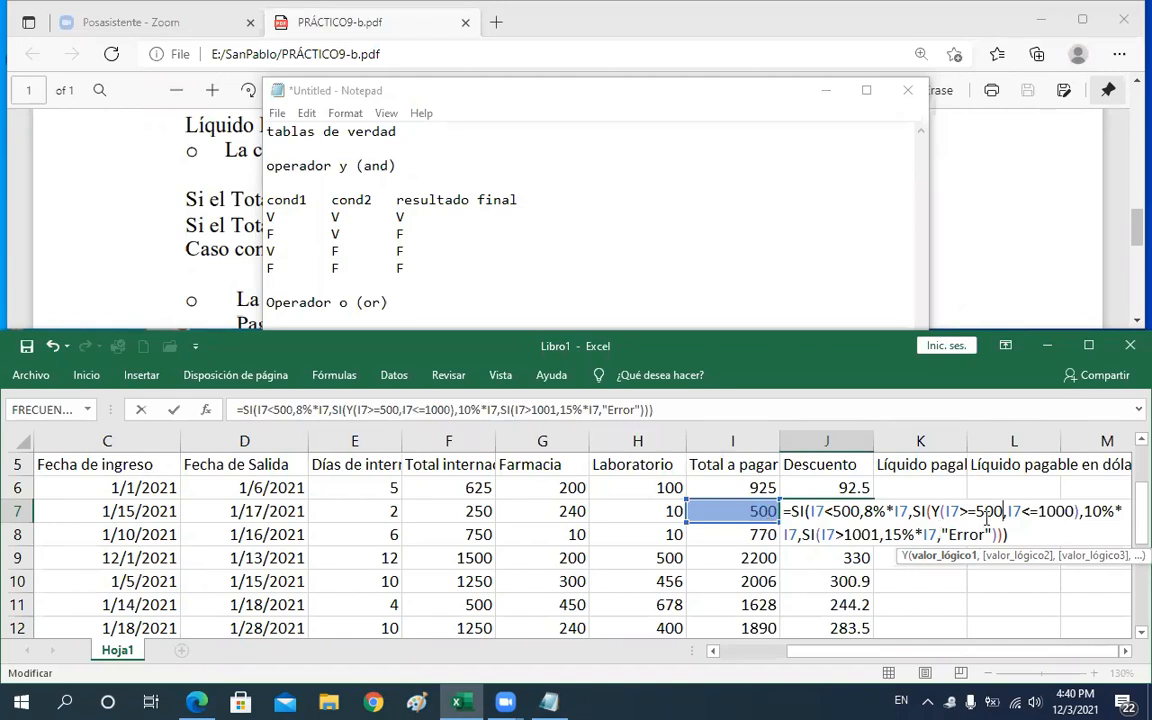
{"action": "key", "text": "Return"}
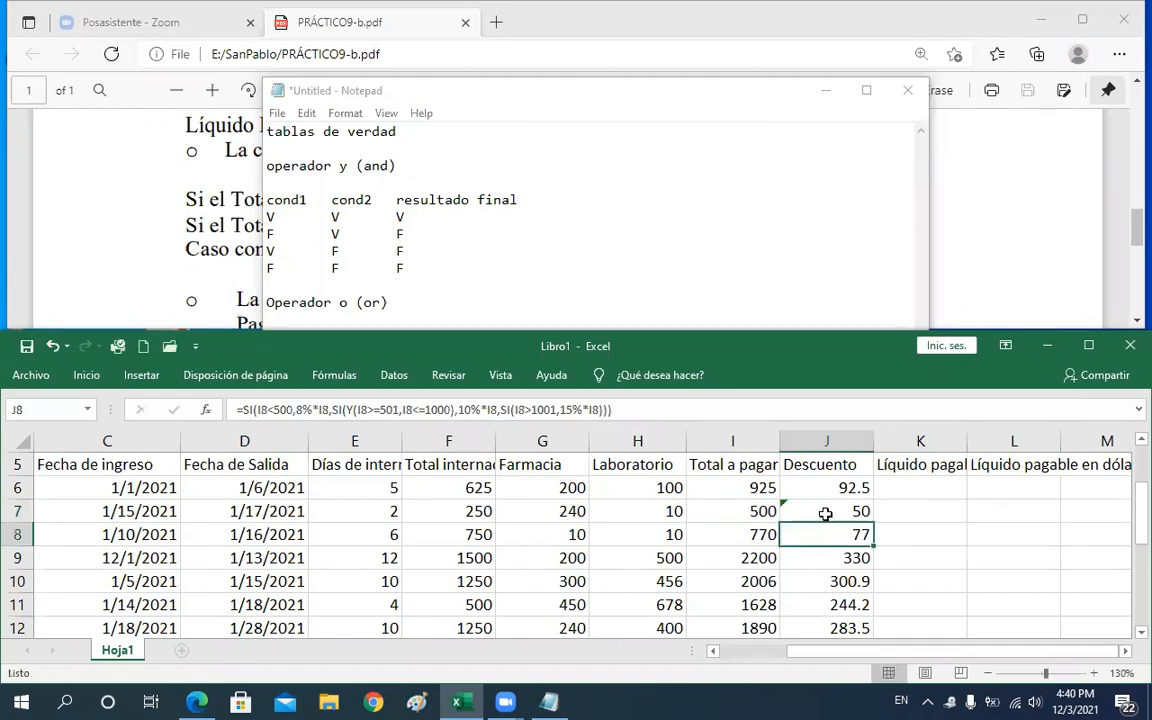
Compare J7's result with the 501 and 1001 boundaries in the PDF's discount rules
{"action": "left_click", "coordinate": [826, 513]}
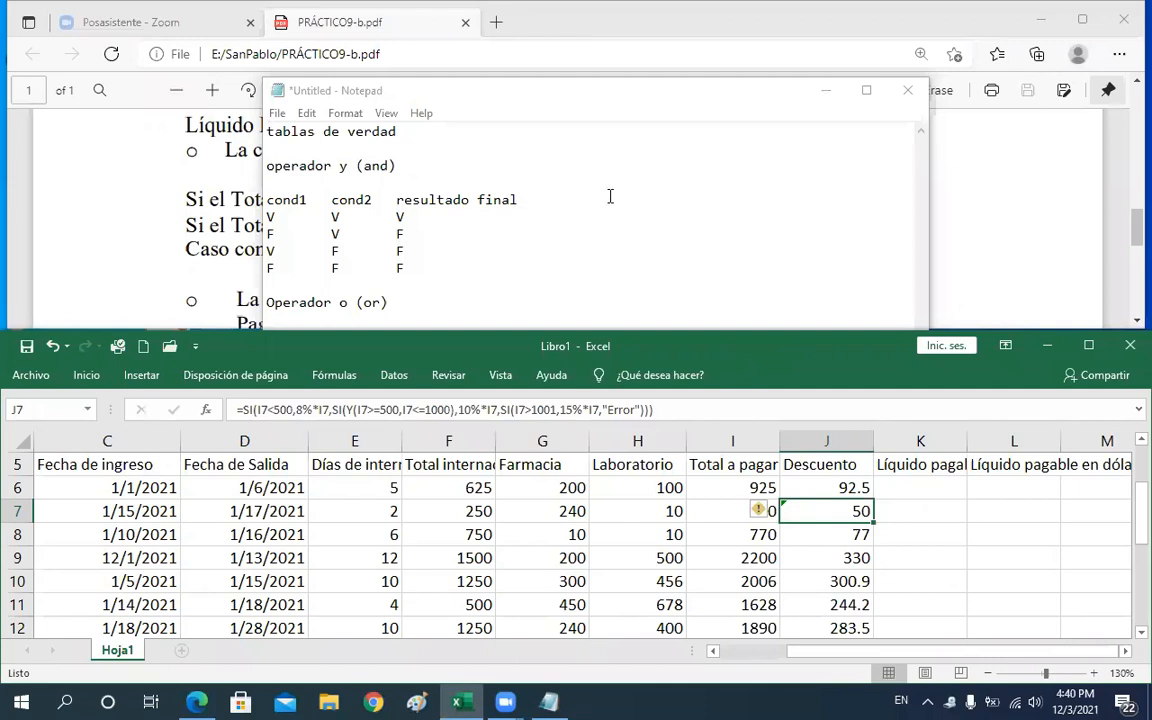
{"action": "left_click", "coordinate": [467, 212]}
{"action": "left_click_drag", "start_coordinate": [451, 225], "coordinate": [468, 230]}
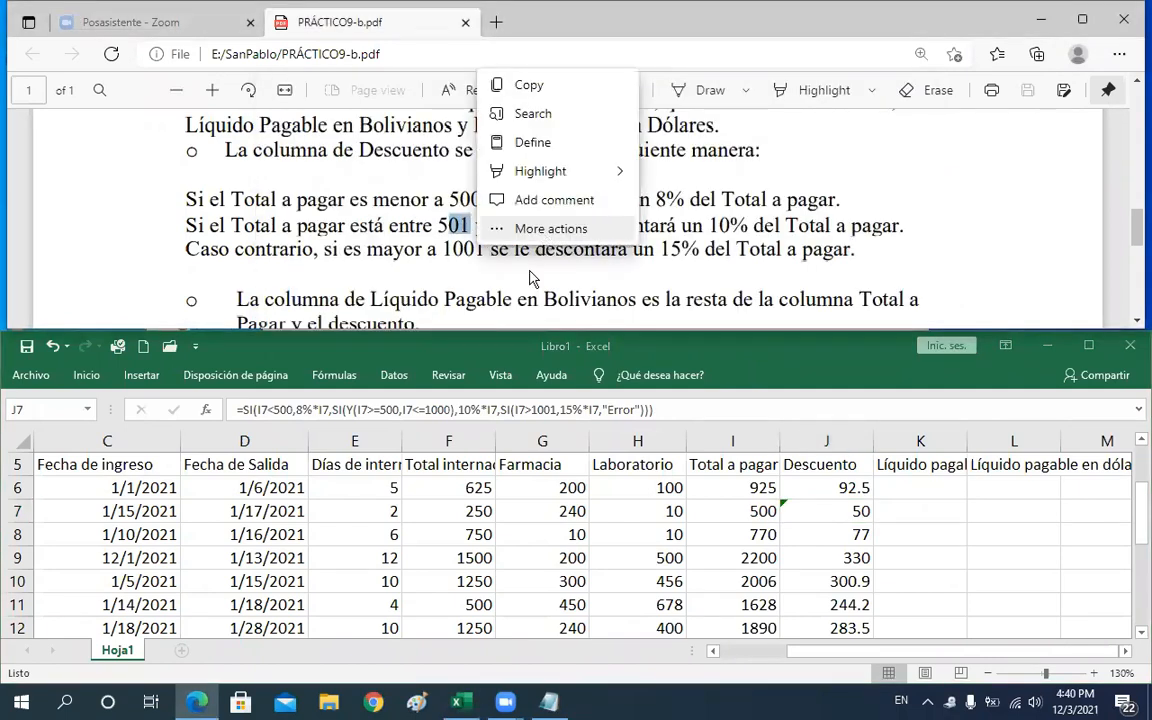
{"action": "left_click", "coordinate": [422, 186]}
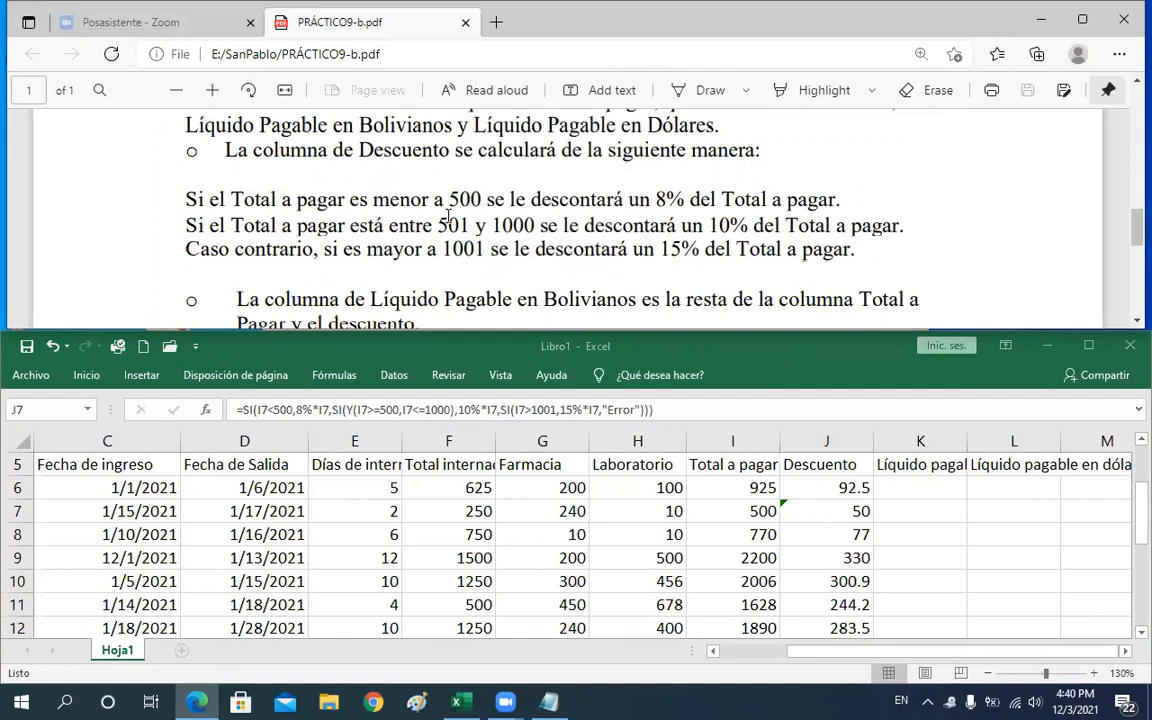
{"action": "left_click_drag", "start_coordinate": [532, 227], "coordinate": [497, 230]}
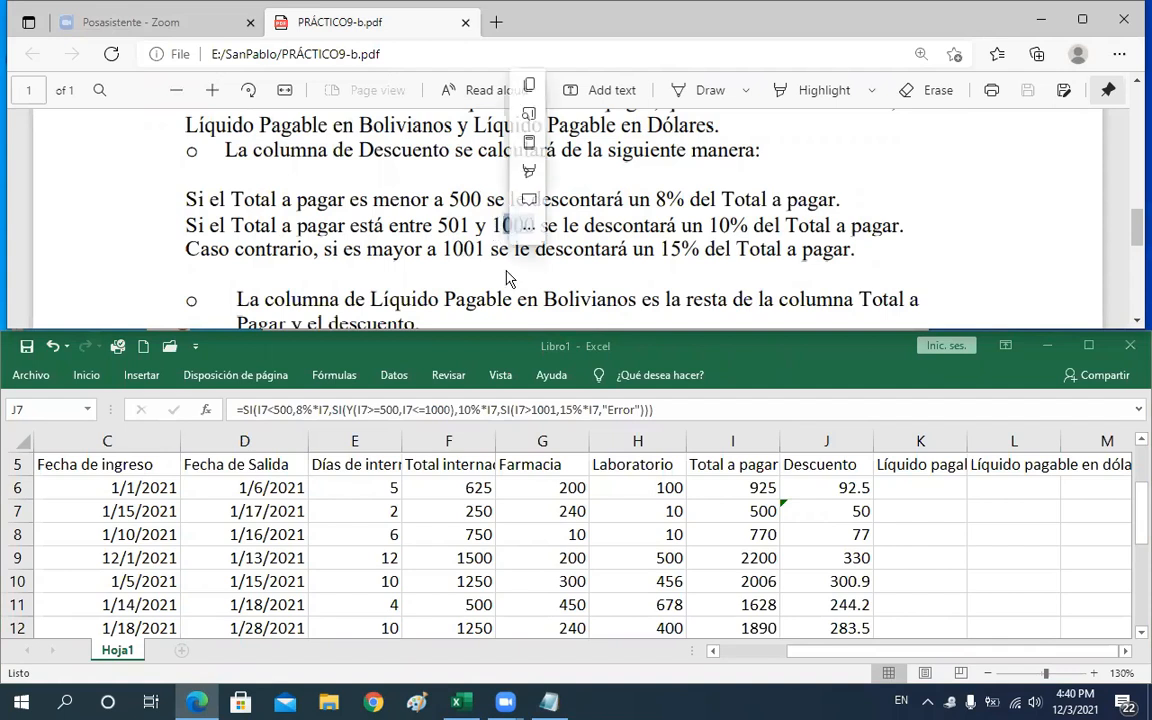
{"action": "left_click", "coordinate": [542, 228]}
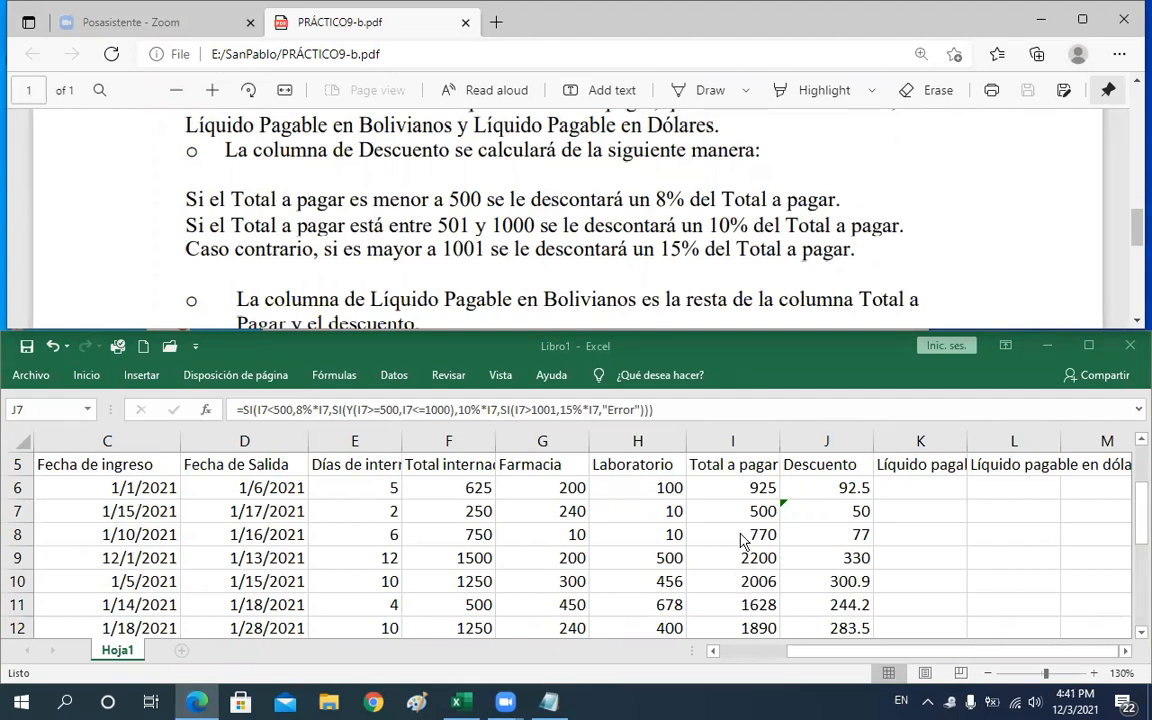
Change the final condition in J7's Descuento formula to I7>1000 and confirm it
{"action": "left_click", "coordinate": [858, 510]}
{"action": "double_click", "coordinate": [851, 511]}
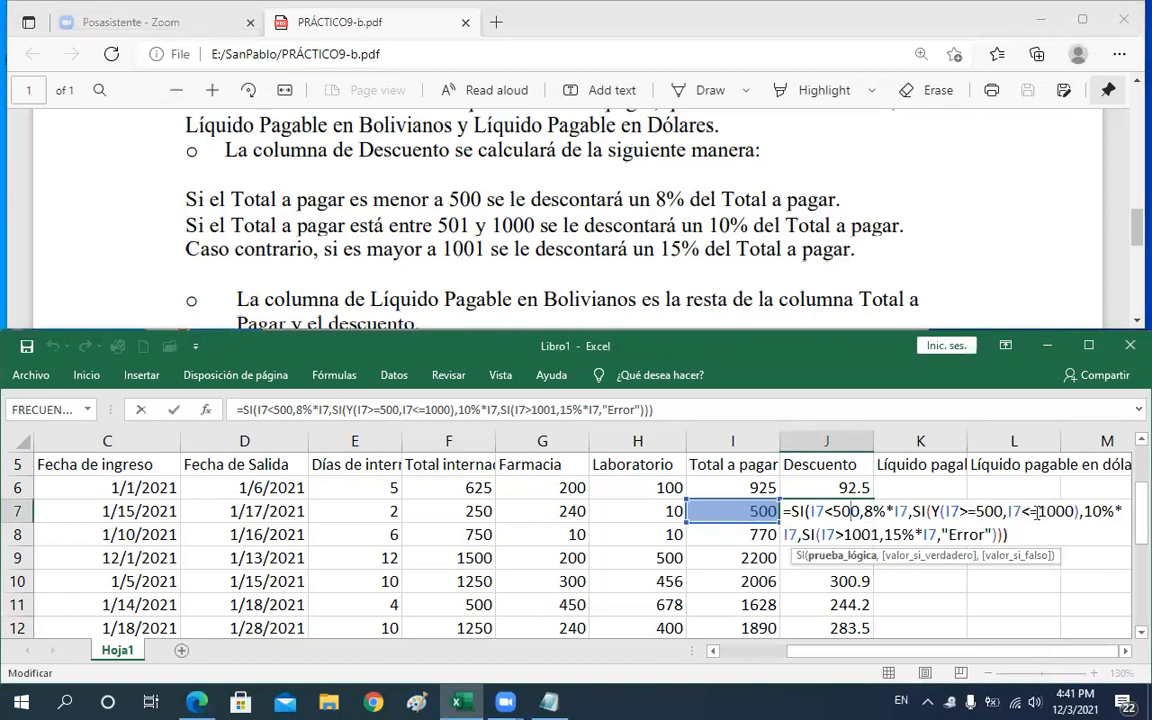
{"action": "left_click", "coordinate": [880, 535]}
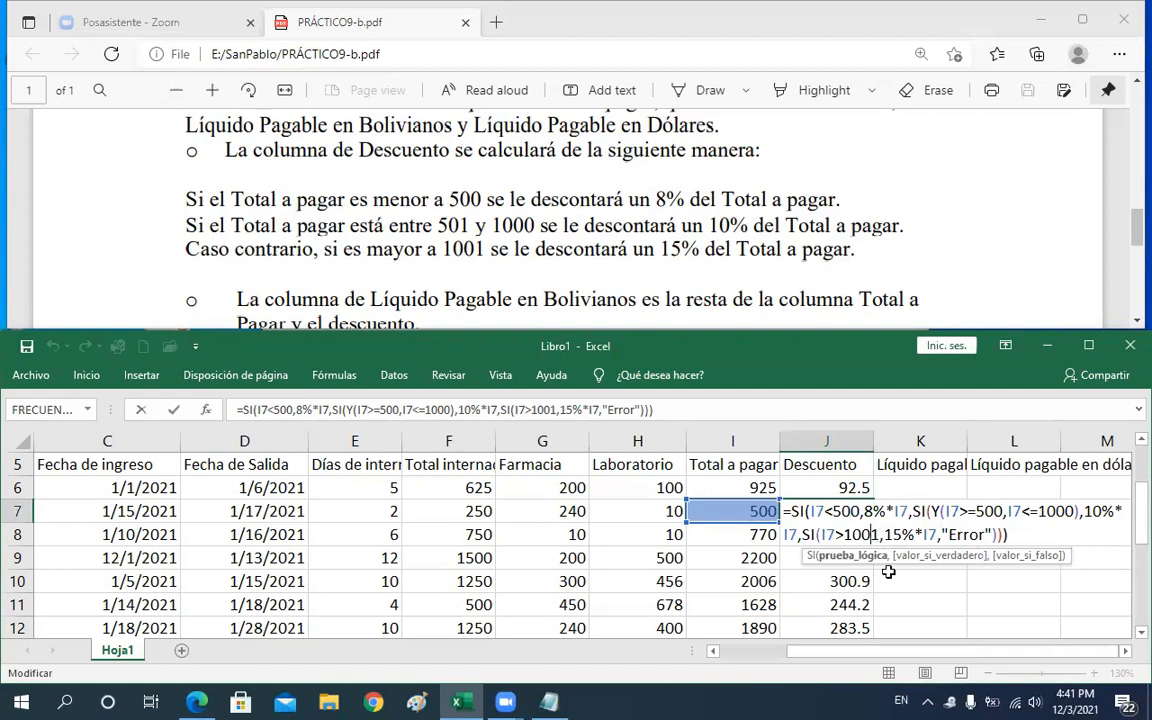
{"action": "key", "text": "BackSpace"}
{"action": "type", "text": "0"}
{"action": "key", "text": "Return"}
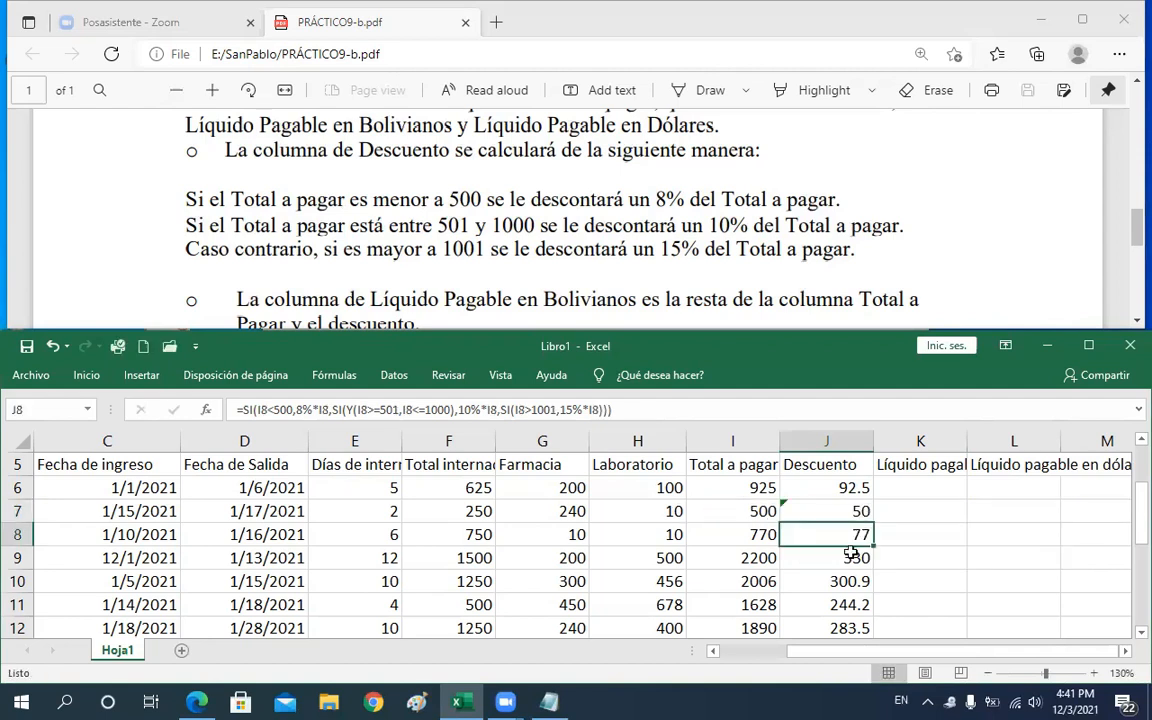
Fill J7's Descuento formula down through J13
{"action": "left_click", "coordinate": [853, 512]}
{"action": "left_click_drag", "start_coordinate": [873, 522], "coordinate": [866, 590]}
{"action": "left_click", "coordinate": [840, 556]}
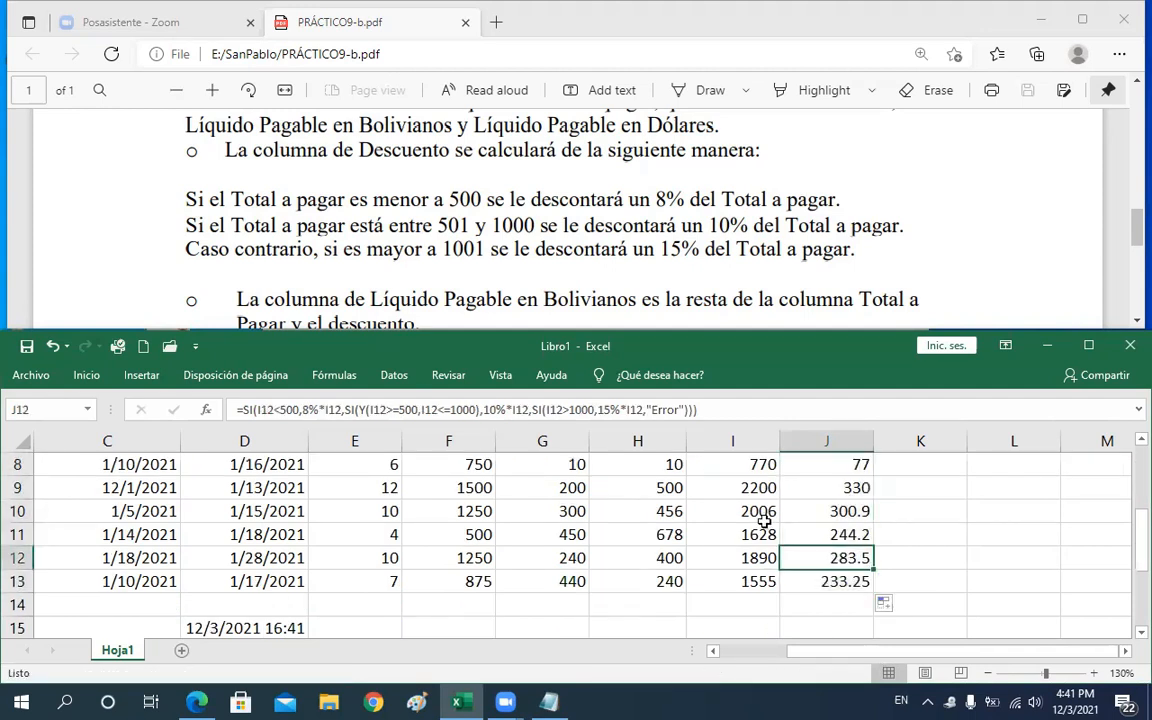
Step up through the Descuento cells and inspect their formulas, reopening J6's formula
{"action": "key", "text": "Up"}
{"action": "key", "text": "Up"}
{"action": "key", "text": "Up"}
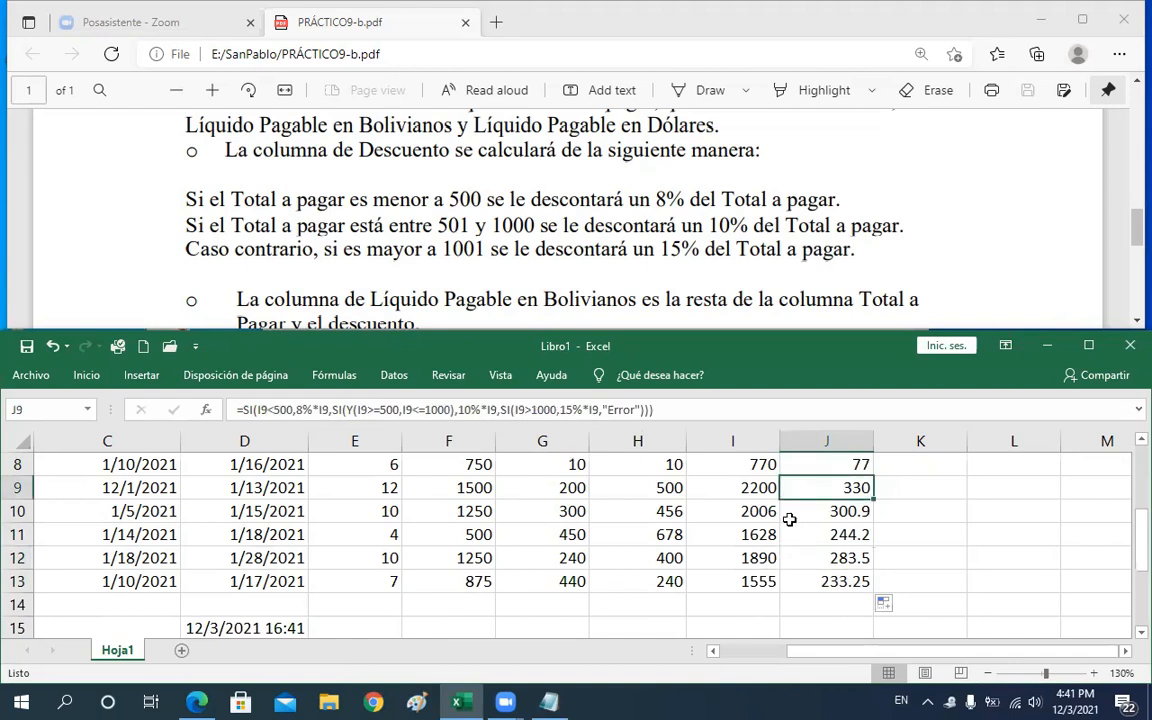
{"action": "key", "text": "Up"}
{"action": "key", "text": "Up"}
{"action": "key", "text": "Up"}
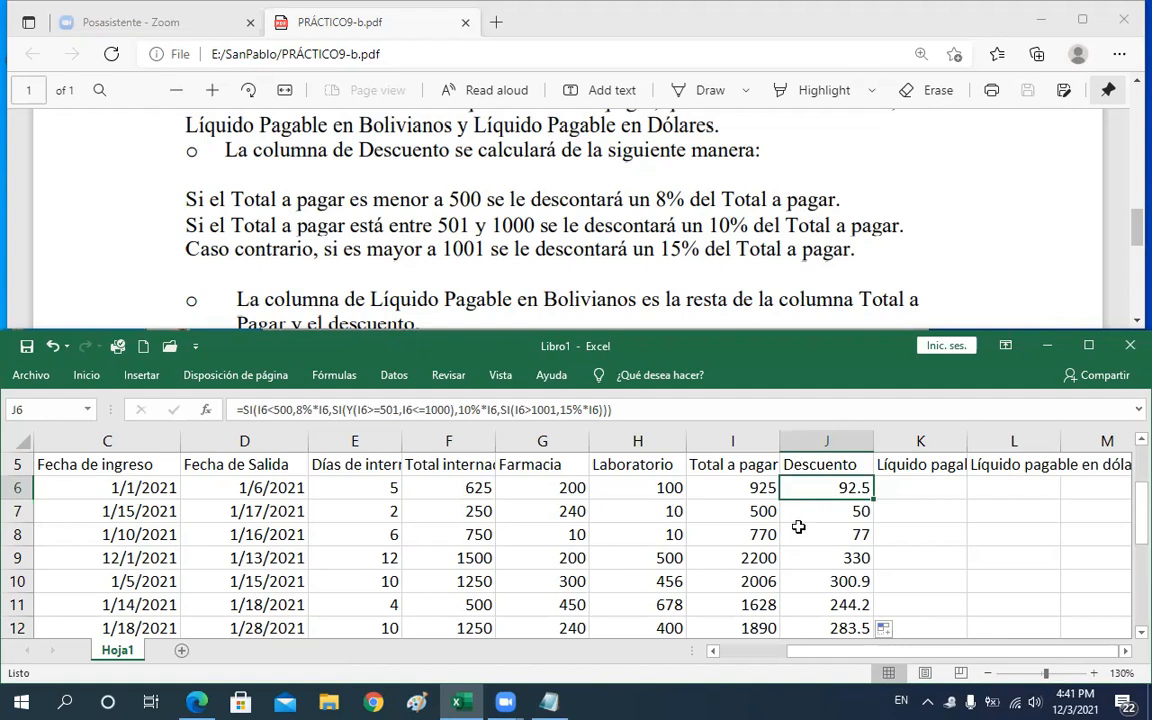
{"action": "left_click", "coordinate": [752, 510]}
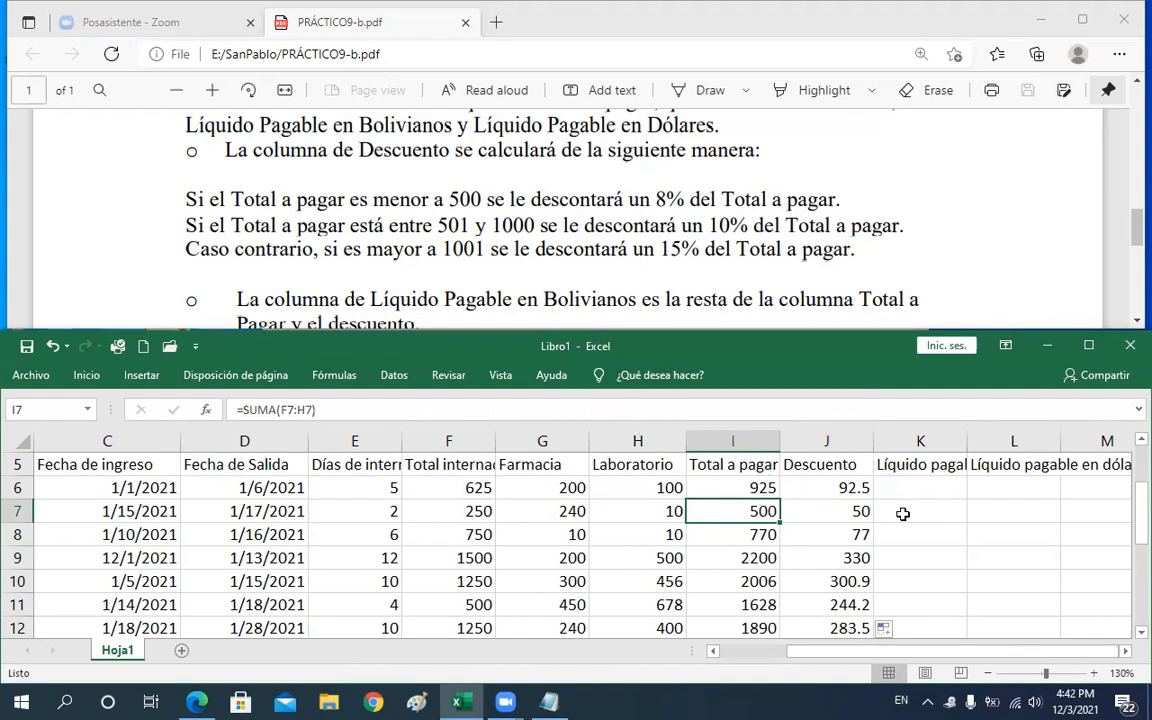
{"action": "double_click", "coordinate": [850, 488]}
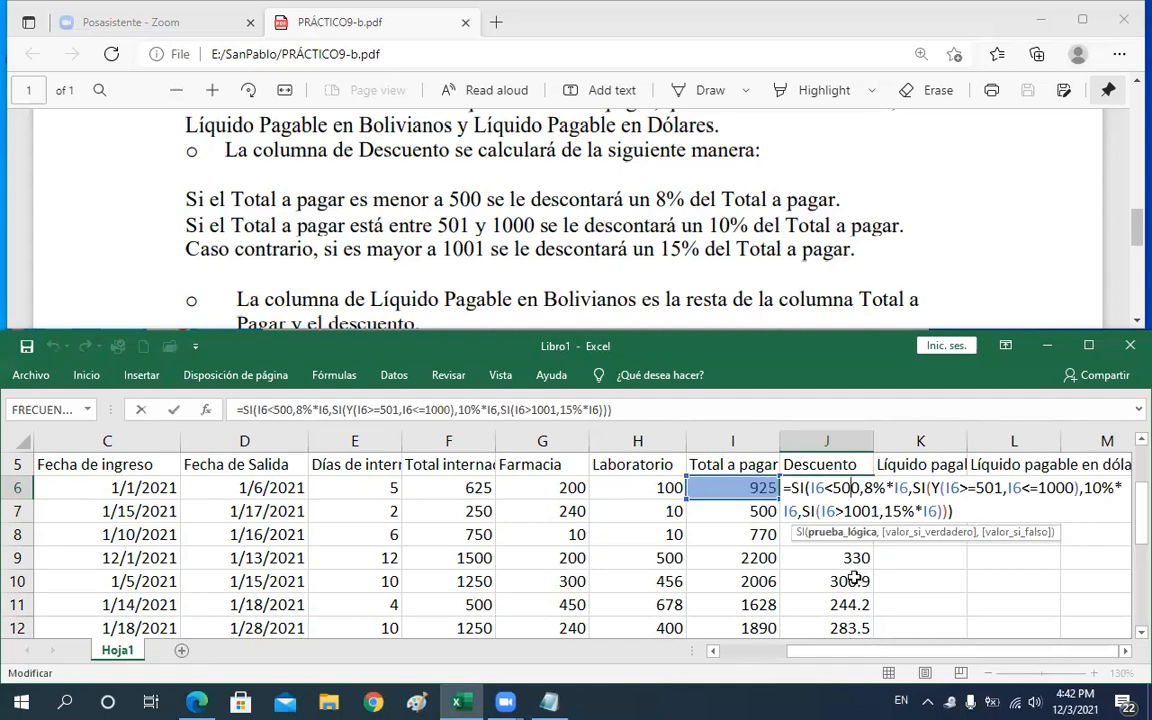
{"action": "key", "text": "Return"}
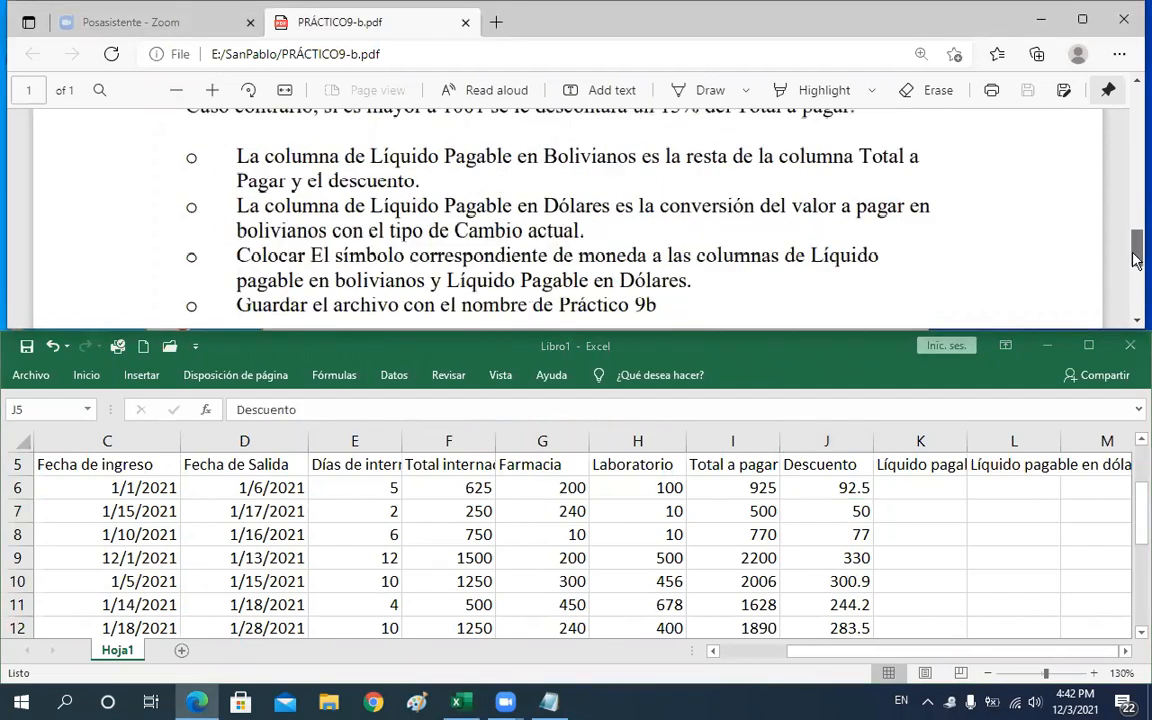
Review J6's formula against the PDF's discount rules and read the Líquido Pagable instructions
{"action": "left_click_drag", "start_coordinate": [1137, 261], "coordinate": [1137, 249]}
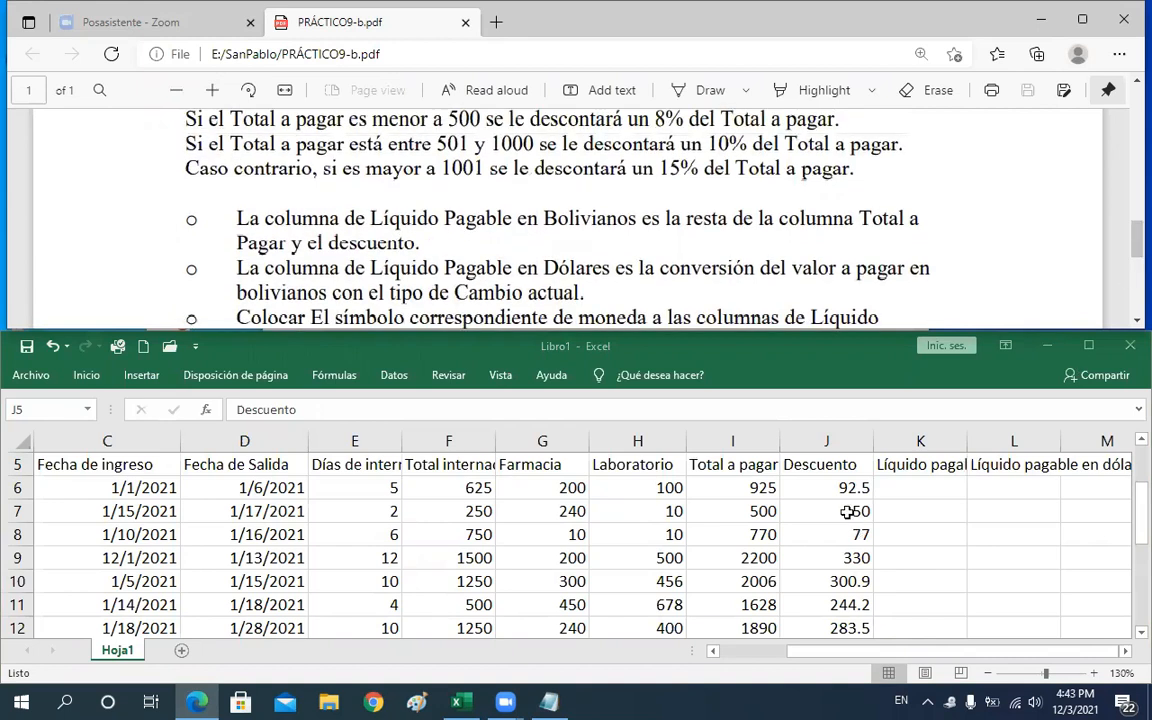
{"action": "left_click", "coordinate": [847, 512]}
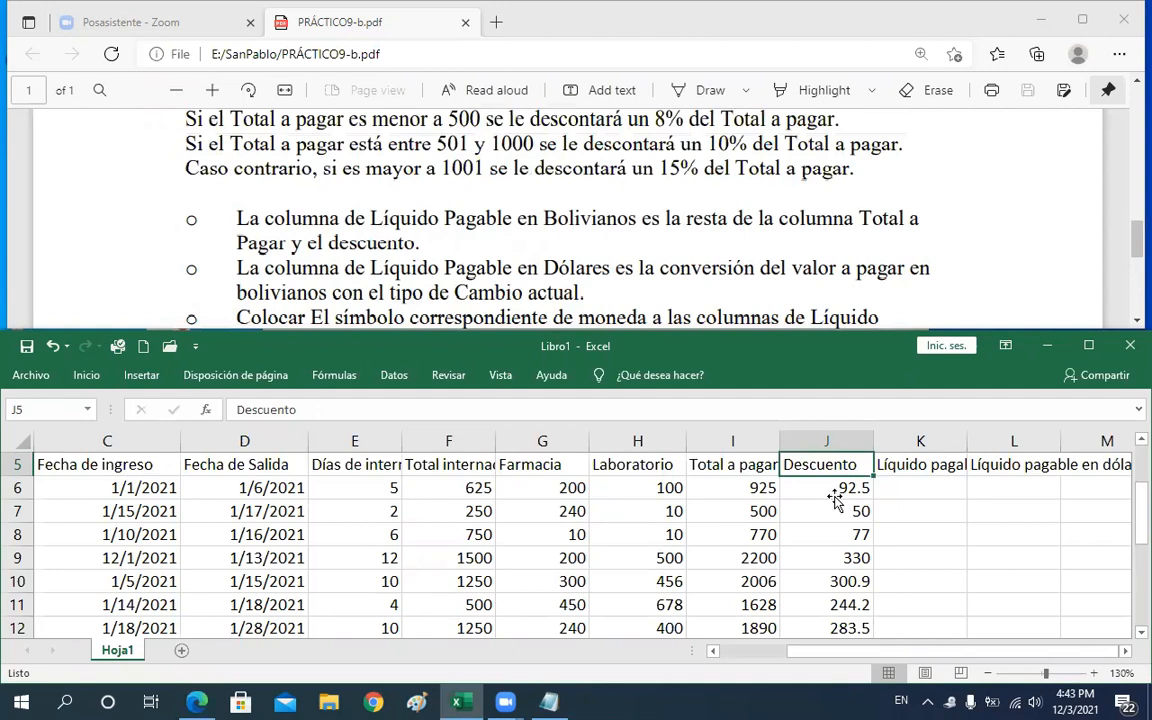
{"action": "left_click", "coordinate": [836, 490]}
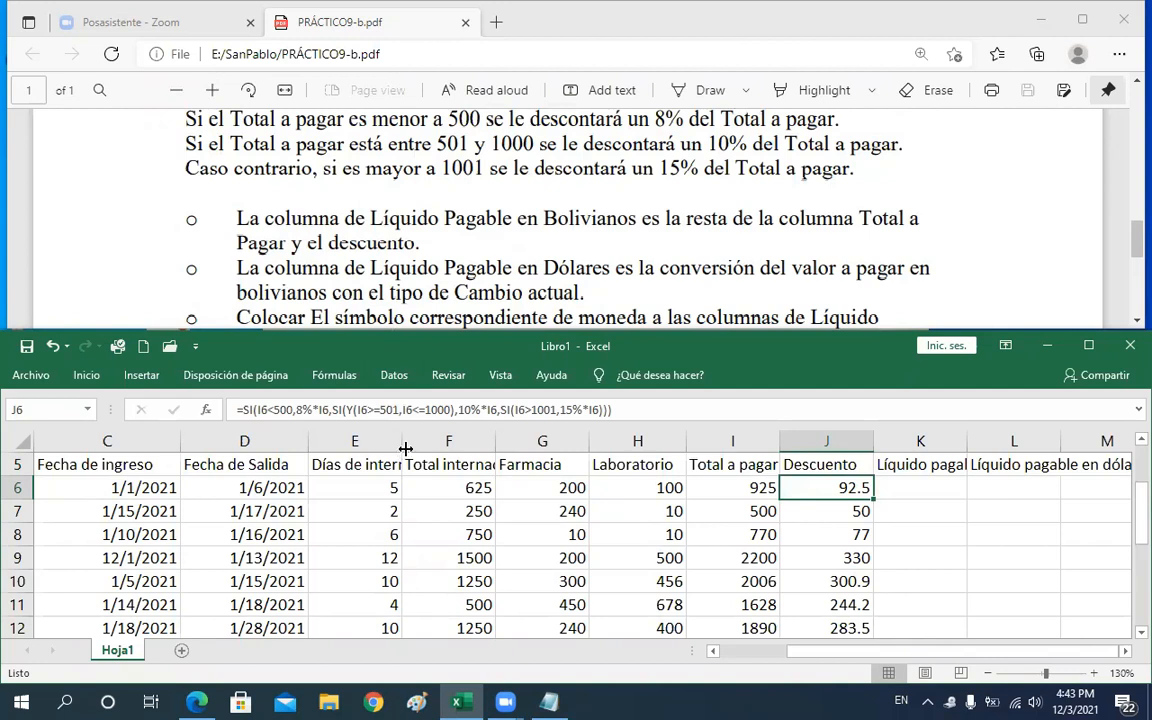
{"action": "left_click", "coordinate": [243, 409]}
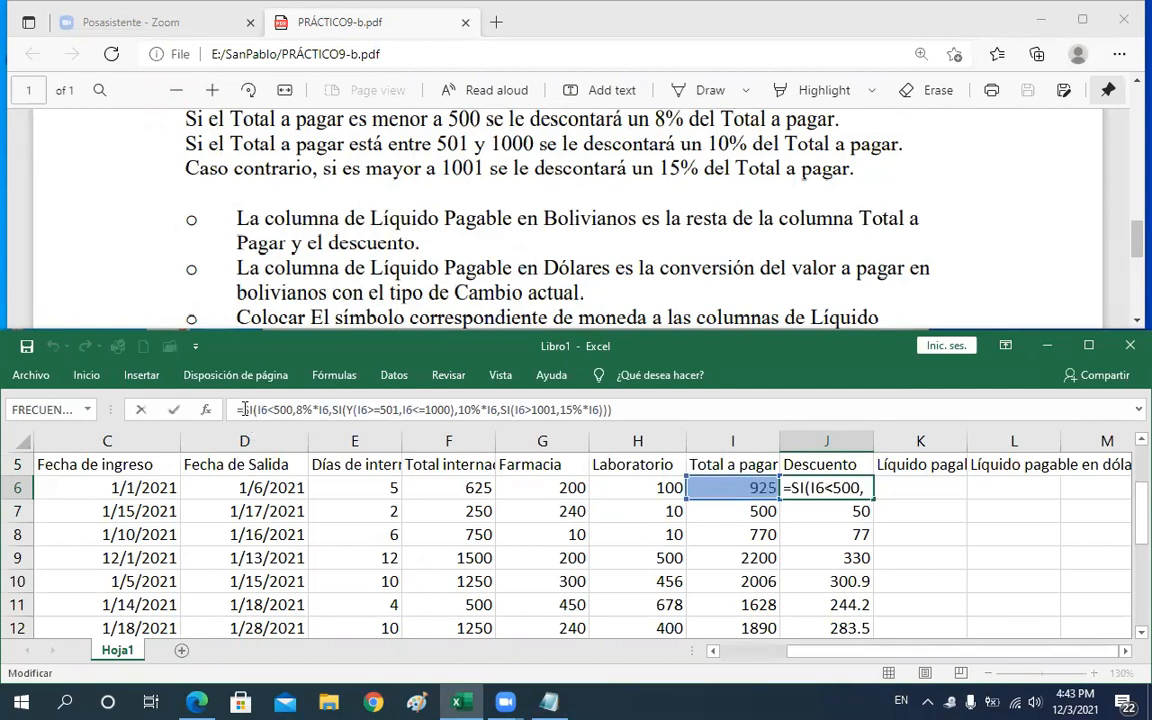
{"action": "triple_click", "coordinate": [408, 410]}
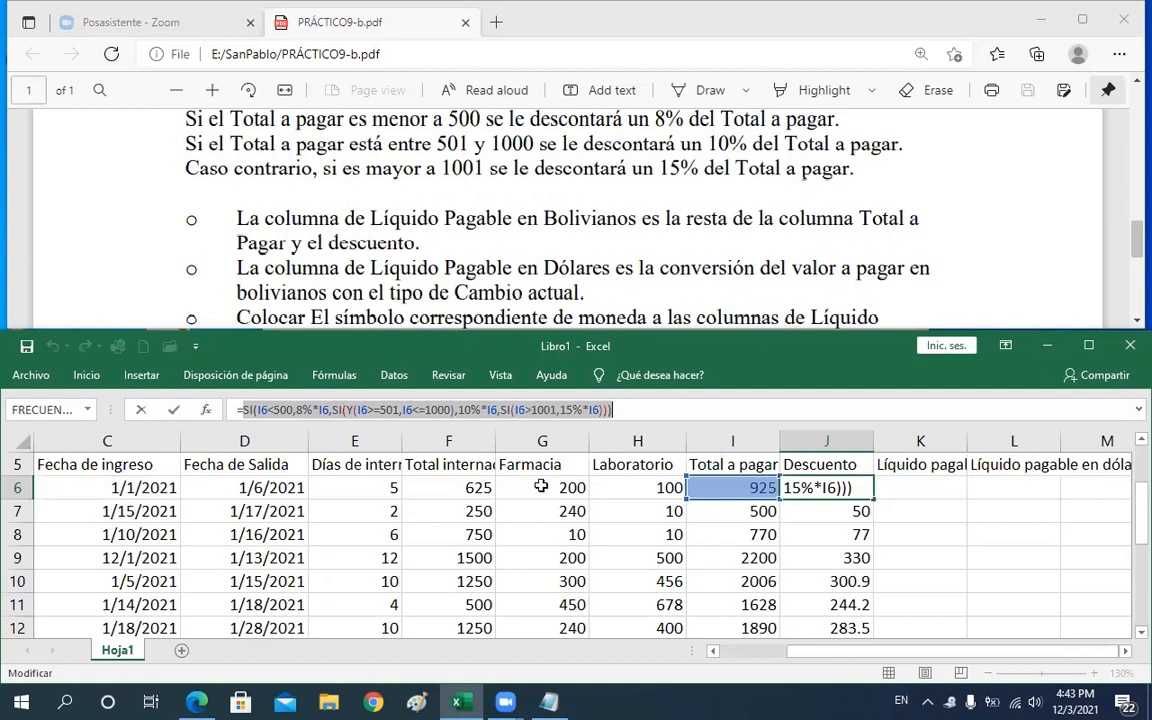
{"action": "key", "text": "Return"}
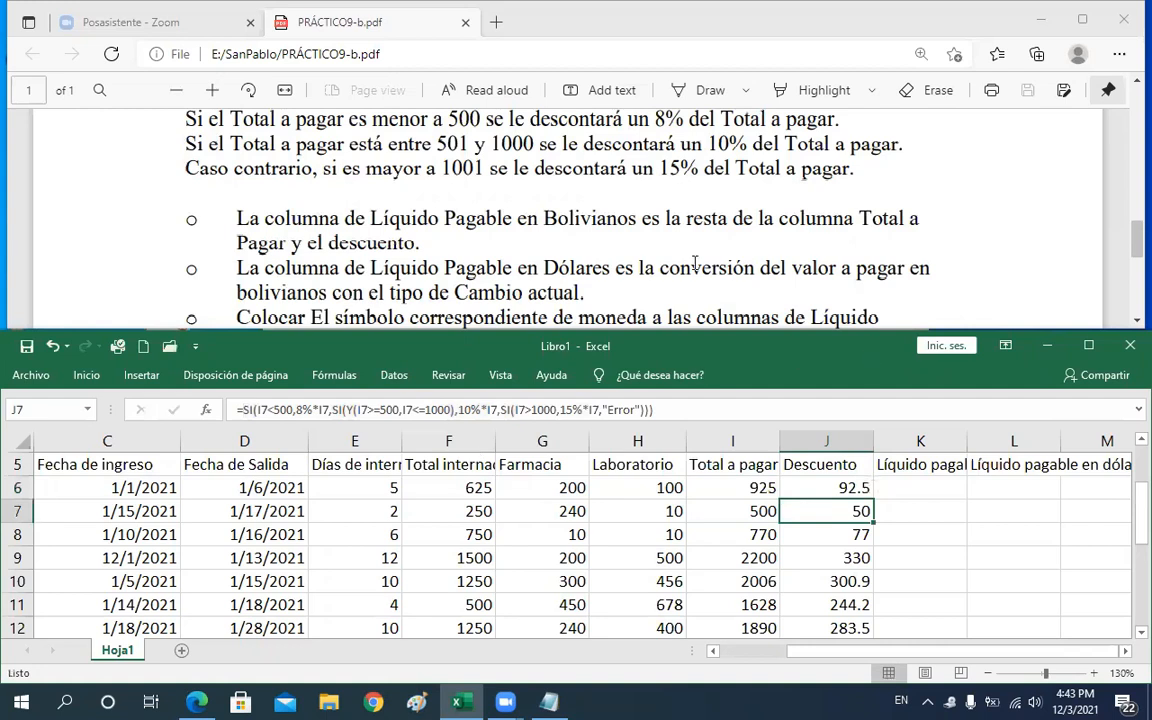
{"action": "left_click", "coordinate": [690, 260]}
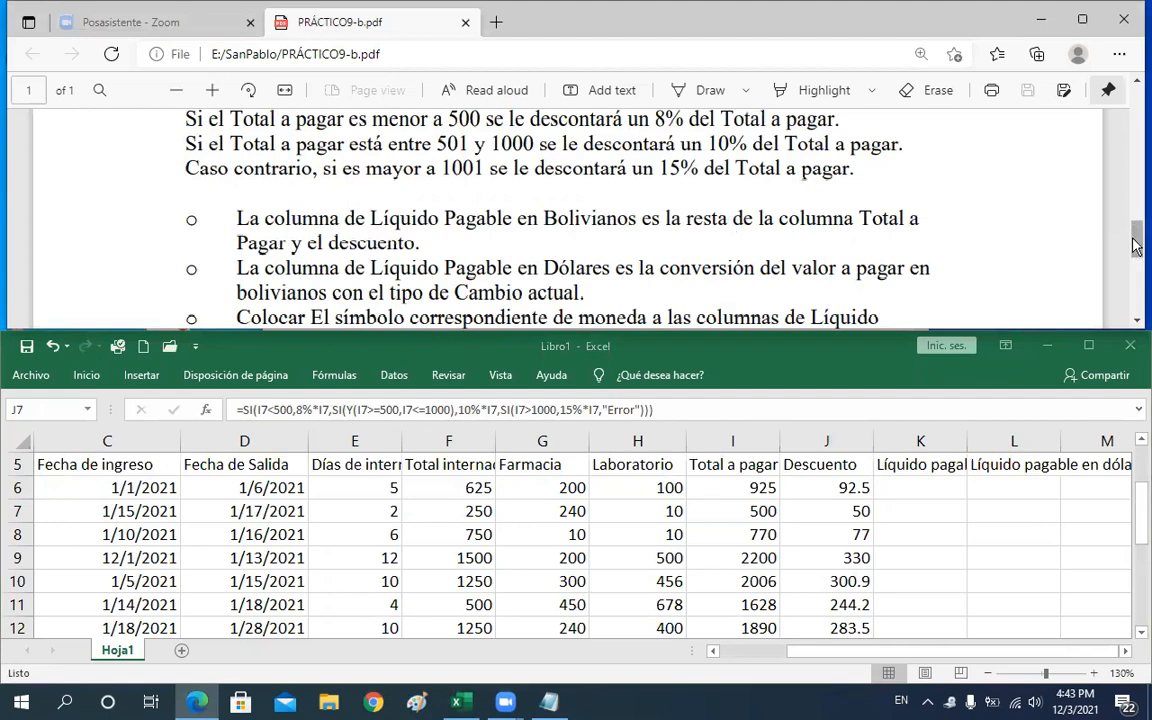
{"action": "scroll", "coordinate": [1020, 215], "scroll_direction": "down", "scroll_amount": 1}
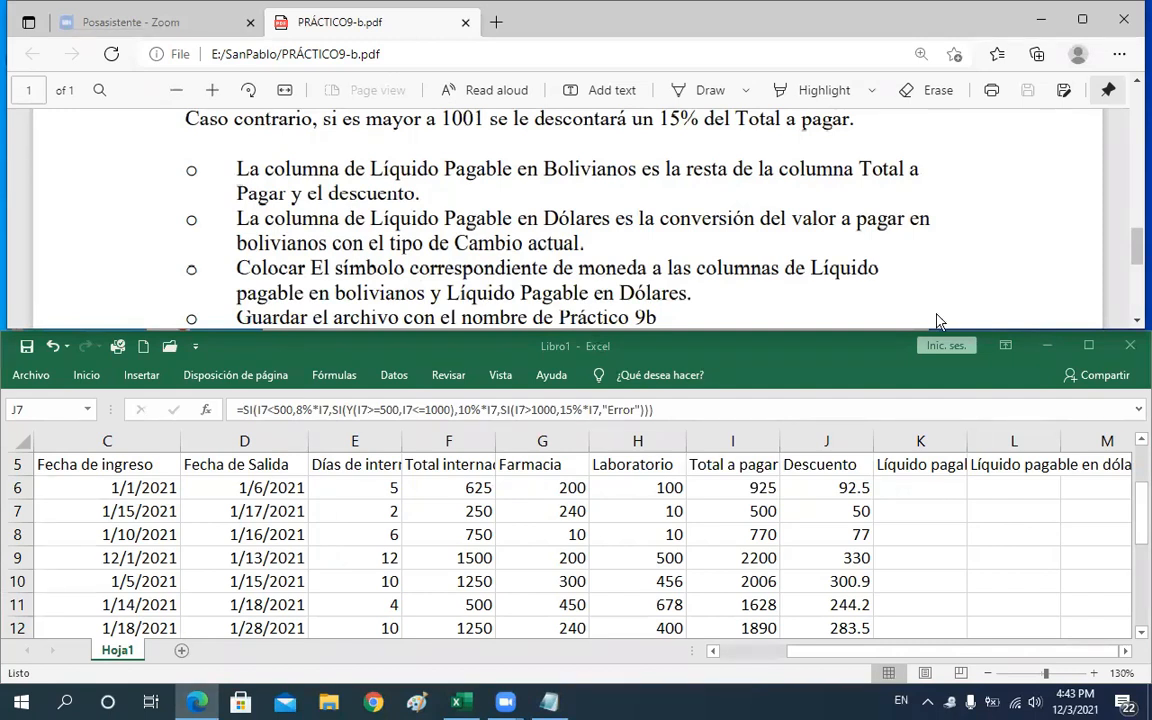
{"action": "left_click_drag", "start_coordinate": [1136, 249], "coordinate": [1136, 234]}
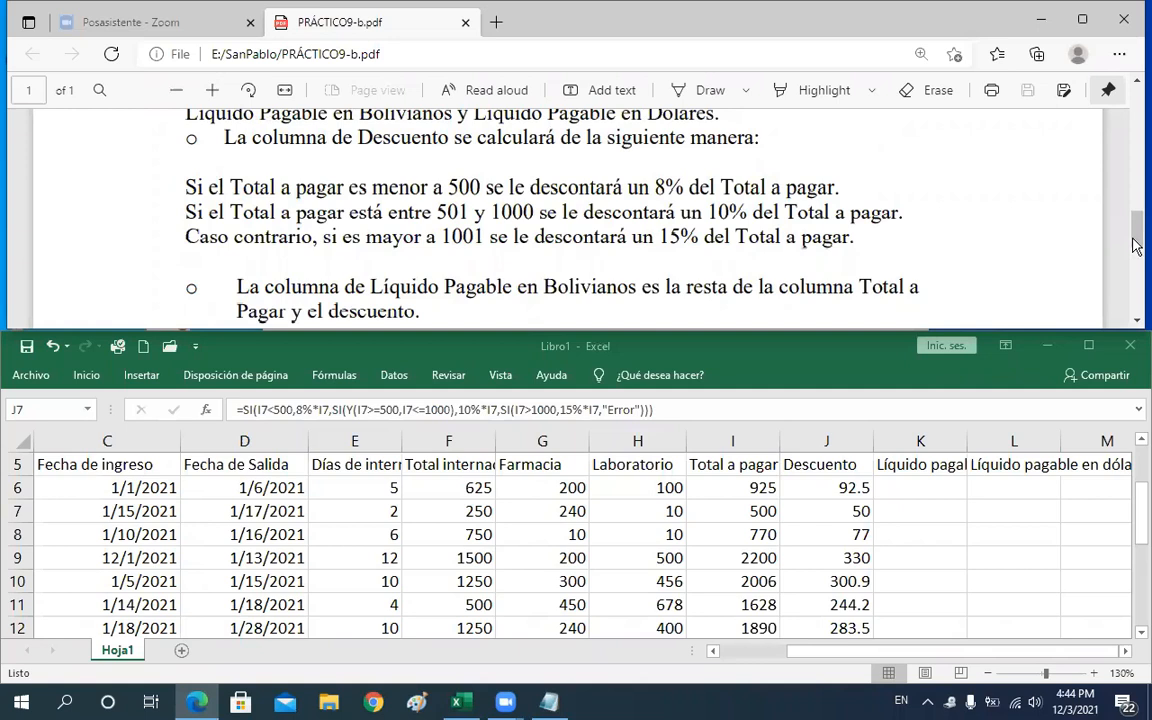
Enter =I6-J6 in K6 for Líquido Pagable in bolivianos and fill it down the column
{"action": "left_click_drag", "start_coordinate": [1136, 245], "coordinate": [1136, 263]}
{"action": "left_click", "coordinate": [932, 487]}
{"action": "type", "text": "="}
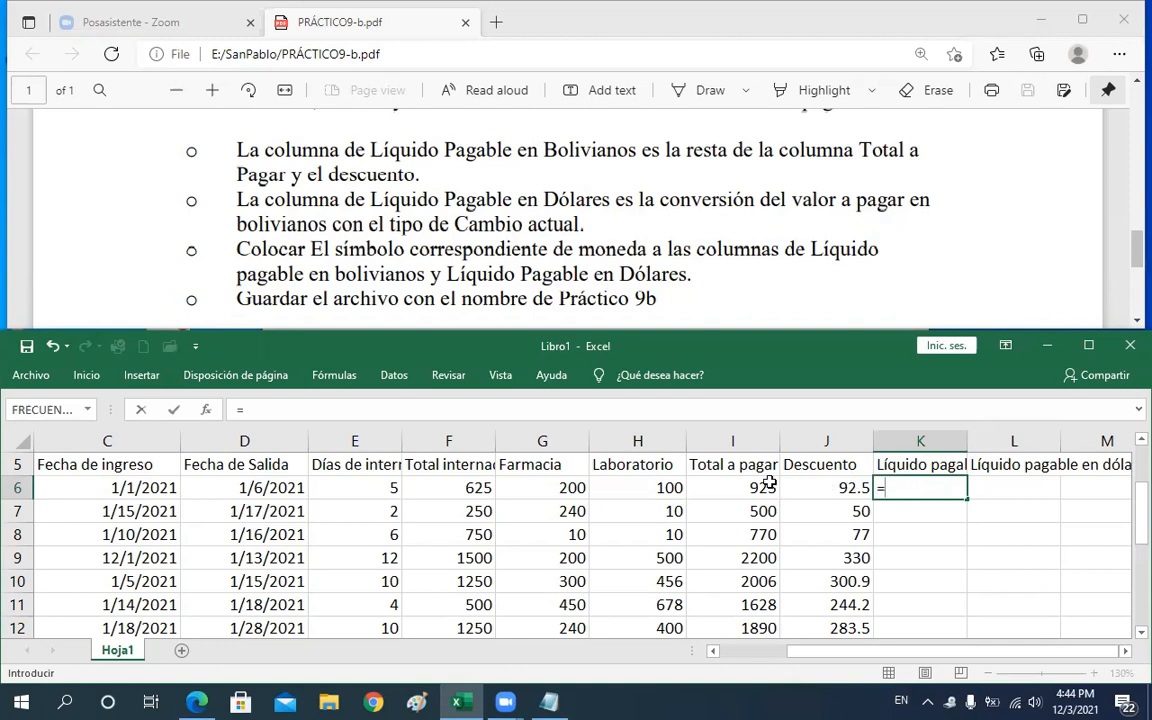
{"action": "left_click", "coordinate": [740, 487]}
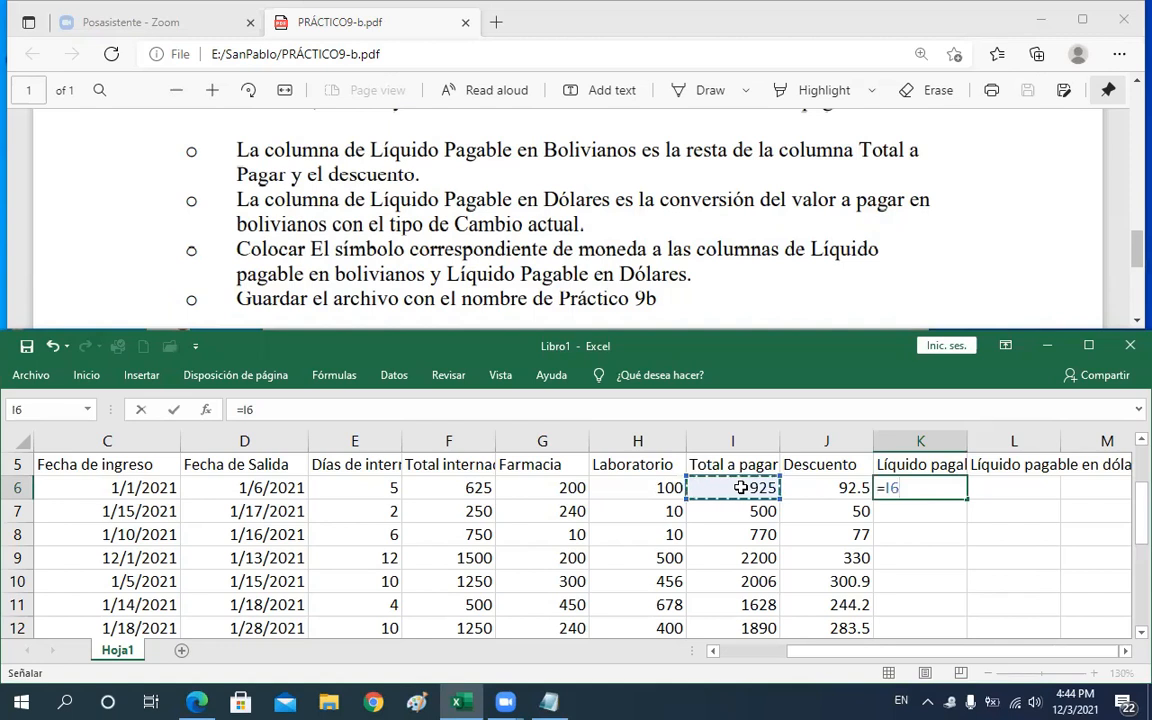
{"action": "type", "text": "-"}
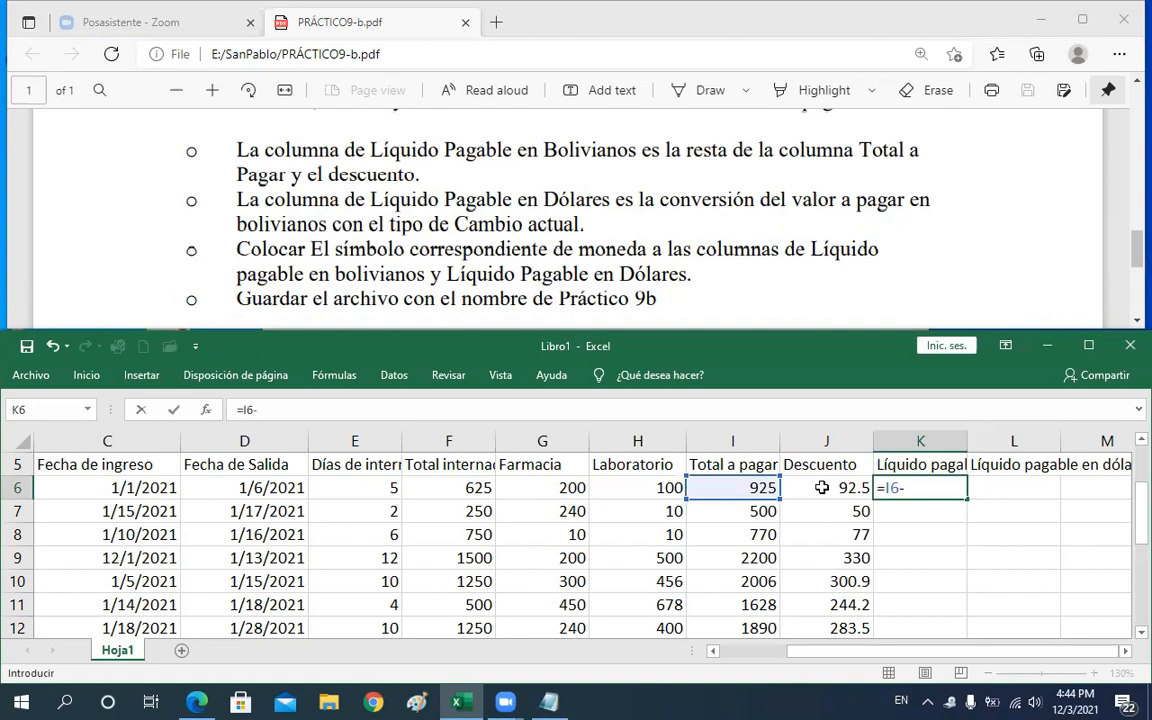
{"action": "left_click", "coordinate": [821, 487]}
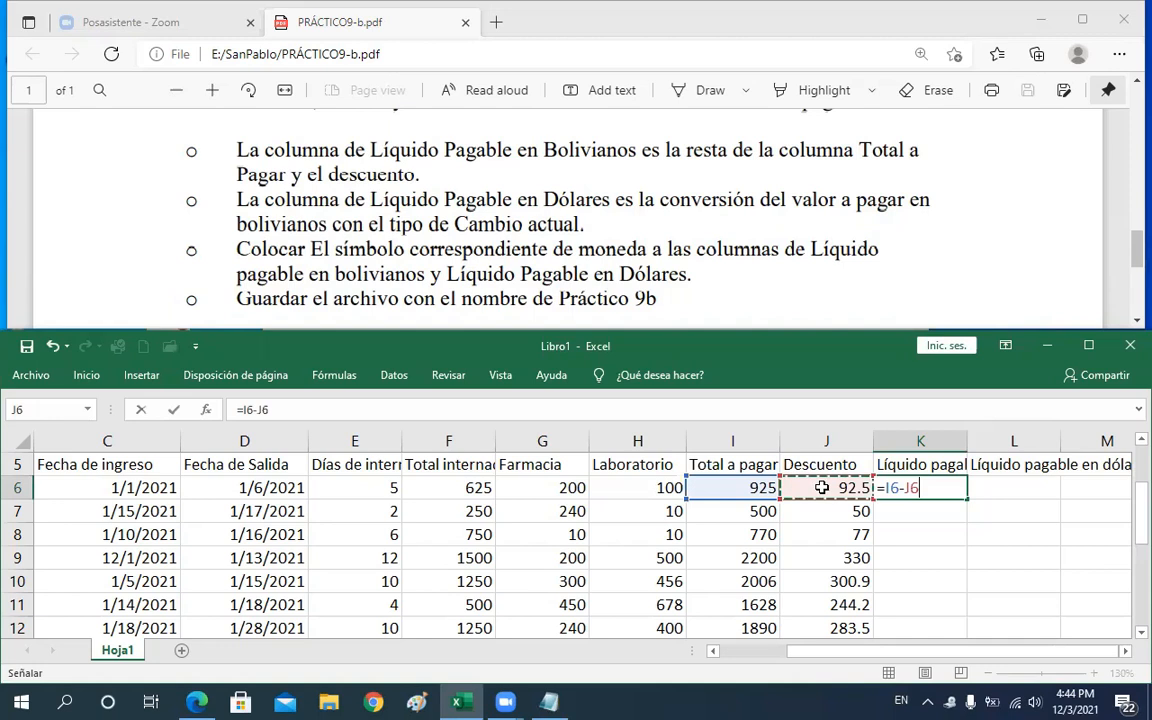
{"action": "key", "text": "Return"}
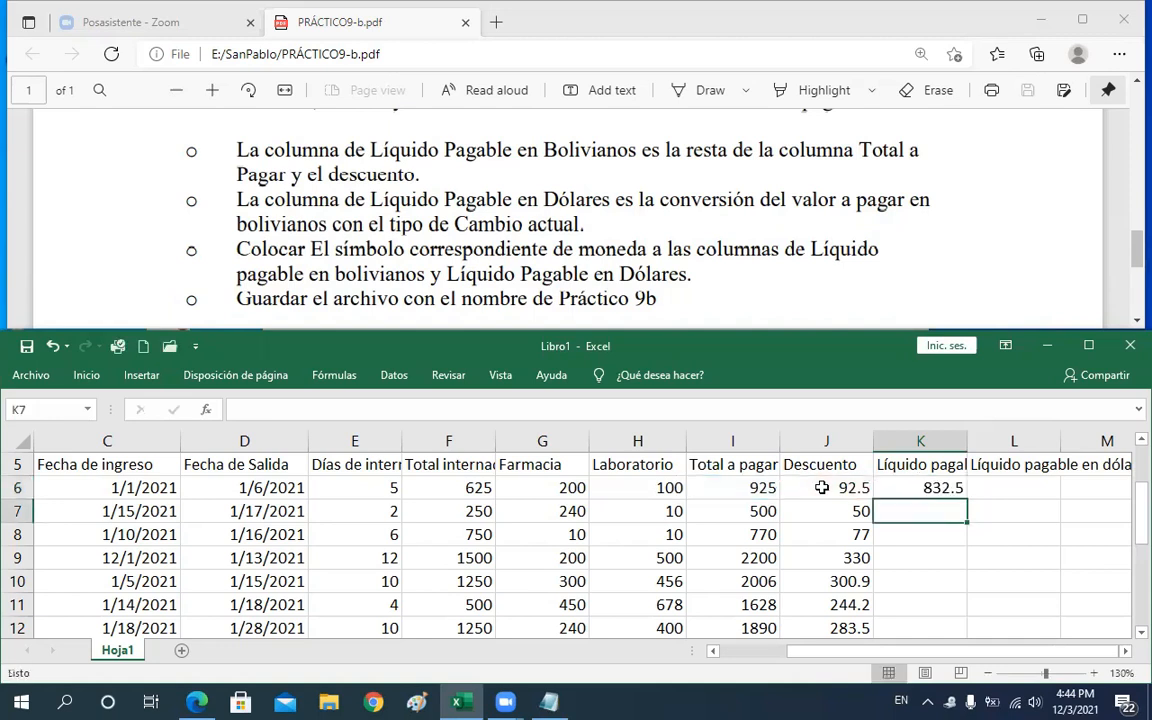
{"action": "left_click", "coordinate": [947, 490]}
{"action": "left_click_drag", "start_coordinate": [967, 498], "coordinate": [962, 642]}
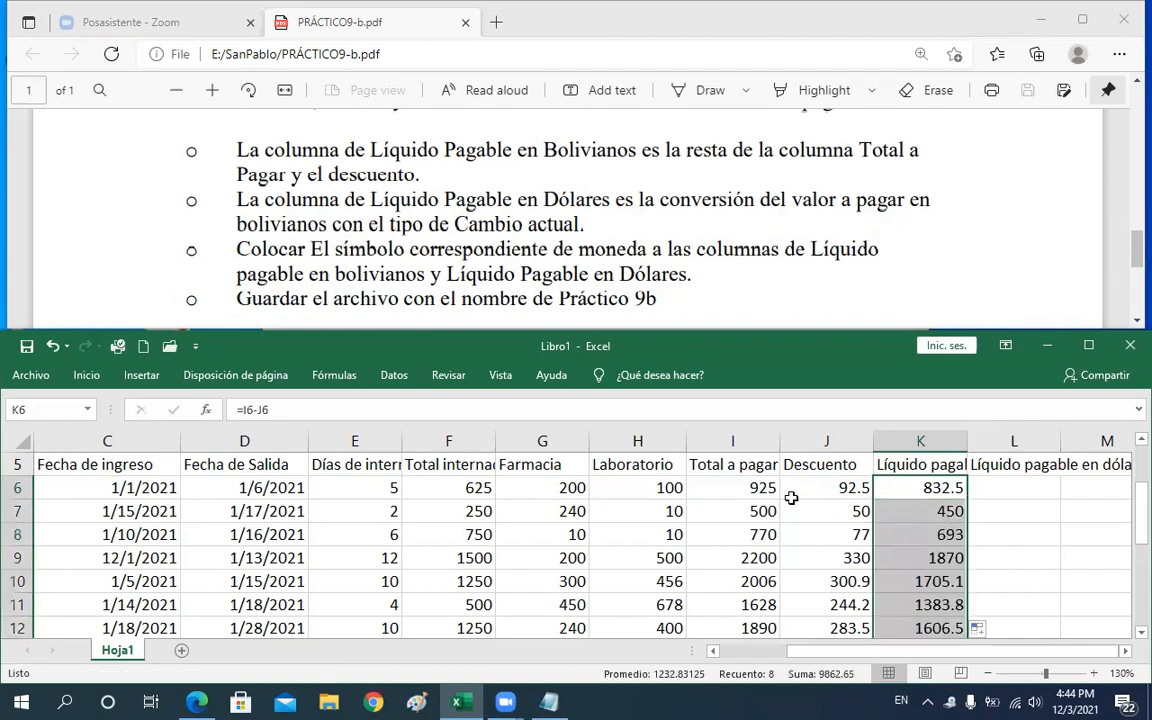
Compare the formulas in J6 and K6
{"action": "left_click_drag", "start_coordinate": [739, 492], "coordinate": [797, 533]}
{"action": "left_click", "coordinate": [837, 487]}
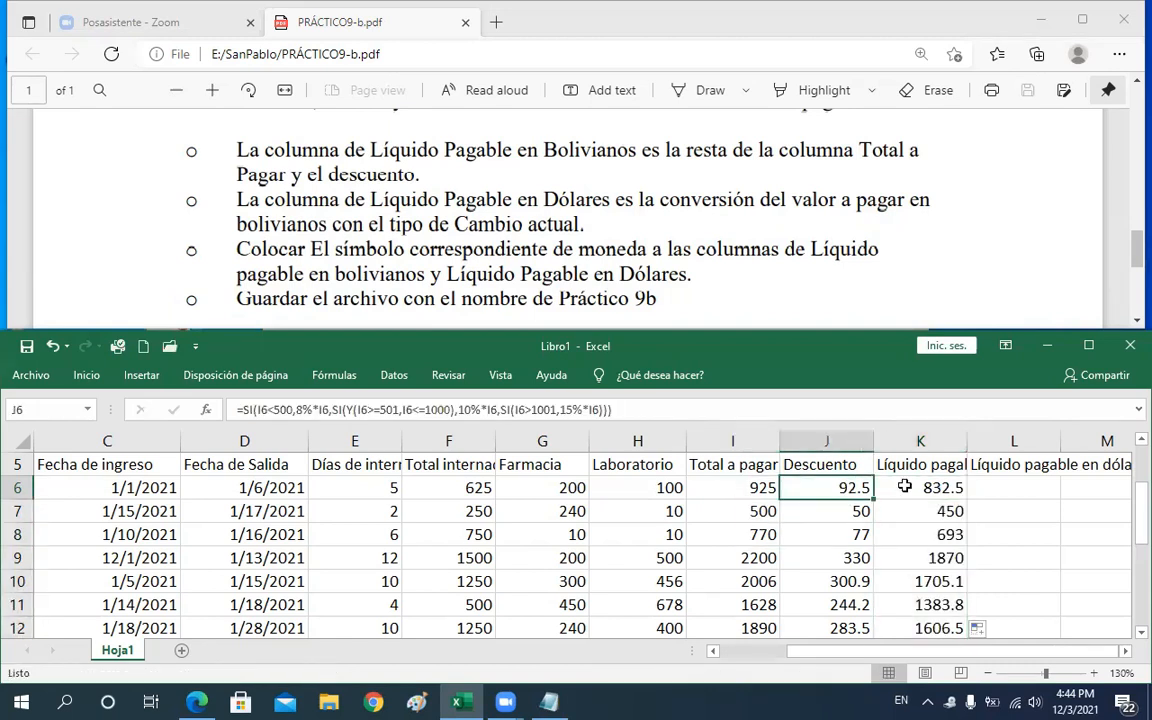
{"action": "left_click", "coordinate": [914, 489]}
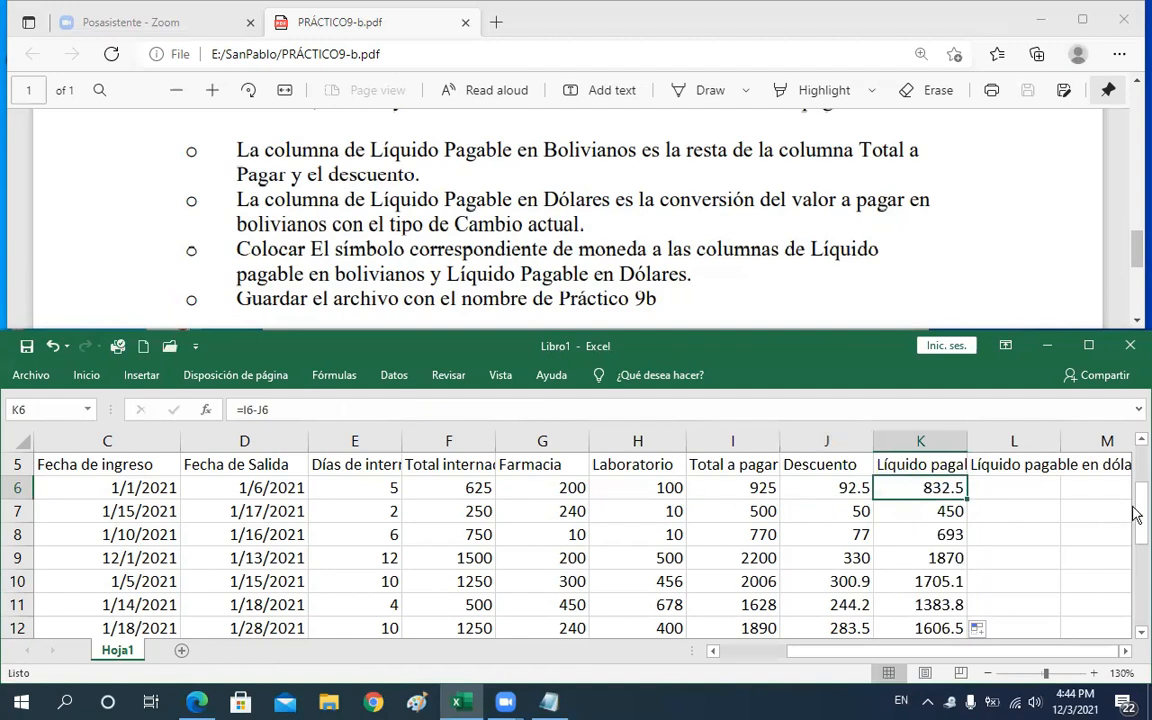
{"action": "left_click_drag", "start_coordinate": [1136, 505], "coordinate": [1135, 497]}
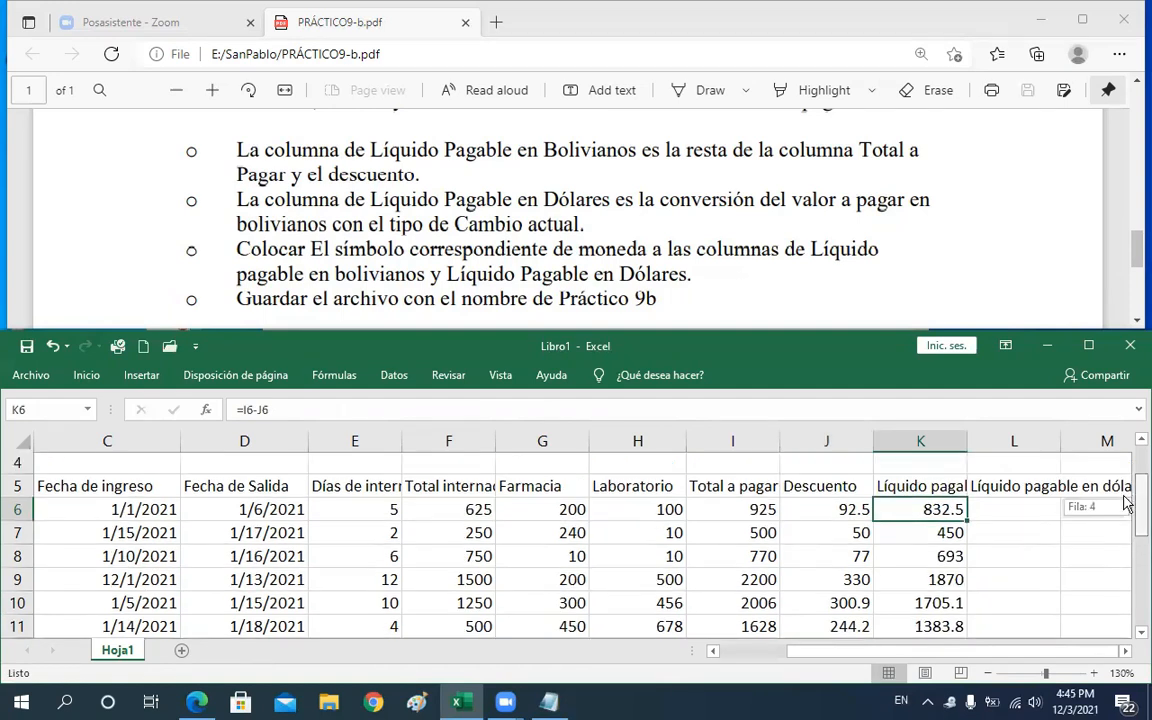
Enter a formula in L6 multiplying K6 by the 6.96 exchange rate for the dollar amount
{"action": "left_click", "coordinate": [1011, 510]}
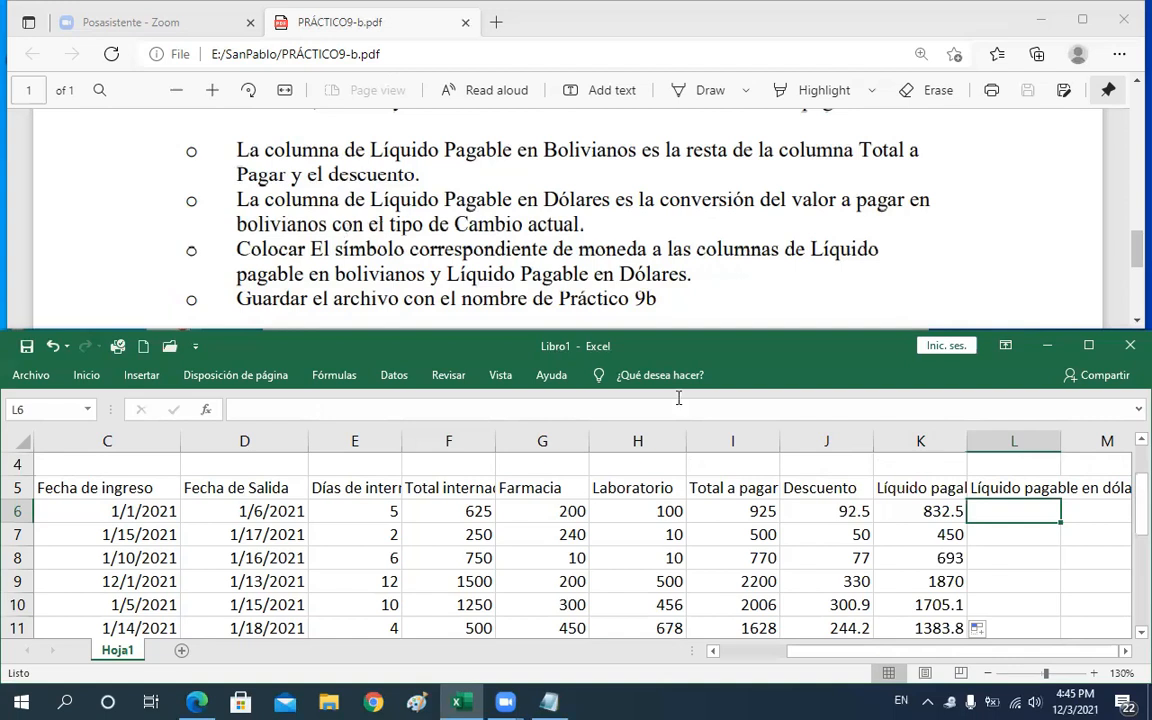
{"action": "left_click", "coordinate": [914, 511]}
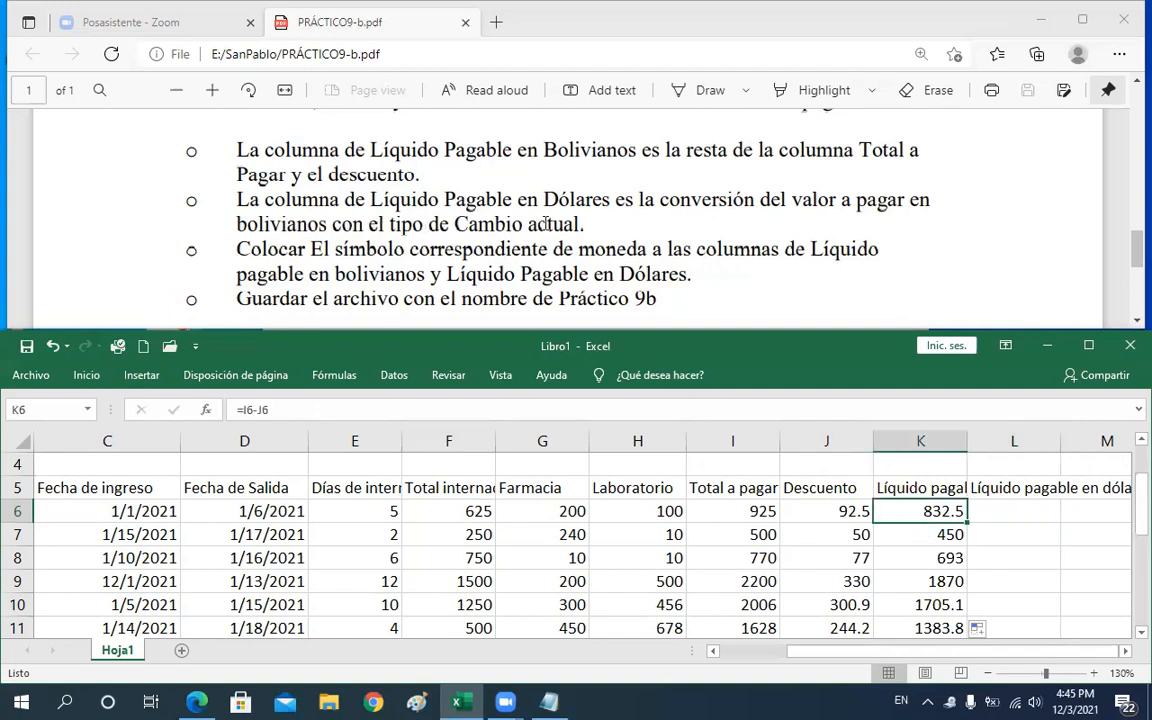
{"action": "left_click", "coordinate": [1001, 514]}
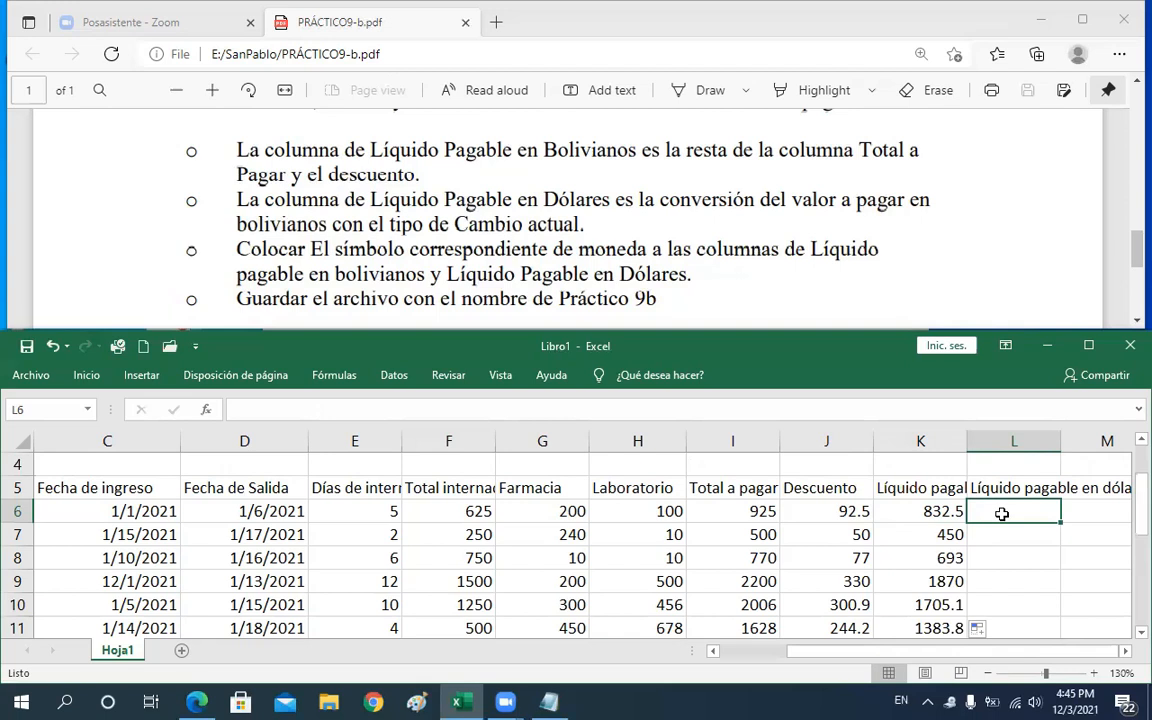
{"action": "double_click", "coordinate": [1002, 514]}
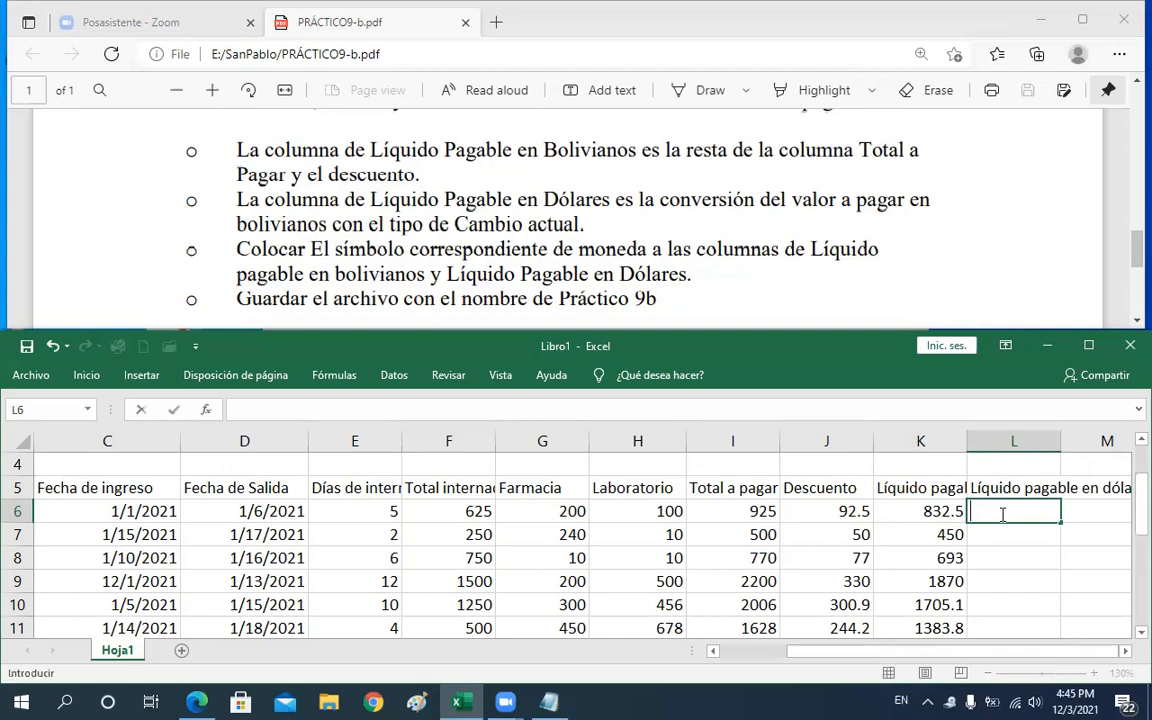
{"action": "type", "text": "="}
{"action": "left_click", "coordinate": [901, 514]}
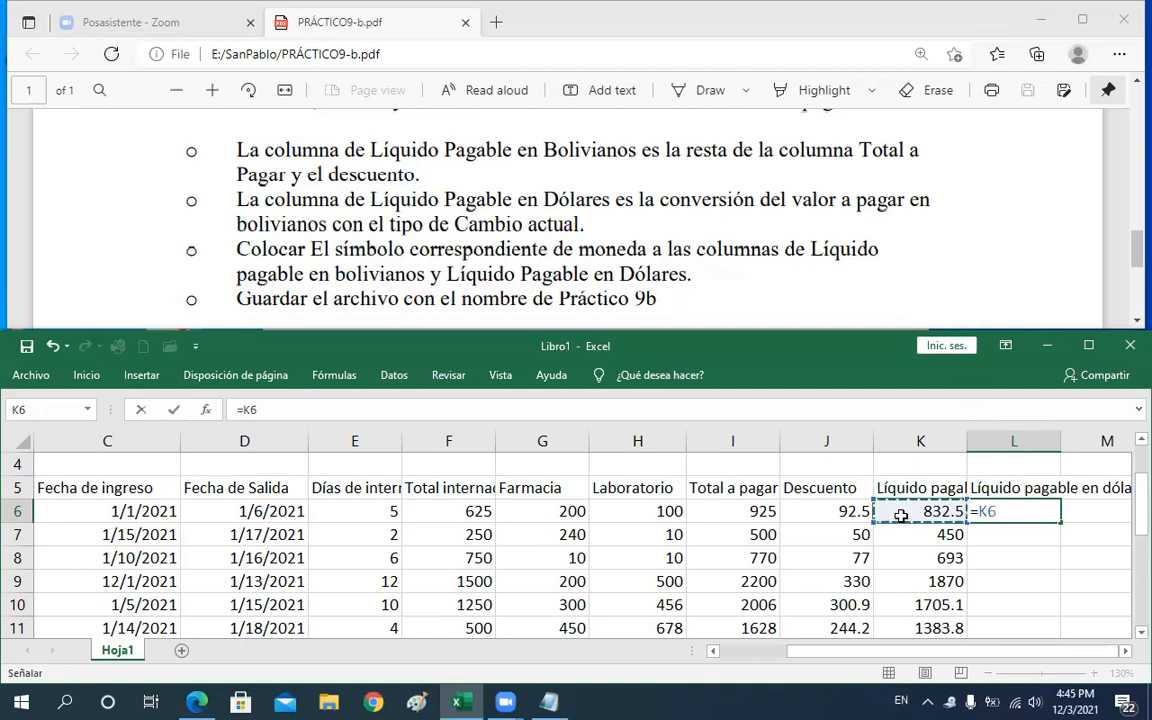
{"action": "type", "text": "*"}
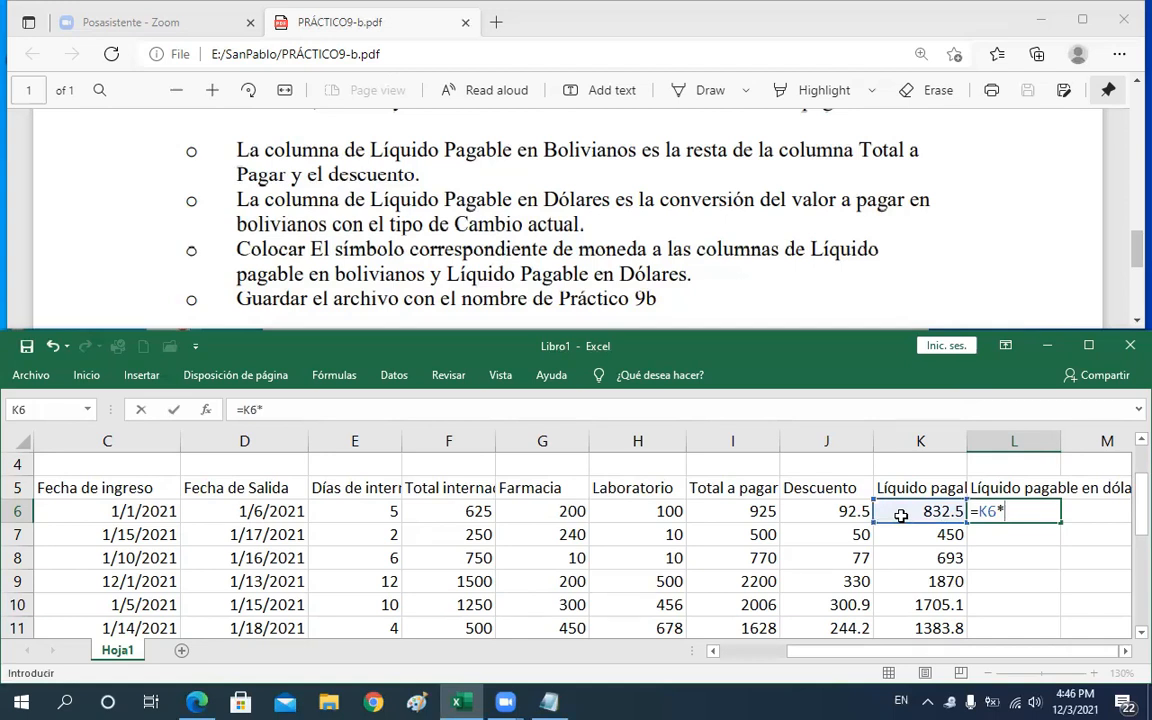
{"action": "type", "text": "6.96"}
{"action": "key", "text": "Return"}
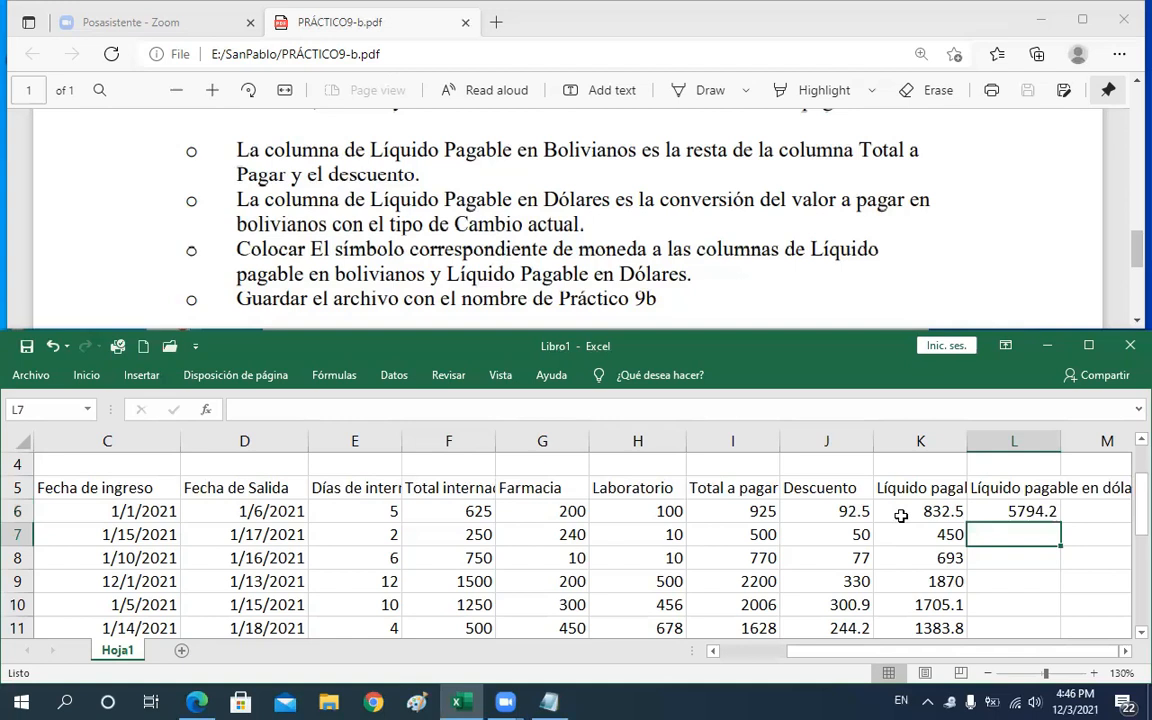
{"action": "key", "text": "Up"}
{"action": "key", "text": "Up"}
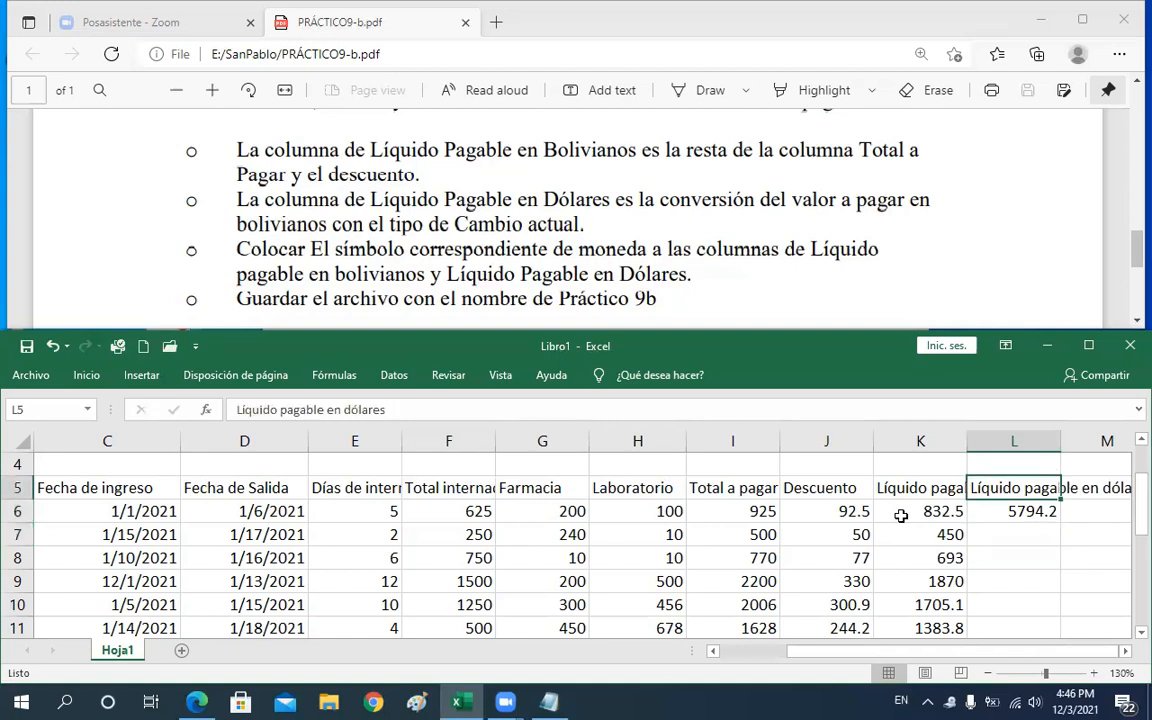
Change L6's dollar formula to divide K6 by 6.96 instead of multiplying
{"action": "scroll", "coordinate": [901, 515], "scroll_direction": "right", "scroll_amount": 1}
{"action": "key", "text": "Down"}
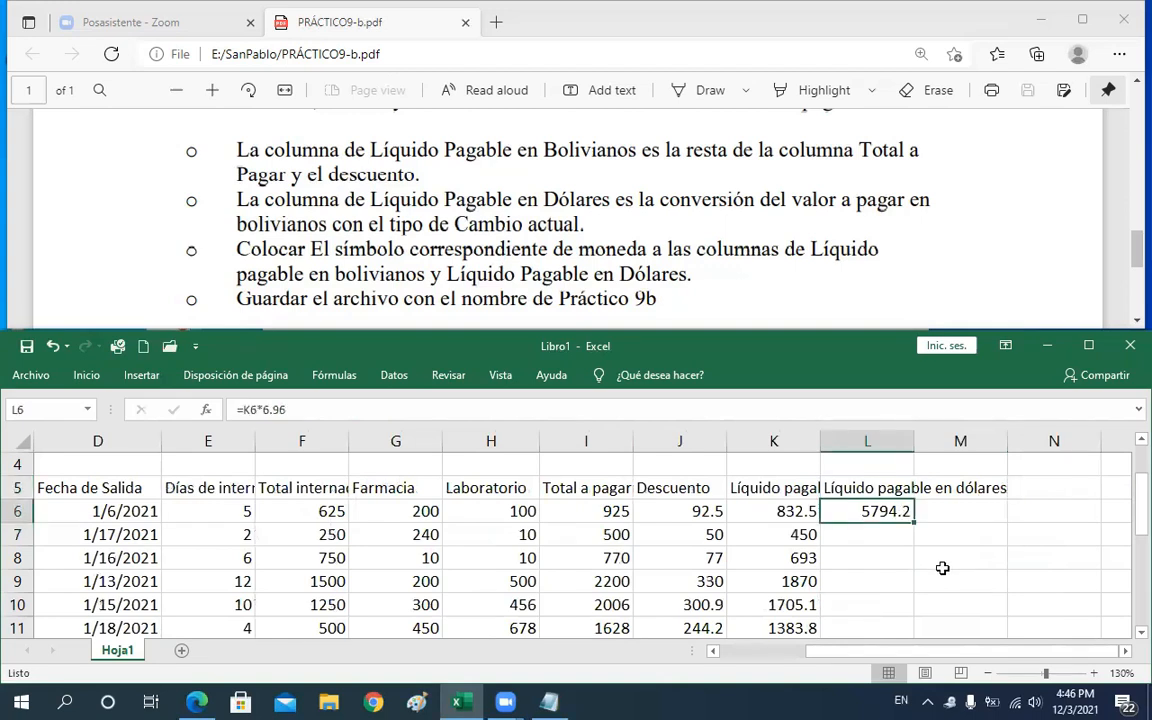
{"action": "key", "text": "F2"}
{"action": "key", "text": "Return"}
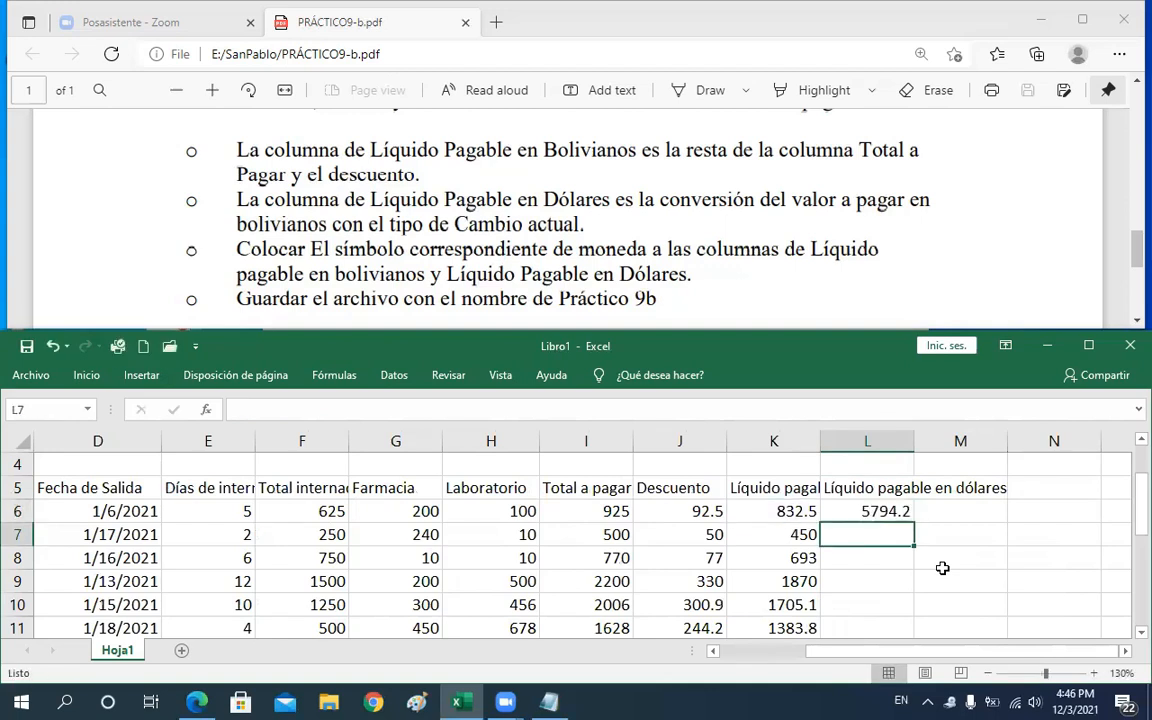
{"action": "left_click", "coordinate": [863, 510]}
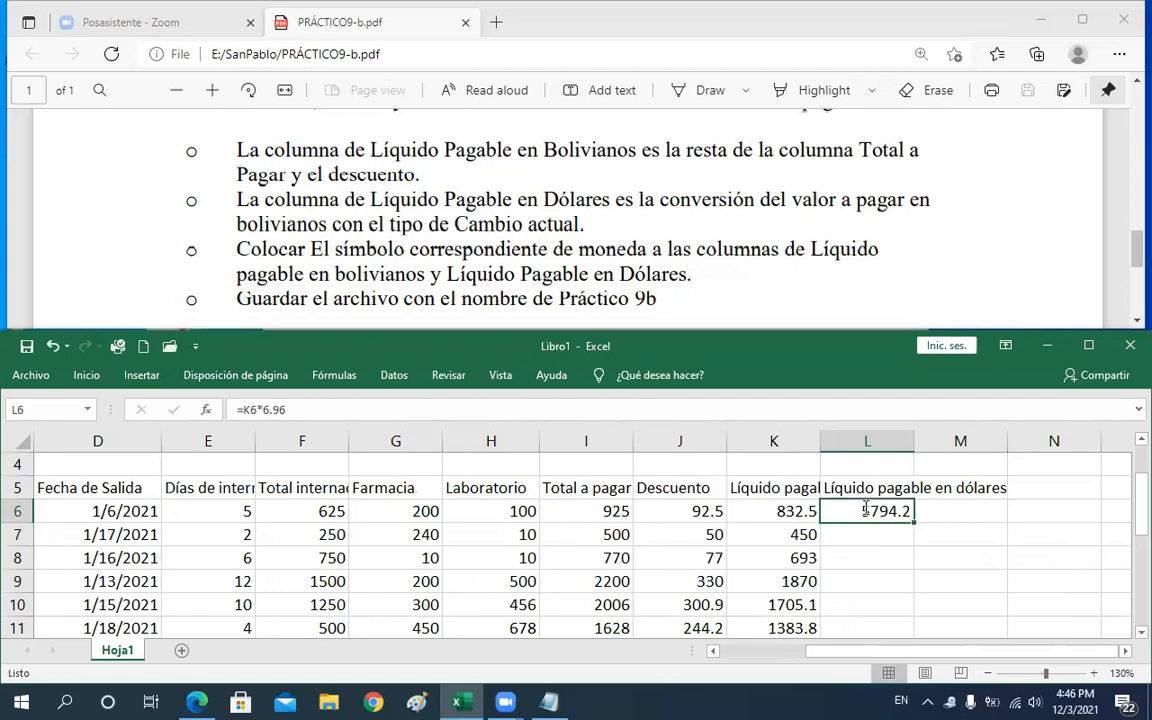
{"action": "double_click", "coordinate": [857, 512]}
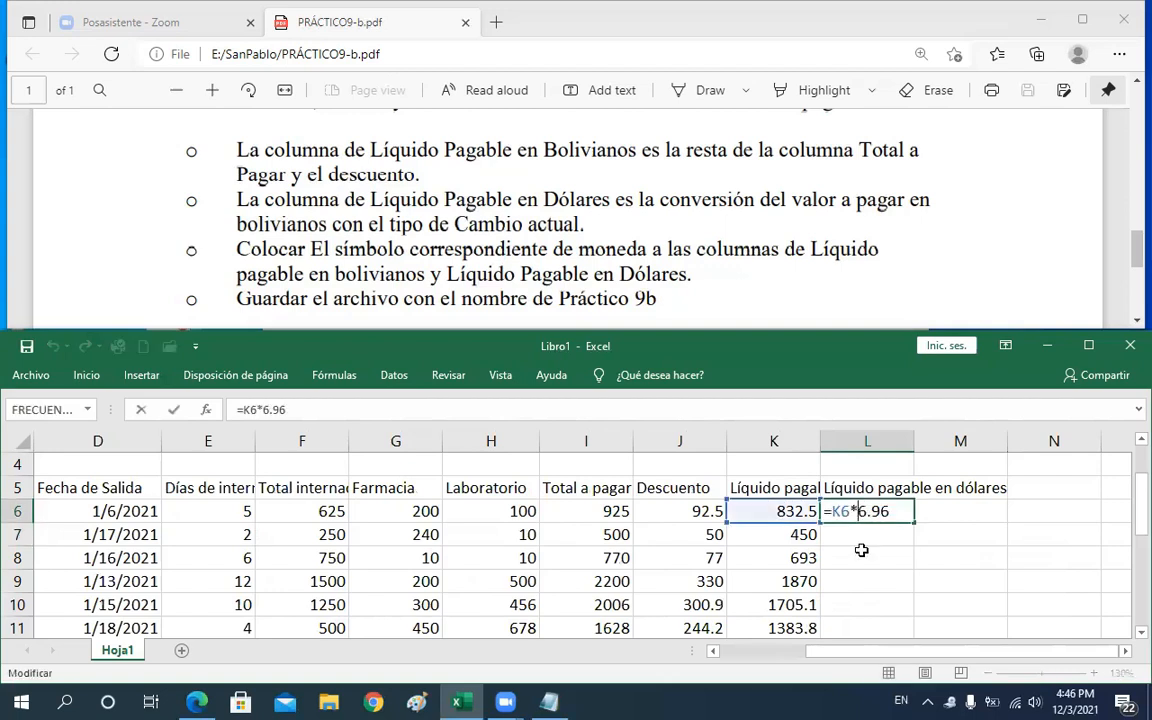
{"action": "key", "text": "BackSpace"}
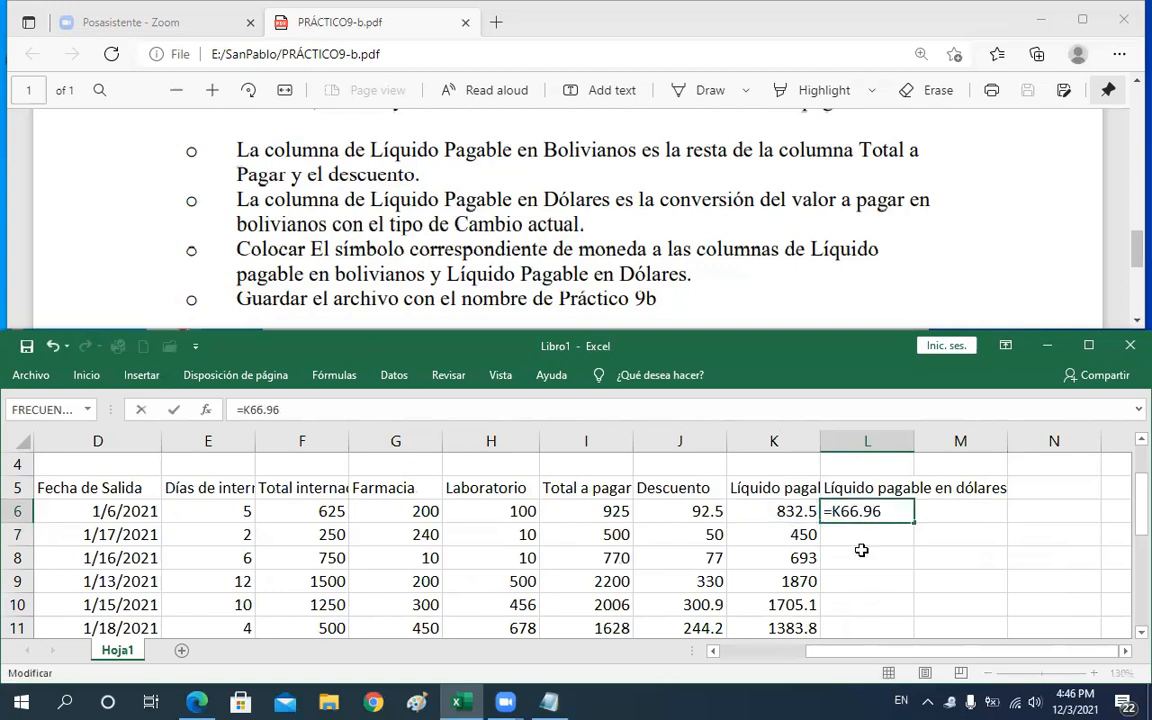
{"action": "type", "text": "&"}
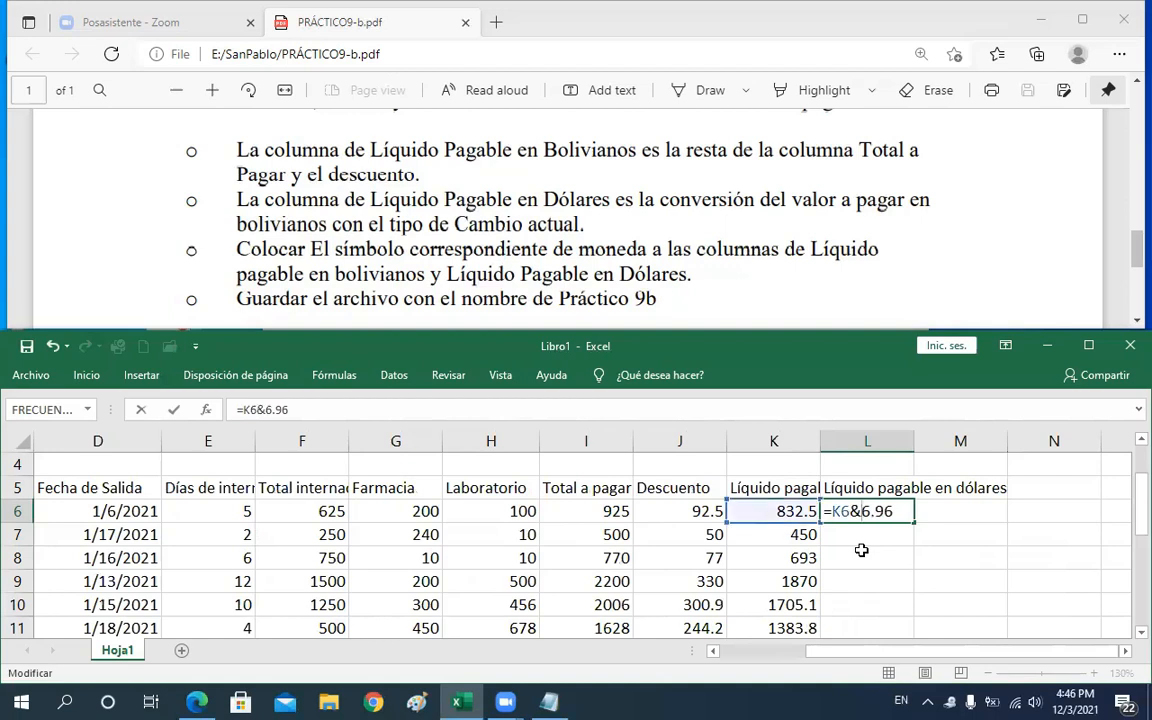
{"action": "key", "text": "BackSpace"}
{"action": "type", "text": "/"}
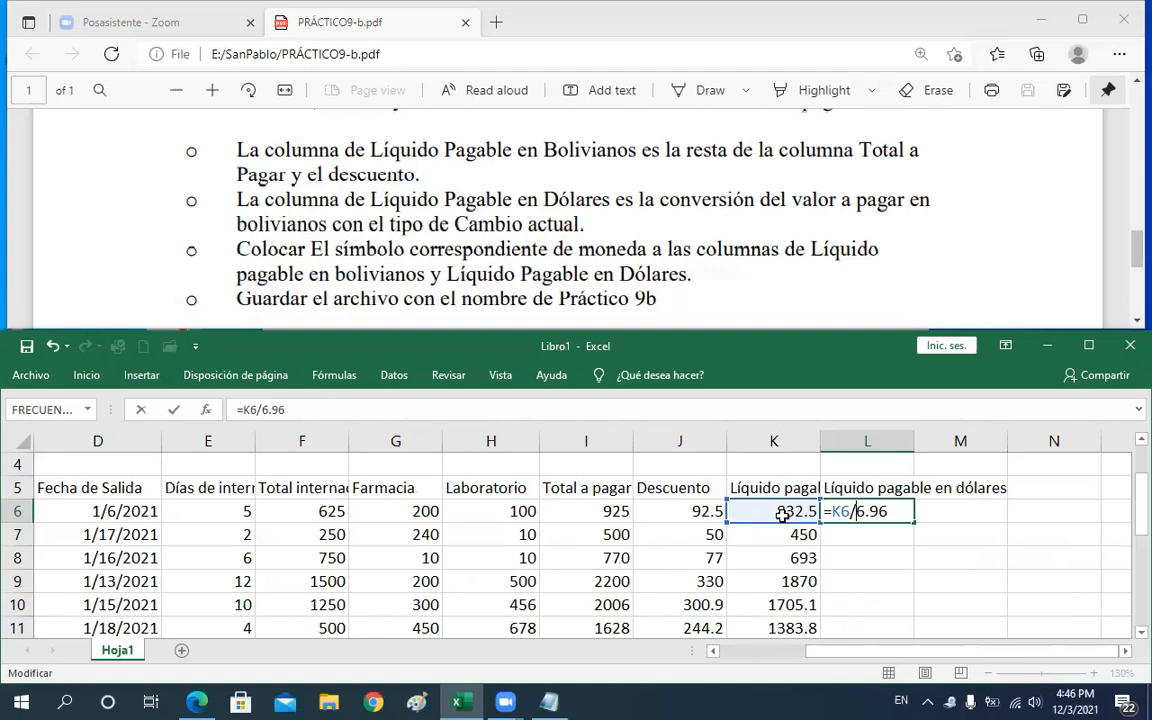
{"action": "key", "text": "Return"}
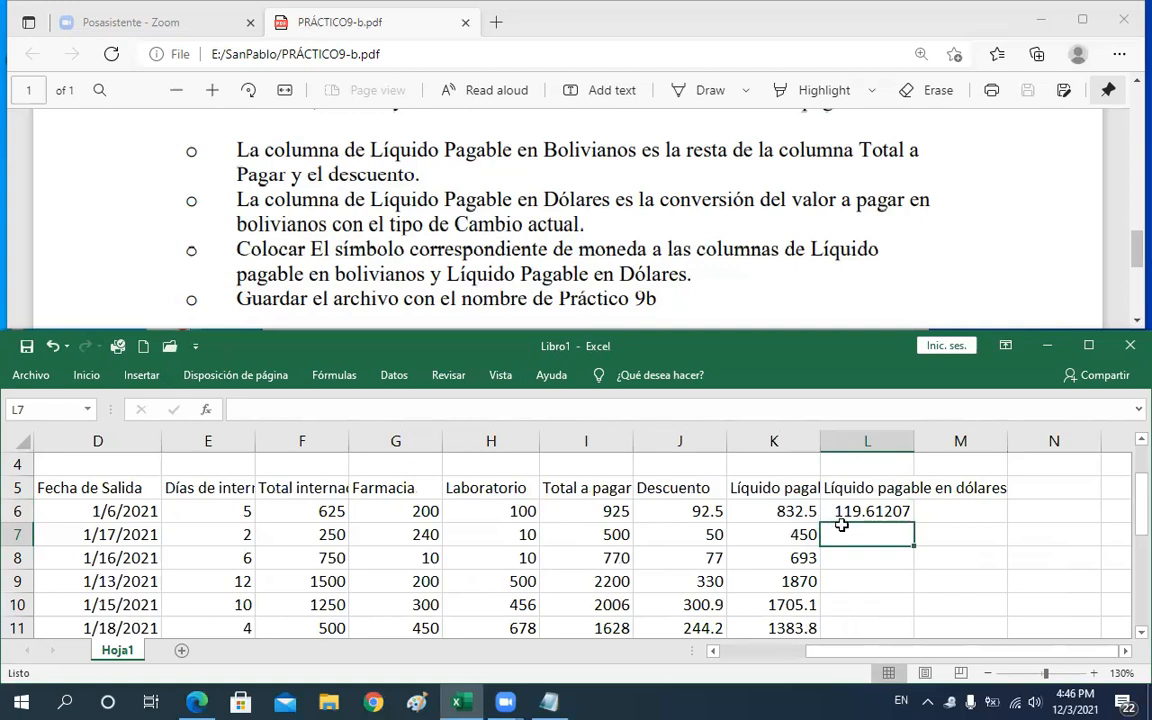
Fill L6's formula down the Líquido pagable en dólares column, then clear those cells
{"action": "left_click", "coordinate": [850, 511]}
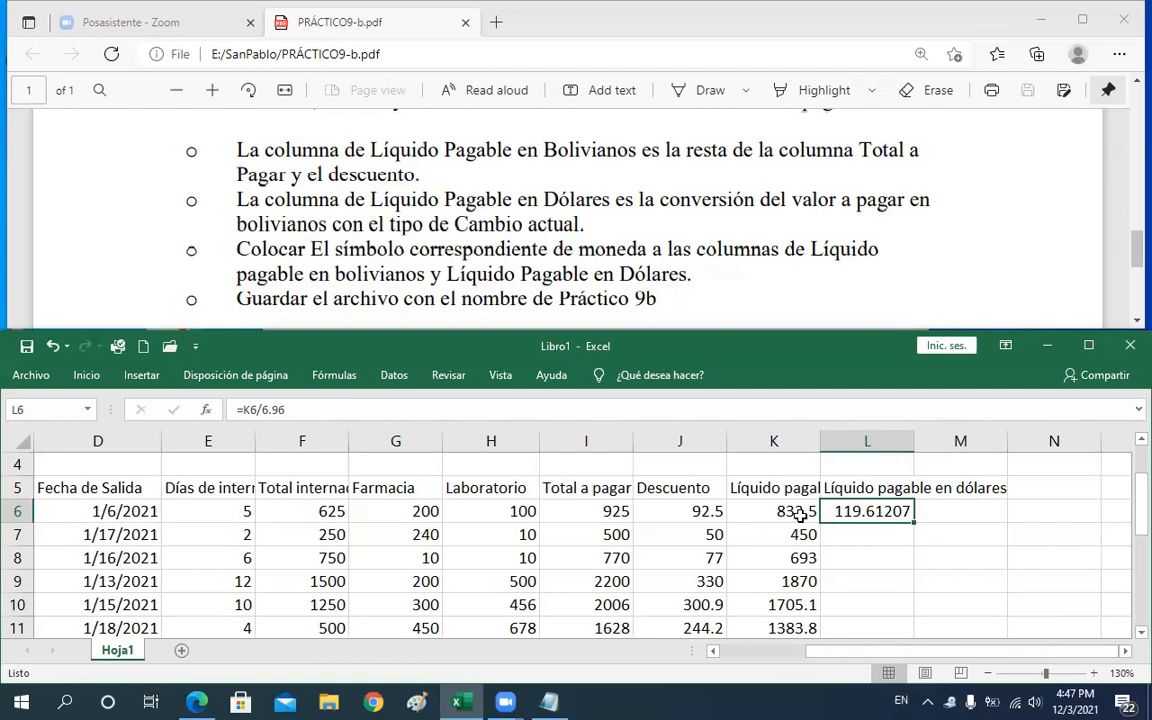
{"action": "double_click", "coordinate": [914, 523]}
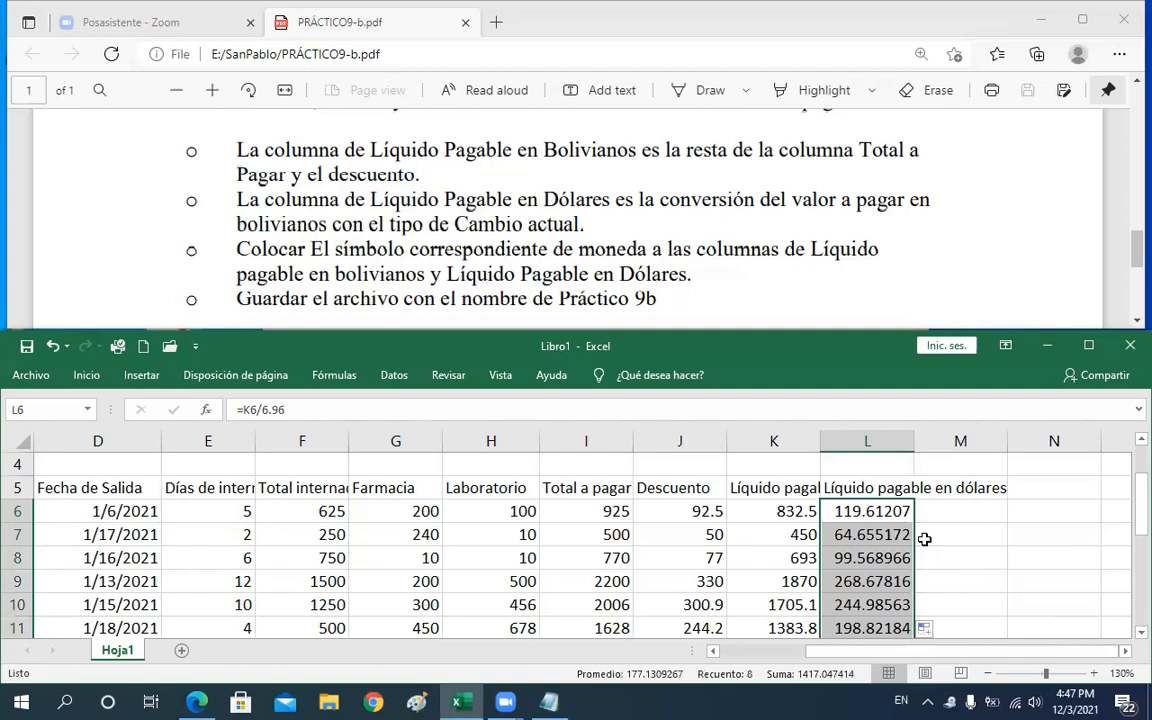
{"action": "key", "text": "Delete"}
Label cell K4 as tipo de cambio
{"action": "left_click", "coordinate": [808, 469]}
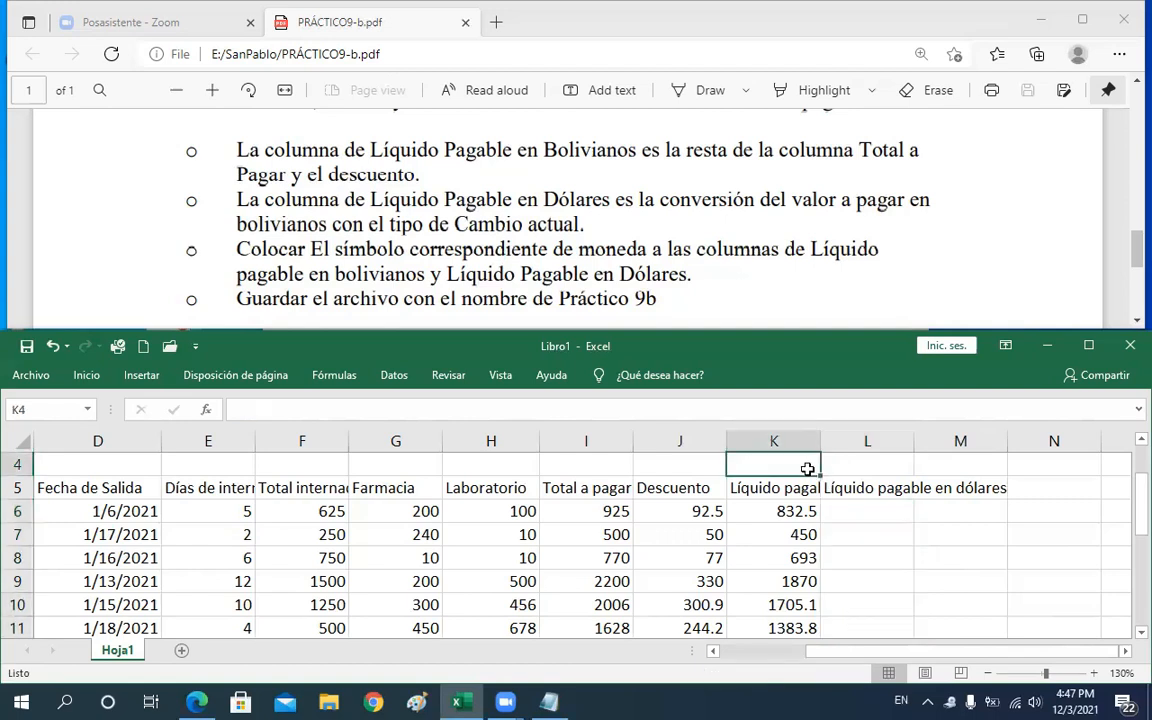
{"action": "scroll", "coordinate": [808, 469], "scroll_direction": "up", "scroll_amount": 1}
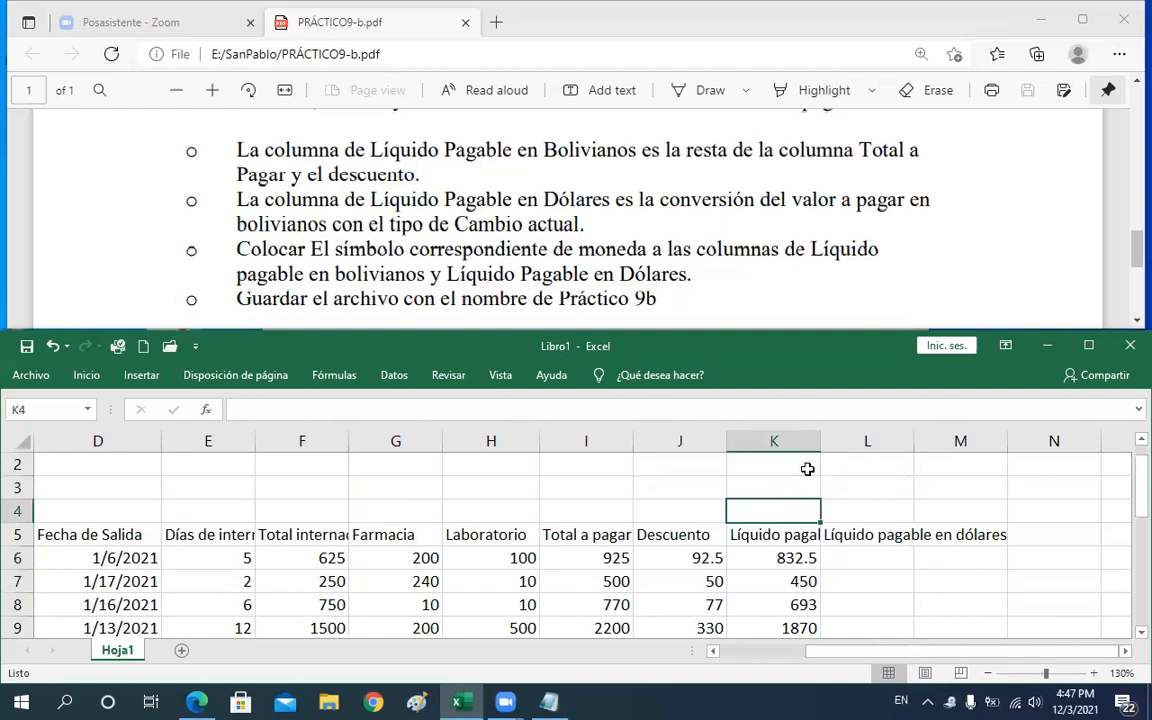
{"action": "type", "text": "Ca"}
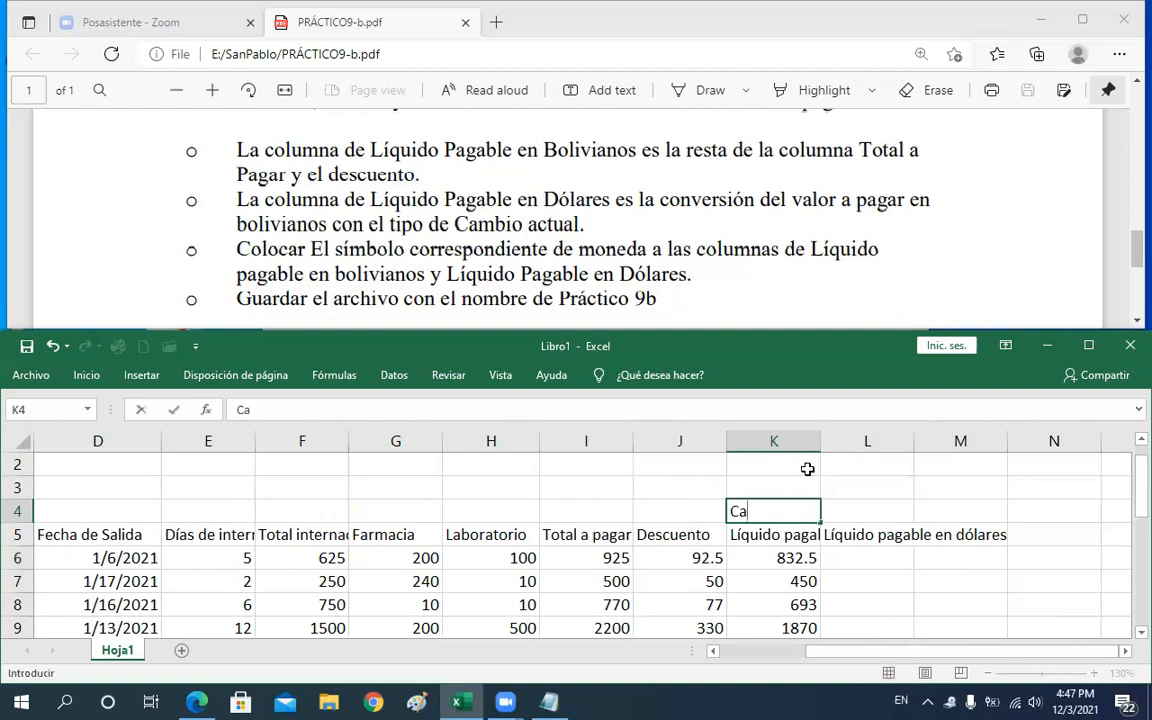
{"action": "key", "text": "BackSpace"}
{"action": "key", "text": "BackSpace"}
{"action": "type", "text": "ti[o"}
{"action": "key", "text": "BackSpace"}
{"action": "key", "text": "BackSpace"}
{"action": "key", "text": "BackSpace"}
{"action": "type", "text": "po"}
{"action": "key", "text": "BackSpace"}
{"action": "key", "text": "BackSpace"}
{"action": "key", "text": "BackSpace"}
{"action": "type", "text": "i[o"}
{"action": "key", "text": "BackSpace"}
{"action": "key", "text": "BackSpace"}
{"action": "type", "text": "po"}
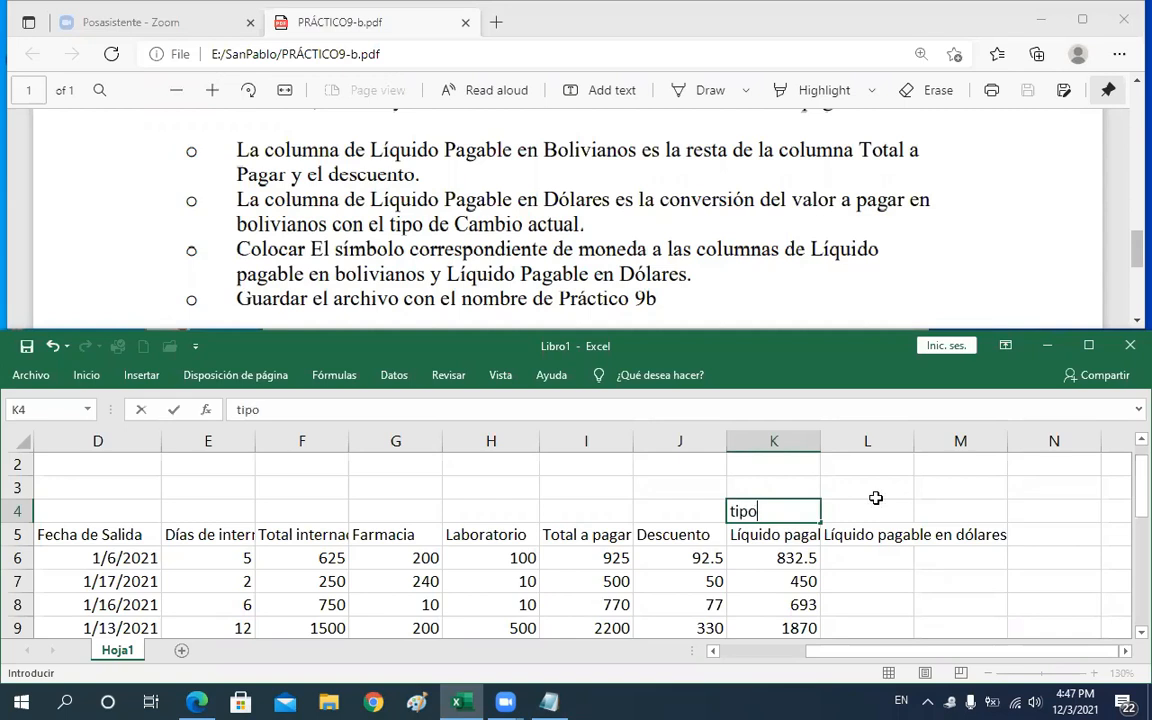
{"action": "type", "text": " de cambio"}
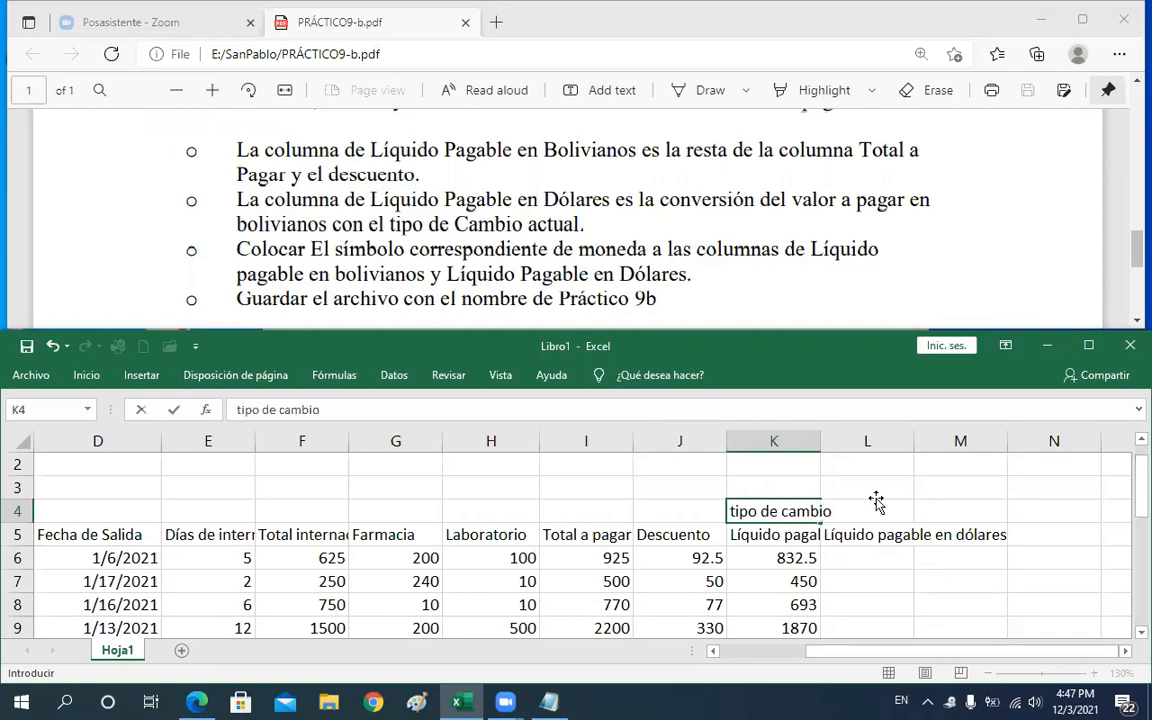
Enter the exchange rate 6,96 in L4
{"action": "left_click", "coordinate": [876, 500]}
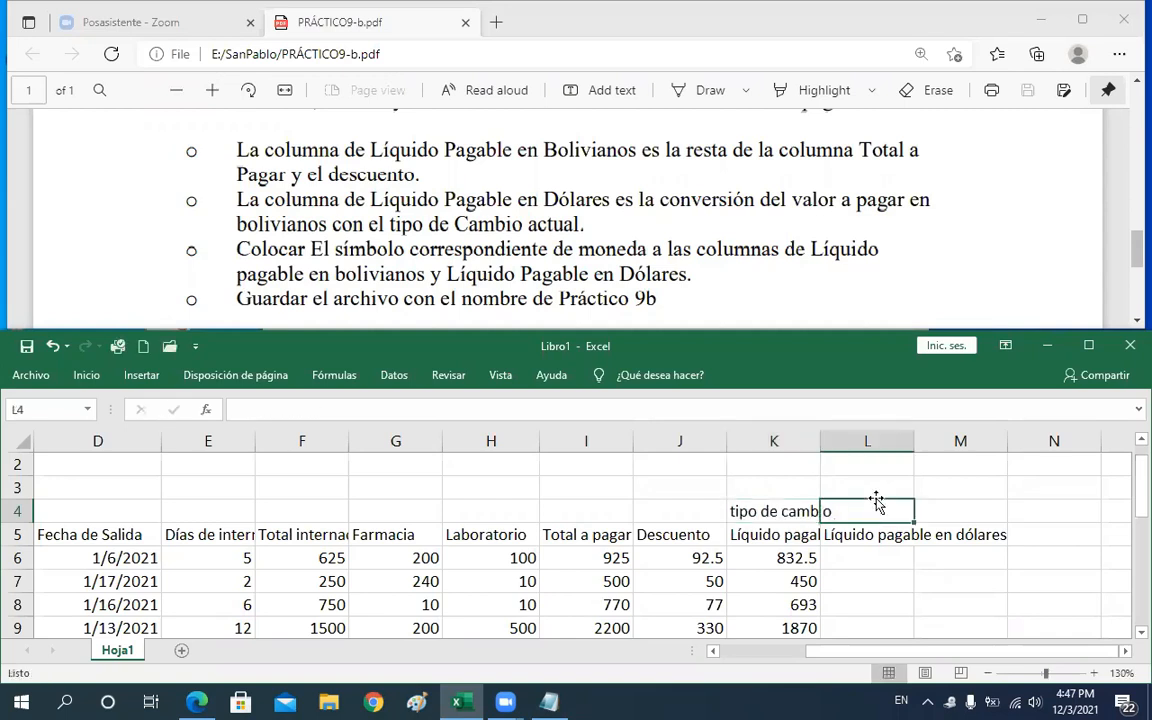
{"action": "type", "text": "6"}
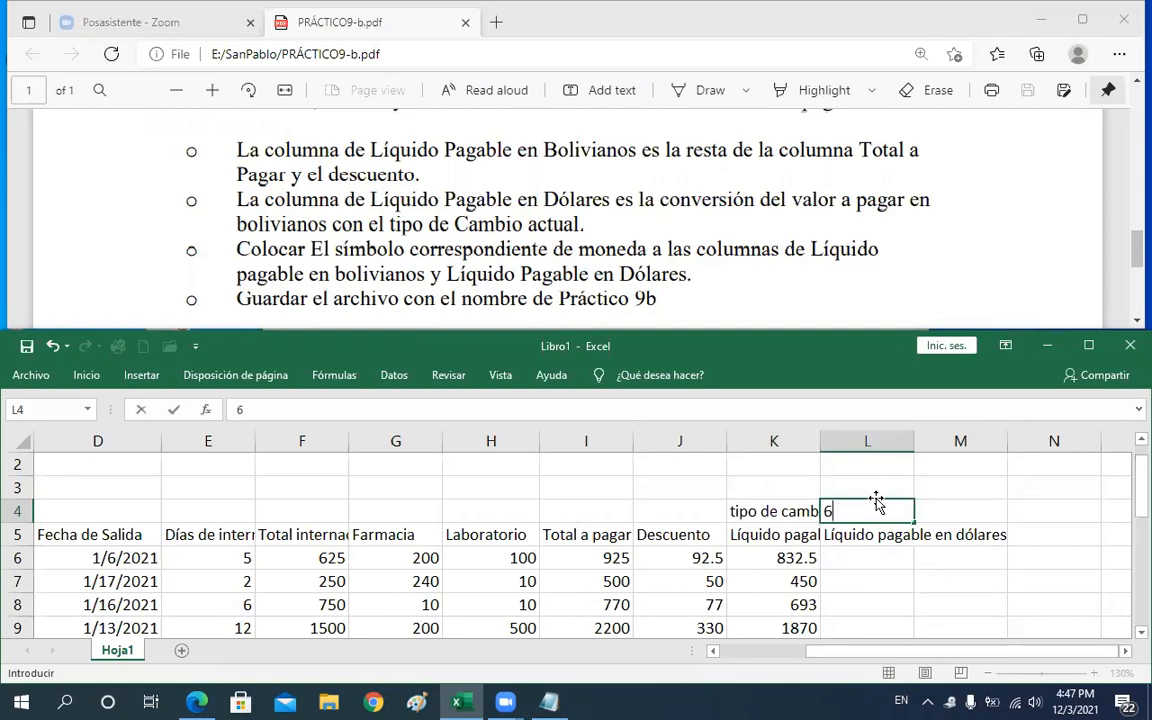
{"action": "type", "text": ",98"}
{"action": "key", "text": "BackSpace"}
{"action": "type", "text": "6"}
{"action": "key", "text": "Return"}
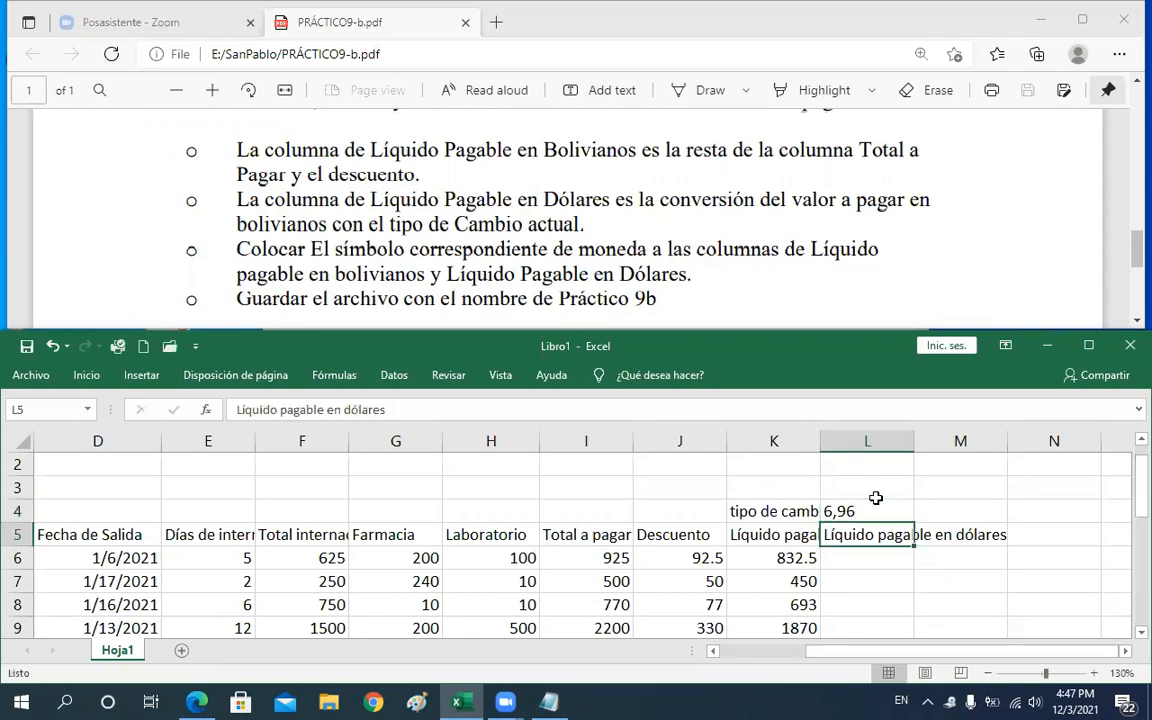
Enter =K6/L4 in L6 to convert bolivianos using the exchange-rate cell
{"action": "left_click", "coordinate": [876, 501]}
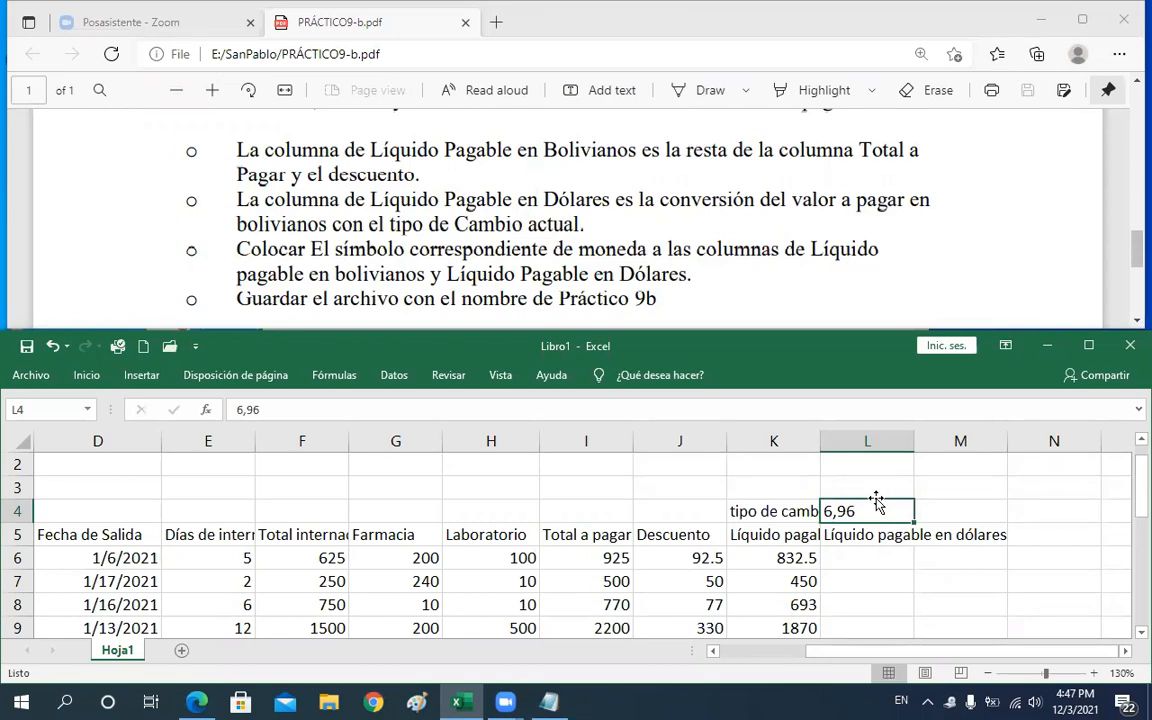
{"action": "left_click", "coordinate": [867, 556]}
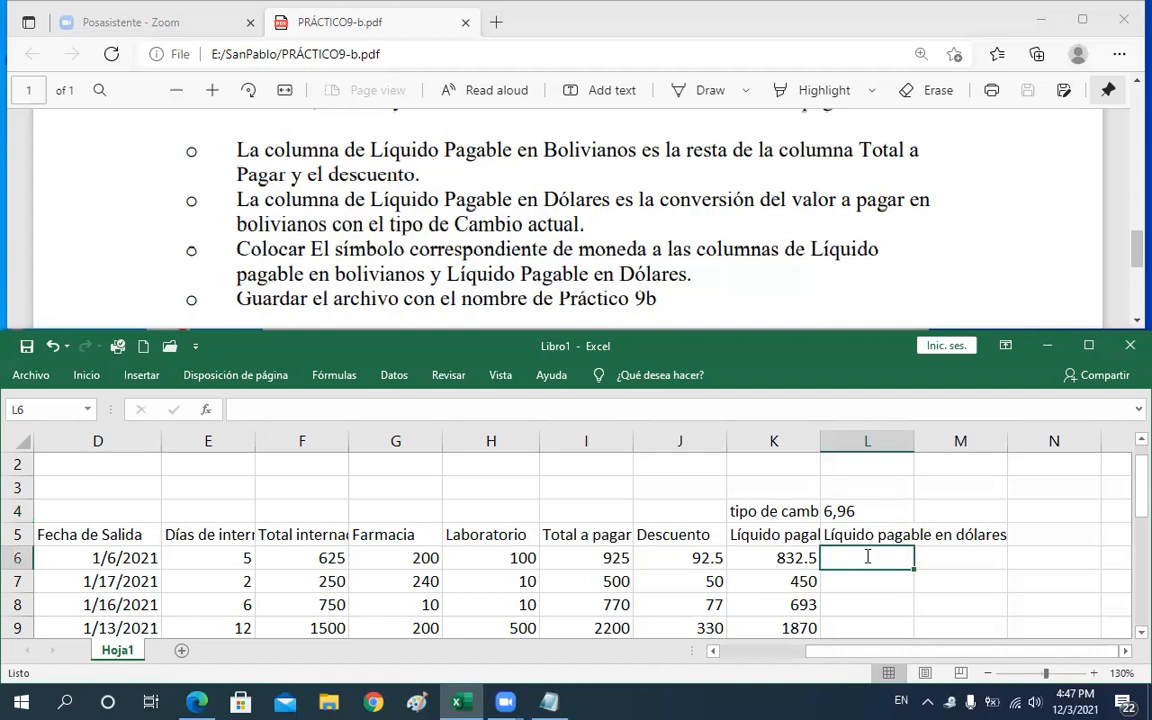
{"action": "type", "text": "="}
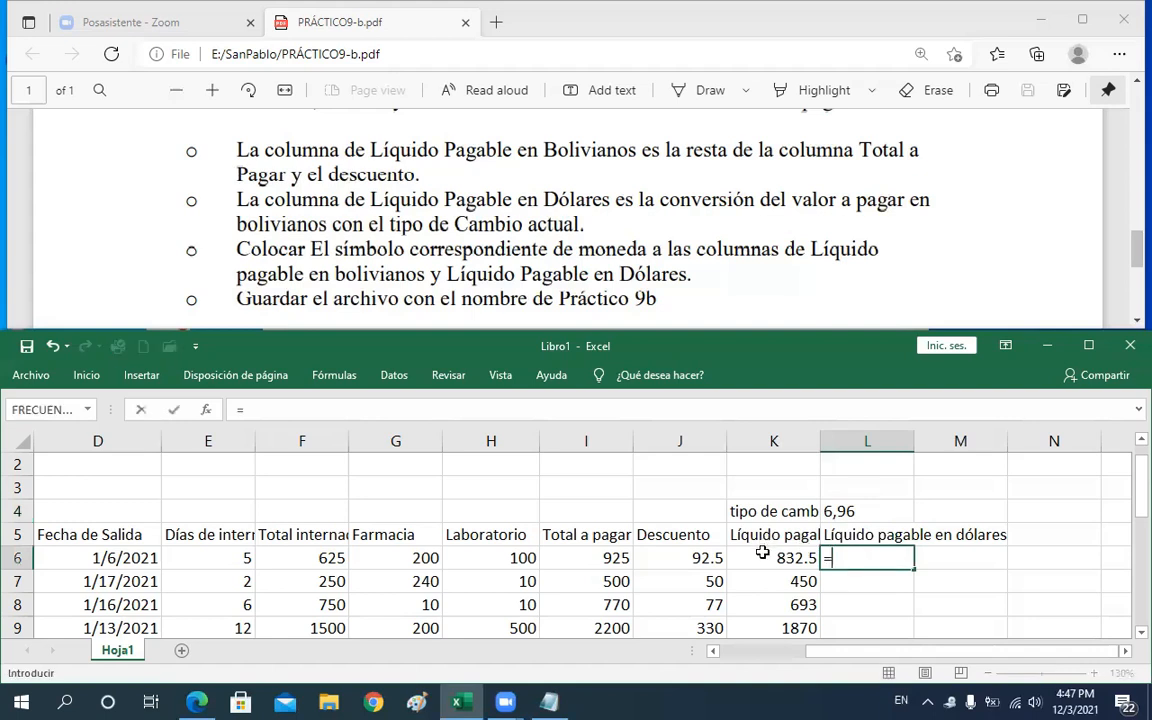
{"action": "left_click", "coordinate": [763, 553]}
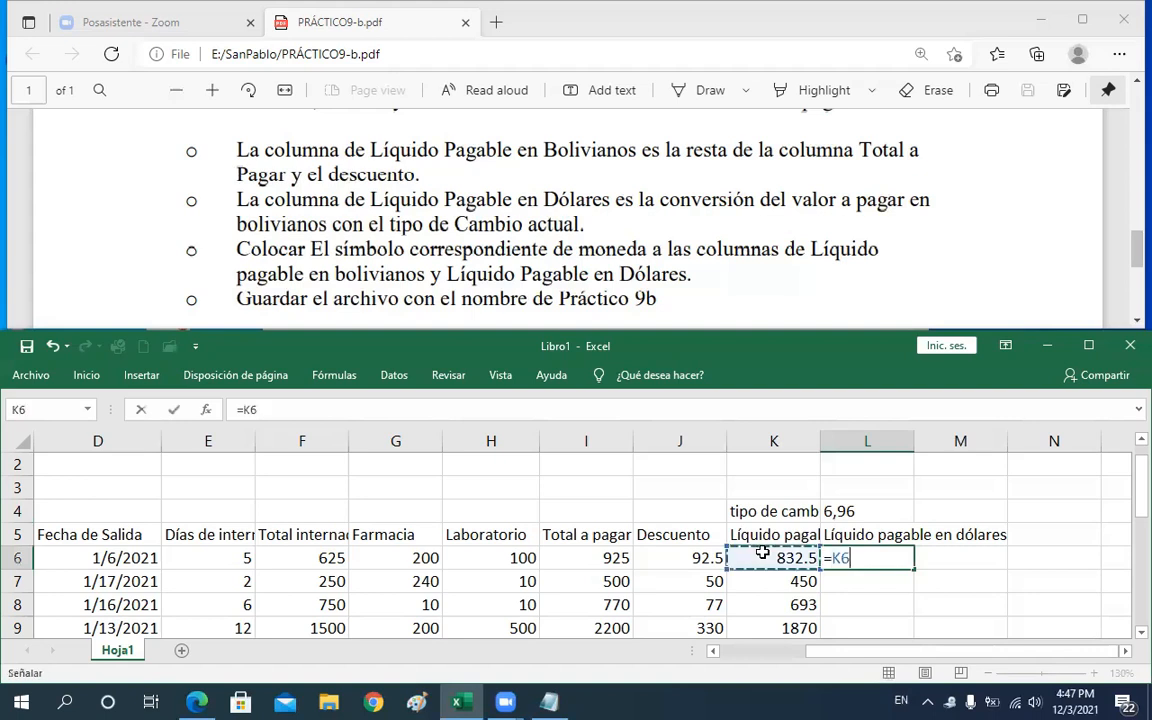
{"action": "type", "text": "&"}
{"action": "key", "text": "BackSpace"}
{"action": "type", "text": "/"}
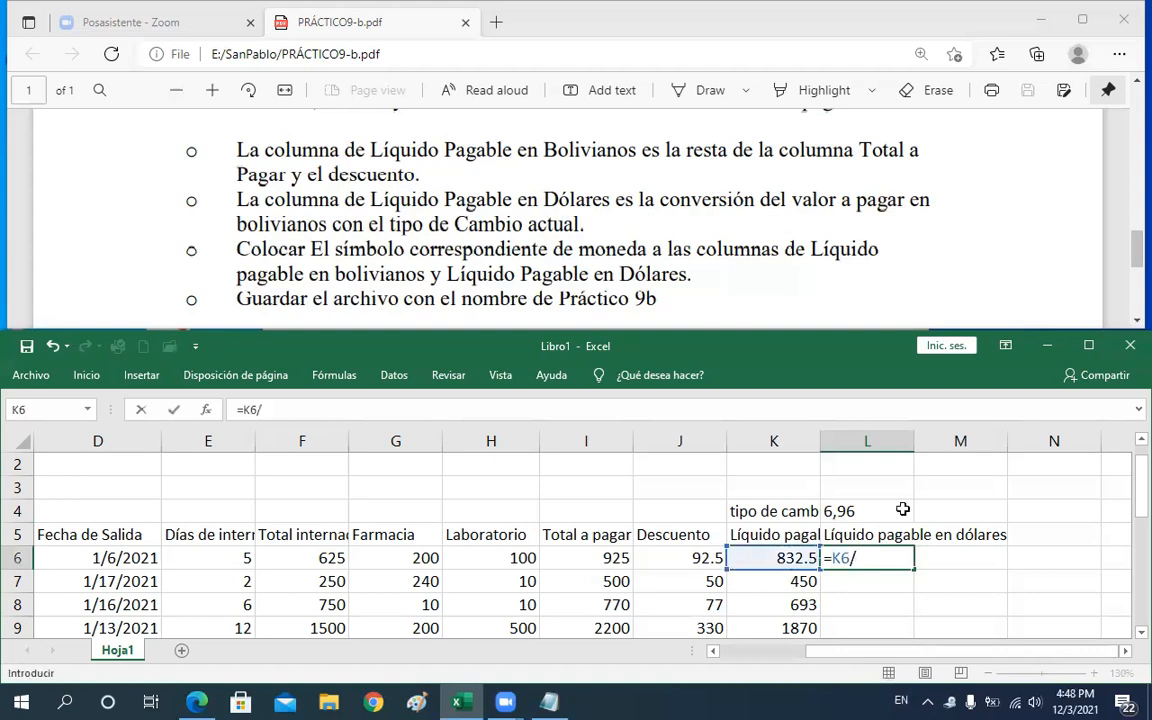
{"action": "left_click", "coordinate": [899, 512]}
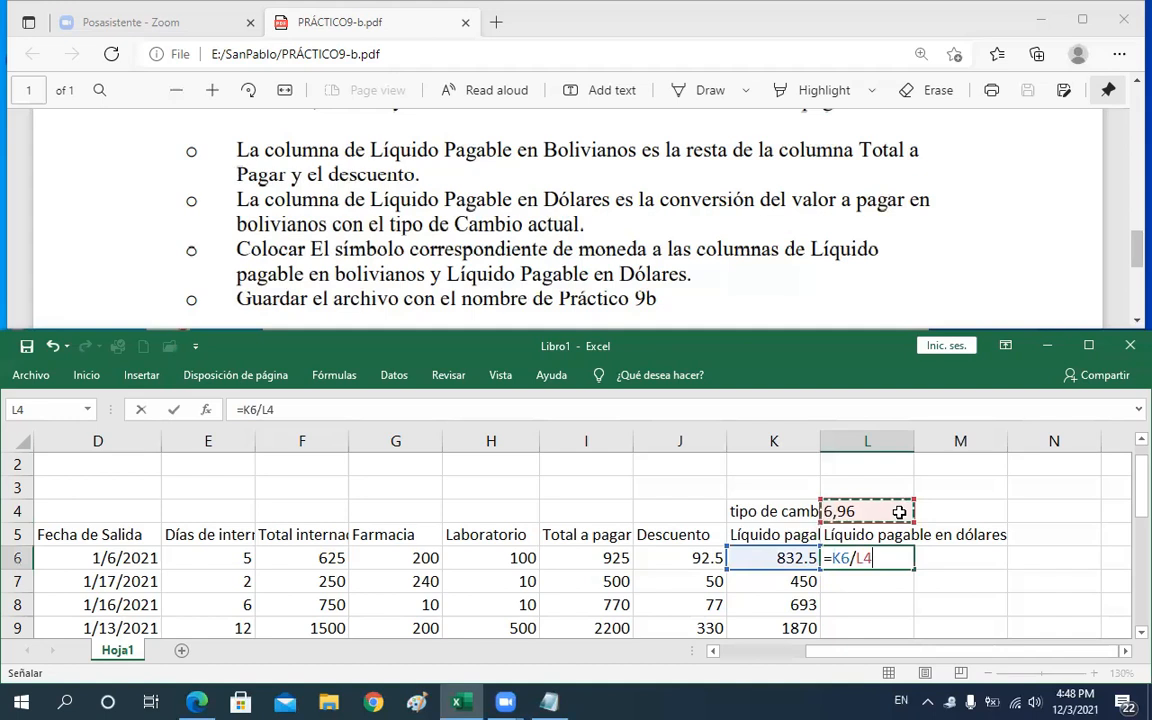
{"action": "key", "text": "Return"}
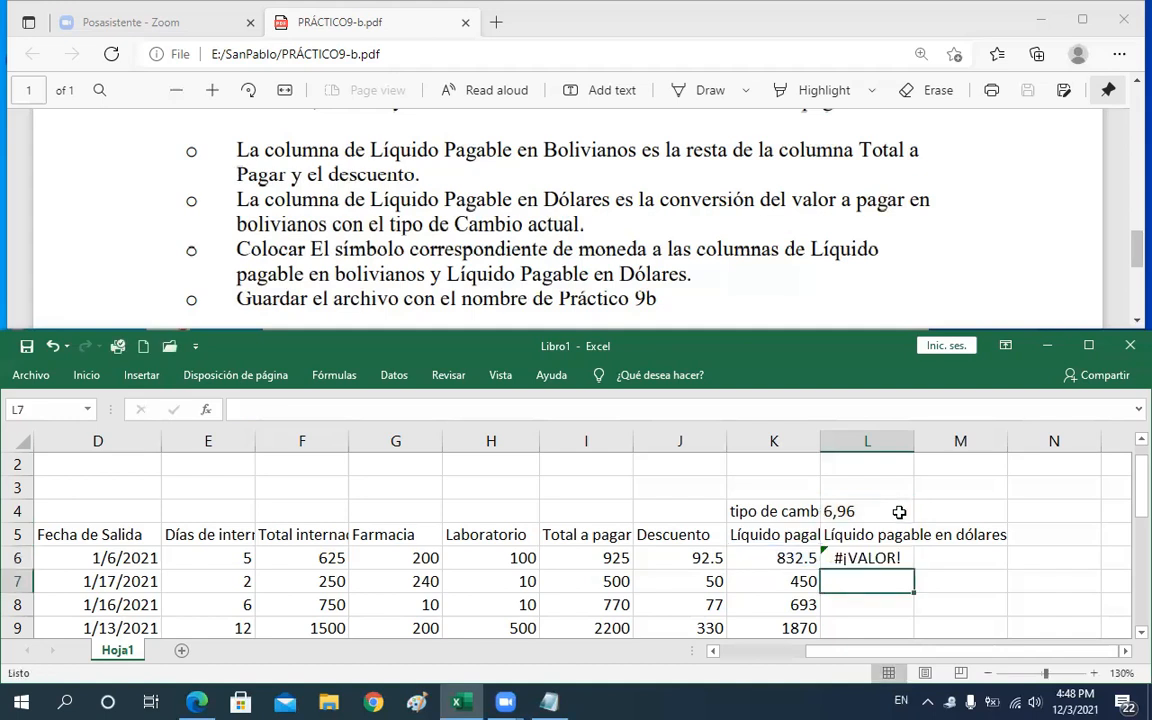
Correct the exchange rate in L4 to 6.96 with a decimal point
{"action": "double_click", "coordinate": [841, 511]}
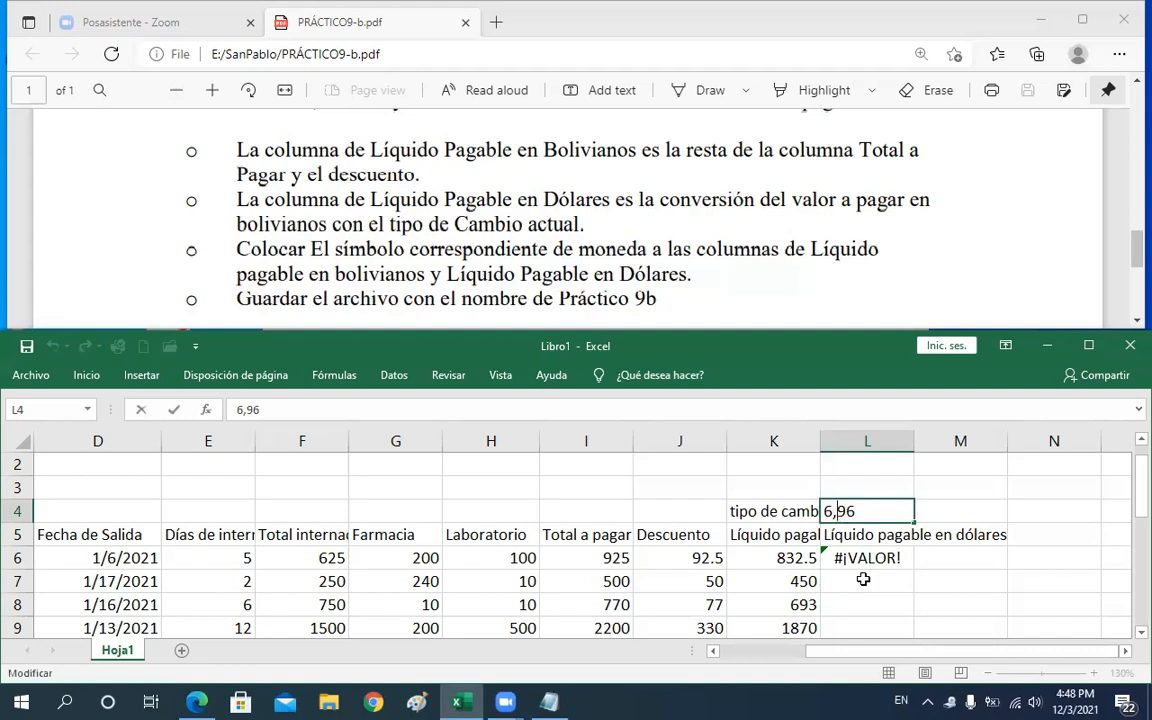
{"action": "key", "text": "BackSpace"}
{"action": "type", "text": "."}
{"action": "key", "text": "Return"}
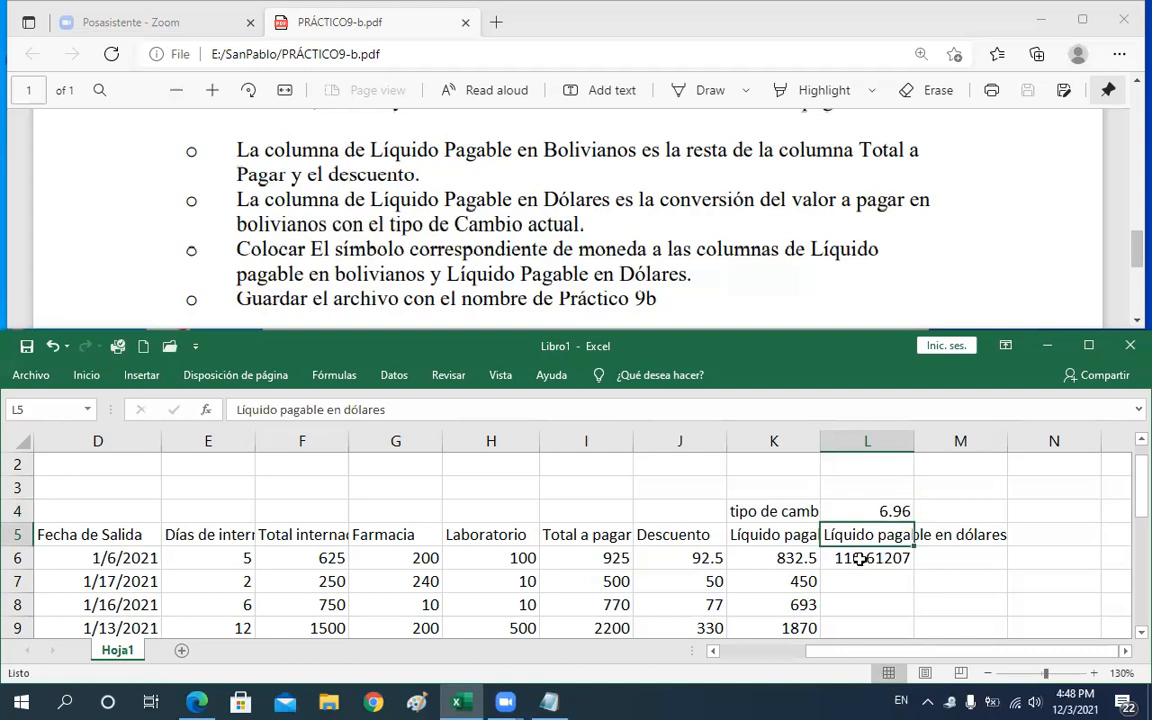
Fill L6's dollar formula down to row 13
{"action": "left_click", "coordinate": [860, 563]}
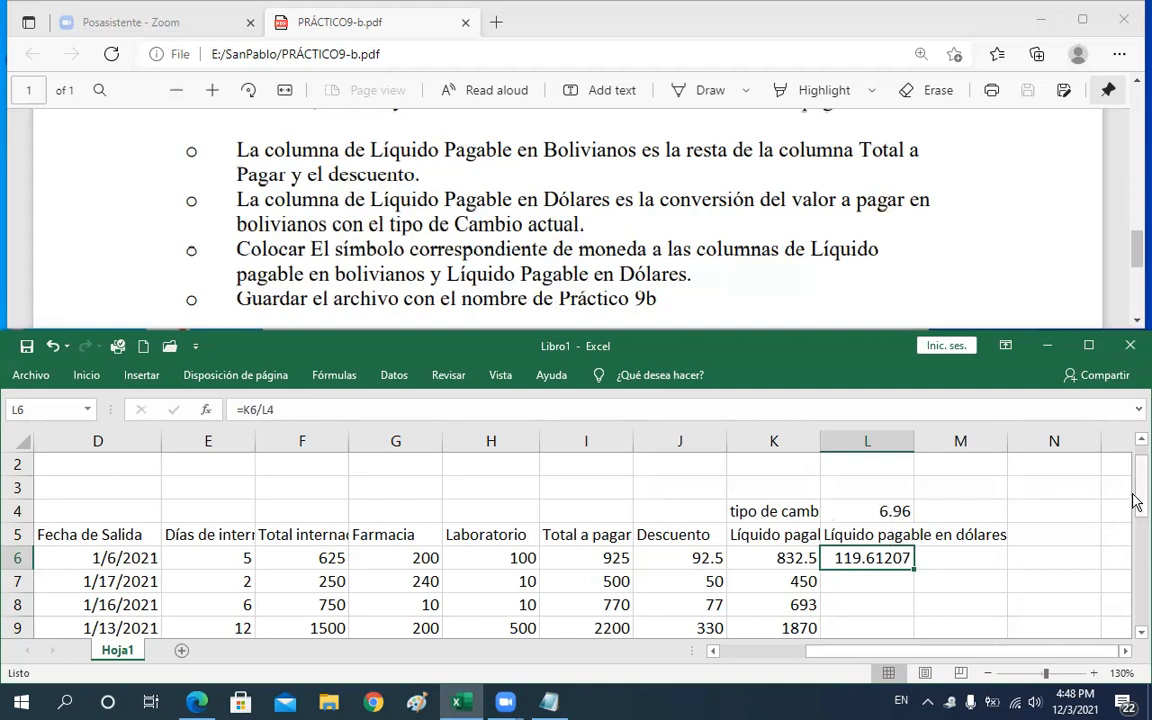
{"action": "left_click_drag", "start_coordinate": [1135, 505], "coordinate": [1132, 520]}
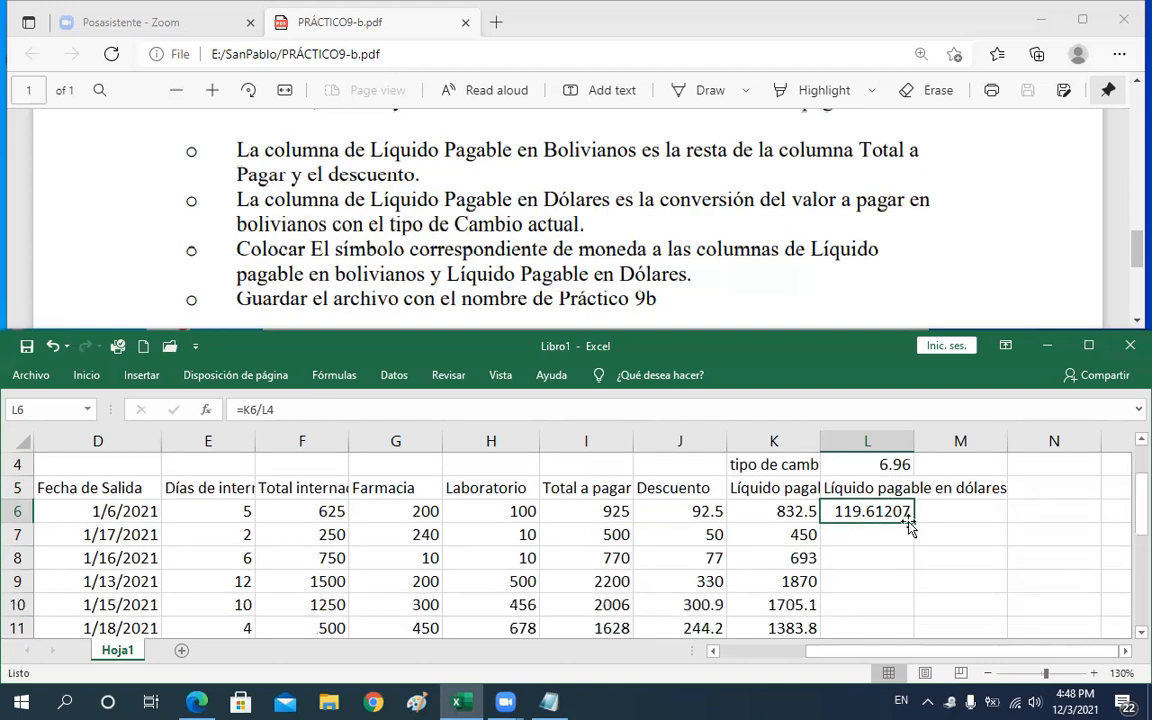
{"action": "left_click_drag", "start_coordinate": [916, 524], "coordinate": [903, 586]}
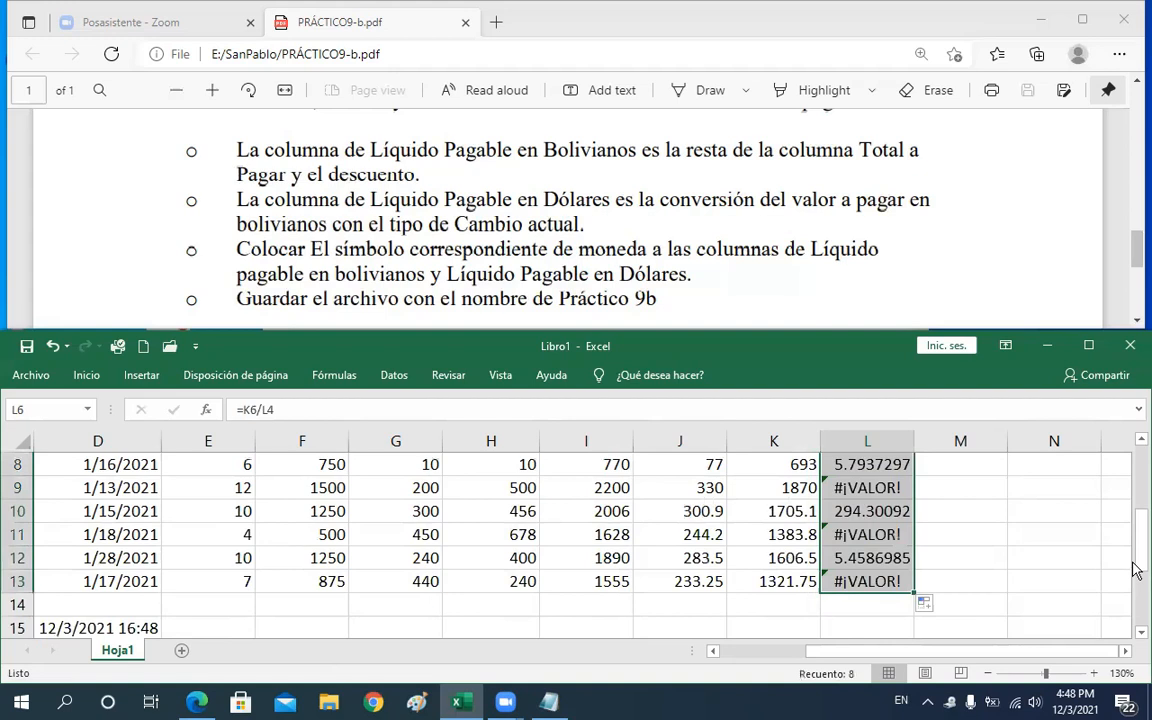
{"action": "left_click_drag", "start_coordinate": [1137, 538], "coordinate": [1137, 514]}
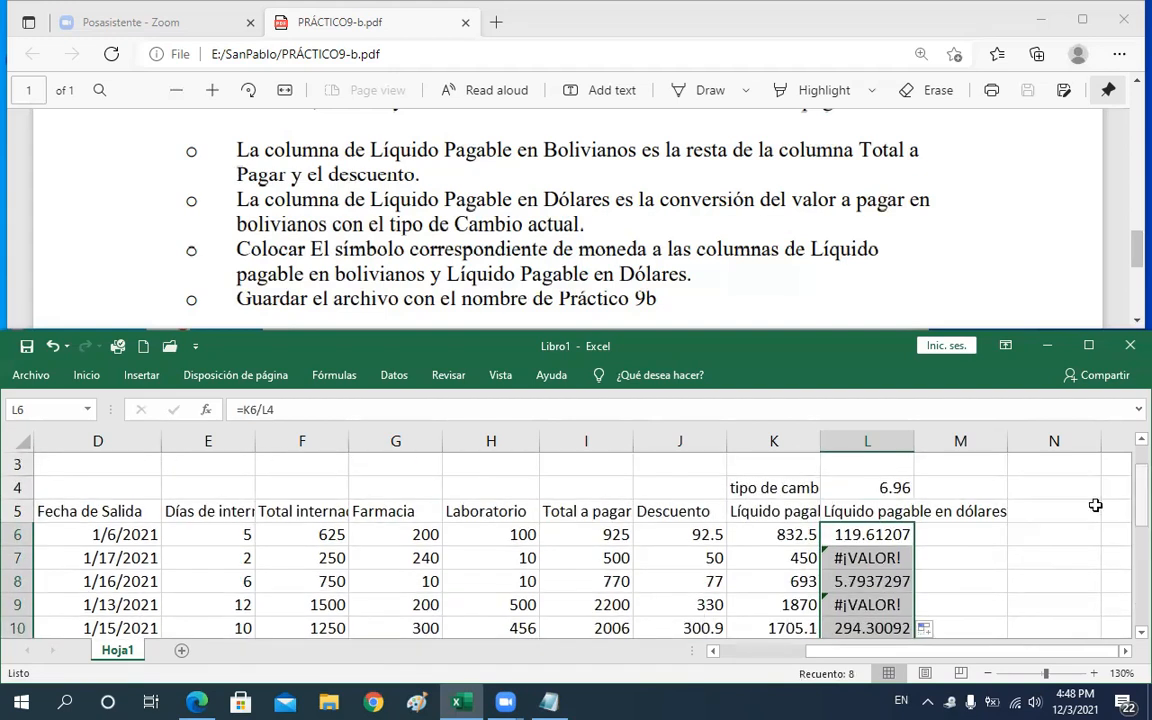
{"action": "left_click", "coordinate": [884, 485]}
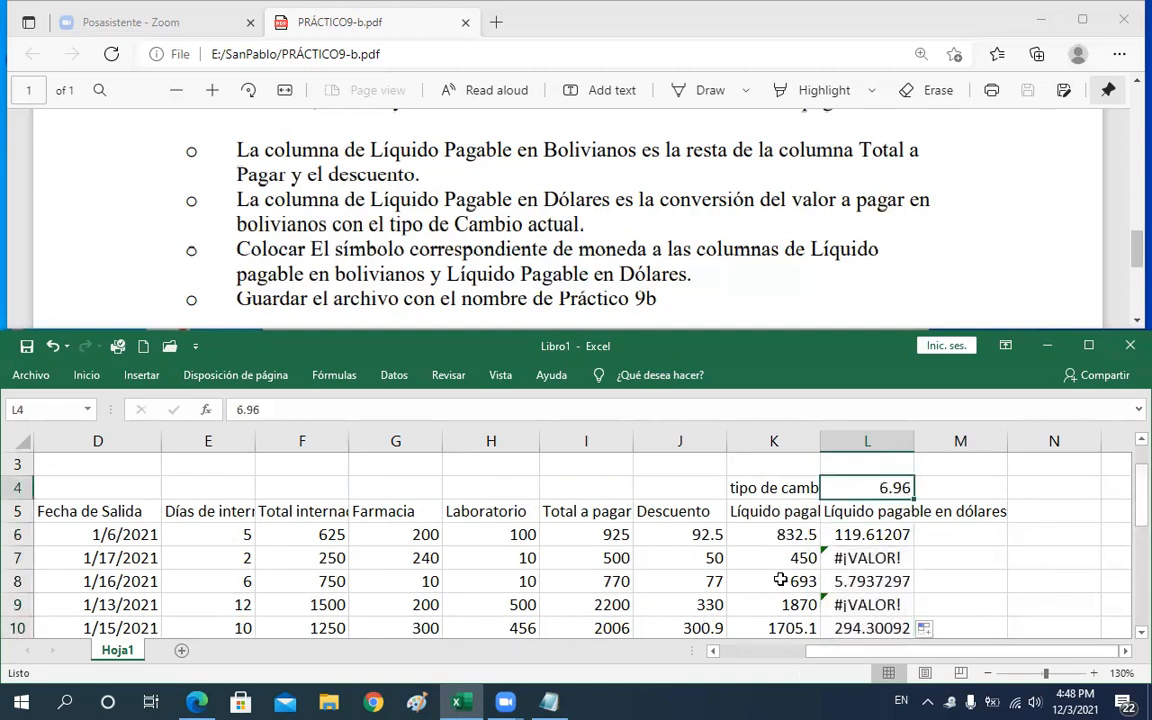
{"action": "left_click_drag", "start_coordinate": [775, 558], "coordinate": [778, 613]}
{"action": "key", "text": "Up"}
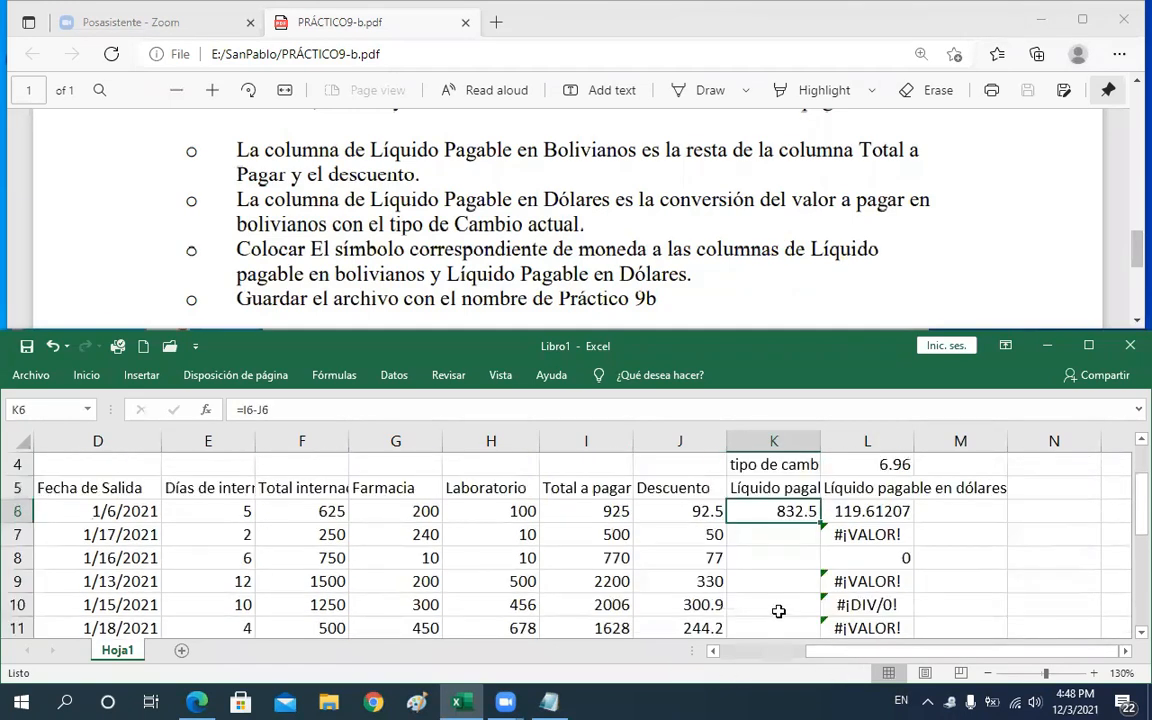
{"action": "left_click_drag", "start_coordinate": [822, 536], "coordinate": [776, 548]}
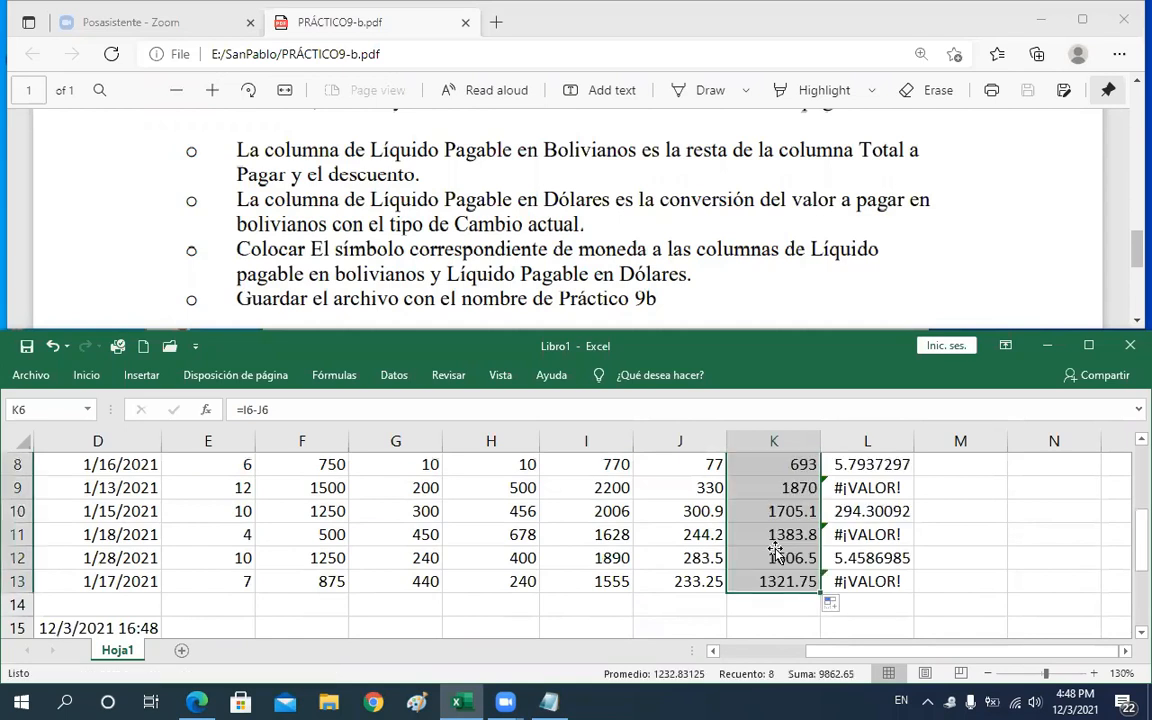
{"action": "left_click", "coordinate": [775, 548]}
{"action": "key", "text": "Up"}
{"action": "key", "text": "Up"}
{"action": "key", "text": "Up"}
{"action": "key", "text": "Up"}
{"action": "key", "text": "Up"}
{"action": "key", "text": "Up"}
{"action": "key", "text": "Up"}
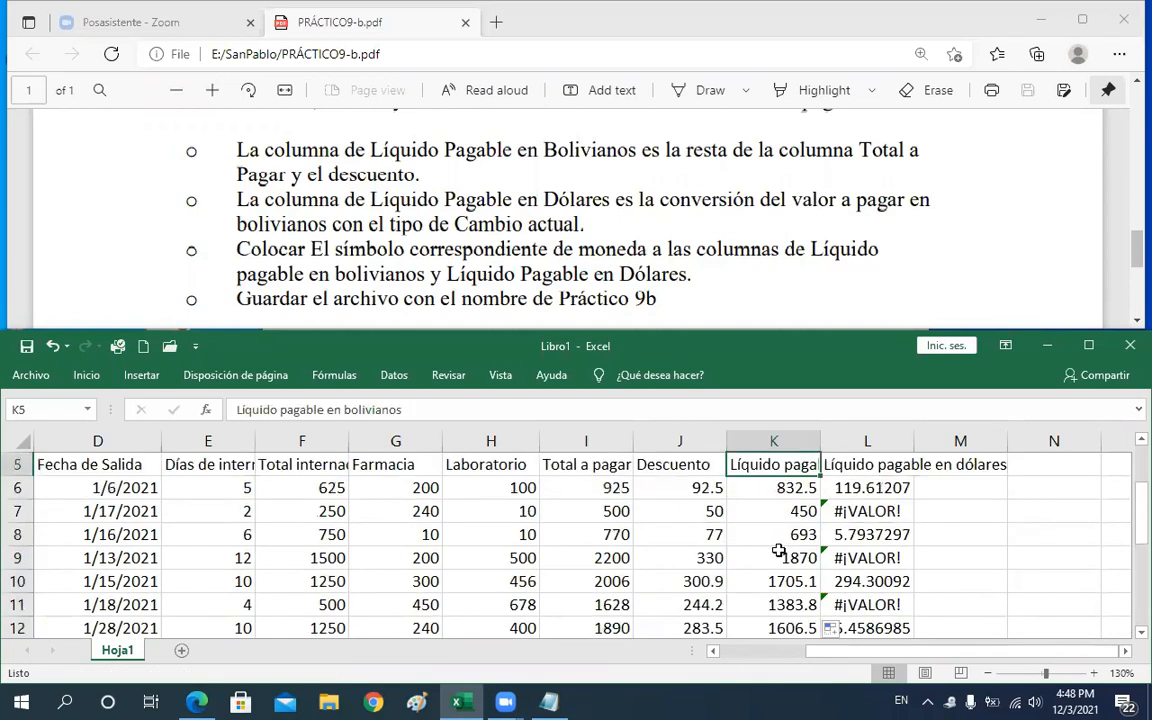
Inspect the Líquido pagable en bolivianos formulas in K6, K10 and K13 without changing them
{"action": "double_click", "coordinate": [795, 487]}
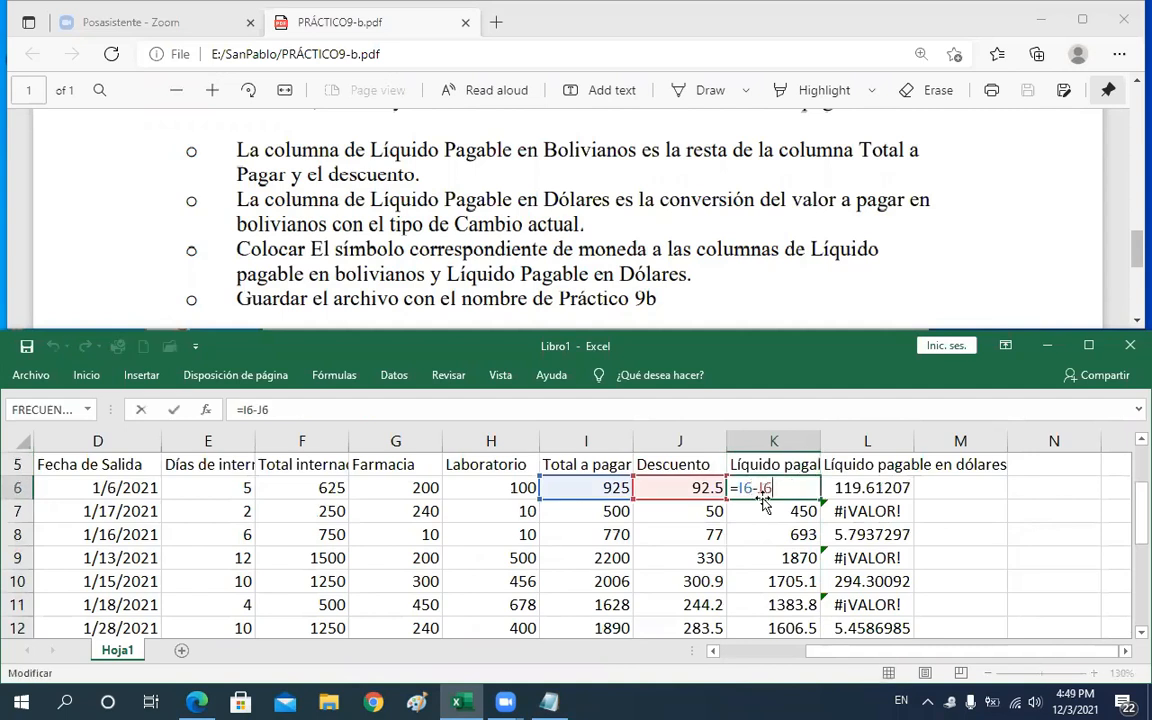
{"action": "left_click", "coordinate": [792, 583]}
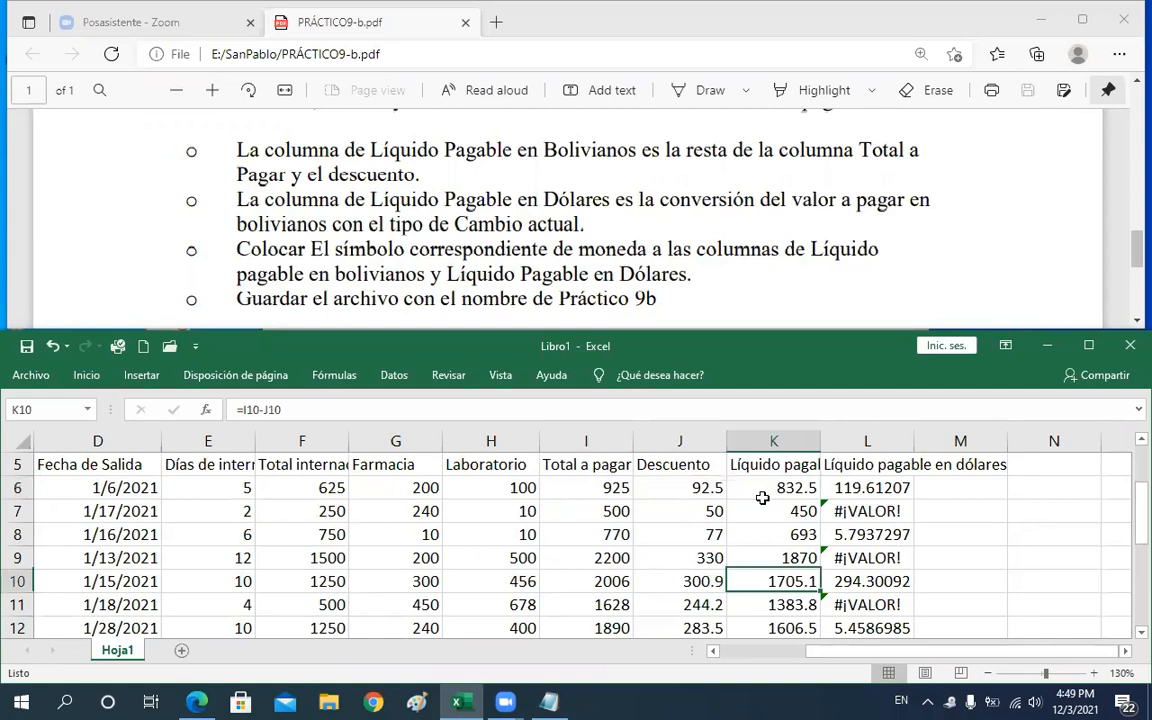
{"action": "double_click", "coordinate": [773, 590]}
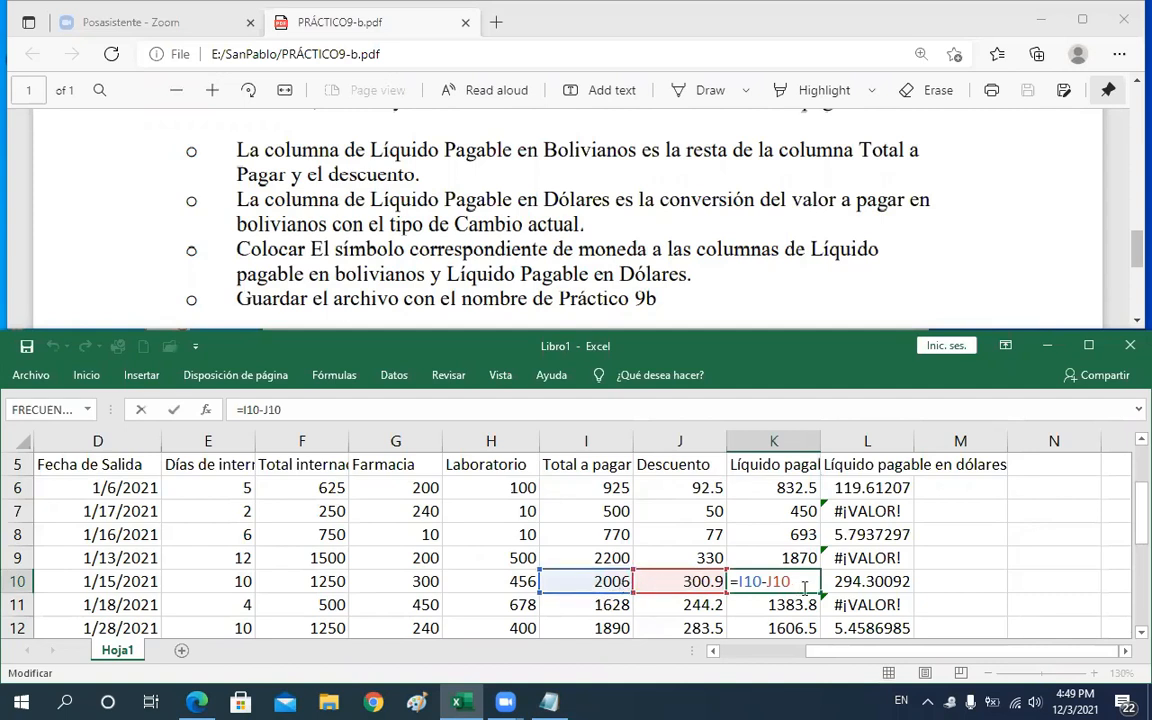
{"action": "key", "text": "Return"}
{"action": "key", "text": "Return"}
{"action": "key", "text": "Return"}
{"action": "key", "text": "Return"}
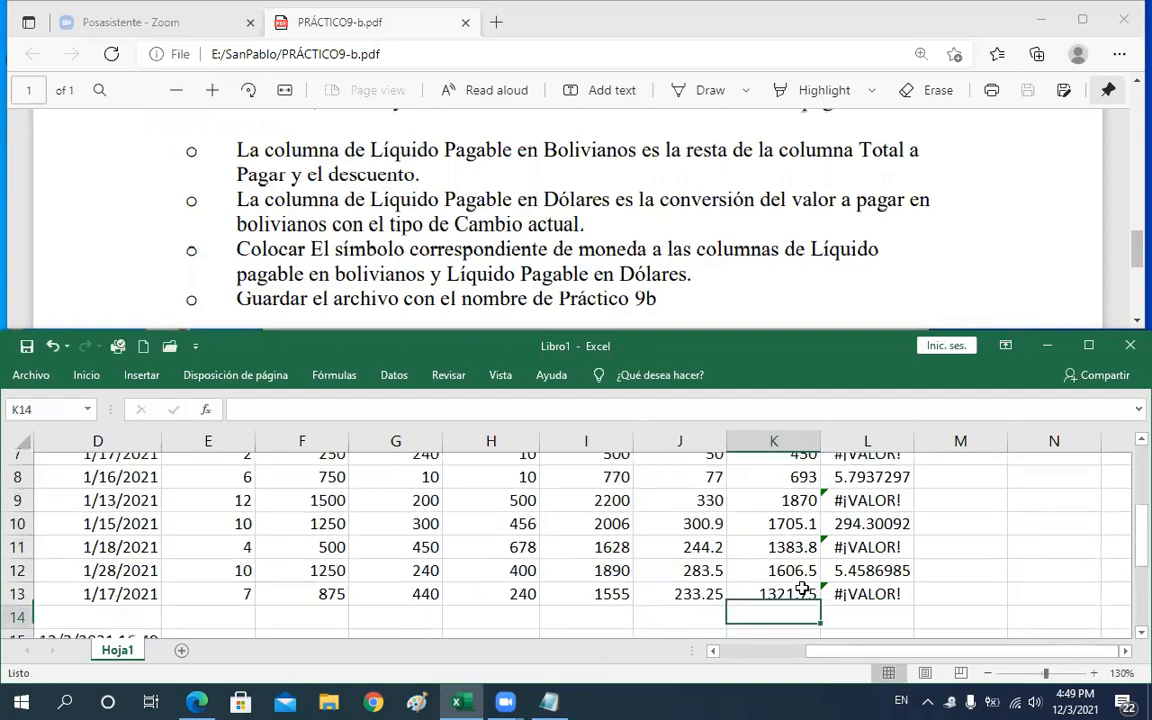
{"action": "left_click", "coordinate": [781, 576]}
{"action": "key", "text": "F2"}
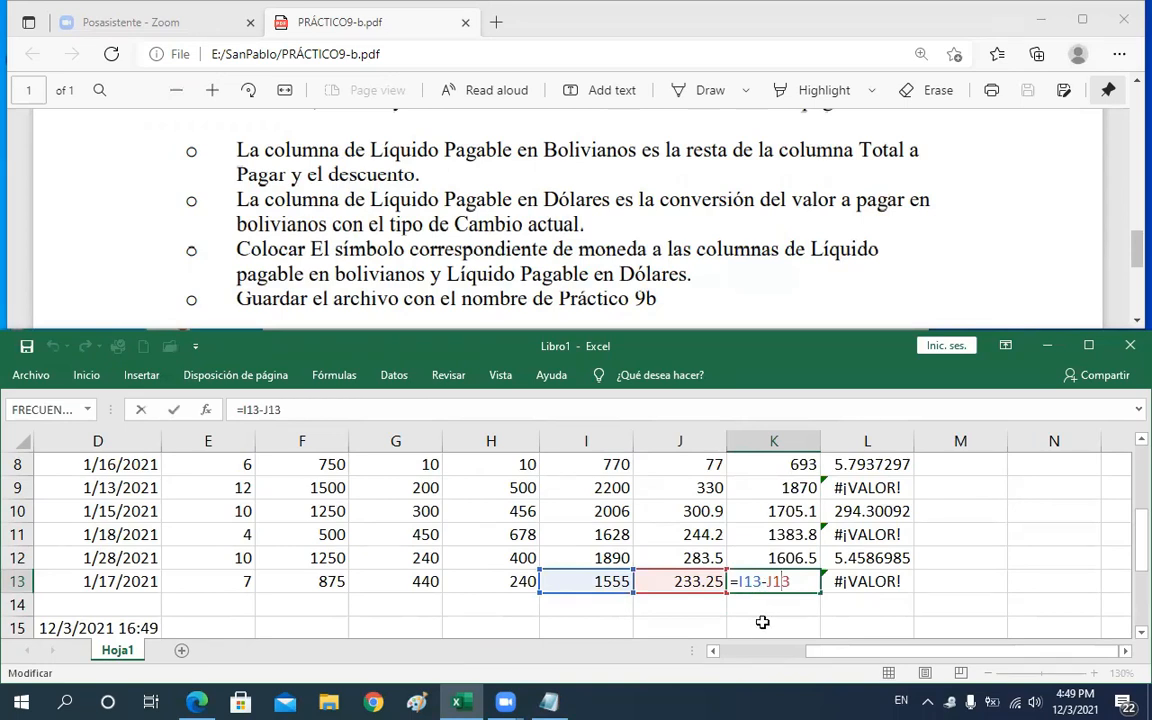
{"action": "key", "text": "shift+Return"}
Check the dollar formulas in column L and open L7's formula for editing
{"action": "key", "text": "Right"}
{"action": "key", "text": "Up"}
{"action": "key", "text": "Up"}
{"action": "key", "text": "Up"}
{"action": "key", "text": "Up"}
{"action": "key", "text": "Up"}
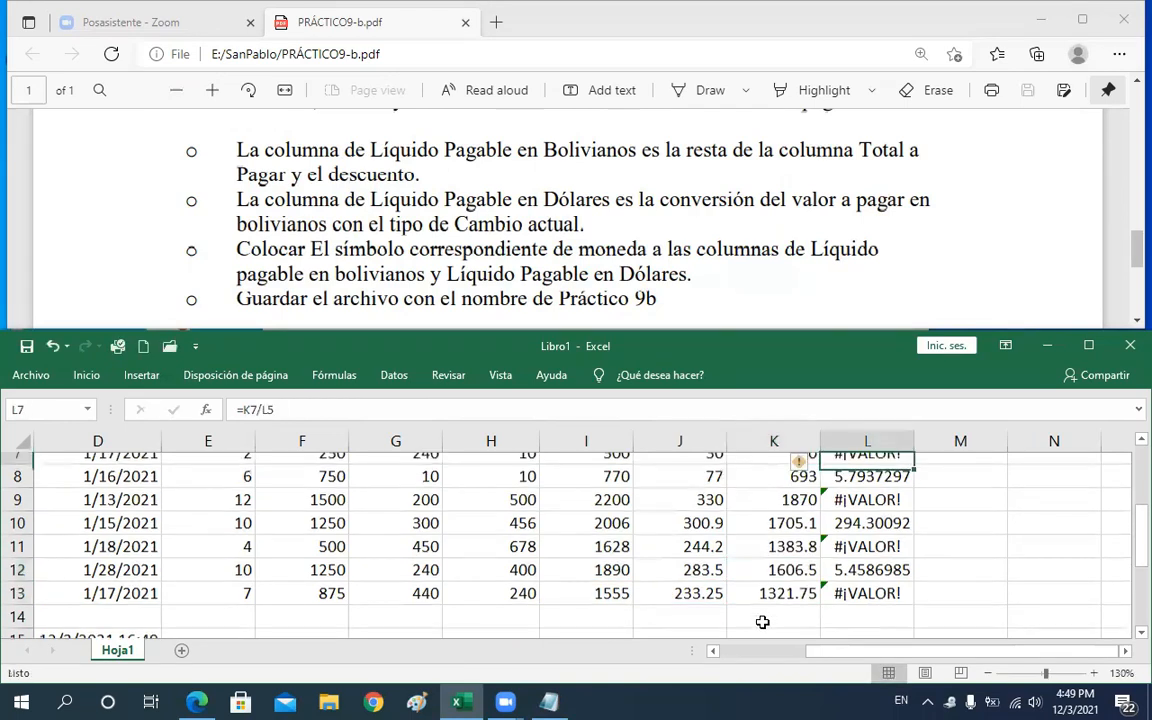
{"action": "key", "text": "Up"}
{"action": "key", "text": "Up"}
{"action": "key", "text": "Down"}
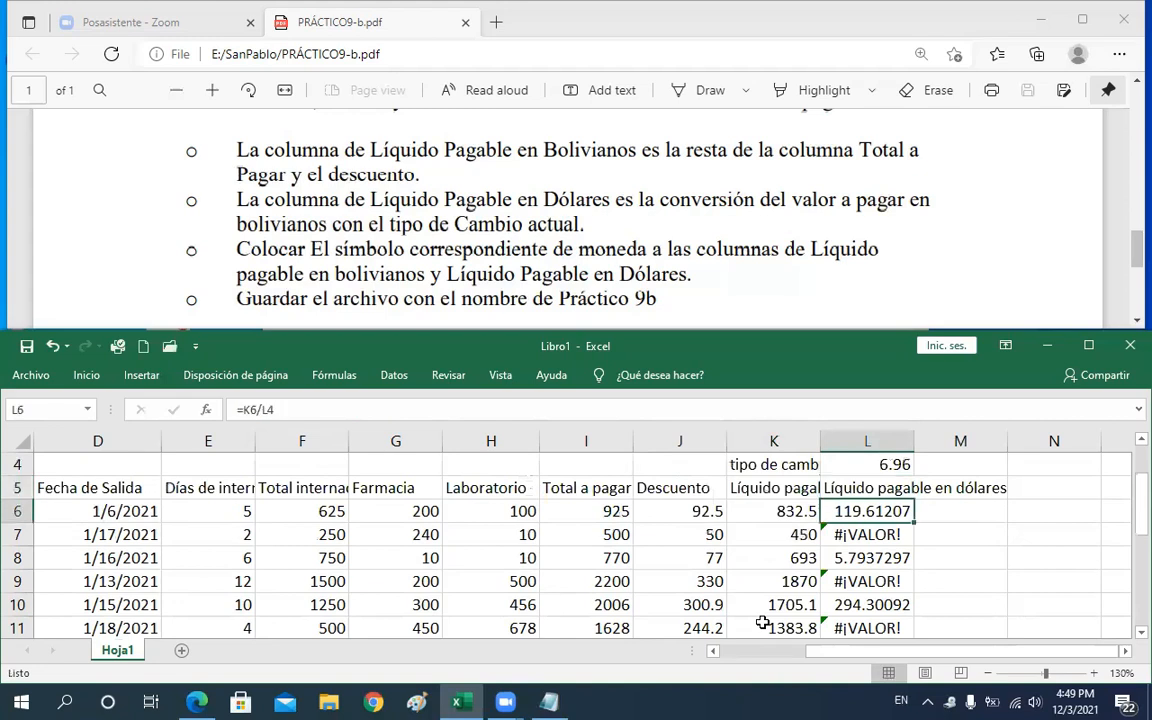
{"action": "key", "text": "Down"}
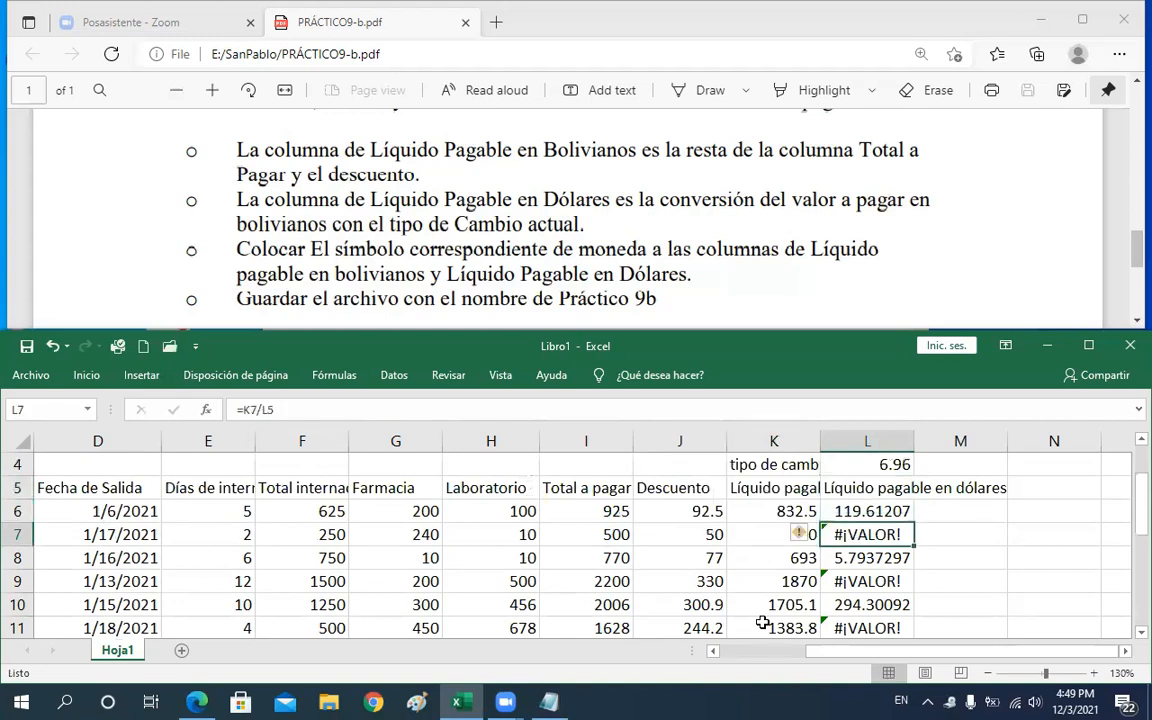
{"action": "key", "text": "F2"}
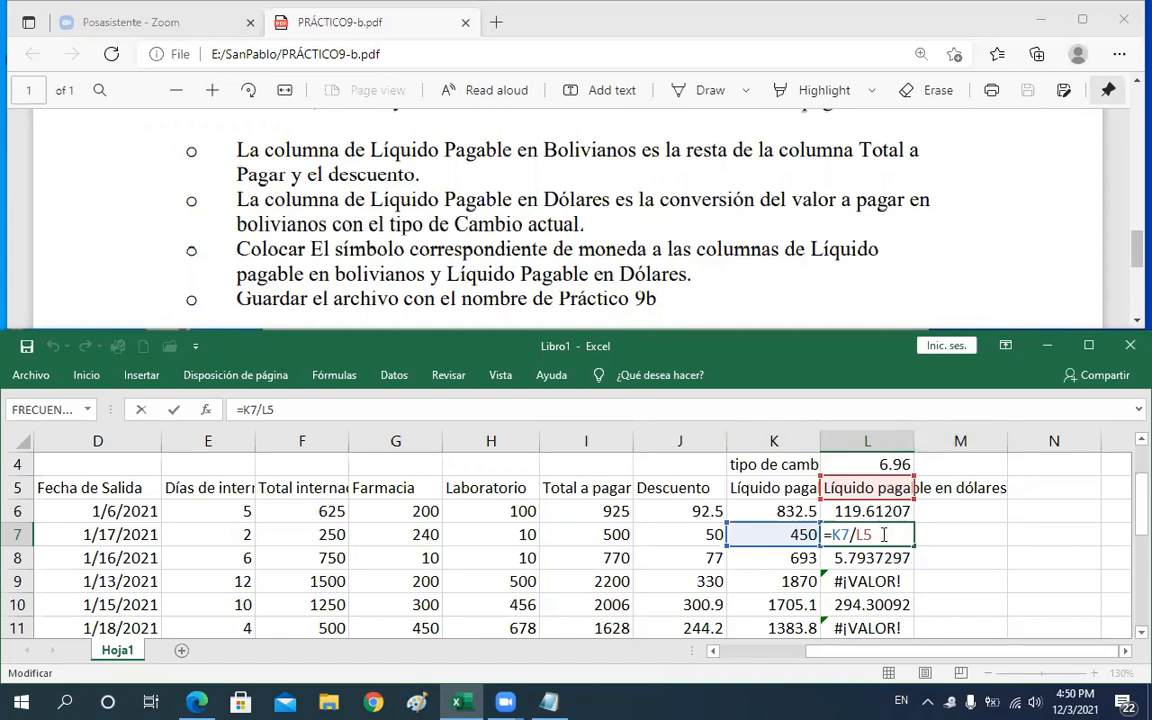
Rewrite the first dollar formula in L6 as =K6/$L$4, making the exchange-rate cell an absolute reference
{"action": "key", "text": "Return"}
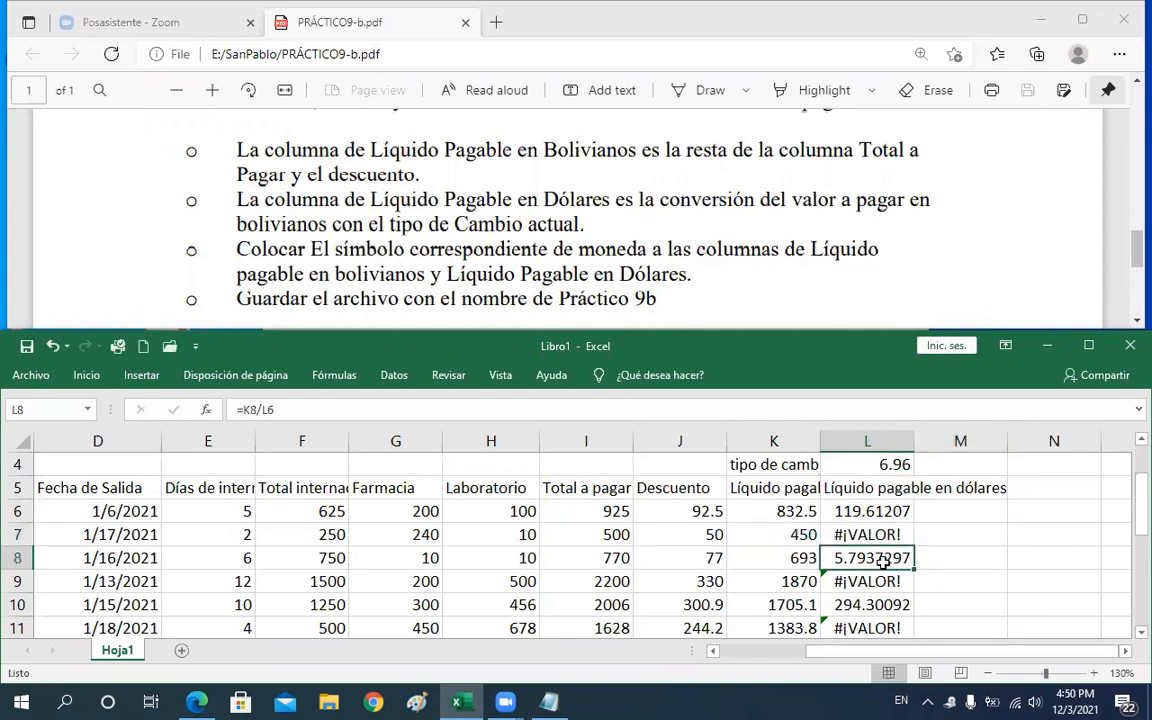
{"action": "left_click", "coordinate": [875, 513]}
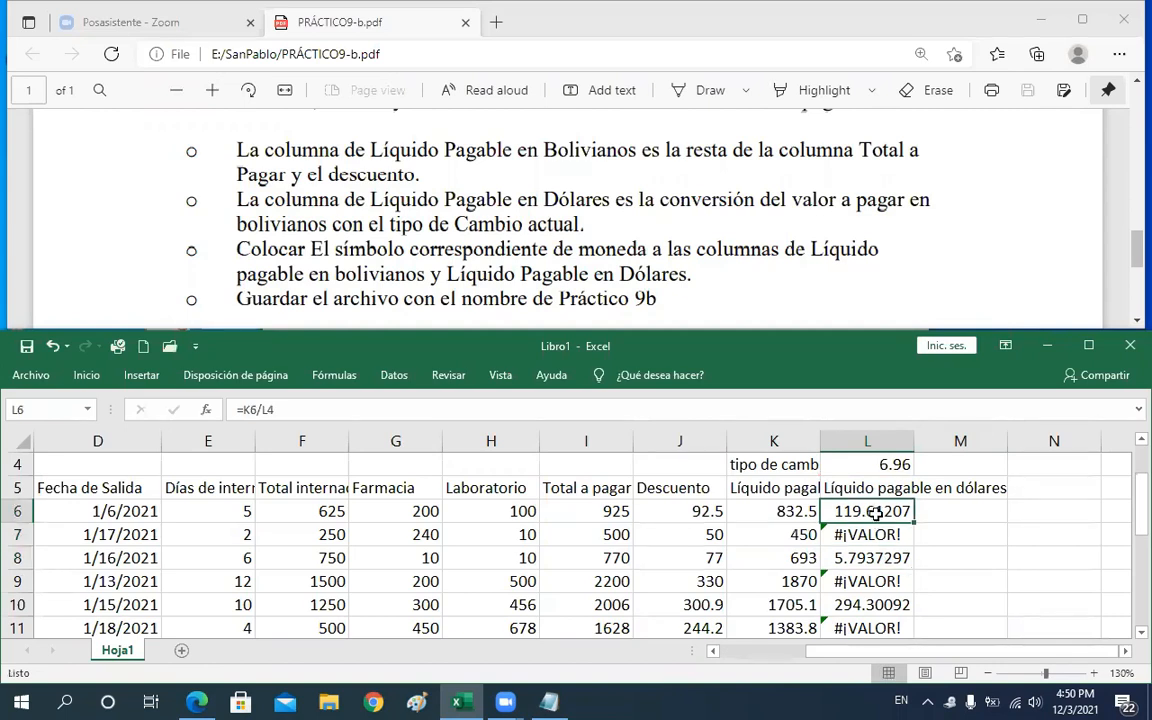
{"action": "double_click", "coordinate": [887, 510]}
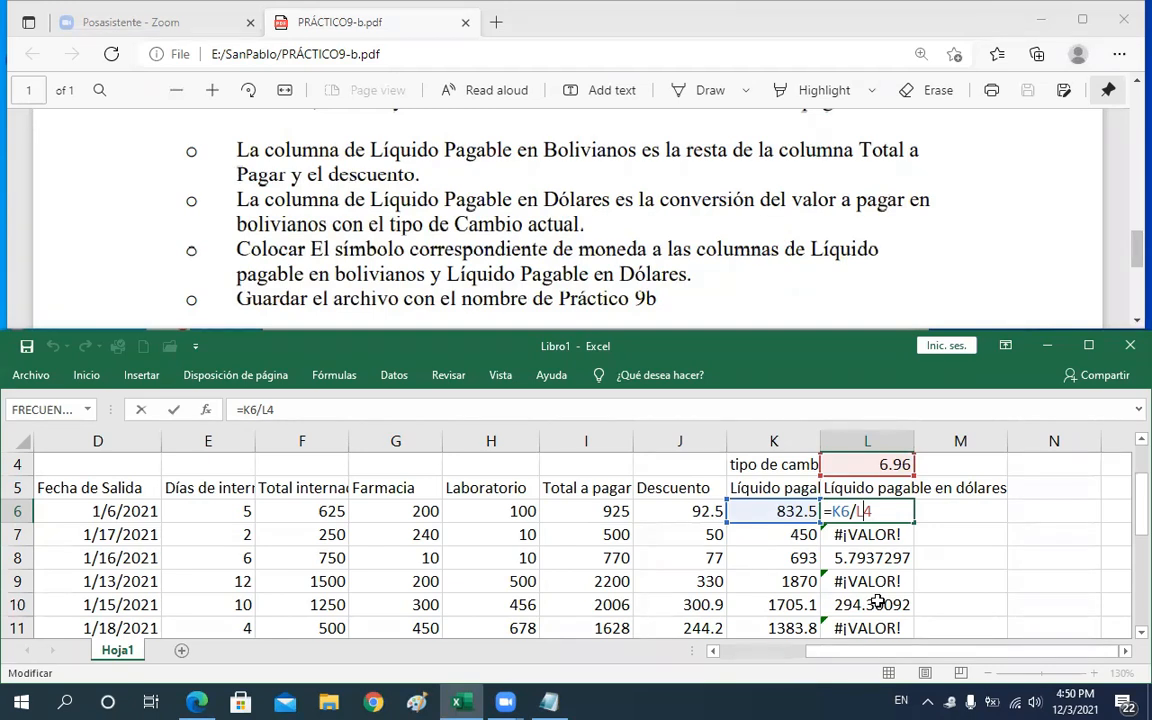
{"action": "key", "text": "F4"}
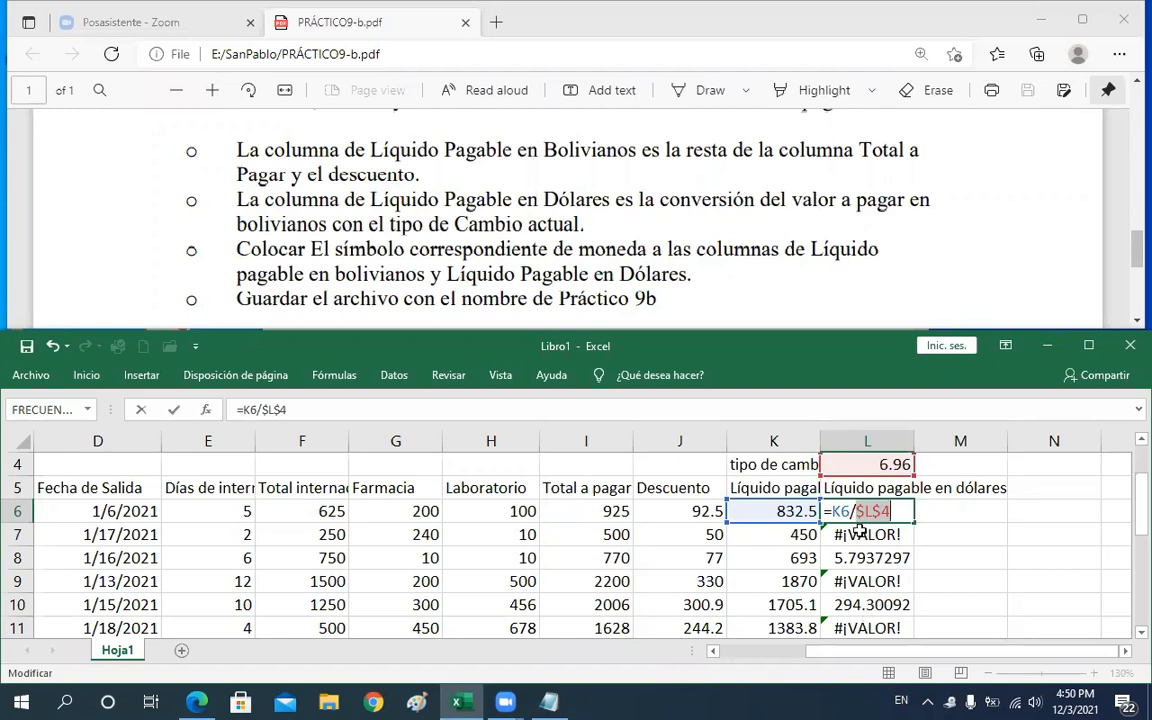
{"action": "left_click", "coordinate": [865, 512]}
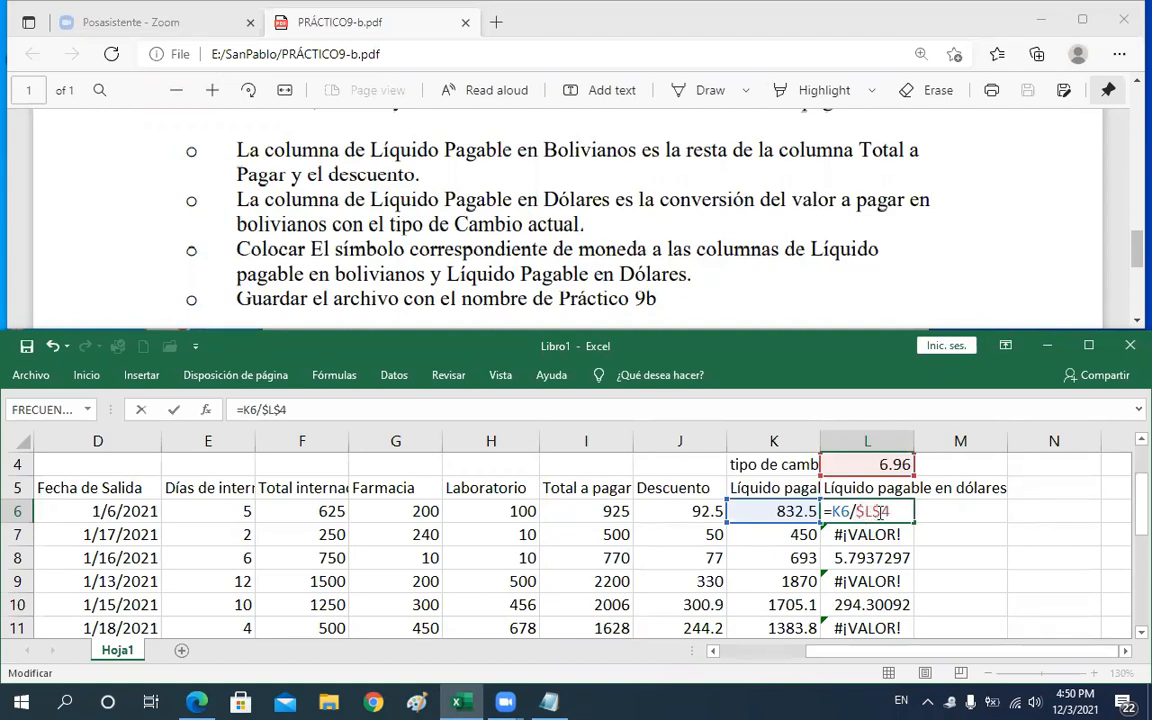
{"action": "left_click_drag", "start_coordinate": [872, 512], "coordinate": [880, 513]}
{"action": "key", "text": "Return"}
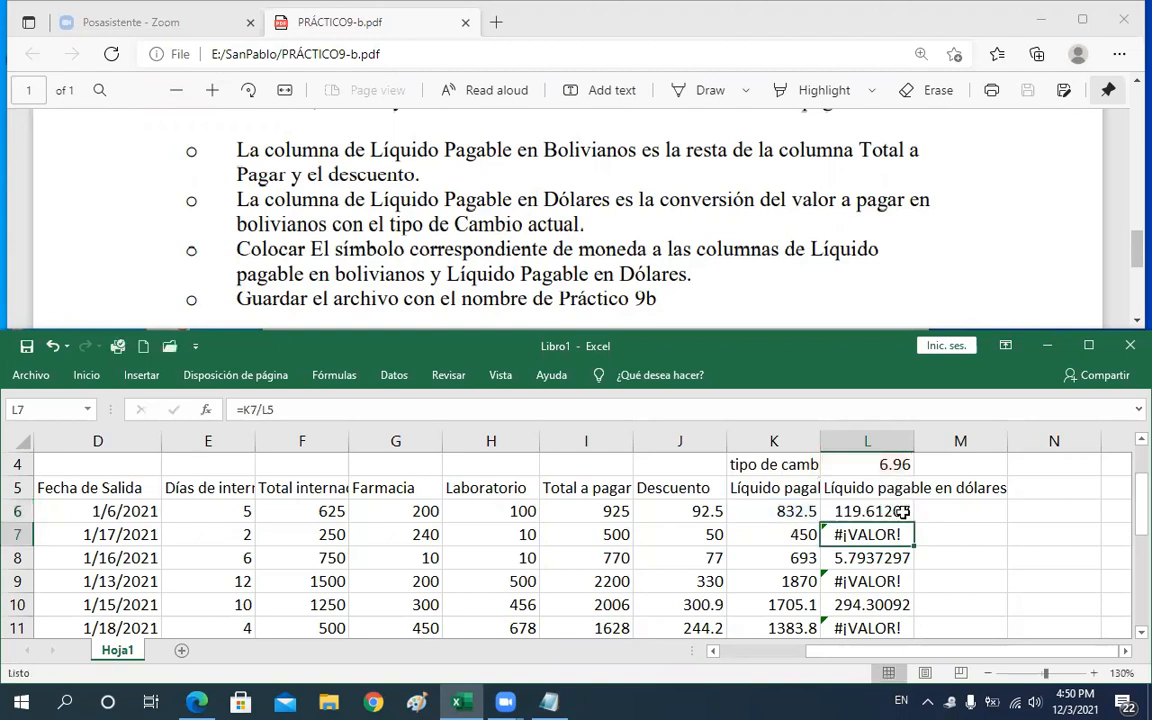
Copy the L6 formula down the Líquido pagable en dólares column through row 13
{"action": "left_click", "coordinate": [903, 511]}
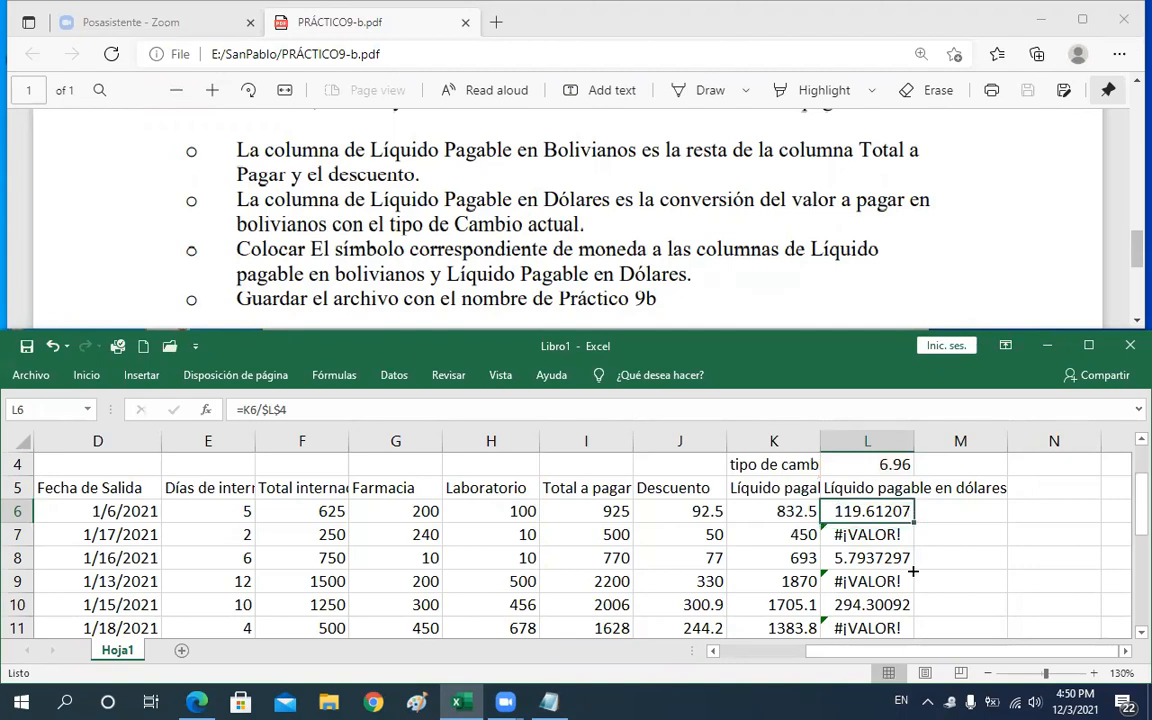
{"action": "left_click_drag", "start_coordinate": [913, 522], "coordinate": [903, 597]}
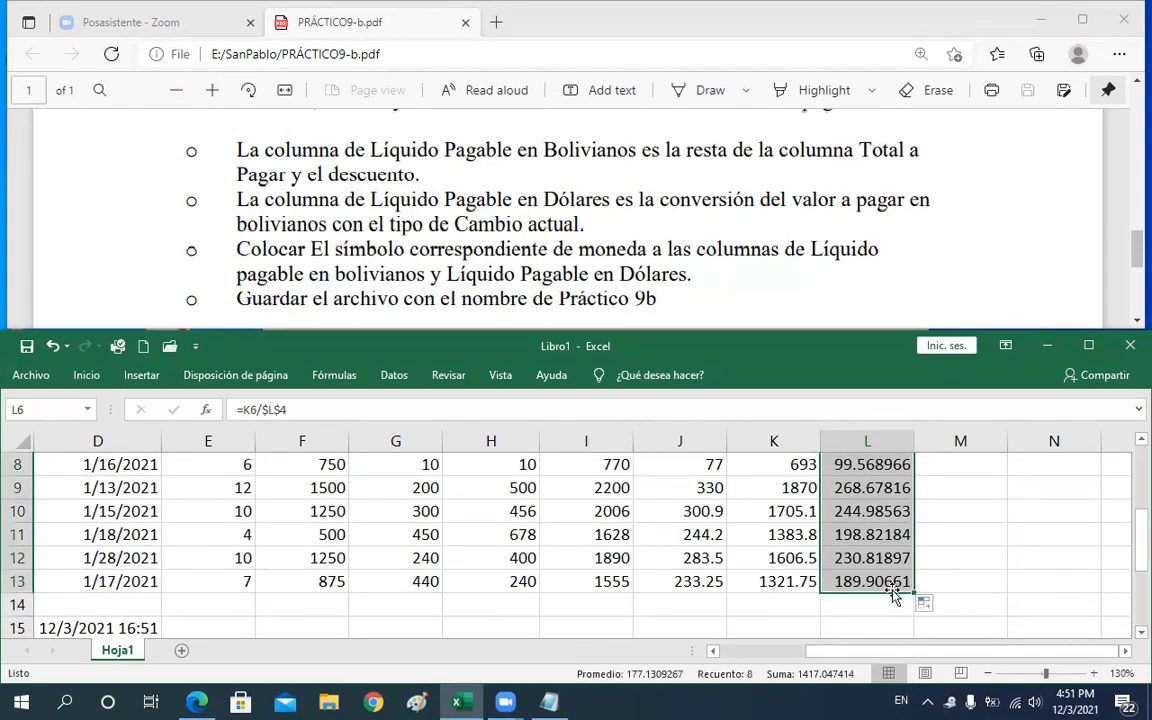
{"action": "left_click", "coordinate": [859, 564]}
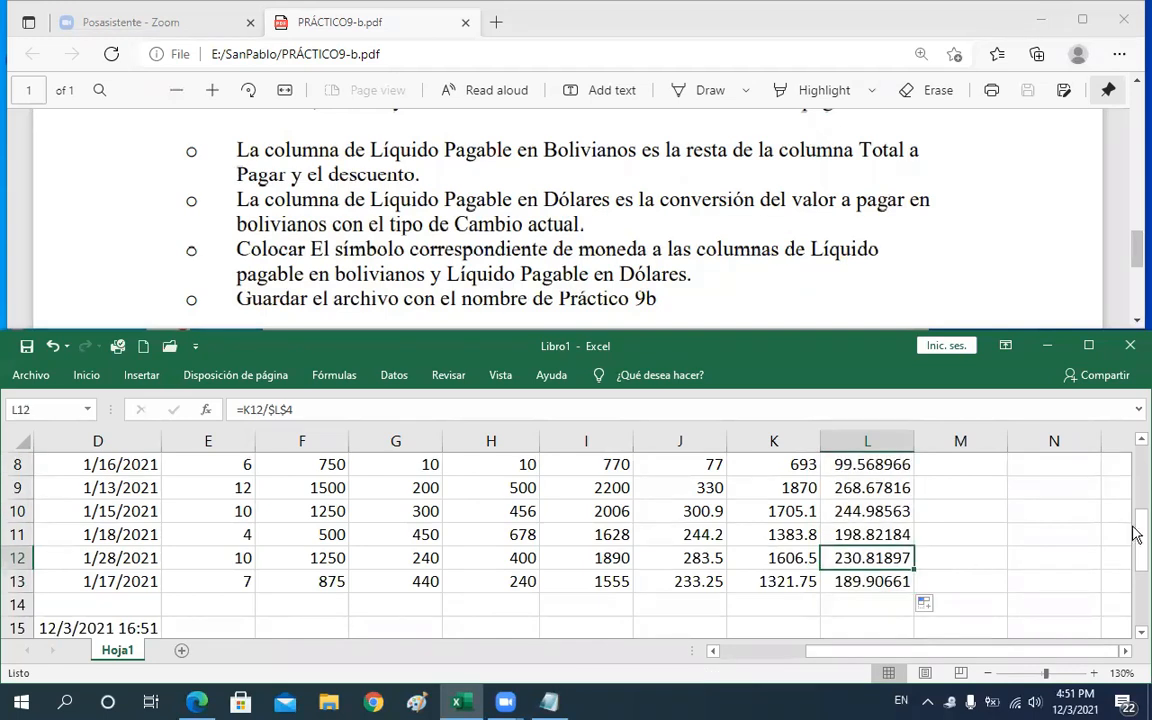
{"action": "scroll", "coordinate": [1133, 507], "scroll_direction": "up", "scroll_amount": 1}
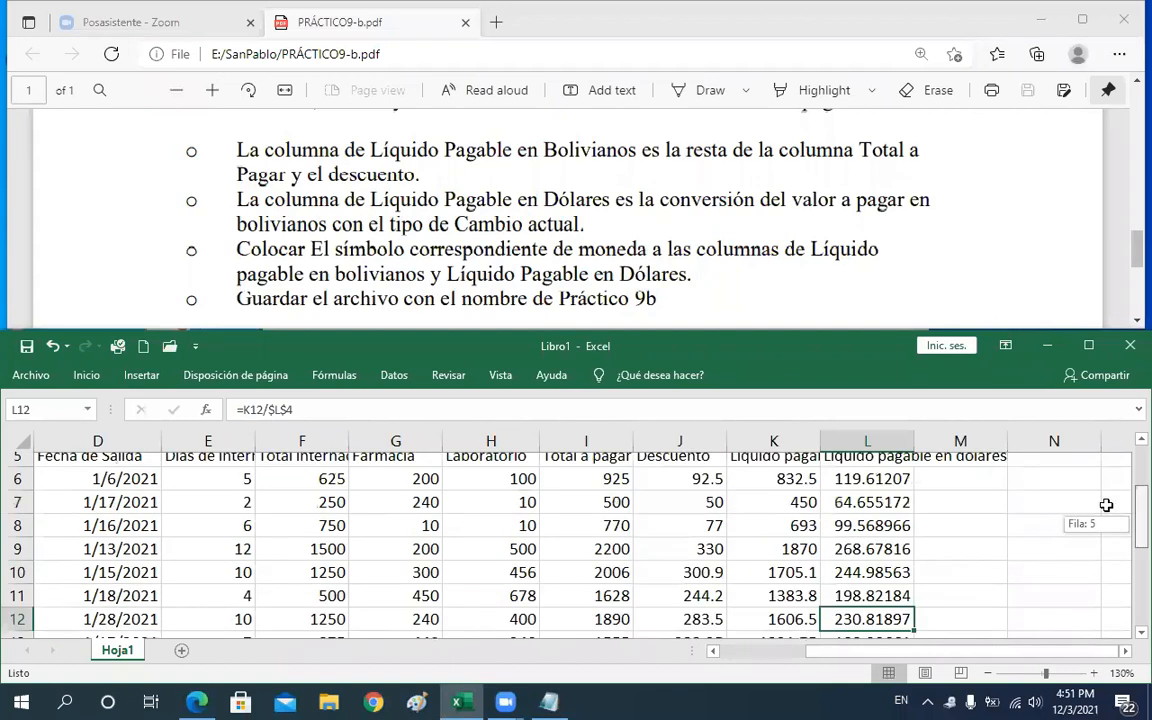
Inspect the copied dollar formulas in L11 and L8 to check they reference $L$4
{"action": "double_click", "coordinate": [867, 604]}
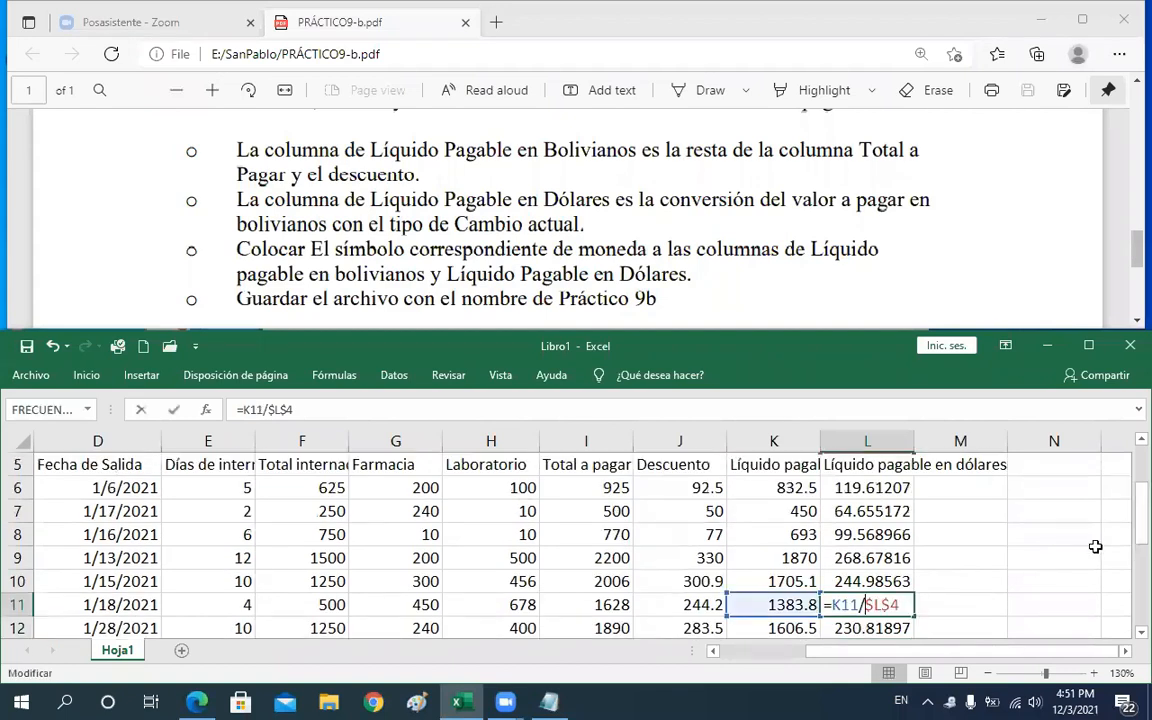
{"action": "left_click_drag", "start_coordinate": [1136, 520], "coordinate": [1136, 517]}
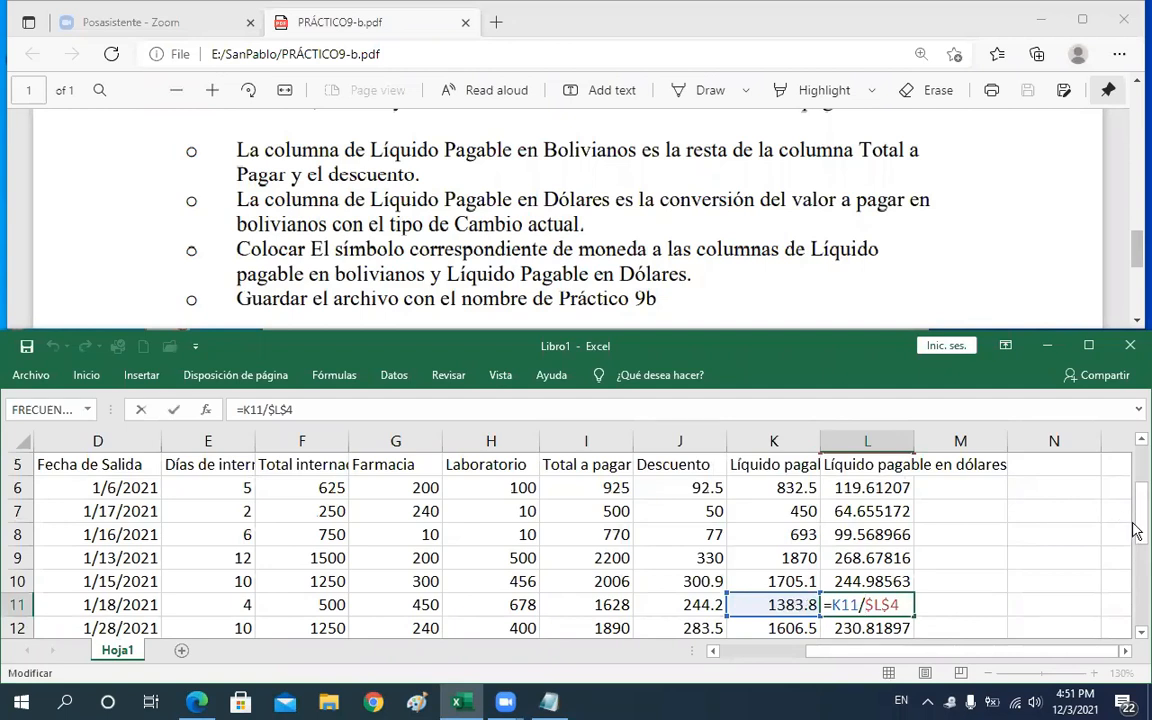
{"action": "left_click_drag", "start_coordinate": [1135, 525], "coordinate": [1136, 516]}
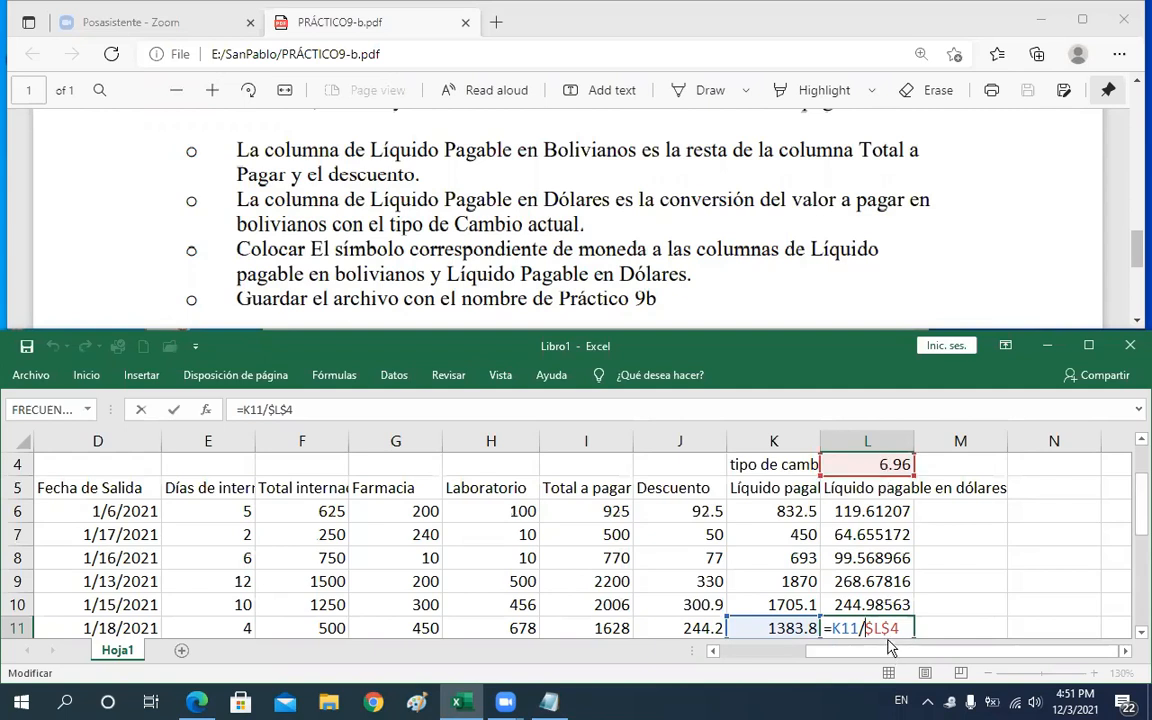
{"action": "key", "text": "Return"}
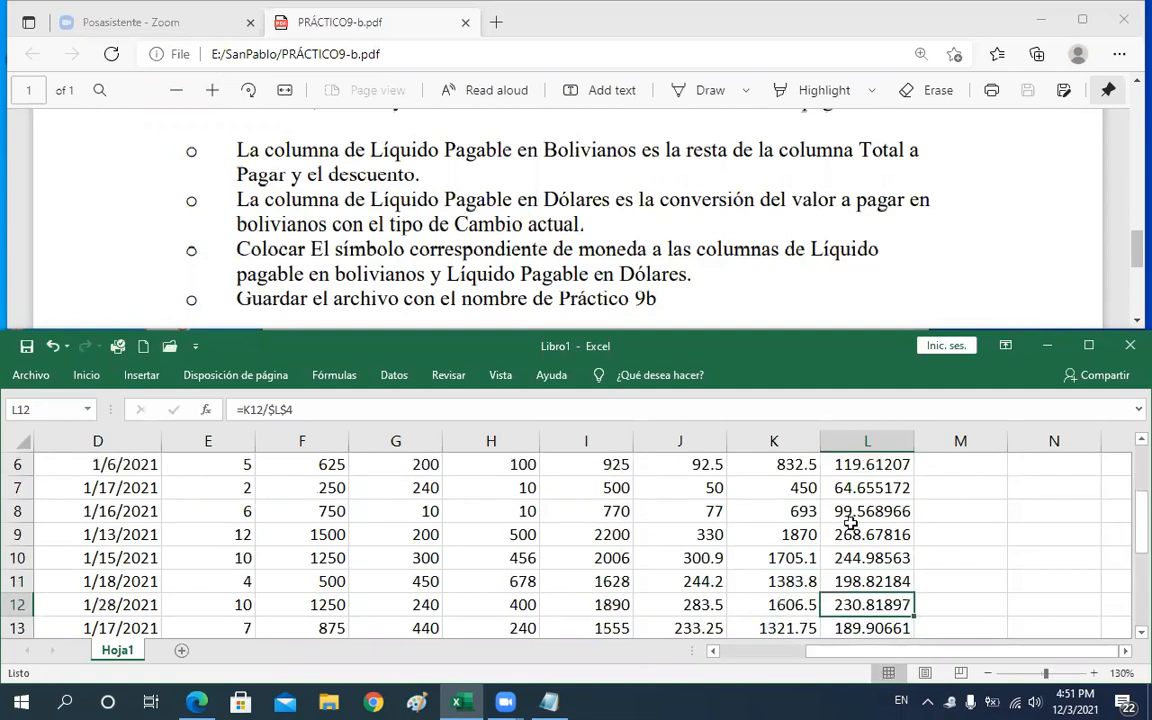
{"action": "key", "text": "Return"}
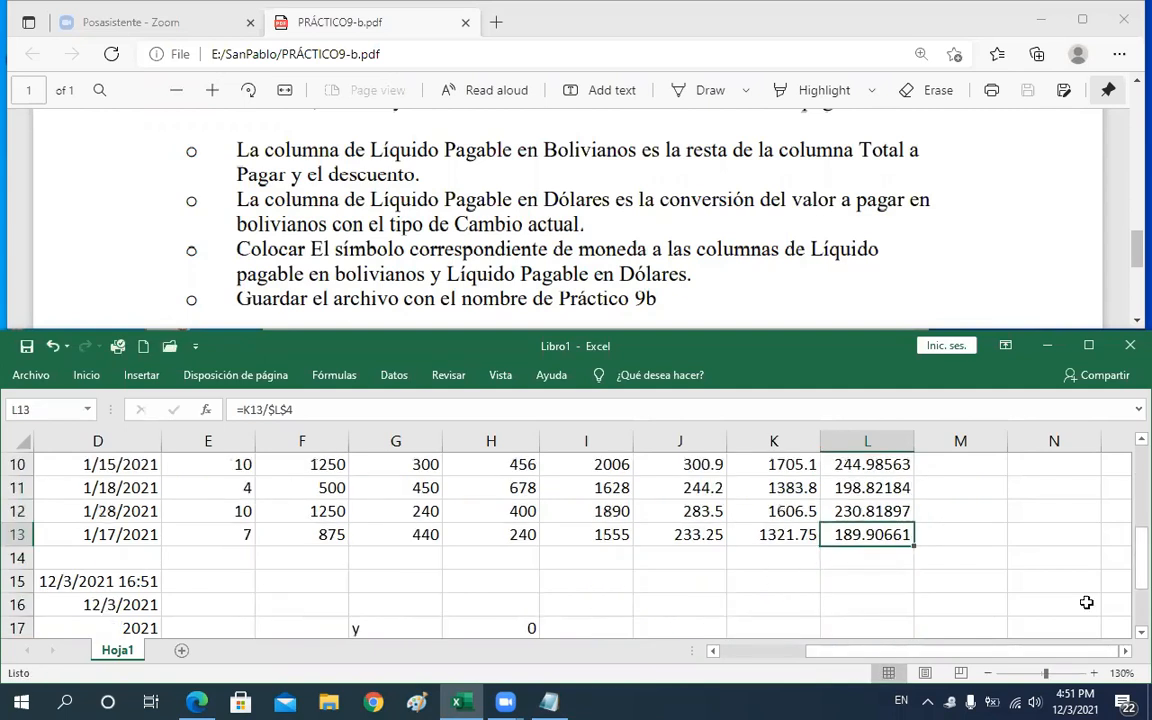
{"action": "left_click_drag", "start_coordinate": [1137, 537], "coordinate": [1136, 466]}
{"action": "double_click", "coordinate": [886, 583]}
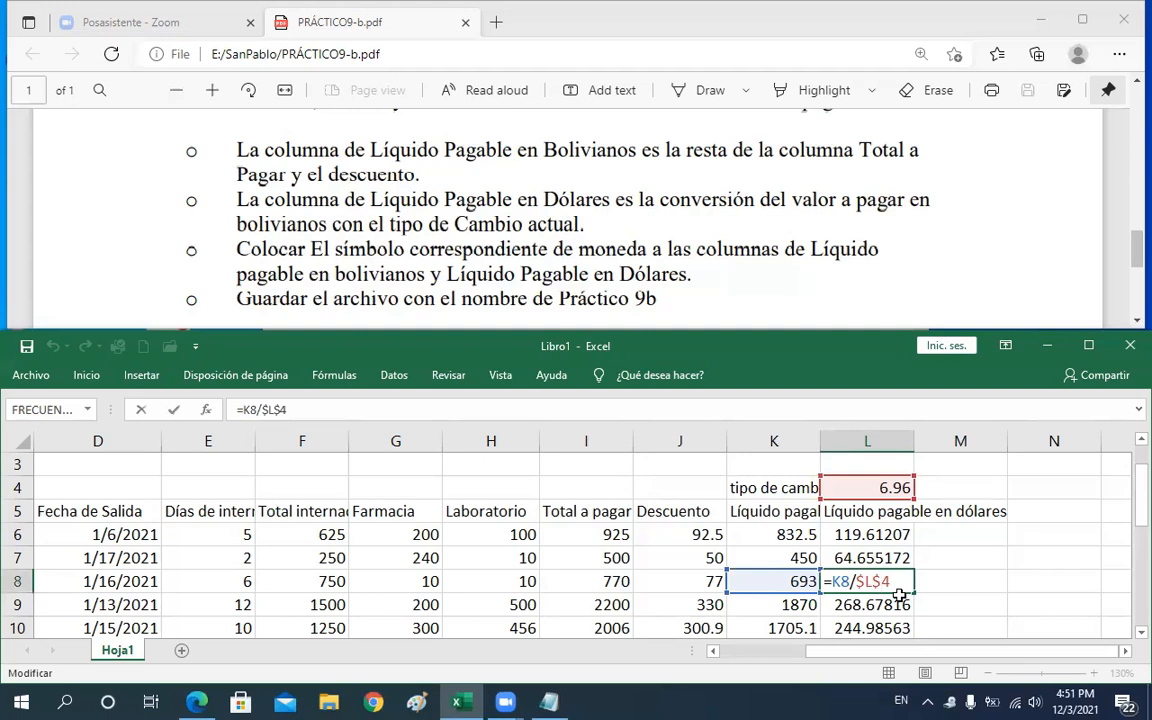
{"action": "key", "text": "Return"}
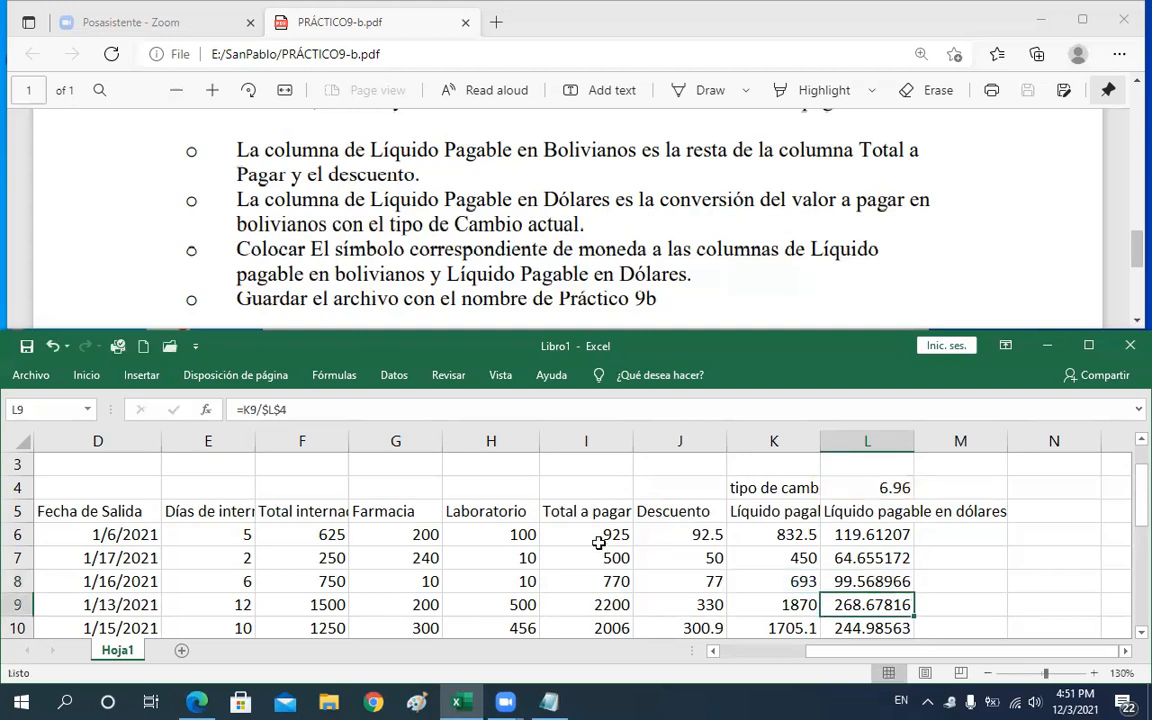
Inspect the formulas across row 6, including Total internación in F6 and the exchange rate in L4
{"action": "left_click", "coordinate": [560, 535]}
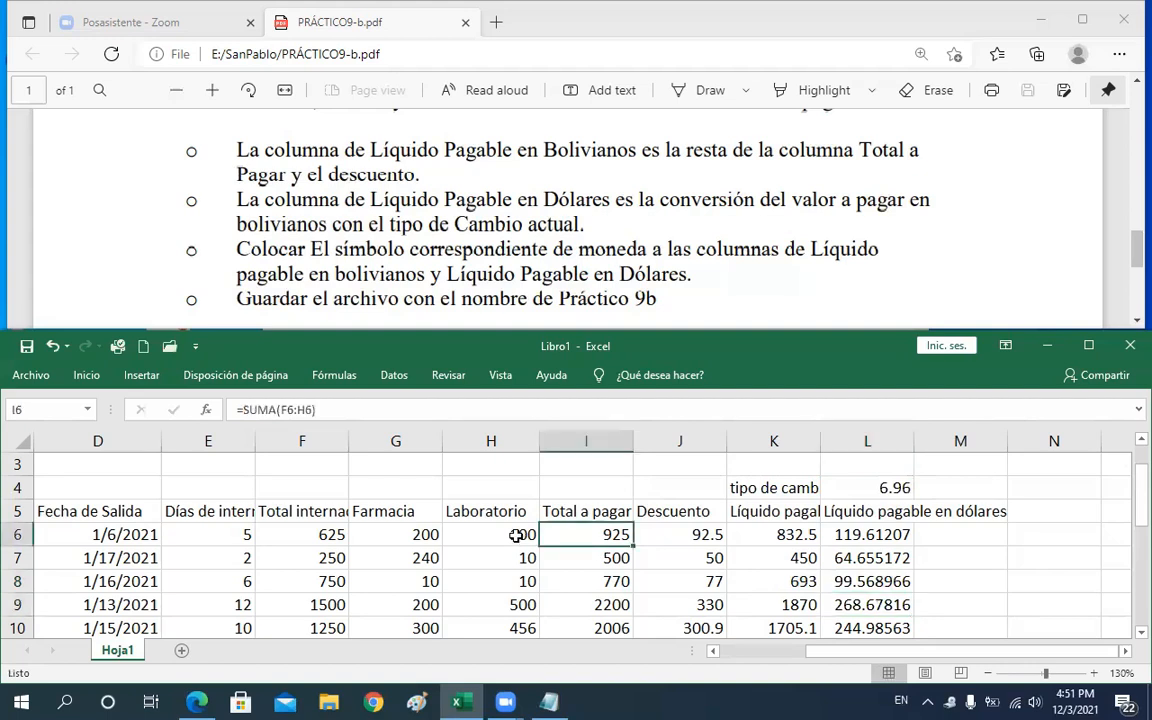
{"action": "left_click", "coordinate": [500, 537]}
{"action": "left_click", "coordinate": [362, 543]}
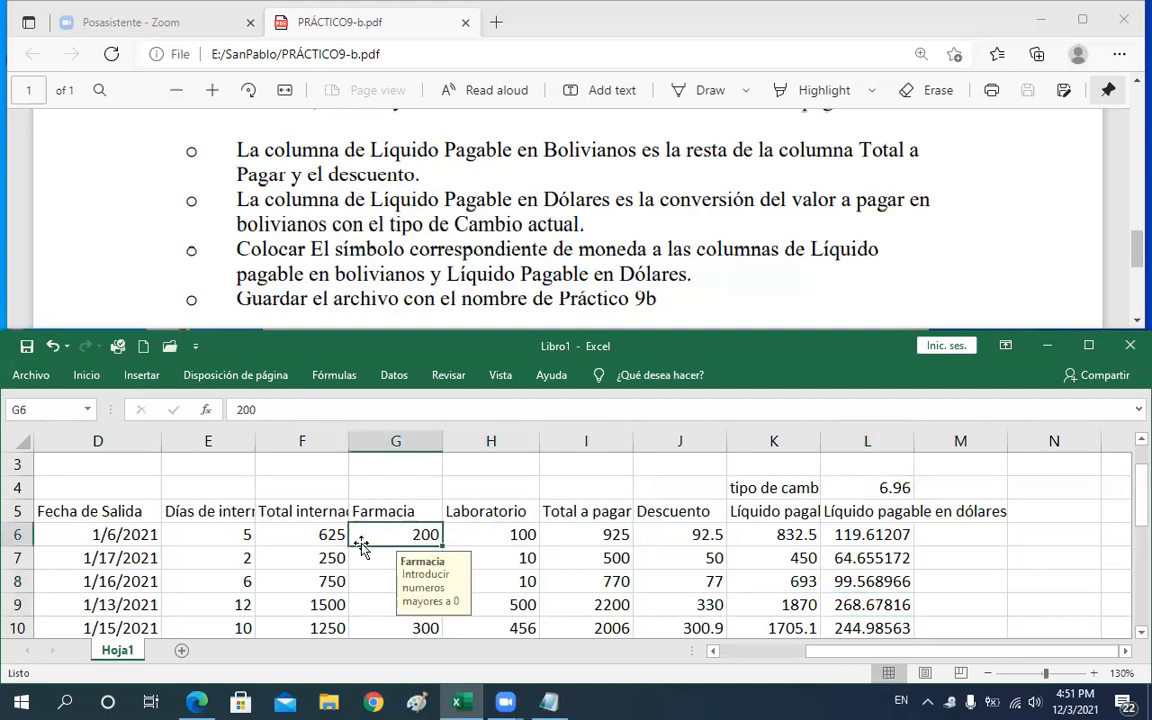
{"action": "left_click", "coordinate": [321, 535]}
{"action": "double_click", "coordinate": [320, 537]}
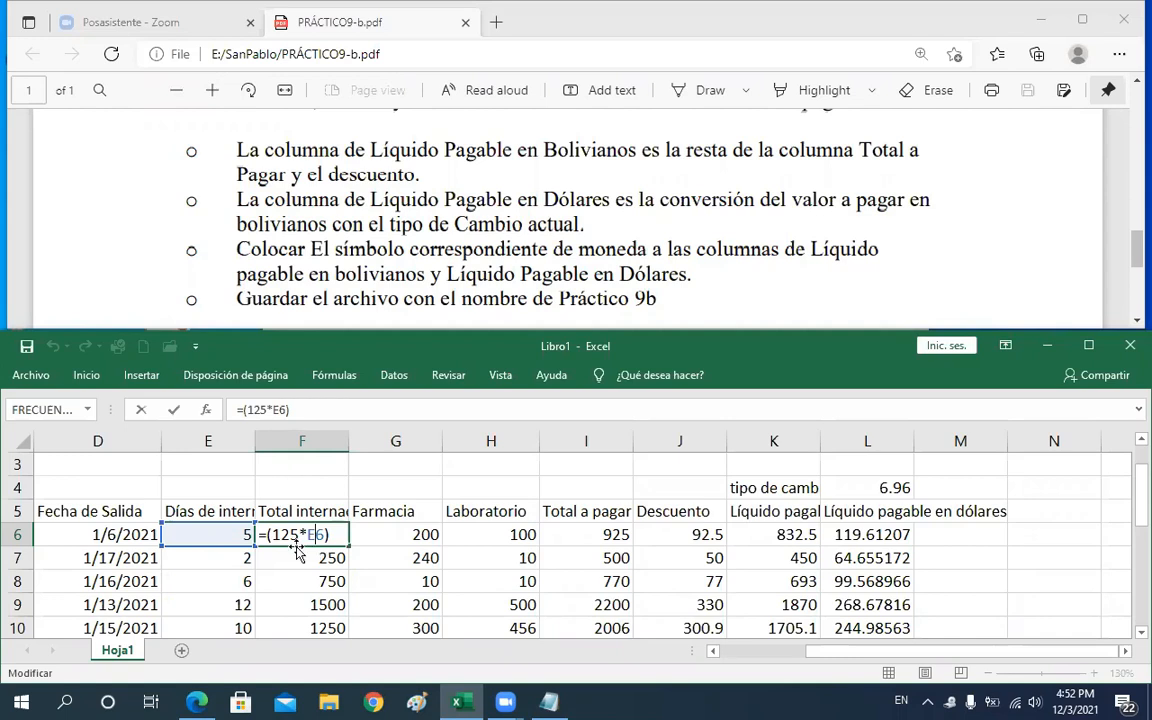
{"action": "key", "text": "Return"}
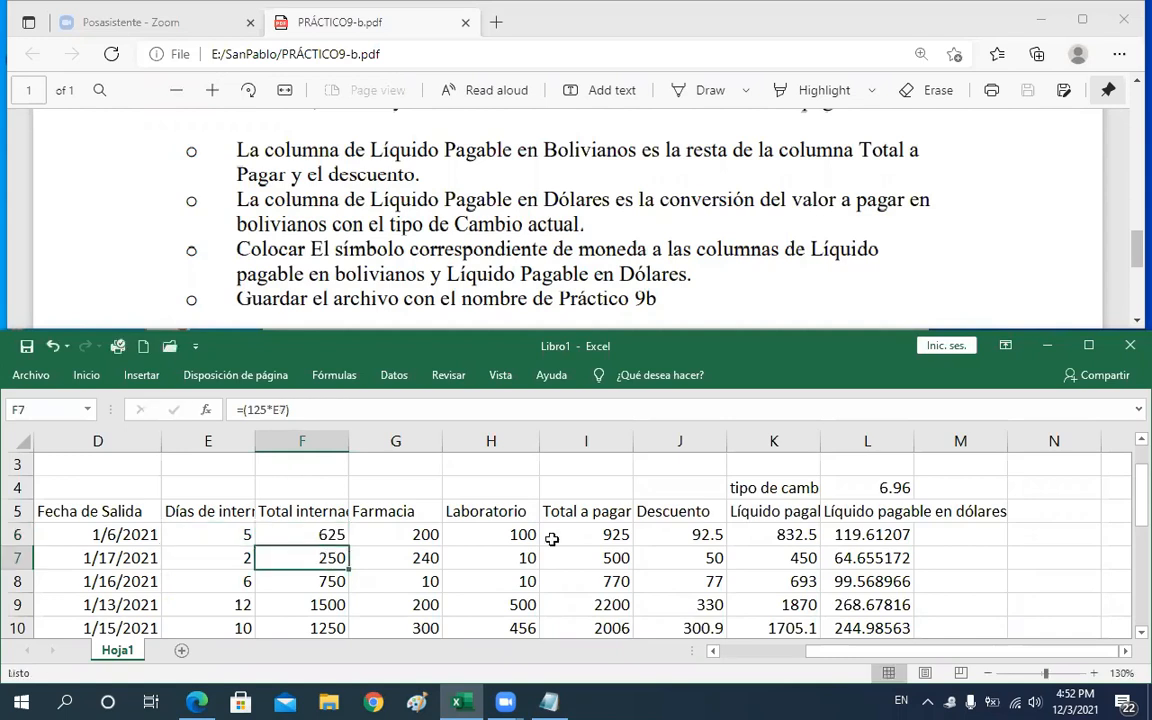
{"action": "left_click", "coordinate": [870, 488]}
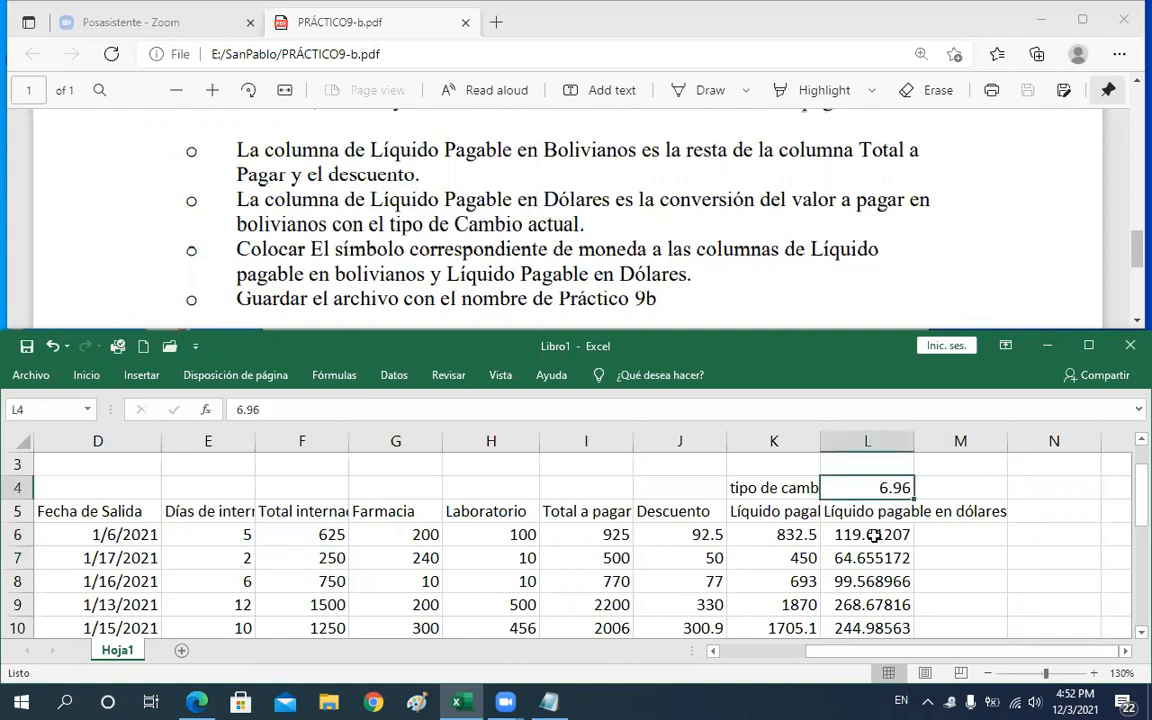
{"action": "left_click", "coordinate": [873, 535]}
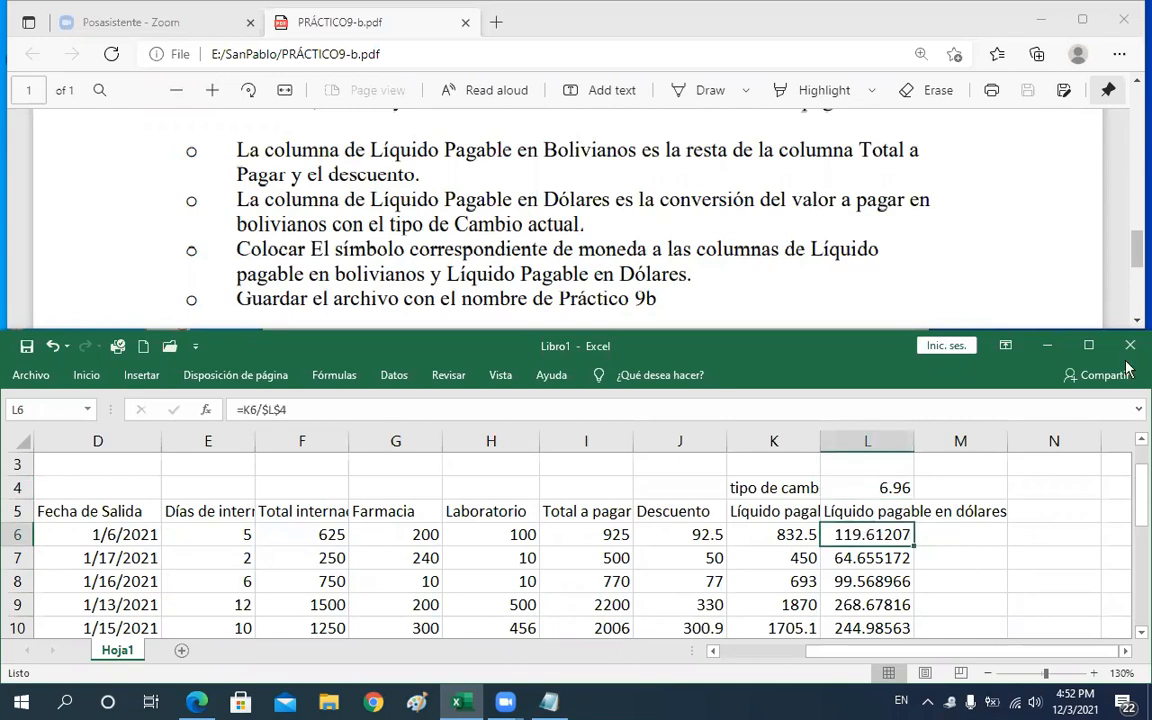
Read the remaining task instructions in the PDF and maximize the Excel window
{"action": "left_click", "coordinate": [1136, 257]}
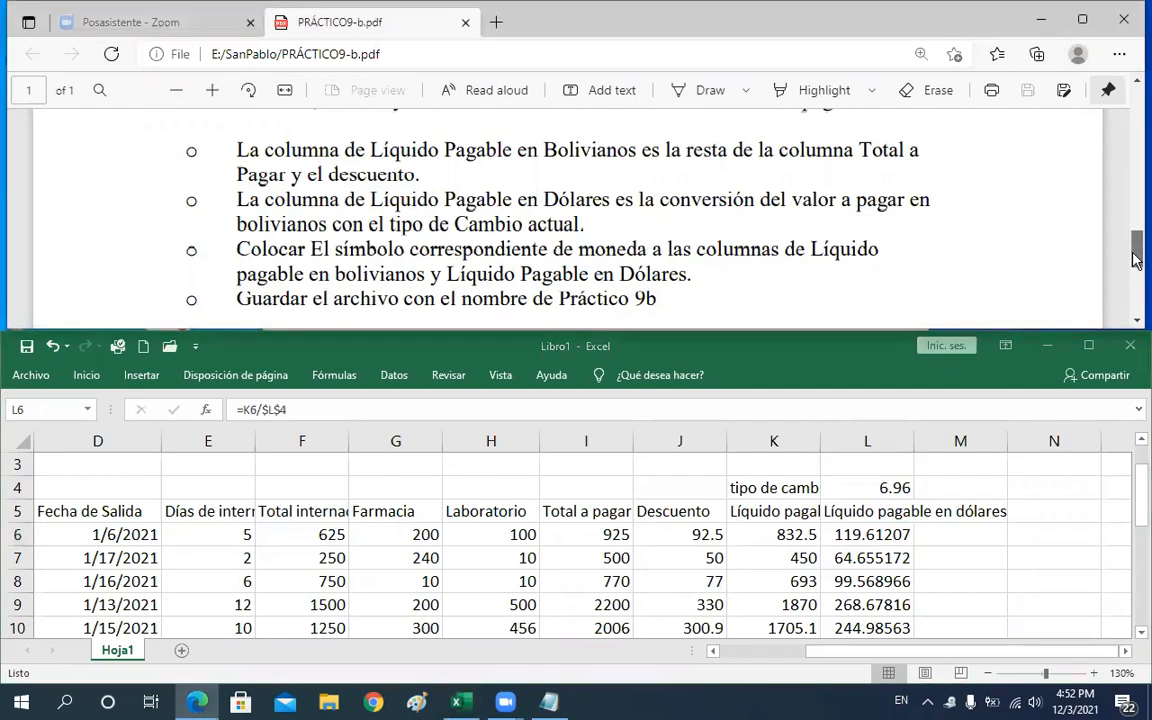
{"action": "left_click_drag", "start_coordinate": [1134, 252], "coordinate": [1137, 265]}
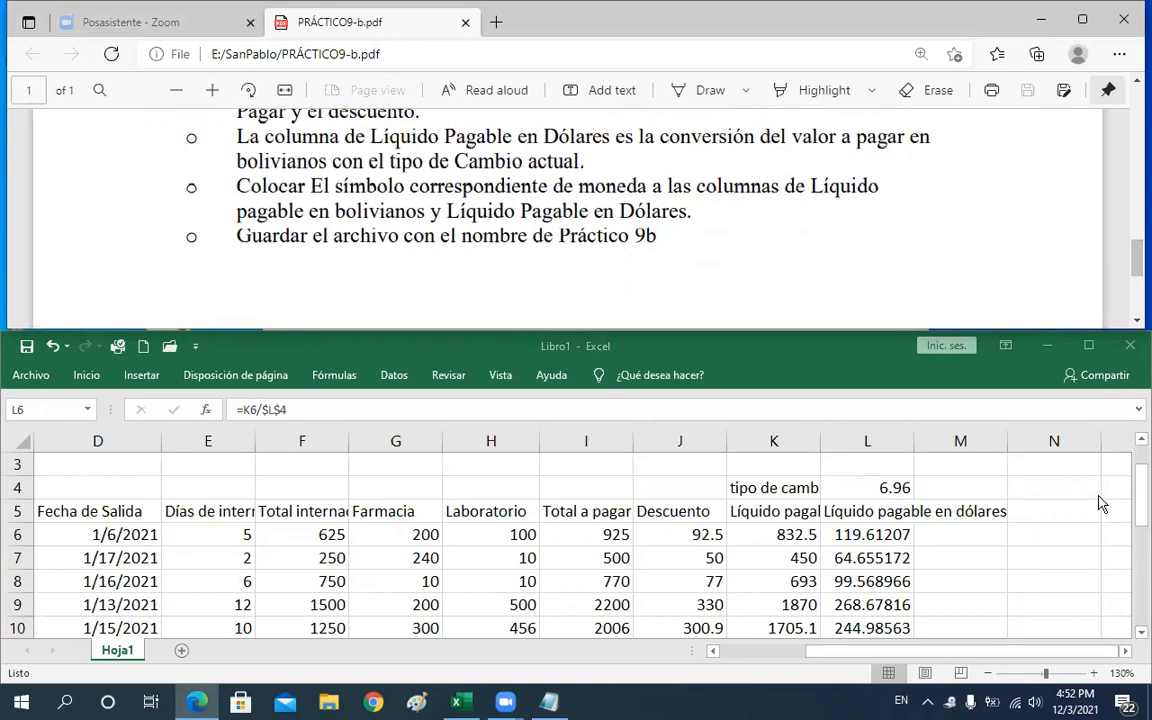
{"action": "left_click", "coordinate": [1136, 498]}
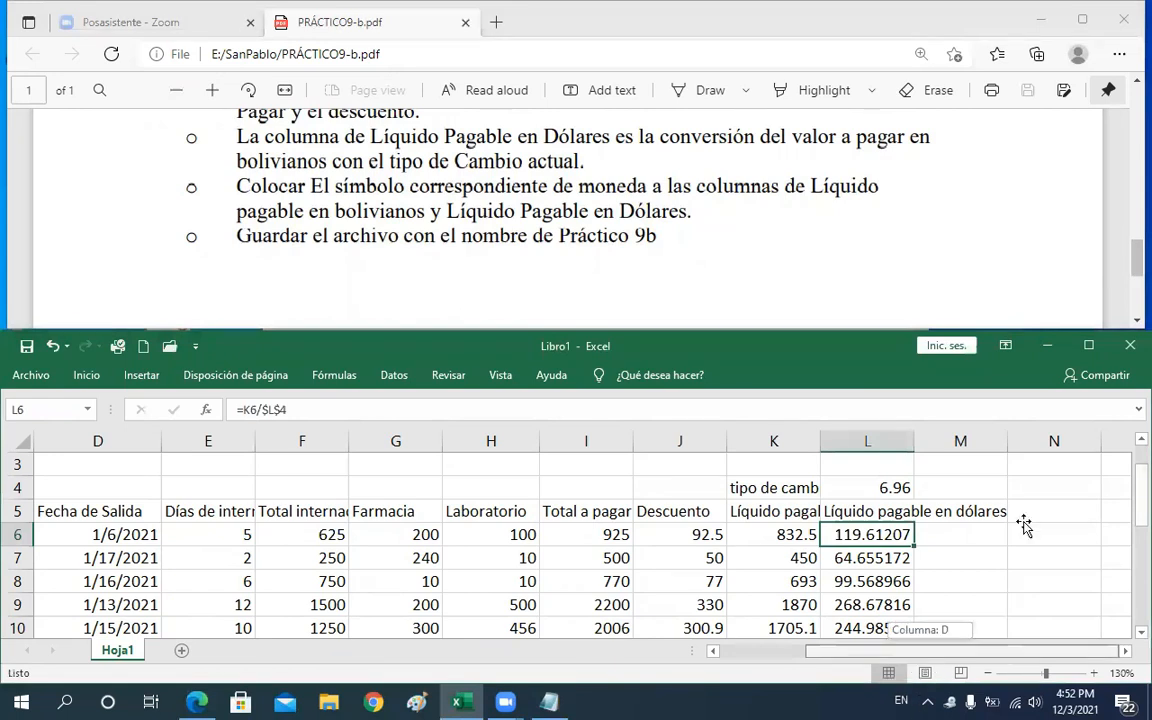
{"action": "scroll", "coordinate": [1041, 501], "scroll_direction": "left", "scroll_amount": 1}
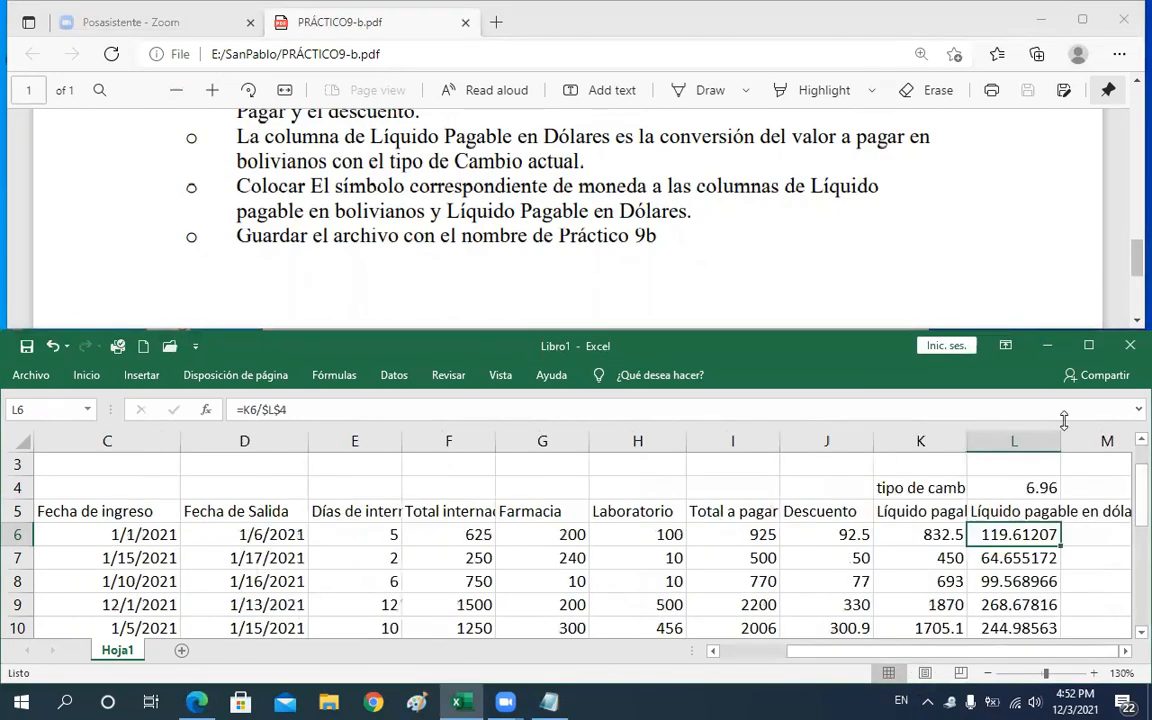
{"action": "left_click", "coordinate": [1088, 346]}
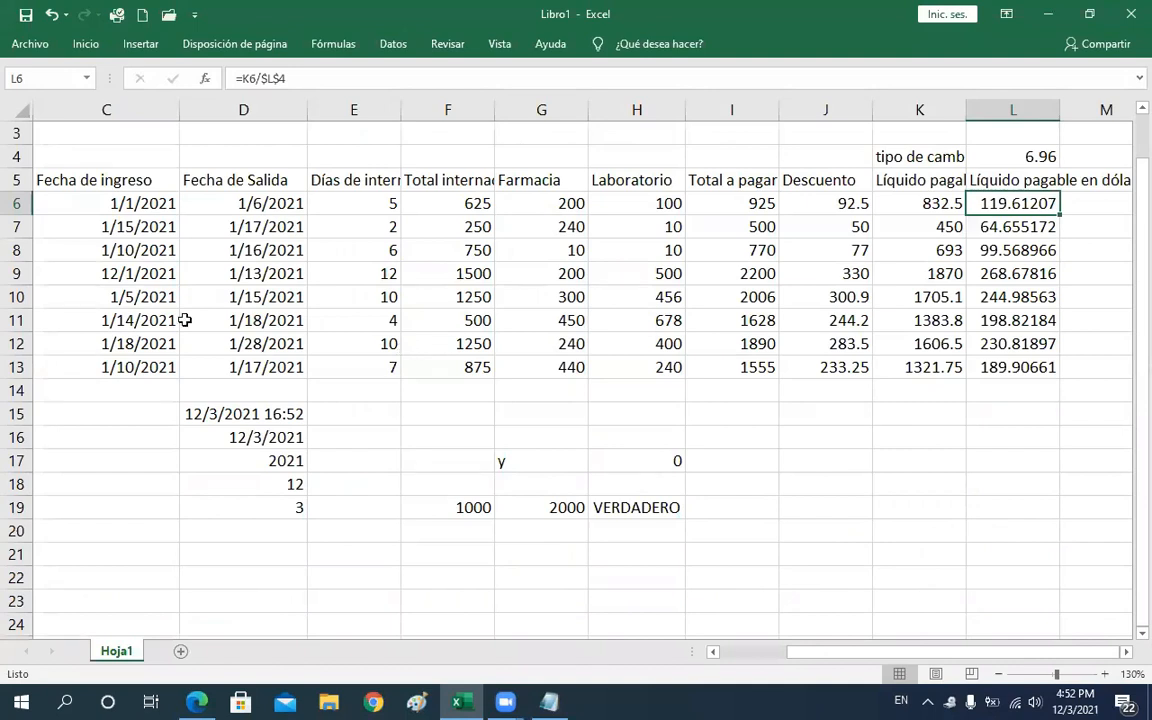
Select the header row C5 to L5 and apply Wrap Text to it
{"action": "key", "text": "Up"}
{"action": "key", "text": "Up"}
{"action": "key", "text": "Up"}
{"action": "key", "text": "Up"}
{"action": "key", "text": "Up"}
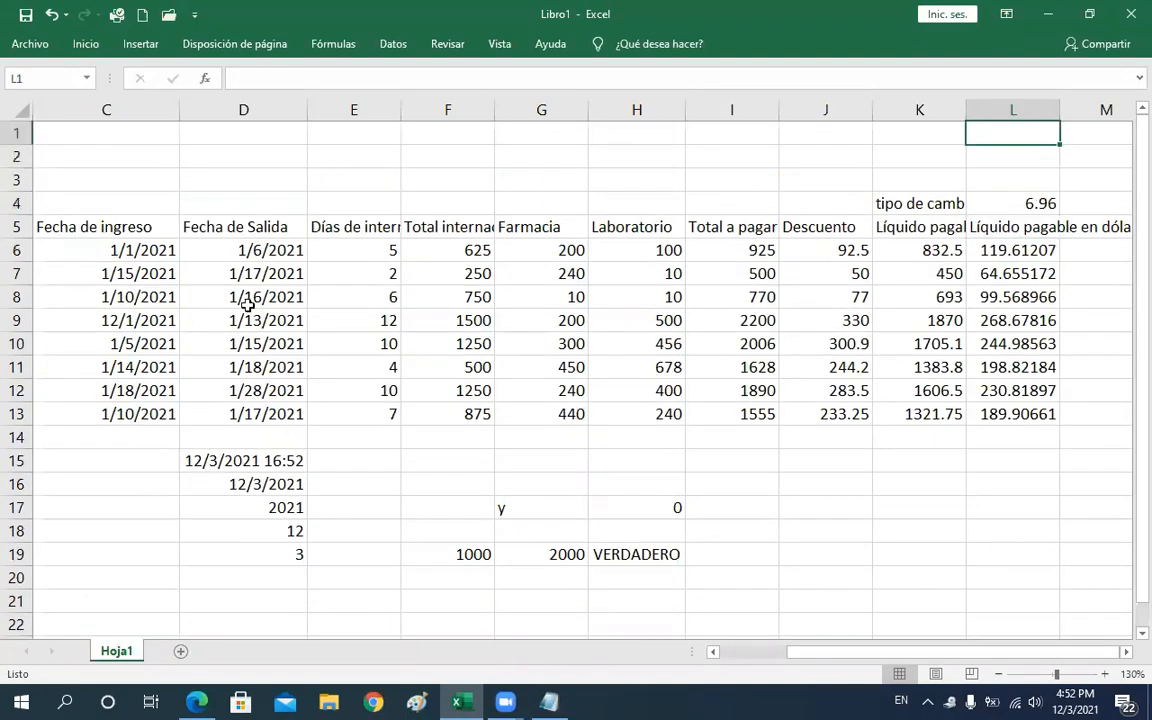
{"action": "left_click", "coordinate": [141, 228]}
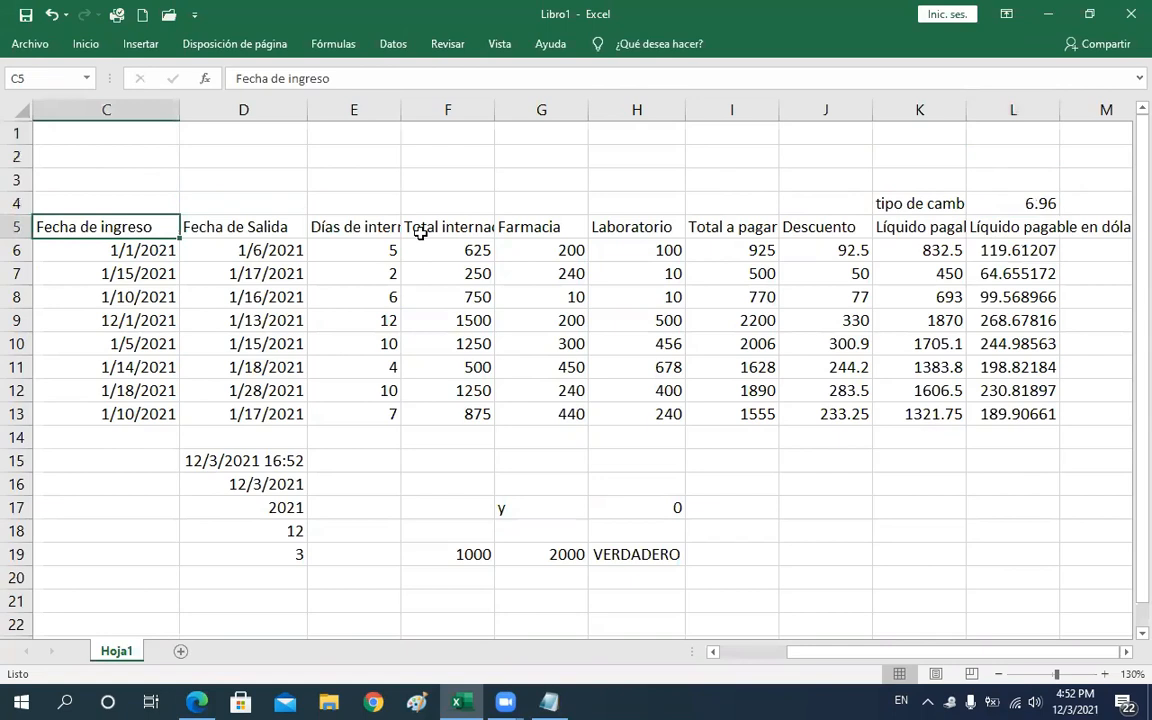
{"action": "left_click", "coordinate": [743, 224], "text": "shift"}
{"action": "left_click", "coordinate": [1030, 222], "text": "shift"}
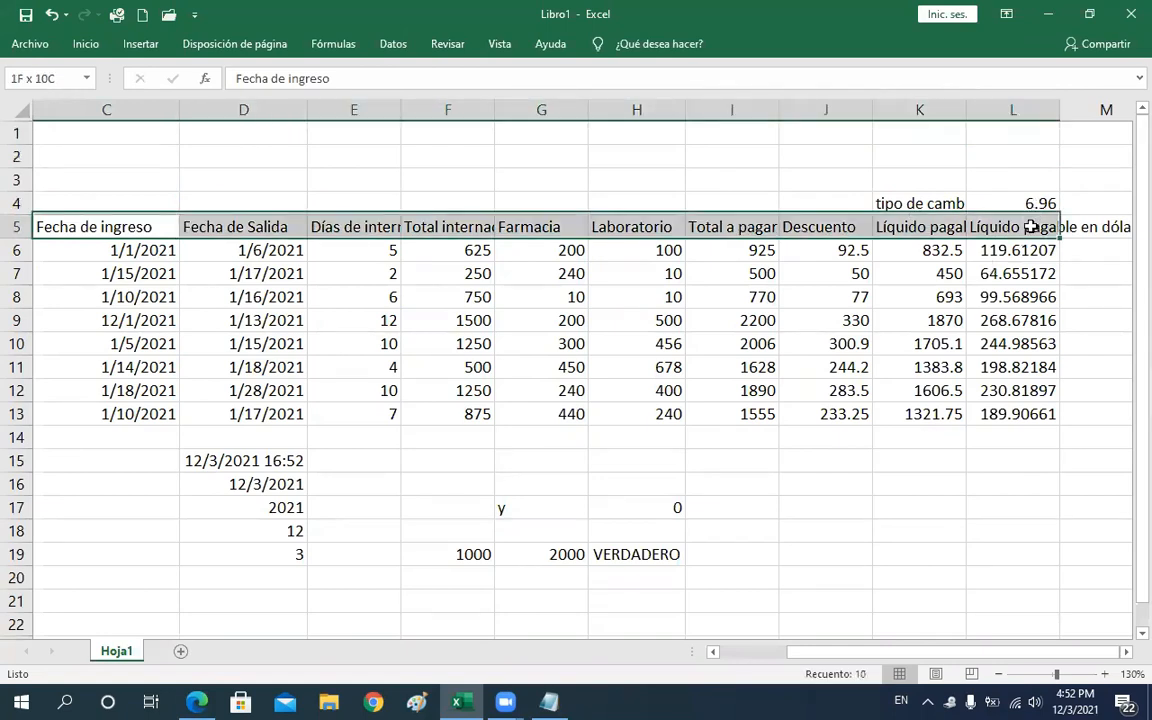
{"action": "left_click", "coordinate": [86, 44]}
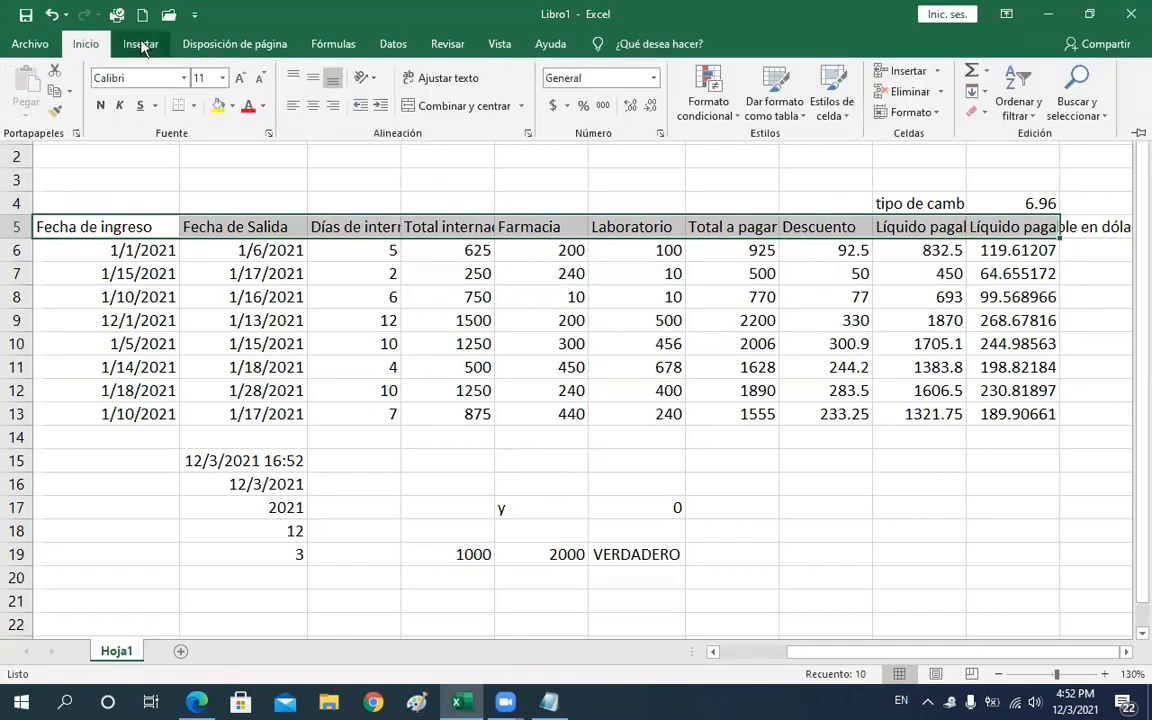
{"action": "left_click", "coordinate": [88, 48]}
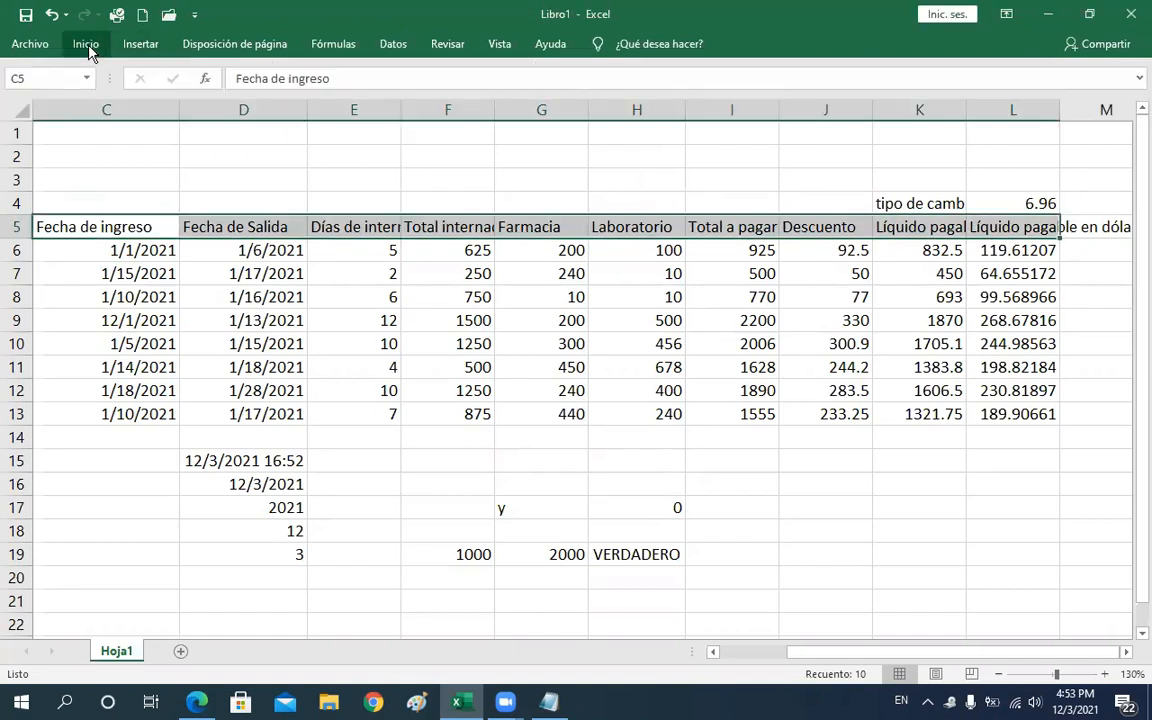
{"action": "left_click", "coordinate": [88, 48]}
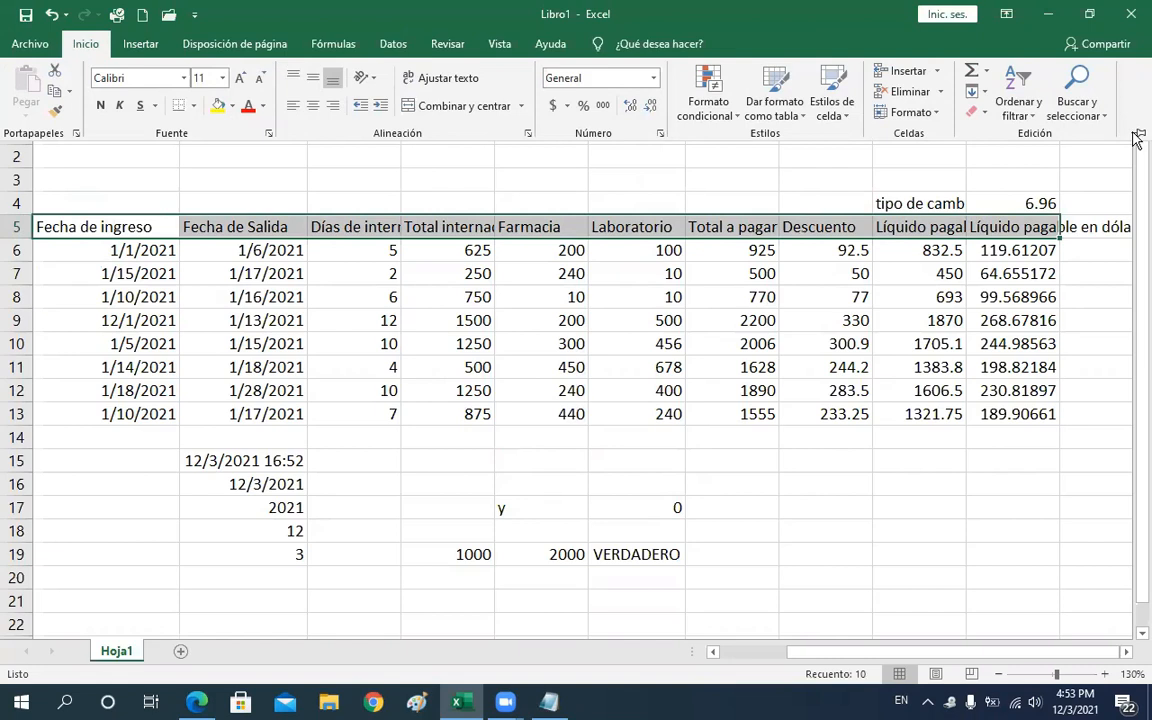
{"action": "left_click", "coordinate": [462, 78]}
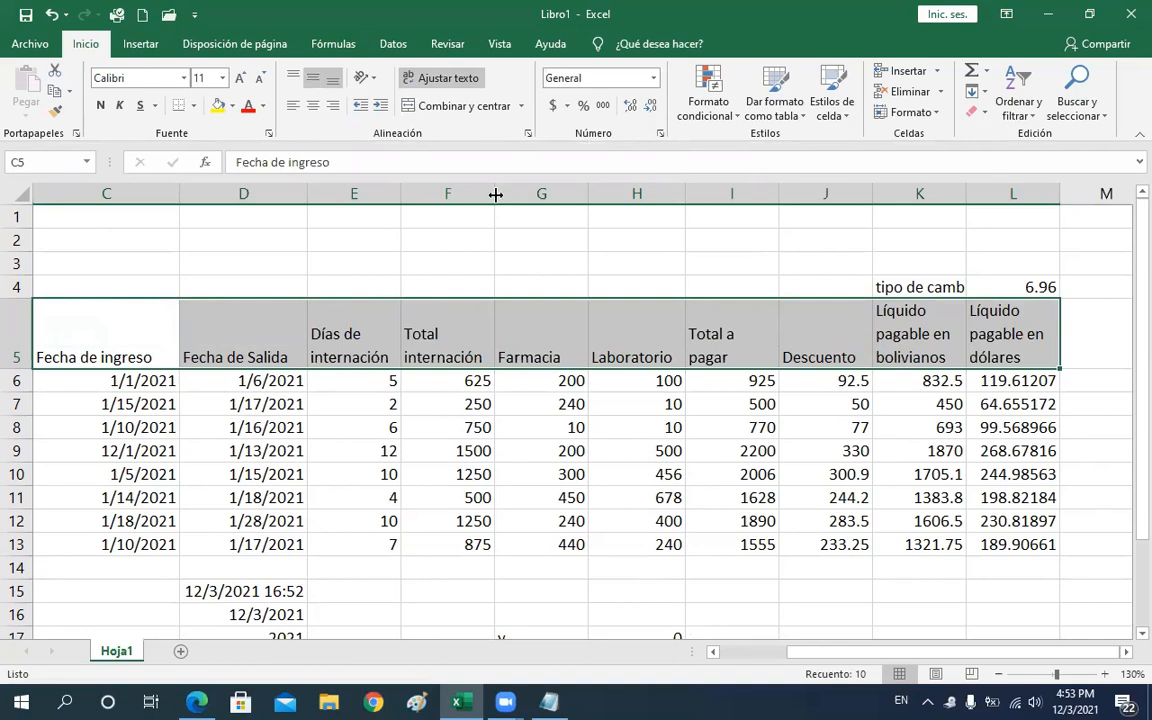
Middle-align the header row vertically and narrow columns C and D to fit the wrapped headers
{"action": "left_click", "coordinate": [313, 78]}
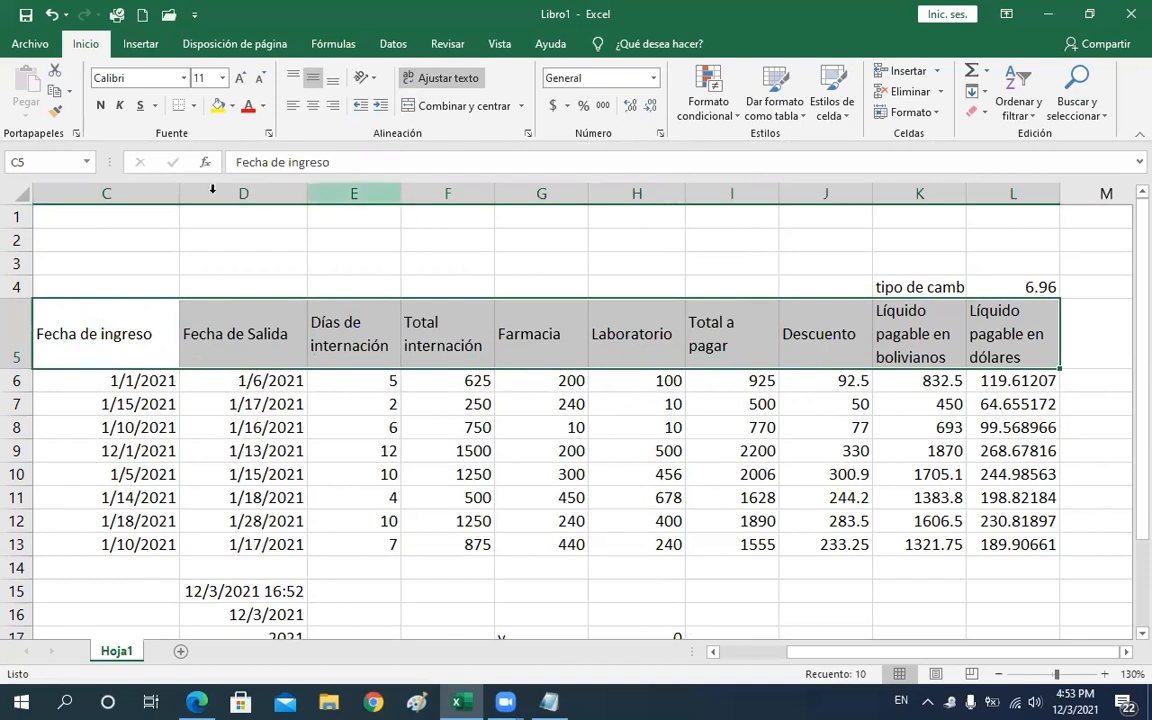
{"action": "left_click_drag", "start_coordinate": [179, 193], "coordinate": [123, 198]}
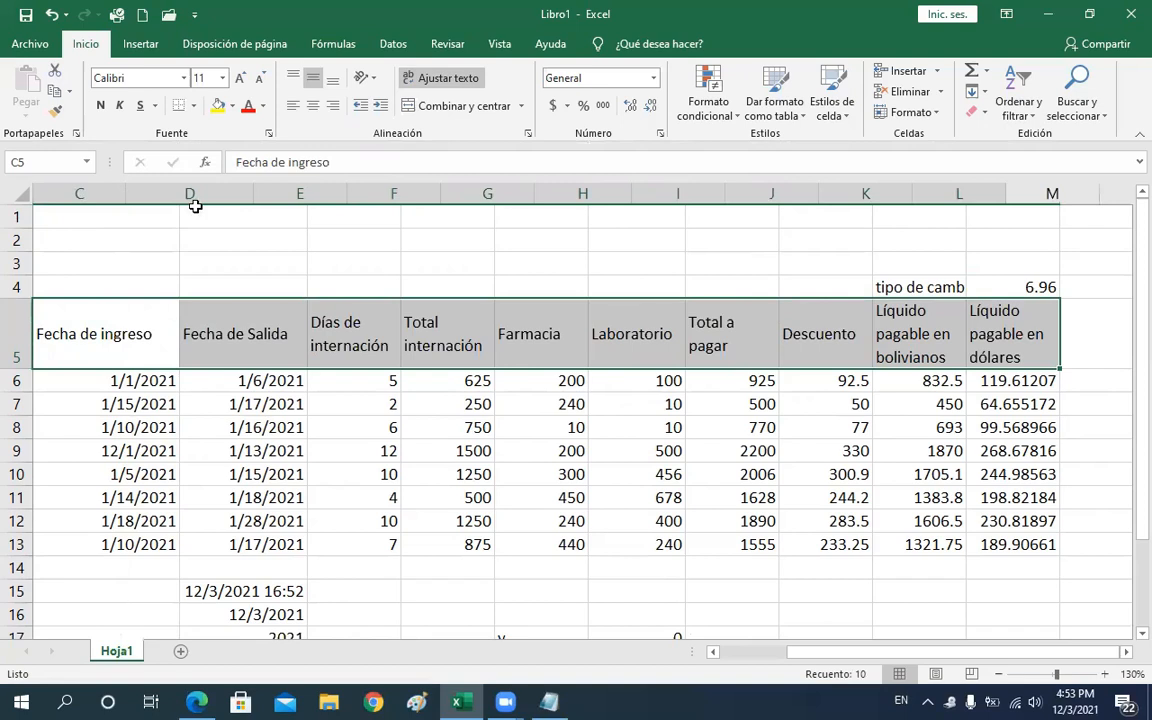
{"action": "left_click_drag", "start_coordinate": [245, 192], "coordinate": [228, 190]}
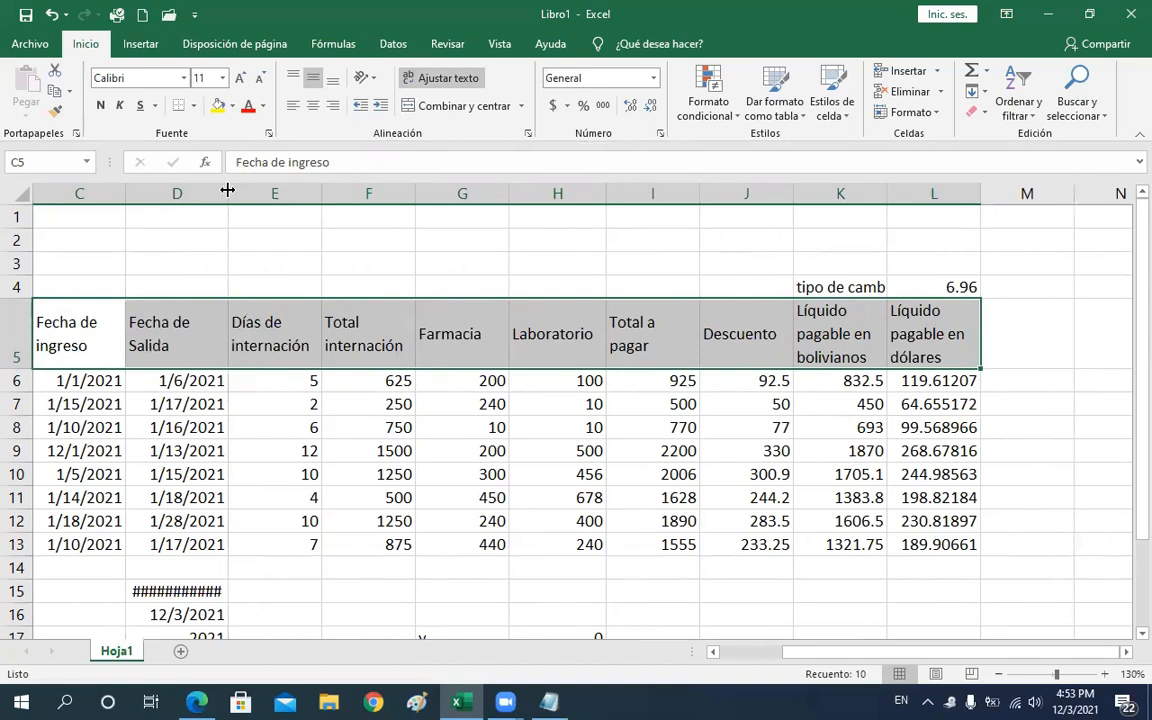
Center the header row text horizontally
{"action": "left_click", "coordinate": [863, 65]}
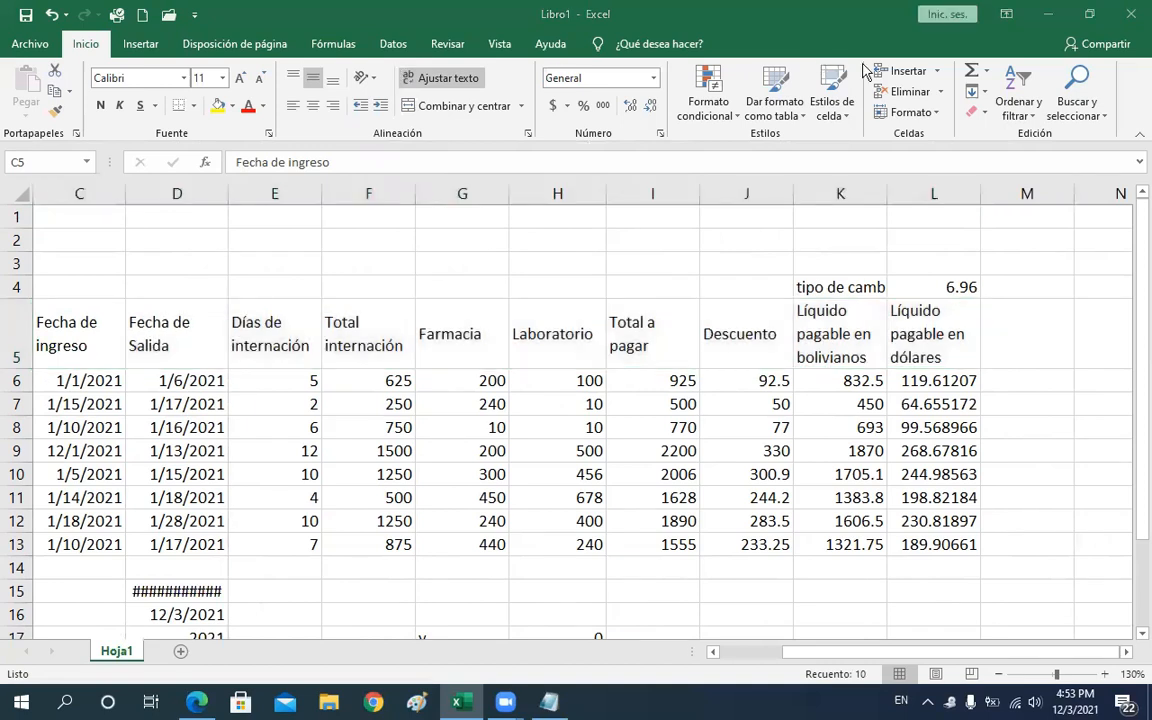
{"action": "left_click", "coordinate": [315, 108]}
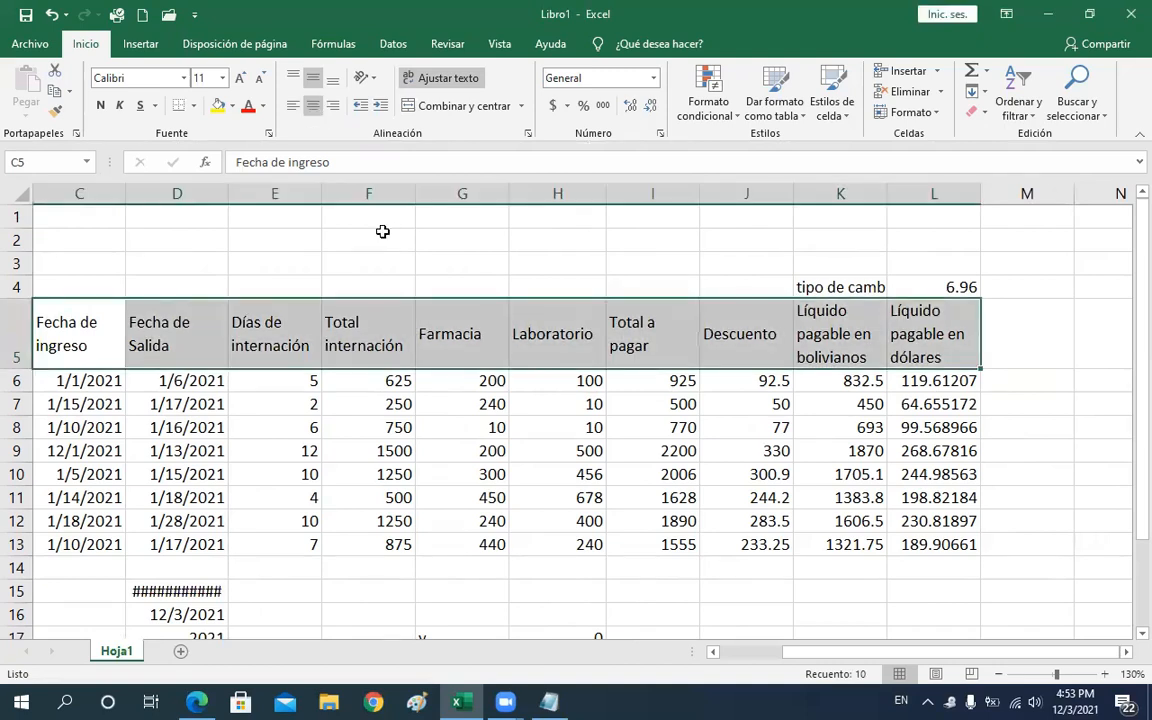
{"action": "left_click", "coordinate": [313, 106]}
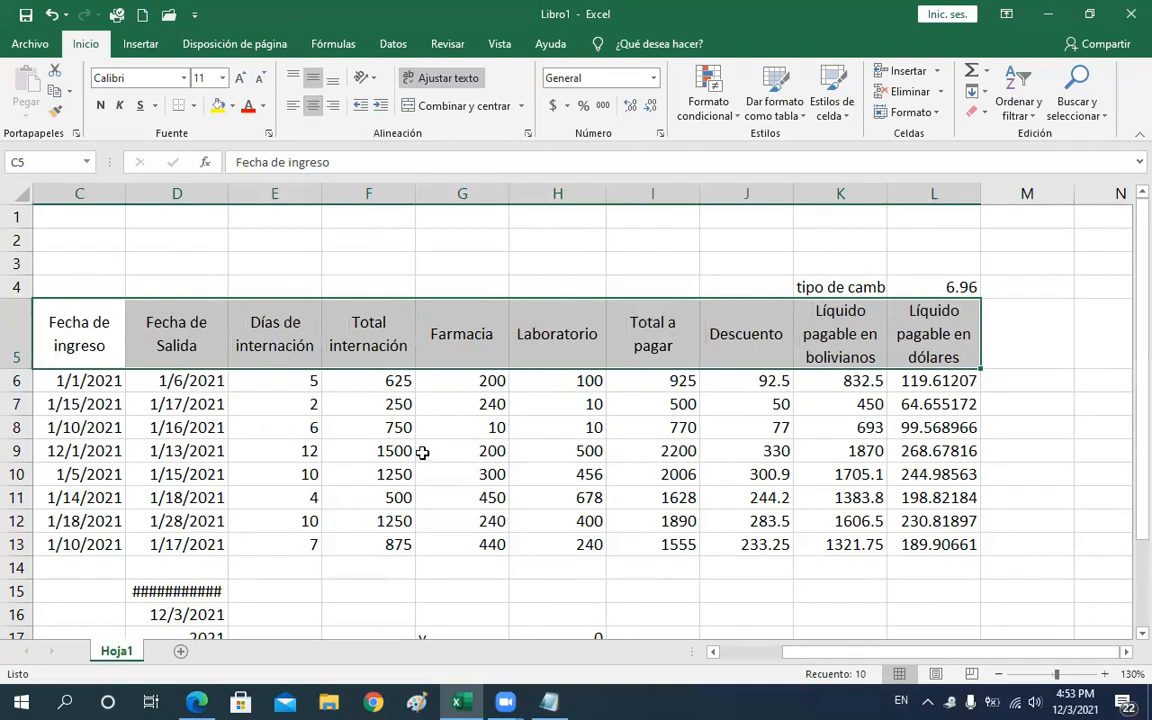
Add an outline border and vertical inside borders to the header row C5:L5
{"action": "left_click", "coordinate": [193, 105]}
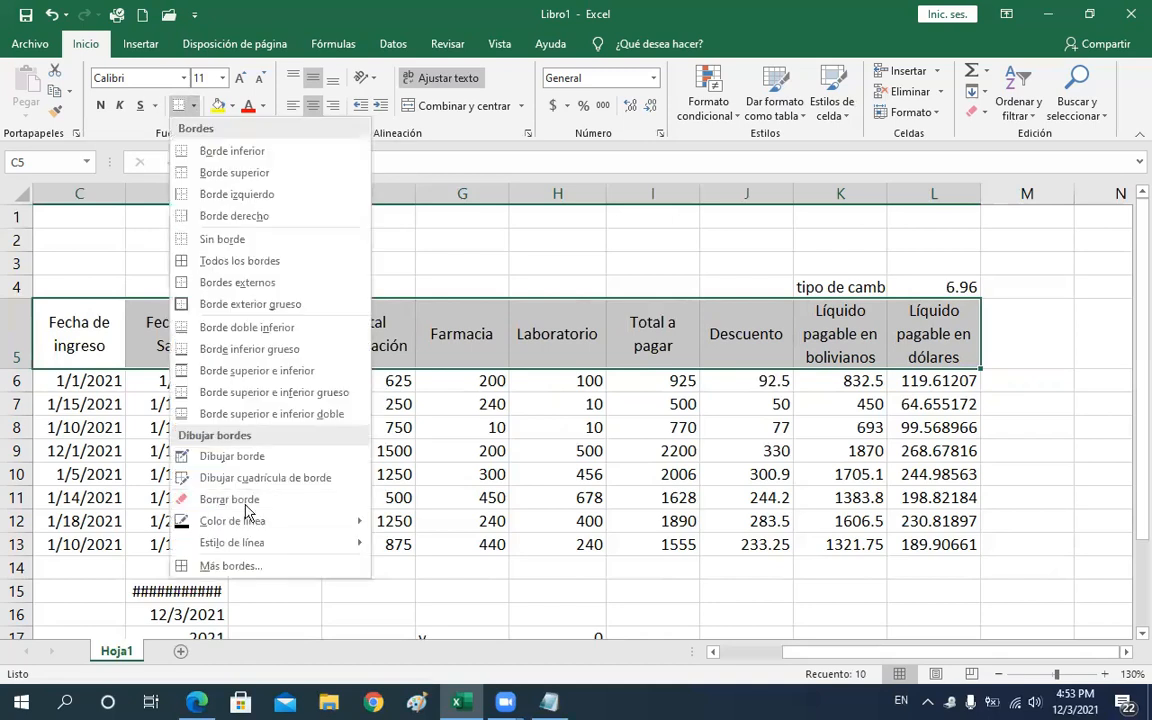
{"action": "left_click", "coordinate": [252, 566]}
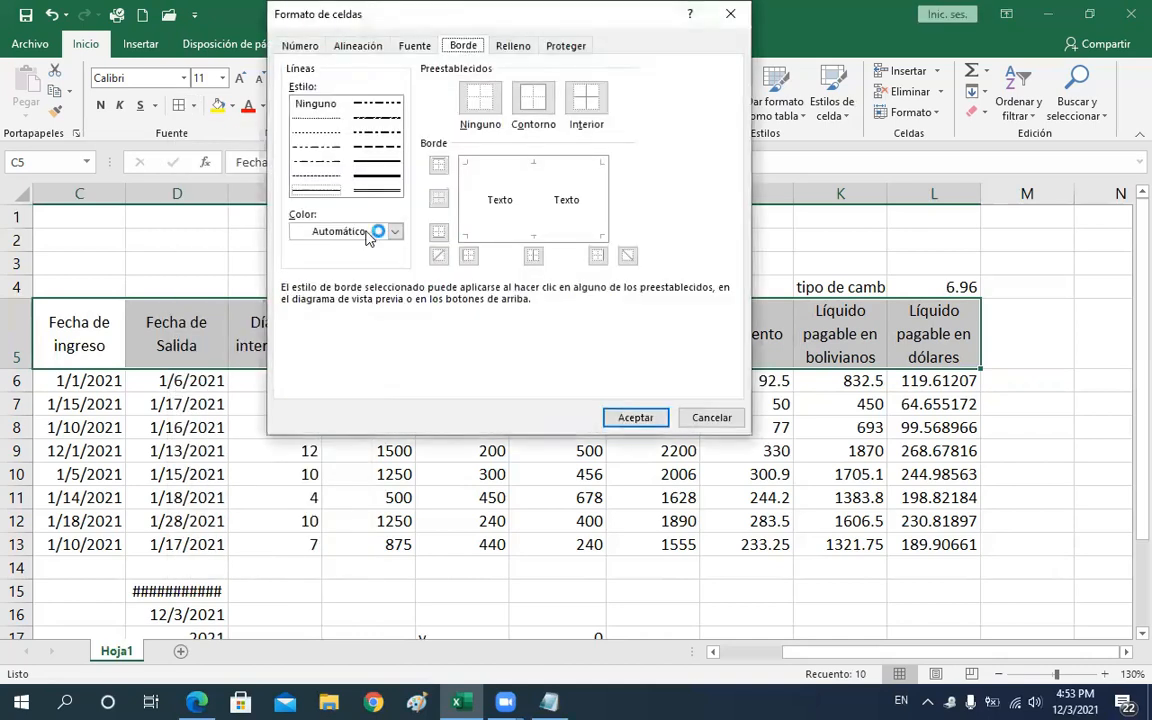
{"action": "left_click", "coordinate": [537, 112]}
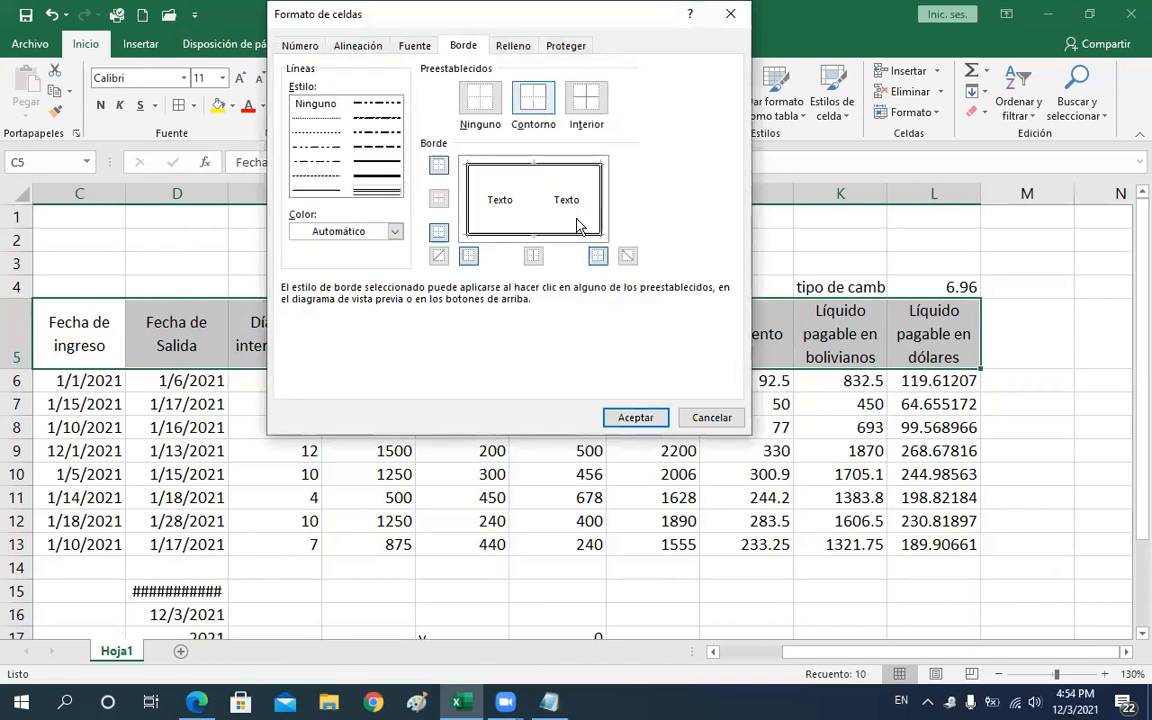
{"action": "left_click", "coordinate": [534, 258]}
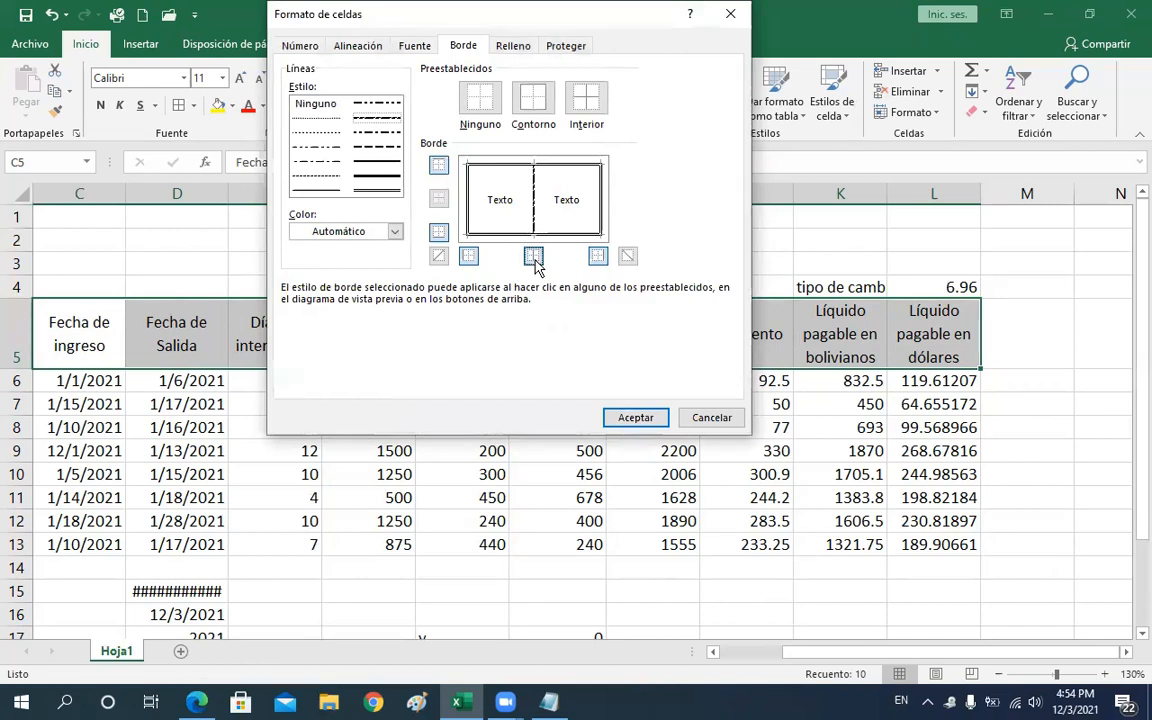
{"action": "left_click", "coordinate": [636, 418]}
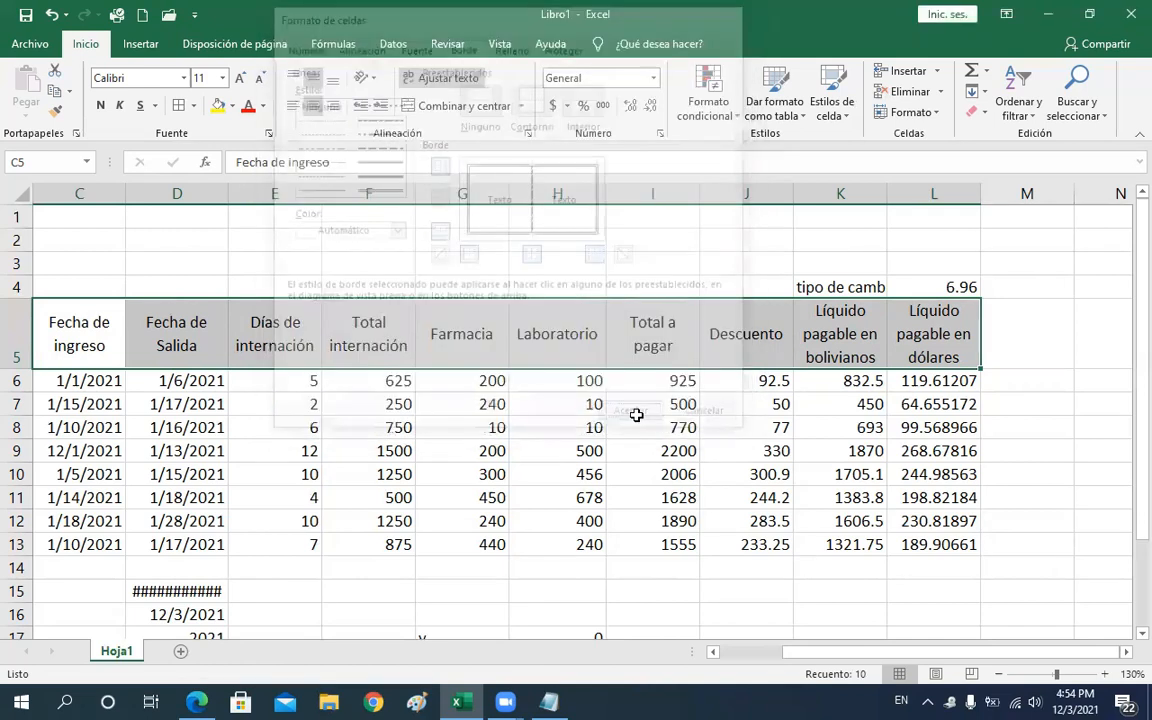
{"action": "left_click", "coordinate": [628, 413]}
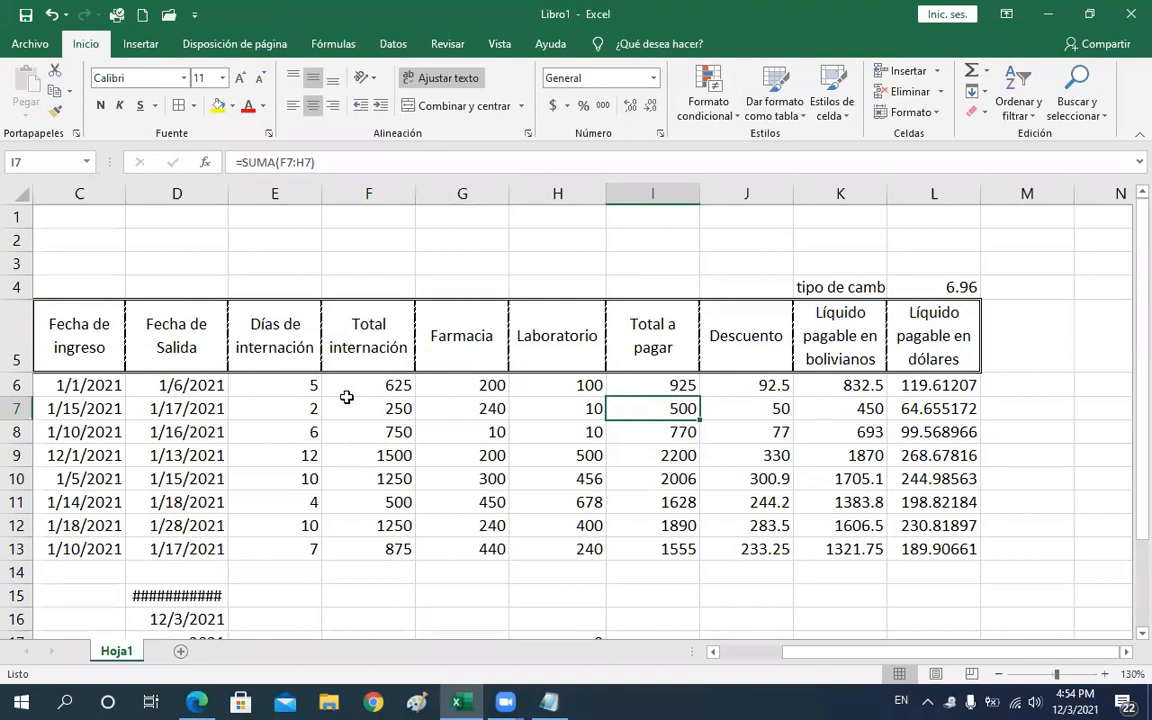
Apply an outline border and dashed inside borders to the data range C6:L13
{"action": "left_click_drag", "start_coordinate": [97, 387], "coordinate": [930, 548]}
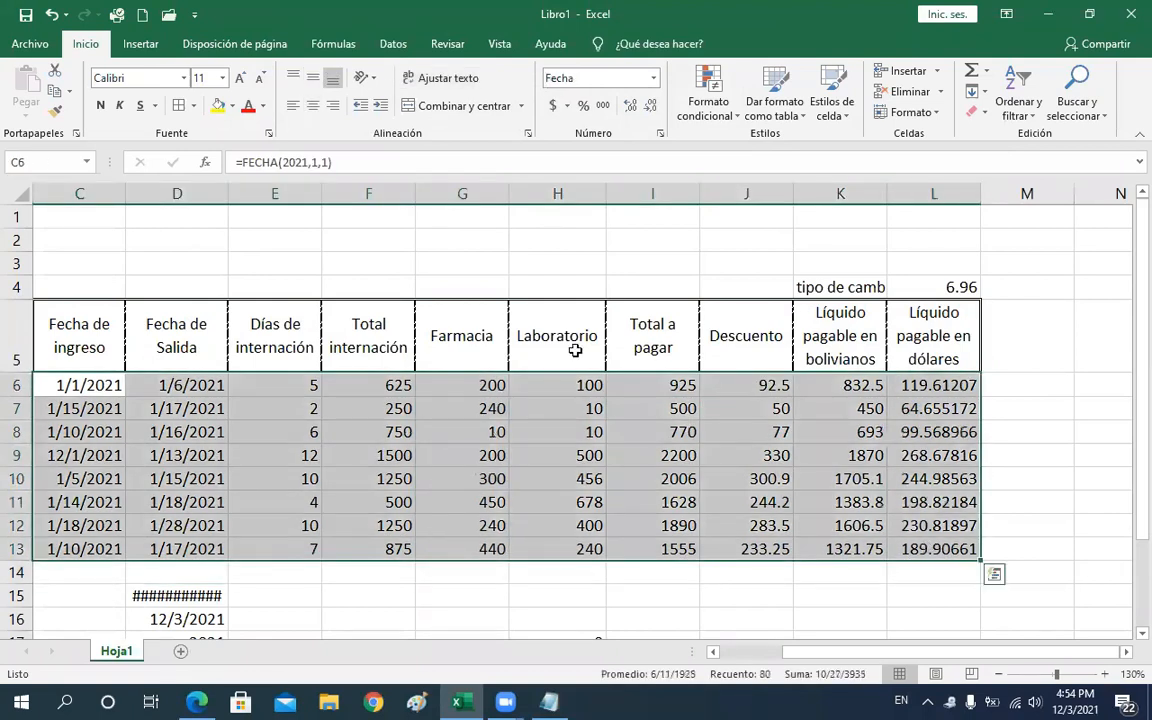
{"action": "left_click", "coordinate": [193, 106]}
{"action": "left_click", "coordinate": [240, 566]}
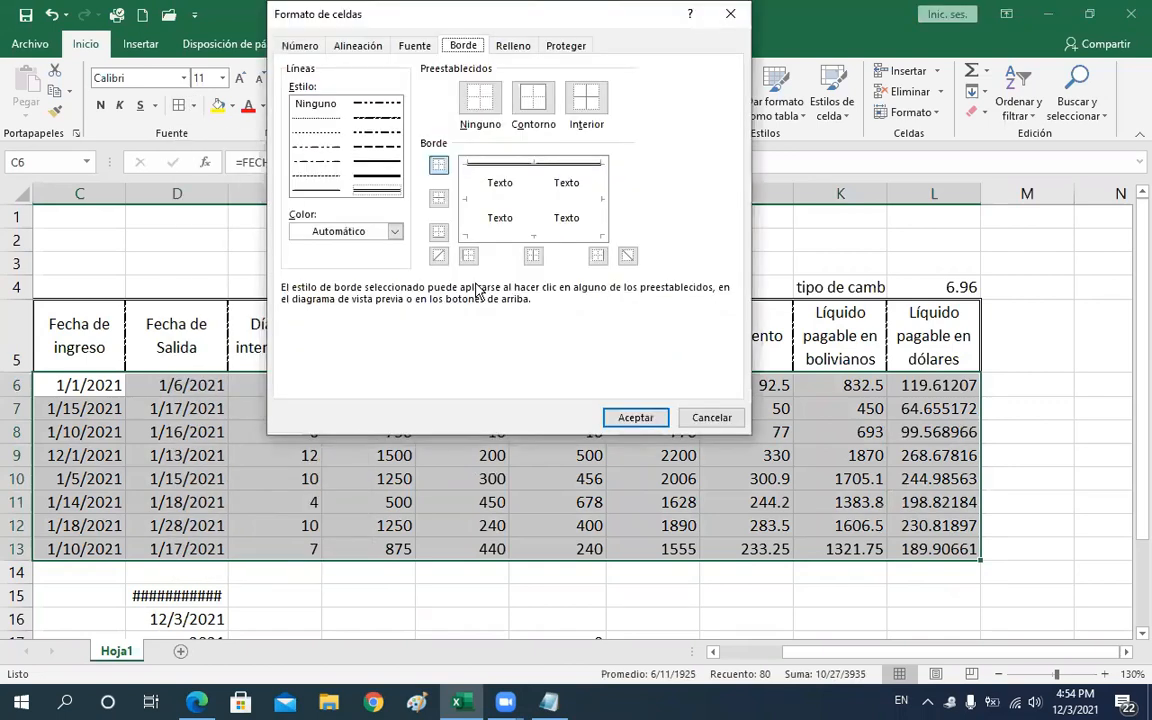
{"action": "left_click", "coordinate": [538, 107]}
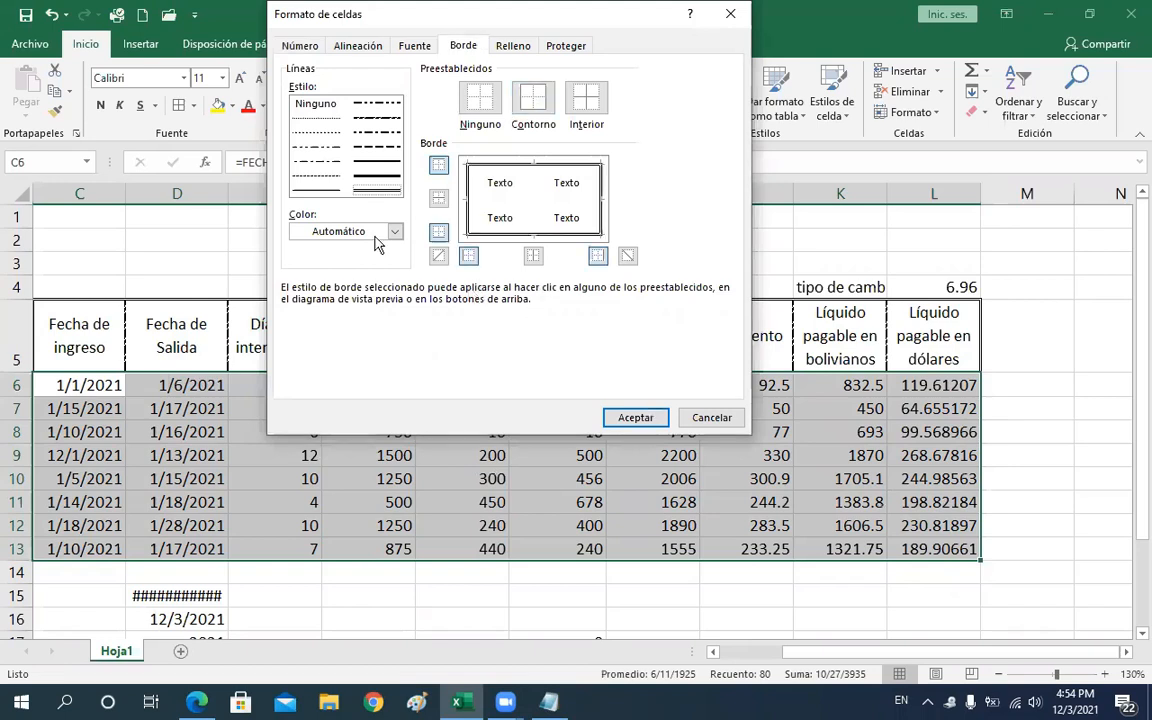
{"action": "left_click", "coordinate": [377, 118]}
{"action": "left_click", "coordinate": [531, 258]}
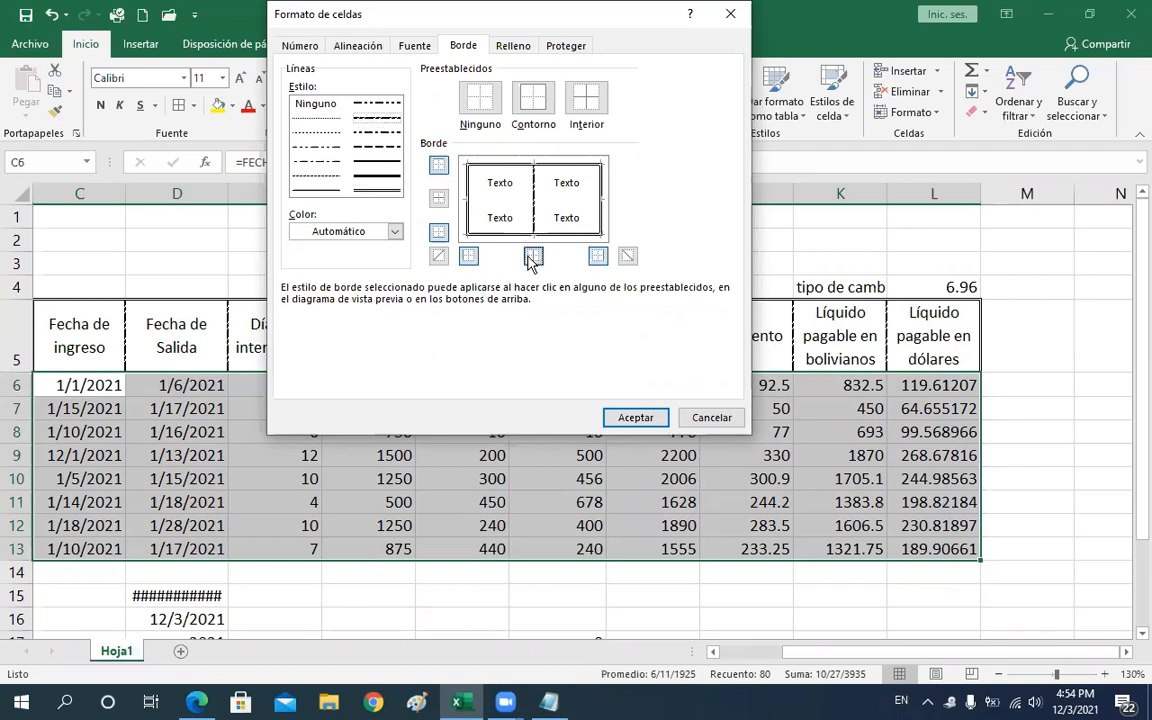
{"action": "left_click", "coordinate": [320, 129]}
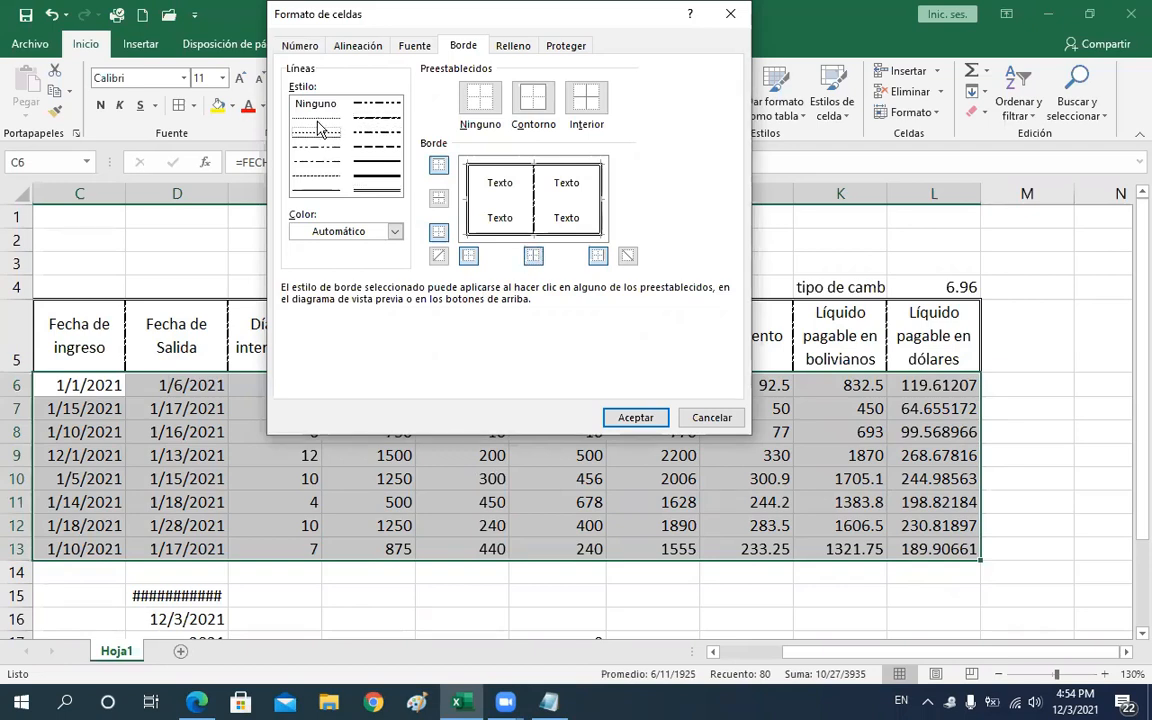
{"action": "double_click", "coordinate": [317, 129]}
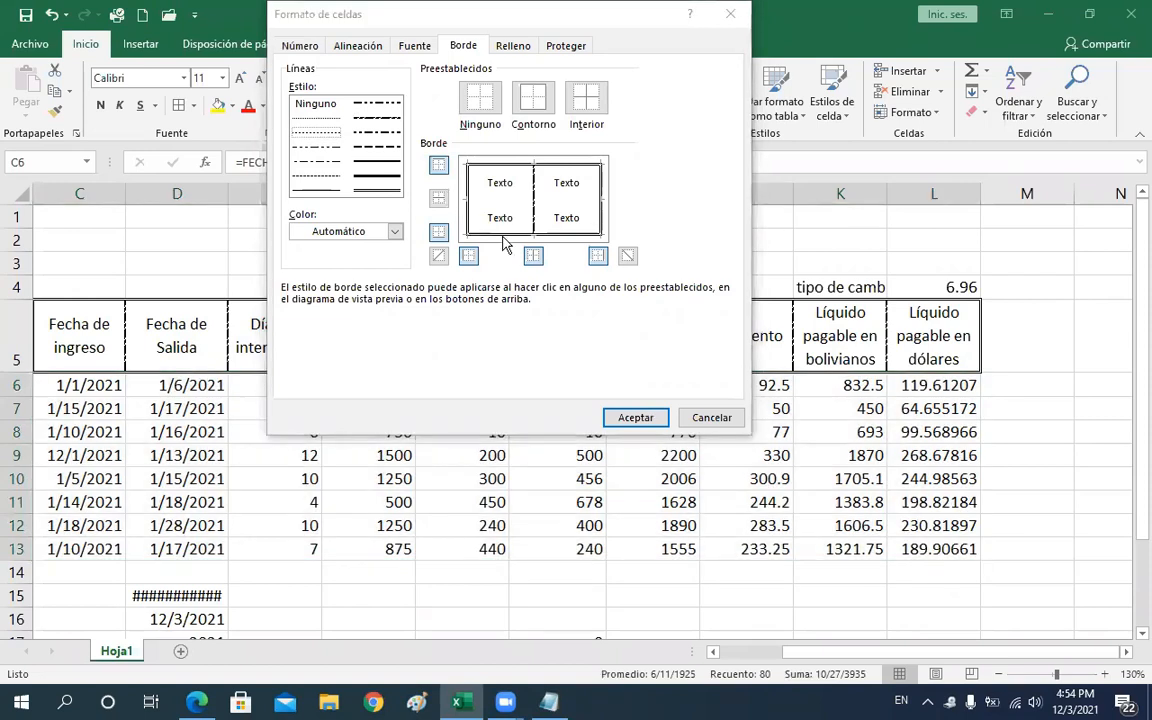
{"action": "left_click", "coordinate": [633, 420]}
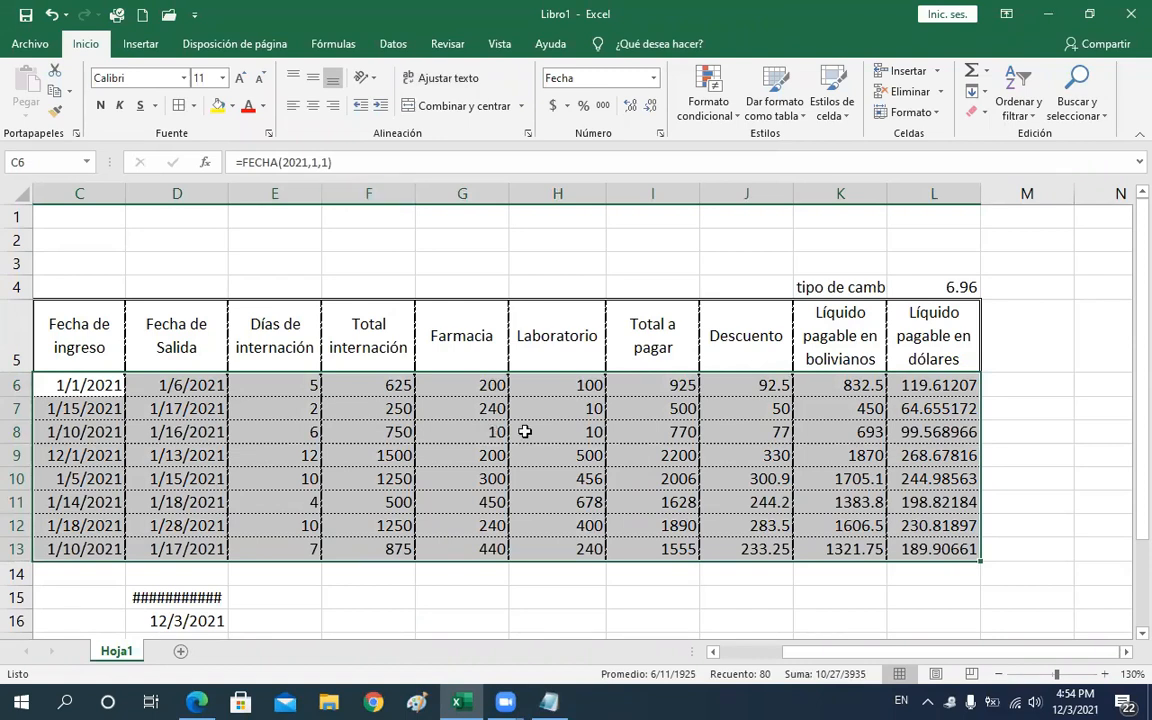
Right-align the data range C6:L13 and fill it with a light blue color
{"action": "left_click", "coordinate": [302, 106]}
{"action": "left_click", "coordinate": [295, 106]}
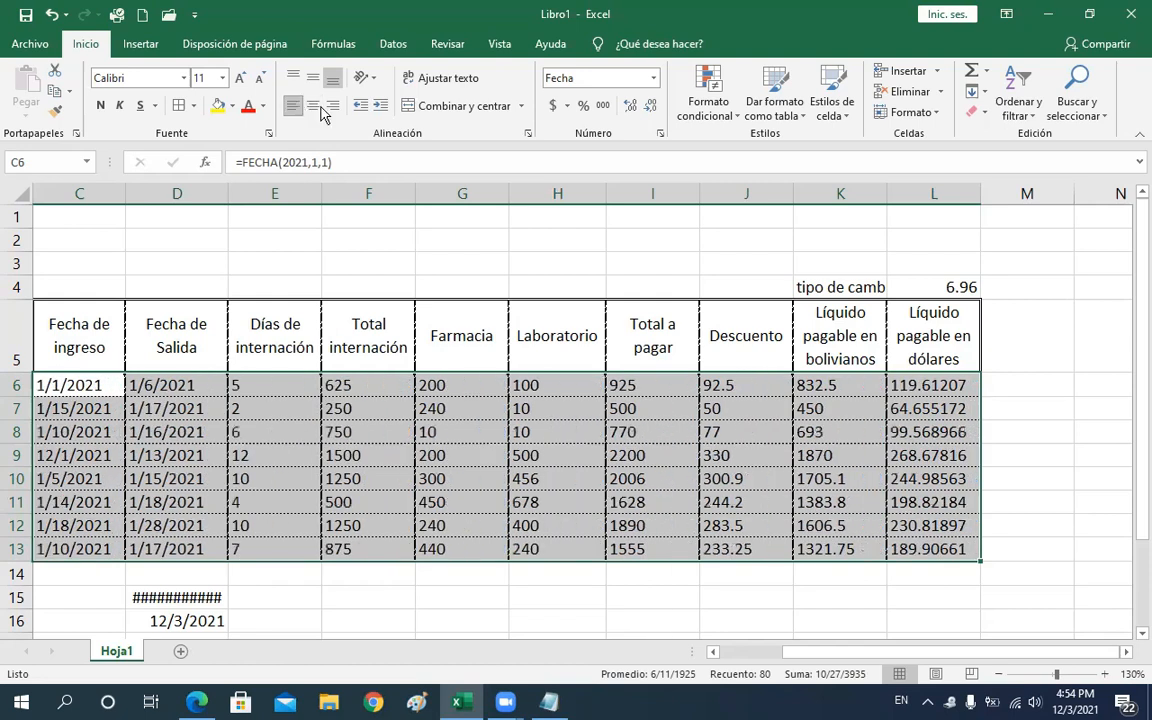
{"action": "left_click", "coordinate": [334, 106]}
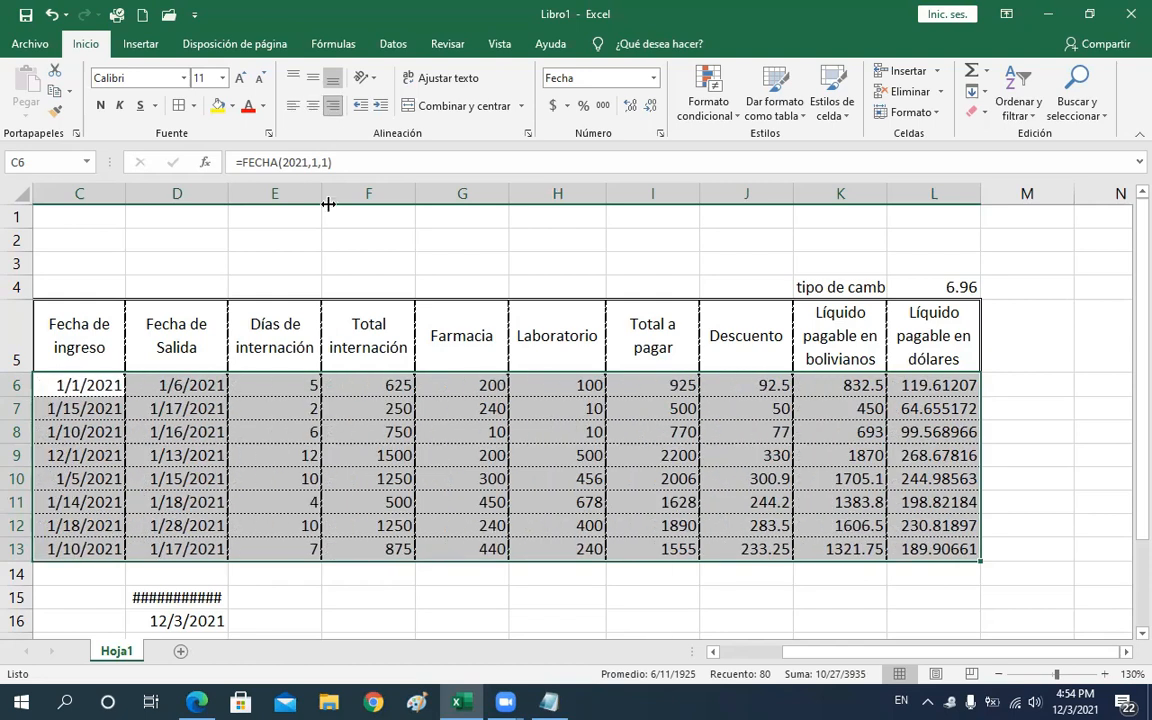
{"action": "left_click", "coordinate": [232, 106]}
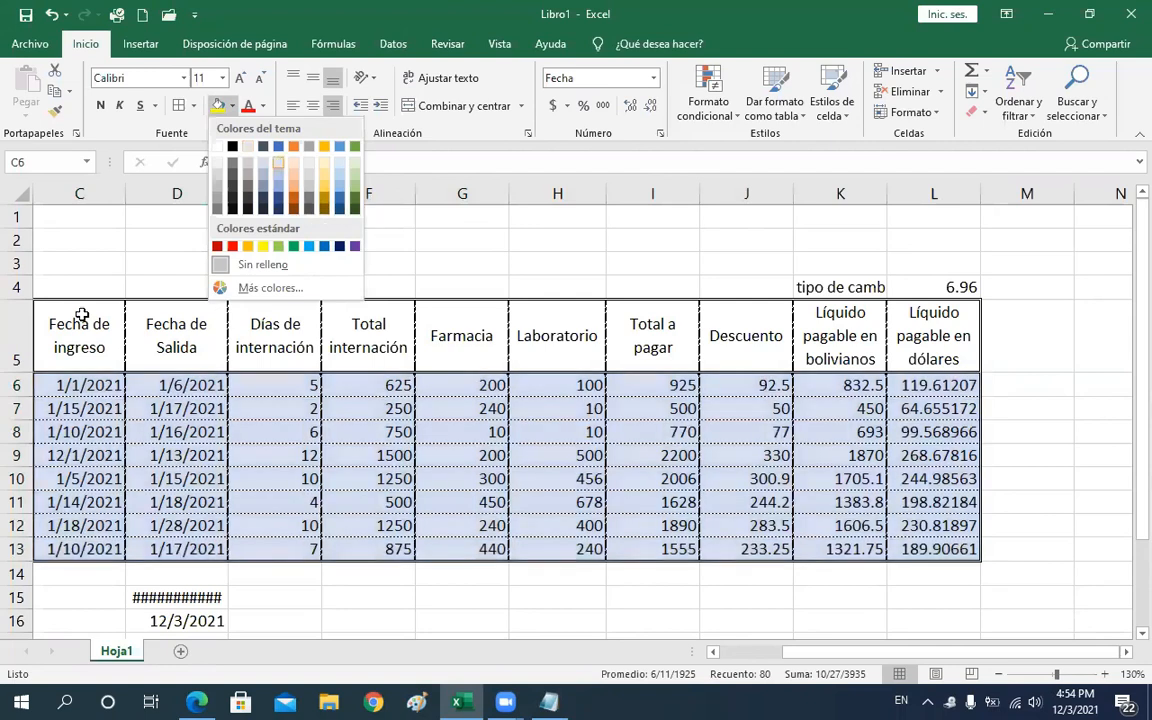
{"action": "left_click", "coordinate": [116, 356]}
Fill the header row C5:L5 with Verde, Énfasis 6, Claro 60%
{"action": "left_click_drag", "start_coordinate": [116, 356], "coordinate": [760, 340]}
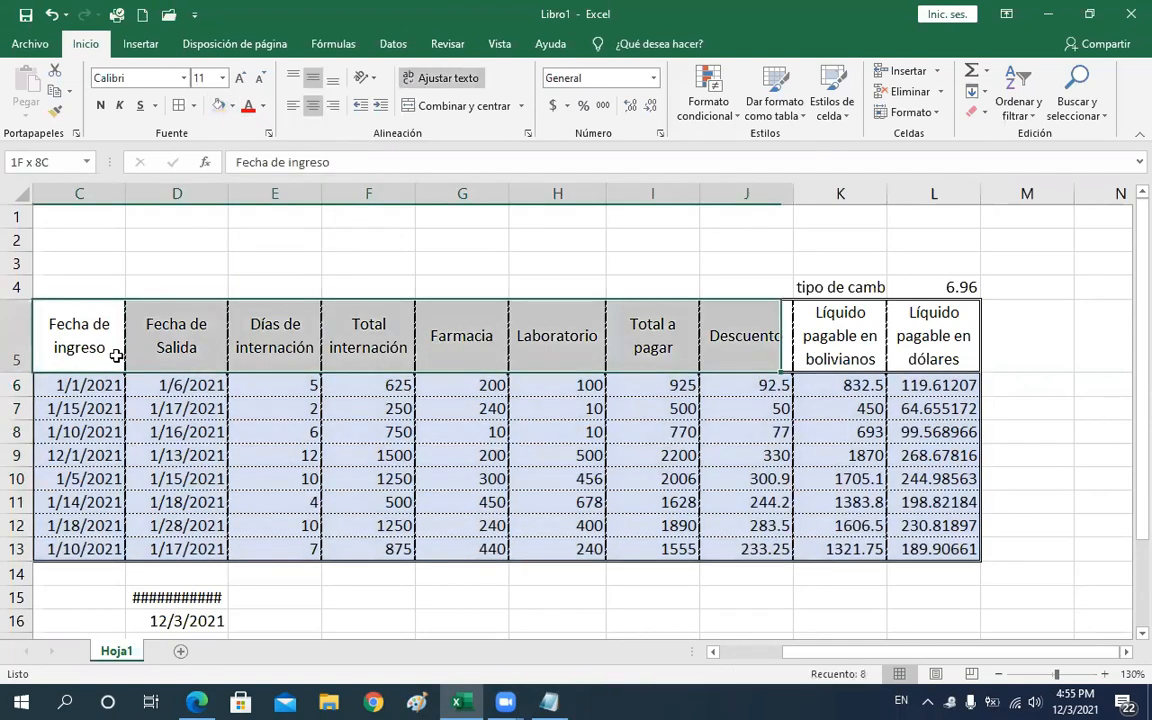
{"action": "left_click_drag", "start_coordinate": [116, 356], "coordinate": [940, 340]}
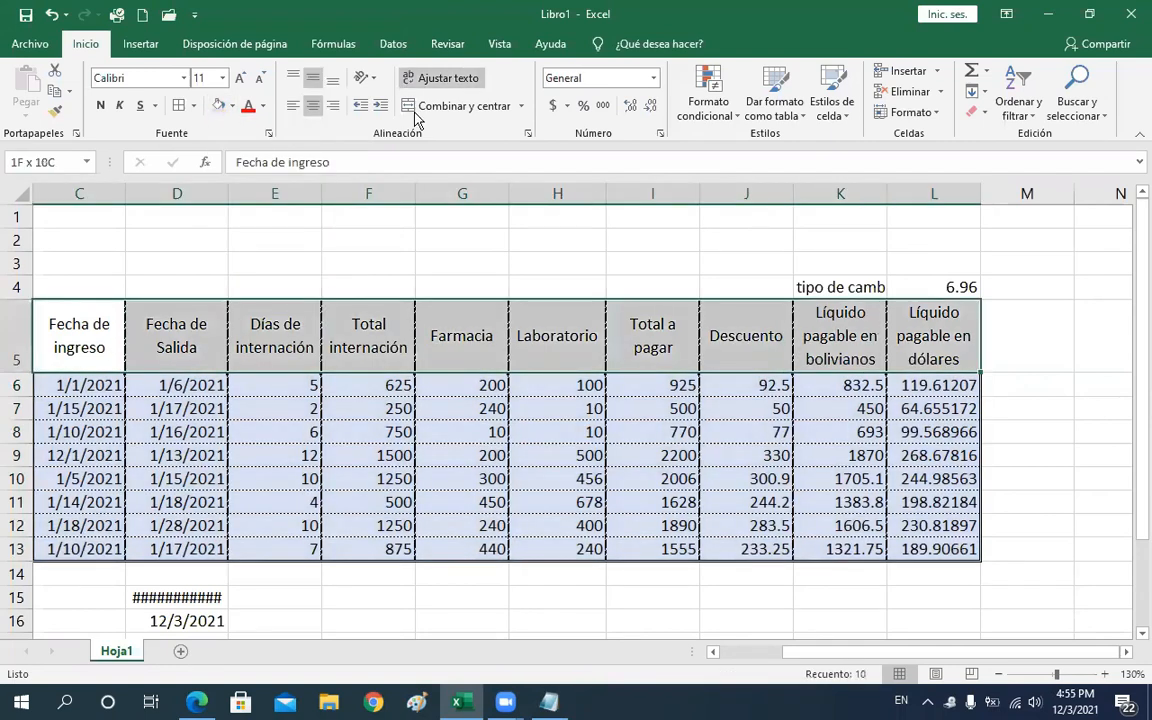
{"action": "left_click", "coordinate": [232, 105]}
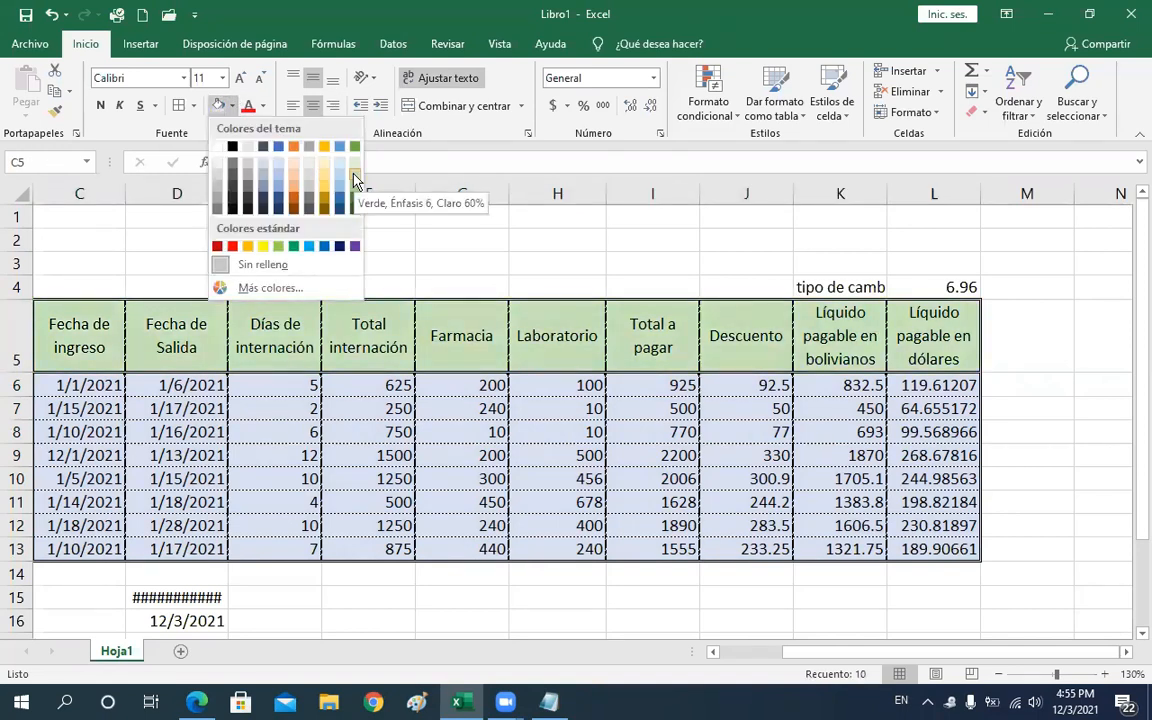
{"action": "left_click", "coordinate": [353, 175]}
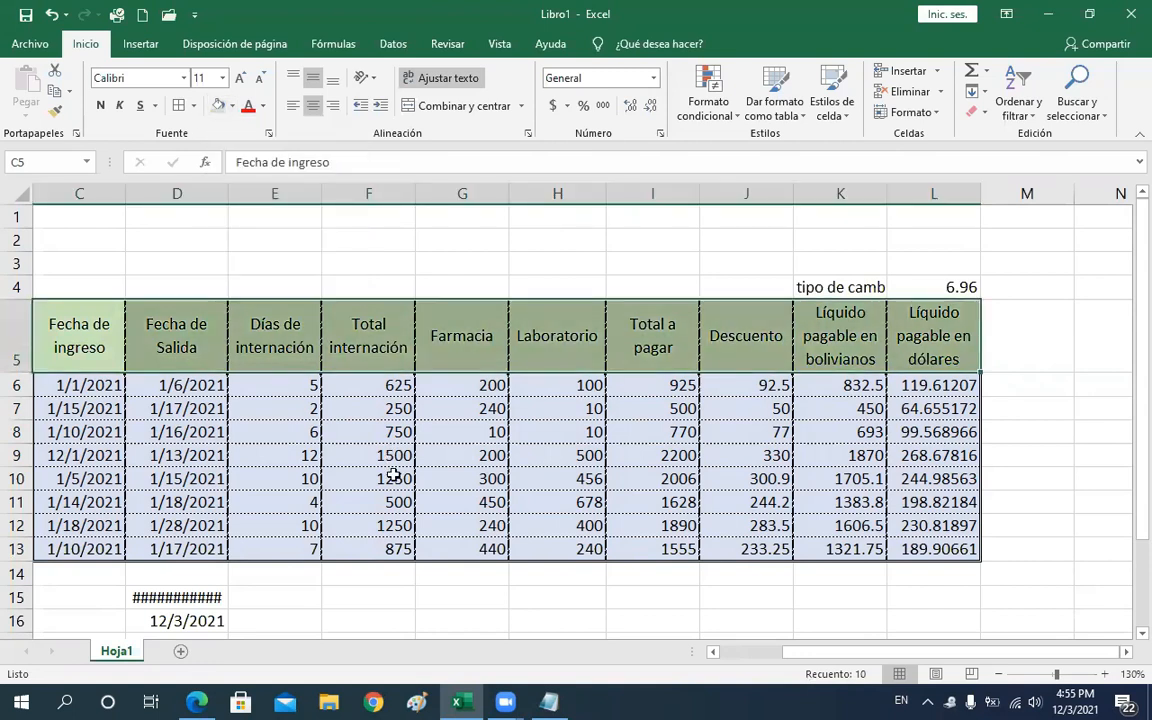
{"action": "left_click", "coordinate": [393, 474]}
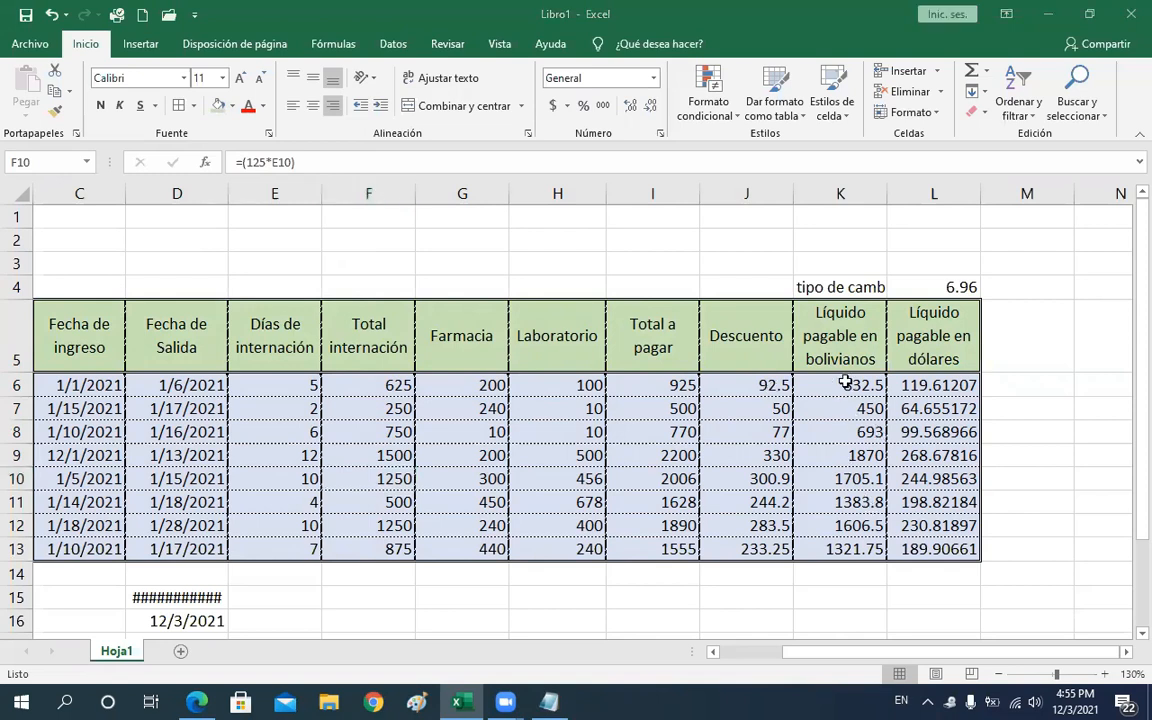
Set the Descuento and both Líquido pagable columns, J6:L13, to two decimal places
{"action": "left_click", "coordinate": [849, 430]}
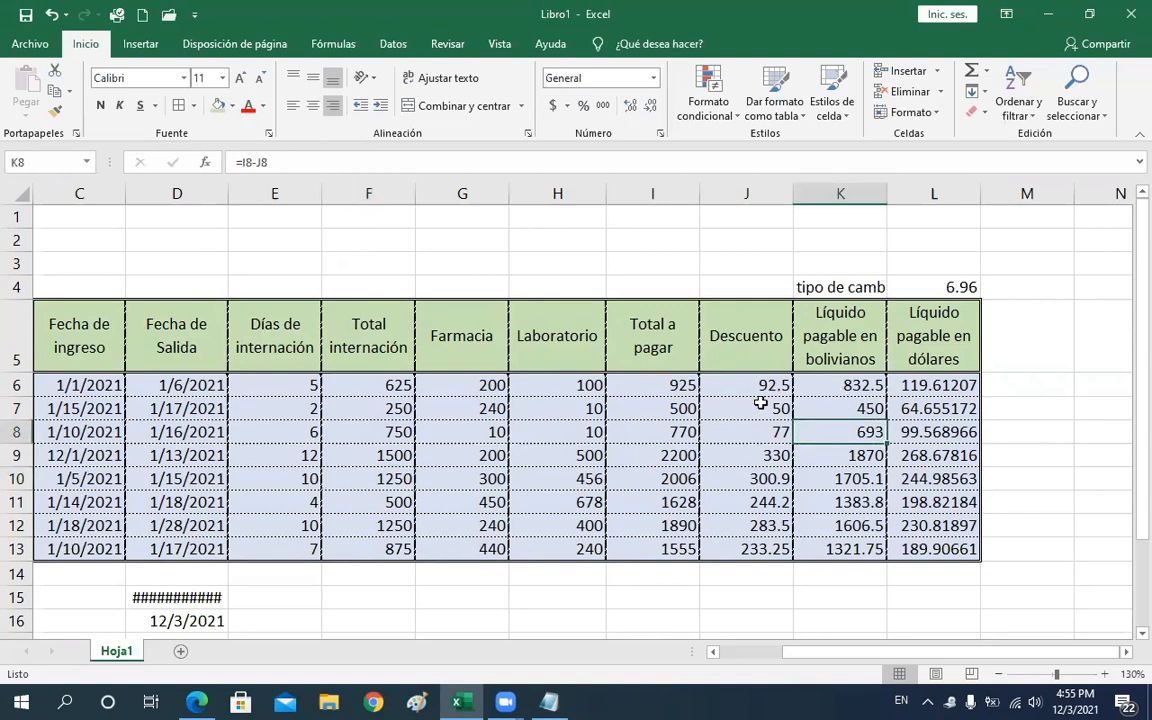
{"action": "left_click_drag", "start_coordinate": [733, 389], "coordinate": [915, 546]}
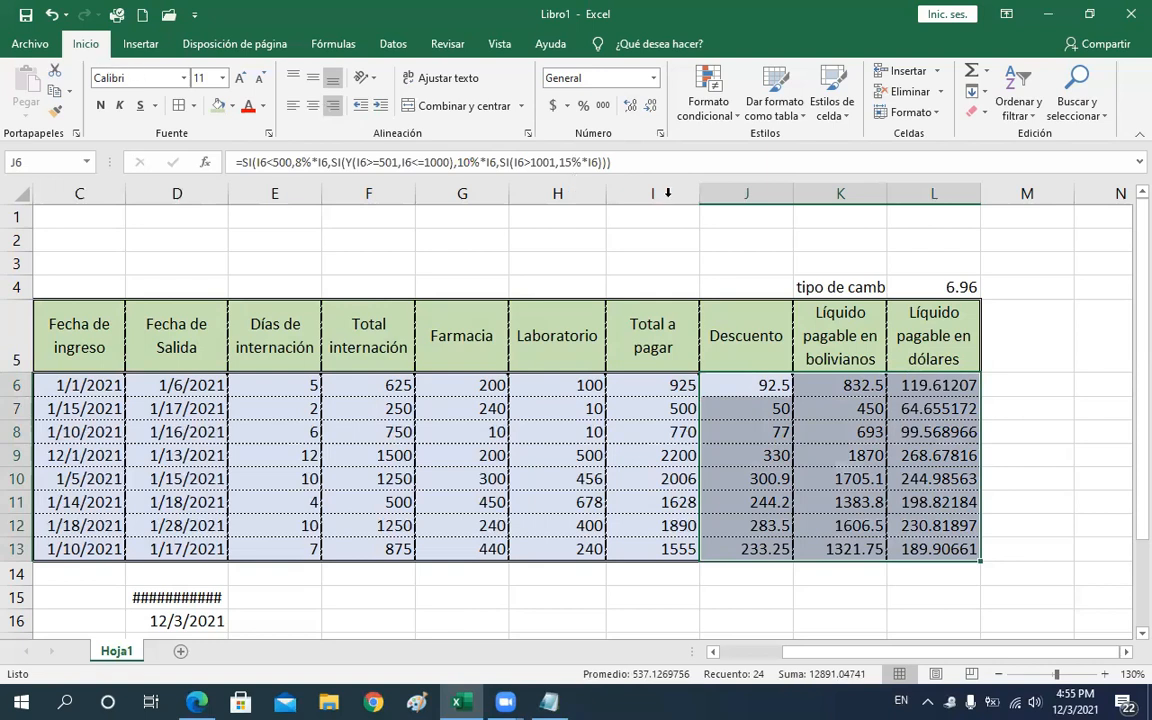
{"action": "left_click", "coordinate": [636, 109]}
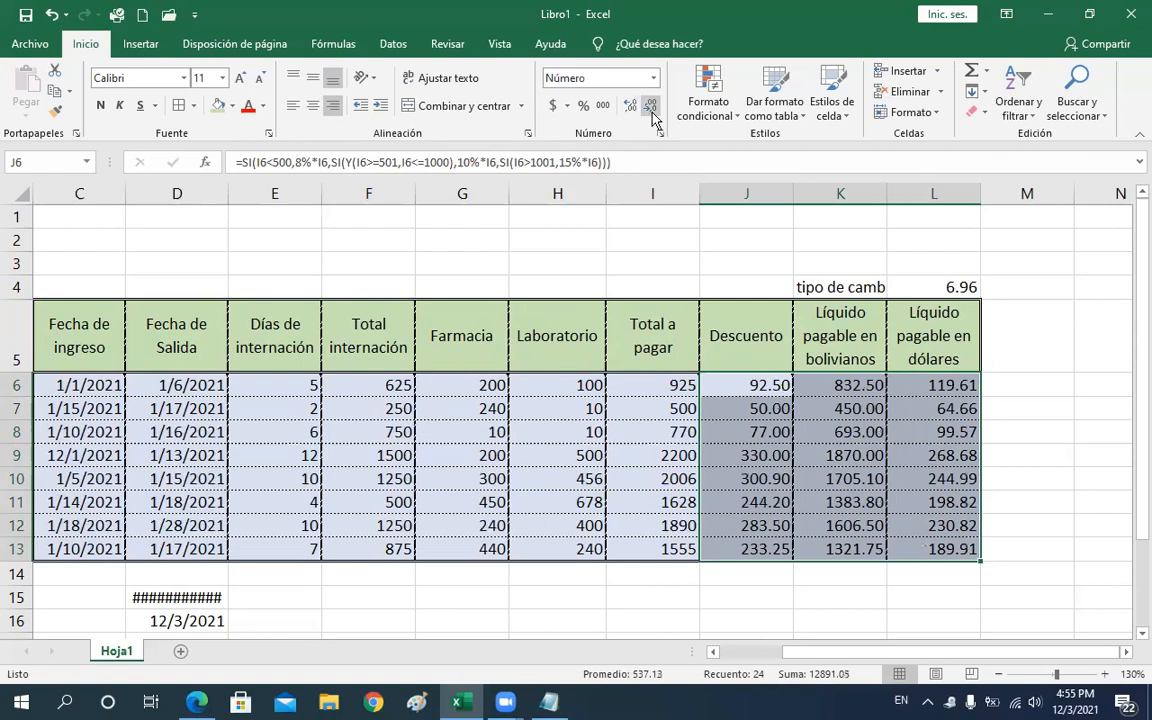
{"action": "left_click", "coordinate": [644, 108]}
{"action": "left_click", "coordinate": [631, 110]}
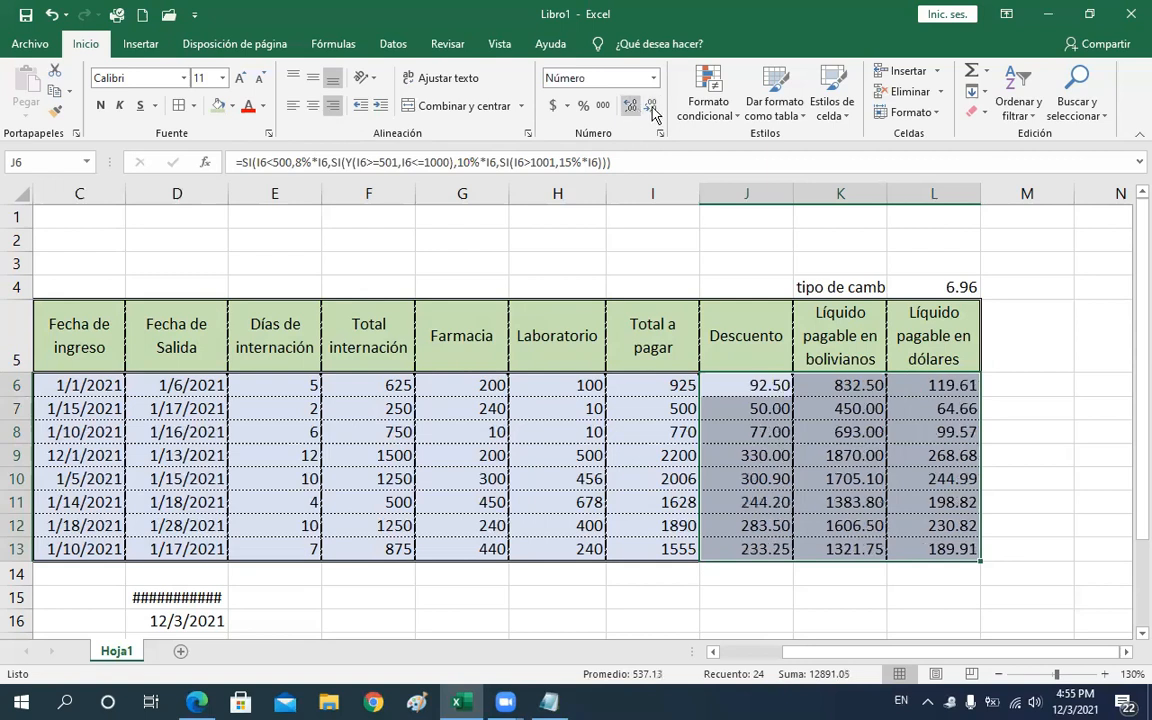
{"action": "left_click", "coordinate": [651, 108]}
{"action": "double_click", "coordinate": [651, 108]}
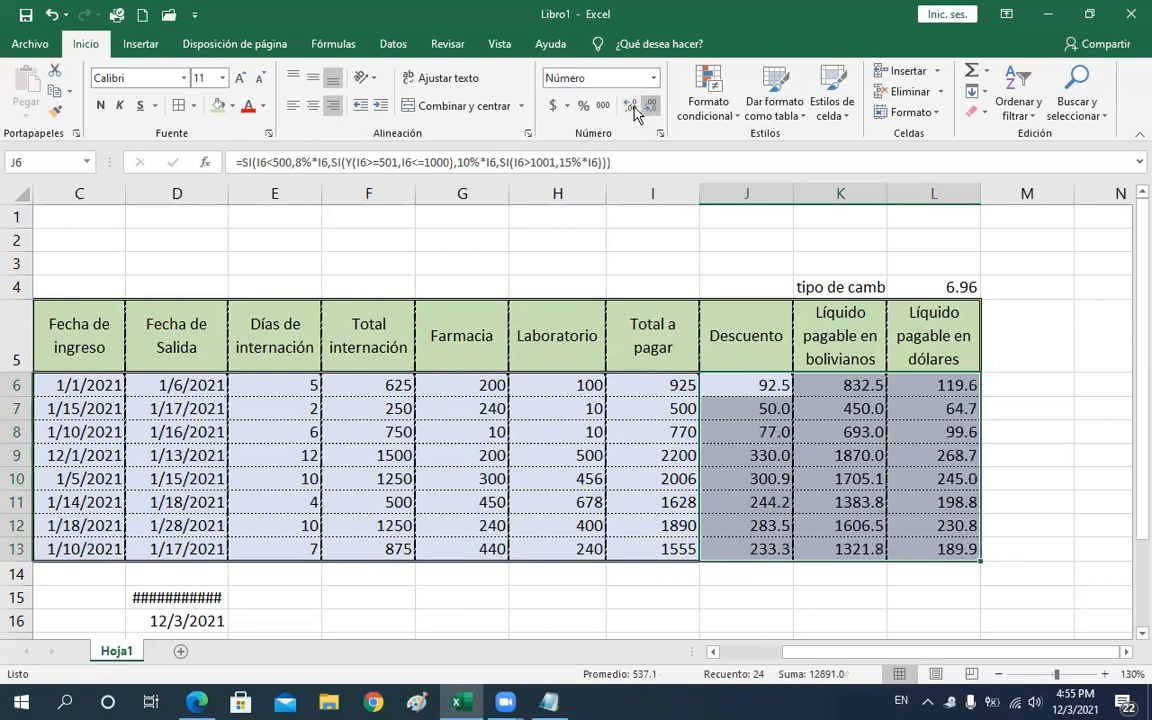
{"action": "left_click", "coordinate": [631, 108]}
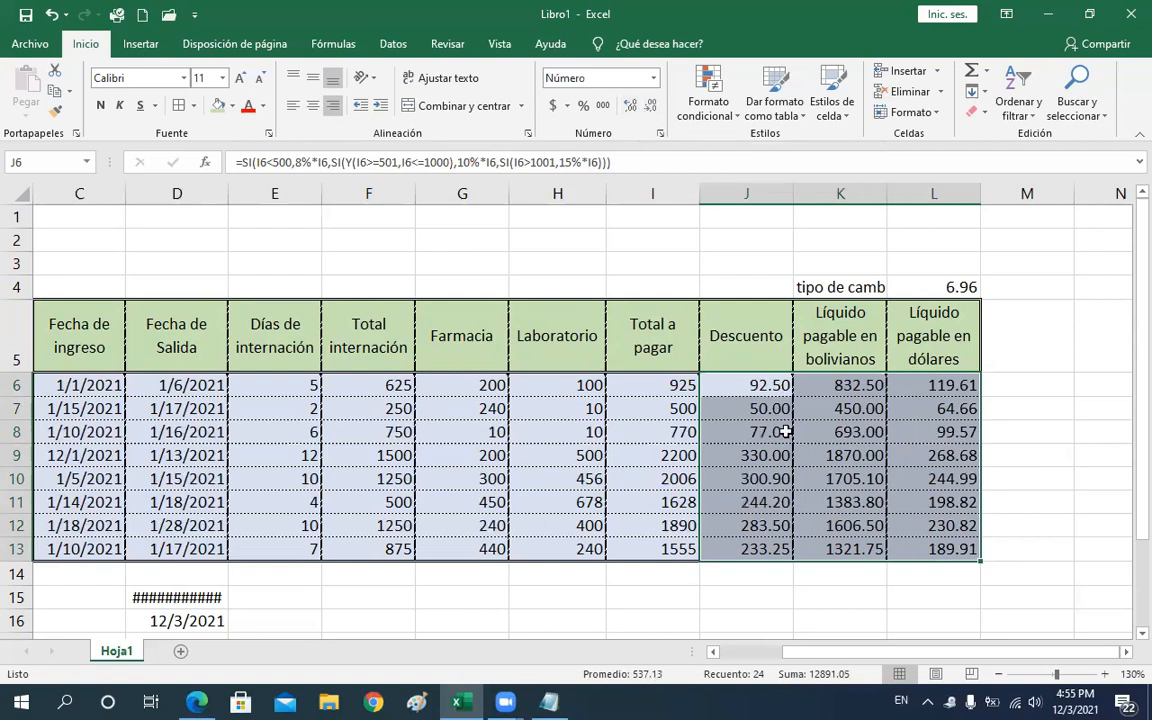
Apply the Bs Español (Bolivia) accounting format to the Líquido pagable en bolivianos column K6:K13 and widen column K
{"action": "left_click", "coordinate": [838, 408]}
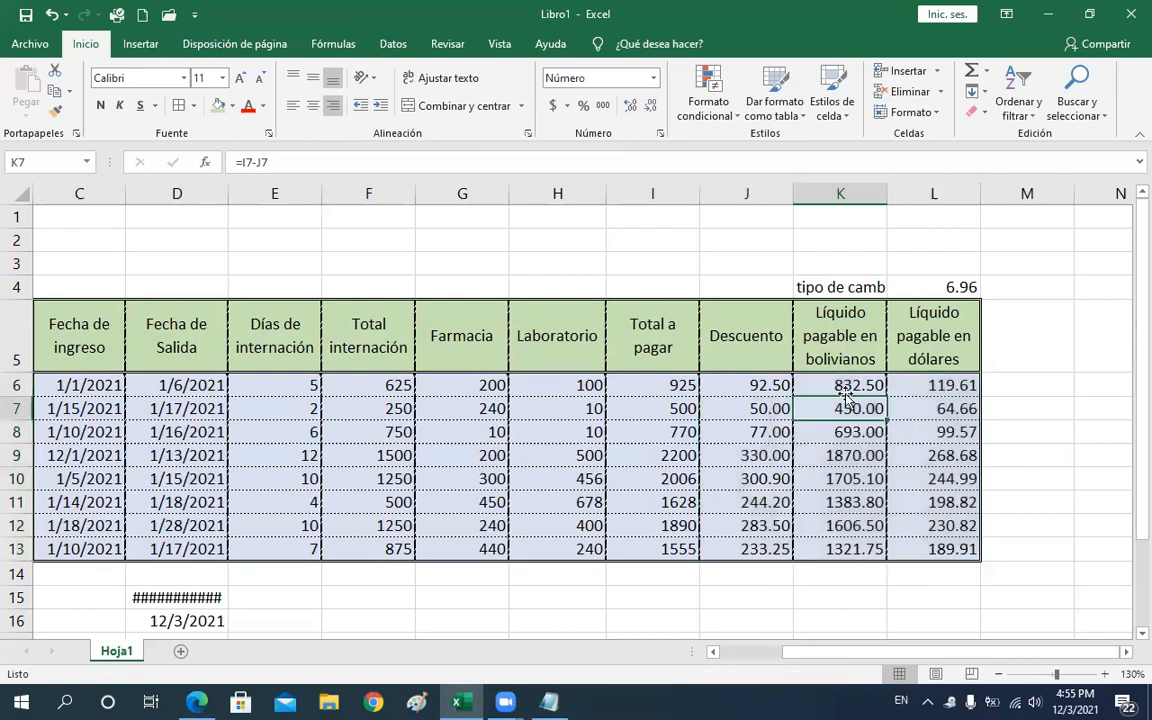
{"action": "left_click_drag", "start_coordinate": [830, 385], "coordinate": [838, 539]}
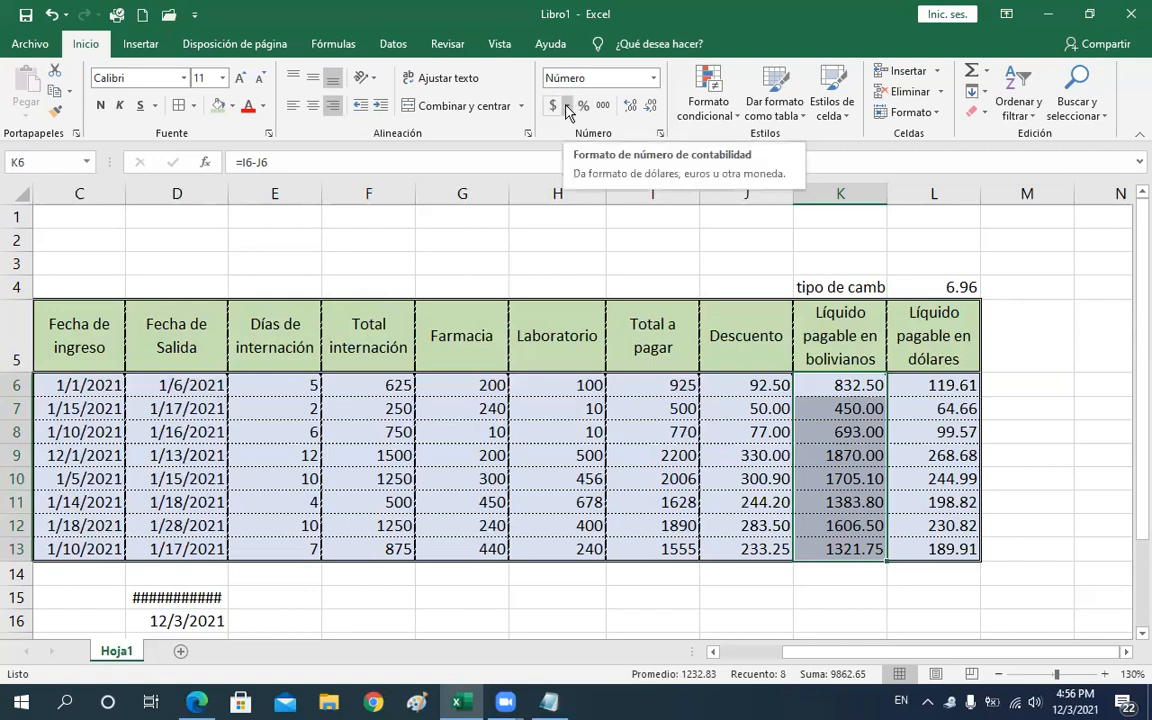
{"action": "left_click", "coordinate": [567, 106]}
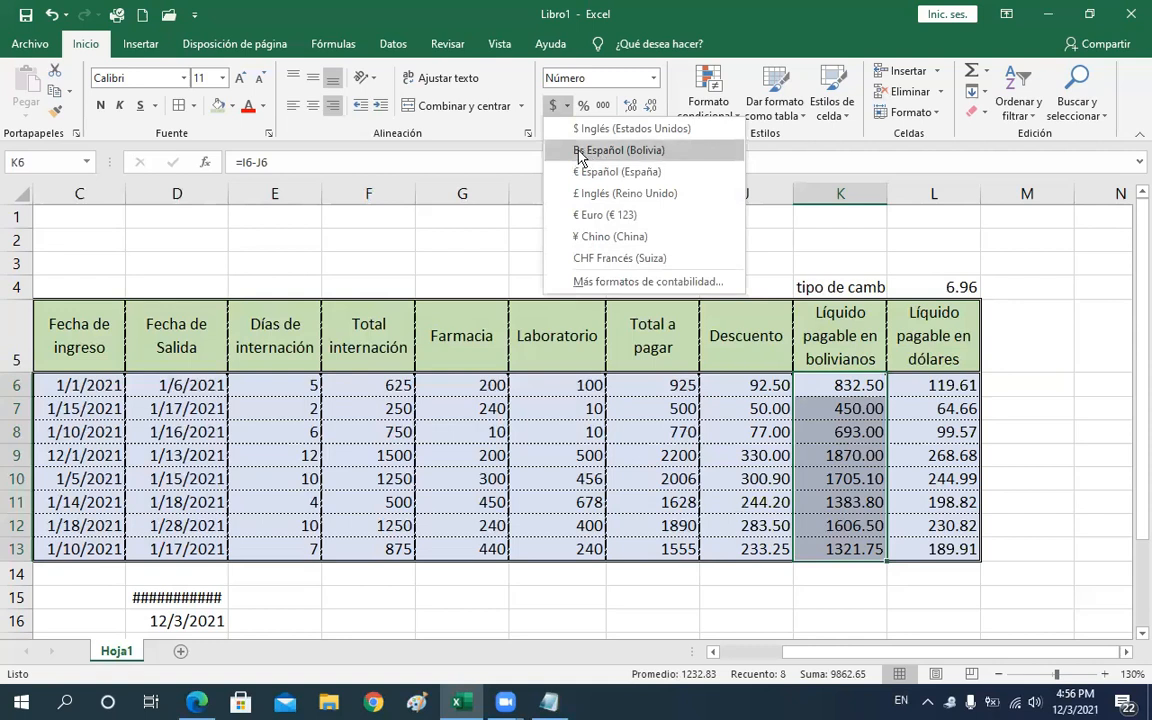
{"action": "left_click", "coordinate": [583, 150]}
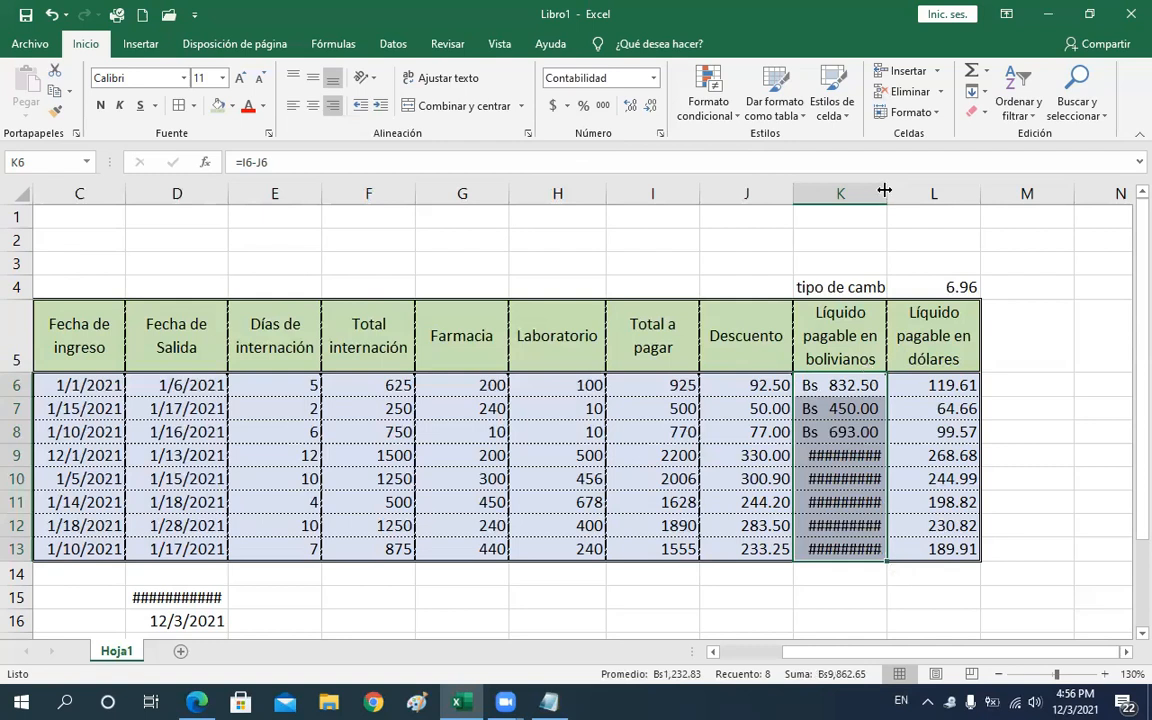
{"action": "left_click_drag", "start_coordinate": [888, 190], "coordinate": [898, 191]}
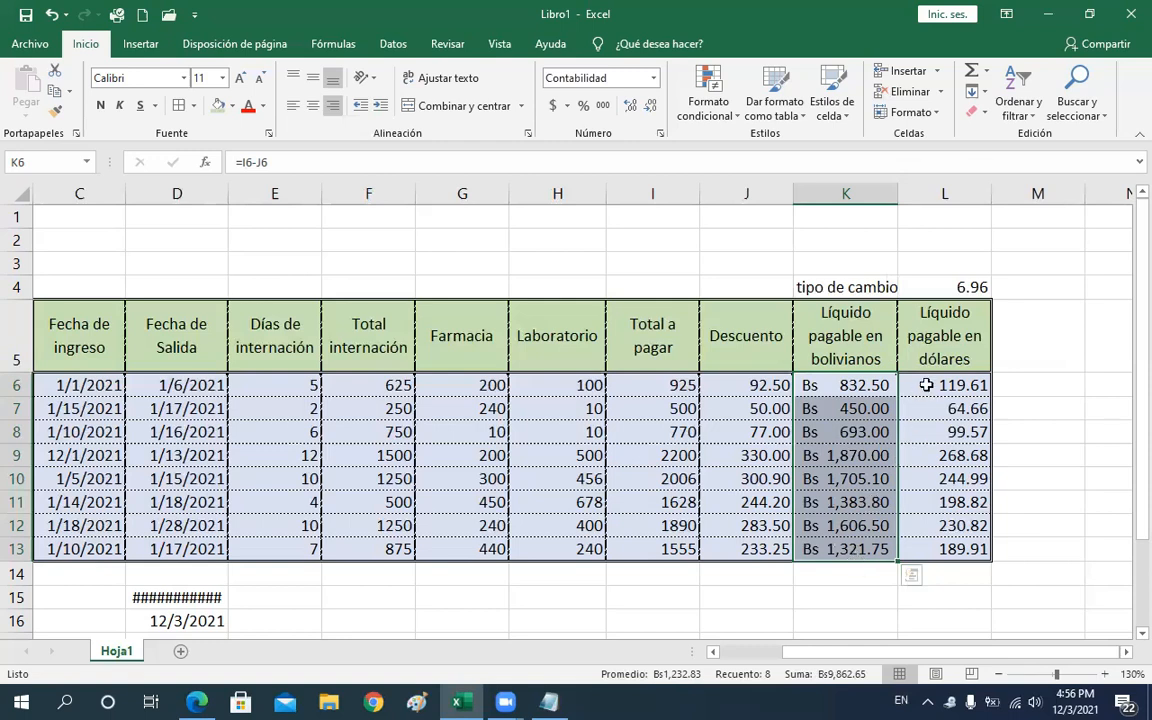
Apply the $ Inglés (Estados Unidos) accounting format to the Líquido pagable en dólares column L6:L13
{"action": "left_click_drag", "start_coordinate": [927, 385], "coordinate": [926, 544]}
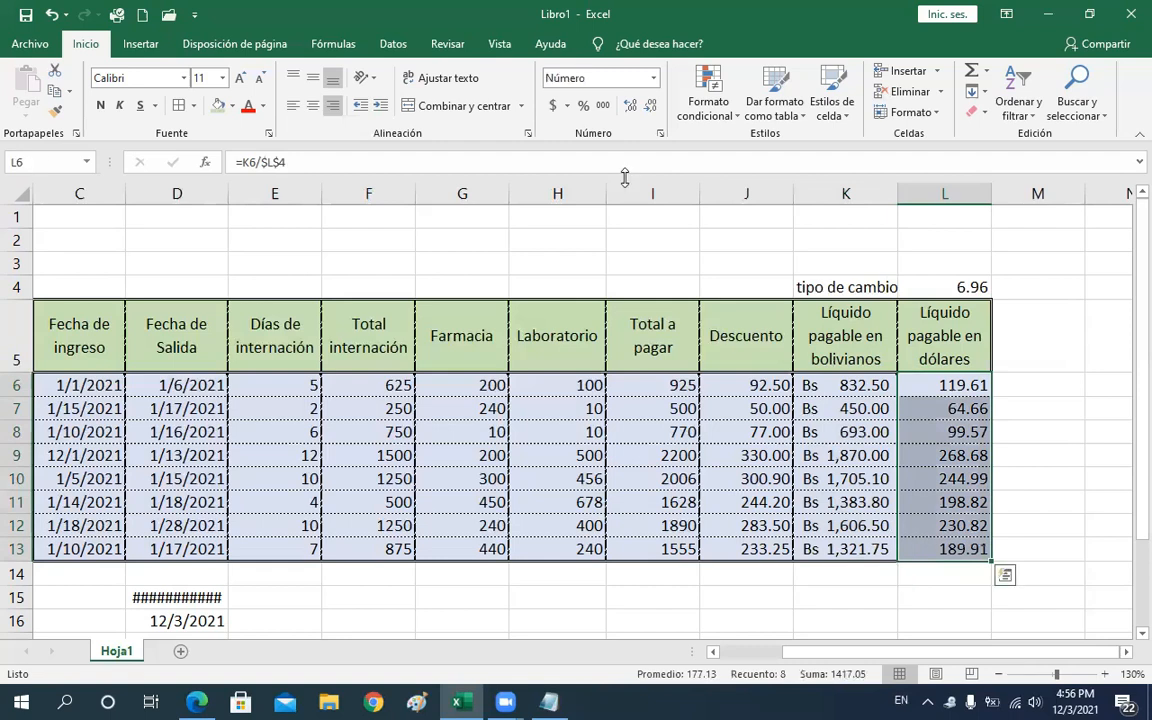
{"action": "left_click", "coordinate": [567, 106]}
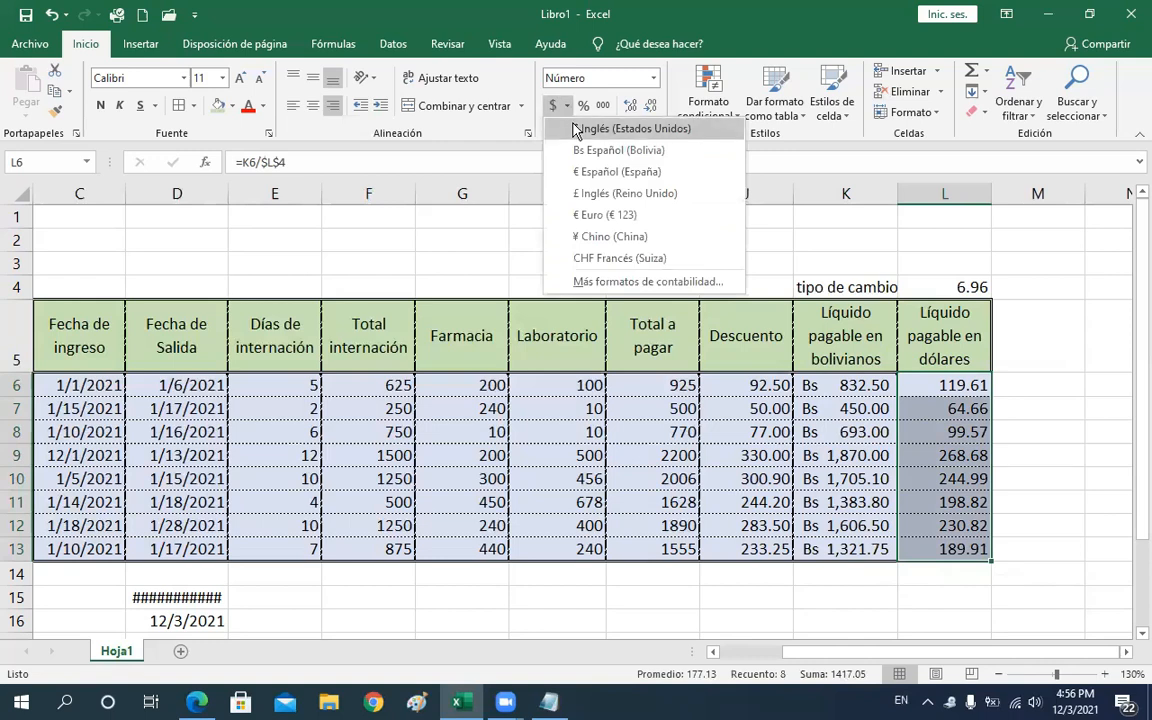
{"action": "left_click", "coordinate": [577, 131]}
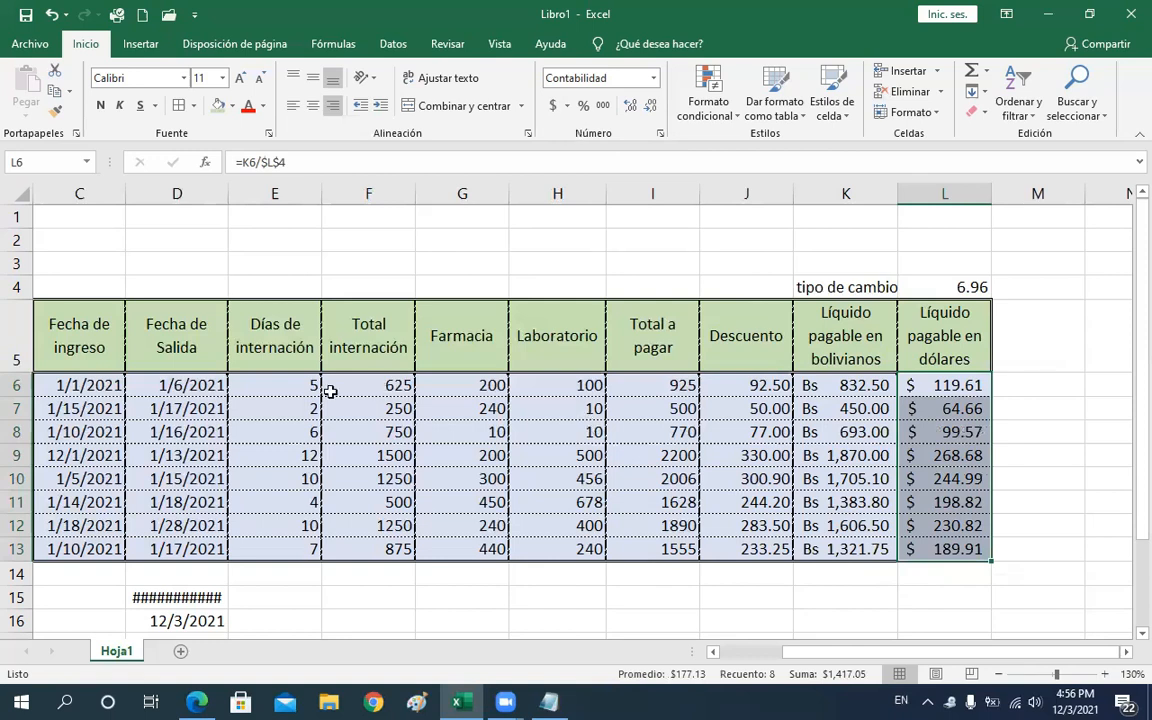
Apply the Bs Español (Bolivia) accounting format to F6:J13 and widen columns F through I to fit
{"action": "left_click", "coordinate": [557, 408]}
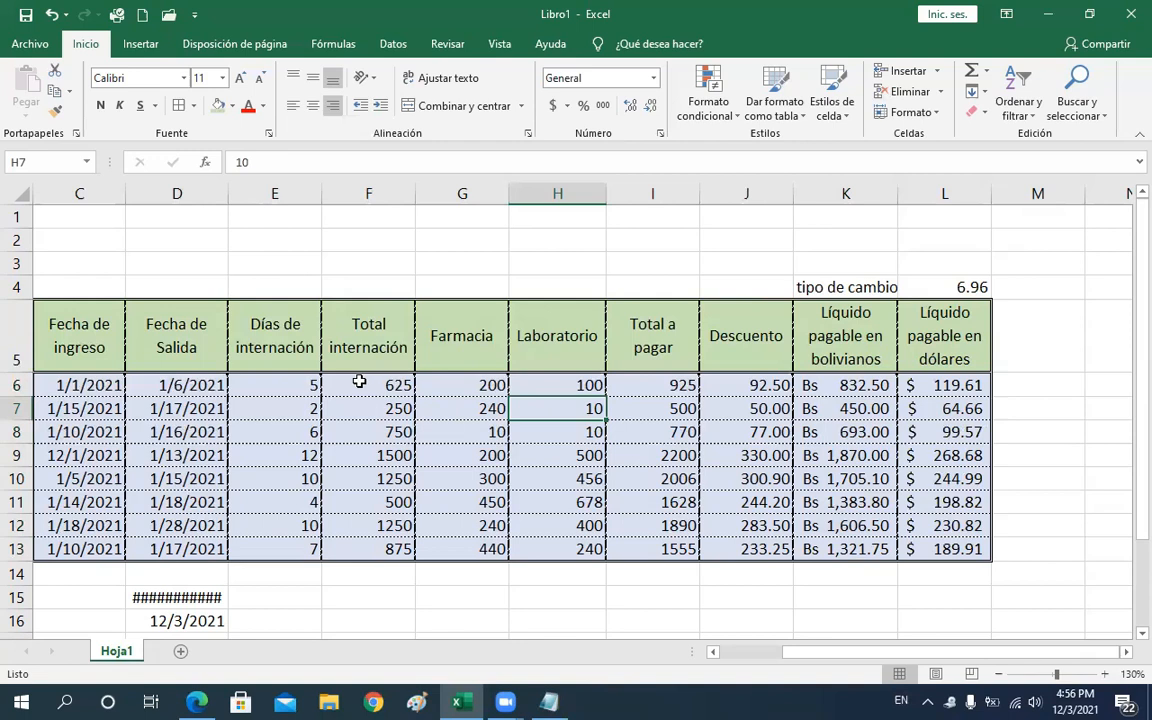
{"action": "left_click_drag", "start_coordinate": [368, 385], "coordinate": [720, 543]}
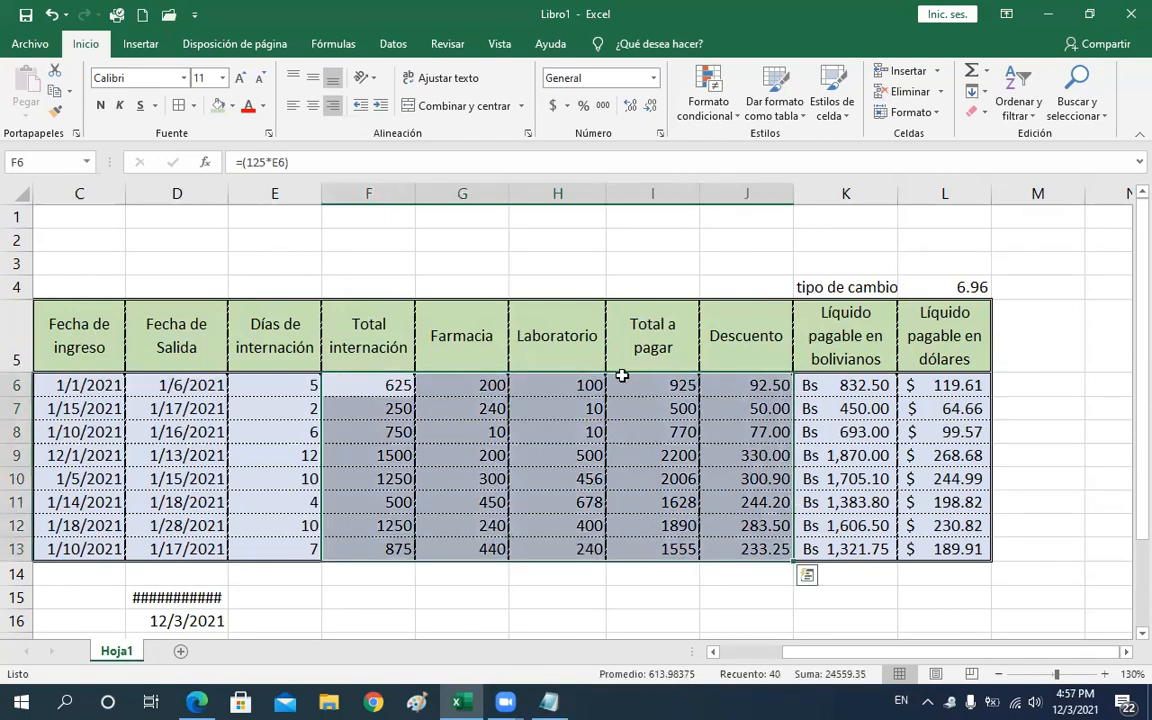
{"action": "left_click", "coordinate": [567, 106]}
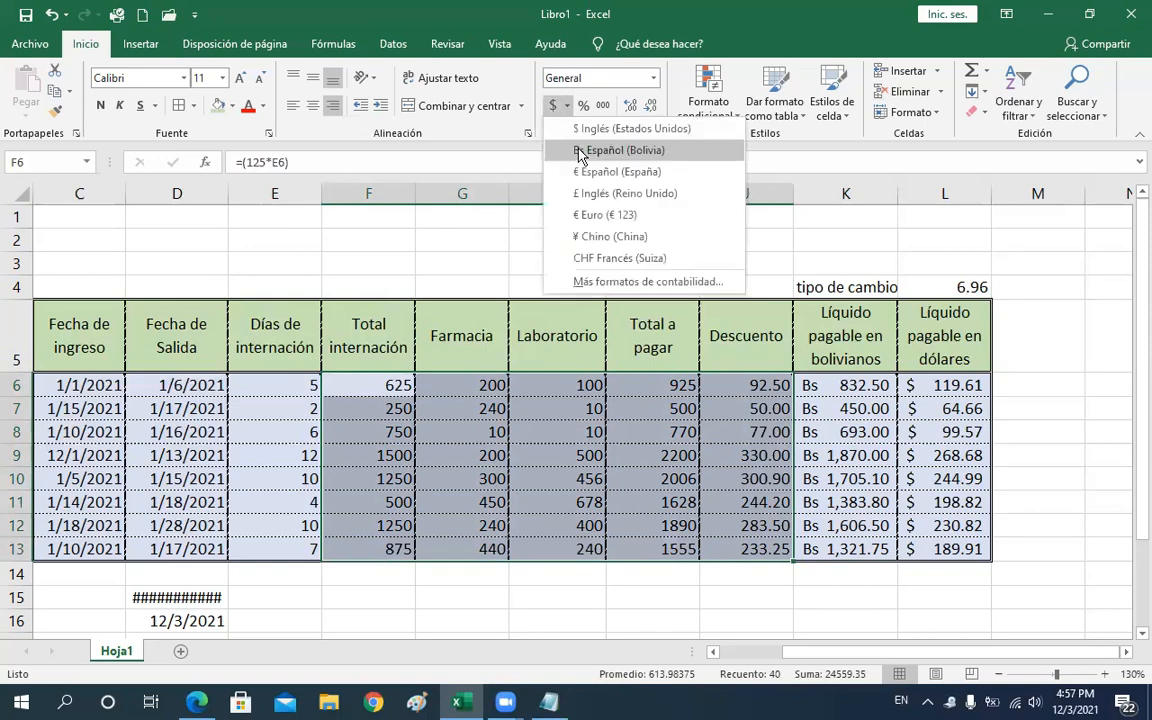
{"action": "left_click", "coordinate": [580, 151]}
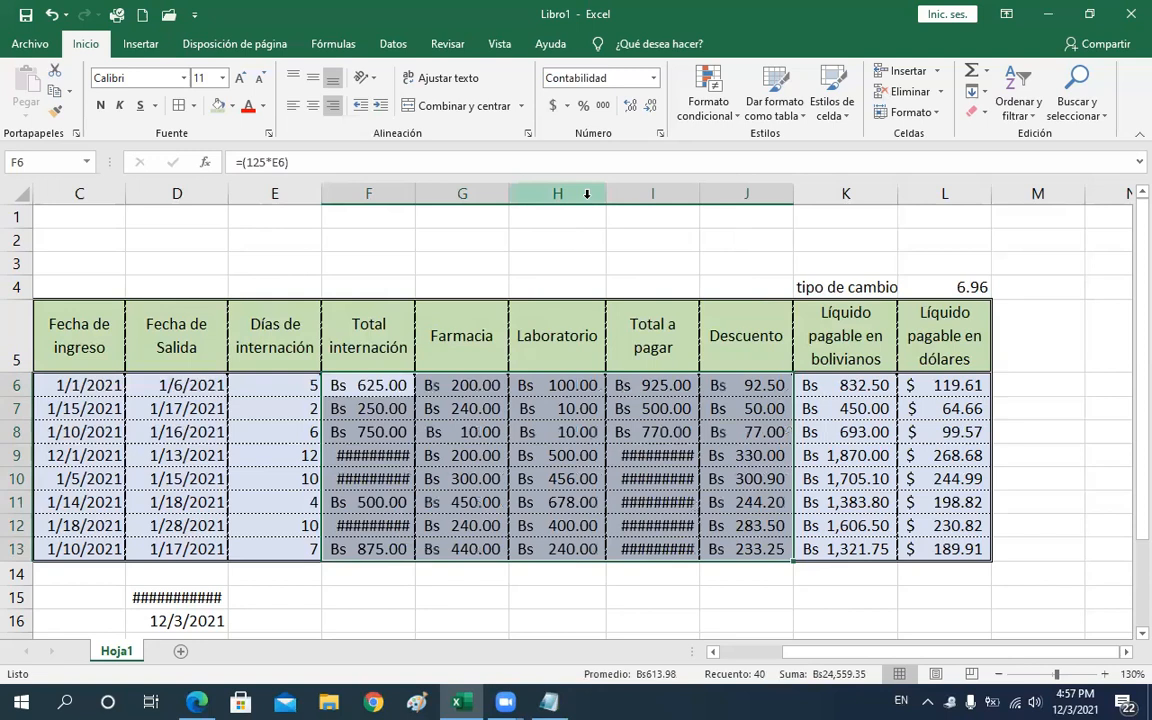
{"action": "left_click_drag", "start_coordinate": [418, 188], "coordinate": [578, 191]}
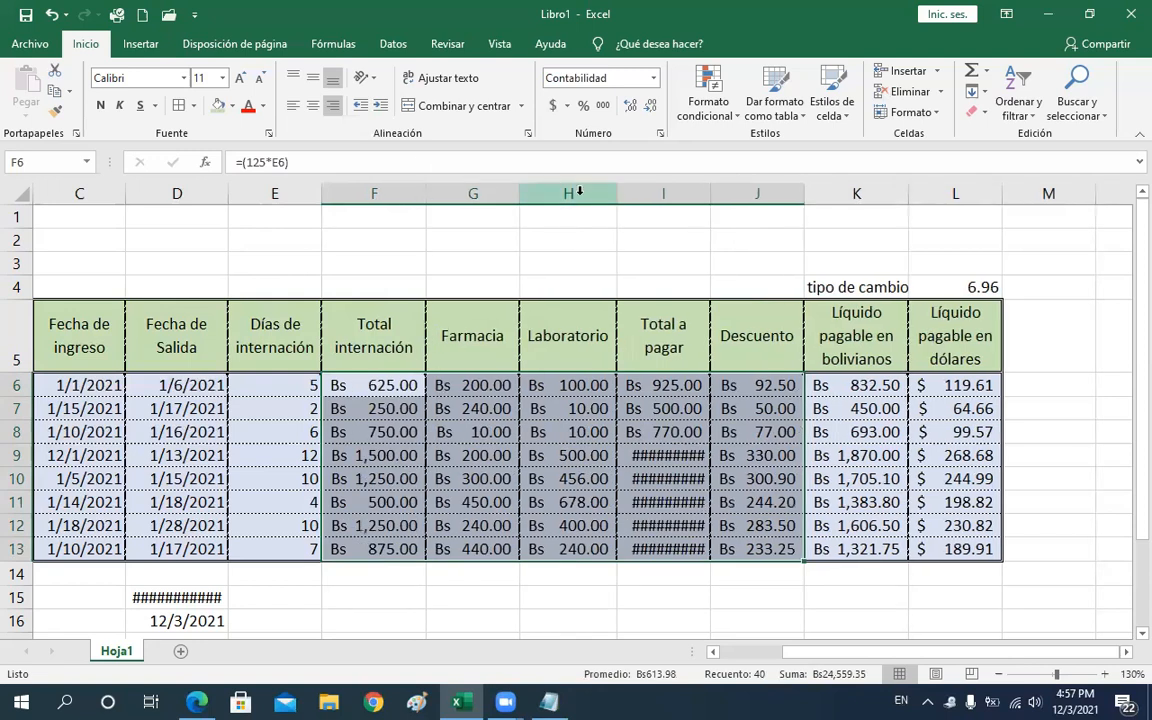
{"action": "double_click", "coordinate": [718, 191]}
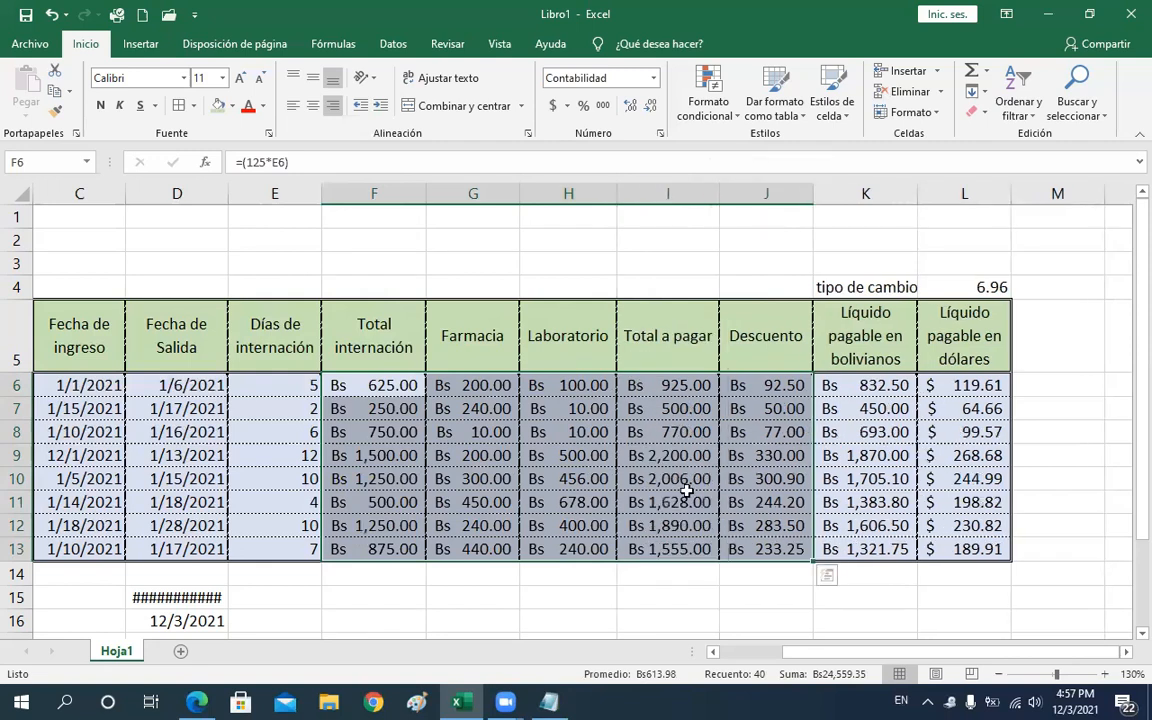
{"action": "left_click", "coordinate": [674, 578]}
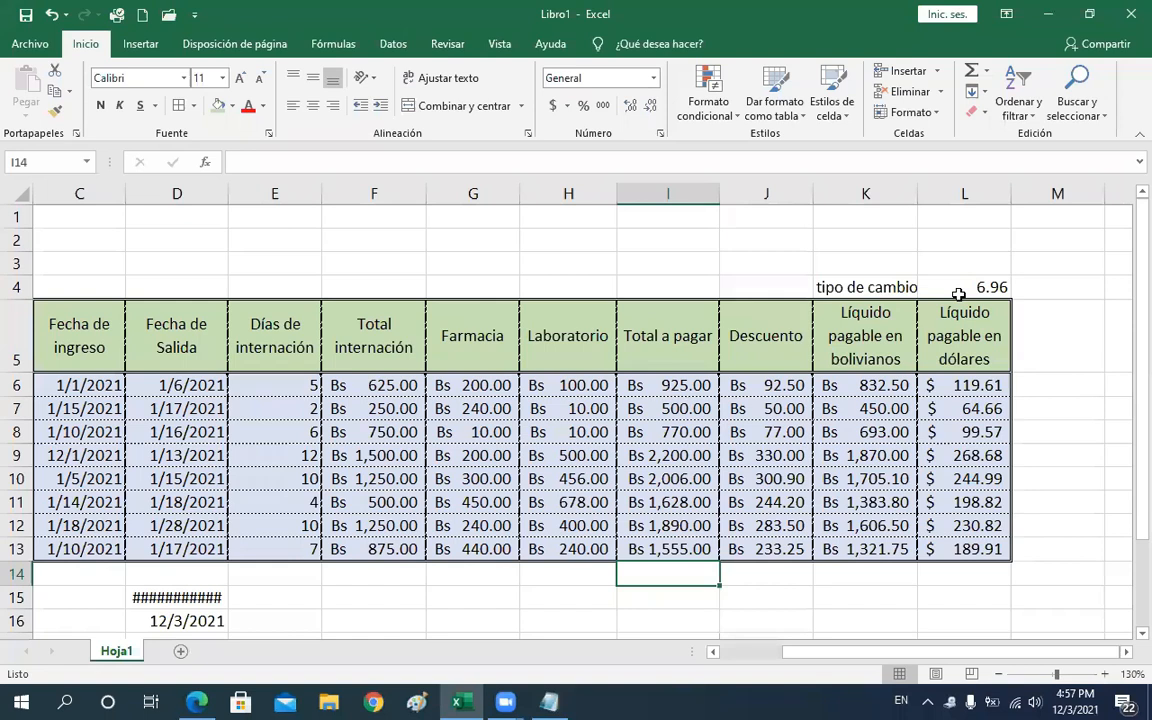
Copy the Fecha column formatting onto the Nombre and Apellido columns A5:B13 with Format Painter
{"action": "key", "text": "Up"}
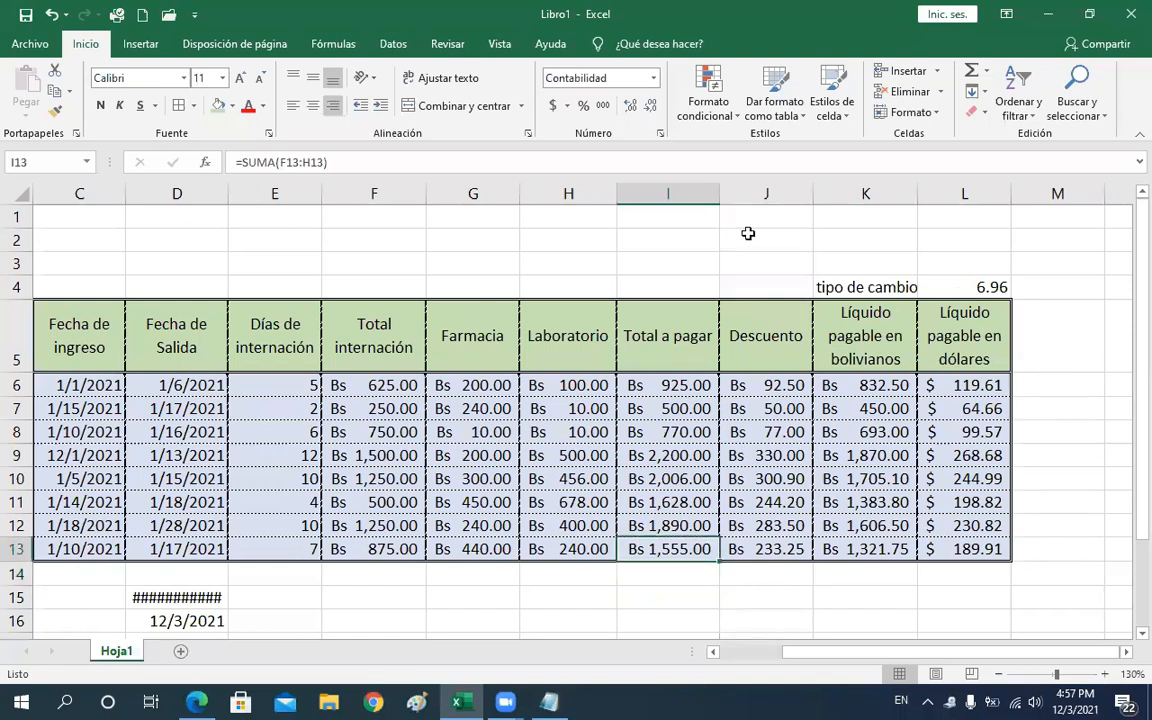
{"action": "key", "text": "Up"}
{"action": "key", "text": "Up"}
{"action": "key", "text": "Up"}
{"action": "key", "text": "Up"}
{"action": "key", "text": "Up"}
{"action": "key", "text": "Up"}
{"action": "key", "text": "Up"}
{"action": "key", "text": "Up"}
{"action": "key", "text": "Up"}
{"action": "key", "text": "Up"}
{"action": "key", "text": "Up"}
{"action": "key", "text": "Up"}
{"action": "key", "text": "Left"}
{"action": "key", "text": "Left"}
{"action": "key", "text": "Left"}
{"action": "key", "text": "Left"}
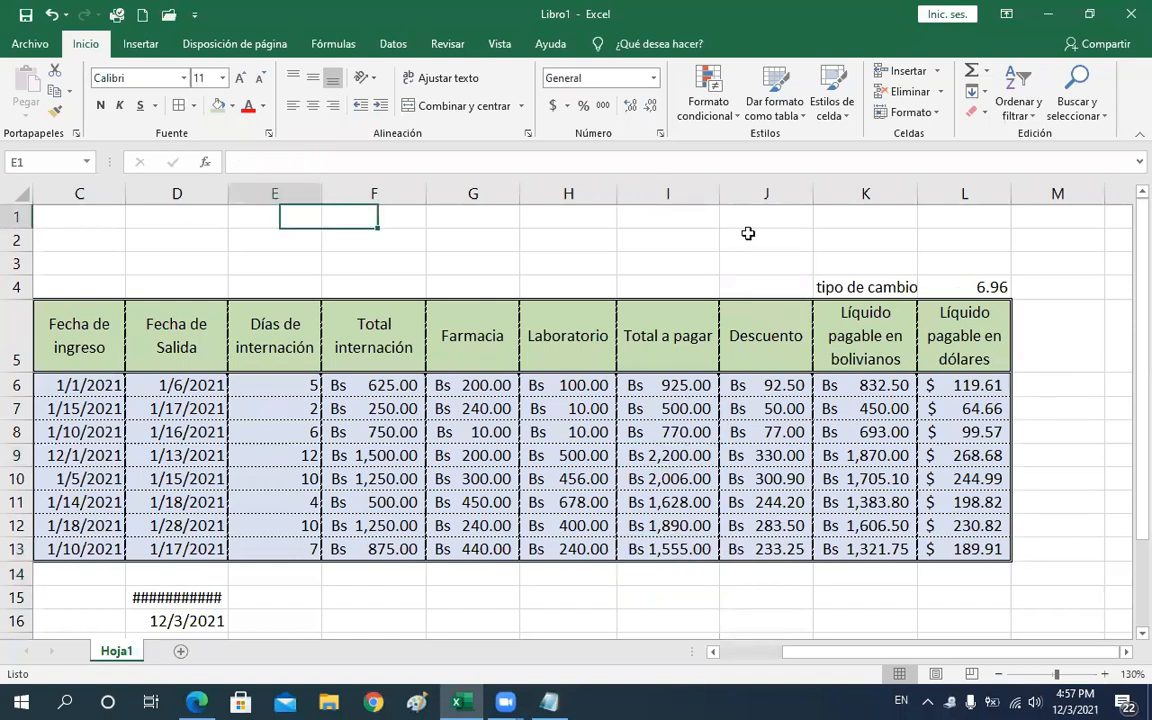
{"action": "key", "text": "ctrl+Home"}
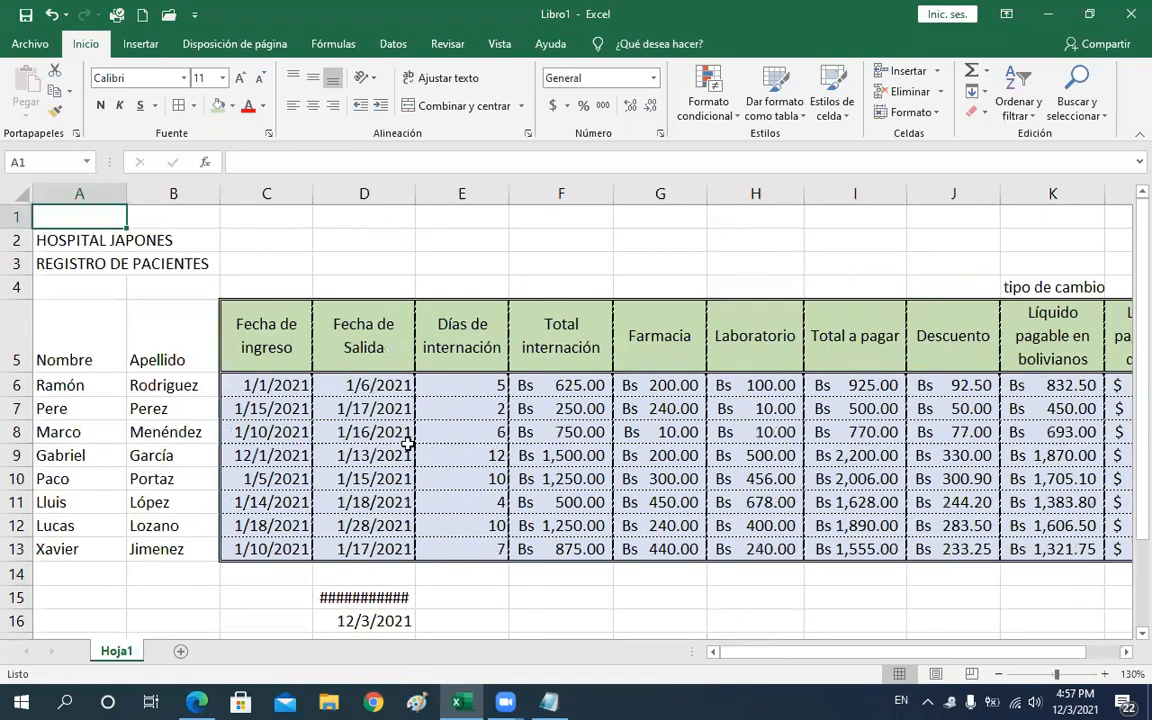
{"action": "left_click", "coordinate": [81, 328]}
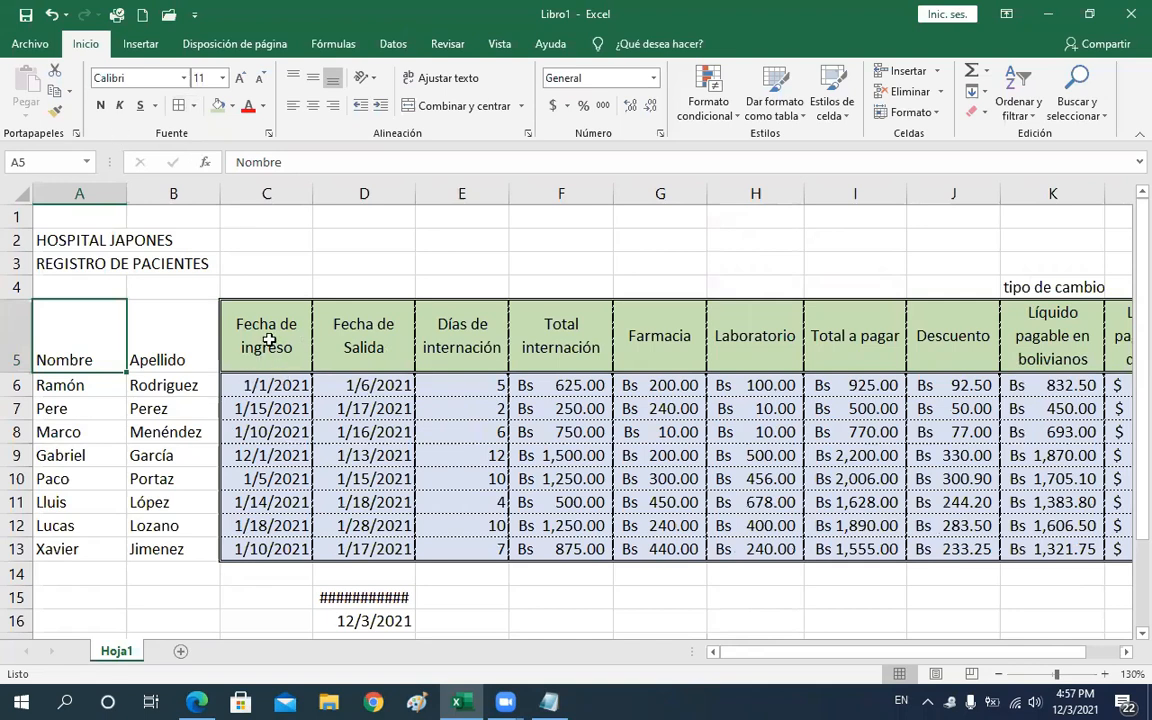
{"action": "left_click_drag", "start_coordinate": [266, 336], "coordinate": [271, 537]}
{"action": "left_click_drag", "start_coordinate": [271, 549], "coordinate": [271, 549]}
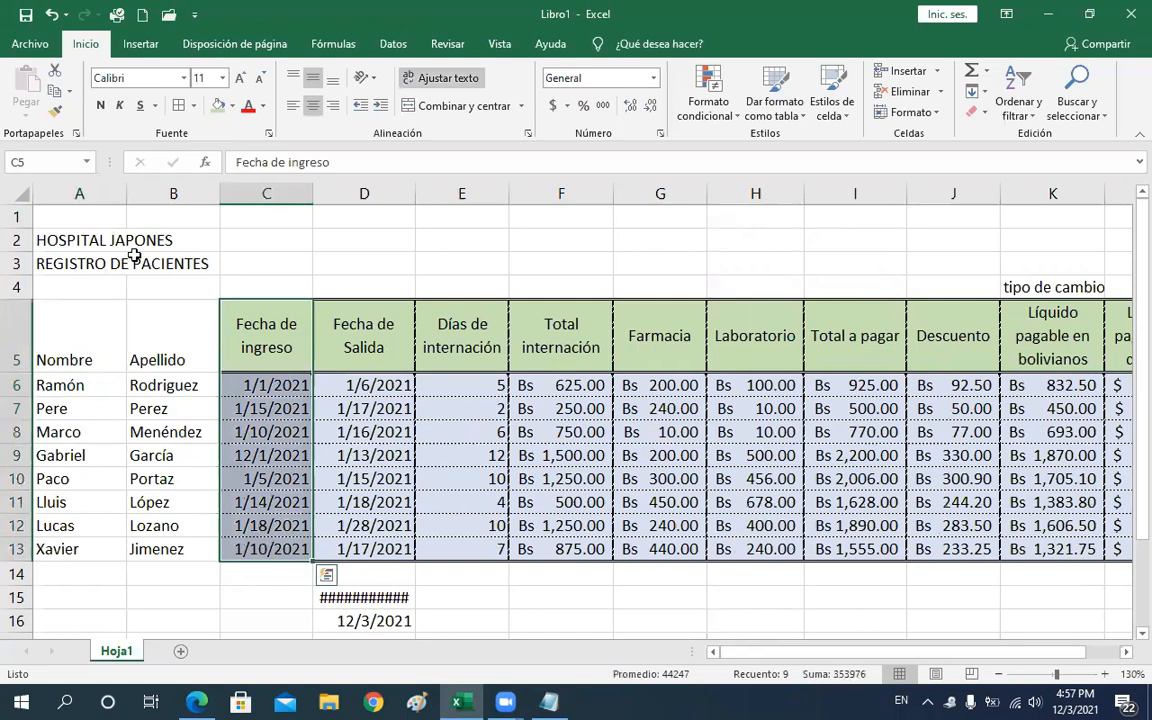
{"action": "left_click", "coordinate": [57, 112]}
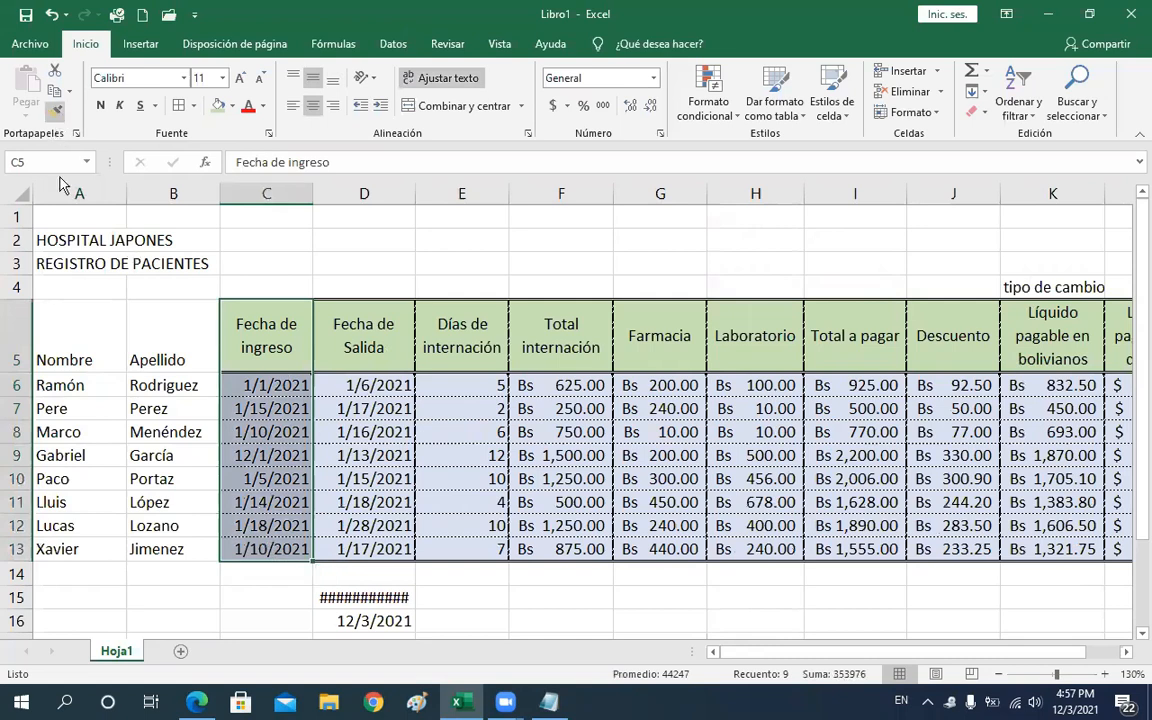
{"action": "left_click_drag", "start_coordinate": [60, 358], "coordinate": [70, 546]}
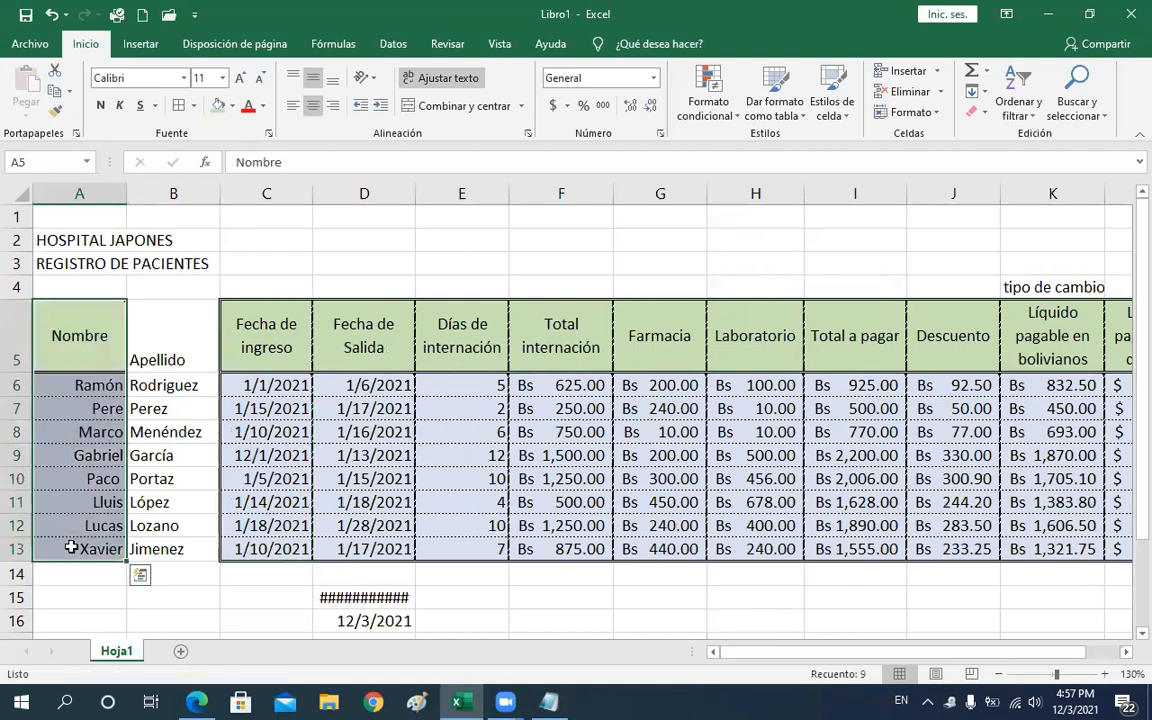
{"action": "left_click_drag", "start_coordinate": [384, 345], "coordinate": [388, 547]}
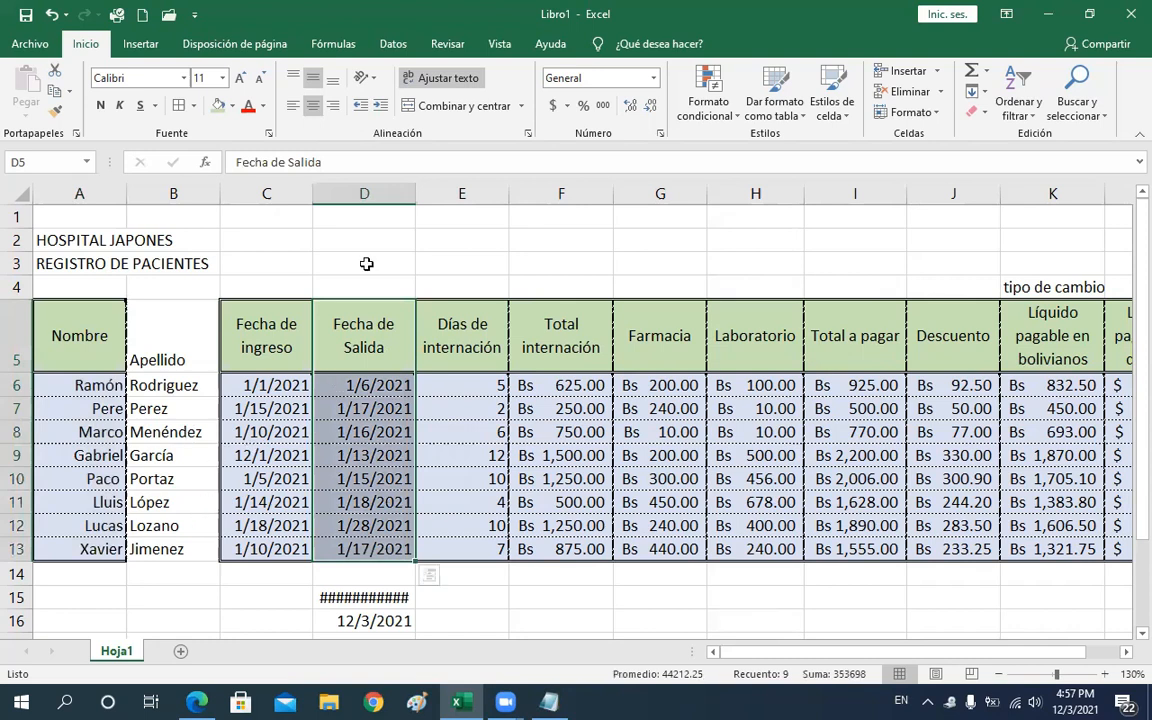
{"action": "left_click", "coordinate": [56, 111]}
{"action": "left_click_drag", "start_coordinate": [173, 345], "coordinate": [181, 537]}
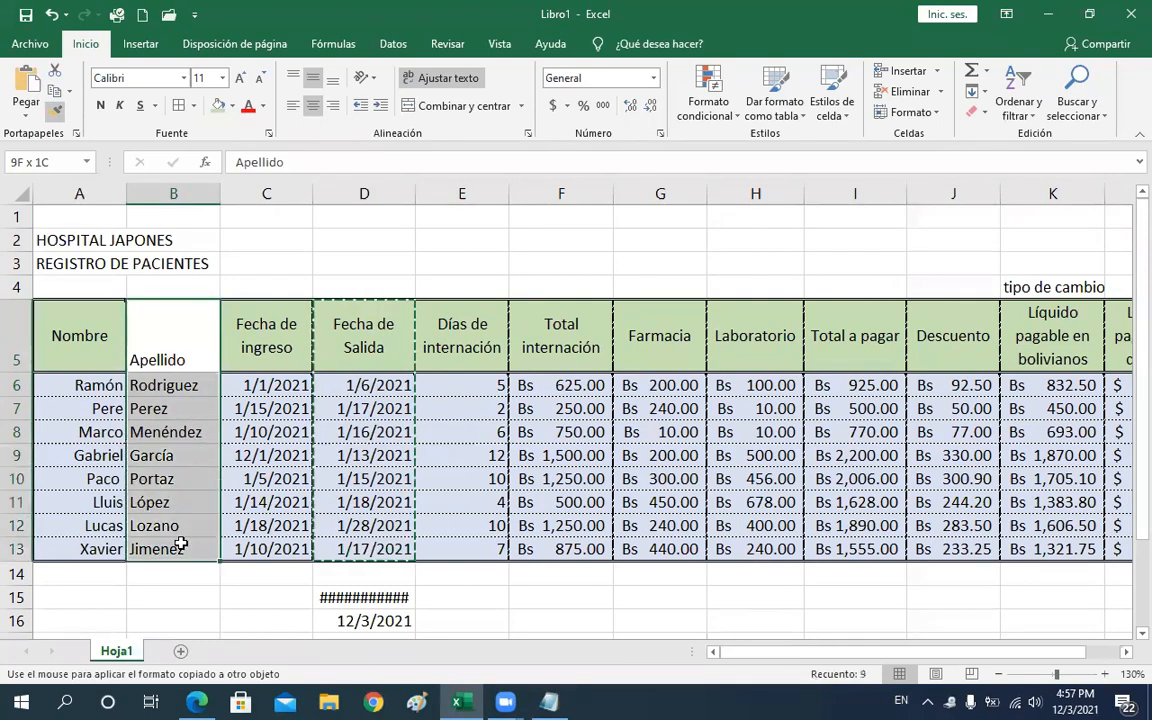
Merge and center the HOSPITAL JAPONES title across row 2 and make it bold at size 18
{"action": "left_click", "coordinate": [325, 504]}
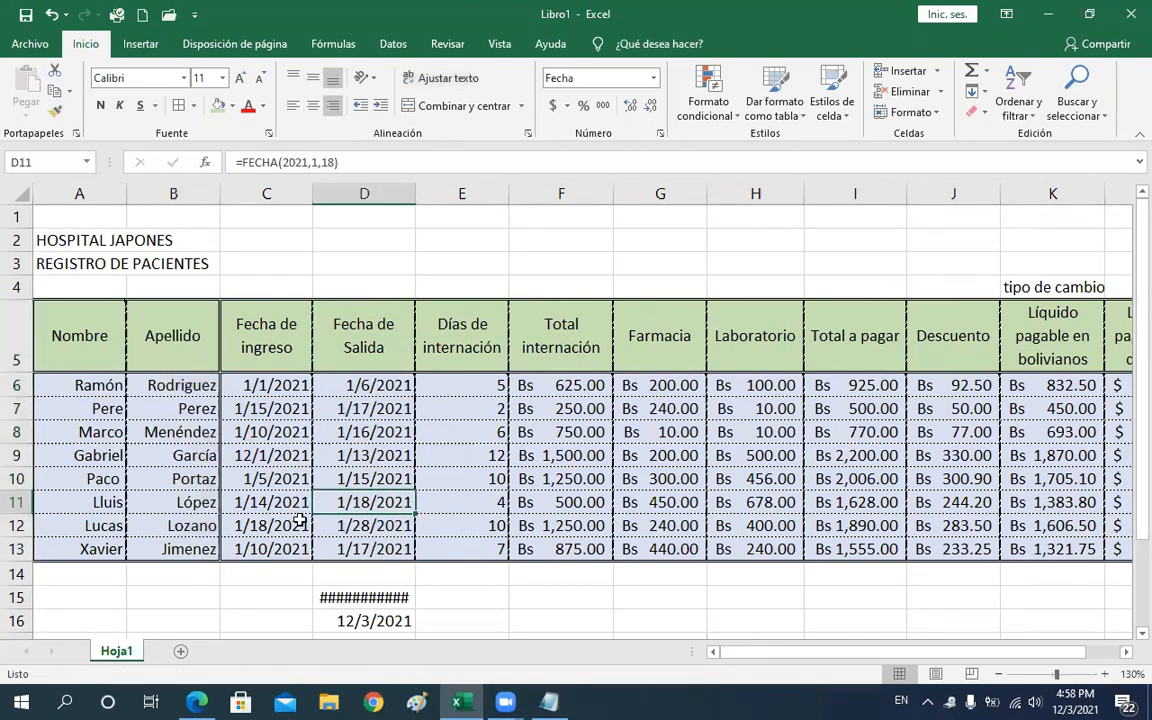
{"action": "left_click", "coordinate": [280, 446]}
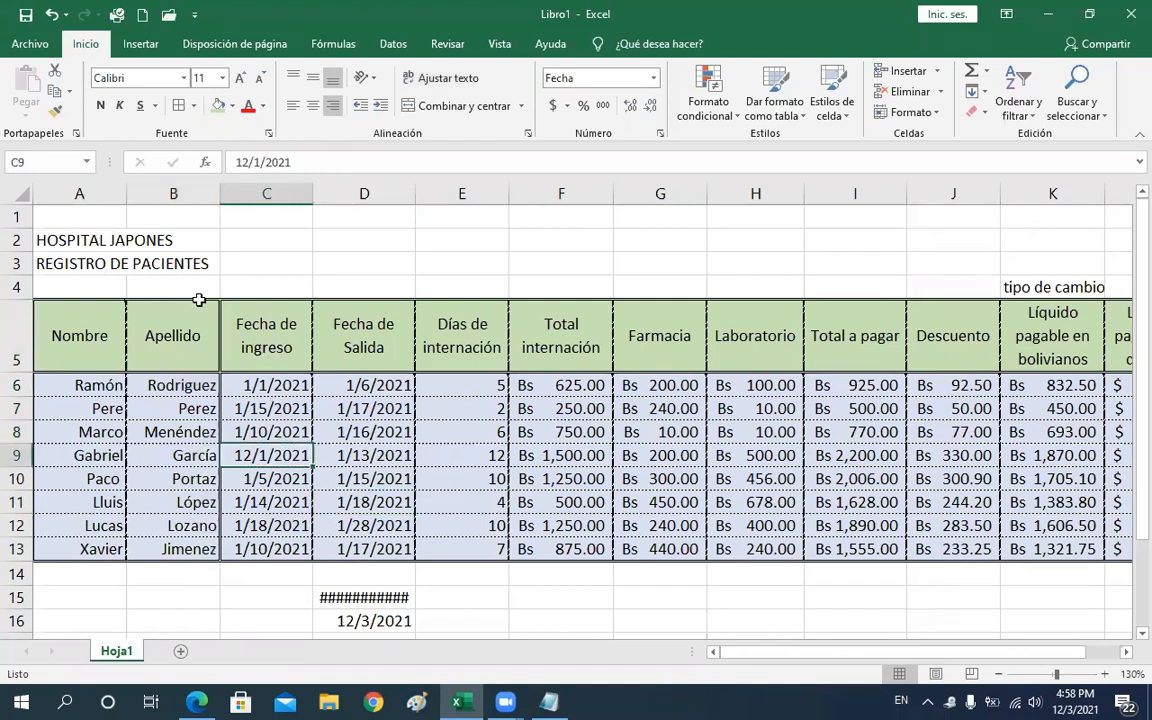
{"action": "left_click_drag", "start_coordinate": [60, 240], "coordinate": [593, 222]}
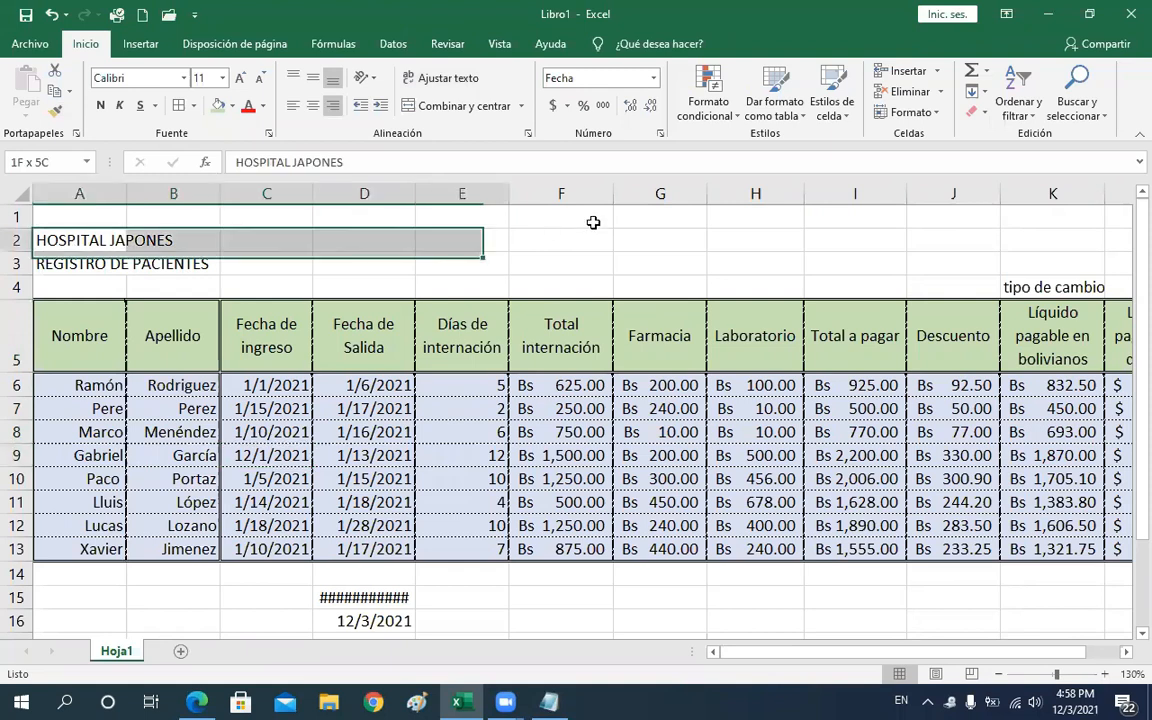
{"action": "left_click_drag", "start_coordinate": [861, 213], "coordinate": [966, 240]}
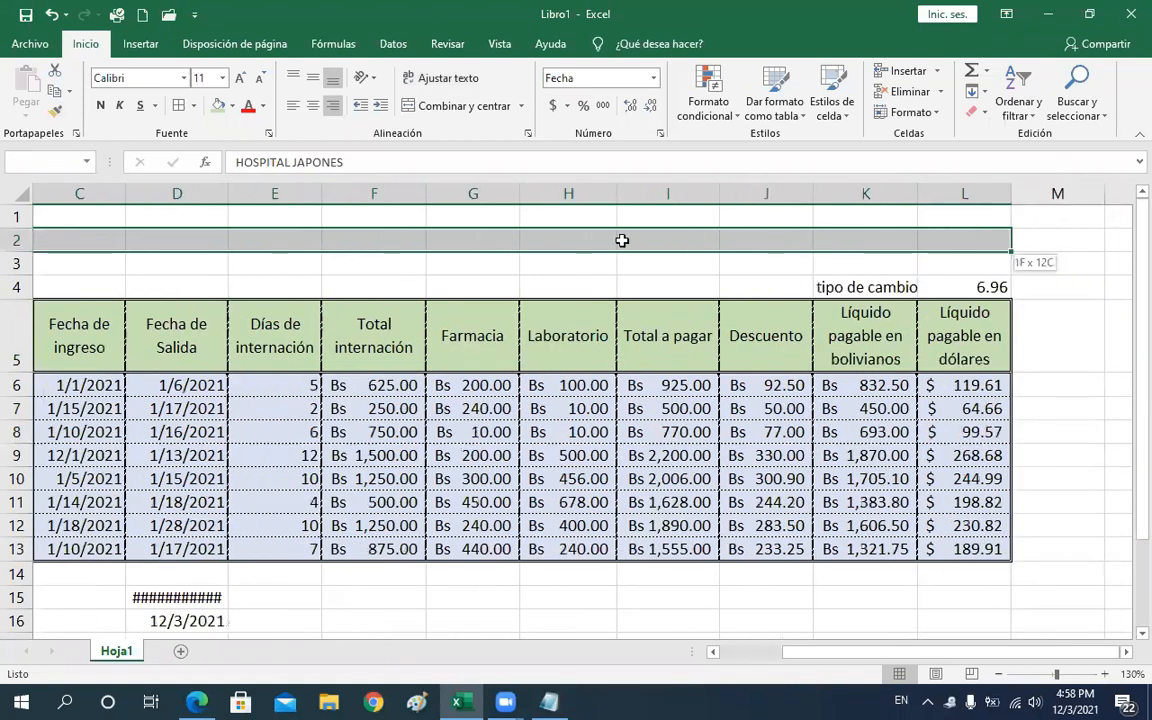
{"action": "left_click", "coordinate": [441, 113]}
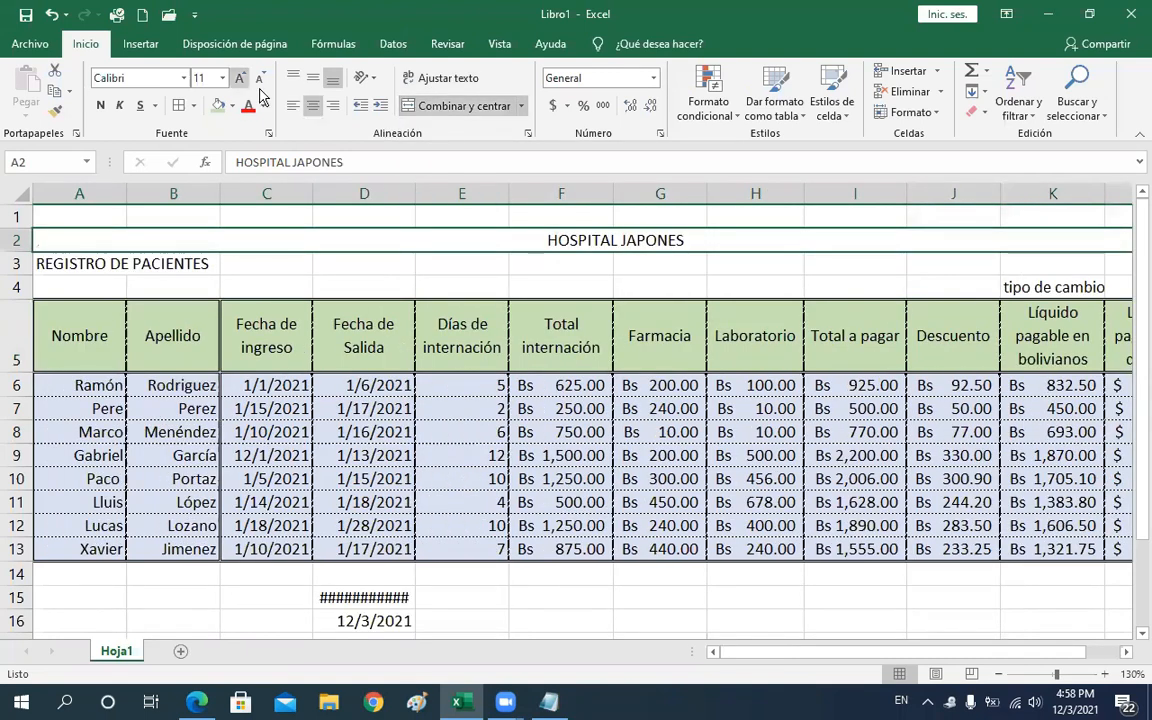
{"action": "left_click", "coordinate": [241, 79]}
{"action": "left_click", "coordinate": [241, 79]}
{"action": "left_click", "coordinate": [241, 79]}
{"action": "left_click", "coordinate": [241, 79]}
{"action": "left_click", "coordinate": [96, 106]}
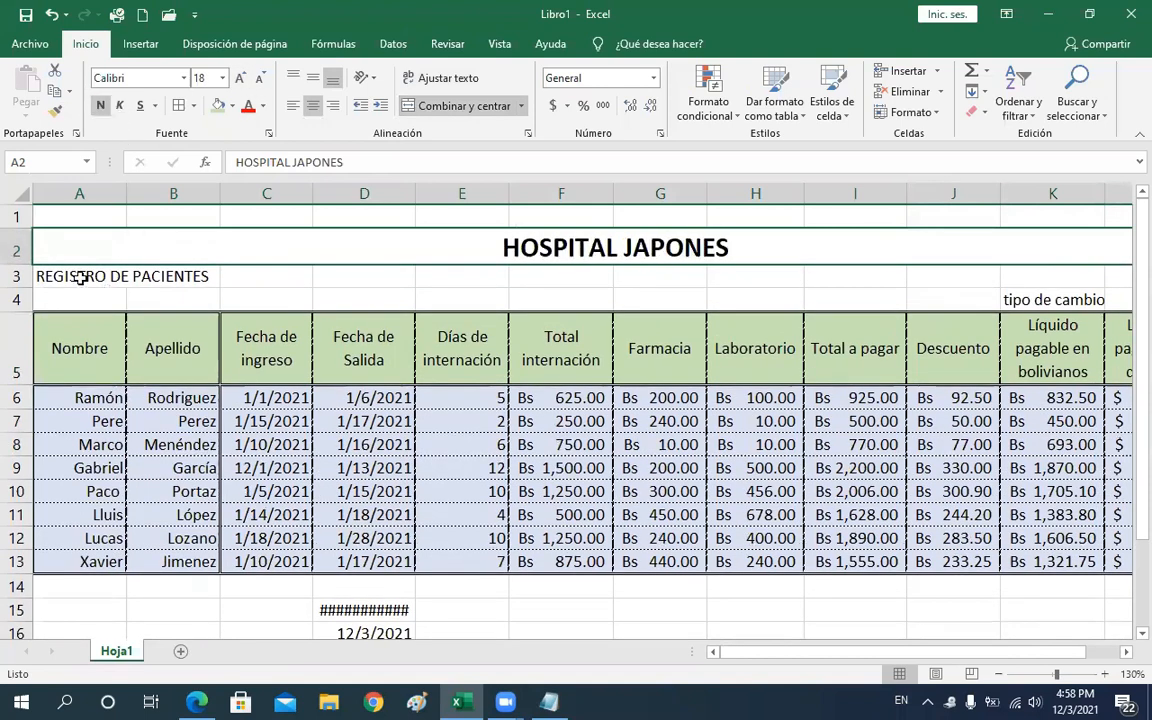
Merge and center REGISTRO DE PACIENTES across row 3, setting it to size 12, bold and italic
{"action": "key", "text": "Down"}
{"action": "left_click_drag", "start_coordinate": [816, 266], "coordinate": [975, 274]}
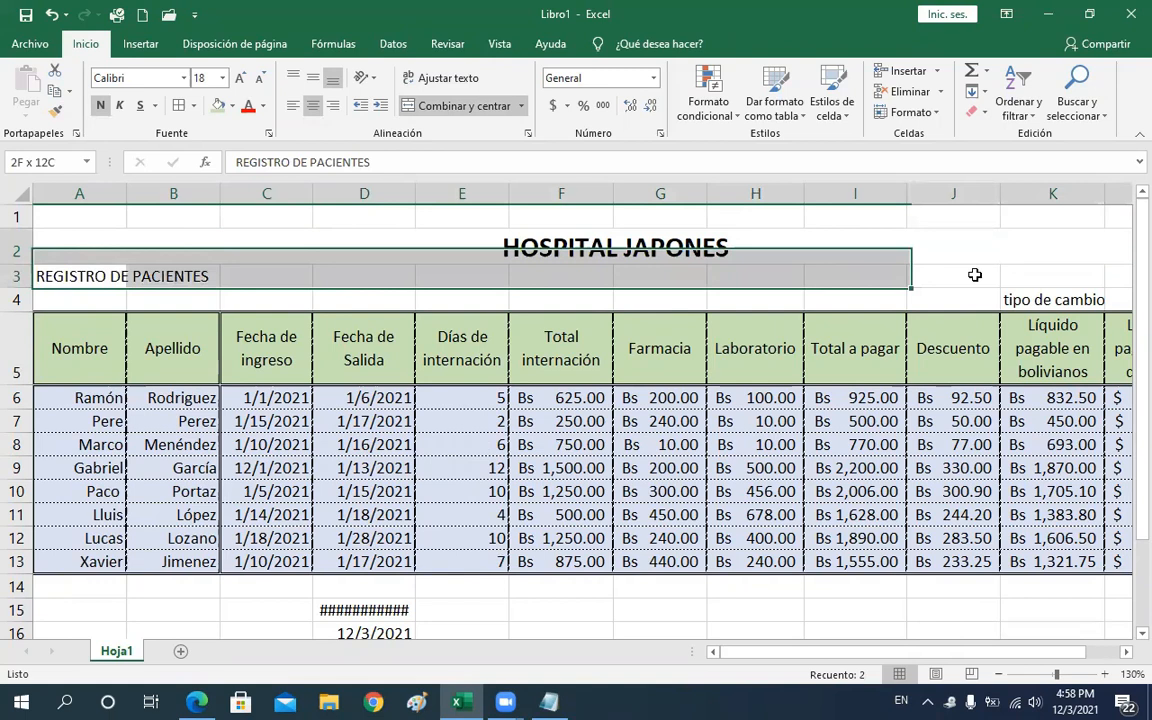
{"action": "left_click_drag", "start_coordinate": [1129, 286], "coordinate": [755, 221]}
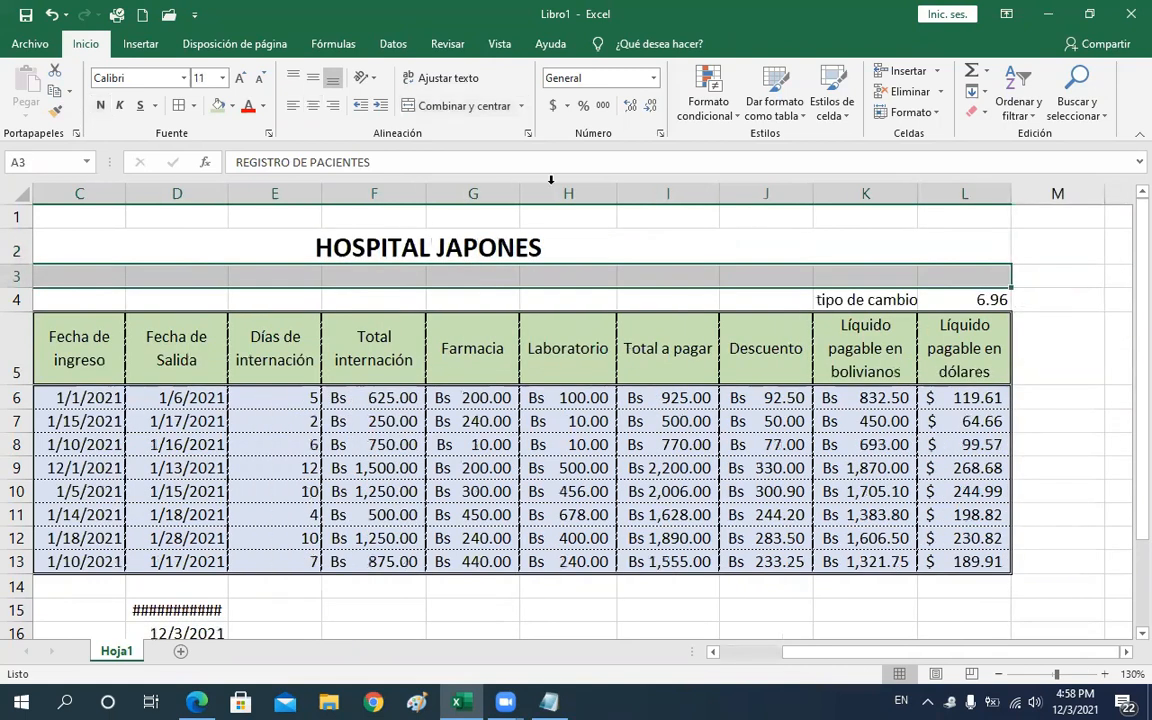
{"action": "left_click", "coordinate": [470, 108]}
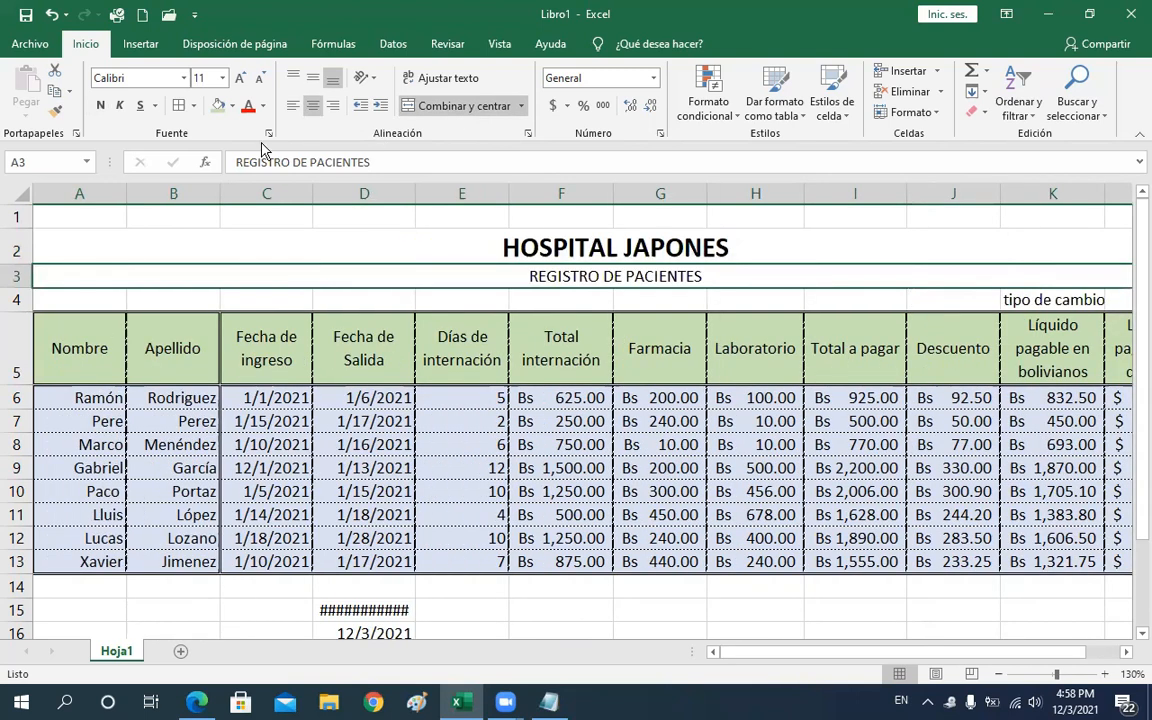
{"action": "left_click", "coordinate": [239, 79]}
{"action": "left_click", "coordinate": [138, 105]}
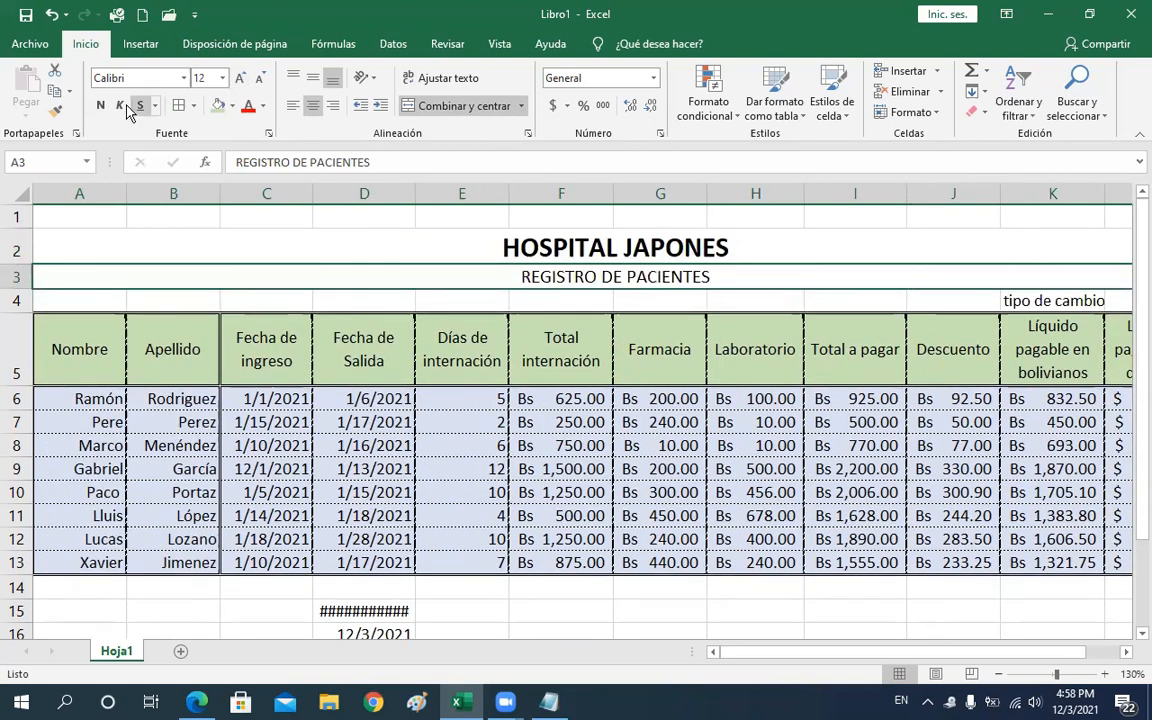
{"action": "left_click", "coordinate": [101, 105]}
{"action": "left_click", "coordinate": [119, 105]}
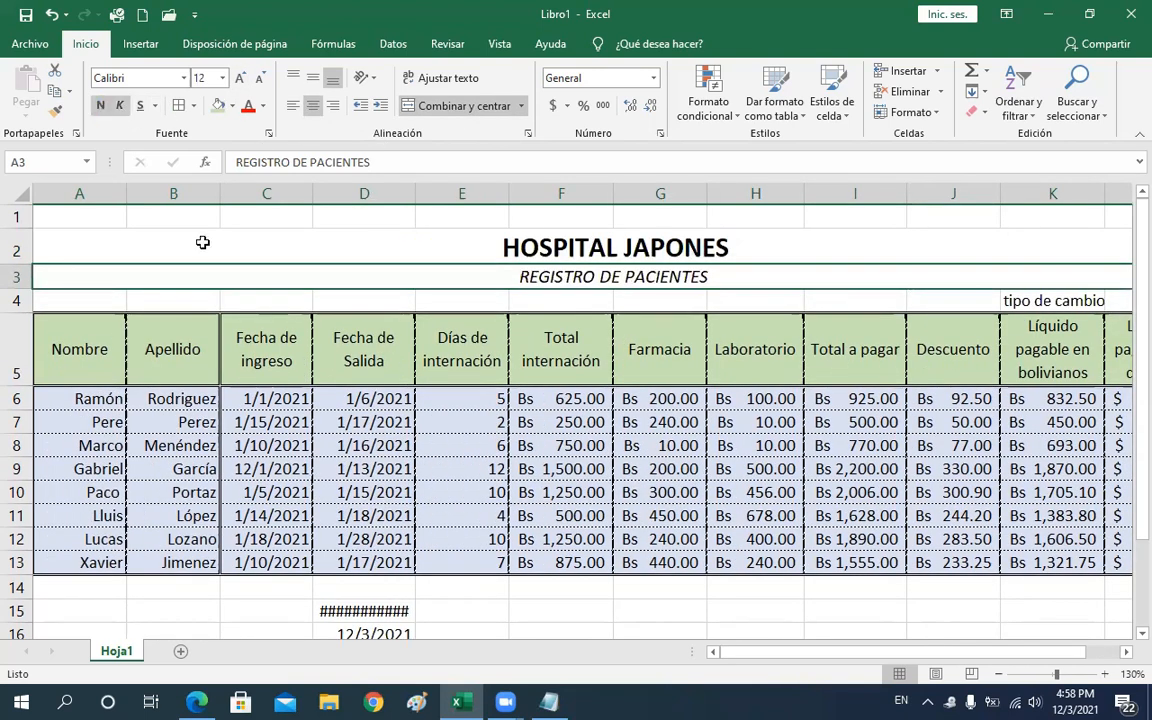
Move through the patient table's cells to review their values and formulas across the rows and columns
{"action": "left_click", "coordinate": [282, 377]}
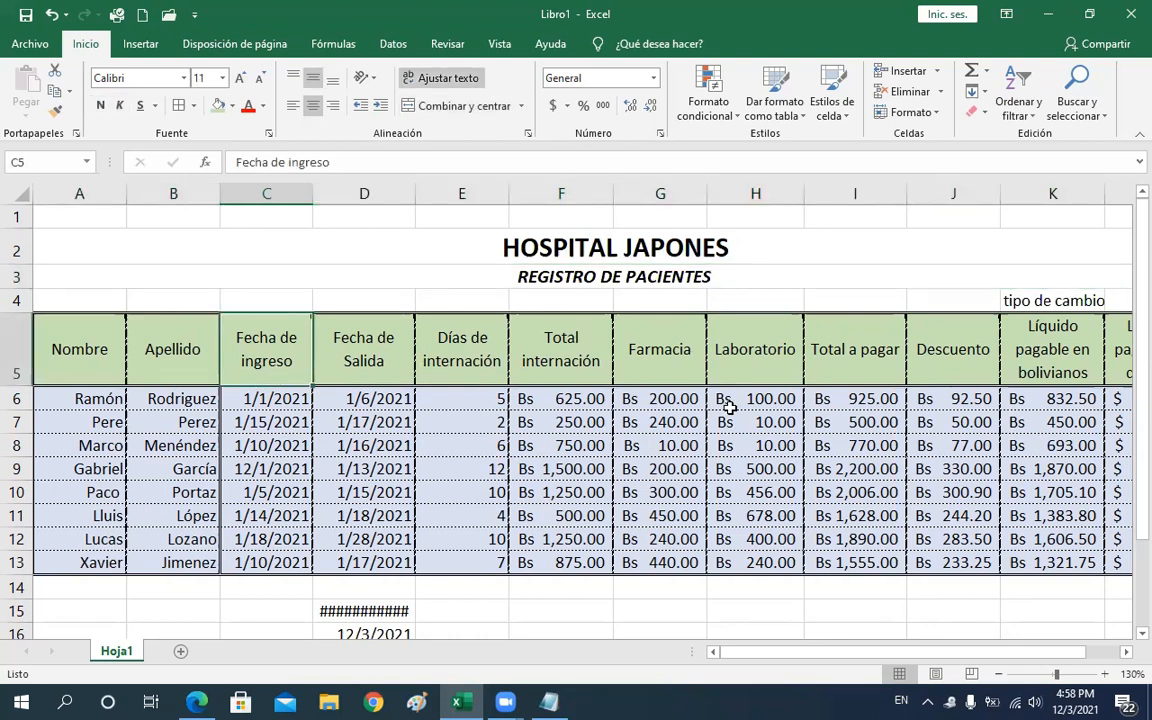
{"action": "key", "text": "Left"}
{"action": "key", "text": "Left"}
{"action": "key", "text": "Down"}
{"action": "key", "text": "Down"}
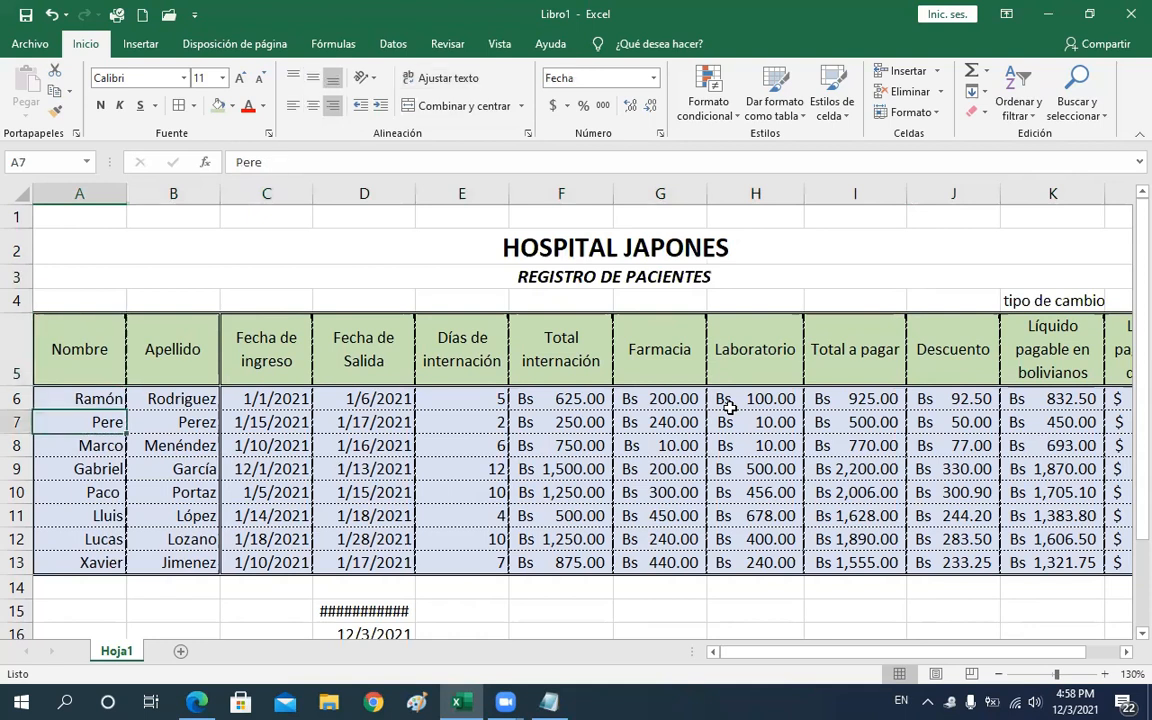
{"action": "key", "text": "Down"}
{"action": "key", "text": "Down"}
{"action": "key", "text": "Right"}
{"action": "key", "text": "Right"}
{"action": "key", "text": "Right"}
{"action": "key", "text": "Right"}
{"action": "key", "text": "Right"}
{"action": "key", "text": "Right"}
{"action": "key", "text": "Right"}
{"action": "key", "text": "Right"}
{"action": "key", "text": "Right"}
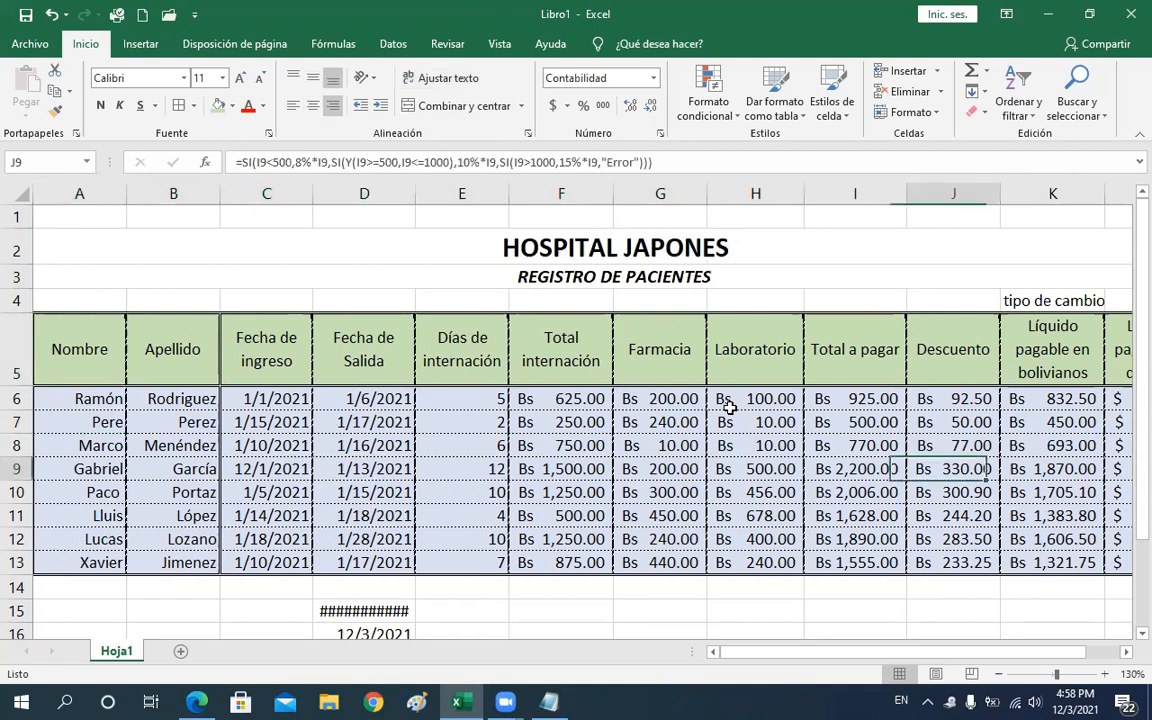
{"action": "key", "text": "Right"}
{"action": "key", "text": "Right"}
{"action": "key", "text": "Right"}
{"action": "key", "text": "Left"}
{"action": "key", "text": "Left"}
{"action": "key", "text": "Left"}
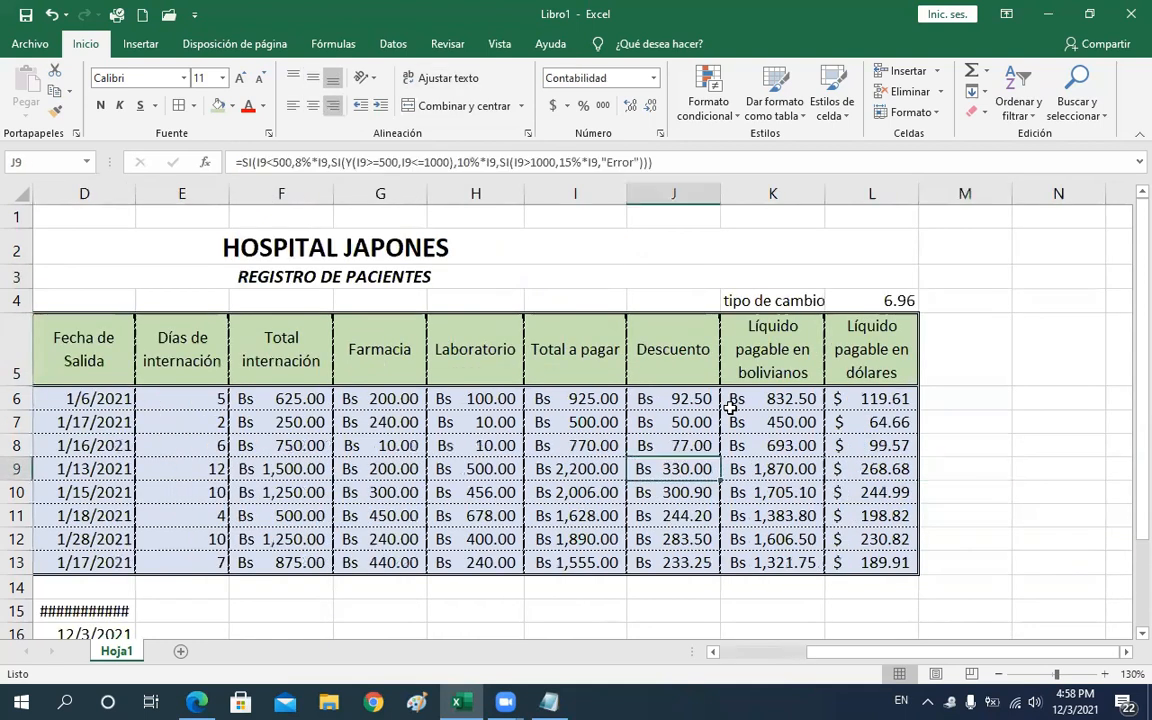
{"action": "key", "text": "Home"}
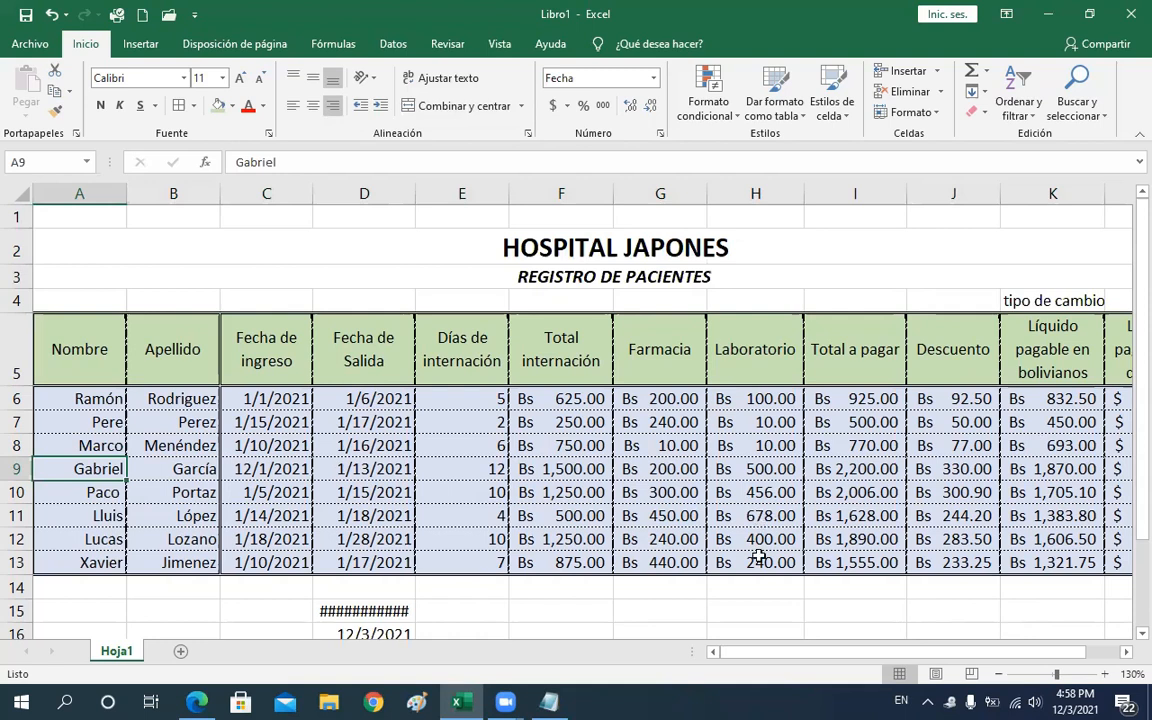
{"action": "left_click", "coordinate": [755, 475]}
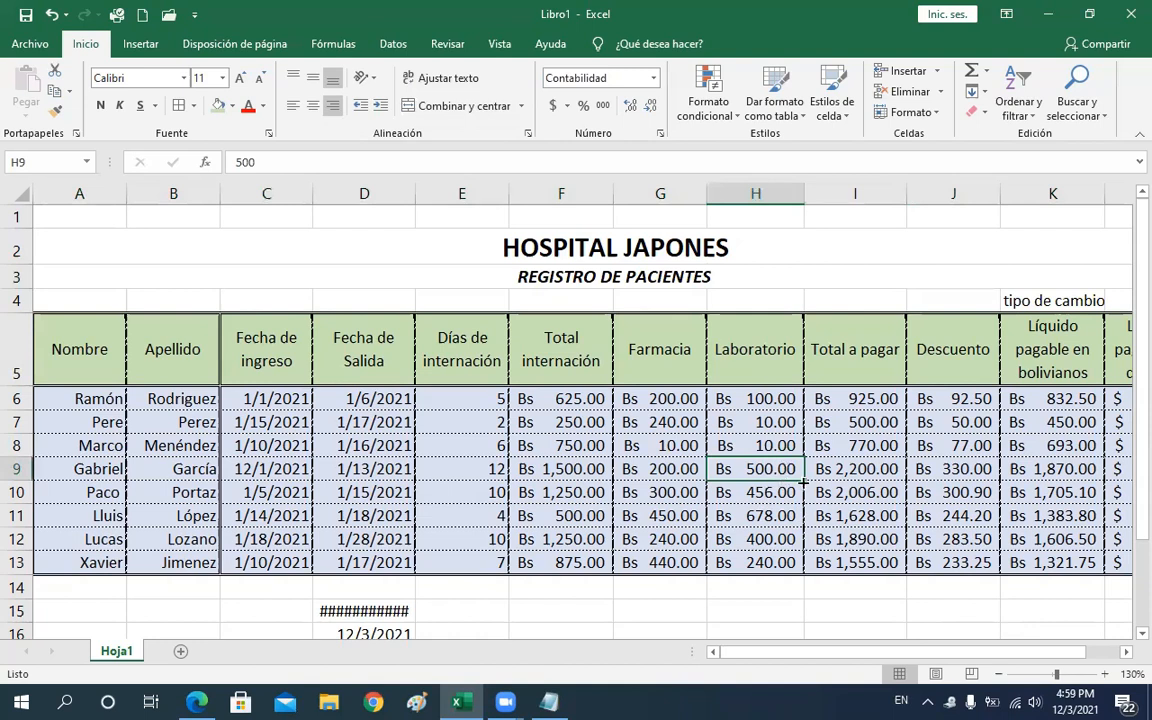
{"action": "left_click", "coordinate": [868, 460]}
{"action": "key", "text": "Right"}
{"action": "key", "text": "Right"}
{"action": "key", "text": "Right"}
{"action": "key", "text": "Right"}
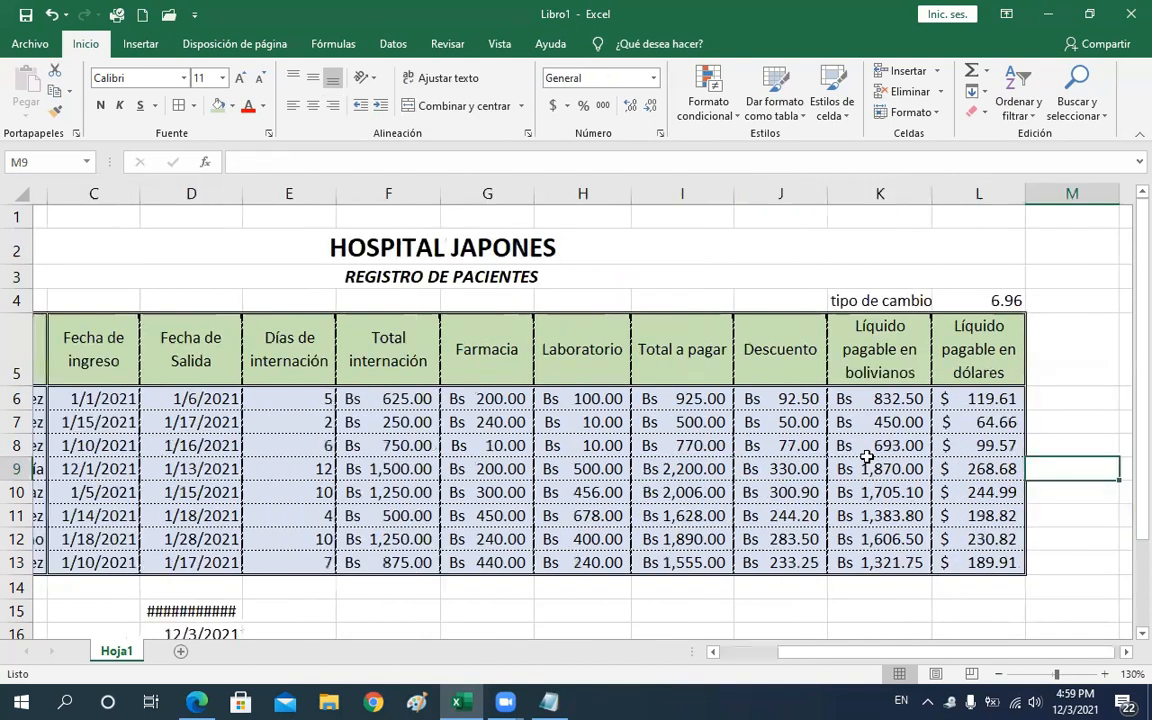
{"action": "key", "text": "Right"}
{"action": "key", "text": "Left"}
{"action": "key", "text": "Left"}
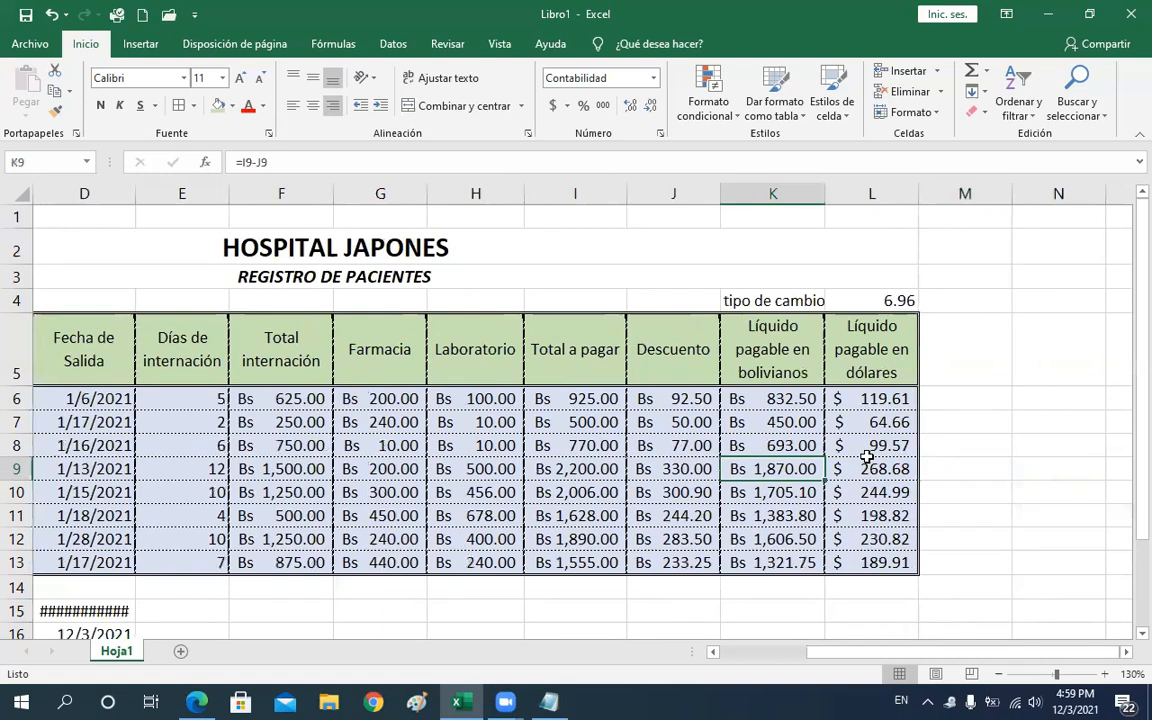